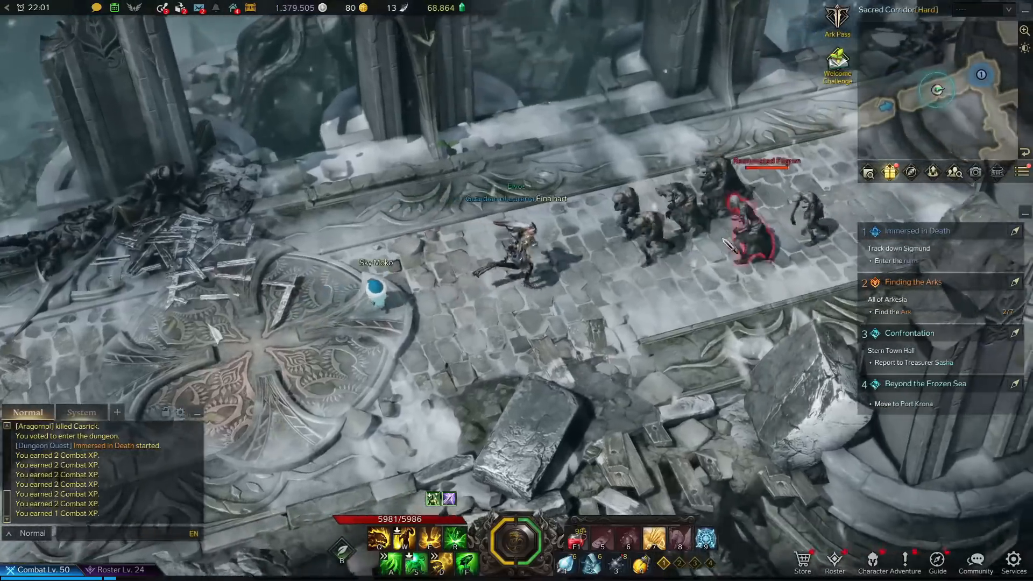
key("q")
key("w")
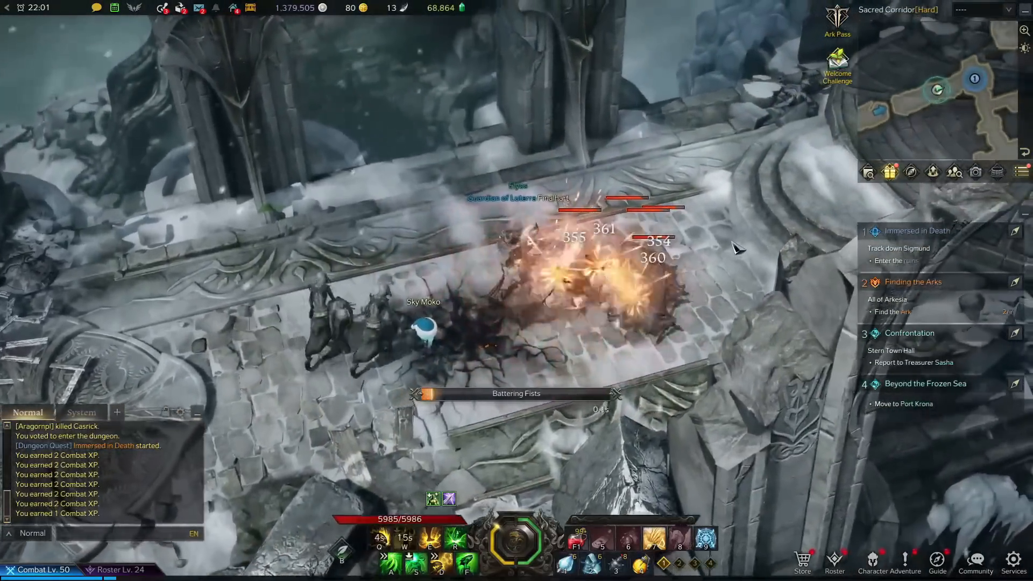
key("r")
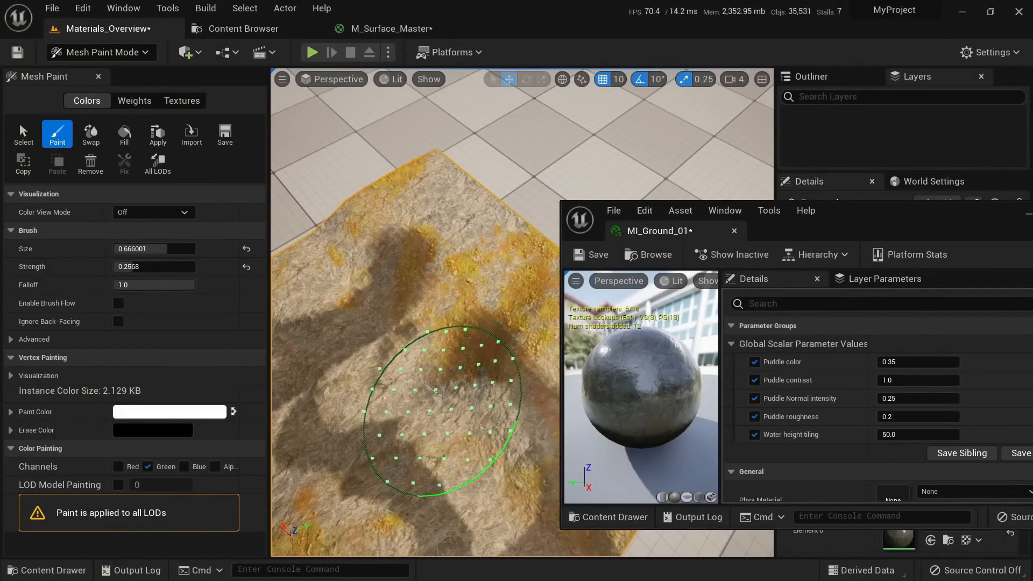
left_click_drag(442, 394, 415, 346, "alt")
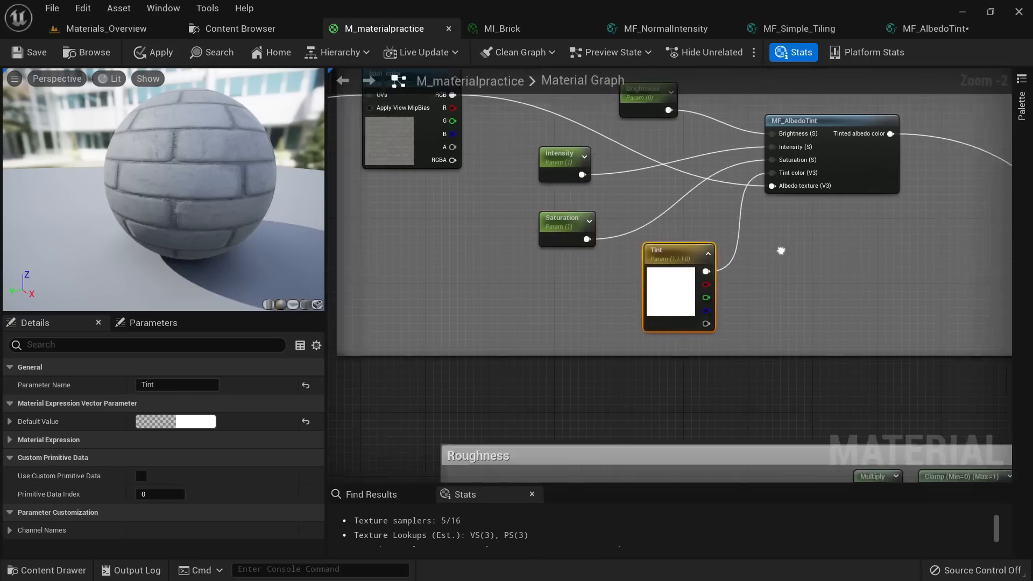
scroll(717, 247, "down", 3)
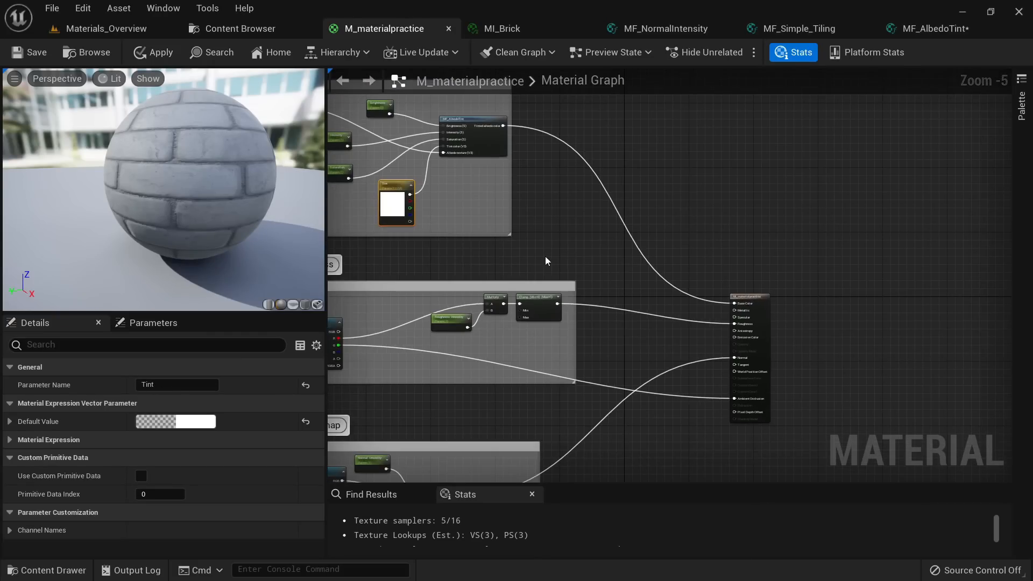
scroll(744, 291, "up", 4)
scroll(556, 206, "down", 1)
scroll(557, 206, "down", 6)
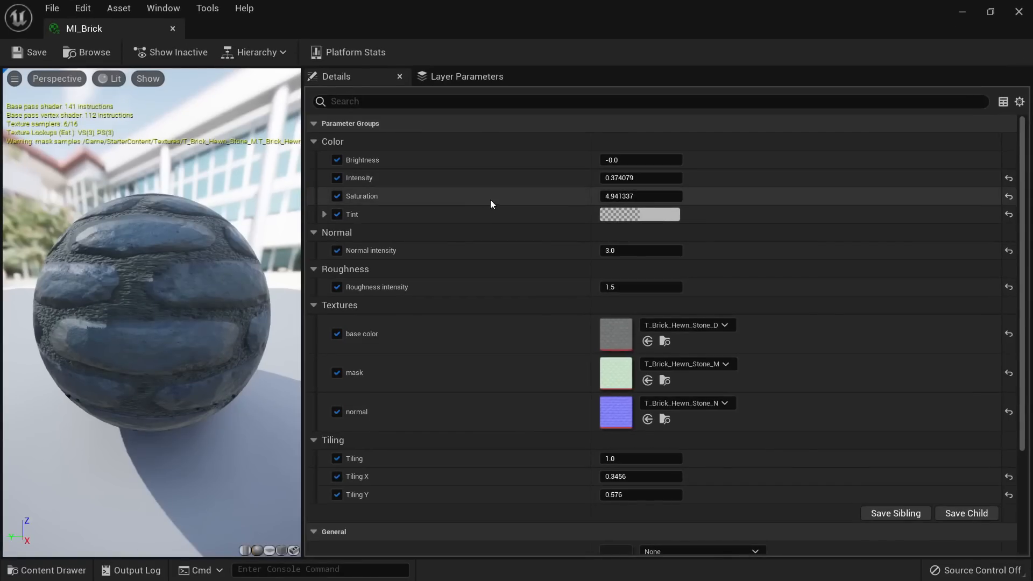
scroll(357, 324, "down", 4)
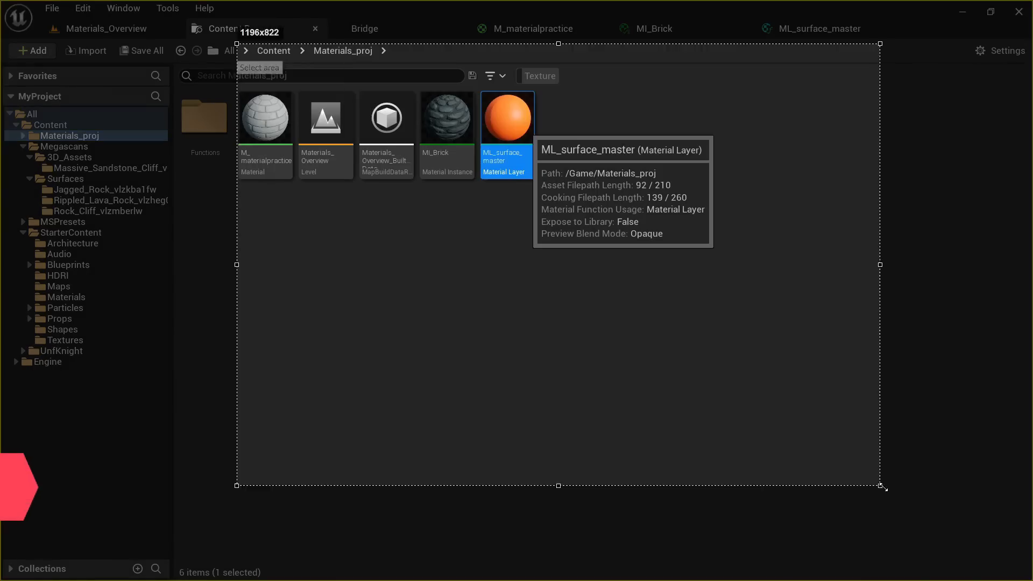
mouse_move(506, 180)
left_mouse_down()
mouse_move(521, 256)
mouse_move(405, 337)
mouse_move(724, 321)
left_mouse_up()
key("Escape")
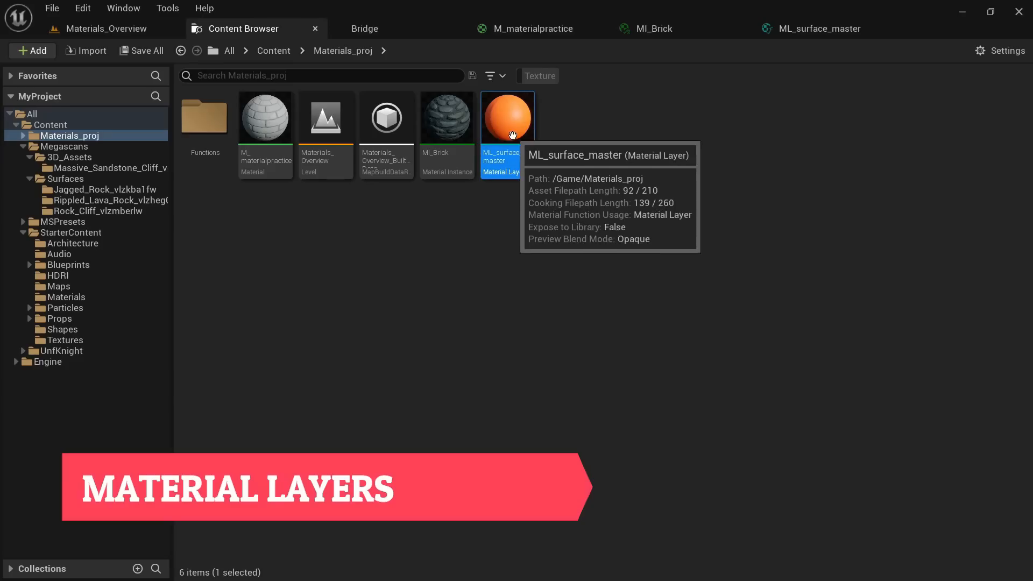
Step: Create an instance of the ML_surface_master material layer with a name starting with ML_Rock_
right_click(514, 129)
left_click(608, 158)
type("ML_Rock_")
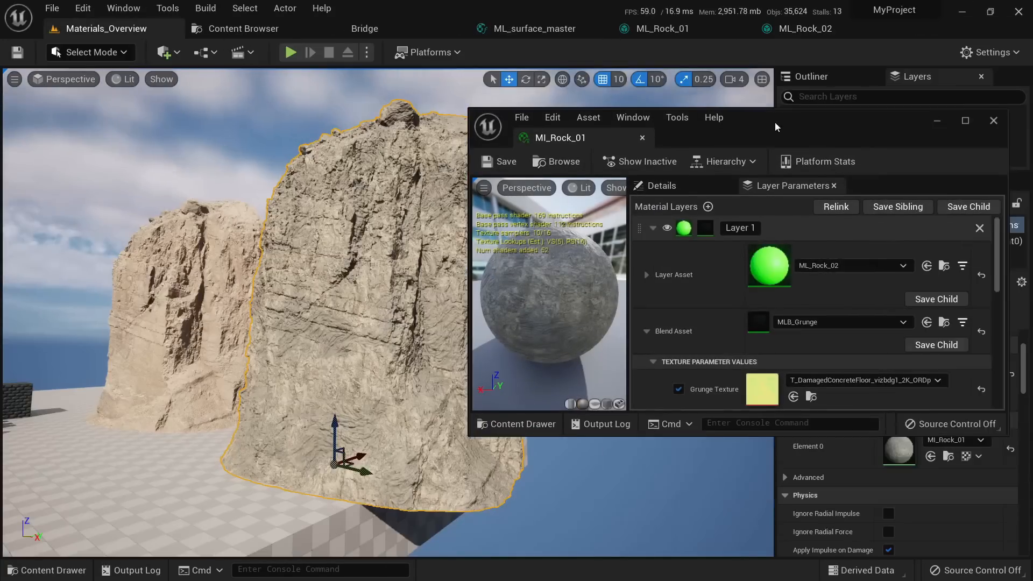
Step: Go through the Background layer's Normal and Tiling parameters in the MI_Rock_01 material instance and open a tiling value for editing
scroll(769, 332, "down", 5)
left_click(770, 330)
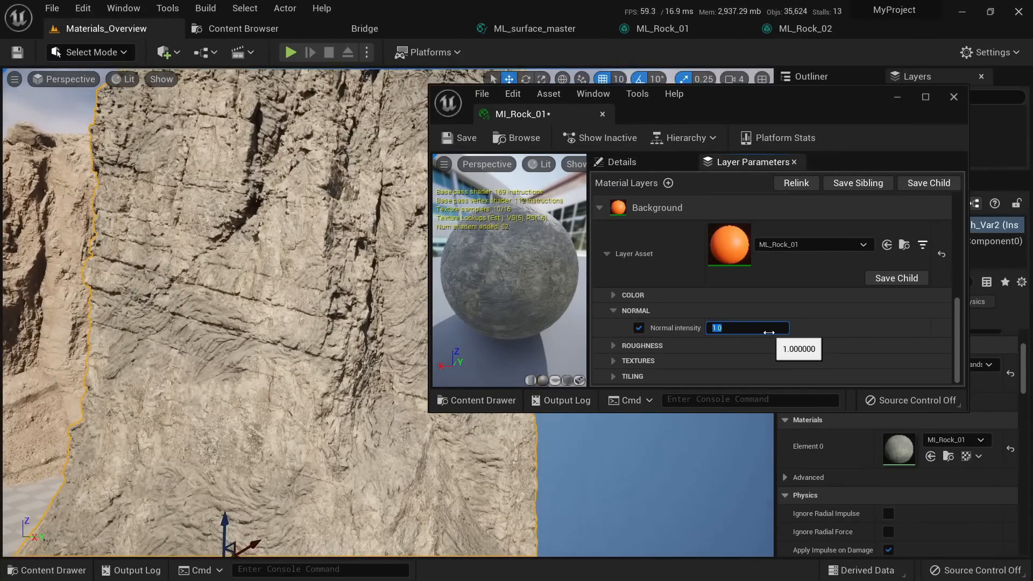
left_click(632, 376)
scroll(700, 349, "down", 2)
left_click(731, 336)
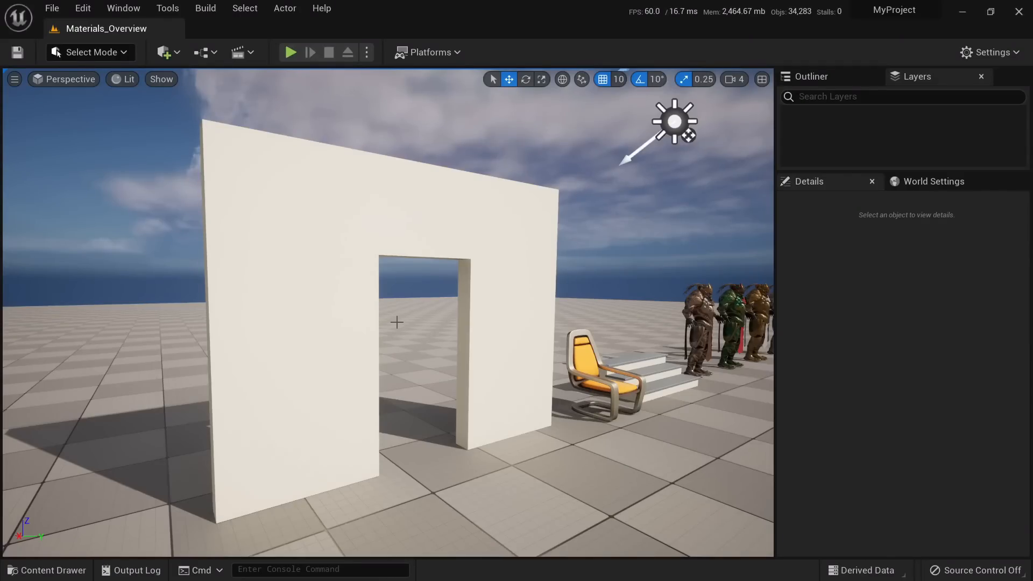
Step: Select the white door wall in the level and examine the material assigned to its Element 0 slot
right_click_drag(397, 322, 397, 285)
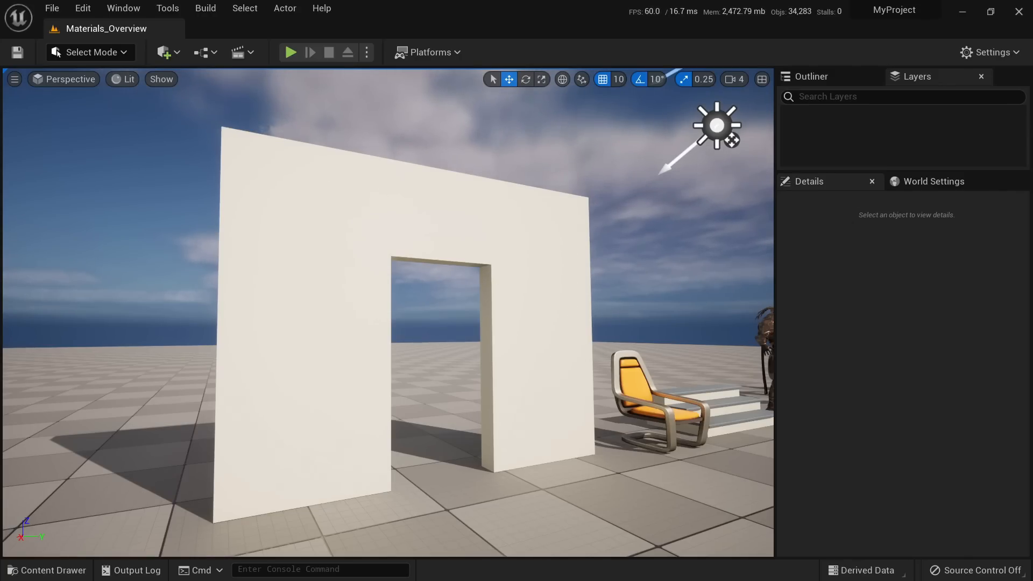
left_click(380, 194)
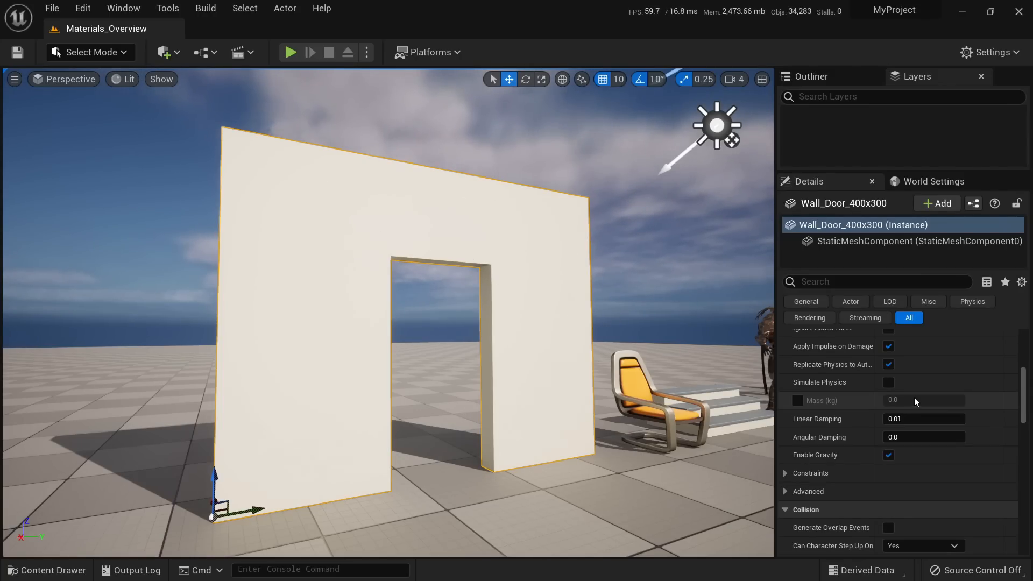
scroll(914, 397, "up", 10)
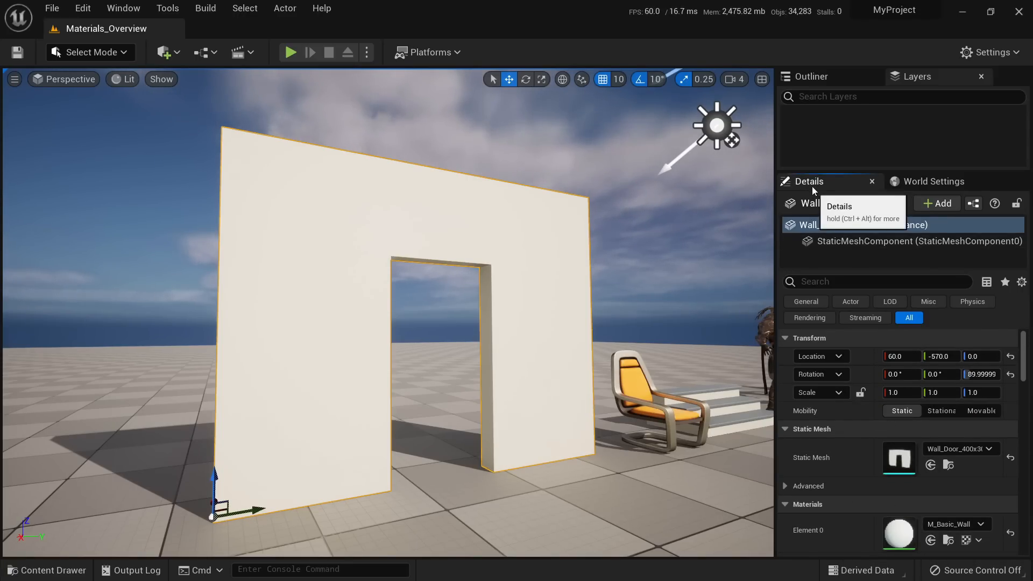
key("w")
right_click_drag(634, 295, 597, 323)
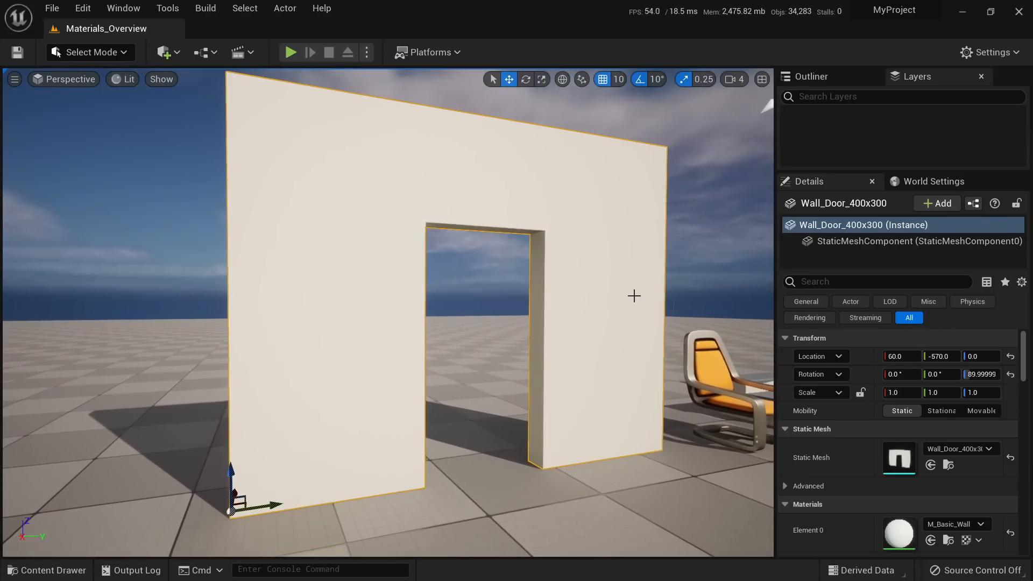
scroll(871, 415, "down", 2)
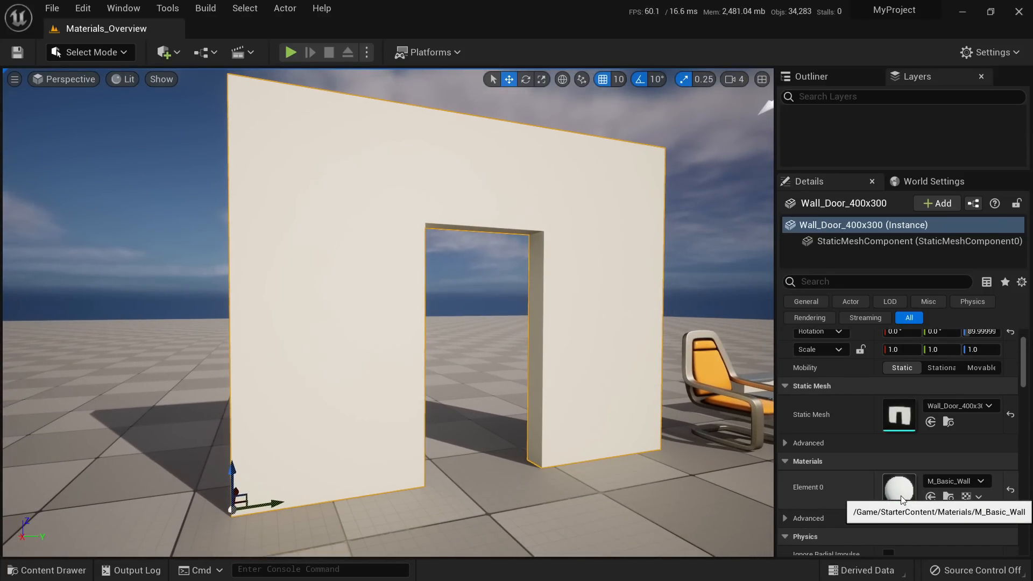
key("d")
right_click_drag(747, 469, 534, 367)
key("w")
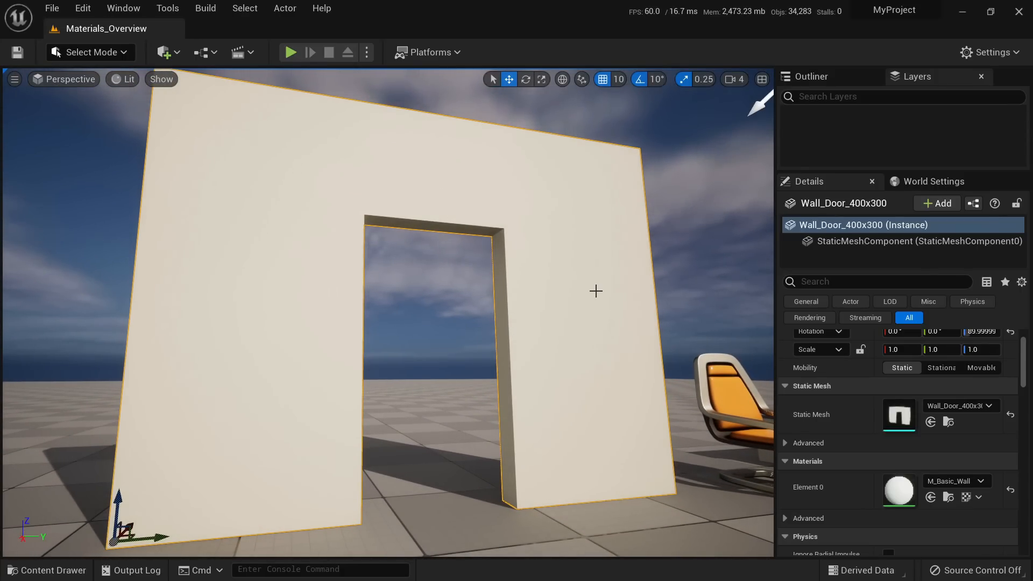
Step: Select the orange chair beside the wall and examine its shape and assigned material up close
right_click_drag(597, 350, 583, 318)
key("d")
key("d")
key("w")
key("e")
key("d")
key("w")
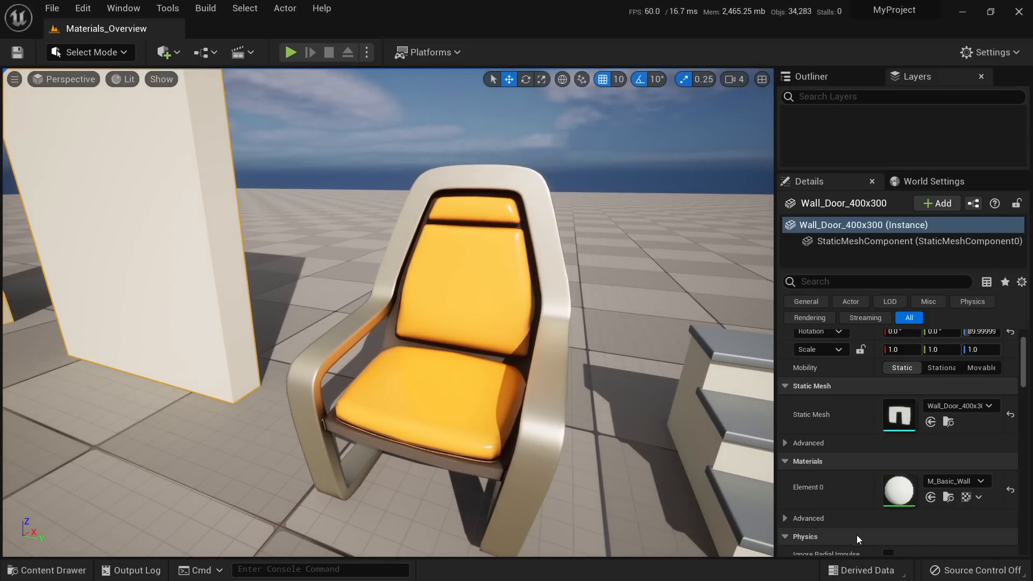
left_click(516, 265)
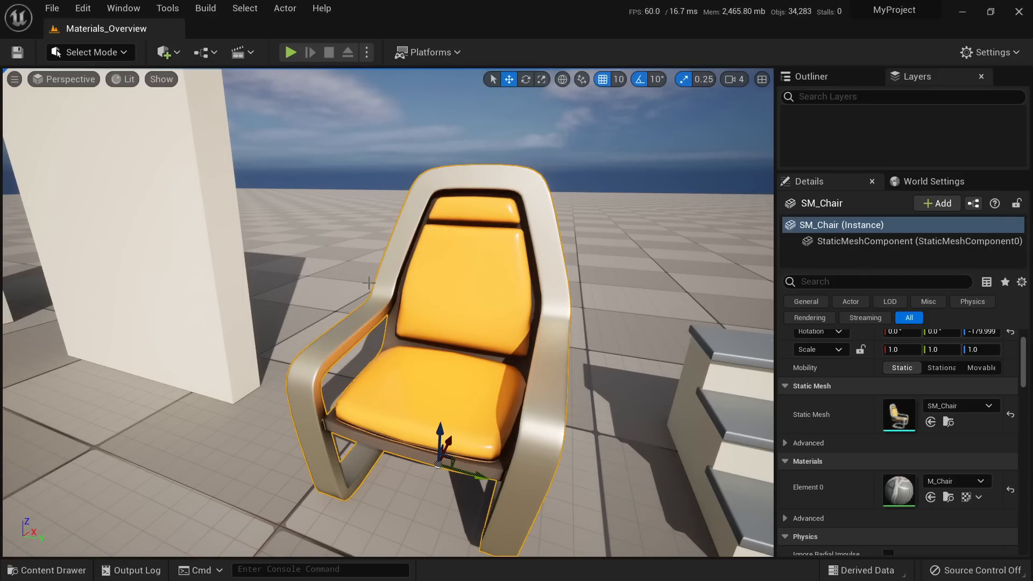
right_click_drag(390, 293, 446, 283)
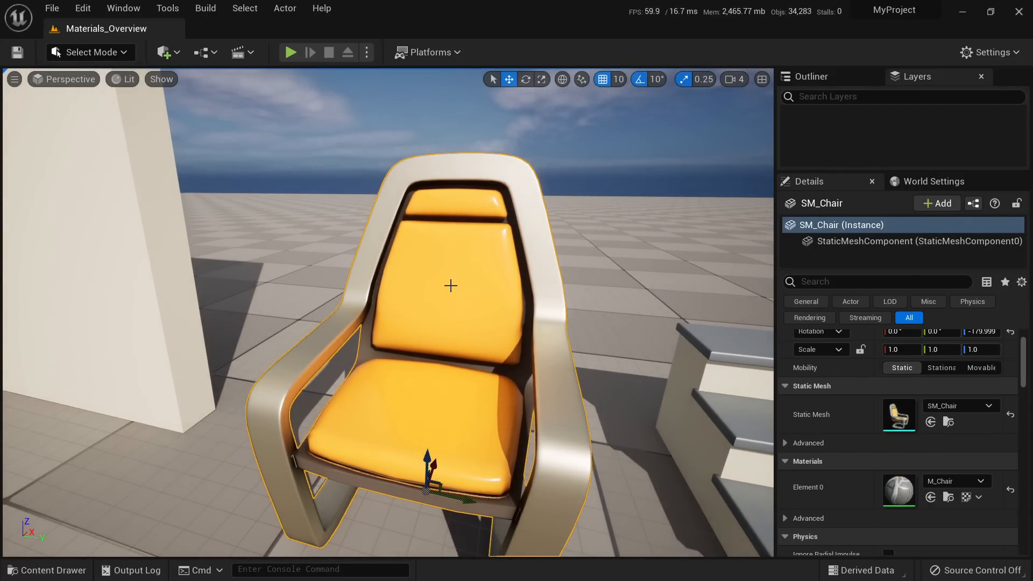
Step: Select the stairs next to the chair and examine the materials assigned to their two element slots
right_click_drag(450, 285, 425, 296)
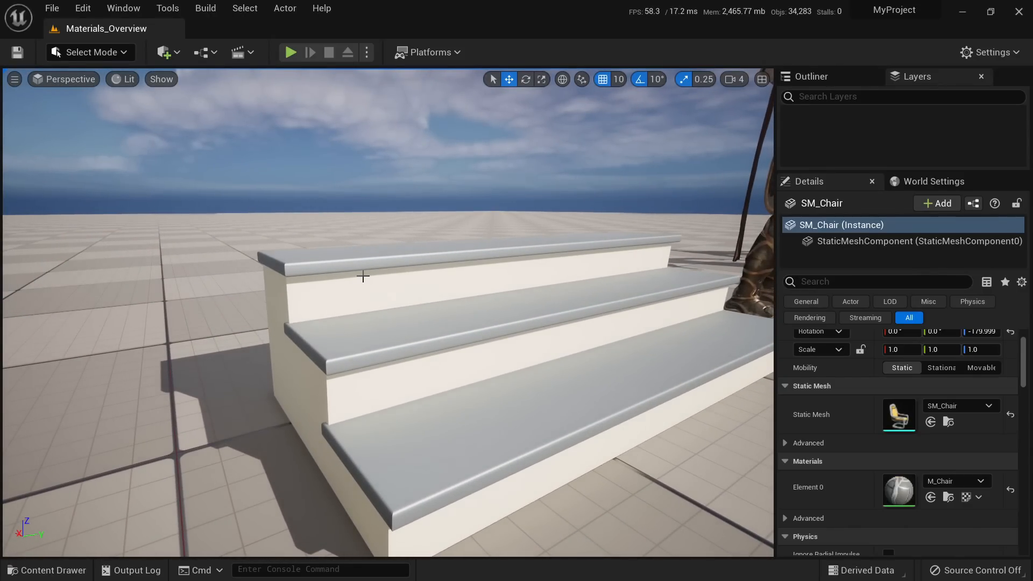
left_click(384, 291)
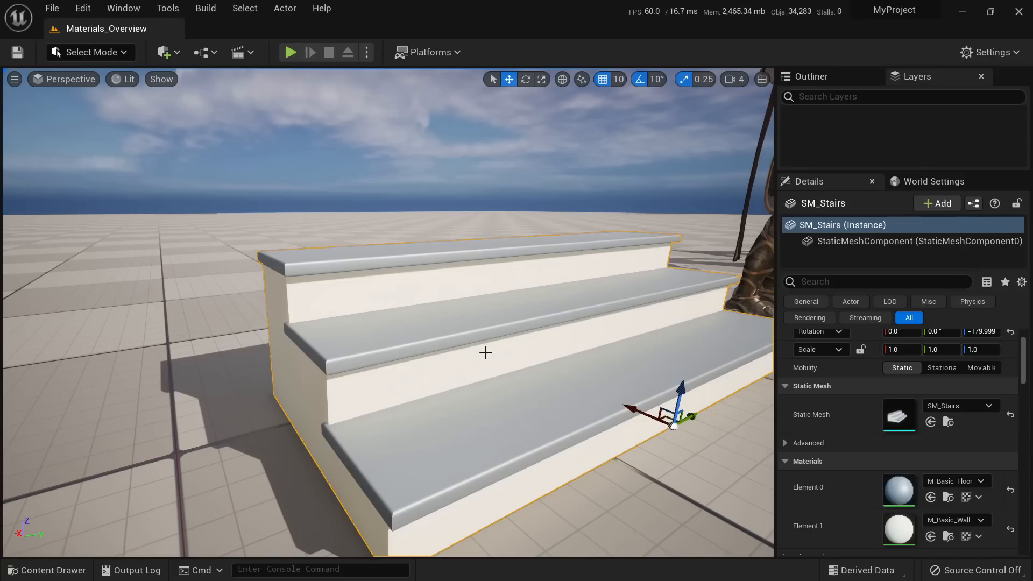
scroll(861, 489, "down", 1)
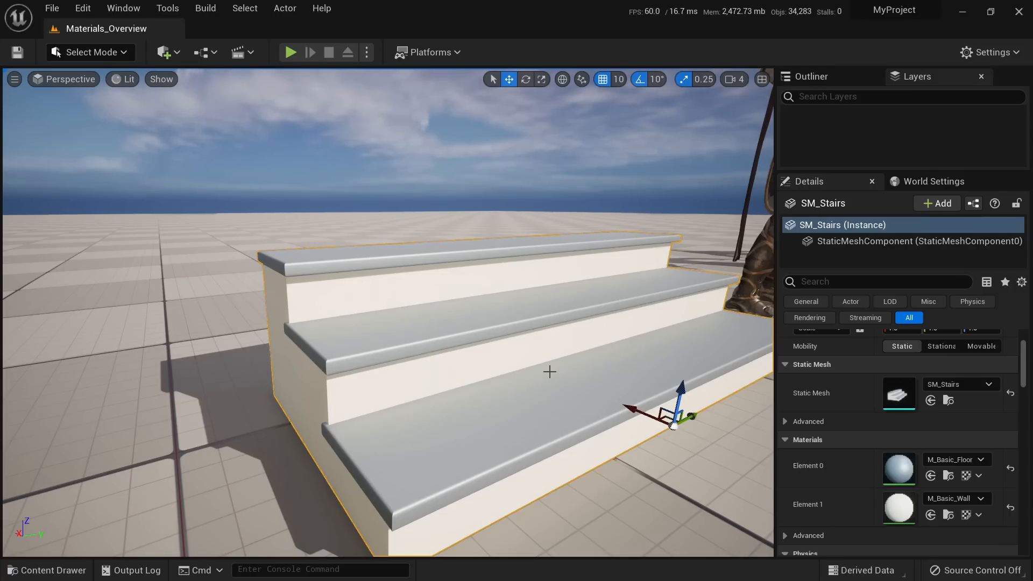
Step: Select the knight with the blue scarf at the end of the row and review its list of material elements
right_click_drag(549, 371, 470, 338)
key("d")
key("d")
key("s")
key("d")
key("a")
key("s")
key("w")
key("e")
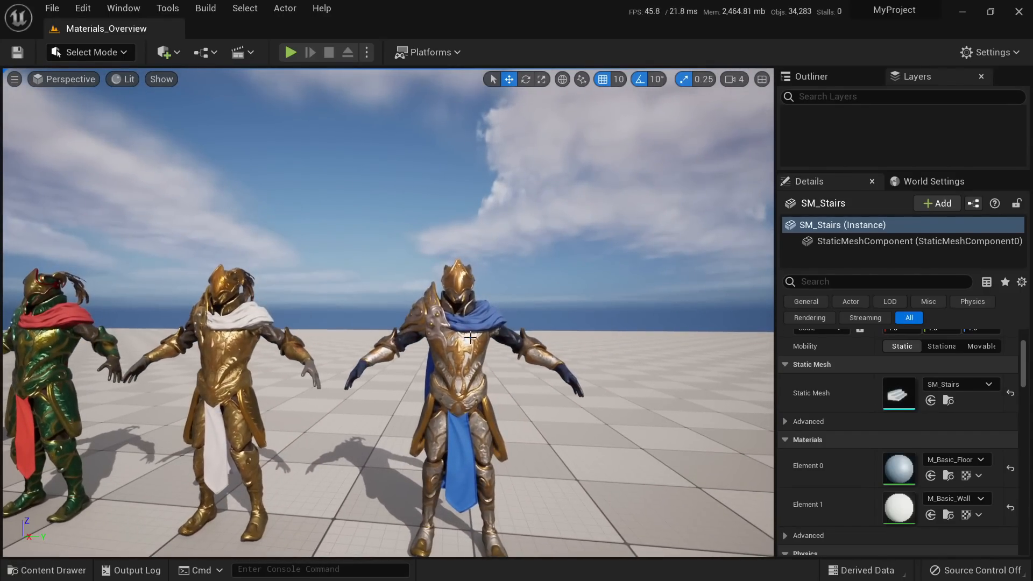
left_click(470, 338)
right_click_drag(401, 383, 372, 394)
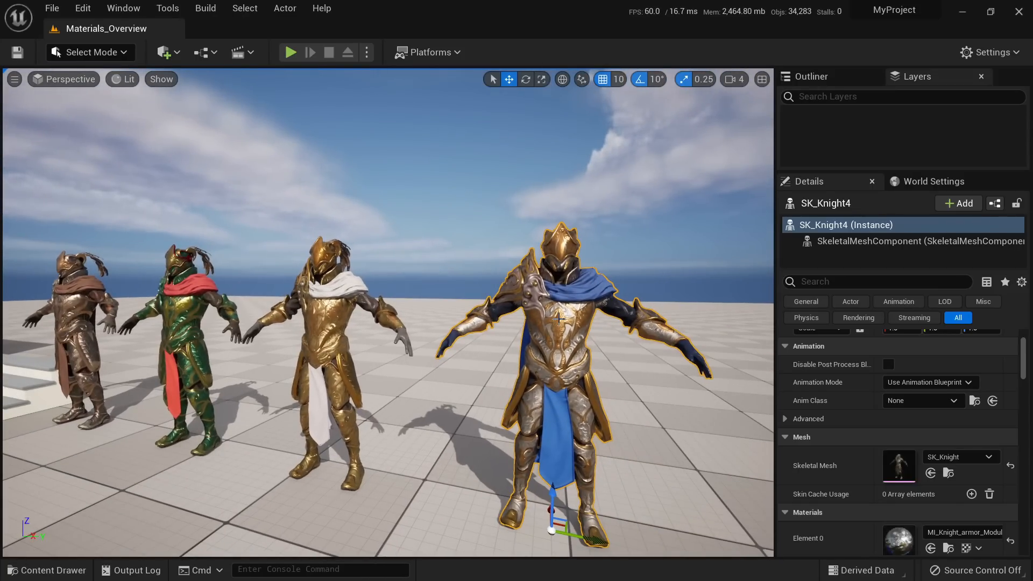
scroll(909, 379, "down", 8)
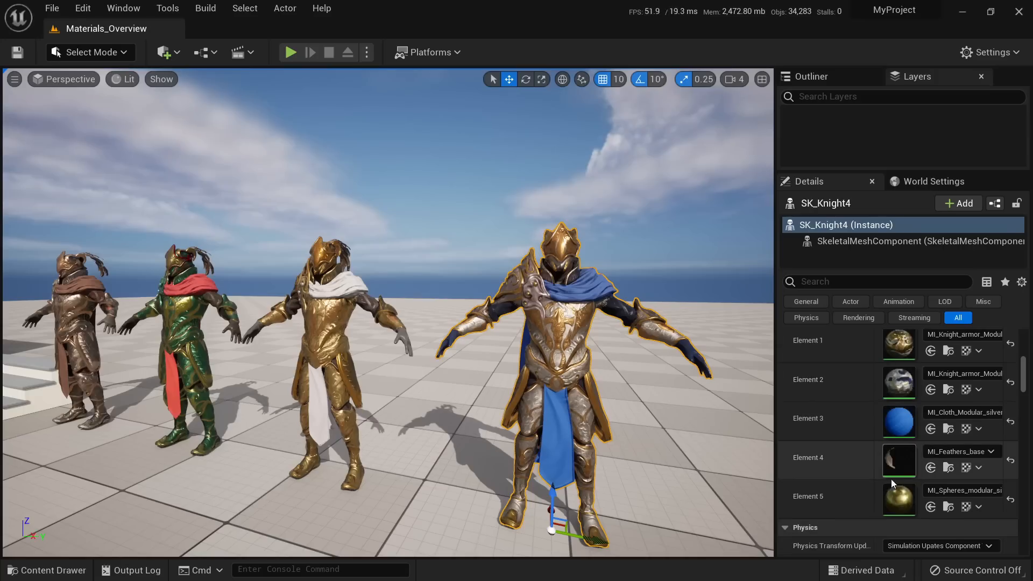
scroll(895, 480, "up", 3)
scroll(898, 431, "down", 1)
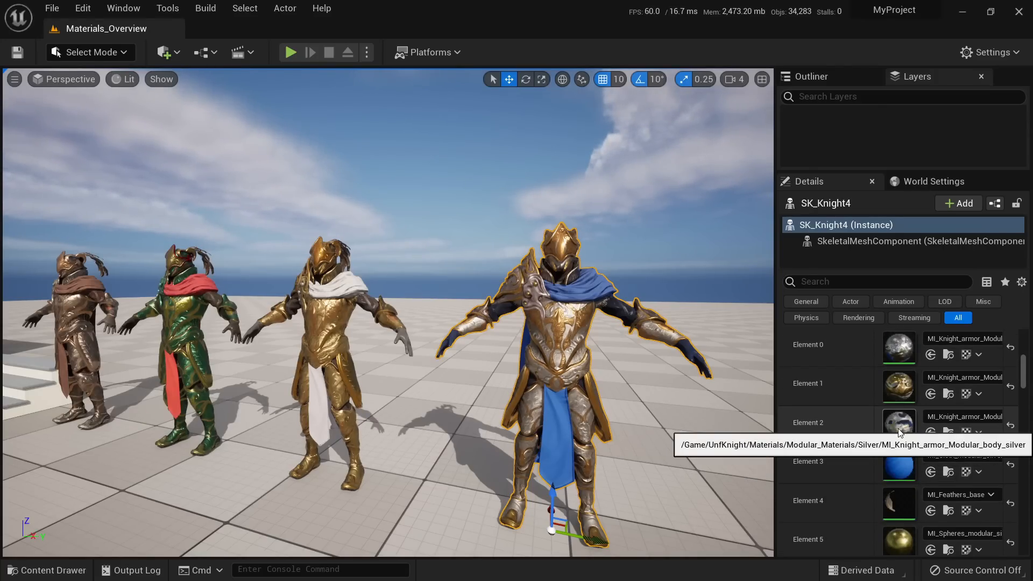
Step: Open the knight's MI_Knight_armor_Modular_body_silver material instance alongside the viewport and raise its Armor brightness
double_click(899, 428)
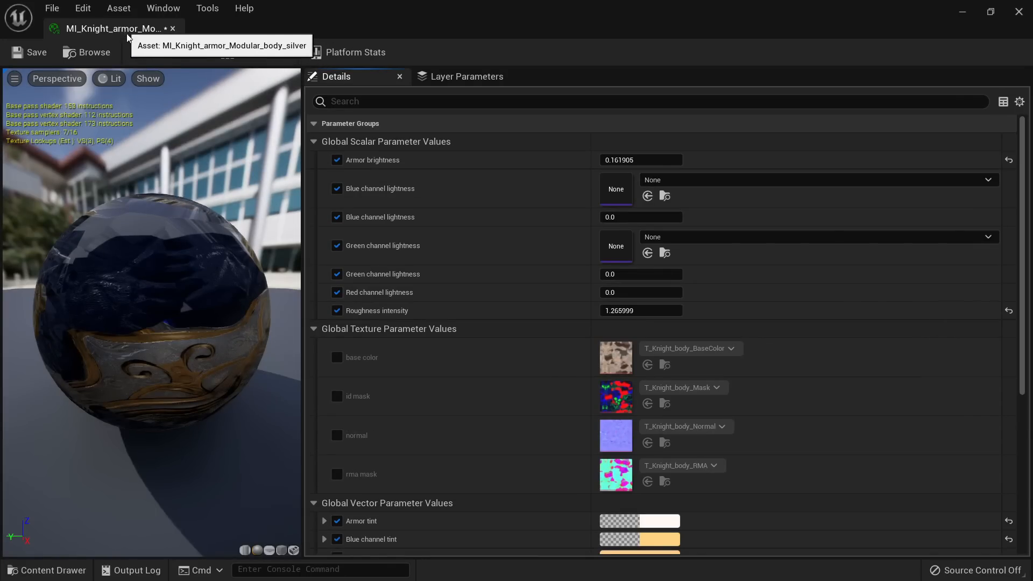
left_click_drag(123, 29, 689, 84)
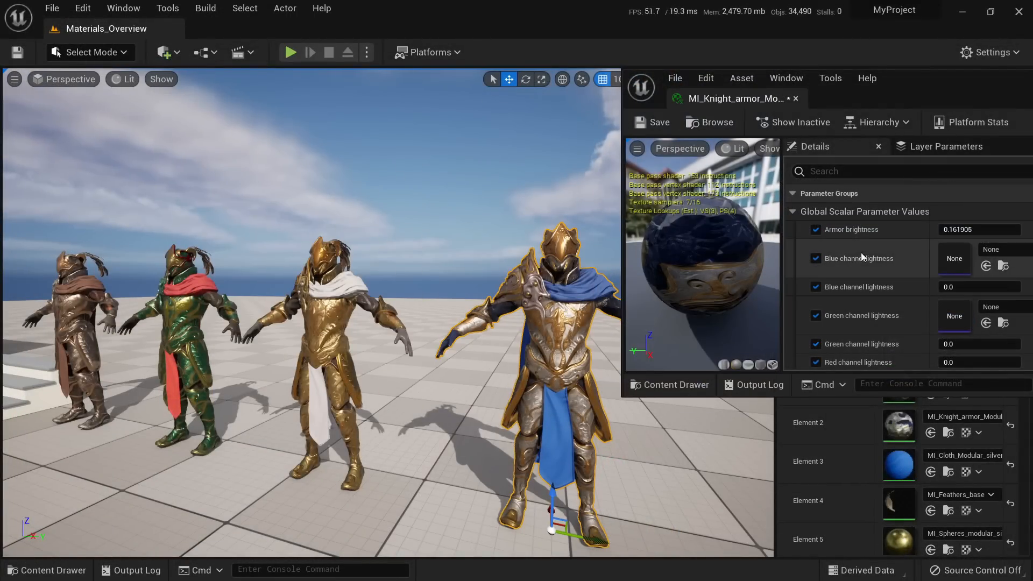
scroll(879, 250, "down", 5)
key("w")
right_click_drag(484, 317, 611, 318)
mouse_move(960, 211)
left_mouse_down()
mouse_move(1000, 211)
mouse_move(960, 211)
left_mouse_up()
scroll(957, 247, "down", 4)
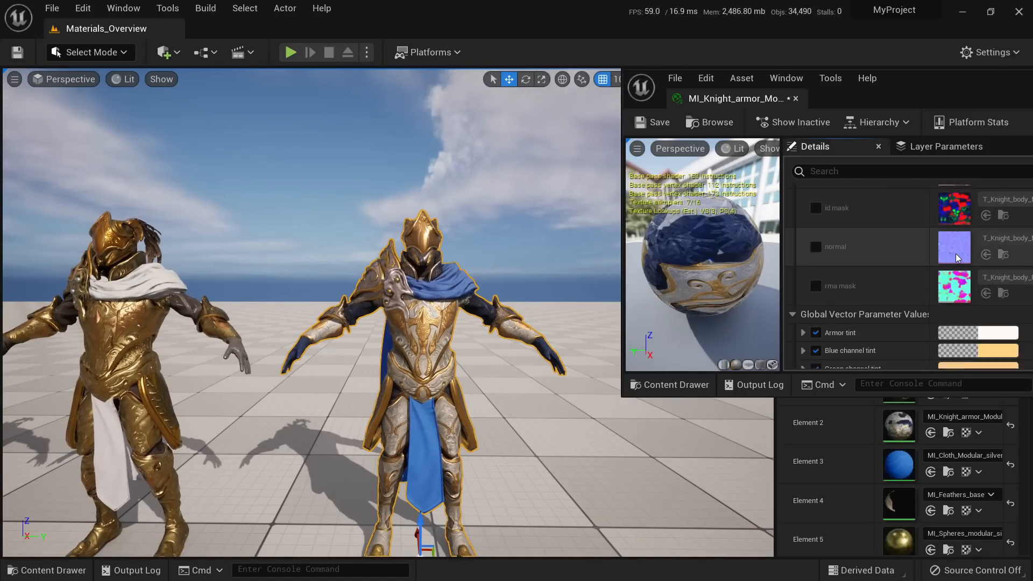
Step: Try a saturated red Armor tint on the knight's body material and cancel the colour change
left_click(986, 292)
left_click_drag(761, 305, 799, 340)
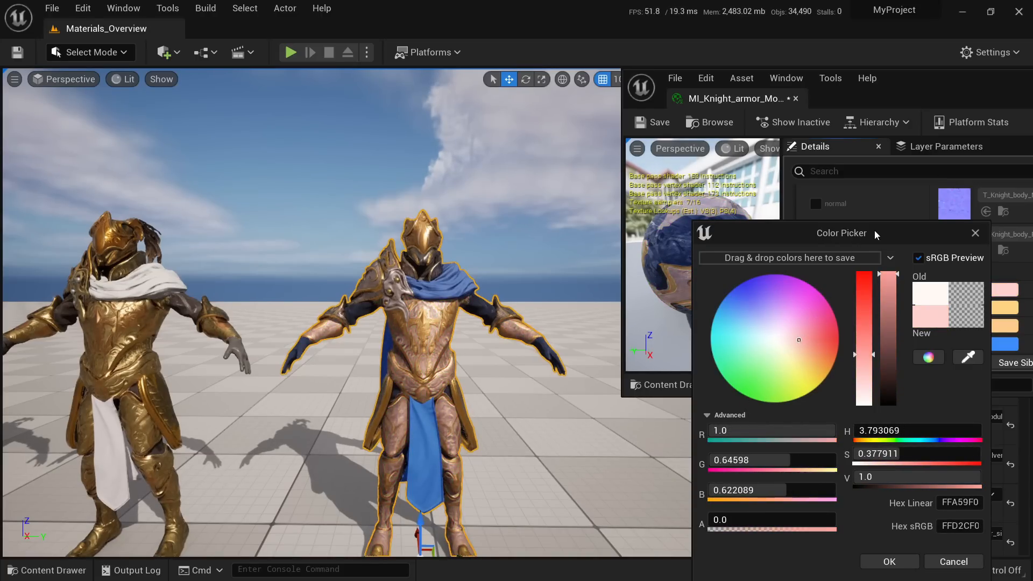
left_click_drag(874, 230, 800, 164)
left_click_drag(725, 274, 760, 272)
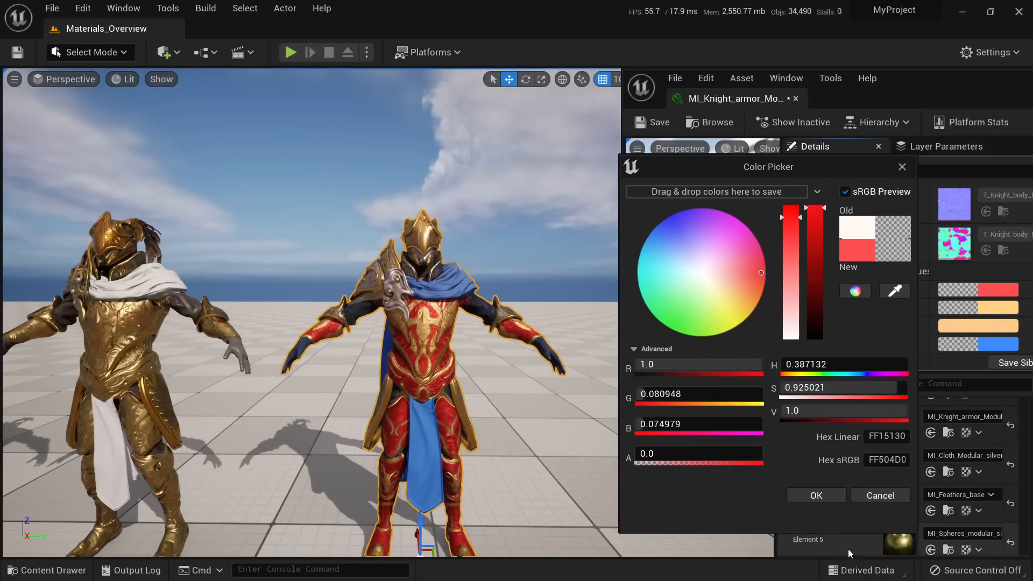
left_click(882, 497)
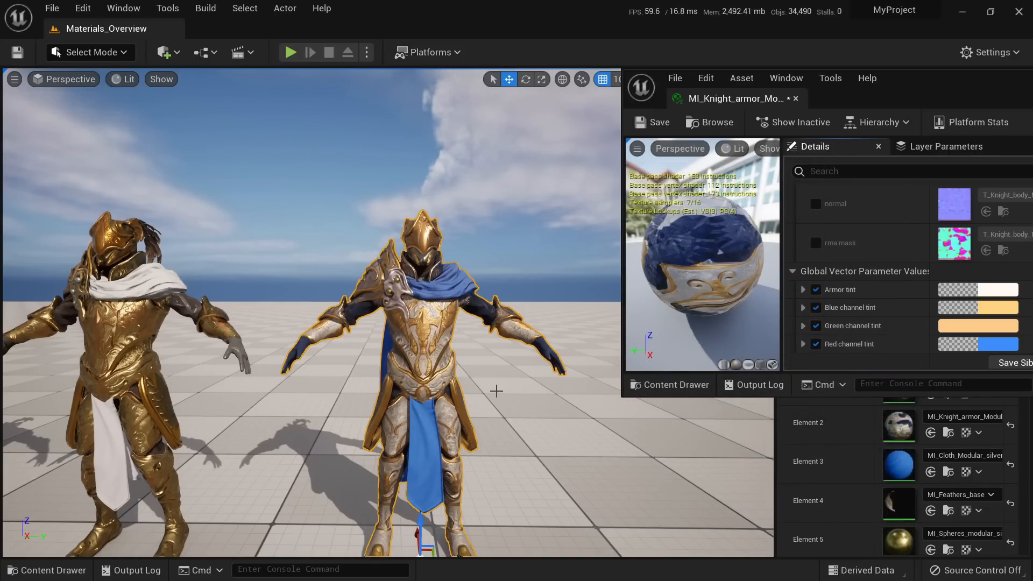
Step: Close the knight's armor material instance and deselect the knight, leaving the row of knights in view
right_click_drag(497, 387, 468, 382)
key("s")
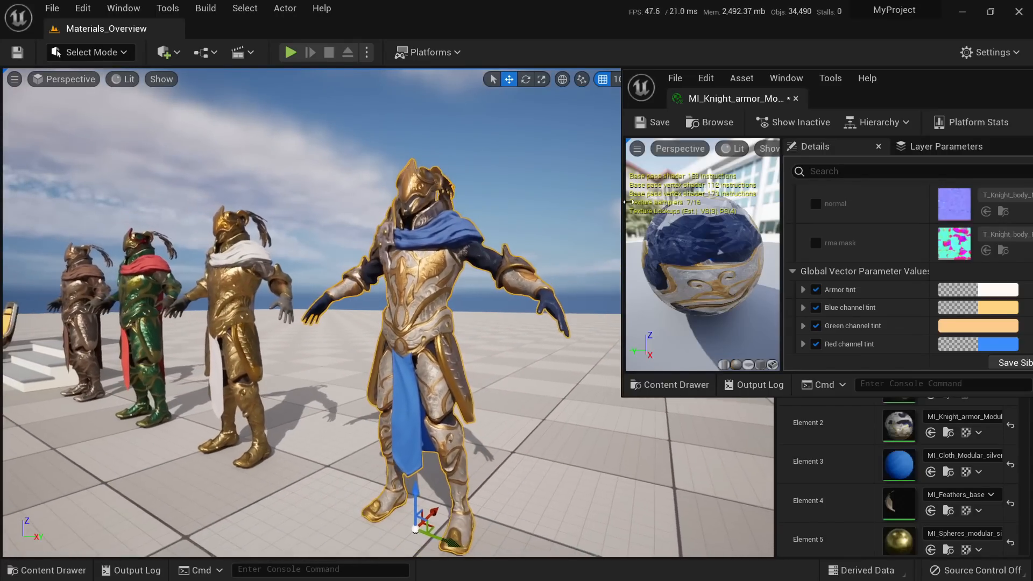
left_click(799, 103)
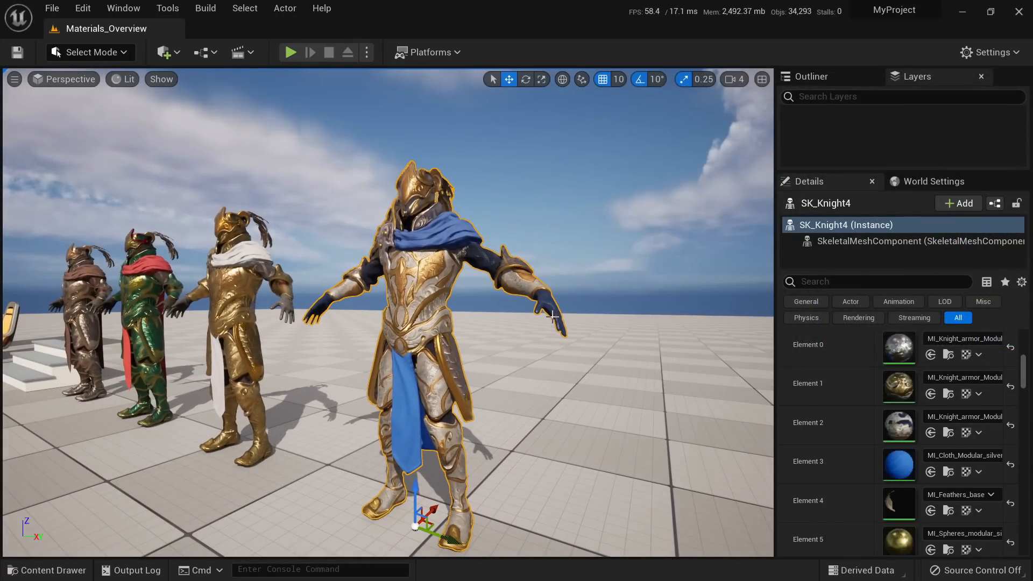
key("Escape")
right_click_drag(546, 323, 547, 322)
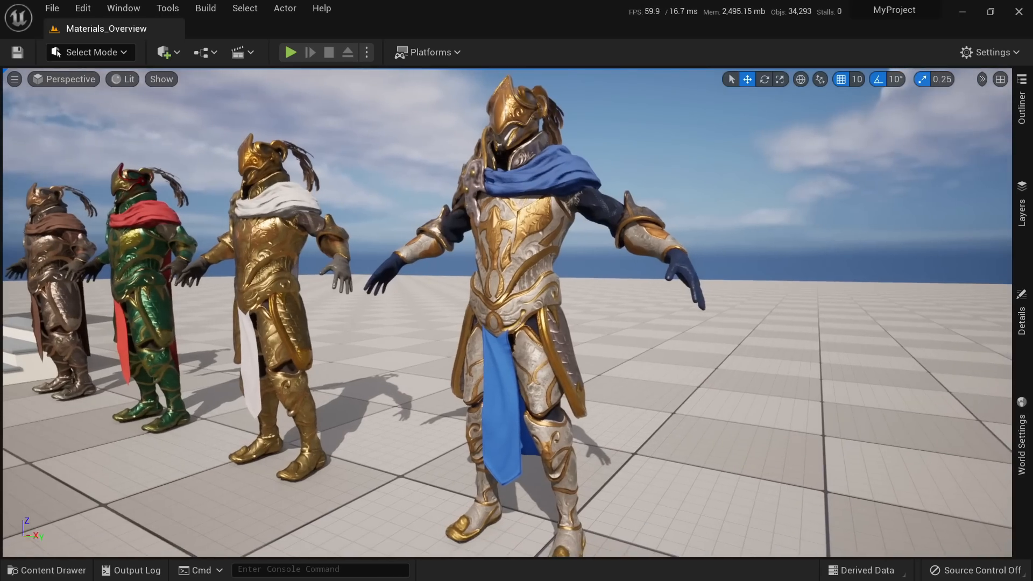
Step: Look past the row of knights towards the open checkered floor and the horizon
key("a")
right_click_drag(546, 322, 547, 323)
key("a")
key("a")
key("a")
key("a")
key("a")
key("s")
key("s")
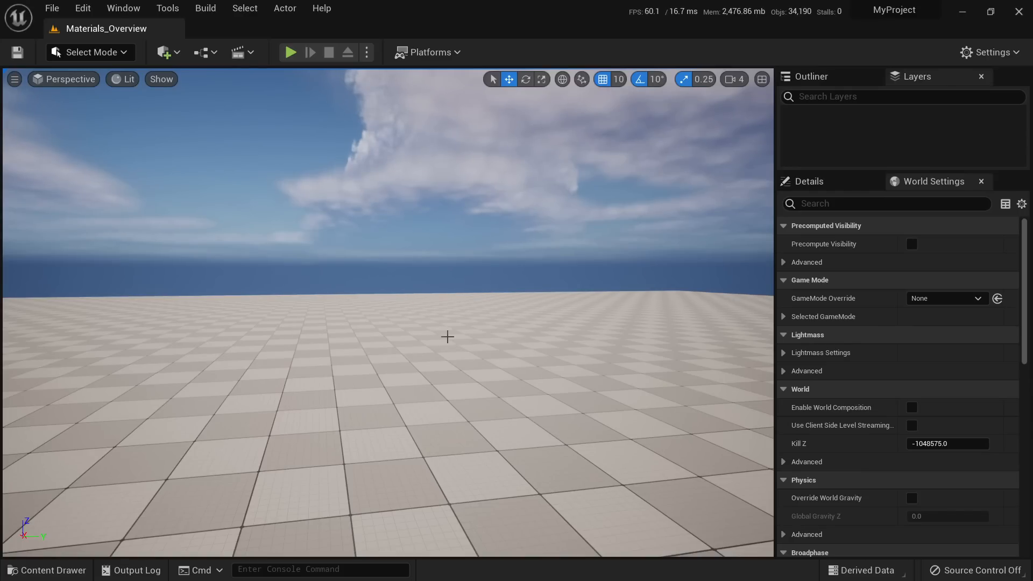
right_click_drag(447, 336, 458, 340)
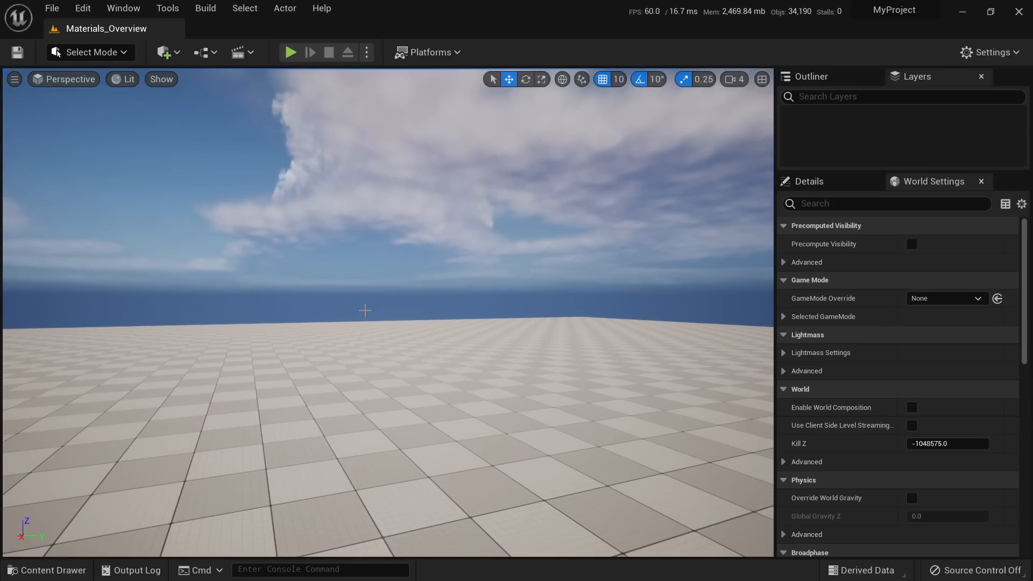
Step: Open Content Browser 1 as a full tab on the Materials_proj folder
key("ctrl+space")
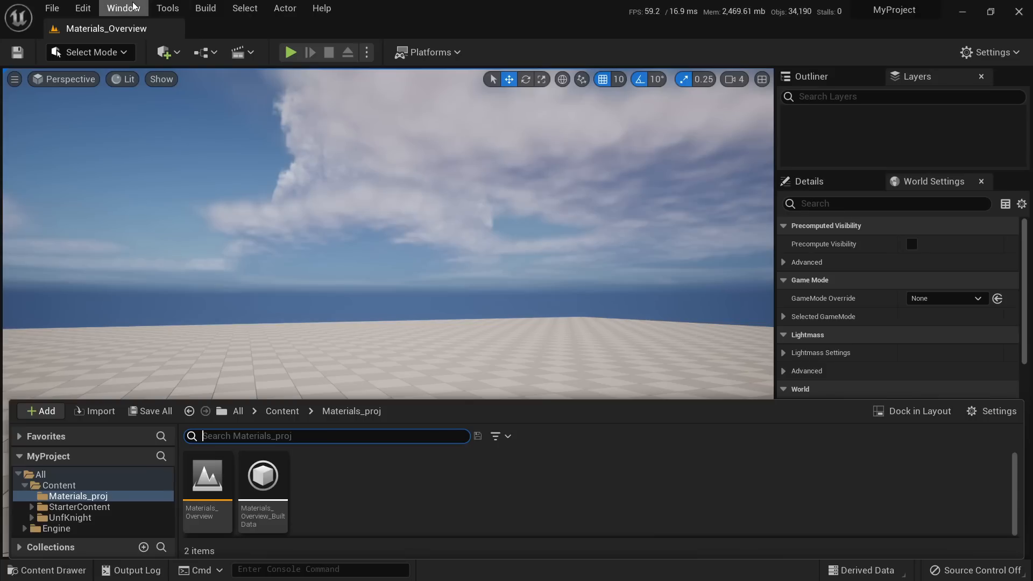
left_click(124, 8)
mouse_move(210, 64)
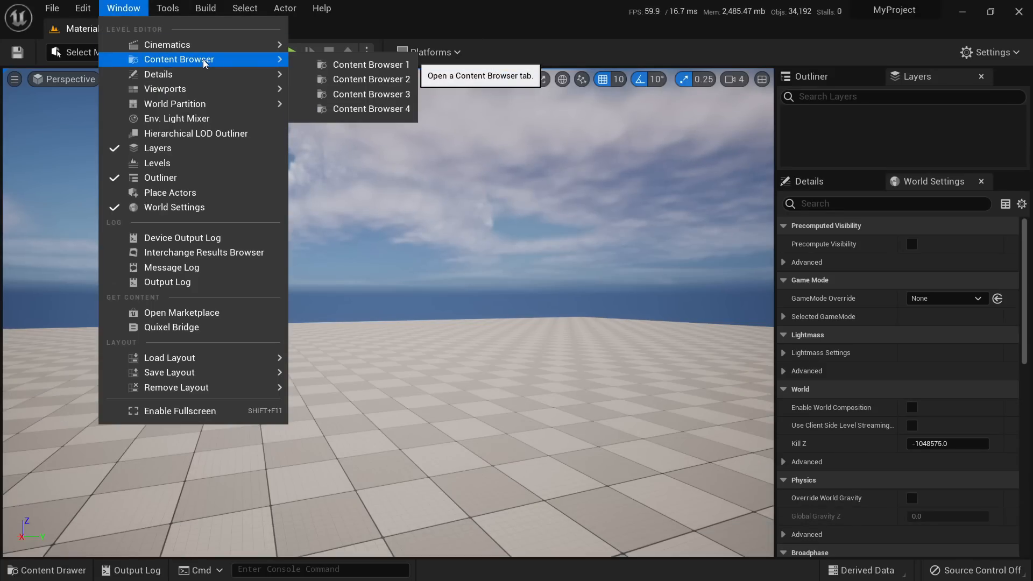
left_click(336, 65)
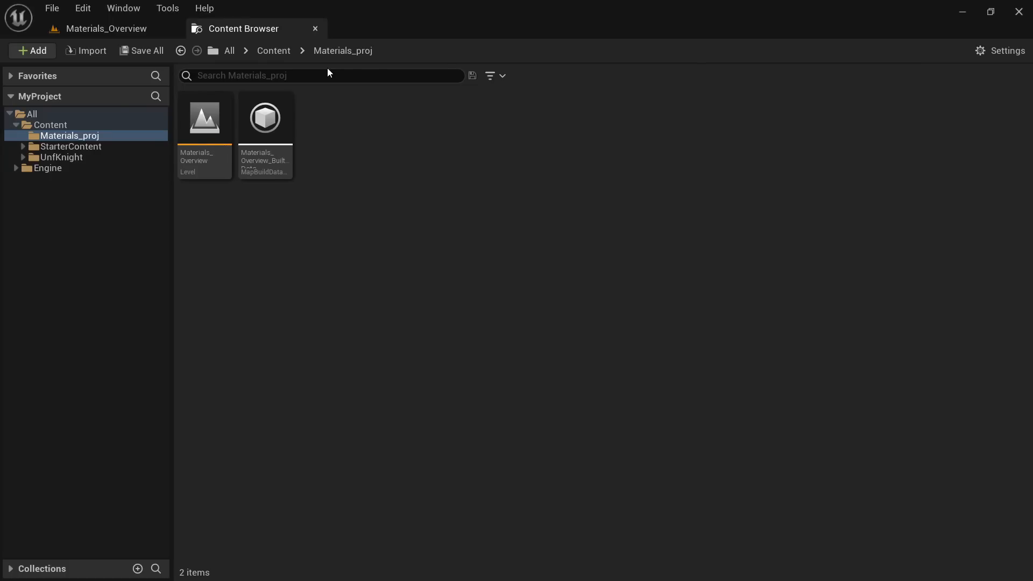
Step: Create a material named M_materialpractice in the Materials_proj folder and open it for editing
right_click(384, 144)
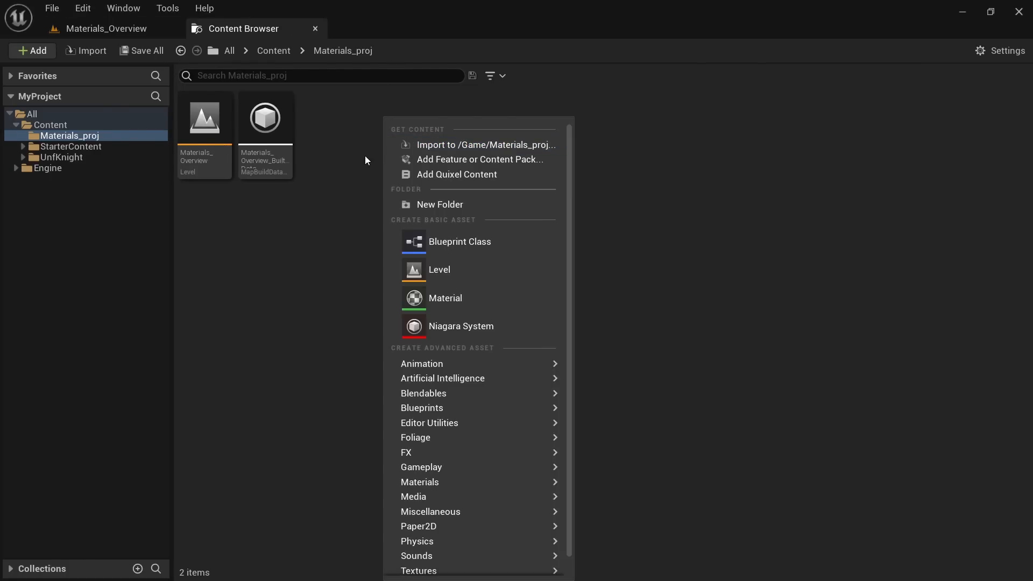
left_click(475, 300)
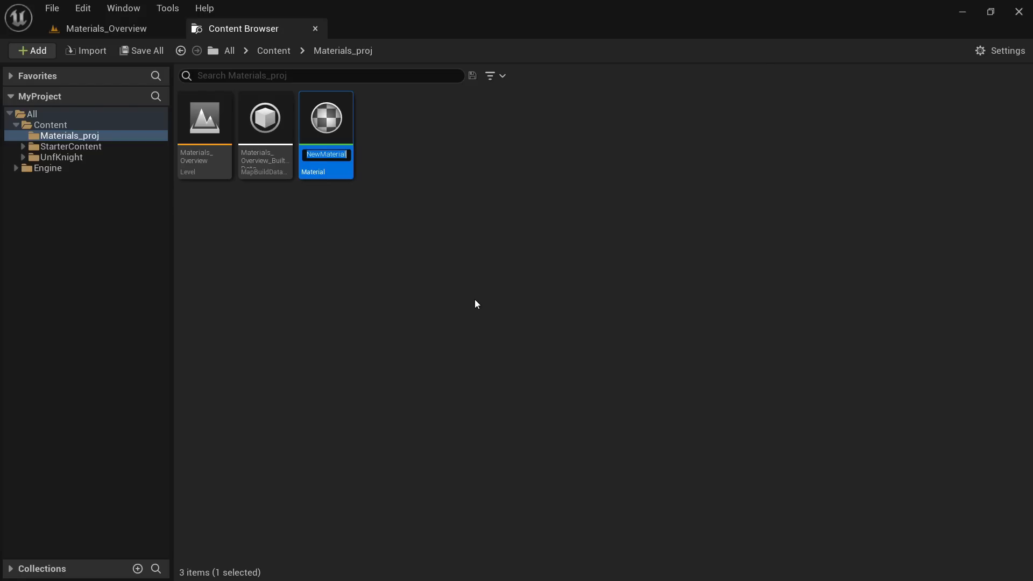
type("M")
type("_material")
type("practice")
key("Return")
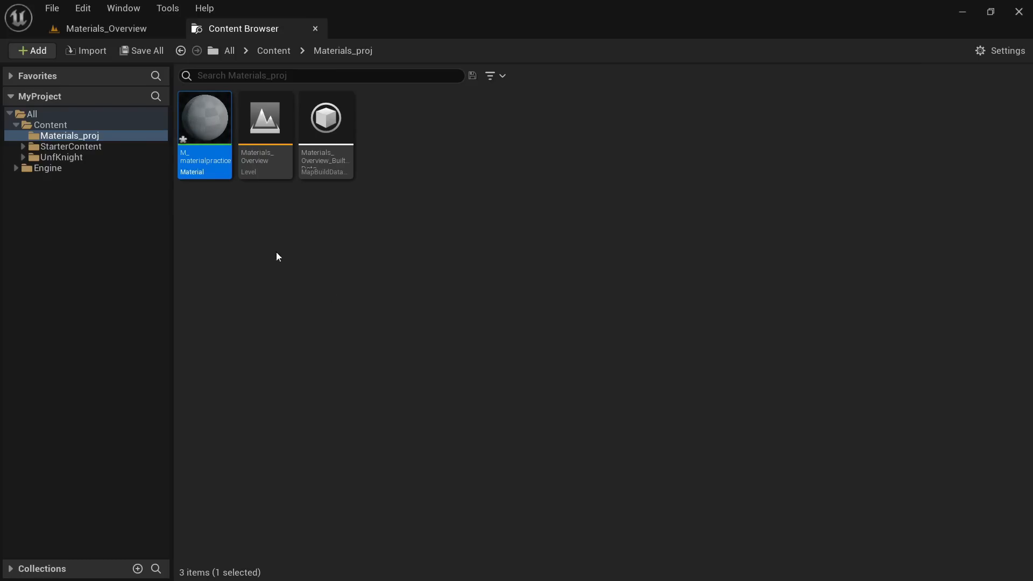
double_click(215, 119)
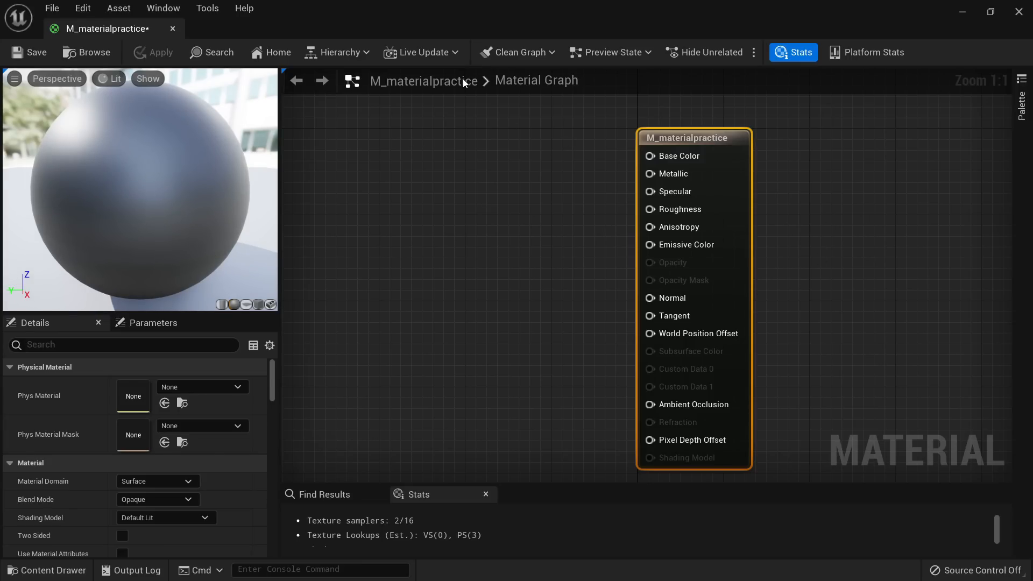
Step: Examine the material's preview sphere and read through its properties, from Physical Material down to Translucency Self Shadowing and Usage
left_click_drag(140, 190, 235, 218)
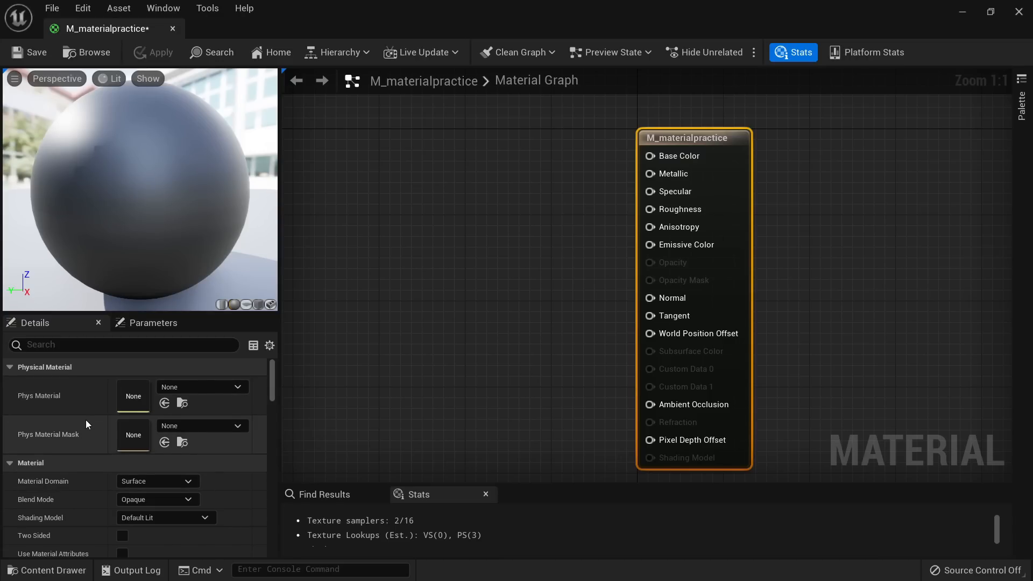
scroll(130, 421, "down", 1)
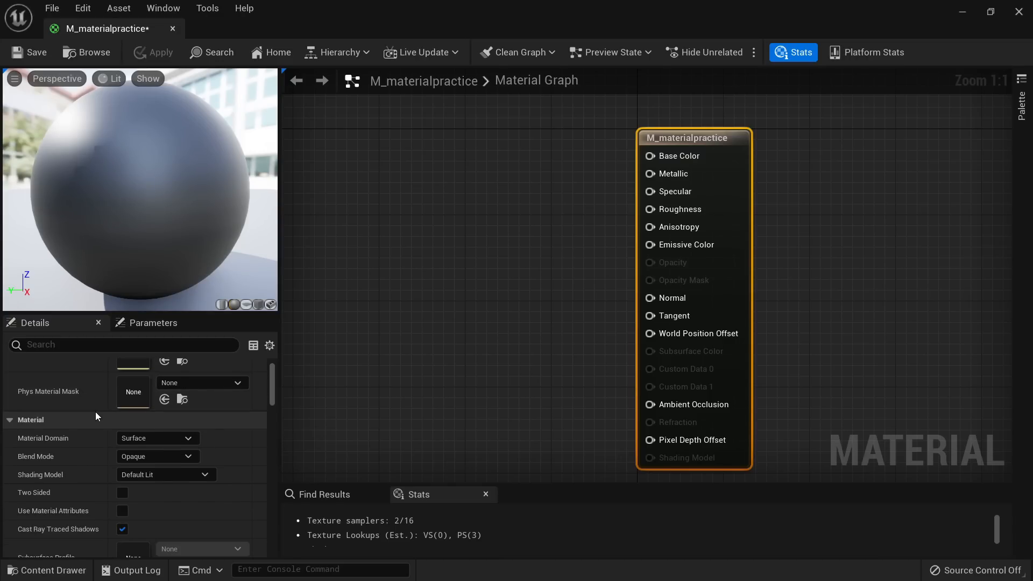
scroll(96, 416, "up", 1)
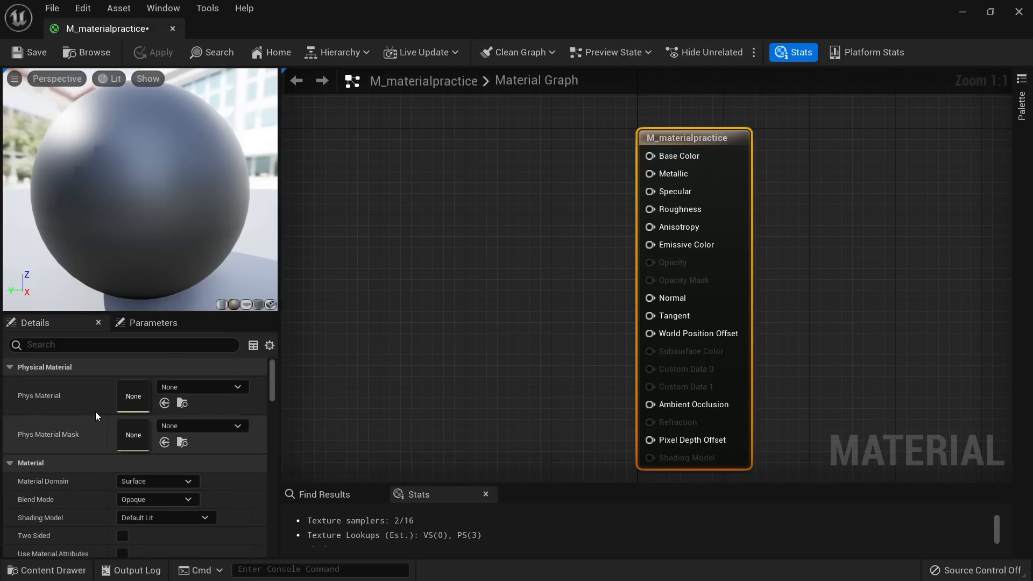
left_click(584, 220)
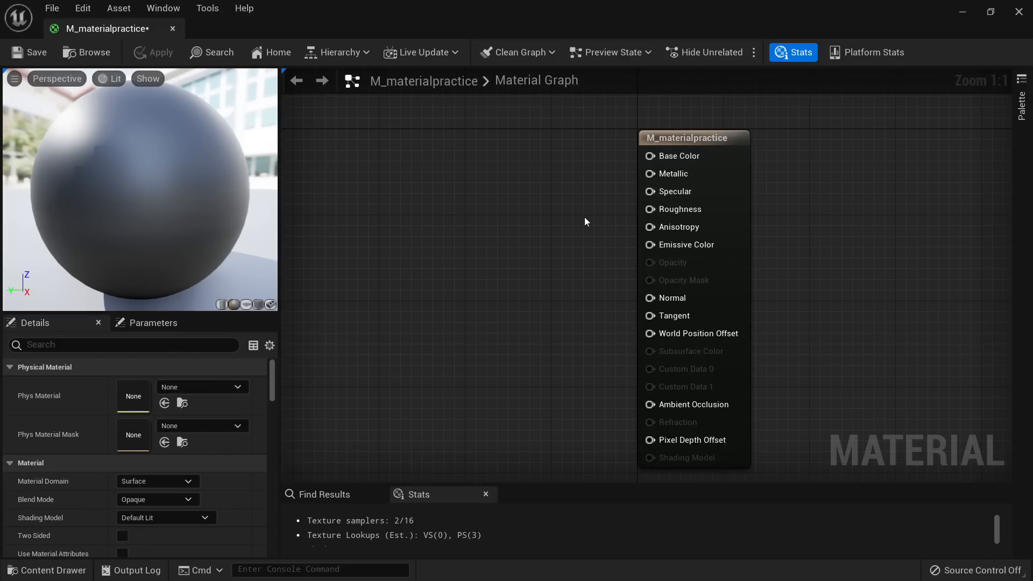
scroll(62, 418, "down", 5)
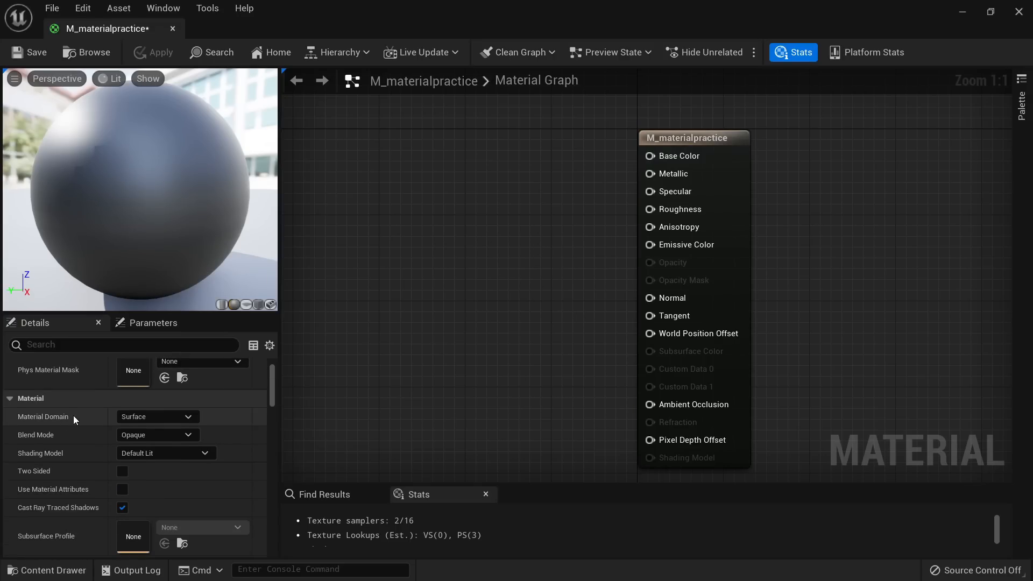
scroll(72, 412, "down", 5)
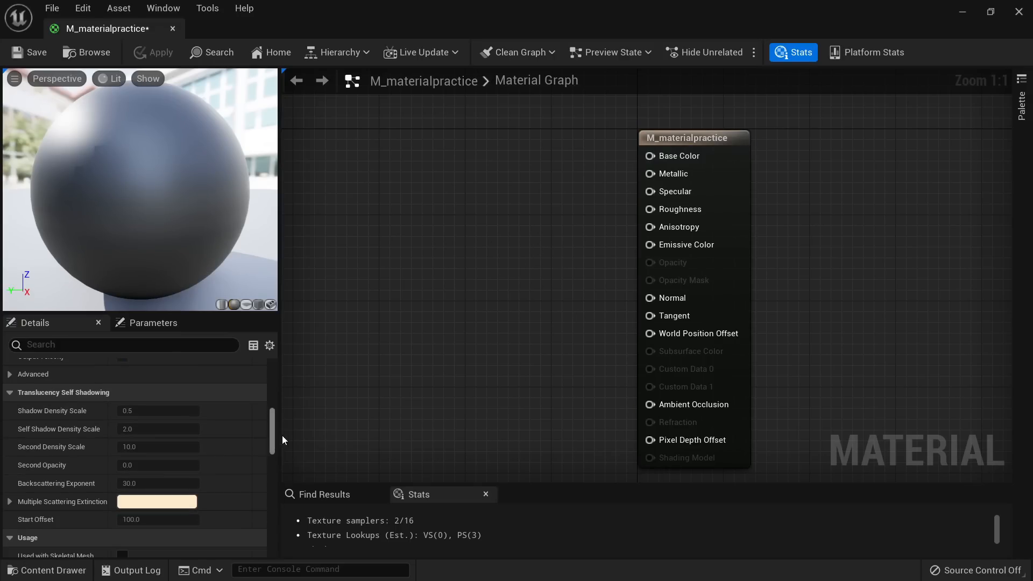
left_click_drag(269, 431, 277, 374)
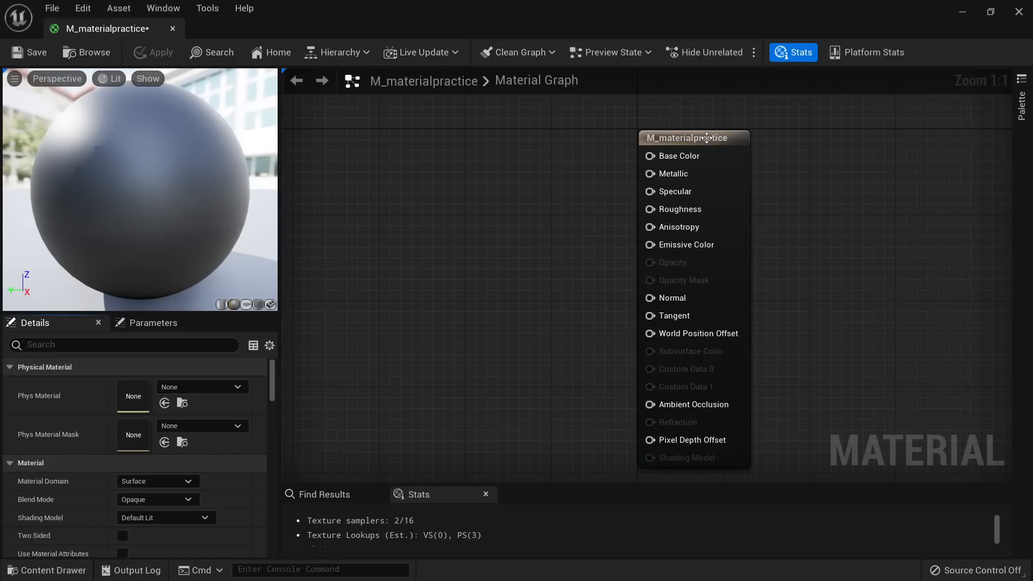
Step: Inspect the main M_materialpractice node and survey the material graph around it at different zoom levels
left_click(728, 132)
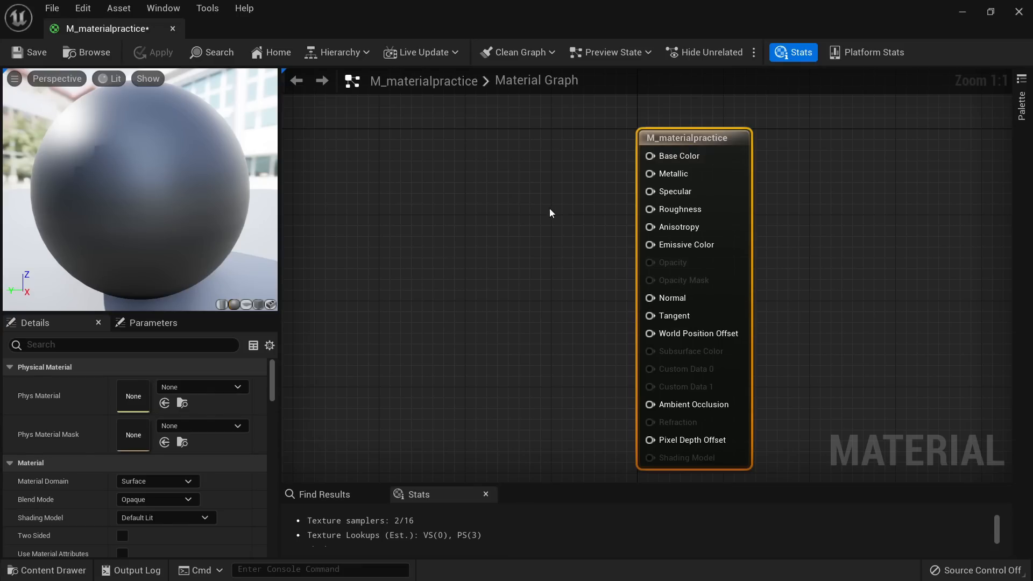
mouse_move(507, 226)
right_mouse_down()
mouse_move(509, 240)
mouse_move(682, 376)
mouse_move(933, 184)
mouse_move(507, 228)
mouse_move(673, 520)
mouse_move(731, 192)
mouse_move(506, 240)
right_mouse_up()
scroll(515, 255, "down", 7)
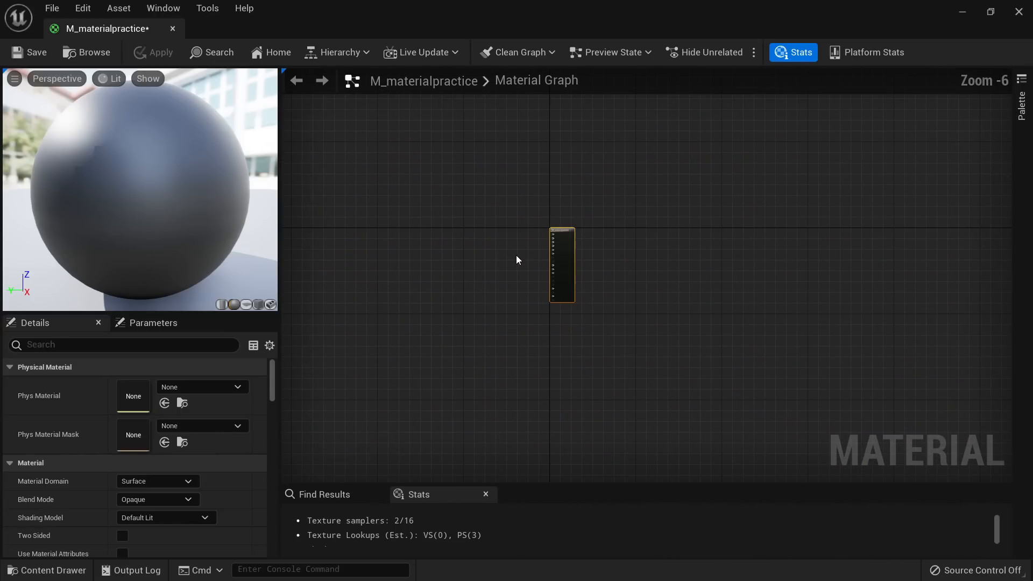
scroll(515, 255, "up", 6)
scroll(511, 232, "down", 4)
scroll(538, 225, "up", 5)
scroll(565, 216, "down", 7)
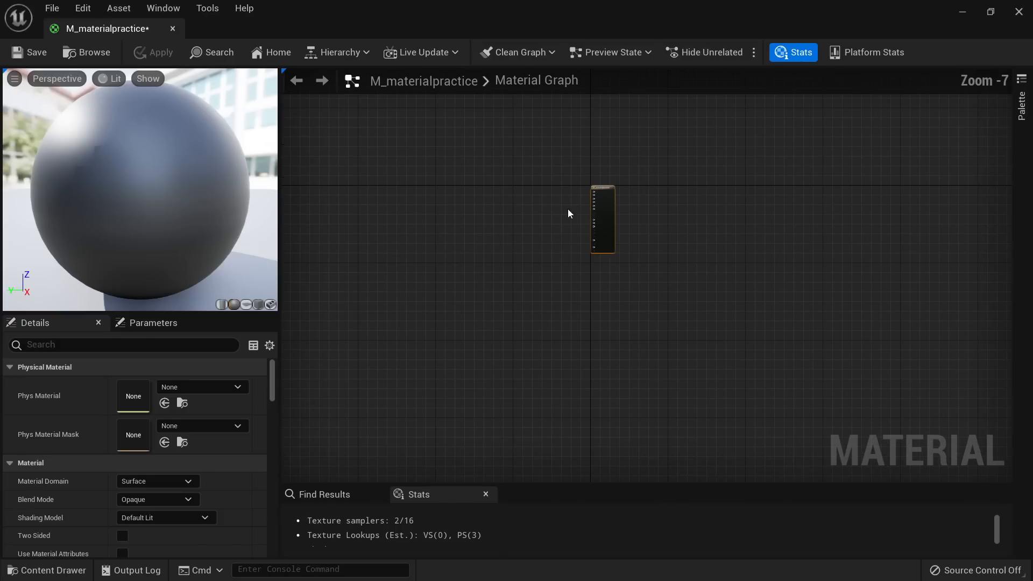
scroll(554, 231, "up", 7)
right_click_drag(541, 249, 482, 364)
left_click(468, 241)
right_click_drag(489, 278, 587, 274)
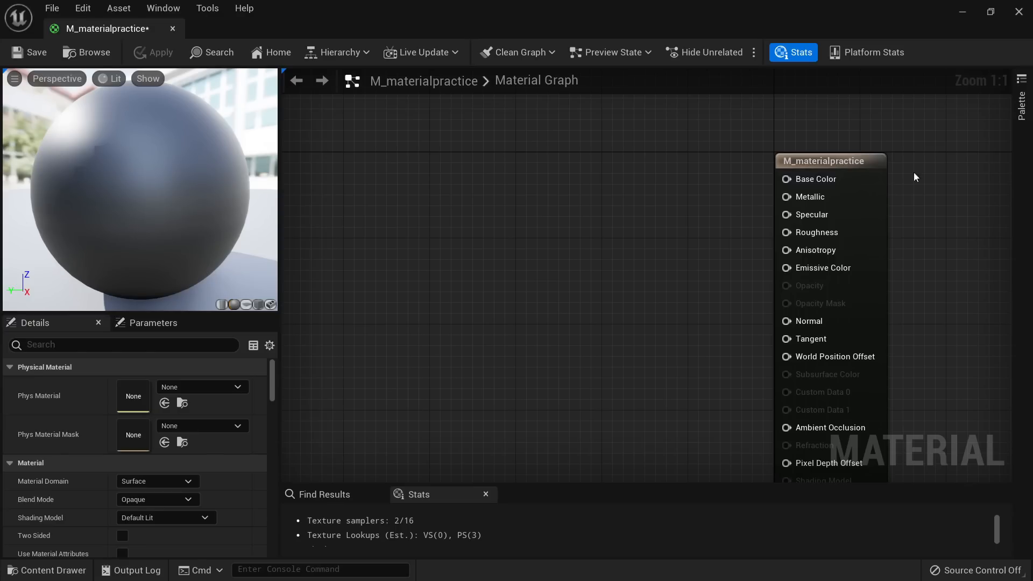
Step: Show the palette of material nodes and search it for "constant"
left_click(1021, 105)
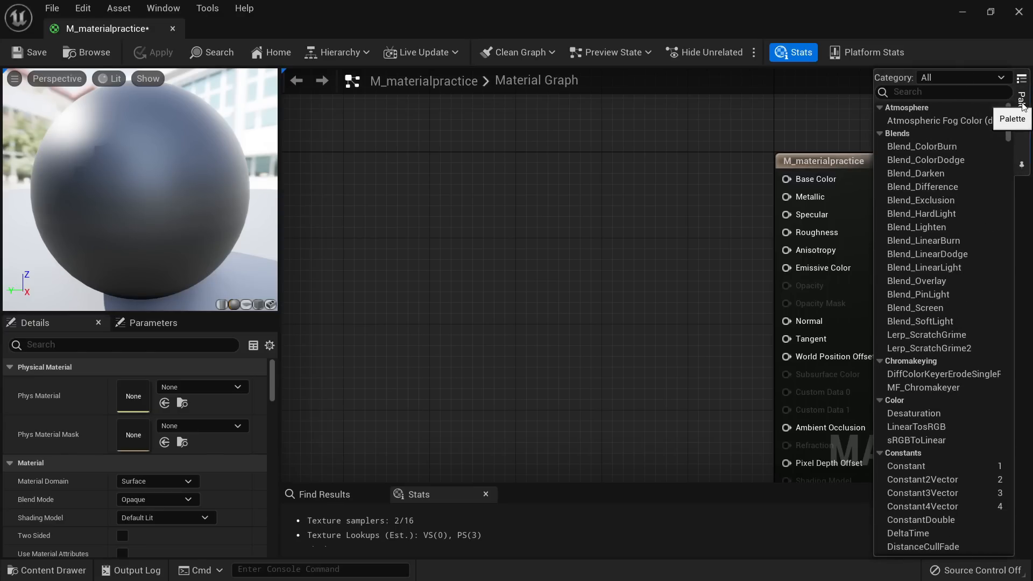
mouse_move(1008, 133)
left_mouse_down()
mouse_move(1027, 545)
mouse_move(1021, 113)
left_mouse_up()
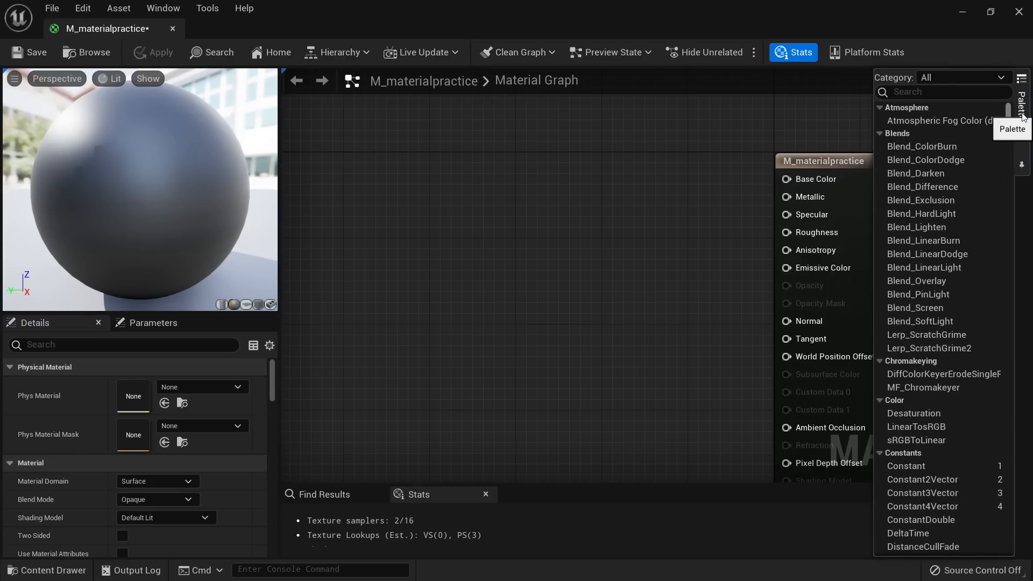
left_click(900, 93)
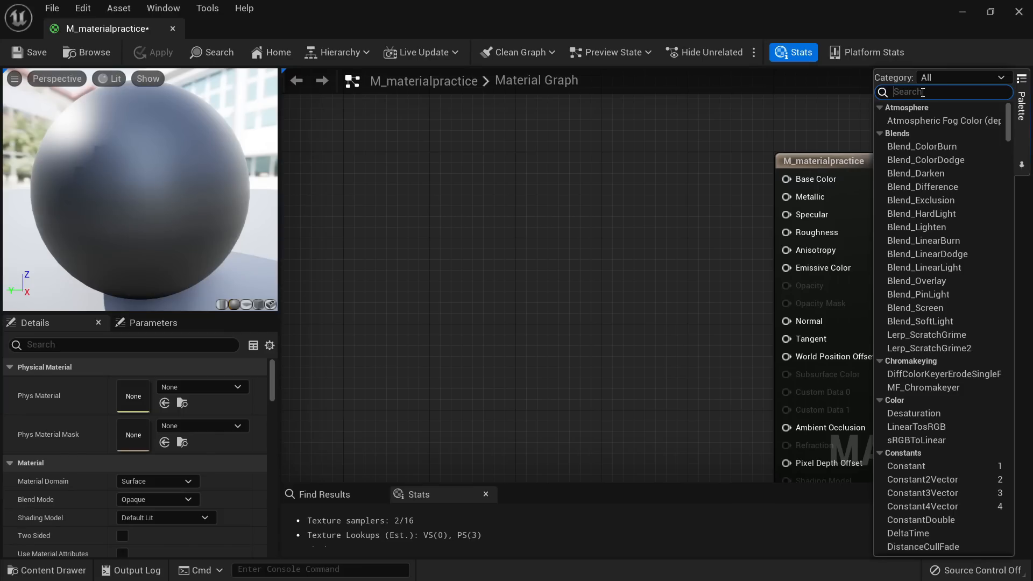
type("constant")
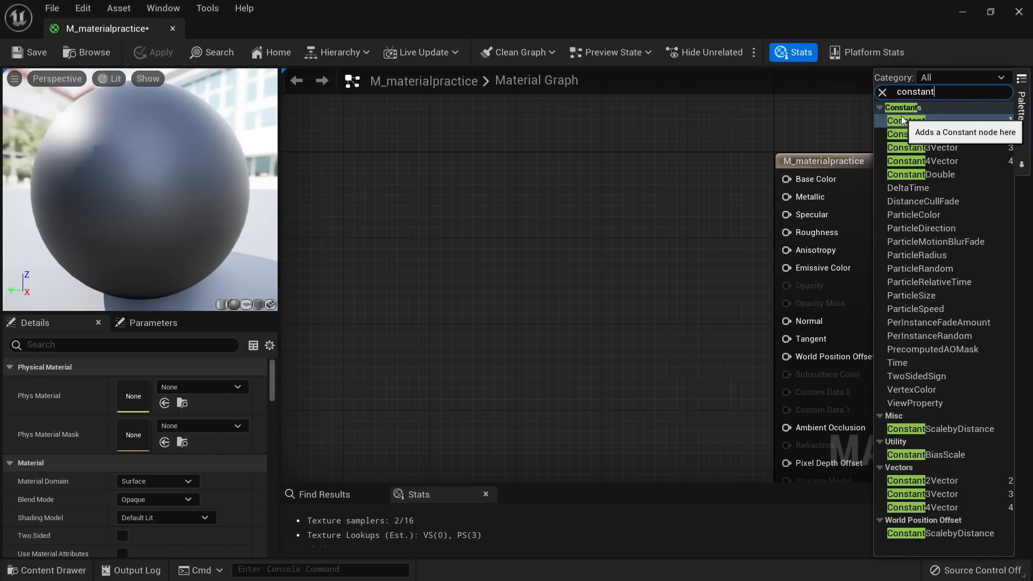
key("super+shift+s")
left_click_drag(857, 54, 1026, 191)
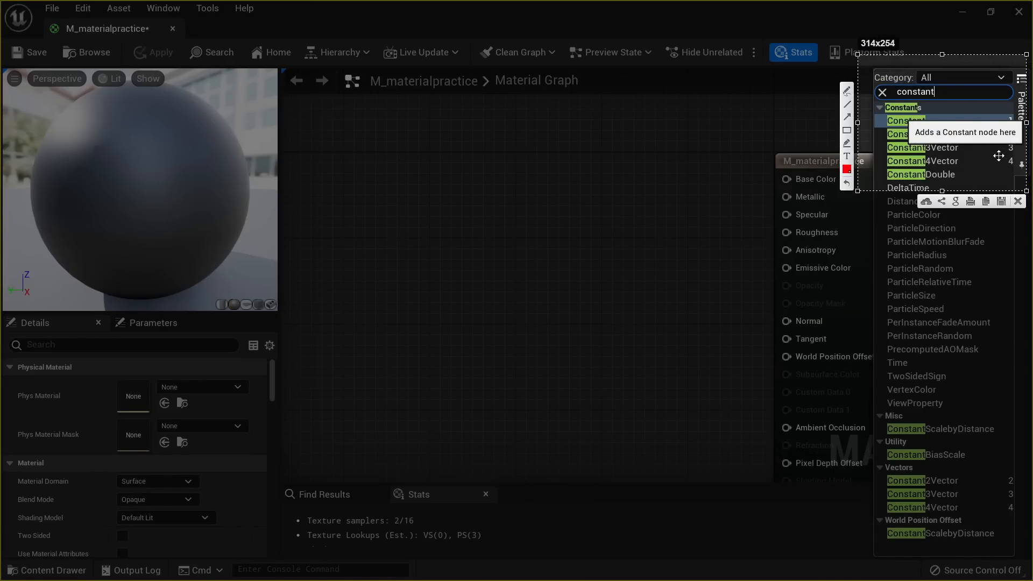
left_click(1018, 201)
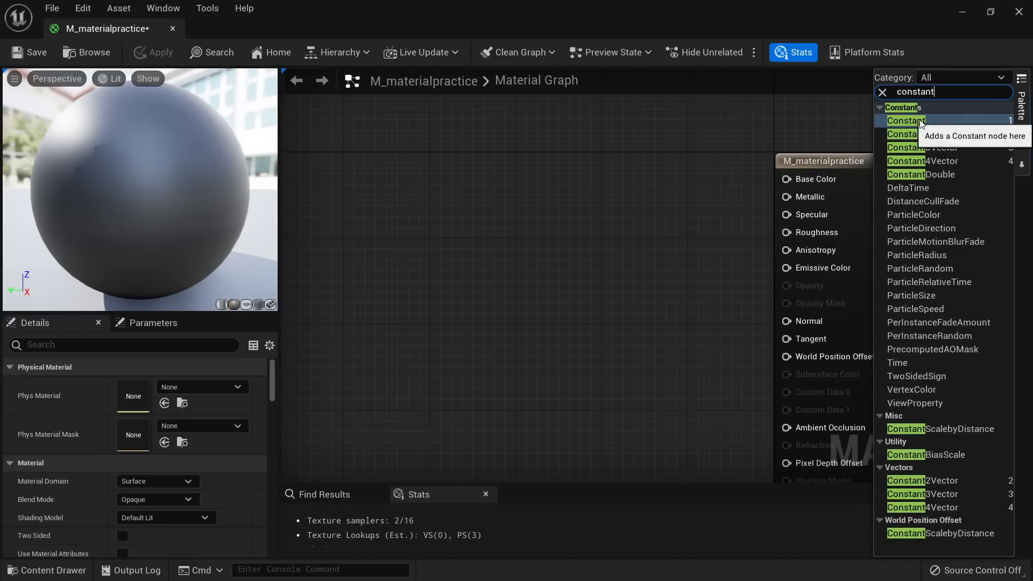
Step: Add a Constant node and a Constant2Vector node side by side in the graph's empty area, ahead of the main material node
left_click_drag(920, 123, 333, 170)
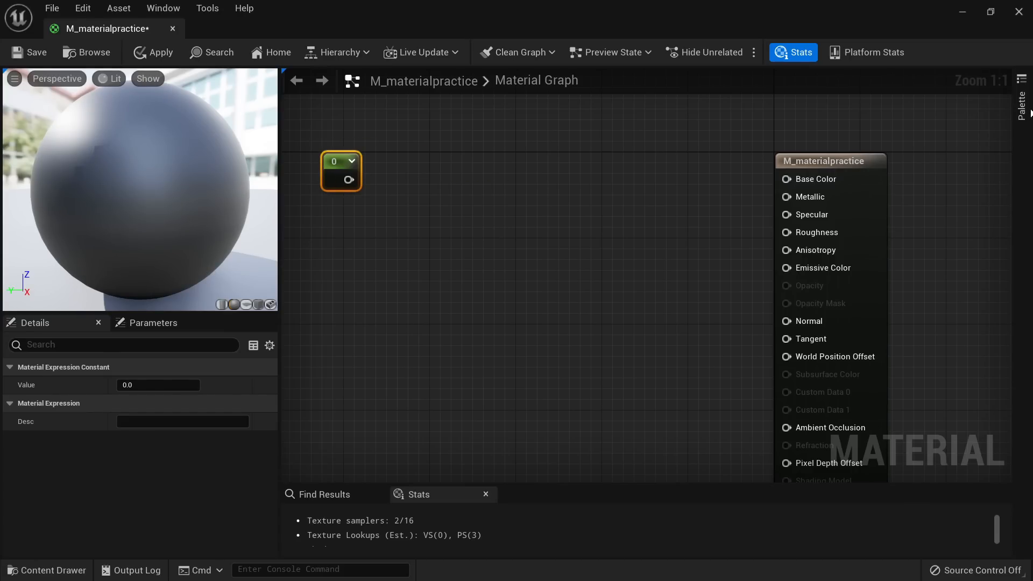
left_click(1029, 113)
left_click_drag(922, 134, 390, 161)
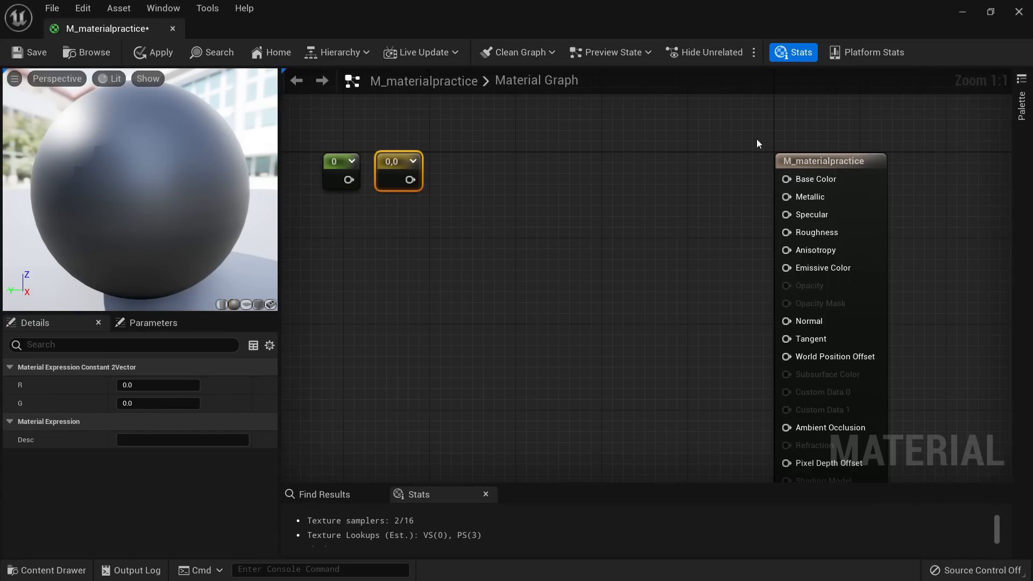
Step: Add a Constant3Vector and a Constant4Vector node between the Constant2Vector node and the main material node, leaving nothing selected
left_click(1021, 105)
left_click_drag(922, 147, 446, 159)
left_click(1021, 105)
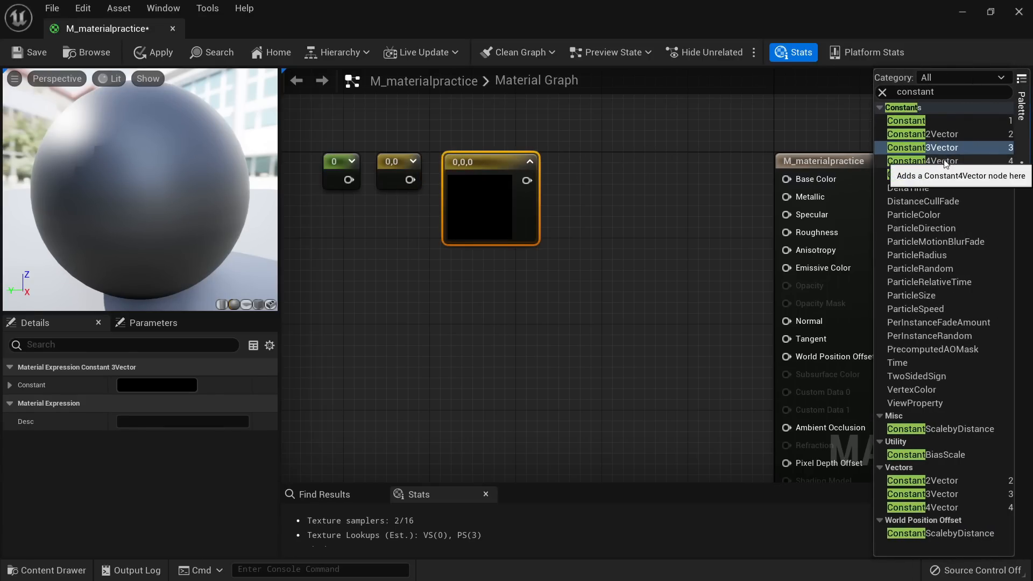
left_click_drag(945, 163, 611, 167)
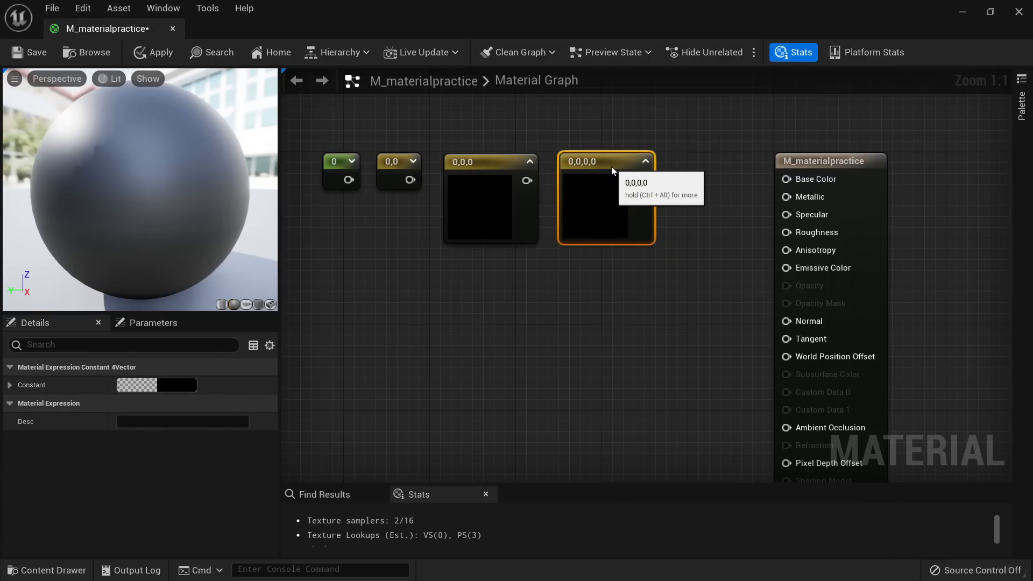
left_click(526, 304)
right_click_drag(492, 303, 586, 288)
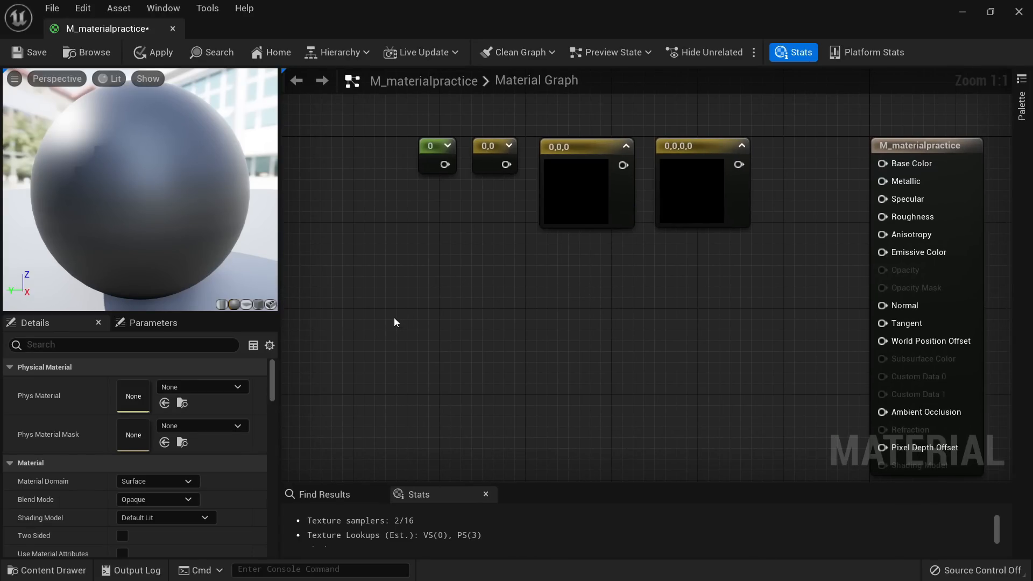
Step: Search the node list for "constant" and add another Constant node below the first one, leaving it deselected
right_click(410, 282)
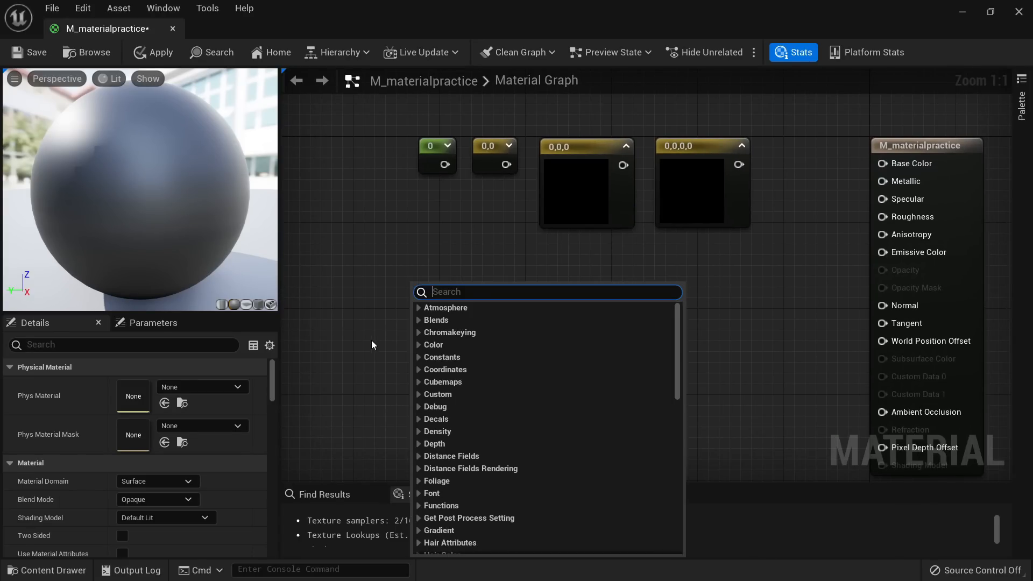
type("constant")
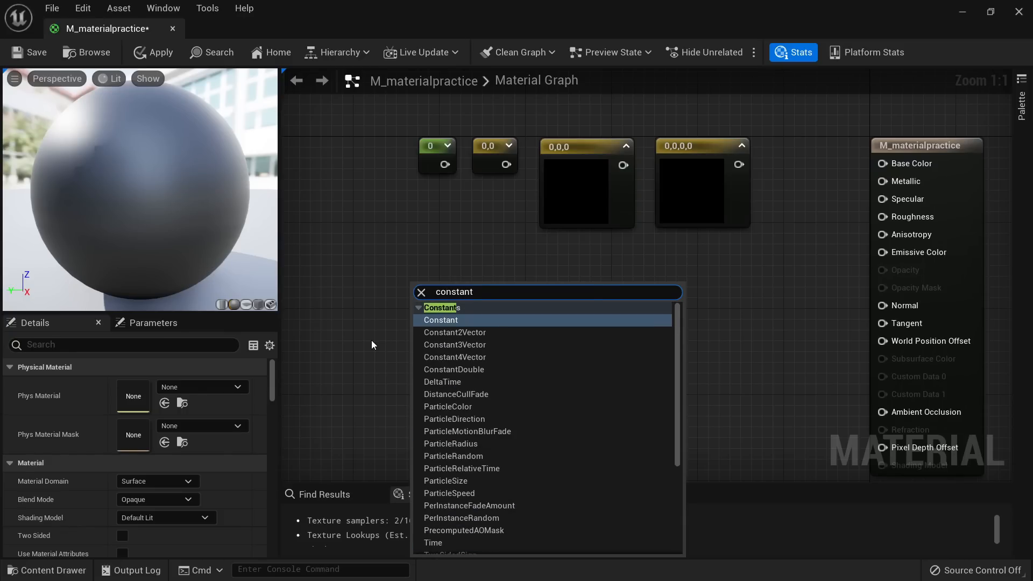
key("Down")
key("Down")
key("Down")
key("Up")
key("Up")
key("Up")
key("Down")
key("Down")
key("Down")
key("Up")
key("Up")
key("Up")
key("Down")
key("Down")
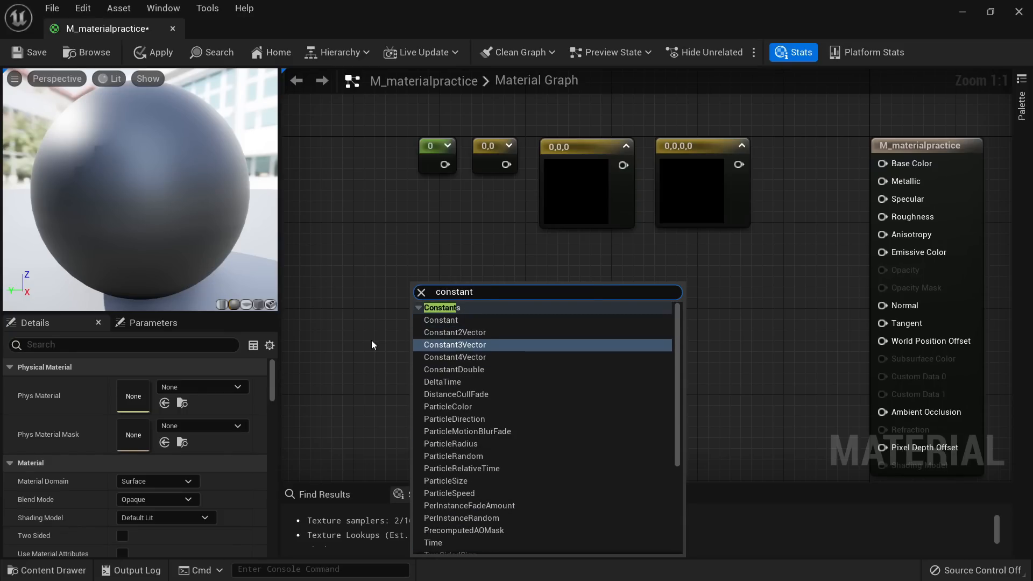
key("Up")
key("Up")
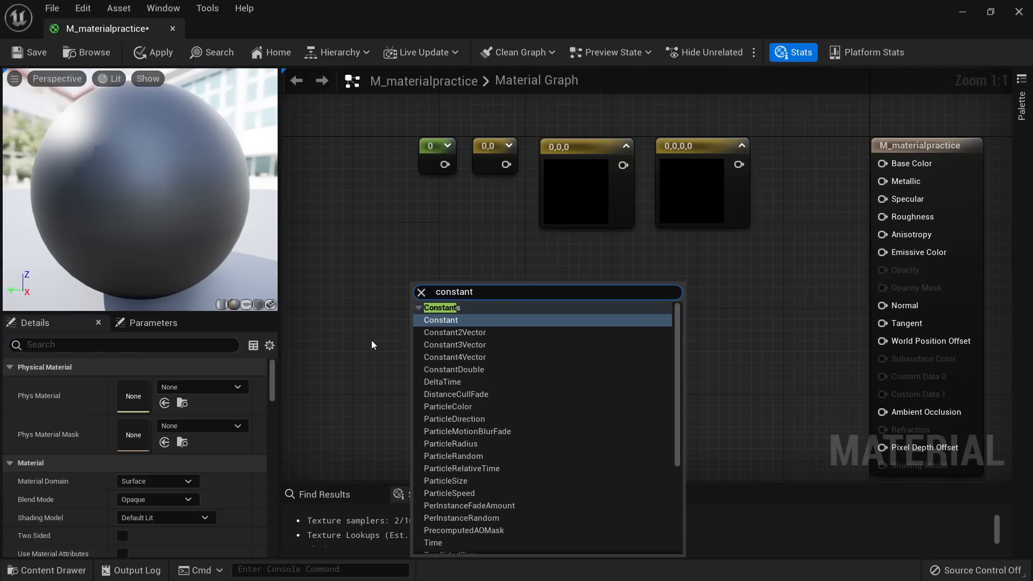
key("Return")
left_click(511, 276)
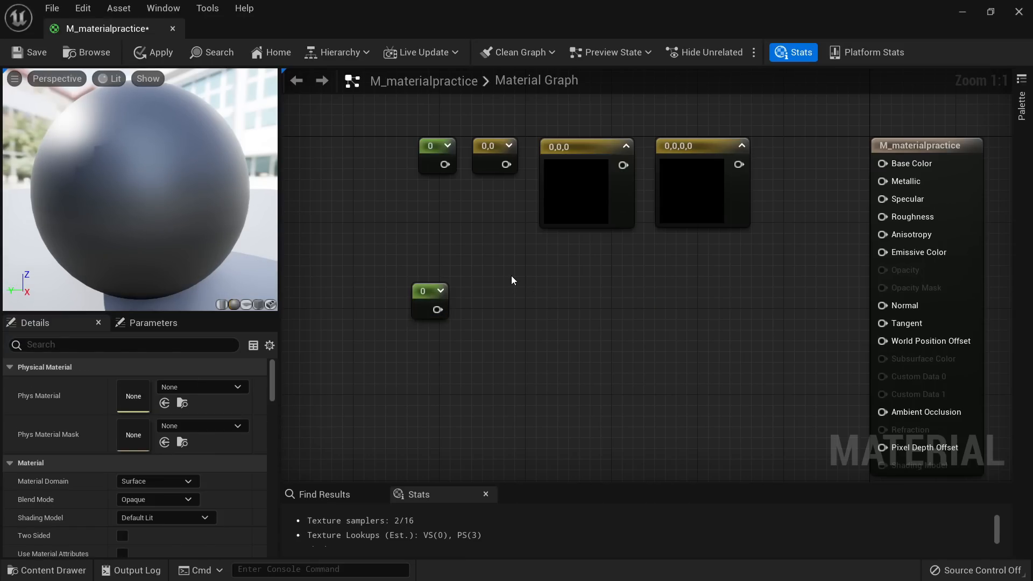
Step: Add one more Constant node beside the newly placed one, beneath the row of constant vectors
right_click(509, 276)
type("constant")
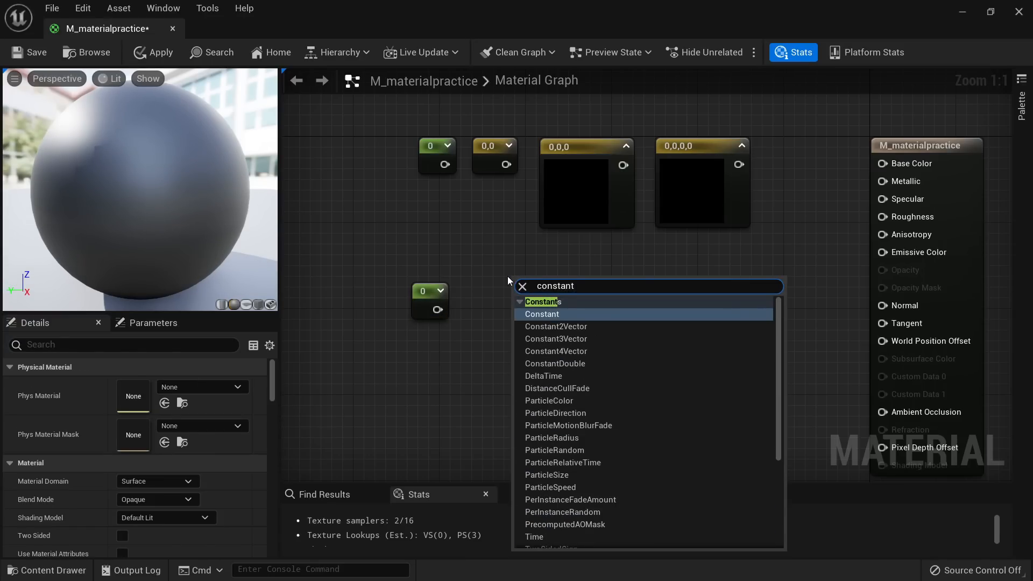
key("Return")
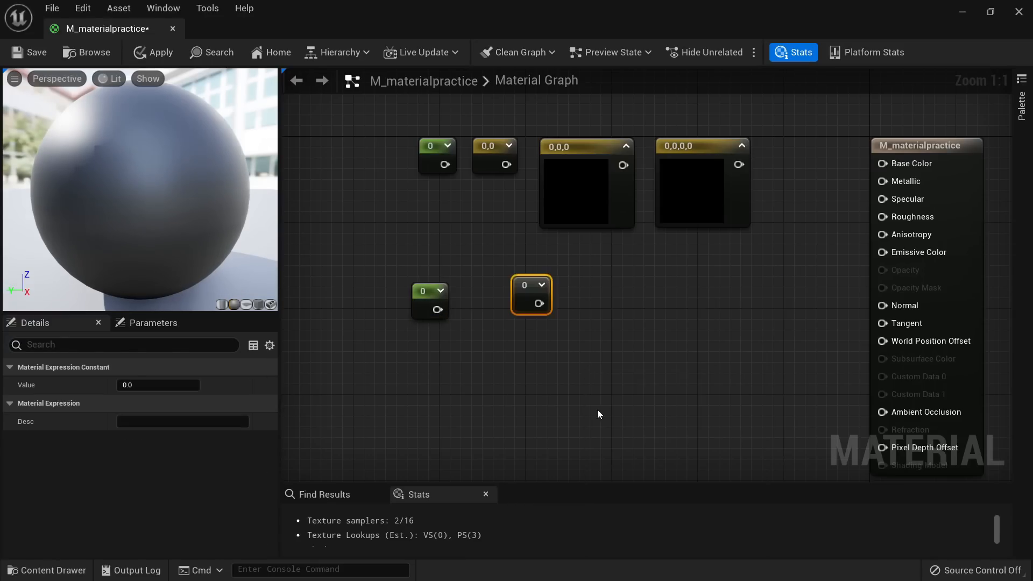
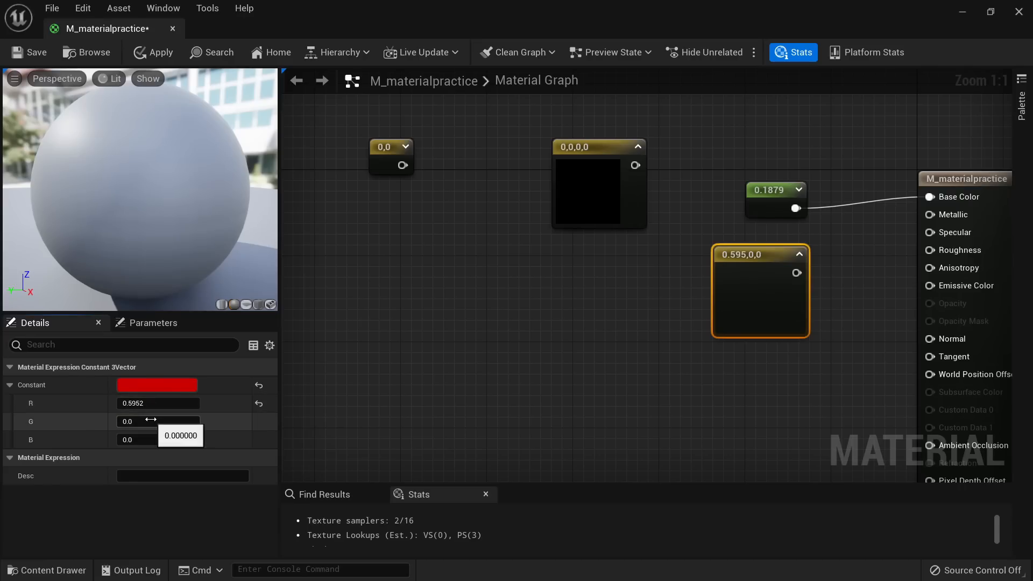
Step: Set the Constant3Vector's G to 0.722924 and B to 0.32, and connect its output to Base Color in place of the 0.1879 constant
left_click_drag(148, 421, 177, 434)
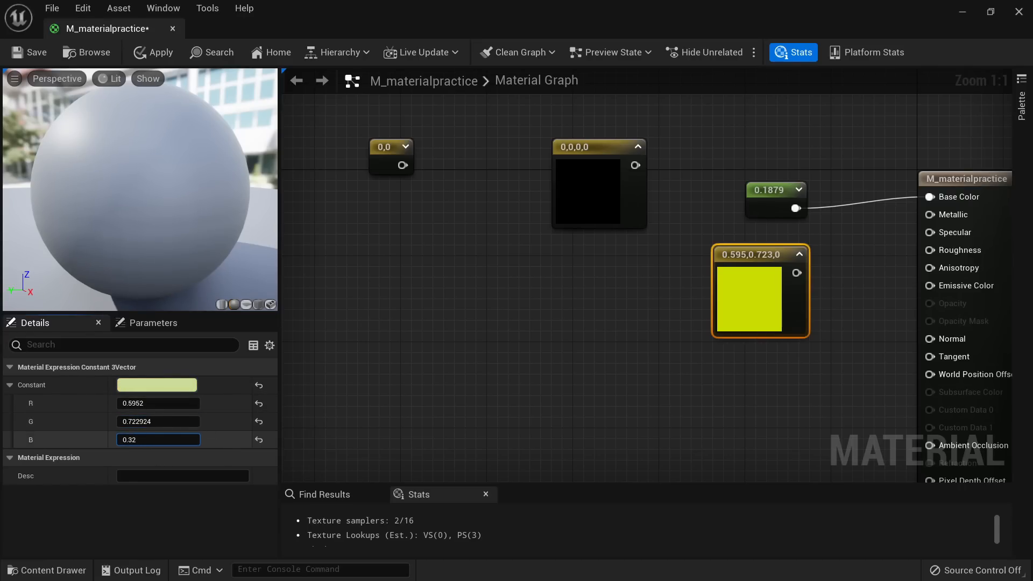
right_click_drag(985, 272, 811, 320)
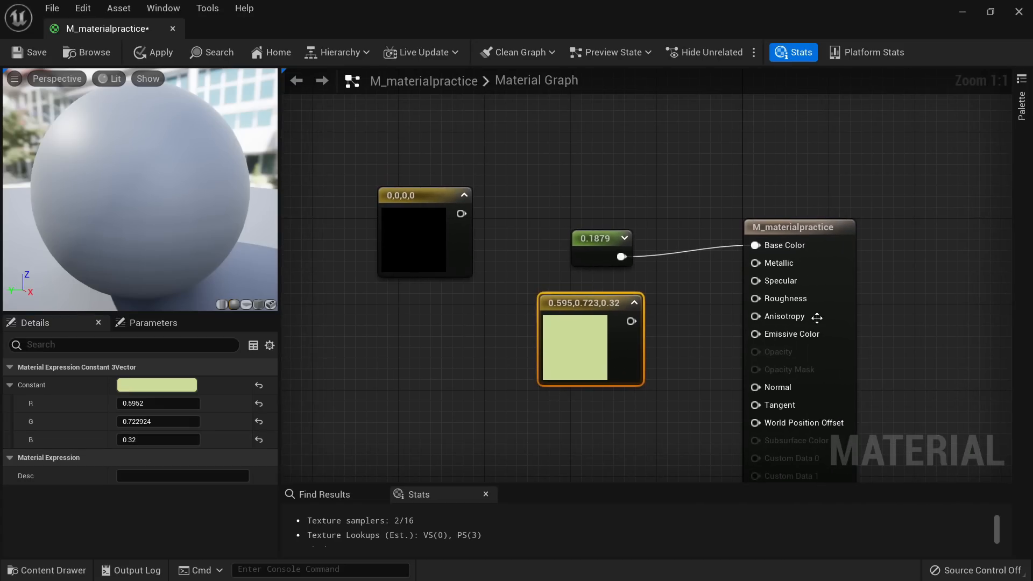
left_click_drag(630, 321, 751, 251)
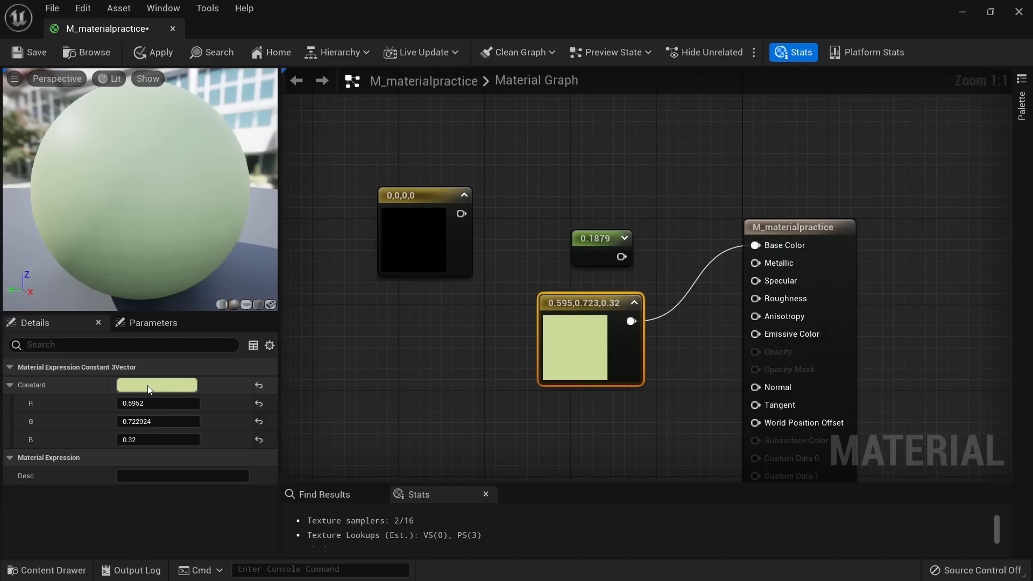
Step: Set the Constant3Vector's colour to light blue with R 0.226432, G 0.494096 and B 0.722924
left_click(158, 383)
left_click_drag(397, 260, 375, 217)
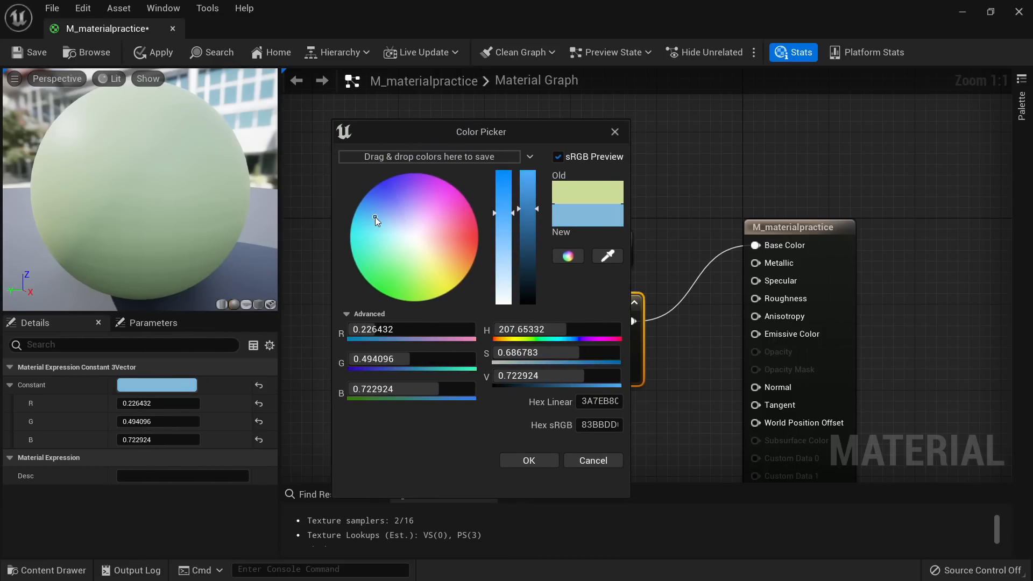
left_click(518, 460)
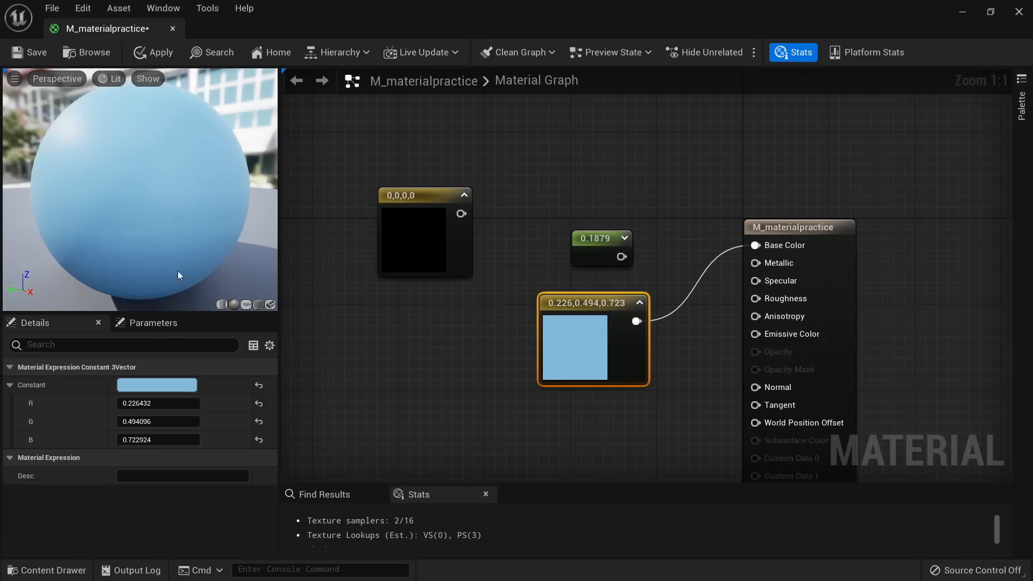
Step: Set the Constant3Vector's colour to red (R 0.722924, G 0.078289, B 0.084041) and save that red as a theme swatch
left_click(162, 384)
left_click_drag(291, 283, 301, 337)
left_click_drag(340, 236, 425, 163)
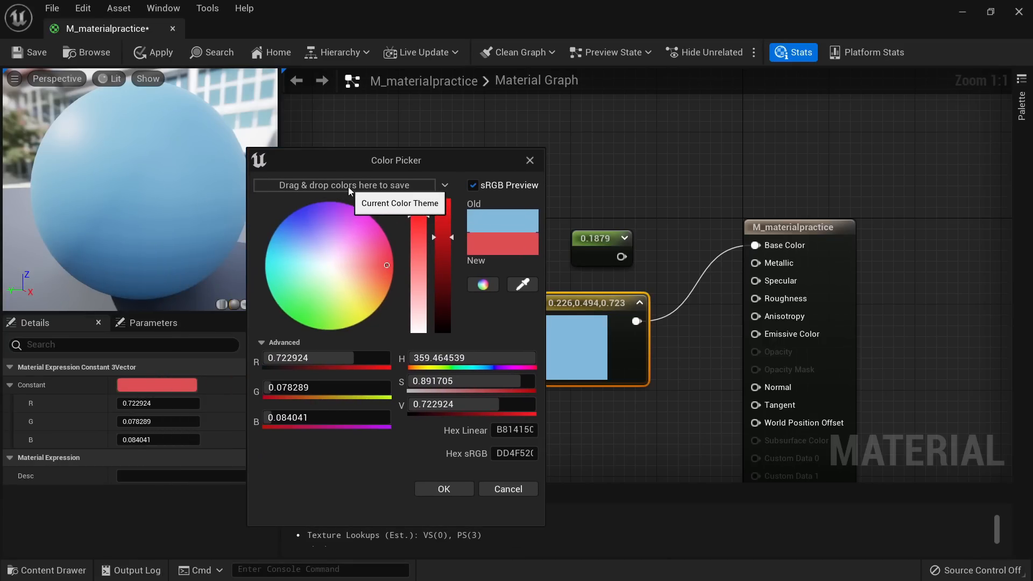
left_click_drag(498, 254, 328, 185)
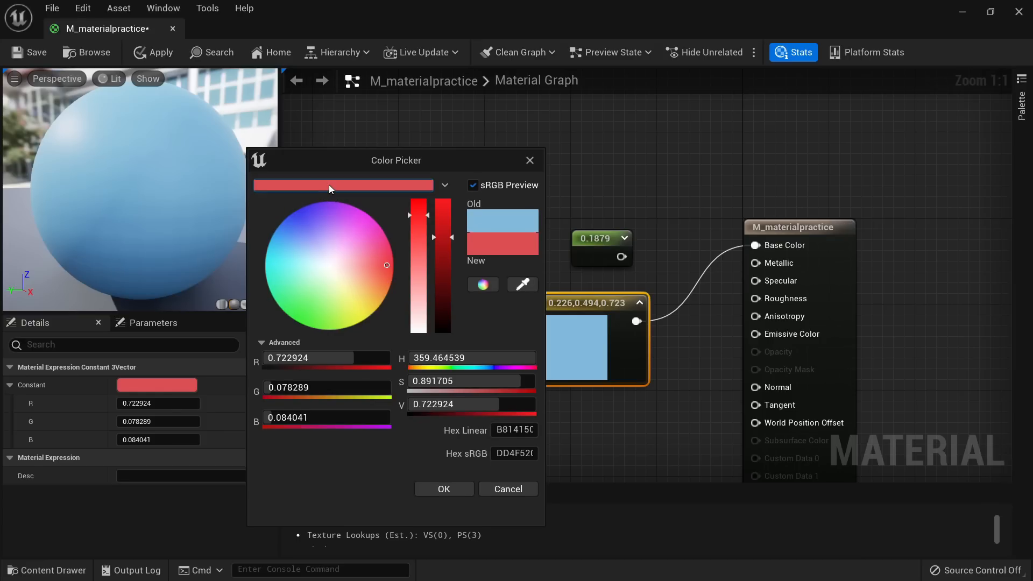
left_click(431, 490)
Step: Try recalling the saved red swatch, and set the Constant3Vector's colour to light green with R 0.441387, G 0.722924 and B 0.252057
right_click_drag(466, 426, 373, 396)
left_click(164, 386)
left_click(267, 309)
left_click(254, 382)
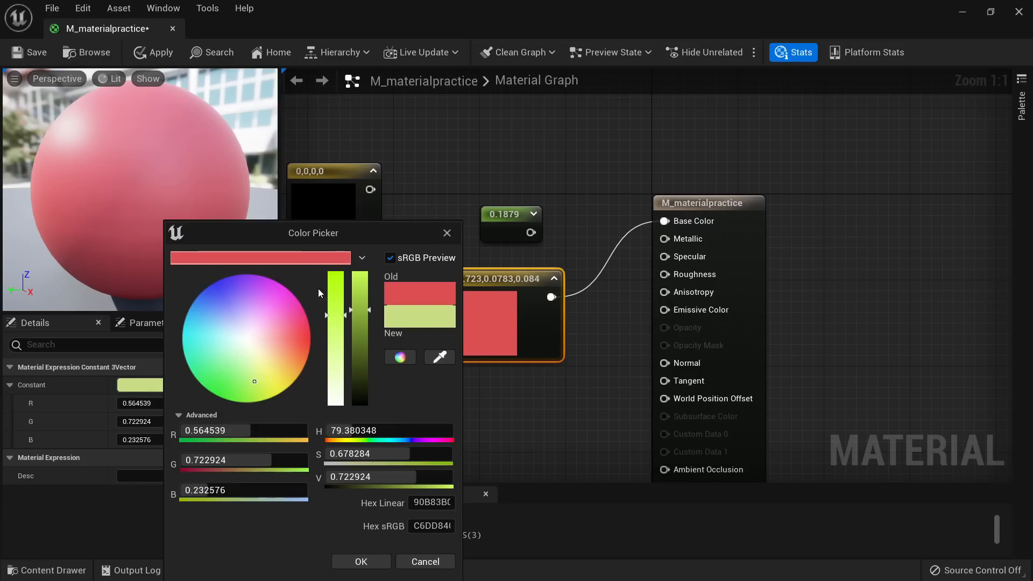
left_click(290, 257)
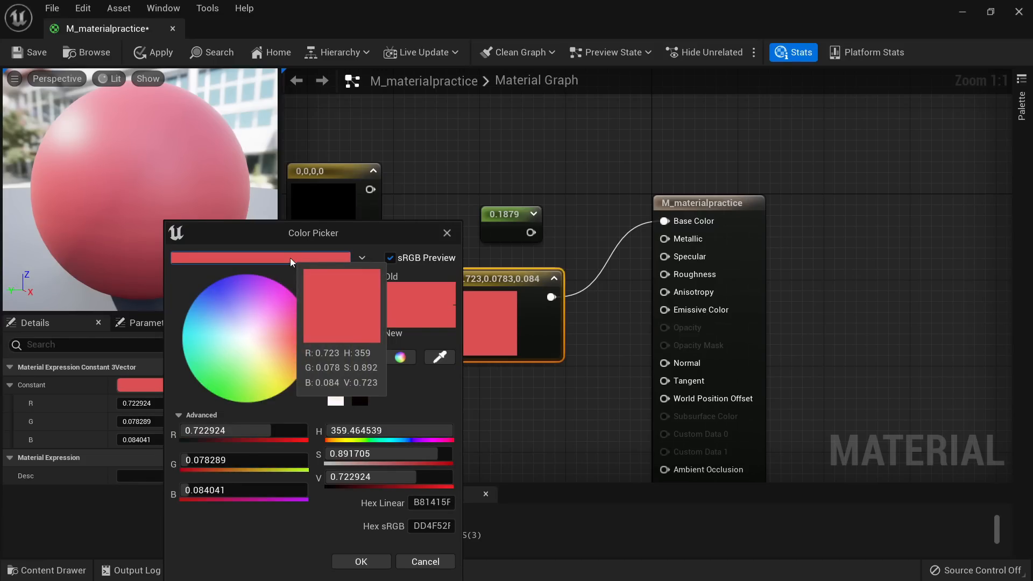
left_click(189, 350)
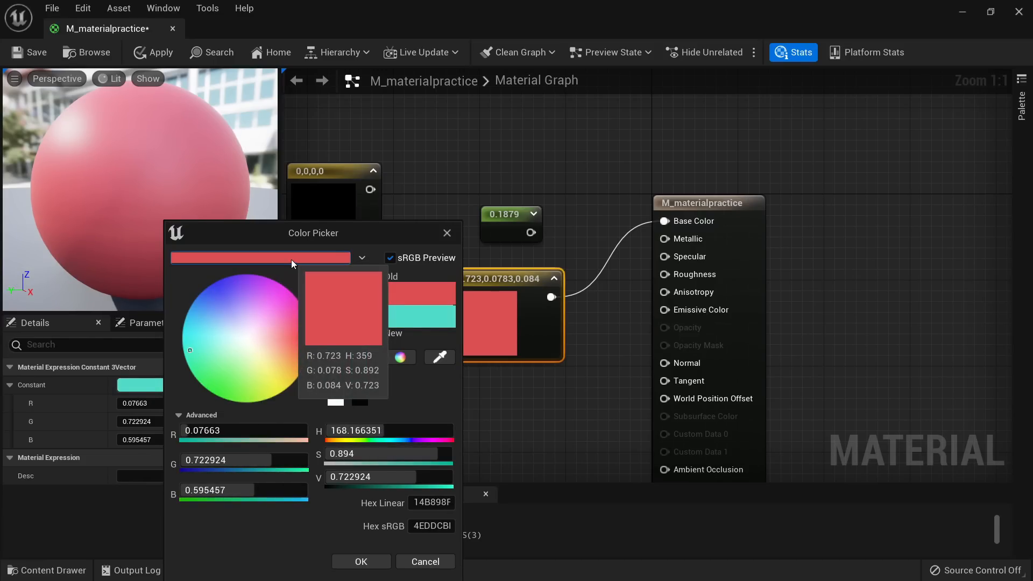
left_click_drag(325, 230, 408, 191)
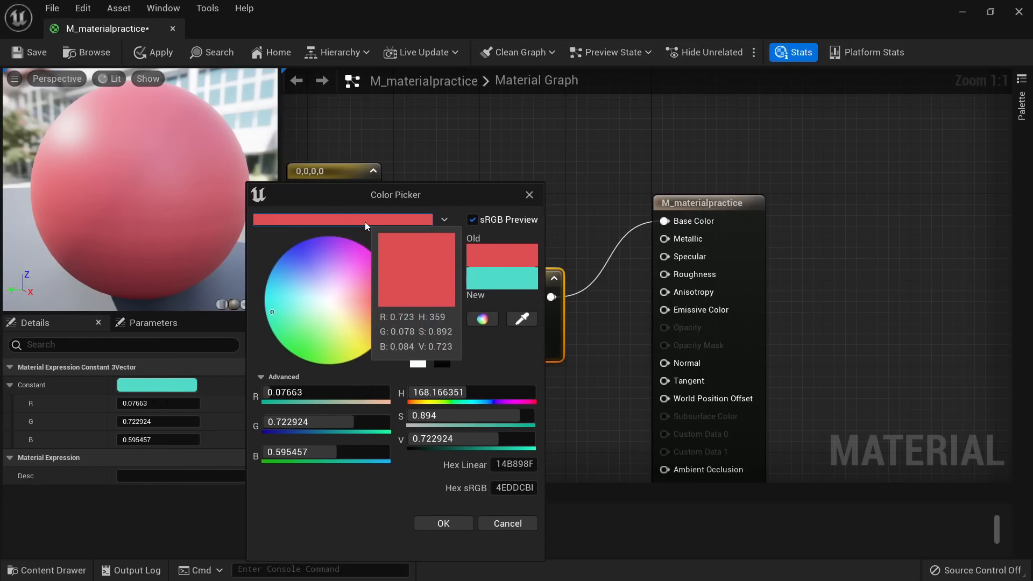
left_click(325, 342)
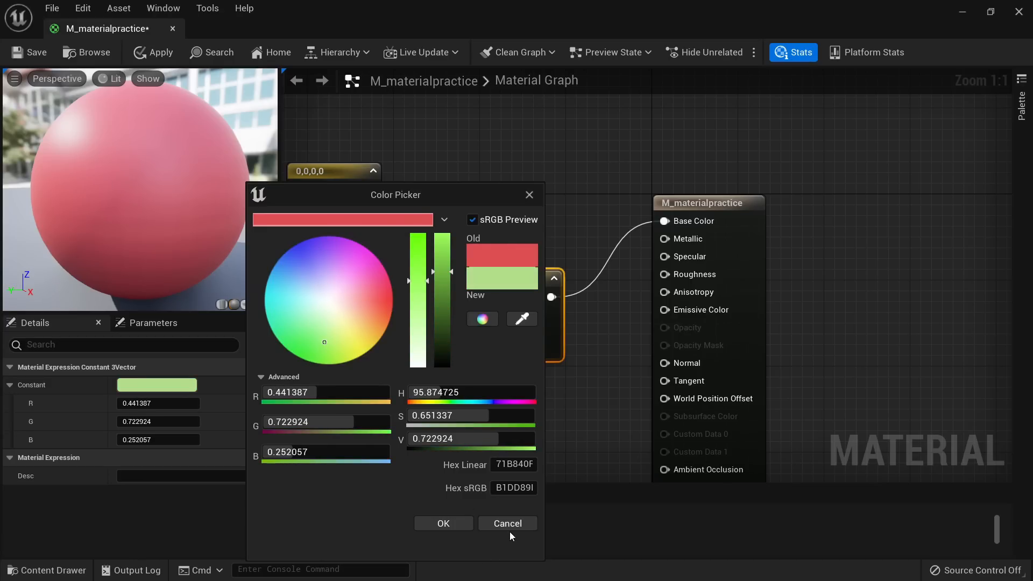
left_click(464, 520)
Step: Move the unconnected Constant2Vector, Constant4Vector and 0.1879 Constant nodes up, clear of the connected Constant3Vector
right_click_drag(382, 388, 530, 392)
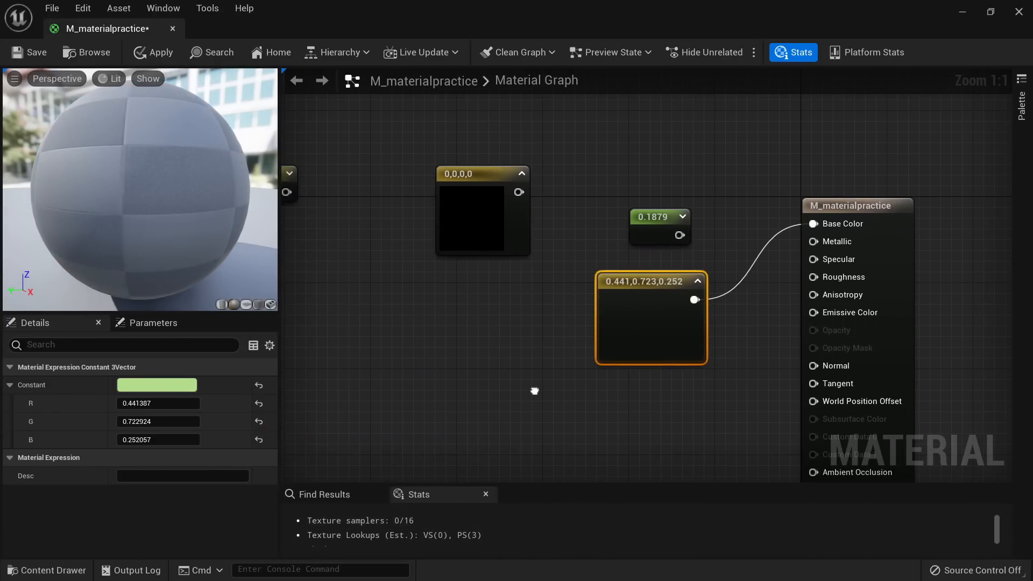
right_click_drag(528, 279, 620, 311)
scroll(621, 311, "down", 1)
left_click_drag(603, 313, 405, 218)
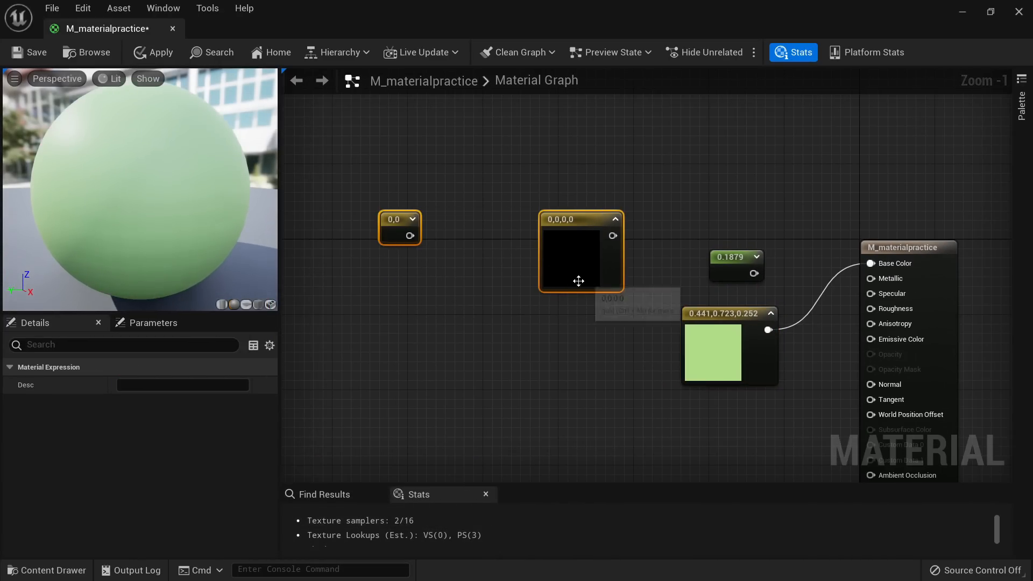
left_click_drag(579, 281, 532, 225)
left_click_drag(738, 266, 640, 170)
Step: Move the green Constant3Vector level with the Base Color input and apply the material changes
right_click_drag(646, 176, 513, 135)
scroll(577, 304, "up", 1)
left_click_drag(577, 304, 553, 228)
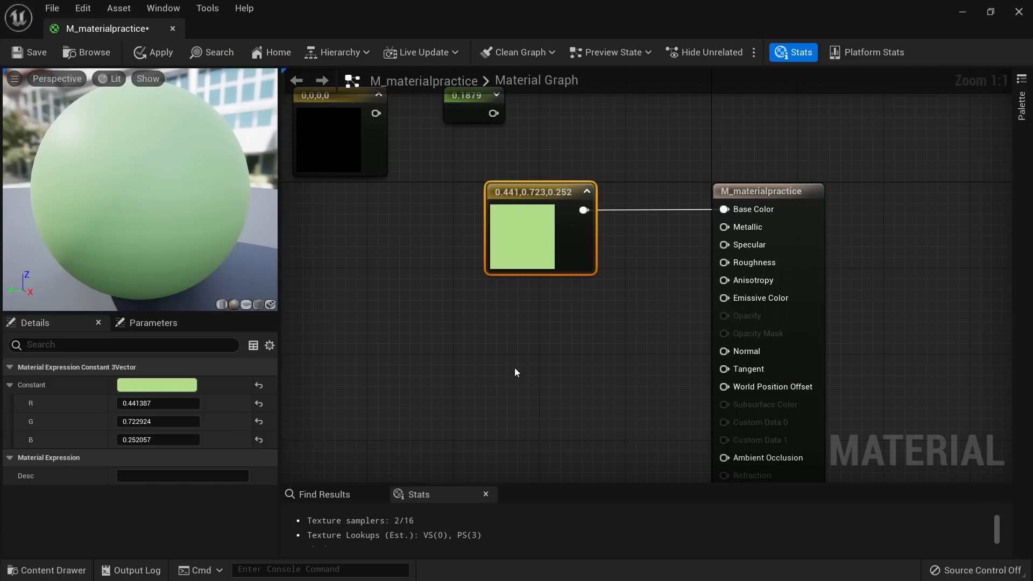
left_click(148, 53)
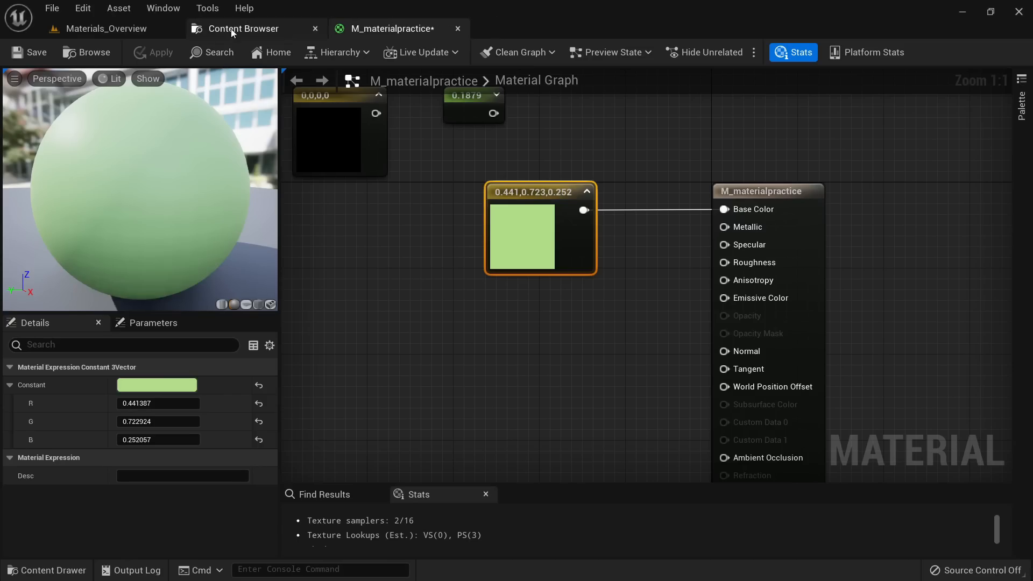
Step: In the Materials_Overview level, place a cube on the floor, raise it above the ground and focus the view on it
left_click(133, 27)
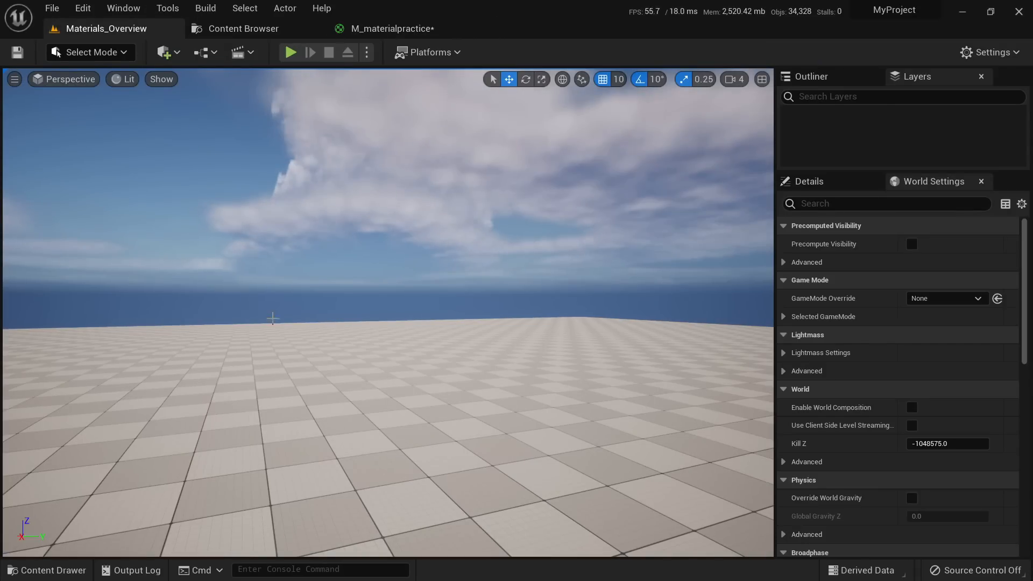
left_click(167, 52)
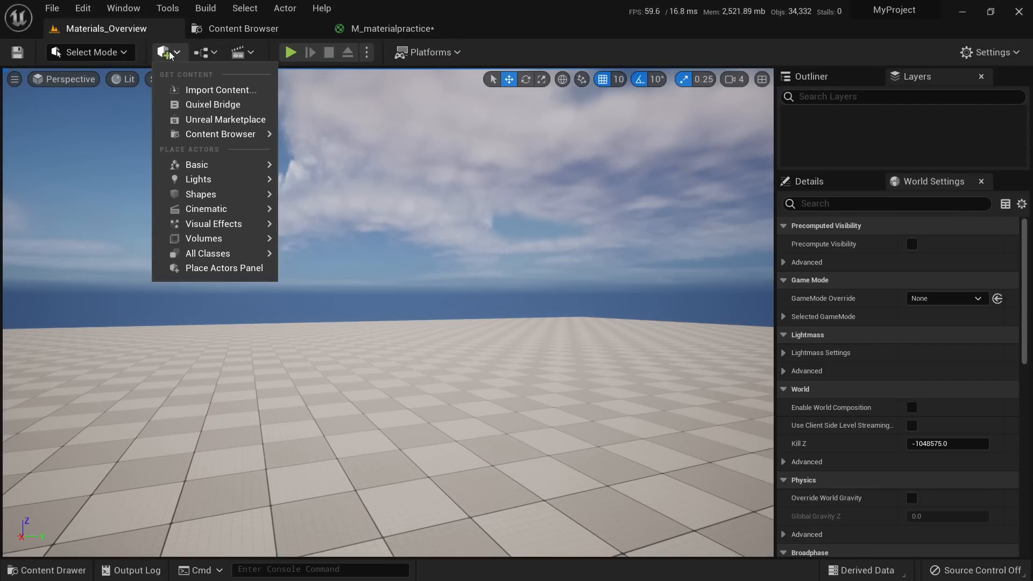
mouse_move(228, 167)
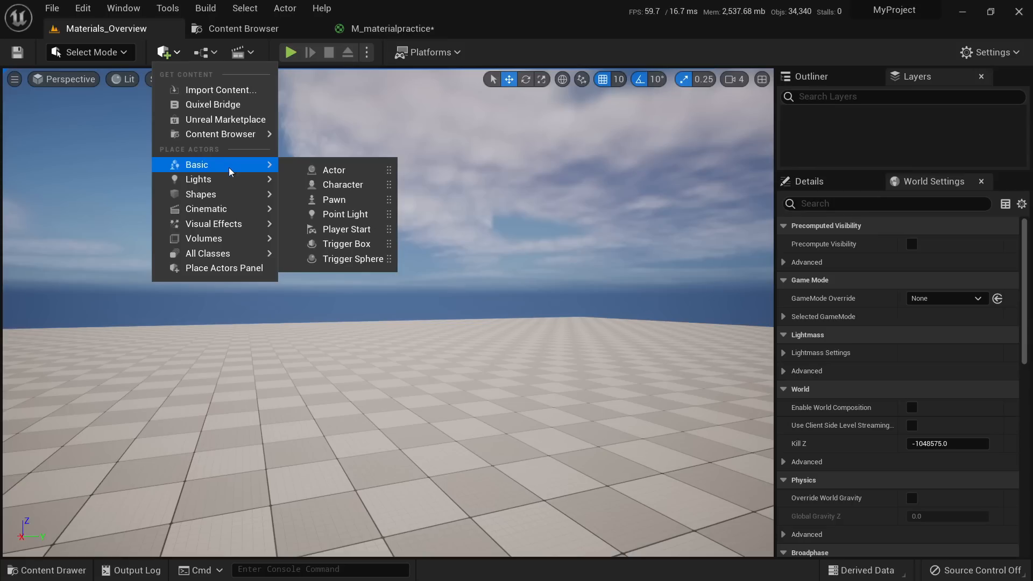
mouse_move(231, 197)
left_click_drag(304, 197, 397, 457)
left_click_drag(395, 419, 393, 299)
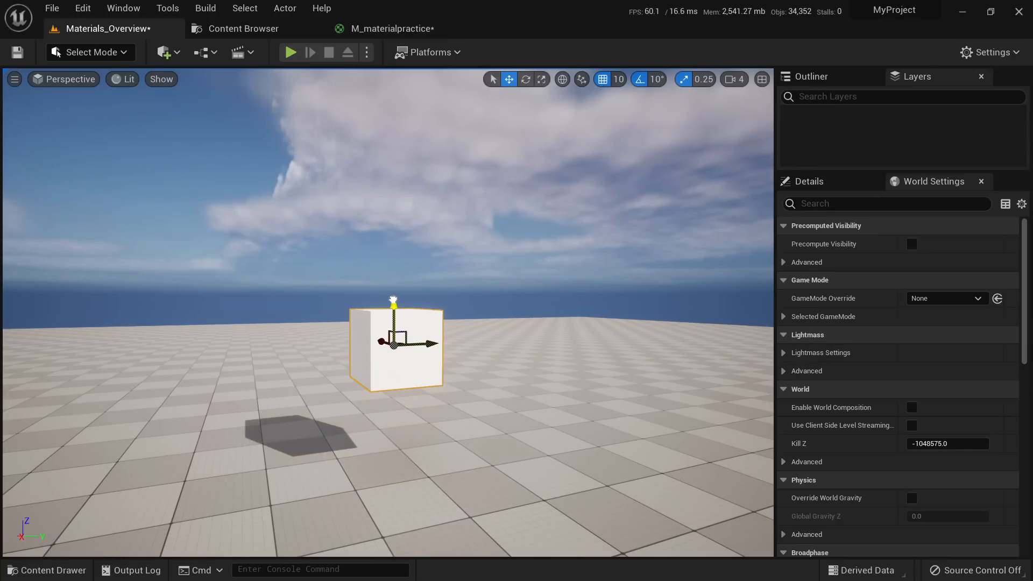
key("f")
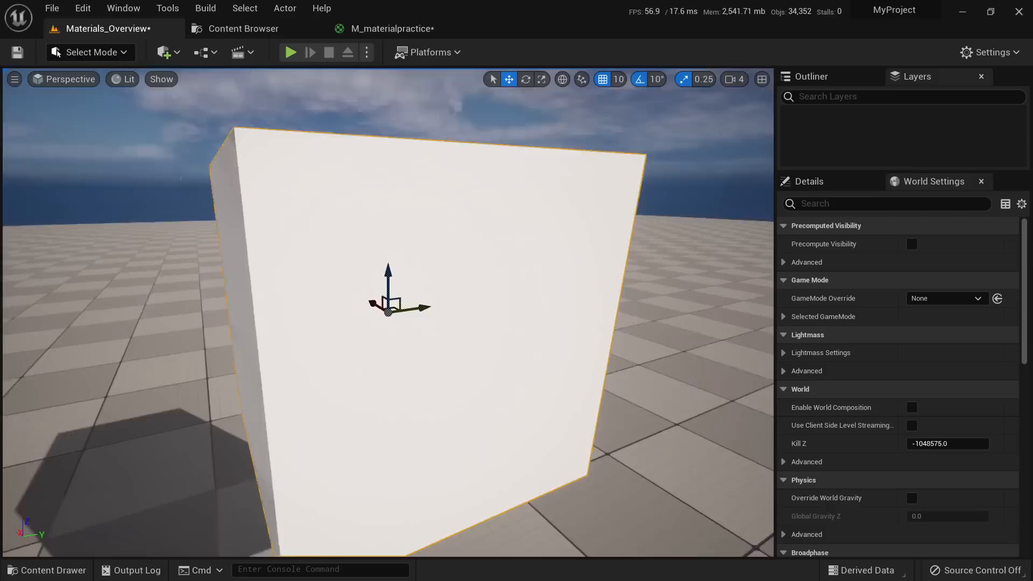
Step: Assign M_materialpractice from the Materials_proj folder to the cube and show the cube's details
left_click(262, 28)
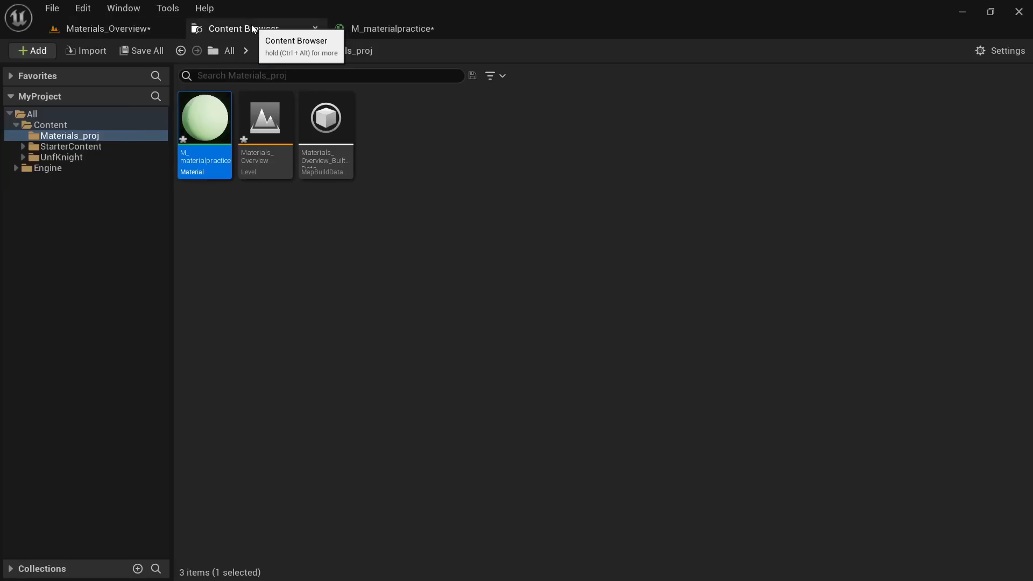
left_click_drag(205, 117, 386, 239)
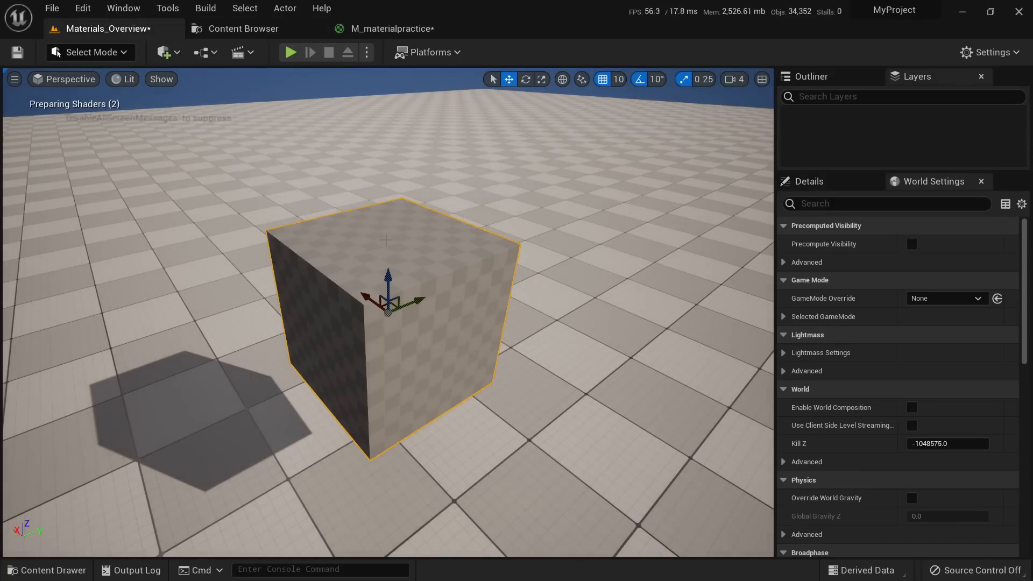
left_click(835, 189)
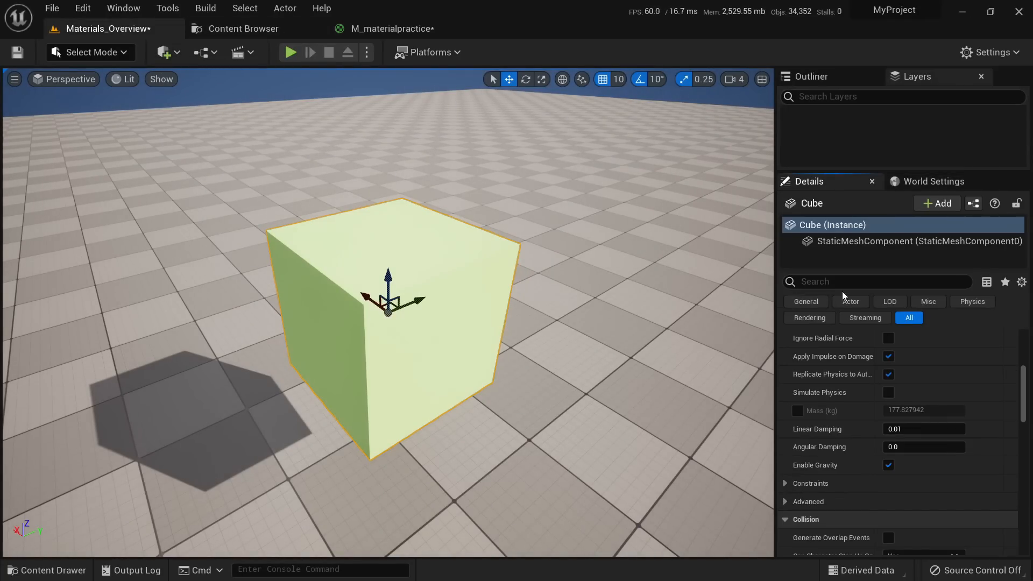
scroll(871, 388, "up", 5)
right_click_drag(467, 308, 460, 272)
Step: Back in M_materialpractice, set the Constant3Vector's colour to lavender blue with R 0.363375, G 0.371123 and B 0.722924
left_click(392, 29)
left_click(179, 383)
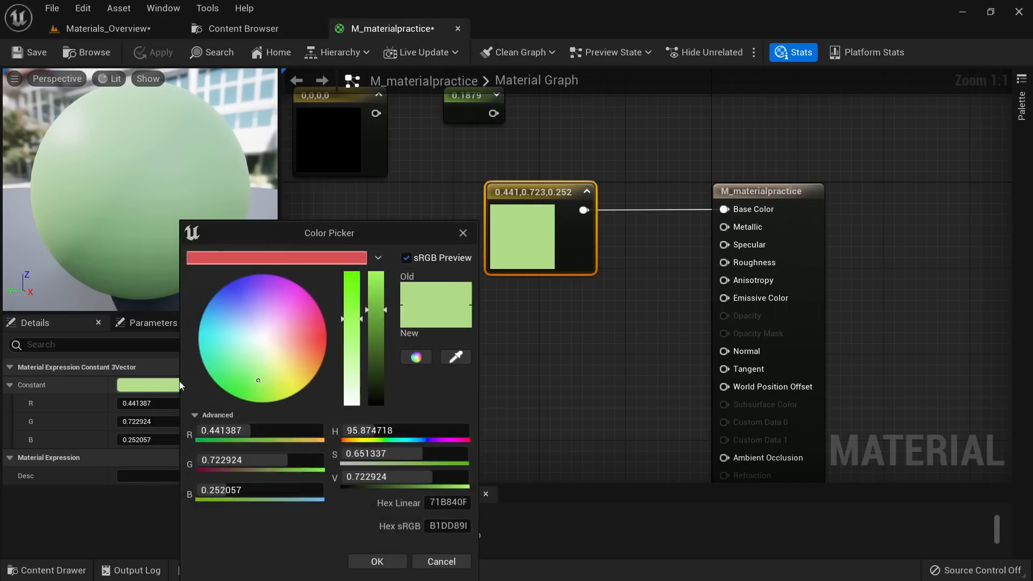
left_click(247, 311)
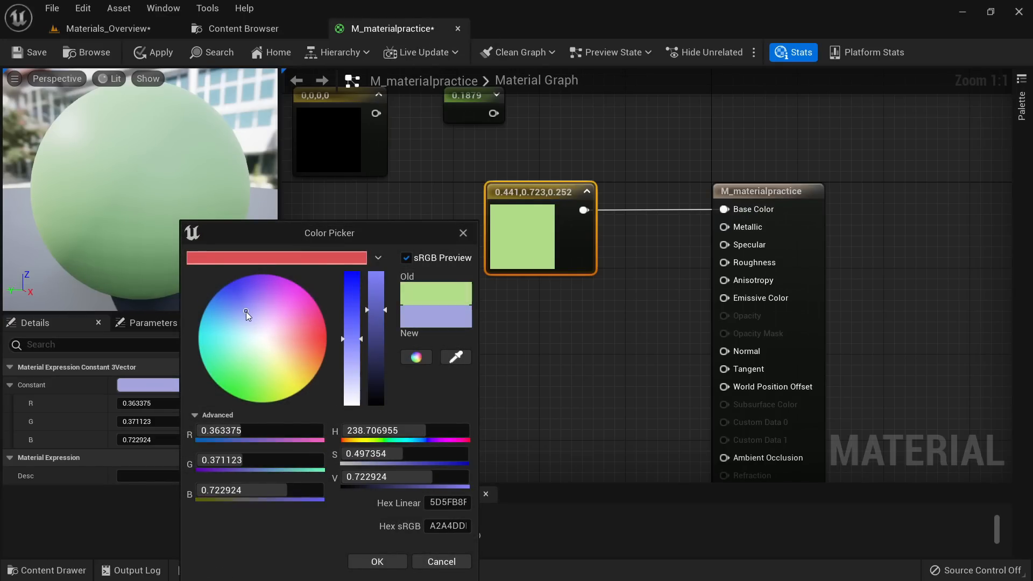
left_click(377, 561)
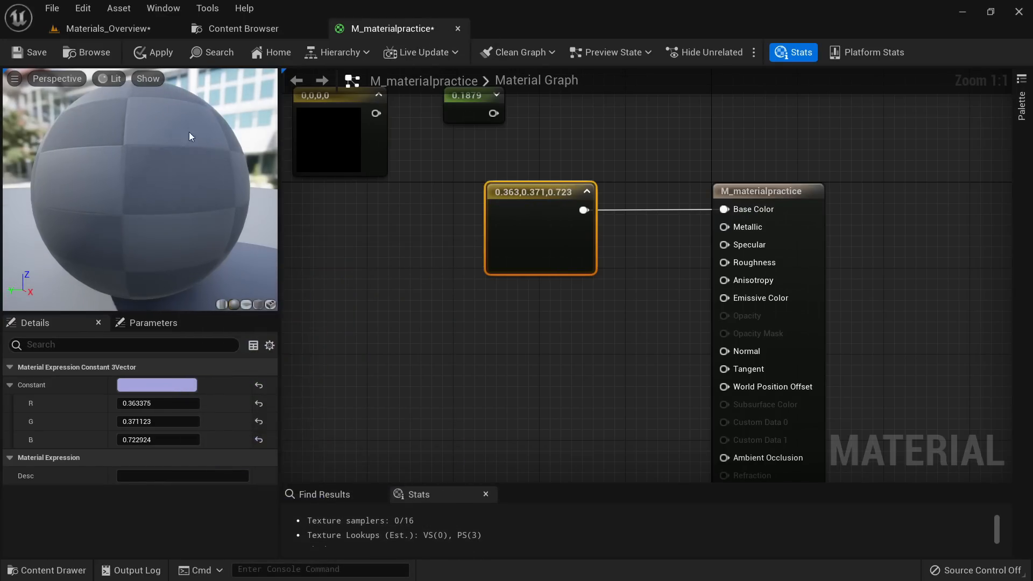
Step: Apply the lavender colour change to M_materialpractice and check it on the cube in the Materials_Overview level
left_click(119, 34)
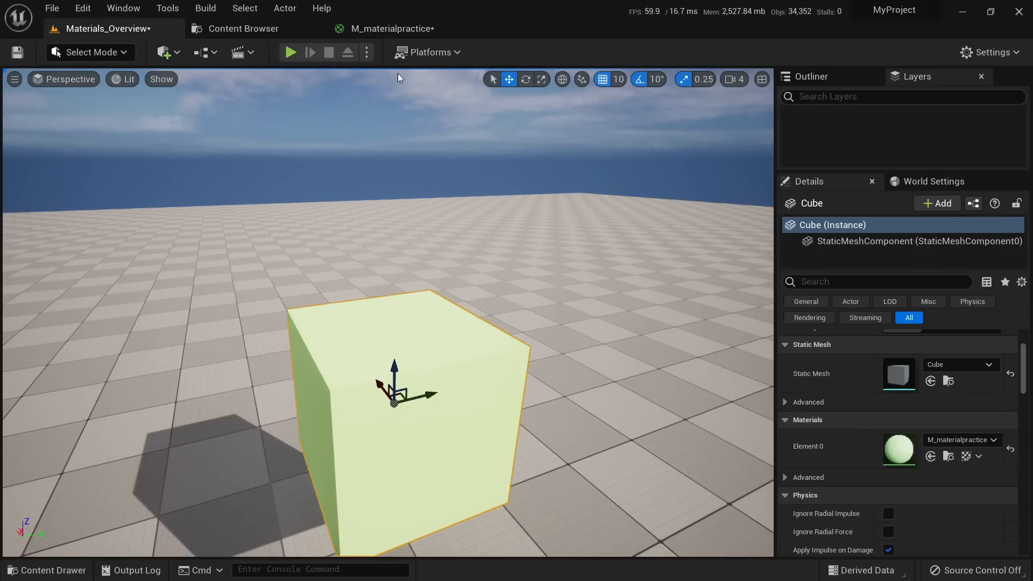
left_click(392, 29)
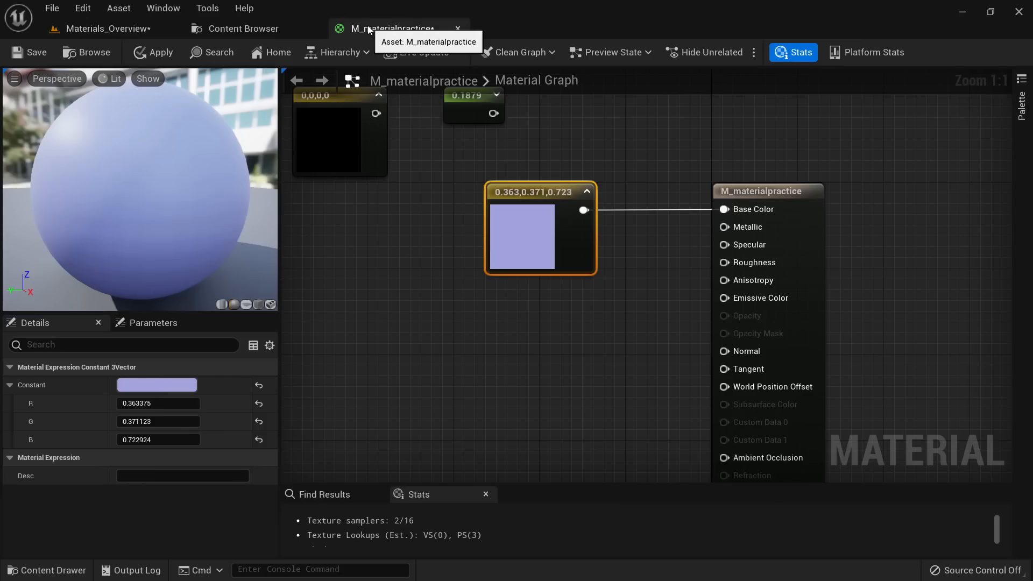
left_click(155, 53)
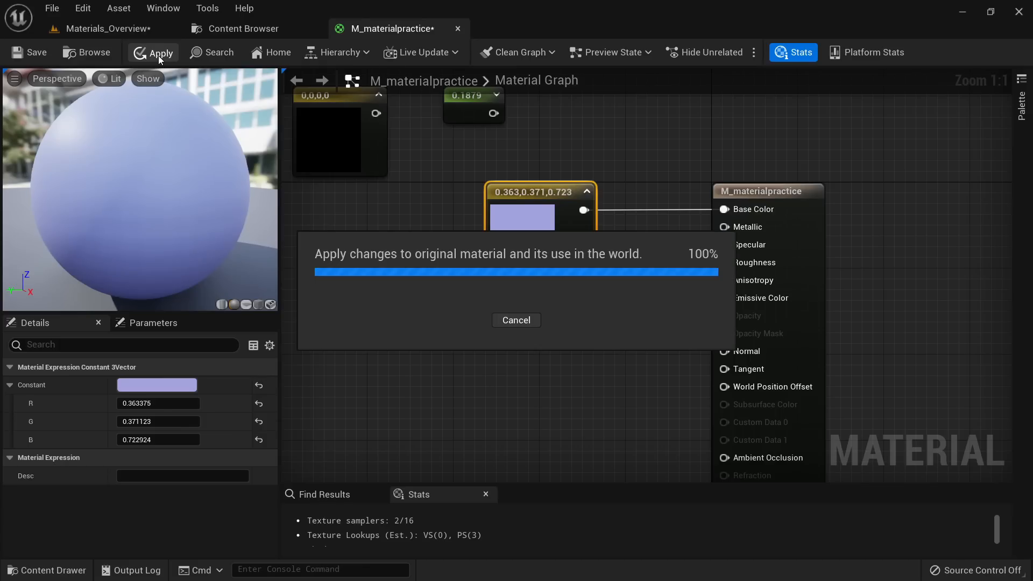
left_click(141, 26)
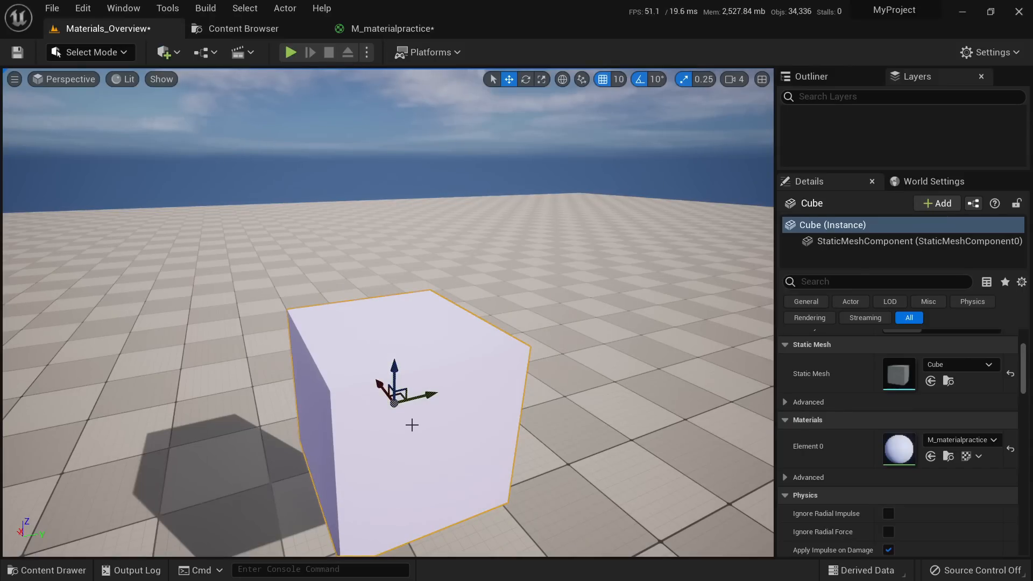
left_click_drag(451, 382, 426, 233, "alt")
Step: Examine the Roughness input's description in M_materialpractice and compare the surface of the preview sphere with the cube in the level
left_click(376, 28)
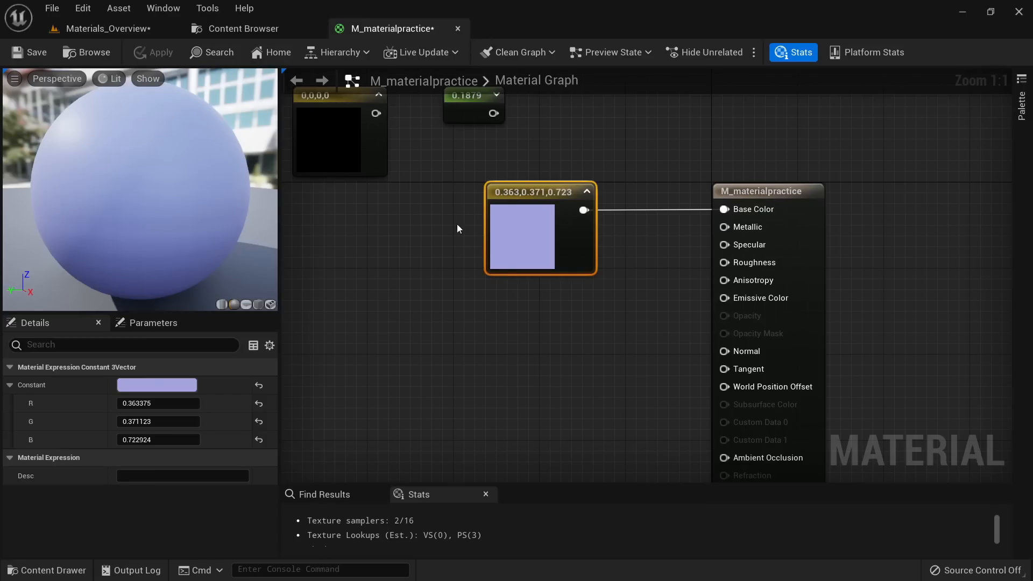
scroll(624, 322, "down", 2)
scroll(624, 296, "up", 1)
right_click_drag(618, 258, 606, 274)
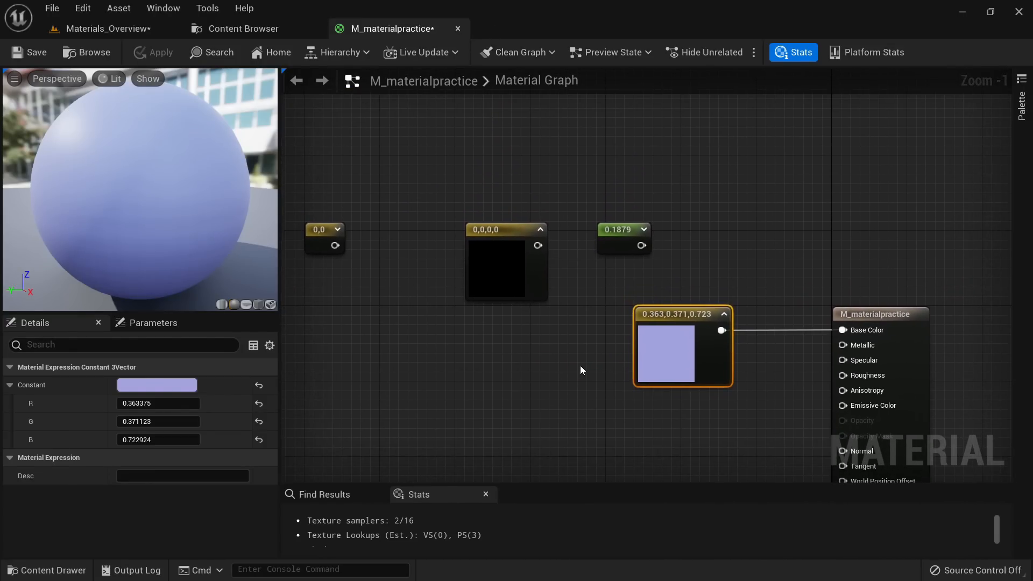
right_click_drag(589, 375, 586, 338)
left_click(606, 329)
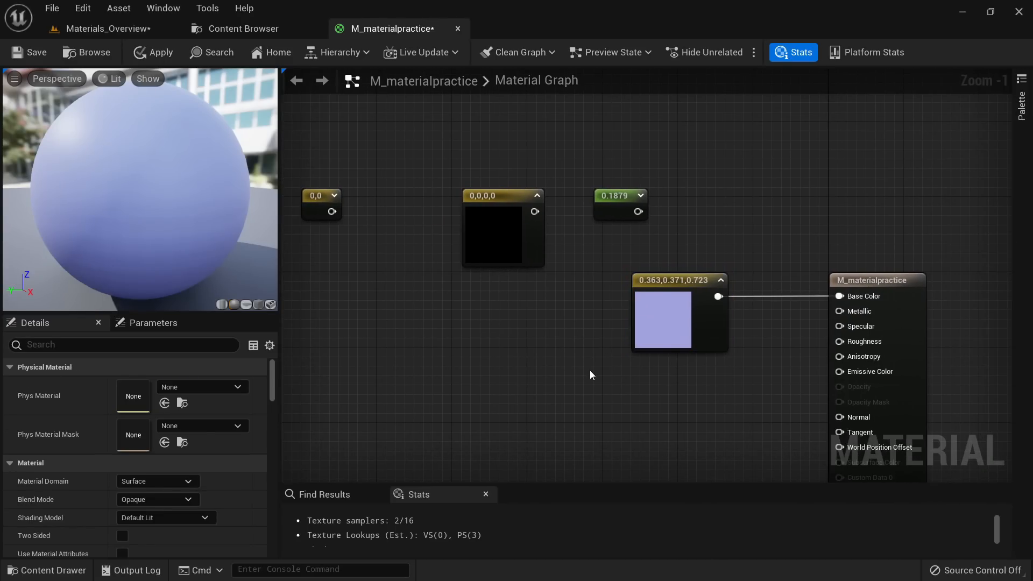
right_click_drag(802, 371, 683, 295)
scroll(763, 237, "up", 1)
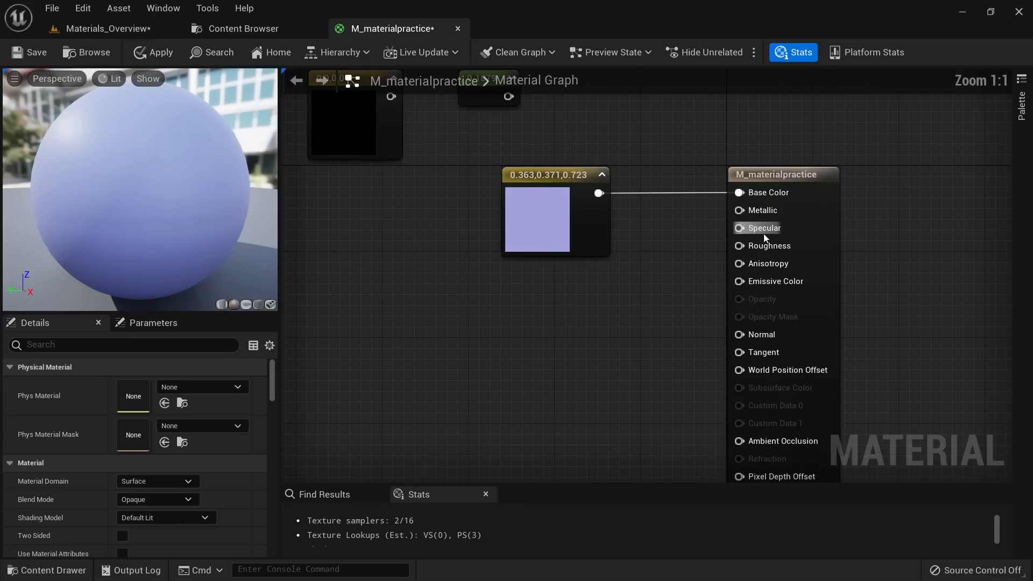
mouse_move(742, 249)
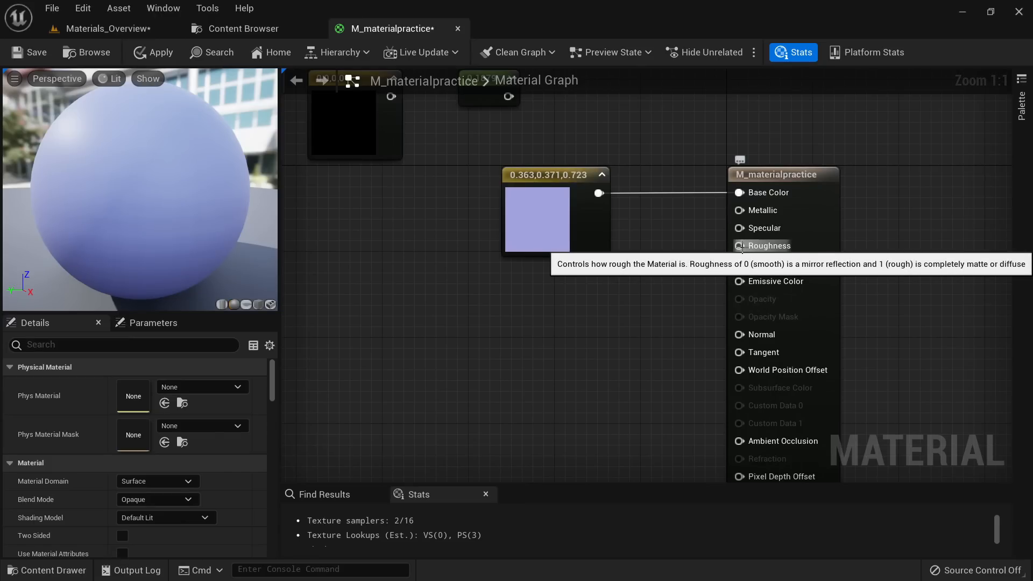
left_click_drag(183, 211, 195, 211)
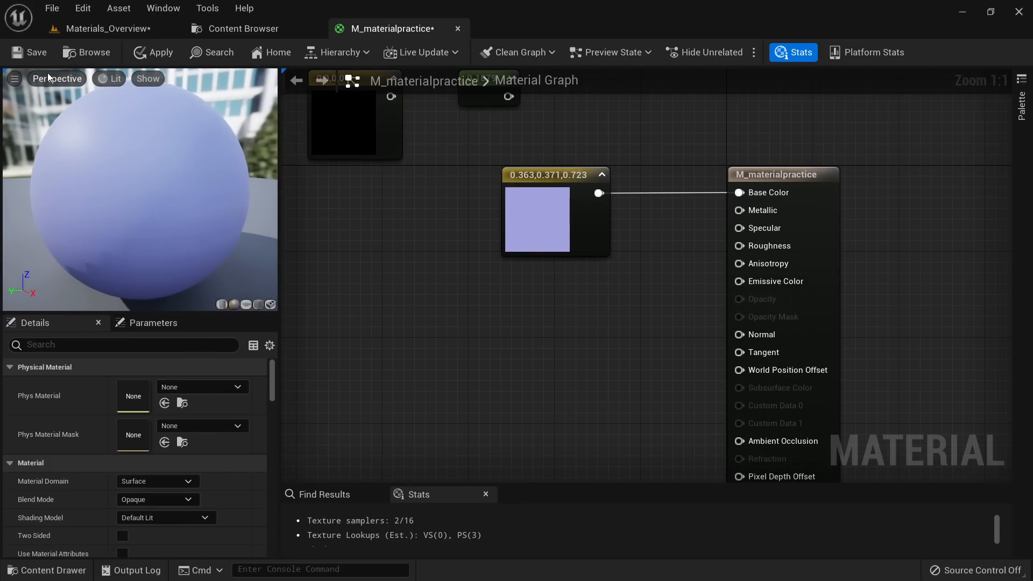
left_click(108, 34)
mouse_move(401, 272)
right_mouse_down()
mouse_move(383, 285)
mouse_move(383, 269)
right_mouse_up()
left_click(393, 29)
right_click_drag(638, 297, 606, 345)
right_click(543, 323)
type("consn")
key("BackSpace")
key("BackSpace")
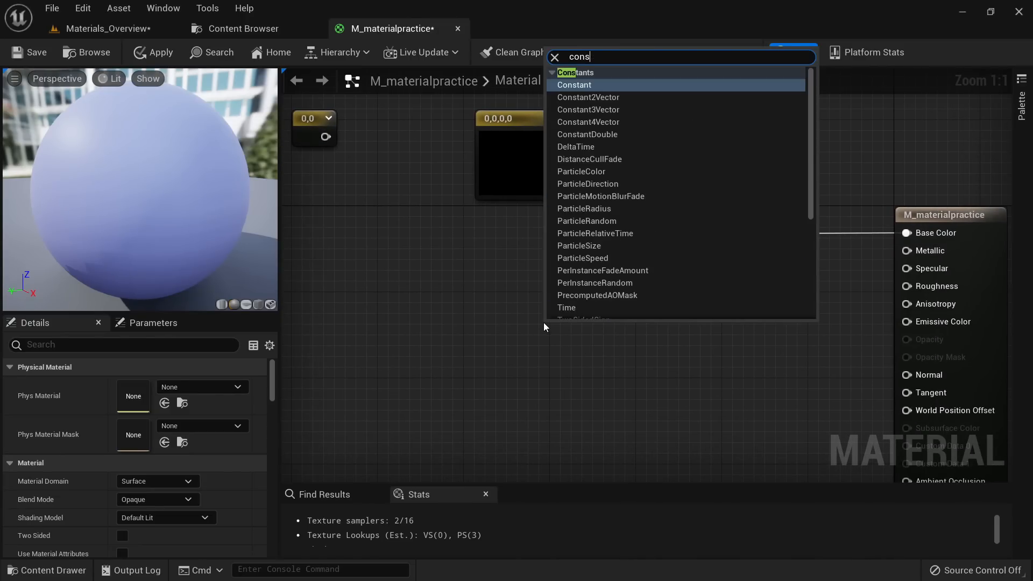
left_click(415, 361)
Step: Add a row of Constant, Constant2Vector, Constant3Vector and Constant4Vector nodes in the empty area below the existing constants
right_click_drag(605, 349, 602, 305)
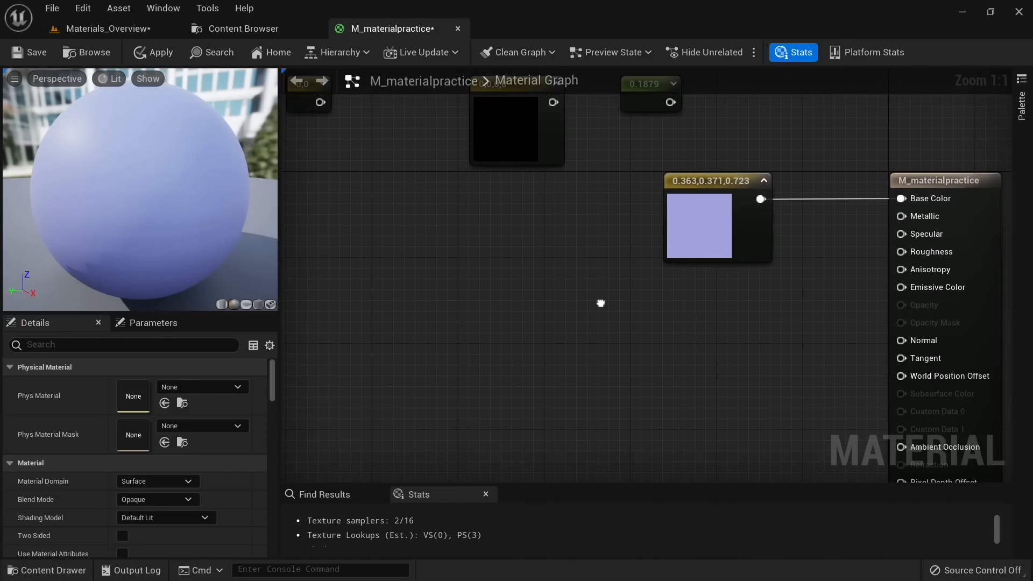
right_click_drag(504, 338, 527, 348)
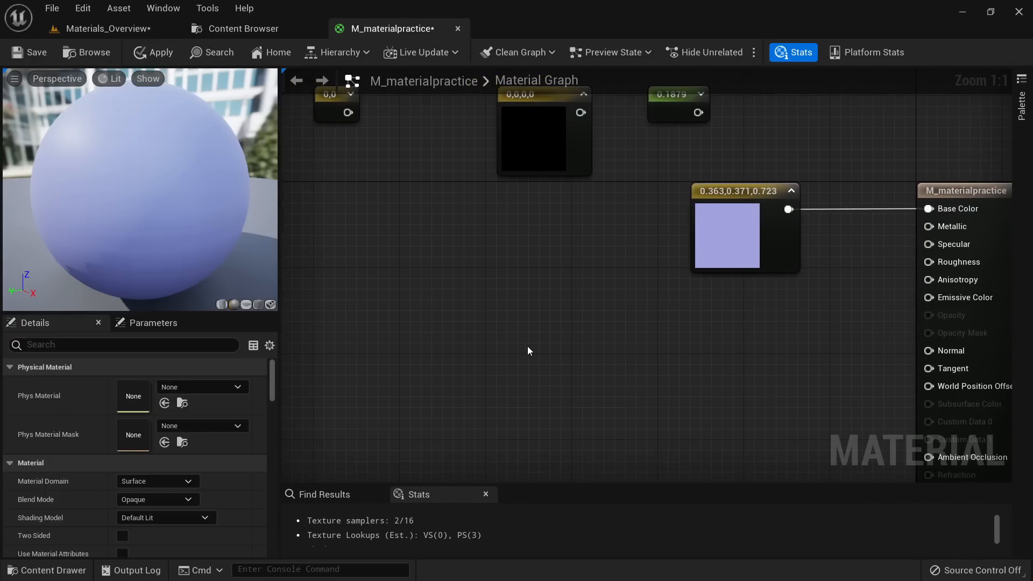
left_click(386, 305)
left_click(455, 315)
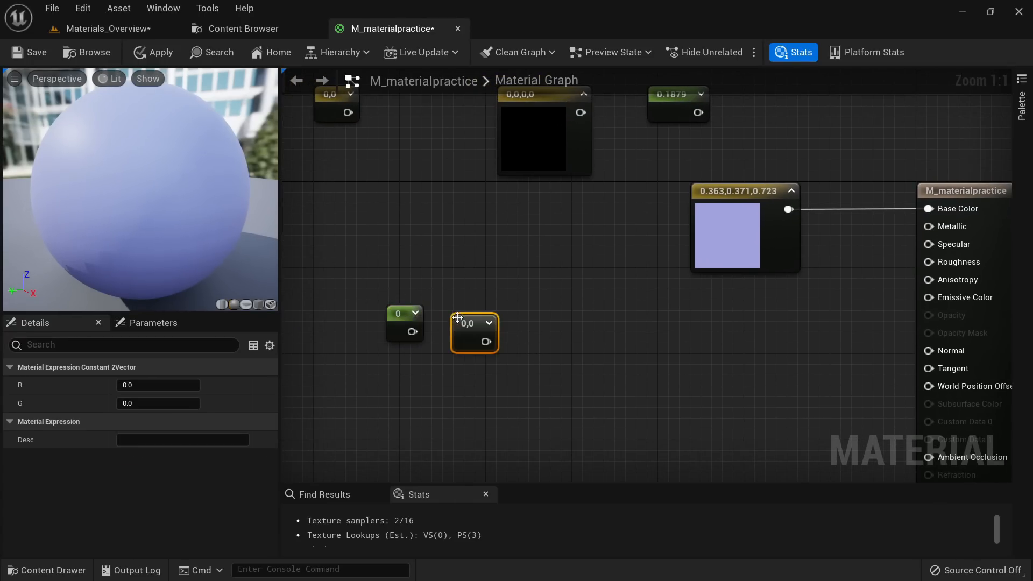
left_click(519, 314)
left_click(656, 326)
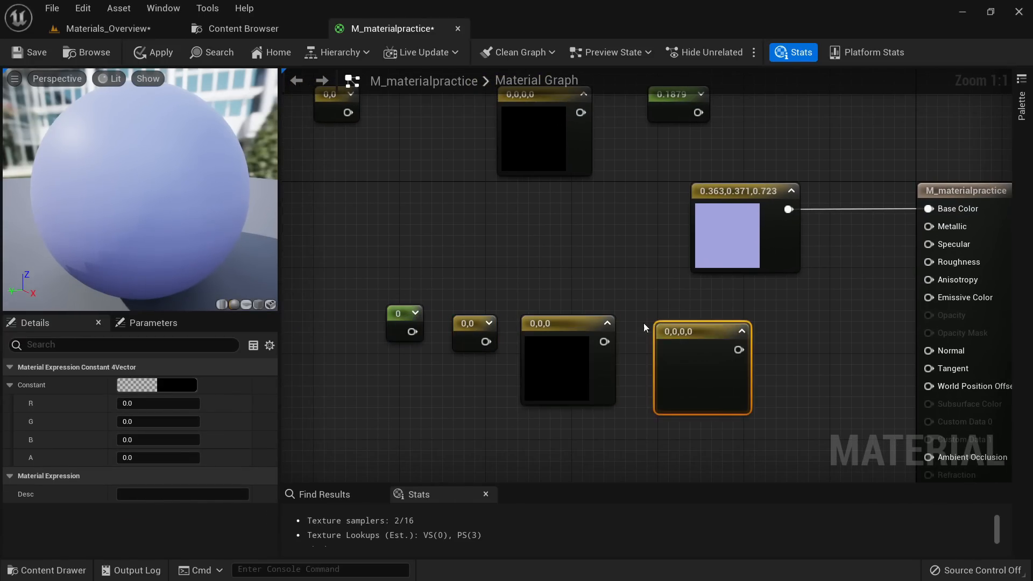
left_click_drag(359, 302, 383, 277)
left_click(798, 357)
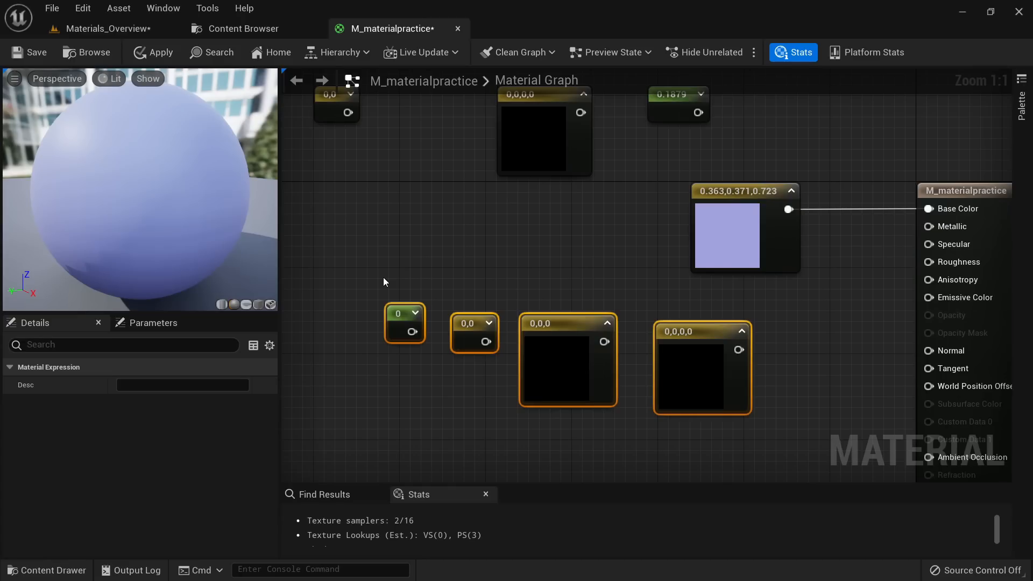
left_click(389, 278)
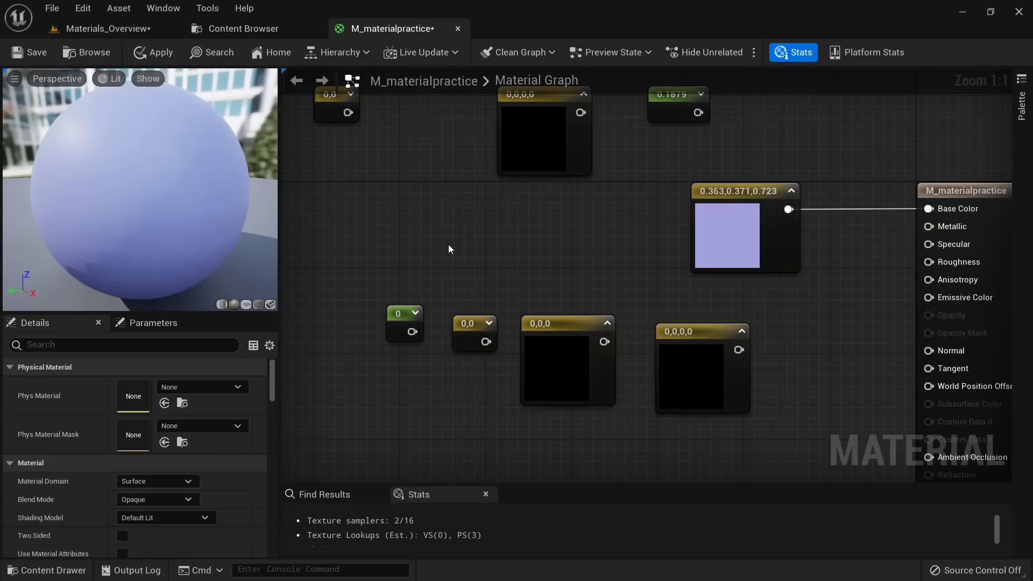
right_click(443, 243)
left_click(428, 239)
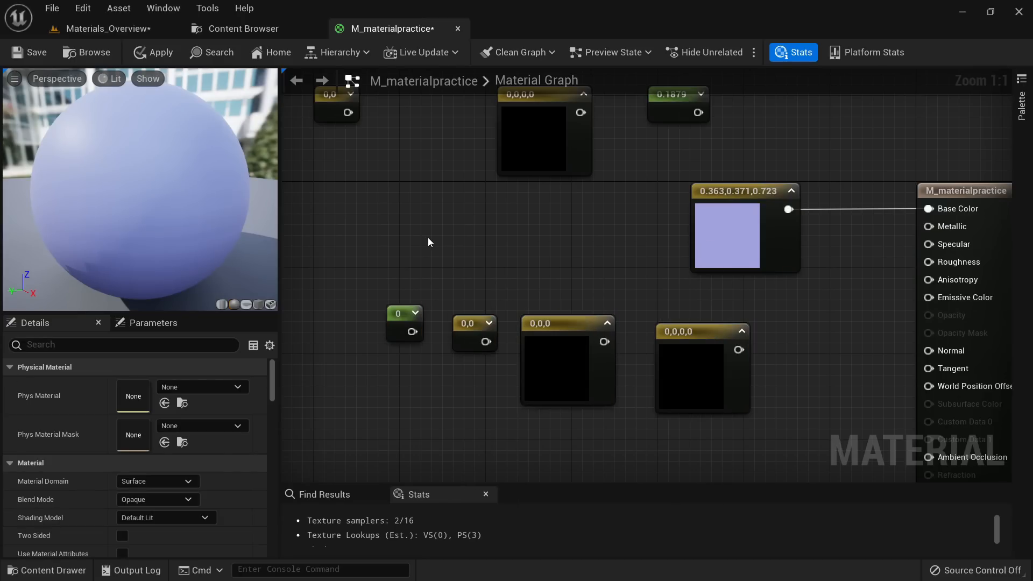
Step: Add a second set of Constant, Constant2Vector and Constant3Vector nodes directly above the row of test constants
key("1")
left_click(388, 245)
key("2")
left_click(457, 249)
key("3")
left_click(533, 251)
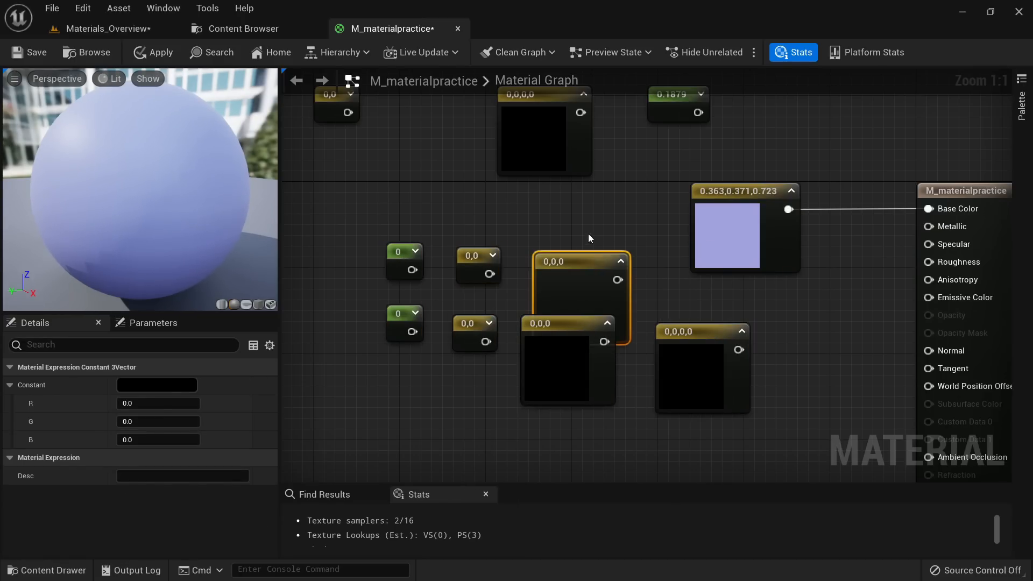
Step: Move the second set of test constants aside and delete both rows of test nodes
left_click_drag(588, 239, 398, 265)
left_click_drag(567, 267, 464, 437)
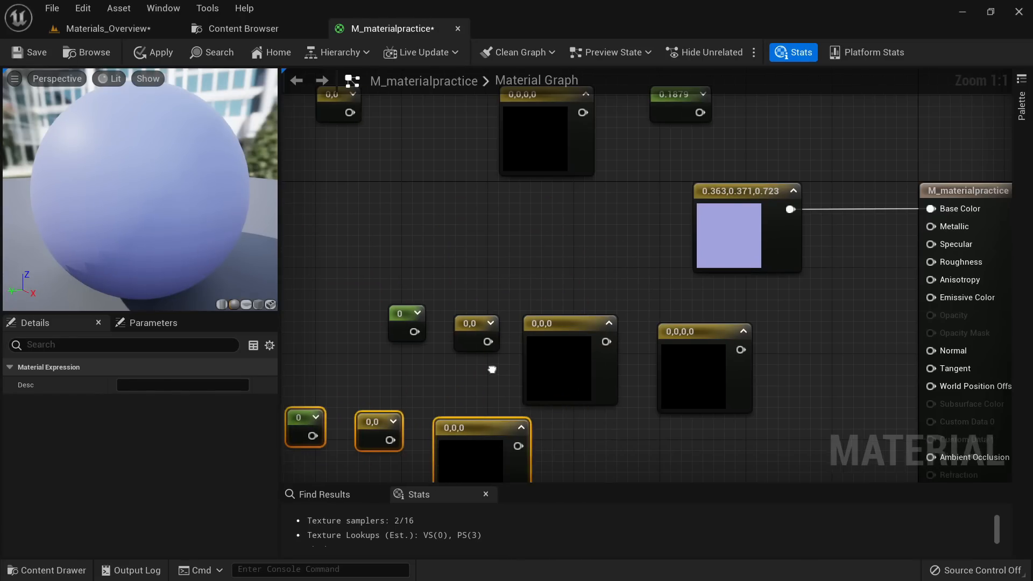
right_click_drag(595, 379, 657, 369)
key("Delete")
left_click_drag(787, 431, 451, 311)
key("Delete")
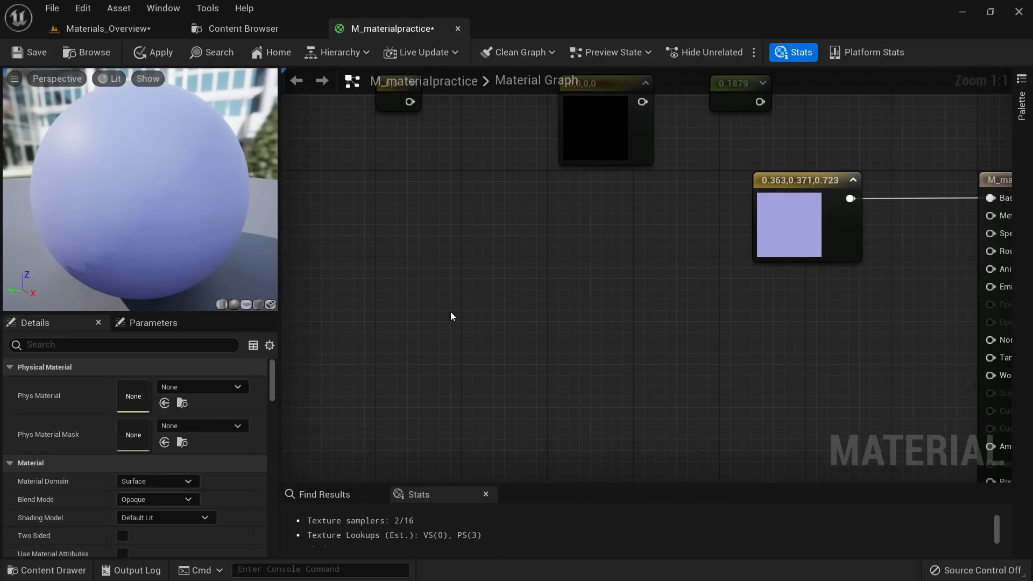
Step: Move the lavender Constant3Vector node slightly higher than the material's Base Color input
right_click_drag(587, 226, 625, 334)
left_click_drag(400, 122, 754, 197)
right_click_drag(592, 383, 421, 348)
left_click_drag(683, 292, 682, 265)
right_click_drag(656, 368, 468, 308)
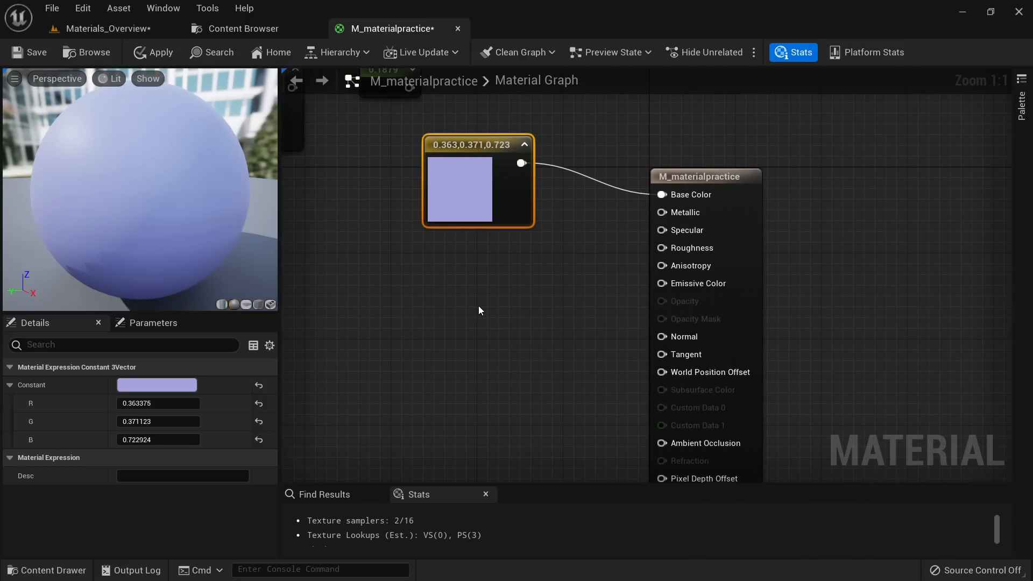
Step: Add a Constant node with value 0 below the colour node, connect it to Roughness and inspect the reflections on the preview sphere
left_click(478, 306)
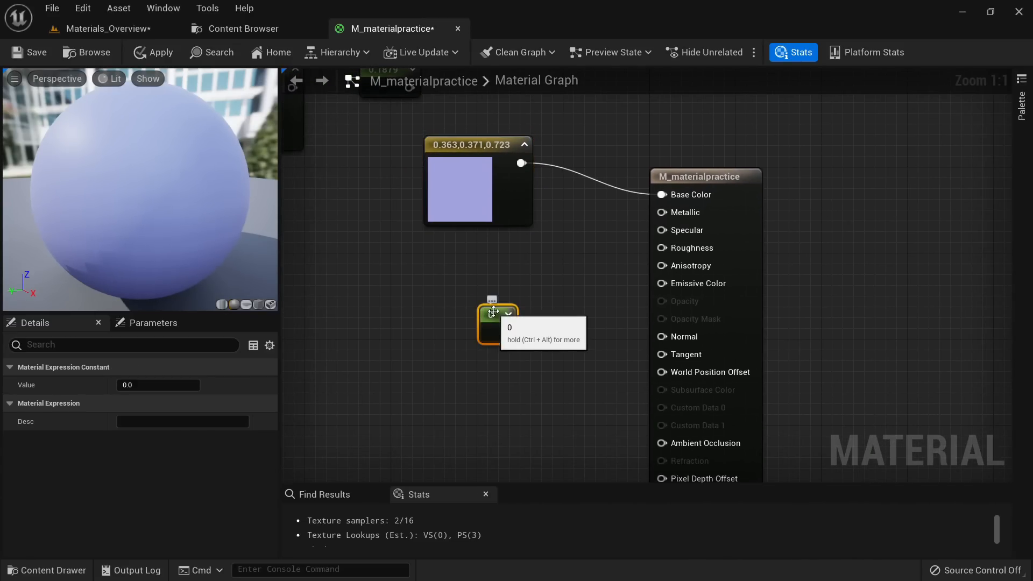
left_click_drag(505, 333, 663, 243)
left_click_drag(152, 161, 277, 176)
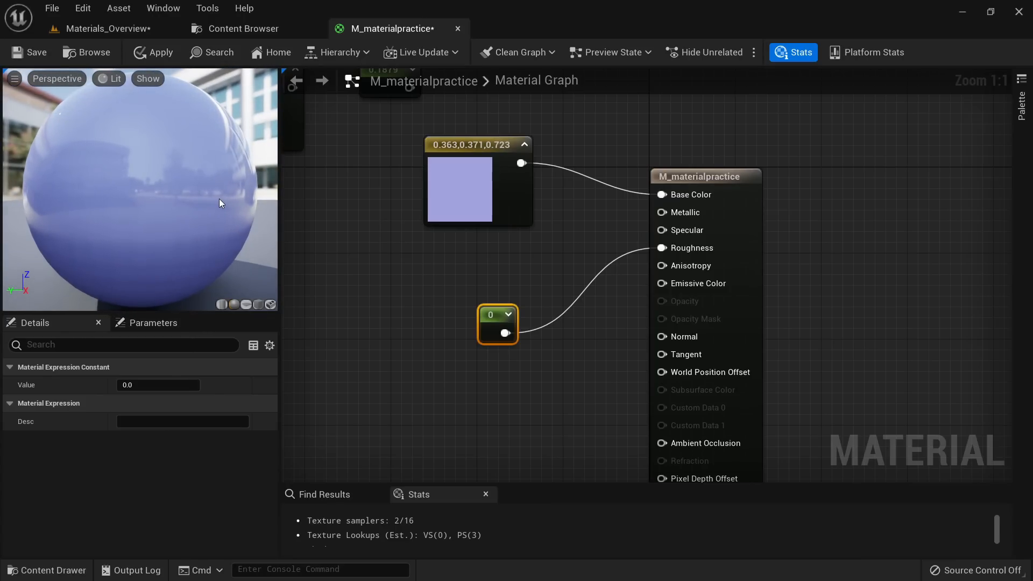
left_click_drag(143, 267, 255, 273)
right_click_drag(460, 276, 540, 274)
left_click_drag(578, 312, 543, 284)
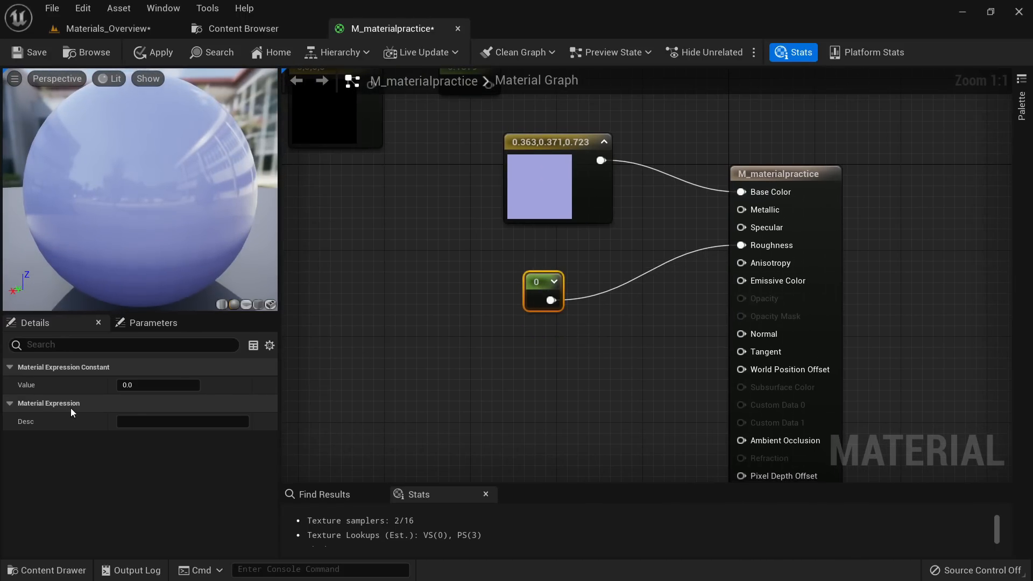
Step: Try the Roughness constant at 1 and at 0.3016, orbiting the preview sphere to compare the surface for each value
left_click(145, 391)
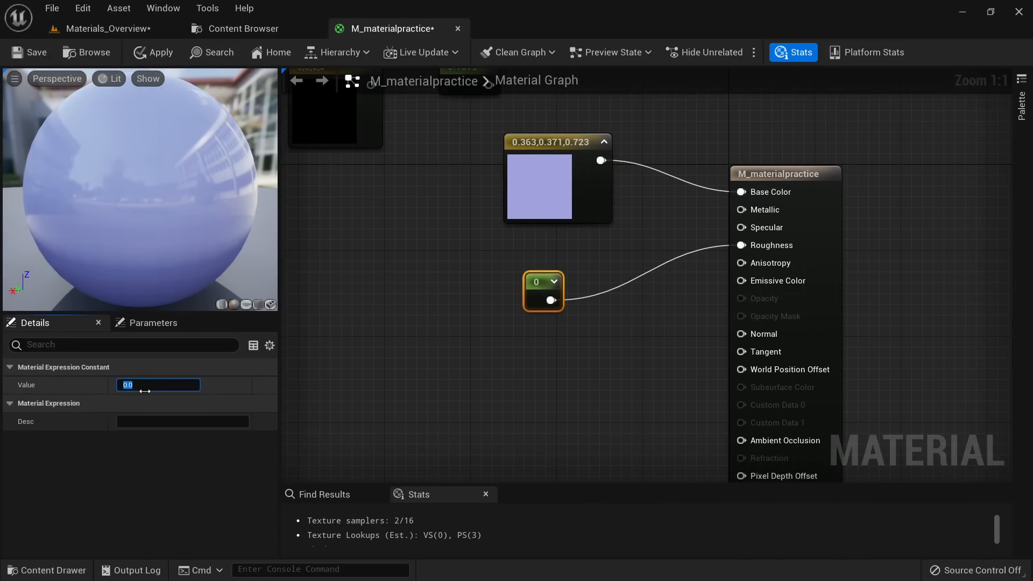
type("1")
key("Return")
left_click_drag(117, 154, 238, 166)
left_click(154, 384)
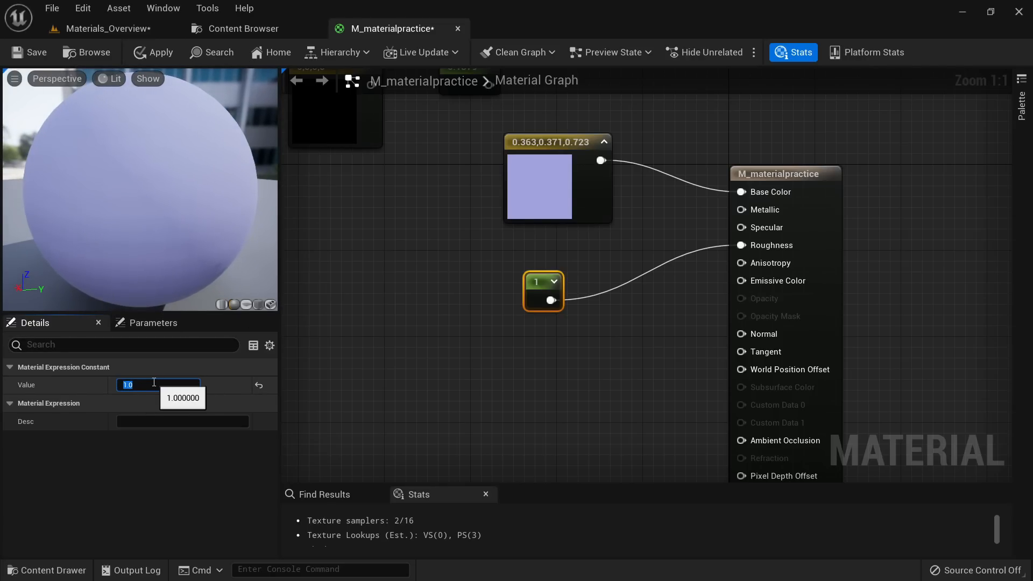
key("Return")
left_click_drag(167, 163, 102, 163)
left_click_drag(184, 384, 145, 385)
left_click_drag(161, 215, 149, 247)
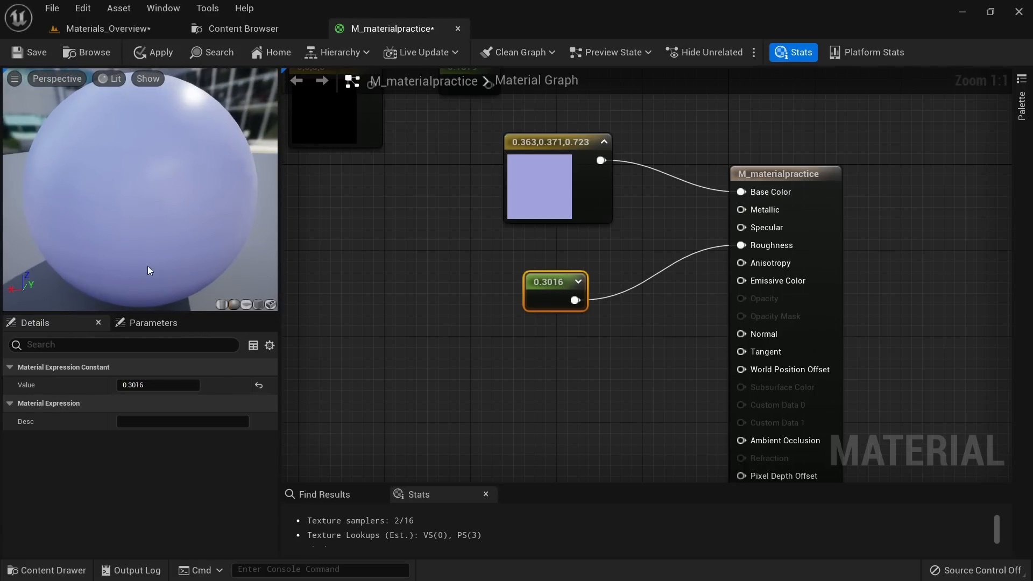
Step: Set the Roughness constant to 0.627964 and move its node lower in the graph
left_click_drag(162, 383, 202, 383)
left_click_drag(560, 301, 559, 355)
mouse_move(120, 168)
left_mouse_down()
mouse_move(107, 171)
mouse_move(120, 173)
left_mouse_up()
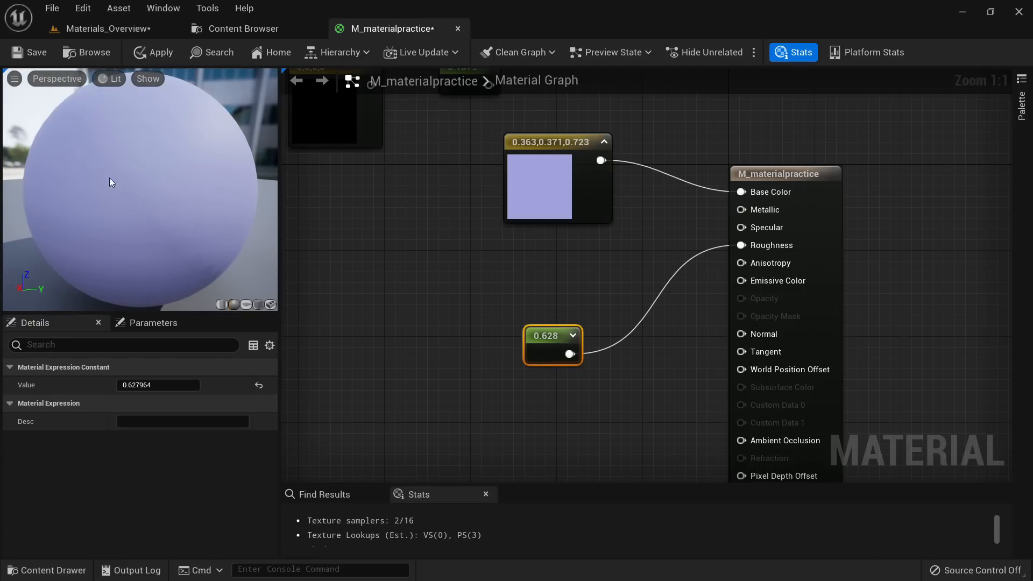
Step: Delete the three unconnected nodes above the colour node: the Constant2Vector, the Constant4Vector and the 0.1879 Constant
right_click_drag(504, 238, 525, 325)
right_click_drag(445, 233, 590, 250)
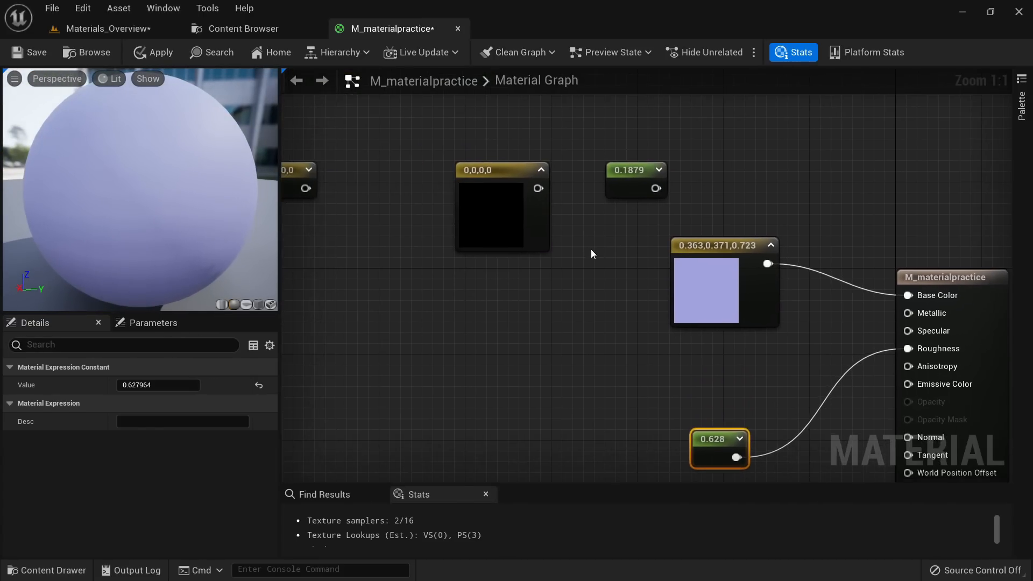
scroll(591, 249, "down", 2)
left_click_drag(621, 250, 344, 202)
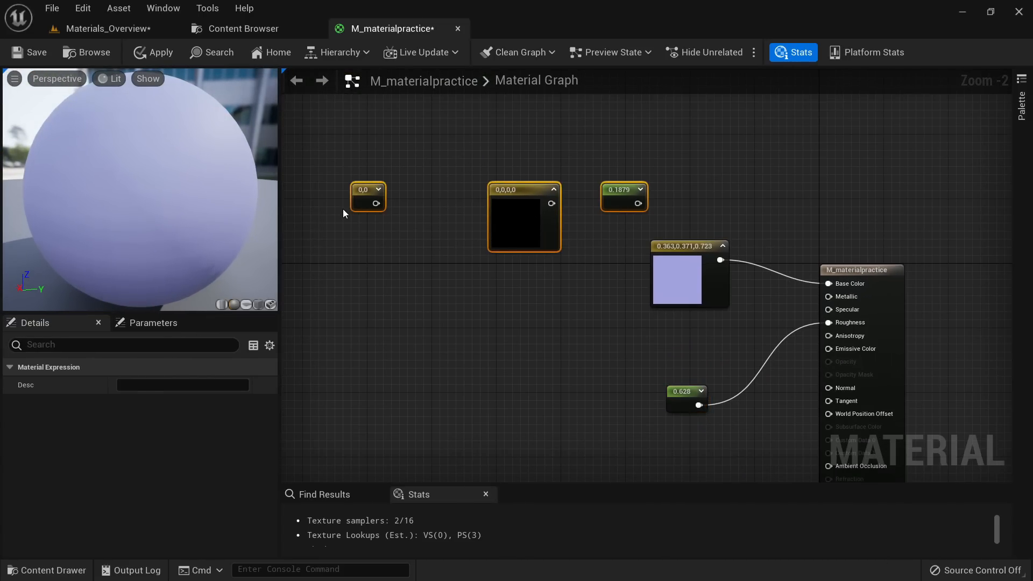
key("Delete")
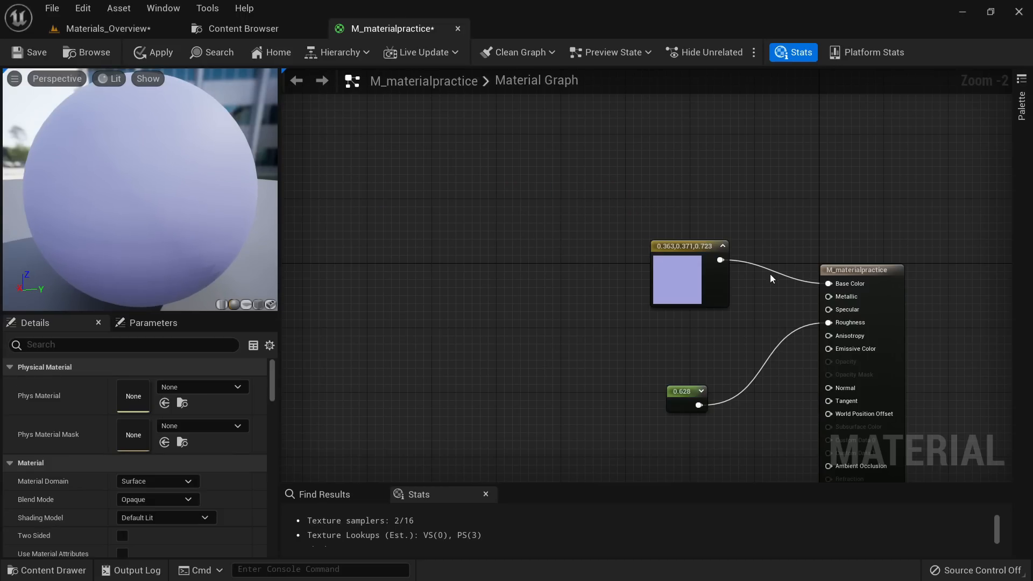
Step: Spread the colour and roughness nodes apart and connect a new Constant node with value 0 between them to Metallic
left_click(686, 304)
right_click_drag(583, 334, 449, 339)
scroll(505, 400, "up", 2)
left_click_drag(505, 400, 495, 434)
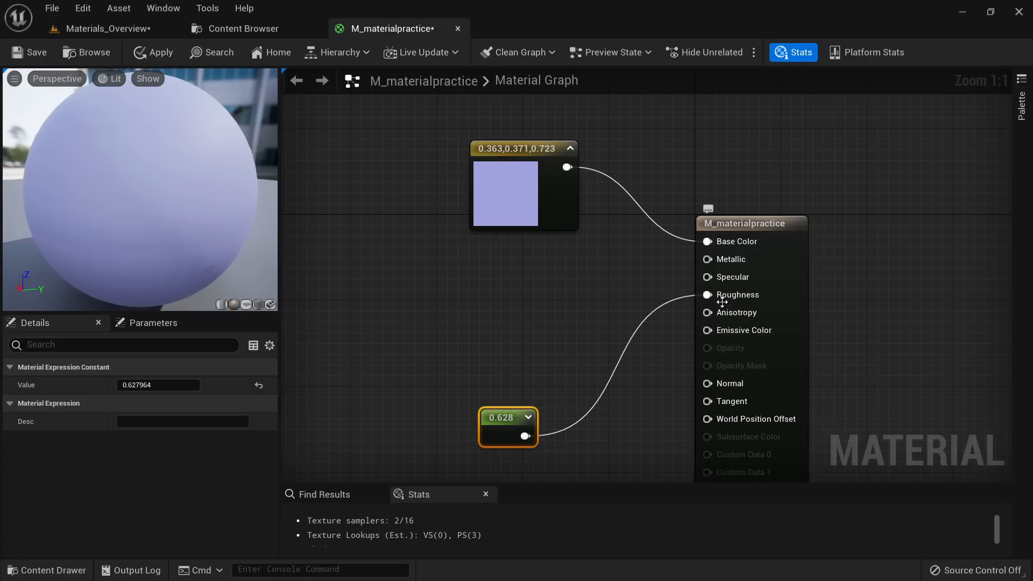
left_click_drag(505, 205, 484, 163)
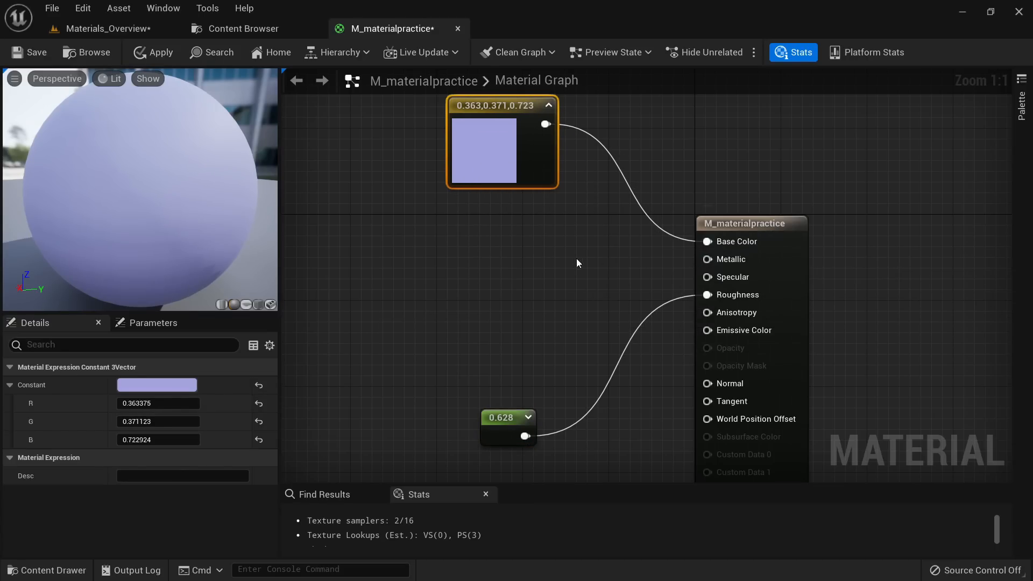
left_click(491, 234)
left_click_drag(518, 262, 709, 263)
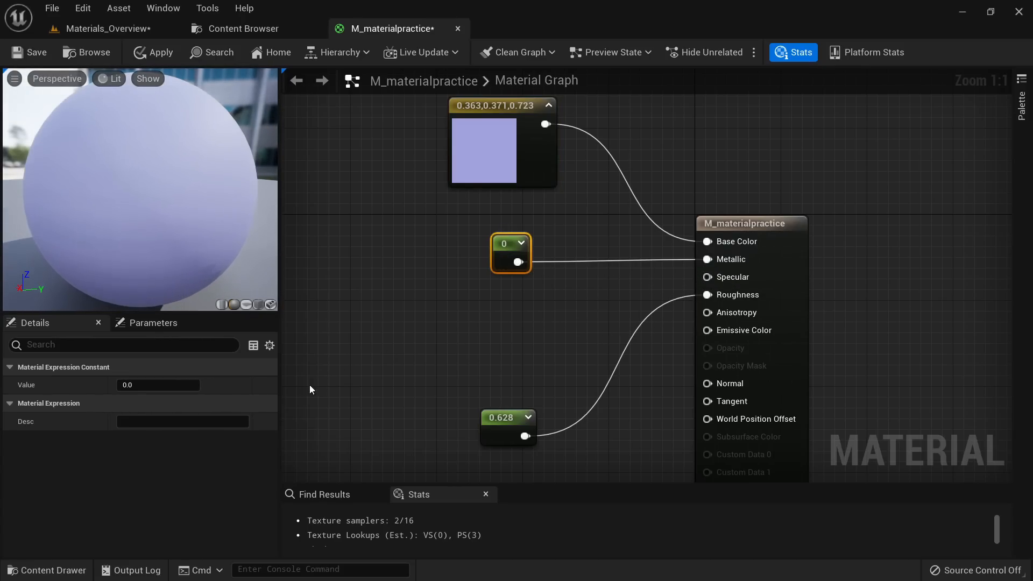
Step: Set the Metallic constant to 1 and orbit the preview sphere to inspect the metallic surface
left_click(192, 388)
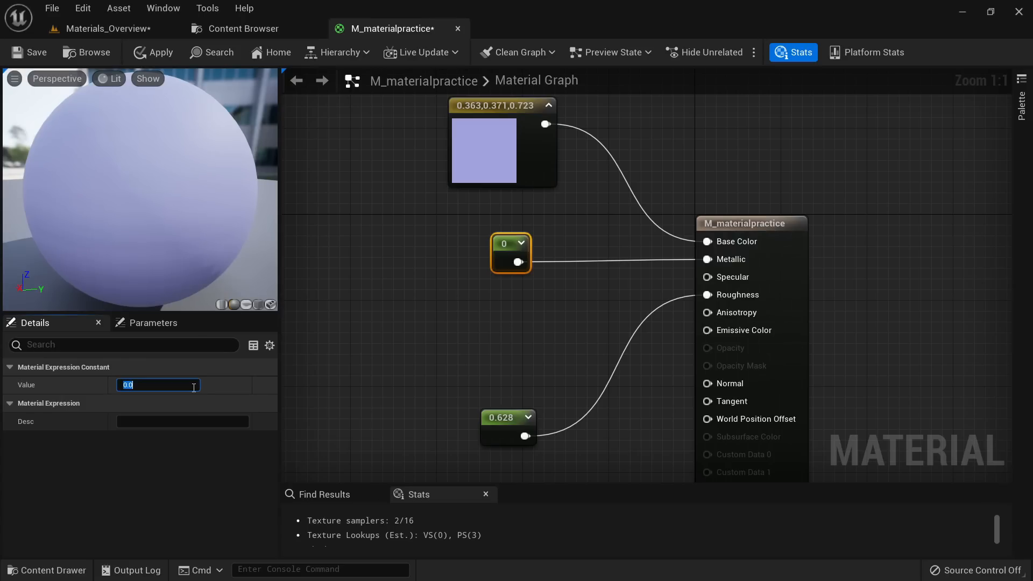
type("1")
key("Return")
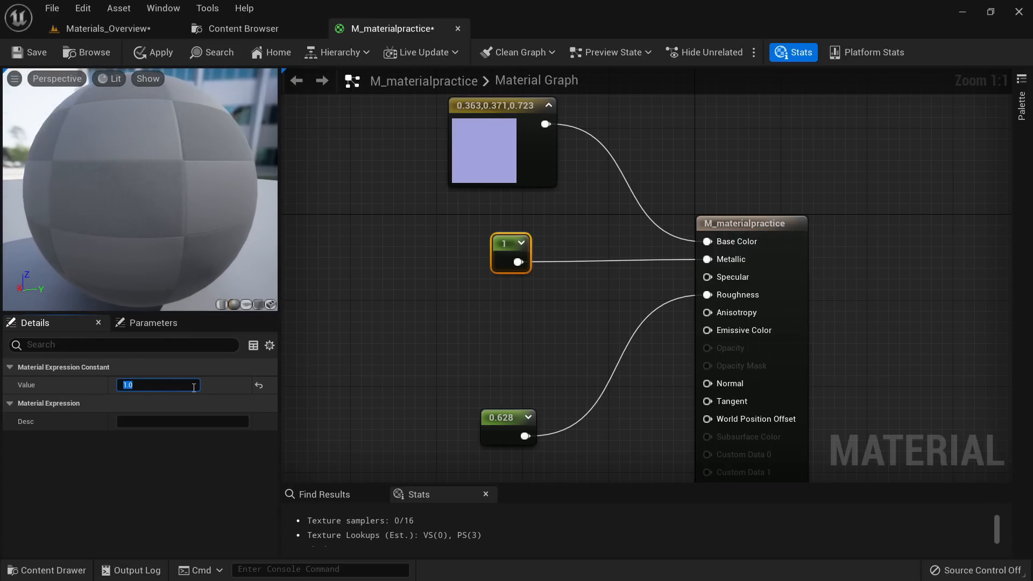
left_click_drag(194, 207, 60, 188)
Step: Move the Roughness constant up closer to the Metallic node, set it to 0.160764, and orbit the preview sphere to inspect the reflections
left_click(501, 424)
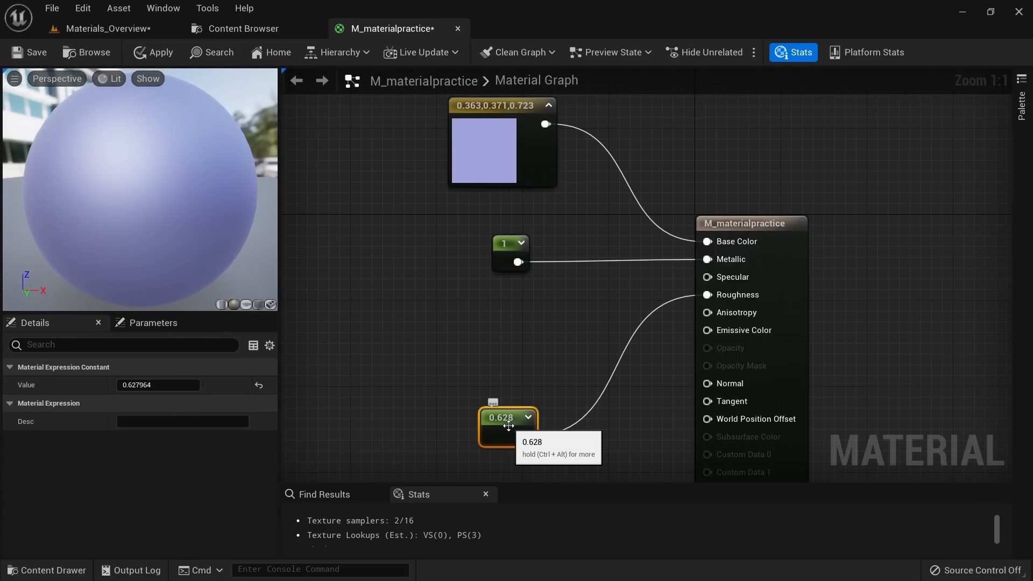
left_click_drag(502, 424, 501, 360)
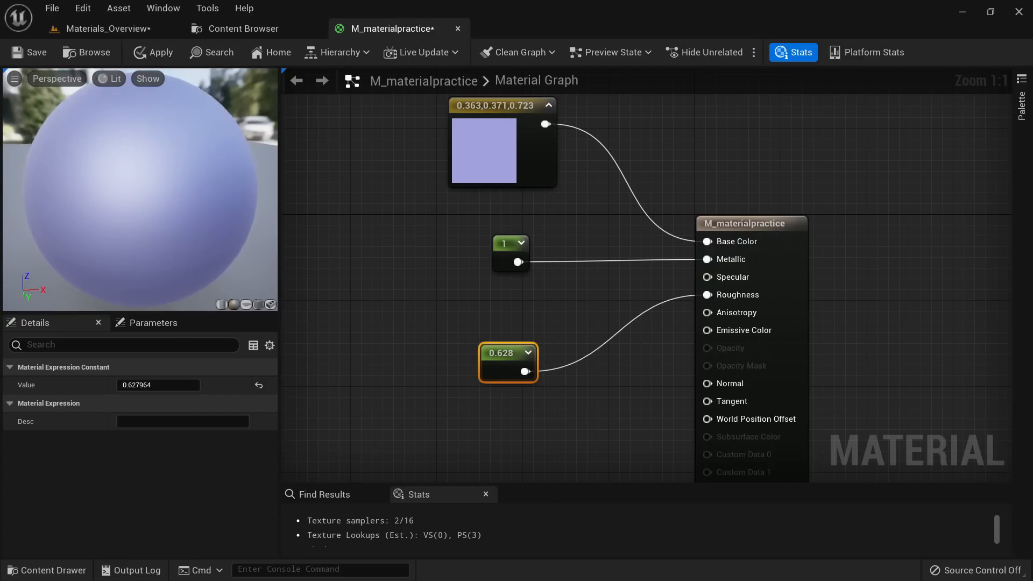
mouse_move(193, 385)
left_mouse_down()
mouse_move(129, 385)
mouse_move(189, 385)
left_mouse_up()
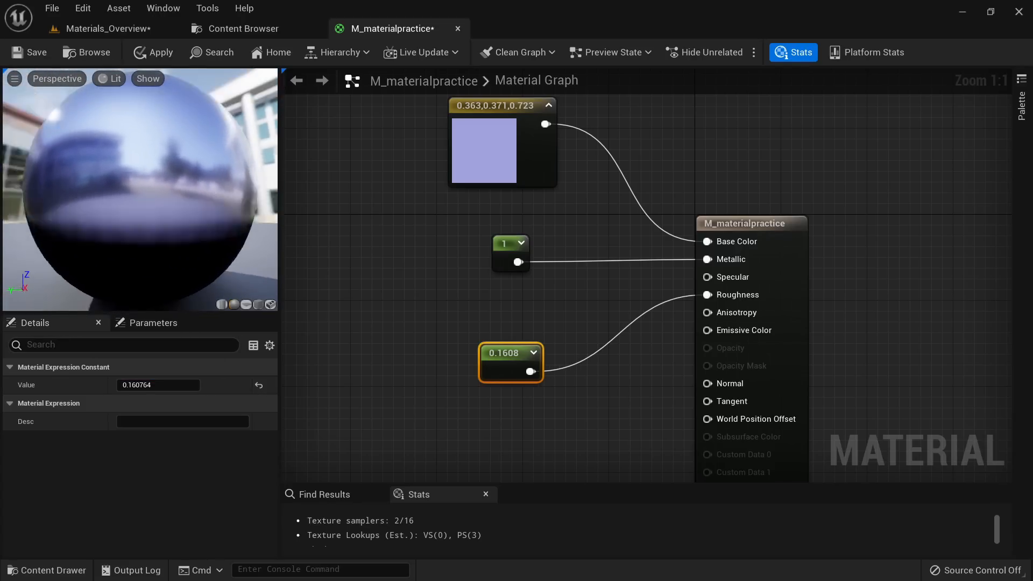
left_click_drag(226, 212, 178, 212)
mouse_move(177, 212)
right_mouse_down()
mouse_move(178, 183)
mouse_move(180, 208)
right_mouse_up()
left_click_drag(180, 208, 118, 207)
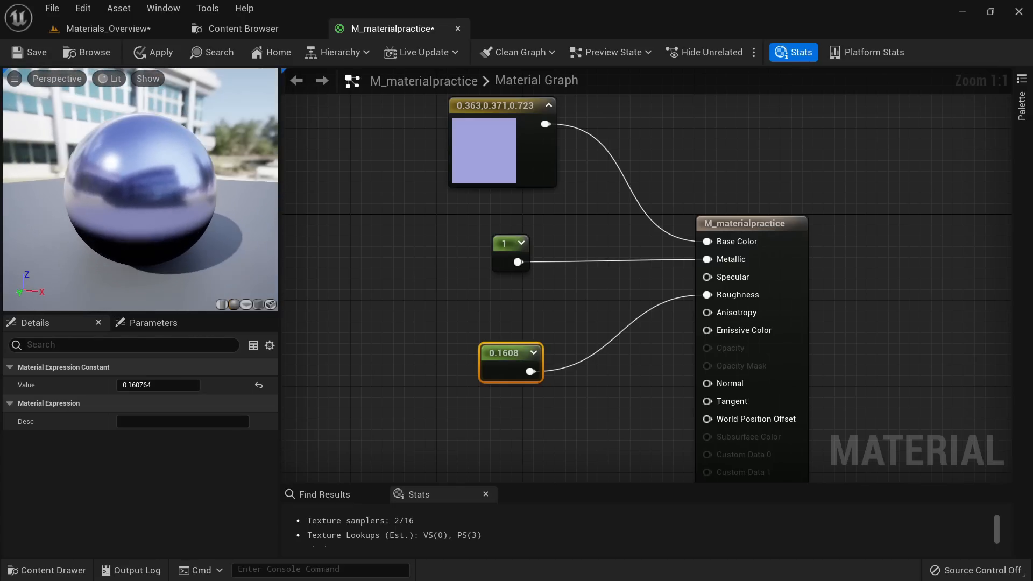
Step: Apply the material changes and check the cube in the Materials_Overview level before returning to M_materialpractice
left_click(155, 54)
left_click(128, 28)
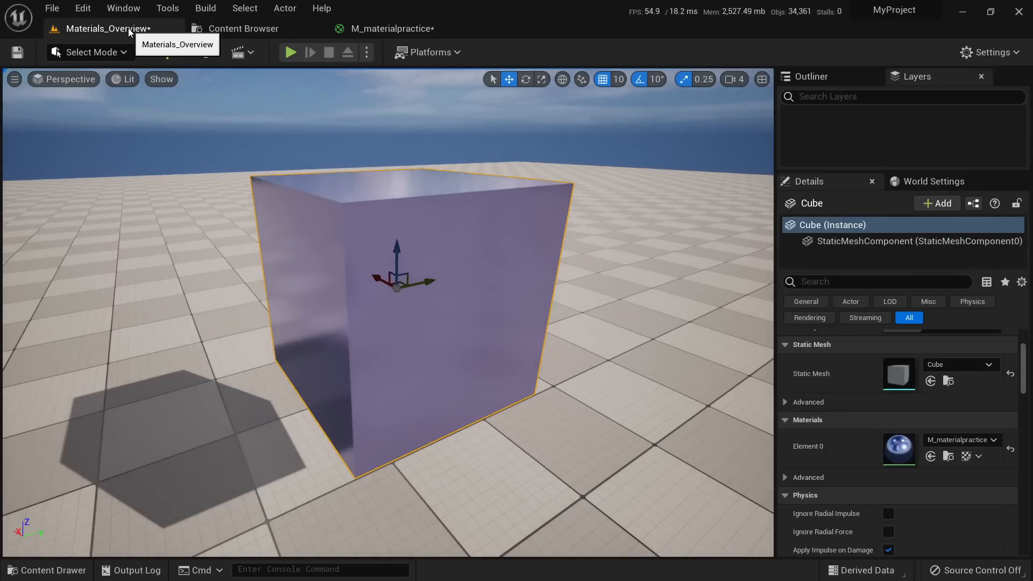
right_click_drag(377, 287, 156, 242)
left_click(393, 29)
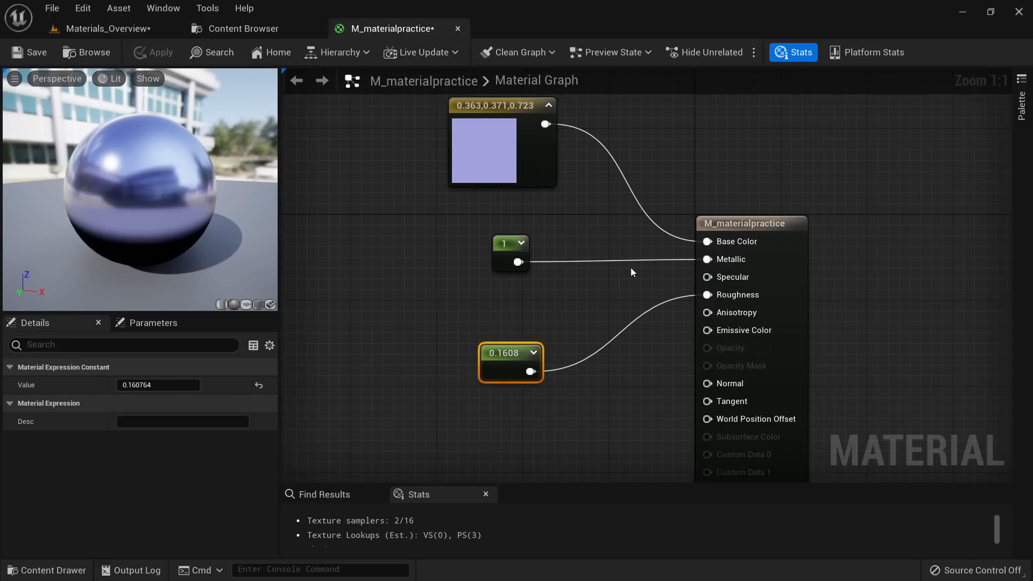
right_click_drag(630, 267, 565, 268)
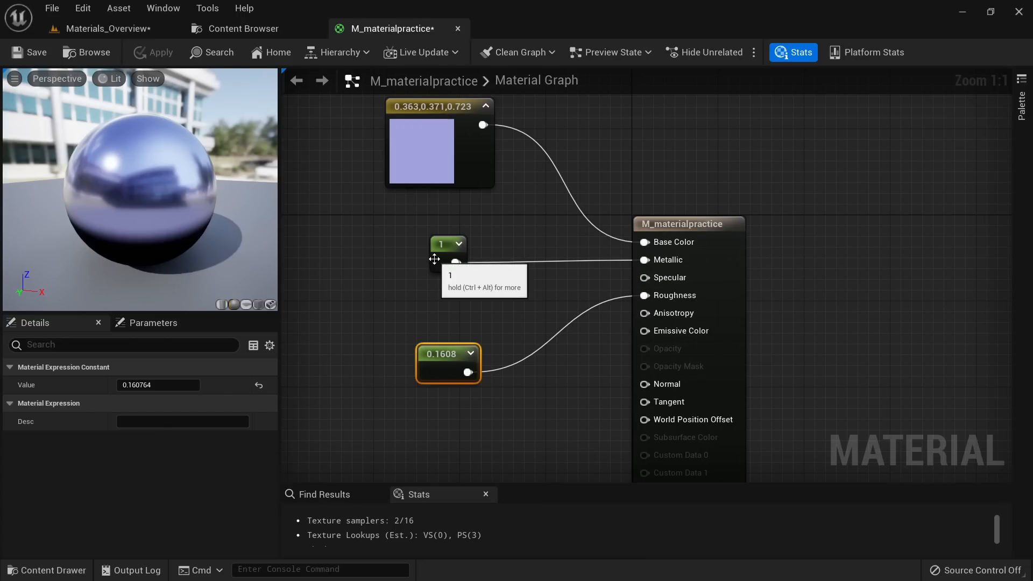
right_click_drag(428, 263, 451, 275)
left_click_drag(375, 160, 567, 424)
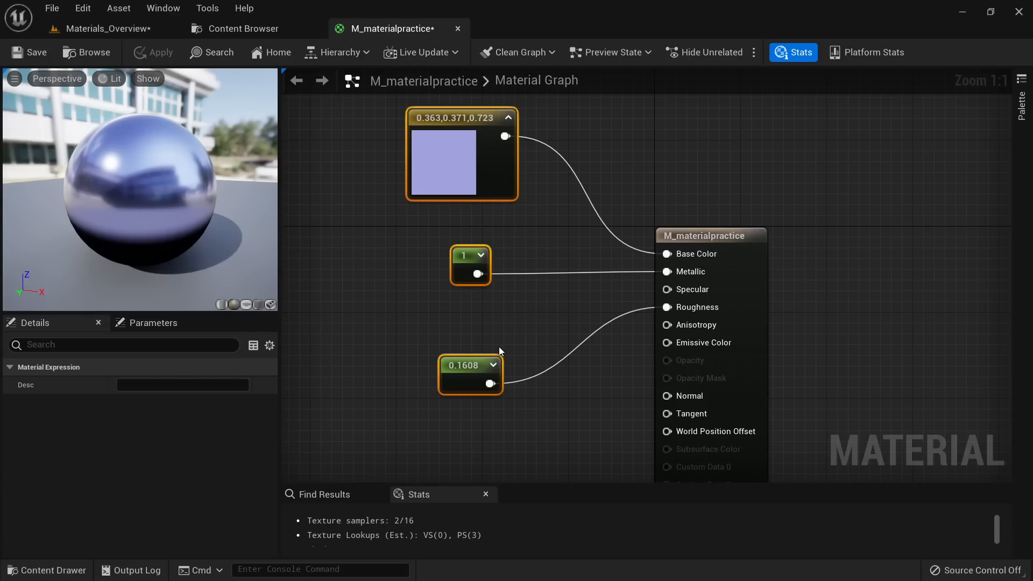
left_click(472, 265)
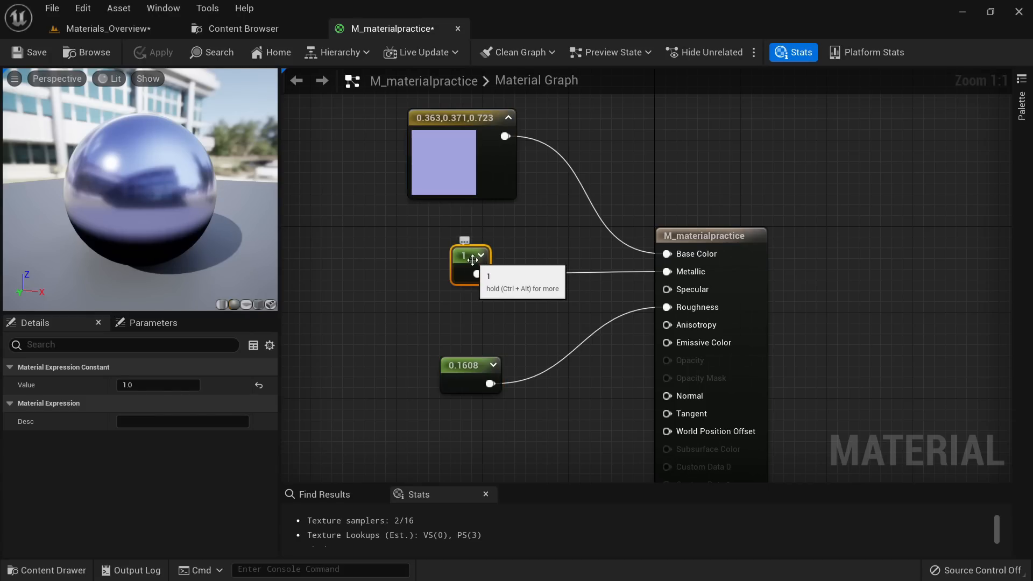
left_click(151, 385)
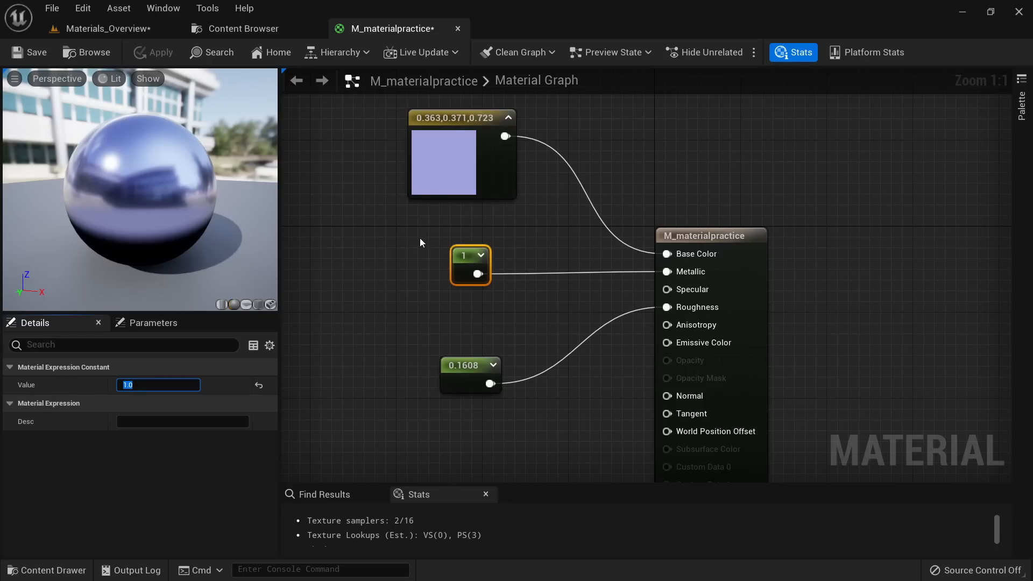
left_click_drag(409, 219, 529, 425)
left_click(456, 264)
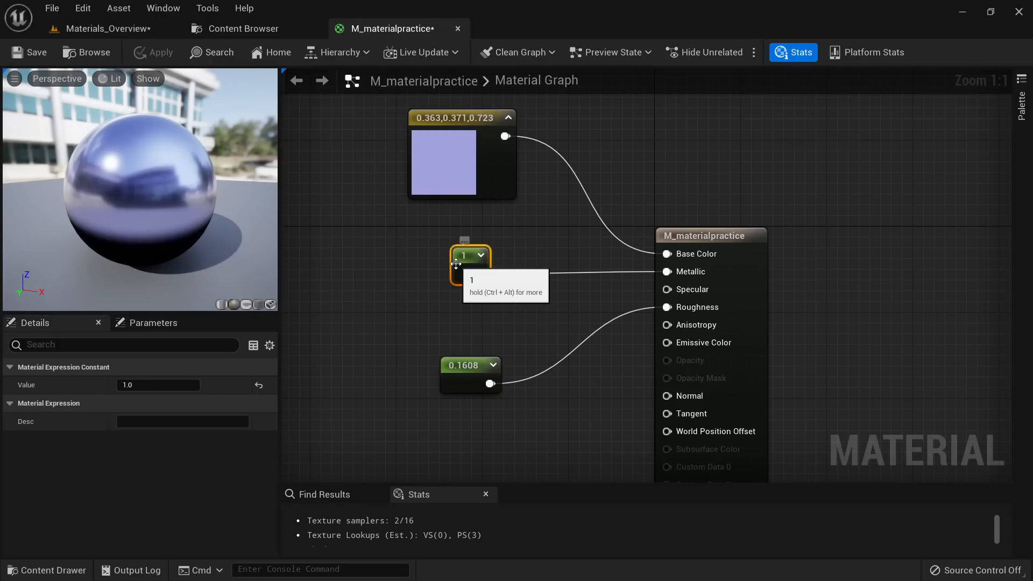
Step: Try the Metallic constant at 0.3 and orbit the preview sphere to examine the surface up close
left_click_drag(169, 243, 167, 231)
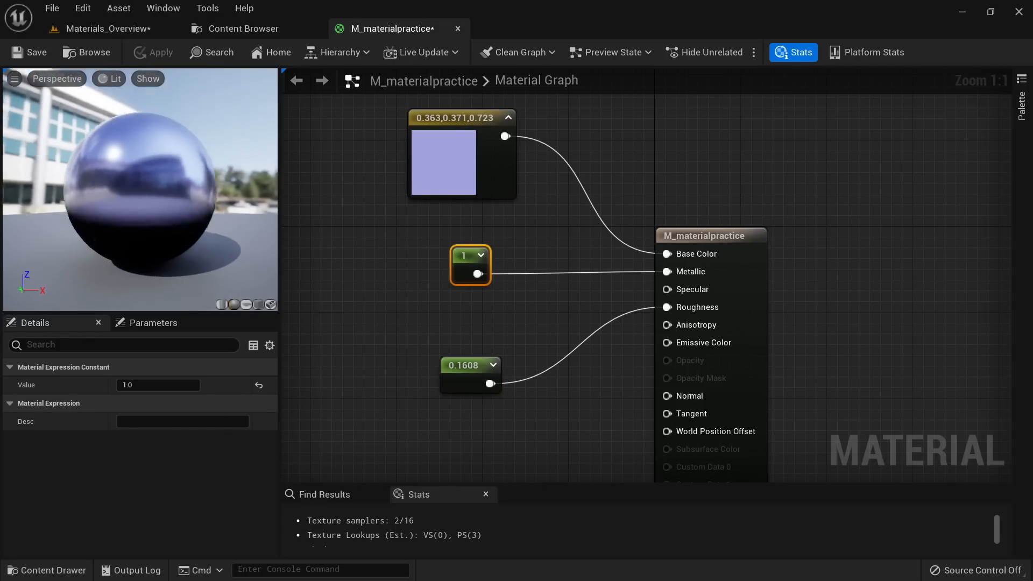
scroll(144, 192, "up", 5)
left_click(167, 384)
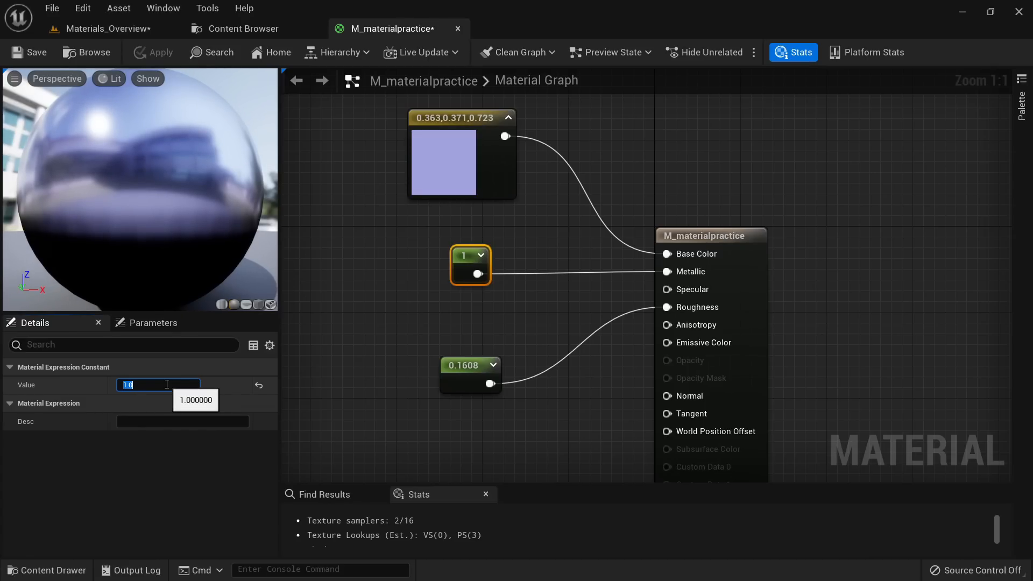
type("0.3")
key("Return")
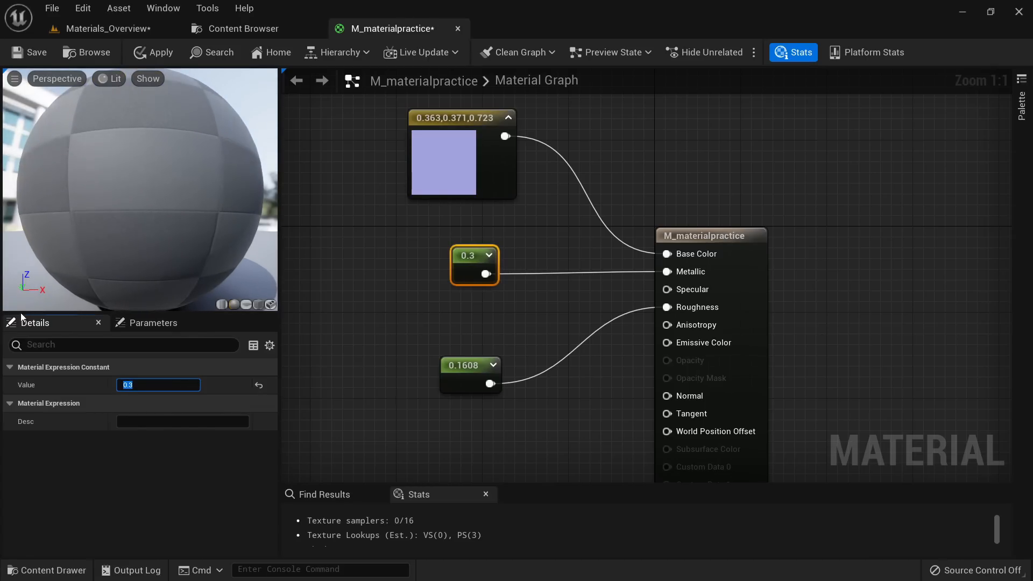
scroll(140, 188, "up", 3)
left_click_drag(177, 189, 108, 188)
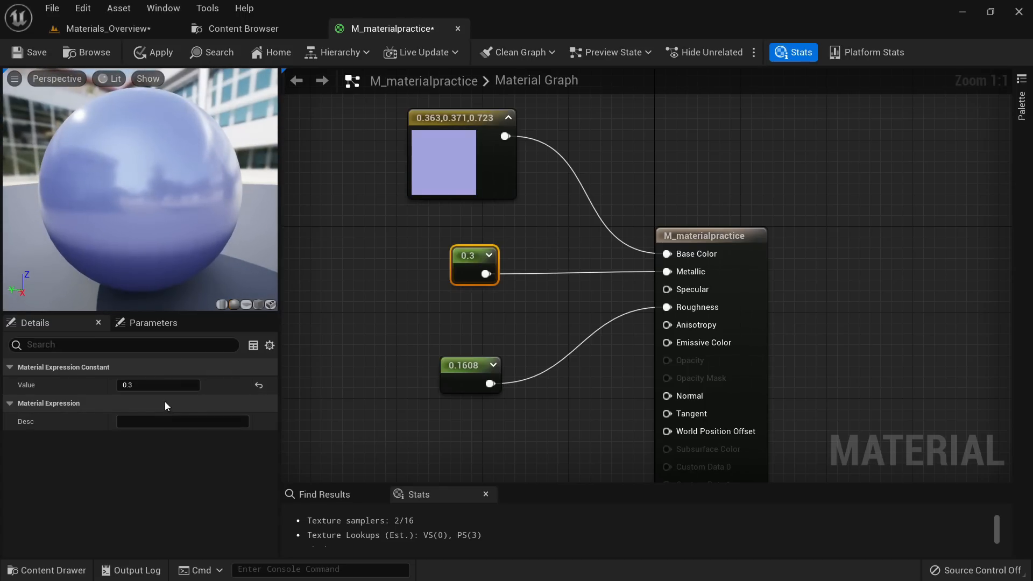
Step: Compare the preview sphere with the Metallic constant at 0.7032 and at 0, and return the value to 1
left_click_drag(159, 386, 161, 387)
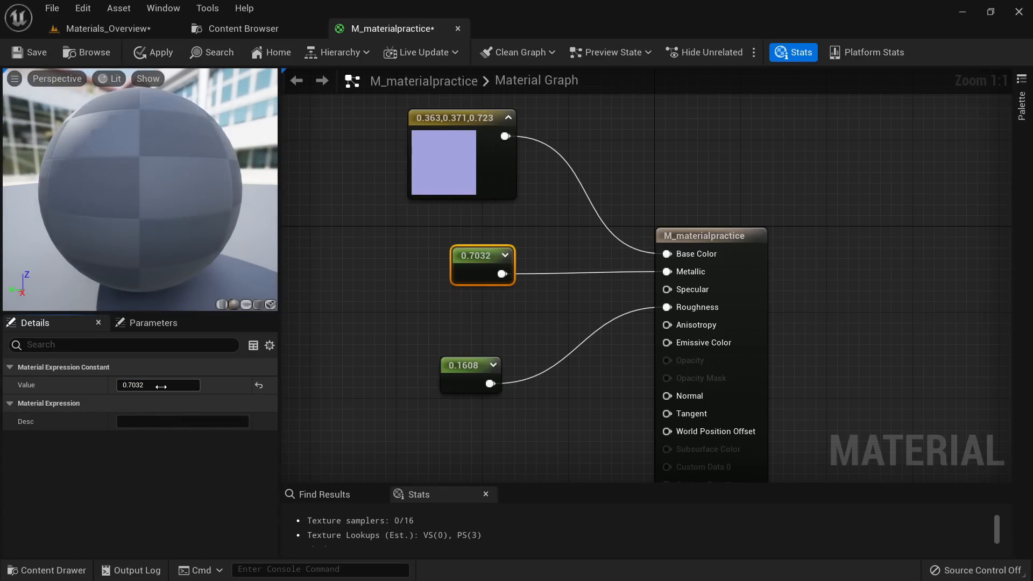
left_click(126, 384)
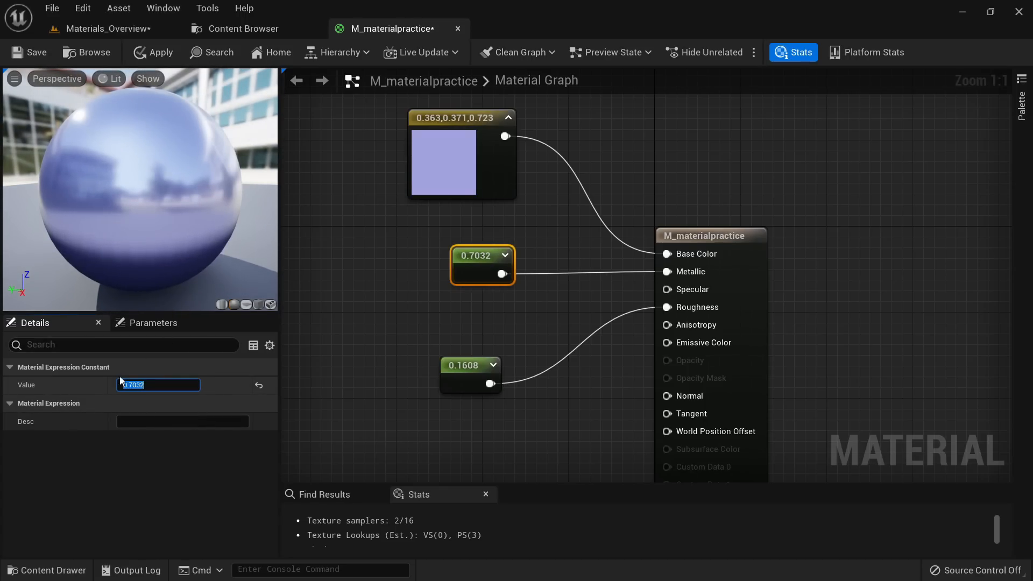
type("0")
key("Return")
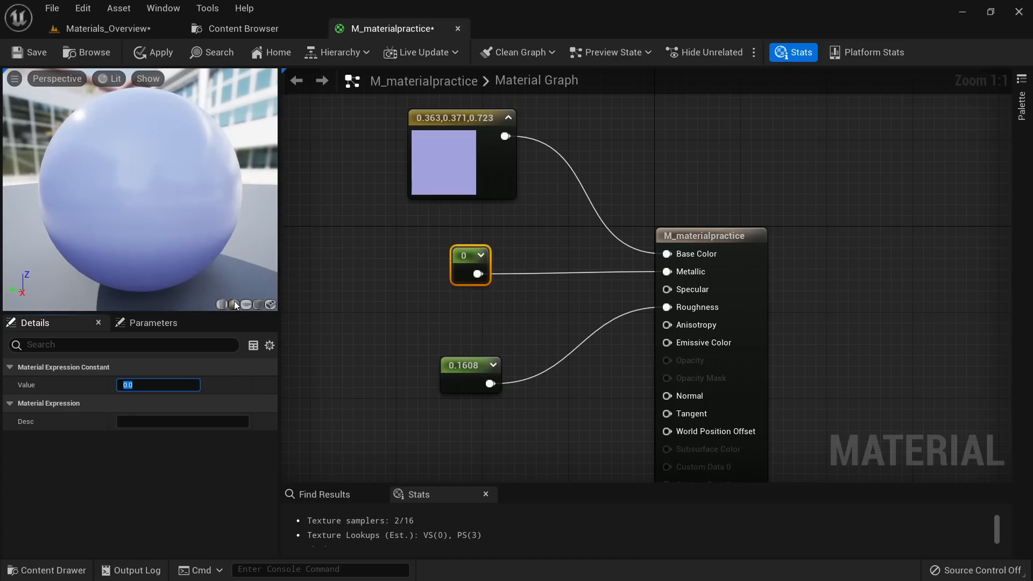
left_click(161, 384)
type("1")
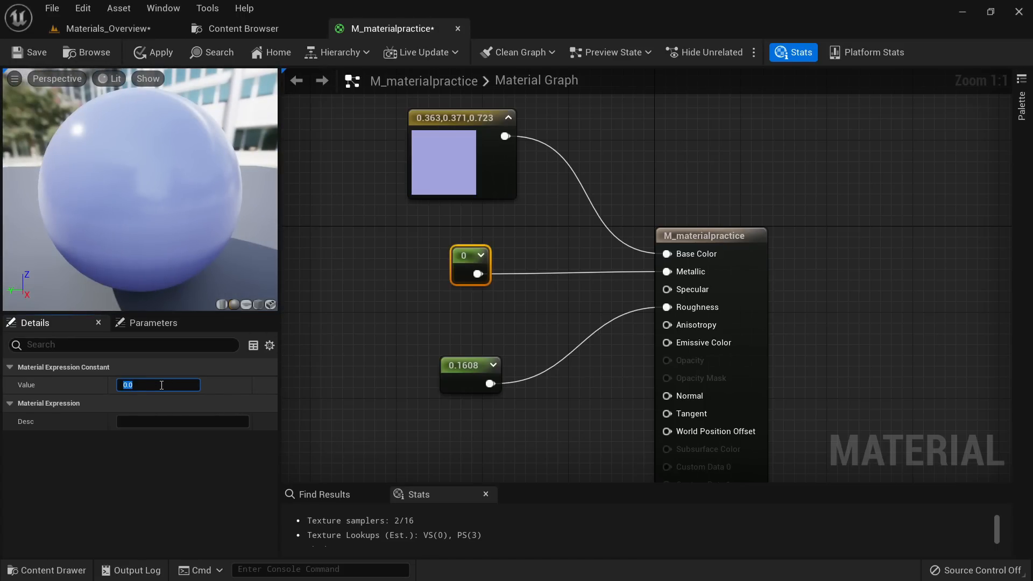
key("Return")
Step: Nudge the Metallic constant node slightly to the right, set the Roughness constant to 0.698328, and orbit the preview sphere to inspect it
left_click(469, 368)
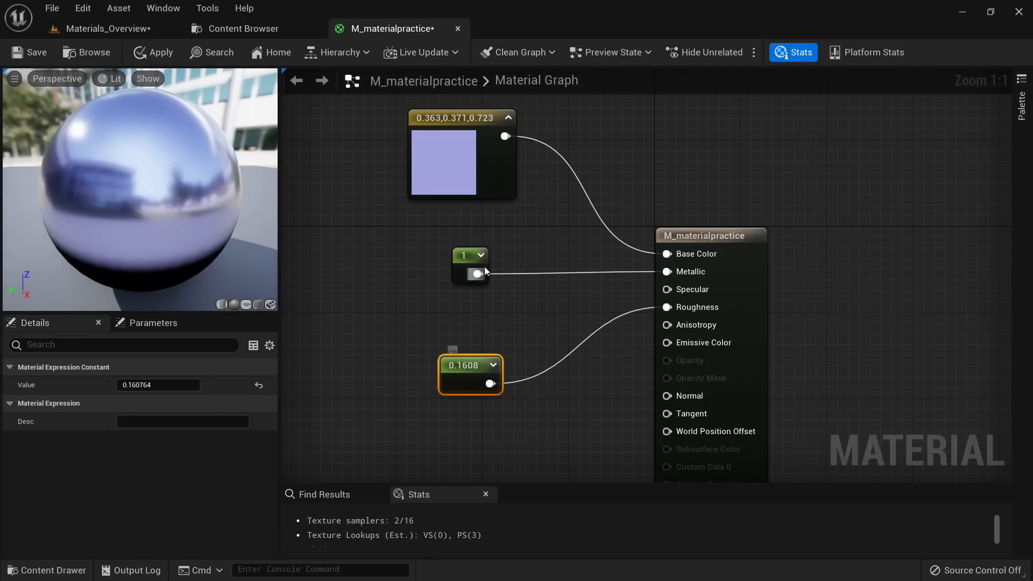
left_click_drag(454, 252, 481, 265)
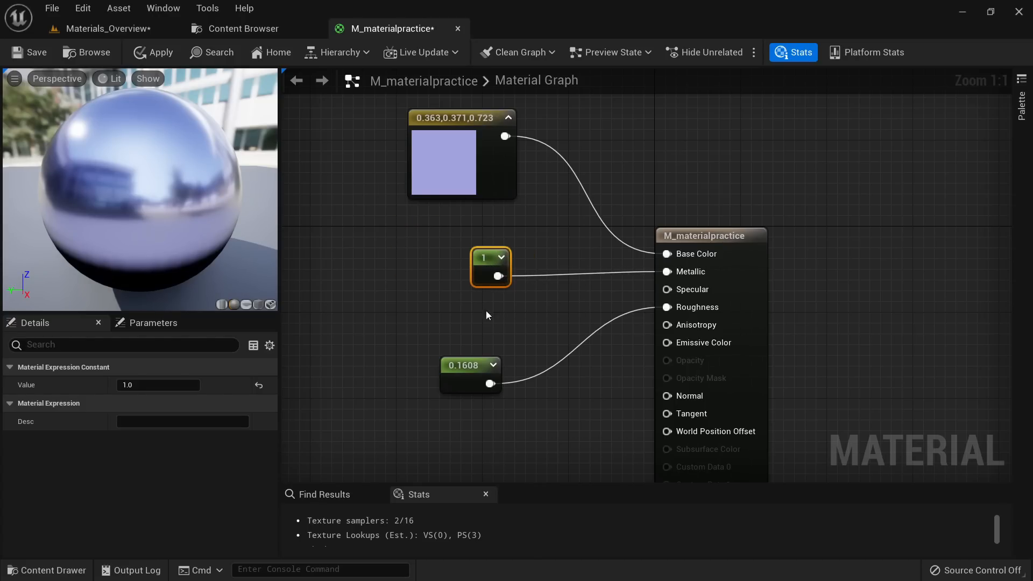
left_click(500, 371)
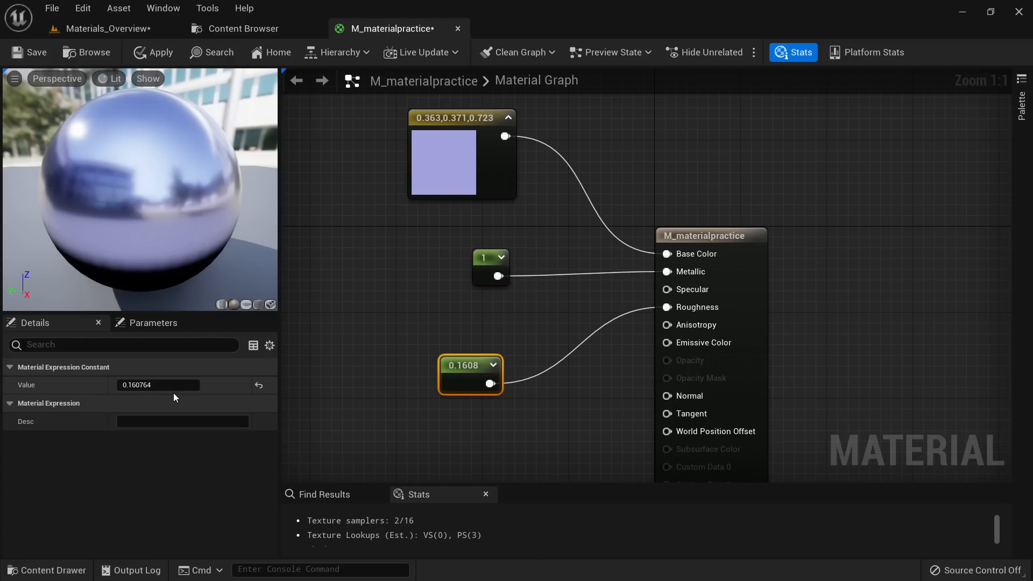
left_click_drag(173, 387, 184, 389)
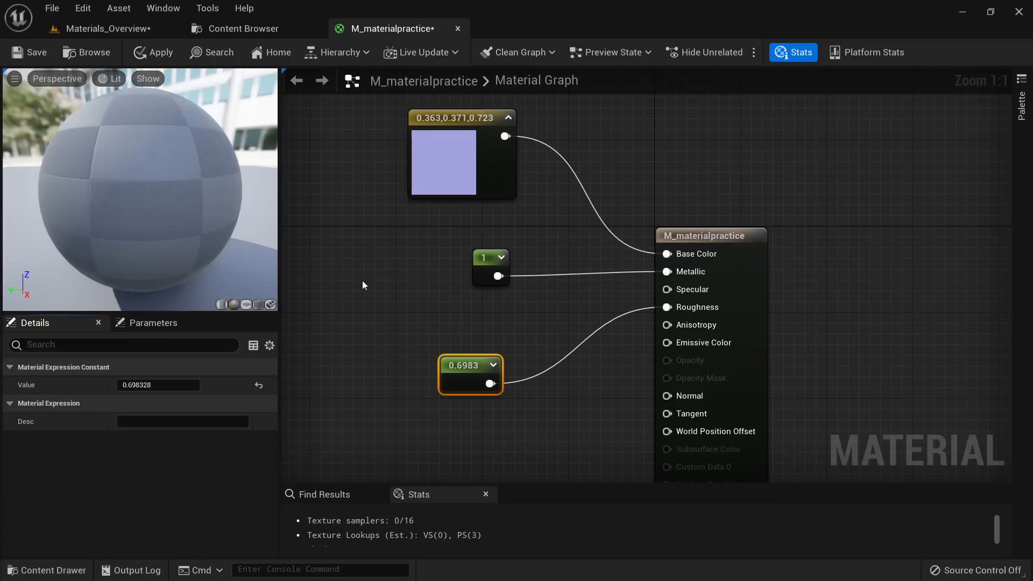
right_click_drag(368, 235, 406, 251)
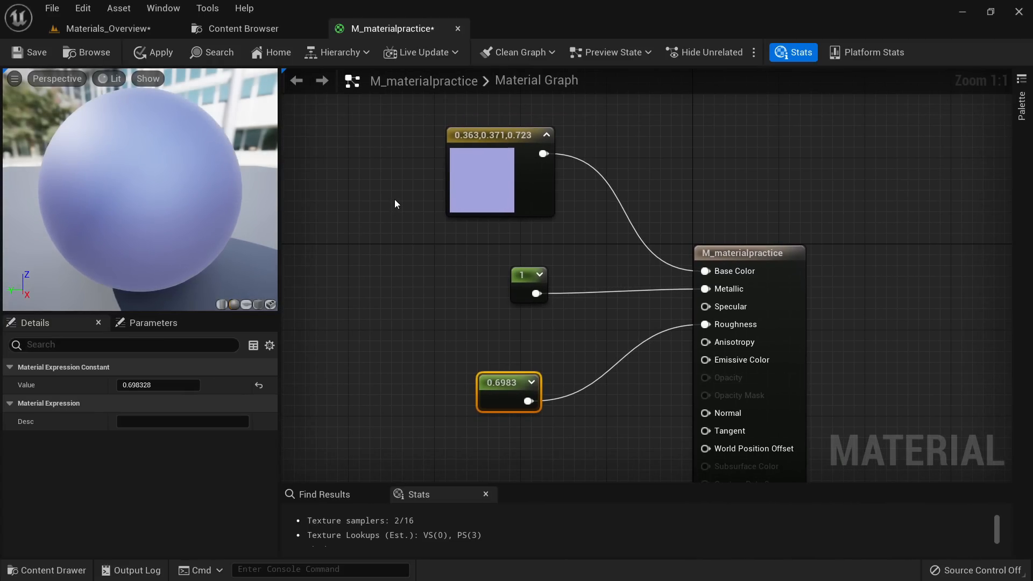
left_click_drag(264, 254, 169, 224)
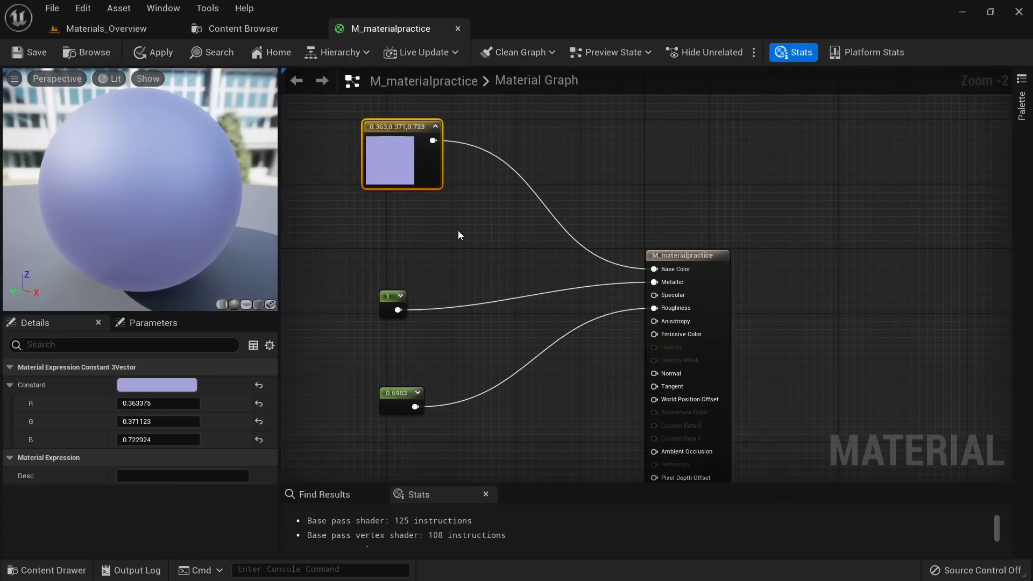
Step: Create an Add math node and place it above the Base Color wire, to the right of the colour node
right_click_drag(458, 230, 524, 258)
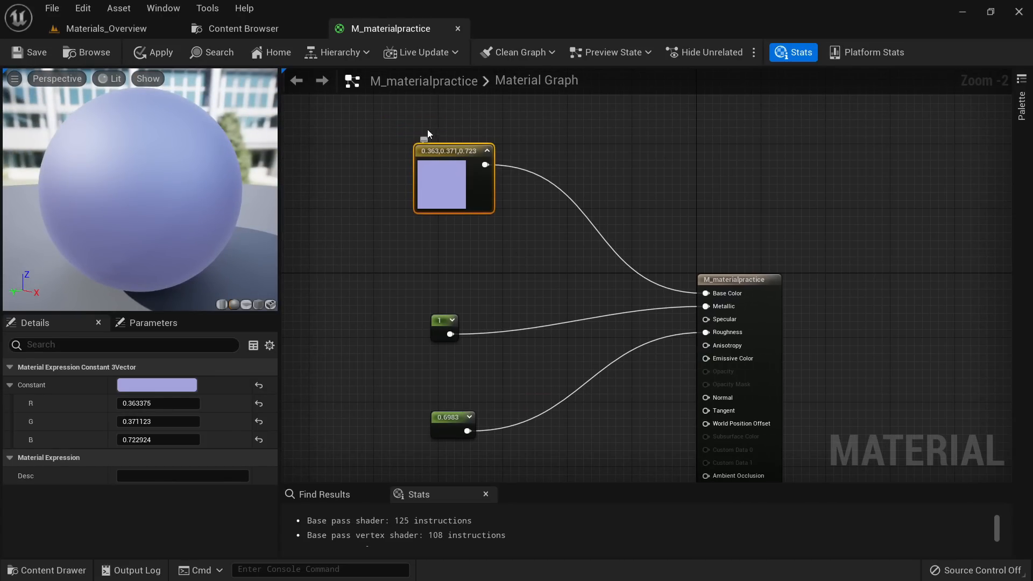
scroll(489, 257, "up", 1)
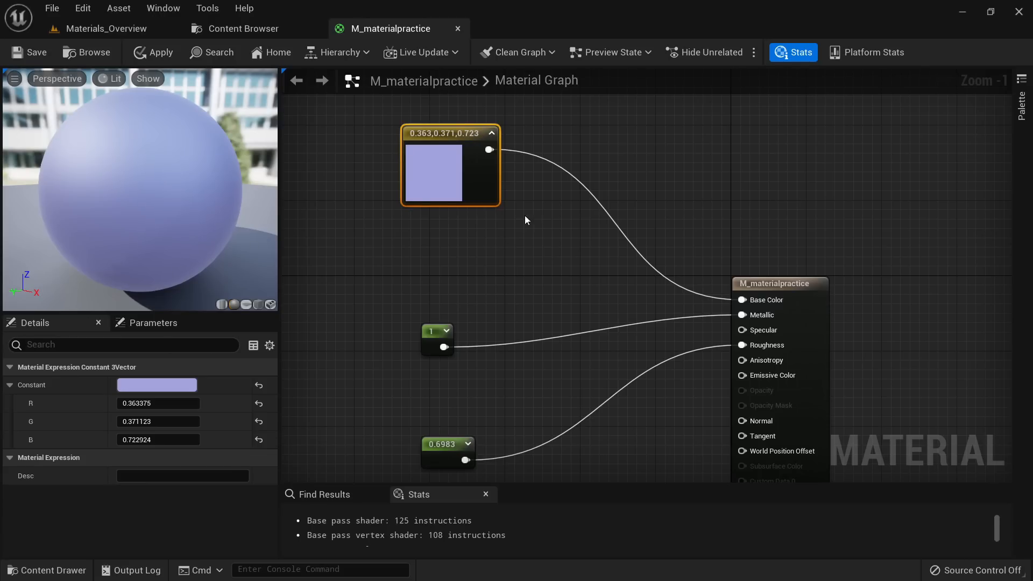
left_click(546, 192)
right_click(546, 192)
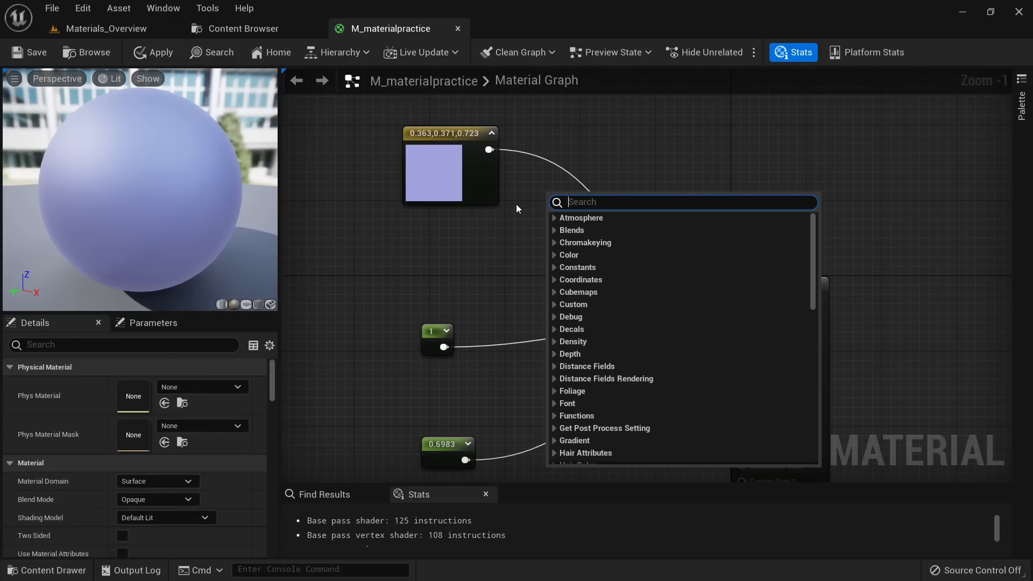
type("add")
key("Return")
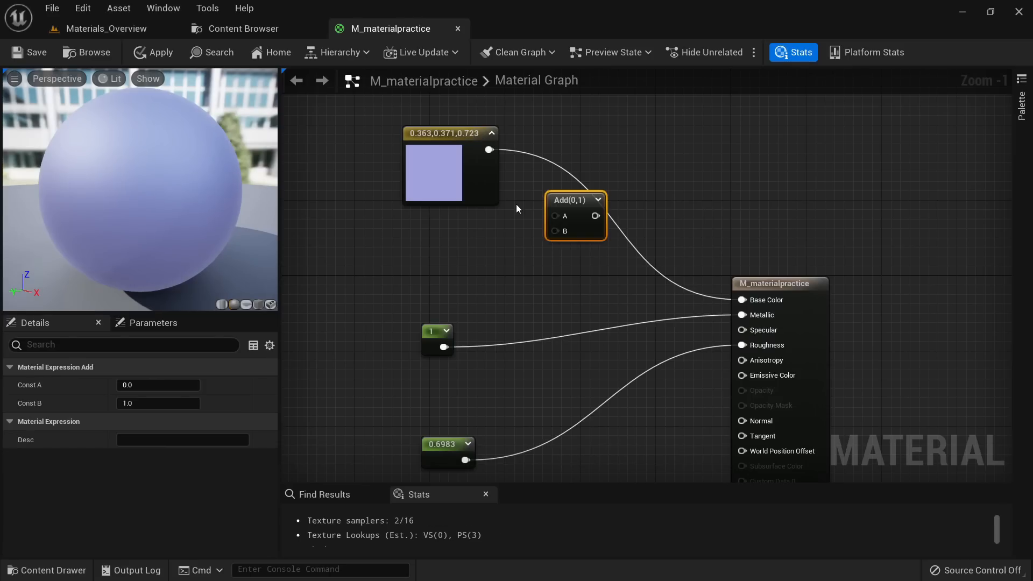
left_click_drag(575, 205, 612, 128)
right_click_drag(683, 159, 578, 248)
Step: Create a second Add node to the right of the first one and delete it again
left_click(602, 208)
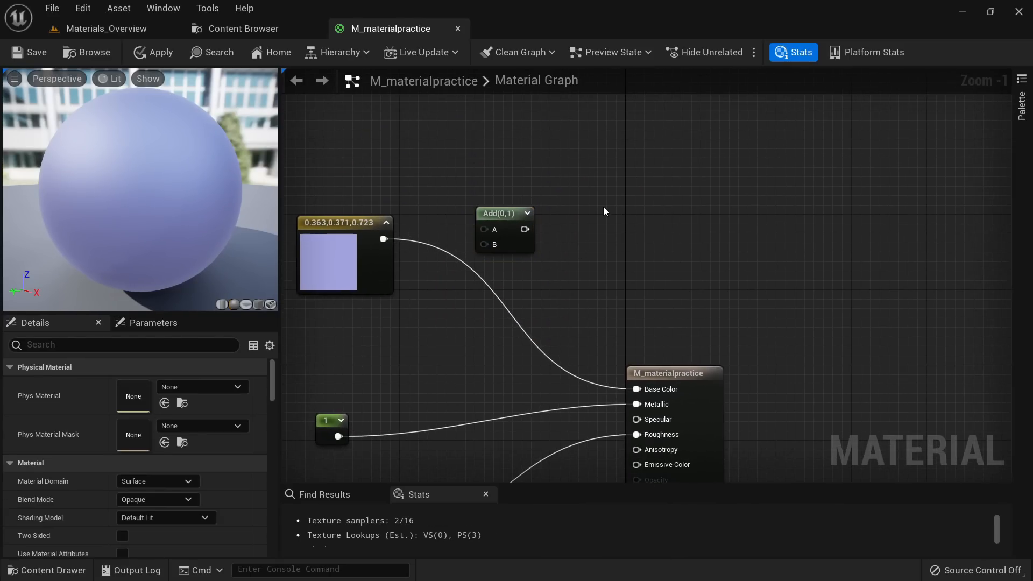
left_click(573, 215)
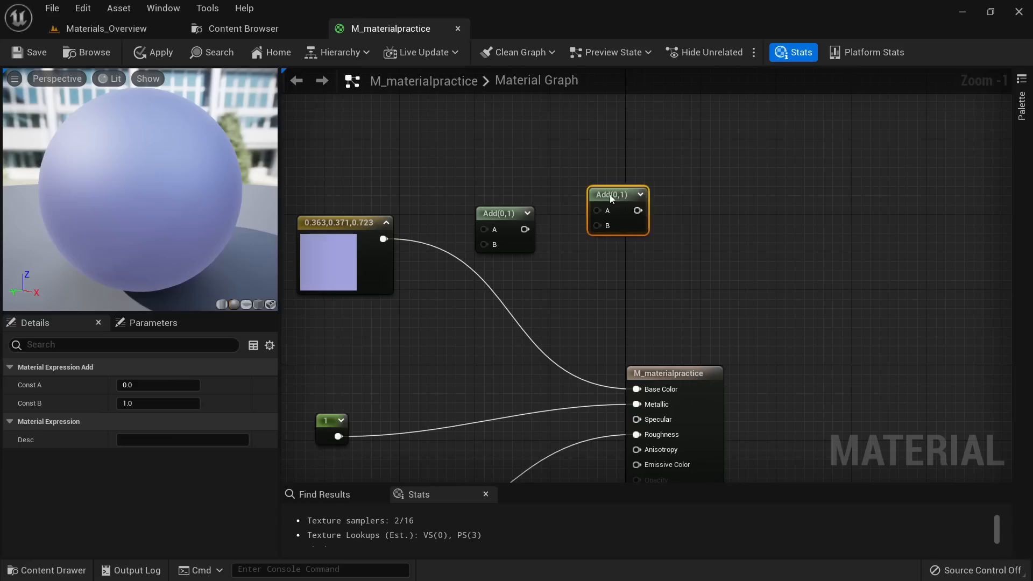
key("Delete")
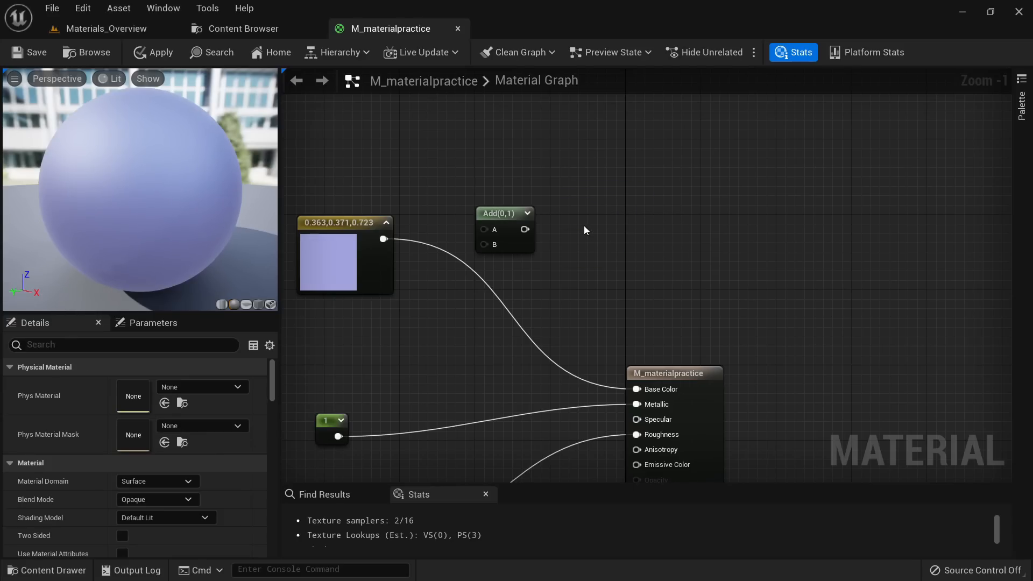
Step: Create a Multiply math node and place it to the right of the Add node
right_click(576, 223)
type("multi")
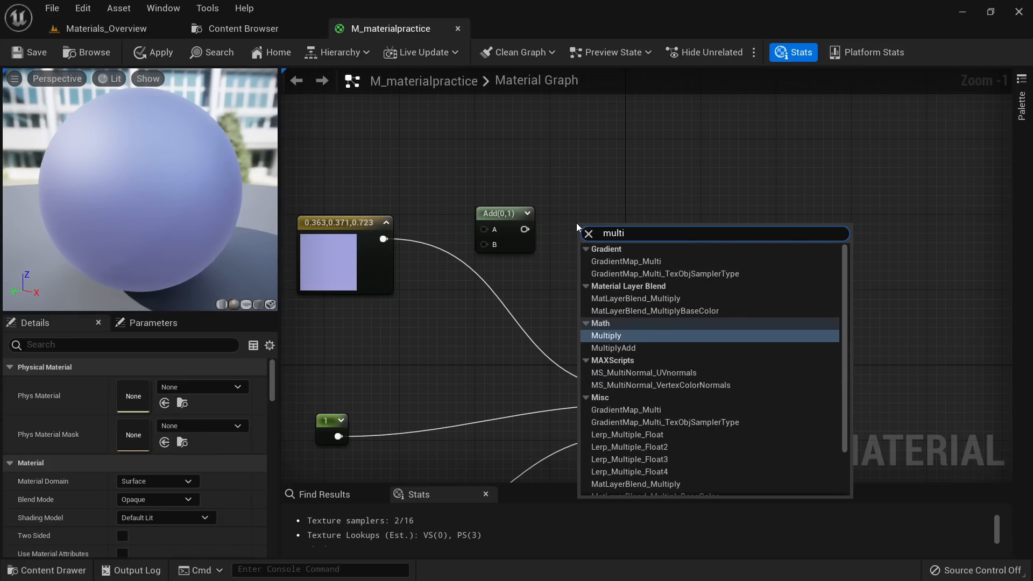
key("Return")
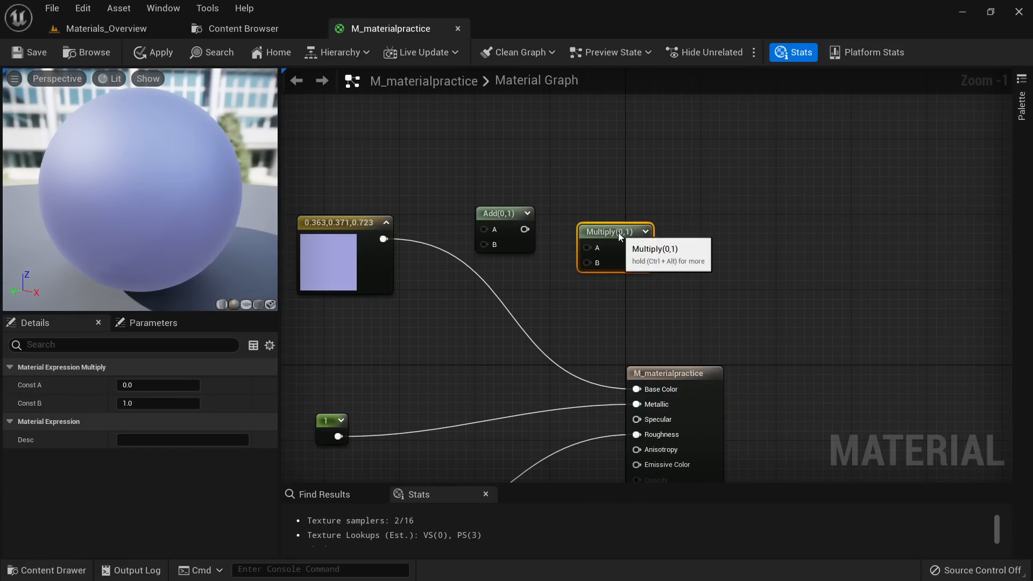
left_click(660, 225)
Step: Create a second Multiply node to the right of the first one and delete it again
right_click(659, 210)
key("Escape")
key("m")
left_click(671, 234)
left_click_drag(708, 252, 672, 223)
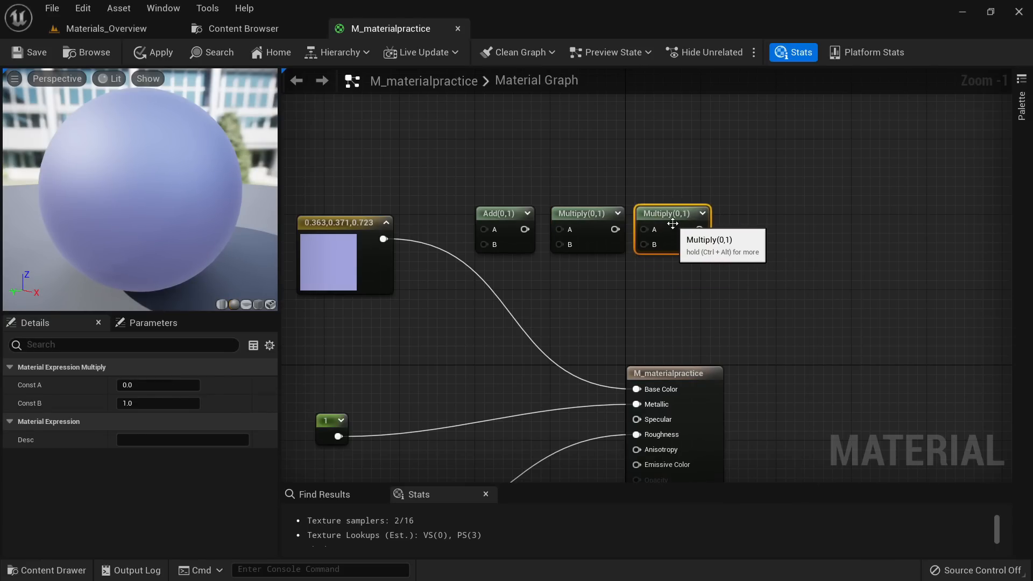
key("Delete")
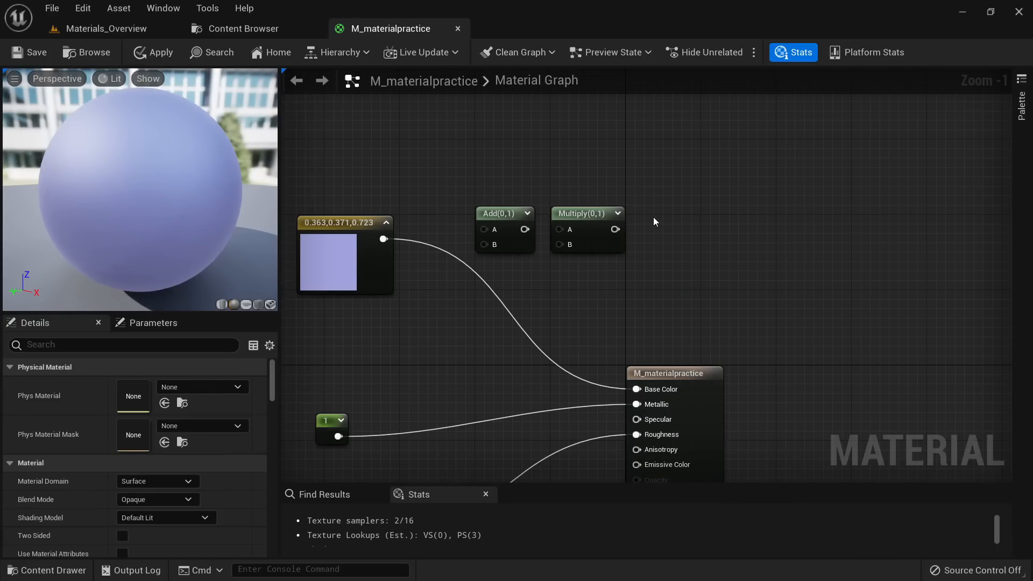
Step: Create a Divide node and line it up to the right of the Multiply node
key("d")
left_click(661, 215)
left_click_drag(692, 225, 686, 221)
left_click(729, 195)
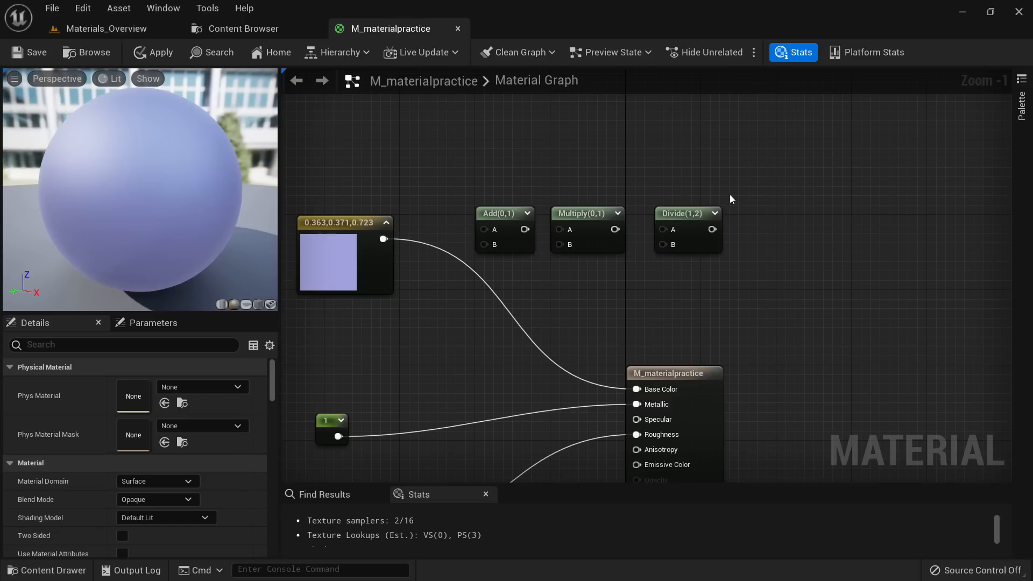
Step: Create a second Divide node by searching for it and delete it again
right_click(729, 195)
type("div")
key("Return")
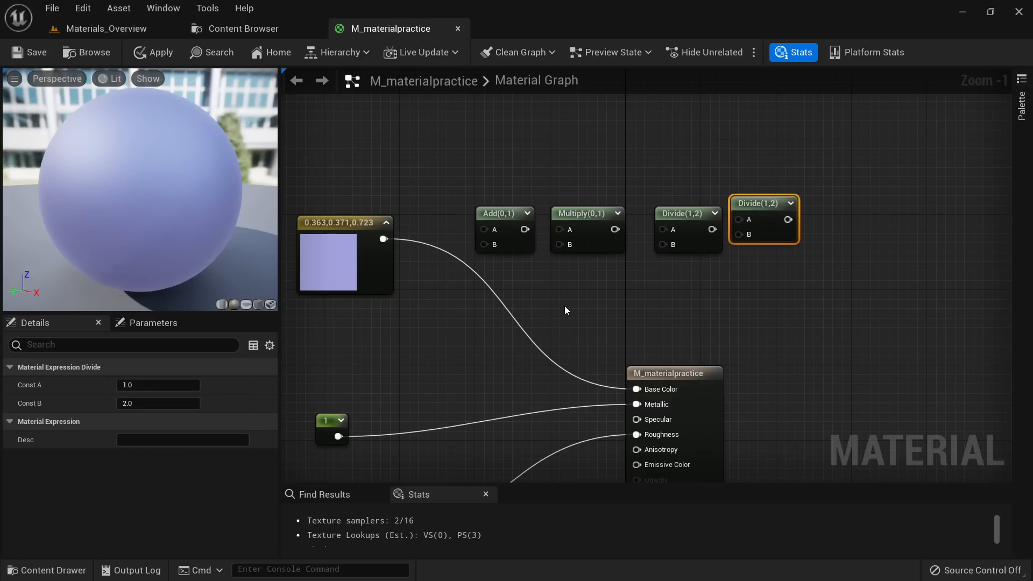
key("Delete")
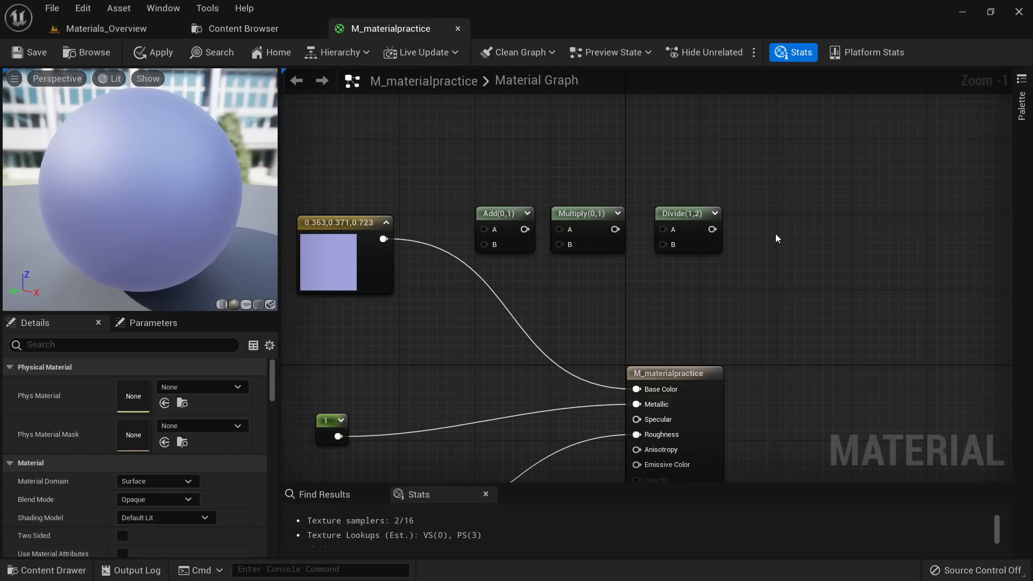
Step: Search for Subtract and create a Subtract math node to the right of the Divide node
right_click(776, 238)
type("subs")
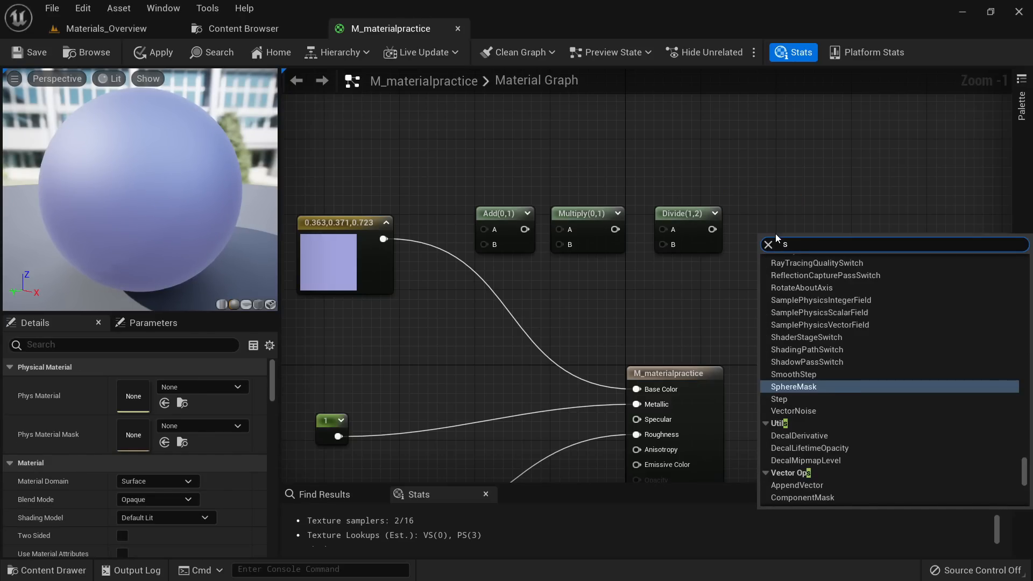
key("BackSpace")
key("BackSpace")
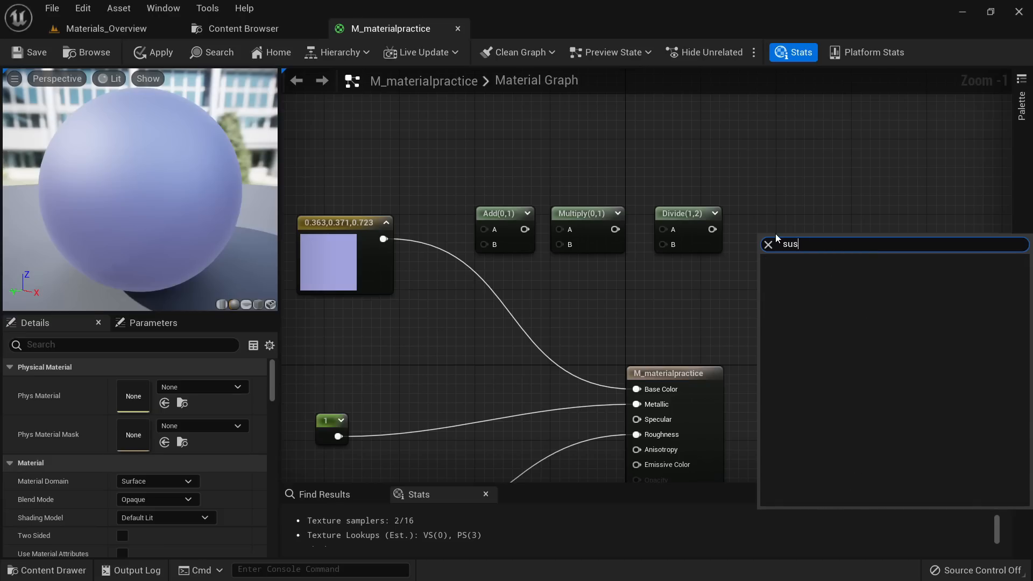
key("Return")
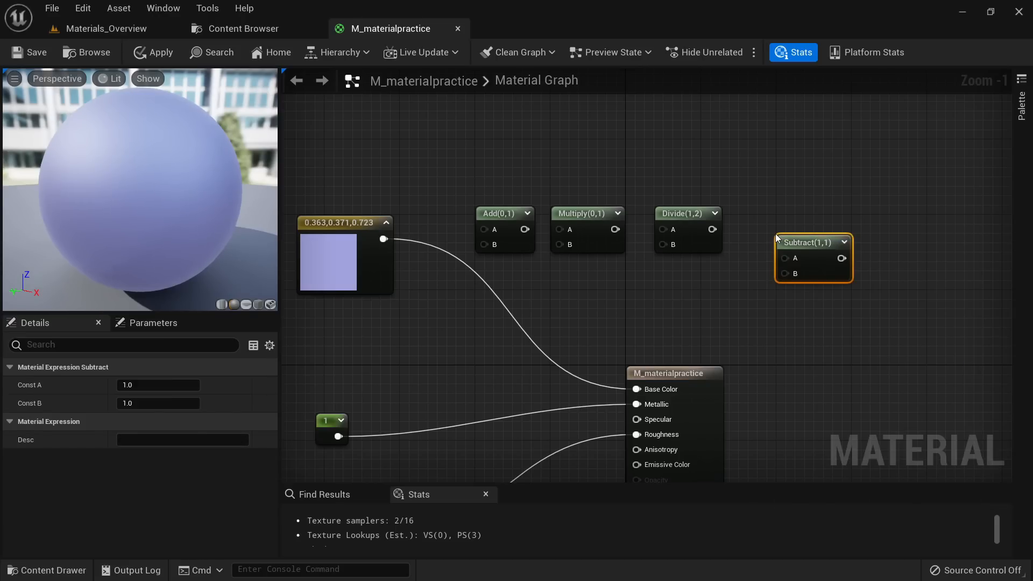
Step: Create an extra node below the Subtract node and delete it again
key("s")
left_click(763, 292)
left_click_drag(860, 288, 727, 364)
key("Delete")
Step: Line up the Subtract node beside the Divide node and move the colour node to the left
left_click_drag(779, 221, 770, 222)
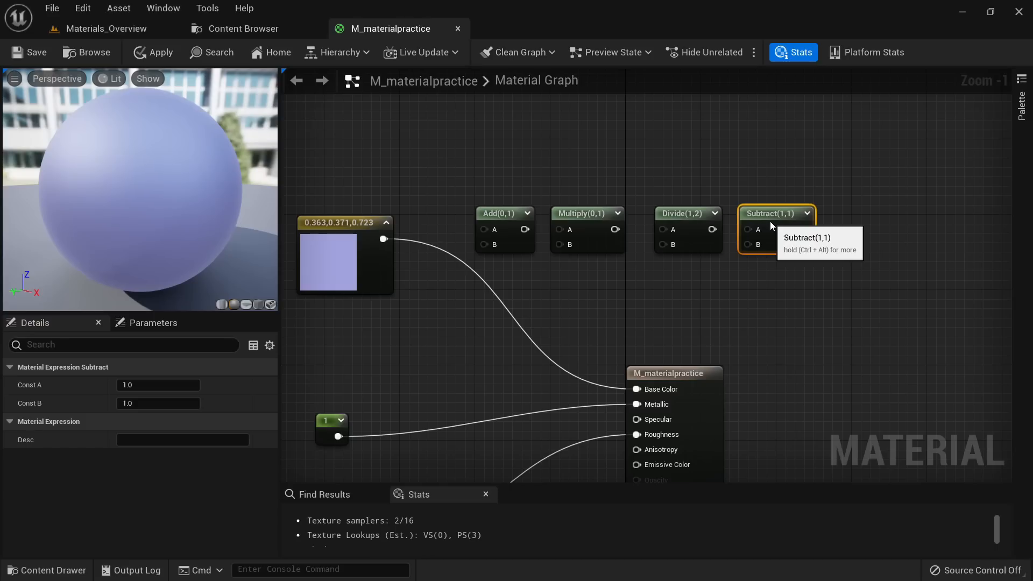
left_click_drag(843, 282, 505, 174)
right_click_drag(505, 174, 711, 184)
left_click_drag(564, 293, 461, 274)
Step: Move the Add, Multiply, Divide and Subtract nodes together into a row above the colour node's wire
left_click_drag(684, 150, 984, 261)
left_click_drag(984, 261, 843, 194)
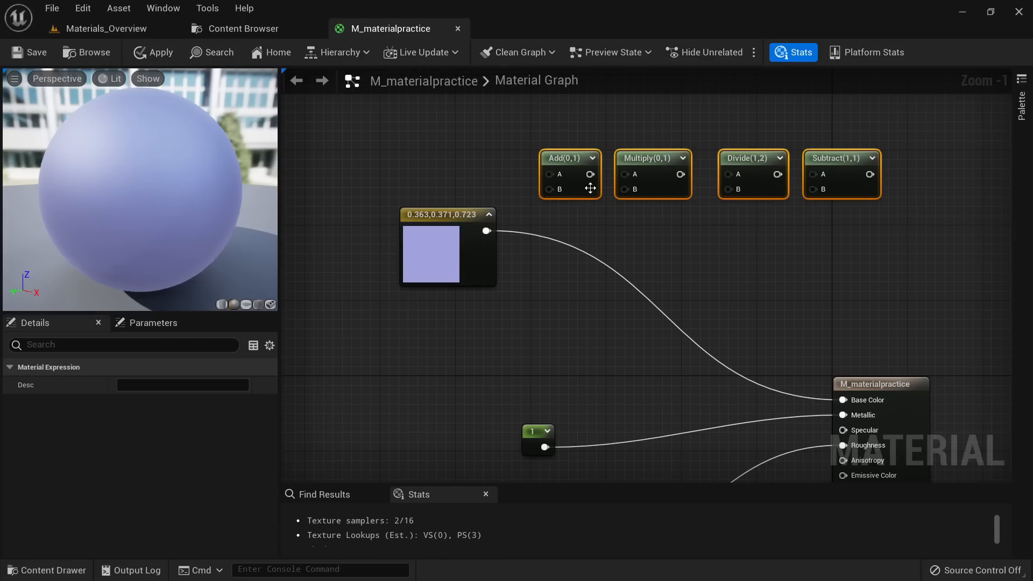
mouse_move(588, 194)
left_mouse_down()
mouse_move(587, 223)
mouse_move(588, 175)
left_mouse_up()
left_click(579, 250)
Step: Insert the Add node between the colour node and Base Color, feeding the colour into input A, and orbit the preview sphere
left_click_drag(565, 139, 583, 271)
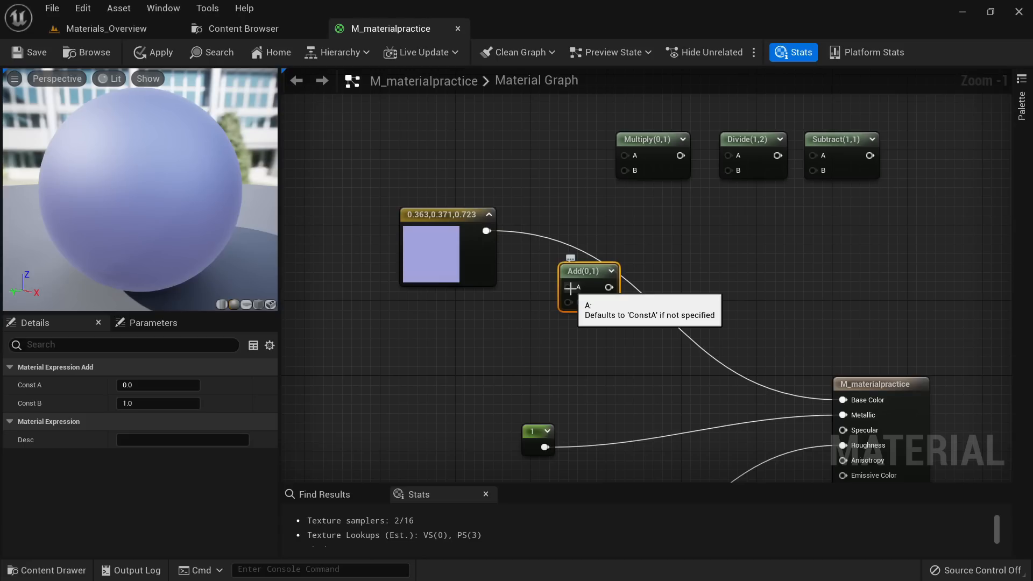
left_click_drag(485, 231, 843, 399)
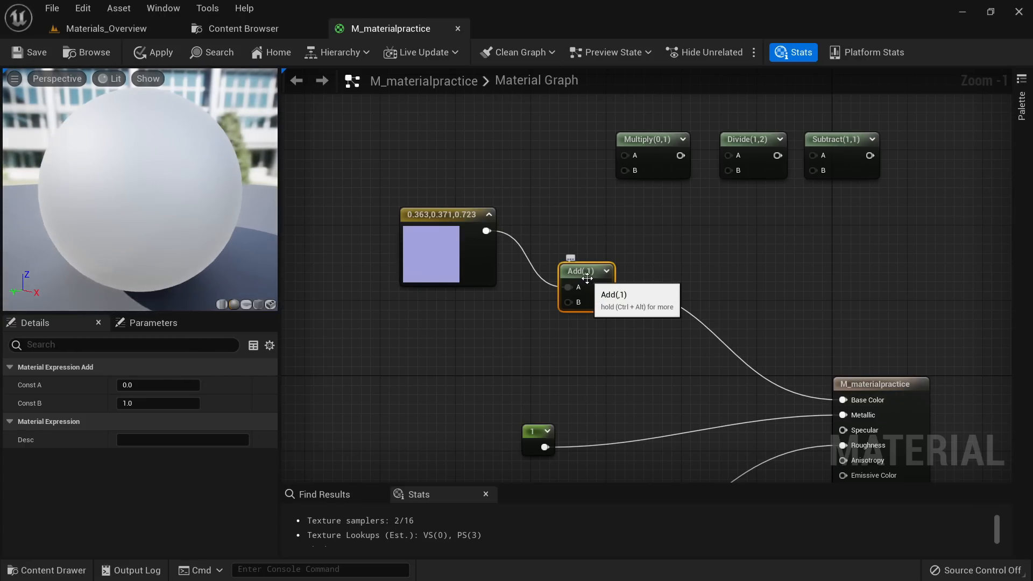
left_click_drag(590, 270, 590, 260)
left_click_drag(202, 221, 162, 220)
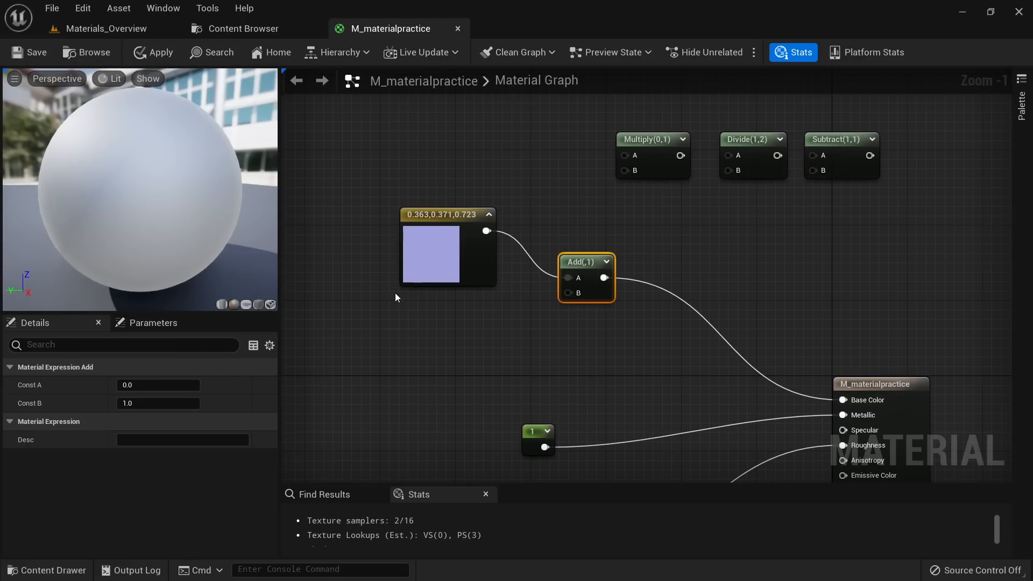
Step: Shift the colour node upward and compare its RGB values with the Add node's Const A and Const B
left_click_drag(425, 246, 415, 218)
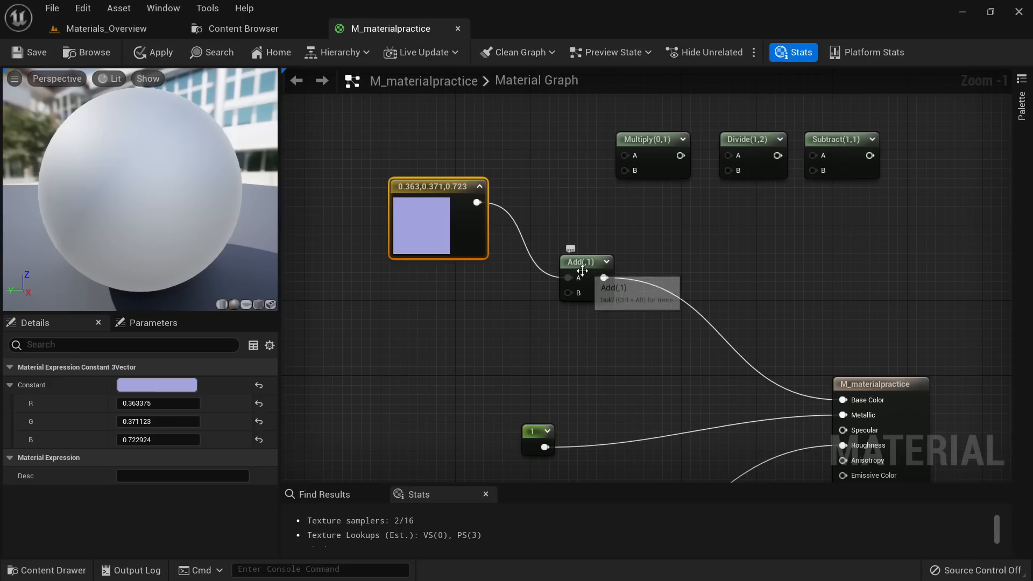
left_click(584, 267)
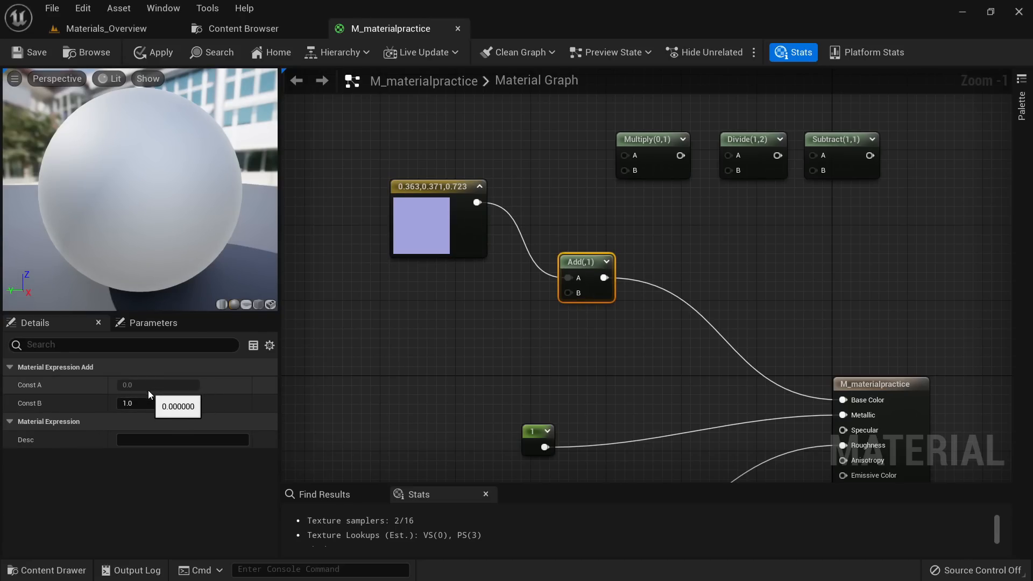
left_click(433, 241)
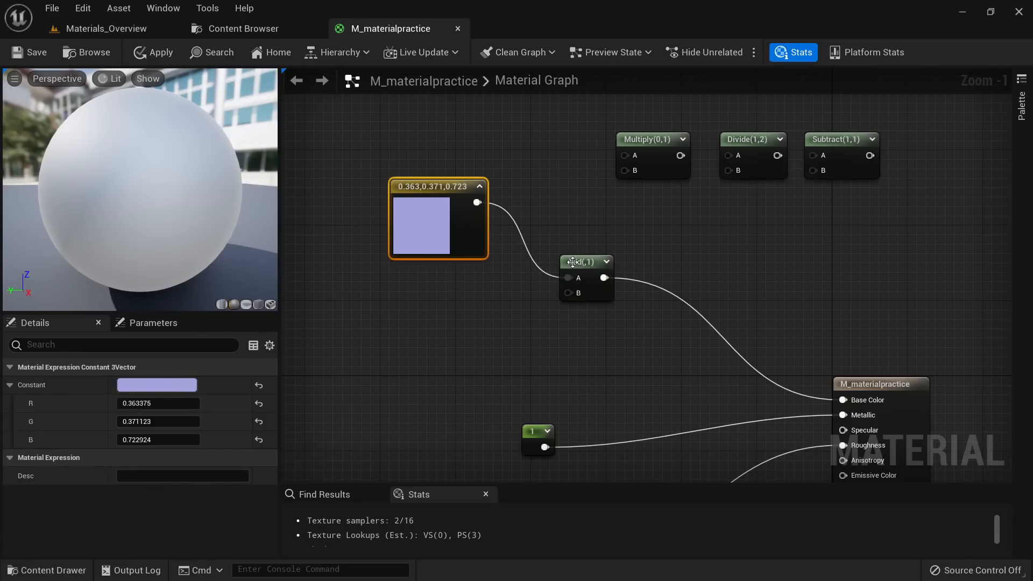
left_click(468, 375)
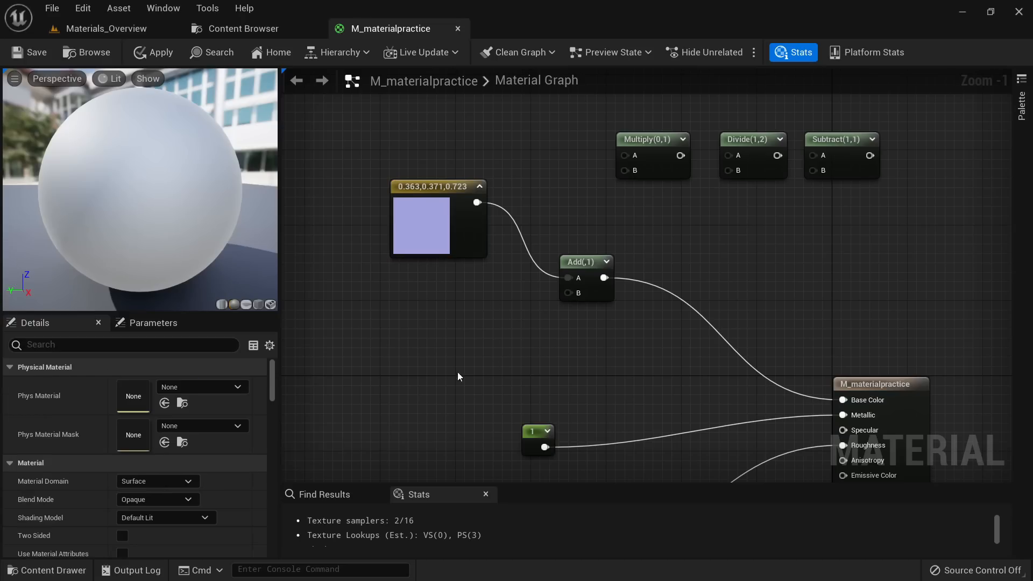
left_click(565, 295)
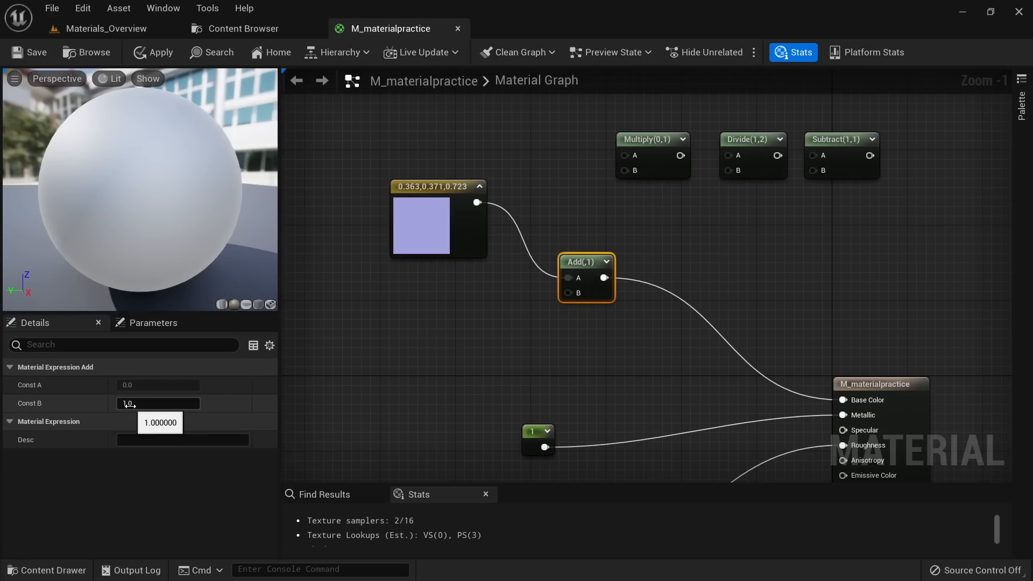
Step: Create a Constant node with value 0 below the repositioned colour node and connect it to the Add node's B input
left_click_drag(453, 233, 462, 193)
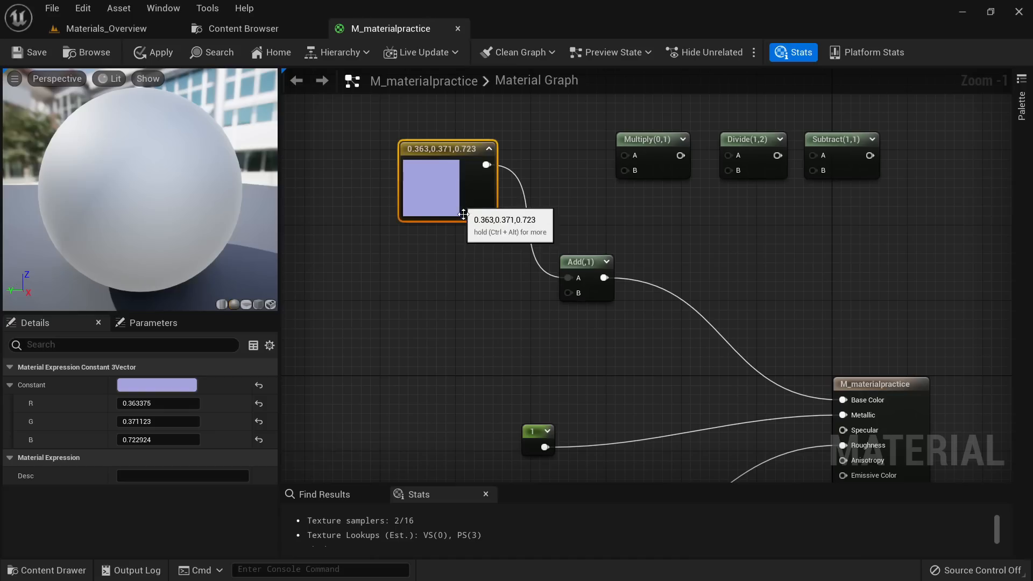
left_click(441, 294)
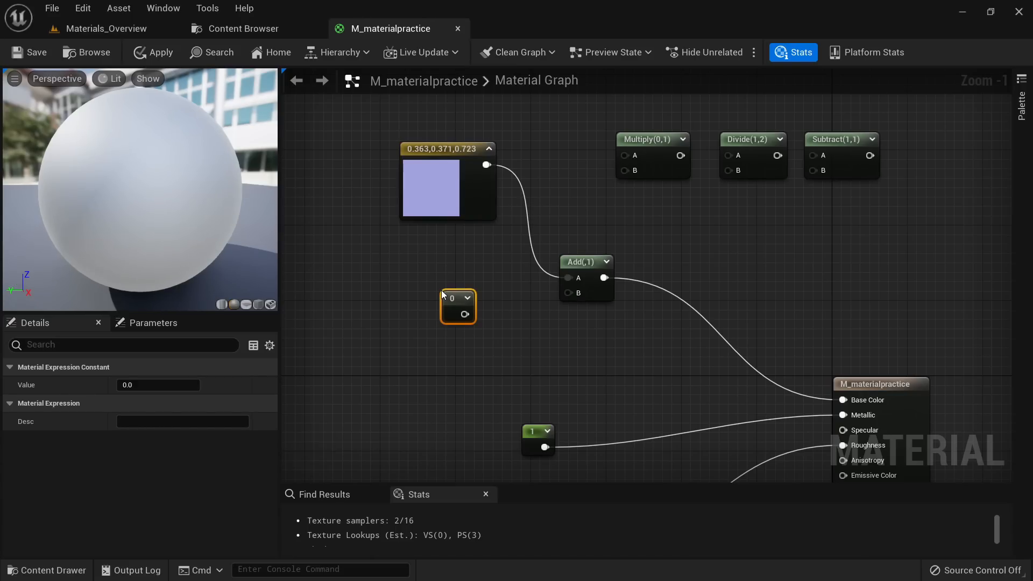
left_click_drag(464, 314, 574, 291)
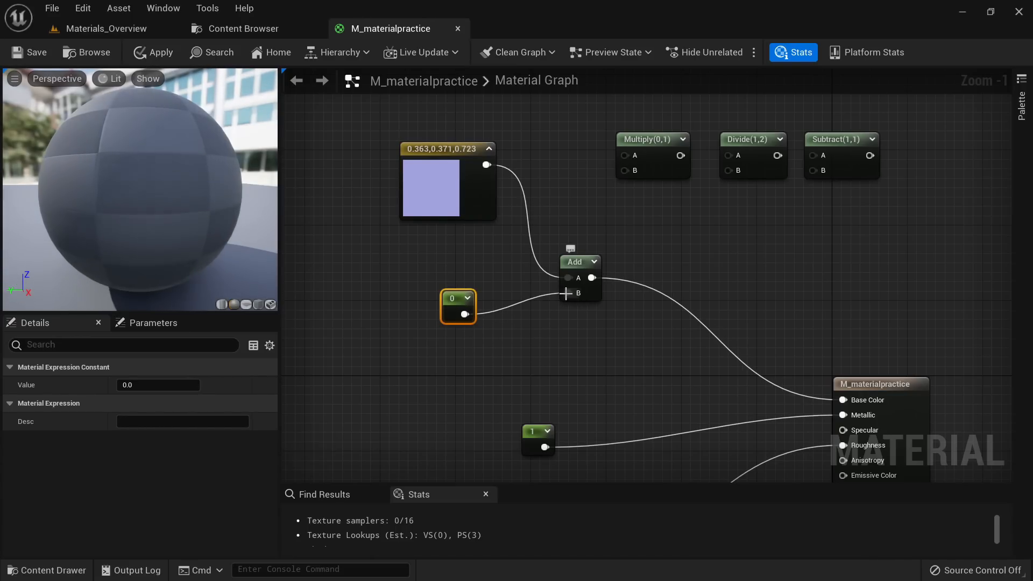
left_click_drag(441, 202, 423, 202)
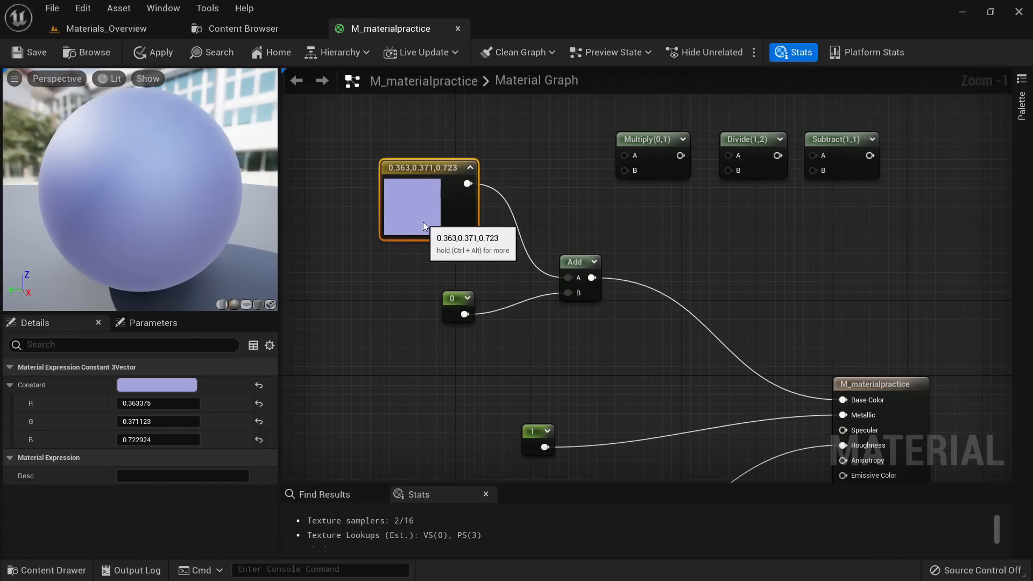
left_click(573, 267)
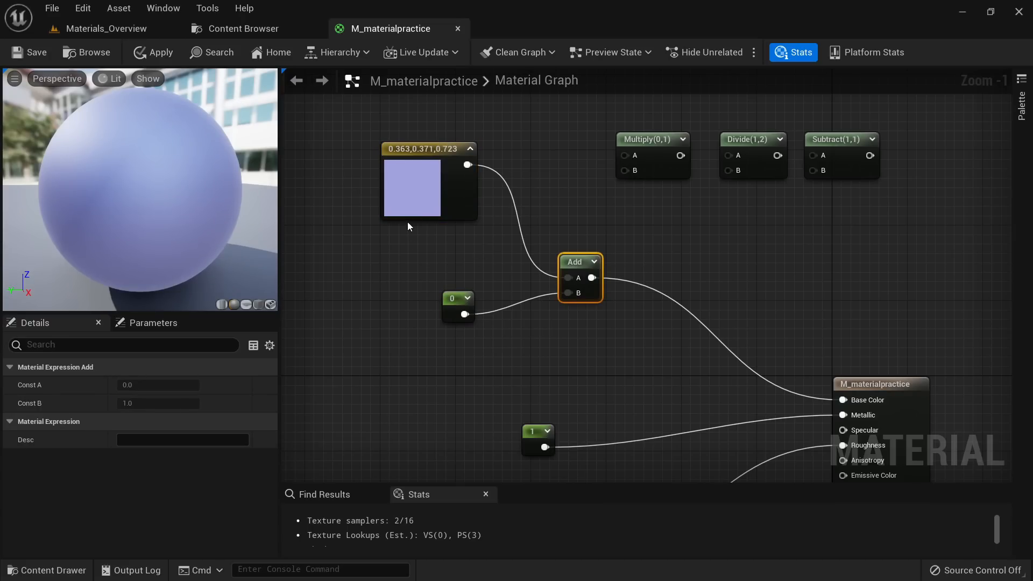
Step: Change the colour node to a neutral grey with saturation 0 and value 0.516667
left_click(417, 207)
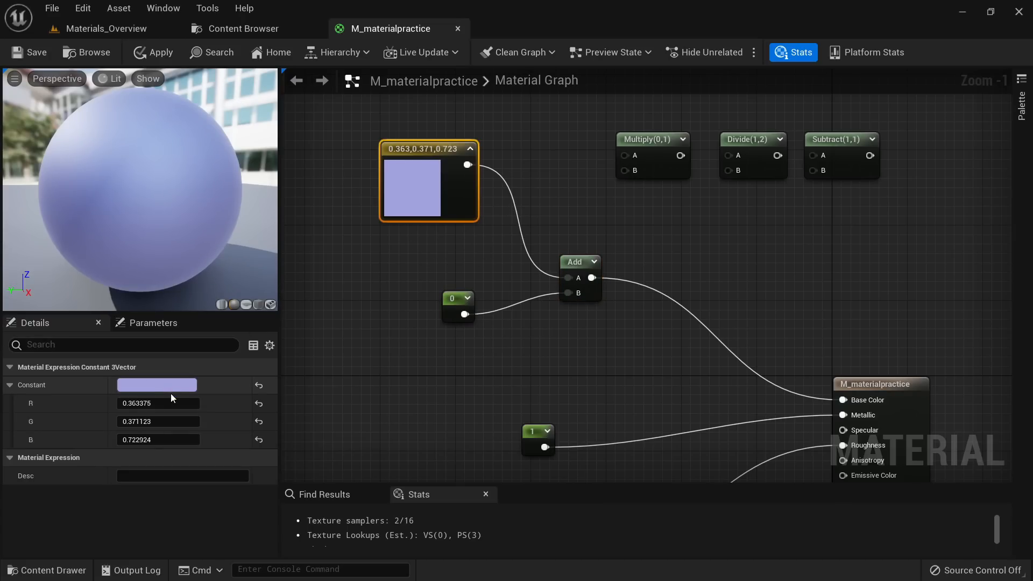
left_click(159, 386)
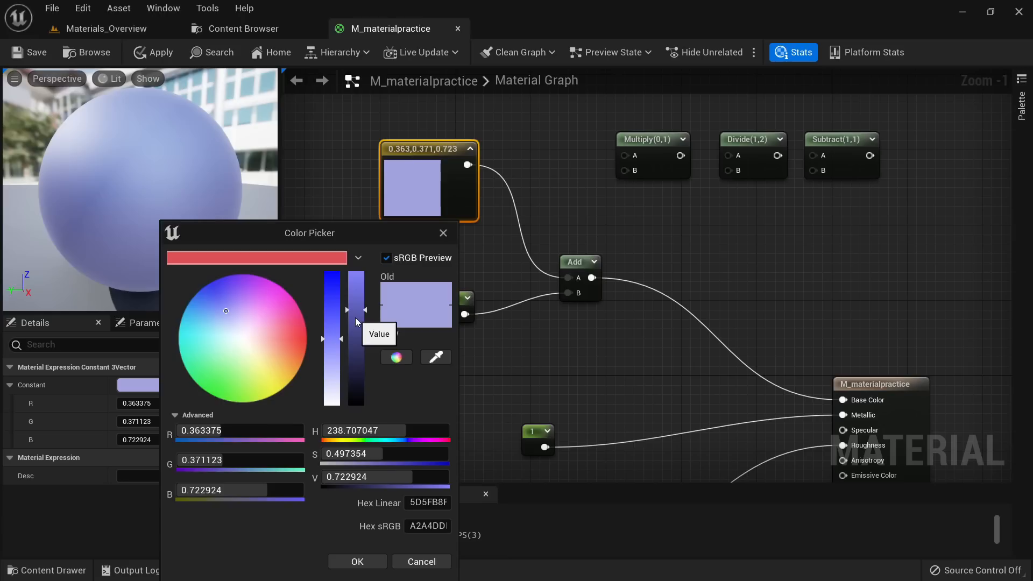
left_click_drag(334, 343, 338, 404)
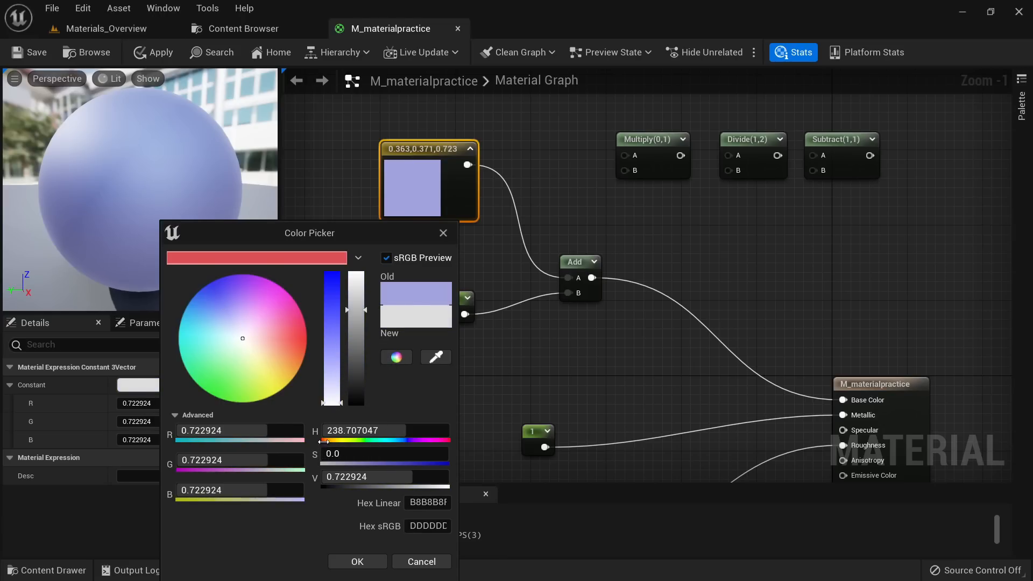
left_click(353, 337)
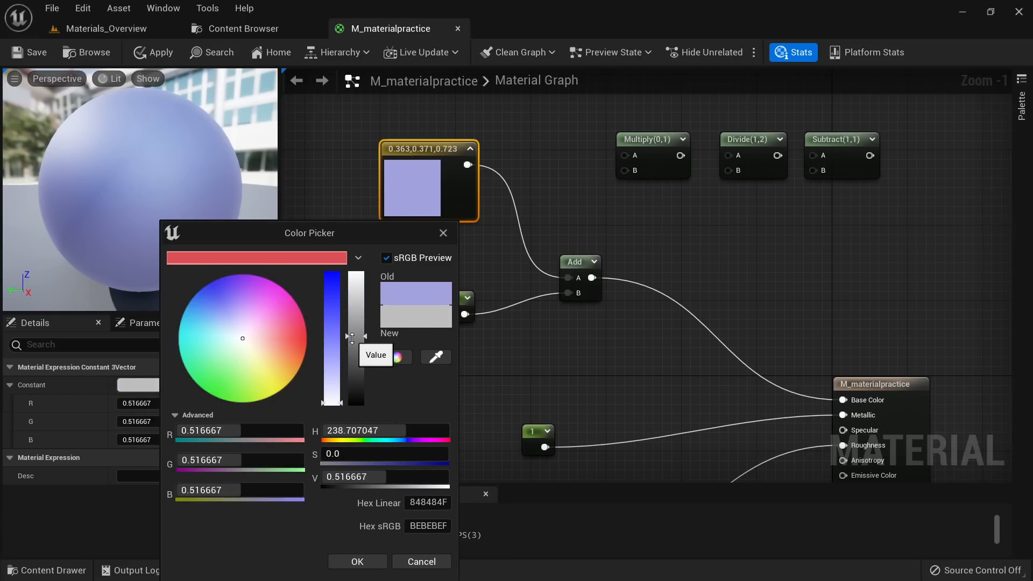
left_click(357, 559)
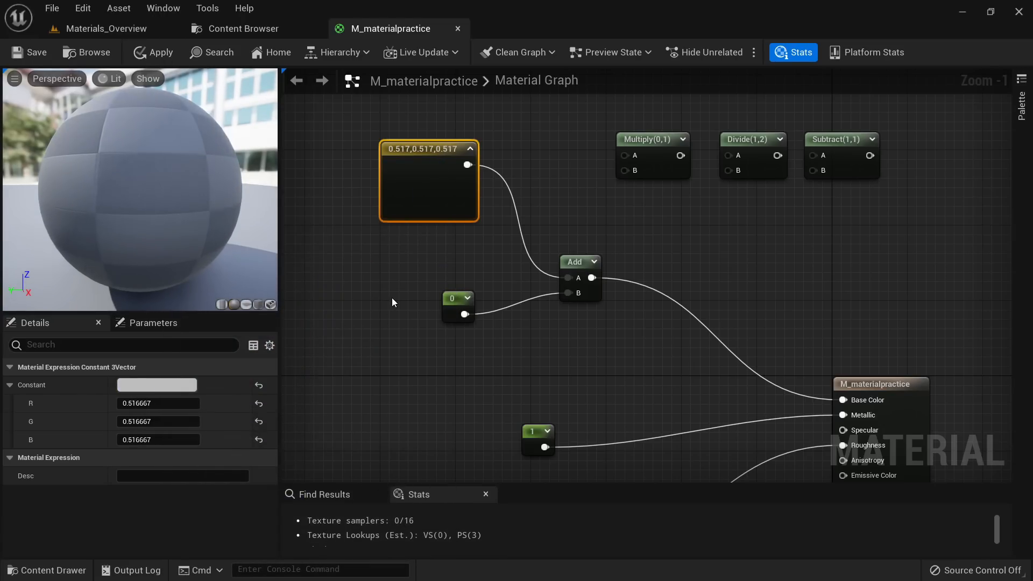
Step: Try increasing values such as 0.2624, 0.4288 and 1.795 for the constant feeding the Add node's B input
left_click(453, 299)
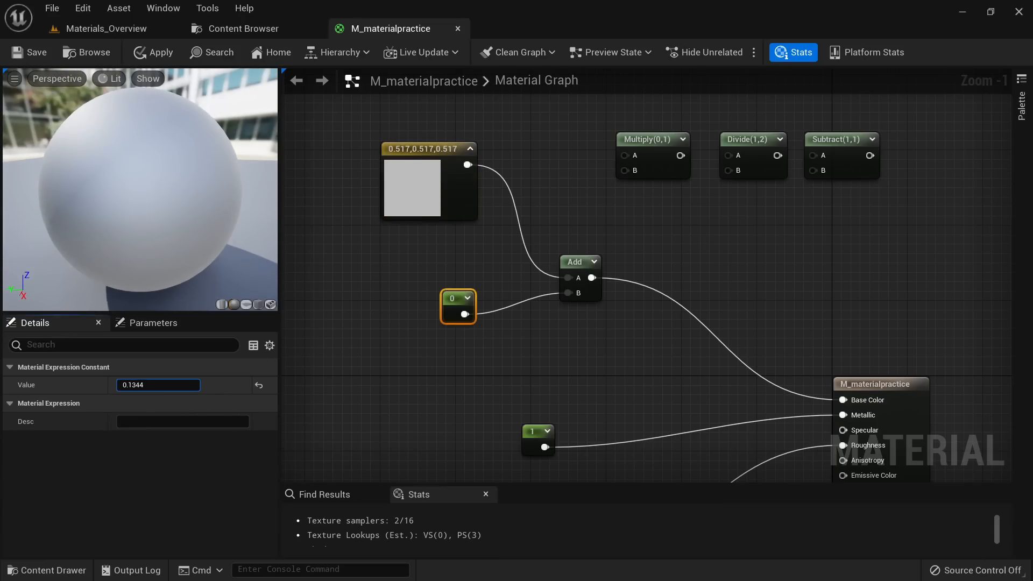
key("Return")
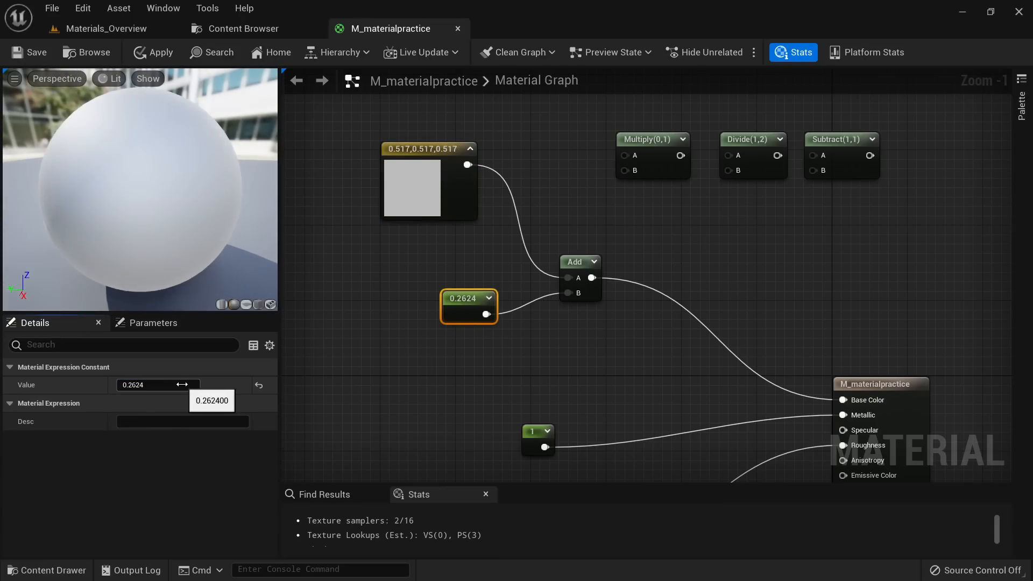
left_click_drag(181, 385, 179, 388)
left_click(178, 388)
type("0.7872")
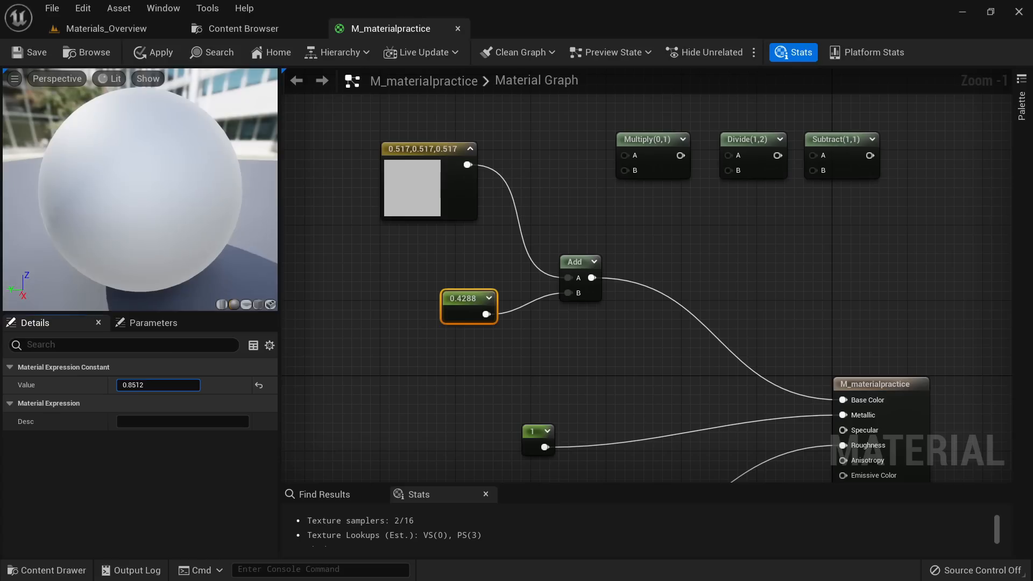
key("Return")
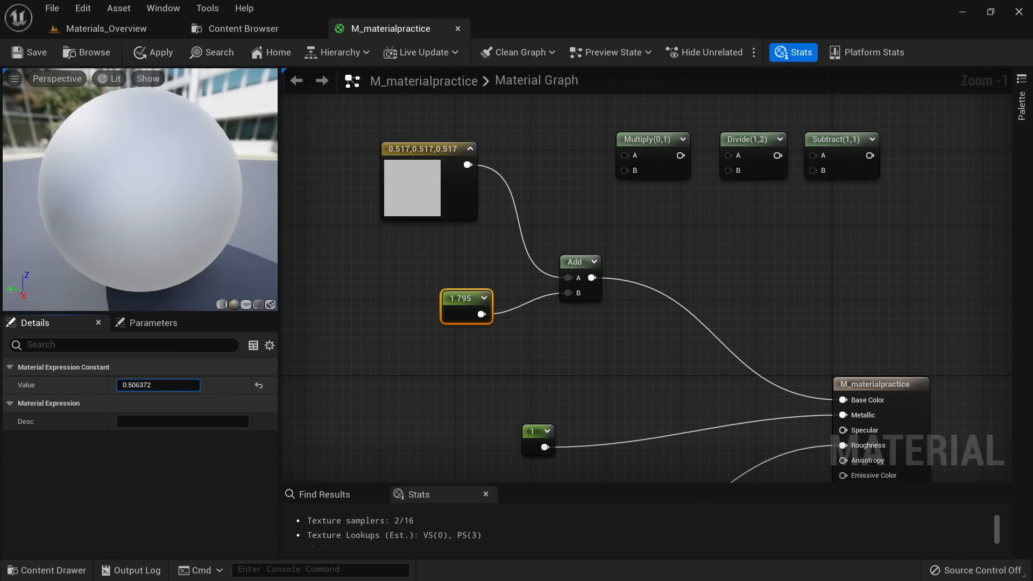
Step: Set the constant feeding the Add node's B input to -0.415228 and move its node to the left
left_click_drag(199, 384, 171, 384)
left_click_drag(469, 300, 390, 312)
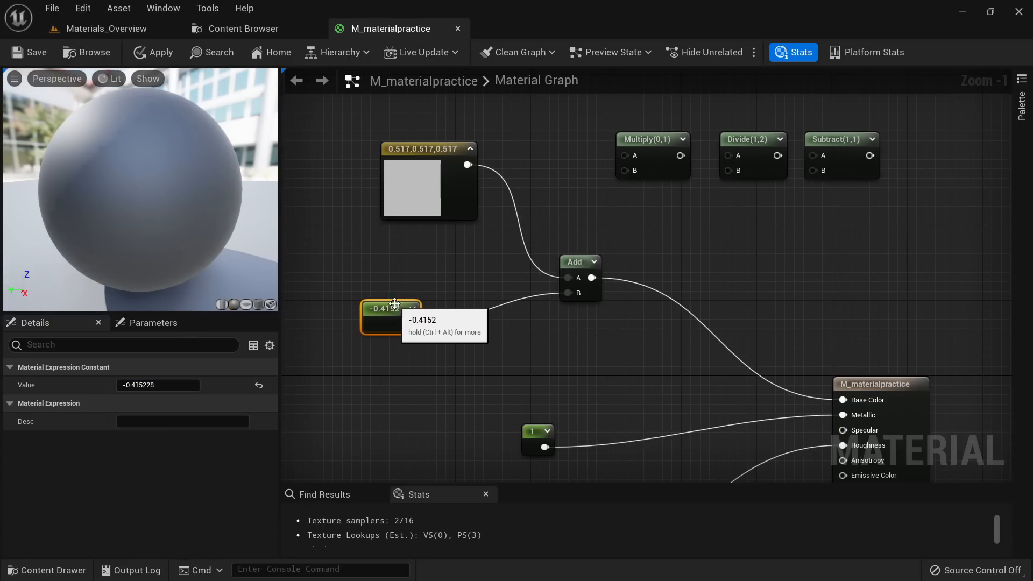
Step: Move the Subtract node below Add, wire the colour and constant into its A and B inputs, and connect its output to Base Color
left_click_drag(830, 152, 565, 329)
left_click_drag(376, 347, 352, 178)
left_click(493, 292)
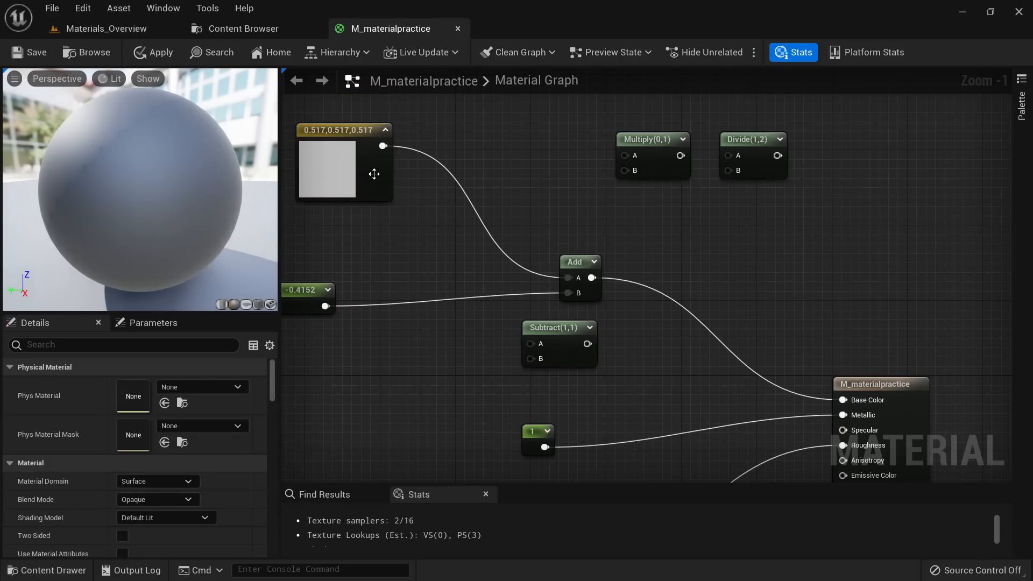
left_click_drag(382, 146, 326, 306)
left_click_drag(542, 334, 843, 400)
left_click_drag(309, 300, 330, 334)
left_click(527, 319)
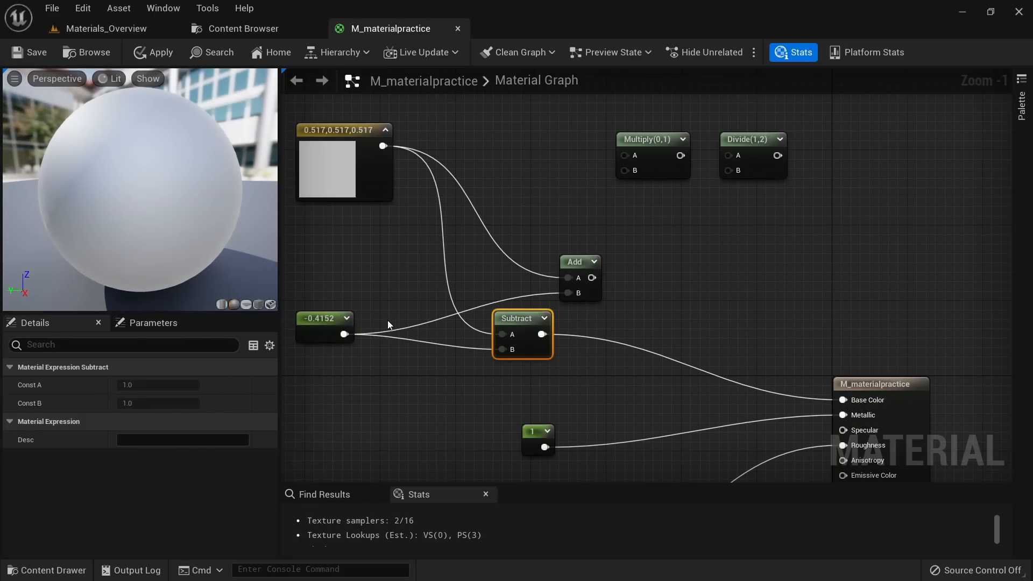
Step: Set the constant feeding the Subtract node's B input to 0, and then to 0.5
left_click(309, 326)
type("0")
key("Return")
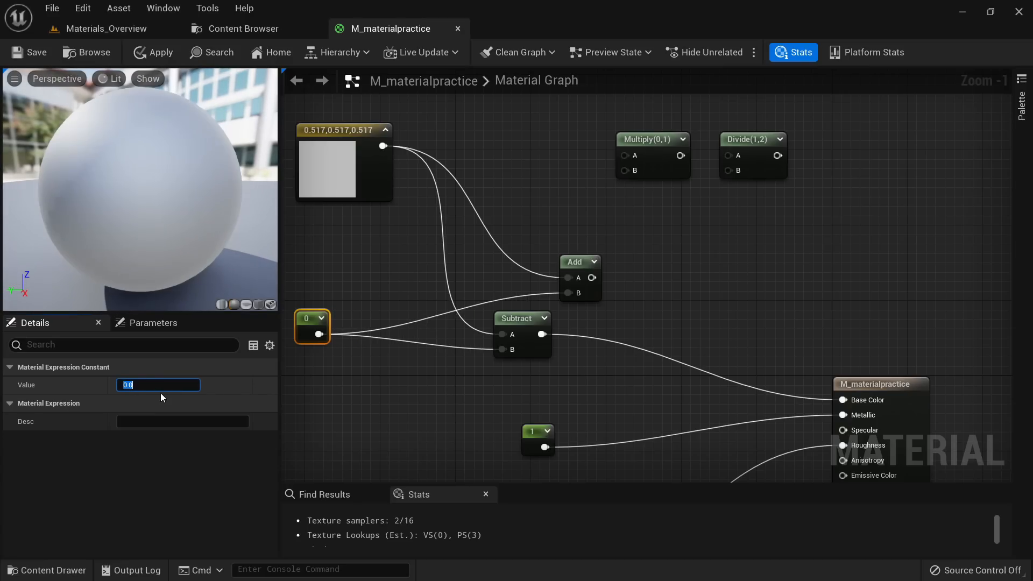
type("0.5")
key("Return")
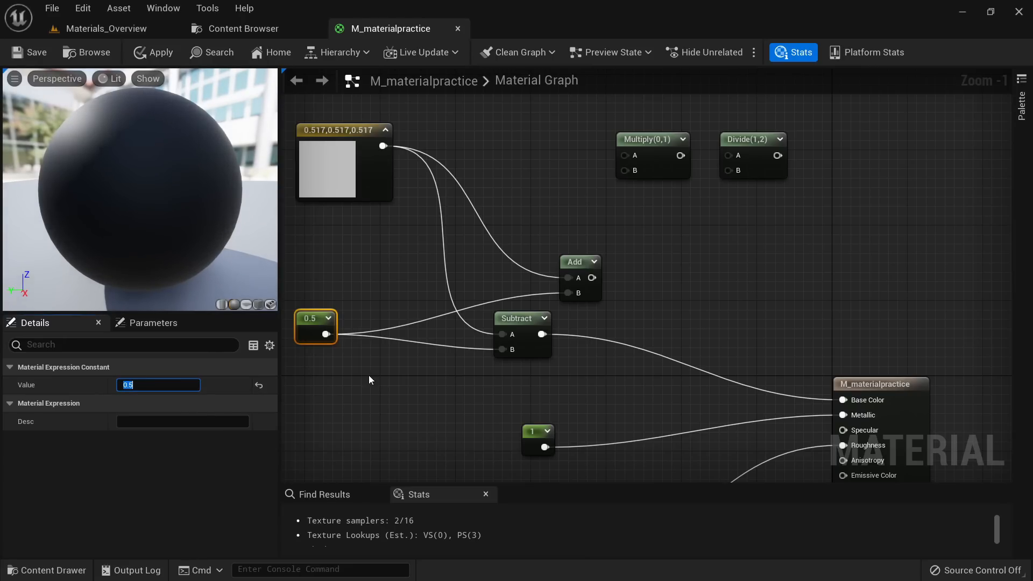
Step: Move the Add and Subtract nodes up so they are stacked beside the colour node
left_click_drag(582, 264, 523, 226)
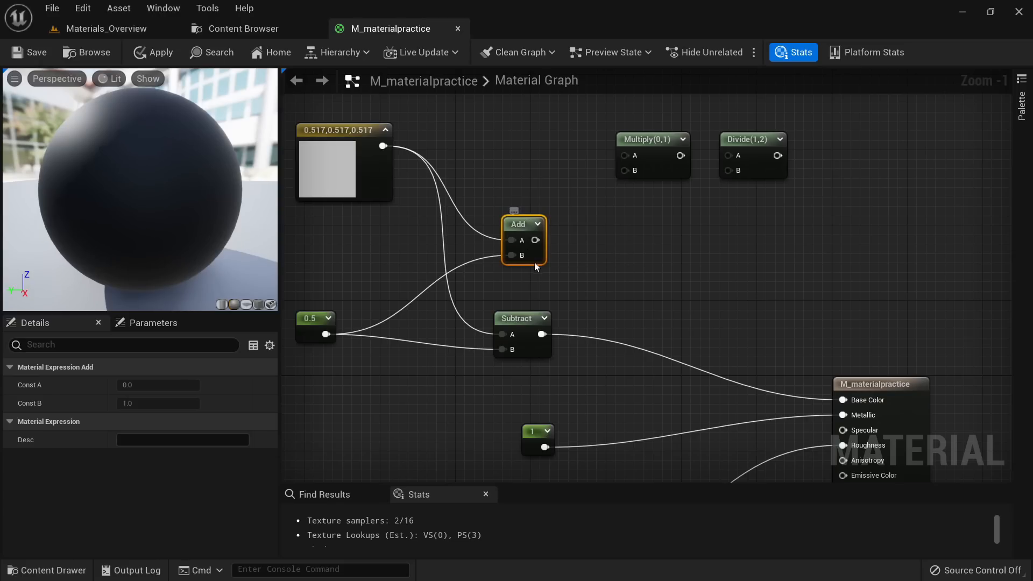
left_click(321, 329)
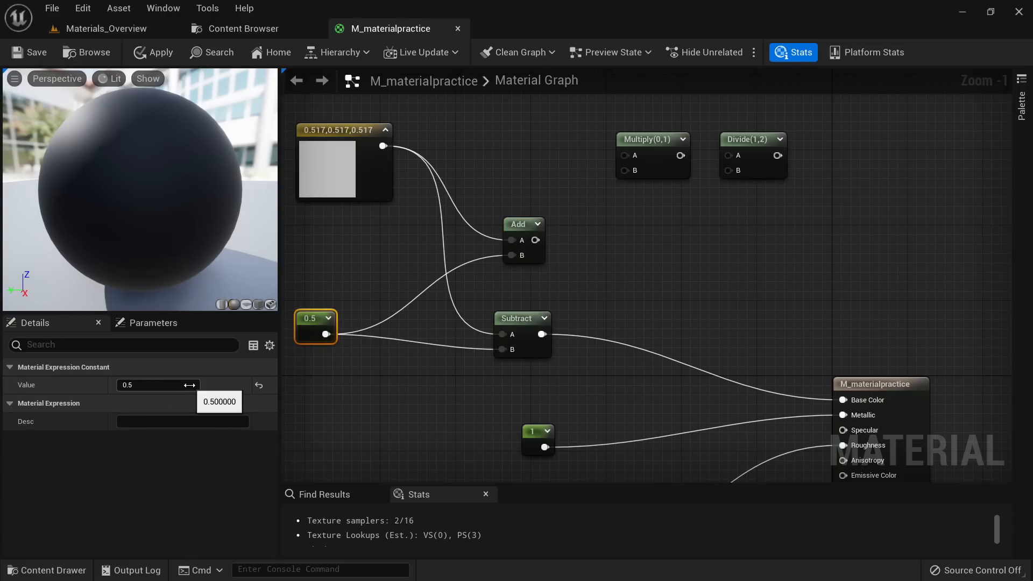
left_click_drag(534, 340, 533, 246)
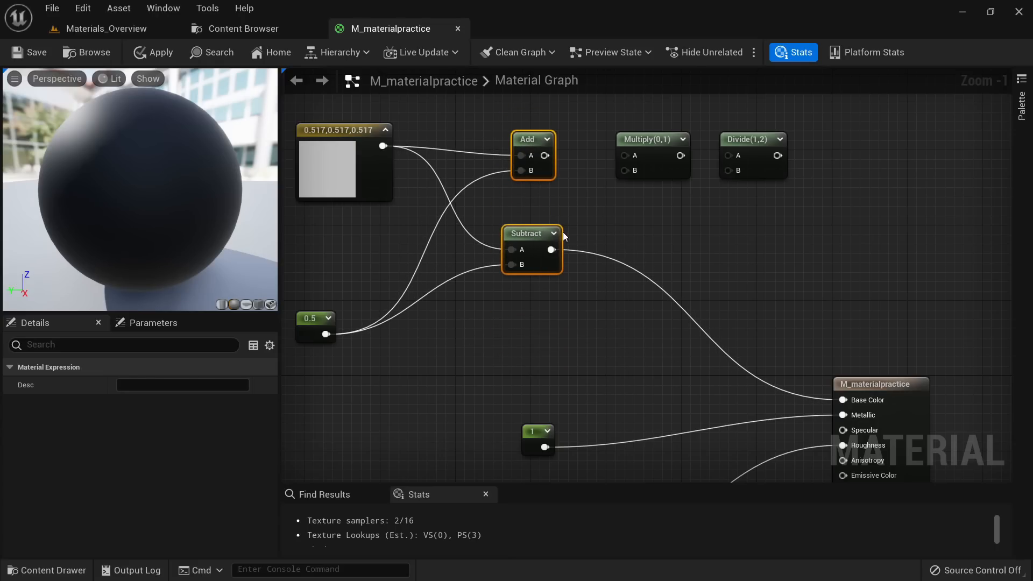
Step: Disconnect the A and B inputs of both the Subtract and Add nodes
left_click(510, 250, "alt")
left_click(511, 265, "alt")
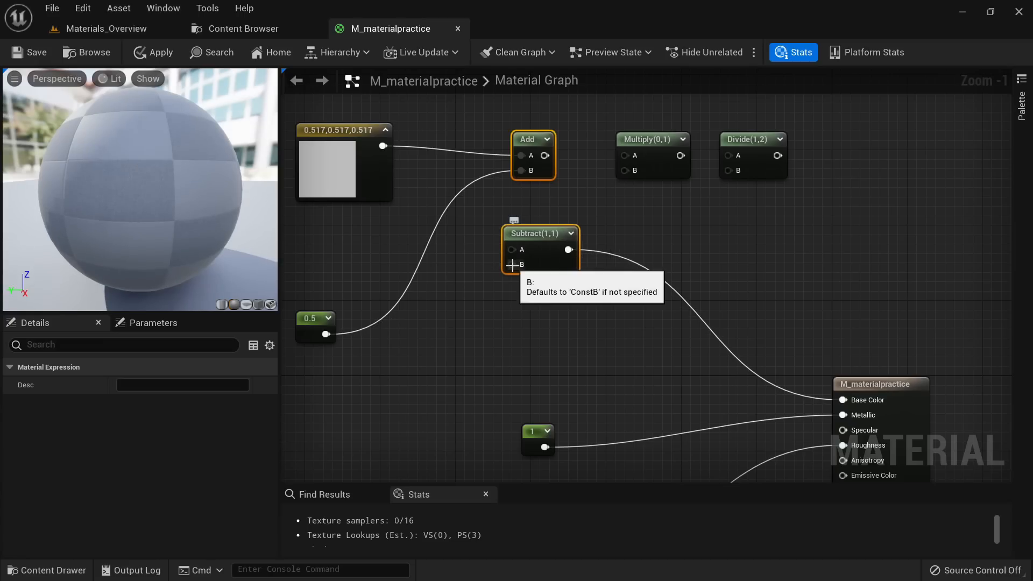
left_click(520, 171, "alt")
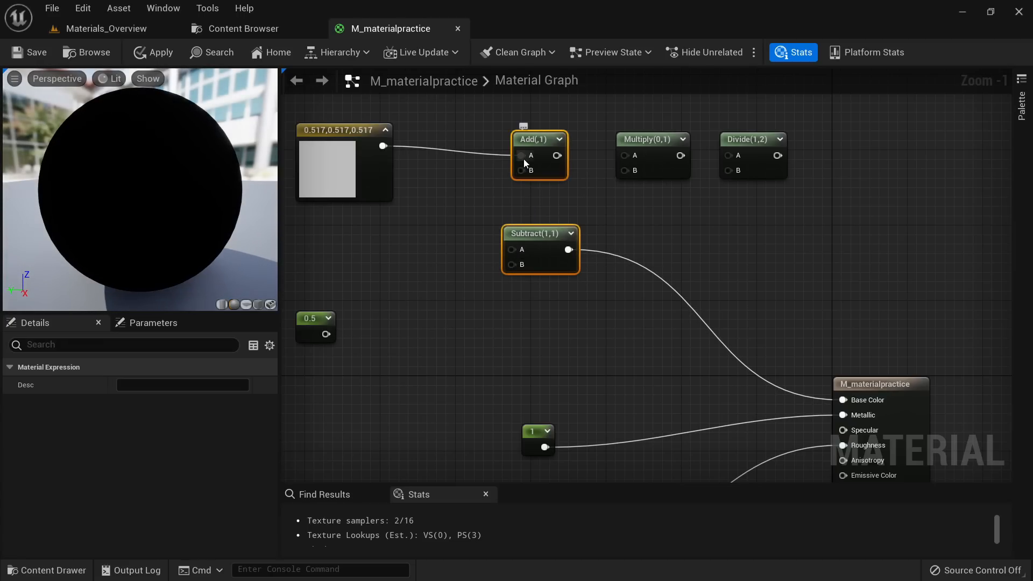
left_click(521, 156, "alt")
Step: Line up the Add and Subtract nodes in a row at the colour node's height and disconnect Subtract from Base Color
left_click_drag(537, 145, 510, 145)
left_click(513, 223)
left_click_drag(520, 233, 594, 141)
left_click(598, 230, "alt")
left_click(559, 185)
left_click_drag(559, 185, 479, 125)
Step: Place the Multiply node near the constants, wire the colour into A and the constant into B, and connect its output to Base Color
left_click_drag(647, 163, 515, 257)
left_click_drag(374, 146, 329, 335)
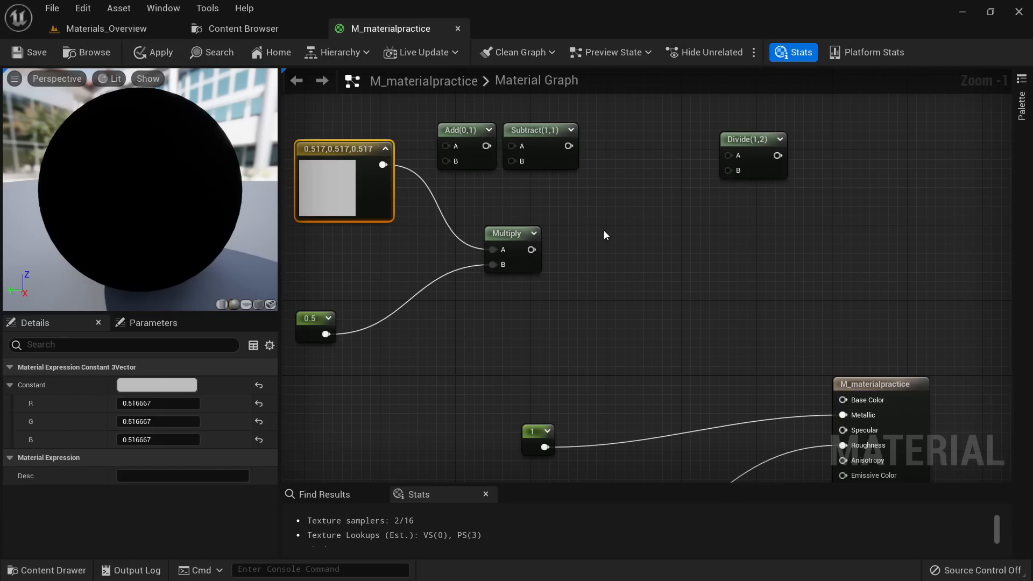
left_click_drag(531, 250, 843, 398)
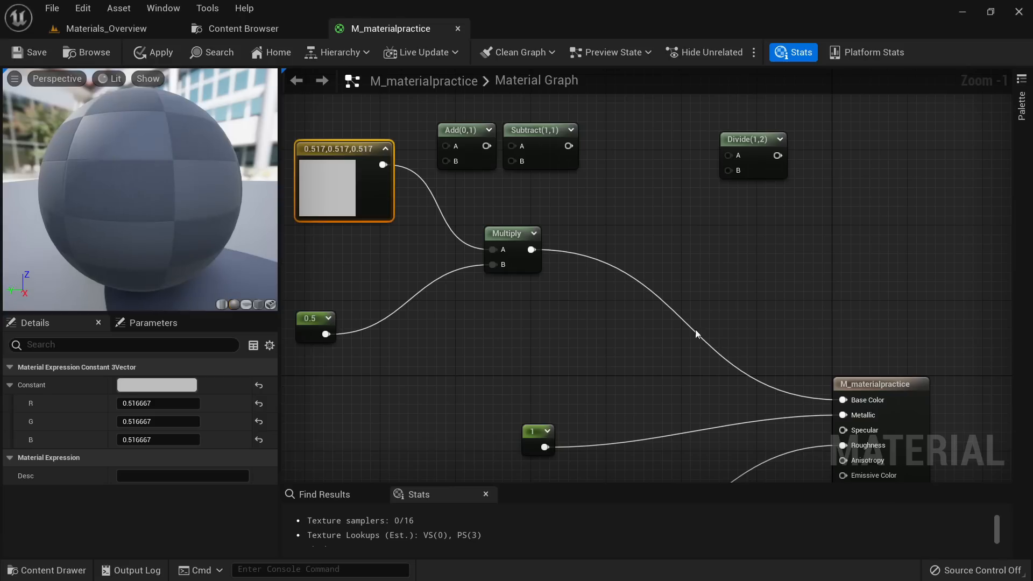
left_click_drag(510, 238, 489, 237)
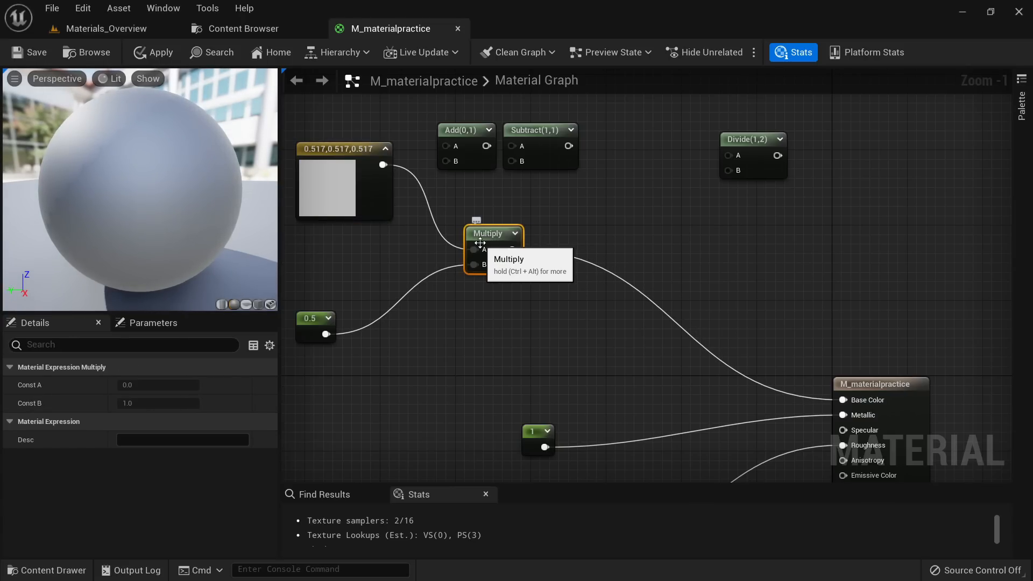
left_click_drag(312, 322, 321, 312)
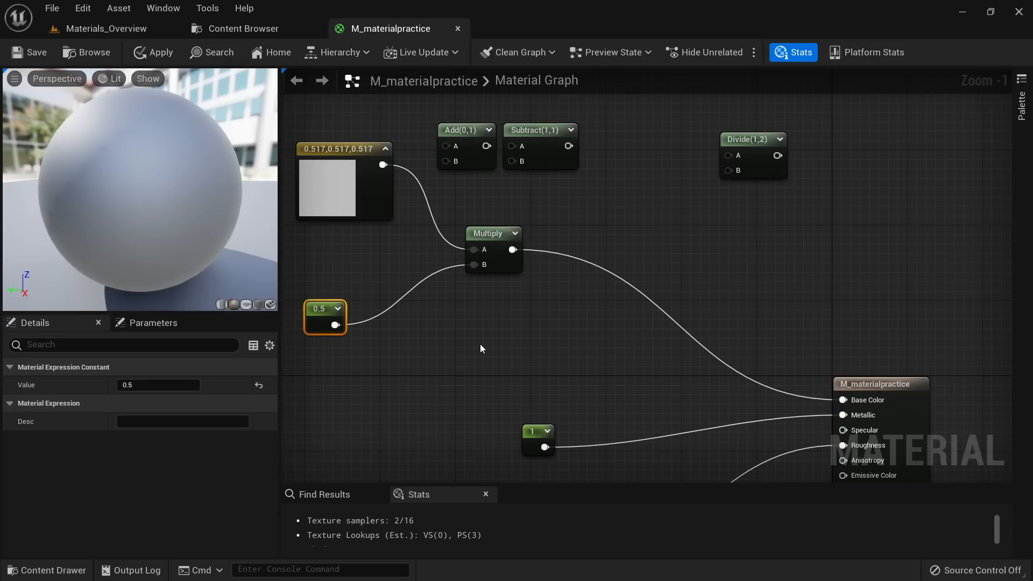
Step: Move the Divide node closer to Subtract and set the constant feeding the Multiply node's B input to 1
left_click_drag(748, 139, 681, 140)
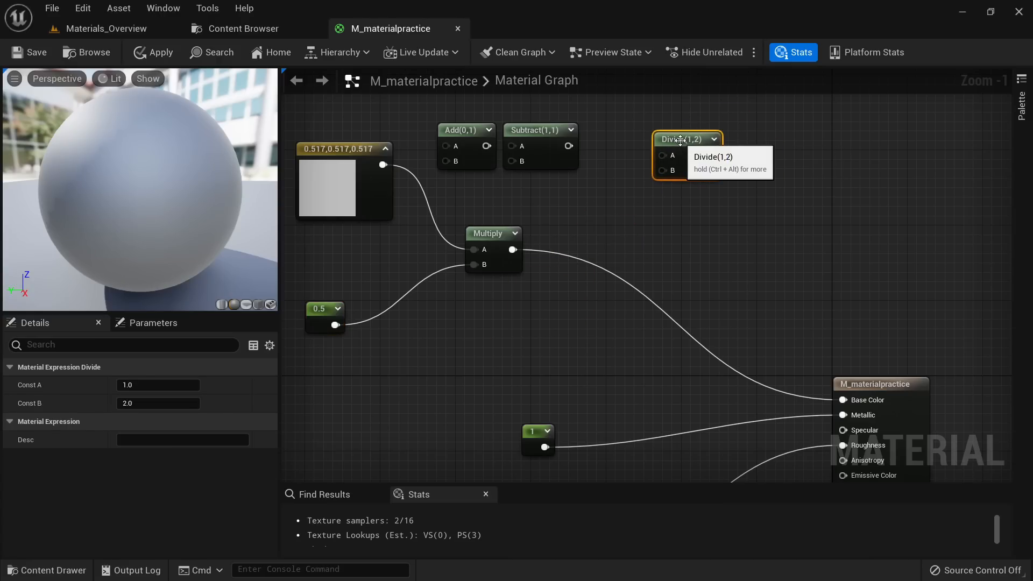
left_click(321, 319)
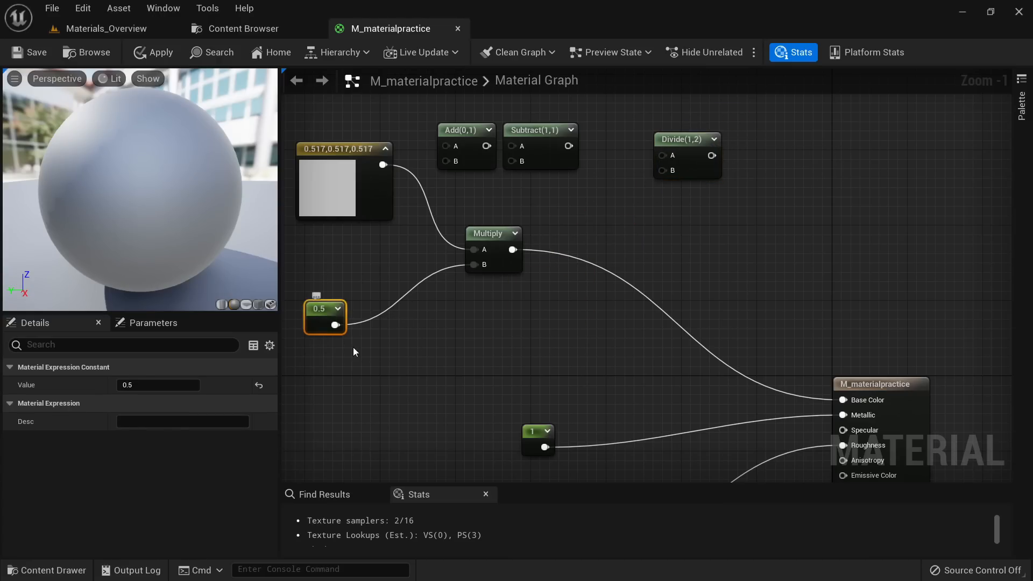
left_click(143, 380)
type("1")
key("Return")
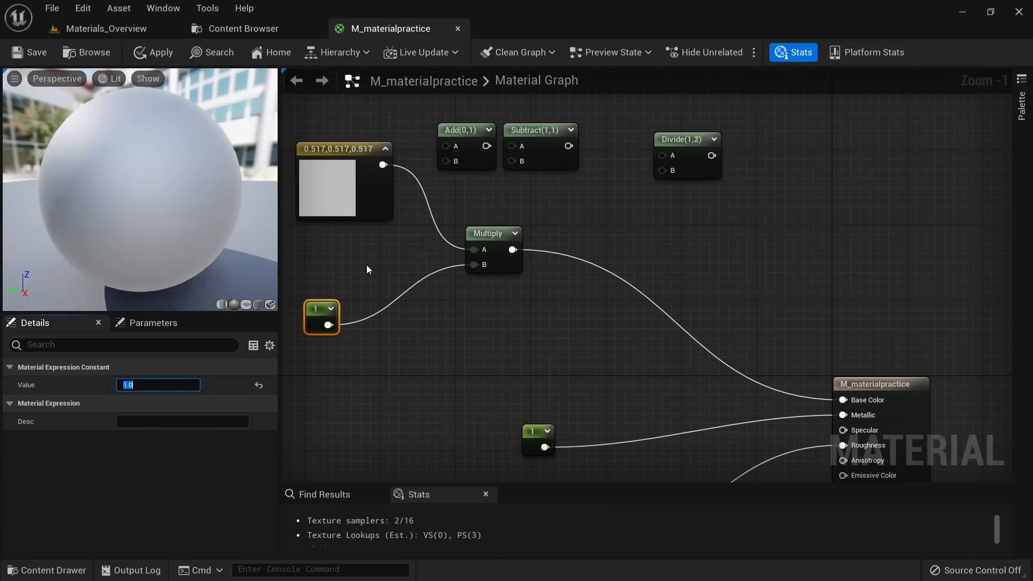
Step: Move the colour node away from the Multiply node and set the constant feeding Multiply's B input to 2
right_click_drag(366, 265, 436, 291)
left_click_drag(405, 234, 350, 250)
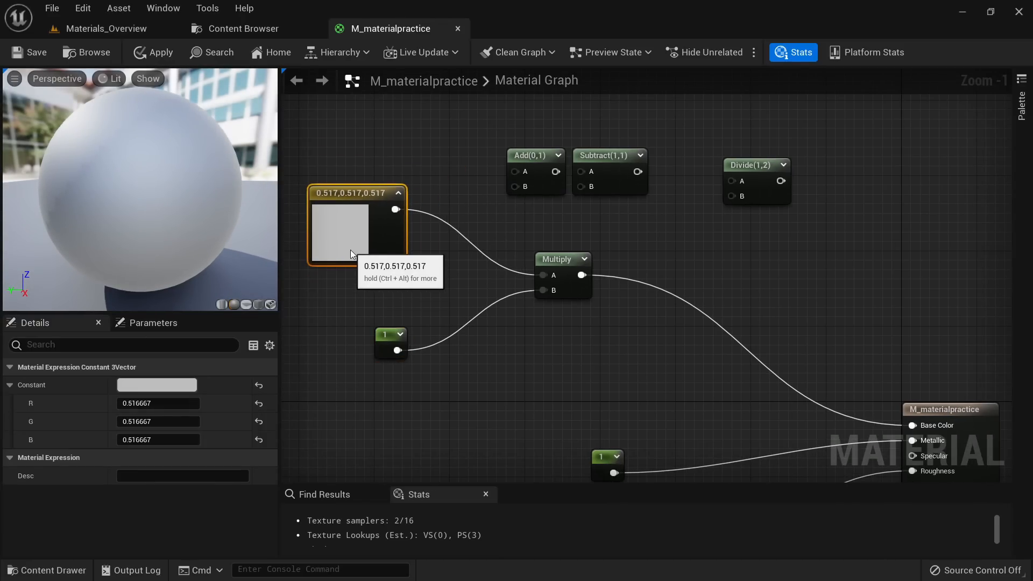
left_click(560, 258)
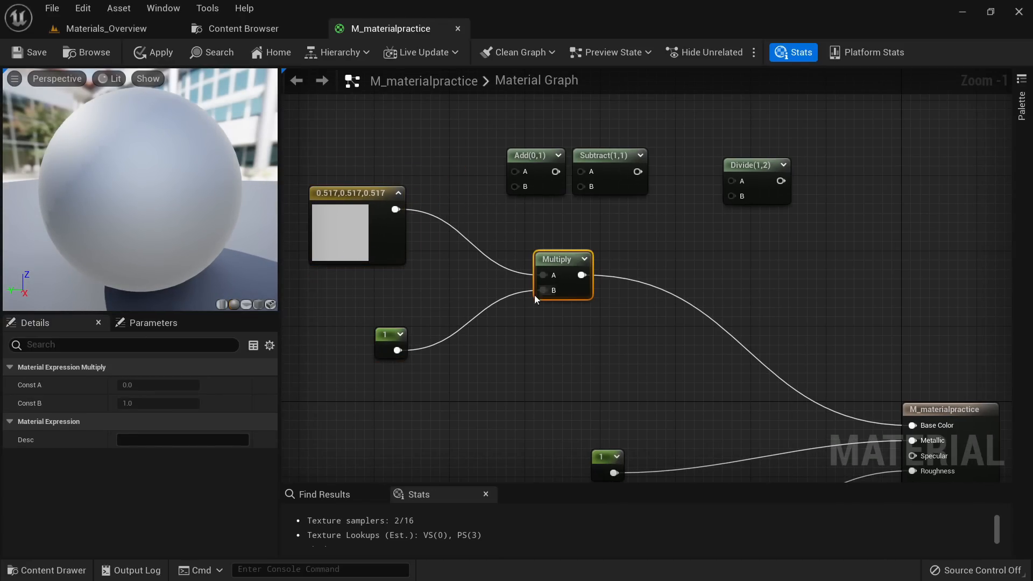
left_click(386, 338)
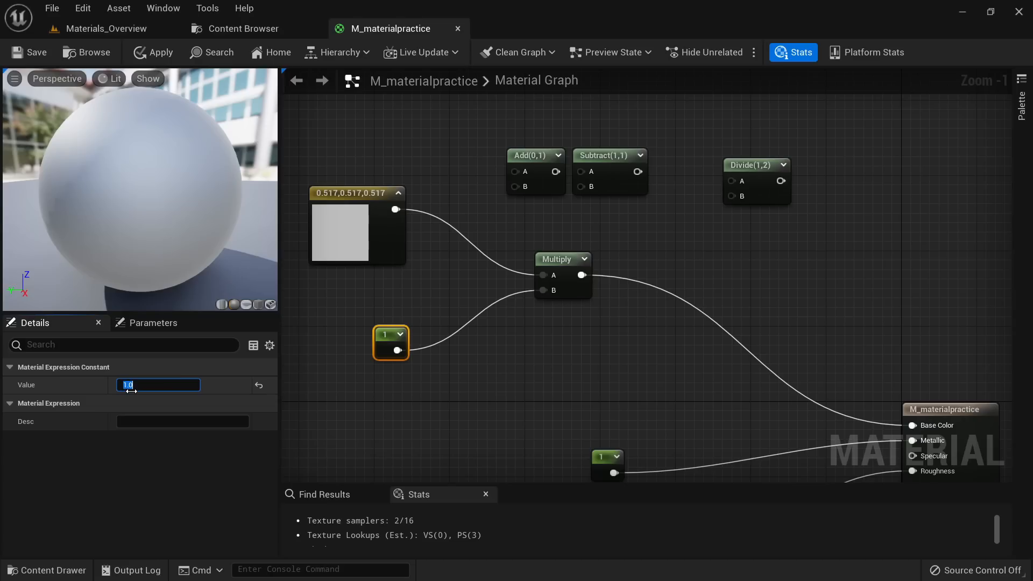
type("2")
key("Return")
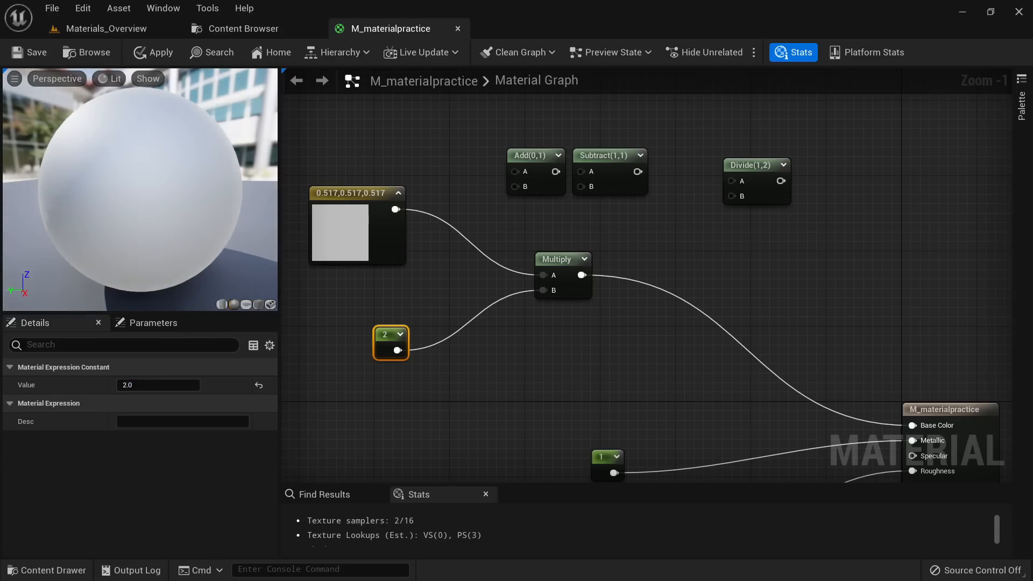
Step: Change the constant feeding the Multiply node's B input to 5, and then to 0.2
left_click(148, 385)
type("5")
key("Return")
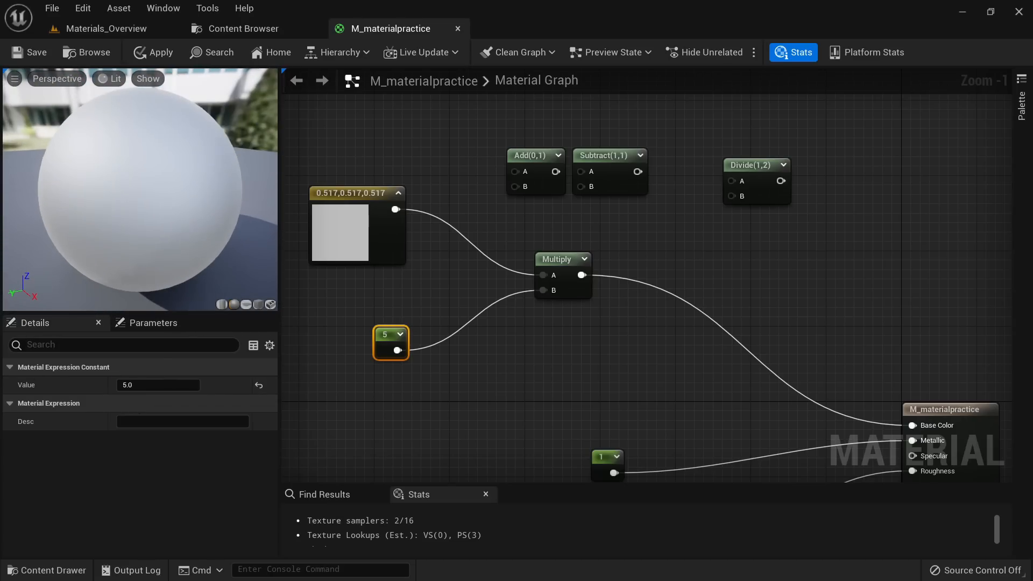
left_click(129, 385)
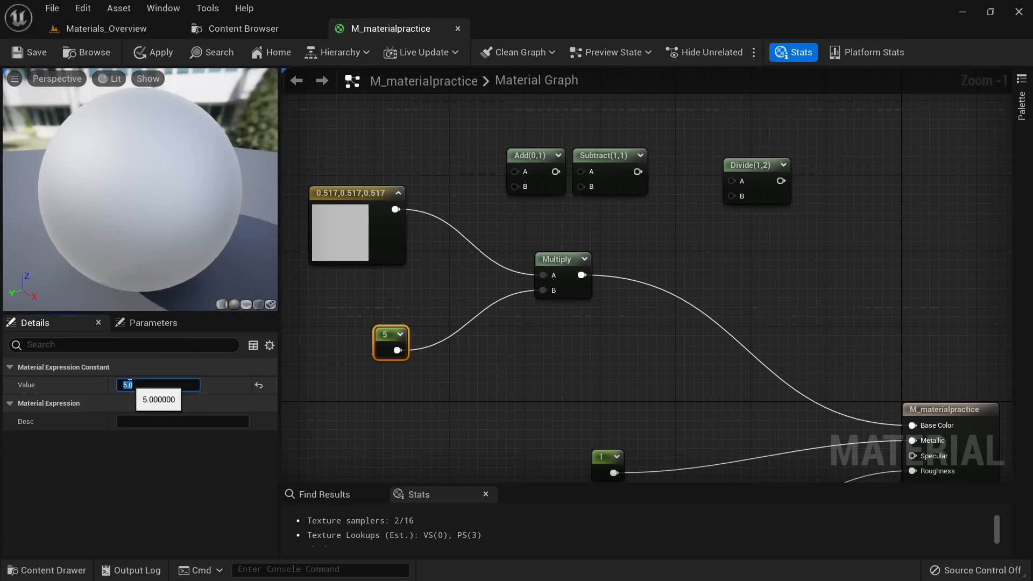
type("0.2")
key("Return")
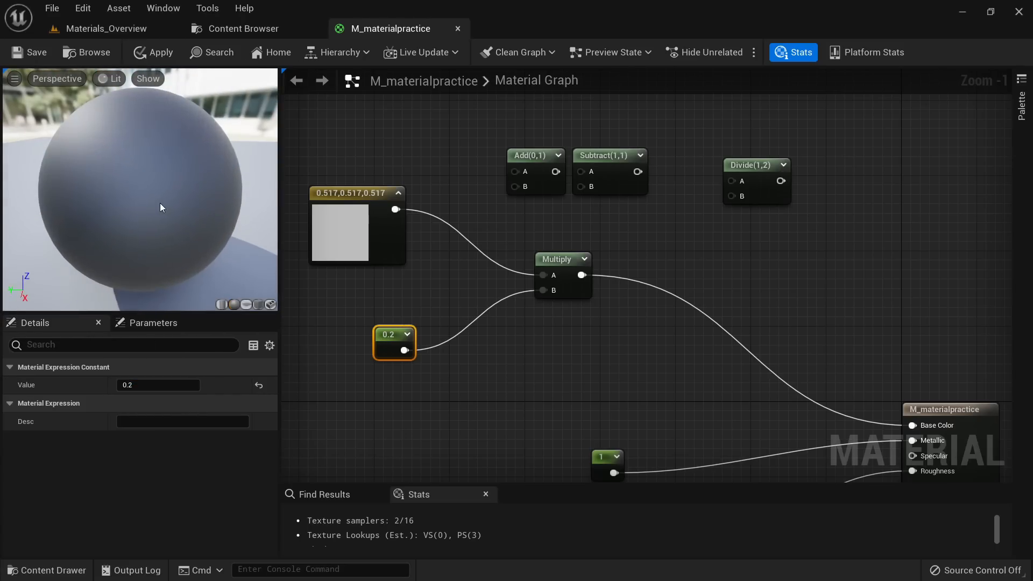
Step: Move the Divide node below Multiply, wire the colour into A and the constant into B, and connect its output to Base Color
left_click_drag(602, 384, 411, 229)
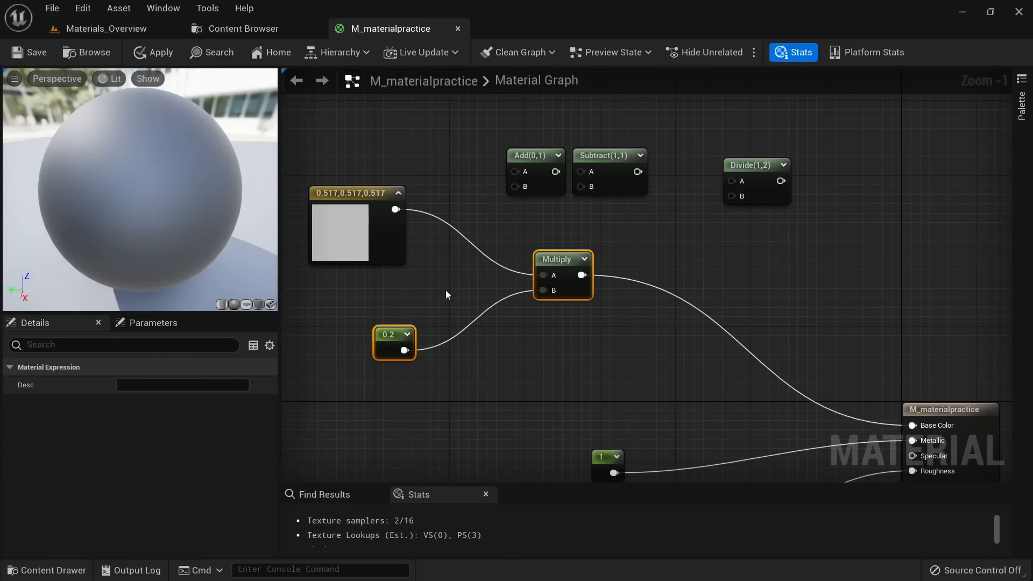
left_click_drag(761, 164, 572, 323)
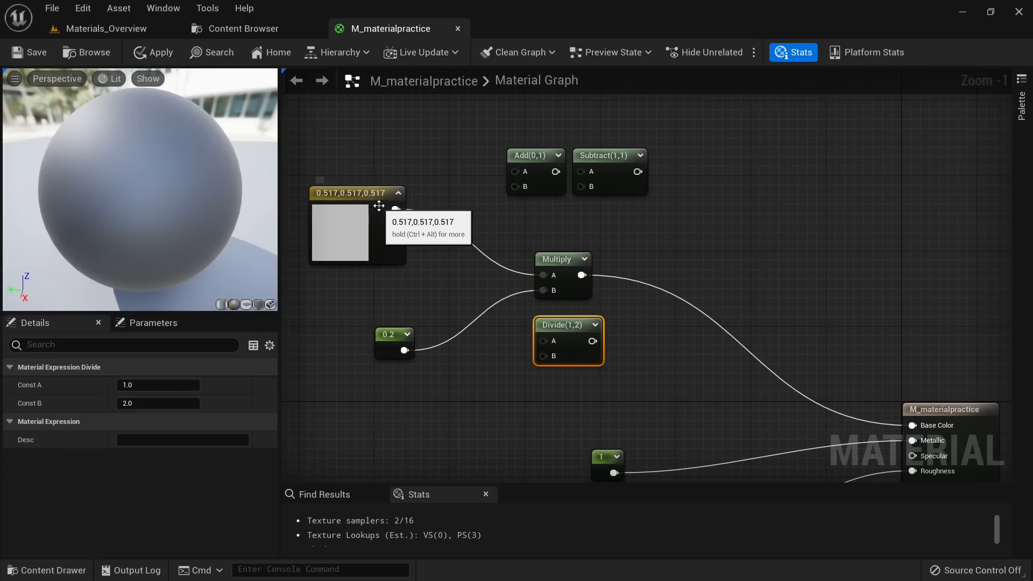
left_click_drag(394, 209, 404, 350)
left_click_drag(394, 209, 912, 424)
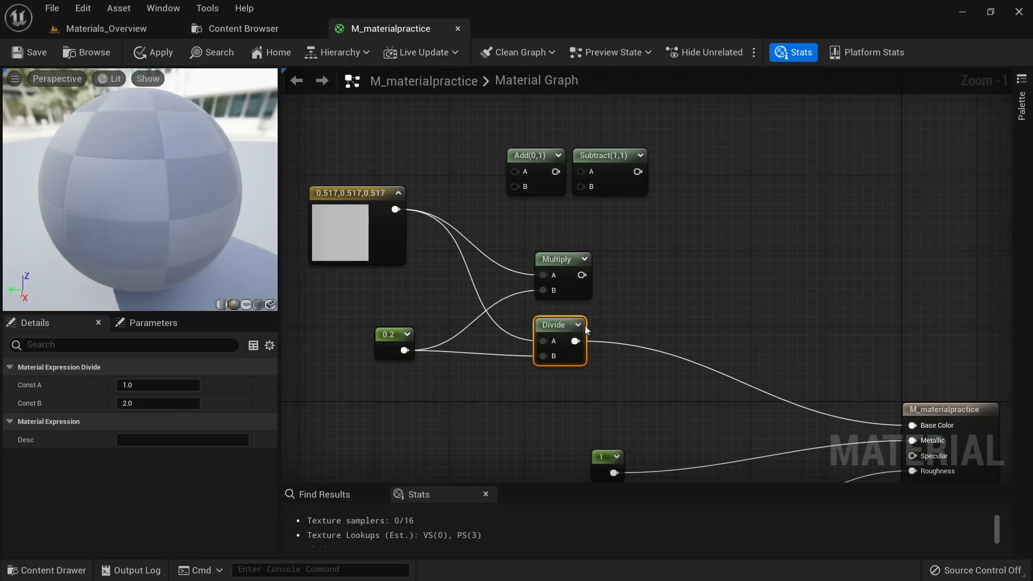
Step: Set the constant feeding the Divide node's B input to 1 and move its node slightly down
left_click(382, 335)
left_click(157, 384)
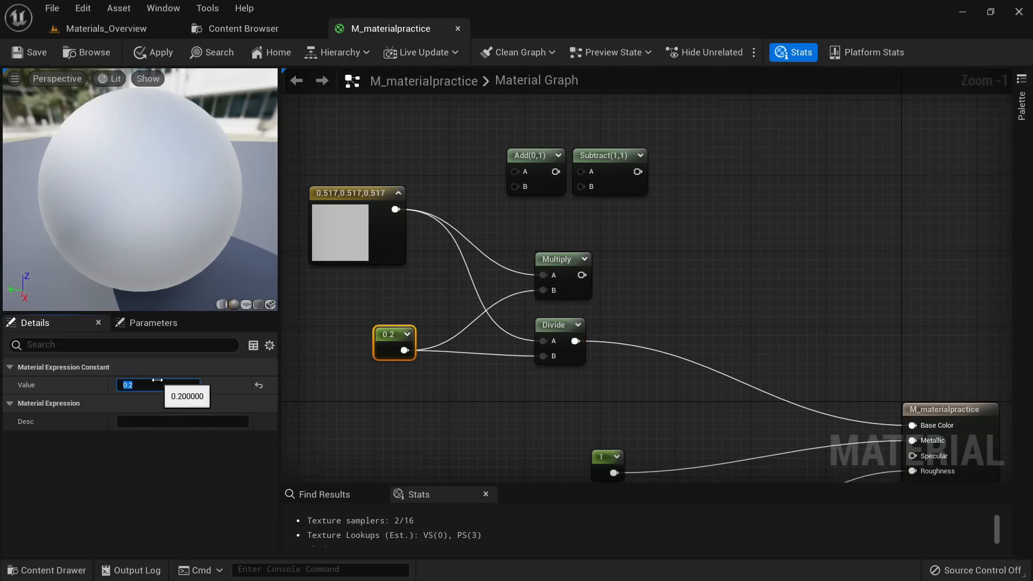
type("1")
key("Return")
left_click_drag(386, 334, 387, 354)
Step: Try 1.5, 2, 3, 5 and 10 as the constant feeding the Divide node's B input
left_click(149, 384)
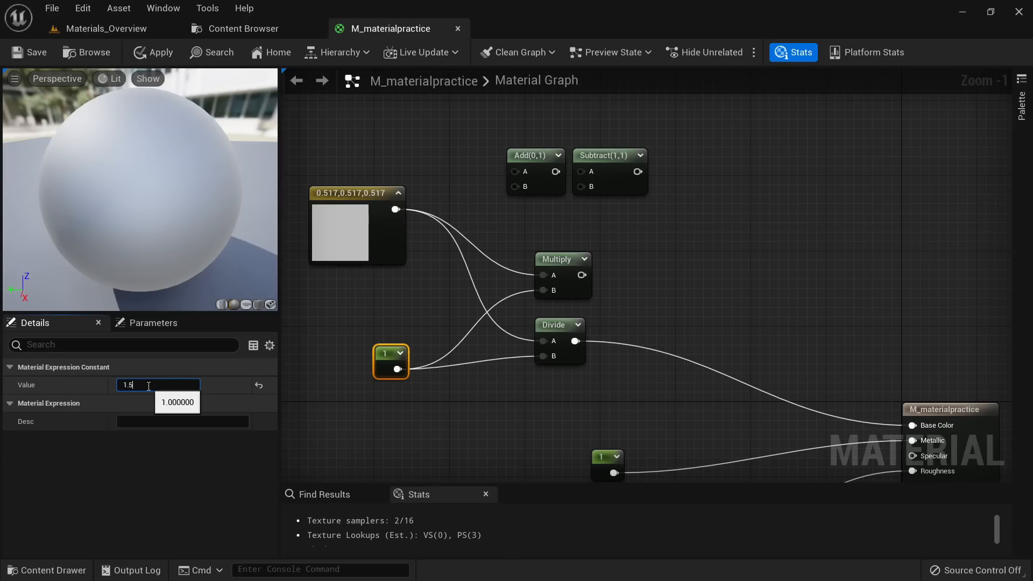
type("1.5")
key("Return")
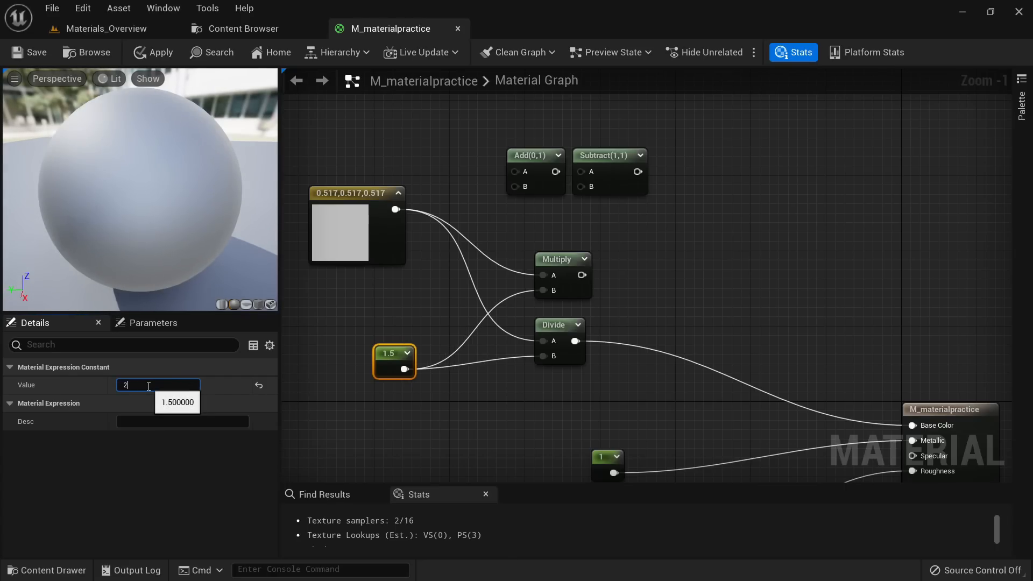
type("2")
key("Return")
left_click(123, 383)
type("3")
key("Return")
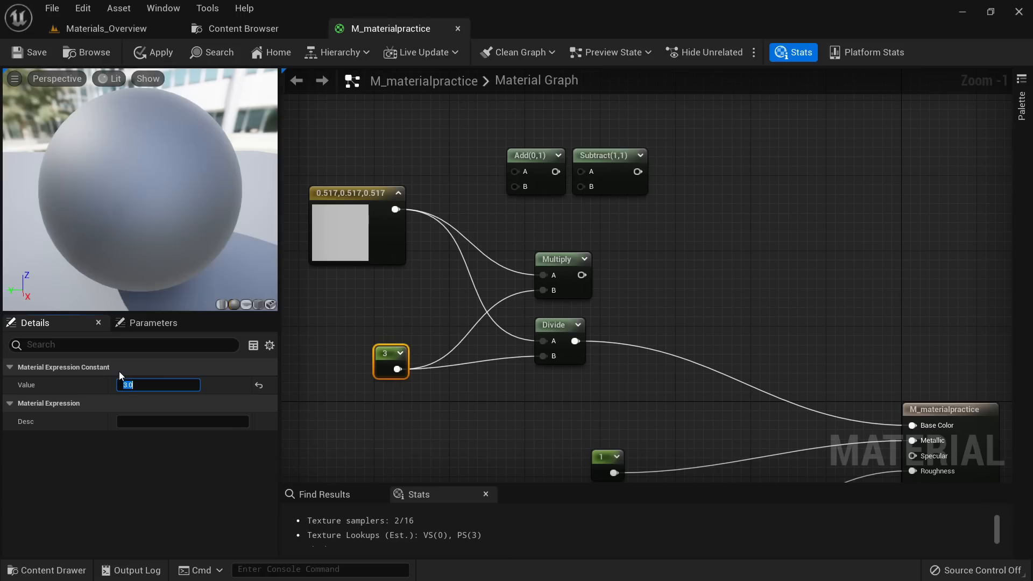
type("5")
key("Return")
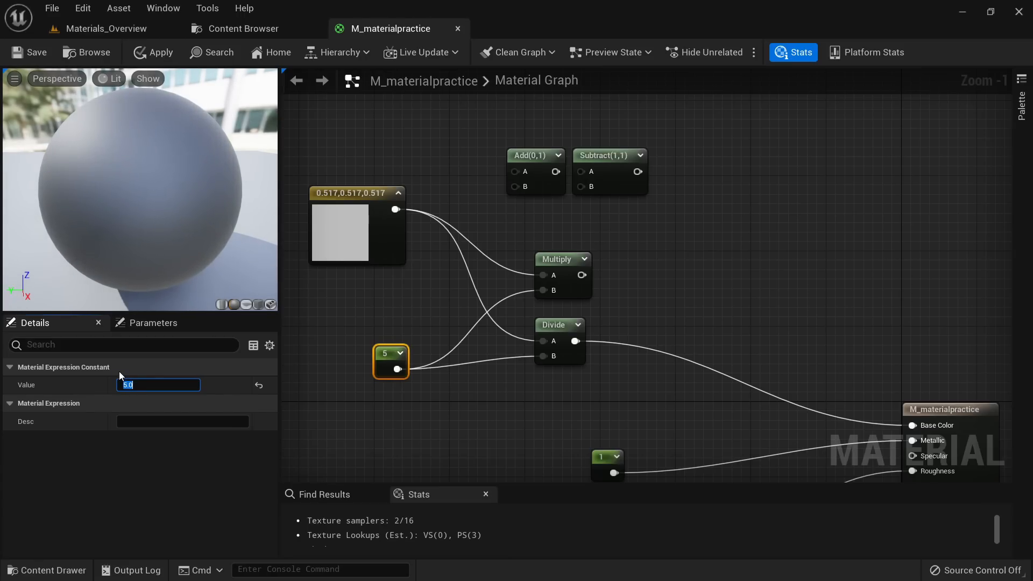
type("10")
key("Return")
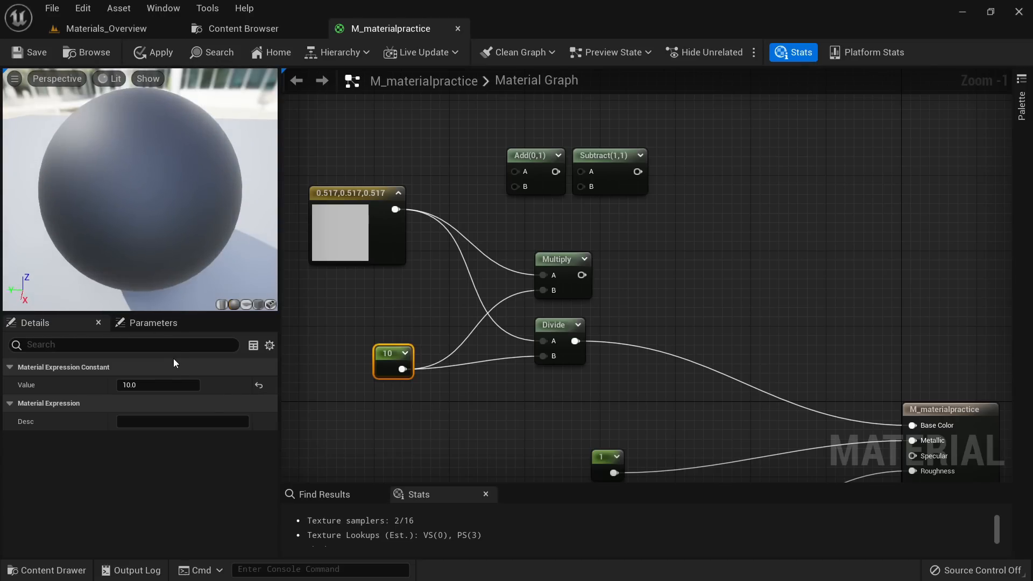
Step: Set the constant feeding the Divide node's B input to 0.1
left_click(169, 383)
type("0.1")
key("Return")
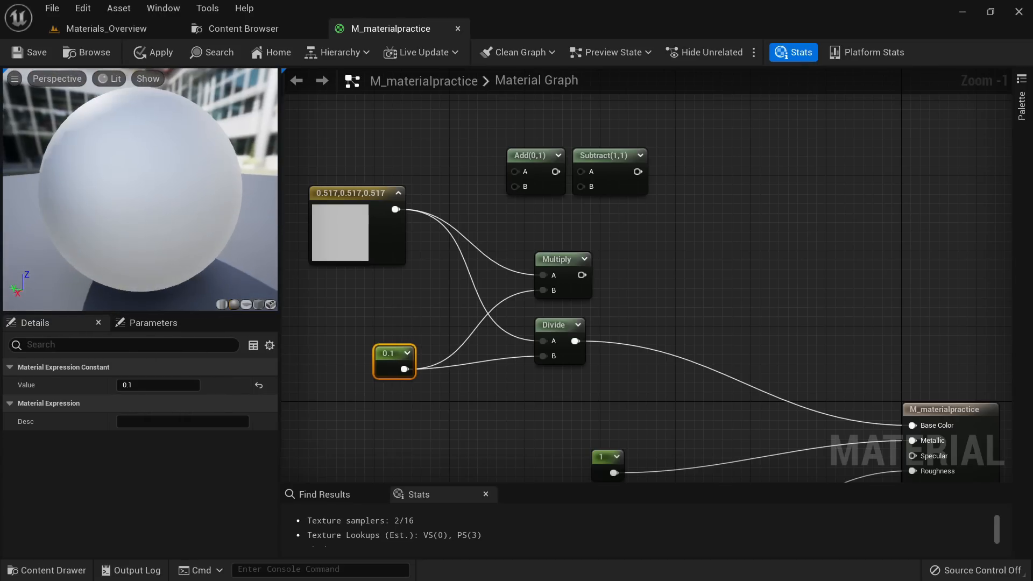
Step: Disconnect all inputs of the Multiply and Divide nodes and move both nodes up beside Subtract
left_click(544, 275, "alt")
left_click(543, 291, "alt")
left_click(543, 341, "alt")
left_click(543, 355, "alt")
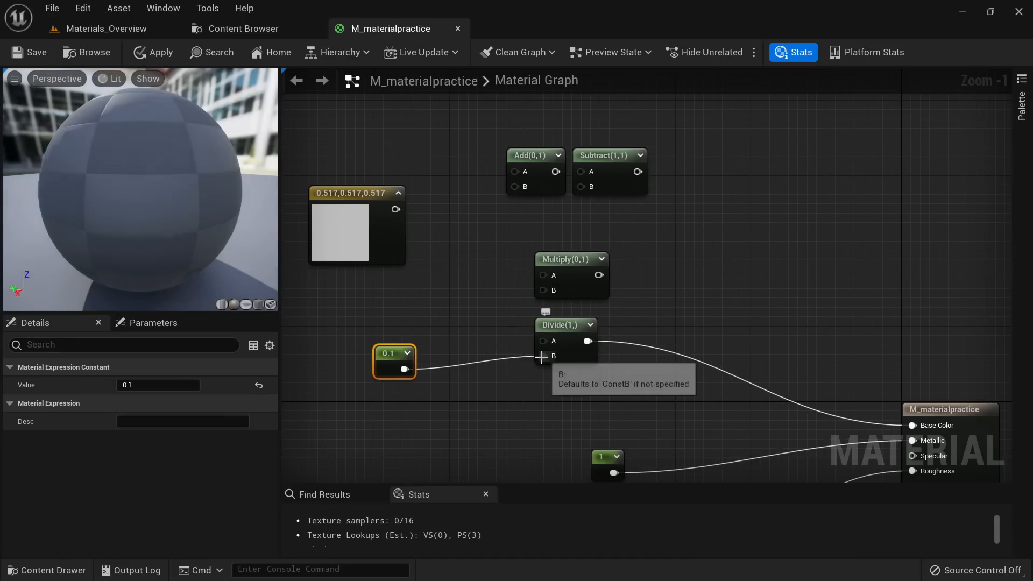
left_click_drag(579, 261, 704, 166)
left_click_drag(557, 344, 706, 171)
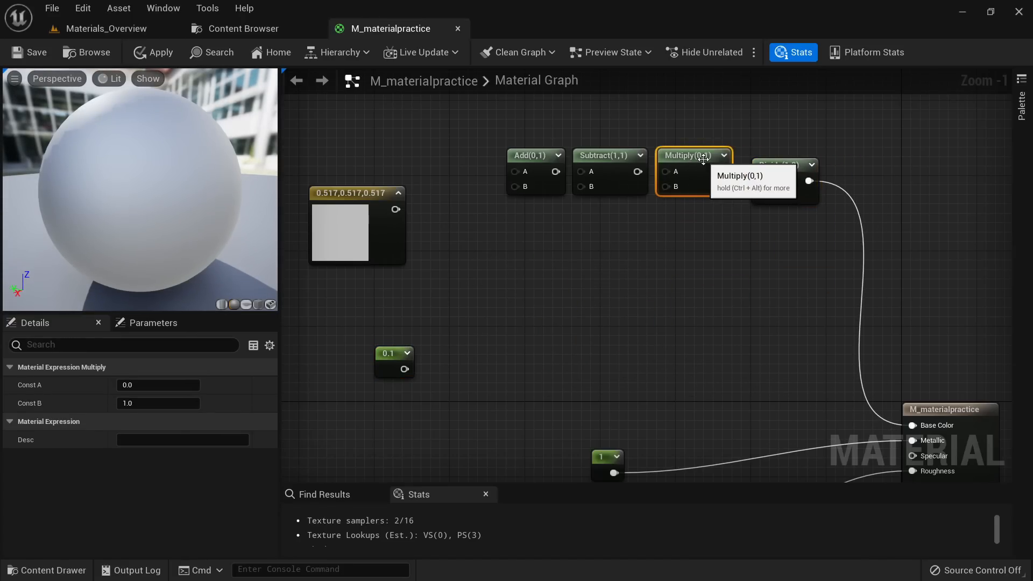
Step: Line the Divide node up beside Multiply, and feed the color constant and the 0.1 constant into the Add node's A and B inputs
left_click_drag(775, 159, 765, 149)
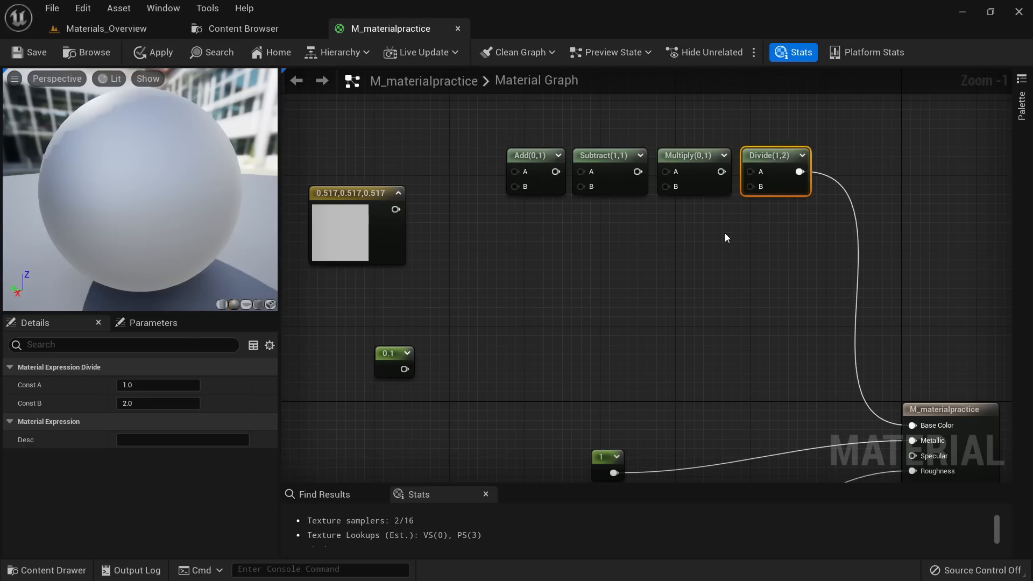
left_click(662, 247)
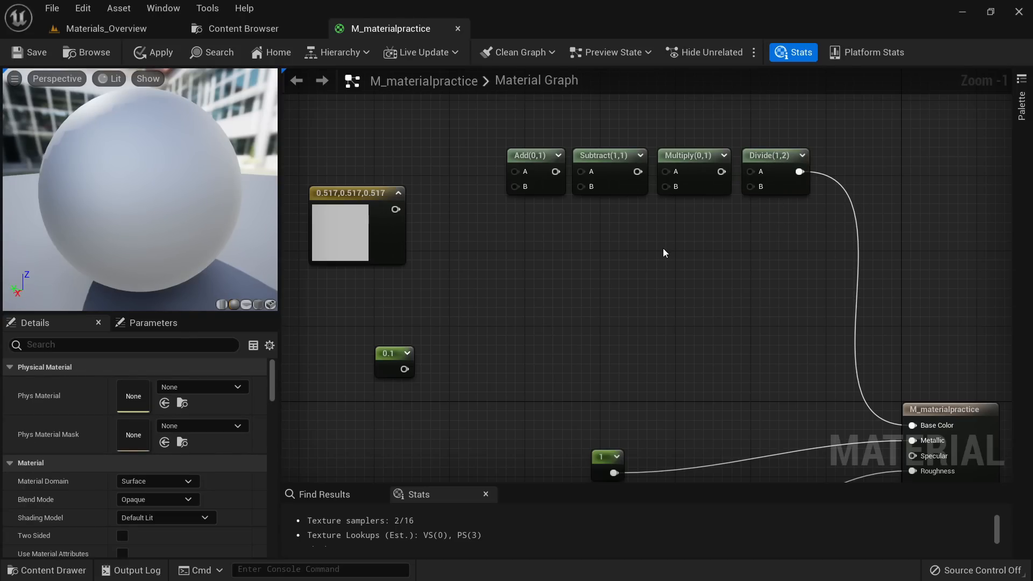
left_click_drag(526, 156, 620, 259)
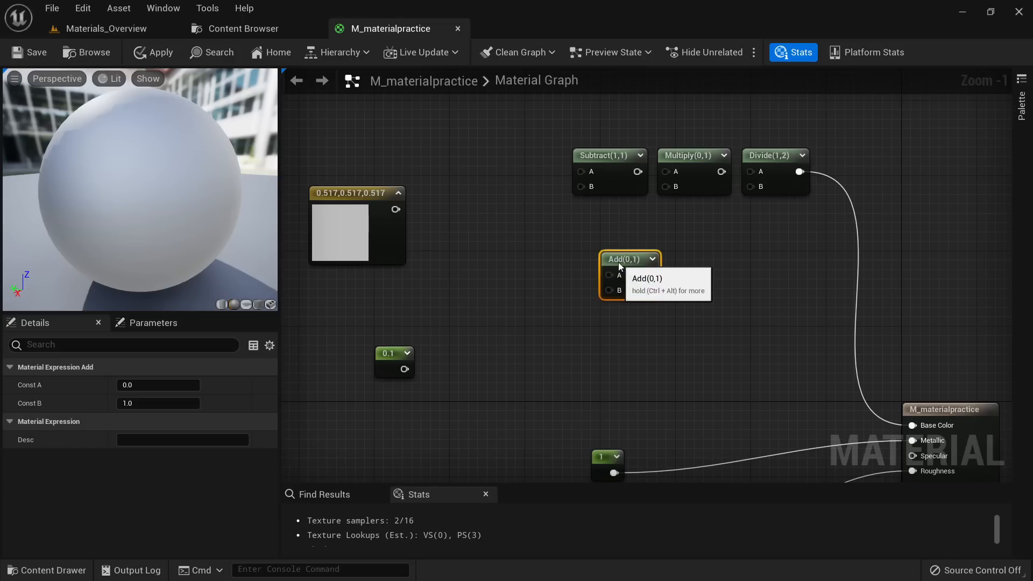
left_click_drag(395, 209, 404, 369)
left_click_drag(618, 260, 505, 269)
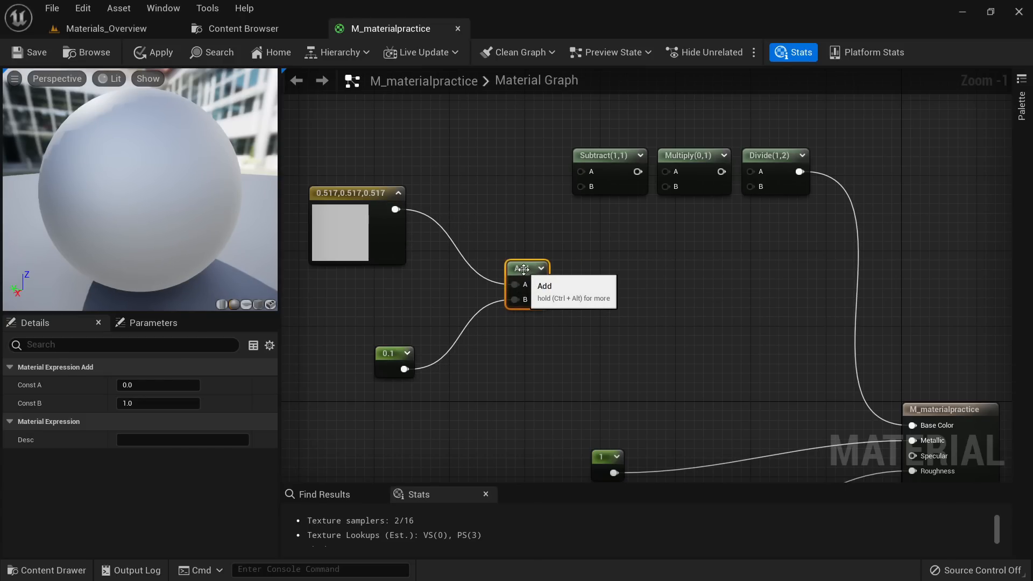
Step: Feed the Add result into Multiply's A input and a new constant into B, and connect Multiply to Base Color
left_click_drag(669, 194, 669, 316)
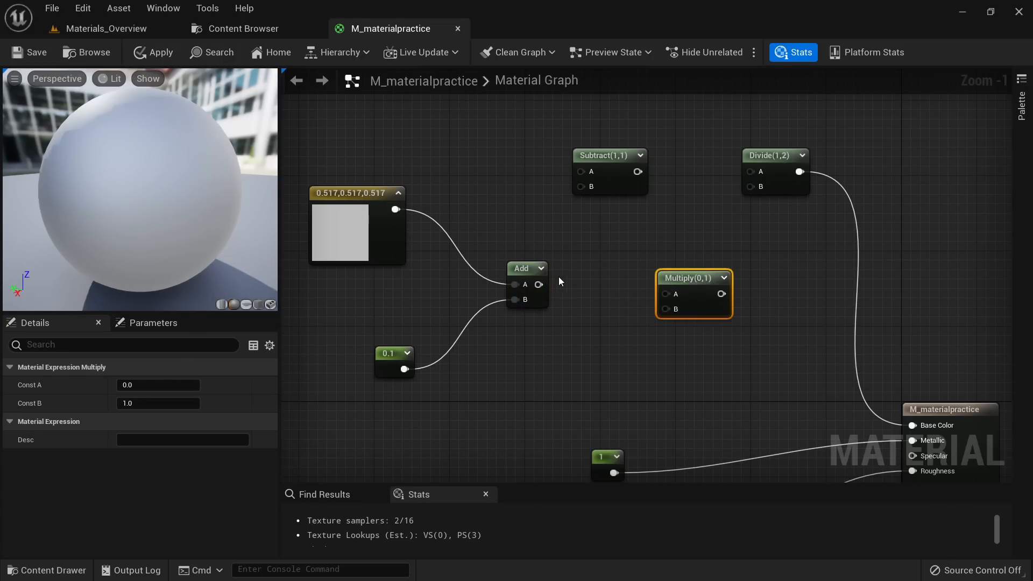
left_click_drag(539, 284, 665, 294)
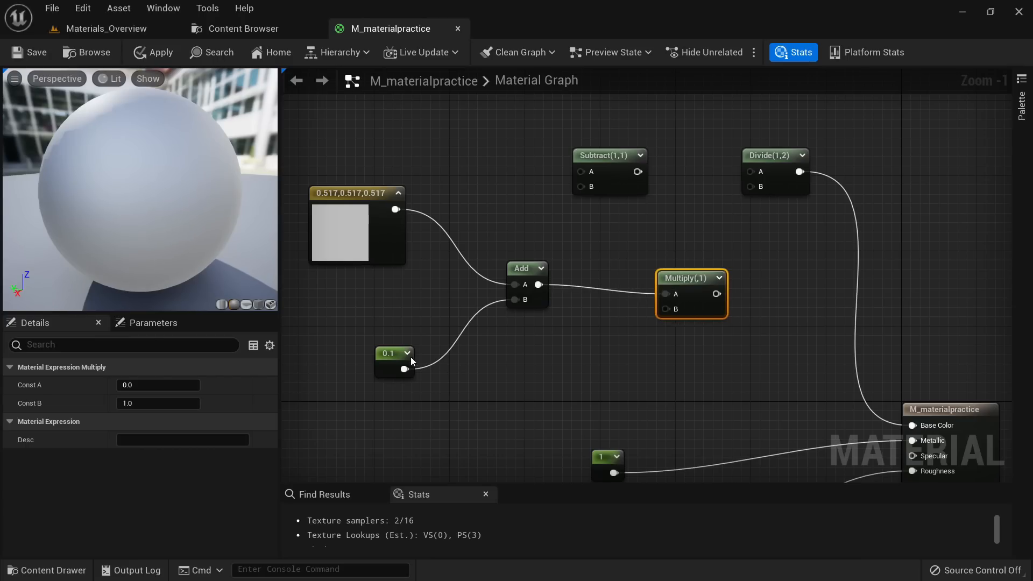
left_click(564, 369)
left_click(561, 359)
left_click_drag(579, 384, 667, 309)
right_click_drag(667, 309, 613, 233)
left_click_drag(651, 218, 844, 351)
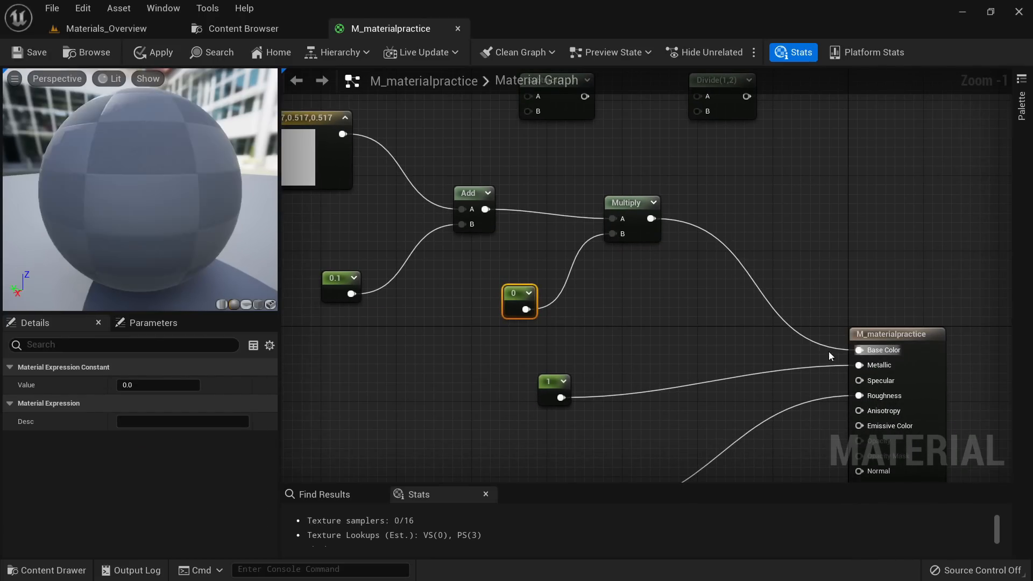
Step: Set the constant feeding the Add node's B input to 0.2
right_click_drag(398, 315, 501, 366)
left_click(444, 329)
left_click(122, 383)
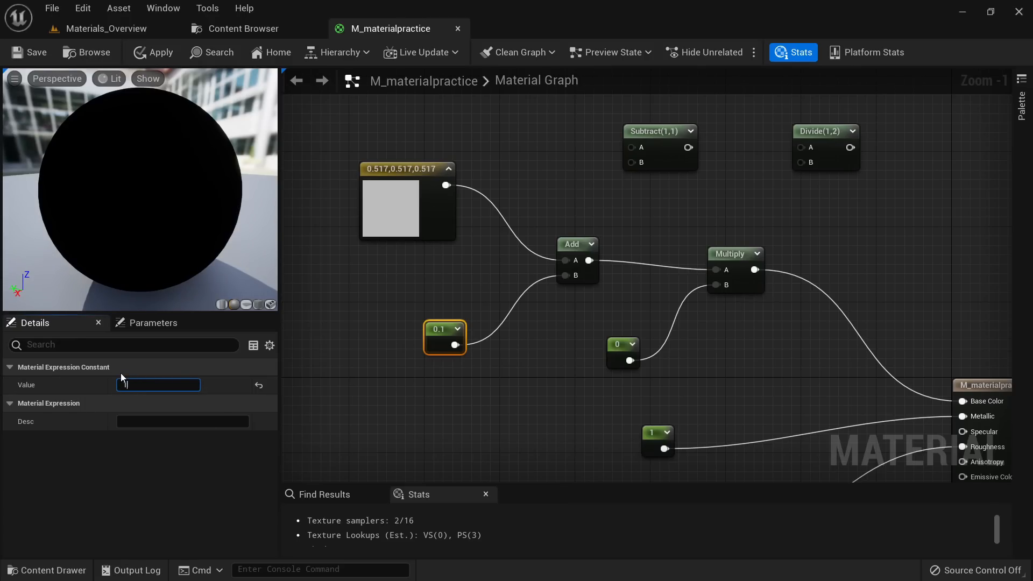
type("0.2")
key("Return")
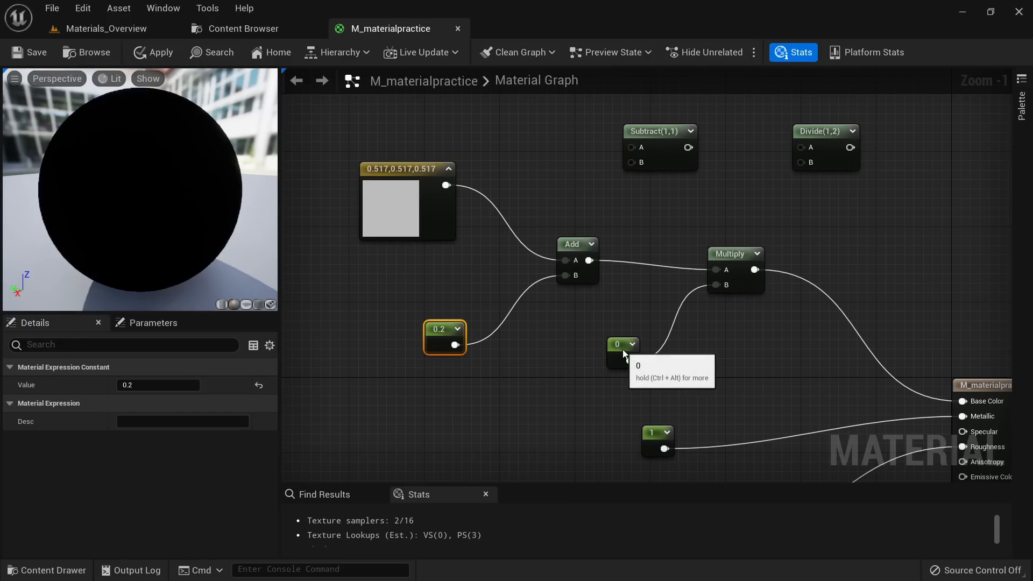
Step: Try 1 and 0.4 as the constant feeding the Multiply node's B input, and settle on 0.1
left_click(617, 349)
left_click(131, 385)
type("1")
key("Return")
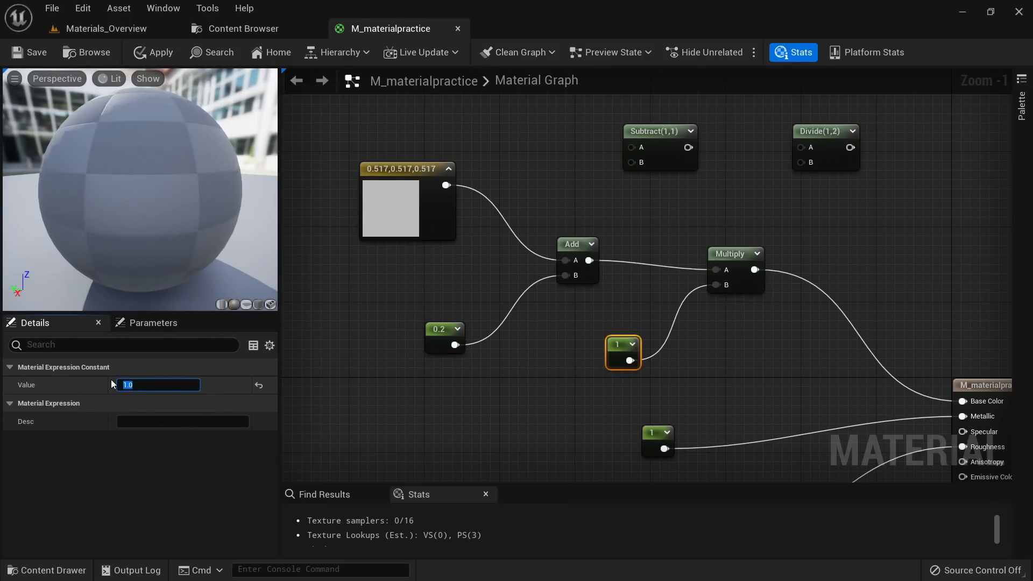
type("0.4")
key("Return")
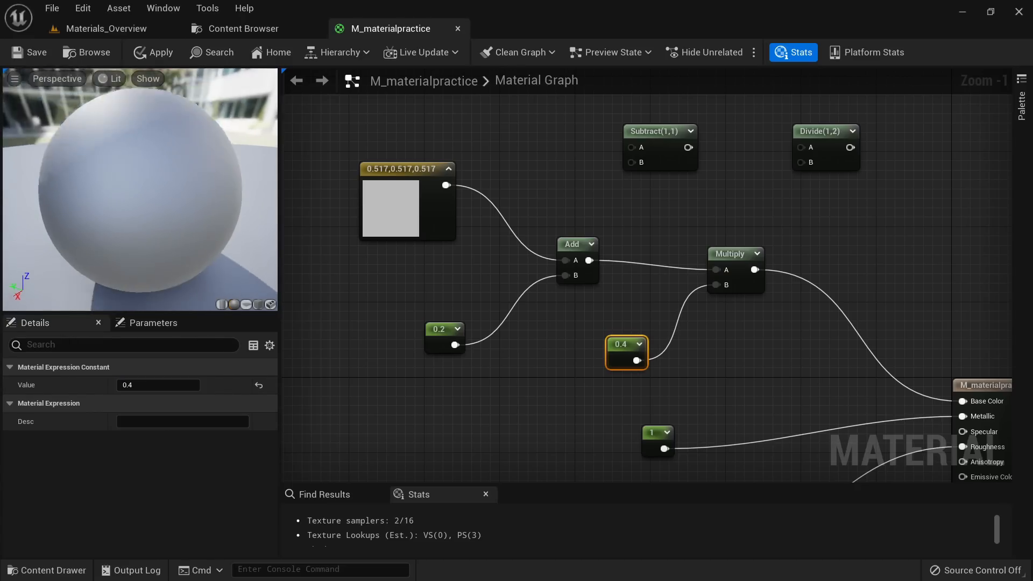
type("0.1")
key("Return")
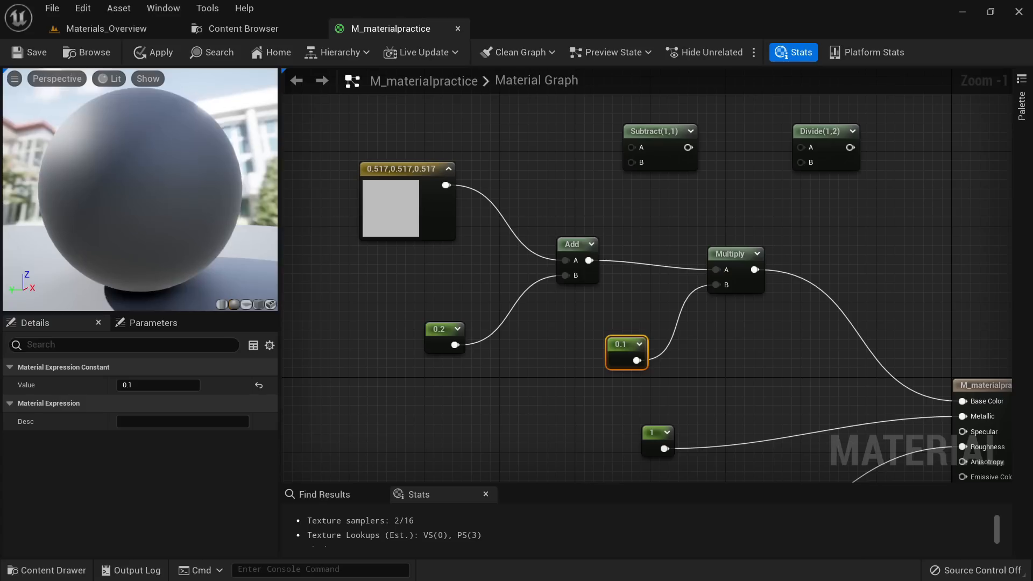
Step: Shift the connected math nodes left as a group, and space the color constant and Multiply node farther from Add
left_click_drag(755, 361, 349, 206)
left_click_drag(418, 229, 347, 219)
left_click_drag(652, 247, 700, 256)
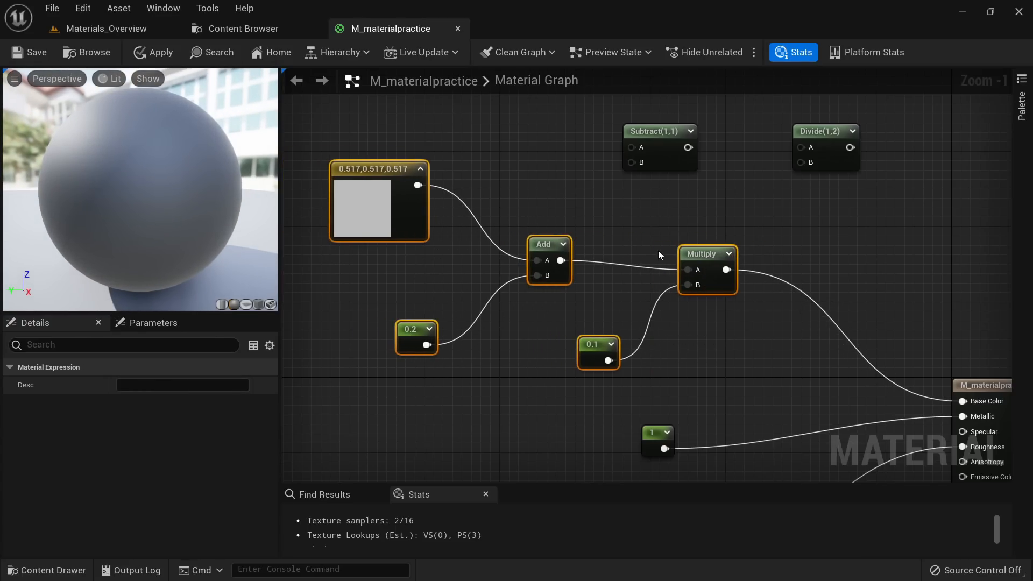
right_click_drag(537, 304, 598, 304)
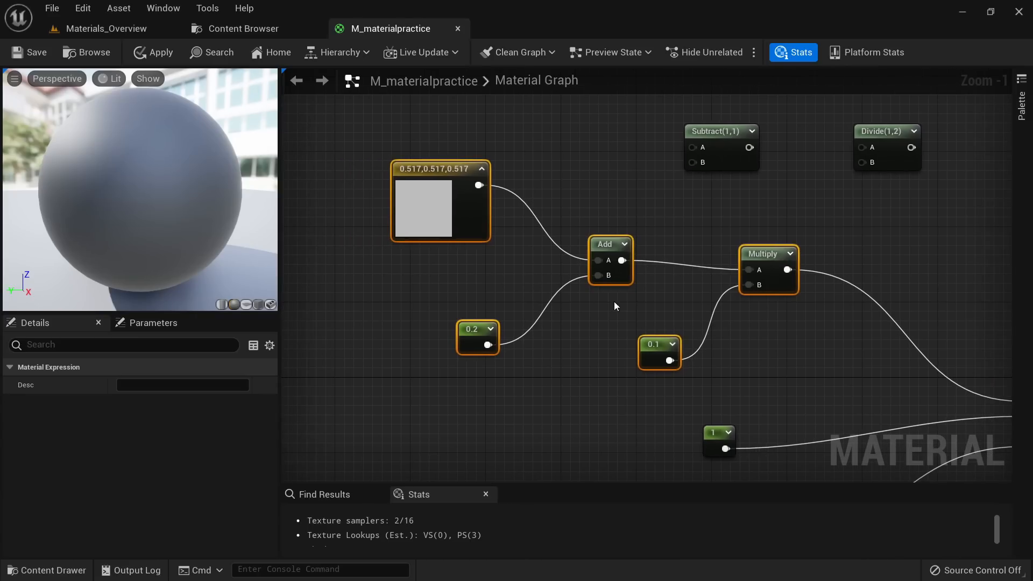
left_click_drag(615, 353, 501, 170)
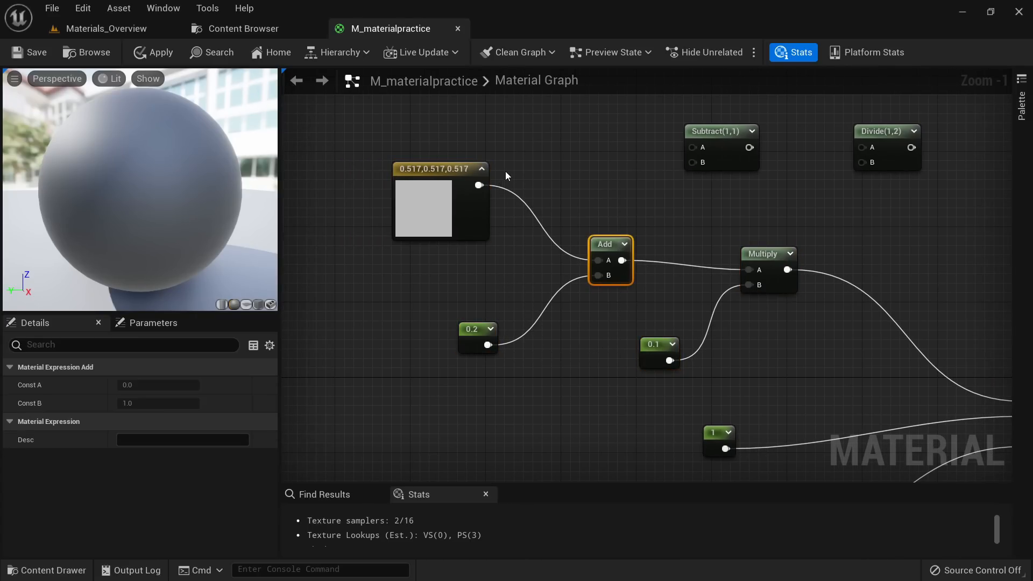
left_click(451, 207)
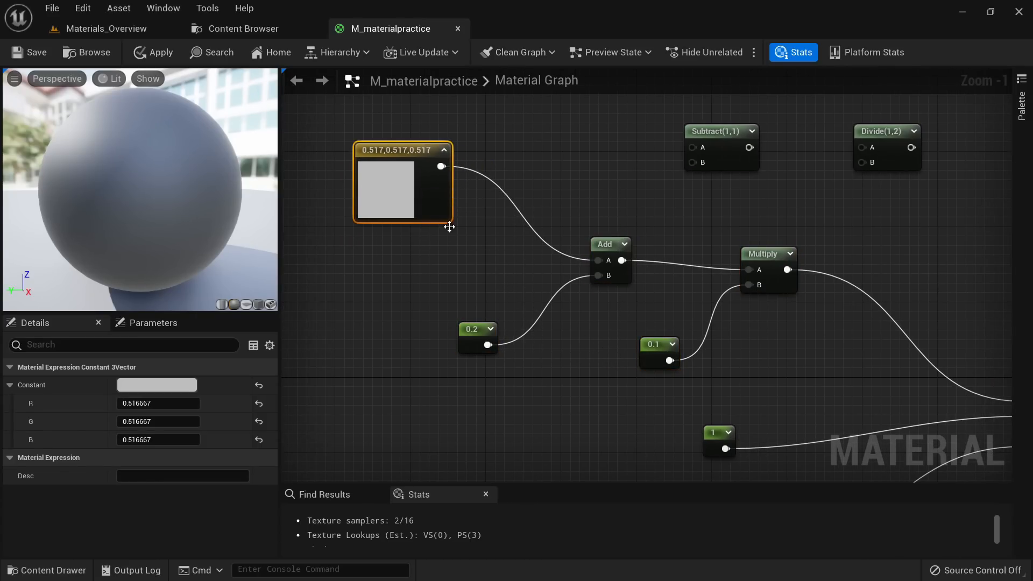
right_click_drag(553, 323, 410, 254)
left_click_drag(631, 192, 650, 192)
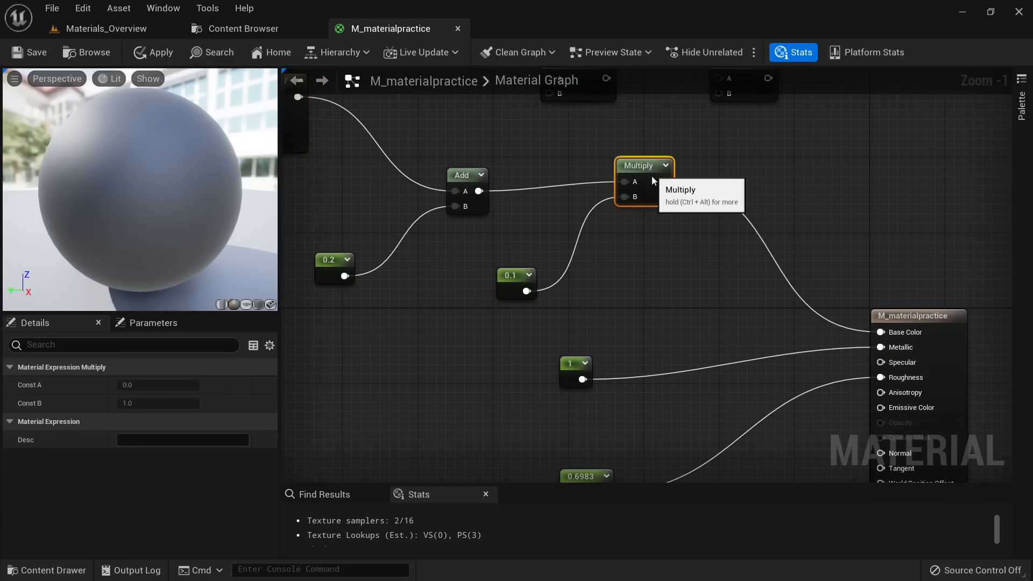
Step: Examine the node chain from the color constant through Add and Multiply to Base Color, and its effect on the preview sphere
right_click_drag(634, 166, 719, 211)
left_click(347, 187)
right_click_drag(731, 356, 747, 315)
scroll(549, 266, "down", 2)
scroll(634, 310, "up", 3)
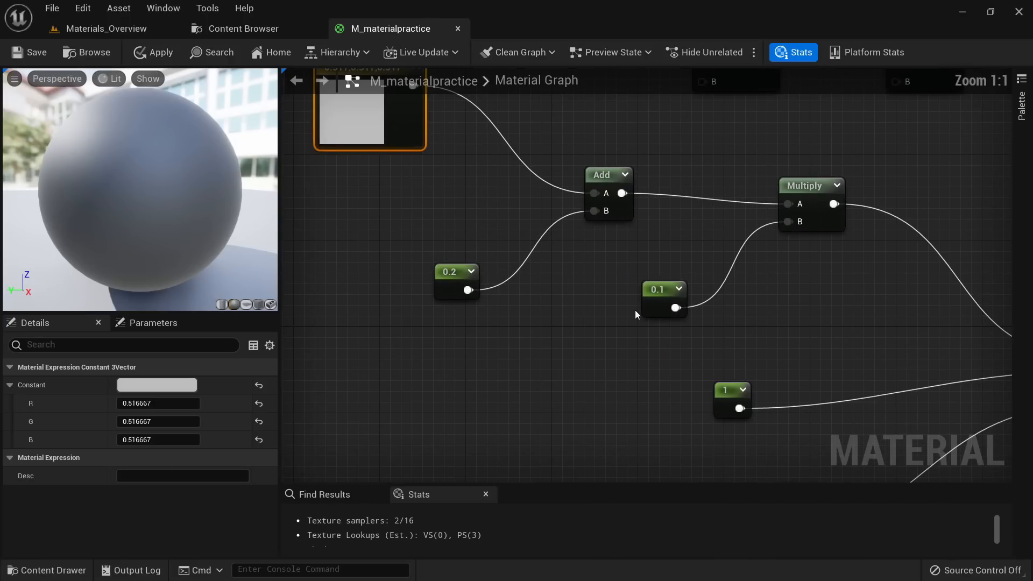
right_click_drag(634, 310, 456, 230)
right_click_drag(684, 386, 538, 383)
right_click_drag(527, 271, 731, 408)
scroll(692, 335, "down", 2)
scroll(774, 384, "up", 2)
scroll(756, 417, "down", 2)
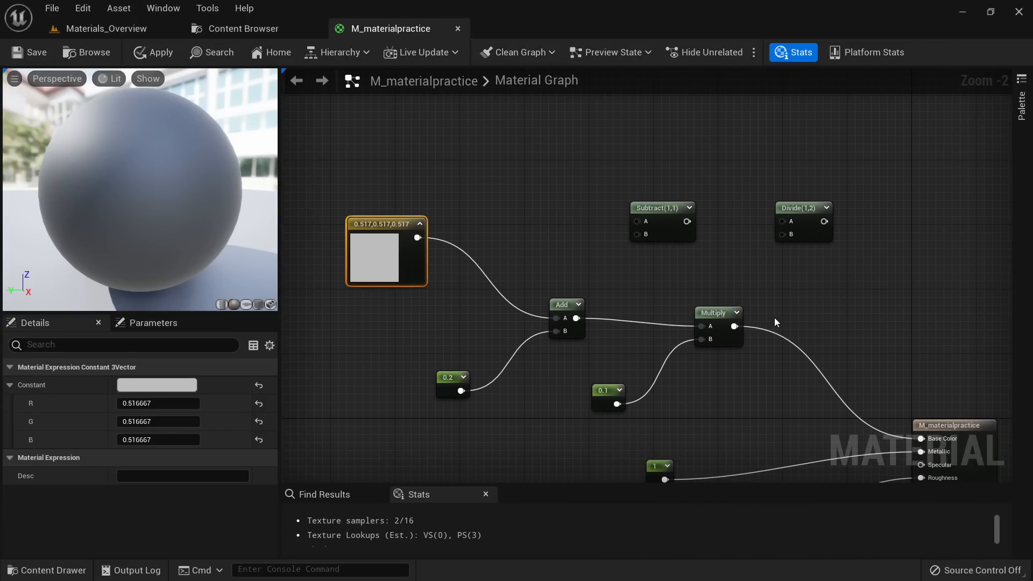
right_click_drag(639, 315, 623, 246)
left_click_drag(103, 183, 166, 186)
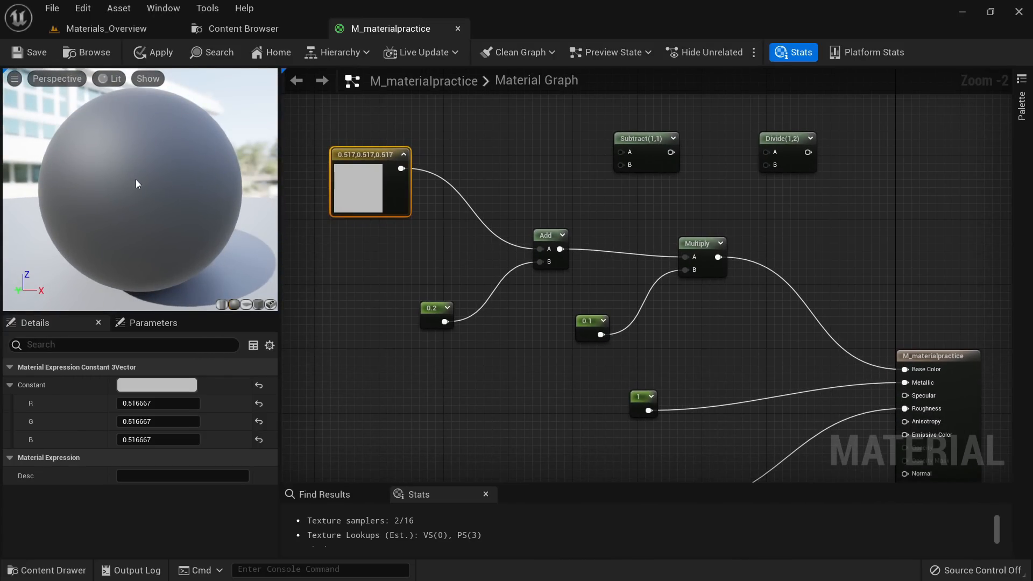
Step: View the Starter Content pack offered for the project from the Content Browser, and cancel without adding it
left_click(234, 33)
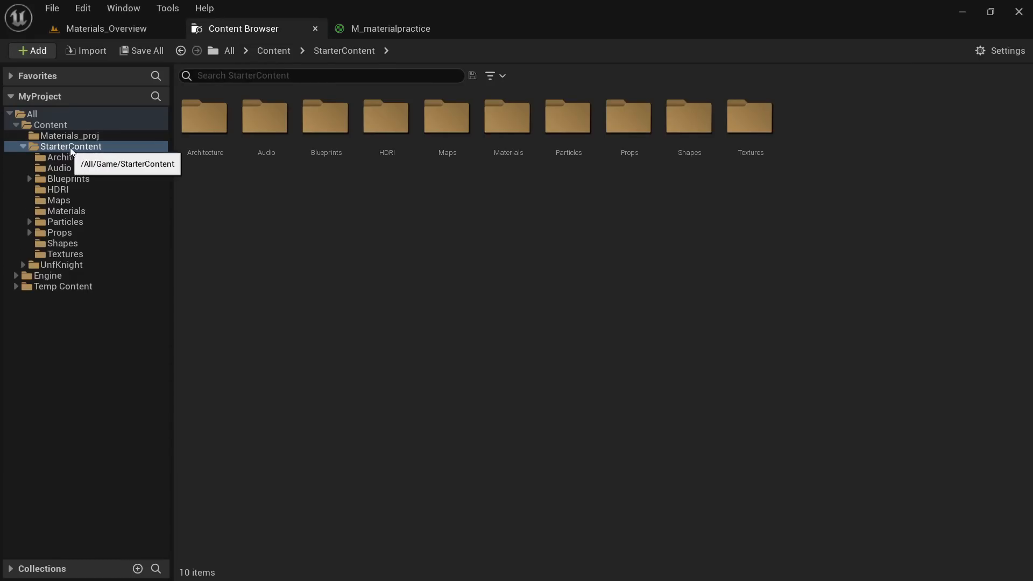
left_click(38, 52)
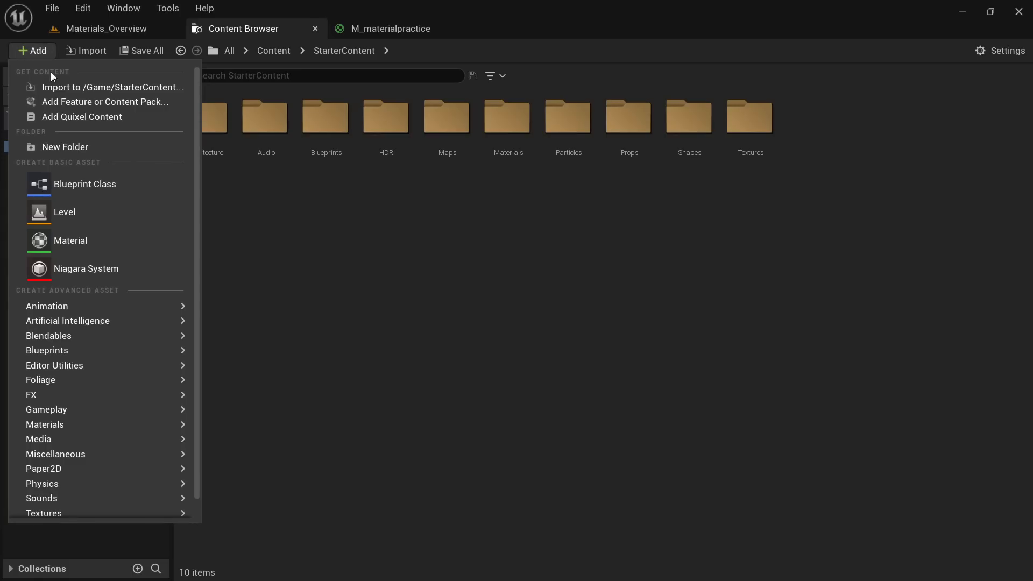
left_click(90, 107)
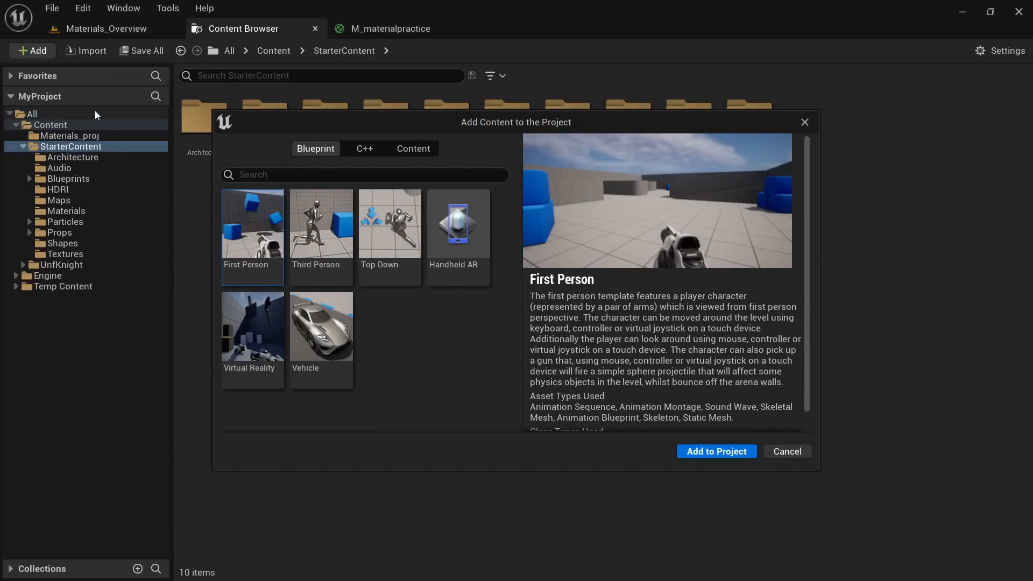
left_click(423, 150)
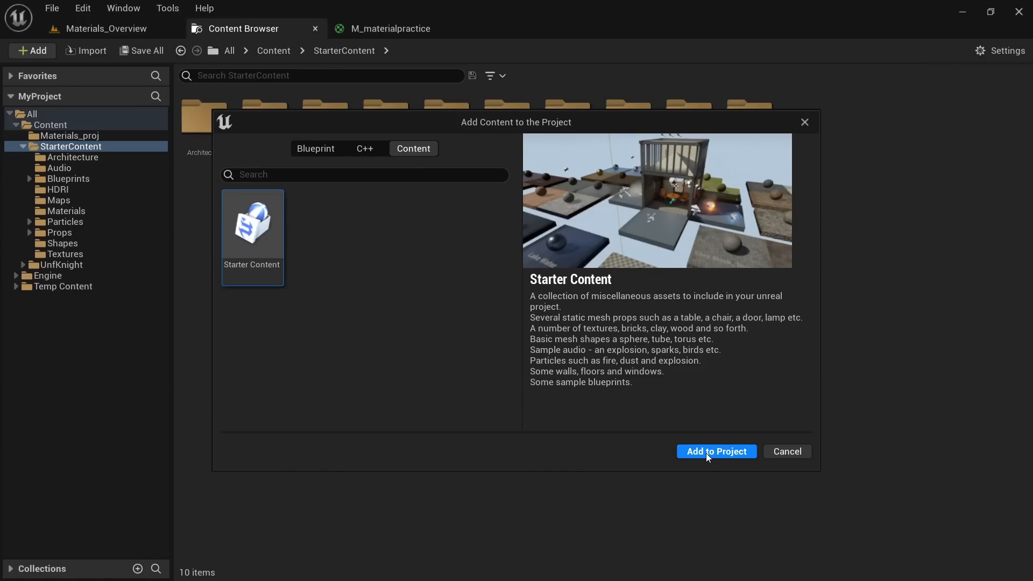
left_click(787, 452)
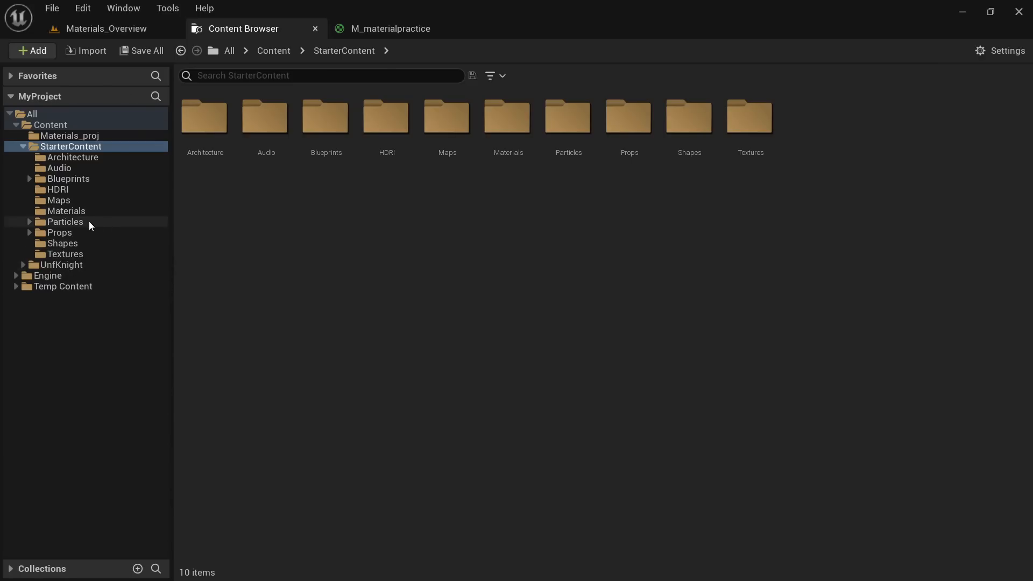
Step: Open the T_CobbleStone_Pebble_D texture from the StarterContent Textures folder
double_click(739, 134)
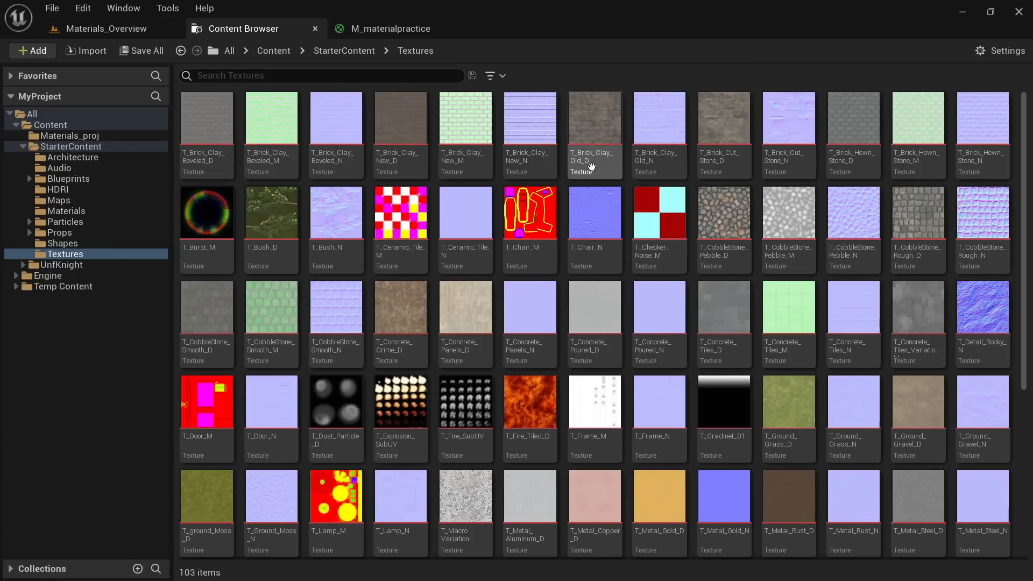
left_click(724, 227)
double_click(724, 227)
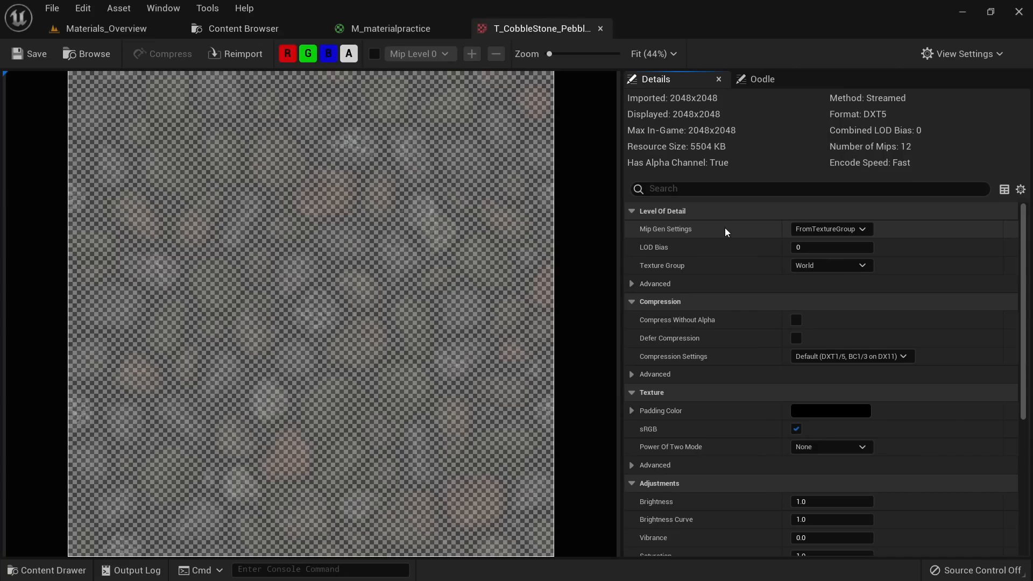
Step: Return to M_materialpractice and inspect the RGB channels of the color constant in the Color Picker, leaving the color as is
left_click(405, 30)
scroll(436, 281, "up", 2)
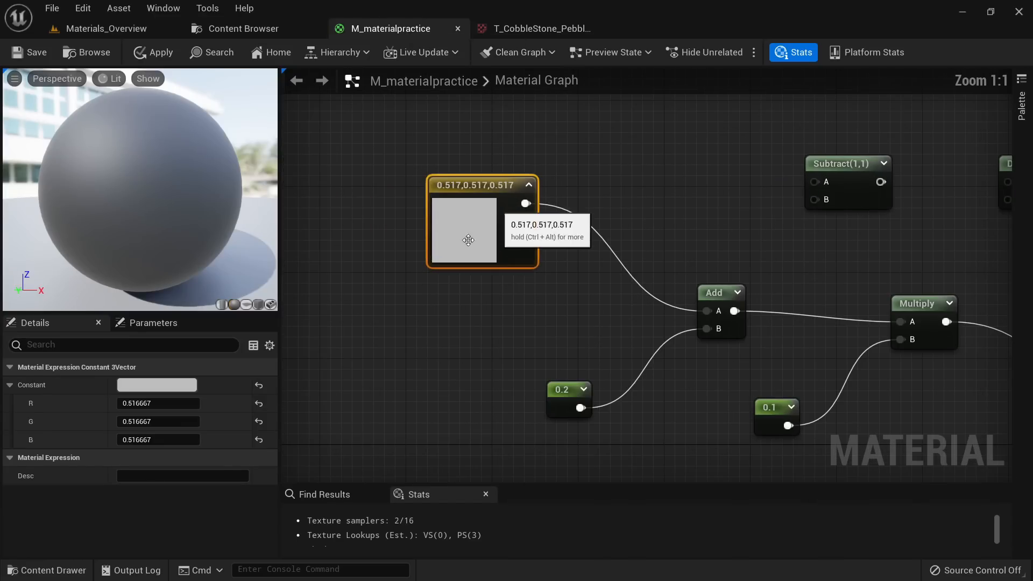
left_click(156, 385)
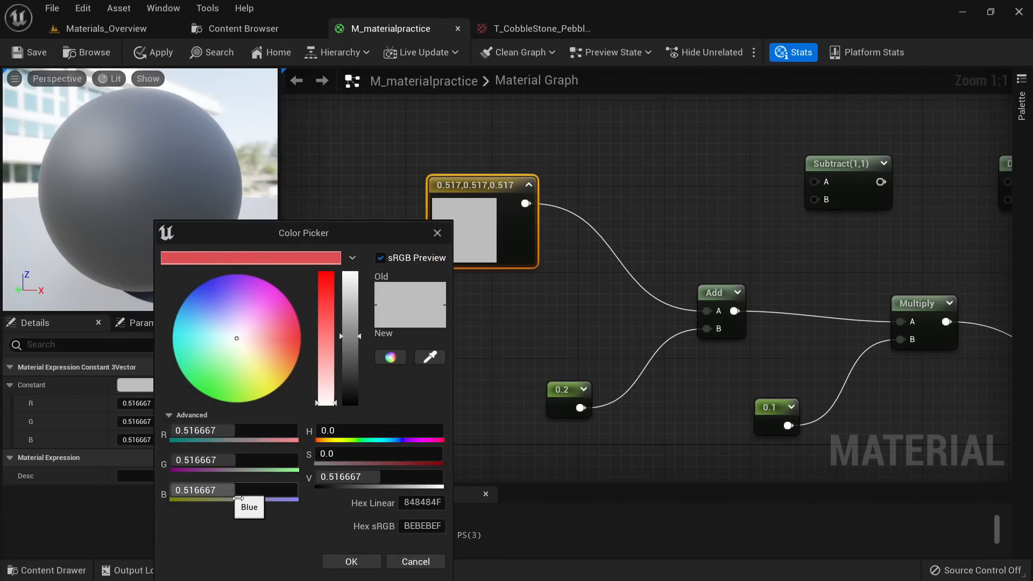
left_click(416, 561)
Step: Turn off the alpha channel display of the cobblestone pebble texture and inspect its color image
left_click(543, 29)
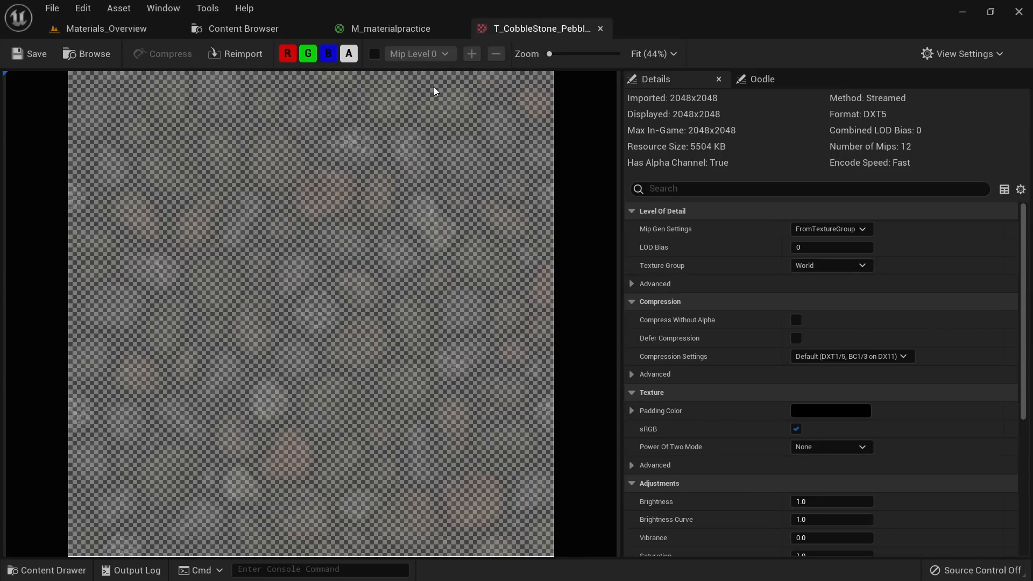
left_click(349, 55)
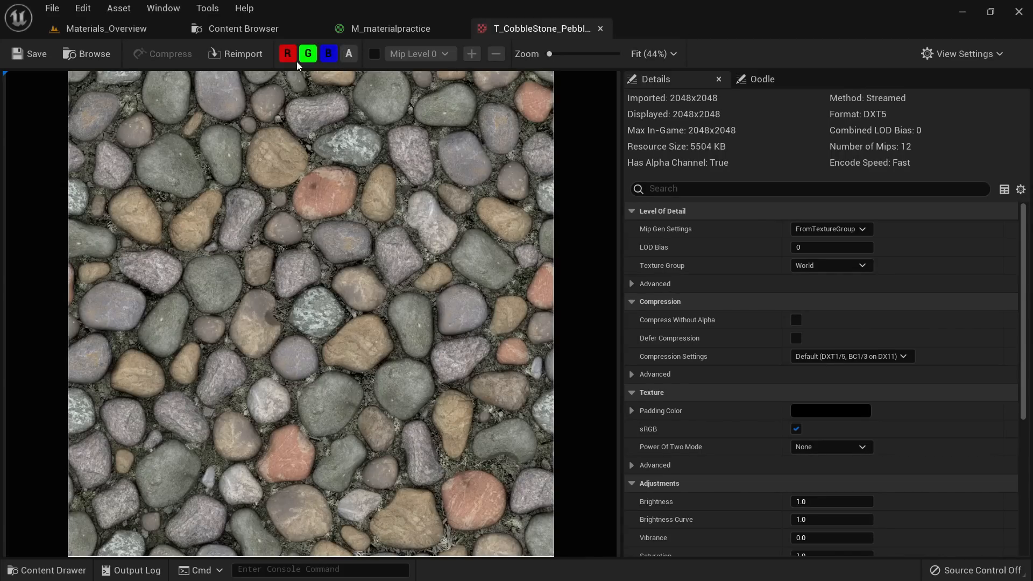
scroll(315, 150, "up", 1)
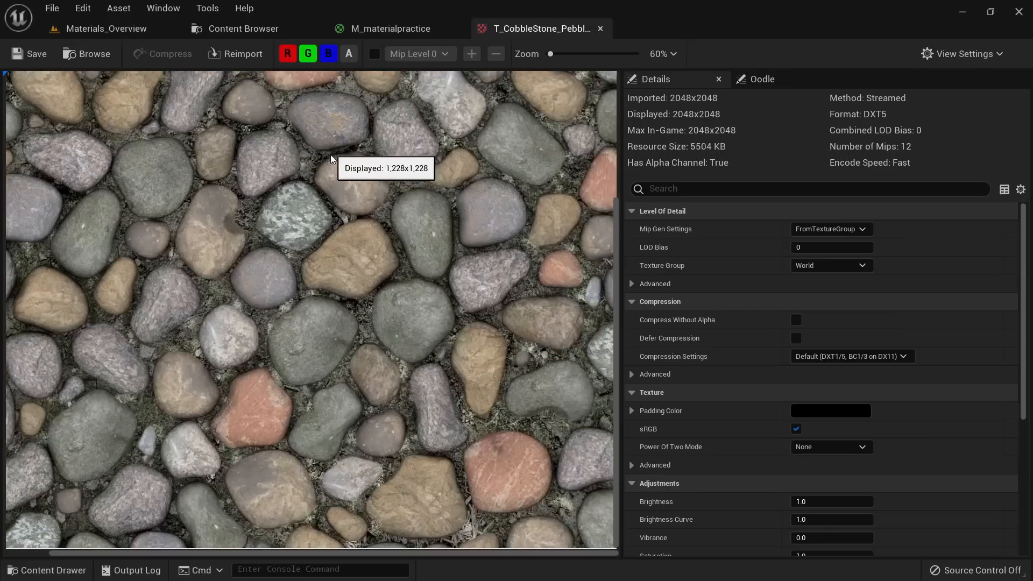
scroll(328, 161, "down", 2)
scroll(325, 176, "up", 1)
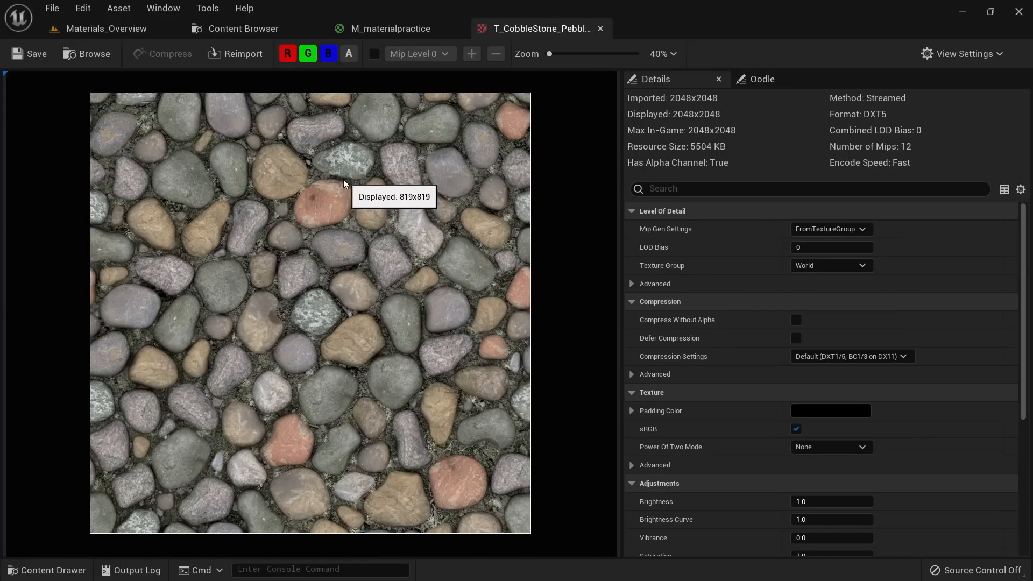
scroll(333, 178, "up", 1)
scroll(324, 148, "up", 1)
scroll(325, 147, "down", 2)
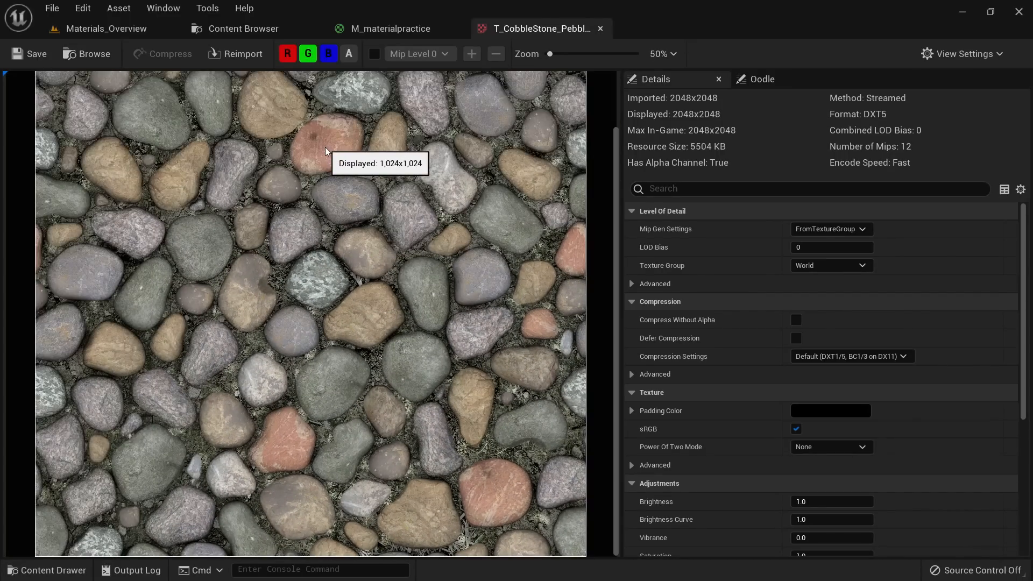
Step: Hide the blue and green channels of the cobblestone texture to isolate its red channel
left_click(331, 57)
left_click(301, 56)
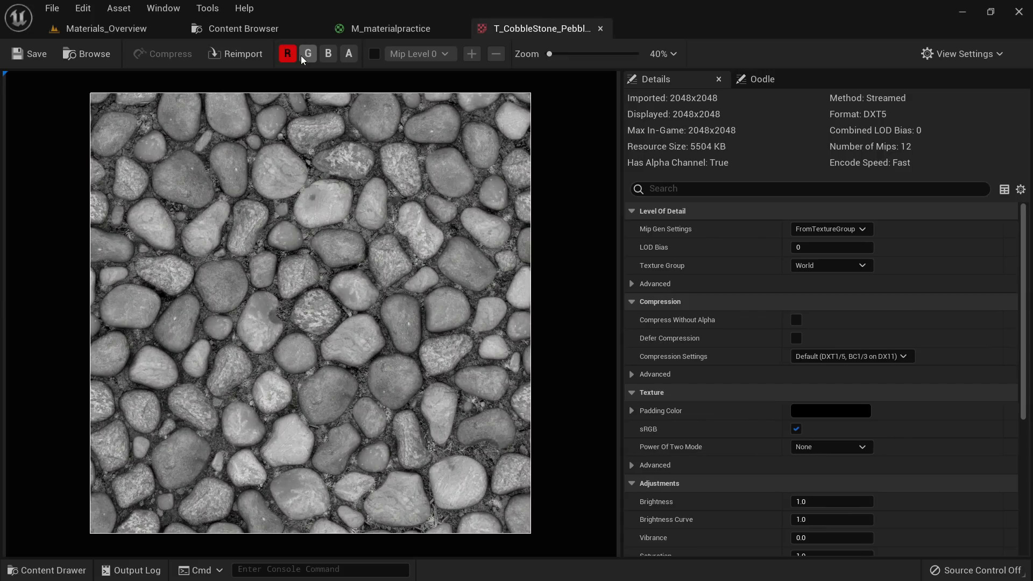
Step: Examine the cobblestone texture's red channel up close, and switch the preview to its green channel only
left_click(292, 56)
left_click(292, 56)
scroll(392, 273, "up", 8)
left_click_drag(391, 272, 283, 192)
scroll(290, 188, "down", 8)
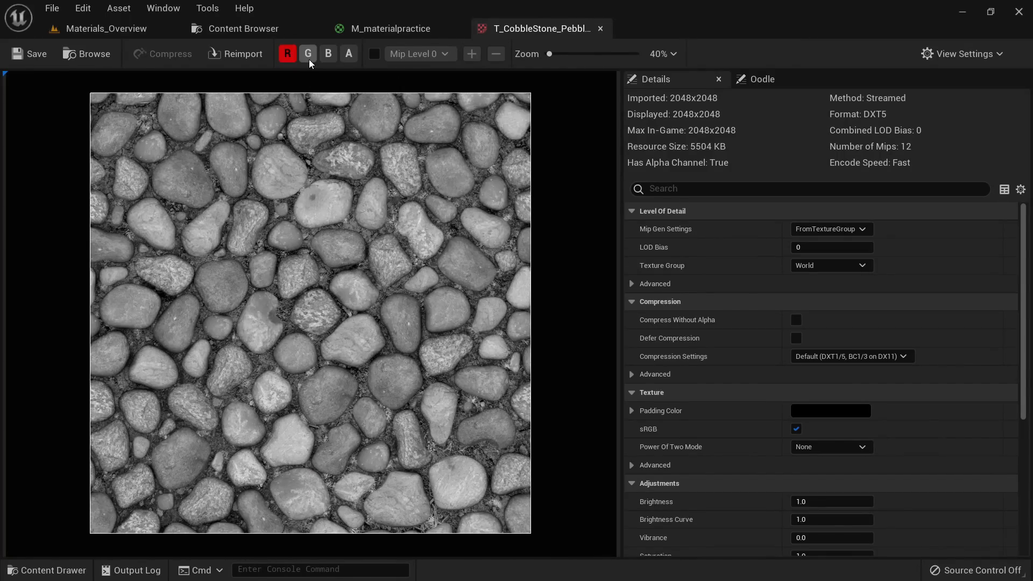
left_click(309, 58)
left_click(290, 54)
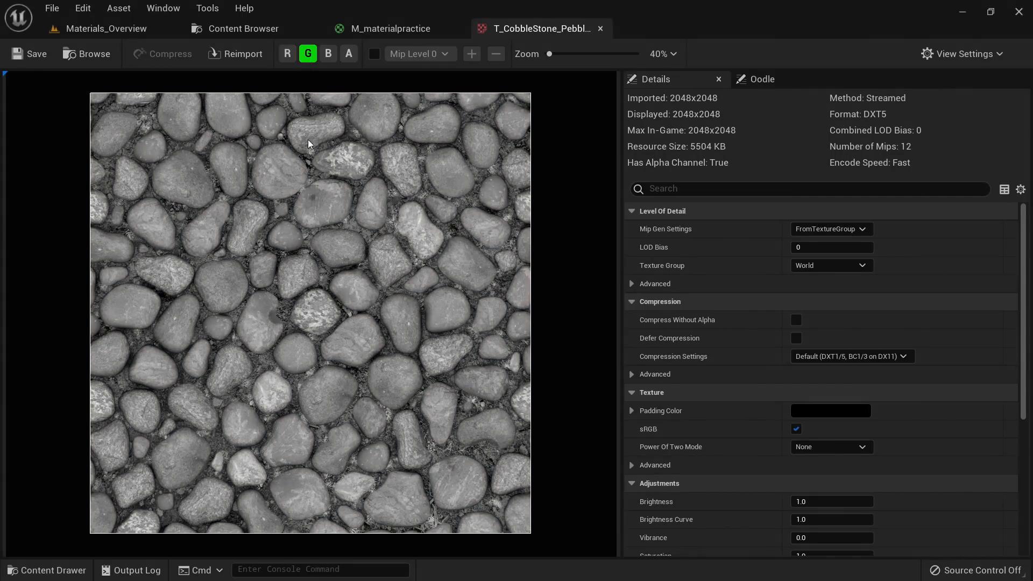
Step: Isolate the blue channel of the cobblestone texture, and restore the green and red channels to view the full color image
scroll(322, 113, "up", 3)
left_click(312, 55)
left_click(329, 55)
scroll(343, 163, "down", 1)
scroll(343, 163, "down", 2)
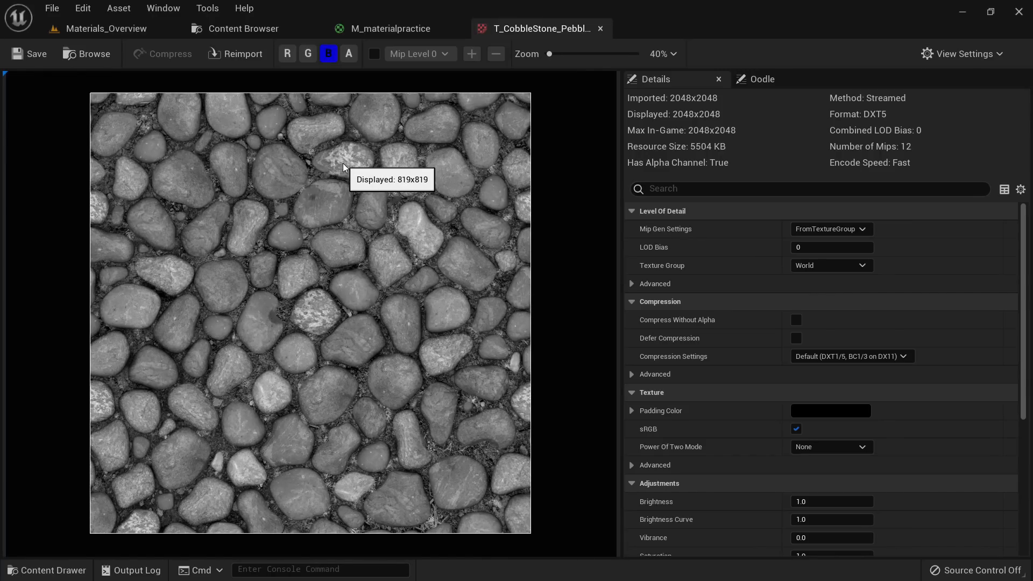
left_click(308, 55)
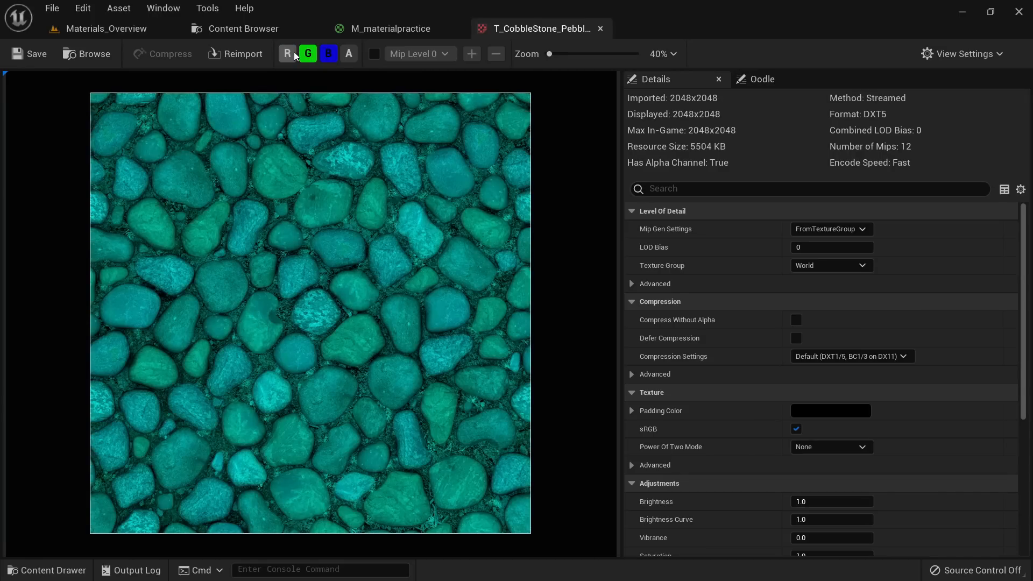
left_click(288, 53)
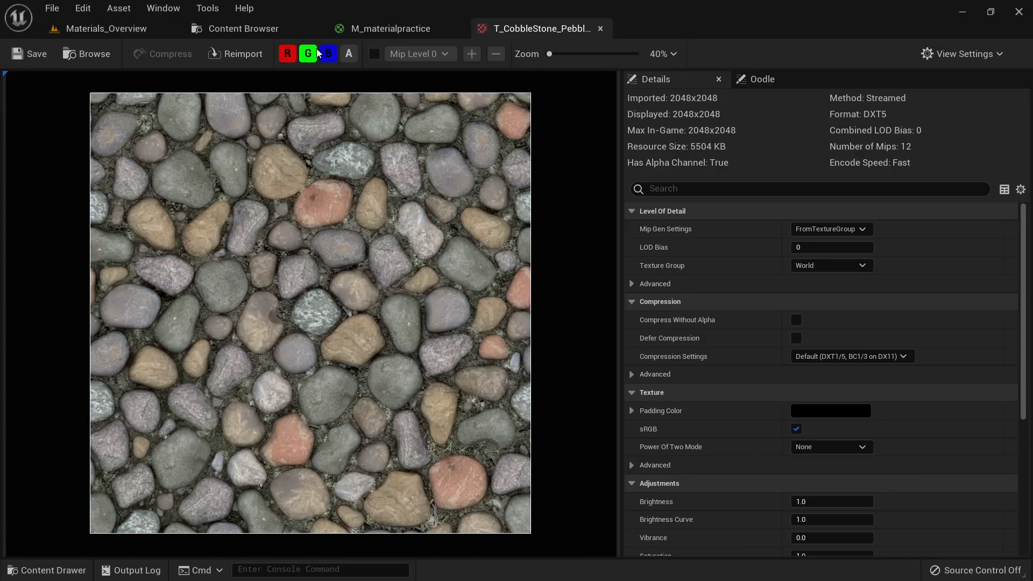
Step: Review the RGB values of the color constant in M_materialpractice without changing them, and return to the cobblestone texture
left_click(362, 26)
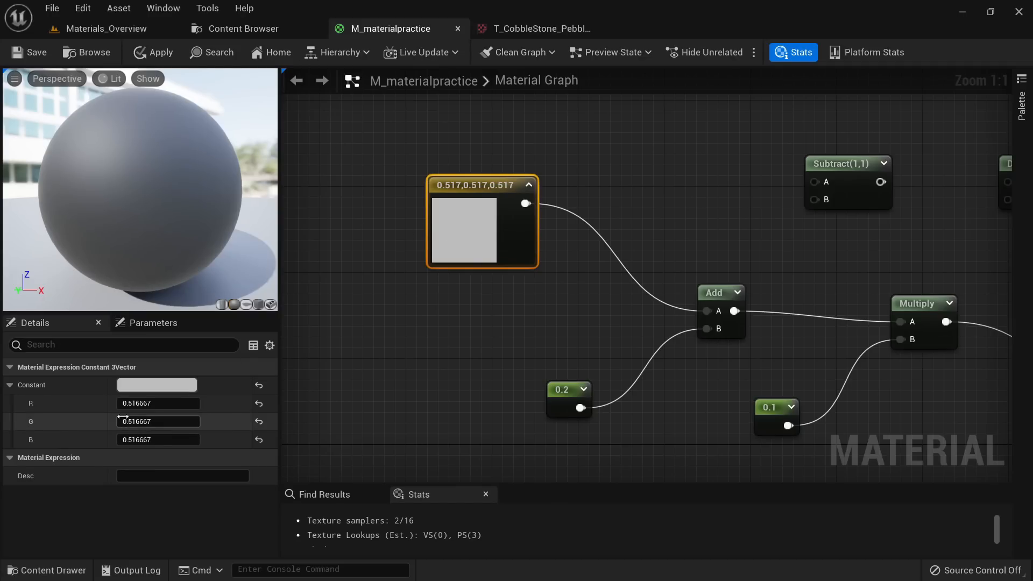
left_click(156, 384)
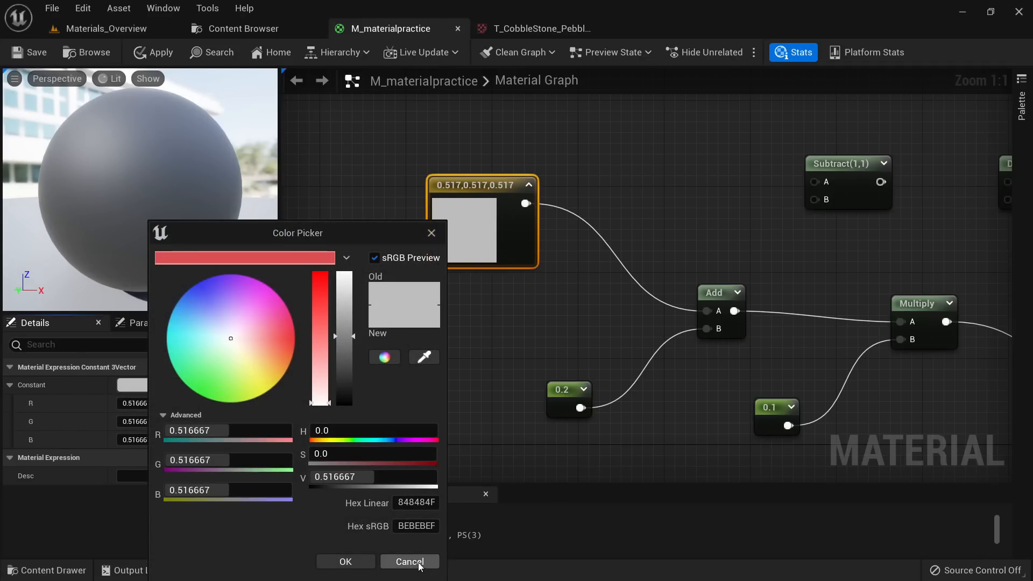
left_click(414, 562)
left_click(526, 30)
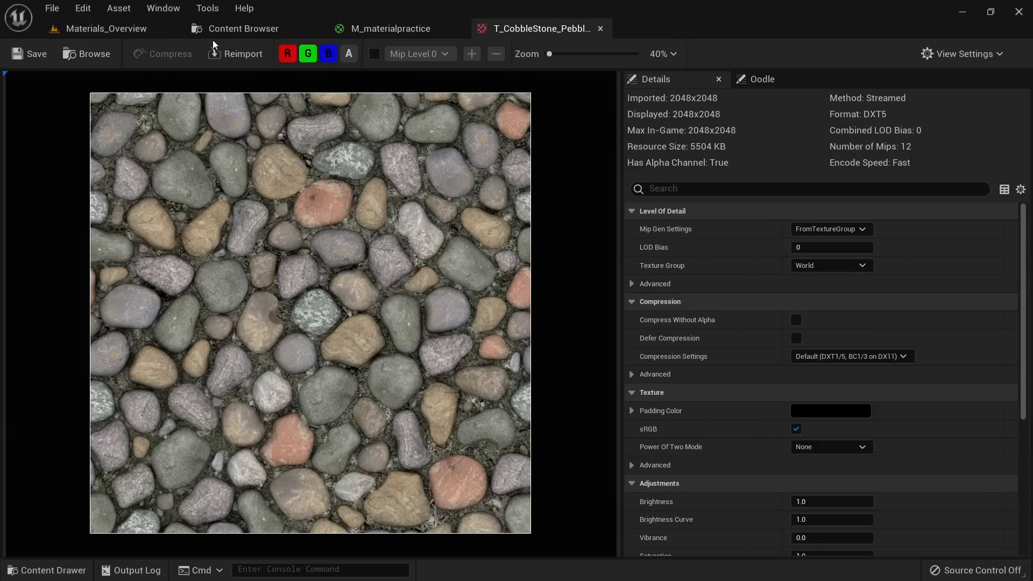
Step: Add the T_Brick_Clay_Beveled_D texture from StarterContent Textures to the M_materialpractice graph as a Texture Sample below the color constant
left_click(239, 29)
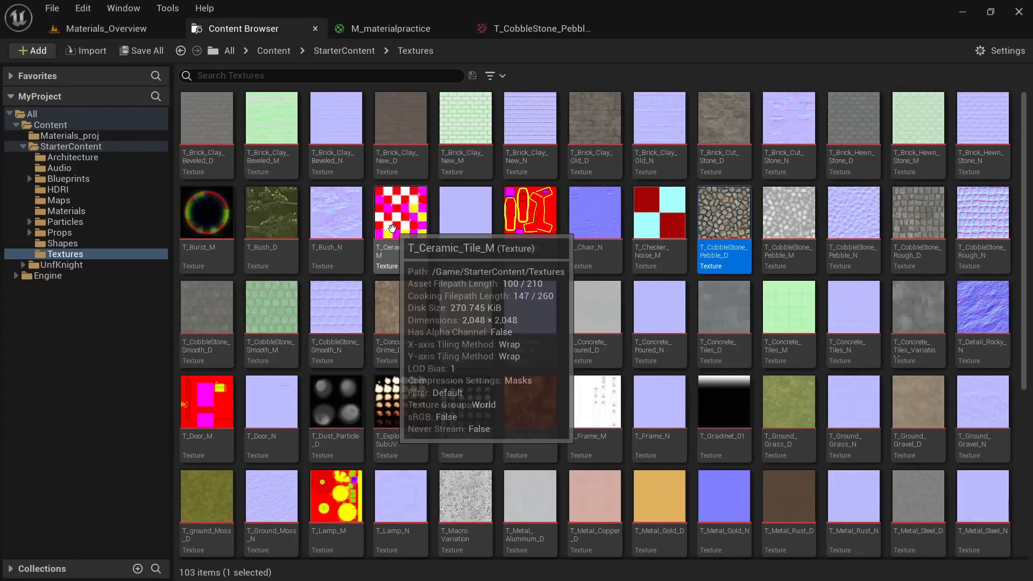
left_click(226, 153)
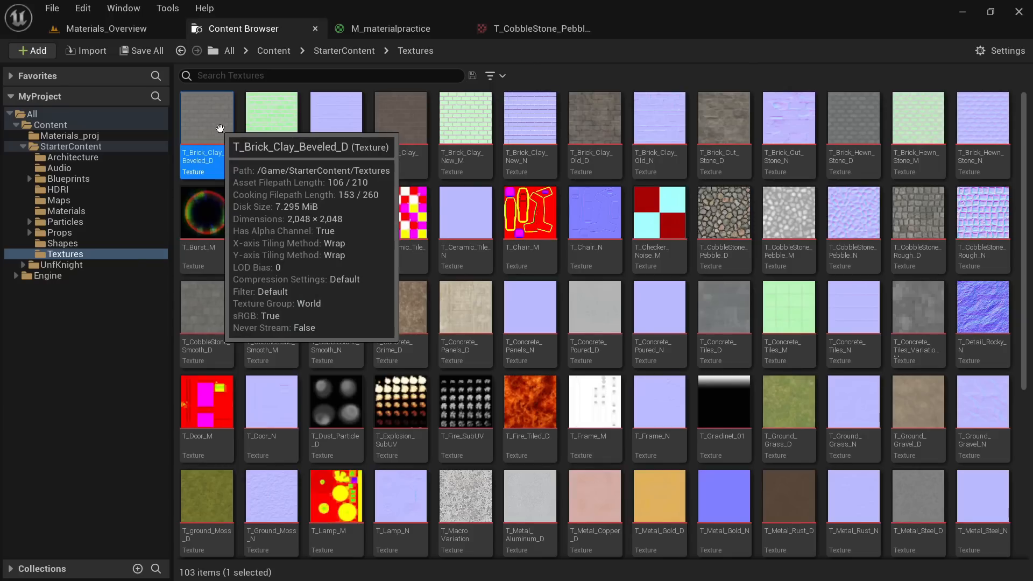
left_click_drag(213, 144, 347, 288)
right_click_drag(379, 237, 414, 118)
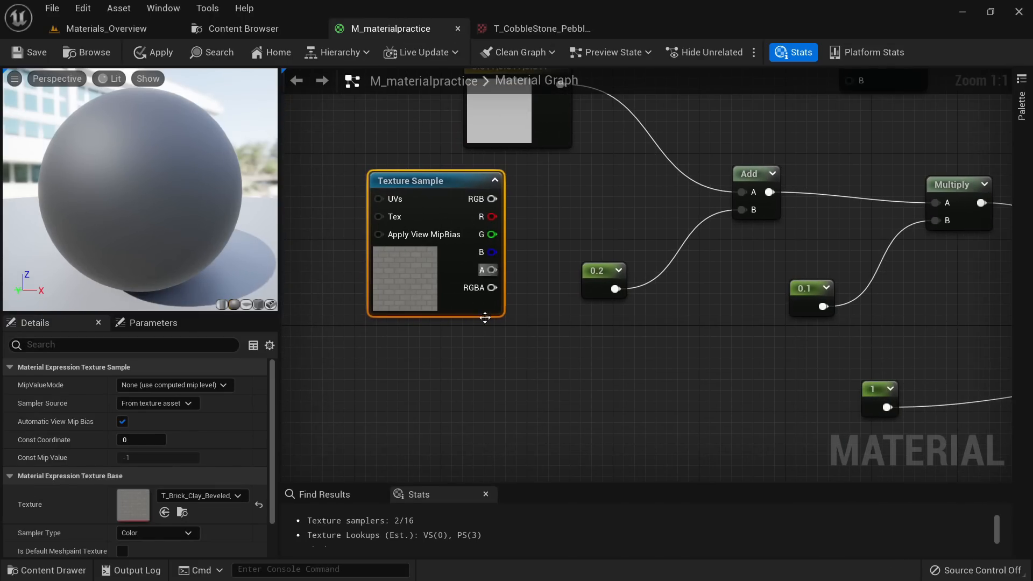
left_click(492, 364)
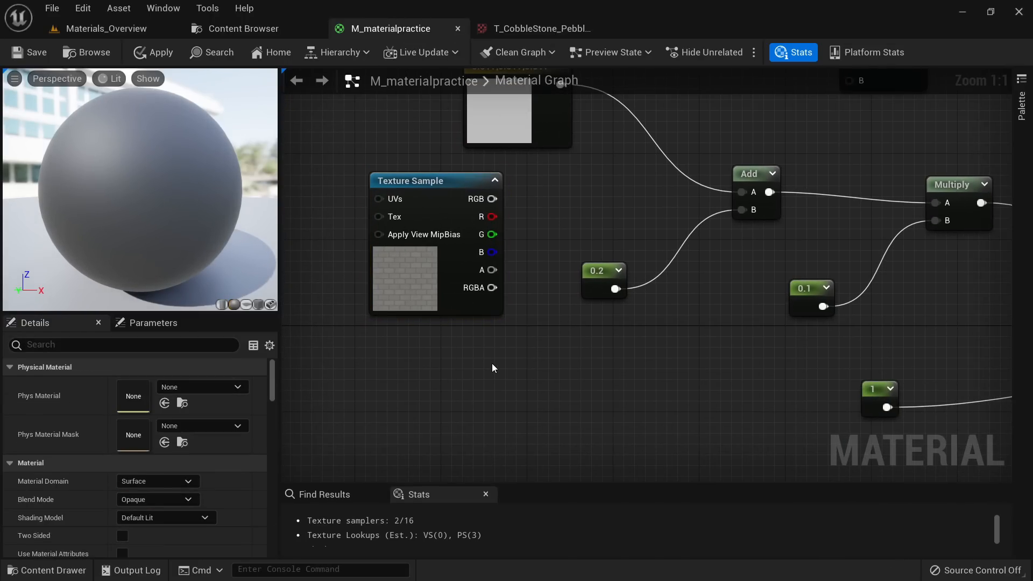
Step: Add a second TextureSample node by searching for "texture sample", and place it below the brick Texture Sample
right_click(524, 347)
type("textur")
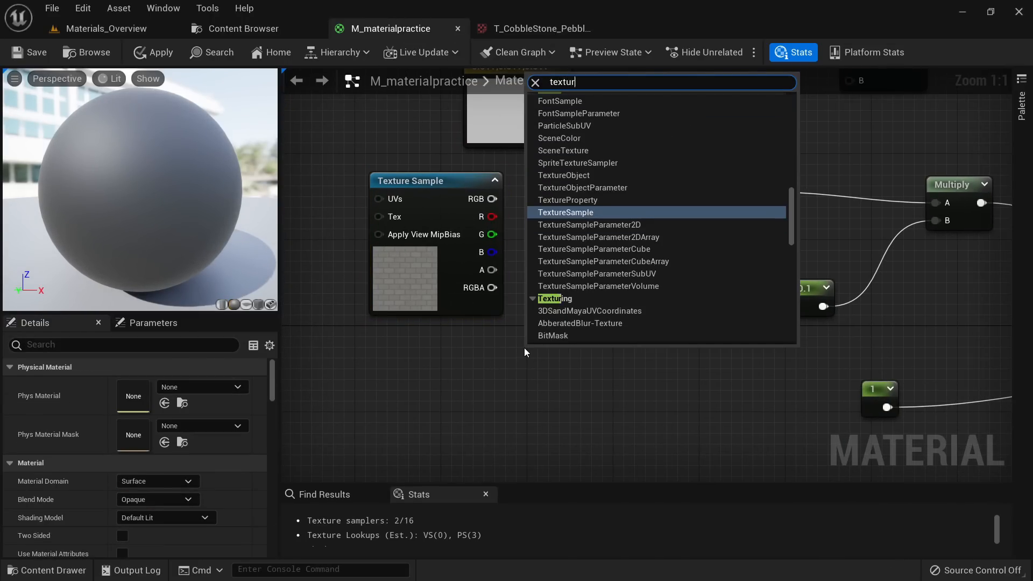
type("e sample")
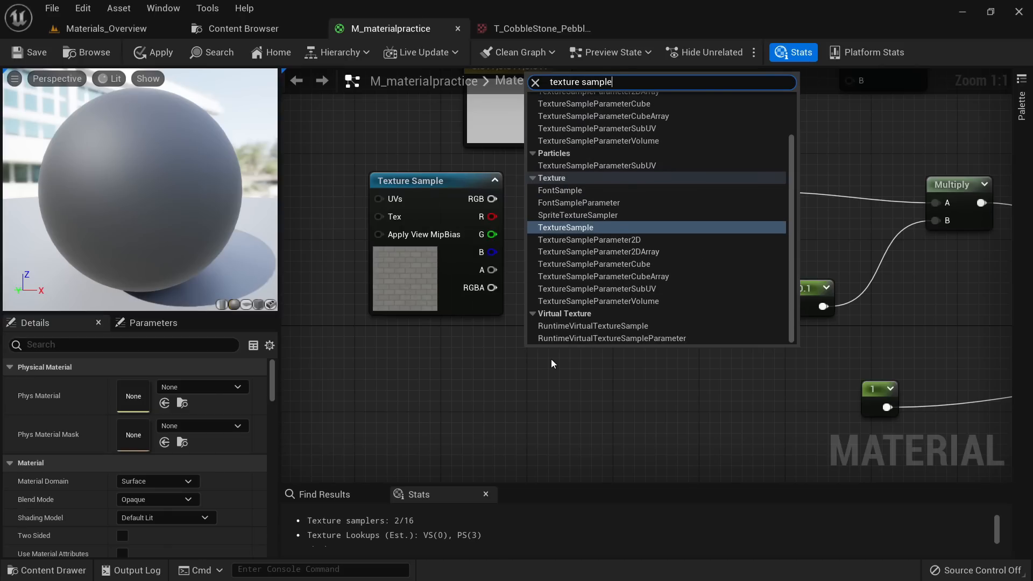
left_click(576, 232)
left_click_drag(611, 434, 463, 441)
Step: Assign the T_Brick_Clay_Beveled_M texture from StarterContent Textures to the second Texture Sample node
left_click(279, 28)
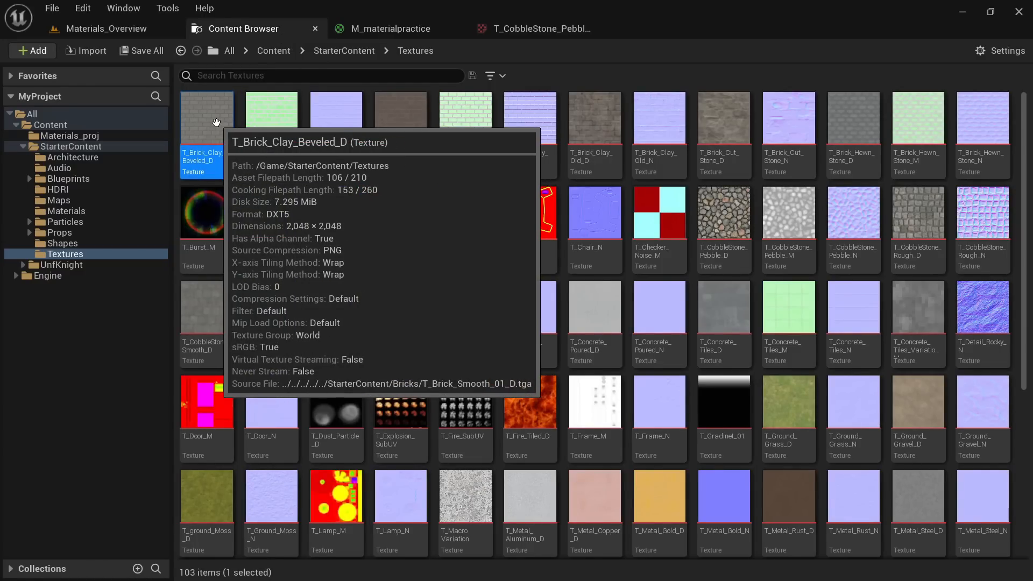
left_click(512, 32)
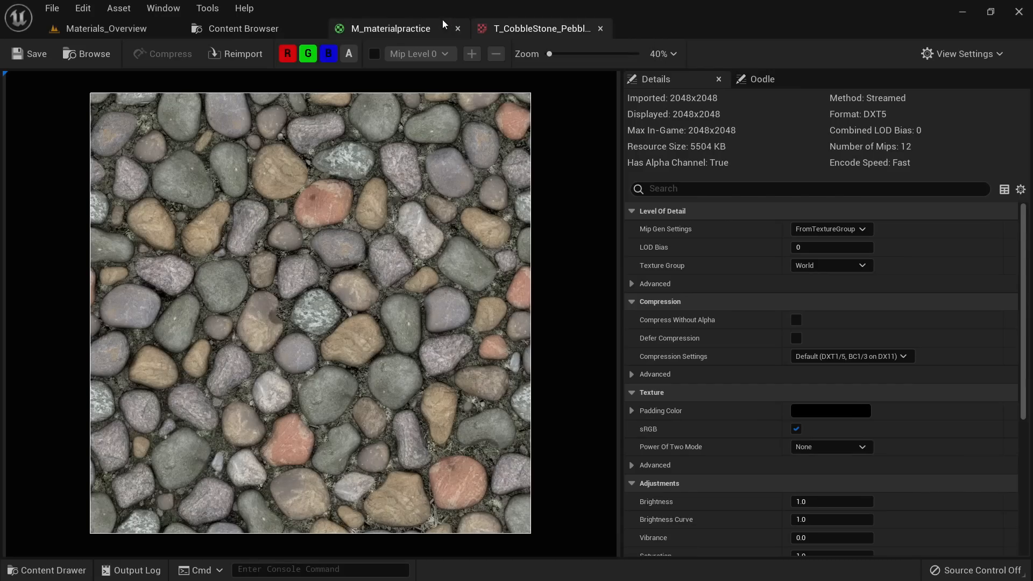
left_click(243, 34)
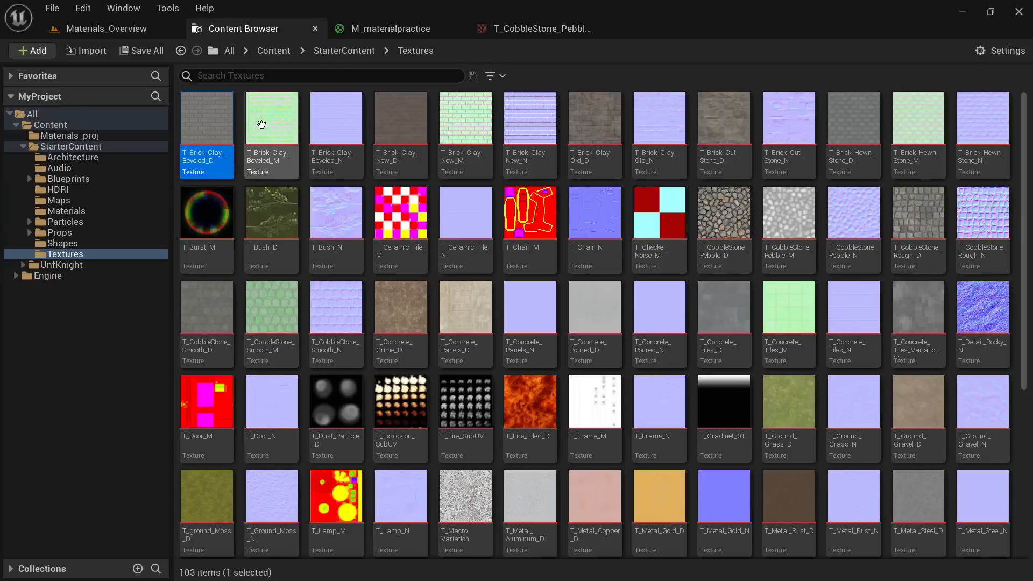
left_click(294, 111)
left_click(530, 29)
left_click(453, 31)
right_click_drag(507, 352, 501, 212)
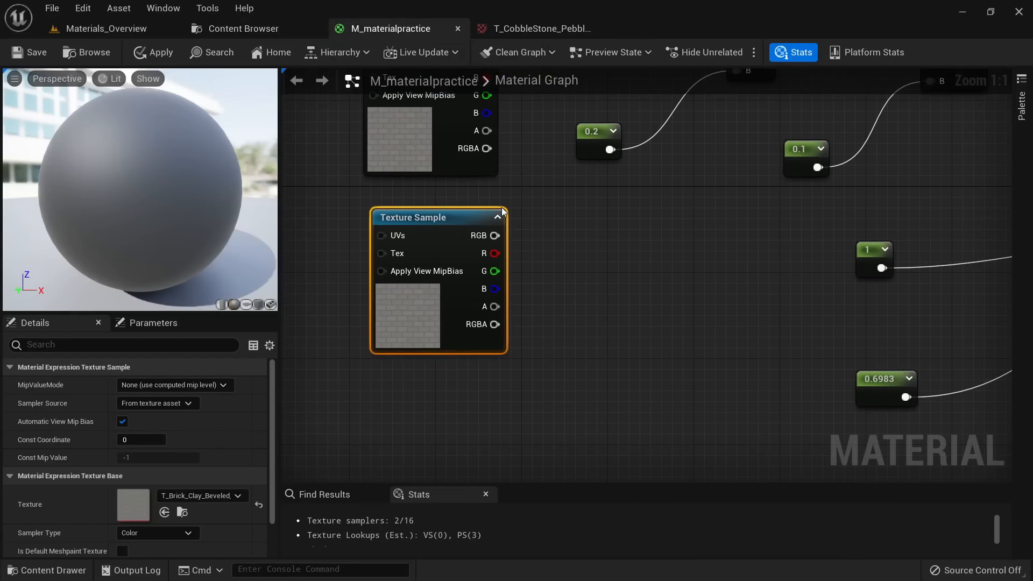
left_click(164, 512)
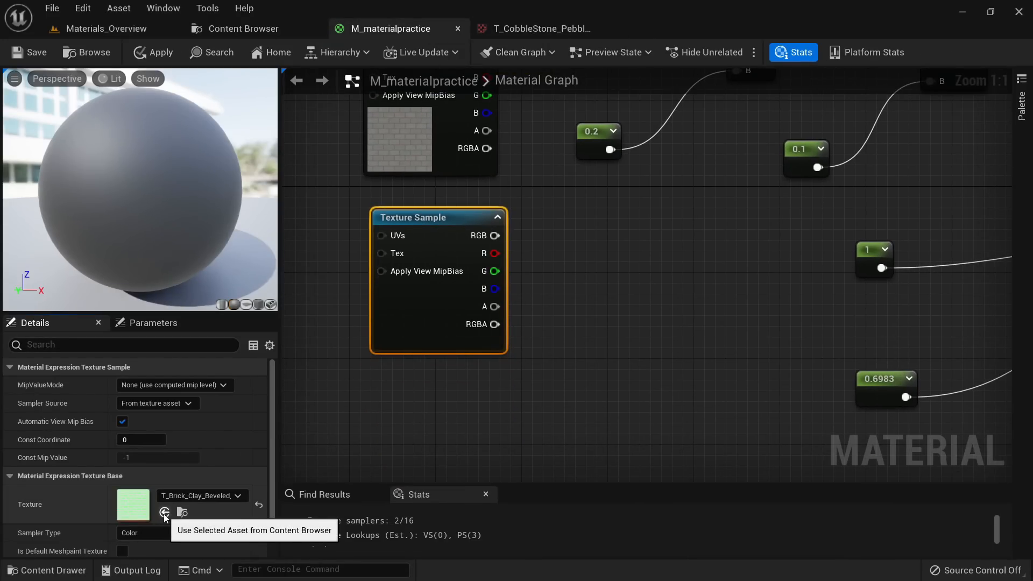
right_click_drag(415, 403, 427, 362)
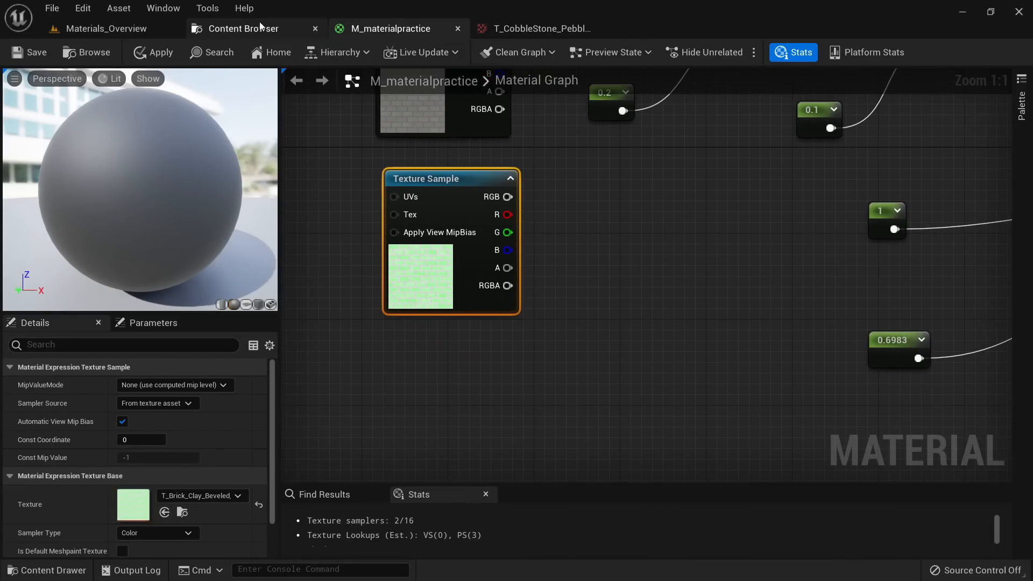
Step: Select the T_Brick_Clay_Beveled_N texture in the StarterContent Textures folder and return to the M_materialpractice graph
left_click(252, 30)
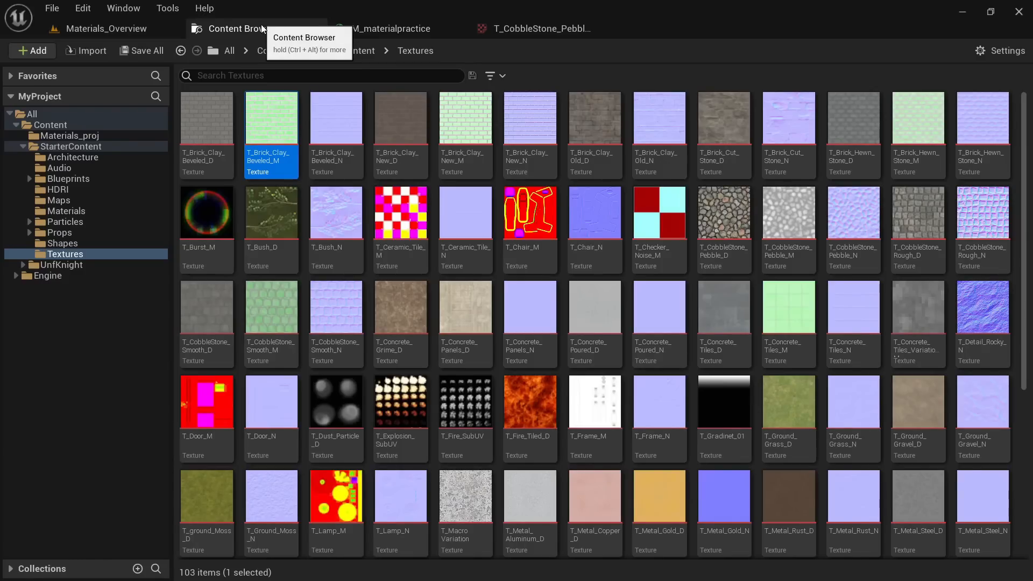
left_click(338, 128)
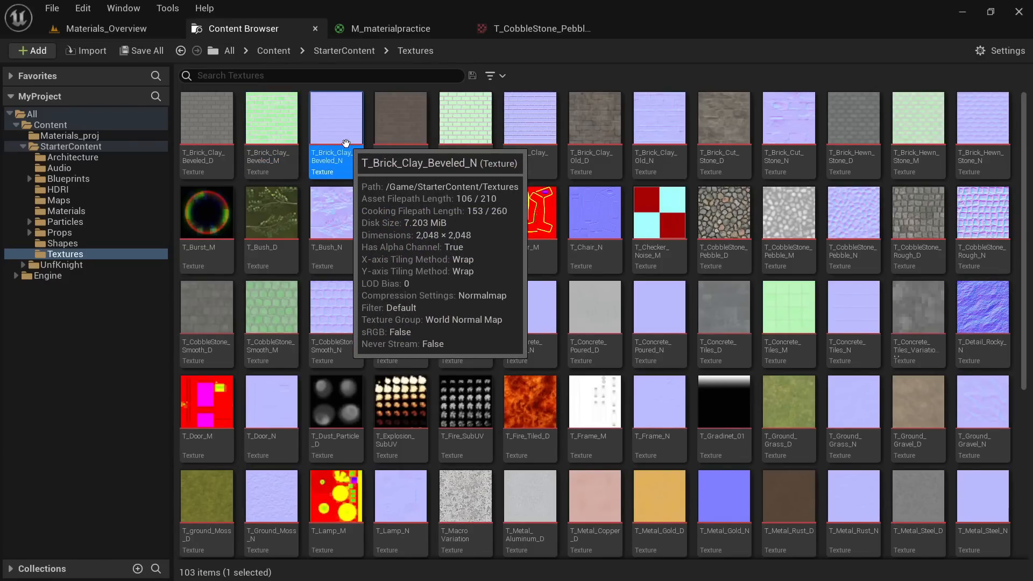
left_click(383, 33)
right_click_drag(453, 360, 412, 271)
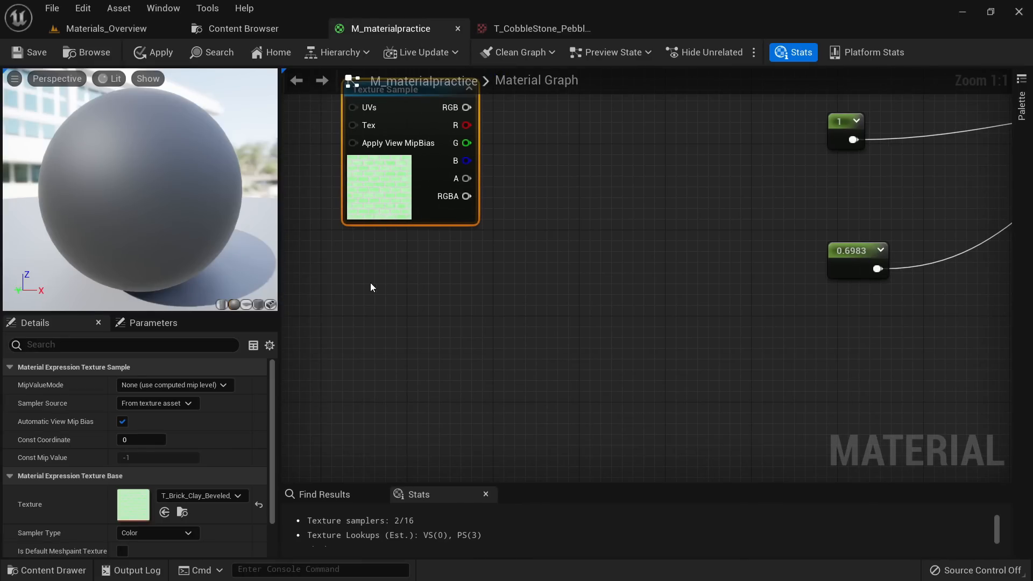
Step: Add a third TextureSample node using the selected T_Brick_Clay_Beveled_N texture, aligned below the T_Brick_Clay_Beveled_M sample
left_click(367, 282)
right_click(368, 283)
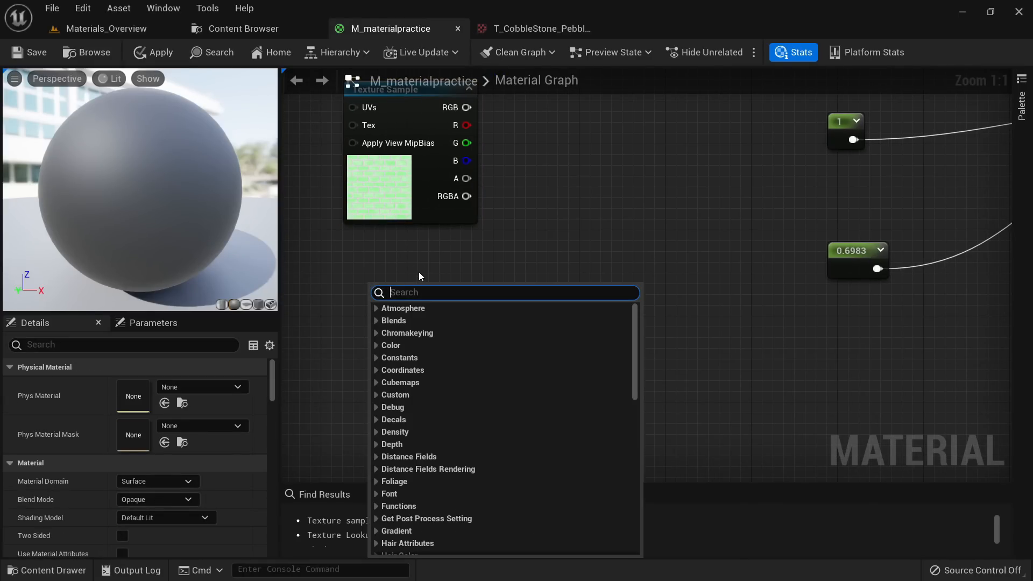
type("texture")
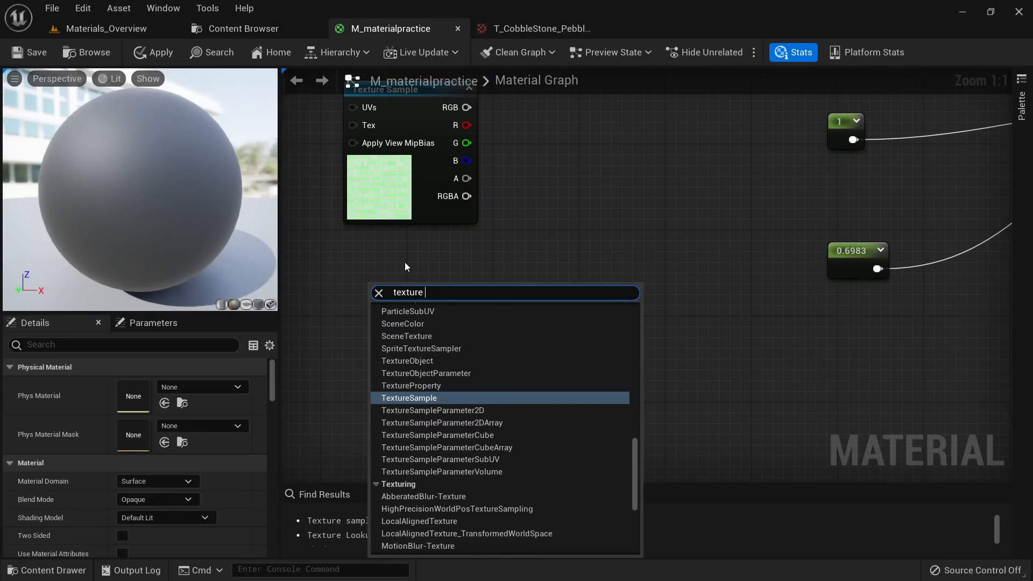
type(" coo")
key("BackSpace")
key("BackSpace")
key("BackSpace")
key("BackSpace")
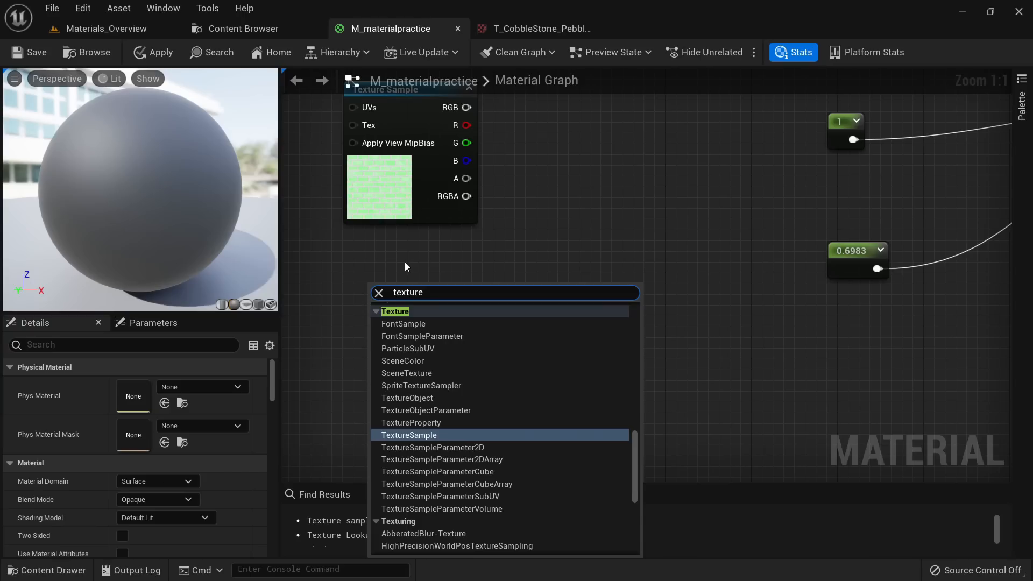
key("Return")
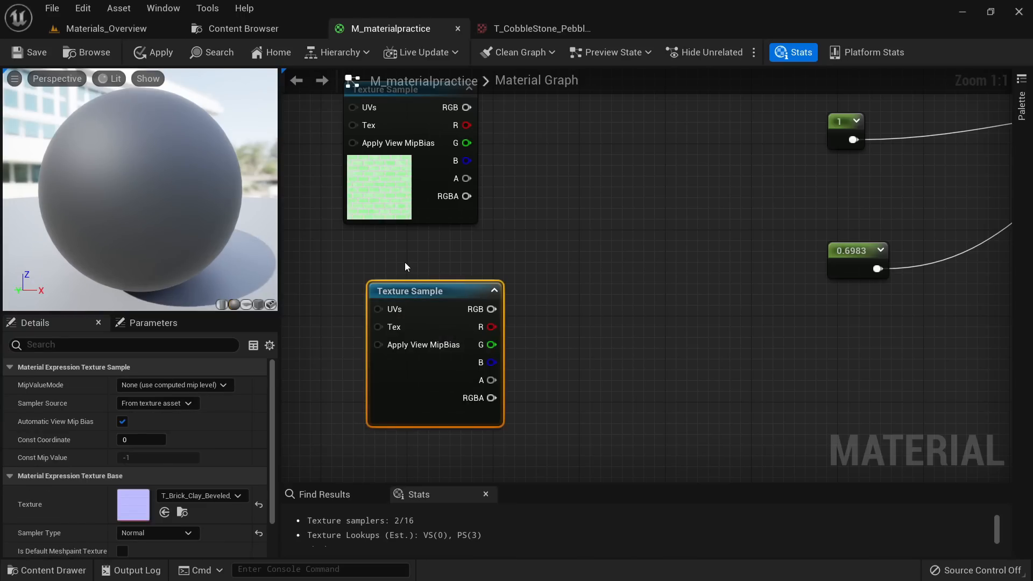
left_click_drag(436, 397, 412, 371)
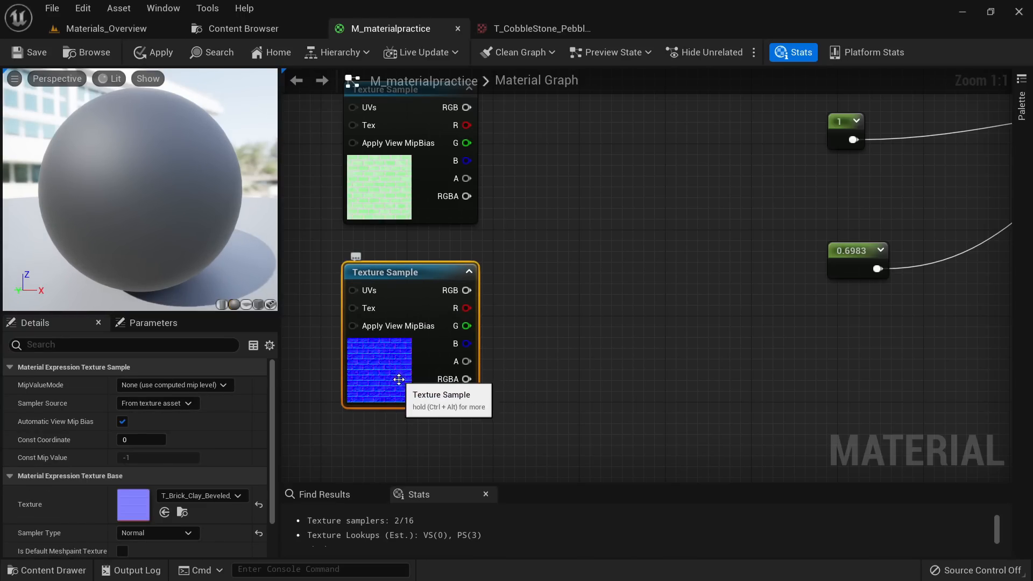
Step: Move the Add node up beside the Subtract node and disconnect both of its inputs
scroll(468, 398, "down", 5)
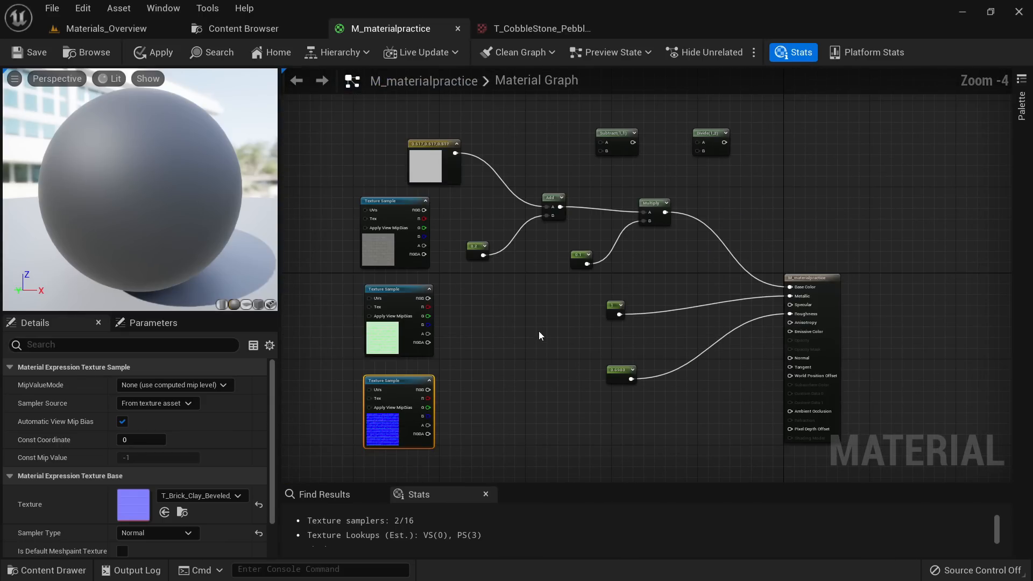
scroll(507, 256, "up", 3)
right_click_drag(509, 256, 528, 312)
scroll(529, 312, "down", 2)
scroll(569, 267, "up", 1)
scroll(570, 272, "down", 1)
left_click_drag(569, 268, 576, 175)
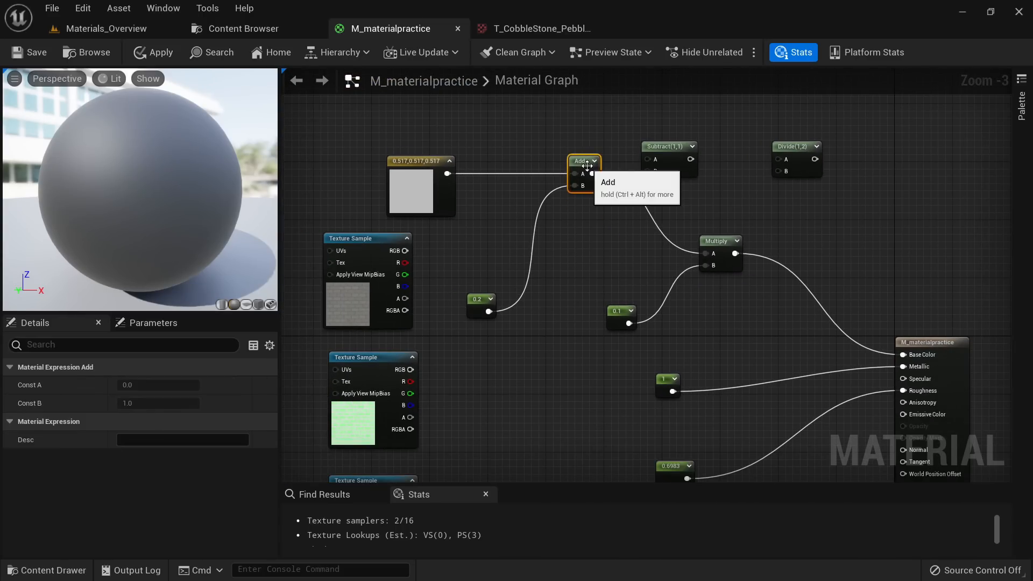
left_click(576, 174, "alt")
left_click(575, 185, "alt")
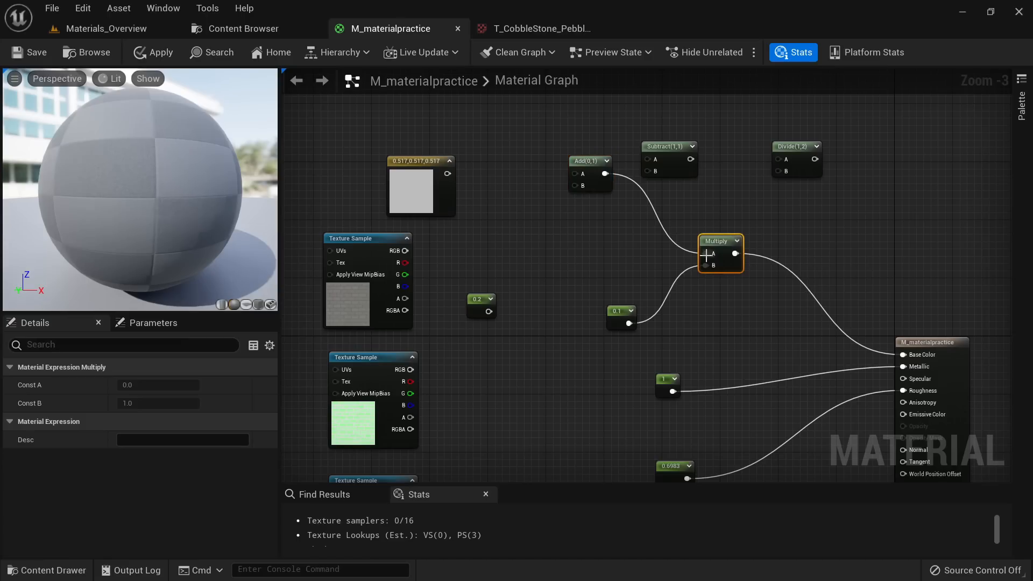
Step: Disconnect the Multiply node's inputs and its link to Base Color, and line up Multiply and Add with the other math nodes
left_click(706, 254, "alt")
left_click(705, 265, "alt")
left_click_drag(718, 241, 732, 150)
left_click_drag(589, 159, 595, 153)
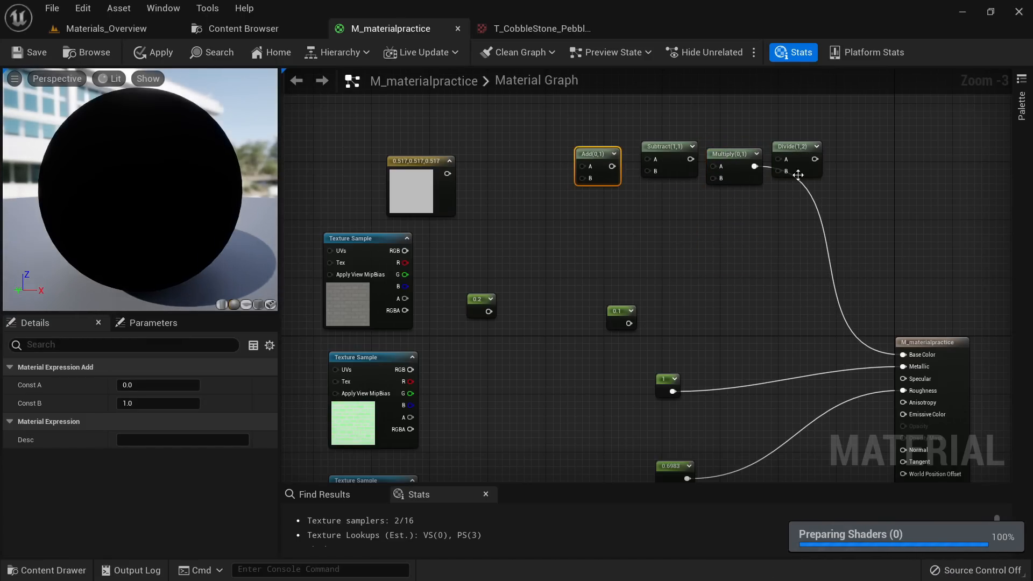
left_click(754, 167, "alt")
Step: Move the T_Brick_Clay_Beveled_D Texture Sample closer to the material output and delete the 0.2, 0.1, 1 and 0.6983 constants
left_click_drag(352, 299, 661, 279)
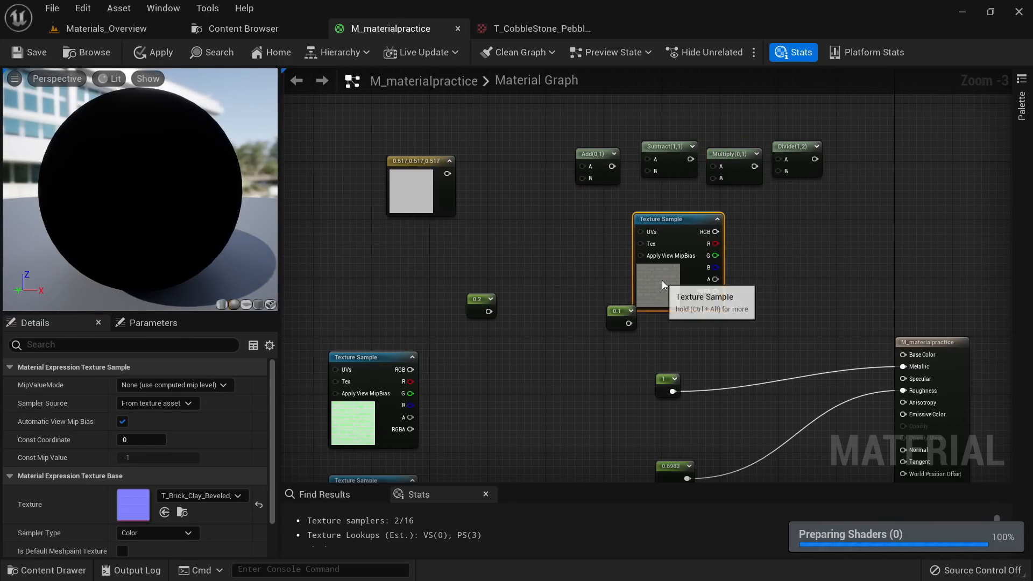
right_click_drag(632, 338, 623, 241)
left_click_drag(623, 240, 443, 214)
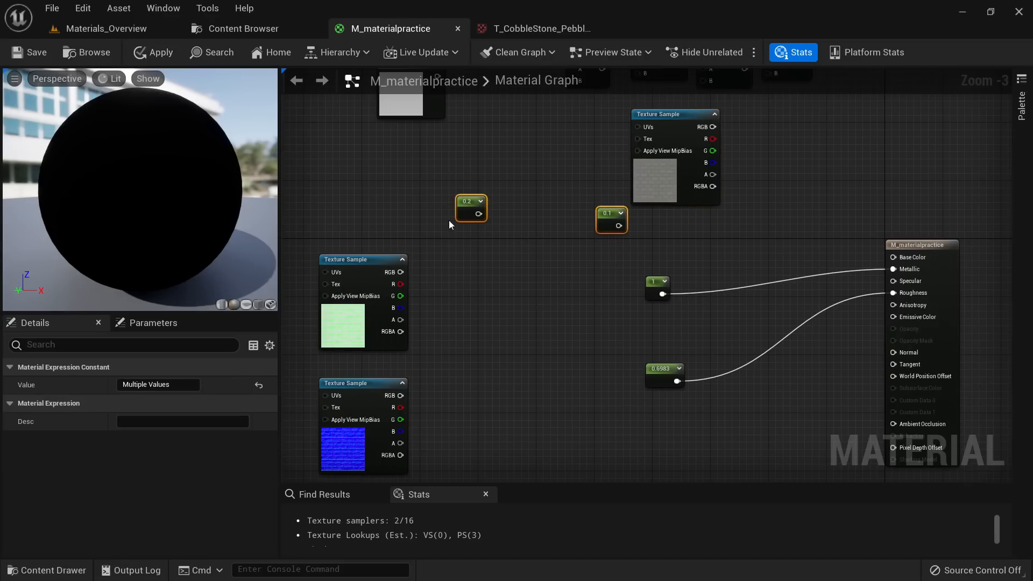
key("Delete")
left_click_drag(619, 264, 691, 392)
key("Delete")
Step: Move the mask and normal Texture Samples nearer the output, connect the T_Brick_Clay_Beveled_D sample's RGB to Base Color, and reposition that sample above them
left_click_drag(496, 291, 580, 455)
left_click(679, 175)
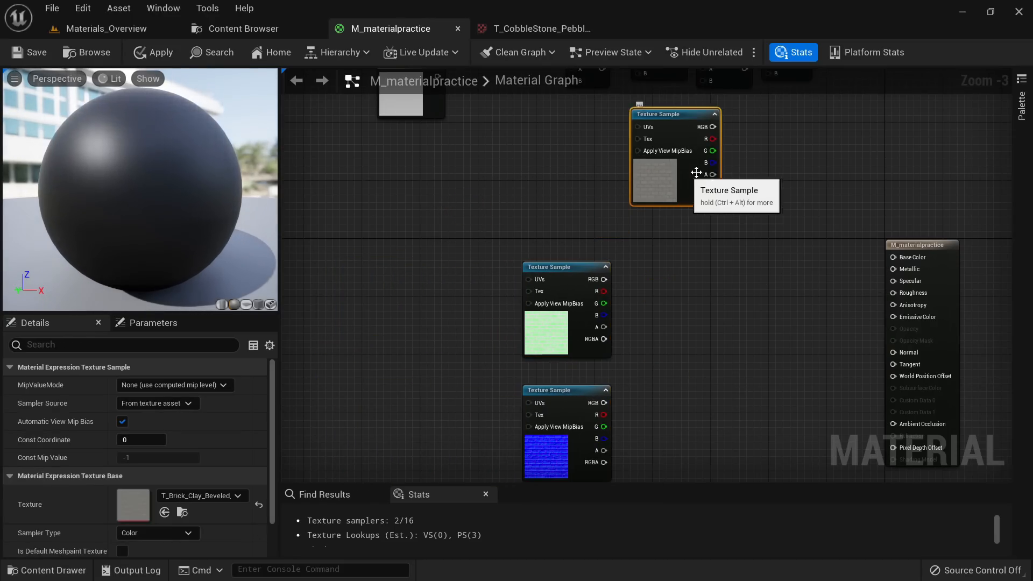
scroll(748, 150, "up", 3)
right_click_drag(748, 150, 589, 147)
left_click_drag(570, 139, 834, 330)
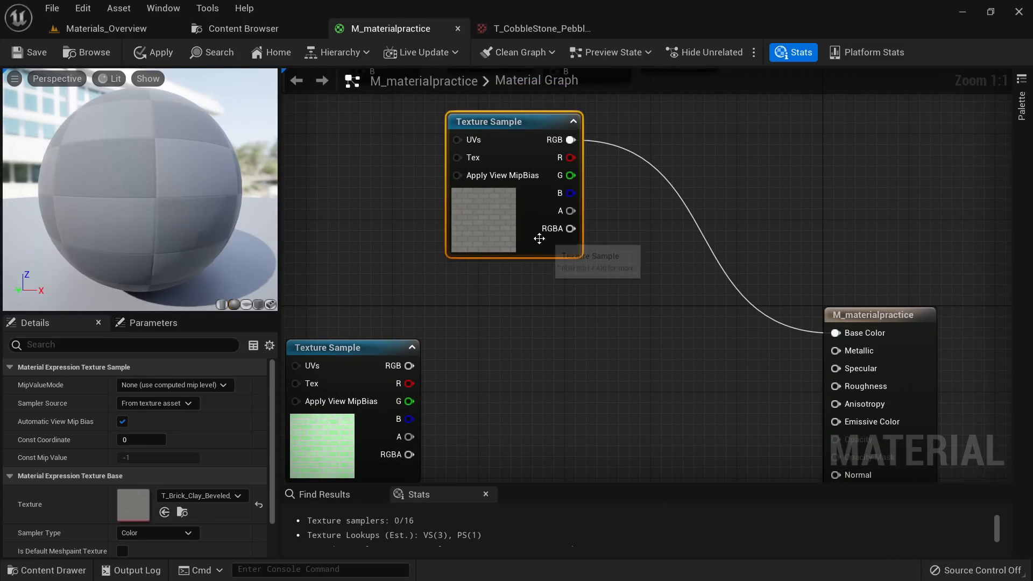
left_click_drag(517, 240, 366, 262)
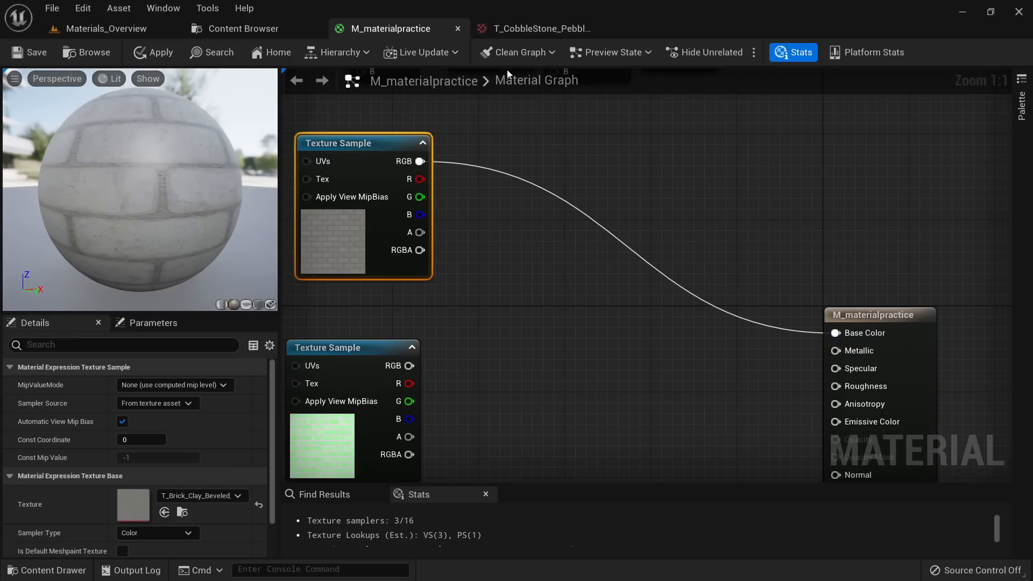
Step: Close the cobblestone texture, open T_Brick_Clay_Beveled_D from the StarterContent Textures folder, and view it up close without its alpha channel
middle_click(528, 30)
left_click(234, 31)
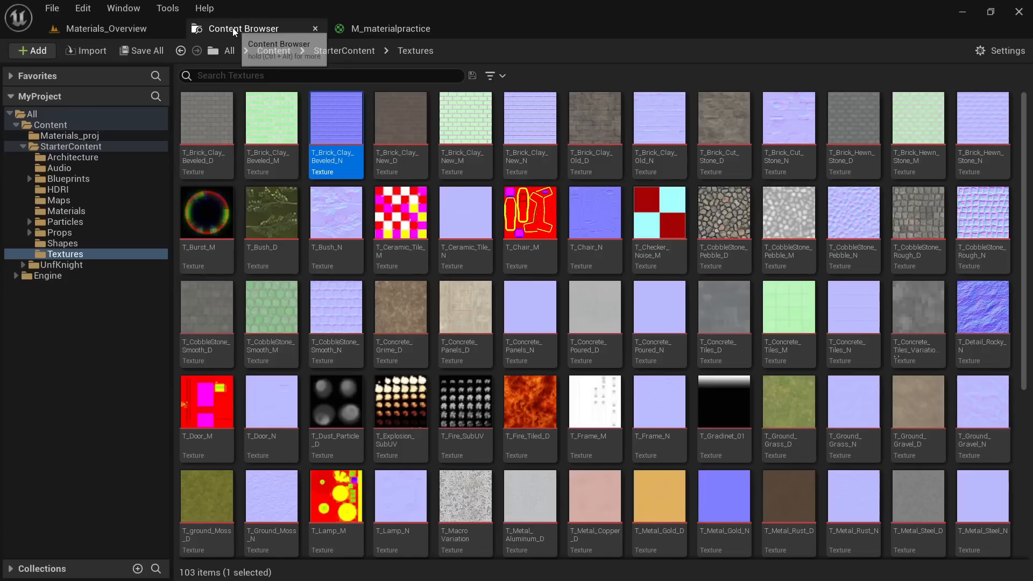
double_click(211, 134)
scroll(313, 176, "down", 5)
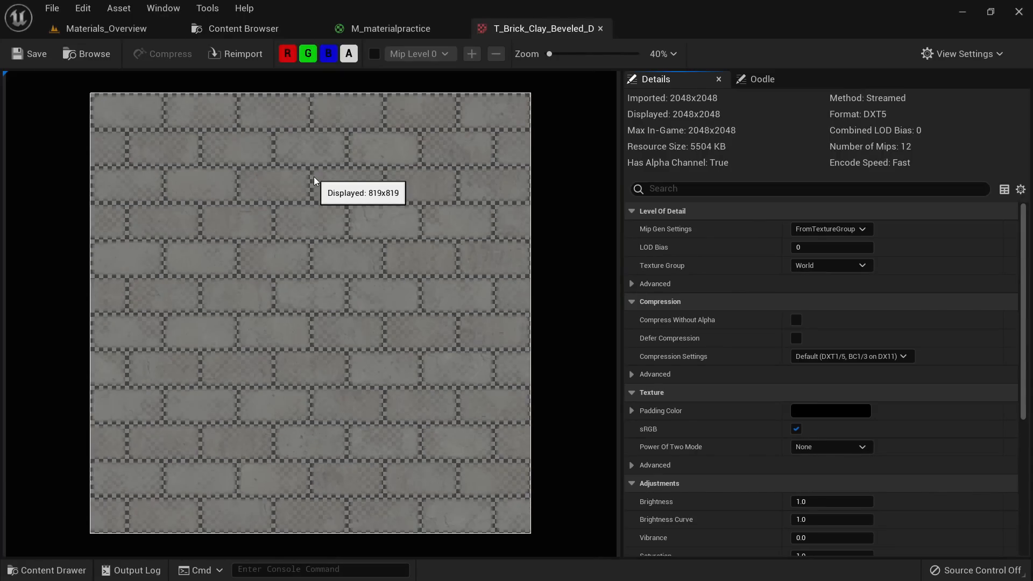
scroll(314, 181, "up", 2)
left_click(349, 53)
scroll(371, 208, "up", 3)
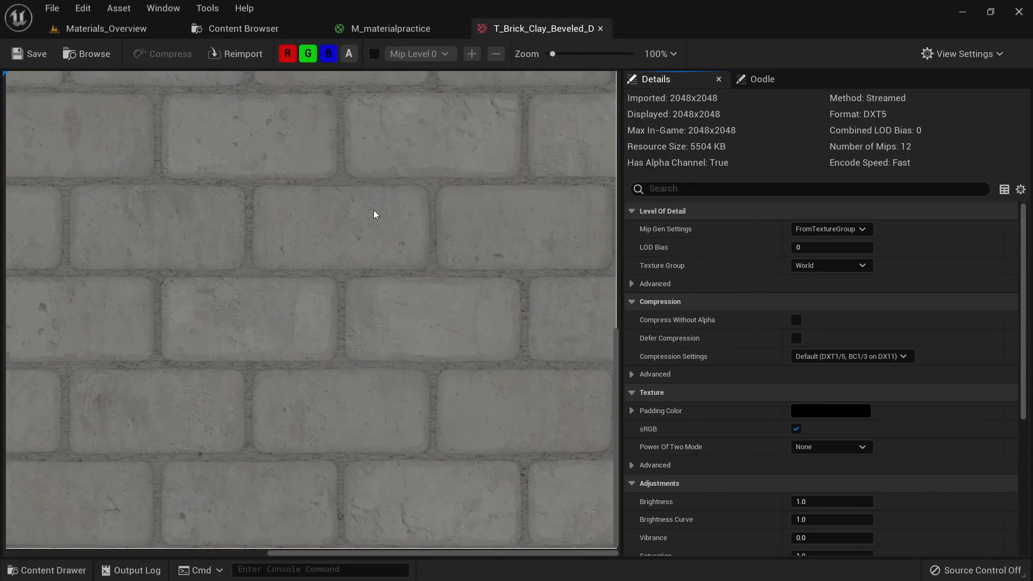
scroll(399, 198, "up", 1)
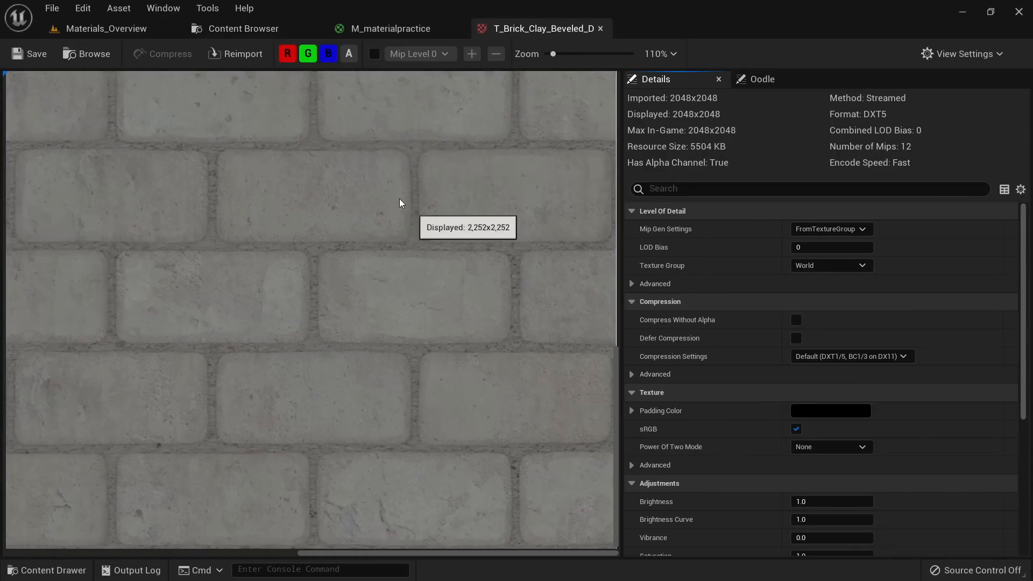
Step: Preview only the green channel of T_Brick_Clay_Beveled_D, restore the red and blue channels, and close the texture
left_click(328, 54)
left_click(287, 53)
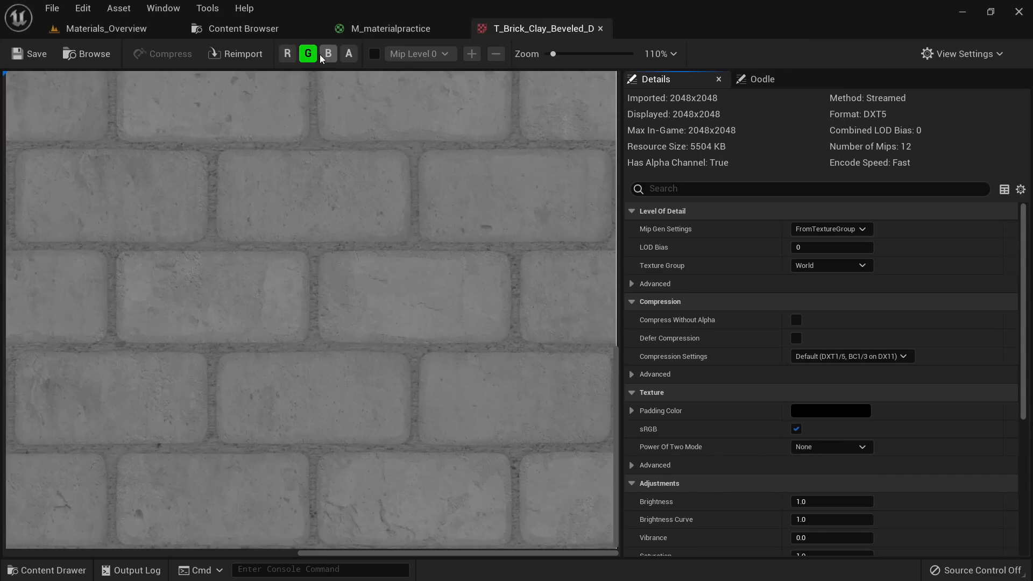
left_click(327, 53)
left_click(288, 53)
scroll(288, 245, "down", 7)
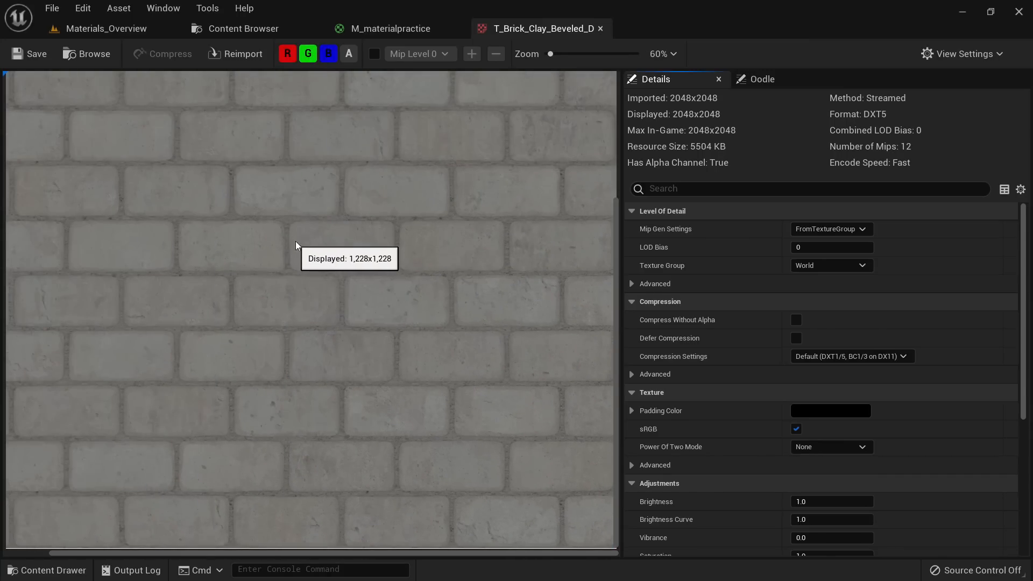
middle_click(530, 24)
Step: Connect the RGB output of the T_Brick_Clay_Beveled_N Texture Sample to the material's Normal input
right_click_drag(509, 250, 590, 221)
left_click(428, 346)
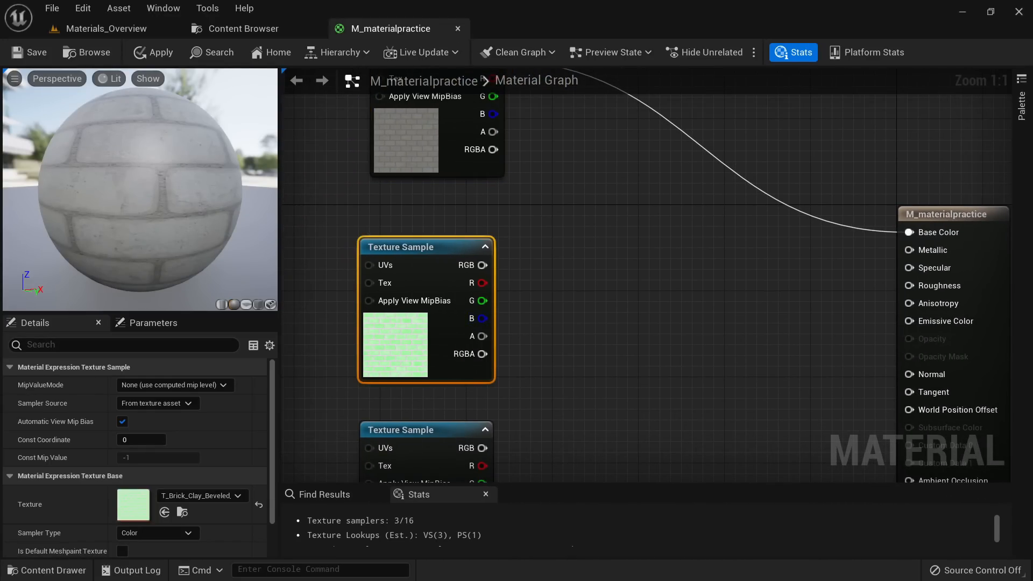
right_click_drag(572, 362, 484, 244)
left_click(323, 428)
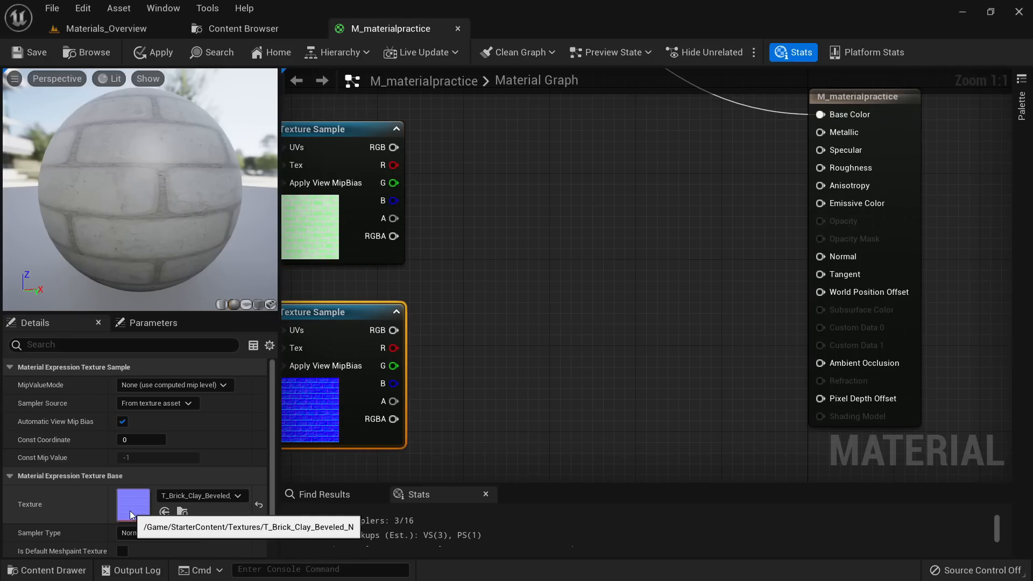
left_click_drag(393, 330, 821, 257)
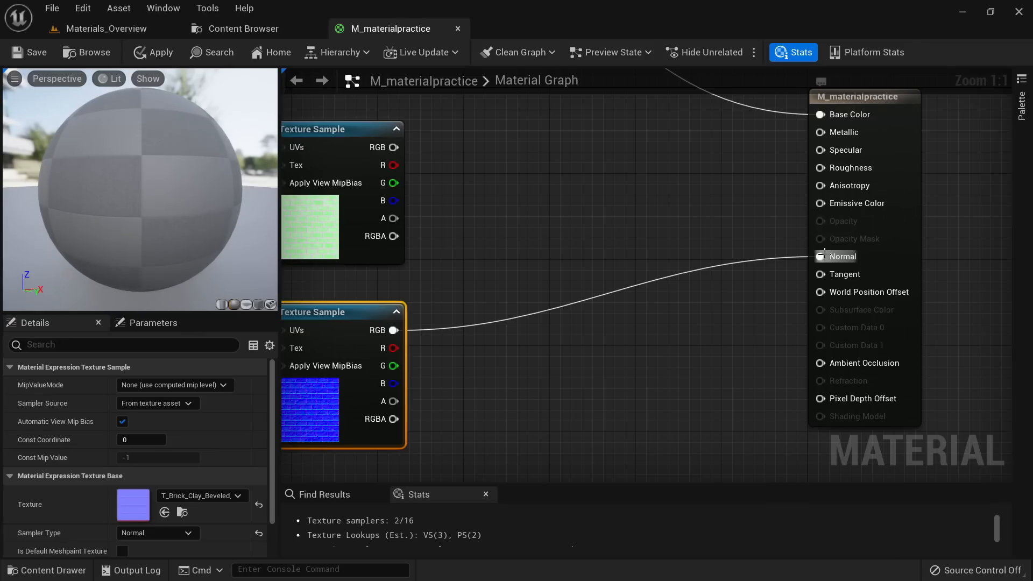
Step: Examine the normal map's brick relief on the preview sphere from several angles
mouse_move(183, 211)
left_mouse_down()
mouse_move(138, 211)
mouse_move(182, 211)
left_mouse_up()
mouse_move(182, 211)
right_mouse_down()
mouse_move(182, 177)
mouse_move(182, 226)
right_mouse_up()
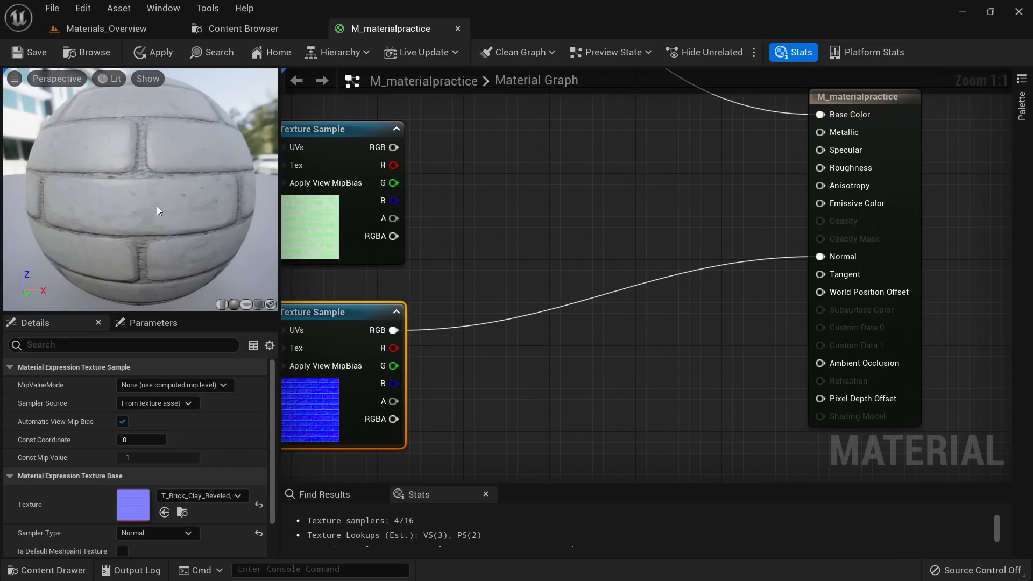
left_click_drag(159, 210, 171, 212)
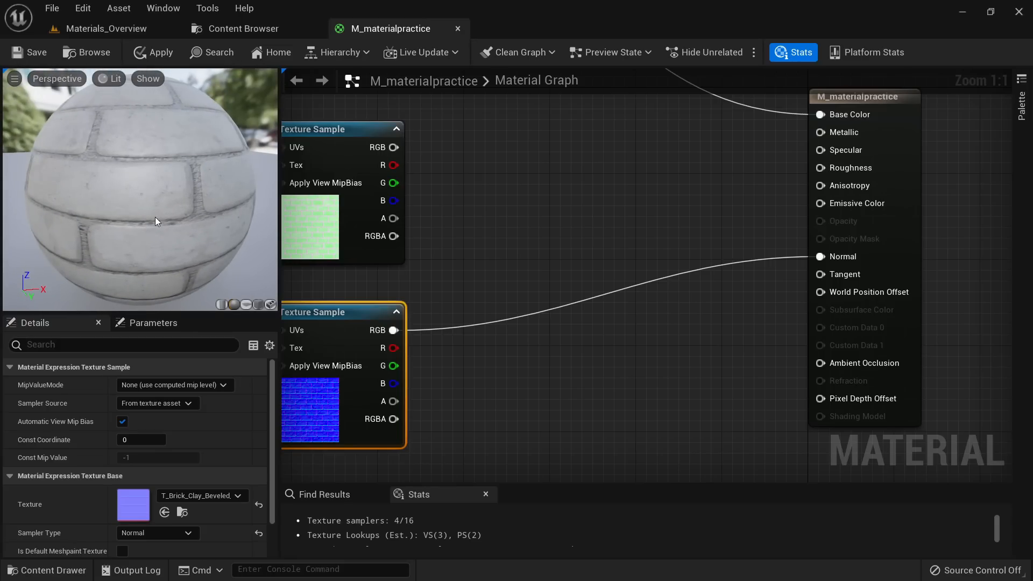
mouse_move(195, 174)
left_mouse_down()
mouse_move(195, 161)
mouse_move(178, 173)
left_mouse_up()
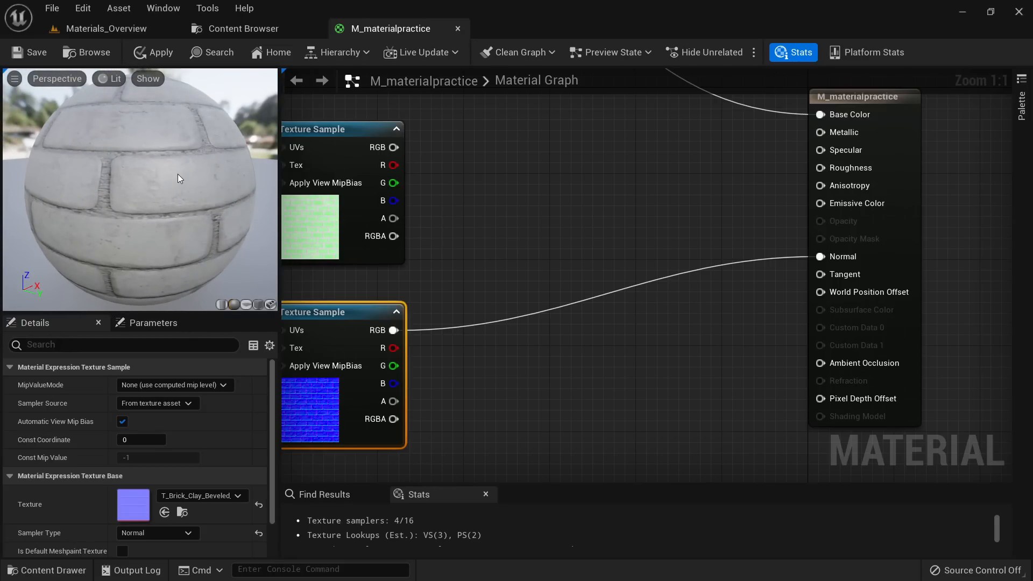
left_click_drag(178, 173, 164, 183)
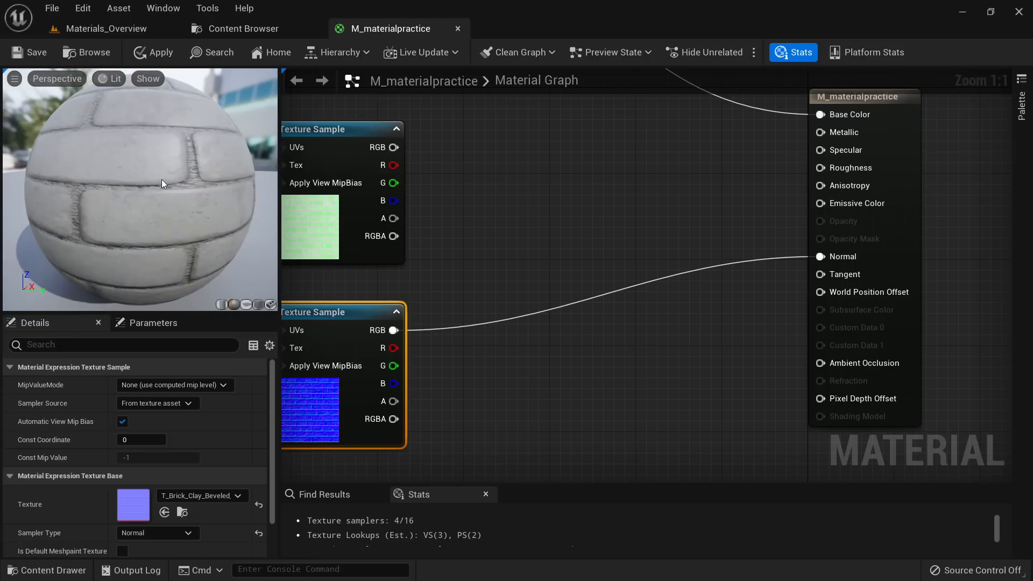
right_click_drag(555, 413, 694, 362)
left_click_drag(118, 169, 148, 217)
Step: Open the T_Brick_Clay_Beveled_N texture and inspect it with the red and green channels turned off
double_click(132, 509)
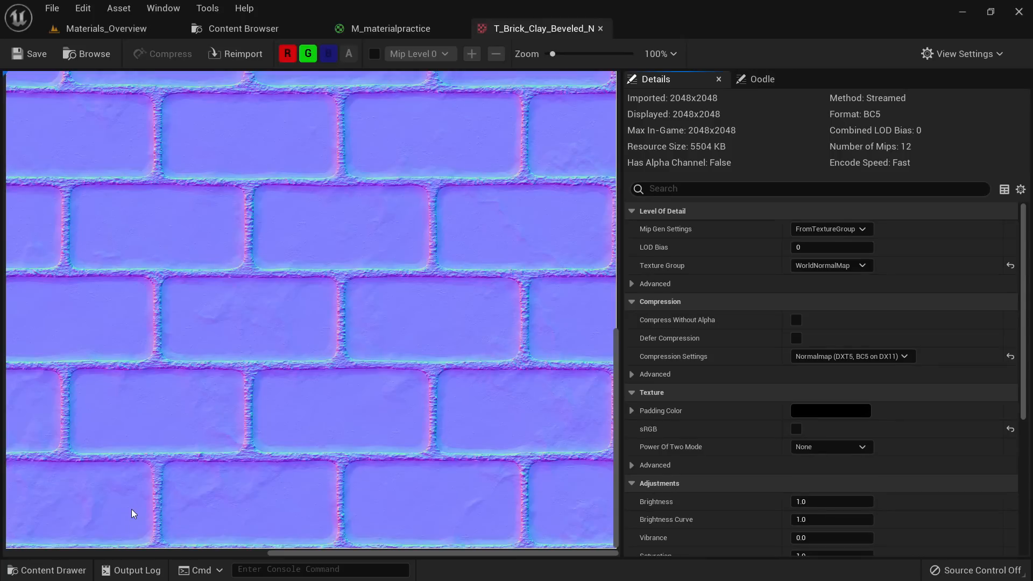
scroll(307, 304, "down", 3)
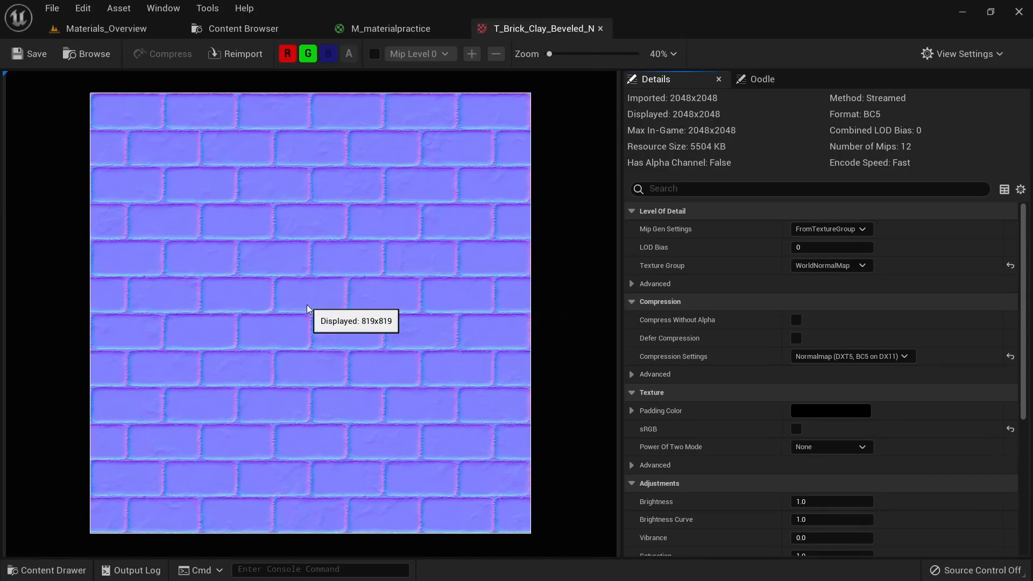
scroll(303, 301, "up", 2)
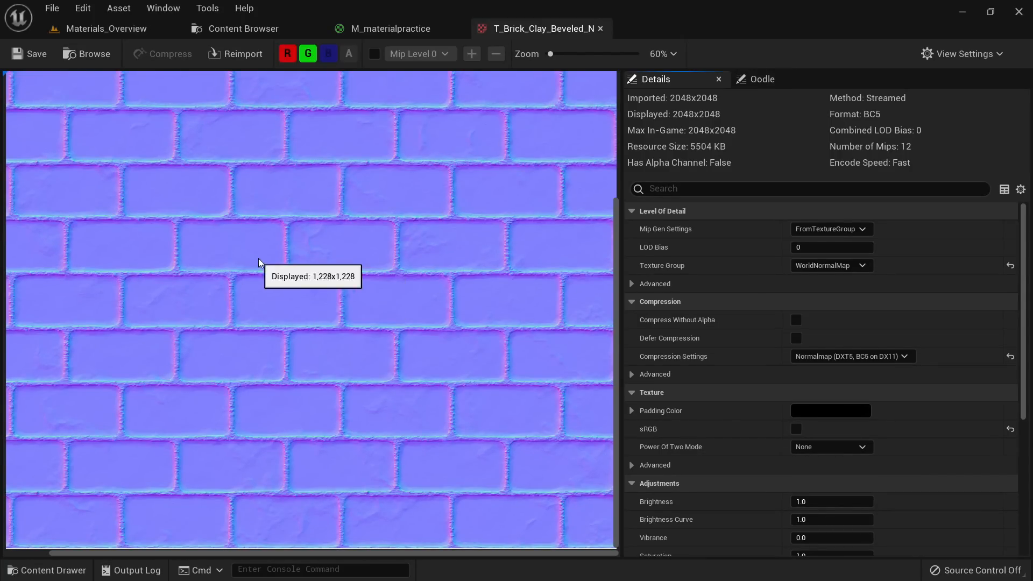
scroll(267, 212, "down", 2)
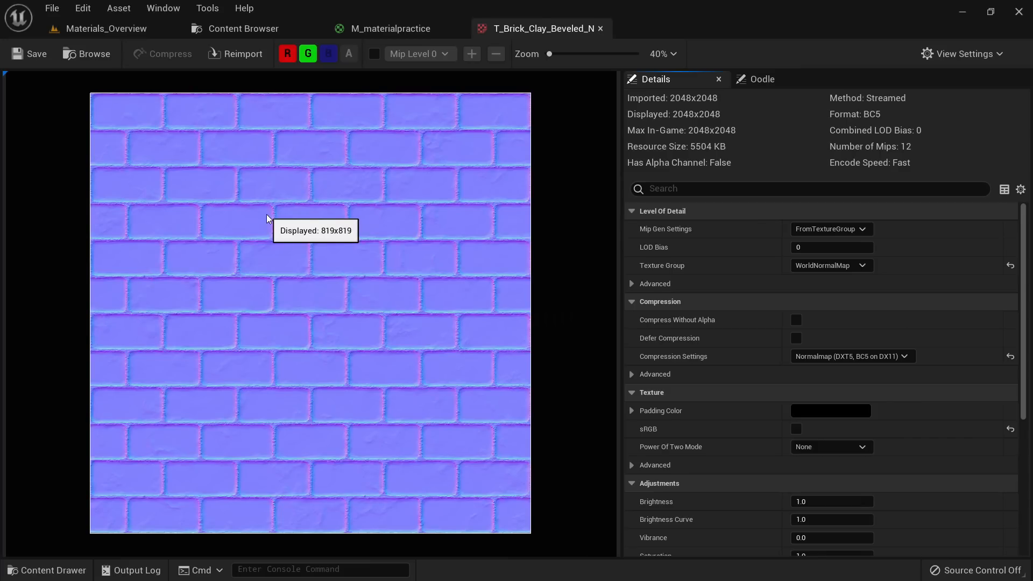
left_click(308, 54)
left_click(287, 53)
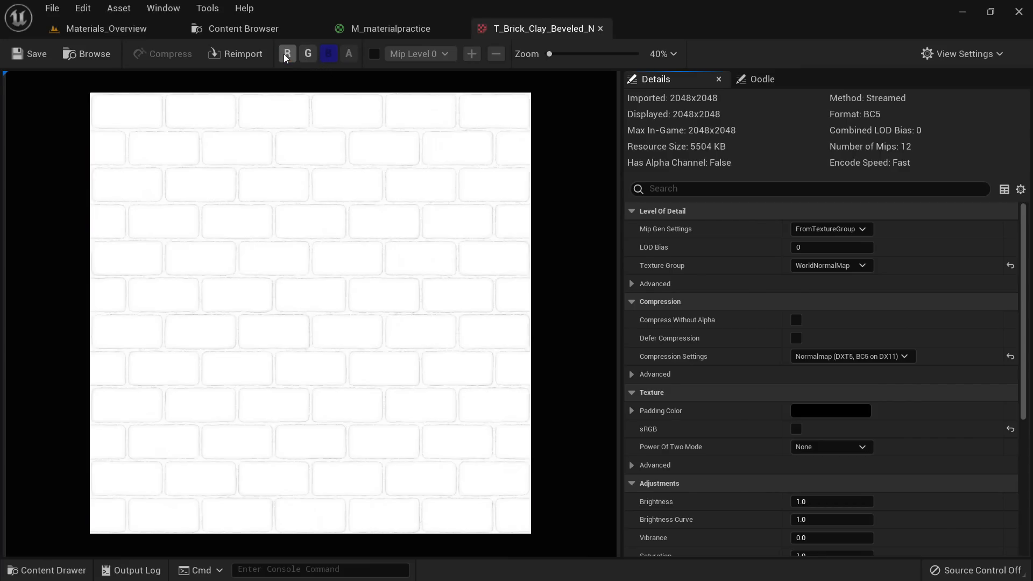
scroll(317, 91, "up", 5)
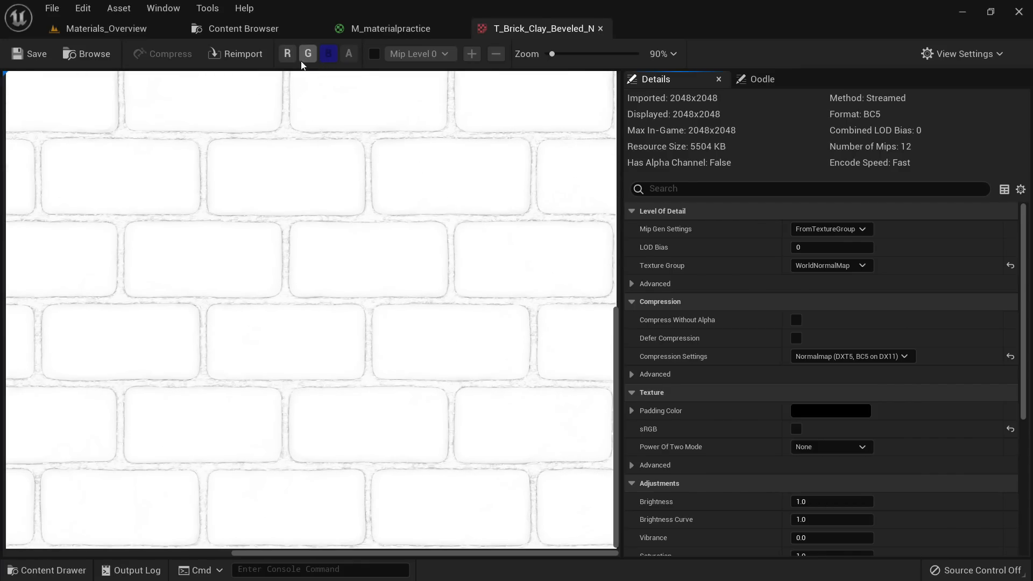
Step: Toggle the red and green channels of the normal texture to compare them, ending with red on and green off
left_click(287, 54)
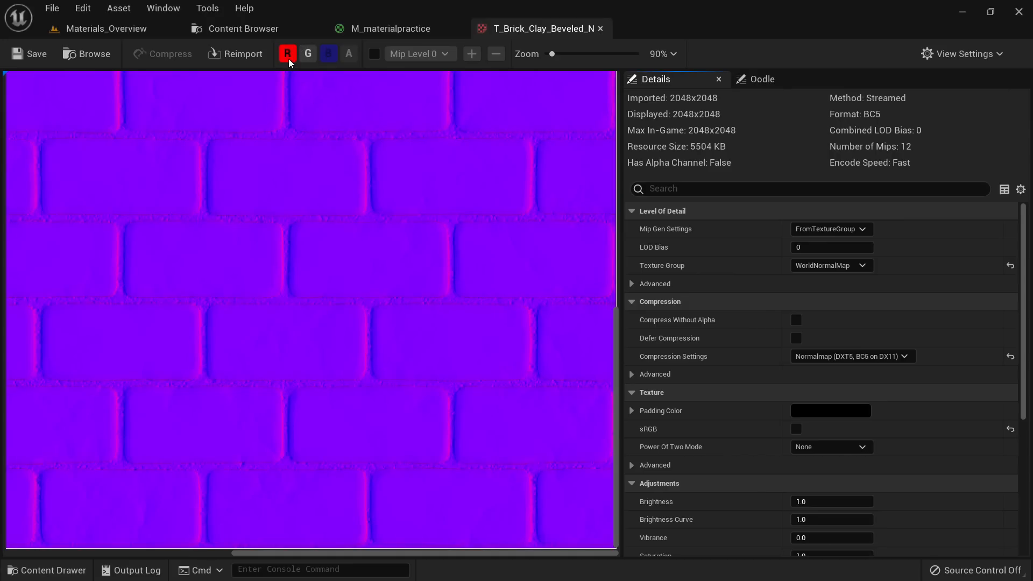
left_click(287, 54)
left_click(308, 54)
left_click(288, 53)
left_click(308, 53)
Step: Reset the normal texture's compression settings to Default (DXT1/5, BC1/3 on DX11) and display only its red channel
left_click(1010, 356)
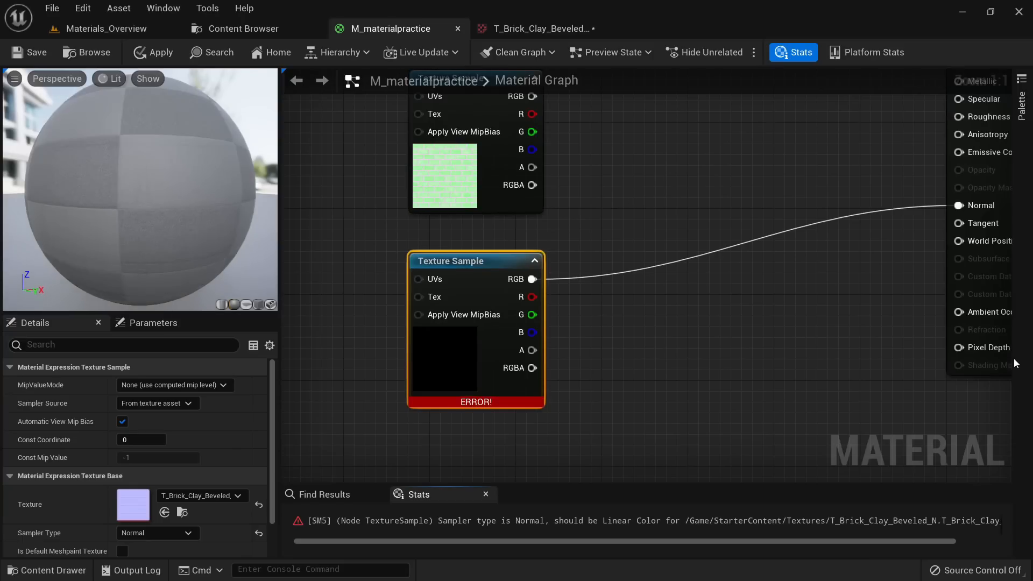
double_click(133, 504)
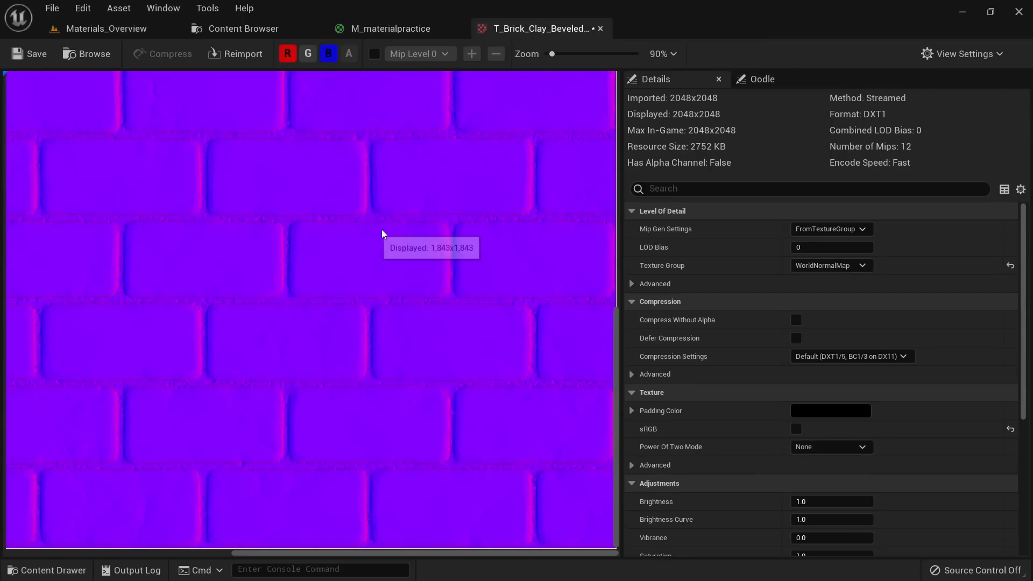
left_click(334, 53)
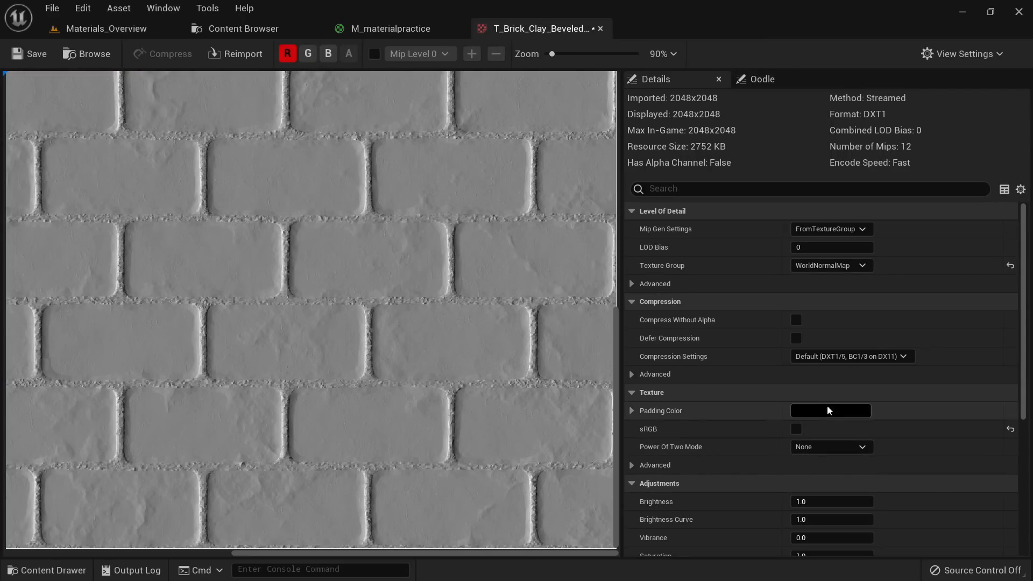
Step: Look through the available compression settings and examine the brick edge shading in the normal texture's red channel at different zoom levels
left_click(823, 357)
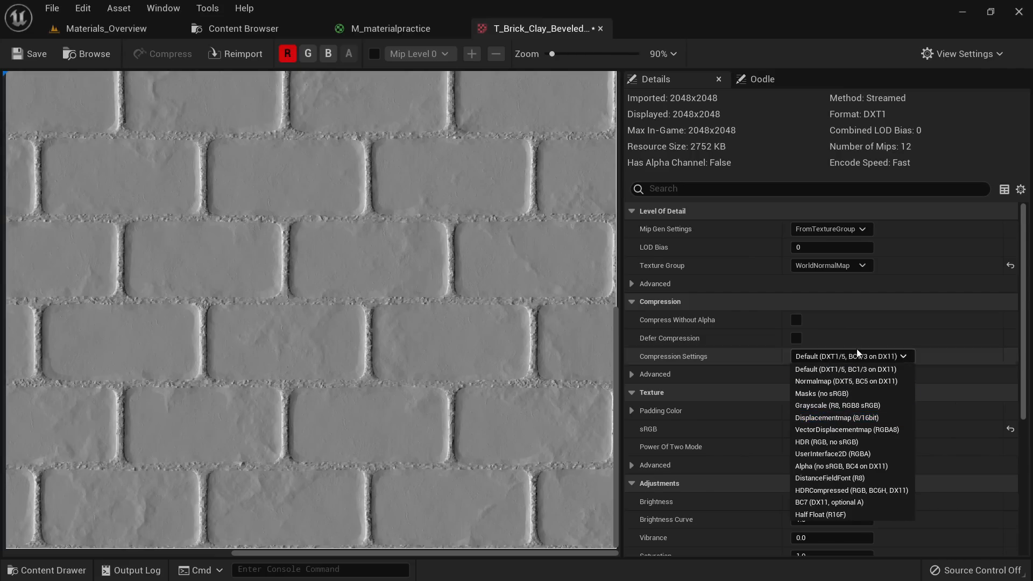
left_click(965, 431)
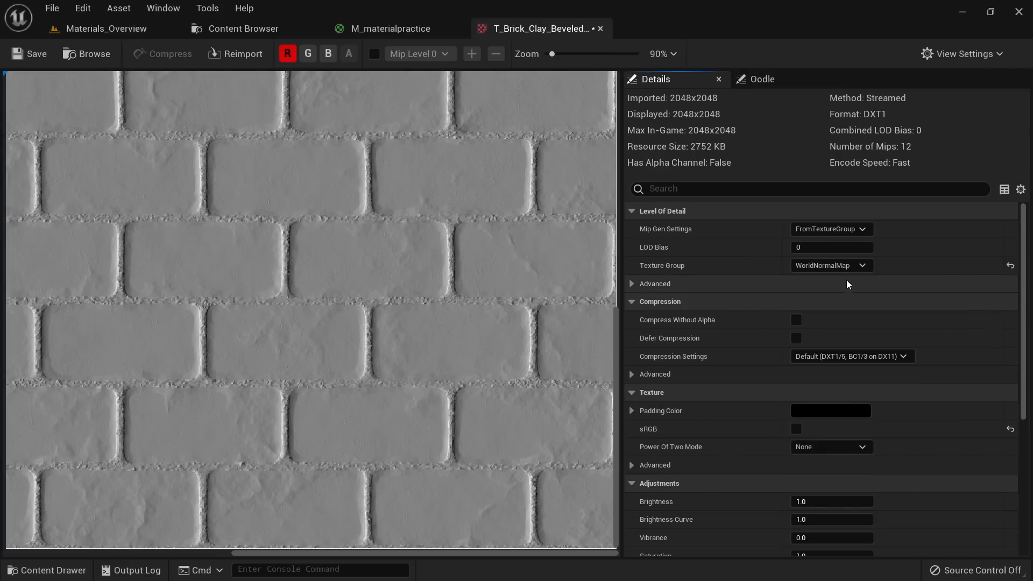
scroll(843, 388, "down", 1)
scroll(848, 405, "up", 1)
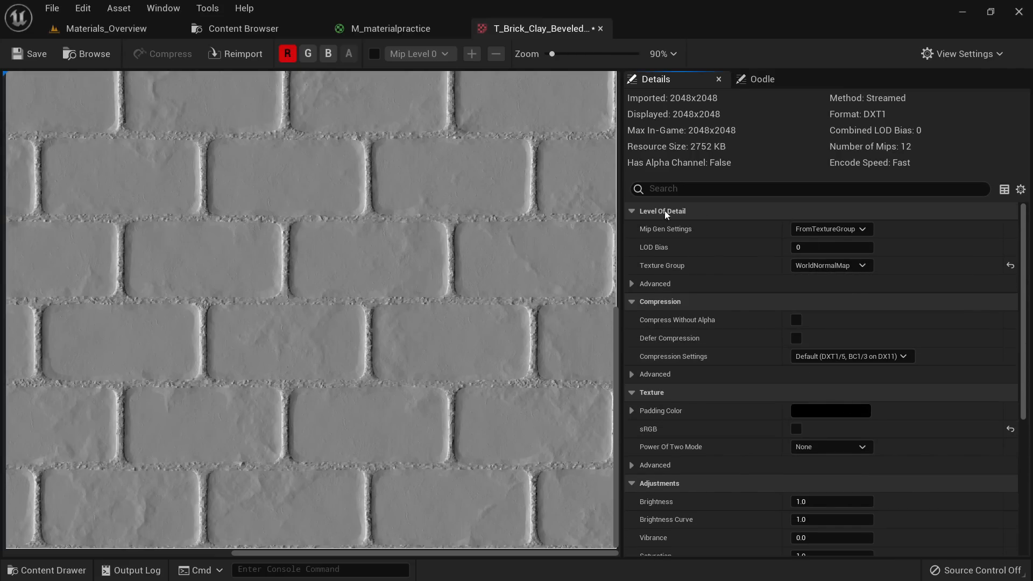
scroll(305, 237, "down", 3)
scroll(285, 199, "up", 2)
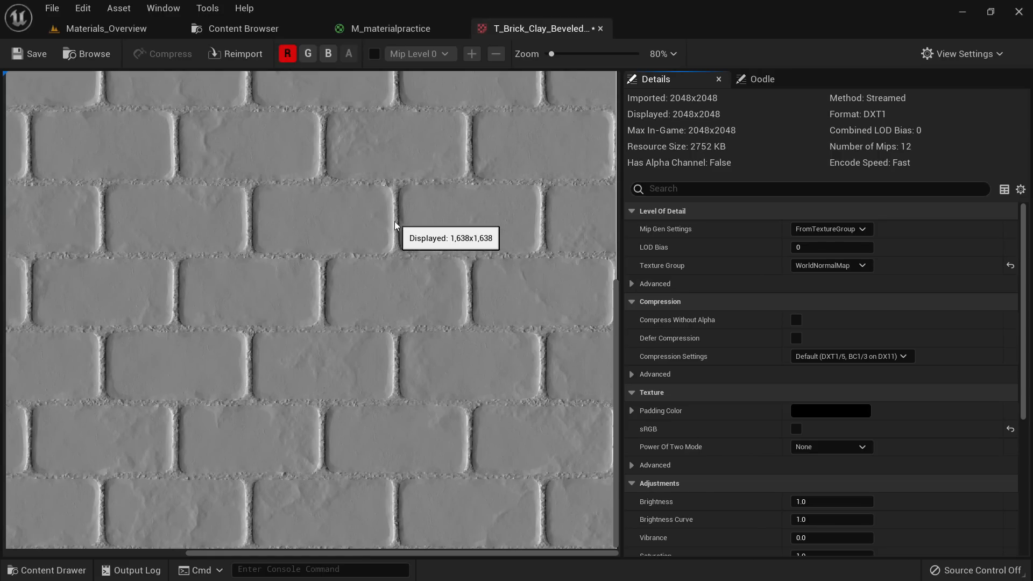
scroll(392, 207, "up", 2)
scroll(344, 137, "down", 3)
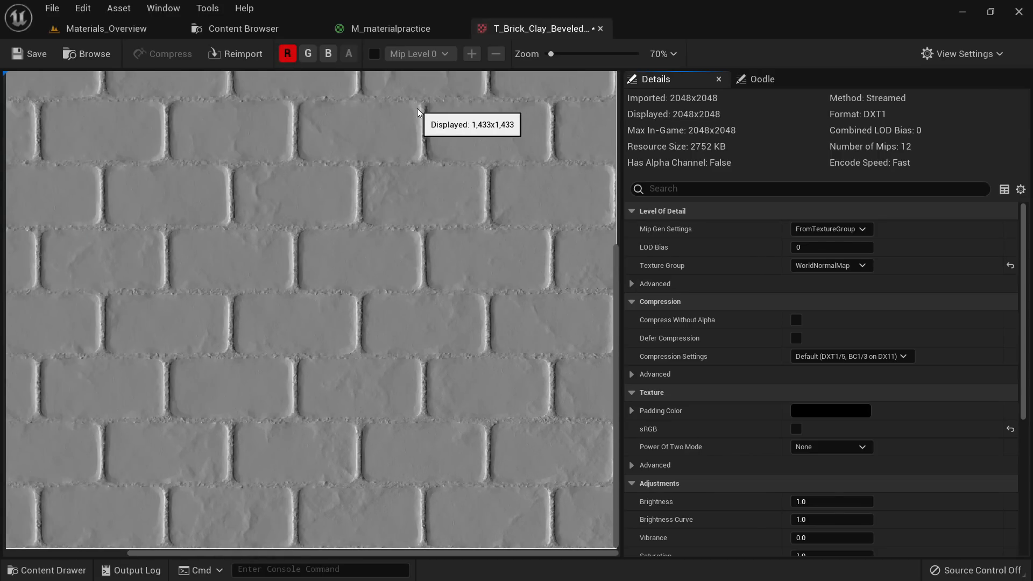
Step: Capture the texture preview area, sketch a red arrow pointing left across the bricks, and discard the capture
key("ctrl+Print")
left_click_drag(18, 59, 676, 558)
left_click(686, 458)
mouse_move(451, 201)
left_mouse_down()
mouse_move(322, 197)
mouse_move(357, 226)
left_mouse_up()
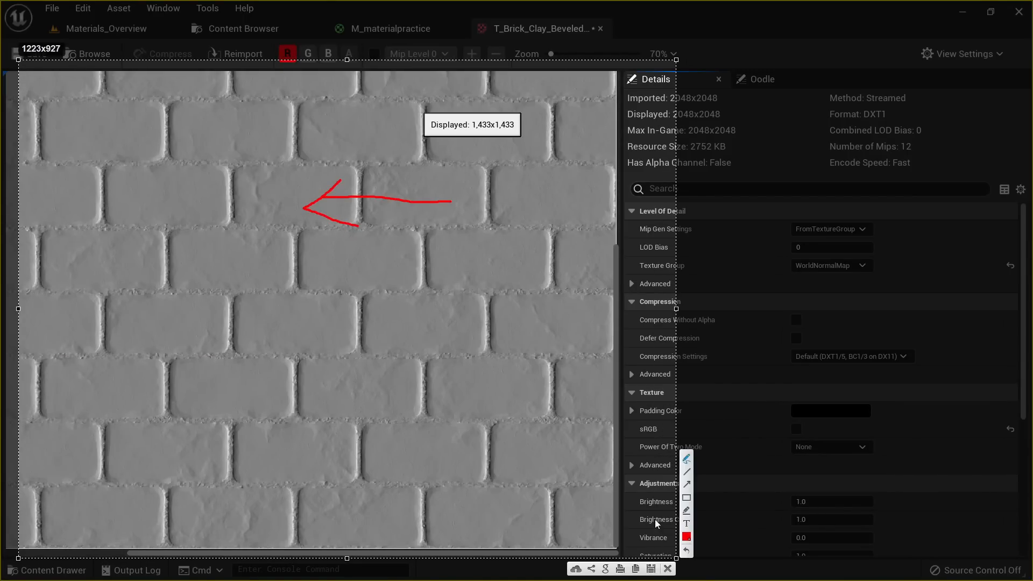
left_click(668, 569)
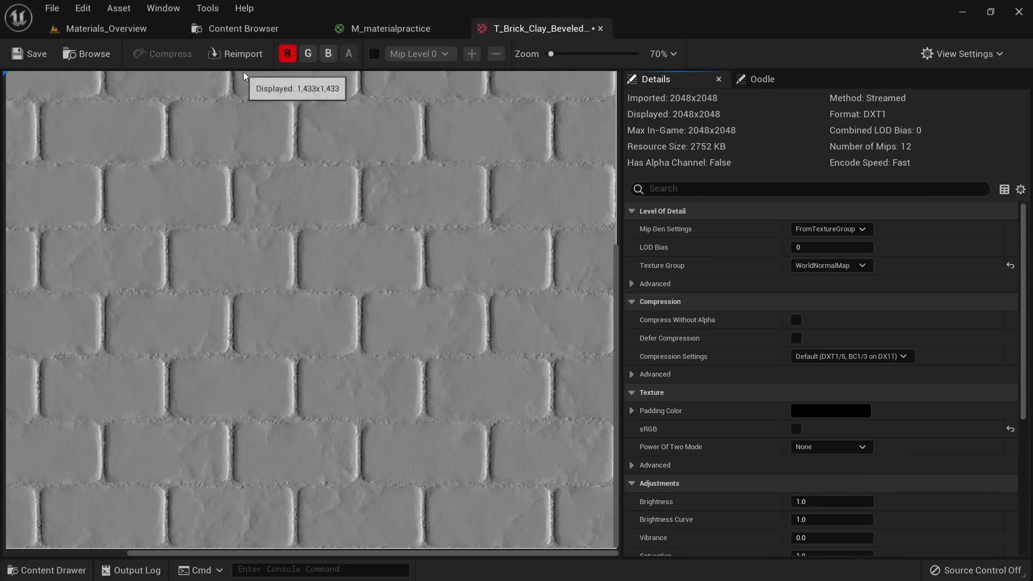
Step: Display only the green channel of the normal texture, capture the preview area and discard the capture
left_click(307, 53)
left_click(288, 53)
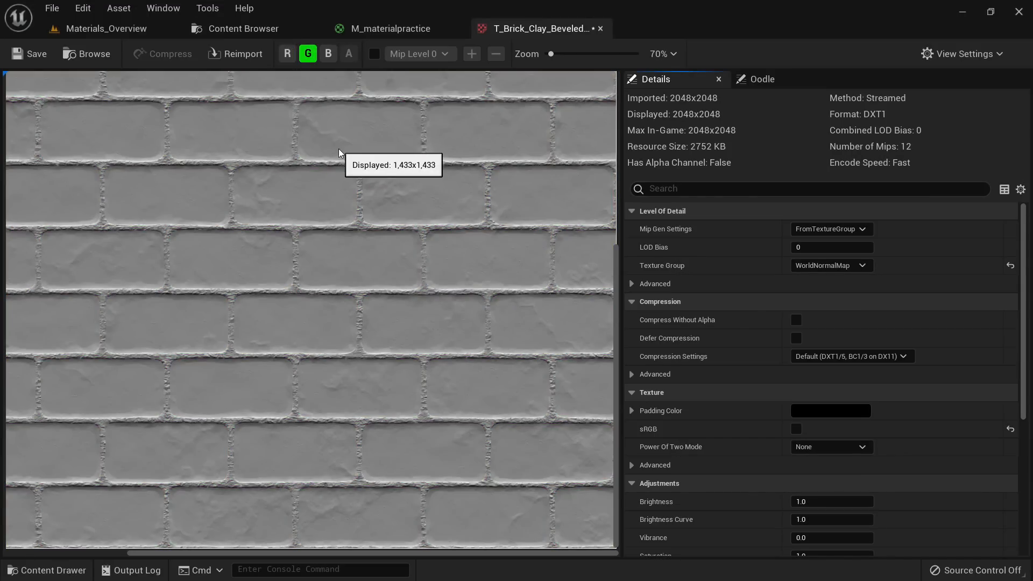
key("Print")
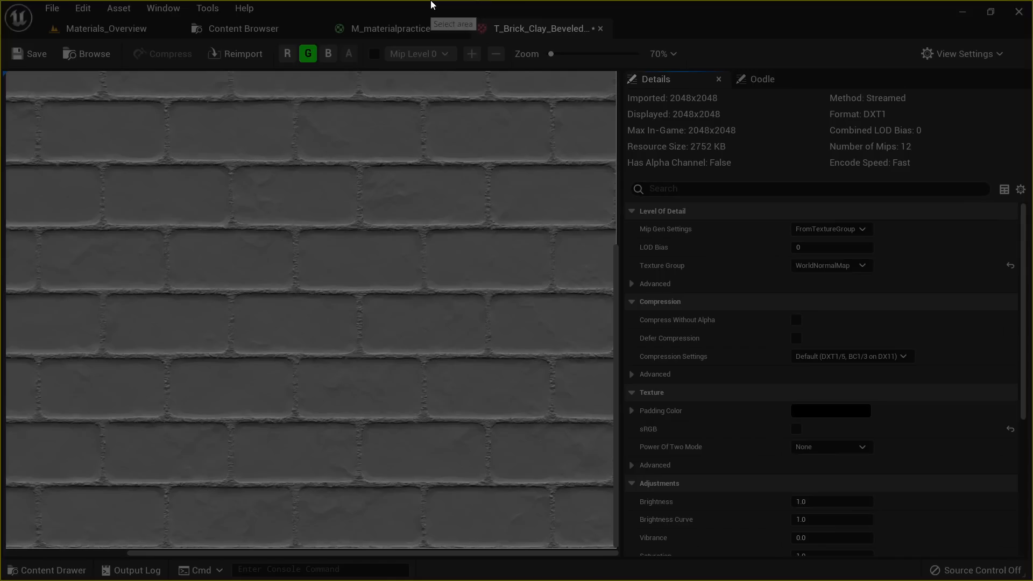
mouse_move(47, 53)
left_mouse_down()
mouse_move(195, 238)
mouse_move(674, 546)
mouse_move(619, 547)
left_mouse_up()
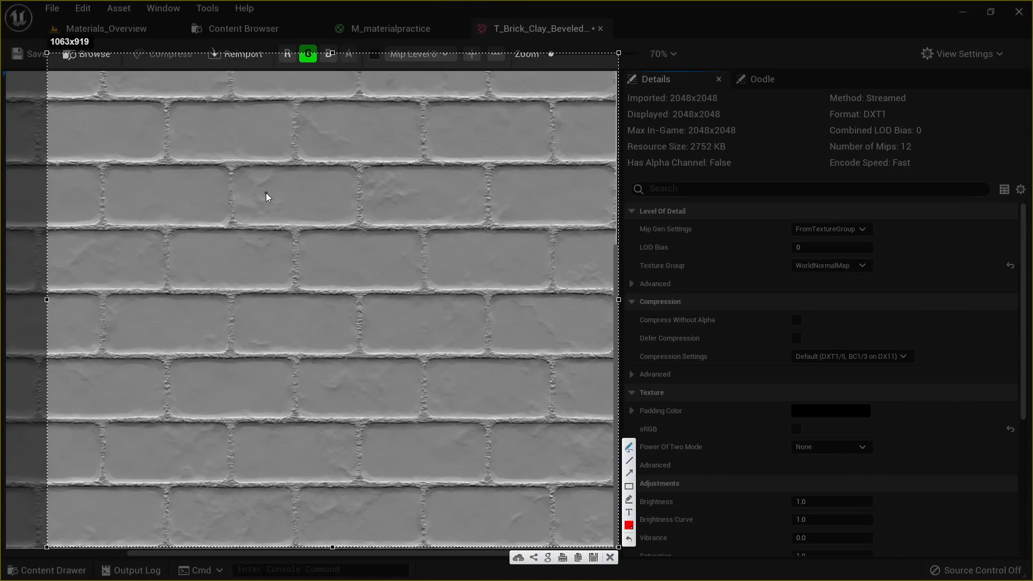
left_click(610, 557)
Step: Compare the red and green channels of the normal texture one at a time, ending with only the blue channel displayed
left_click(287, 53)
left_click(307, 53)
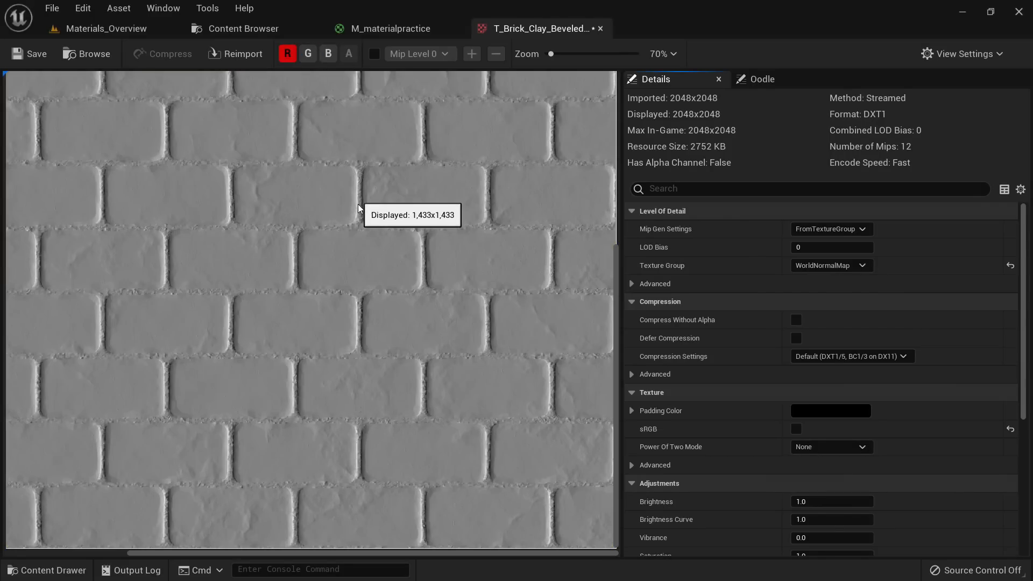
scroll(356, 172, "down", 2)
scroll(357, 172, "up", 2)
left_click(308, 53)
left_click(288, 53)
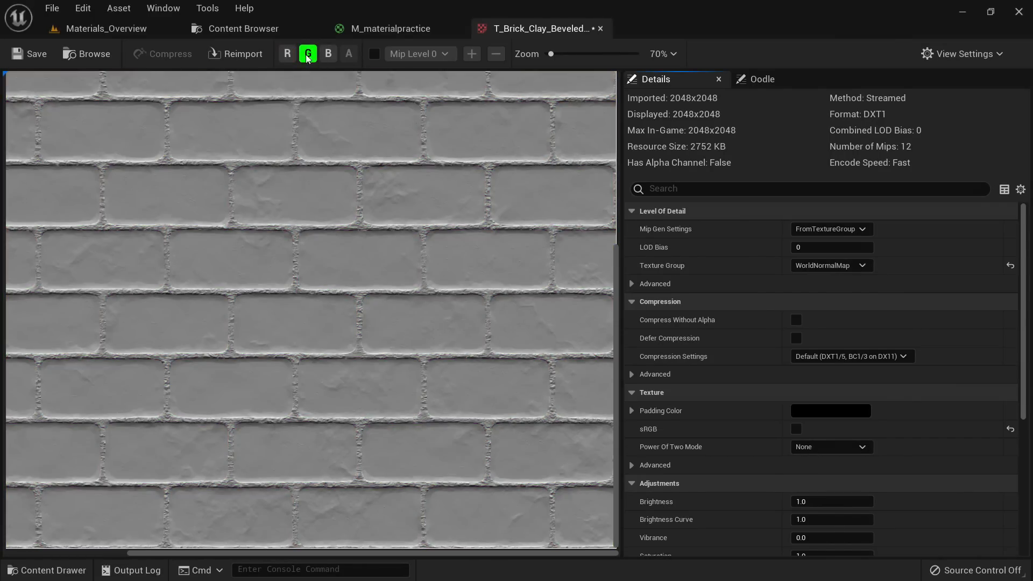
left_click(308, 53)
left_click(332, 54)
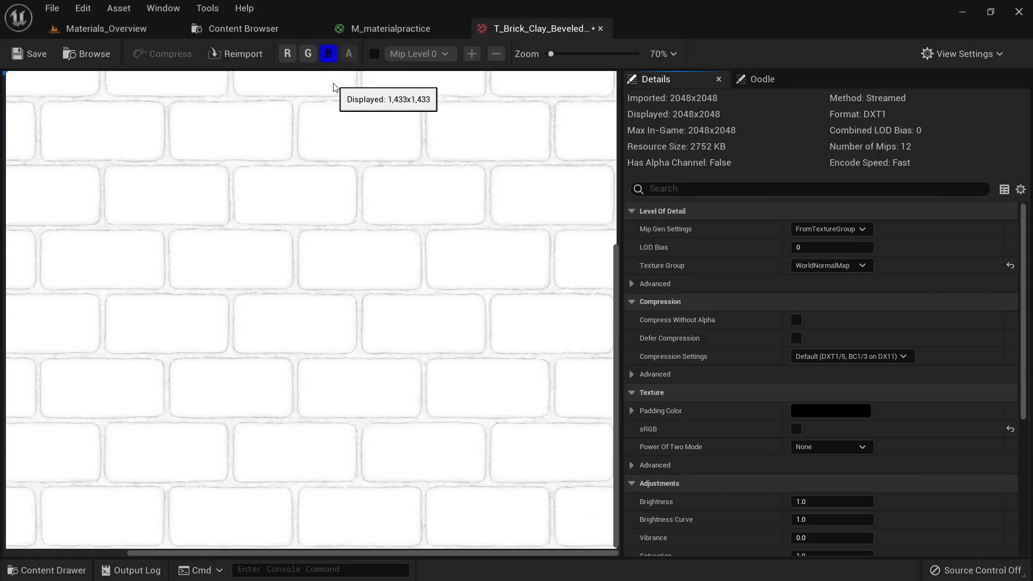
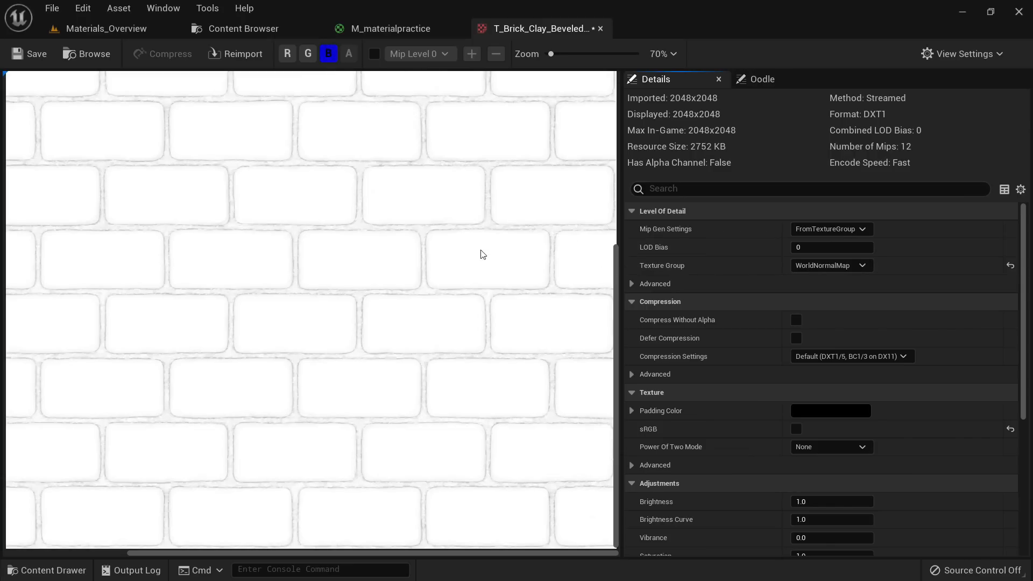
Step: Restore the normal texture's compression settings to Normalmap (DXT5, BC5 on DX11) and display its red and green channels together
key("ctrl+z")
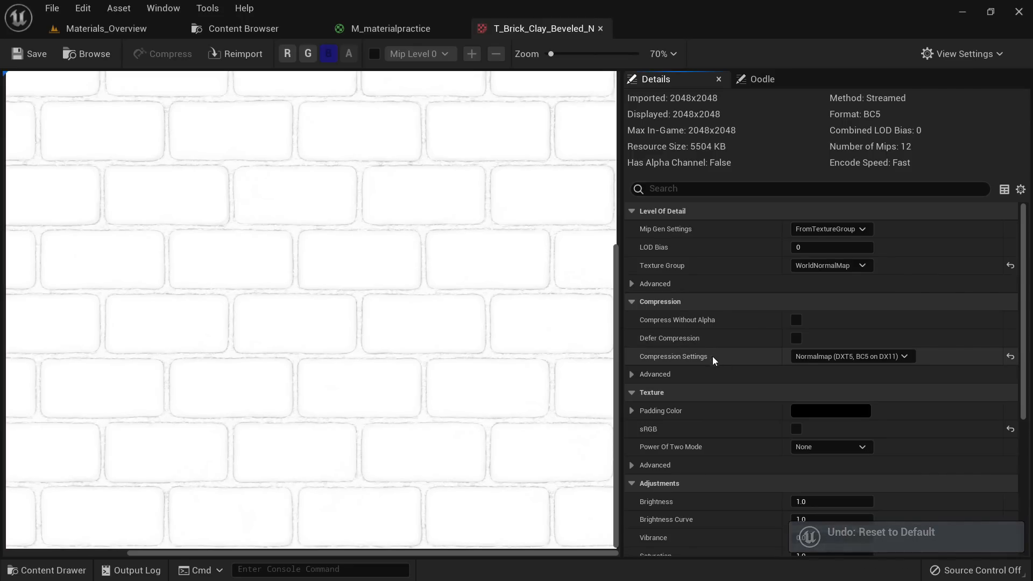
left_click(820, 356)
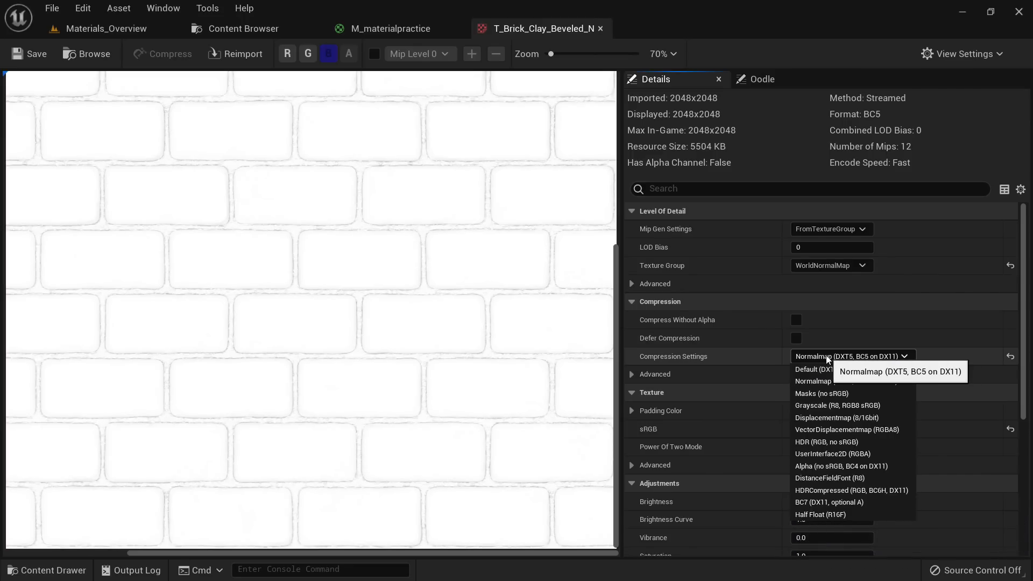
left_click(819, 381)
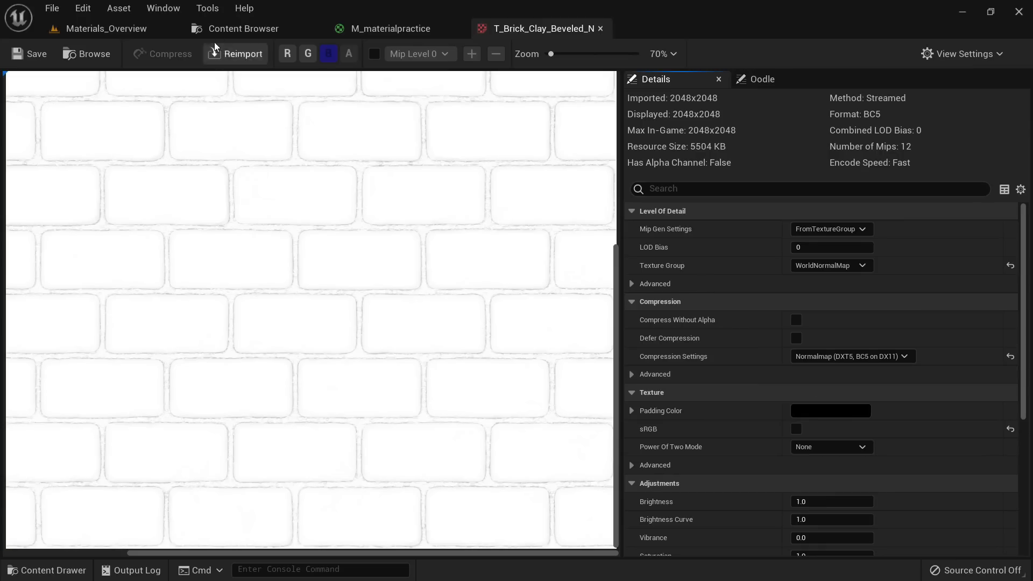
scroll(360, 150, "down", 1)
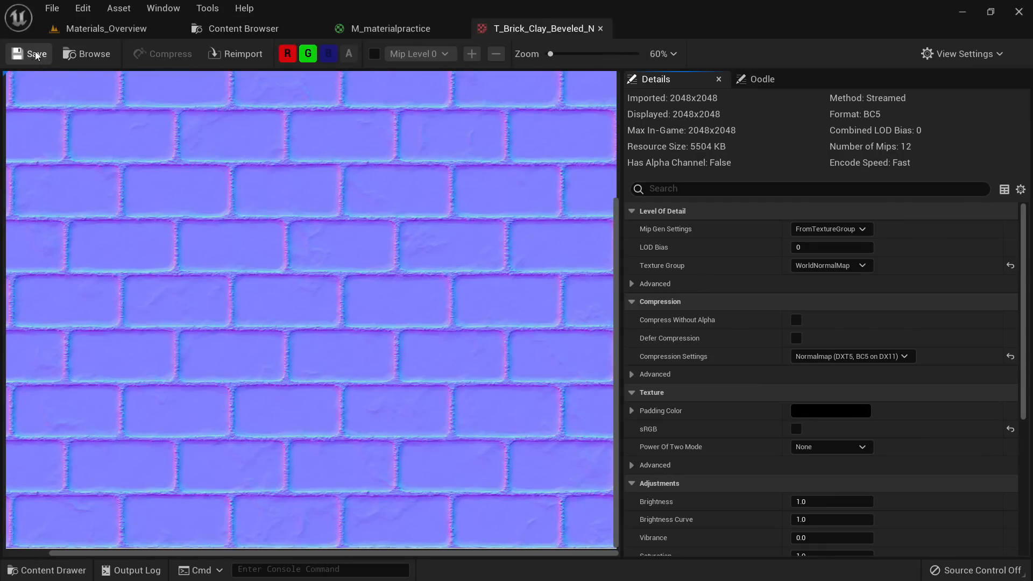
Step: In the M_materialpractice graph, align the base color Texture Sample node with the two Texture Sample nodes below it
left_click(430, 38)
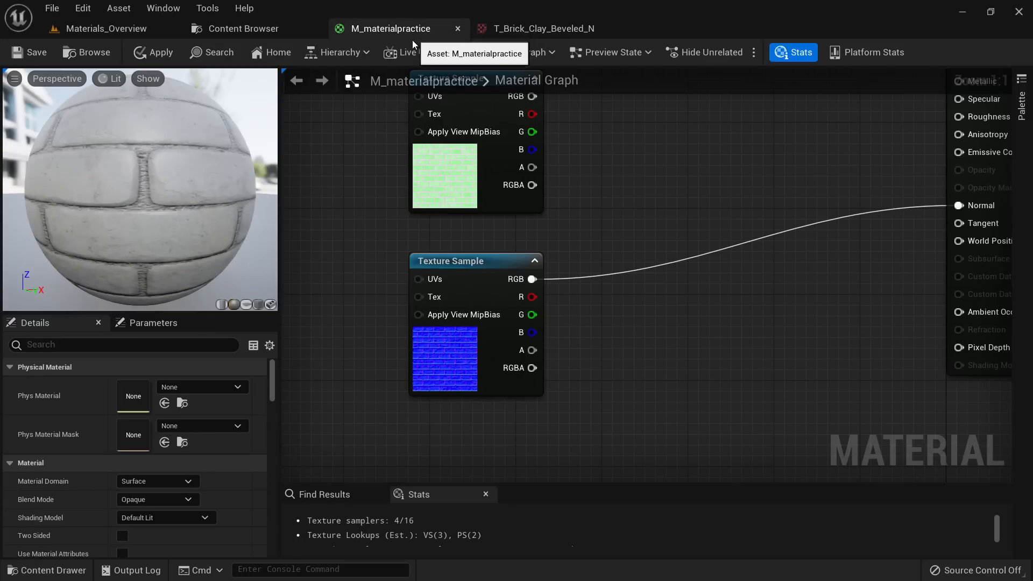
left_click(477, 388)
right_click_drag(614, 195, 598, 293)
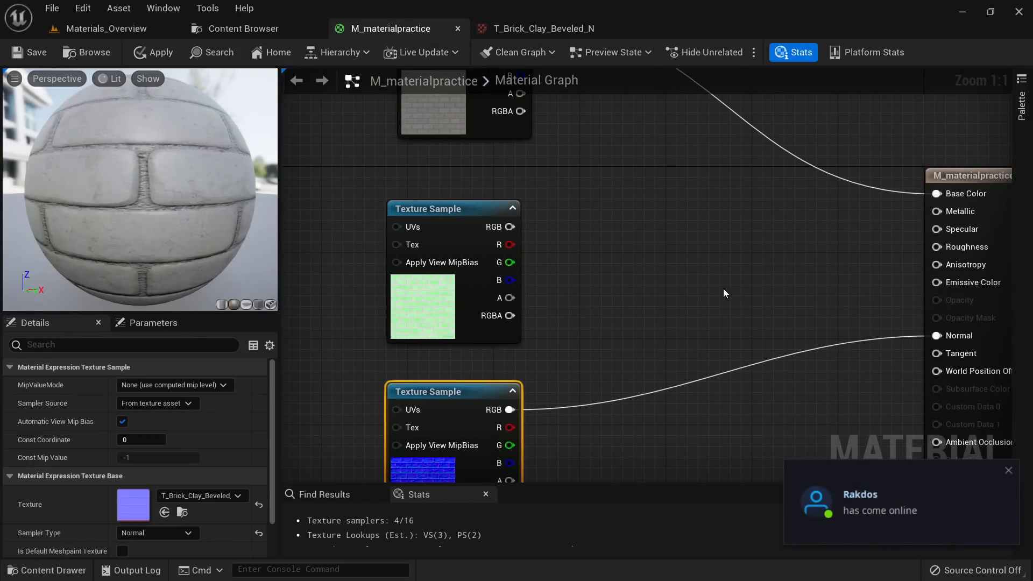
right_click_drag(721, 287, 581, 261)
scroll(591, 275, "down", 1)
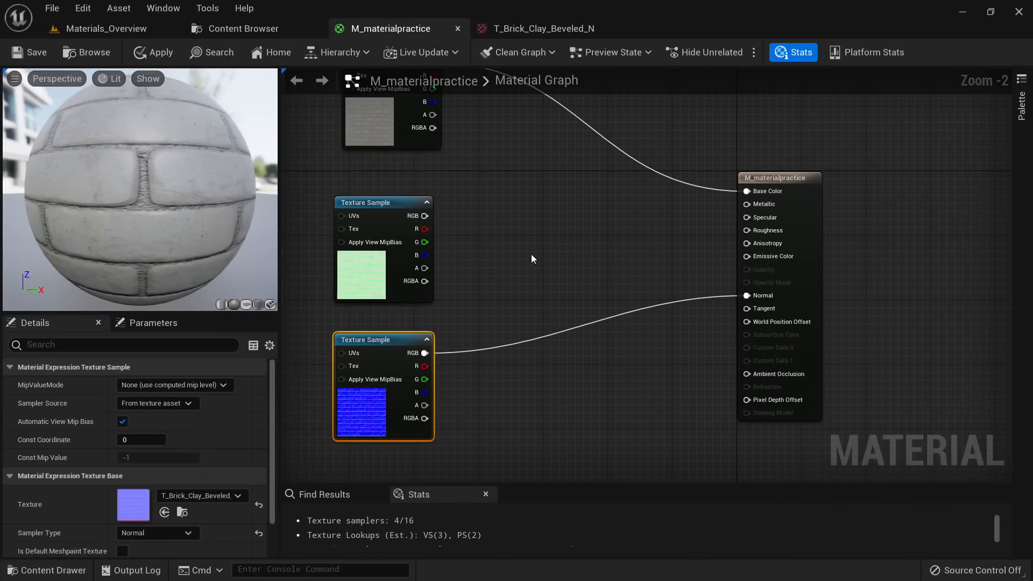
scroll(543, 269, "down", 1)
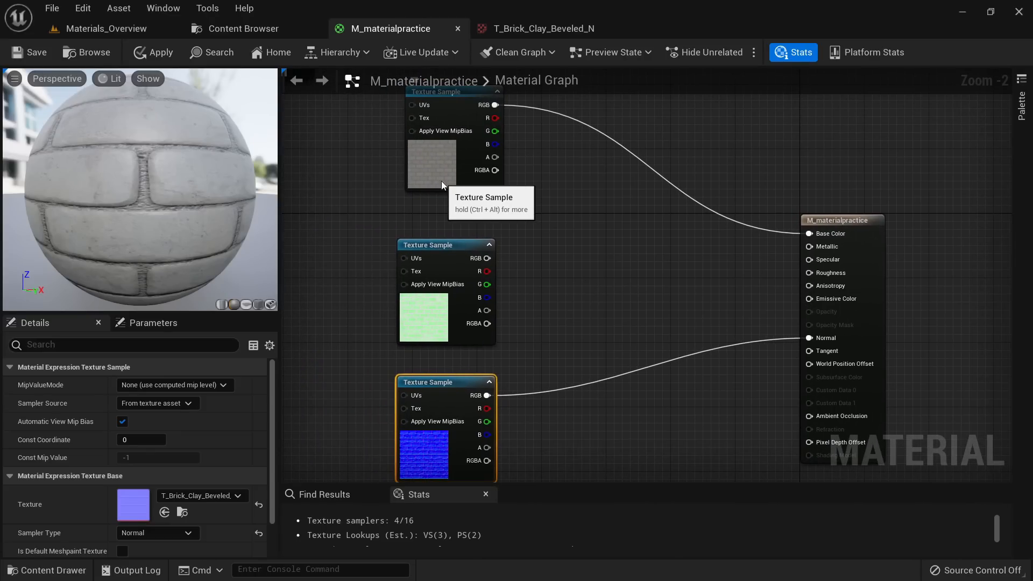
left_click_drag(442, 179, 435, 179)
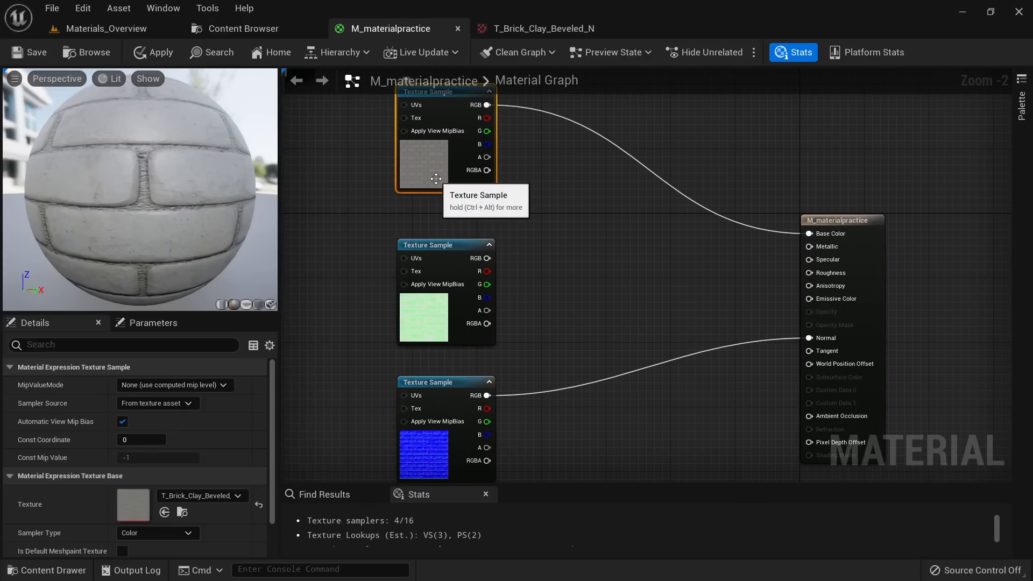
Step: Rotate the material preview sphere to examine the brick surface and its grooves from different angles
left_click_drag(69, 220, 139, 221)
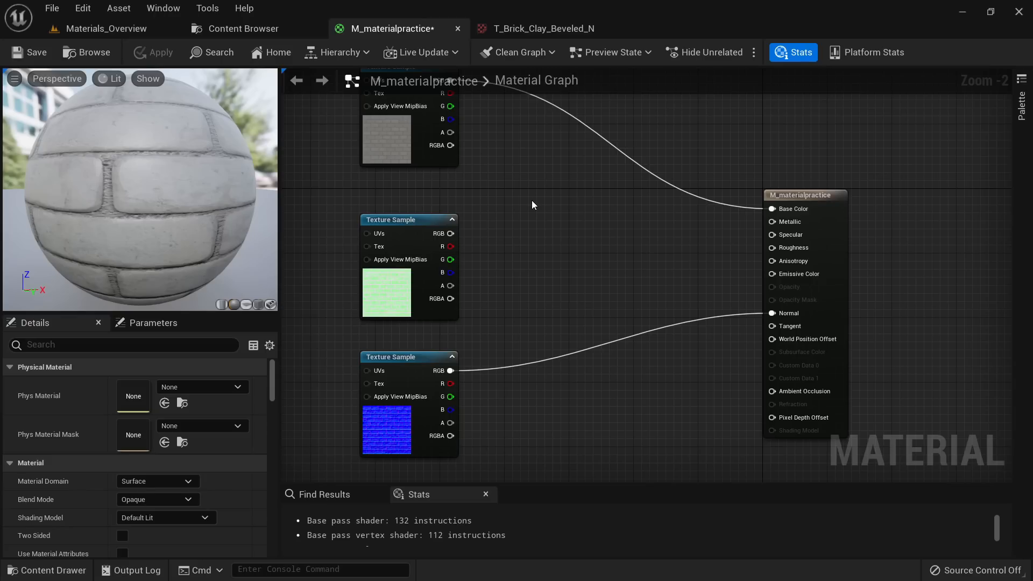
right_click_drag(532, 202, 544, 283)
mouse_move(73, 253)
left_mouse_down()
mouse_move(86, 254)
mouse_move(32, 253)
mouse_move(54, 253)
left_mouse_up()
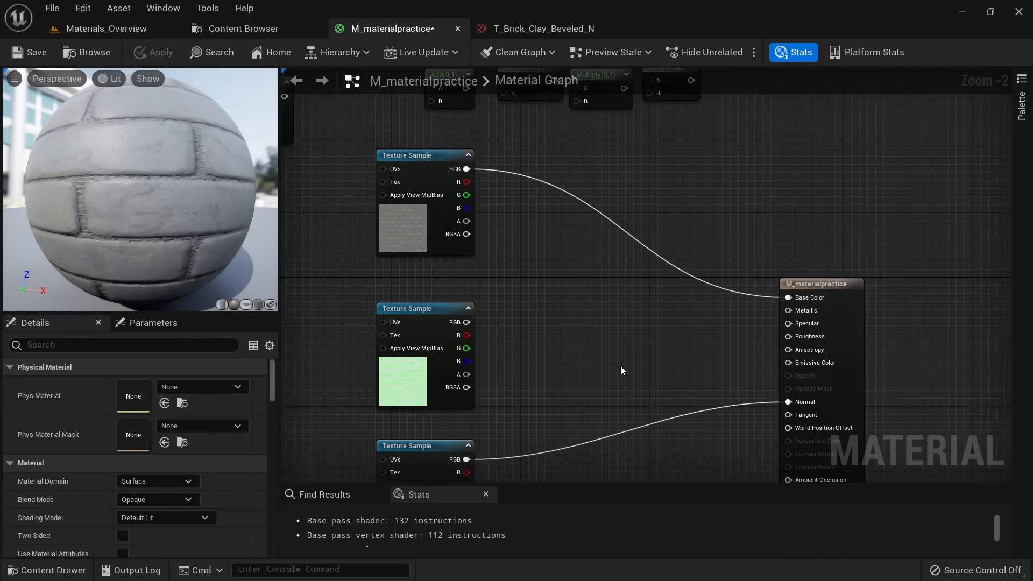
Step: Add a Constant node to the material graph and connect it to the Roughness input of M_materialpractice
scroll(482, 309, "up", 3)
right_click_drag(563, 303, 571, 275)
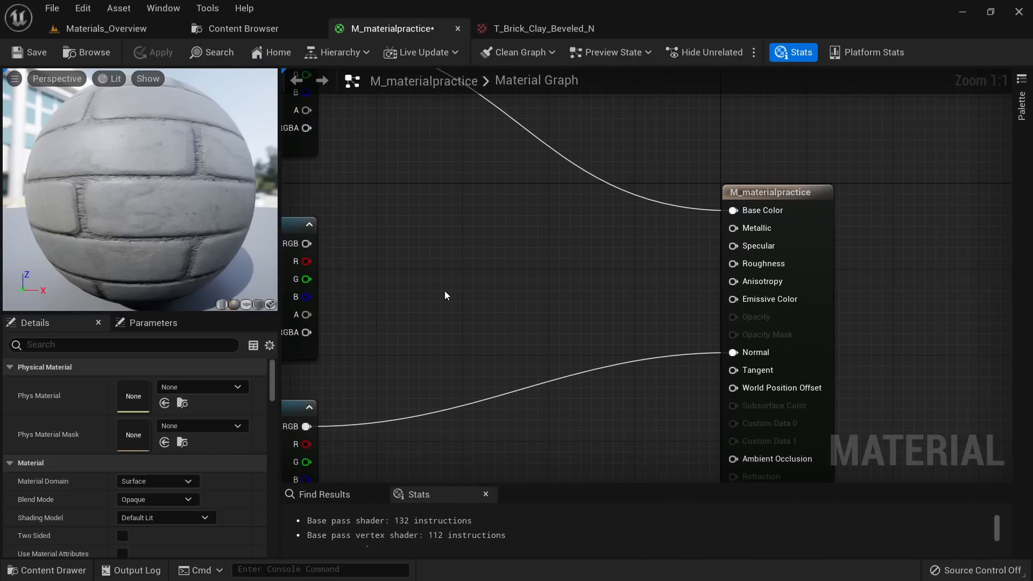
left_click(536, 250)
left_click_drag(562, 277, 735, 267)
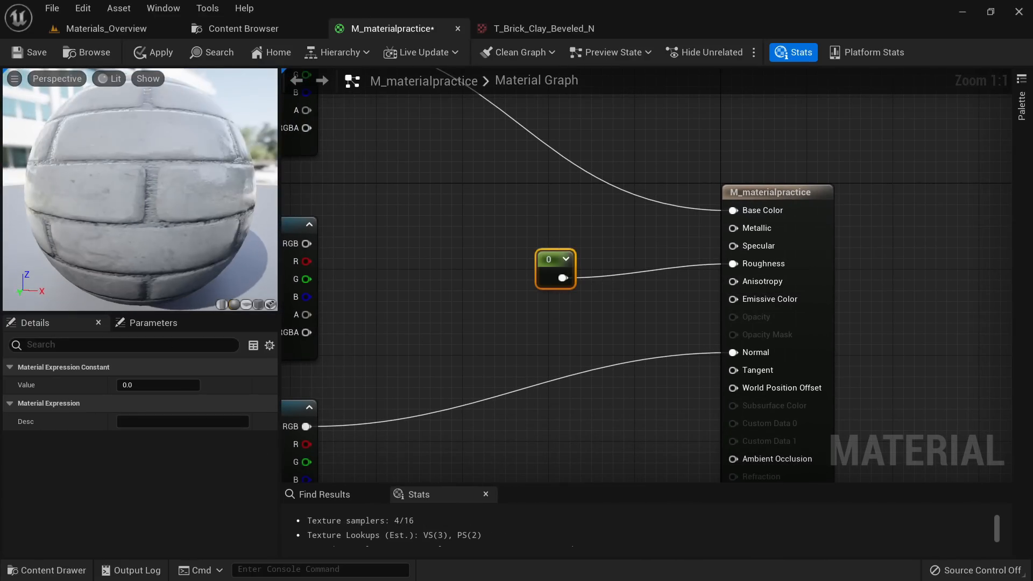
Step: Set the Roughness constant's value to 0.7 and move its node closer to the Texture Sample nodes
left_click(156, 402)
left_click(156, 385)
type("0.7")
key("Return")
left_click_drag(162, 202, 226, 201)
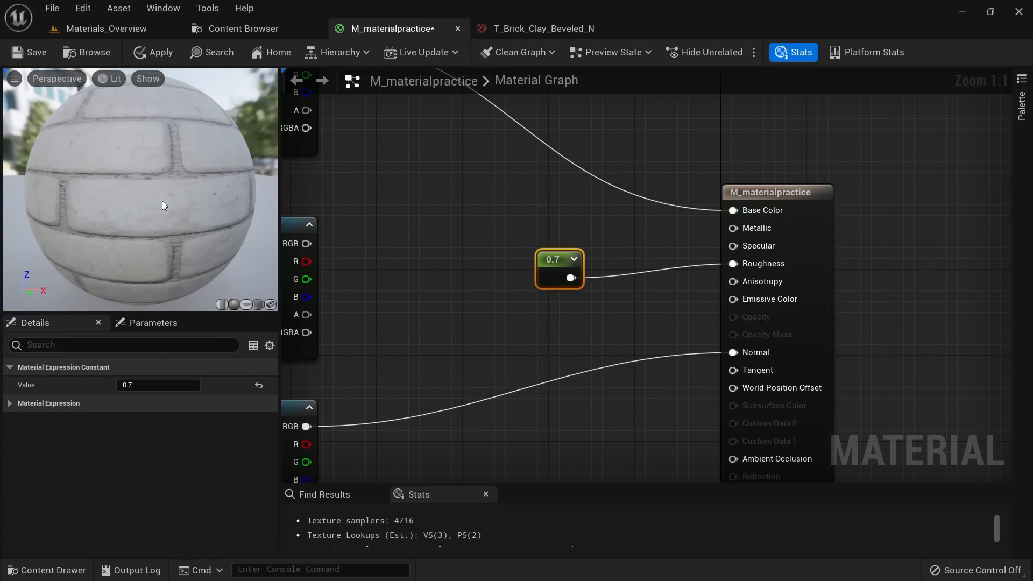
right_click_drag(474, 294, 580, 334)
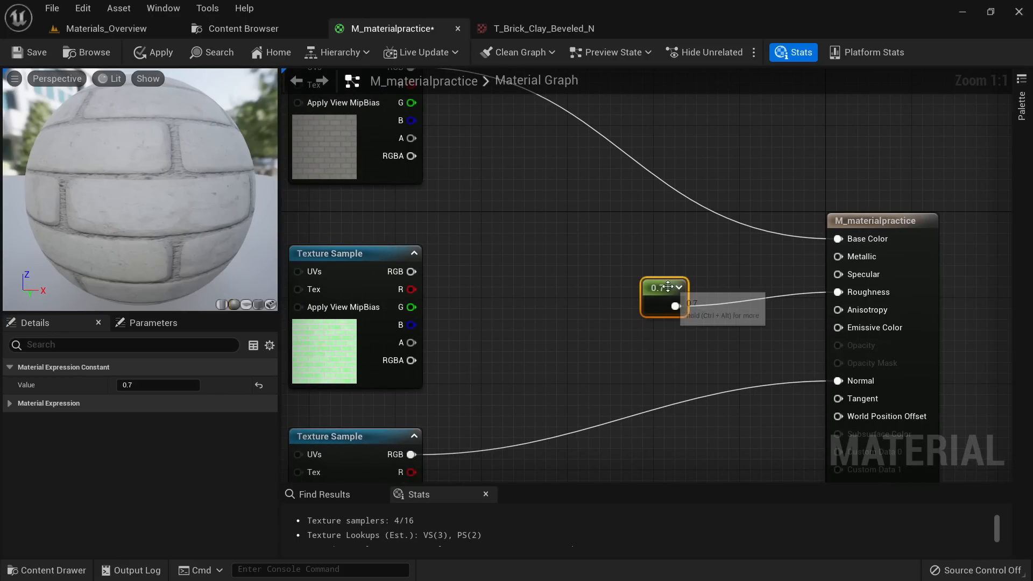
left_click_drag(667, 293, 528, 195)
Step: Open the T_Brick_Clay_Beveled_M texture used by the green Texture Sample and view the whole image
left_click(343, 383)
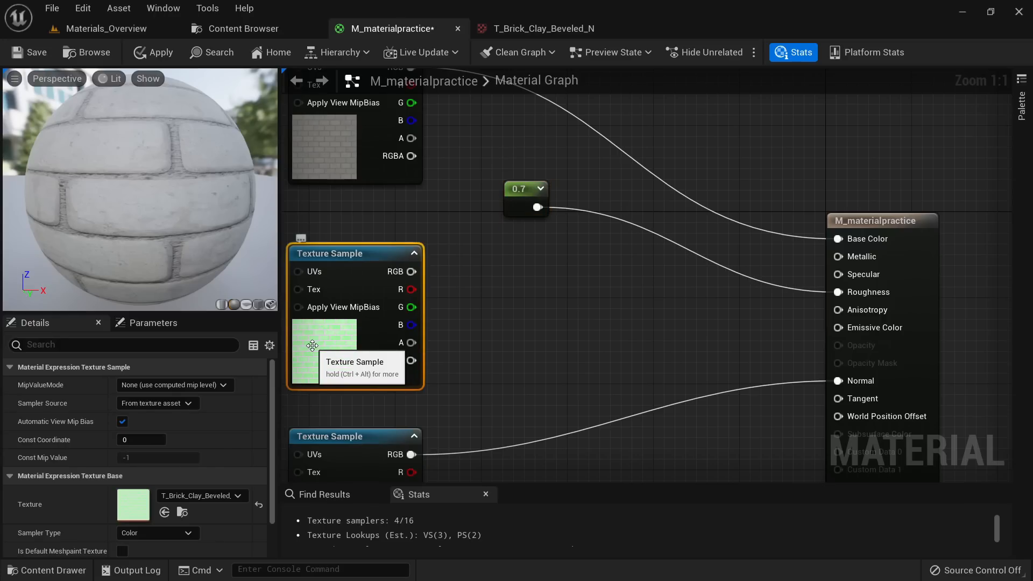
double_click(142, 499)
scroll(243, 306, "down", 7)
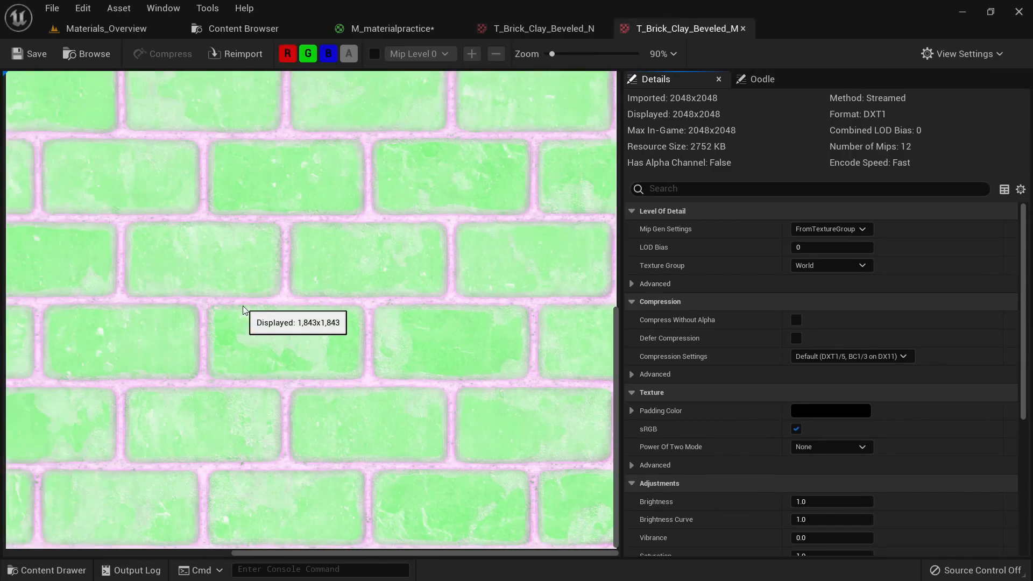
scroll(243, 306, "up", 2)
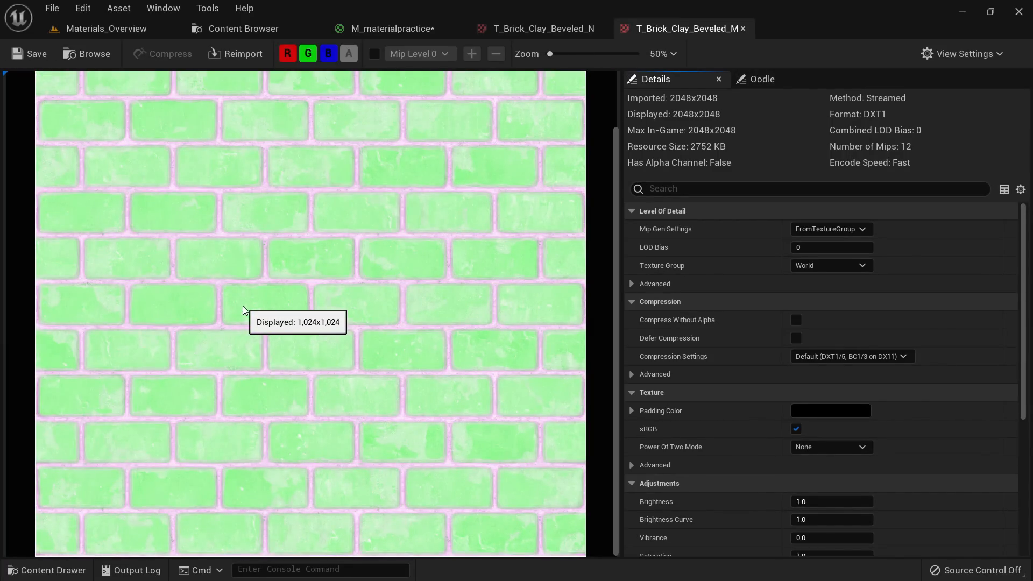
scroll(243, 306, "down", 2)
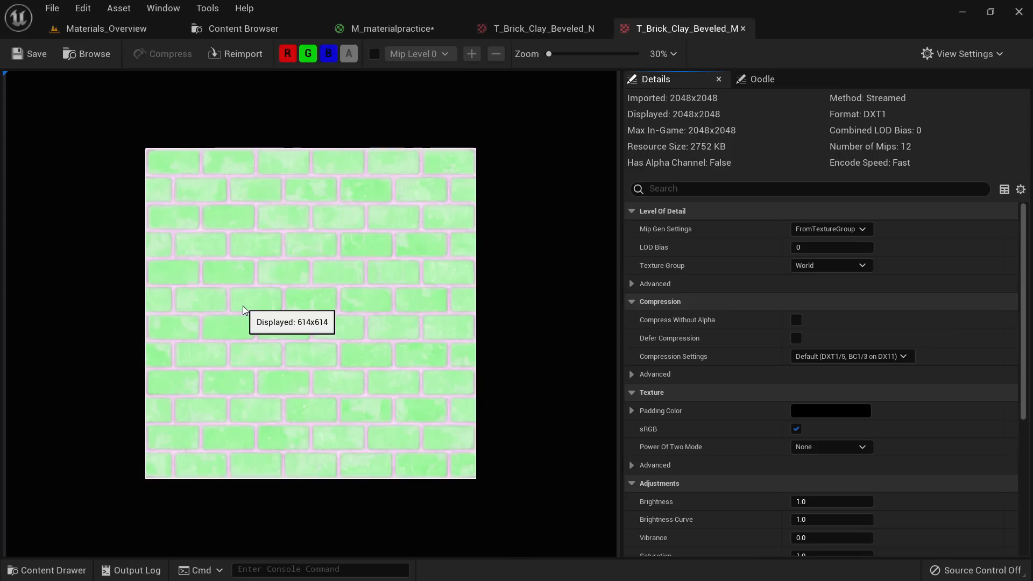
scroll(236, 313, "up", 1)
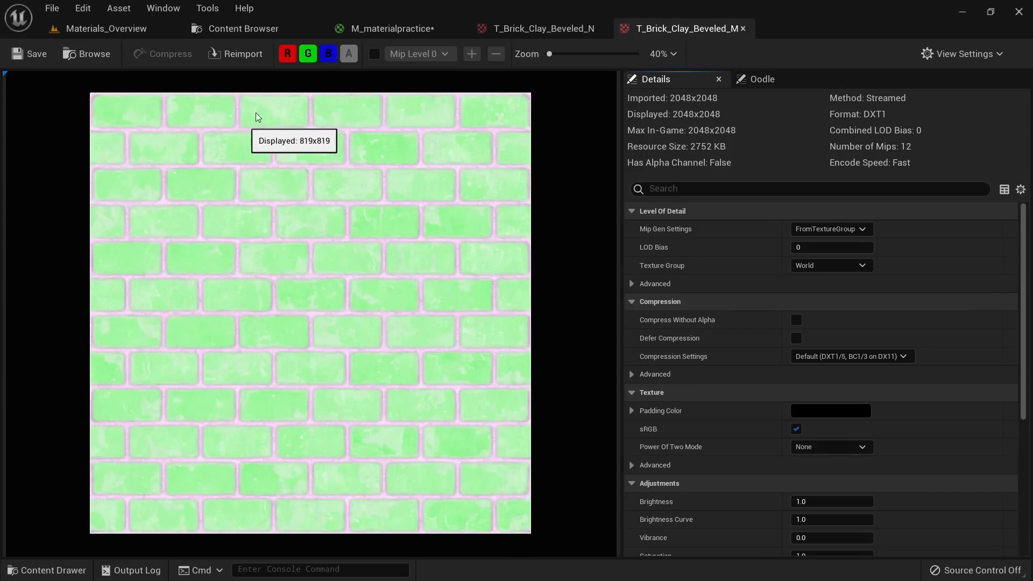
Step: Show only the red channel of the mask texture and examine its brick detail
left_click(308, 53)
left_click(326, 55)
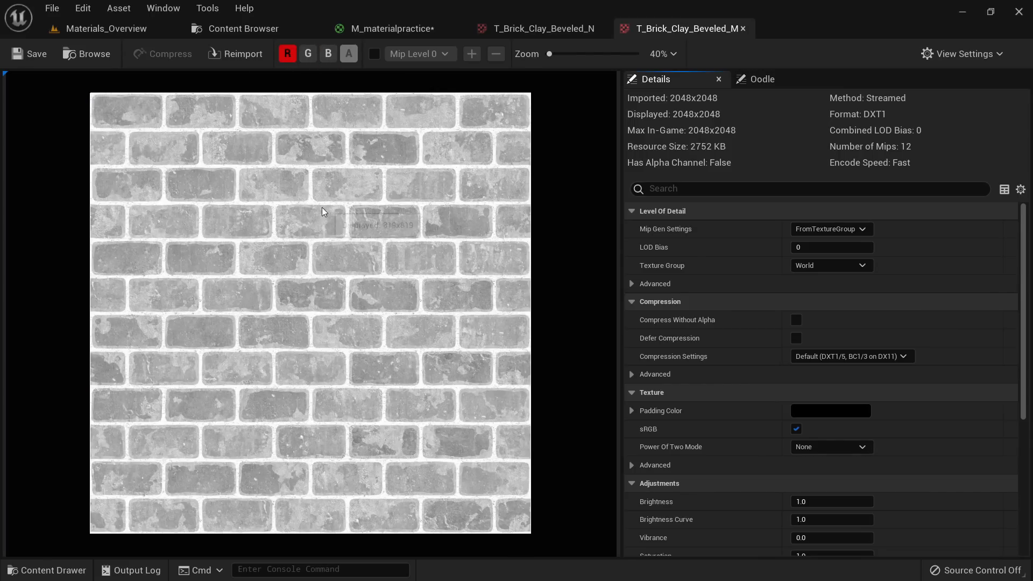
scroll(321, 206, "up", 5)
scroll(323, 207, "down", 5)
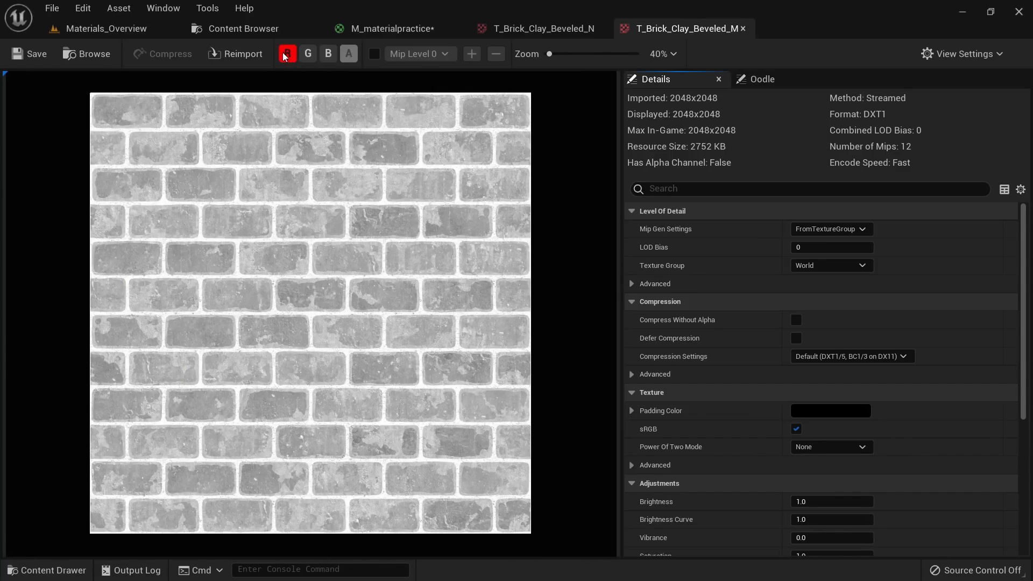
scroll(308, 240, "up", 3)
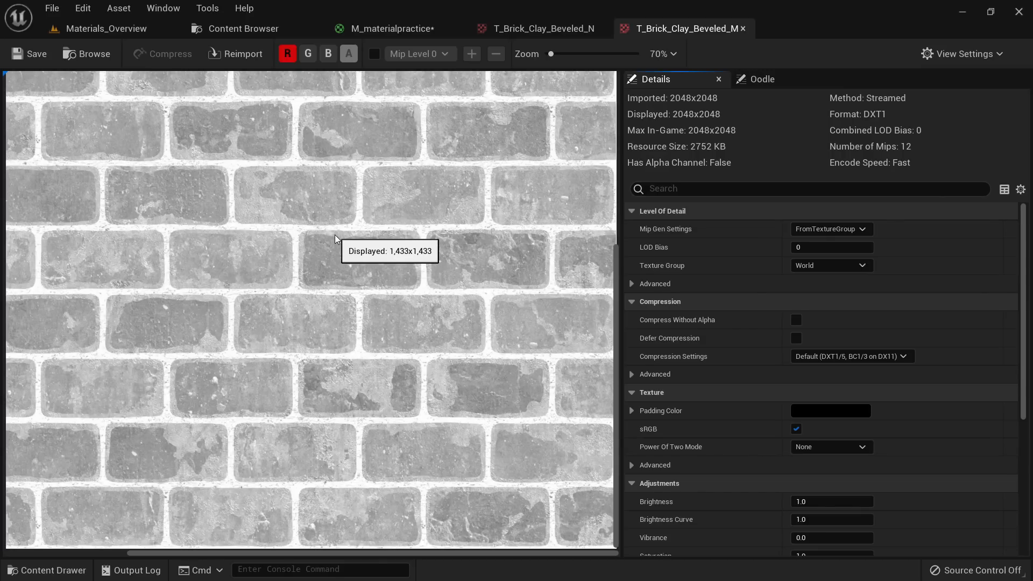
scroll(313, 266, "down", 3)
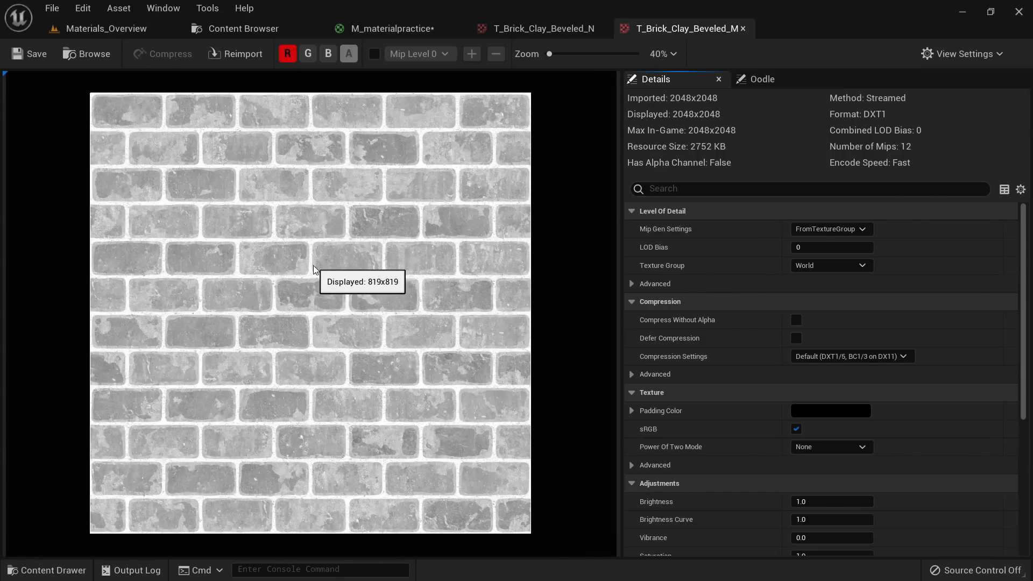
scroll(313, 264, "up", 1)
scroll(313, 265, "down", 1)
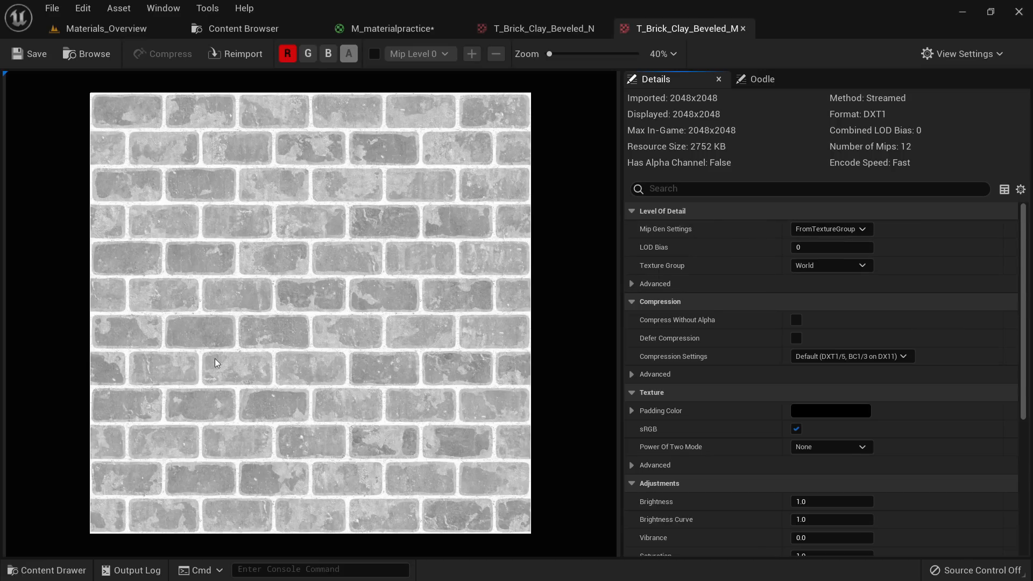
Step: Show only the green channel of the mask texture and examine the shading around the bricks
left_click(308, 54)
left_click(287, 54)
scroll(333, 174, "up", 5)
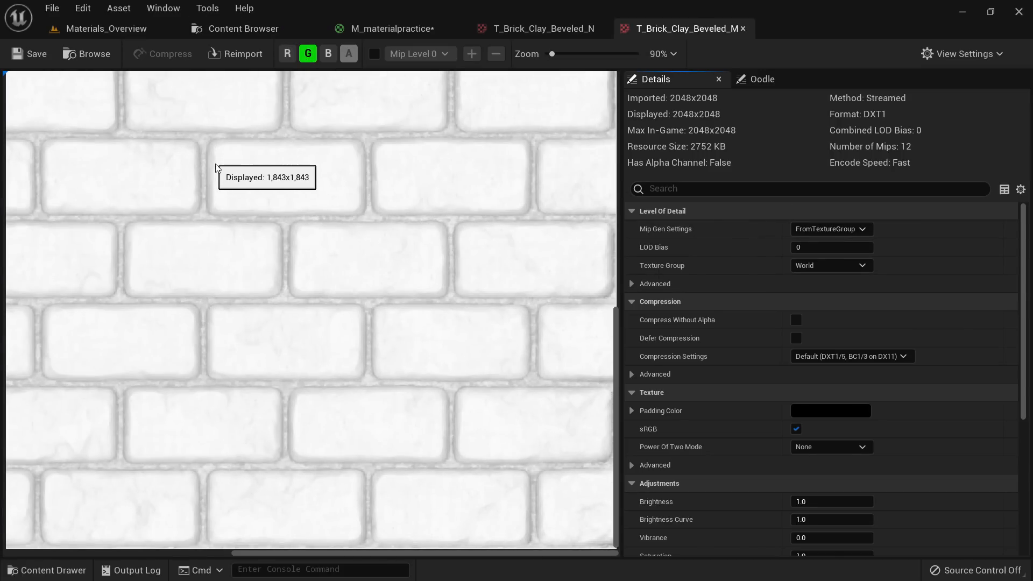
scroll(240, 162, "down", 1)
scroll(248, 168, "down", 5)
scroll(258, 215, "up", 4)
scroll(265, 231, "down", 2)
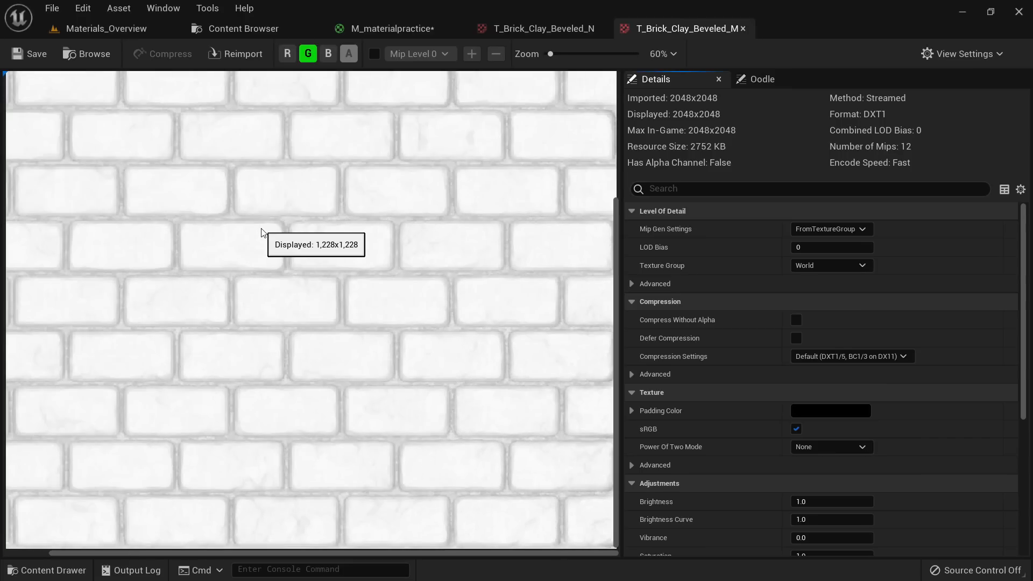
scroll(291, 209, "up", 4)
scroll(357, 140, "up", 2)
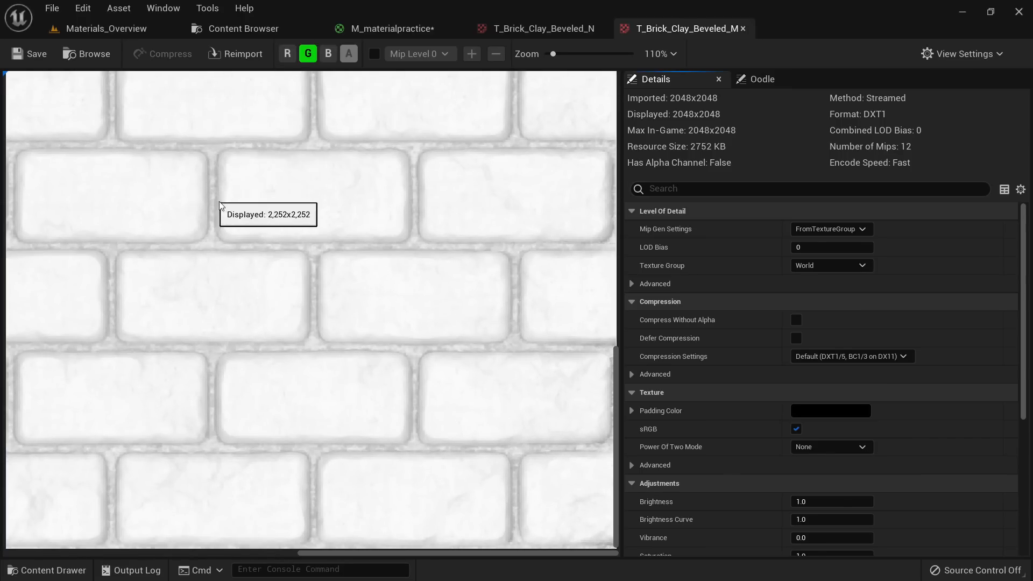
scroll(265, 214, "down", 3)
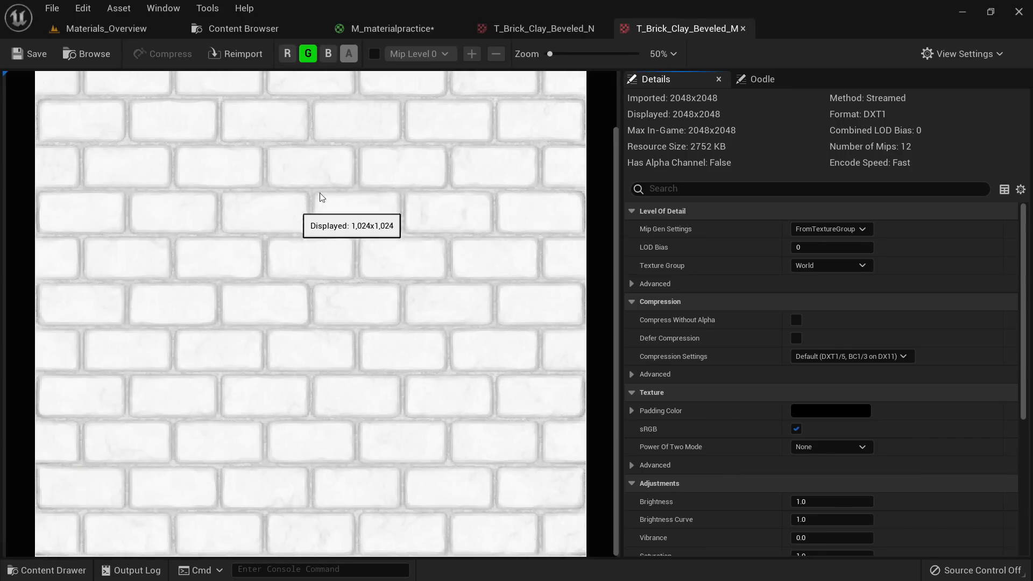
Step: Isolate the mask texture's blue channel, compare it with the other channels, and finish with red and green shown together
left_click(305, 53)
left_click(327, 53)
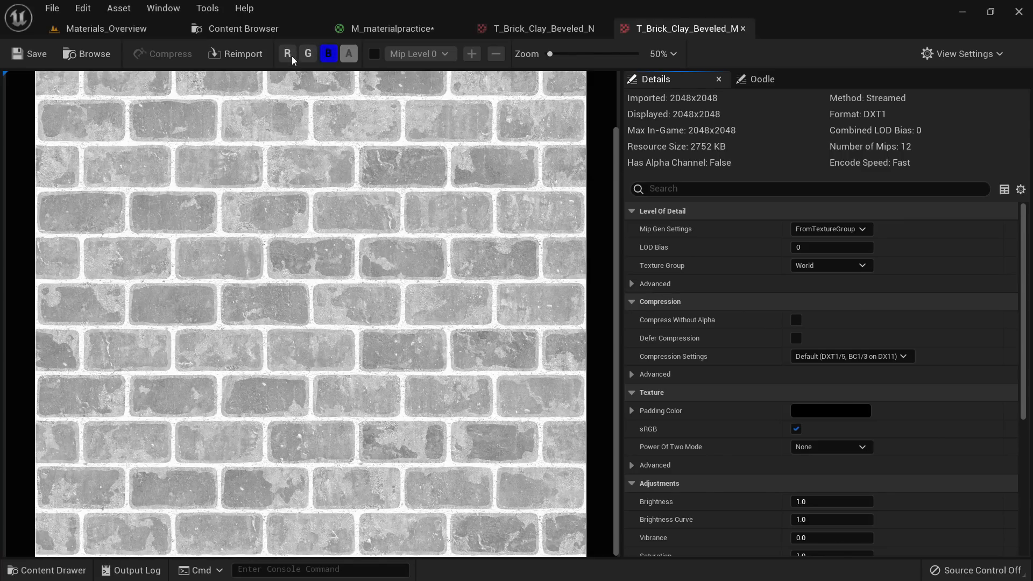
left_click(288, 54)
left_click(328, 53)
left_click(301, 56)
left_click(288, 54)
left_click(308, 59)
left_click(288, 53)
left_click(308, 59)
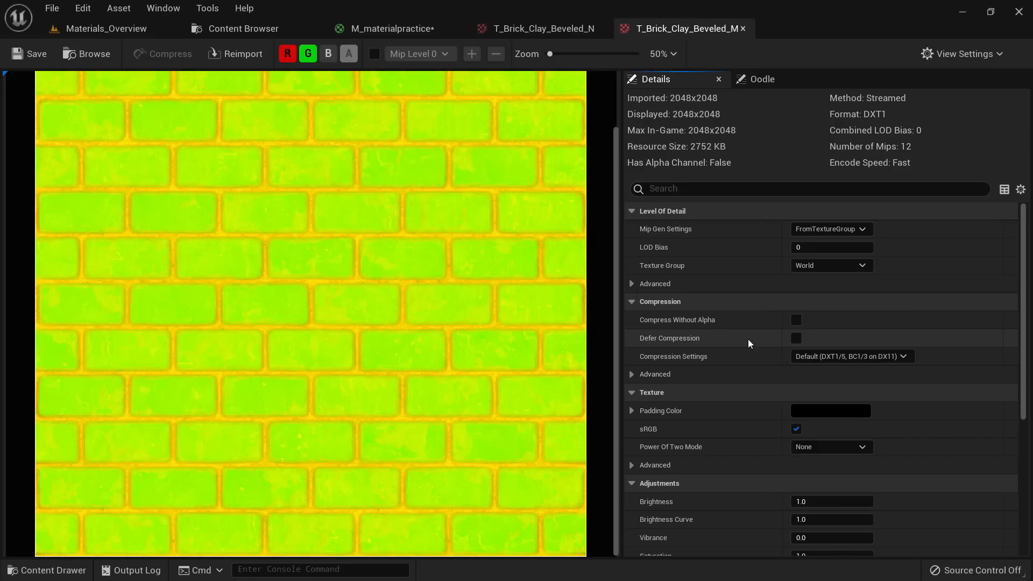
Step: Set the mask texture's compression settings to Masks (no sRGB) and display only its red channel
left_click(811, 357)
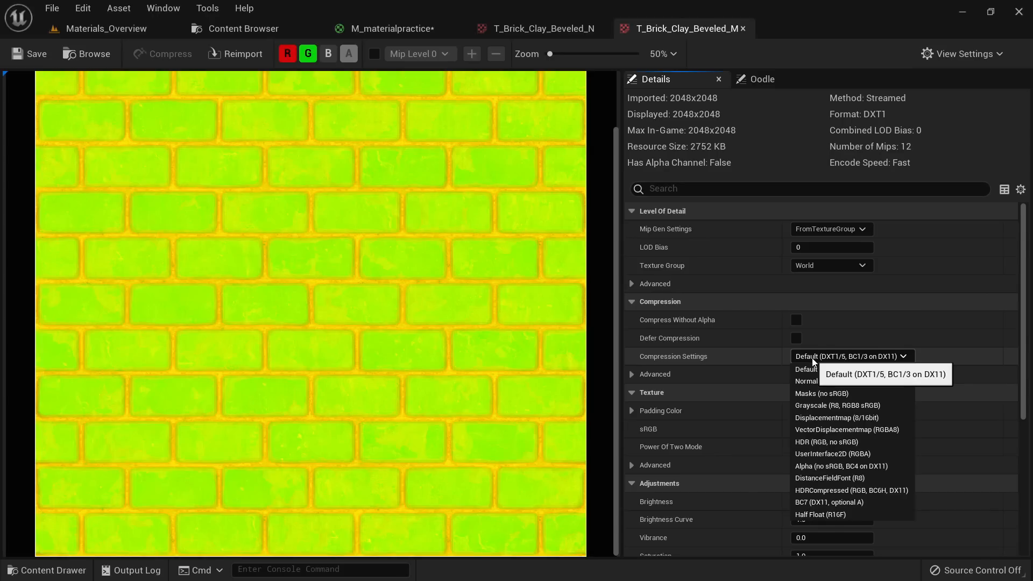
left_click(820, 393)
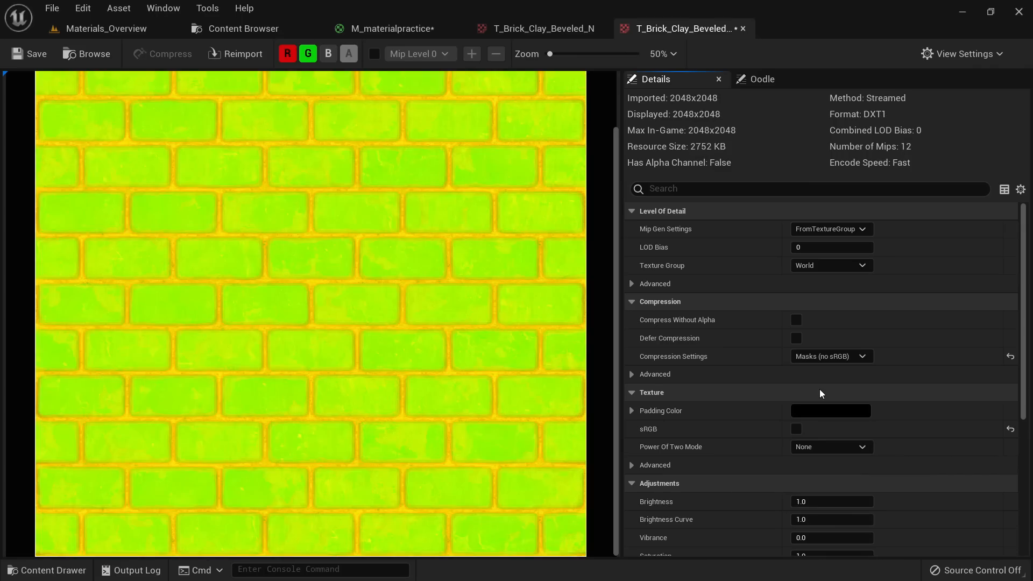
left_click(314, 54)
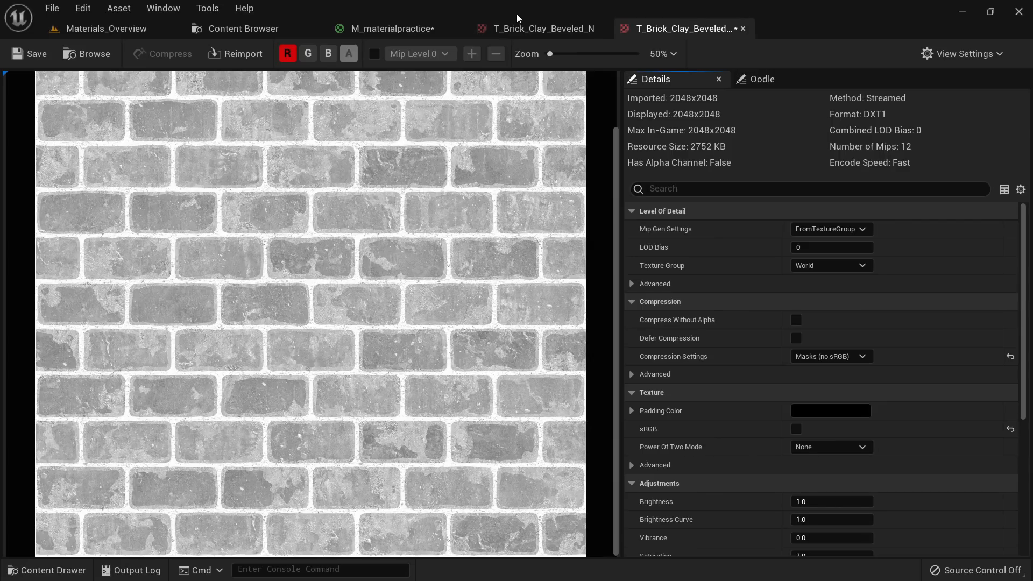
Step: Open T_Brick_Clay_Beveled_D from the base color Texture Sample and examine its image without alpha and its sRGB setting
left_click(535, 28)
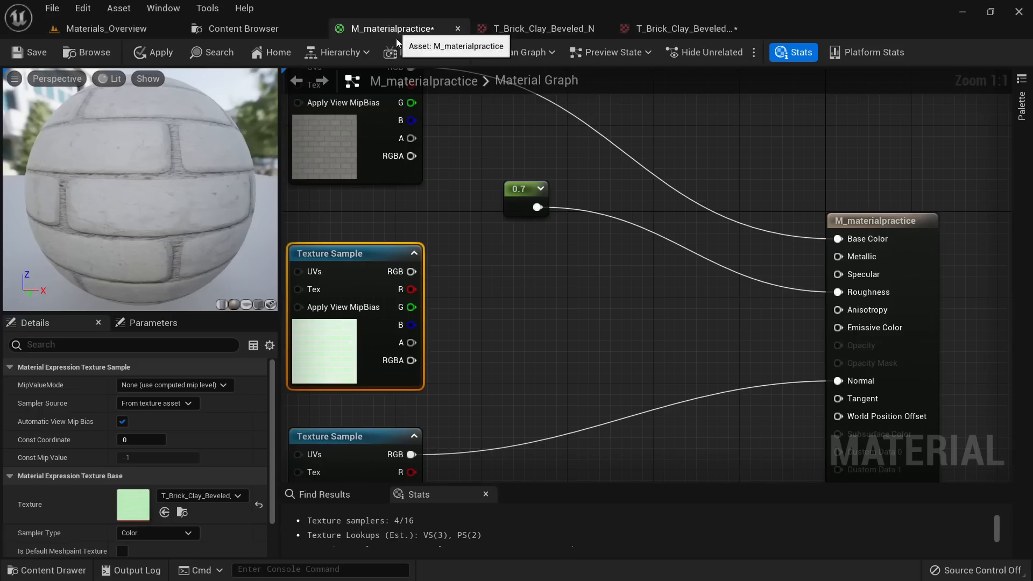
left_click(397, 28)
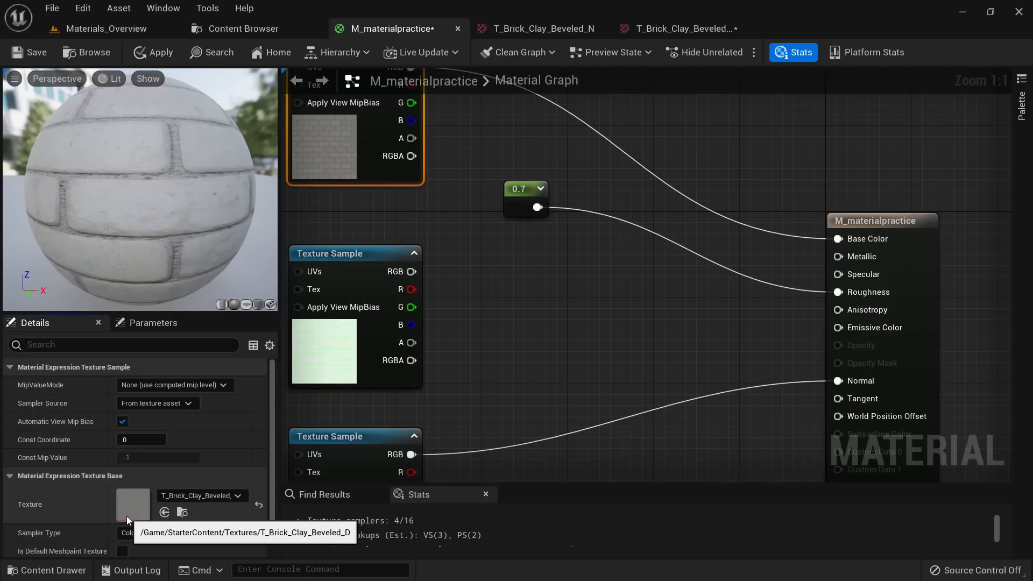
double_click(127, 516)
scroll(316, 89, "up", 2)
left_click(349, 53)
scroll(383, 184, "down", 4)
scroll(358, 209, "up", 5)
scroll(214, 198, "up", 4)
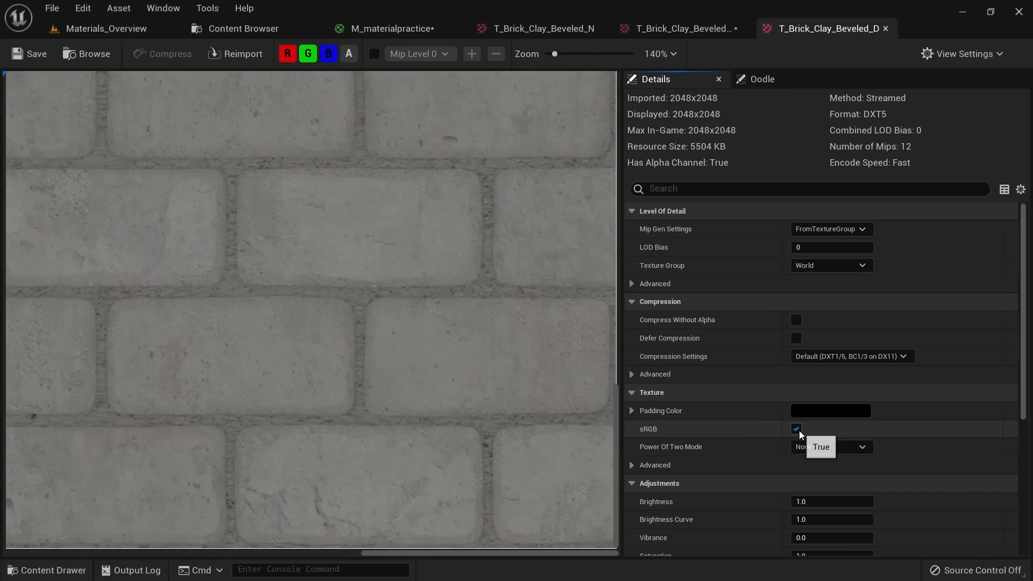
scroll(225, 174, "down", 4)
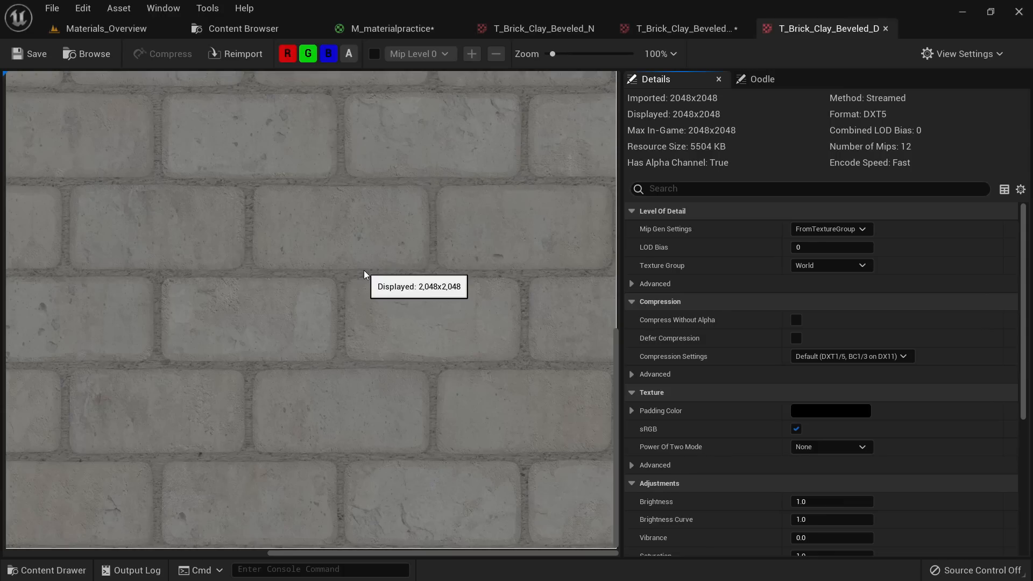
scroll(386, 202, "down", 4)
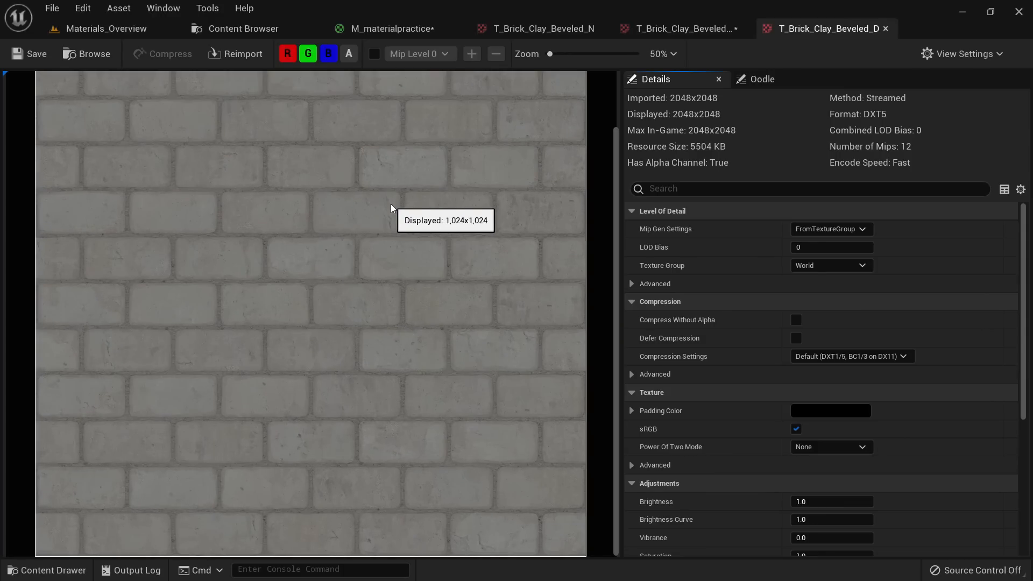
scroll(391, 207, "down", 1)
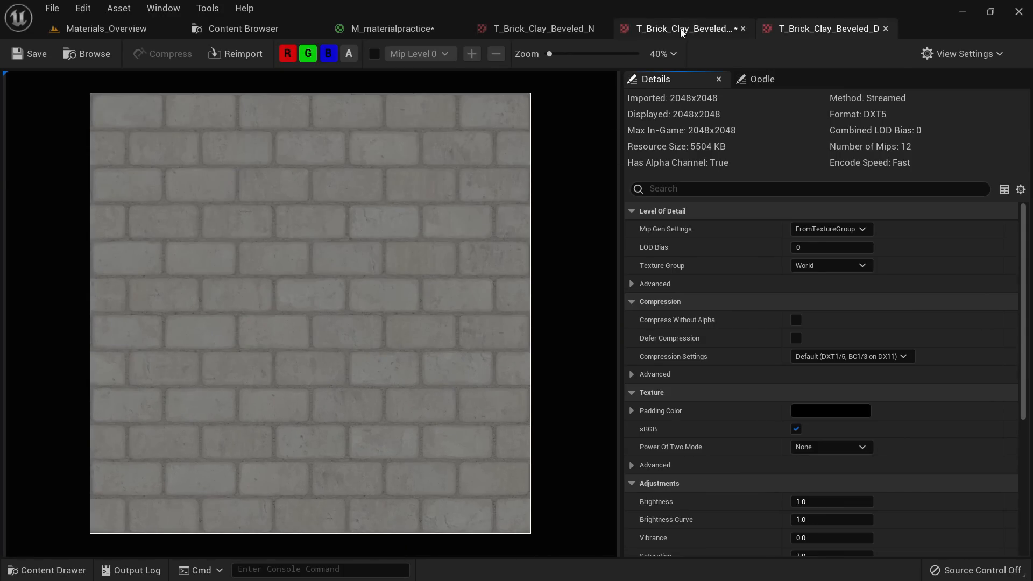
Step: Return to the T_Brick_Clay_Beveled_M texture, keep its Masks (no sRGB) compression, and save it
left_click(628, 28)
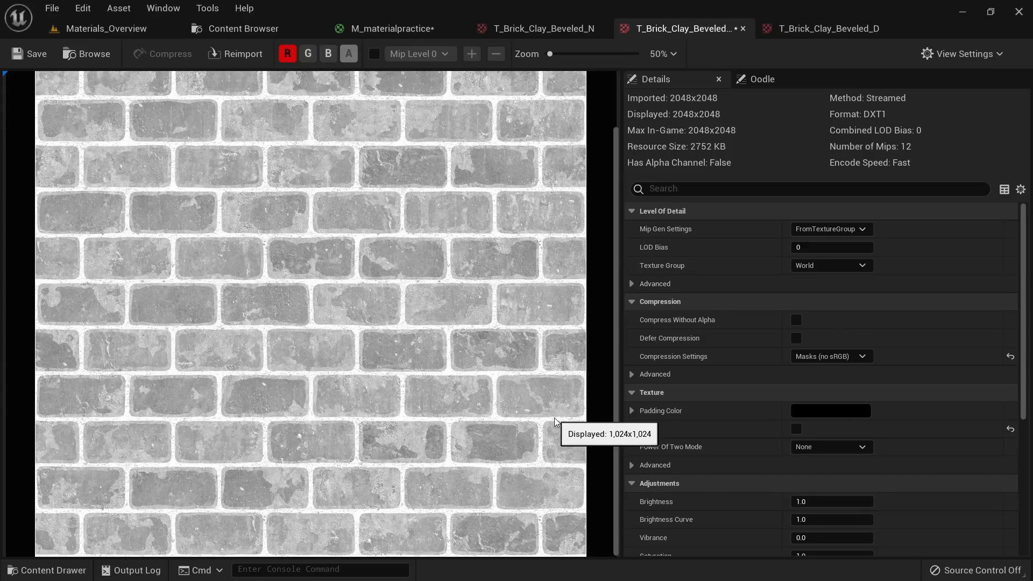
left_click(820, 357)
left_click(820, 356)
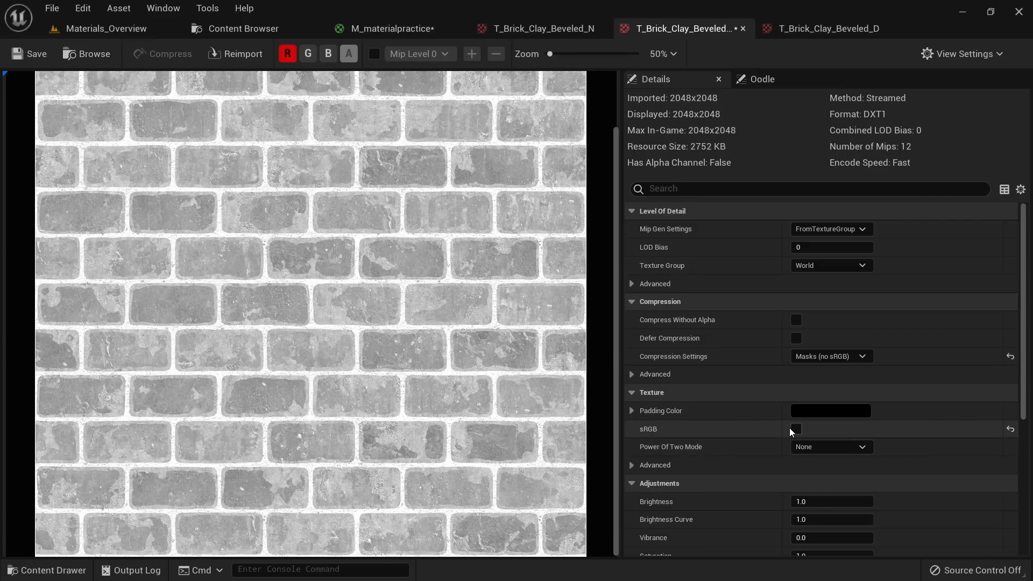
left_click(30, 53)
Step: Set the sampler type of the mask Texture Sample in M_materialpractice to Masks and apply the material changes
left_click(356, 32)
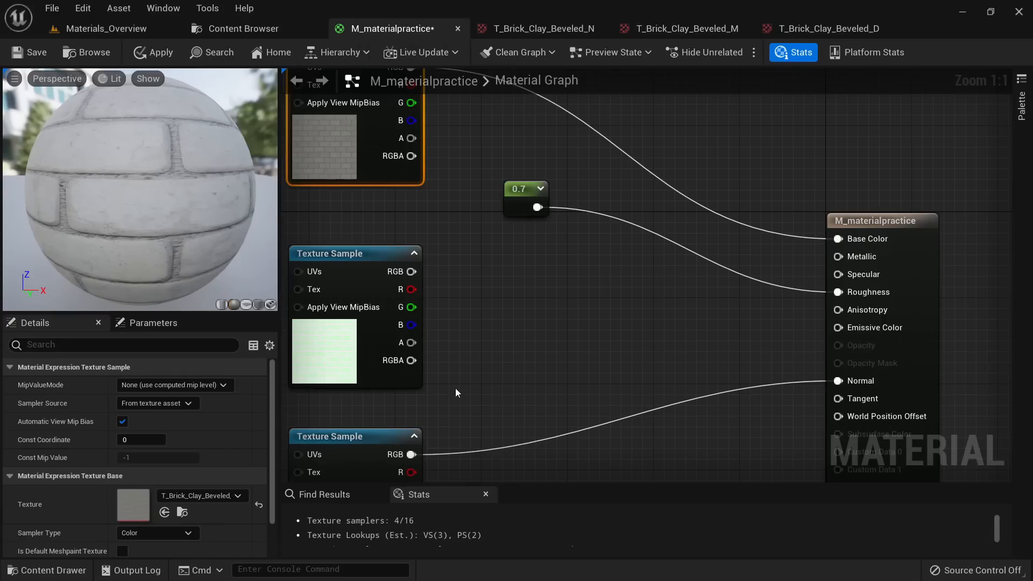
left_click(340, 364)
left_click(153, 538)
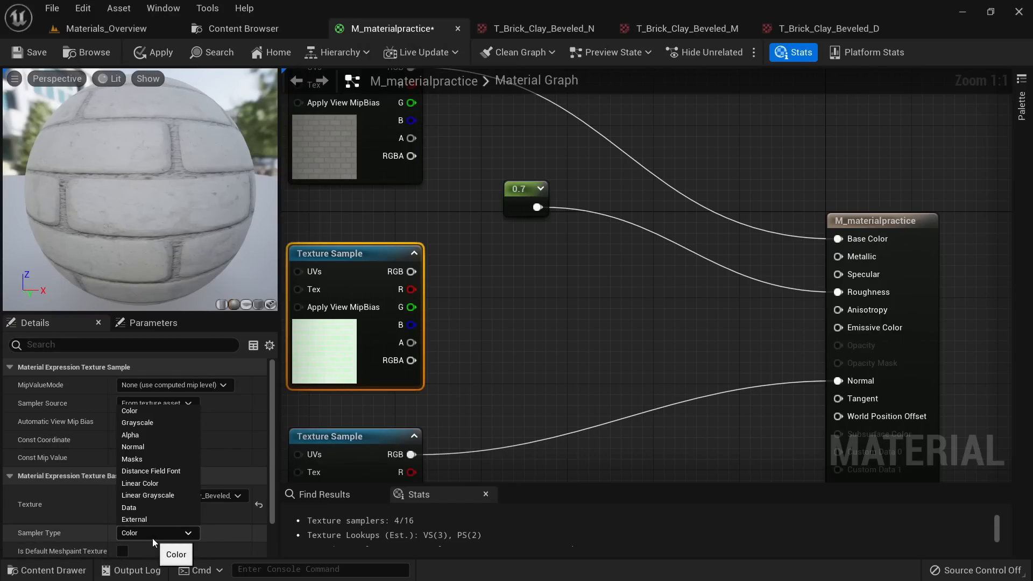
left_click(143, 458)
right_click_drag(470, 364, 514, 346)
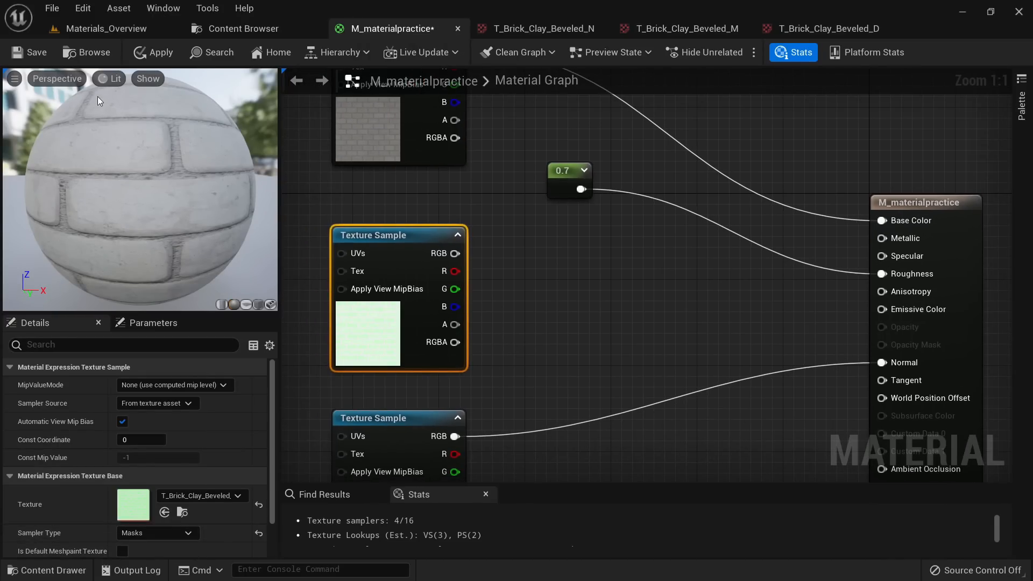
left_click(143, 56)
right_click_drag(518, 276, 487, 272)
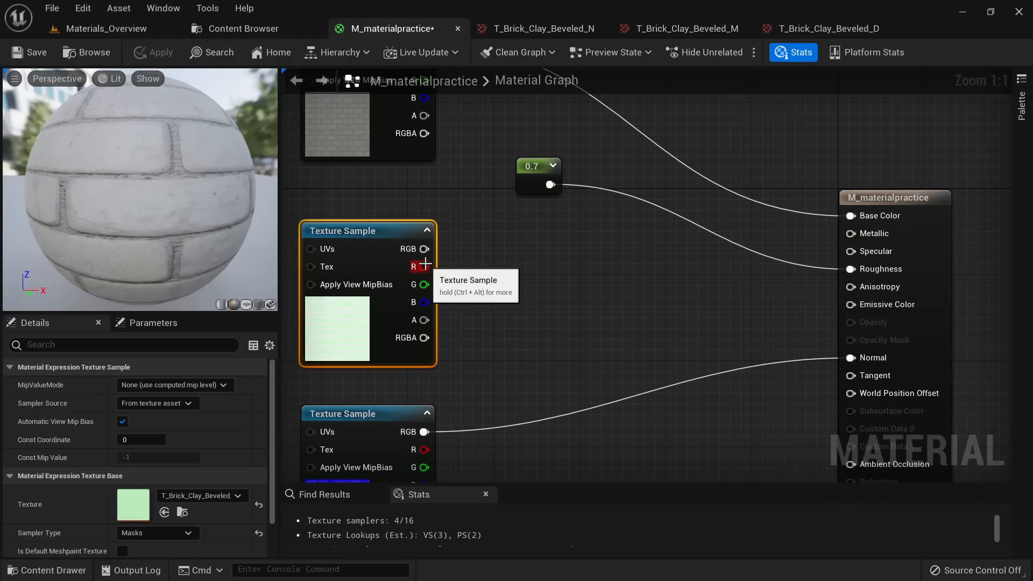
Step: Connect the mask texture's red channel to Roughness and green channel to Ambient Occlusion, and apply the material changes
left_click_drag(425, 266, 851, 269)
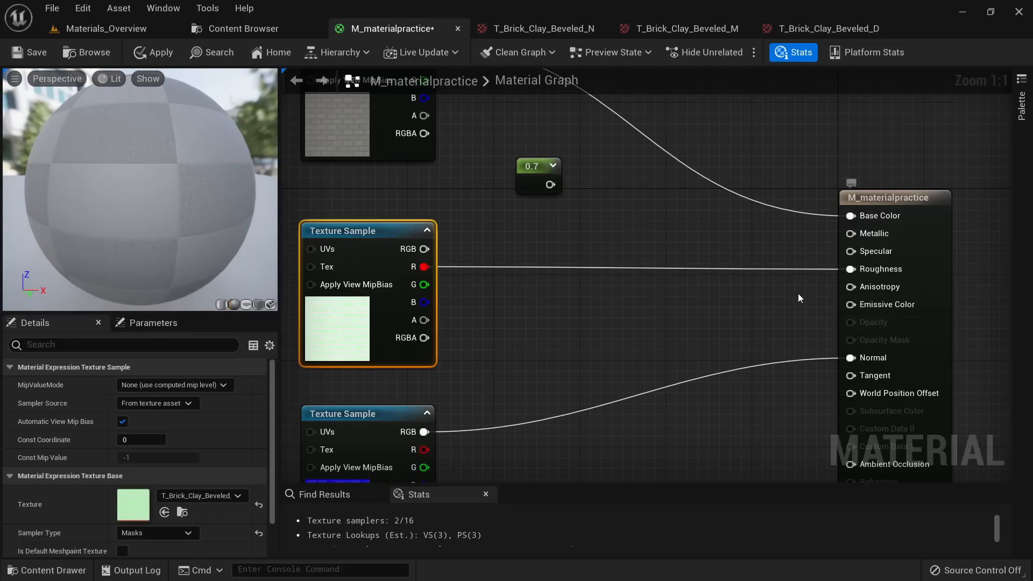
right_click_drag(811, 293, 714, 235)
mouse_move(334, 231)
left_mouse_down()
mouse_move(599, 370)
mouse_move(756, 406)
left_mouse_up()
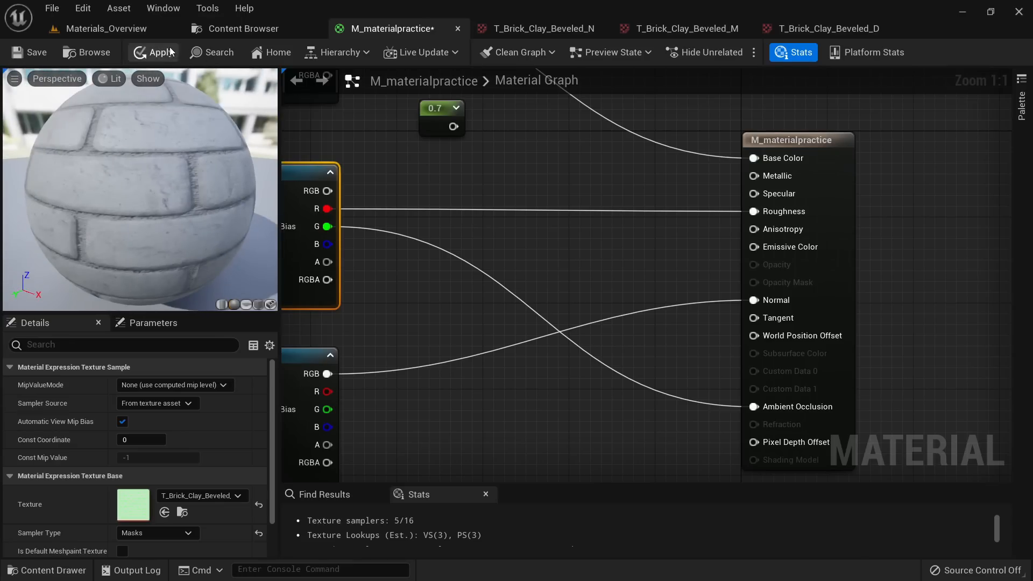
left_click(150, 60)
scroll(538, 226, "down", 5)
Step: Apply M_materialpractice from the Materials_proj folder to the cube in the Materials_Overview level and inspect its brick surfaces
left_click(87, 38)
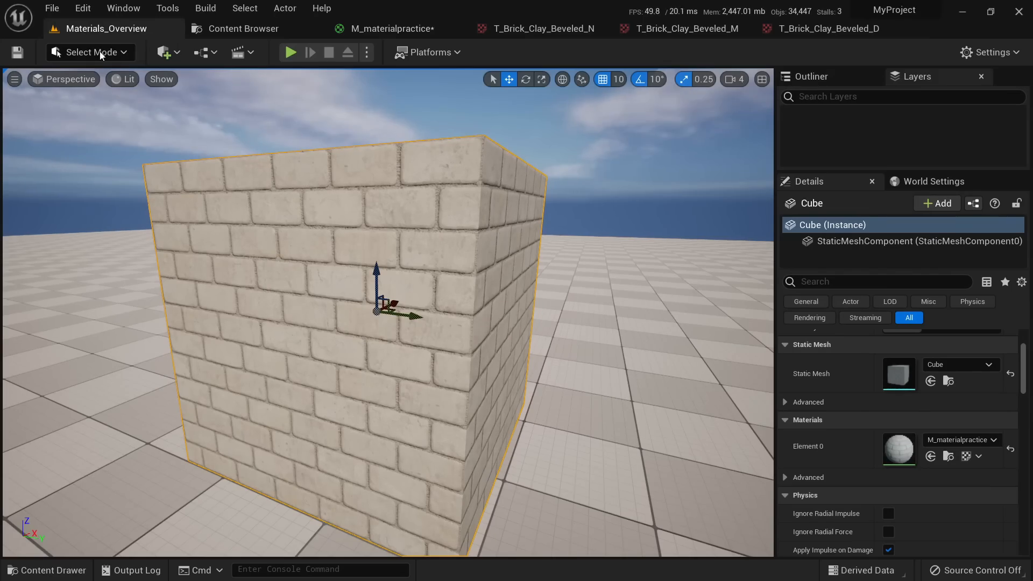
right_click_drag(443, 282, 412, 172)
left_click(242, 28)
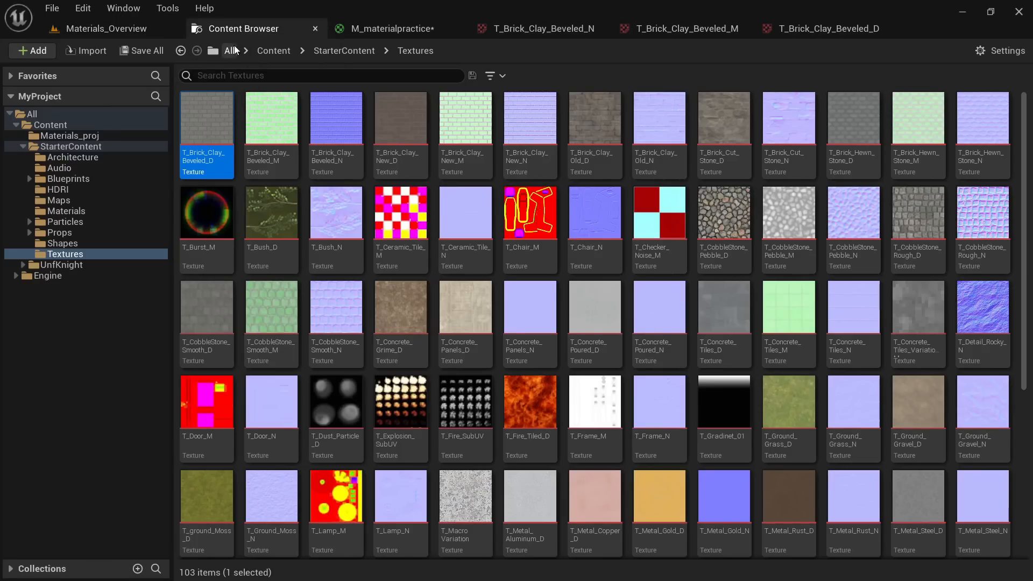
left_click(85, 136)
left_click(205, 117)
left_click_drag(206, 117, 306, 181)
right_click_drag(471, 93, 392, 180)
key("w")
key("w")
key("w")
key("s")
key("w")
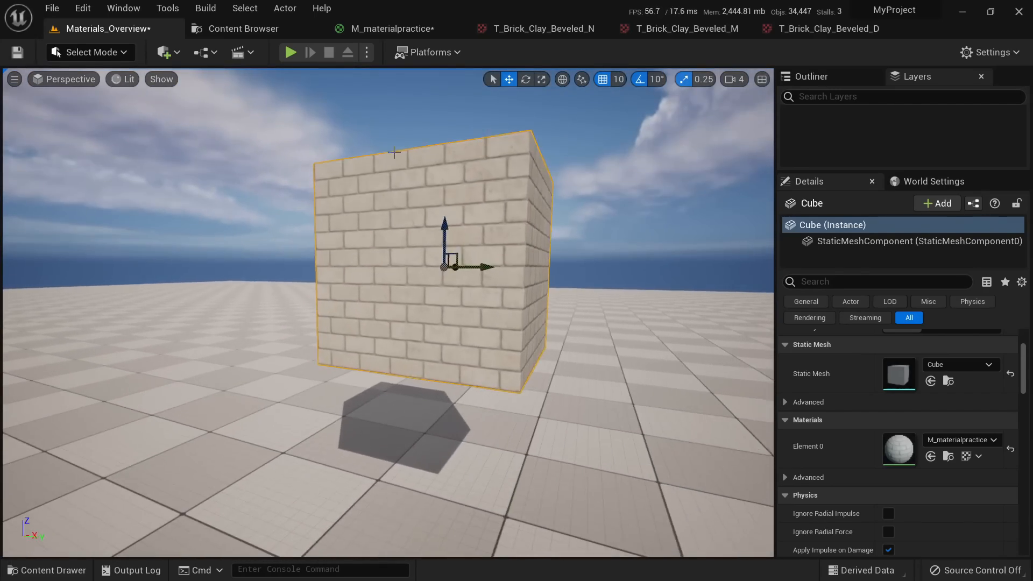
Step: Review the Add, Subtract, Multiply and Divide nodes in the M_materialpractice graph
left_click(376, 27)
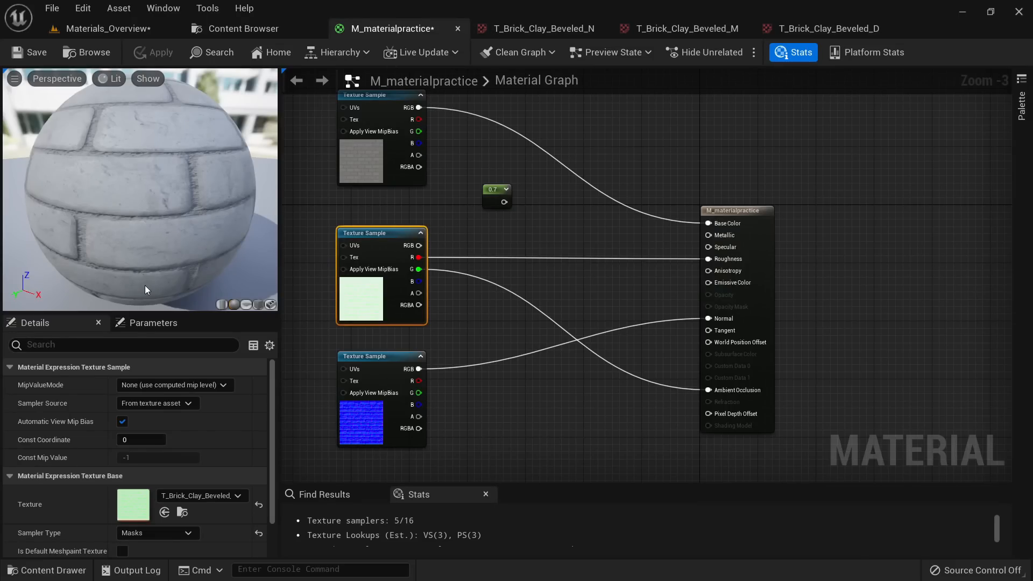
right_click_drag(446, 217, 503, 341)
left_click_drag(693, 205, 442, 100)
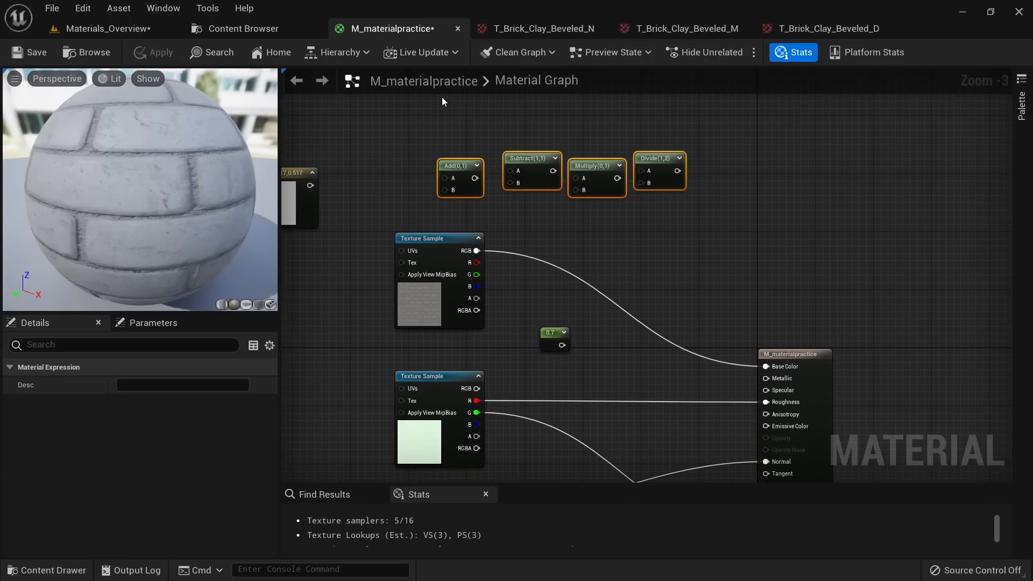
left_click_drag(402, 130, 731, 216)
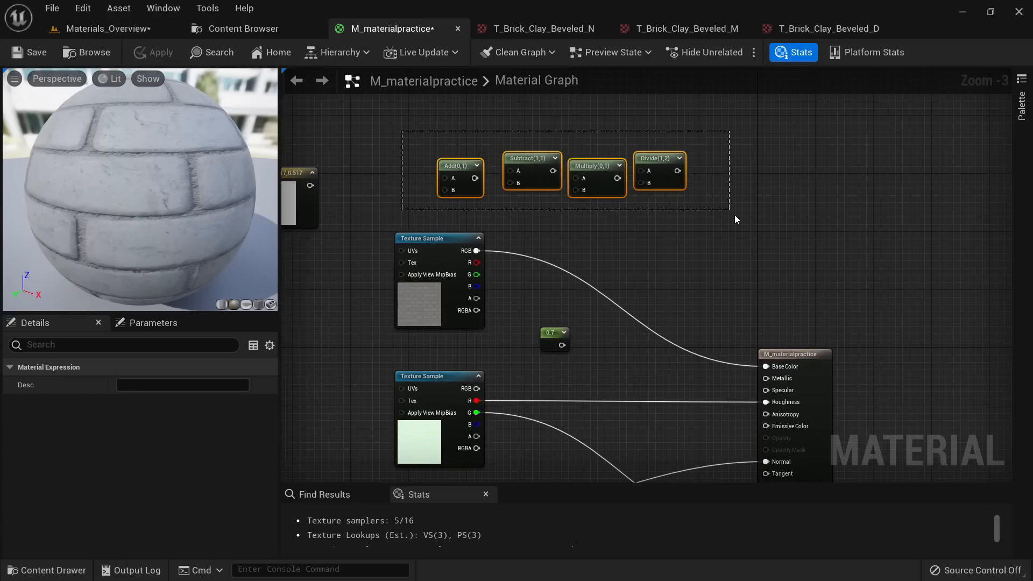
right_click_drag(618, 247, 622, 196)
left_click(623, 195)
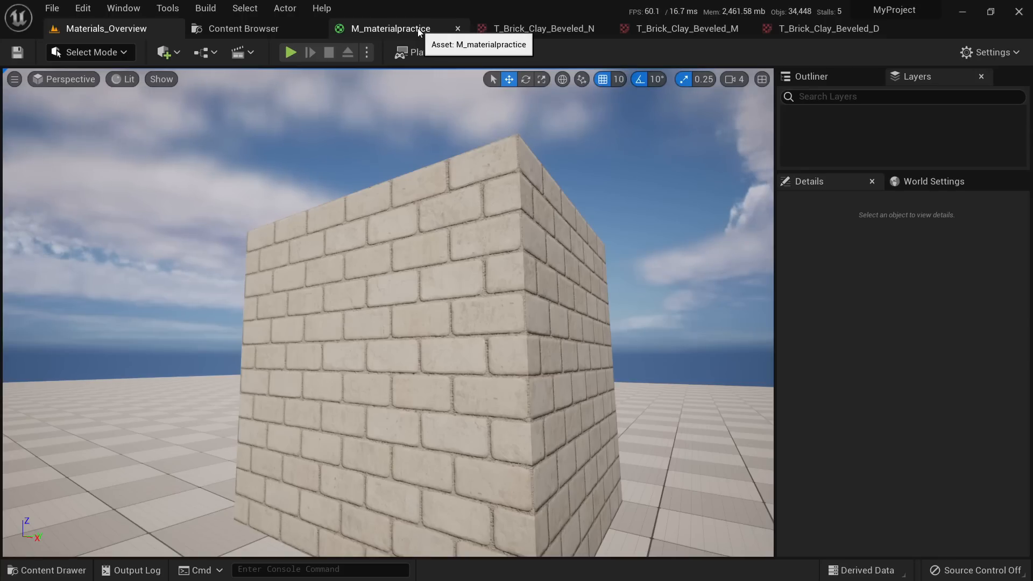
Step: Close the T_Brick_Clay_Beveled_N, T_Brick_Clay_Beveled_M and T_Brick_Clay_Beveled_D texture editors
middle_click(549, 27)
middle_click(552, 28)
middle_click(552, 28)
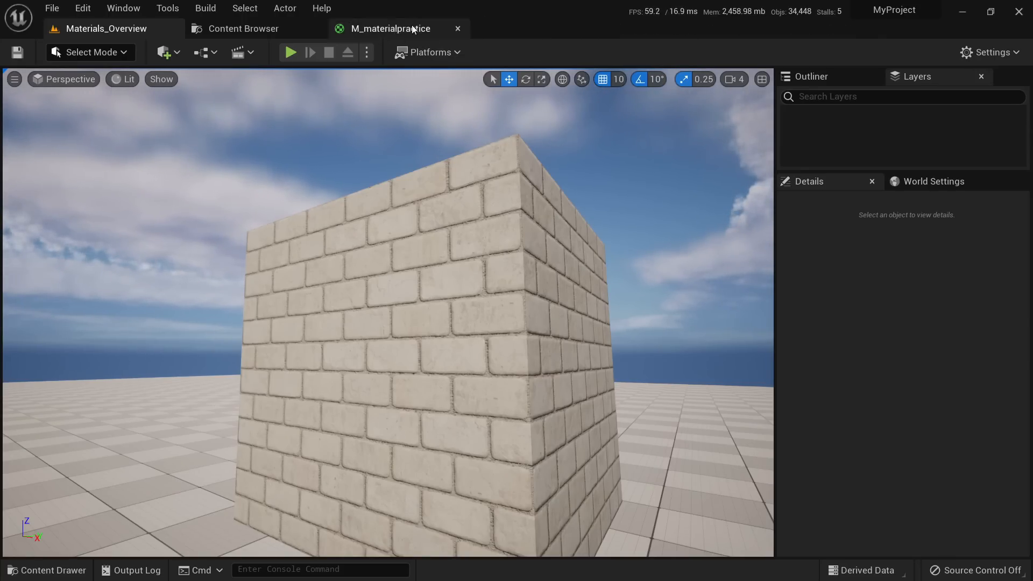
Step: Return to M_materialpractice and move the Add, Subtract, Multiply and Divide nodes together, farther from the base color Texture Sample
left_click(418, 26)
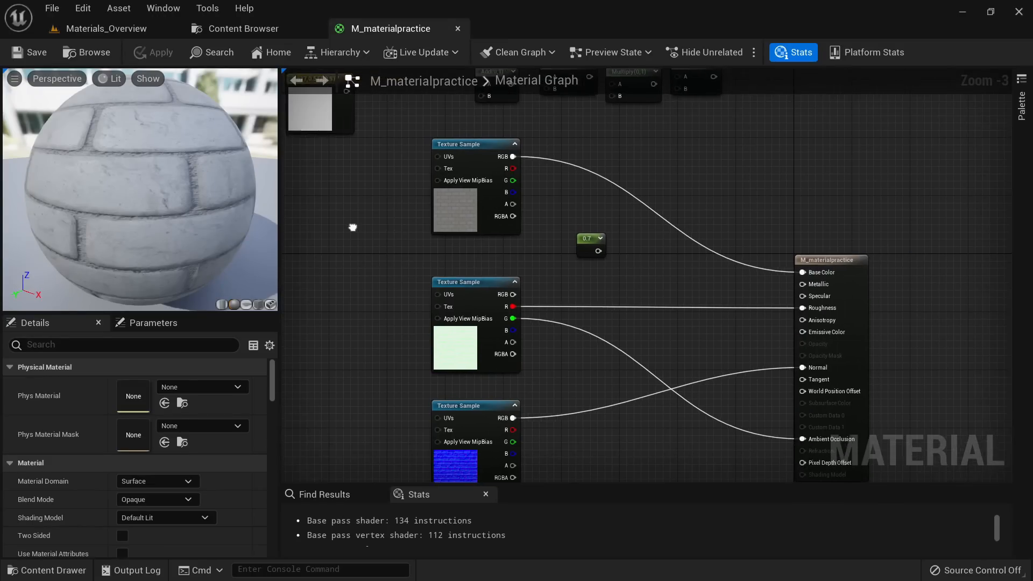
right_click_drag(360, 230, 345, 225)
scroll(468, 177, "up", 3)
right_click_drag(559, 196, 569, 398)
scroll(611, 350, "down", 3)
left_click_drag(484, 223, 759, 269)
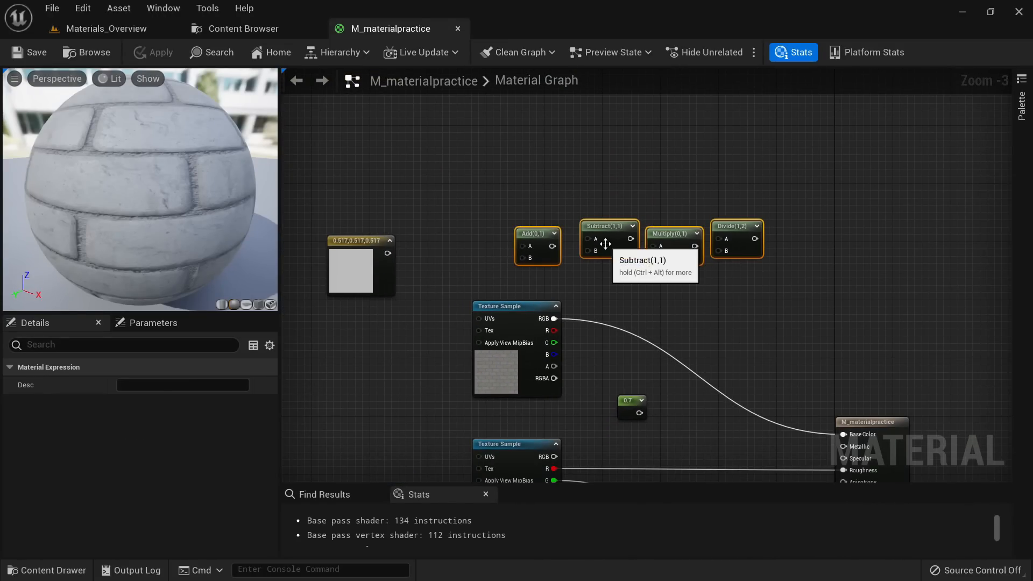
left_click_drag(605, 244, 701, 192)
left_click(650, 293)
Step: Add a Multiply node near the Base Color wire and move the base color Texture Sample up to make room
scroll(625, 237, "up", 3)
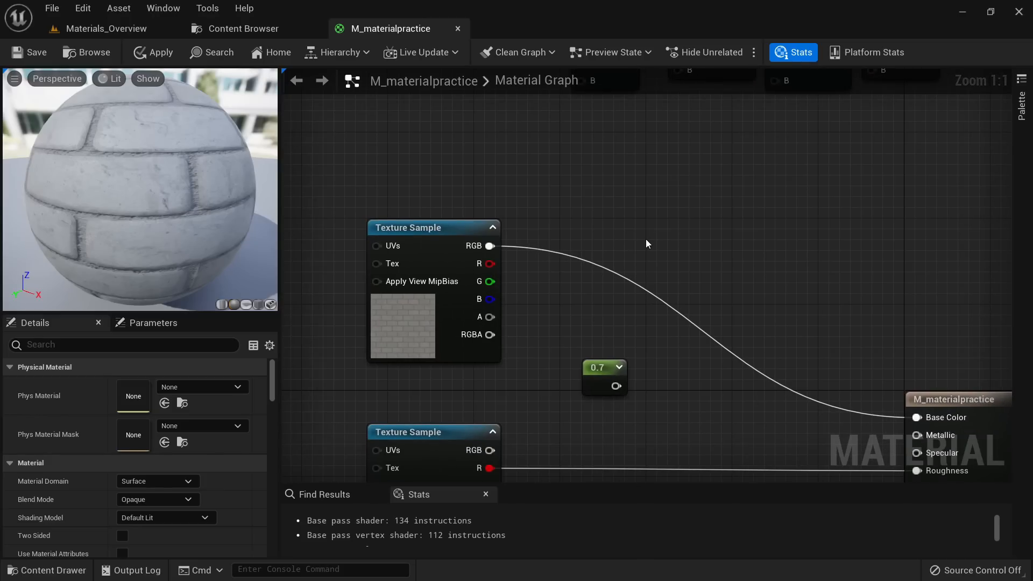
left_click(646, 241)
left_click_drag(424, 336, 403, 237)
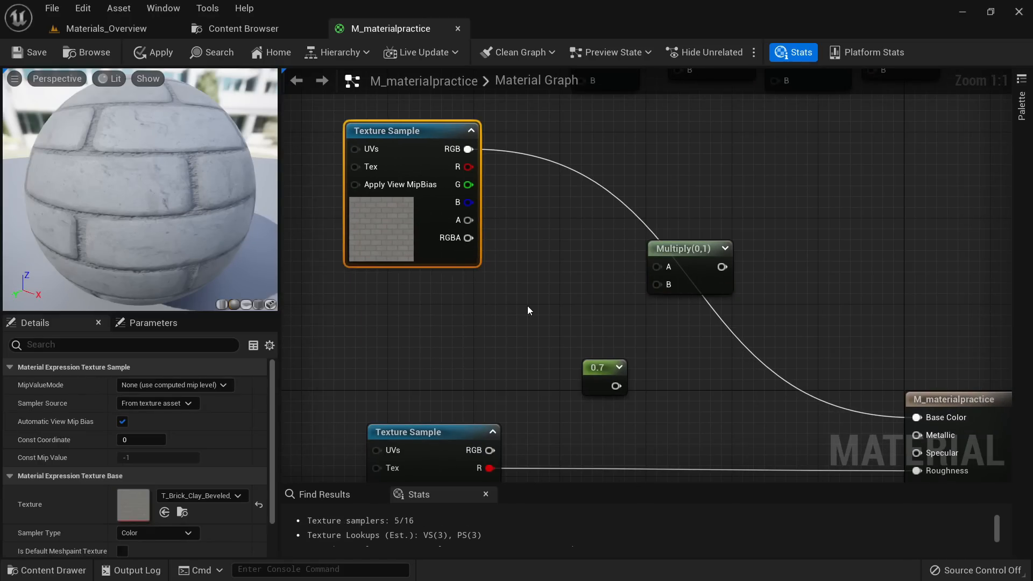
Step: Add a Constant3Vector below the base color Texture Sample and set it to orange with R 1.0, G 0.127586, B 0.0
left_click(505, 278)
left_click_drag(533, 342, 500, 330)
left_click(170, 382)
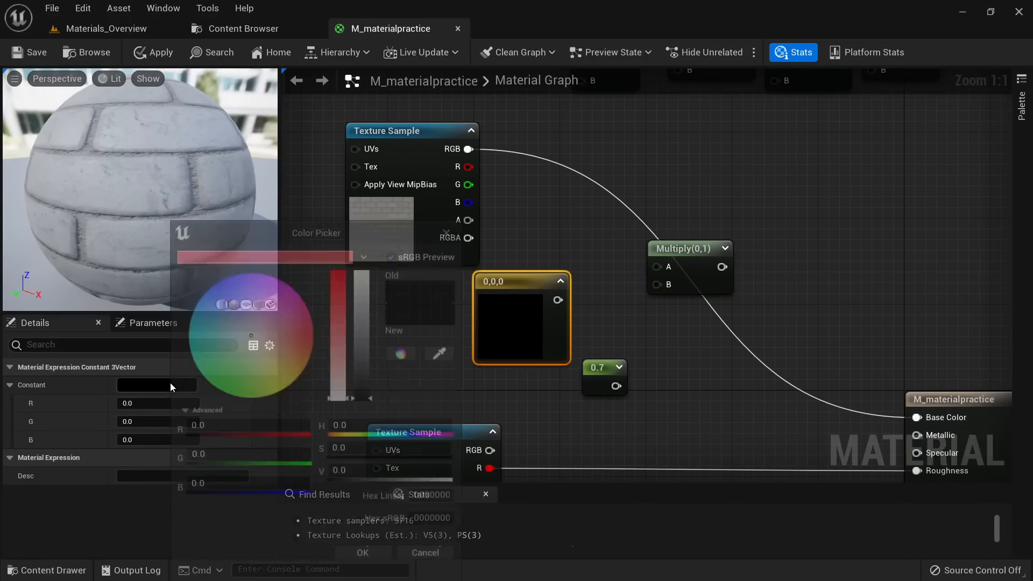
left_click_drag(284, 358, 341, 355)
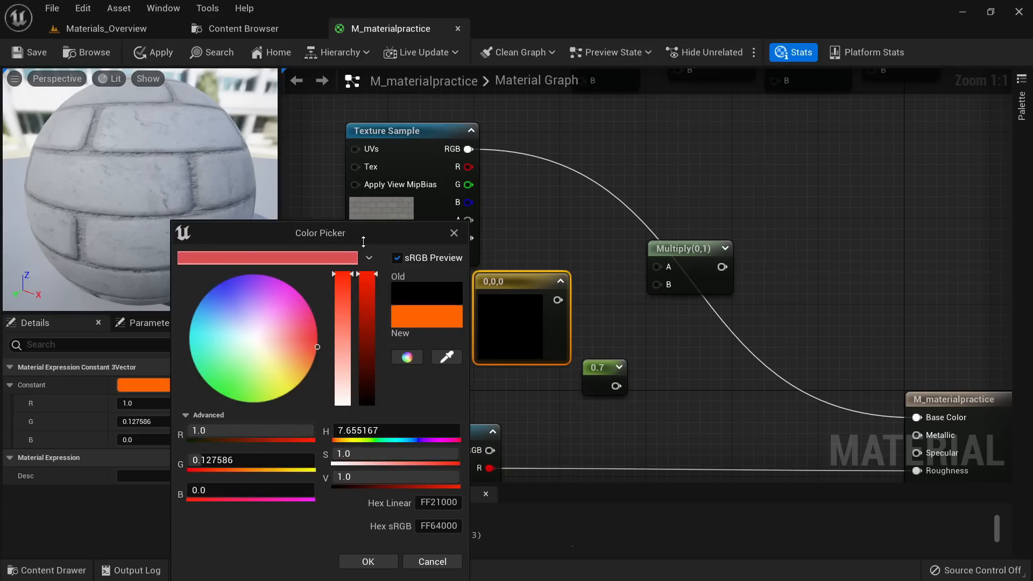
left_click(367, 561)
Step: Multiply the base color texture's RGB by the orange constant and connect the result to Base Color
left_click_drag(557, 299, 475, 153)
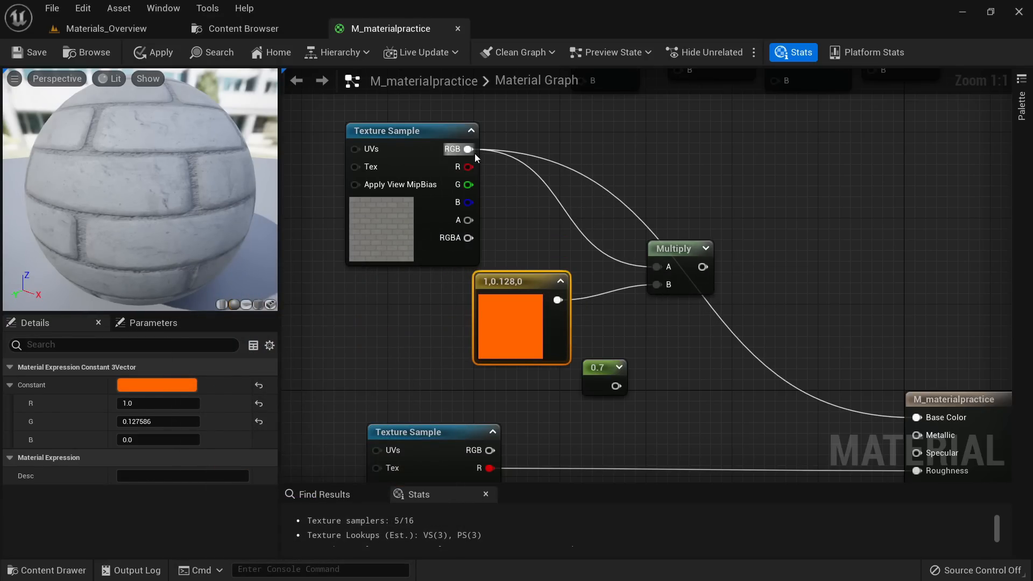
left_click_drag(703, 266, 926, 417)
left_click_drag(27, 209, 56, 196)
mouse_move(55, 196)
right_mouse_down()
mouse_move(56, 237)
mouse_move(55, 204)
right_mouse_up()
Step: Move the orange constant node directly beneath the base color Texture Sample
left_click_drag(498, 329, 380, 340)
scroll(346, 291, "down", 2)
right_click_drag(466, 366, 572, 320)
scroll(486, 212, "up", 2)
Step: Open T_Brick_Clay_Beveled_D from the base color Texture Sample and examine its brick and mortar colors at different scales
left_click(485, 212)
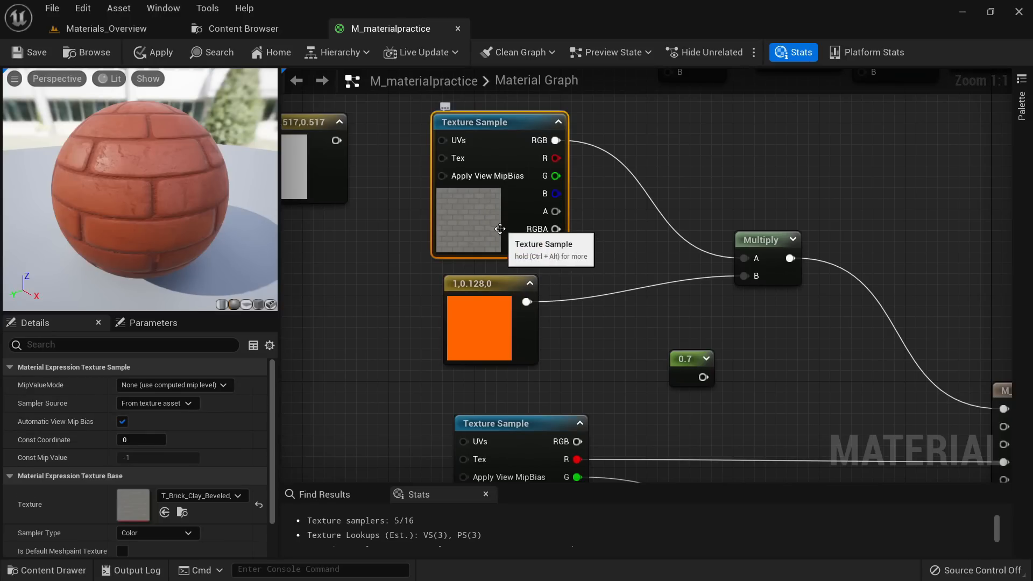
right_click_drag(611, 276, 700, 299)
scroll(700, 299, "down", 2)
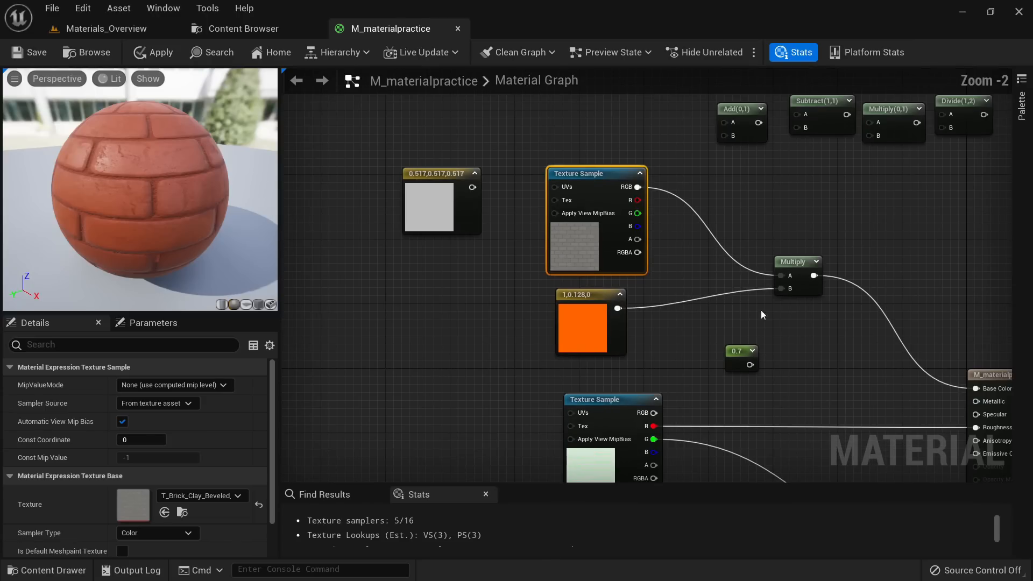
right_click_drag(756, 327, 628, 337)
scroll(614, 307, "up", 2)
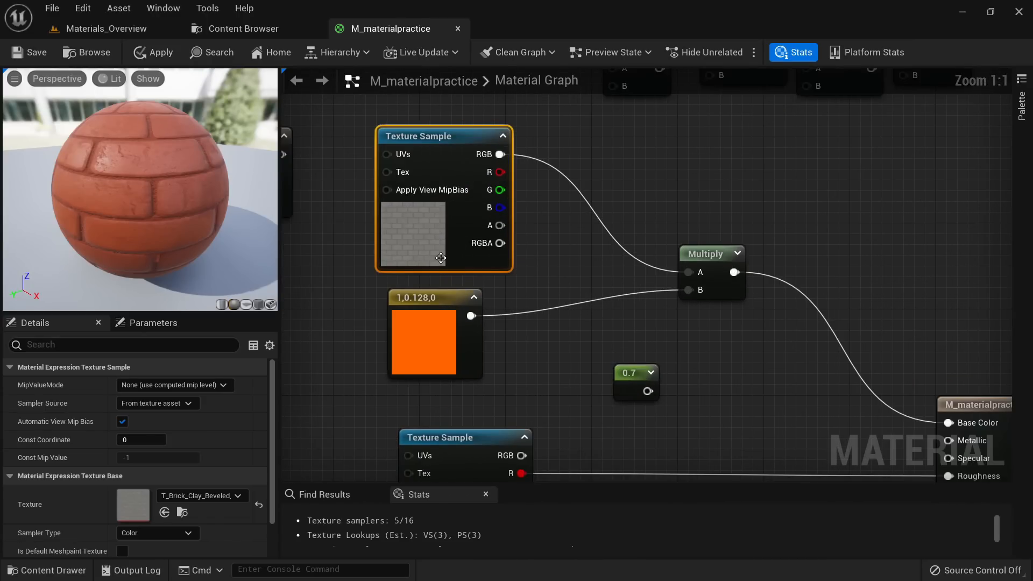
double_click(142, 492)
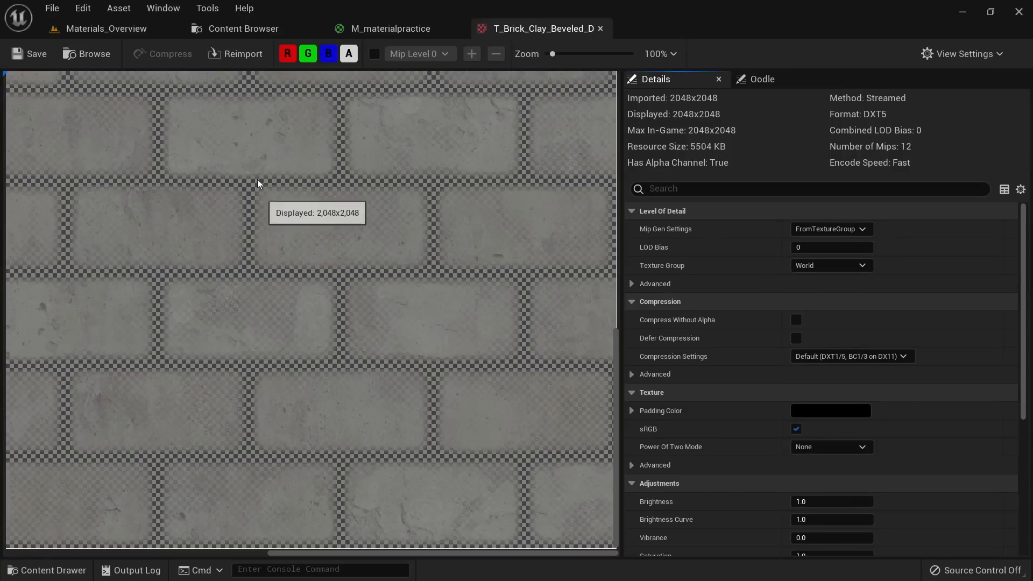
scroll(345, 109, "down", 3)
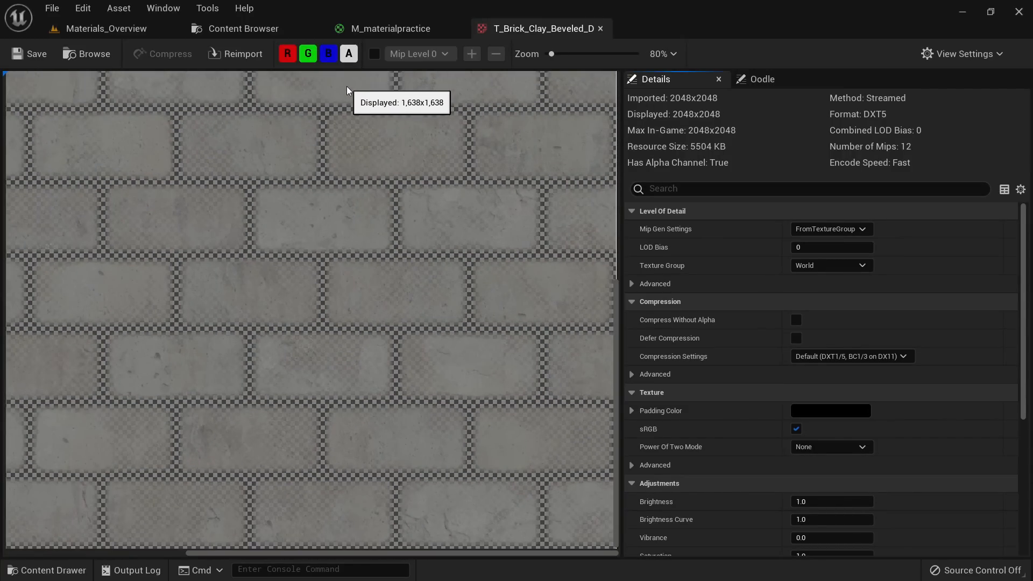
scroll(317, 113, "up", 3)
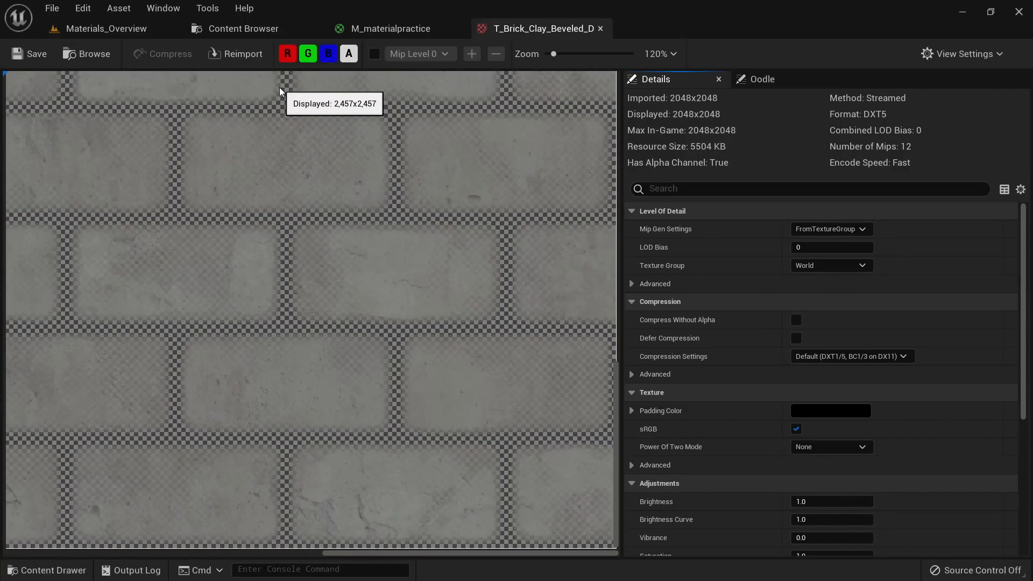
scroll(290, 291, "down", 1)
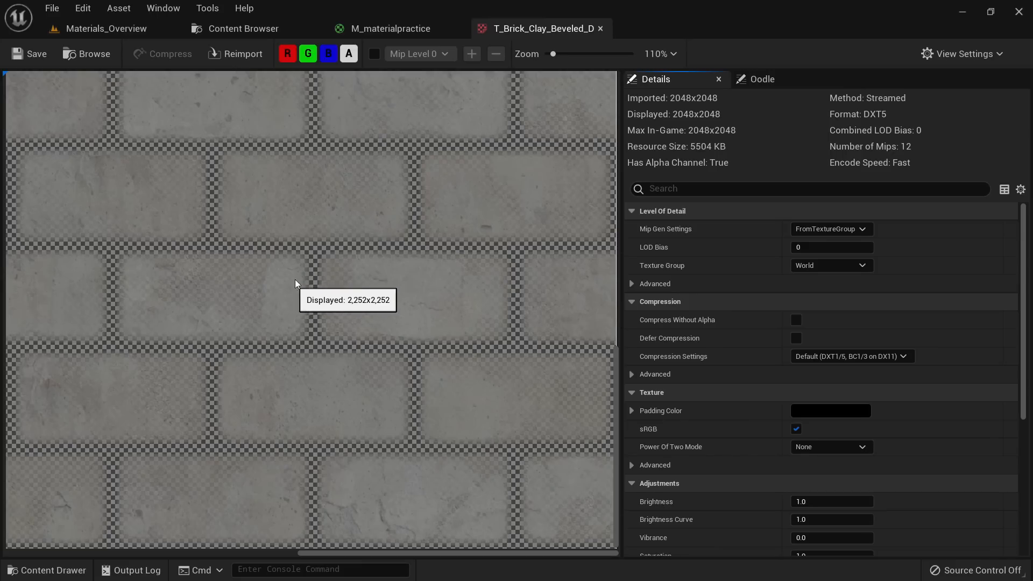
Step: Display only the alpha channel of T_Brick_Clay_Beveled_D and examine how it separates bricks from mortar
left_click(332, 58)
left_click(309, 53)
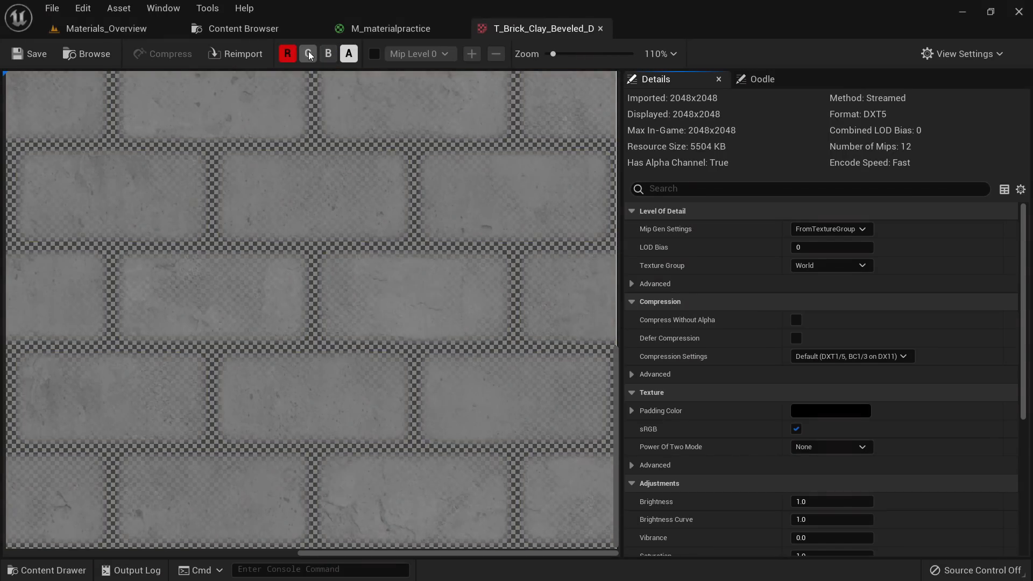
left_click(293, 52)
scroll(307, 162, "down", 7)
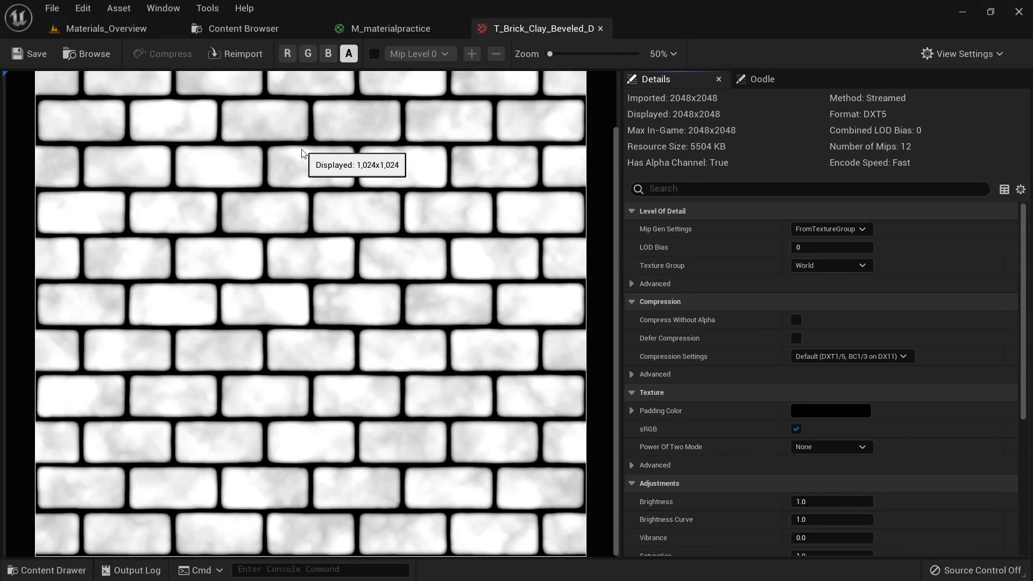
scroll(312, 182, "up", 8)
scroll(315, 189, "down", 6)
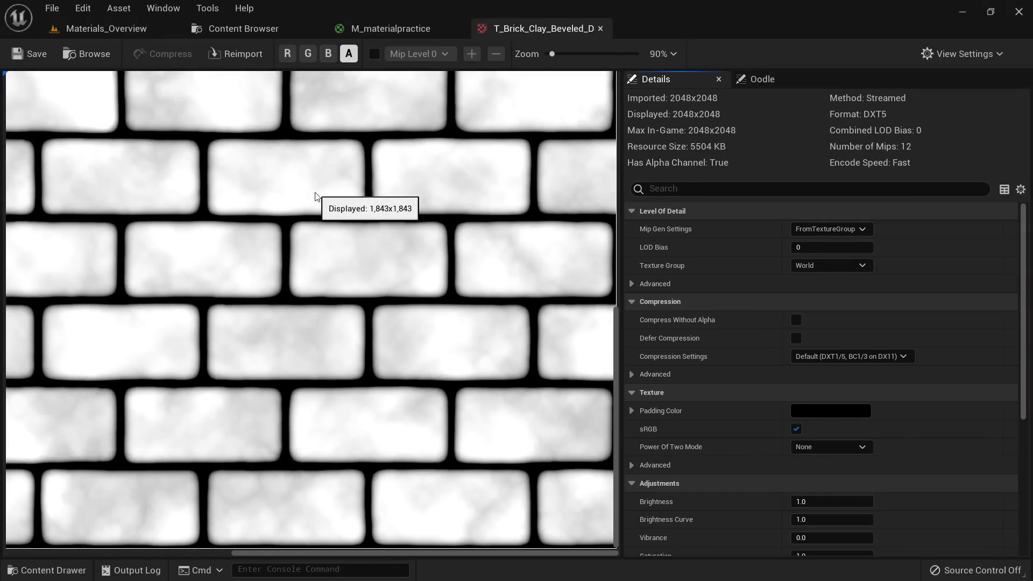
scroll(316, 186, "down", 1)
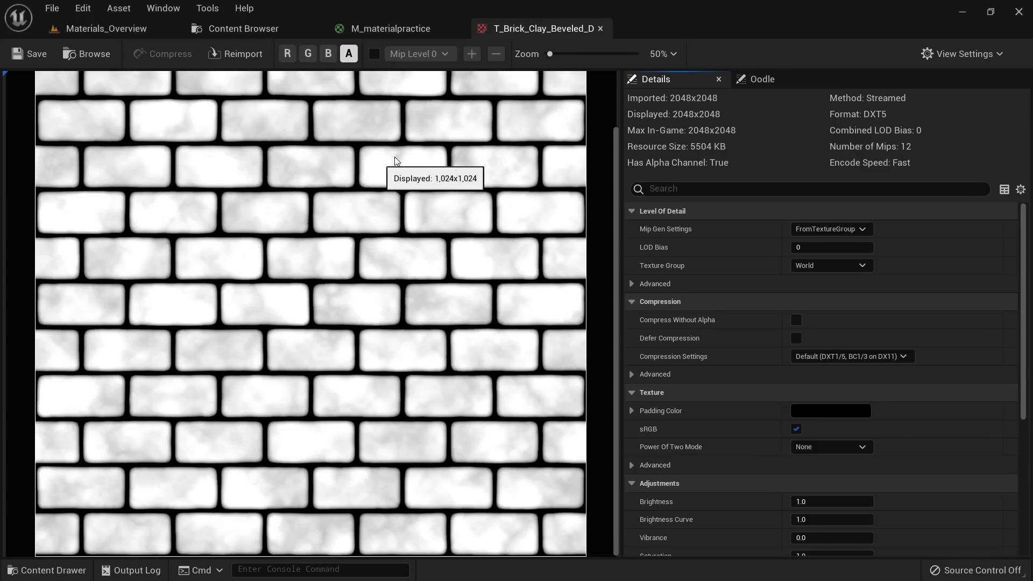
Step: Return to M_materialpractice and move the connected Multiply node closer to the base color Texture Sample
left_click(409, 27)
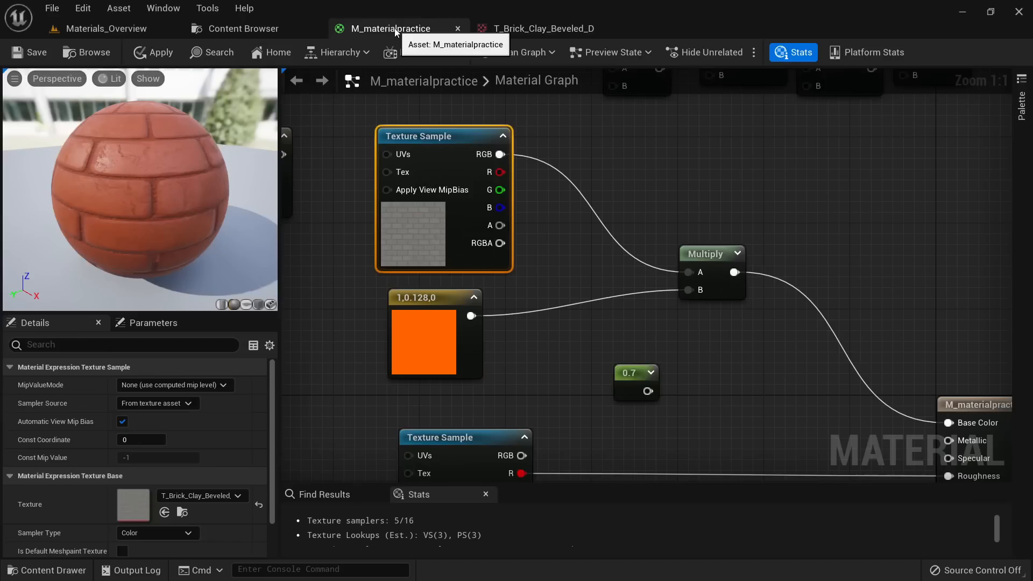
right_click_drag(600, 270, 449, 228)
mouse_move(562, 208)
left_mouse_down()
mouse_move(544, 200)
mouse_move(573, 195)
left_mouse_up()
right_click_drag(441, 248, 503, 262)
right_click_drag(475, 218, 517, 248)
left_click_drag(688, 248, 612, 234)
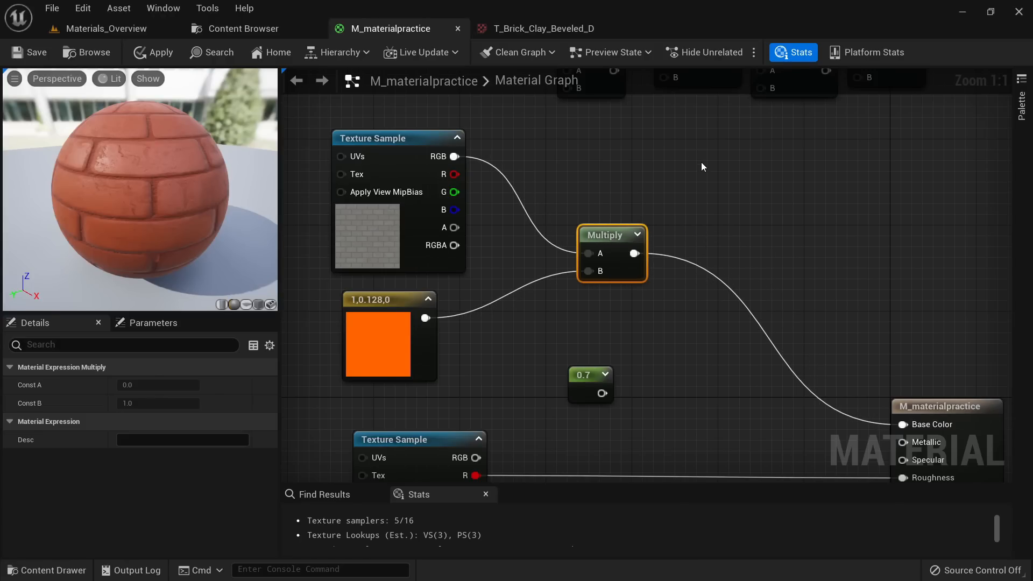
Step: Add a LinearInterpolate node to the graph beside the connected Multiply node
right_click(732, 192)
type("linear")
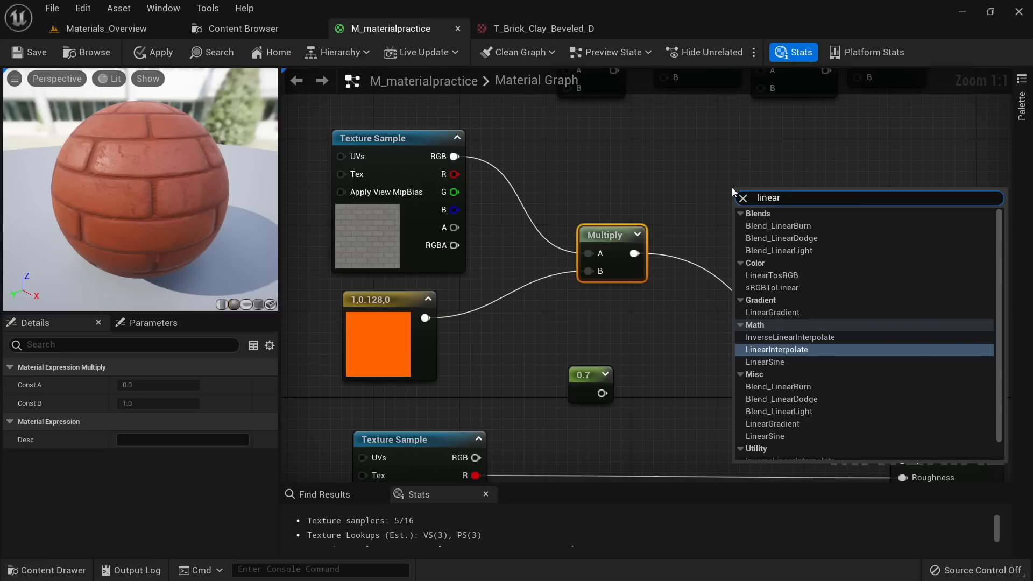
key("Return")
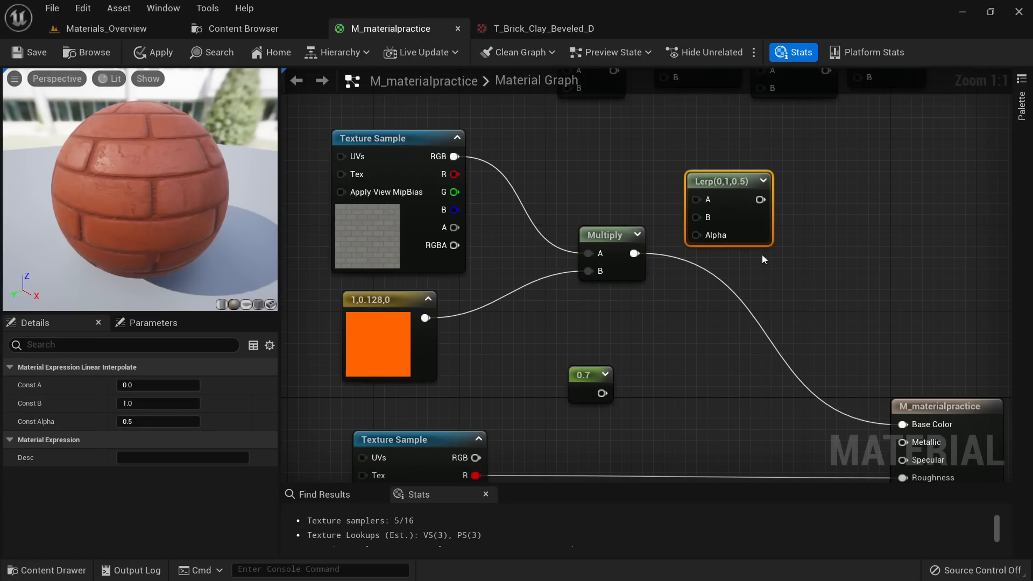
left_click(686, 310)
key("l")
left_click(684, 304)
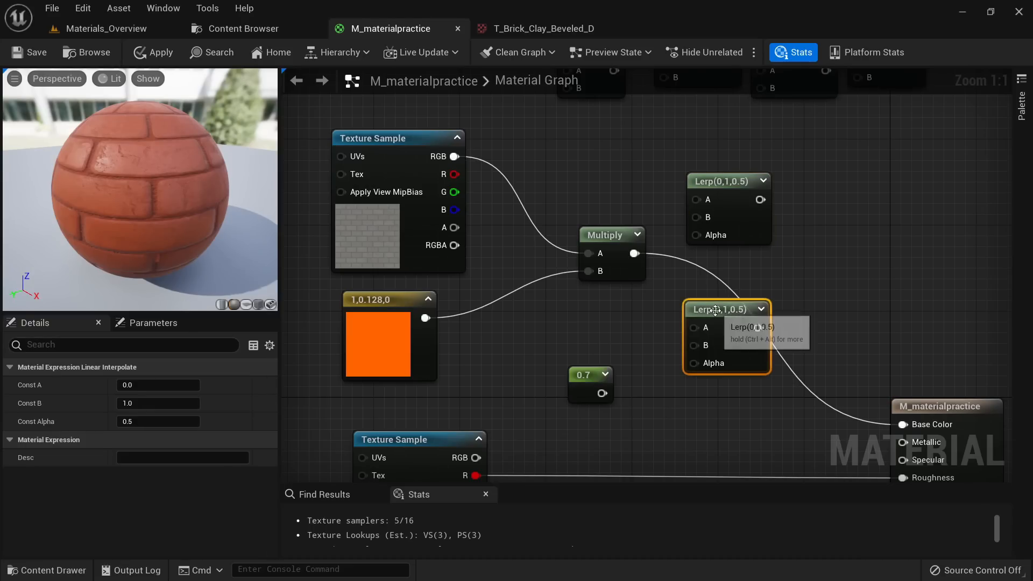
left_click_drag(717, 313, 705, 315)
key("Delete")
Step: Connect the base color texture's alpha channel to the Lerp's Alpha input, spacing out the Lerp and Multiply nodes
left_click_drag(757, 238, 798, 259)
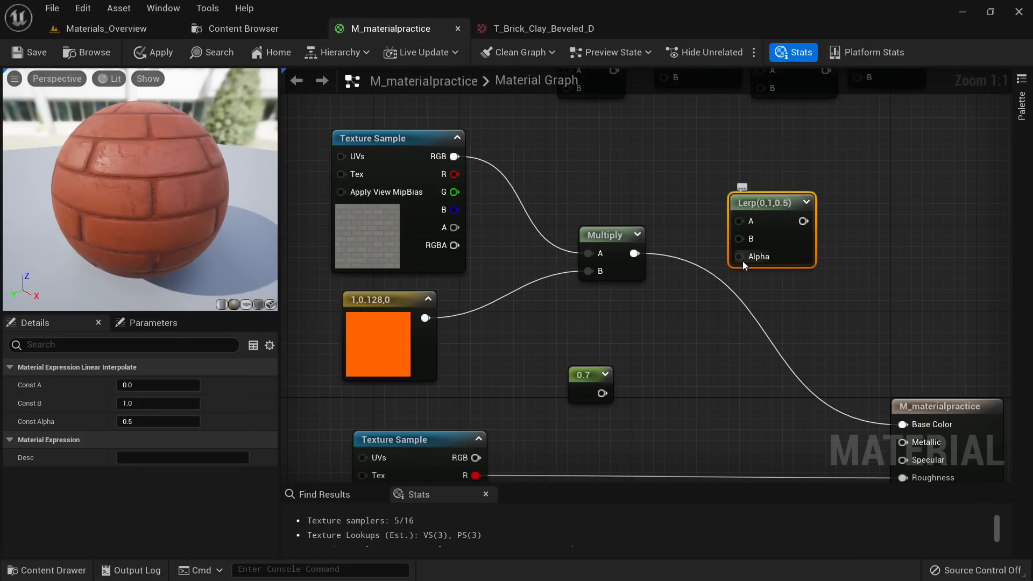
left_click_drag(453, 226, 739, 256)
left_click_drag(618, 254, 608, 297)
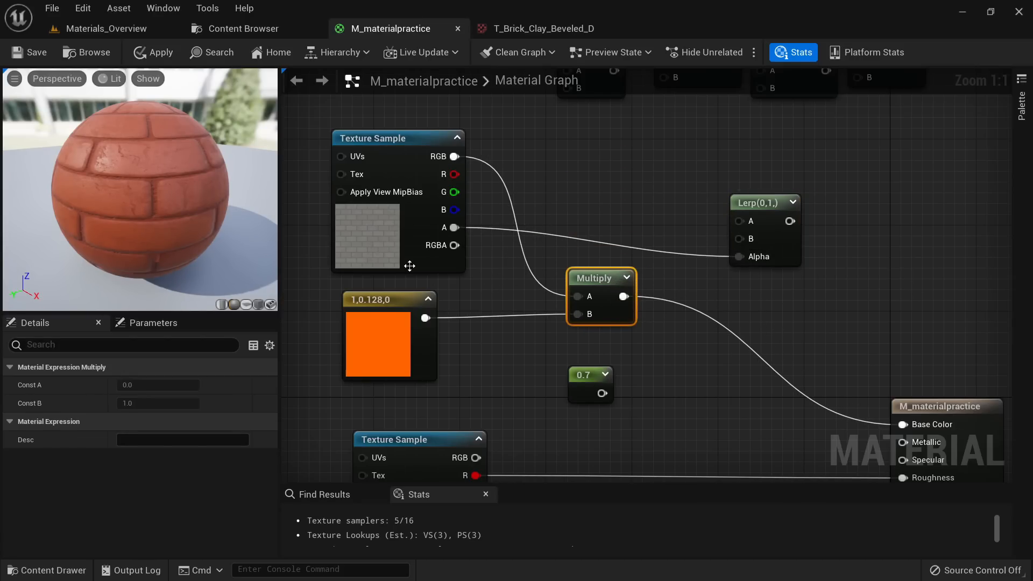
Step: Recheck the black-and-white brick mask in T_Brick_Clay_Beveled_D and return to the M_materialpractice graph
left_click(540, 34)
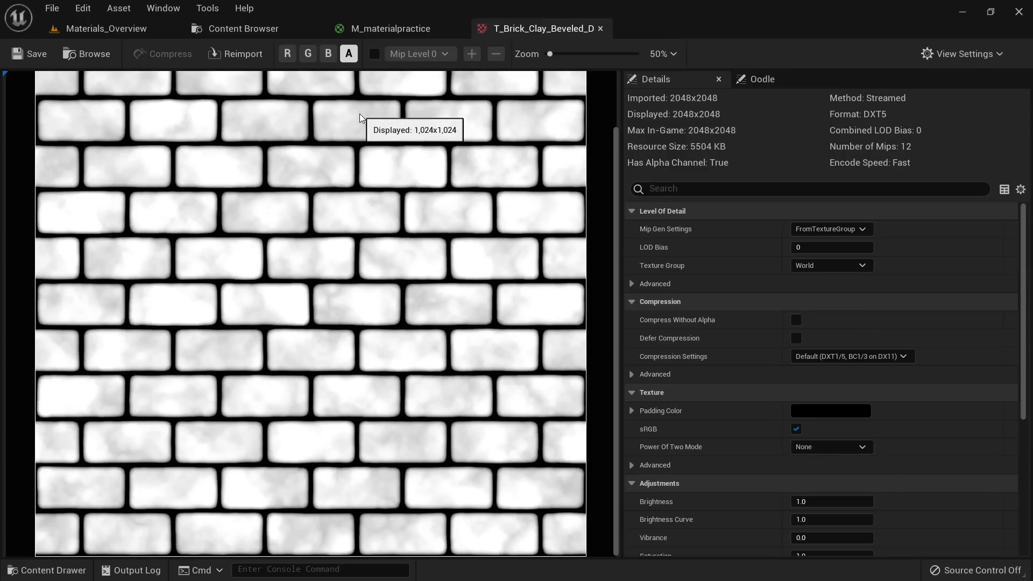
scroll(360, 123, "down", 3)
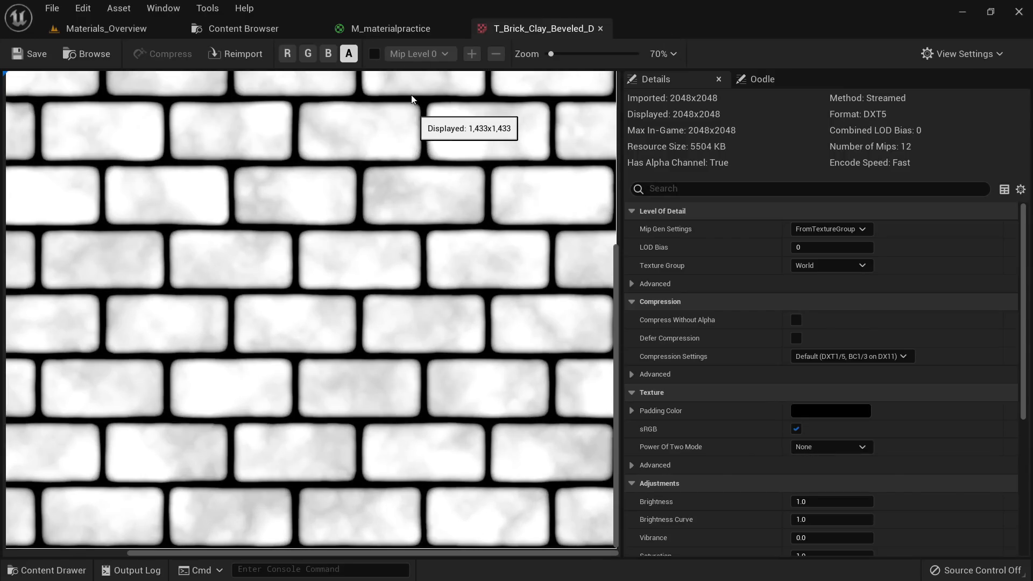
left_click(385, 30)
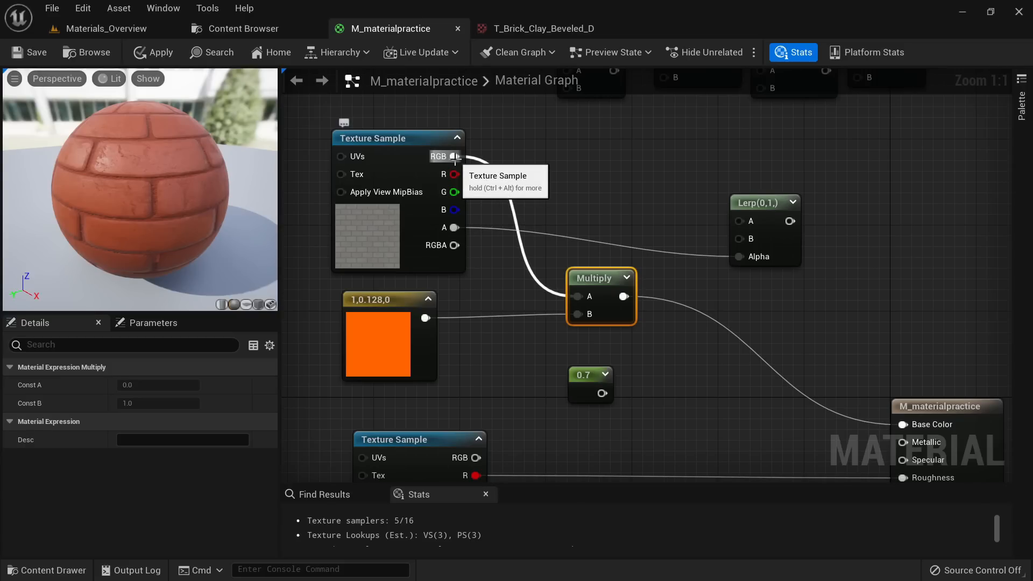
Step: Connect the base color texture's RGB to Lerp A, the Multiply output to Lerp B, and the Lerp output to Base Color
left_click_drag(454, 157, 735, 220)
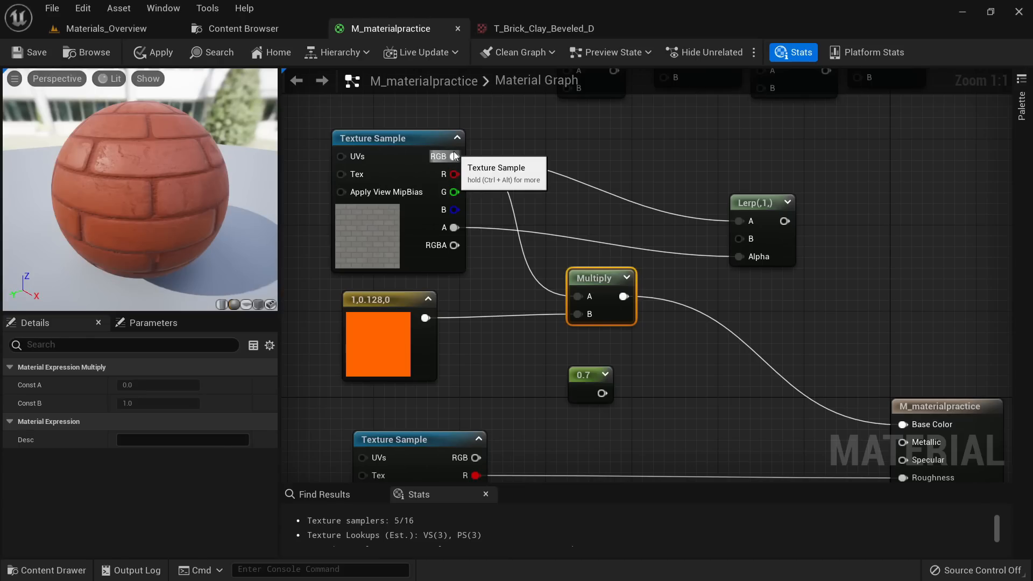
left_click_drag(623, 296, 737, 239)
right_click_drag(784, 221, 708, 184)
left_click_drag(707, 184, 831, 388)
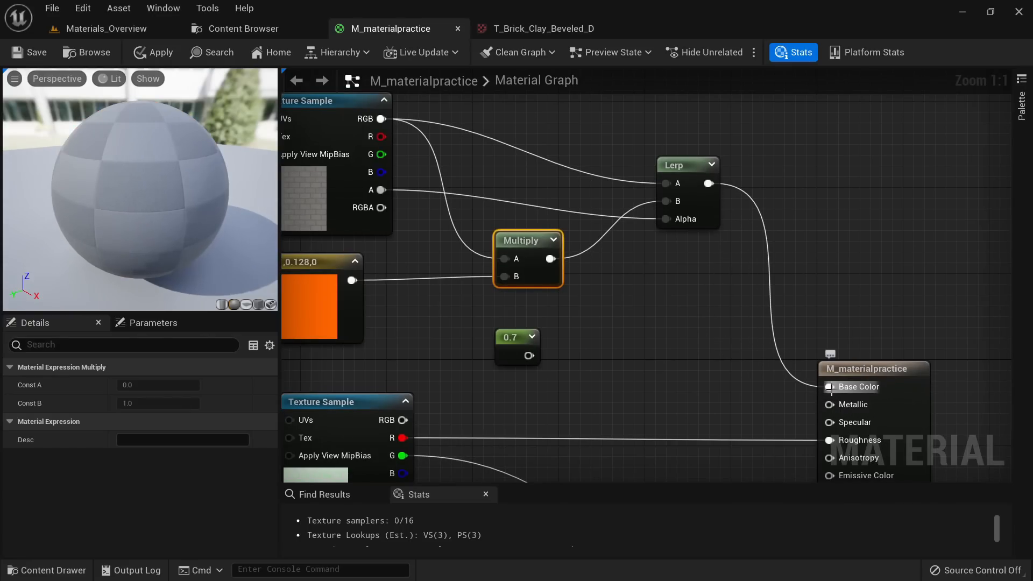
Step: Inspect the separate brick and mortar colors up close on the preview sphere and apply the material changes
mouse_move(177, 216)
left_mouse_down()
mouse_move(193, 201)
mouse_move(210, 205)
mouse_move(182, 205)
left_mouse_up()
scroll(175, 210, "up", 3)
scroll(172, 203, "down", 2)
right_click_drag(168, 205, 188, 231)
right_click_drag(82, 228, 82, 202)
left_click_drag(82, 229, 168, 228)
left_click_drag(102, 199, 134, 198)
scroll(134, 199, "down", 1)
left_click(146, 55)
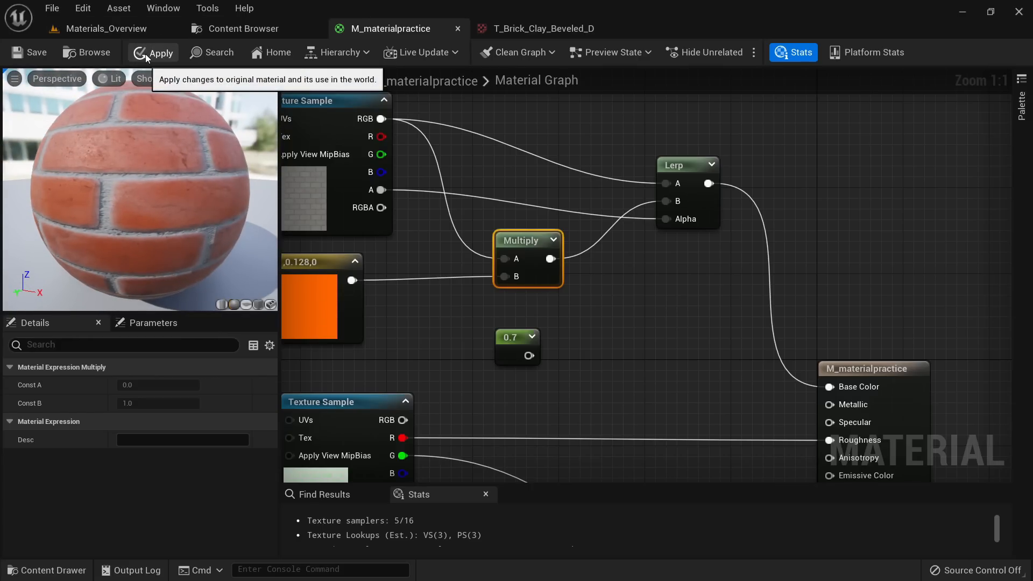
Step: Examine the brick cube in the Materials_Overview level from several angles and return to M_materialpractice
left_click(136, 30)
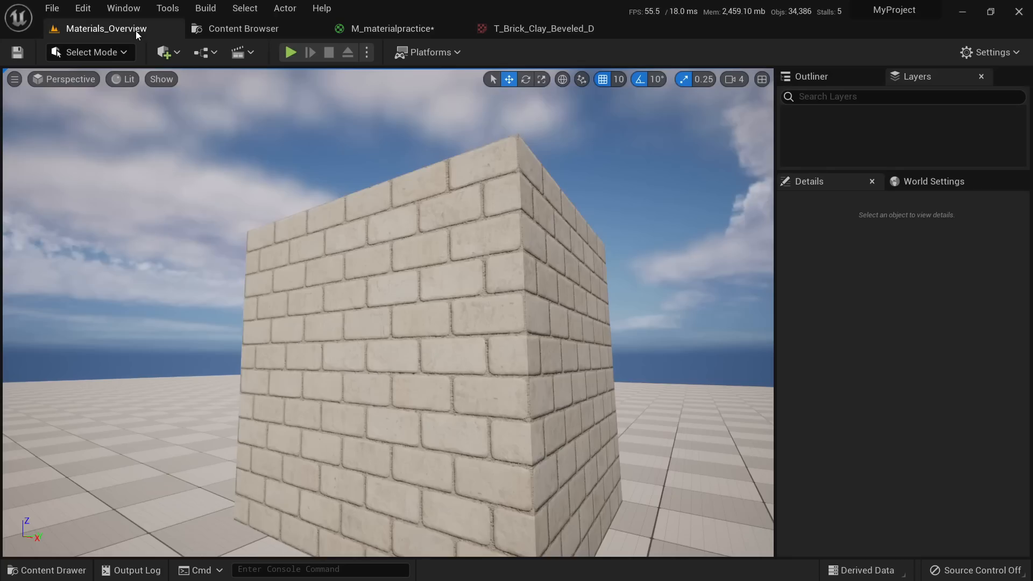
right_click_drag(430, 318, 565, 121)
key("w")
key("s")
key("d")
key("e")
key("w")
key("s")
left_click(544, 28)
left_click(396, 27)
Step: Open T_Brick_Clay_Beveled_M from its Texture Sample, examine only its red channel, and return to the material graph
right_click_drag(583, 316, 506, 373)
scroll(505, 372, "down", 2)
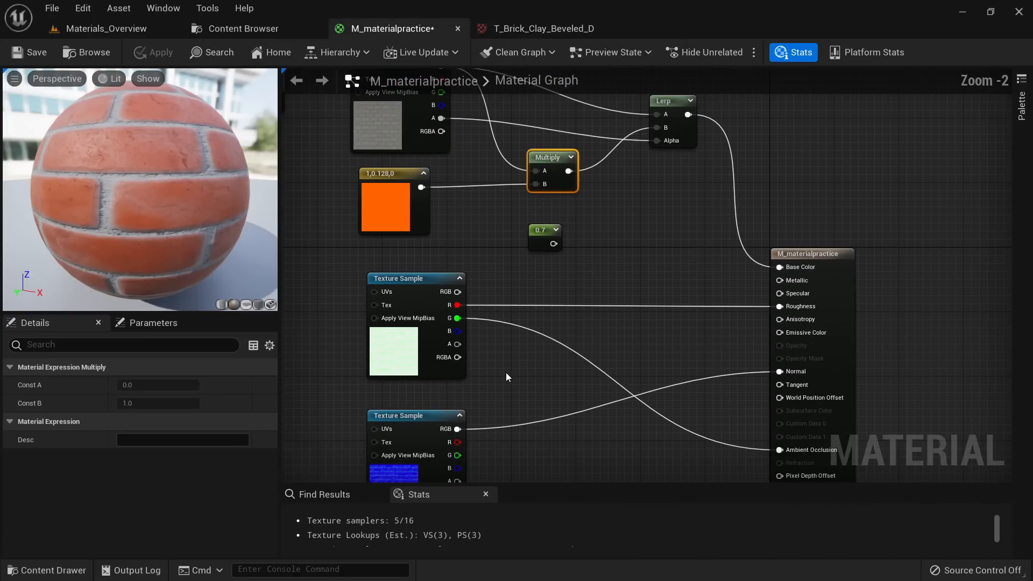
mouse_move(518, 282)
right_mouse_down()
mouse_move(482, 177)
mouse_move(505, 282)
right_mouse_up()
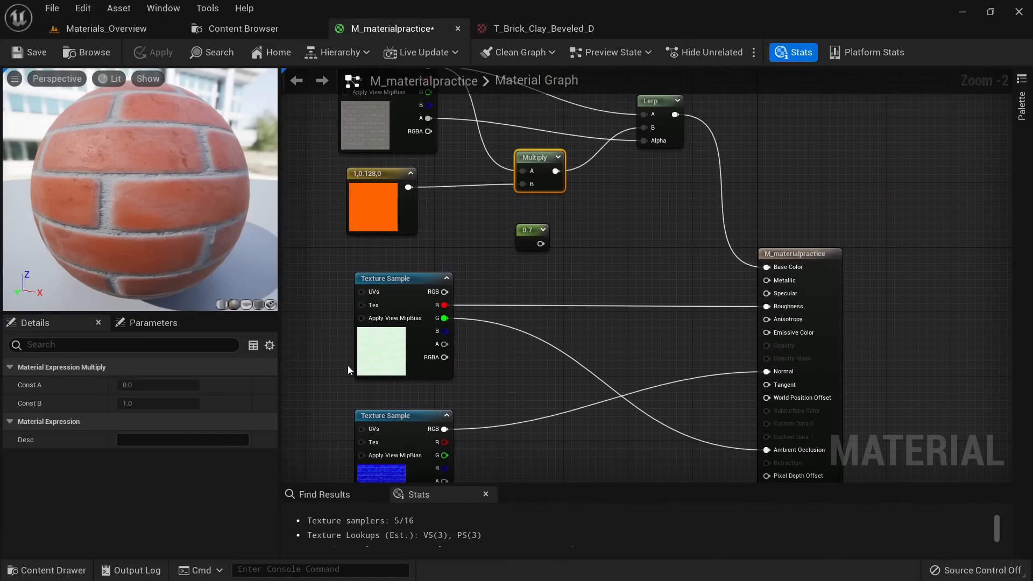
left_click(372, 349)
double_click(142, 497)
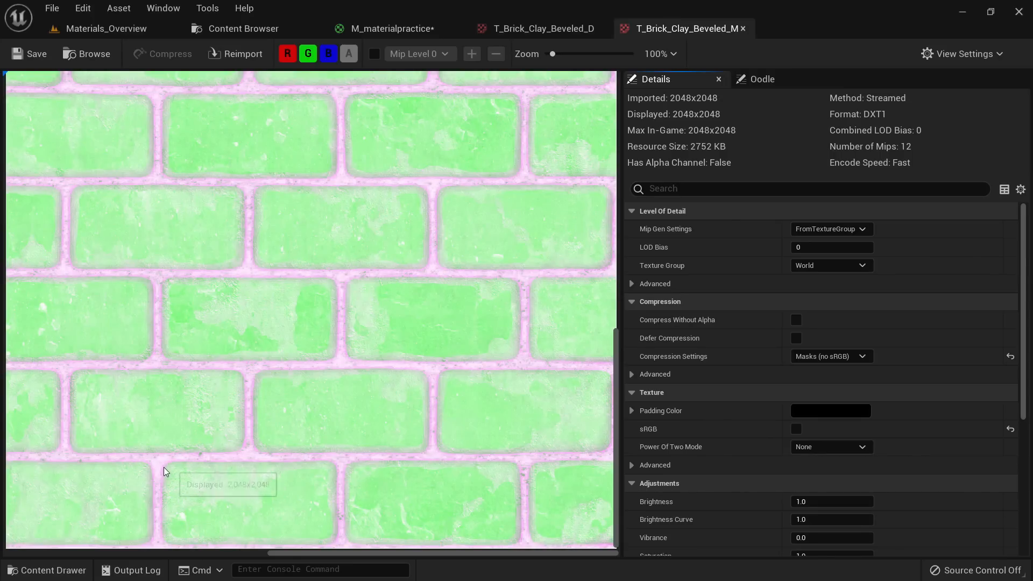
left_click(308, 53)
left_click(328, 53)
scroll(338, 182, "up", 3)
scroll(338, 181, "down", 1)
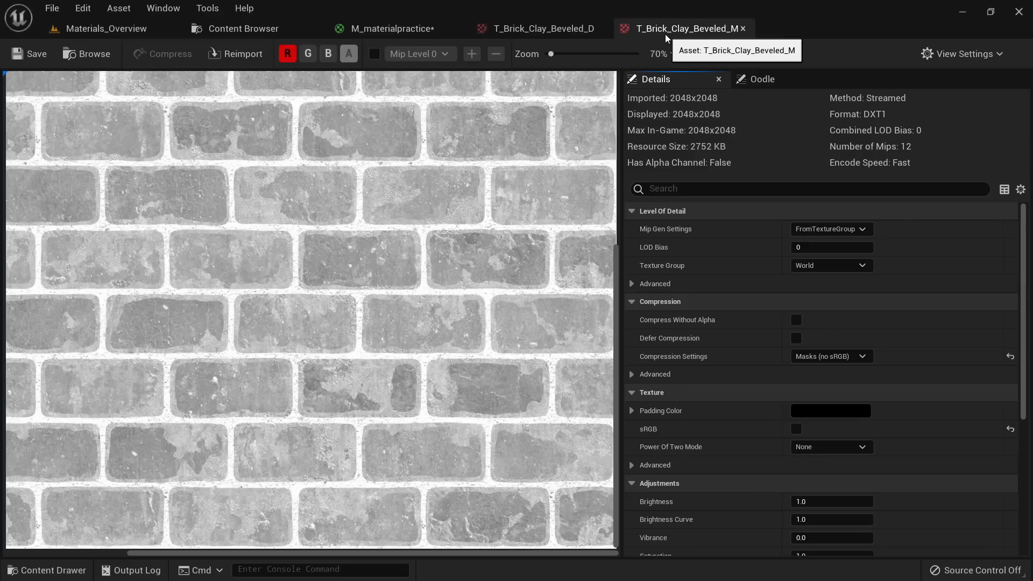
scroll(341, 176, "up", 3)
scroll(341, 176, "down", 4)
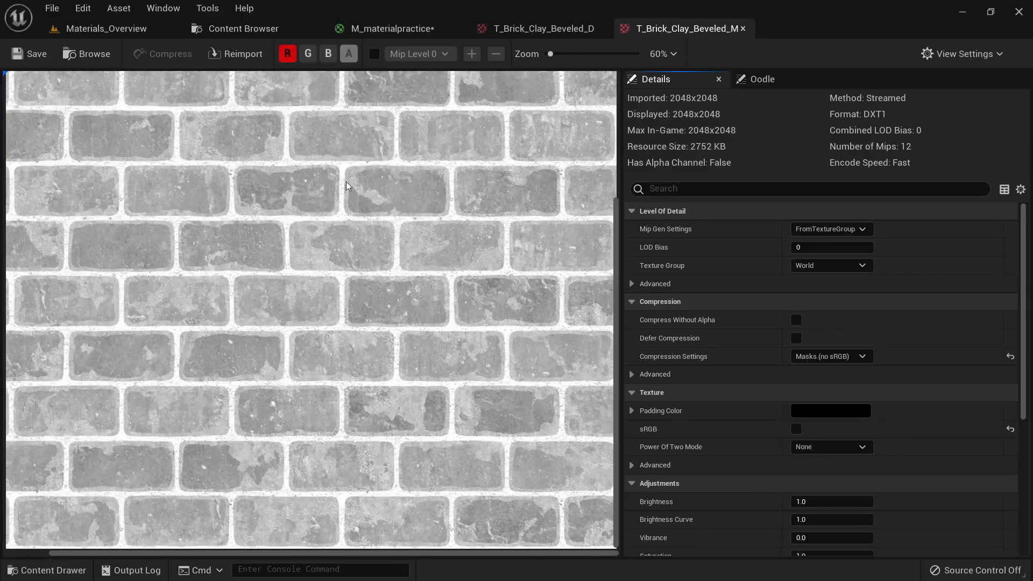
scroll(363, 179, "down", 1)
scroll(338, 177, "up", 3)
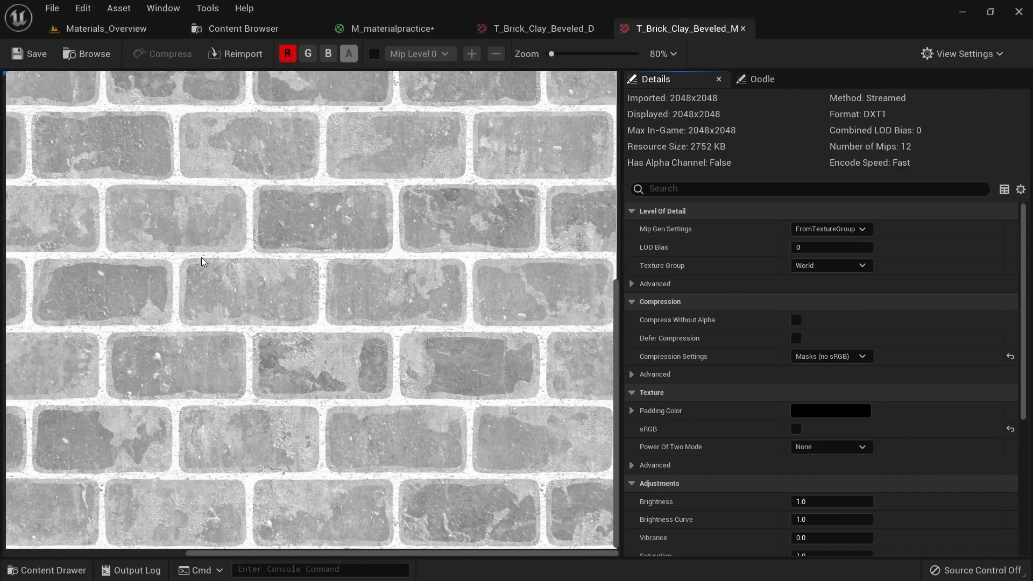
scroll(384, 175, "down", 2)
left_click(742, 29)
left_click(391, 24)
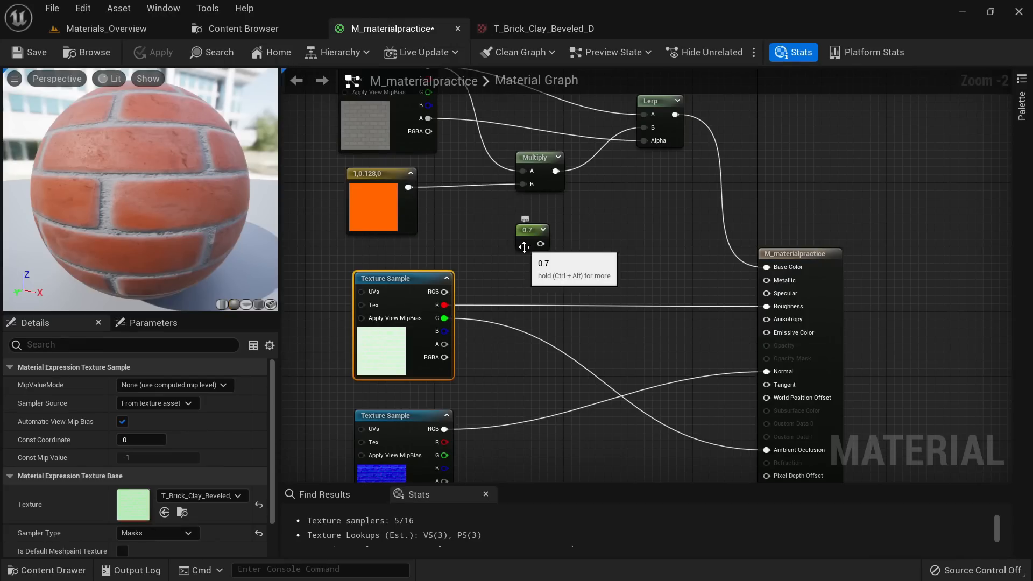
Step: Delete the unused 0.7 constant node below the Multiply node
right_click_drag(590, 234, 624, 268)
scroll(627, 247, "up", 1)
left_click(574, 315)
left_click(613, 295)
scroll(613, 274, "down", 3)
scroll(586, 279, "up", 4)
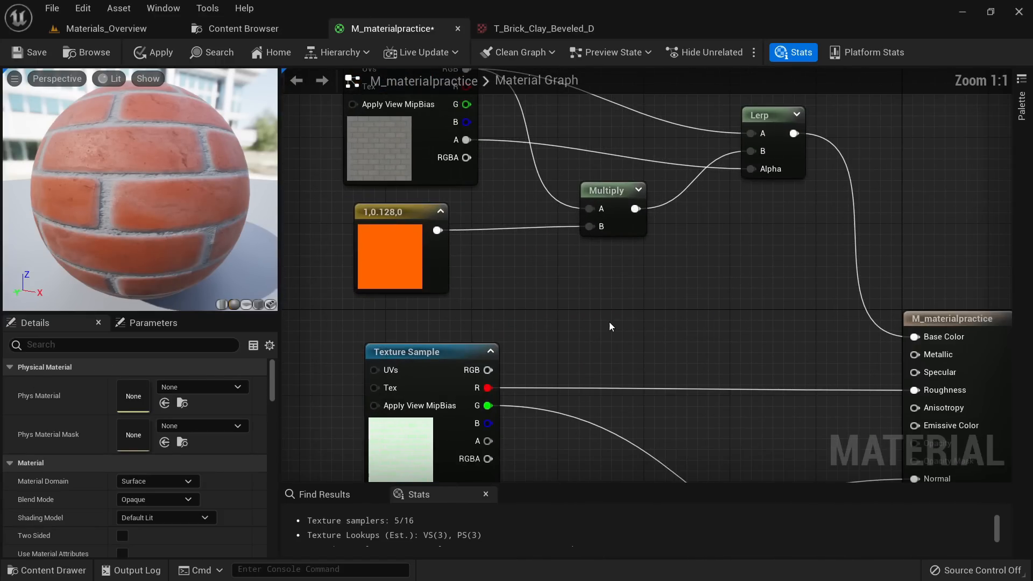
Step: Add a Power node fed by the mask texture's red channel and place it between the Texture Sample and the material output
right_click_drag(608, 321, 583, 270)
left_click_drag(461, 337, 595, 235)
type("power")
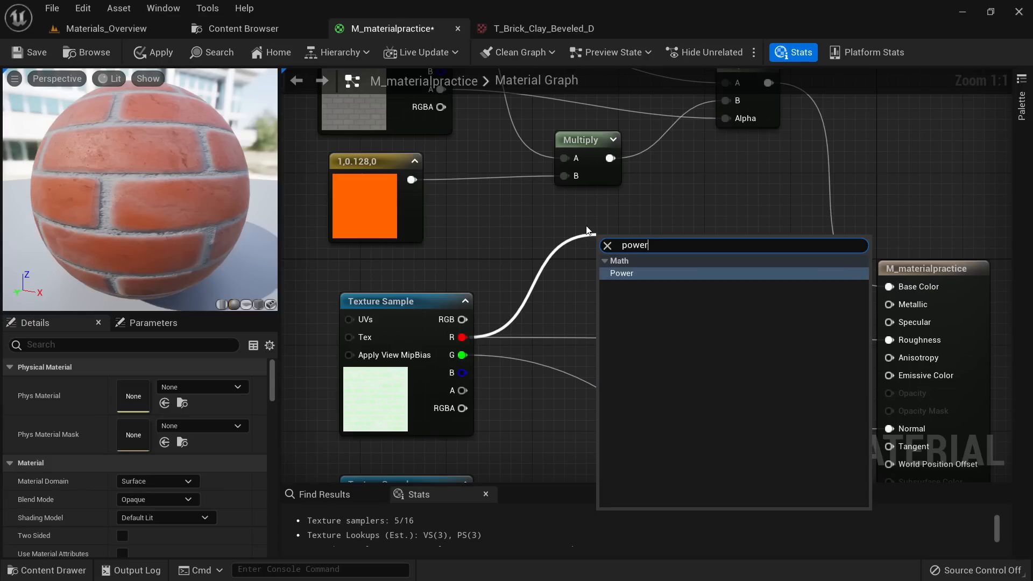
key("Return")
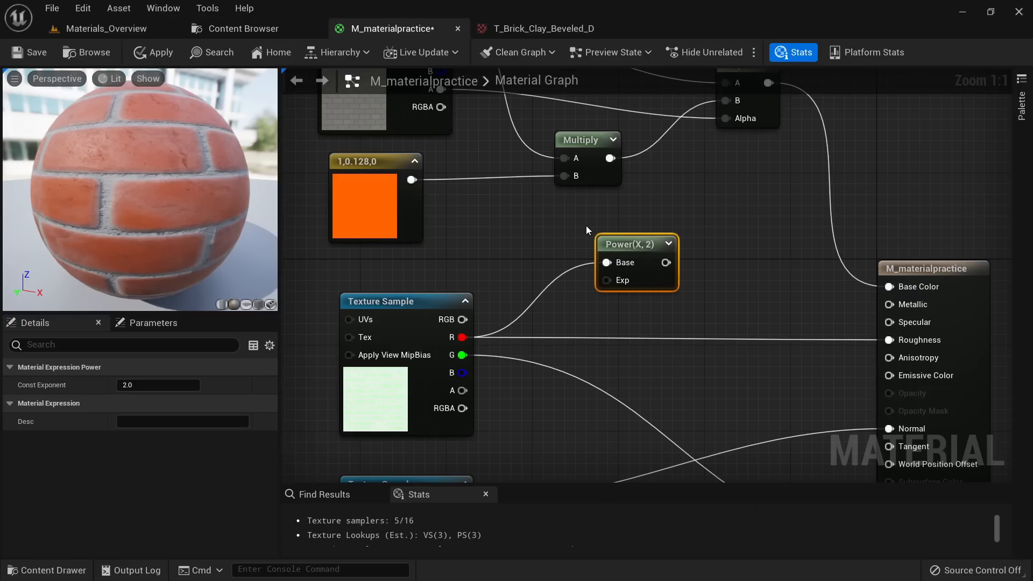
left_click_drag(630, 242, 685, 235)
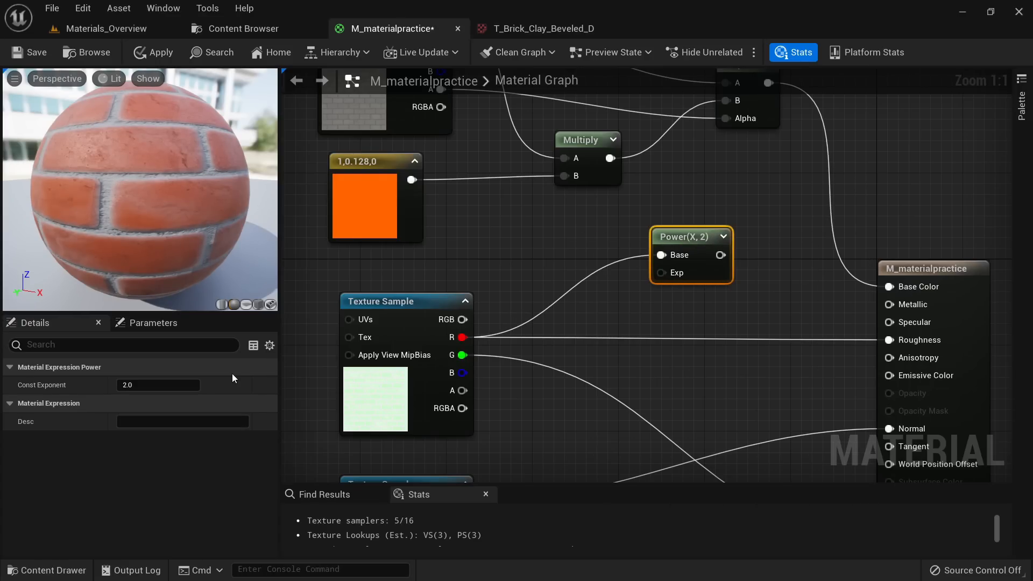
Step: Set the Power node's constant exponent to 1 and look over the preview sphere
left_click(183, 385)
type("1")
key("Return")
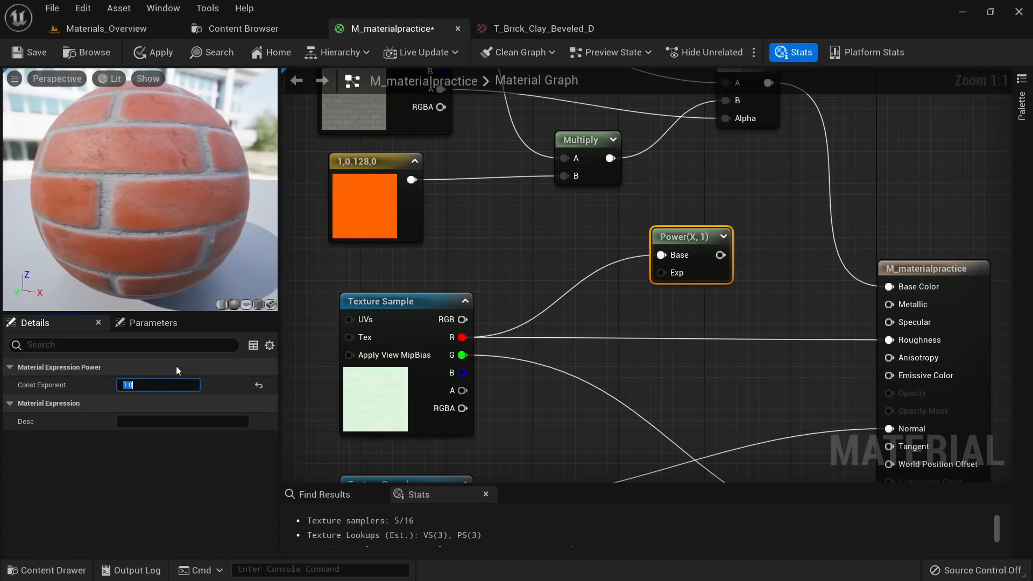
mouse_move(124, 216)
left_mouse_down()
mouse_move(145, 215)
mouse_move(123, 214)
left_mouse_up()
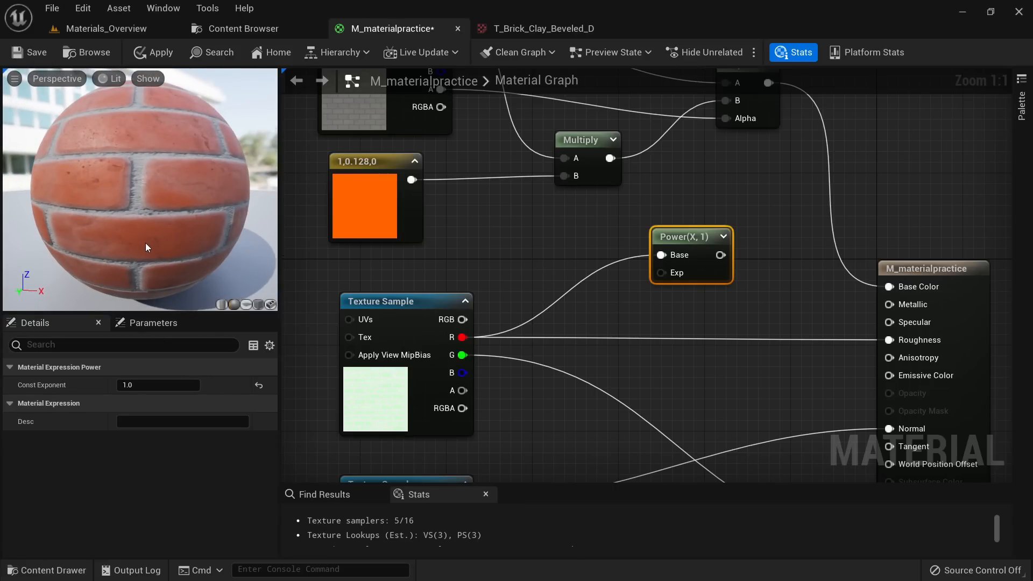
Step: Start previewing the Power node on a plane mesh, turned to face the camera in a widened preview area
right_click(681, 237)
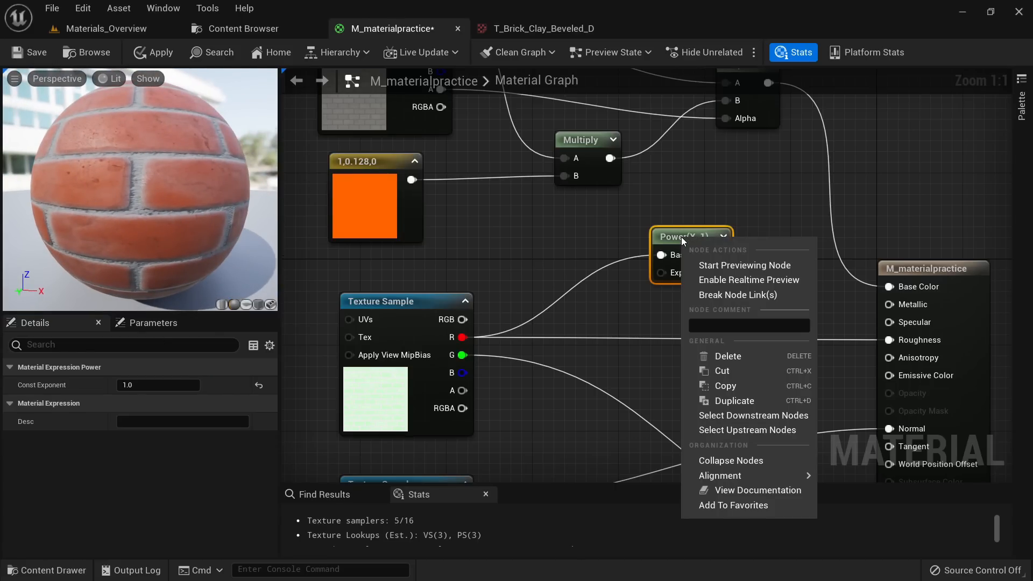
left_click(730, 264)
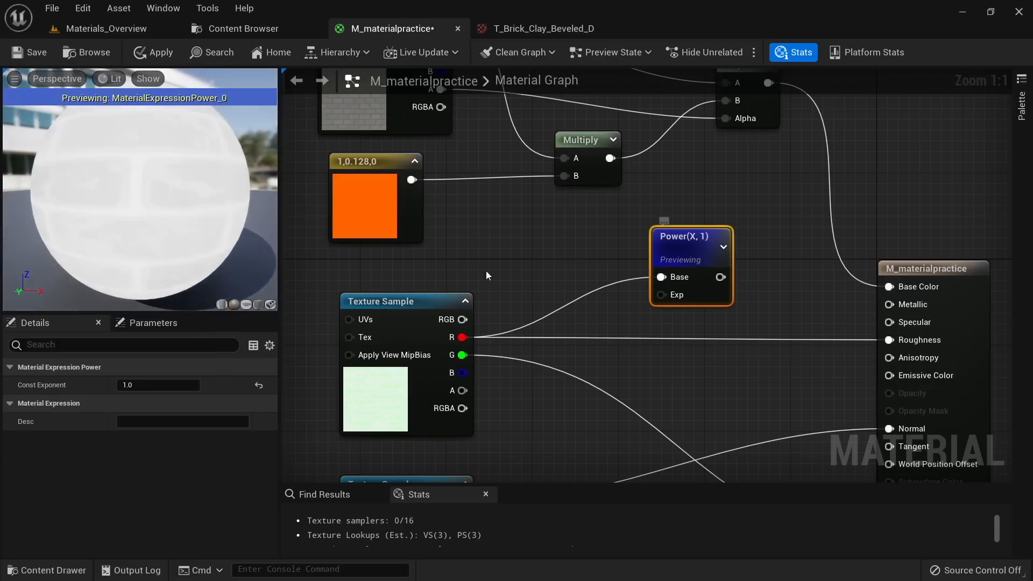
left_click_drag(126, 242, 143, 198)
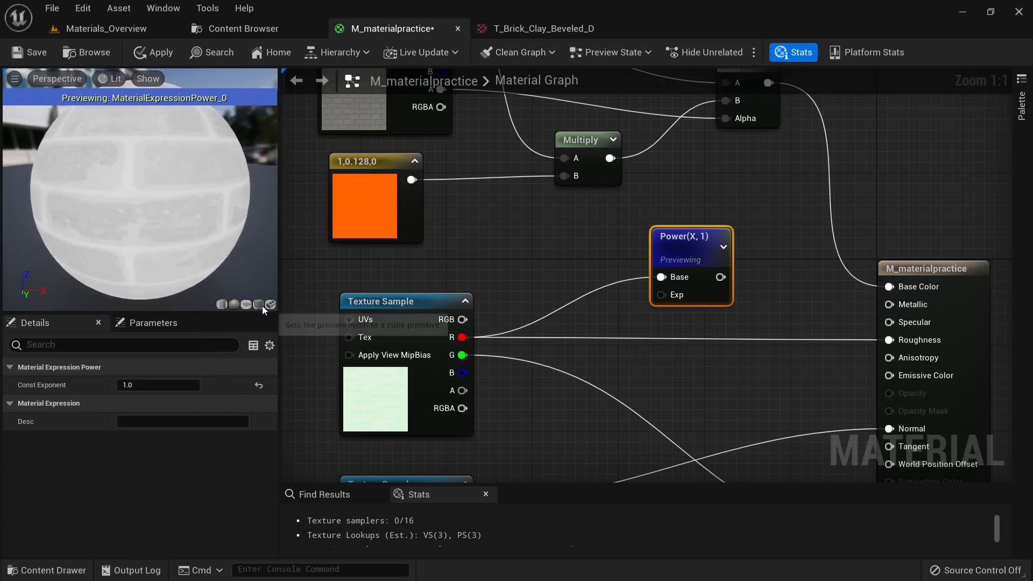
left_click(245, 305)
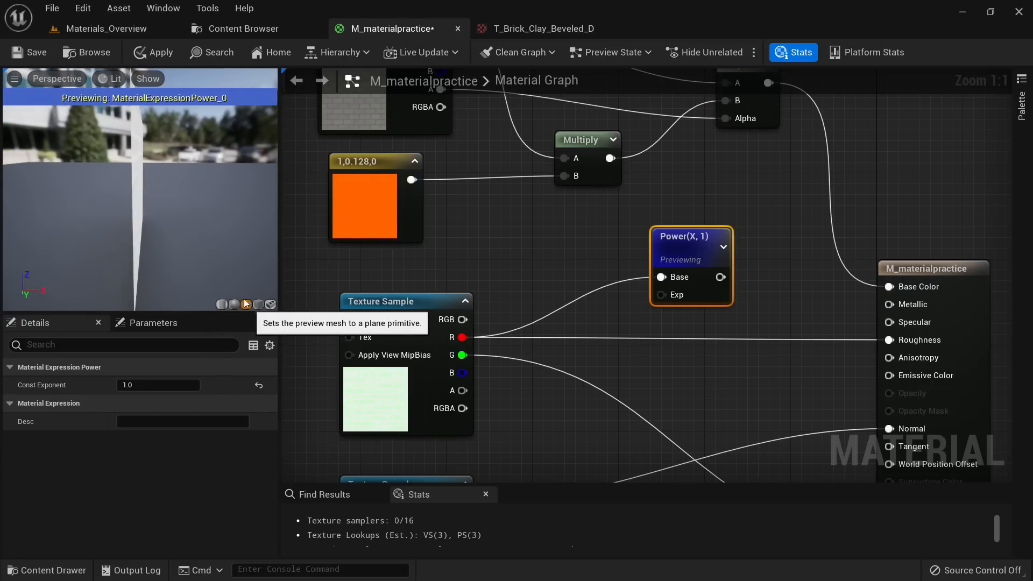
left_click_drag(204, 219, 204, 219)
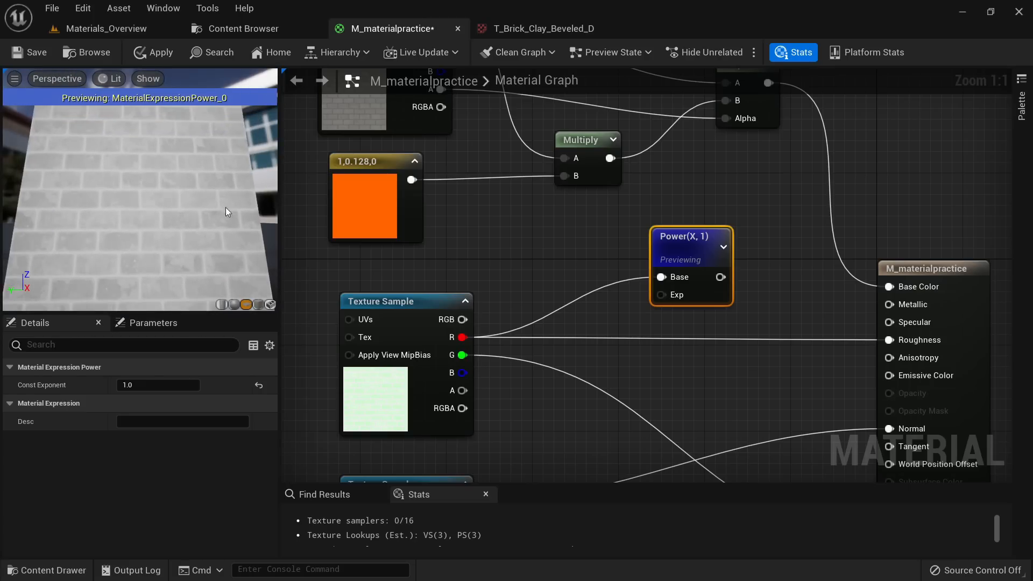
left_click_drag(285, 184, 332, 183)
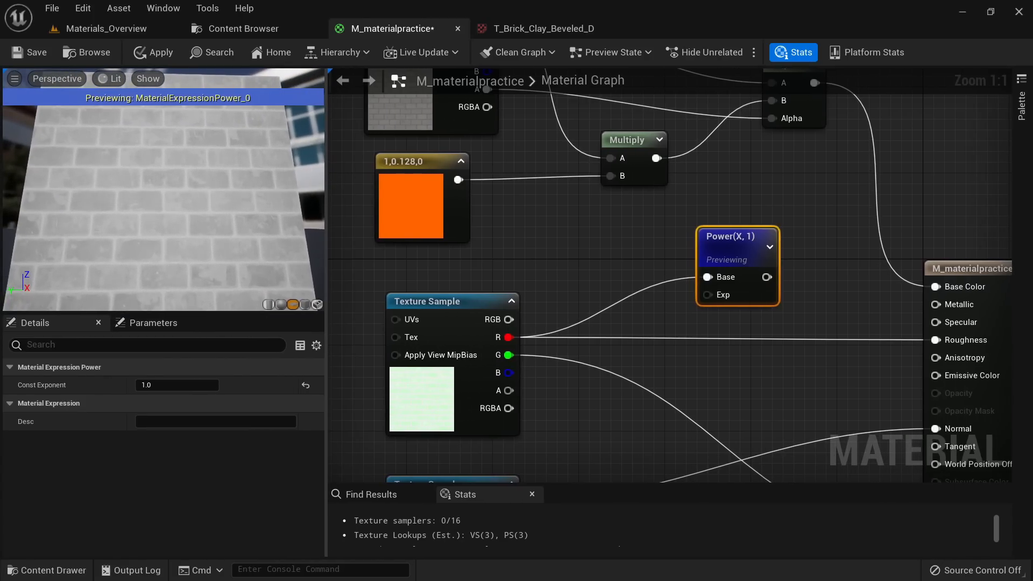
Step: Try a constant exponent of 2 on the Power node and inspect the plane preview closely
left_click(163, 382)
type("2")
key("Return")
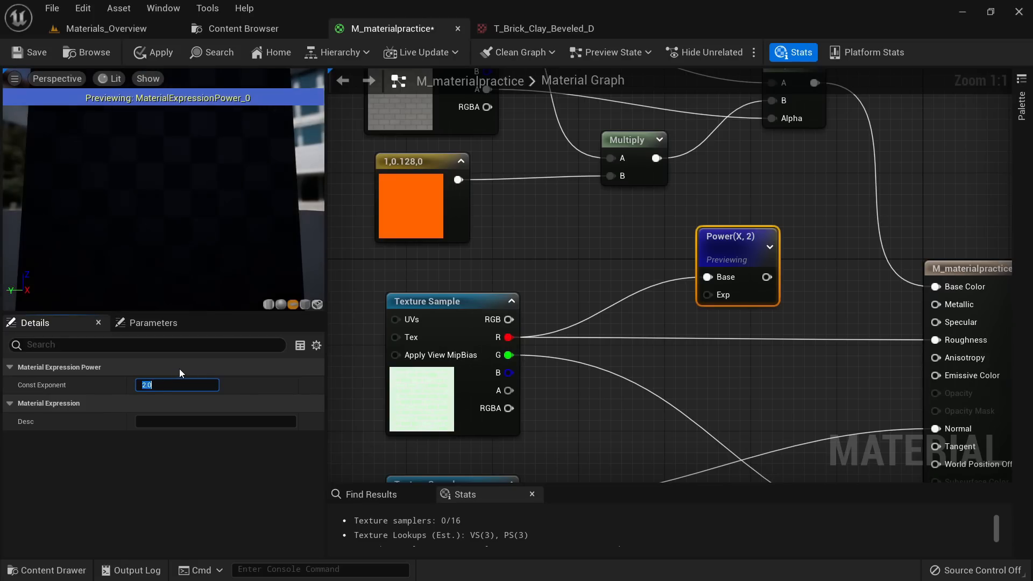
right_click_drag(206, 172, 206, 150)
right_click_drag(206, 198, 206, 231)
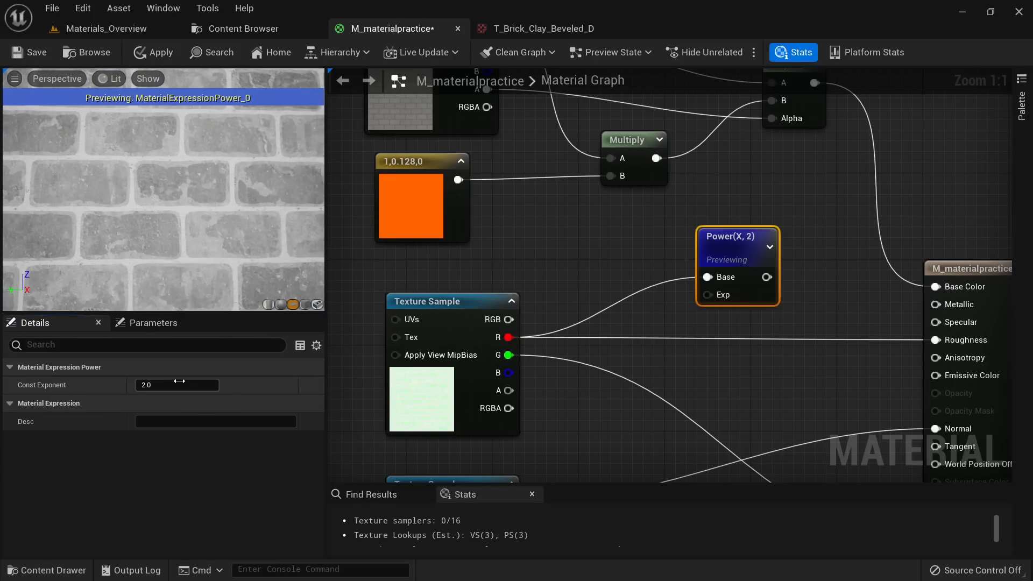
Step: Try constant exponents of 3, 5, 10, 15 and 50 on the Power node to compare the mask's contrast
type("3")
key("Return")
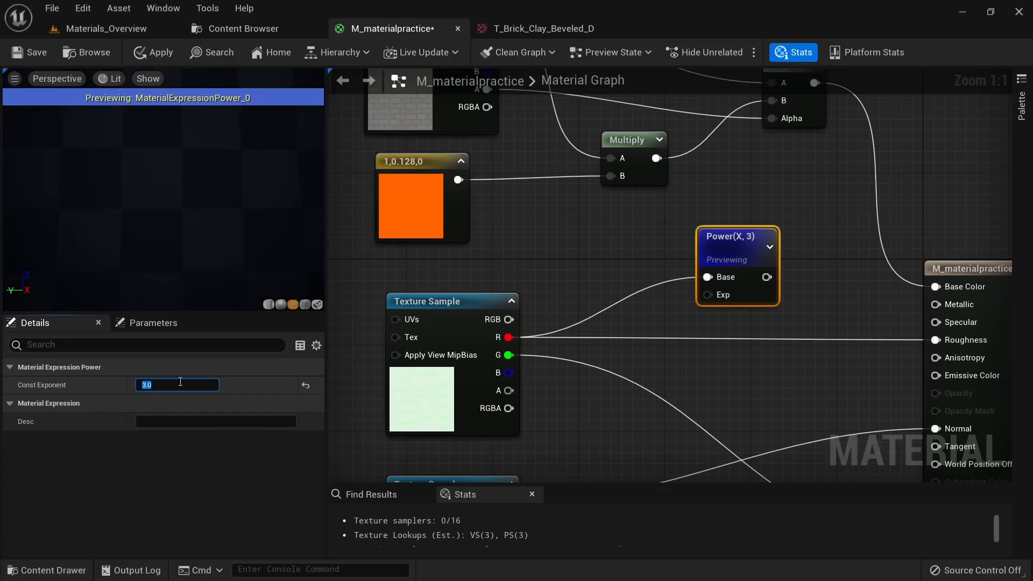
type("5")
key("Return")
type("10")
key("Return")
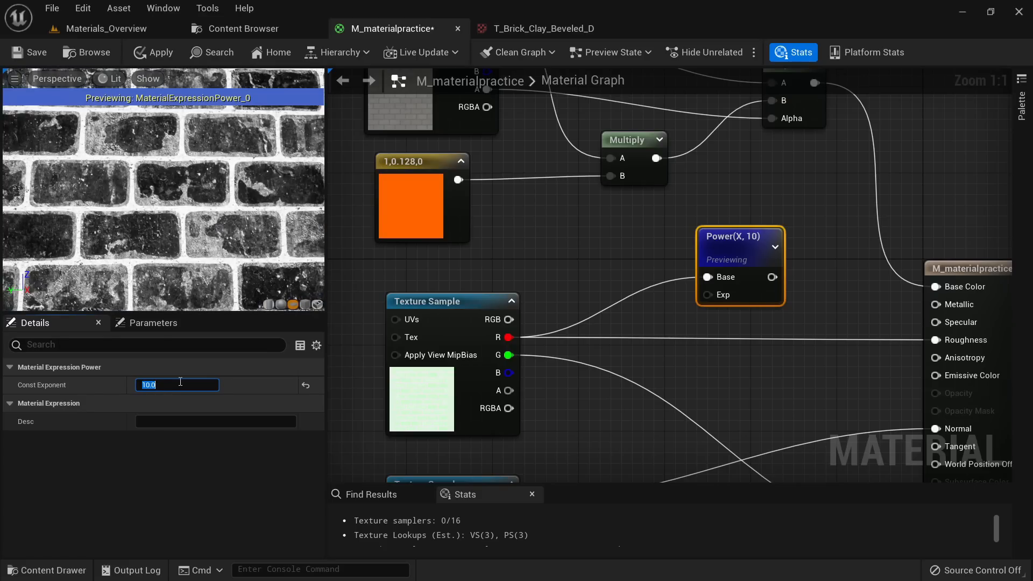
type("15")
key("Return")
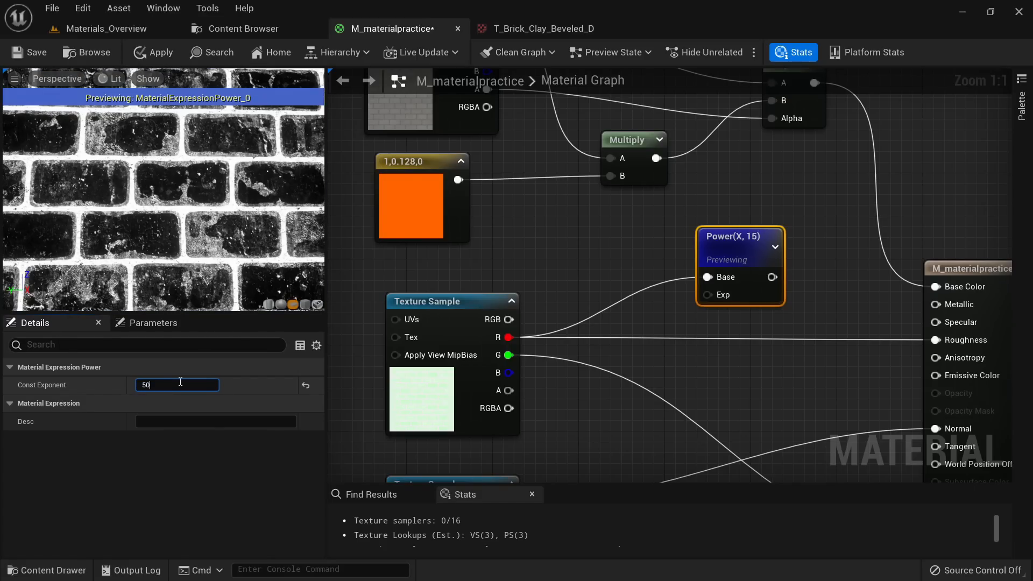
key("Return")
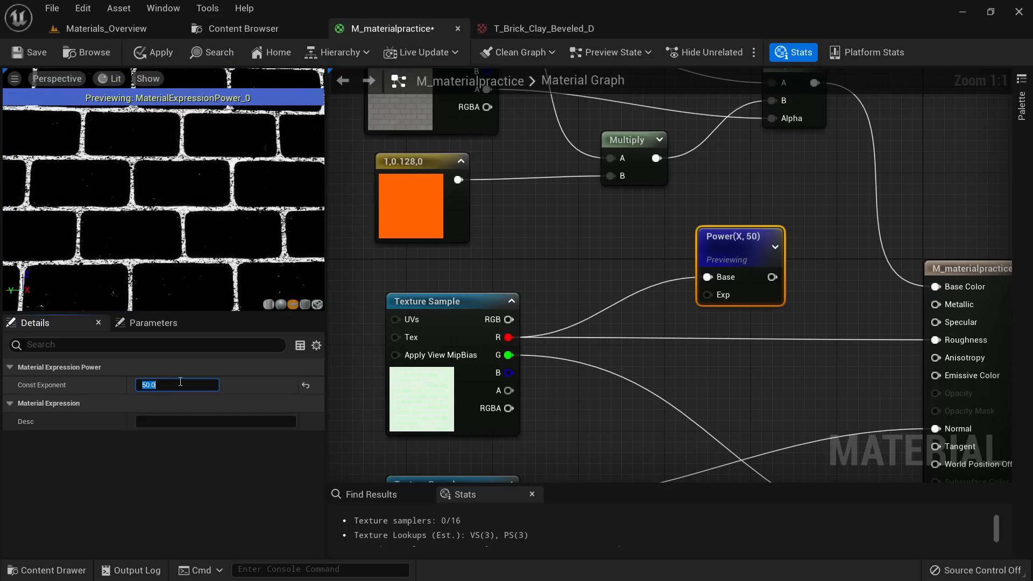
mouse_move(151, 242)
right_mouse_down()
mouse_move(150, 285)
mouse_move(151, 258)
right_mouse_up()
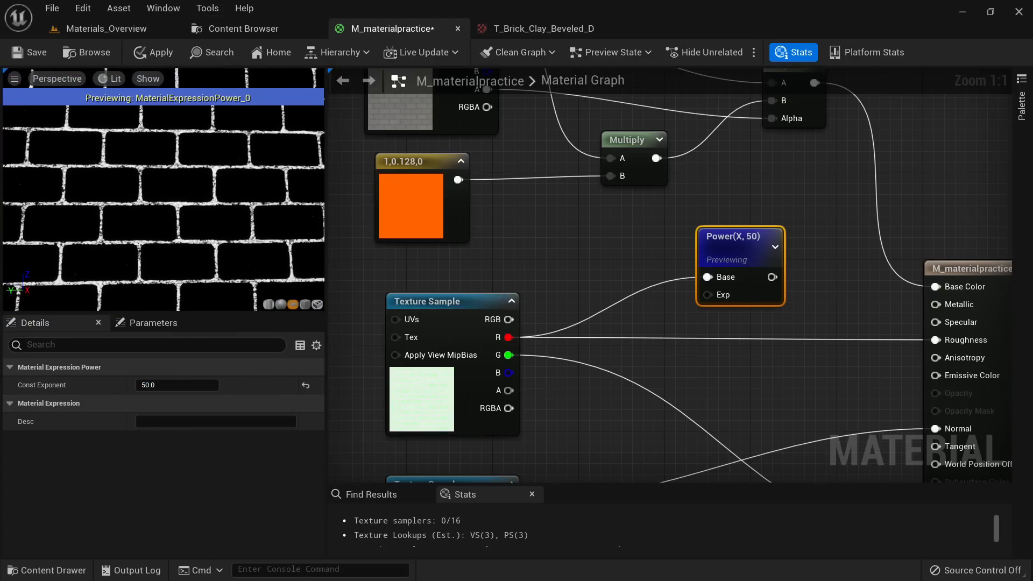
Step: Try an exponent of 20 on the Power node, settle on 15, and inspect the mask on the plane preview
left_click(179, 384)
type("20")
key("Return")
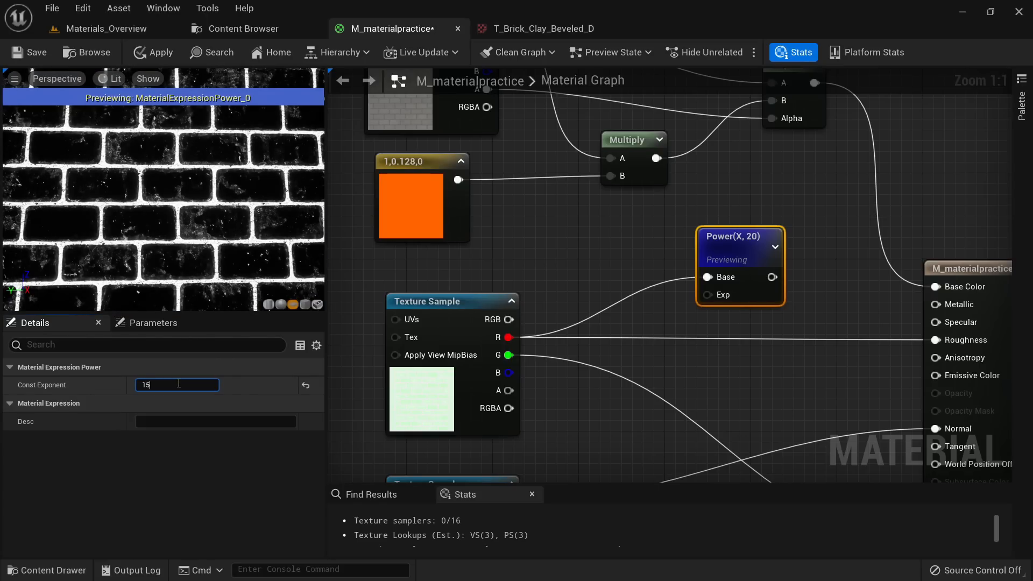
key("Return")
right_click_drag(263, 248, 263, 274)
mouse_move(263, 218)
left_mouse_down()
mouse_move(301, 218)
mouse_move(262, 217)
left_mouse_up()
right_click_drag(189, 179, 189, 142)
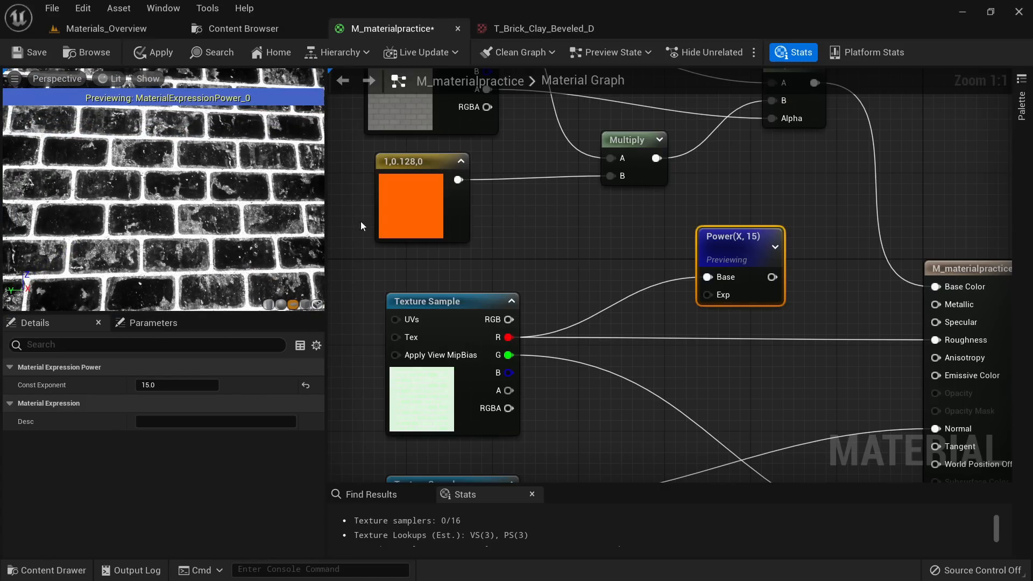
Step: Move the M_materialpractice output node farther from the Power node to free graph space, and inspect the mask on the plane preview
scroll(496, 223, "down", 2)
right_click_drag(634, 285, 337, 292)
left_click_drag(568, 255, 776, 246)
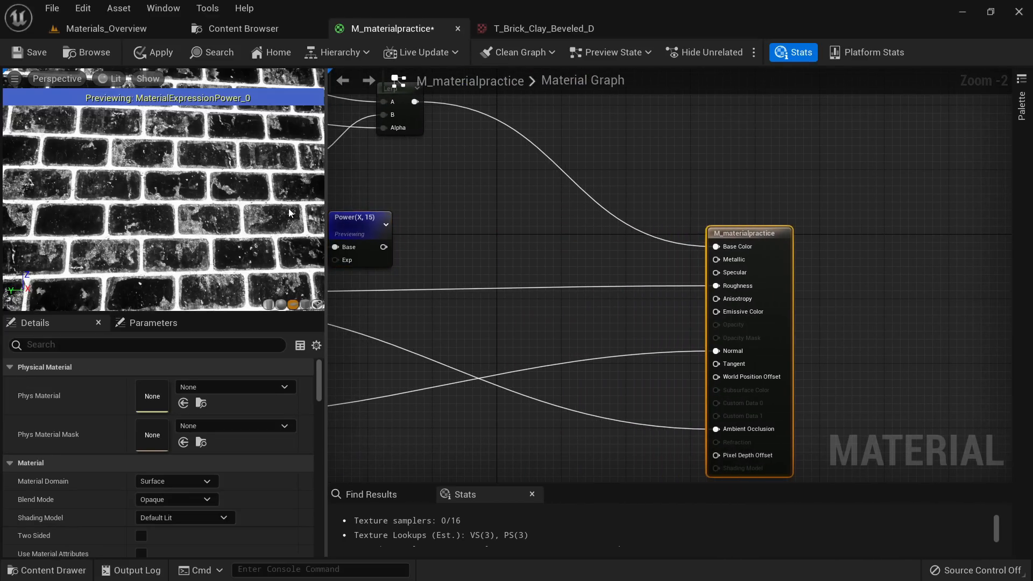
right_click_drag(410, 219, 549, 244)
scroll(210, 212, "down", 4)
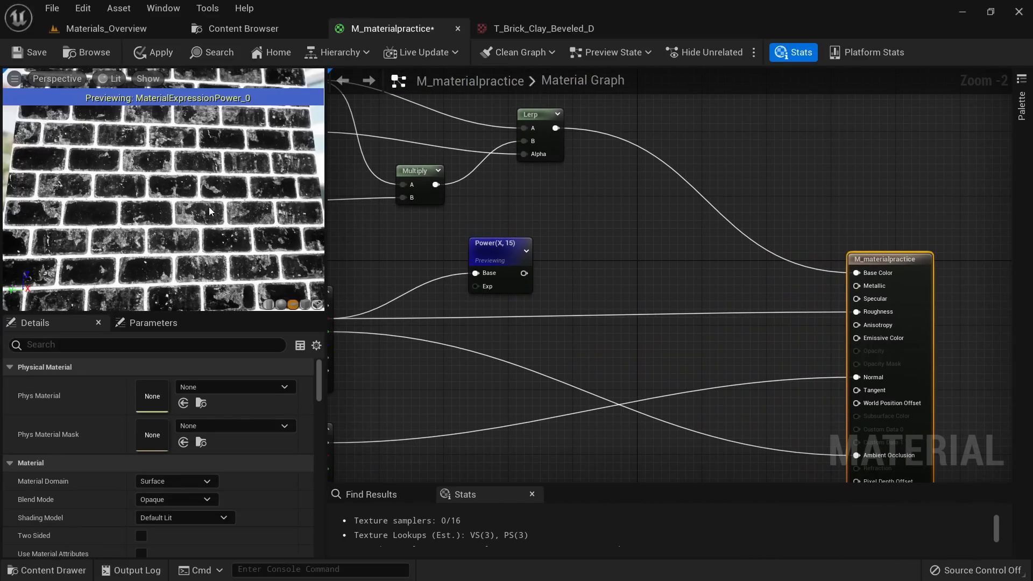
scroll(210, 202, "up", 6)
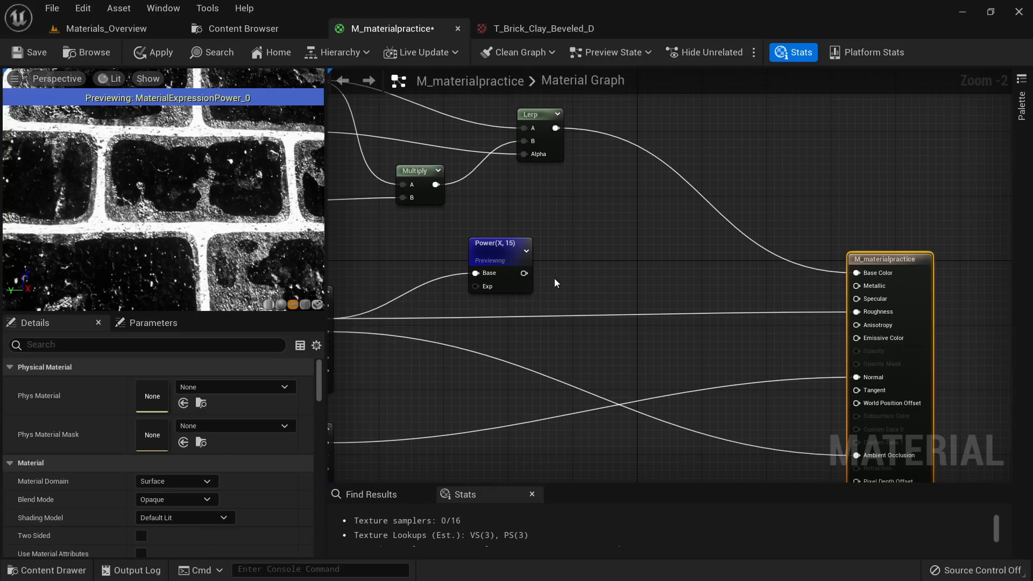
right_click(552, 210)
type("power")
key("Return")
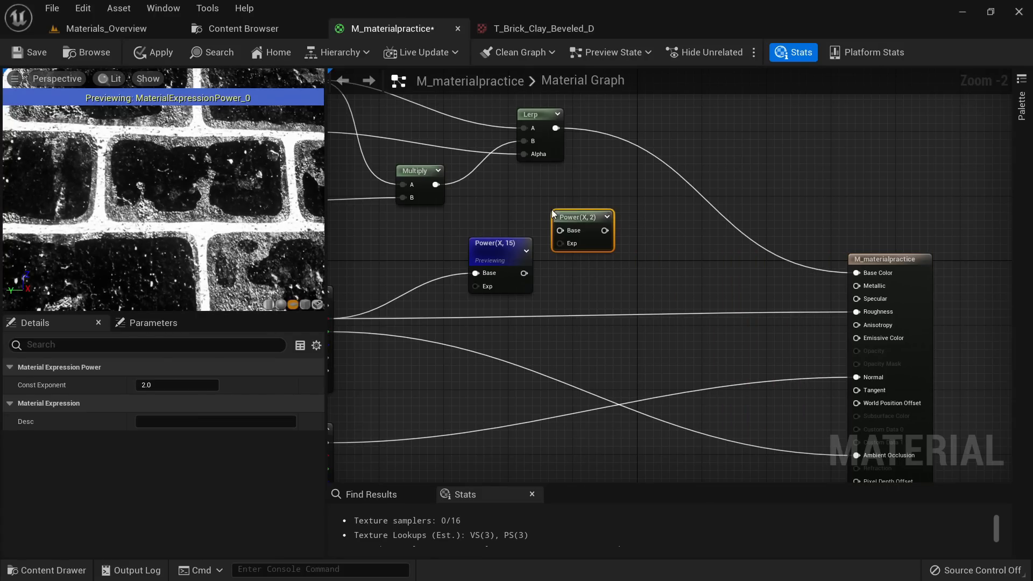
key("Delete")
Step: Add a OneMinus node and feed the Power node's output into it
right_click(576, 225)
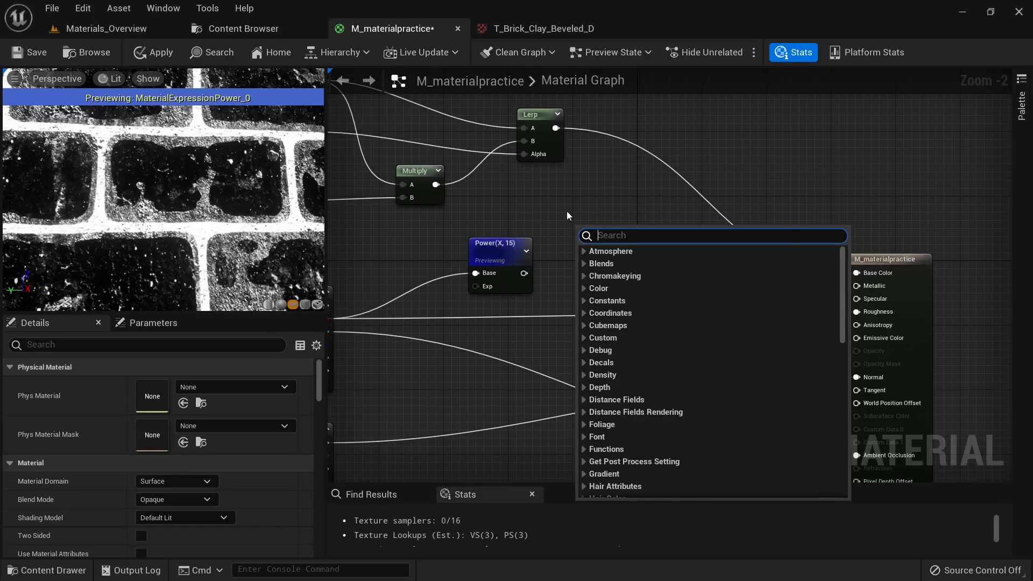
type("oneminus")
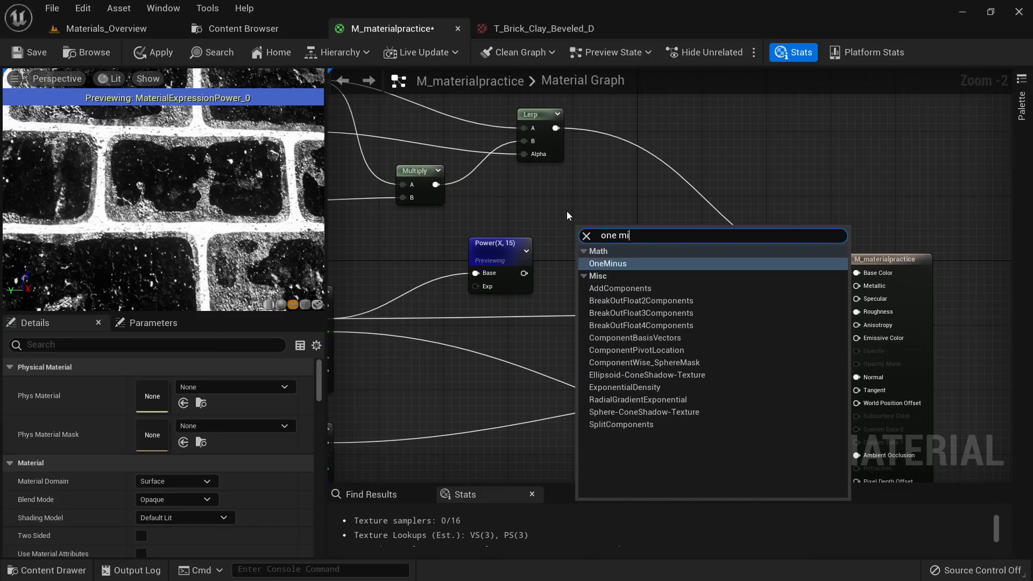
key("Return")
left_click_drag(524, 273, 582, 247)
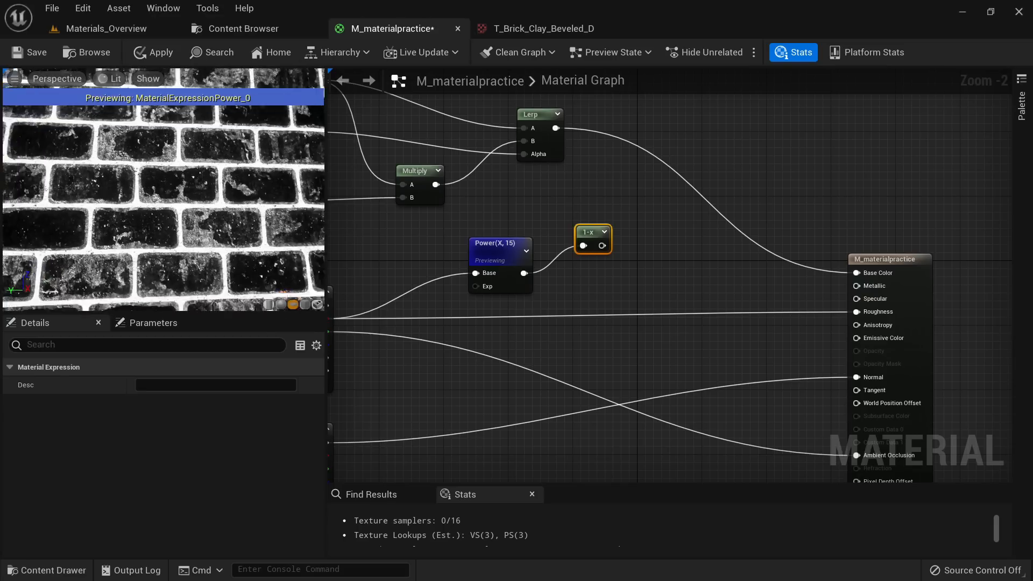
Step: Start previewing the OneMinus node and inspect the inverted mask on the plane both closely and from farther away
right_click(593, 235)
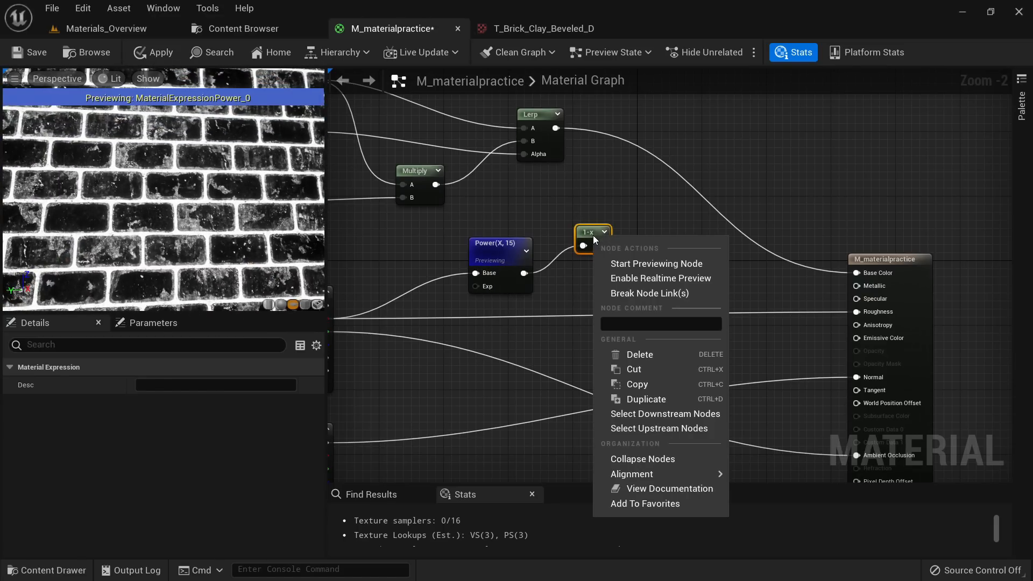
left_click(630, 263)
right_click_drag(195, 231, 195, 269)
left_click_drag(197, 230, 175, 229)
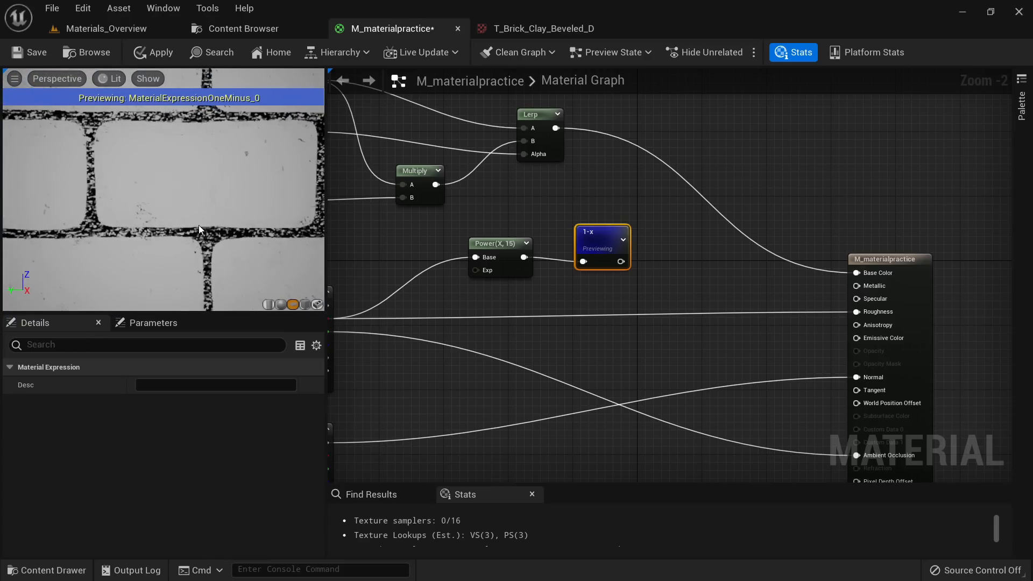
right_click_drag(284, 232, 284, 205)
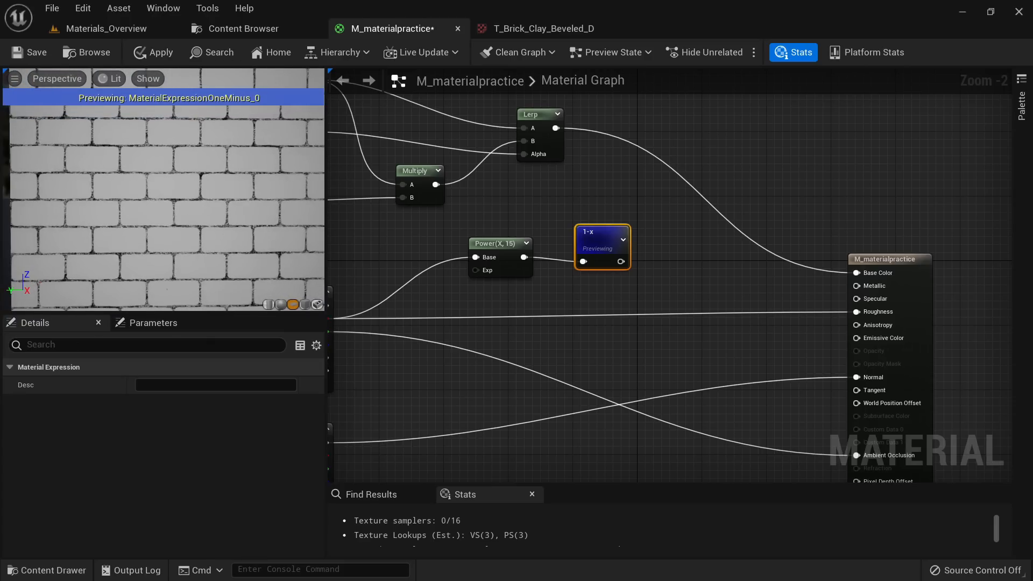
Step: Try constant exponents of 10, 5 and 2 on the Power node, return to 10, and inspect the inverted mask
left_click(492, 243)
left_click(161, 384)
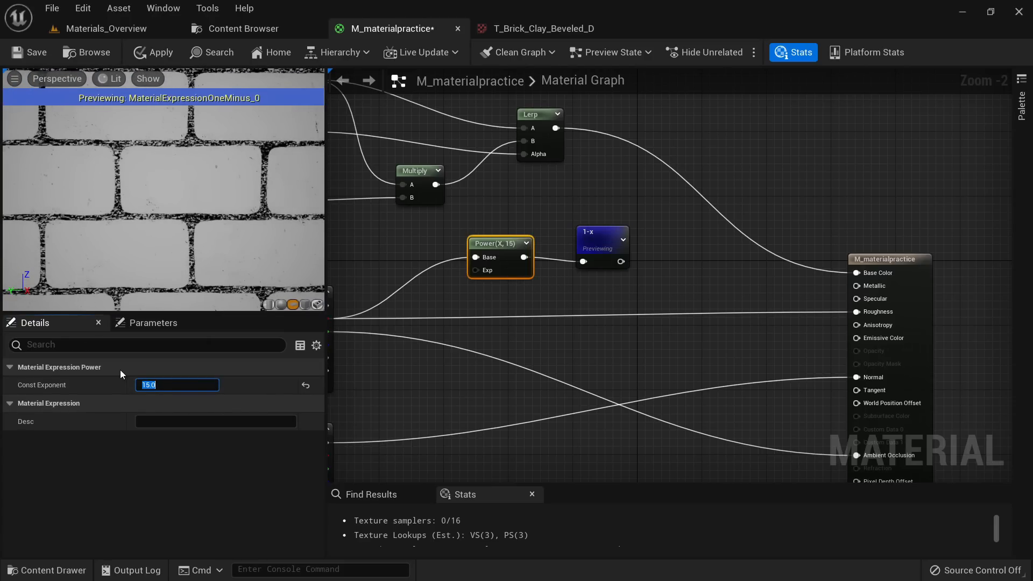
type("10")
key("Return")
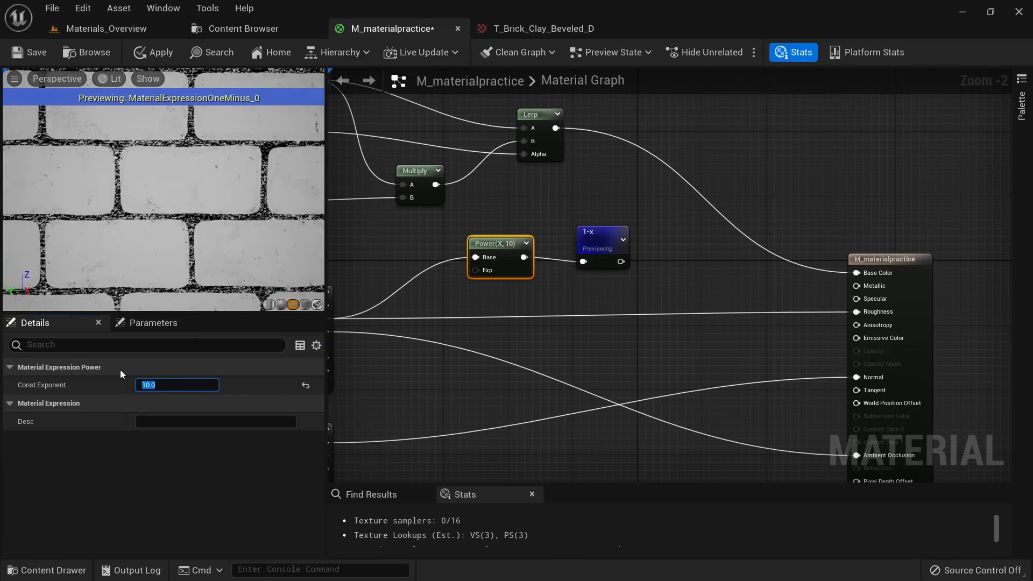
type("5")
key("Return")
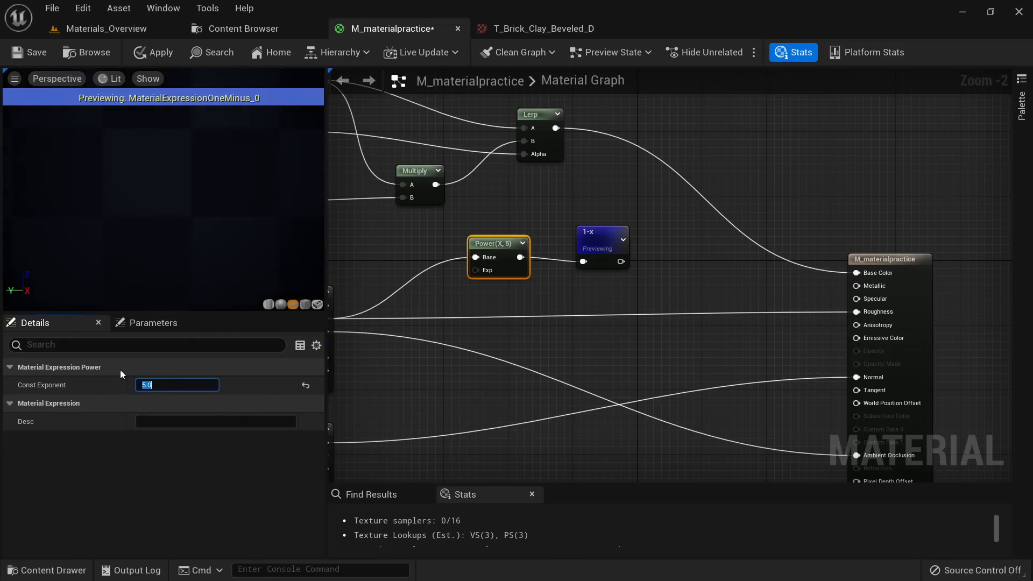
type("2")
key("Return")
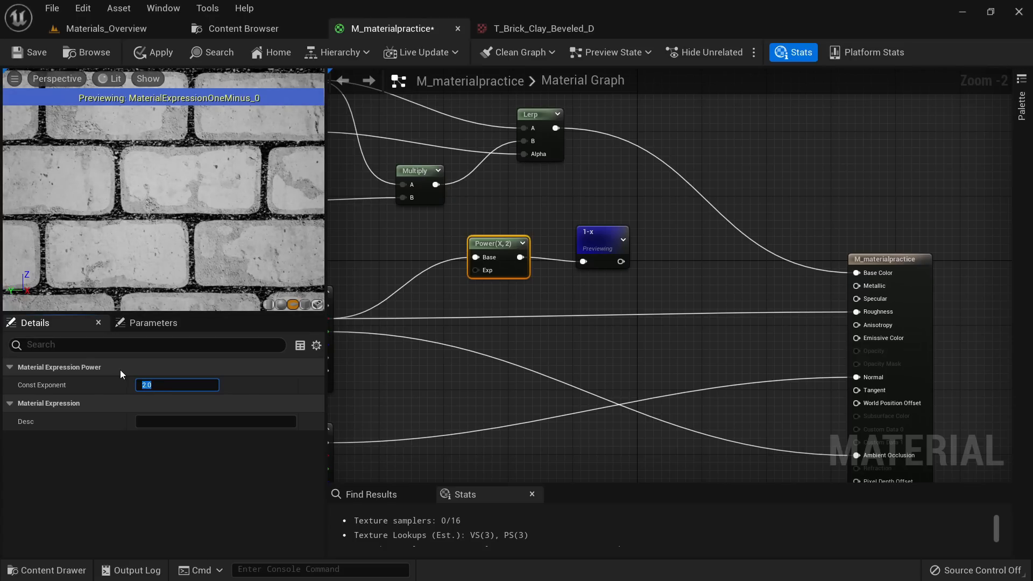
type("10")
key("Return")
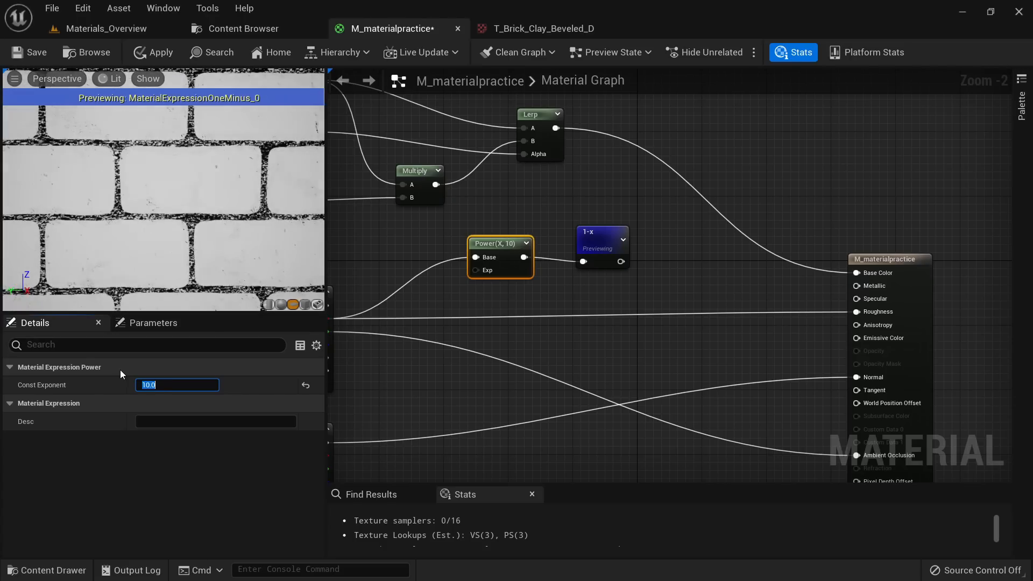
mouse_move(206, 291)
right_mouse_down()
mouse_move(205, 236)
mouse_move(206, 280)
right_mouse_up()
Step: Open the T_Brick_Clay_Beveled_D texture from its Texture Sample to examine its alpha mask, and return to M_materialpractice
right_click_drag(483, 214, 627, 216)
left_click_drag(769, 283, 615, 250)
right_click_drag(615, 250, 570, 287)
right_click_drag(440, 222, 489, 258)
left_click(398, 222)
double_click(161, 504)
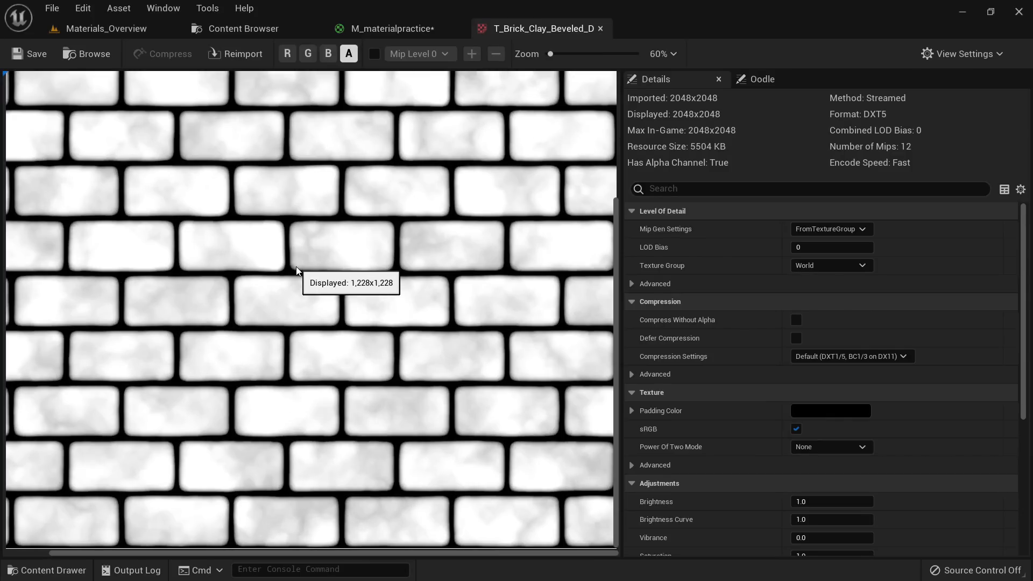
left_click(387, 29)
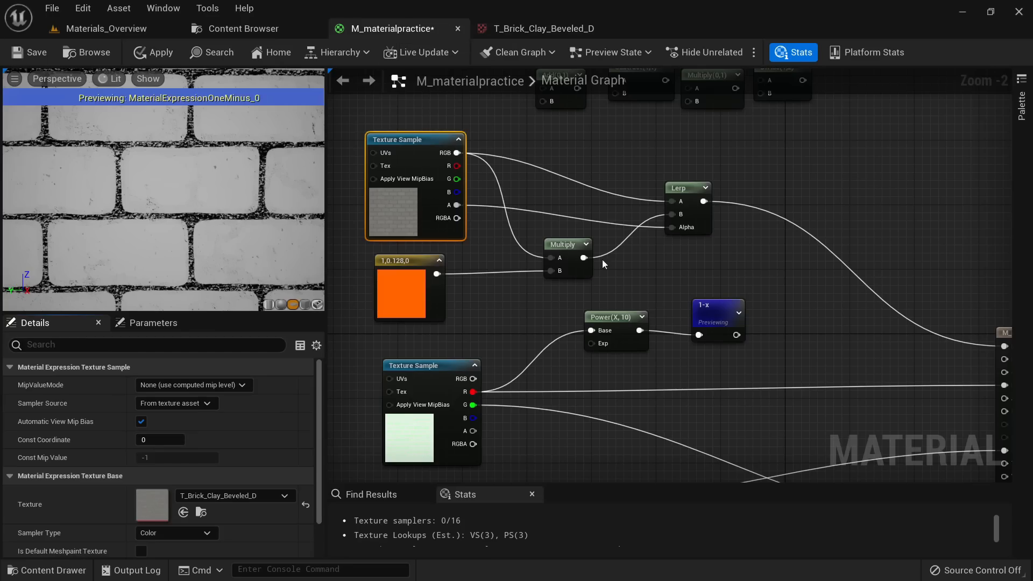
Step: Reposition the Power and OneMinus nodes between the second Texture Sample and the Lerp
left_click(705, 321)
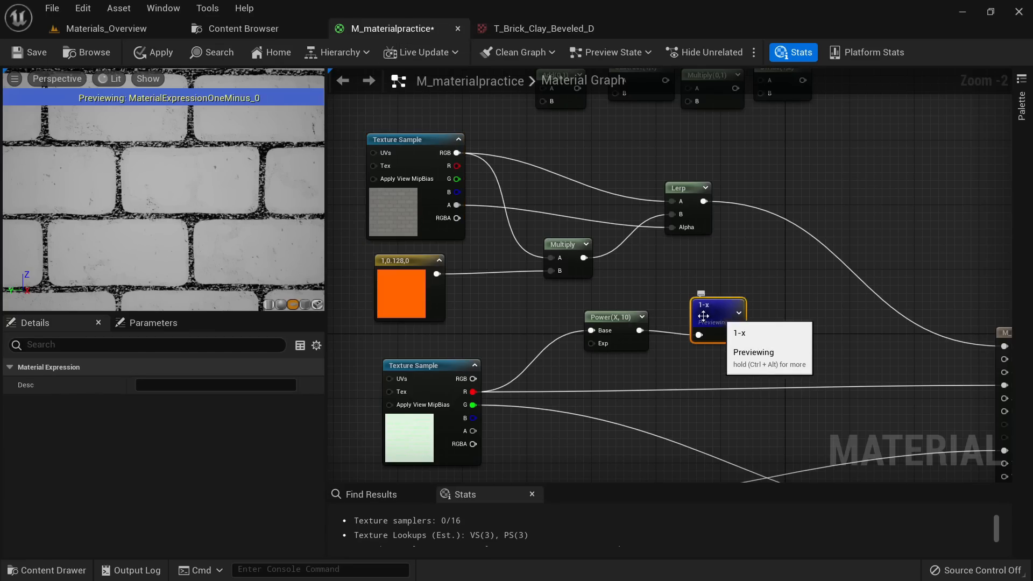
left_click_drag(606, 322, 534, 323)
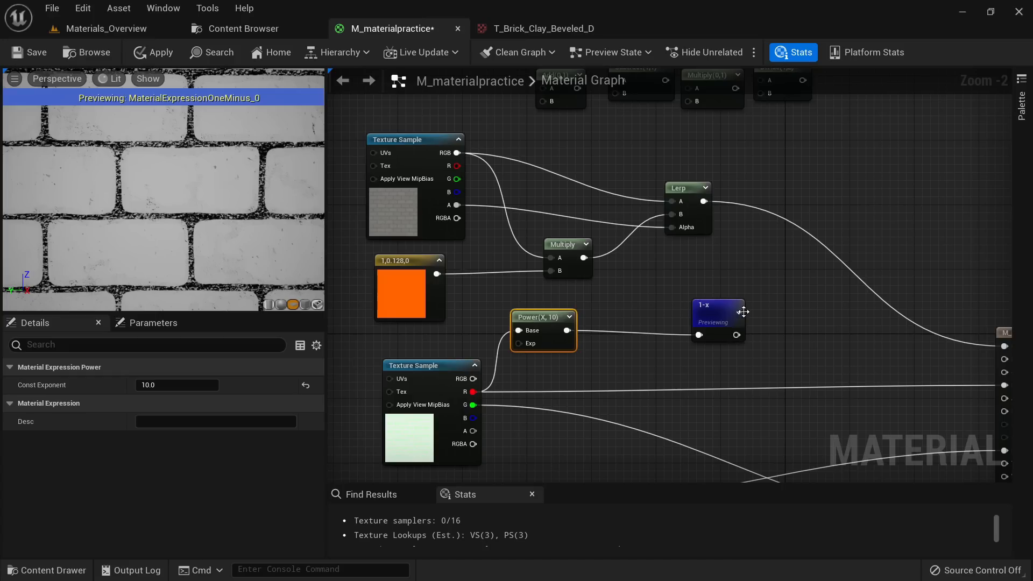
left_click_drag(724, 308, 681, 304)
Step: Try a constant exponent of 15 on the Power node and raise it to 50
left_click(534, 324)
left_click(184, 385)
type("15")
key("Return")
type("50")
key("Return")
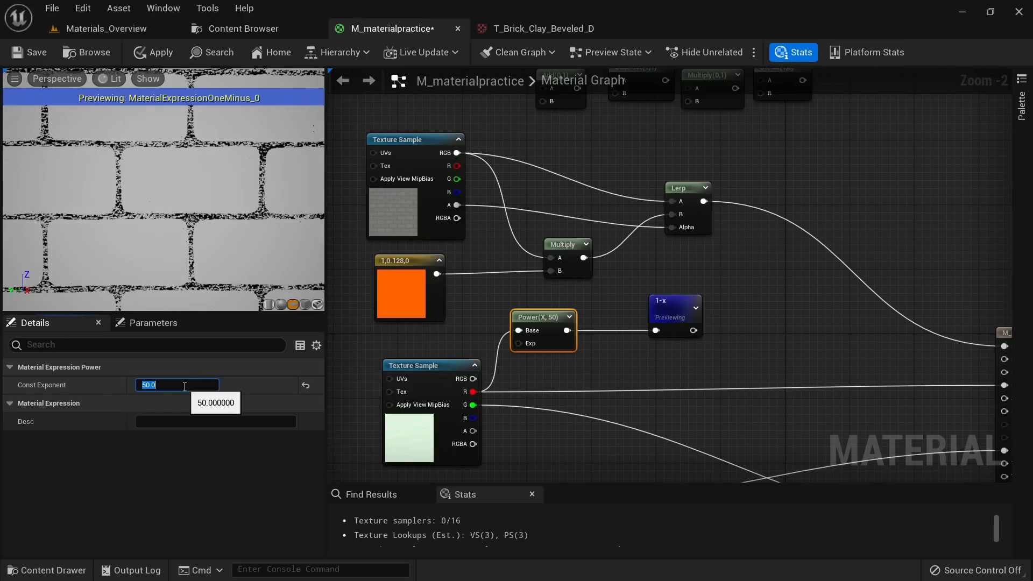
Step: Drive the Lerp's Alpha with the OneMinus output, apply the material, and inspect the bricks on the cube in the Materials_Overview level
left_click_drag(693, 330, 671, 227)
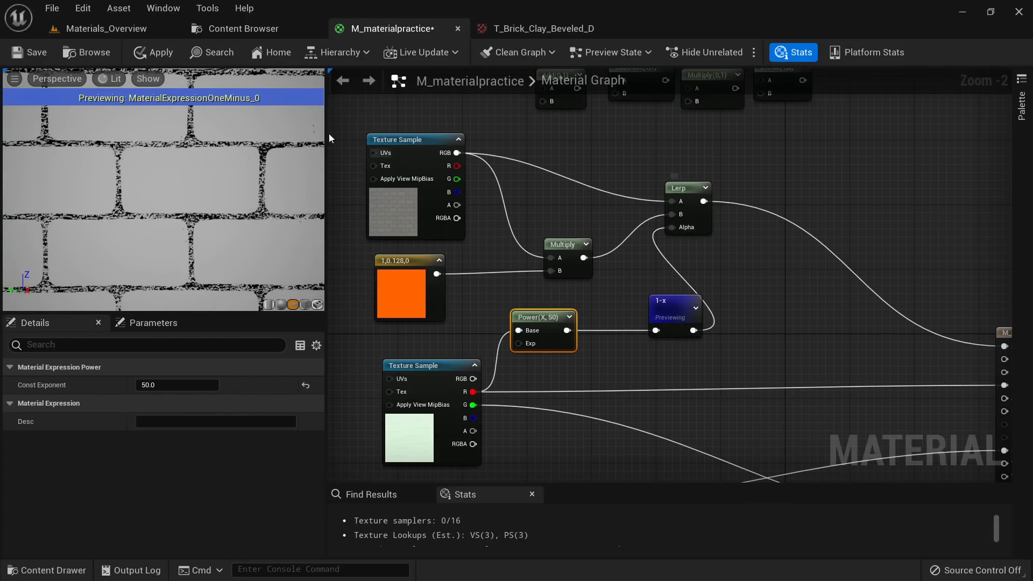
left_click(153, 50)
left_click(124, 29)
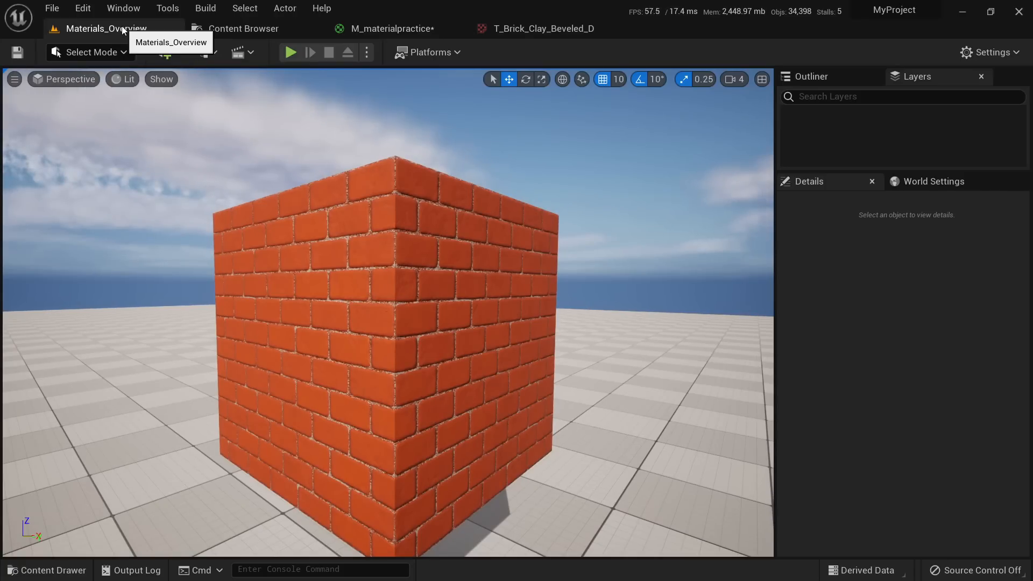
left_click_drag(311, 271, 382, 269)
right_click_drag(382, 269, 343, 271)
middle_click_drag(338, 328, 314, 303)
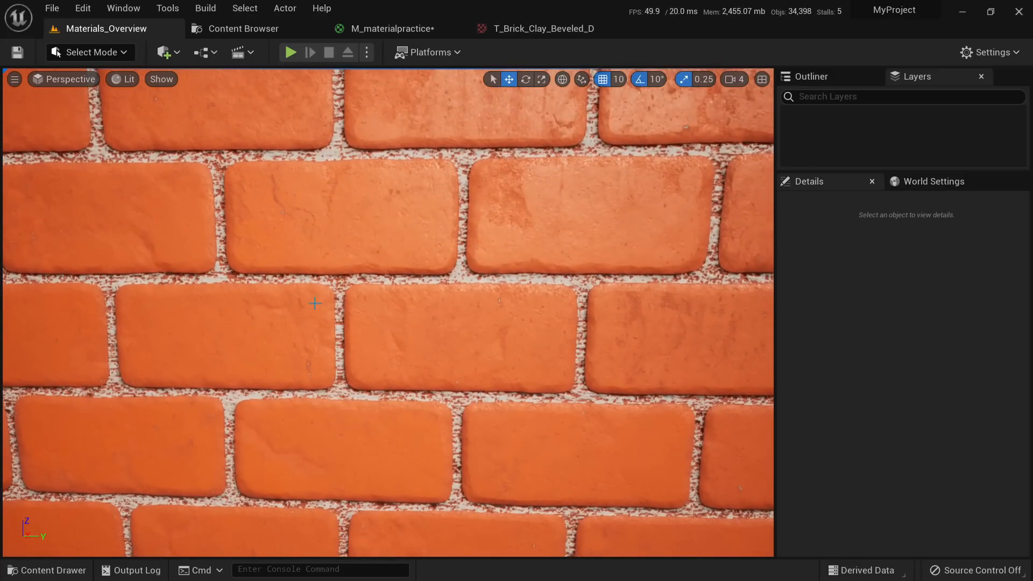
Step: Drive the Lerp's Alpha directly with the Power output, apply the material, and inspect the bricks and mortar in the Materials_Overview level
left_click(557, 26)
left_click(420, 24)
right_click_drag(601, 300, 490, 286)
left_click_drag(456, 316, 561, 214)
left_click(155, 52)
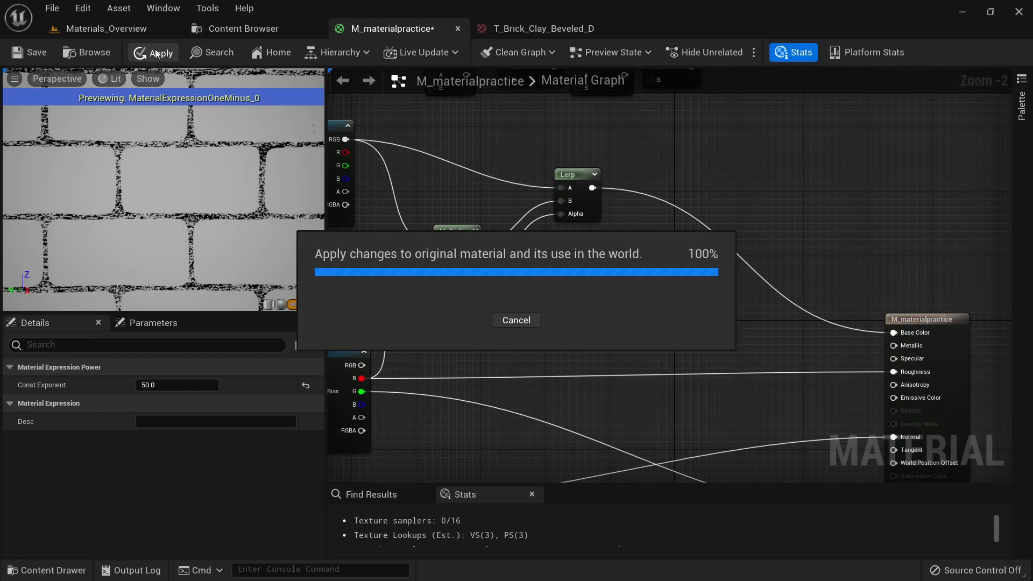
left_click(116, 32)
key("s")
right_click_drag(381, 263, 339, 301)
key("s")
key("w")
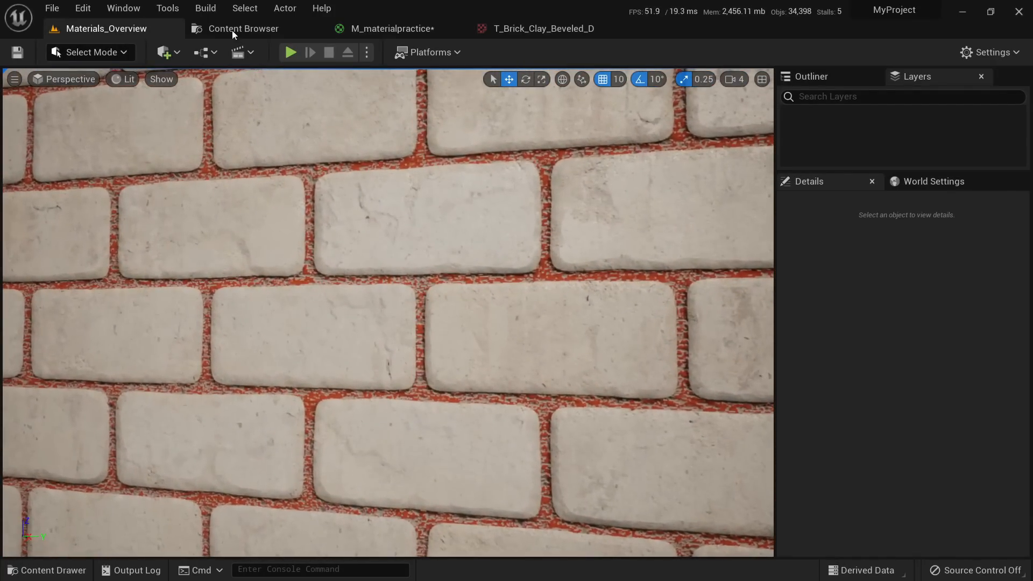
Step: In M_materialpractice, reconnect the brick texture's A output to the Lerp's Alpha and delete the Power and OneMinus nodes
left_click(517, 30)
left_click(406, 29)
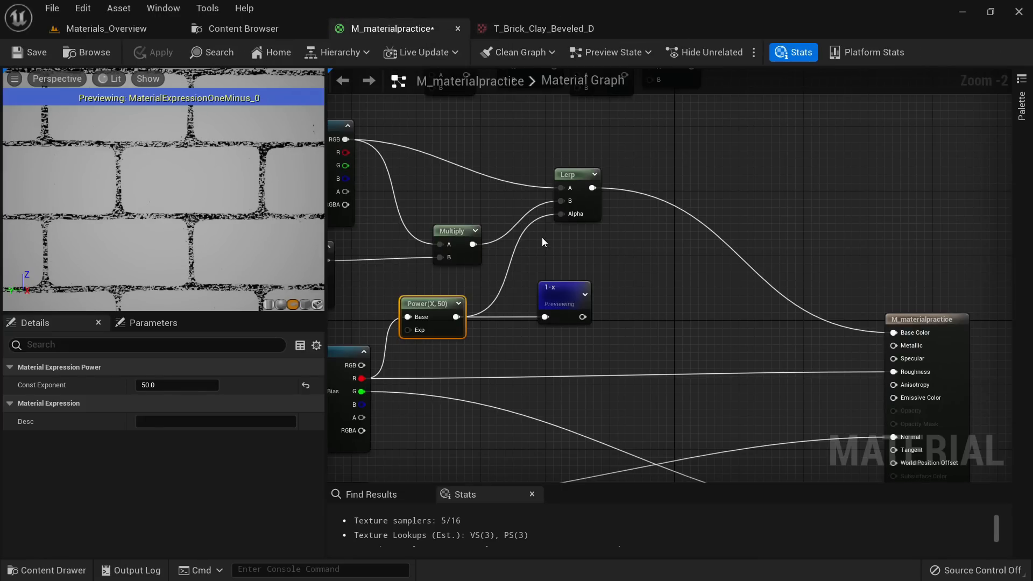
left_click_drag(686, 360, 552, 319)
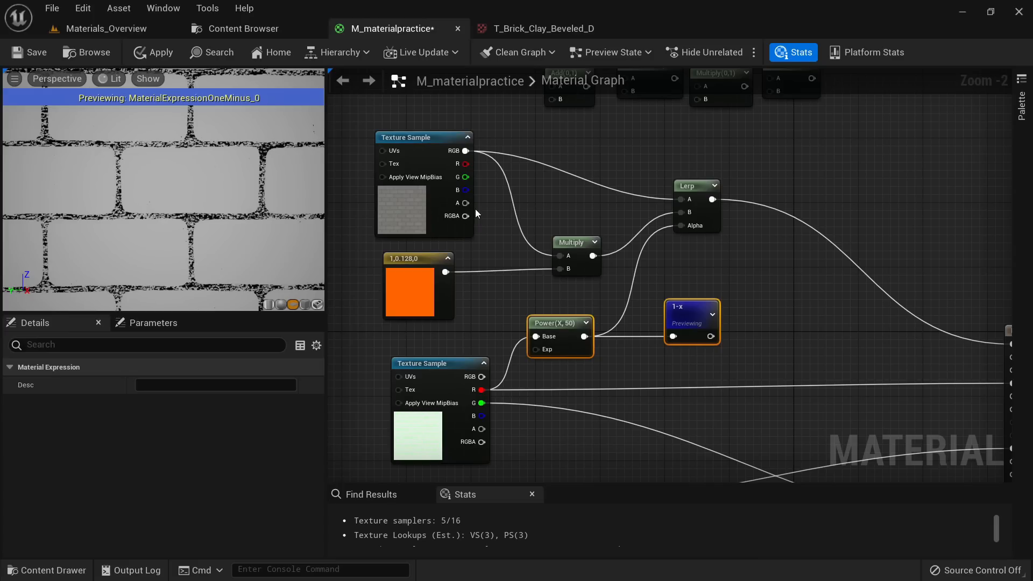
left_click_drag(466, 203, 686, 229)
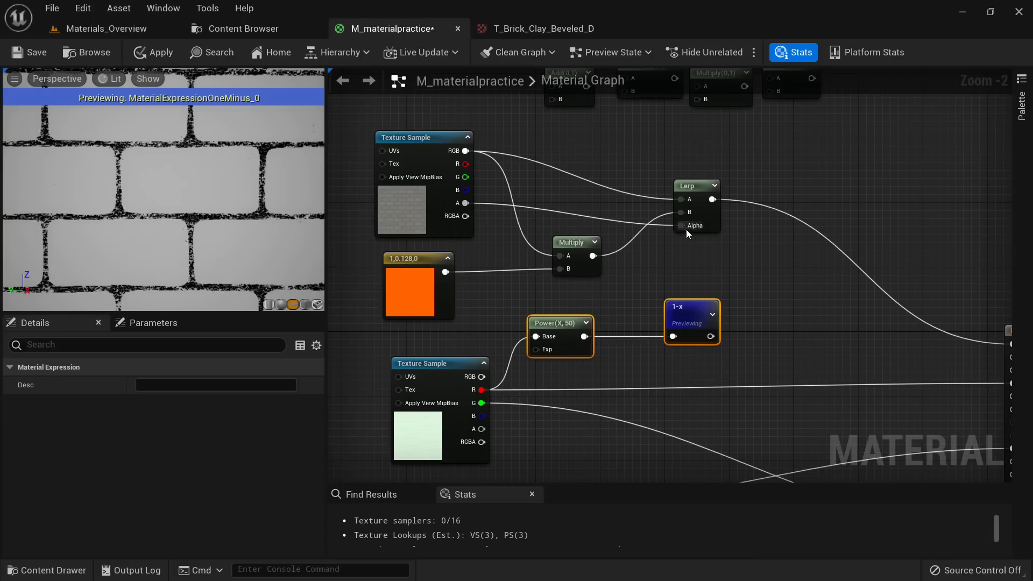
right_click_drag(734, 249, 660, 221)
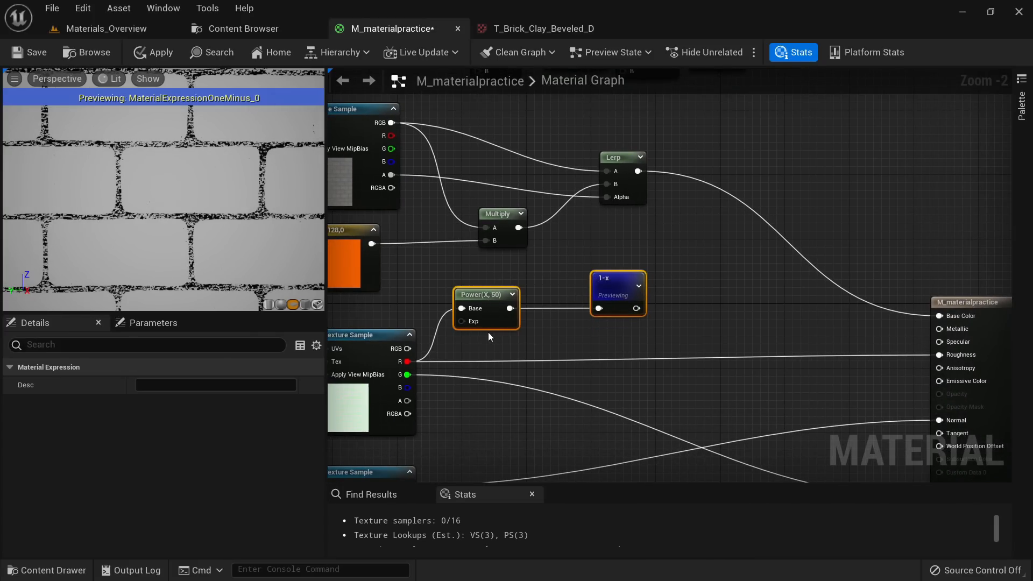
key("Delete")
Step: Review the brick Texture Sample's connections and examine the tinted bricks and mortar closely in the material preview
right_click_drag(516, 293, 662, 317)
left_click_drag(749, 306, 409, 193)
right_click_drag(408, 193, 480, 210)
left_click(536, 239)
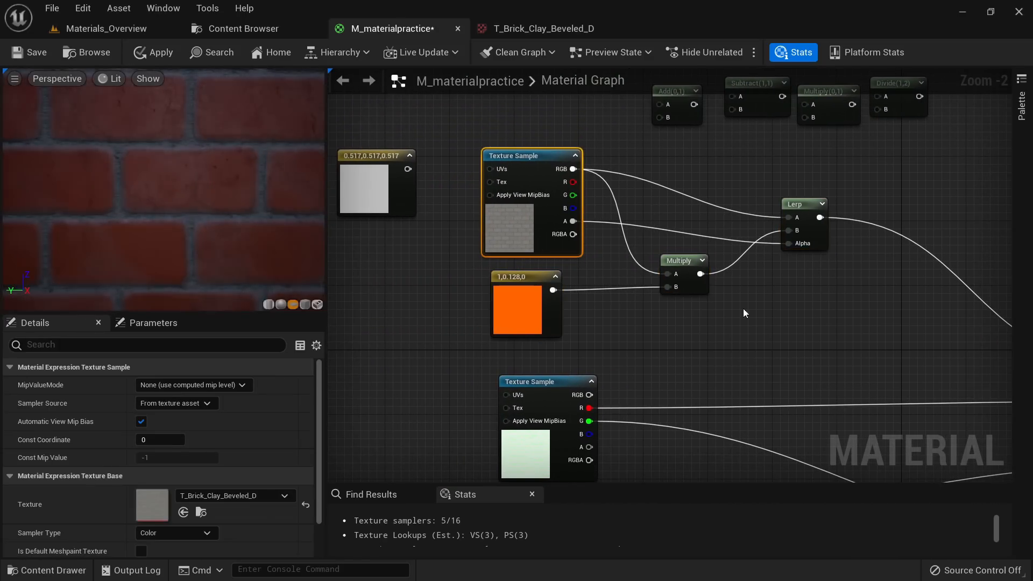
right_click_drag(734, 302, 631, 286)
right_click(661, 315)
key("Escape")
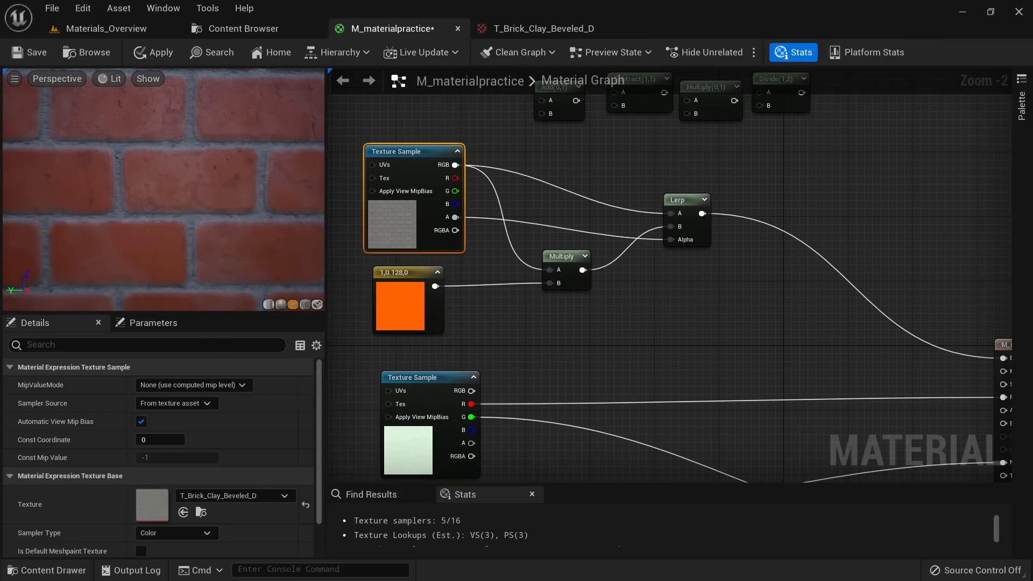
right_click_drag(163, 189, 162, 226)
right_click(746, 285)
left_click(737, 255)
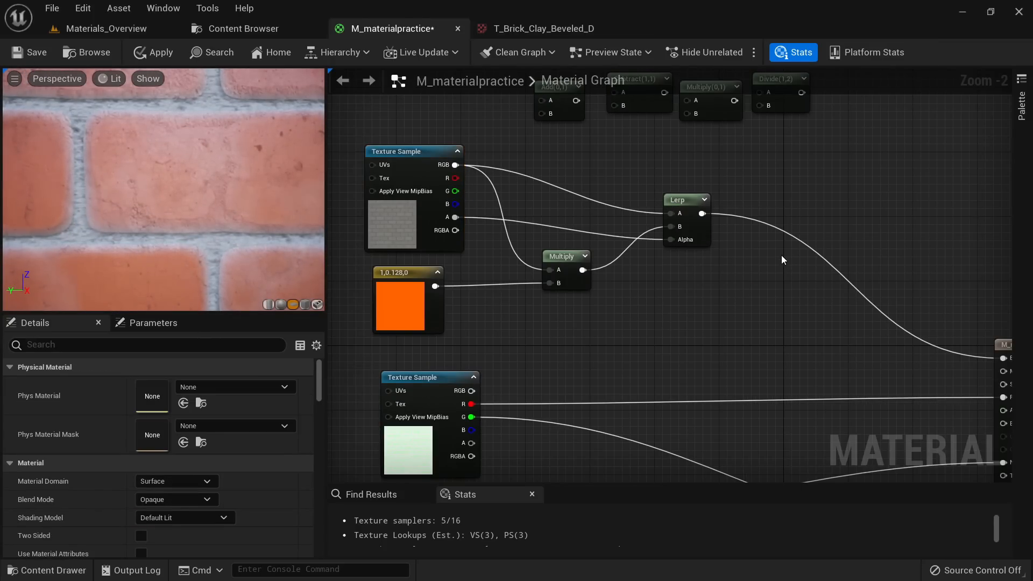
Step: Add a second Lerp node before the material output and connect the first Lerp's output to its A input
left_click(810, 261)
left_click_drag(702, 215, 821, 278)
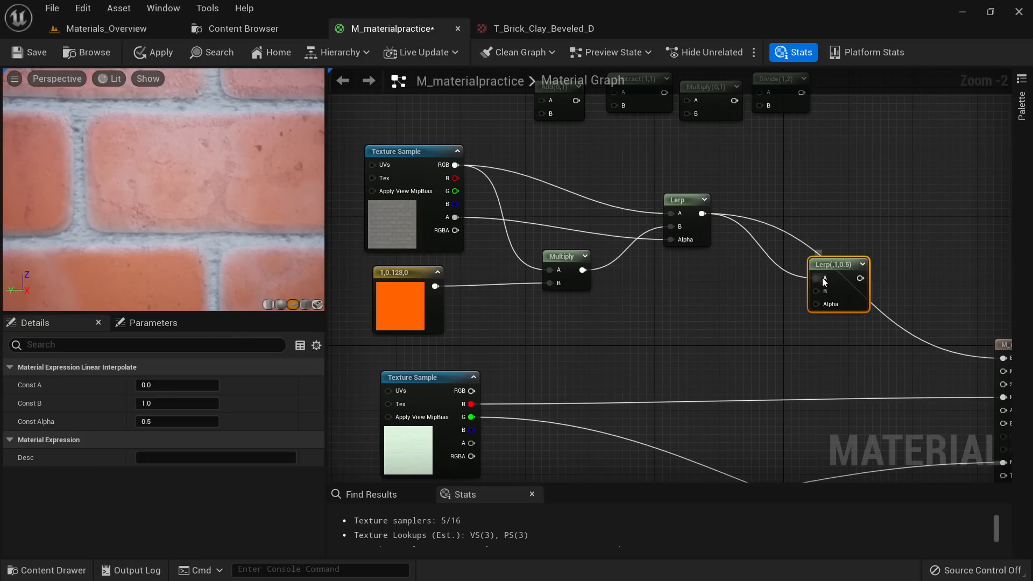
right_click_drag(626, 288, 718, 305)
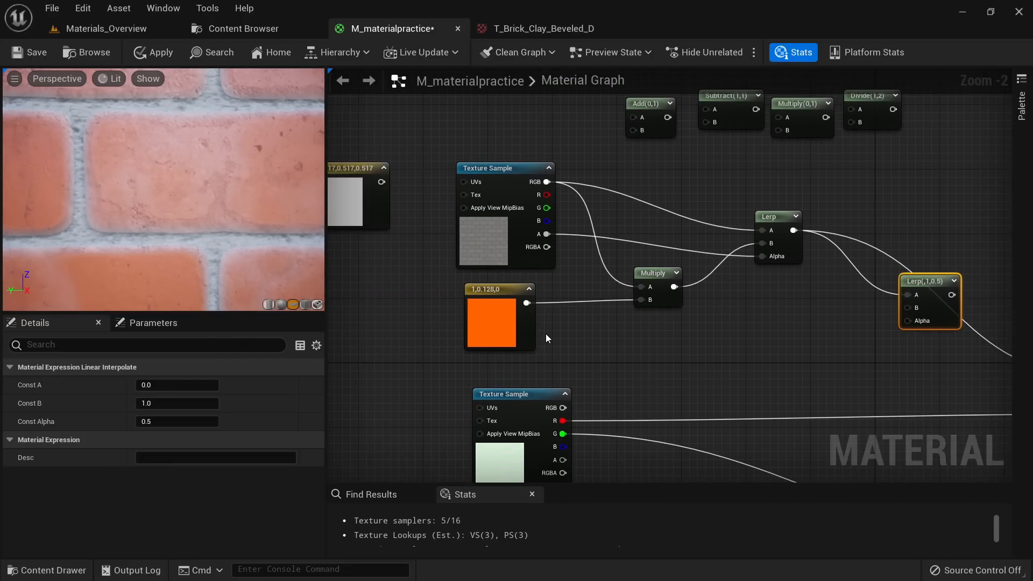
right_click_drag(589, 341, 634, 346)
scroll(708, 332, "down", 2)
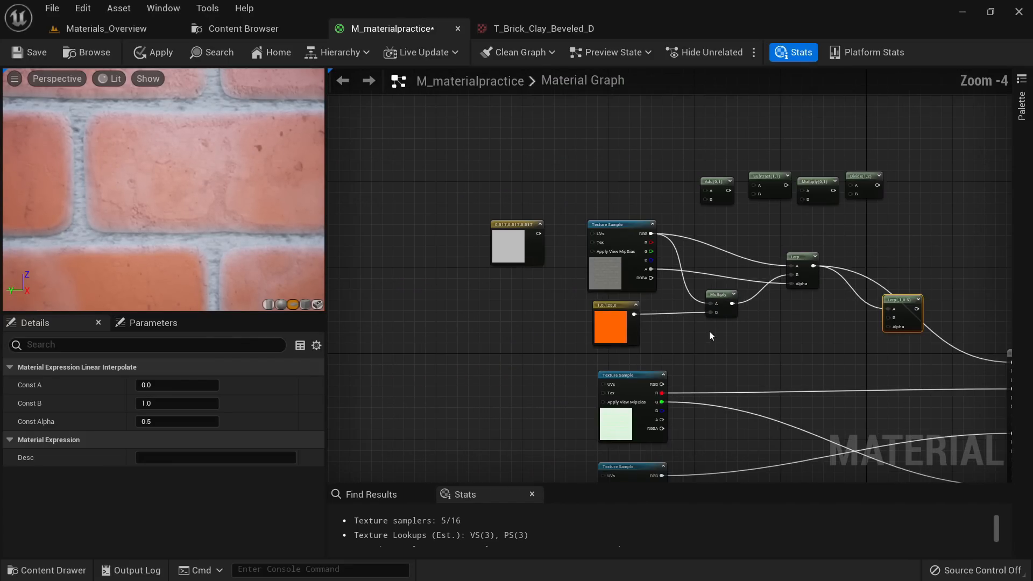
Step: Delete the unused grey constant and the disconnected Add, Subtract, Multiply and Divide nodes, and move the brick tint nodes away from the second Lerp
left_click(514, 240)
key("Delete")
left_click_drag(673, 142, 863, 210)
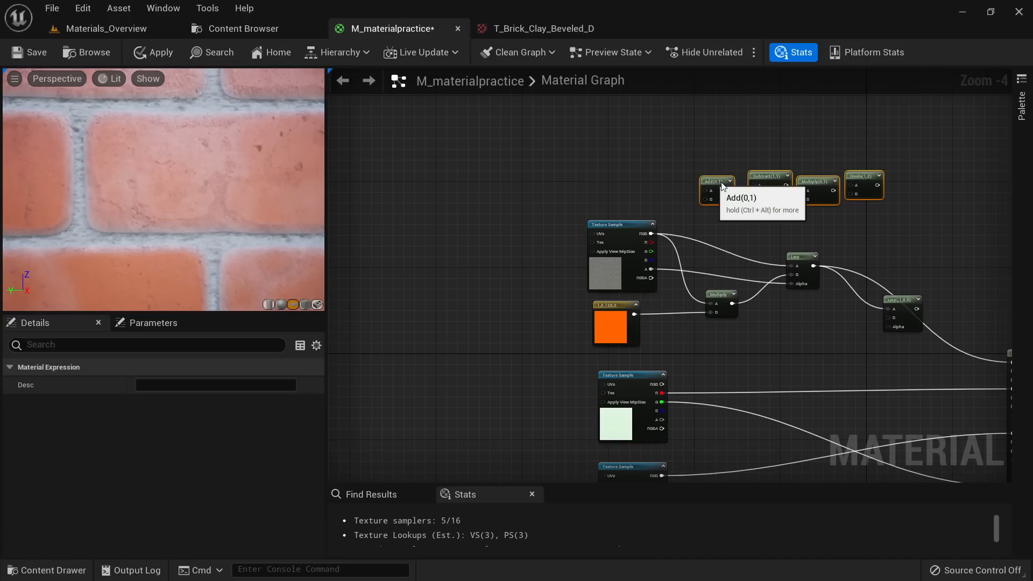
left_click_drag(714, 182, 806, 182)
key("ctrl+z")
right_click_drag(606, 269, 546, 163)
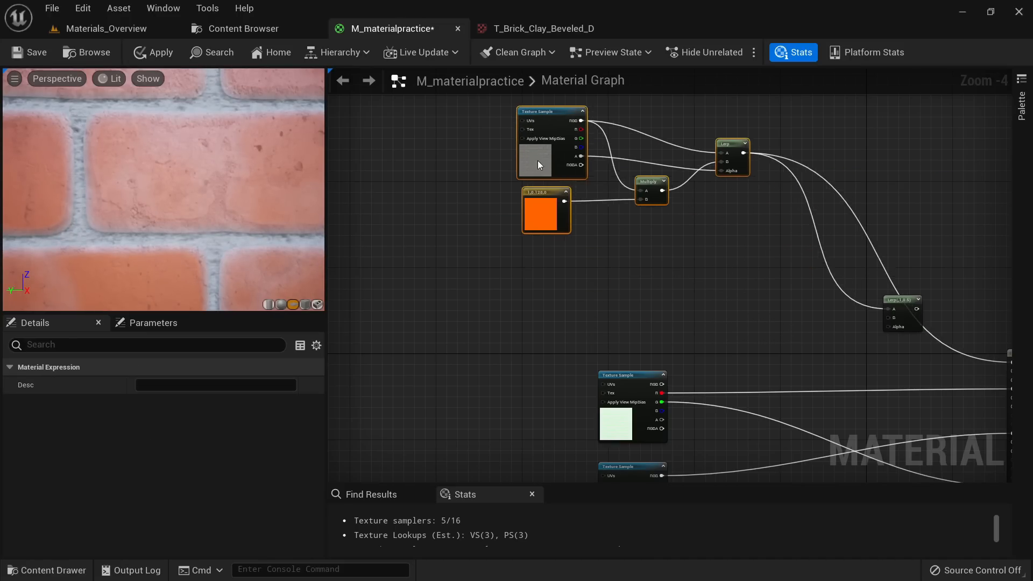
Step: Duplicate the orange constant together with its Multiply node and align the copies below the originals
scroll(572, 251, "up", 3)
left_click(487, 195)
right_click_drag(551, 218, 494, 277)
left_click_drag(667, 295, 448, 207)
key("Delete")
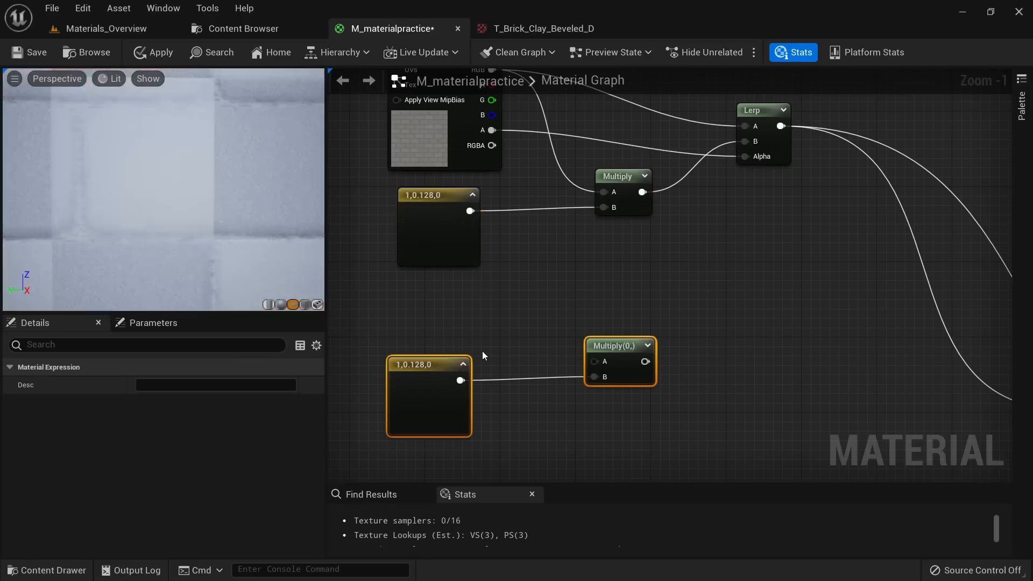
left_click_drag(617, 350, 626, 310)
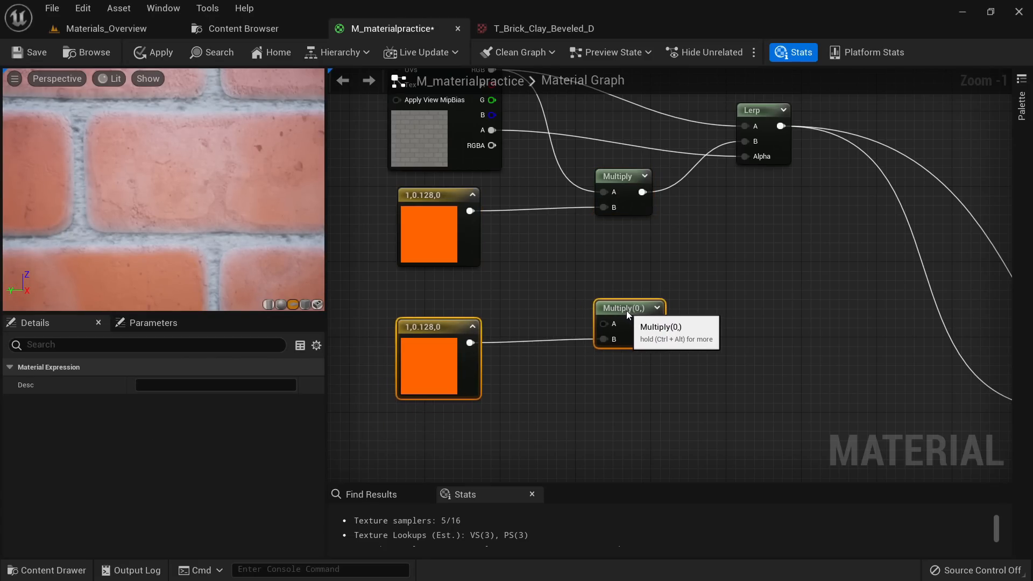
Step: Change the duplicated constant's colour to cyan with R 0.0, G 0.860724 and B 1.0
left_click(538, 355)
left_click(439, 368)
left_click(185, 403)
left_click(186, 383)
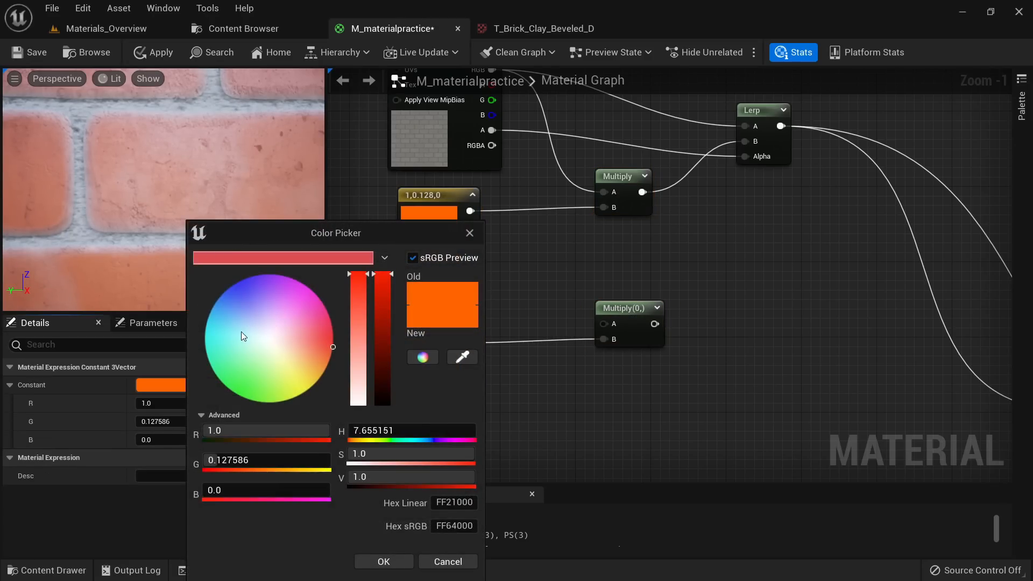
left_click_drag(241, 335, 173, 324)
left_click(384, 561)
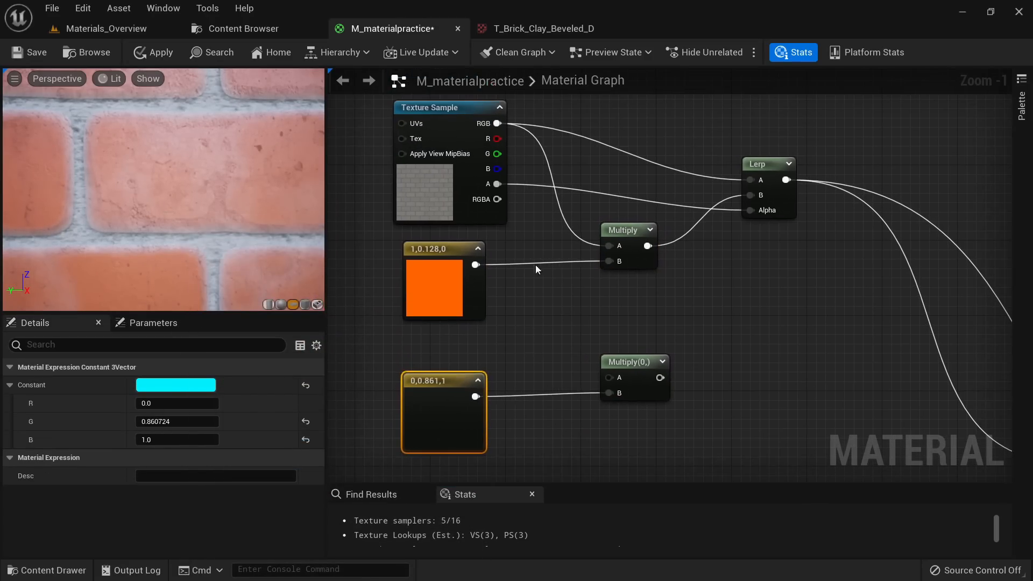
Step: Connect the brick texture's RGB output to the duplicated Multiply's A input and that Multiply's output to the second Lerp's B
left_click_drag(497, 124, 608, 377)
right_click_drag(721, 350, 669, 330)
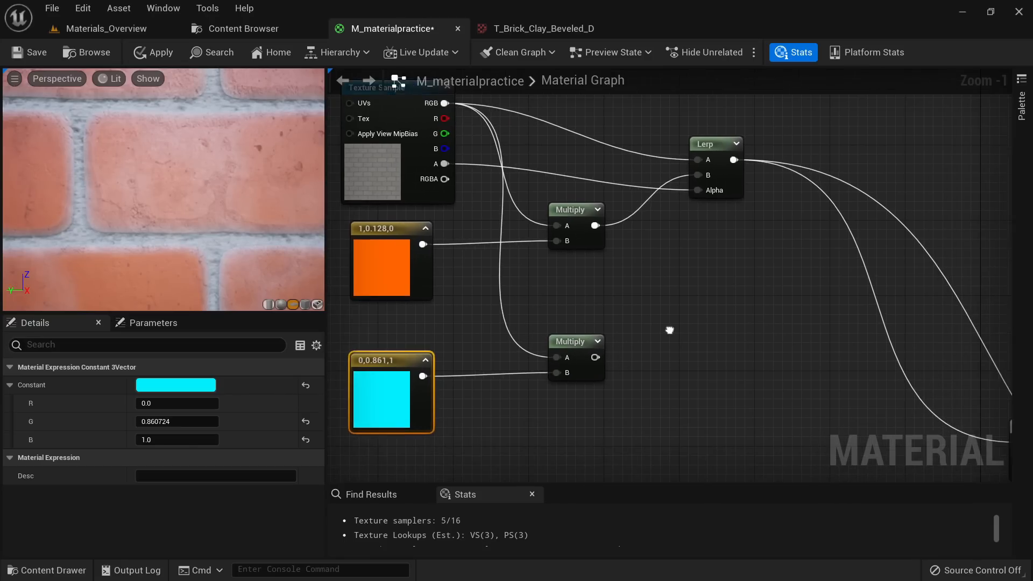
scroll(579, 360, "down", 2)
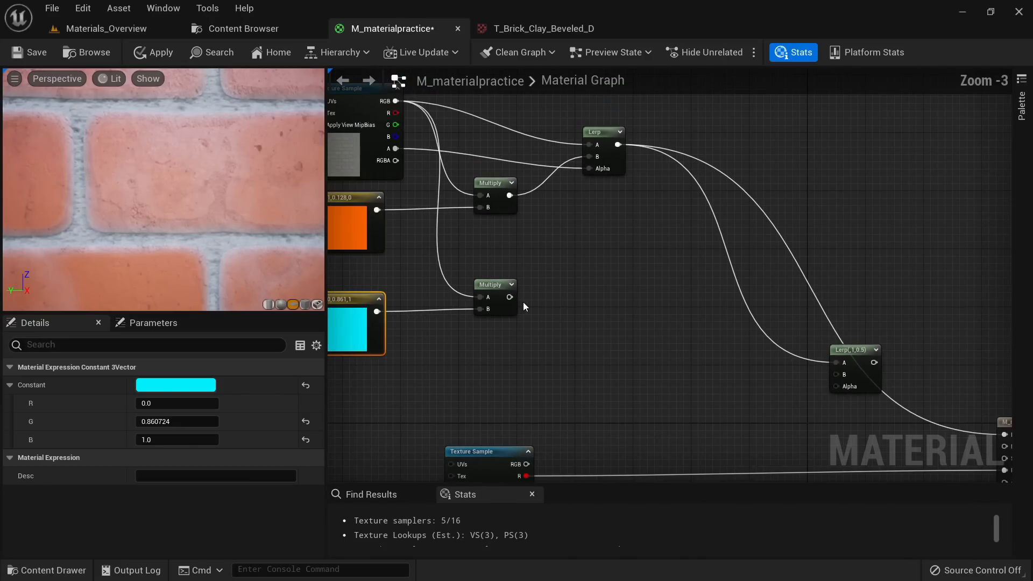
left_click_drag(508, 297, 837, 374)
left_click(595, 227)
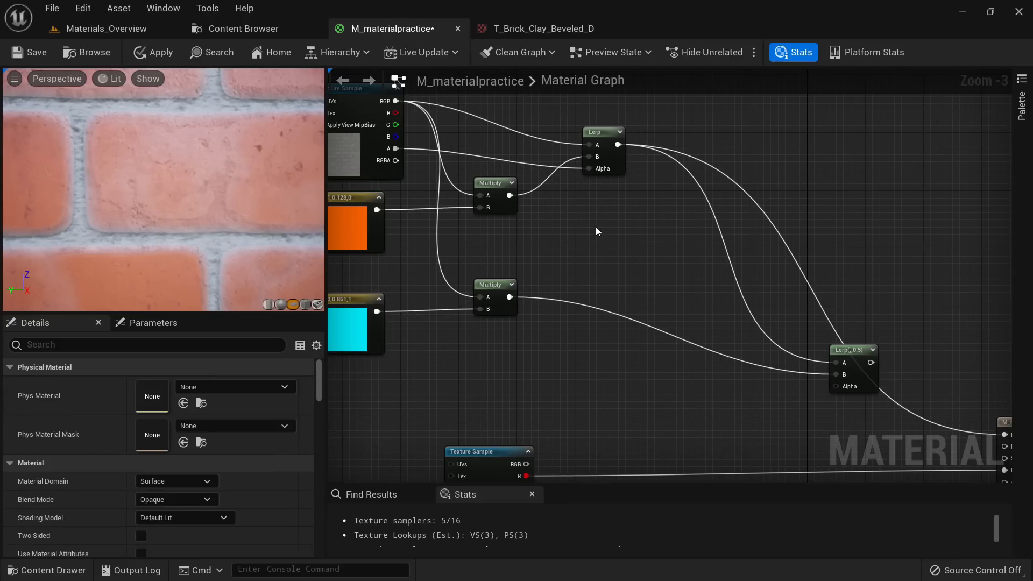
Step: Route the brick texture's A output through a new OneMinus node into the second Lerp's Alpha, previewing the OneMinus mask
left_click_drag(394, 148, 724, 392)
type("ONE O")
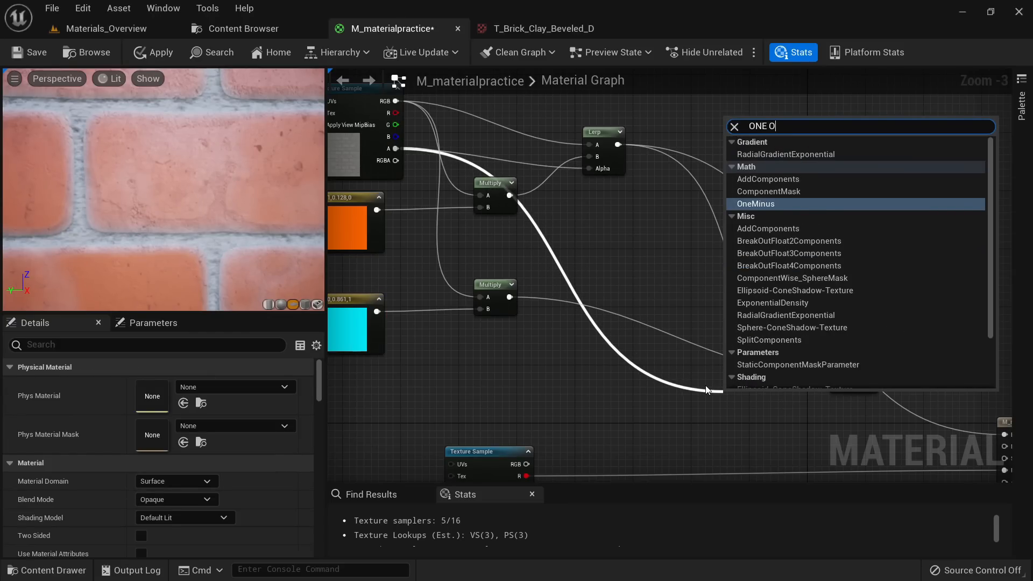
type(" MINUS")
key("Return")
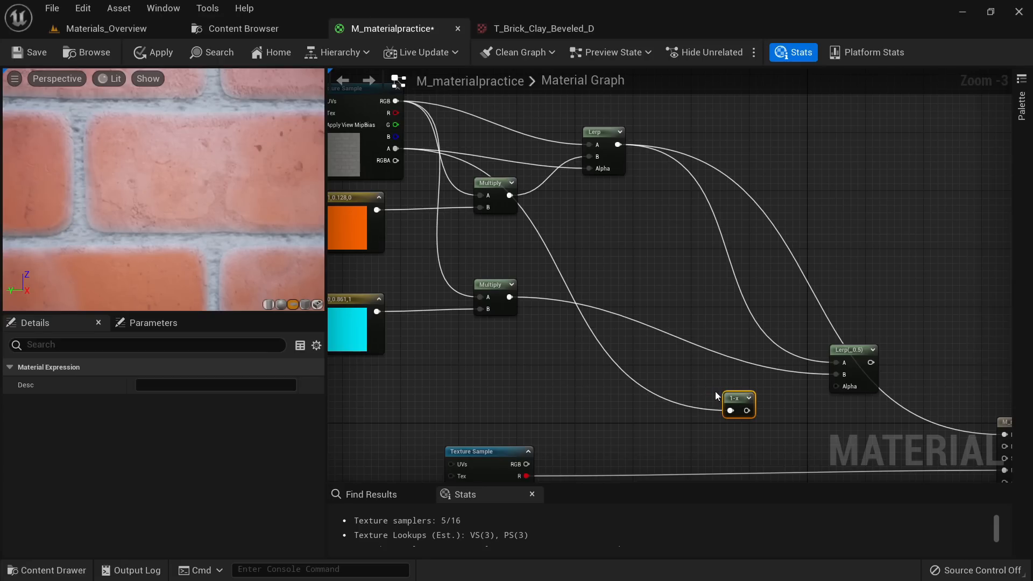
right_click(732, 403)
left_click(795, 146)
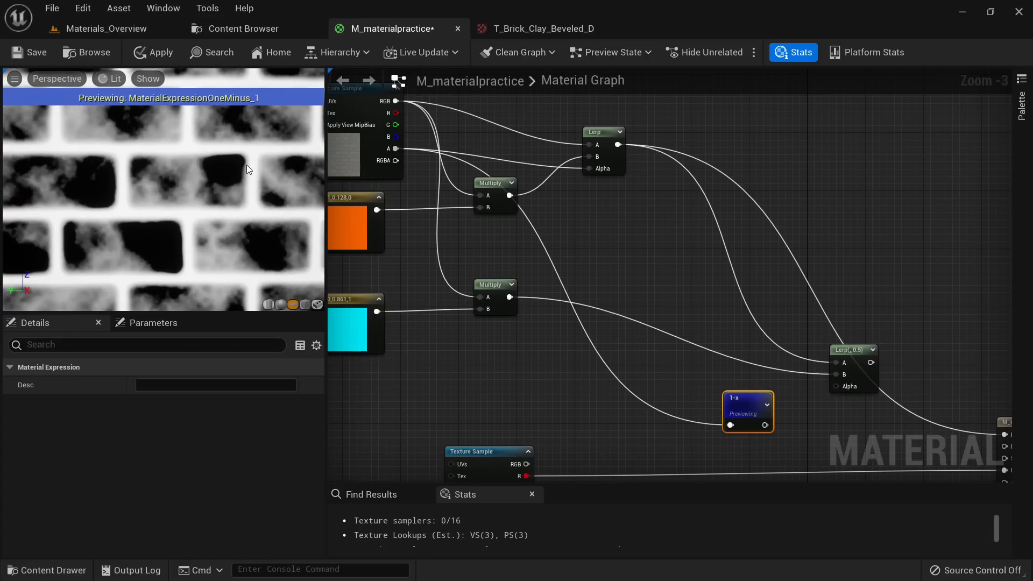
left_click_drag(765, 425, 835, 386)
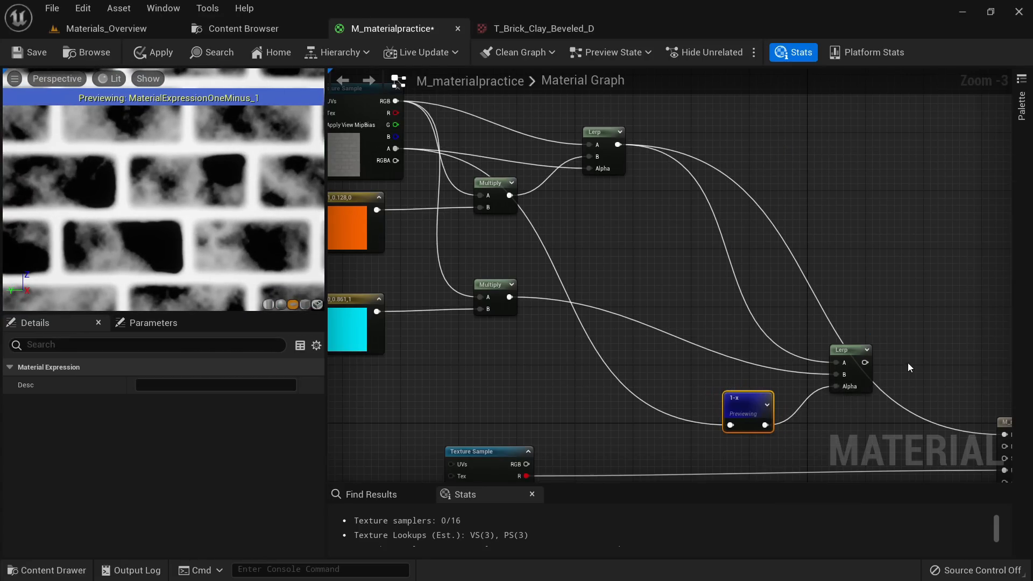
Step: Connect the second Lerp to Base Color, reposition the OneMinus node, stop previewing it and apply the material
right_click_drag(873, 353, 746, 283)
left_click_drag(740, 291, 880, 364)
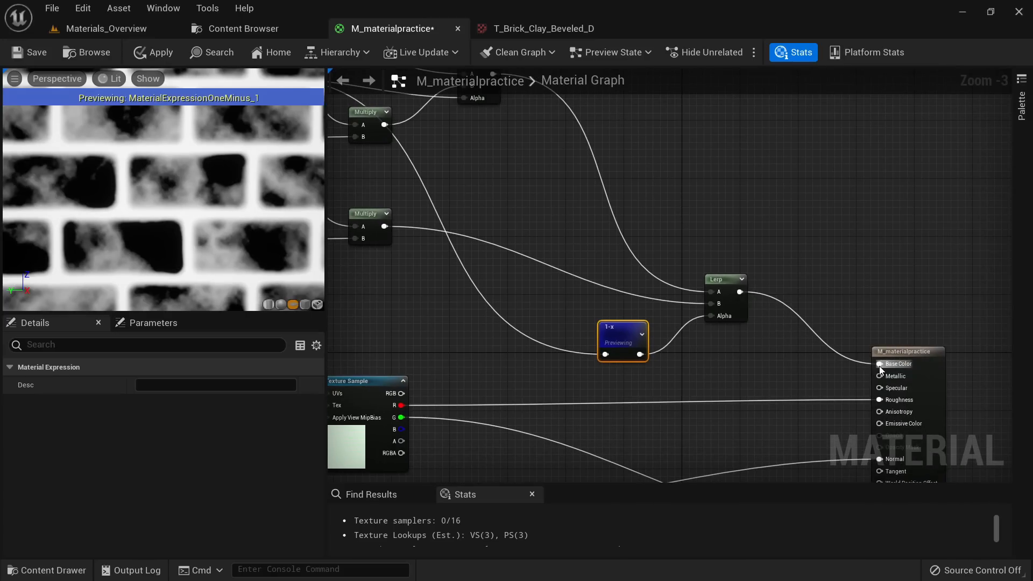
left_click_drag(634, 330, 594, 311)
right_click_drag(525, 245, 704, 299)
right_click_drag(813, 315, 707, 275)
right_click(635, 324)
left_click(691, 70)
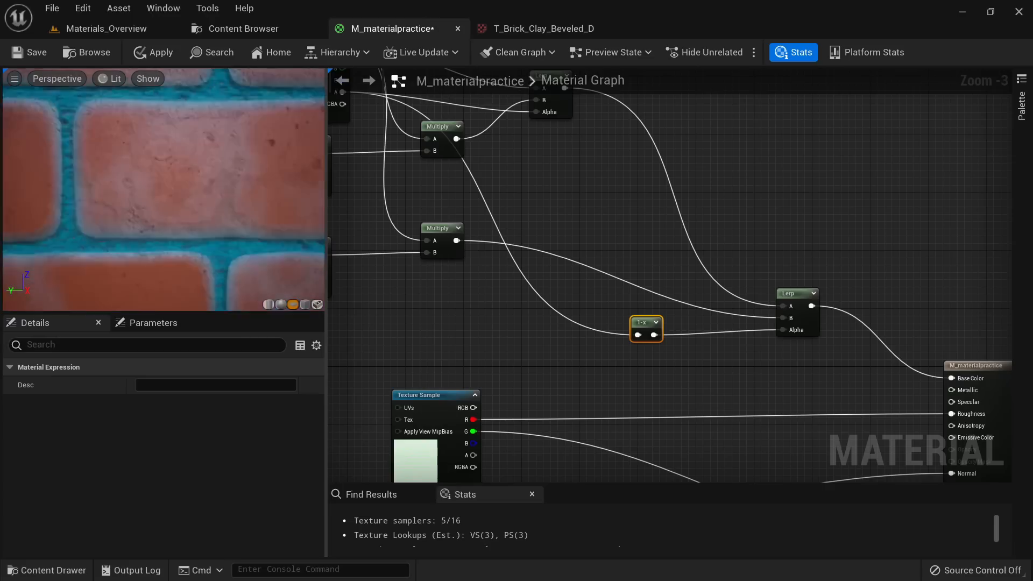
left_click(137, 60)
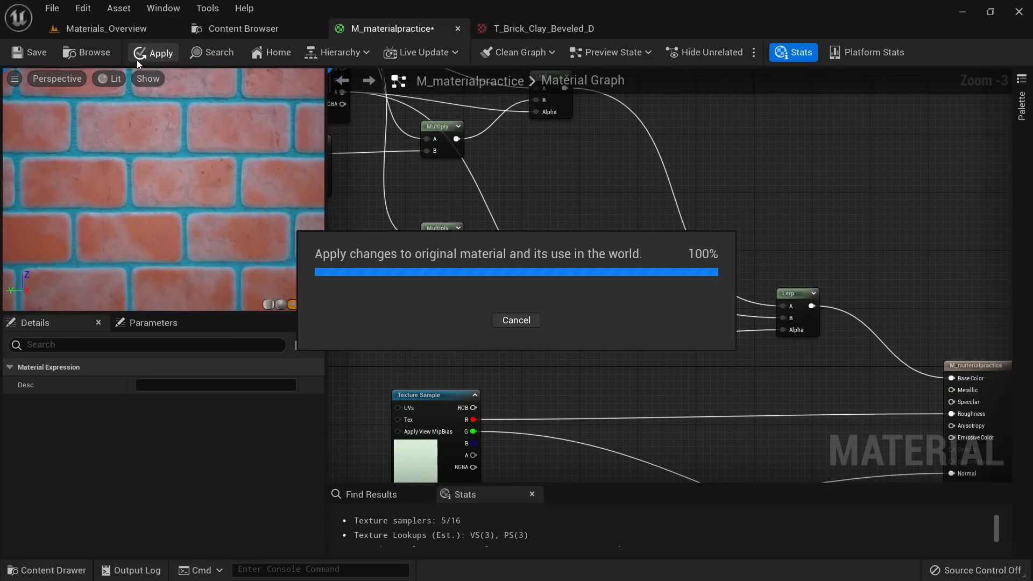
Step: Inspect the tinted wall in the material preview and compare it with the alpha channel of T_Brick_Clay_Beveled_D
right_click_drag(533, 218, 634, 252)
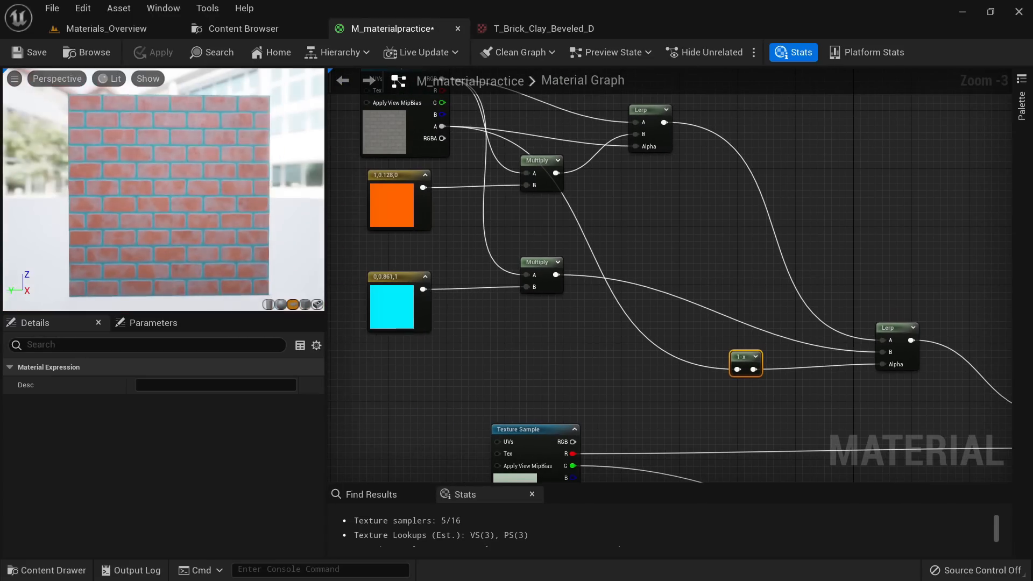
right_click_drag(186, 214, 186, 162)
left_click_drag(232, 215, 185, 76)
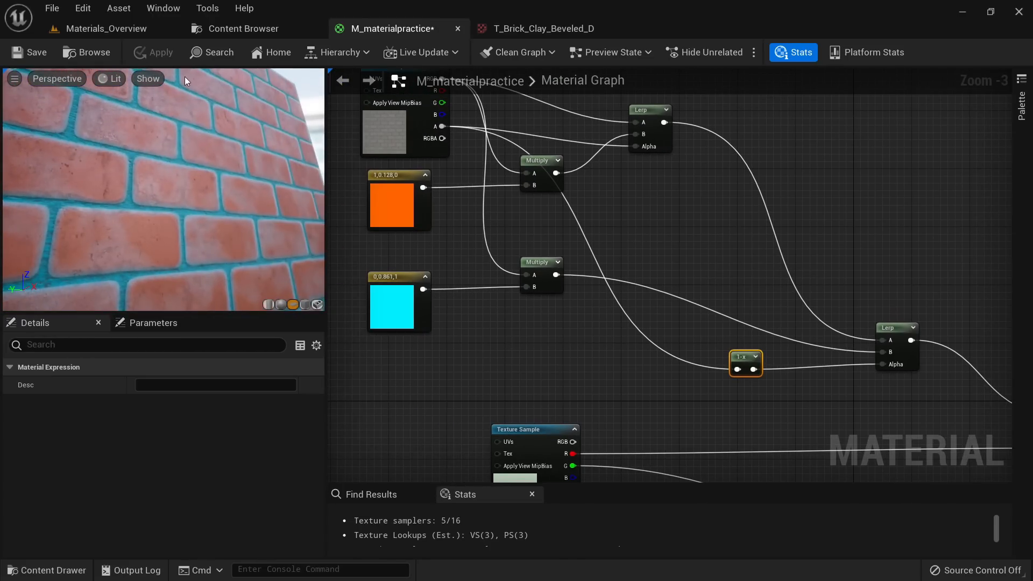
left_click(154, 36)
left_click_drag(388, 258, 387, 279)
left_click(518, 25)
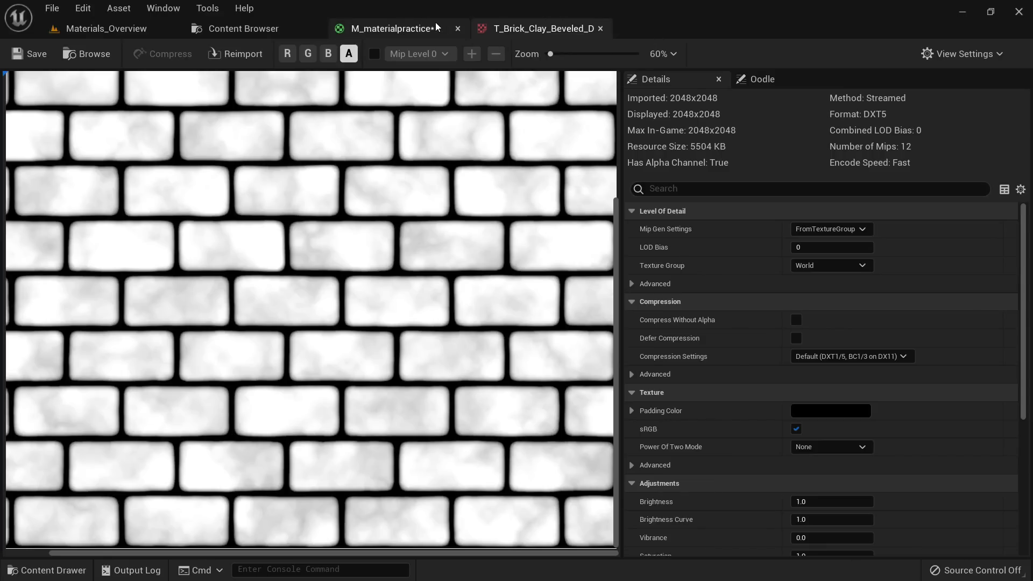
left_click(437, 27)
Step: Rearrange the two colour constants, the brick Texture Sample, the upper Multiply and the first Lerp to tidy the graph
left_click_drag(453, 318, 376, 265)
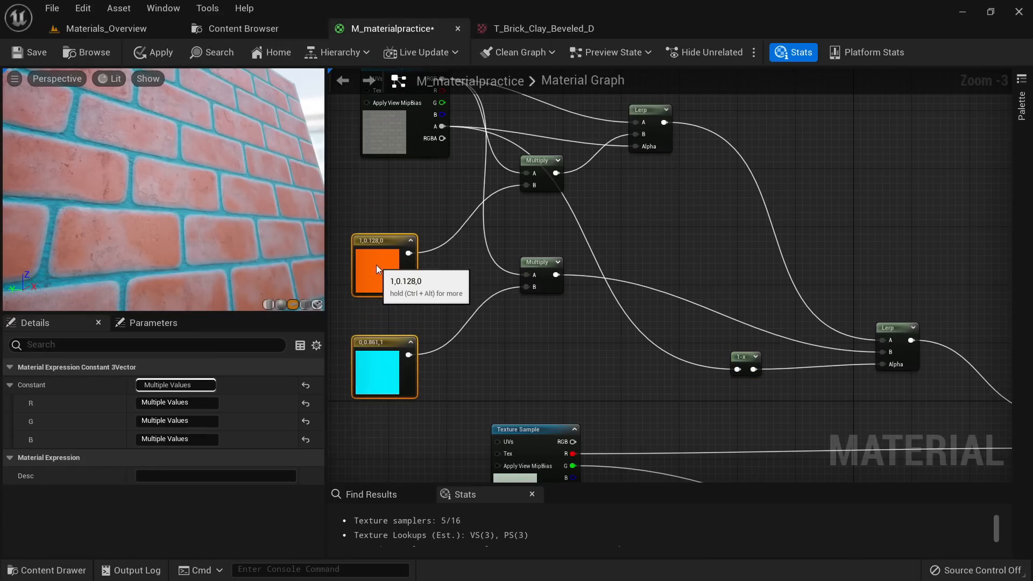
right_click_drag(413, 172, 431, 234)
left_click_drag(409, 195, 351, 189)
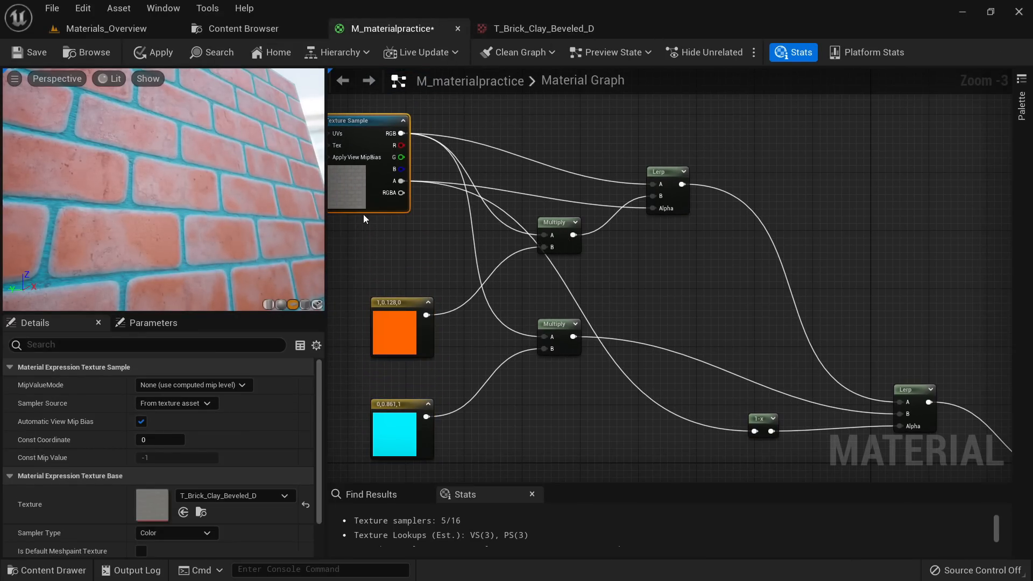
left_click(556, 221)
left_click_drag(556, 221, 577, 228)
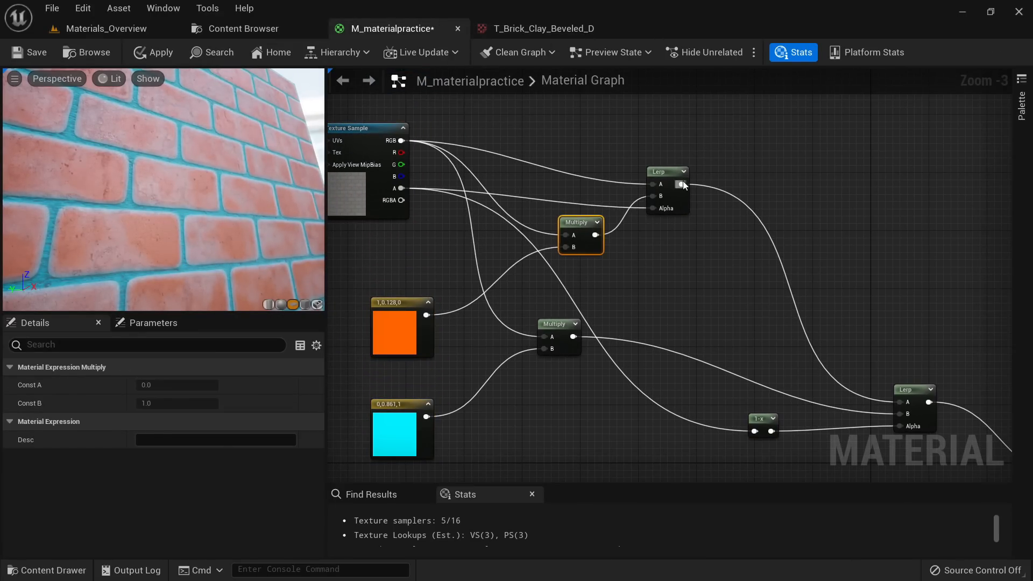
scroll(667, 193, "up", 3)
left_click(665, 156)
left_click_drag(665, 156, 676, 156)
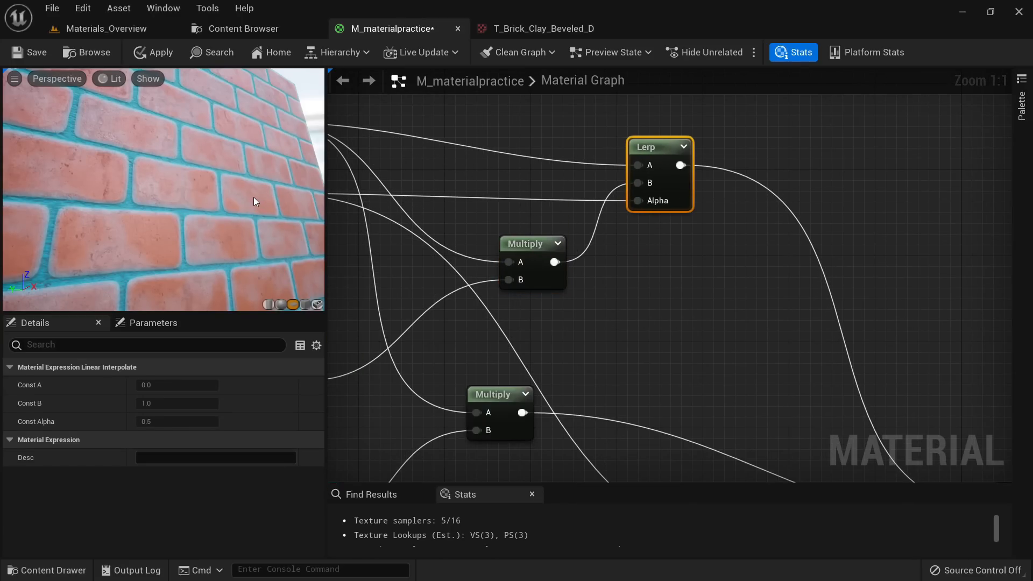
Step: Connect the brick texture's RGB output directly to Base Color and examine the untinted bricks closely in the material preview
right_click_drag(739, 322, 614, 142)
scroll(610, 145, "down", 4)
scroll(635, 219, "up", 4)
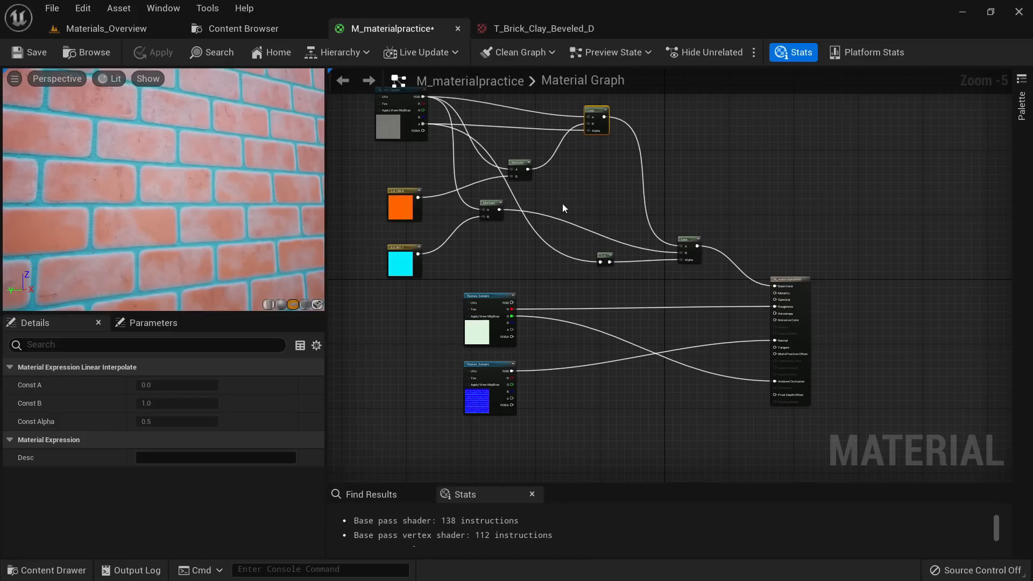
right_click_drag(583, 205, 600, 189)
scroll(440, 150, "up", 4)
scroll(466, 156, "down", 4)
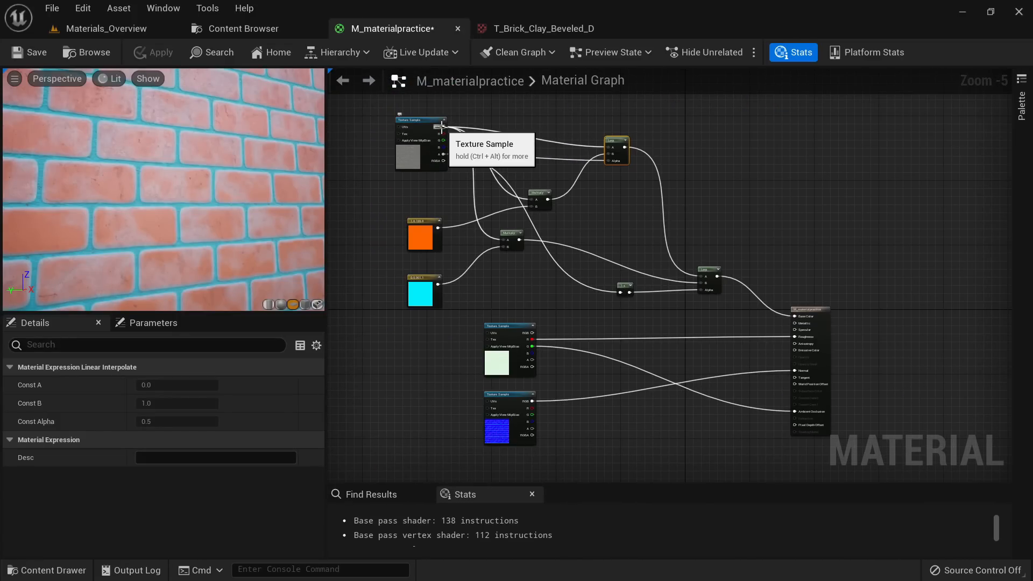
left_click_drag(441, 126, 794, 317)
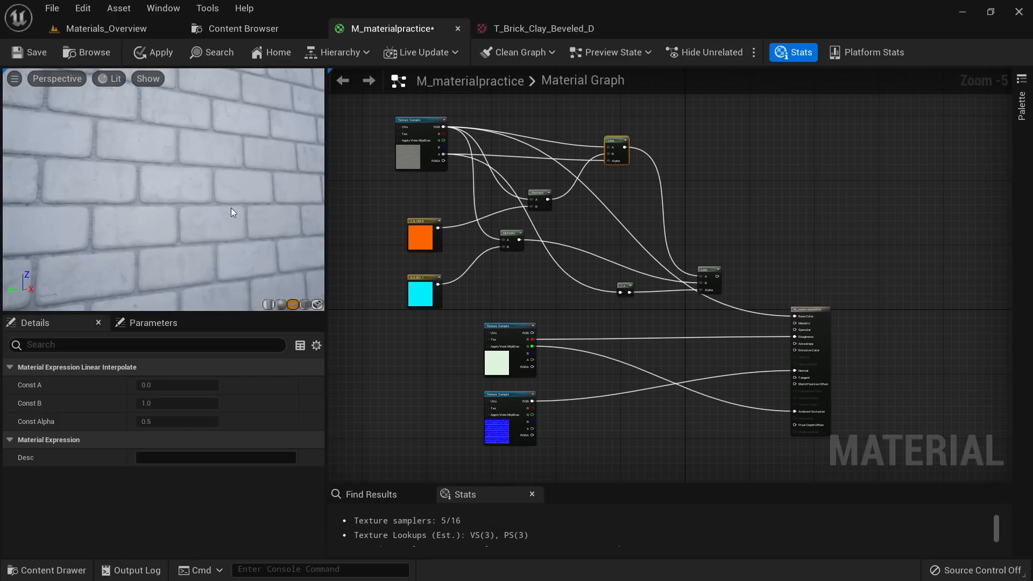
scroll(230, 208, "up", 5)
scroll(230, 209, "down", 4)
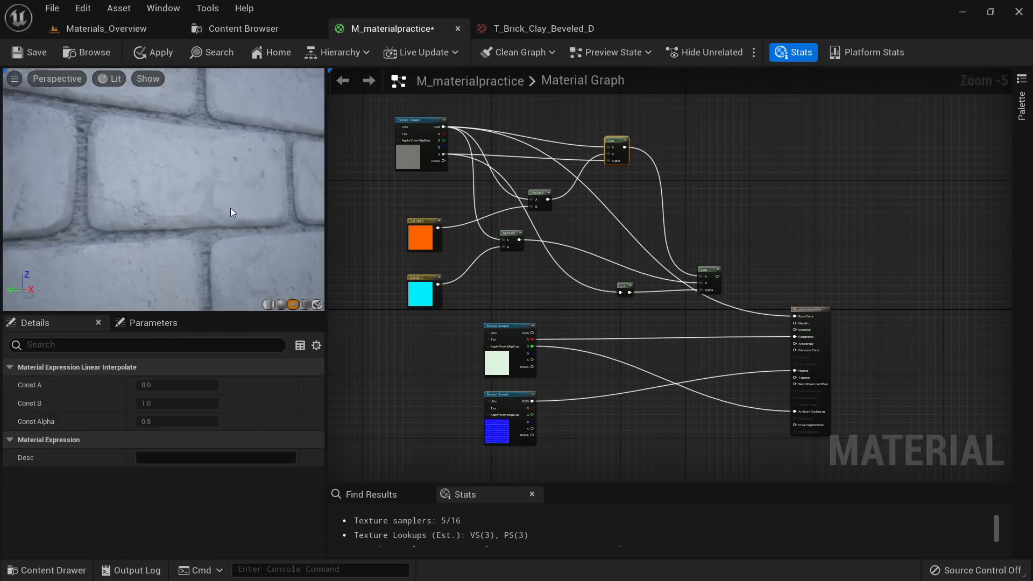
scroll(524, 430, "up", 5)
Step: Open the normal map T_Brick_Clay_Beveled_N, examine its red and green channels separately, and close the texture
right_click_drag(631, 455, 609, 316)
left_click(417, 304)
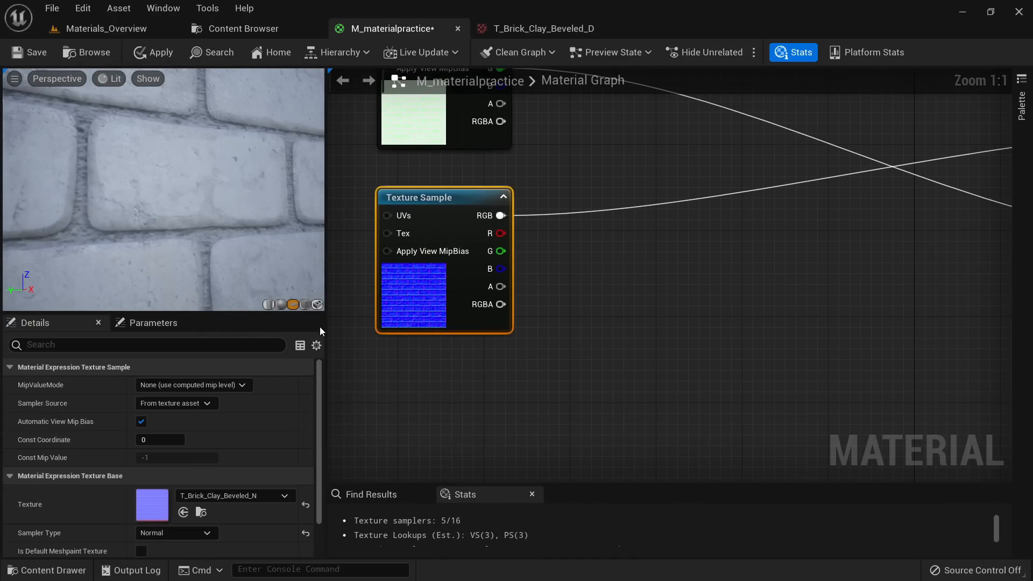
double_click(148, 504)
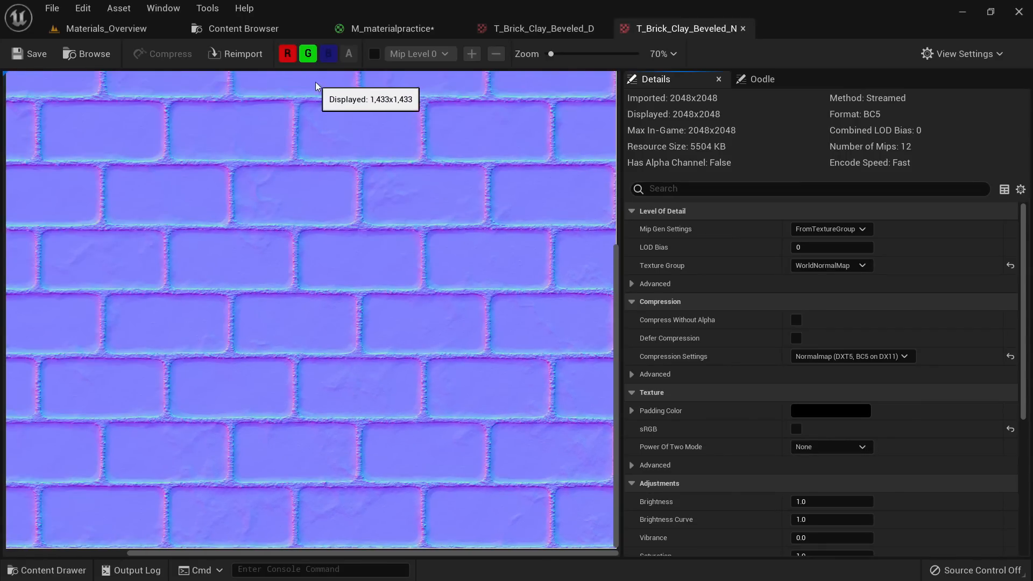
scroll(331, 160, "down", 4)
scroll(323, 118, "up", 3)
scroll(318, 92, "down", 1)
left_click(307, 54)
left_click(285, 53)
left_click(285, 53)
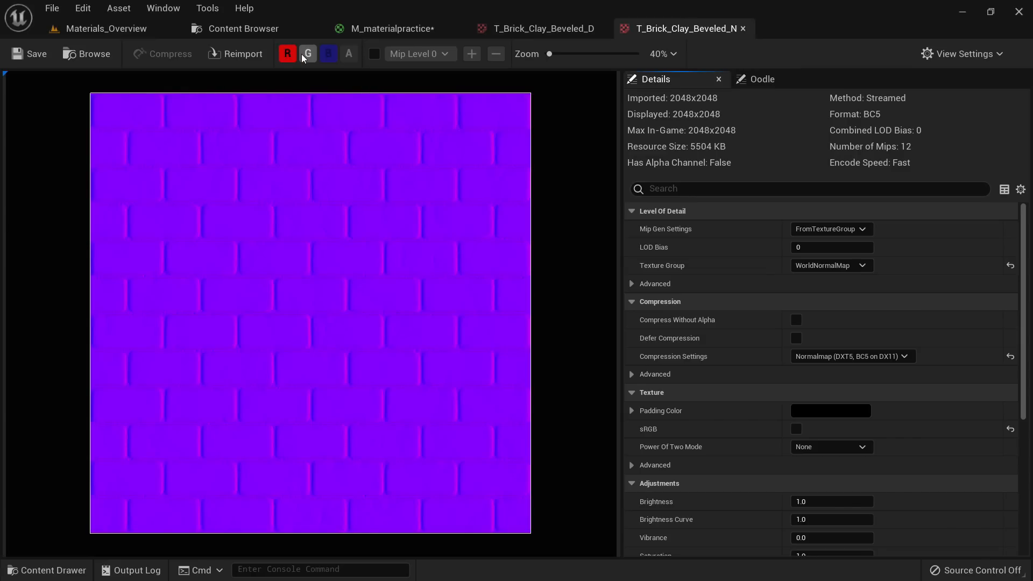
left_click(305, 53)
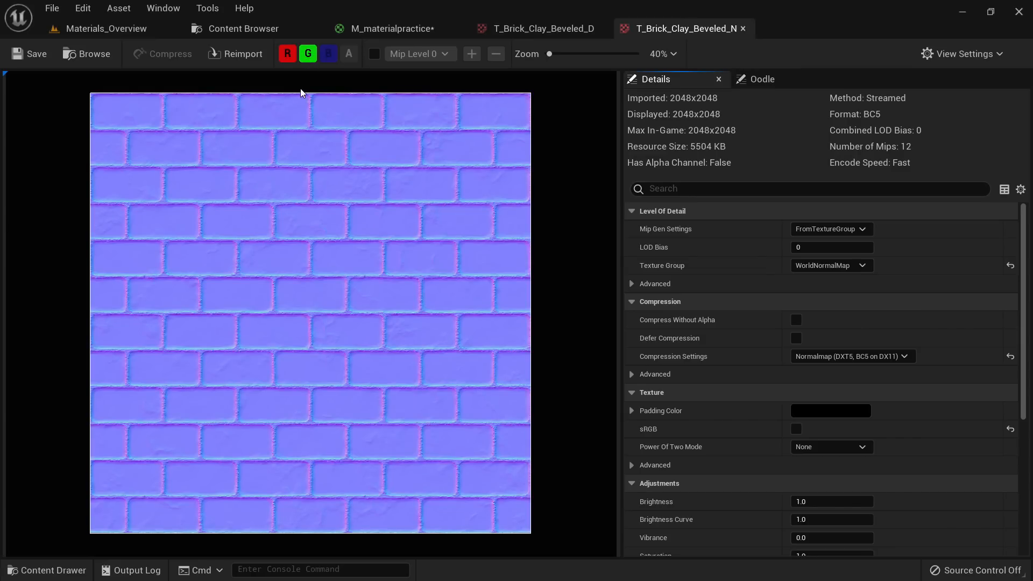
left_click(743, 28)
Step: Return to M_materialpractice, add a ComponentMask for R and G, and feed it the normal map Texture Sample's RGB output
left_click(244, 28)
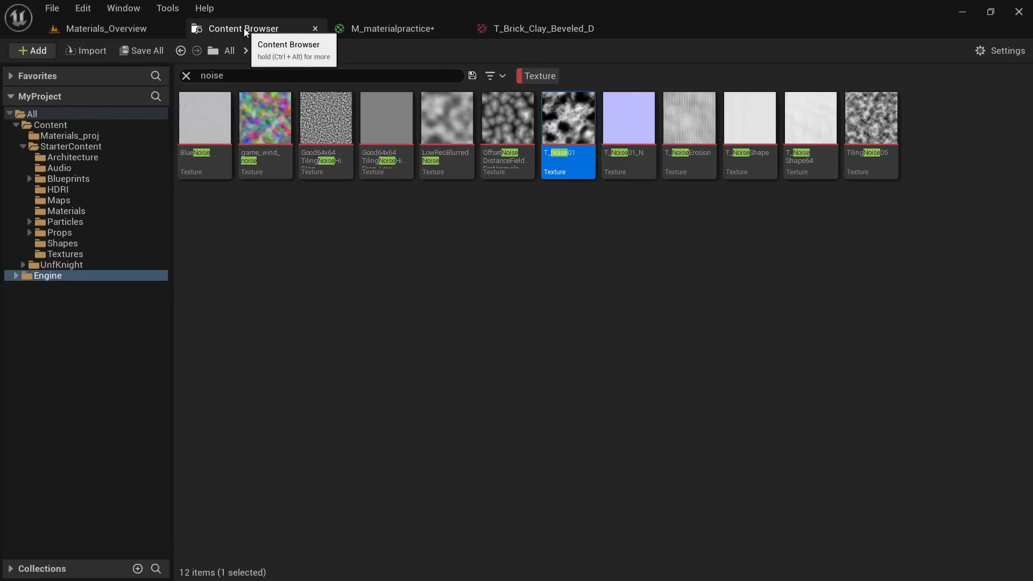
left_click(137, 28)
left_click(390, 30)
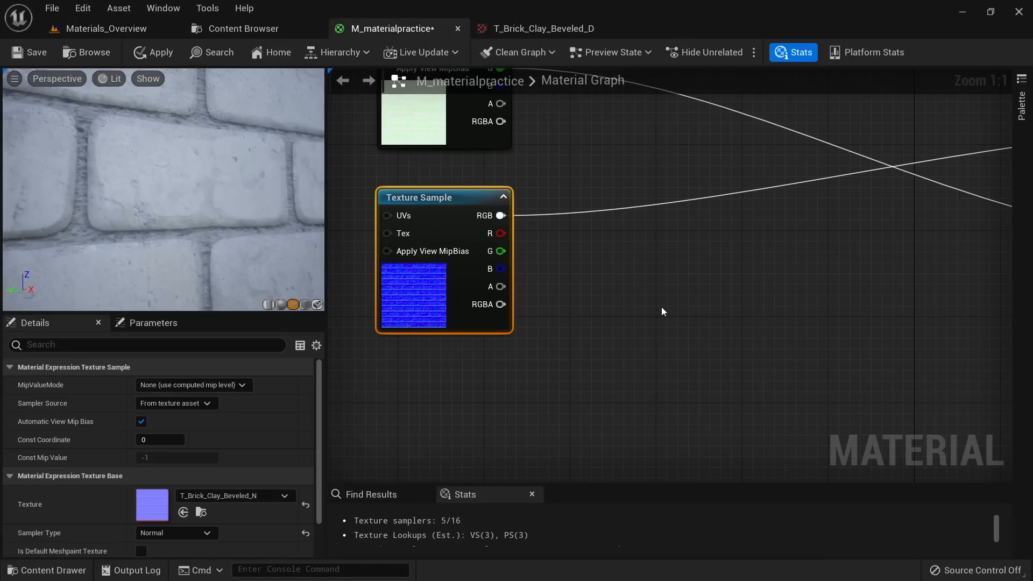
right_click_drag(660, 306, 592, 329)
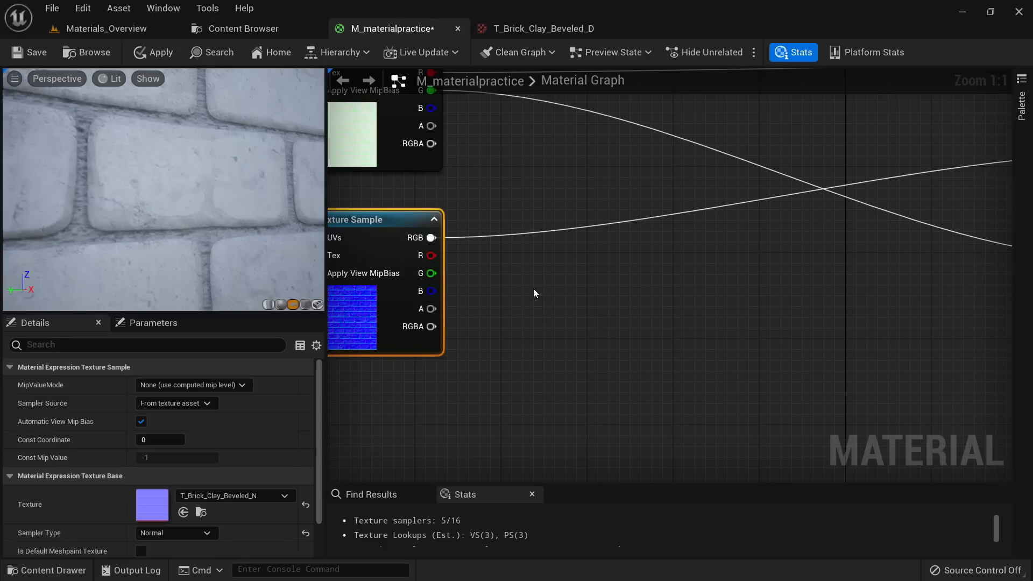
right_click(549, 287)
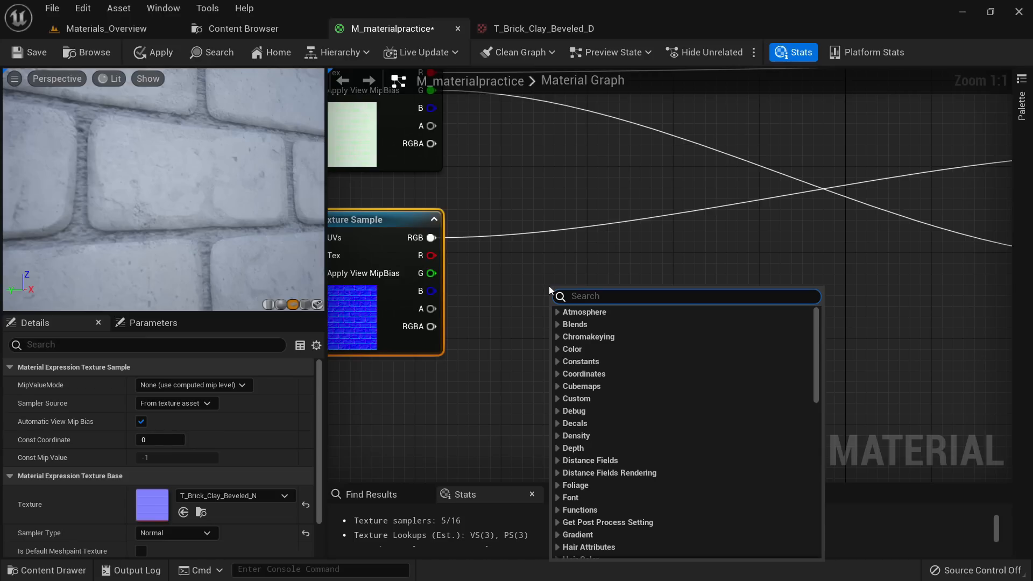
type("compon")
key("Return")
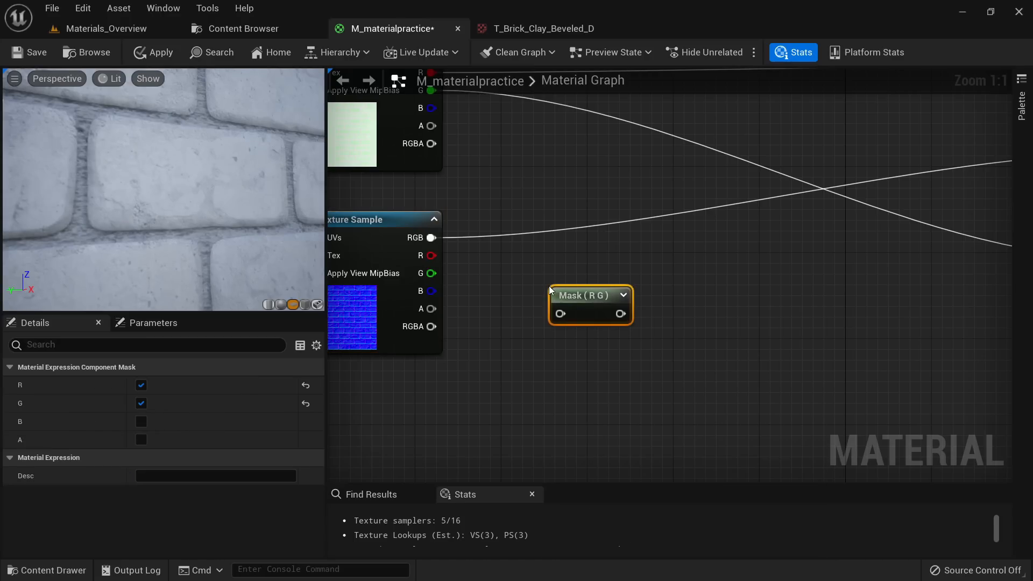
mouse_move(431, 237)
left_mouse_down()
mouse_move(574, 314)
mouse_move(431, 237)
left_mouse_up()
left_click(579, 318)
left_click_drag(585, 296, 548, 273)
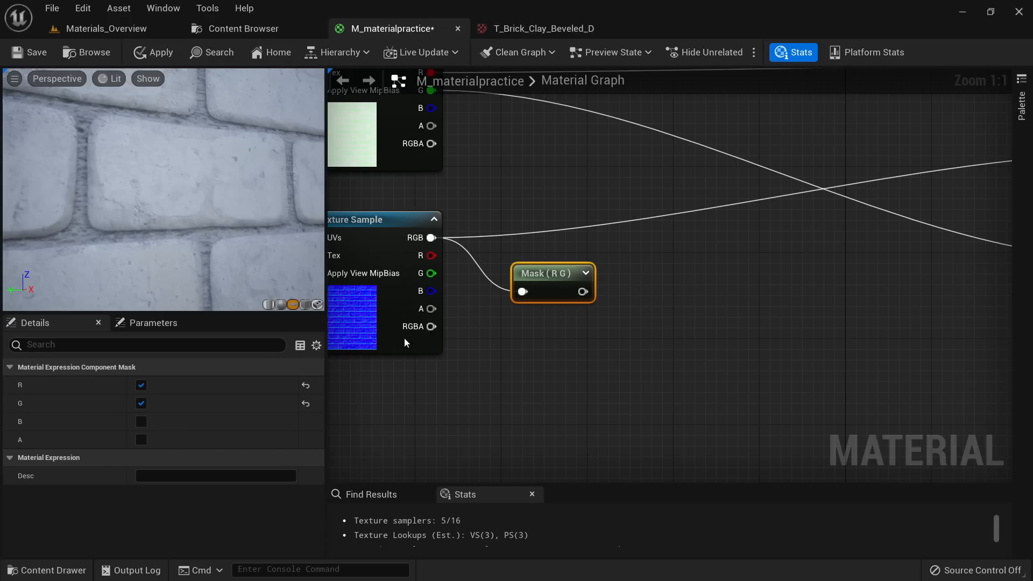
Step: Preview the Mask (R G) node and examine the red and green channels on the brick surface
right_click(569, 276)
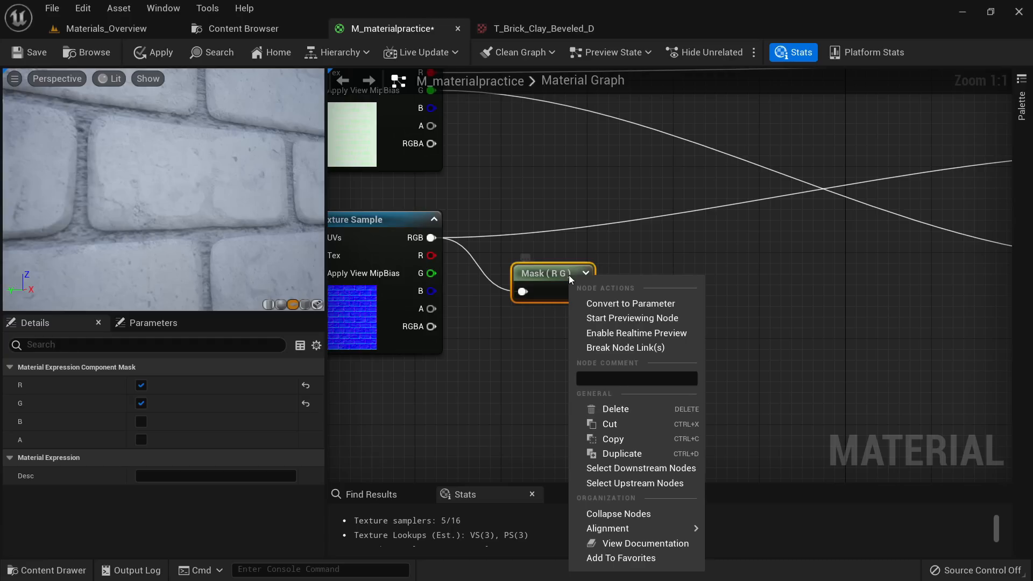
left_click(624, 318)
left_click_drag(555, 294, 598, 283)
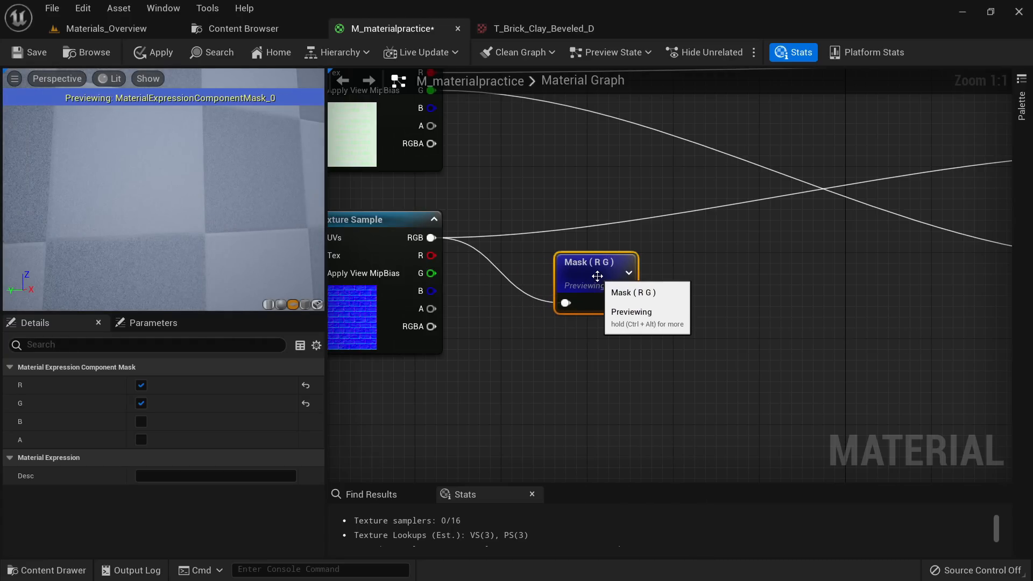
right_click_drag(163, 189, 164, 250)
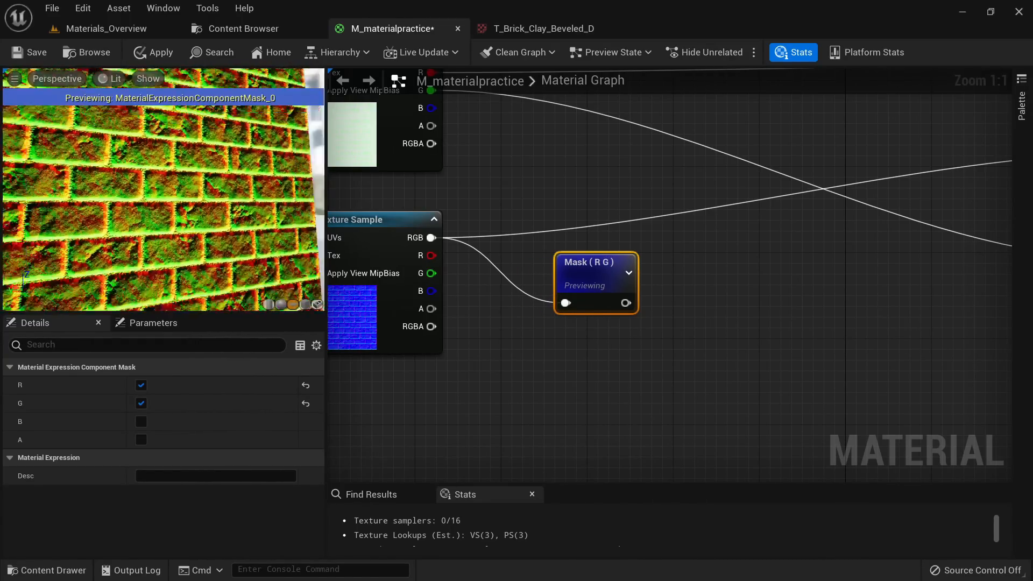
left_click_drag(596, 269, 564, 247)
left_click_drag(163, 226, 178, 250)
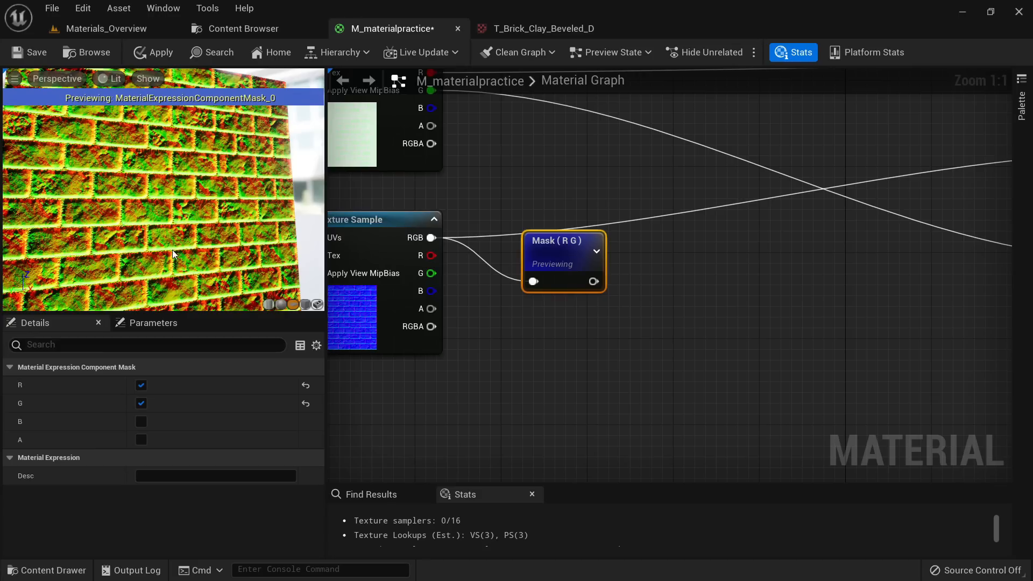
Step: Add a Multiply node and connect the Mask (R G) output to its A input
left_click(660, 262)
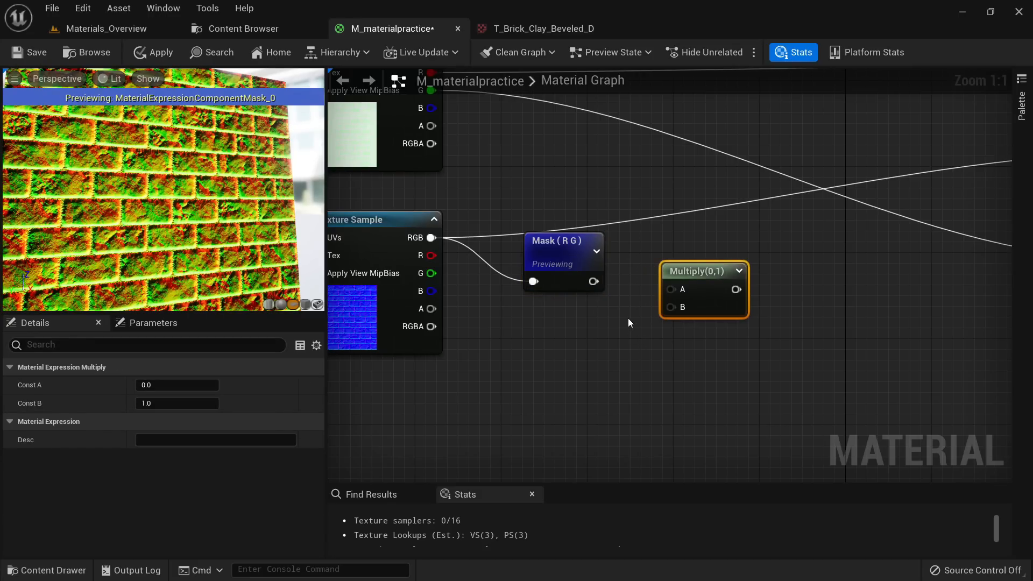
right_click_drag(630, 327, 585, 352)
right_click(585, 352)
type("multi")
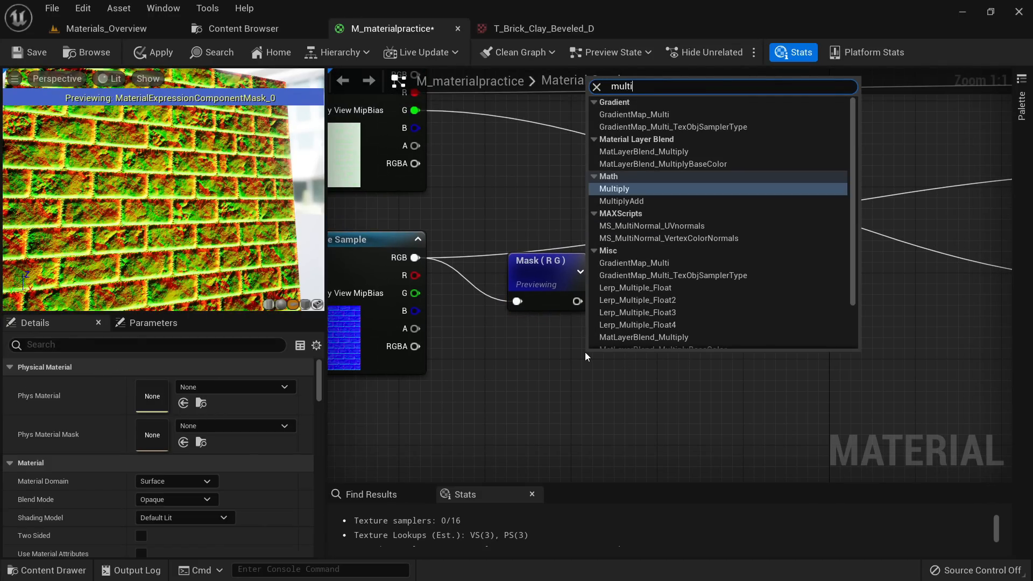
left_click(586, 352)
left_click_drag(577, 301, 657, 311)
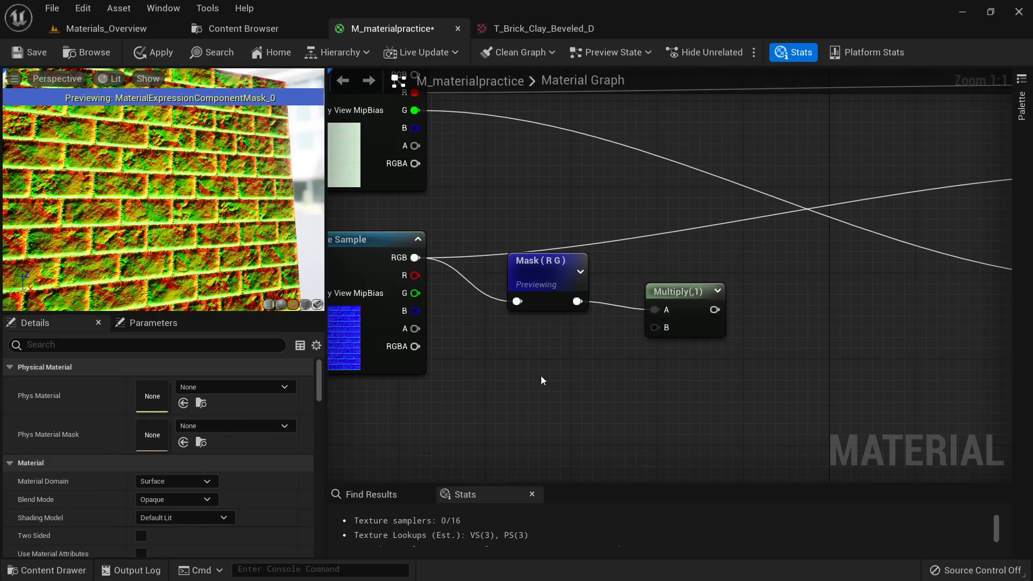
Step: Add a Constant with value 1 and connect it to the new Multiply node's B input
left_click(540, 358)
left_click_drag(553, 366, 653, 328)
left_click(183, 384)
type("1")
key("Return")
Step: Preview the Multiply node and view the masked bricks up close
right_click(662, 299)
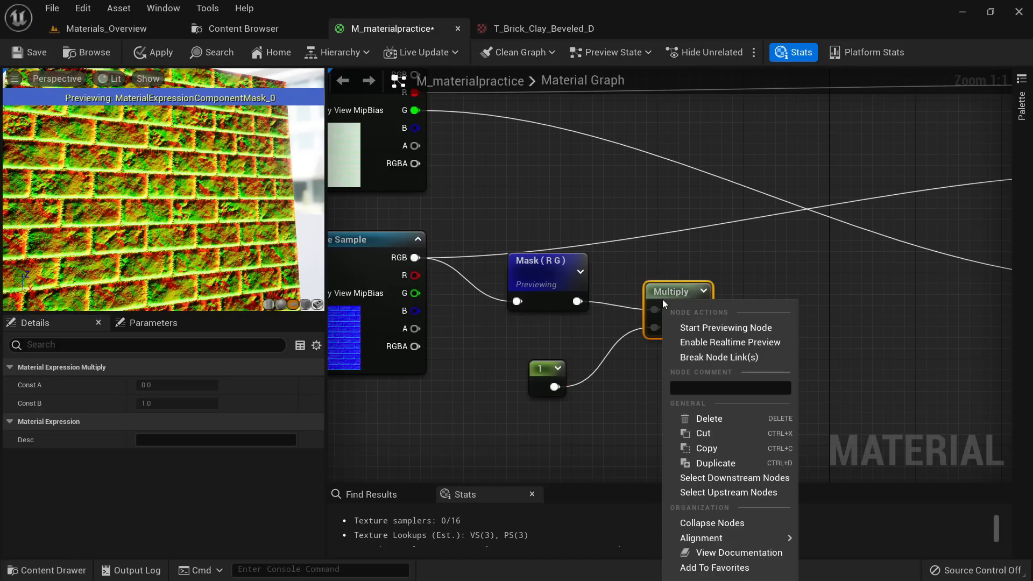
left_click(723, 327)
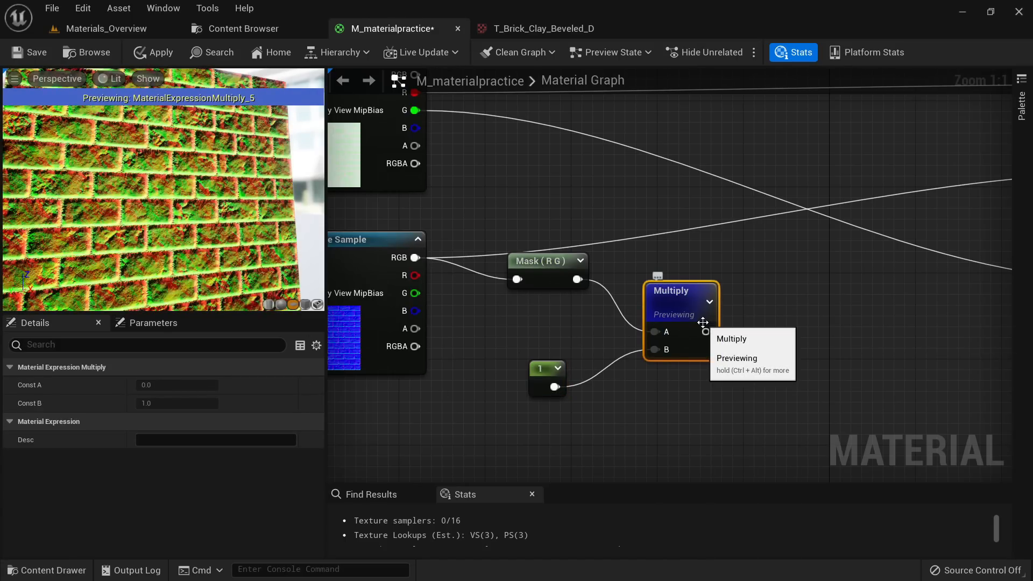
right_click_drag(285, 218, 285, 269)
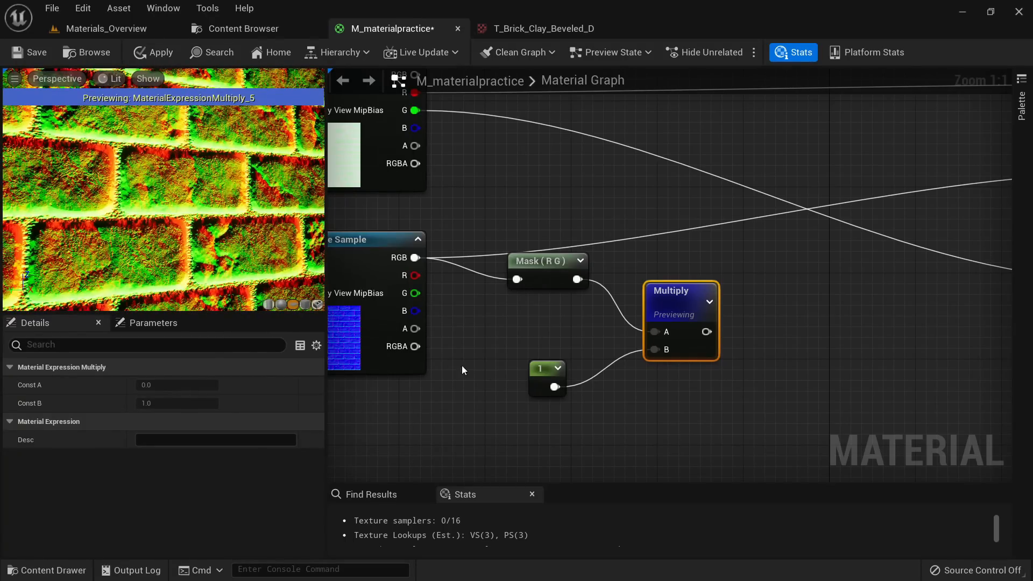
Step: Alternate the Multiply's constant between 5 and 1 to compare the intensity in the preview, finishing at 1
left_click(544, 372)
left_click(168, 387)
type("5")
key("Return")
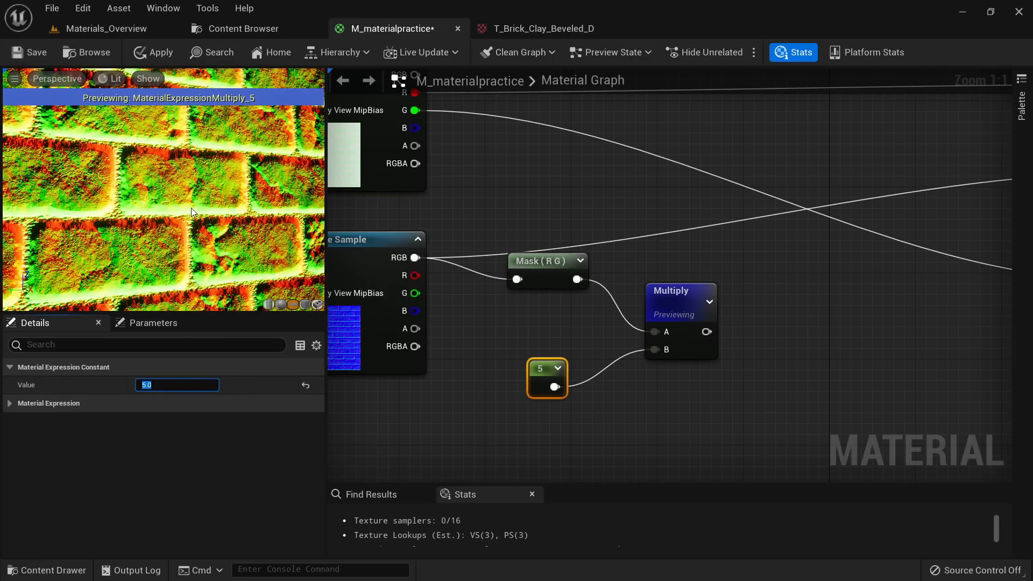
type("1")
key("Return")
type("5")
key("Return")
type("1")
key("Return")
type("5")
key("Return")
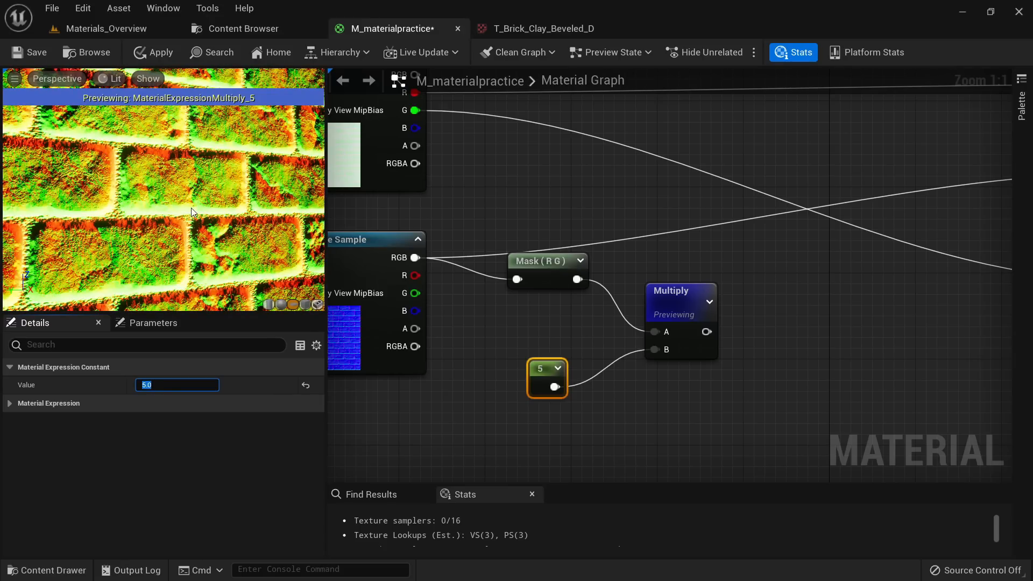
type("1")
key("Return")
Step: Check the material's Normal connection and reposition the Mask, Multiply and constant nodes together beside the normal map sample
left_click_drag(708, 415, 567, 229)
right_click_drag(779, 328, 580, 407)
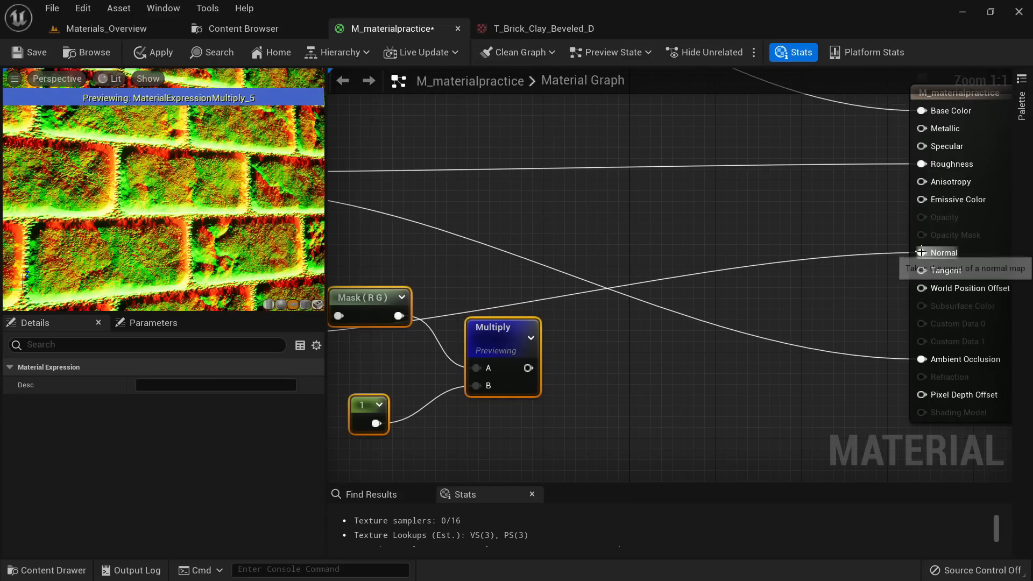
right_click_drag(648, 235, 777, 237)
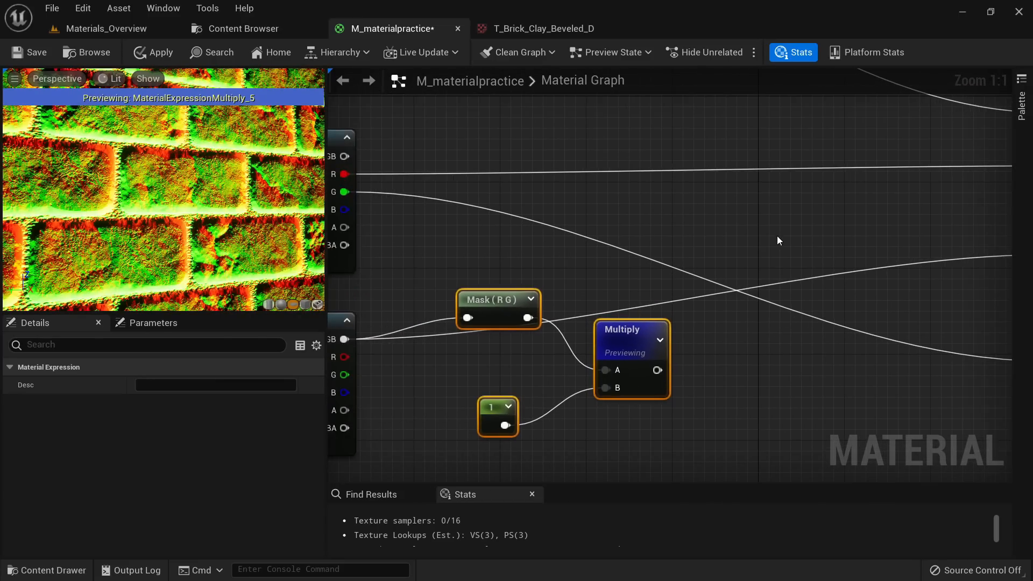
right_click_drag(565, 442, 652, 391)
left_click_drag(269, 204, 273, 201)
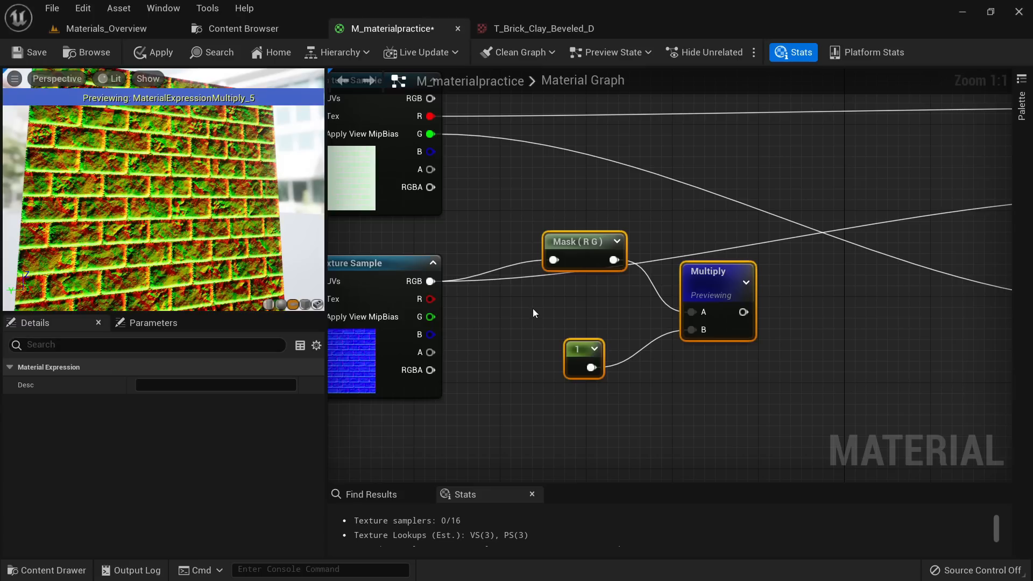
left_click_drag(579, 250, 558, 260)
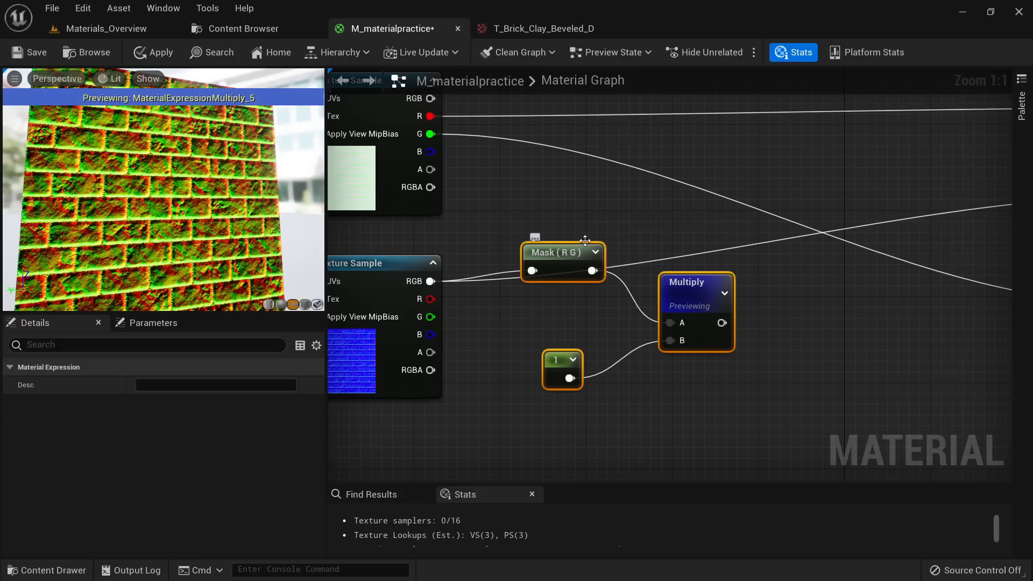
left_click(816, 360)
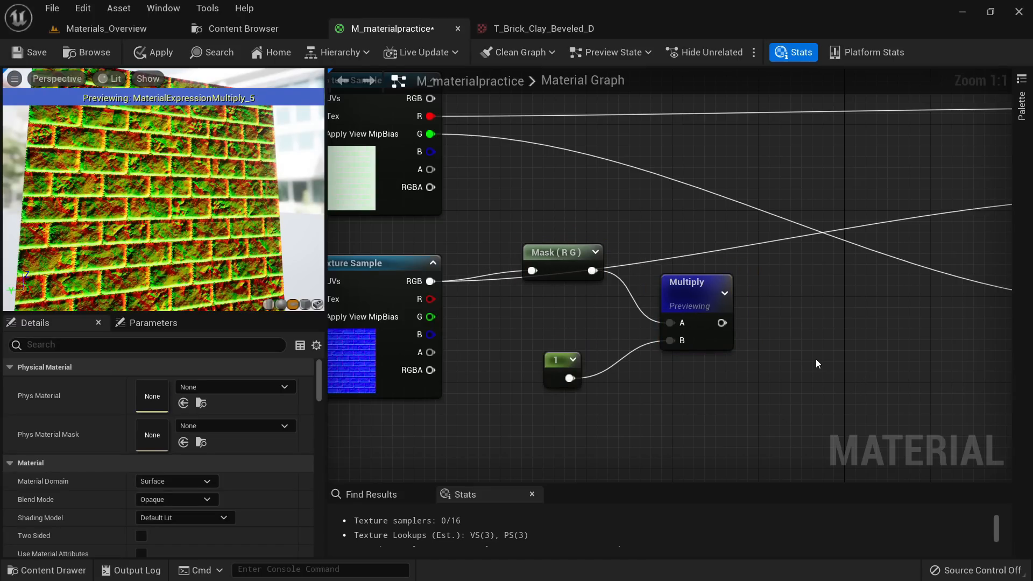
Step: Add an AppendVector node and connect the Multiply output to its A input
right_click(815, 360)
type("append")
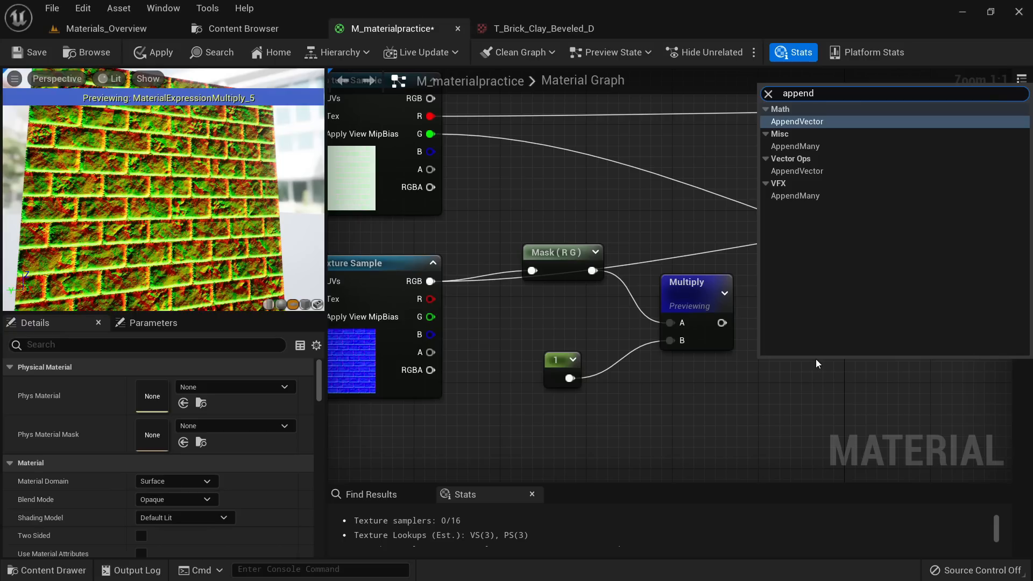
key("Return")
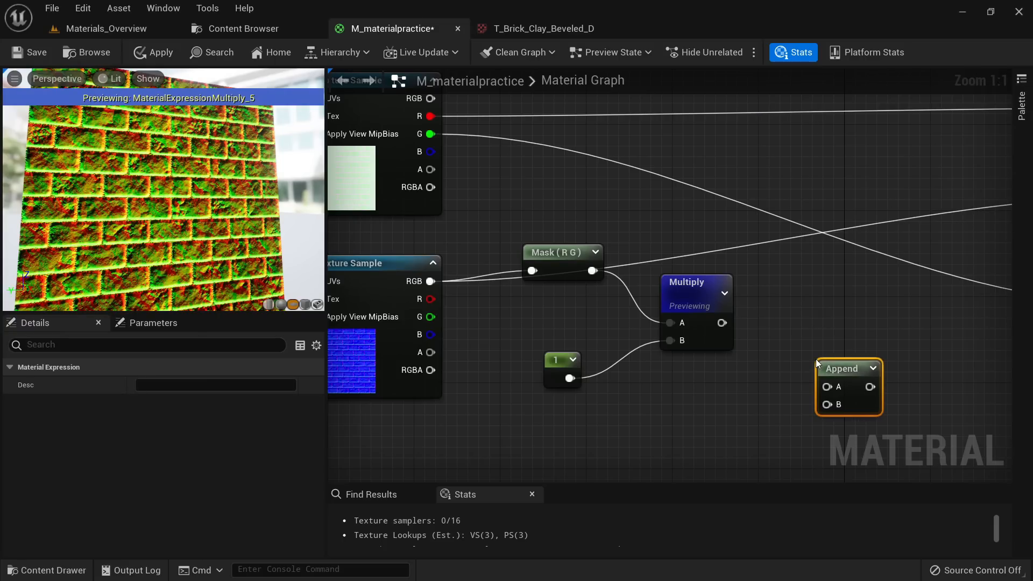
left_click_drag(818, 366, 792, 325)
left_click_drag(722, 323, 802, 346)
Step: Connect the normal map sample's B channel to the Append node's B input, and rearrange the Mask, Multiply and constant nodes
left_click_drag(699, 388, 563, 225)
left_click(699, 262)
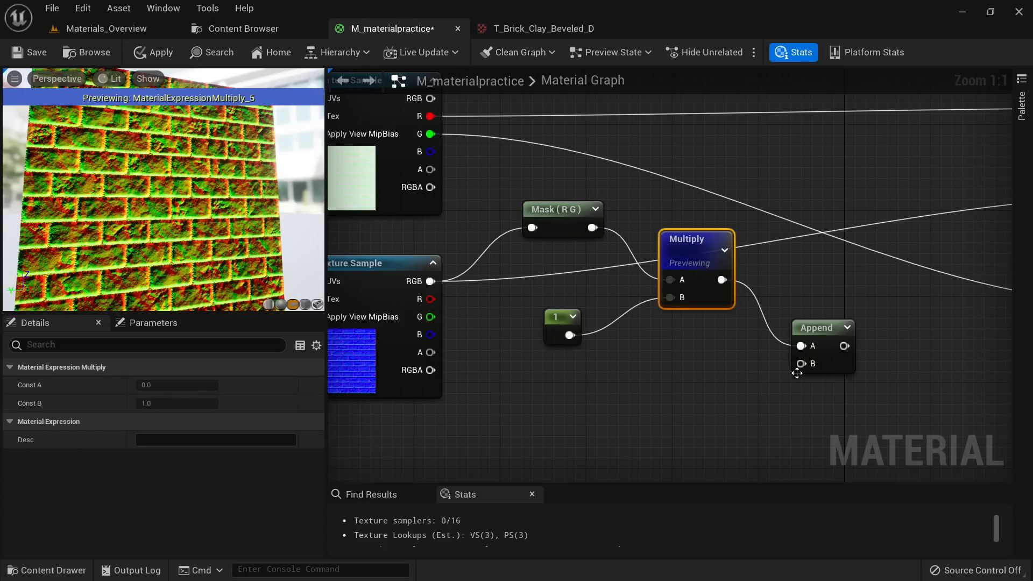
left_click_drag(801, 364, 430, 336)
left_click_drag(554, 209, 554, 242)
left_click_drag(556, 316, 542, 305)
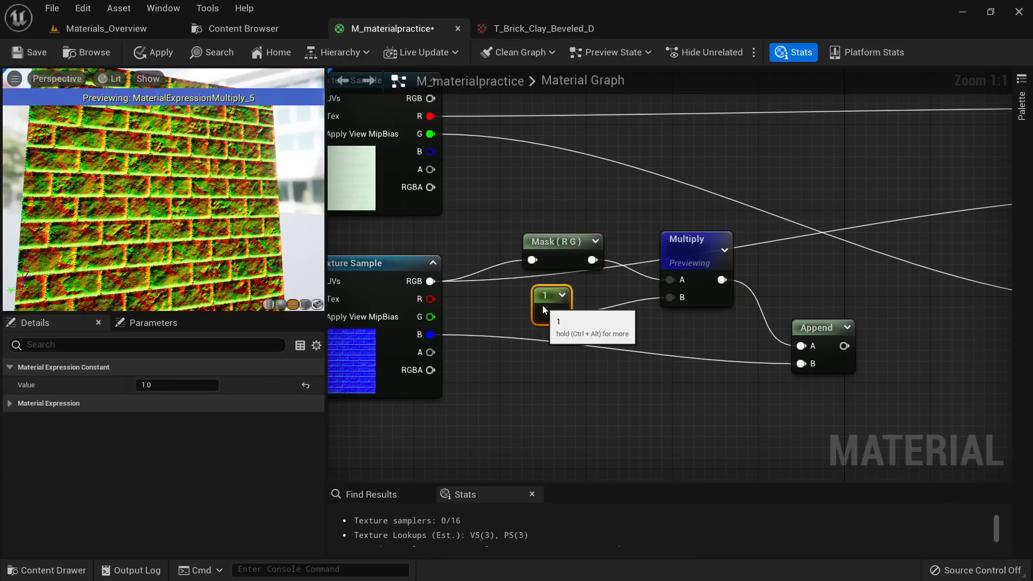
Step: Preview the Append node and examine the recombined normal map on the bricks
right_click_drag(698, 343, 585, 300)
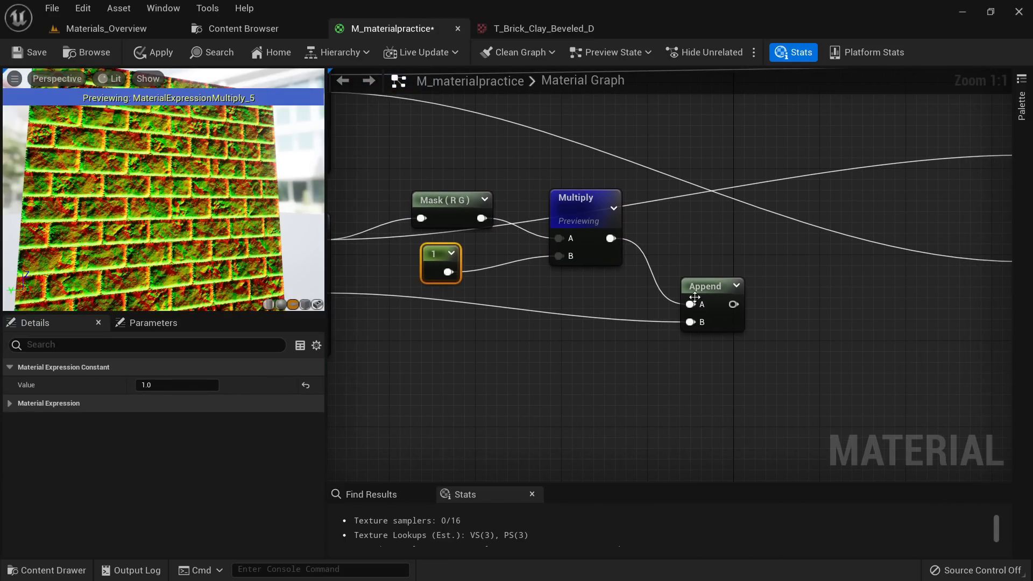
left_click(699, 295)
right_click(721, 292)
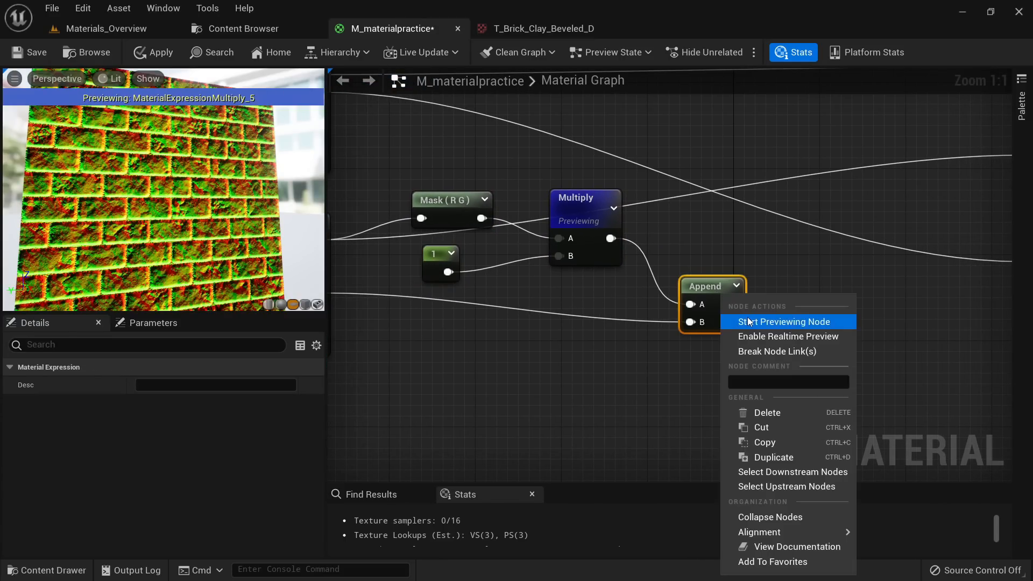
left_click(764, 322)
right_click_drag(244, 229, 219, 224)
left_click_drag(219, 225, 237, 225)
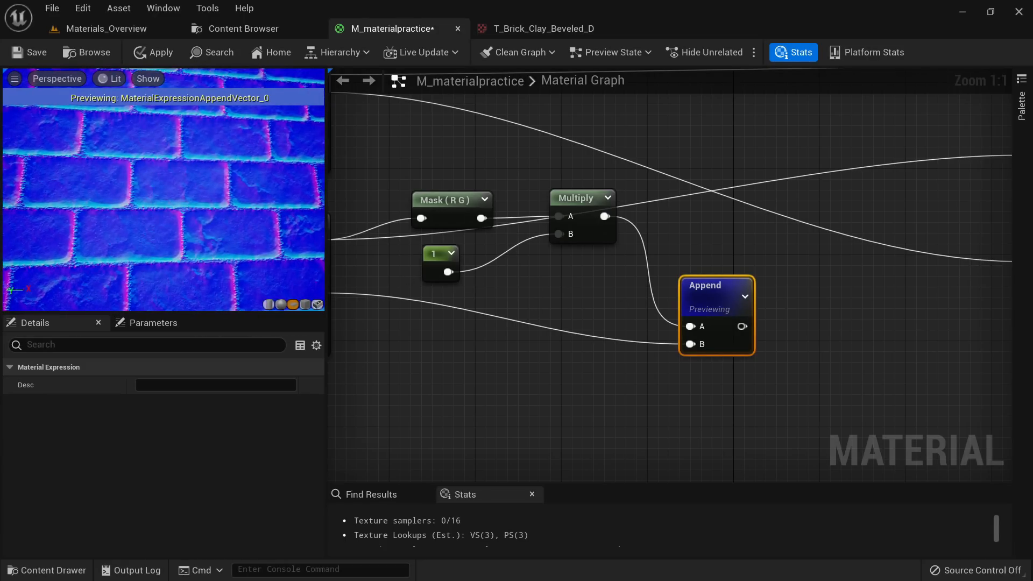
Step: Test a constant value of 5 in the Append preview, then restore it to 1
left_click(436, 264)
left_click(167, 385)
type("5")
key("Return")
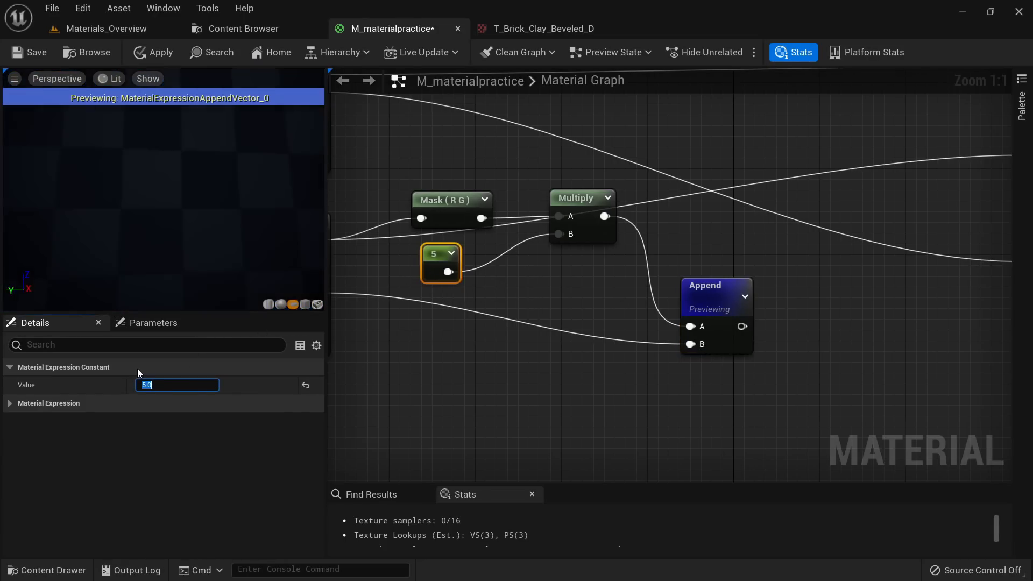
mouse_move(151, 253)
right_mouse_down()
mouse_move(150, 221)
mouse_move(151, 253)
right_mouse_up()
left_click(156, 384)
type("1")
key("Return")
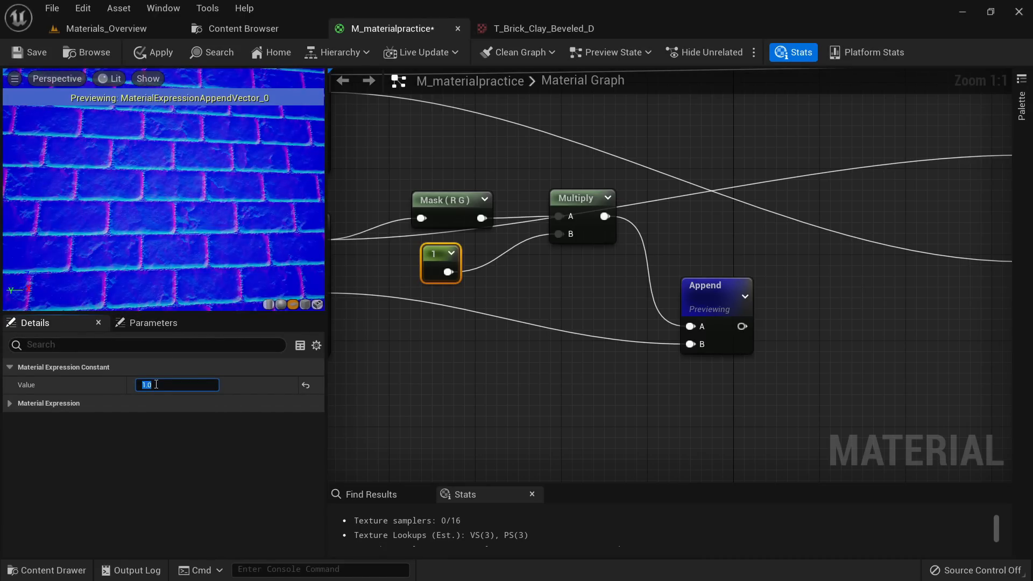
Step: Test a constant value of 0 in the Append preview, then restore it to 1
type("0")
key("Return")
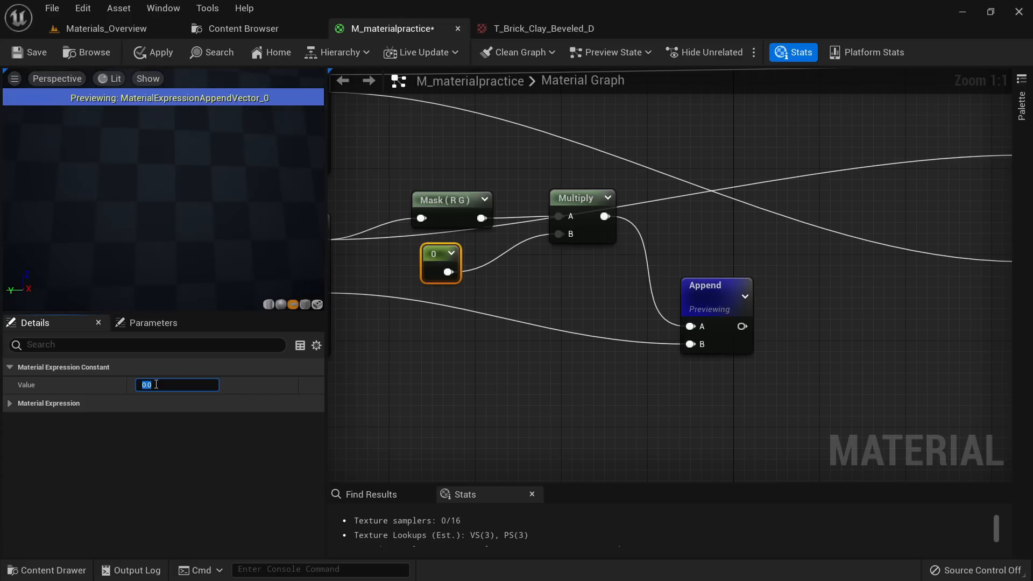
mouse_move(204, 205)
right_mouse_down()
mouse_move(204, 173)
mouse_move(204, 201)
right_mouse_up()
left_click(172, 384)
type("1")
key("Return")
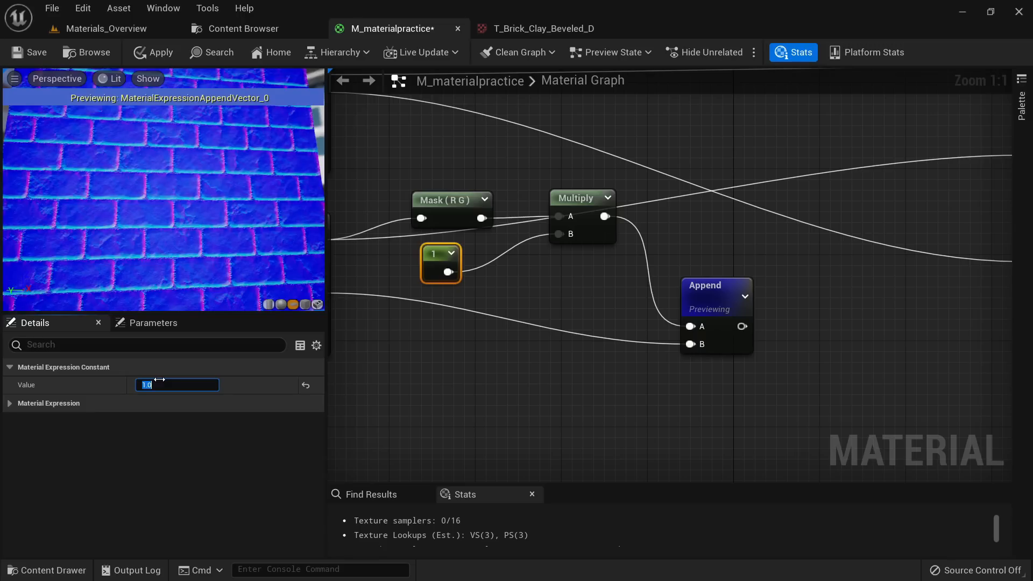
Step: Connect the Append node's output to the material's Normal input and stop previewing the Append node
right_click_drag(760, 312, 670, 345)
scroll(670, 344, "down", 1)
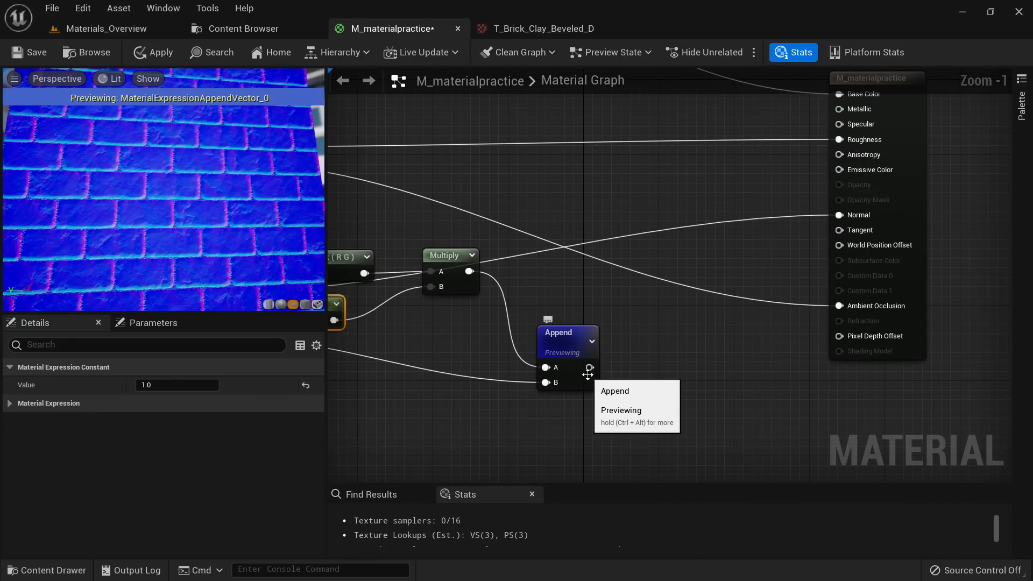
left_click_drag(594, 372, 838, 215)
right_click_drag(626, 403, 831, 334)
right_click_drag(672, 253, 572, 274)
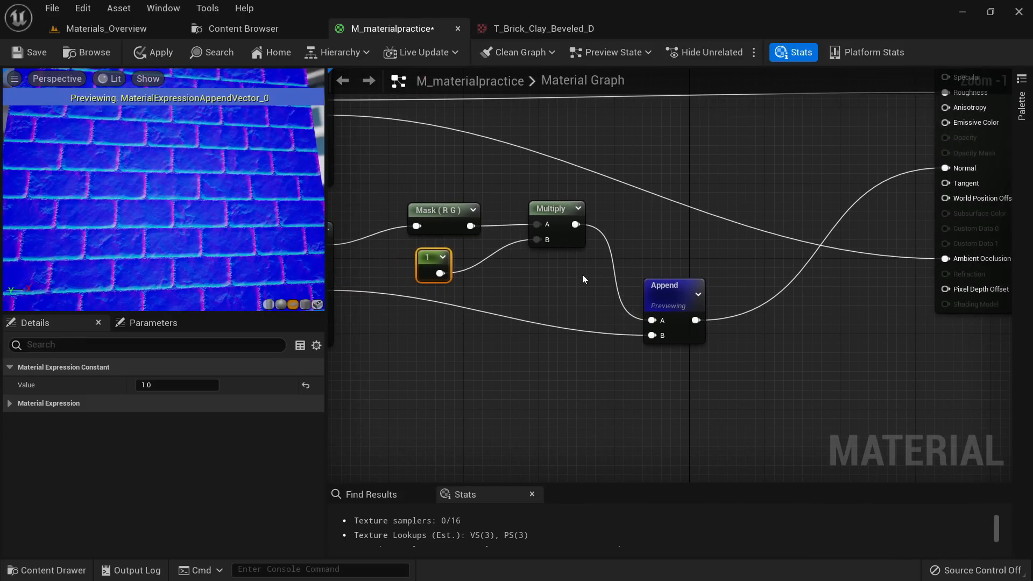
right_click(659, 301)
left_click(685, 328)
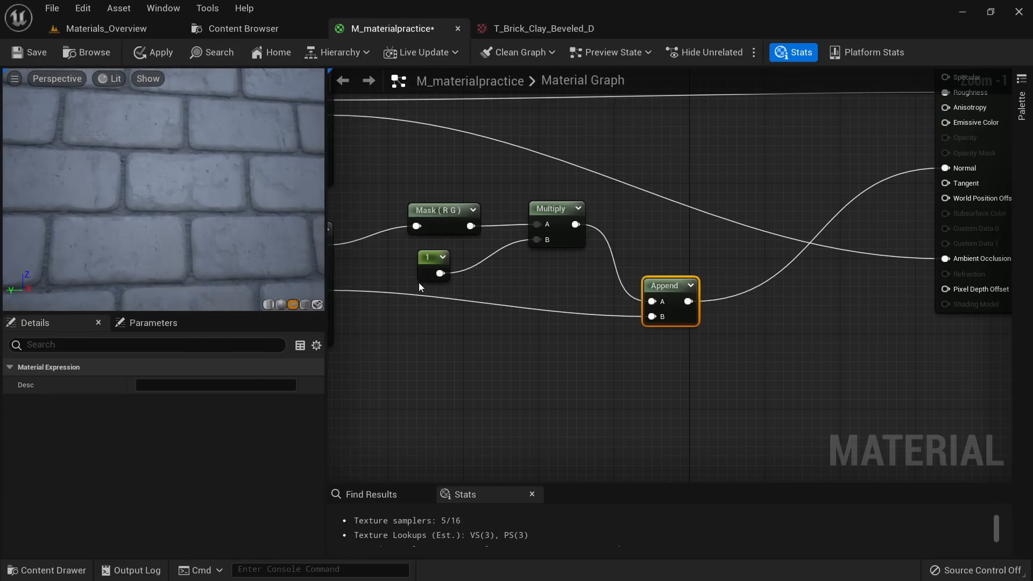
Step: Test a normal intensity constant of 5, apply the material and inspect the brick wall in the Materials_Overview level
right_click_drag(643, 290, 721, 352)
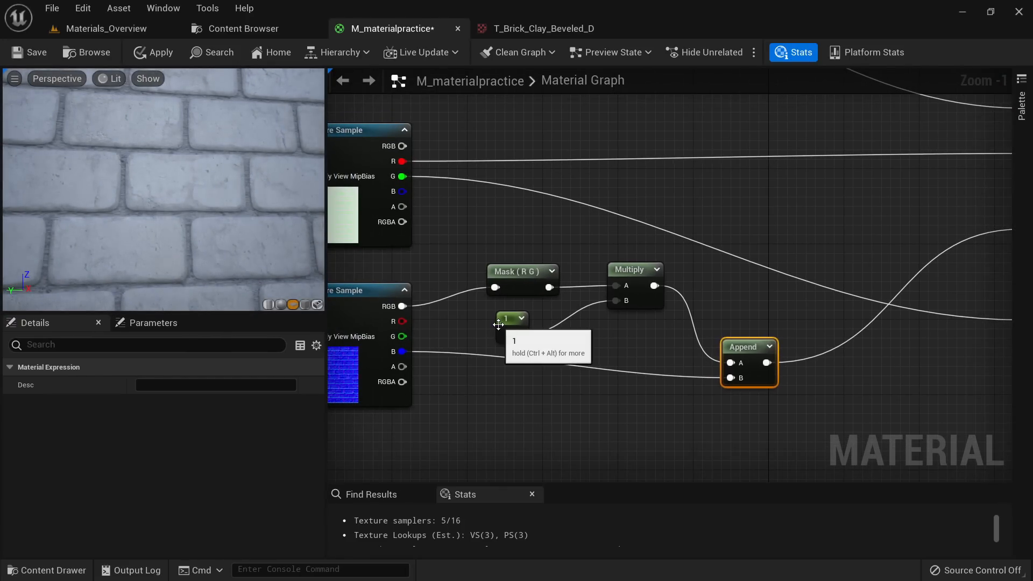
left_click(508, 319)
left_click(170, 388)
type("5")
key("Return")
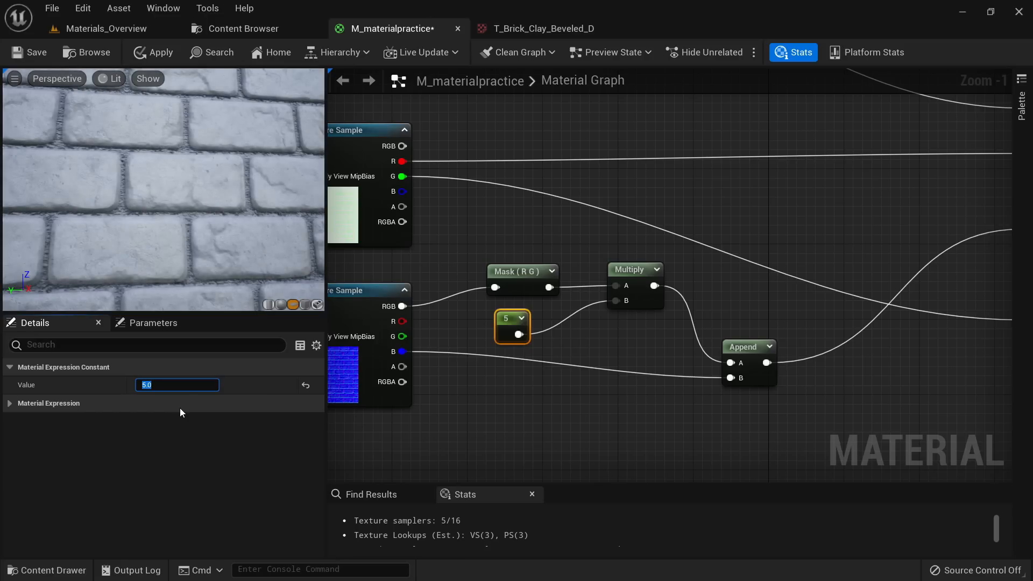
right_click_drag(244, 150, 244, 113)
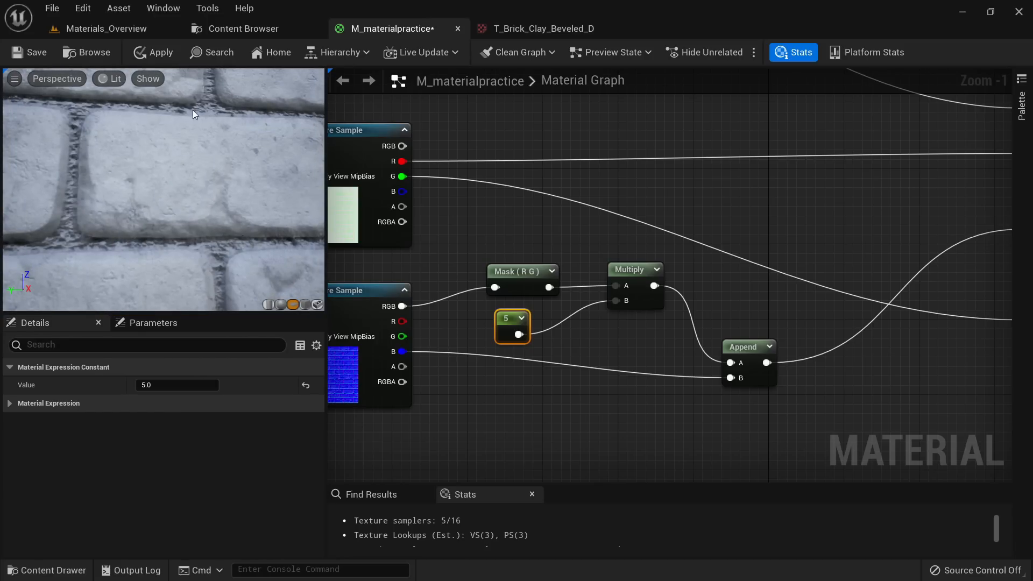
left_click(158, 56)
left_click(132, 29)
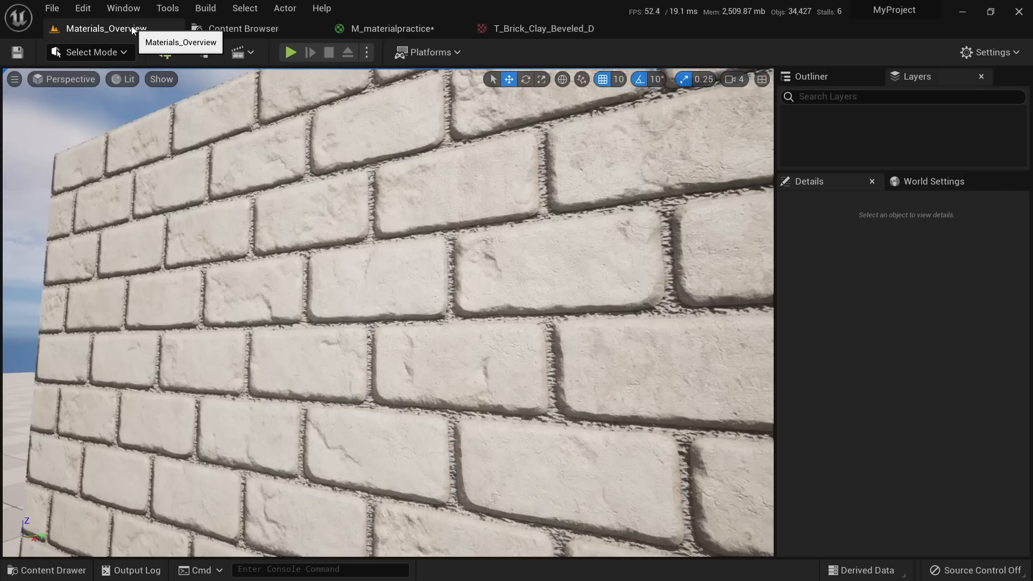
right_click_drag(360, 267, 468, 251)
left_click(525, 29)
left_click(427, 34)
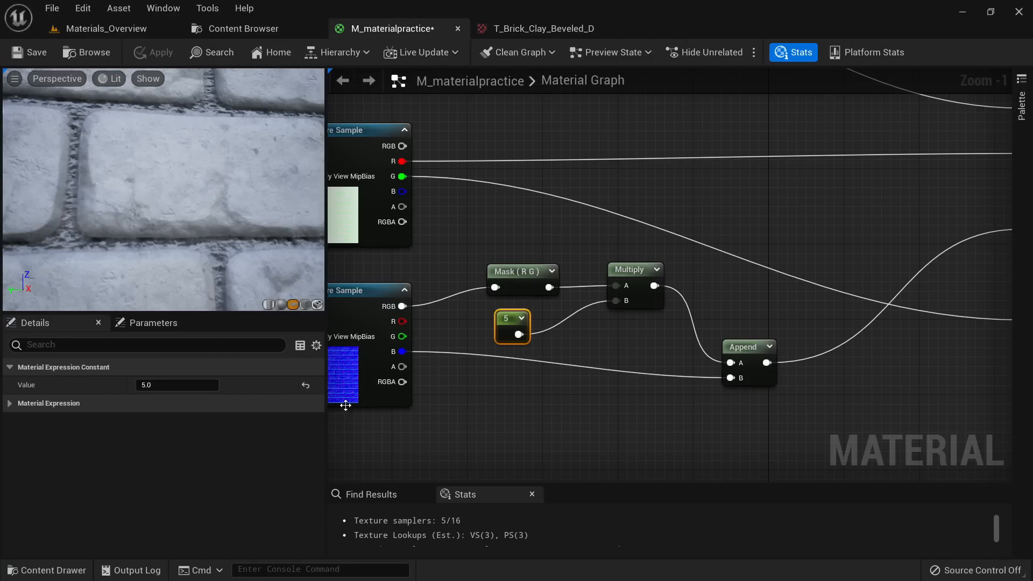
Step: Test a normal intensity constant of 10, apply the material and inspect the brick wall in the level
left_click(186, 382)
type("10")
key("Return")
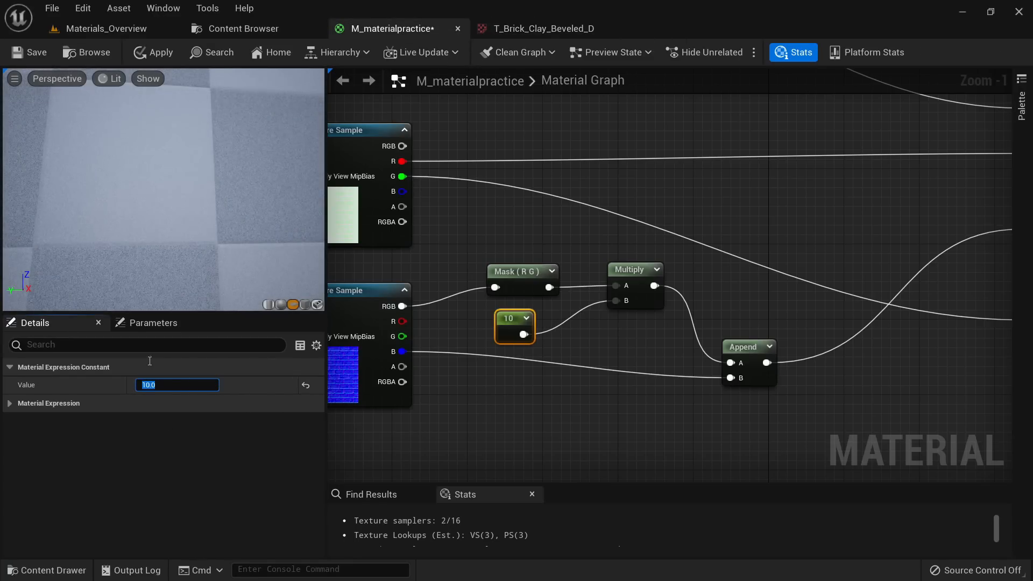
left_click(154, 54)
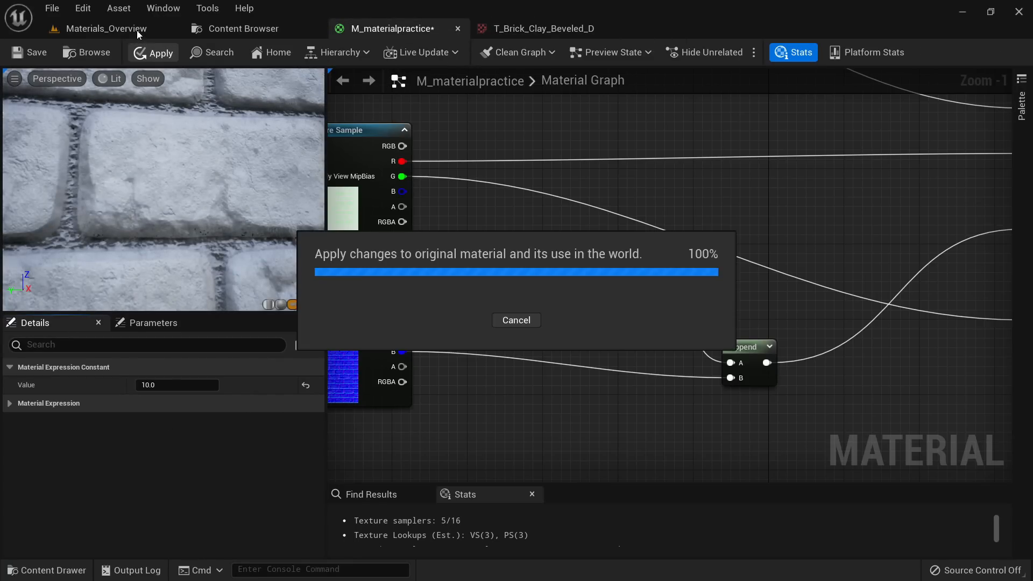
left_click(137, 30)
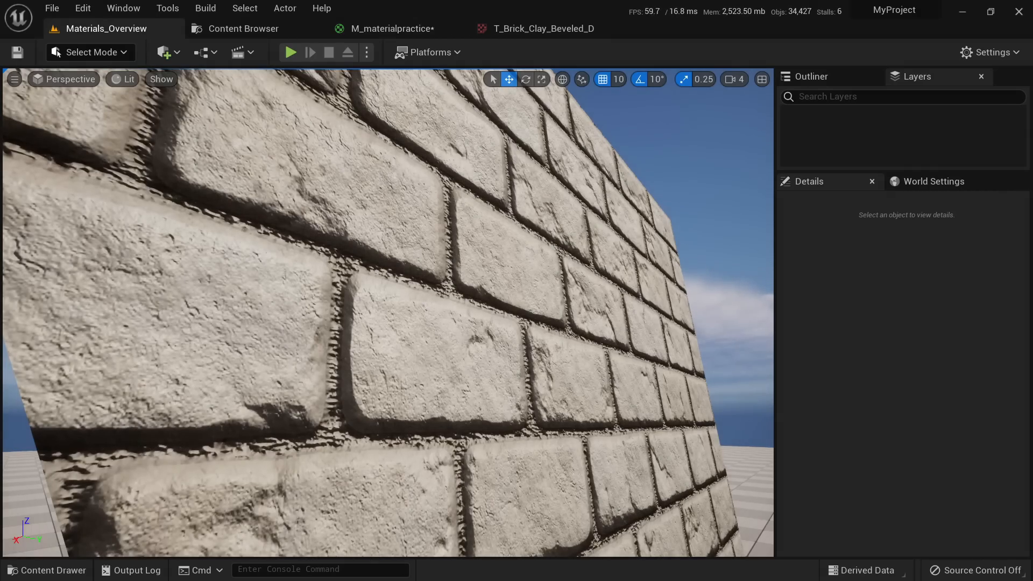
key("s")
key("w")
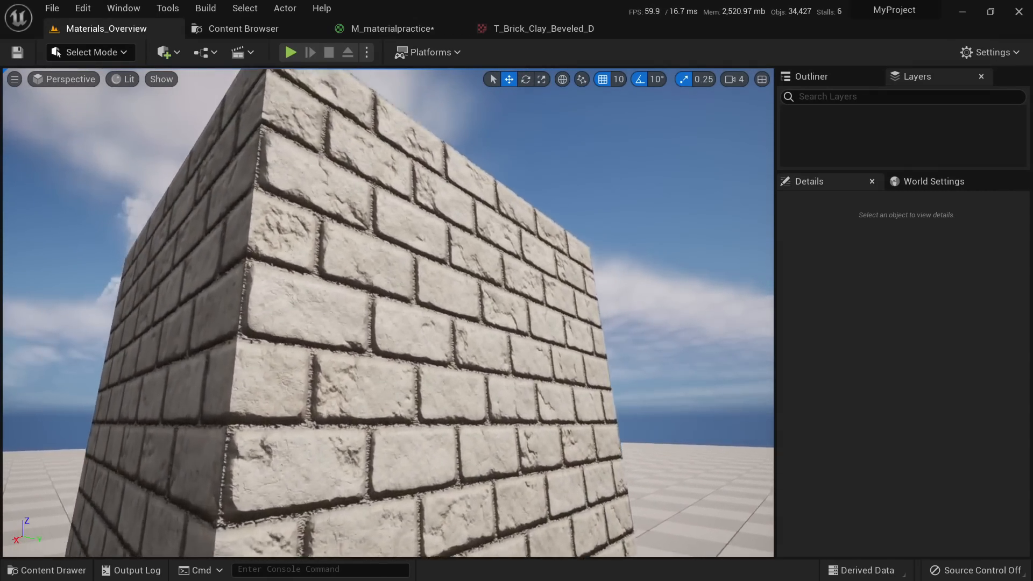
left_click(425, 28)
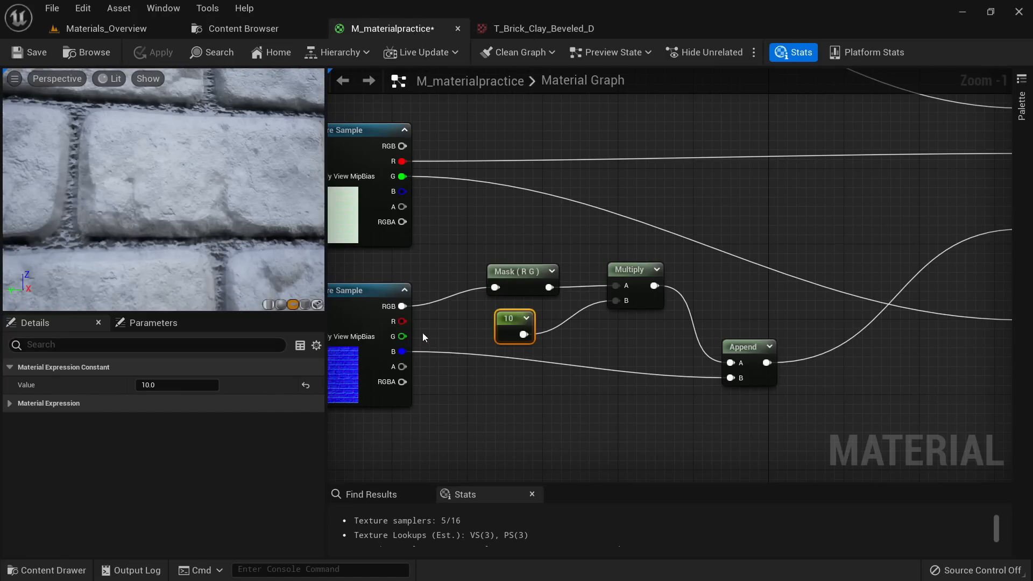
Step: Set the normal intensity constant back to 1 and apply the material
left_click(161, 384)
type("1")
key("Return")
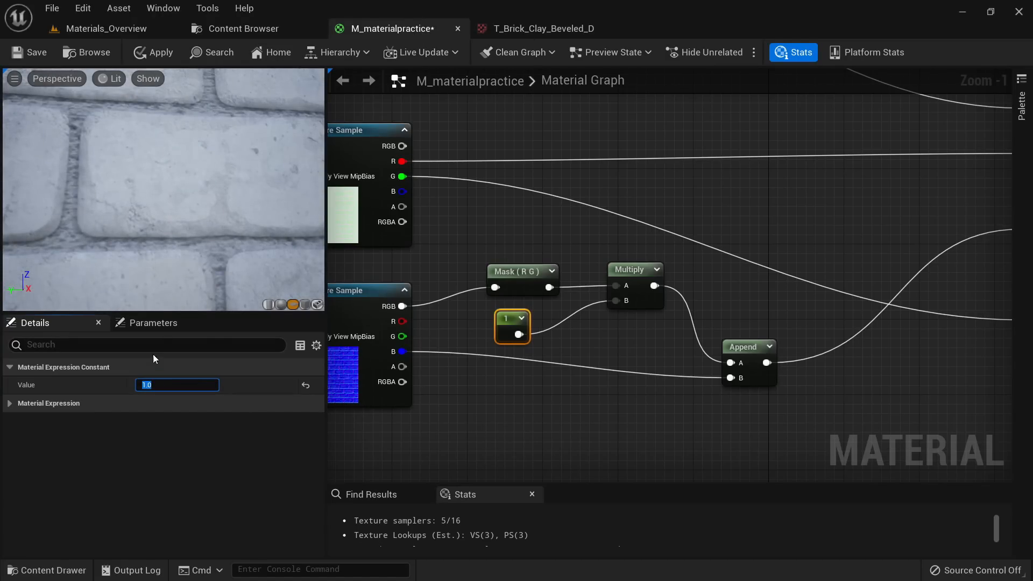
left_click(160, 53)
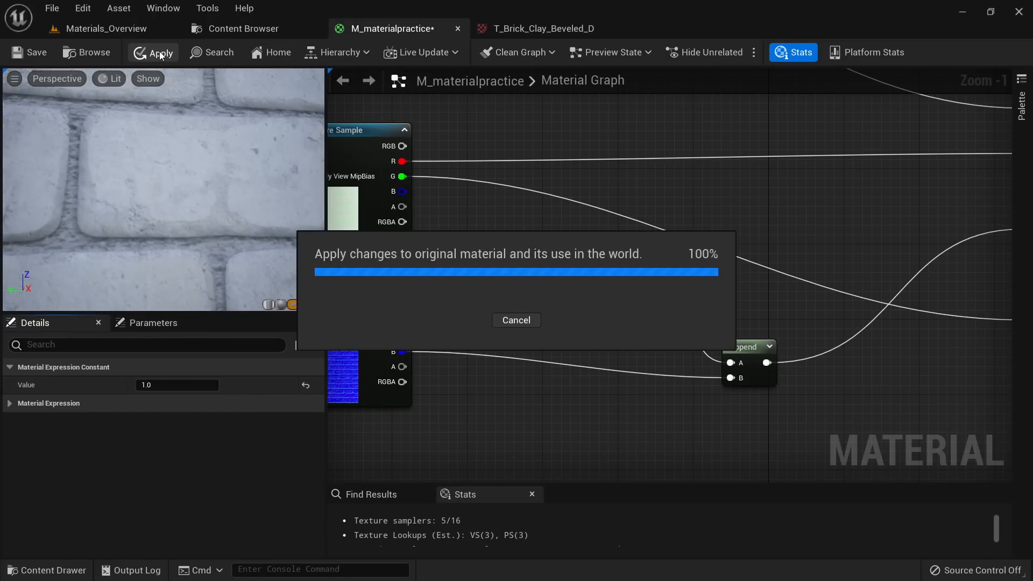
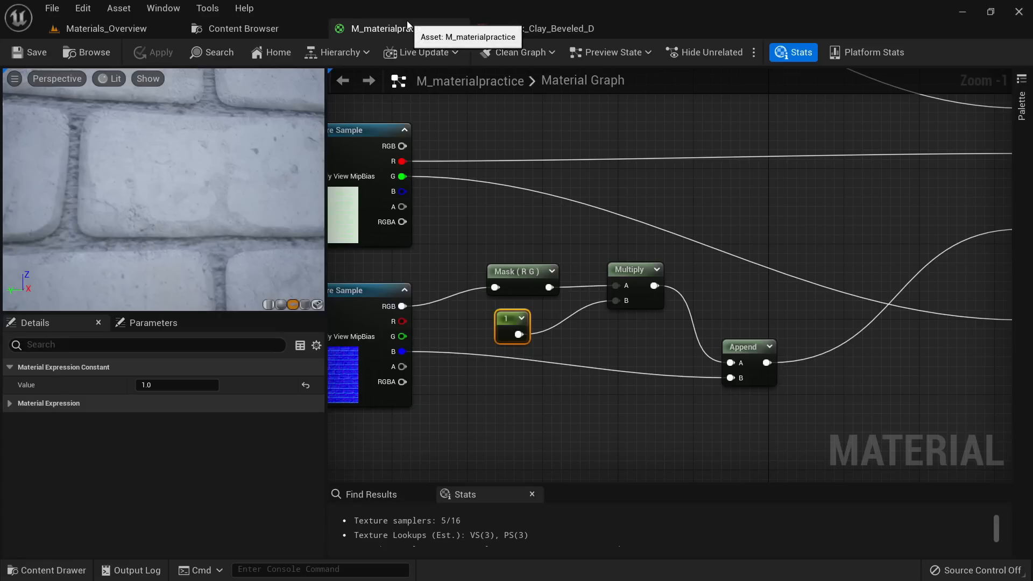
Step: Delete the orange and cyan colour constants, their two Multiply nodes, both Lerp nodes and the 1-x node
right_click_drag(555, 249, 505, 270)
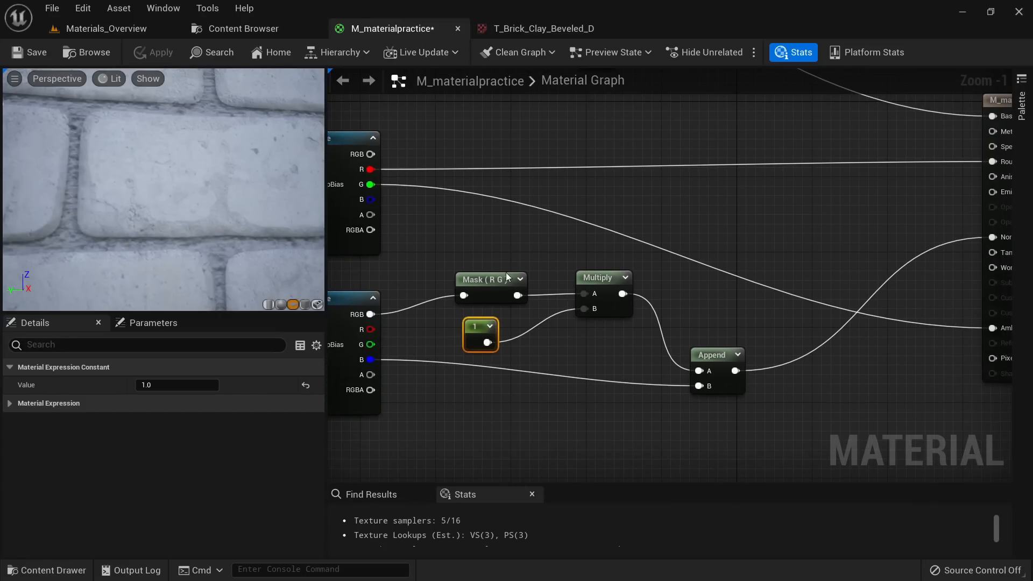
left_click(430, 174)
scroll(431, 173, "down", 3)
right_click_drag(655, 308, 633, 303)
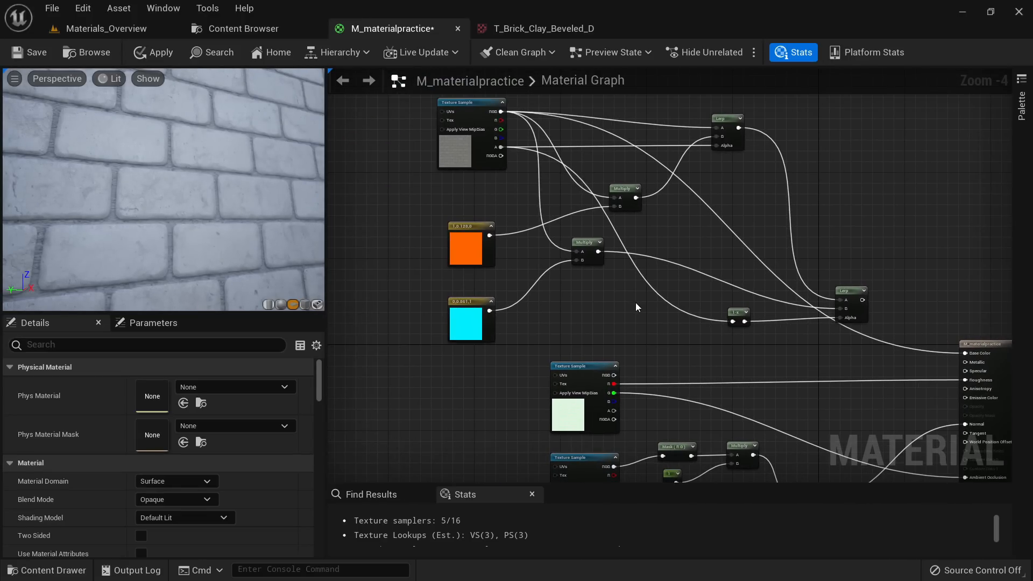
scroll(554, 210, "up", 4)
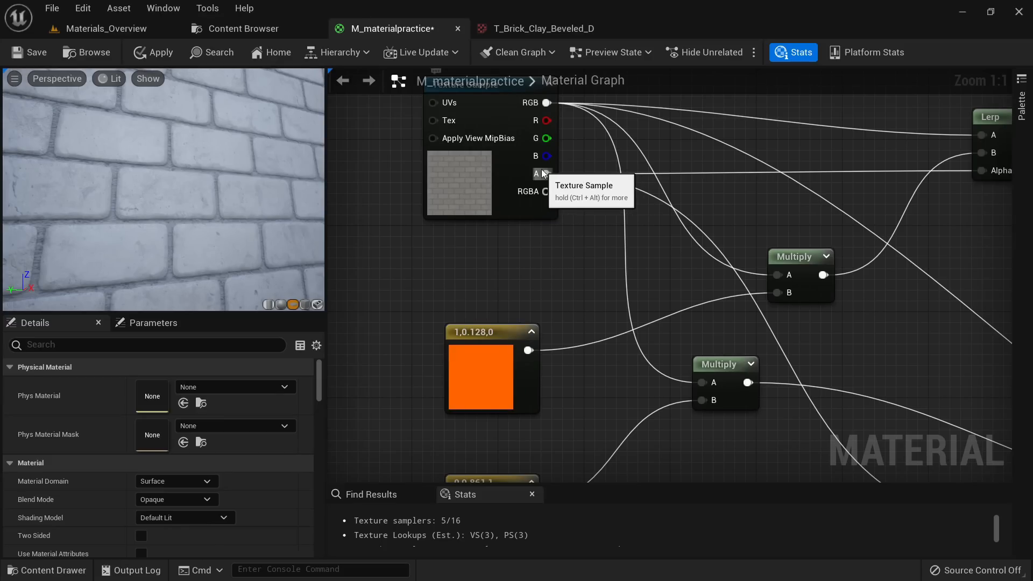
scroll(585, 302, "down", 4)
left_click_drag(627, 351, 403, 192)
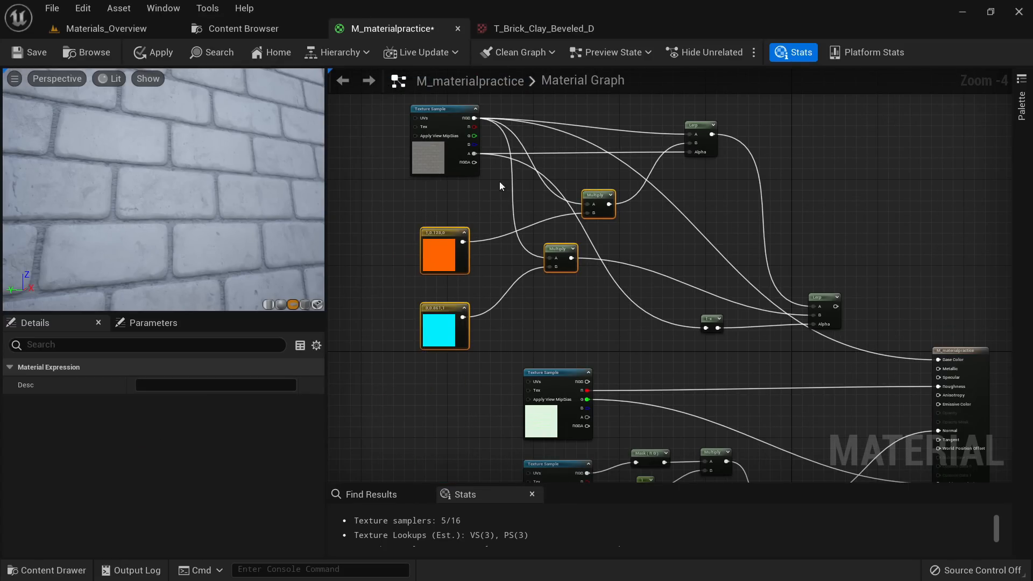
key("Delete")
left_click_drag(836, 123, 692, 340)
key("Delete")
Step: Reposition the brick colour texture sample and insert an Add node between its RGB output and Base Color, using the Add's A input
left_click_drag(430, 157, 496, 226)
scroll(496, 226, "up", 4)
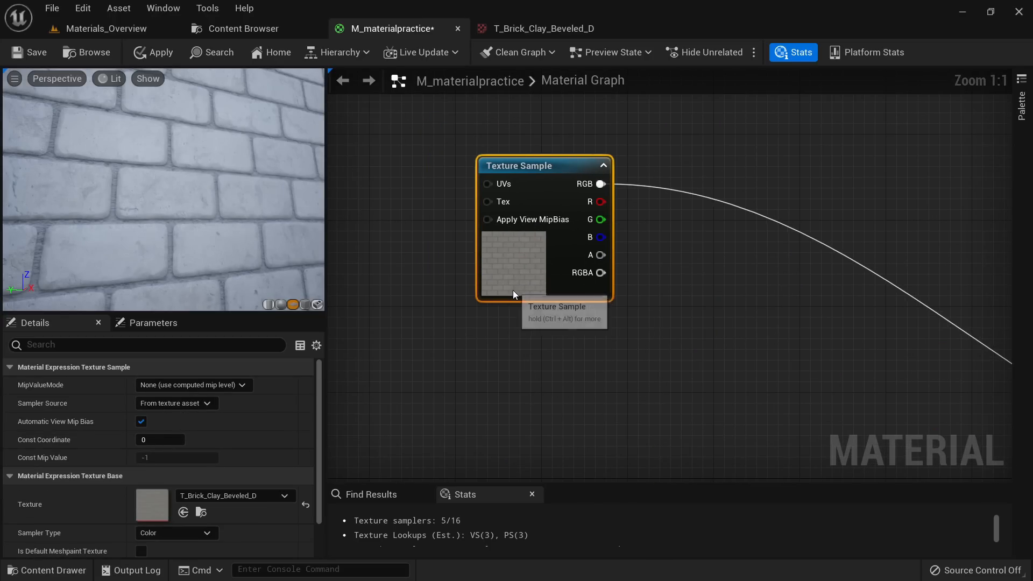
right_click_drag(654, 238, 543, 222)
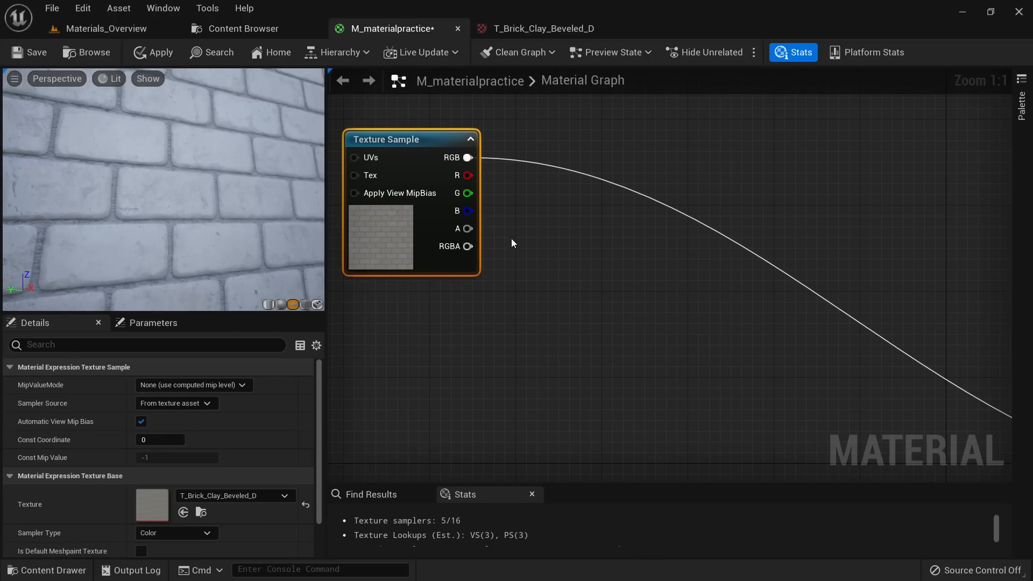
left_click(573, 206)
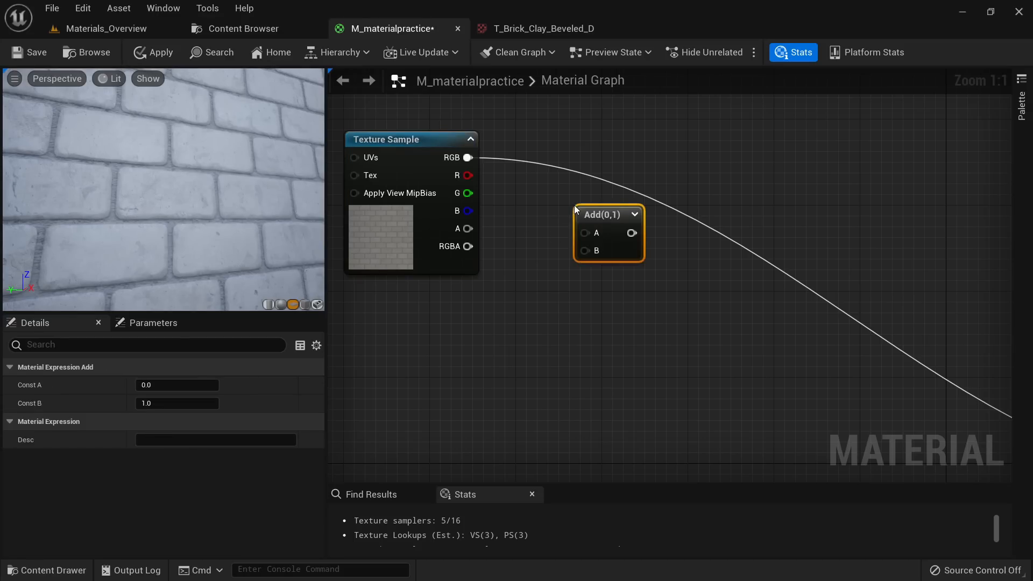
left_click_drag(467, 157, 582, 231)
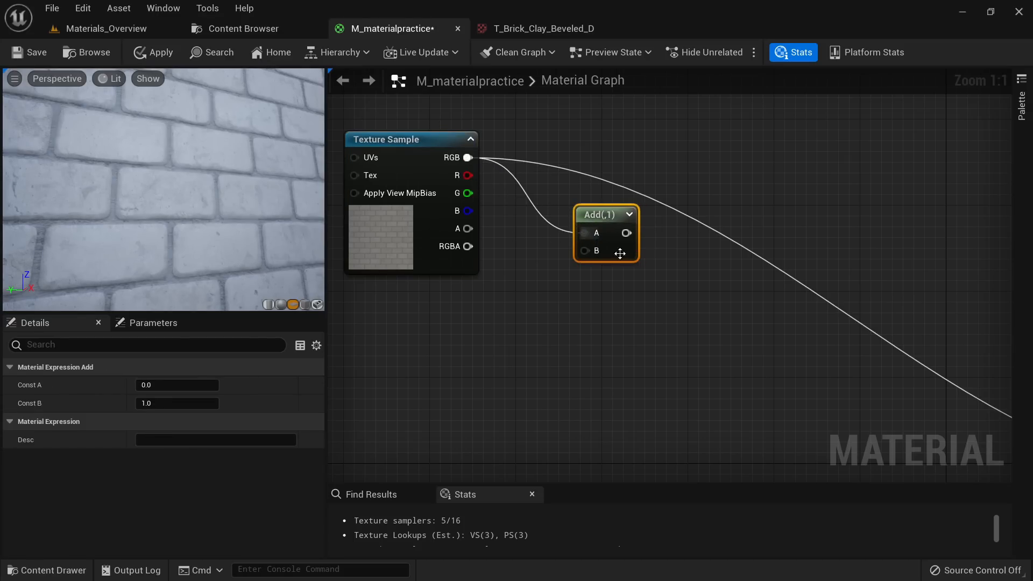
scroll(550, 197, "down", 2)
left_click_drag(534, 176, 949, 357)
Step: Add a constant node with value 0 below the brick colour texture sample and connect it to the Add node's B input
scroll(163, 190, "up", 2)
right_click_drag(362, 234, 536, 256)
left_click(536, 256)
key("1")
left_click(535, 256)
scroll(546, 260, "up", 2)
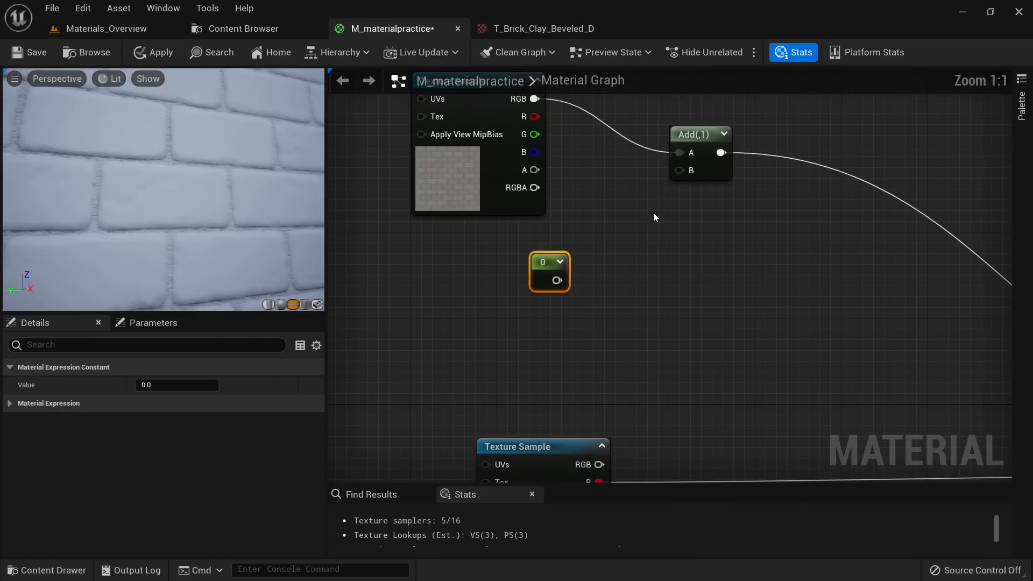
left_click(692, 138)
left_click_drag(693, 138, 671, 170)
left_click_drag(556, 280, 664, 207)
Step: Check the brick preview, then apply and save M_materialpractice
scroll(163, 189, "down", 5)
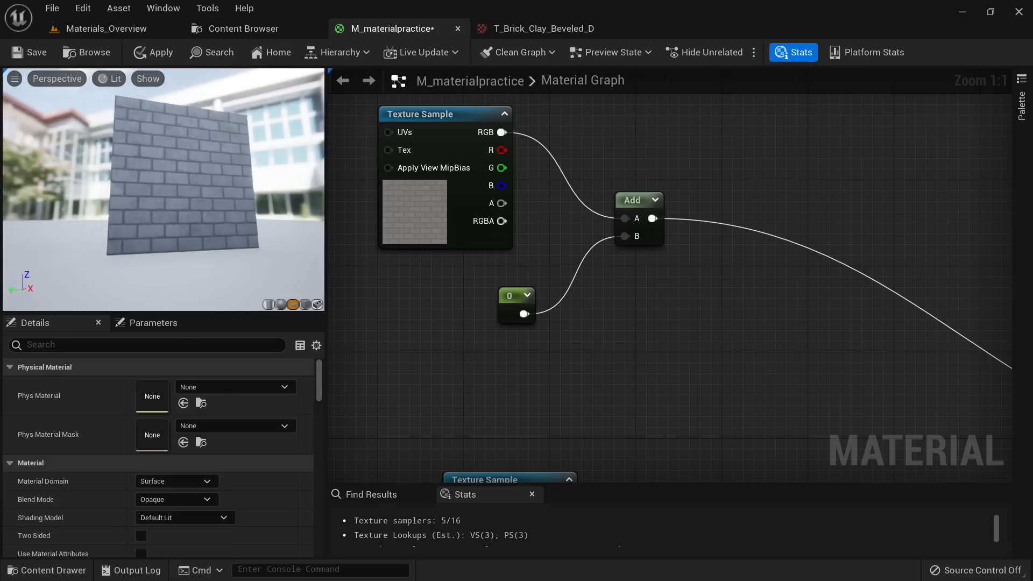
scroll(163, 190, "up", 3)
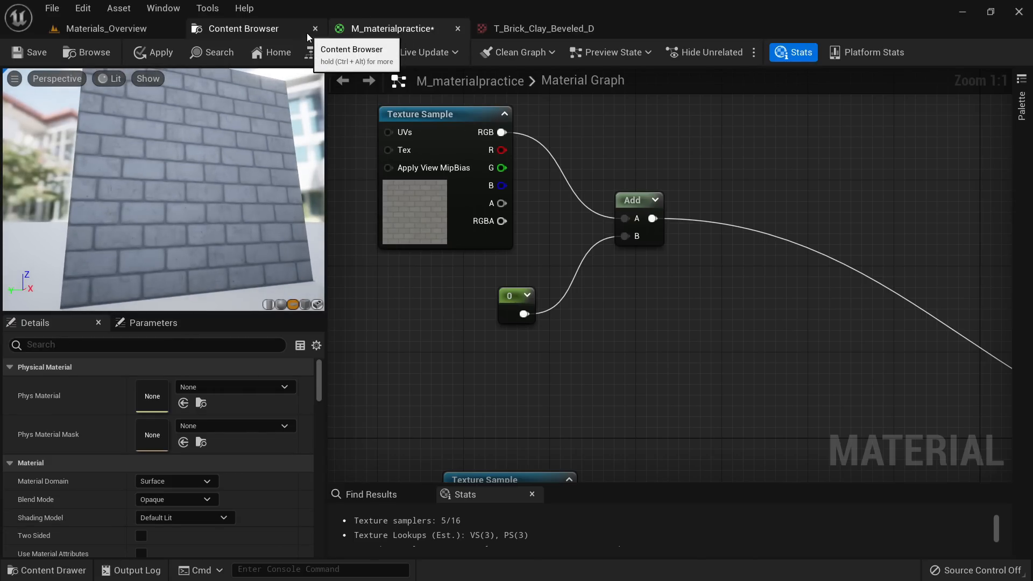
left_click(146, 52)
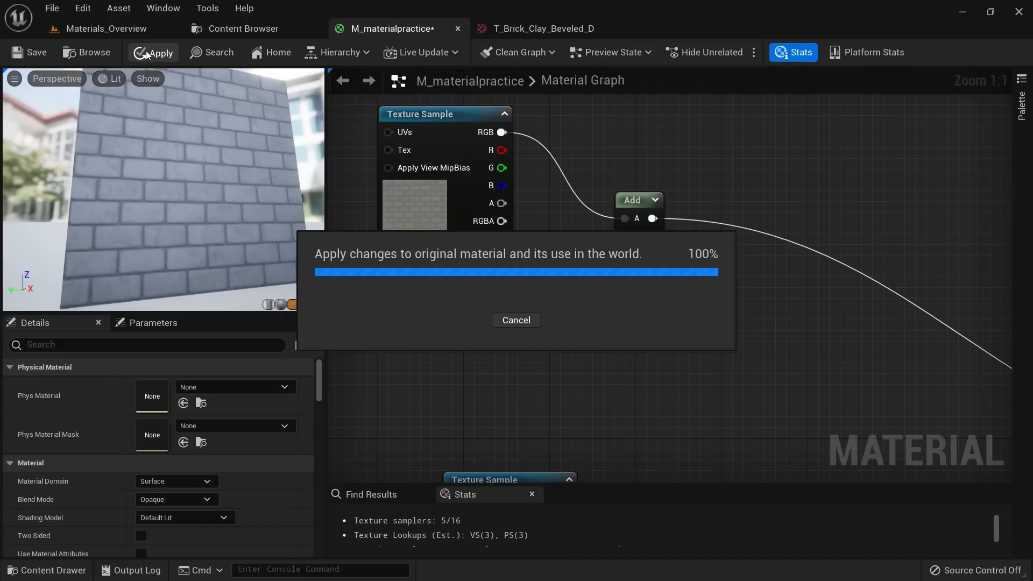
left_click(26, 55)
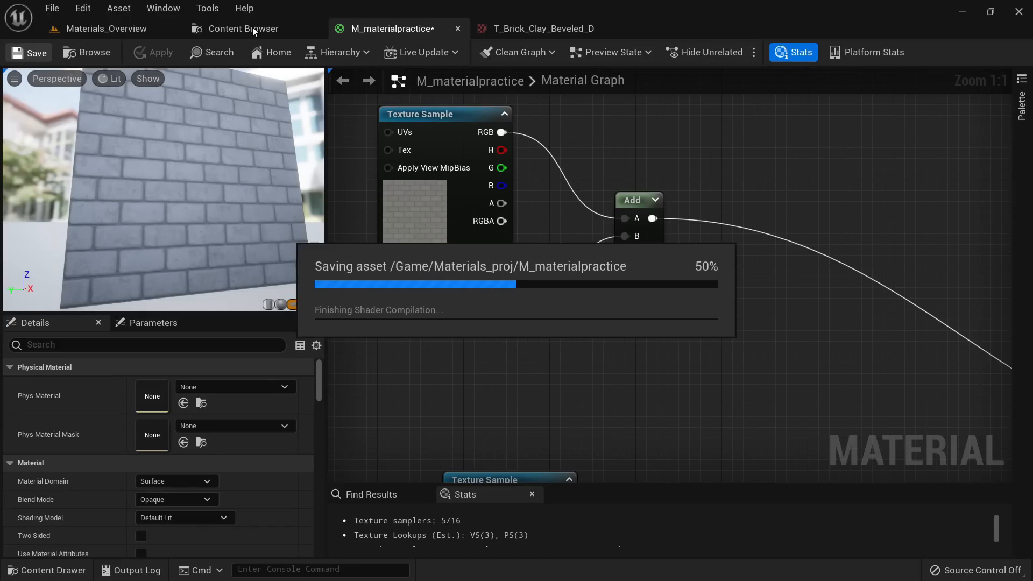
Step: Show the Materials_proj folder in the Content Browser with the Texture filter disabled and the noise search cleared
left_click(254, 29)
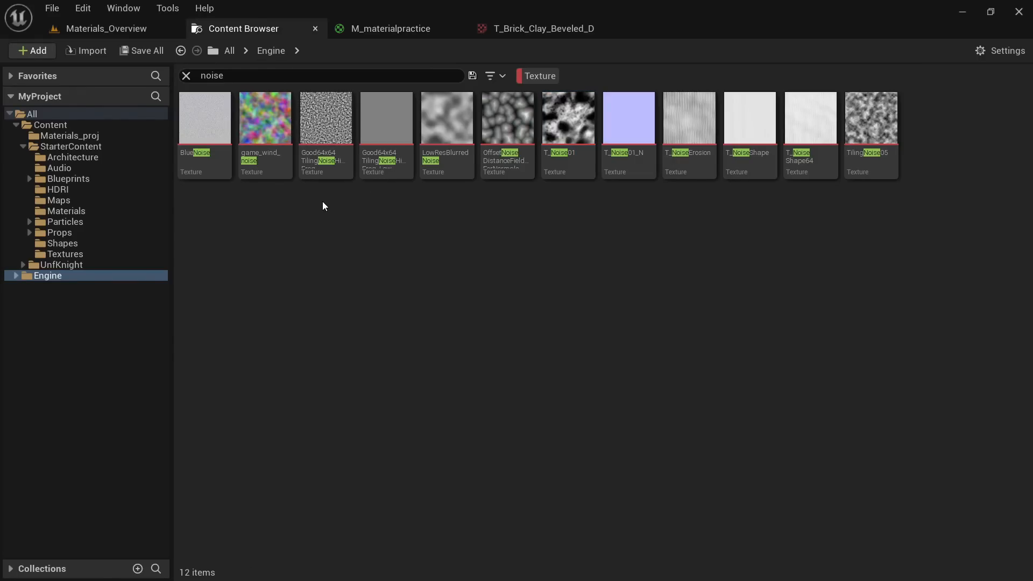
left_click(65, 135)
left_click(534, 80)
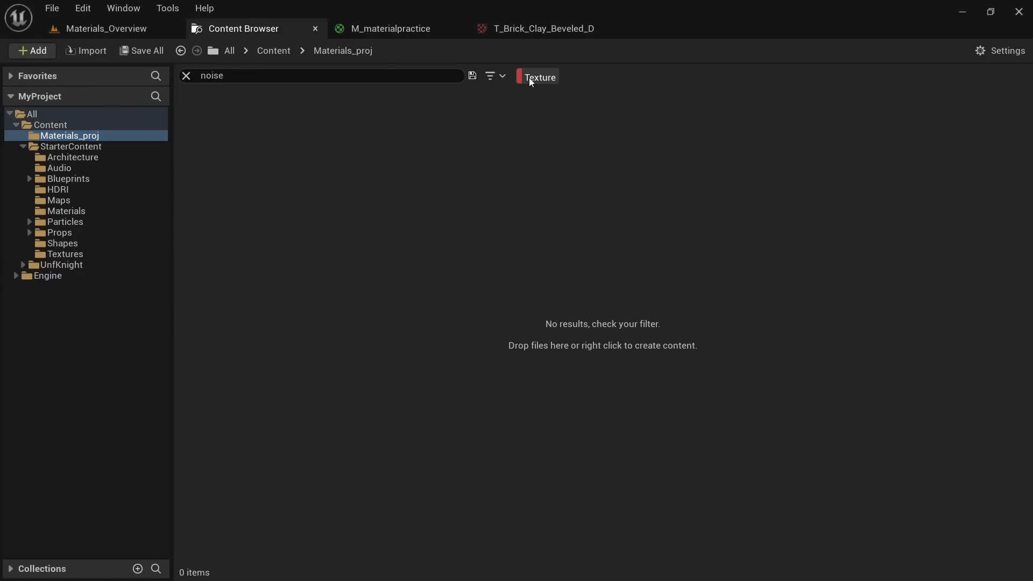
left_click(187, 76)
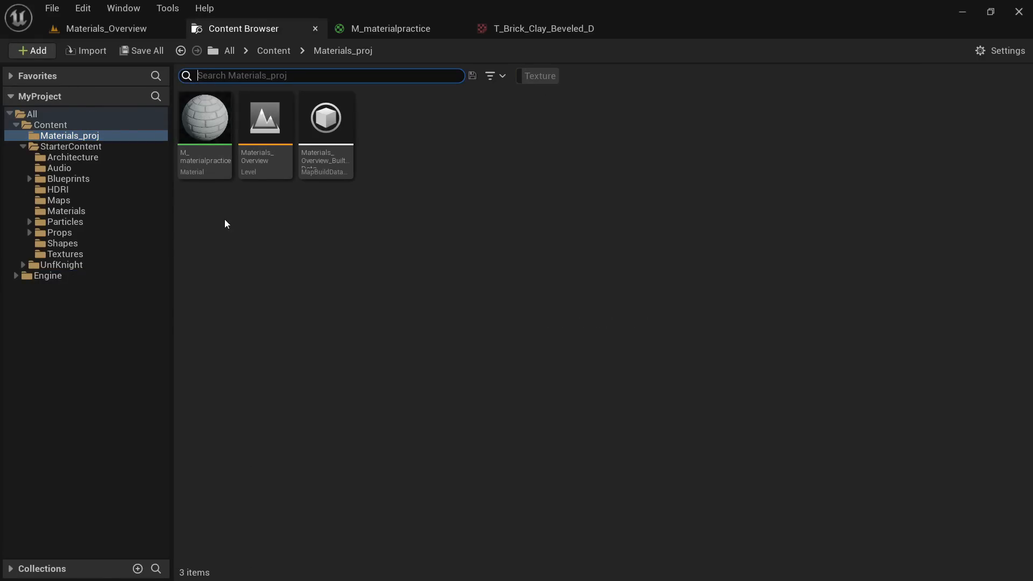
Step: Create a material instance from M_materialpractice and name it MI_Brick
mouse_move(210, 138)
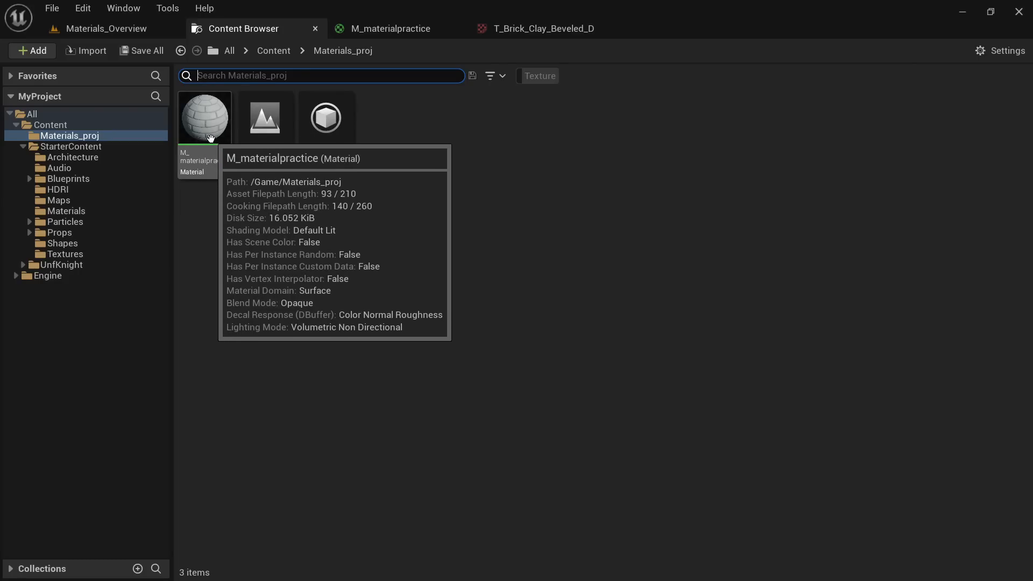
right_click(211, 138)
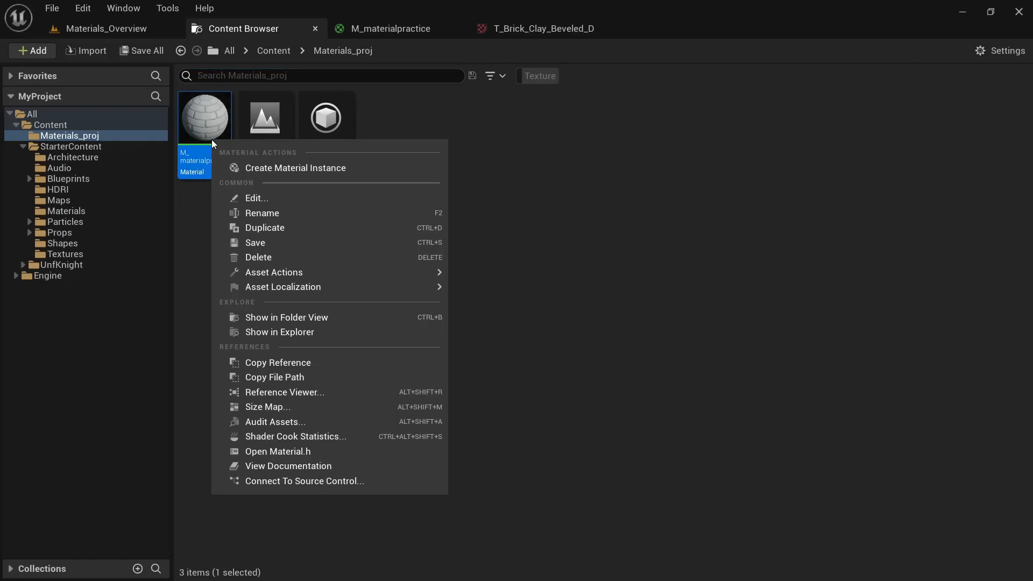
left_click(279, 168)
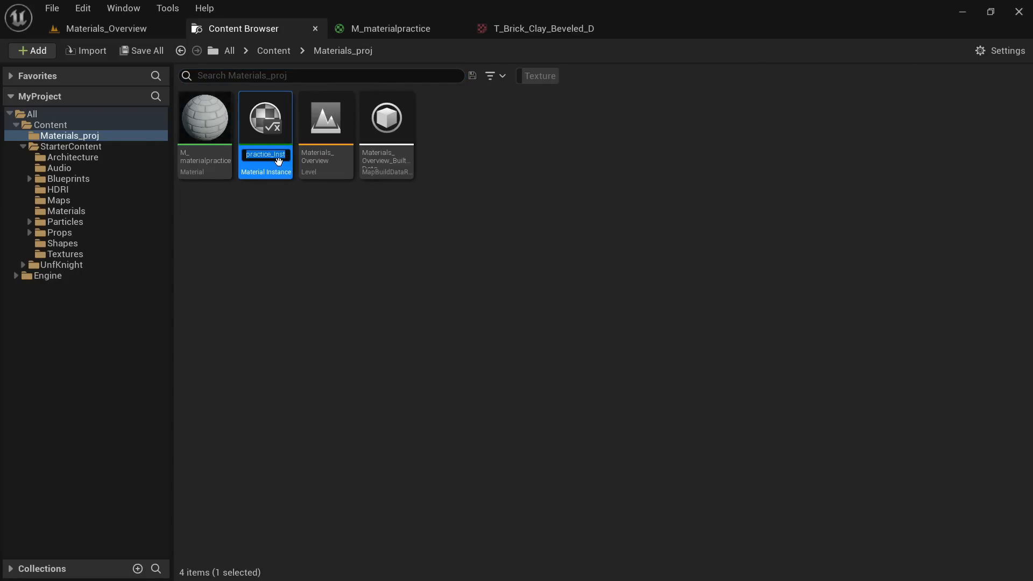
type("MI_Brick")
key("Return")
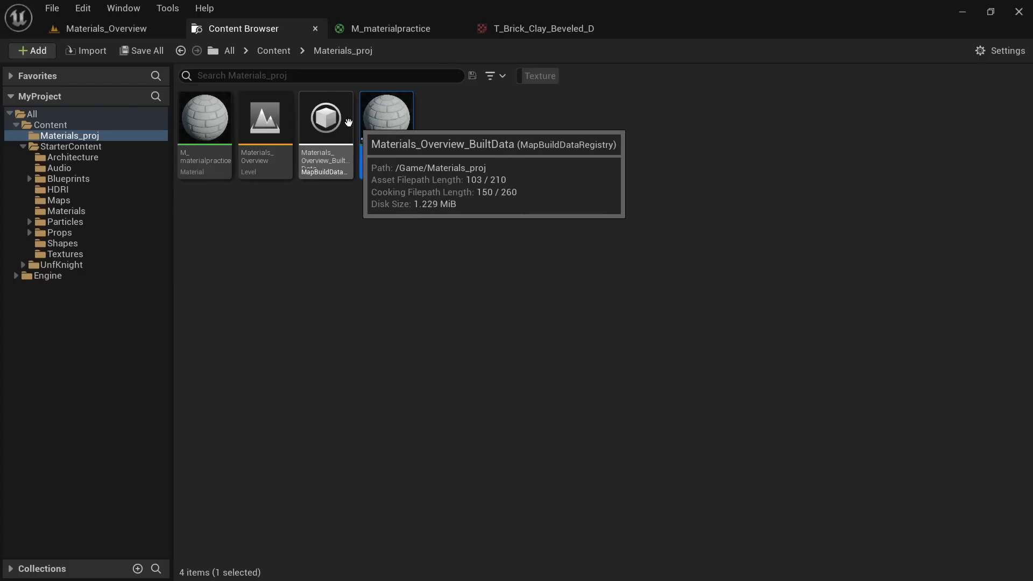
Step: Apply MI_Brick to the cube in the Materials_Overview level and duplicate the cube beside it along the Y axis
left_click_drag(382, 115, 374, 233)
right_click_drag(374, 233, 424, 238)
key("s")
left_click(423, 238)
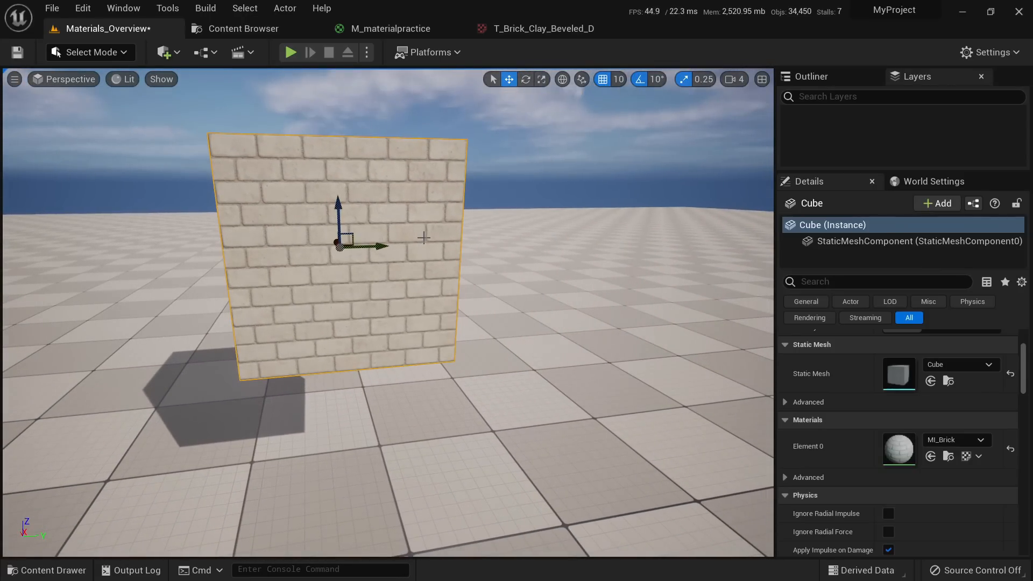
left_click_drag(377, 246, 618, 242, "alt")
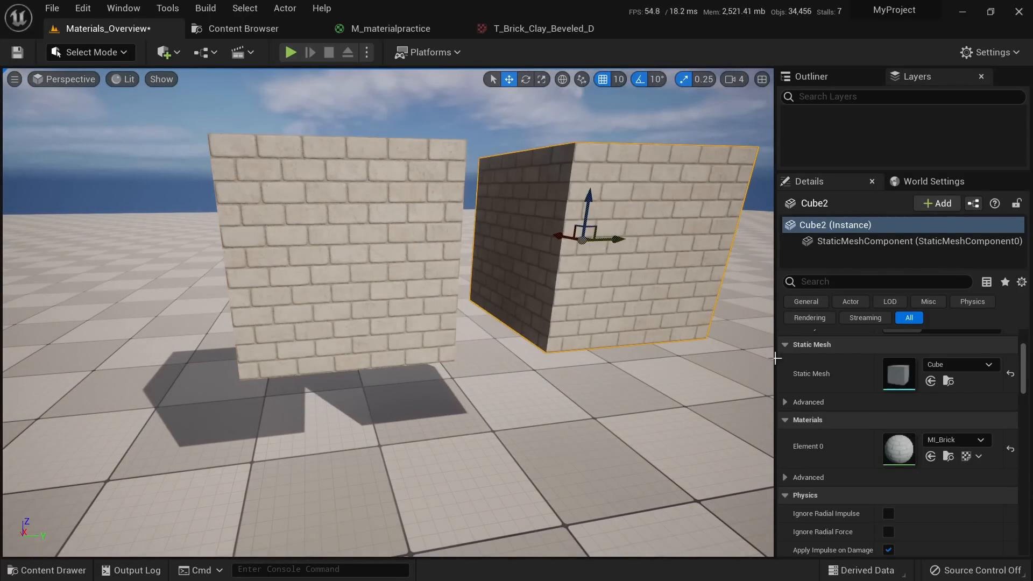
Step: Assign the parent material M_materialpractice to the duplicated cube in the level
left_click(268, 30)
left_click_drag(204, 118, 601, 199)
right_click_drag(601, 199, 392, 353)
key("w")
Step: Open MI_Brick to inspect its details and preview, and compare the two brick cubes in the level
left_click(224, 28)
left_click(383, 127)
double_click(383, 128)
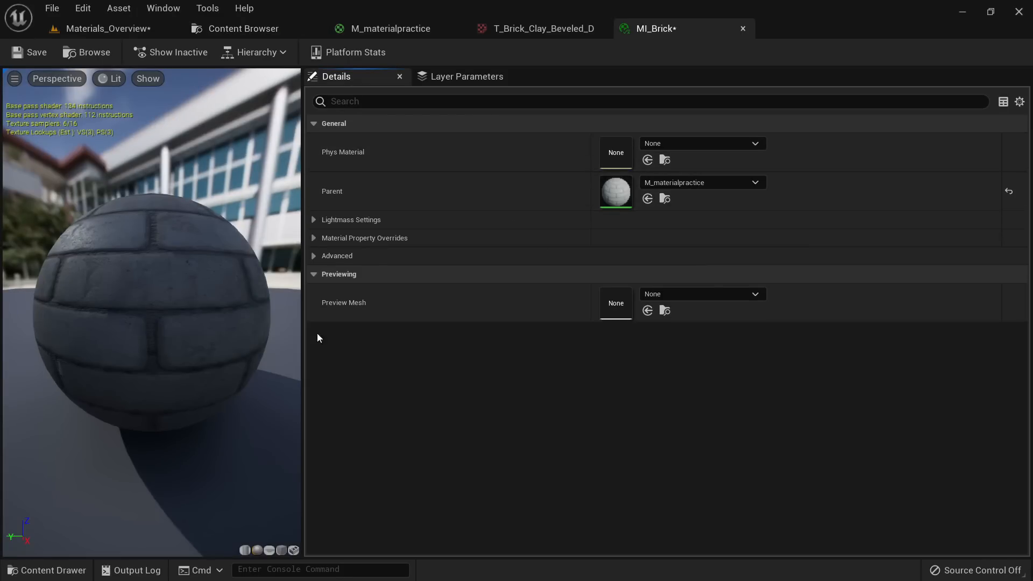
mouse_move(166, 388)
right_mouse_down()
mouse_move(167, 335)
mouse_move(167, 431)
mouse_move(166, 389)
right_mouse_up()
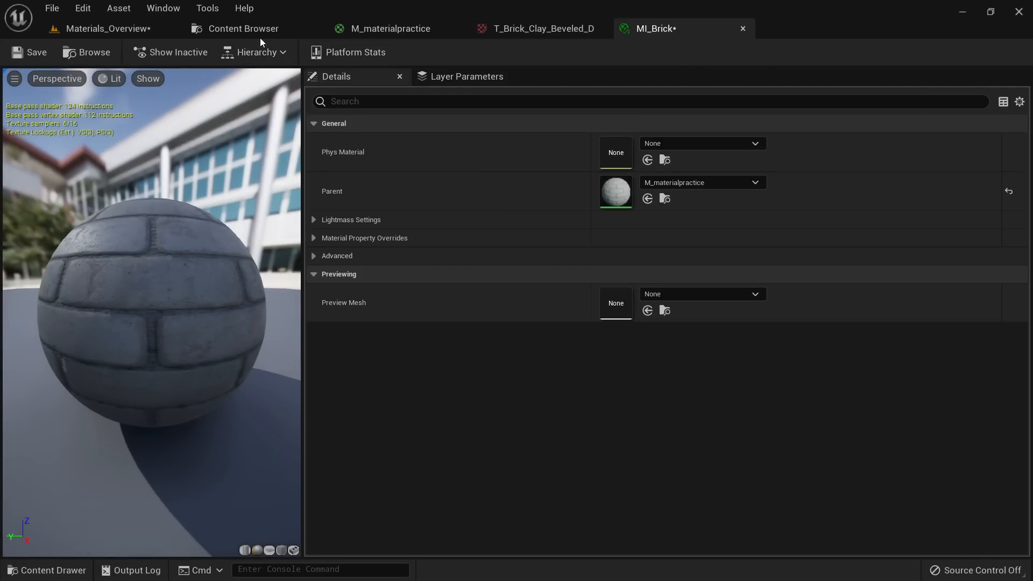
left_click(123, 29)
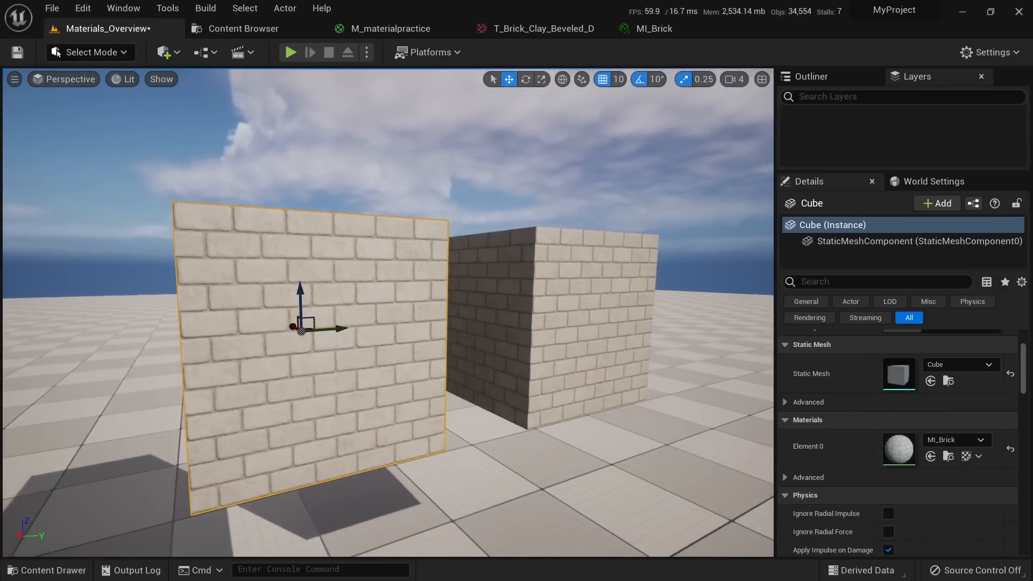
key("a")
key("w")
right_click_drag(376, 298, 380, 298)
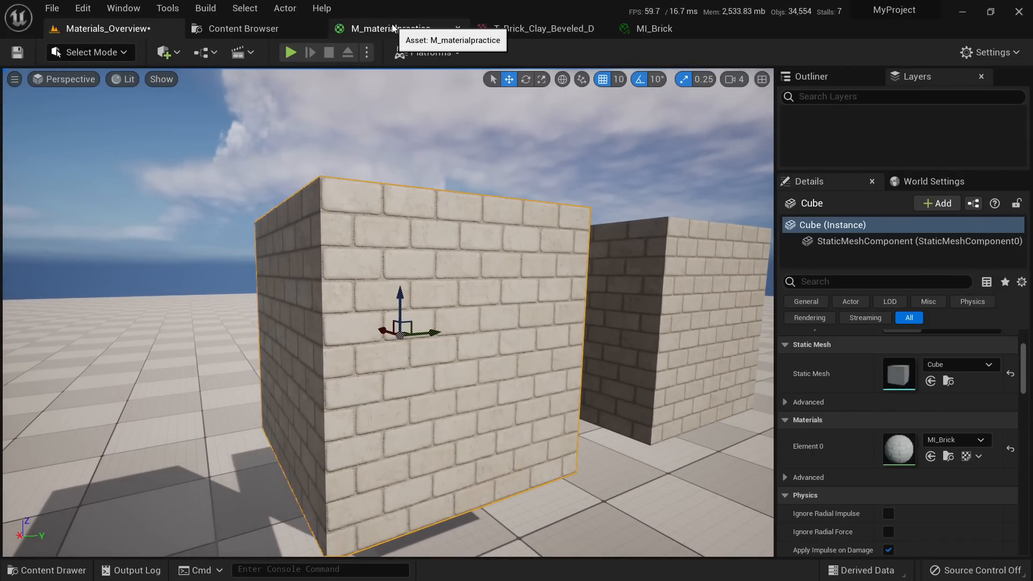
Step: Convert the 0 constant feeding the Add node in M_materialpractice to a parameter named Brightness
left_click(390, 28)
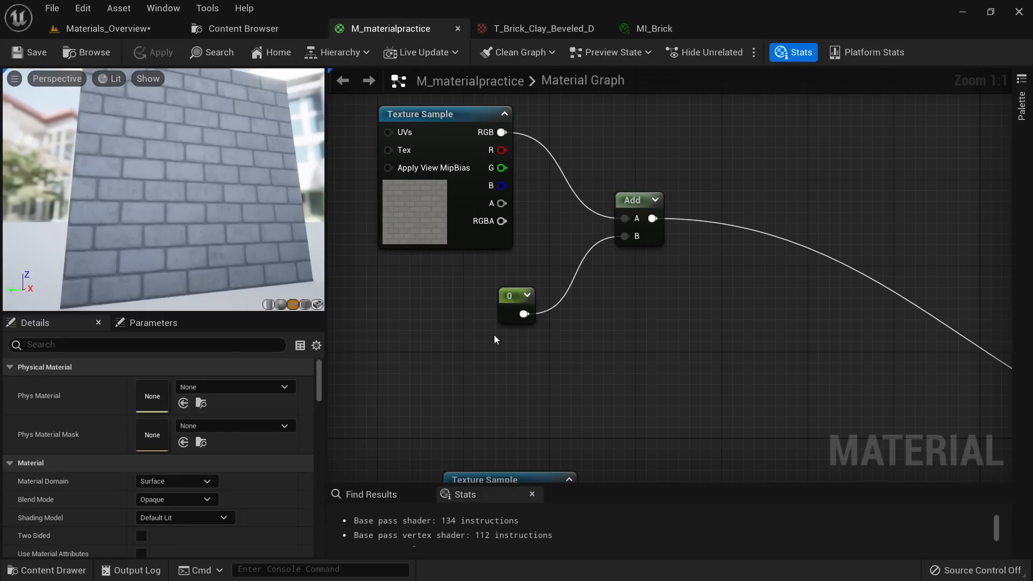
left_click(510, 303)
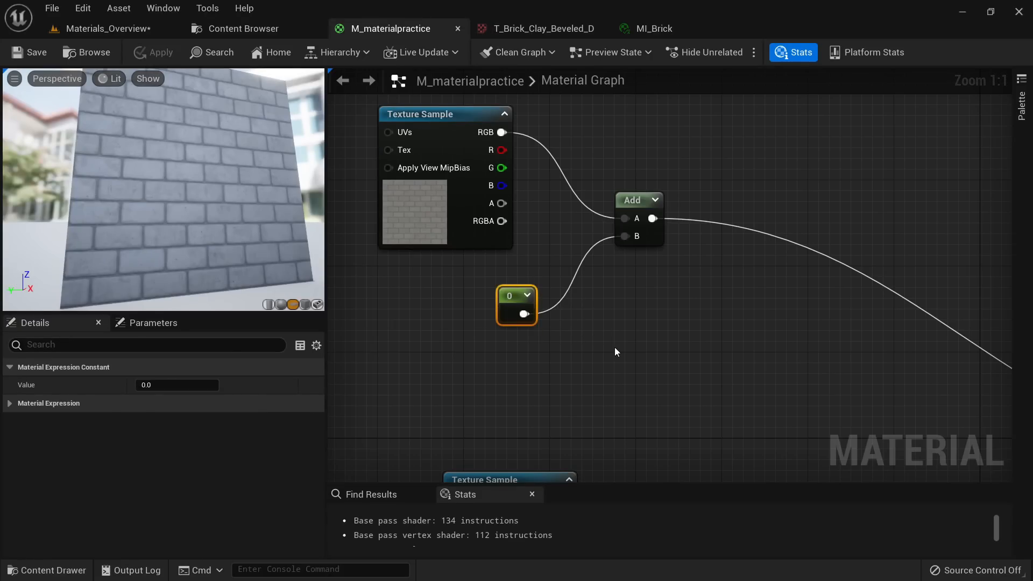
right_click_drag(618, 357, 518, 272)
scroll(518, 273, "down", 6)
scroll(438, 204, "up", 6)
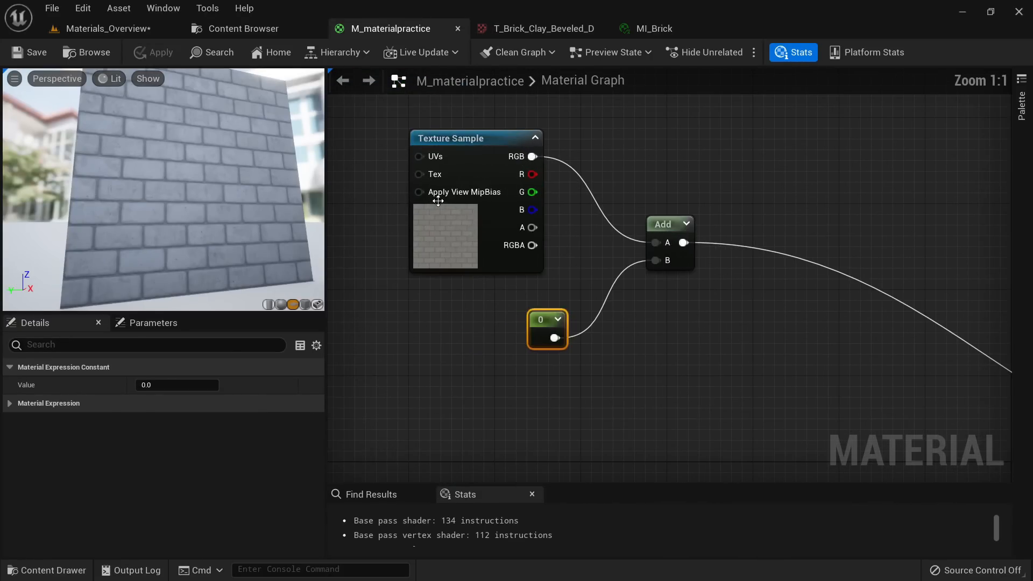
right_click(536, 320)
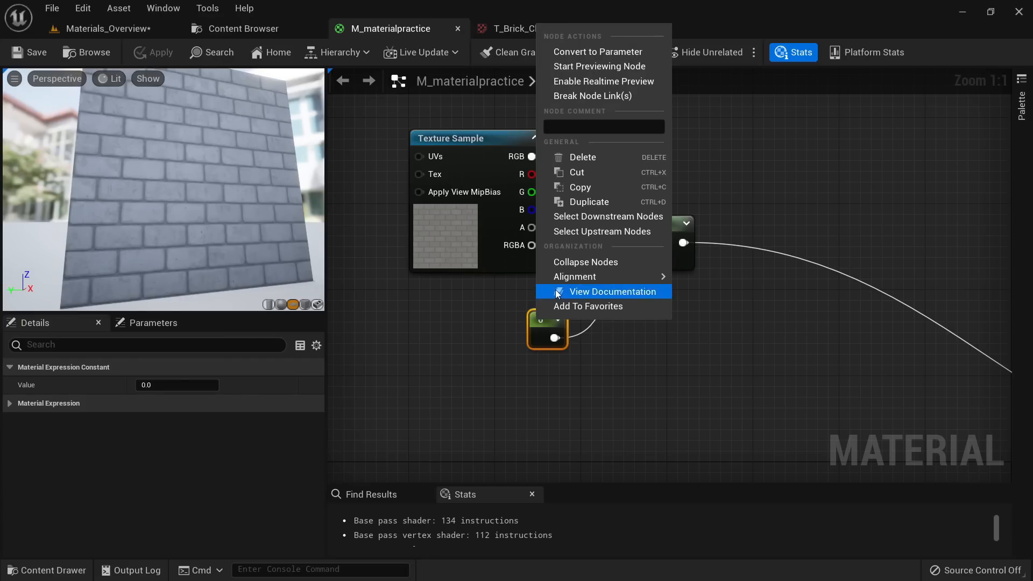
left_click(612, 50)
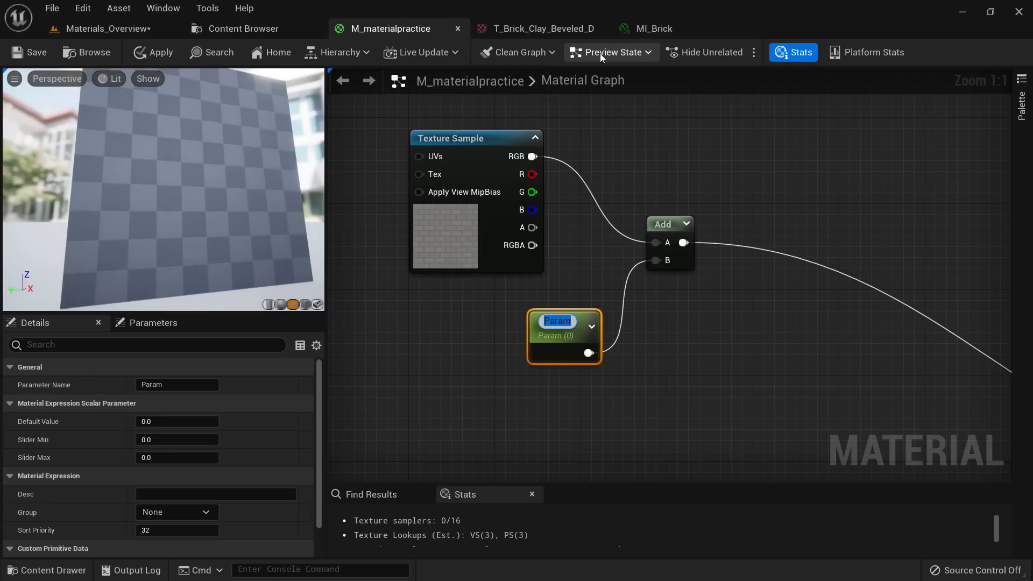
type("Brightness")
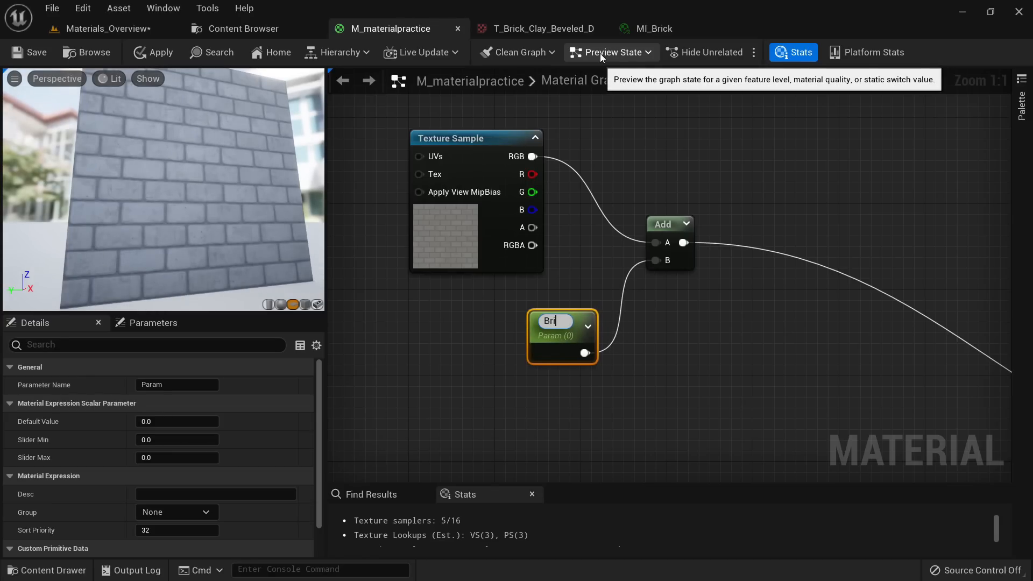
key("Return")
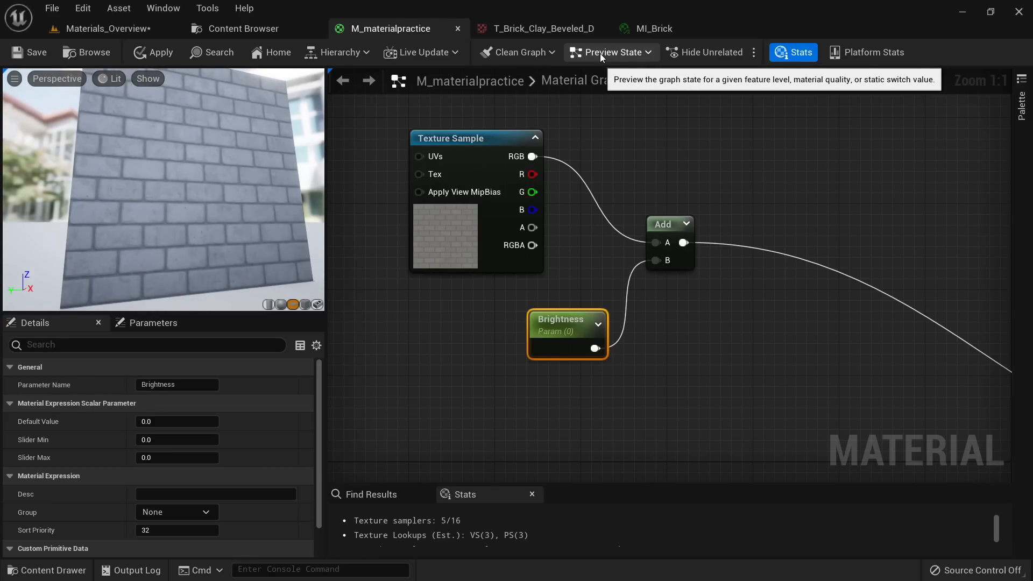
Step: Apply M_materialpractice and enable the Brightness parameter override in MI_Brick
left_click(139, 56)
left_click(640, 33)
left_click_drag(208, 274, 140, 267)
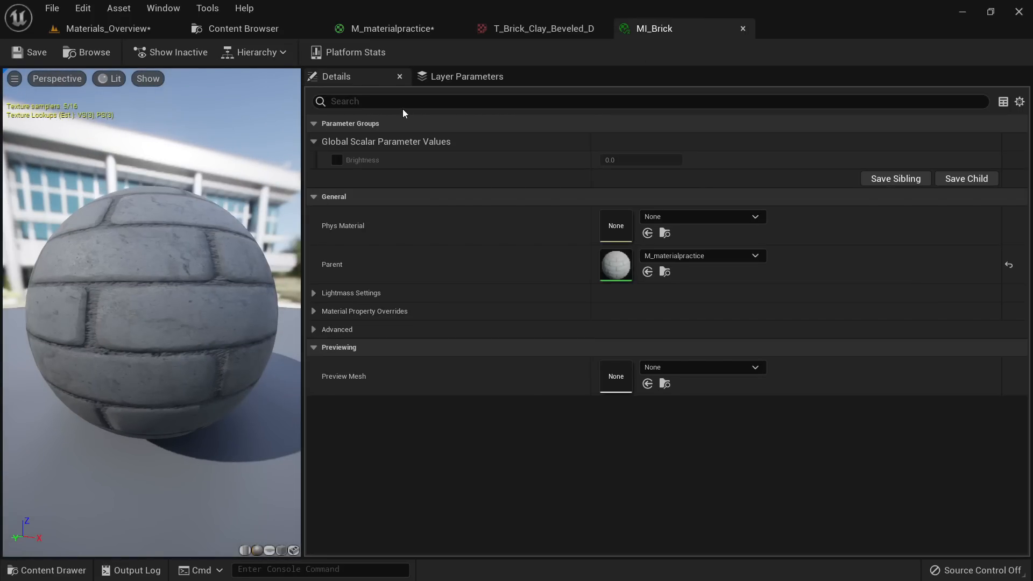
left_click(341, 163)
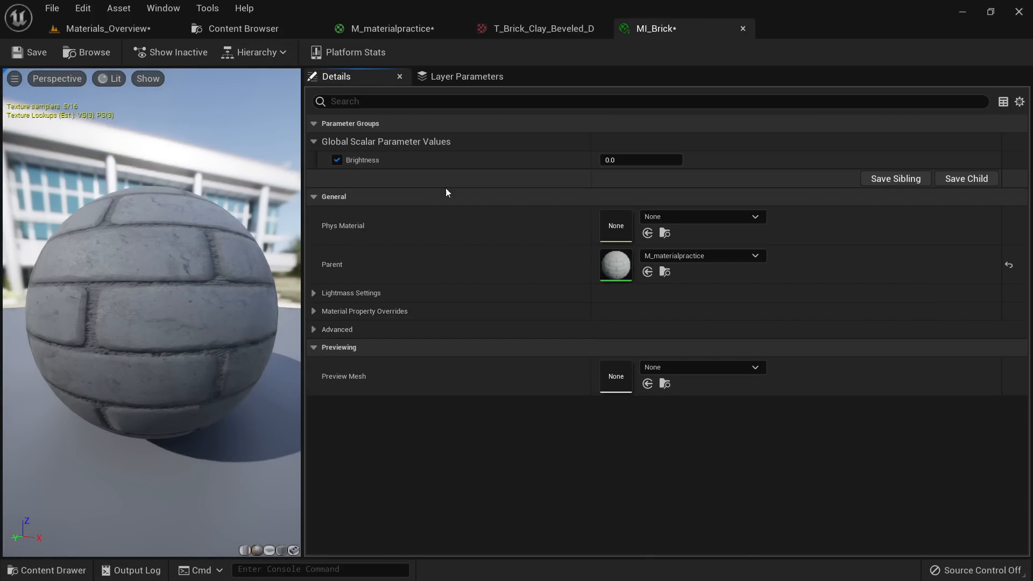
Step: Adjust MI_Brick's Brightness value and check the brick cubes in the Materials_Overview level
mouse_move(617, 161)
left_mouse_down()
mouse_move(640, 161)
mouse_move(618, 160)
left_mouse_up()
left_click(120, 26)
mouse_move(417, 329)
right_mouse_down()
mouse_move(481, 329)
mouse_move(408, 322)
mouse_move(441, 329)
mouse_move(419, 329)
right_mouse_up()
Step: Add a Multiply node in M_materialpractice with its A input fed by the Add node's output
left_click(392, 28)
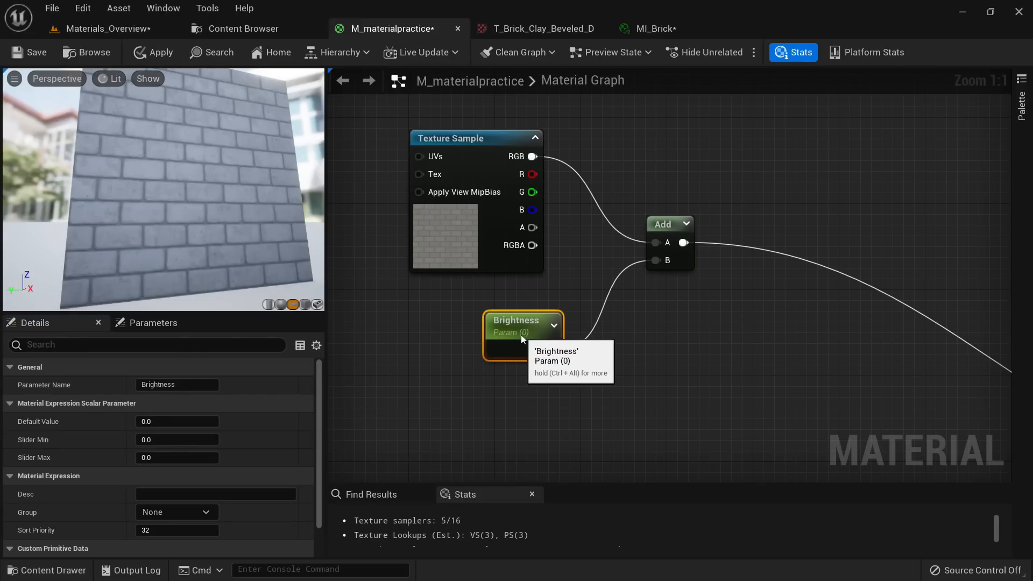
right_click_drag(675, 370, 525, 363)
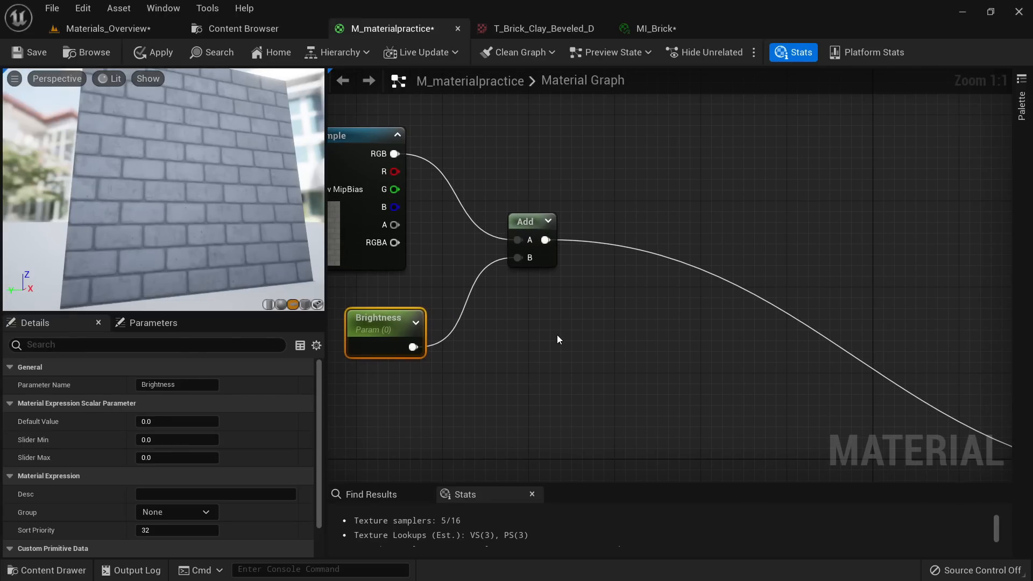
right_click_drag(570, 330, 541, 313)
left_click_drag(508, 241, 566, 277)
type("multi")
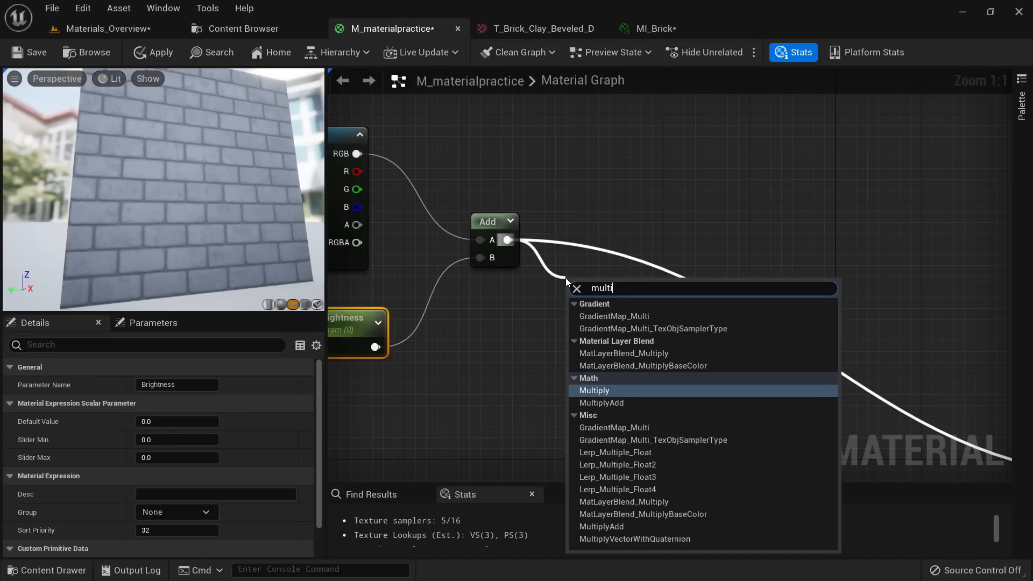
key("Return")
Step: Place a constant node between Brightness and the Multiply node and convert it to a parameter named Multiply
right_click_drag(587, 358, 674, 373)
left_click(556, 361)
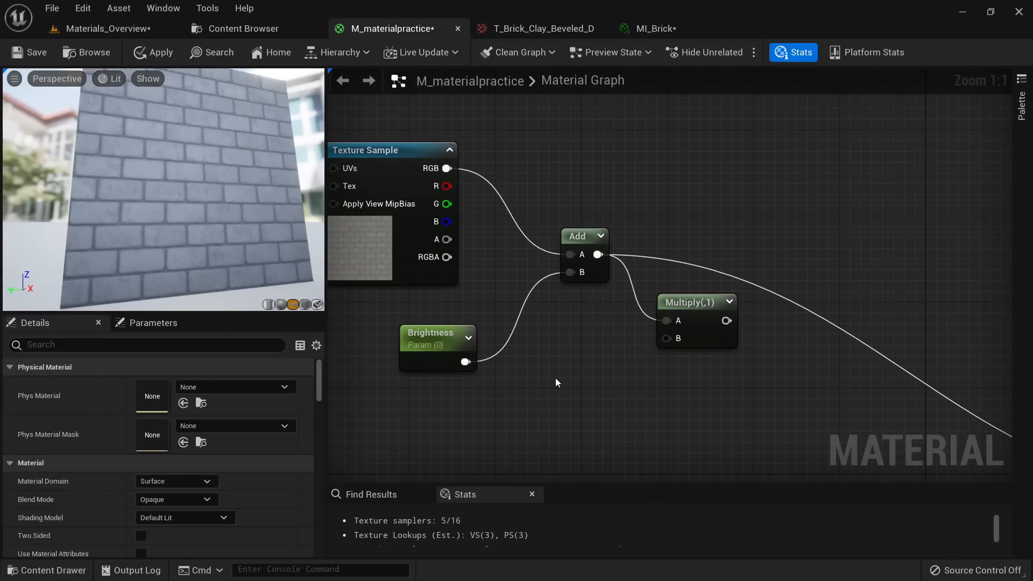
left_click(555, 377)
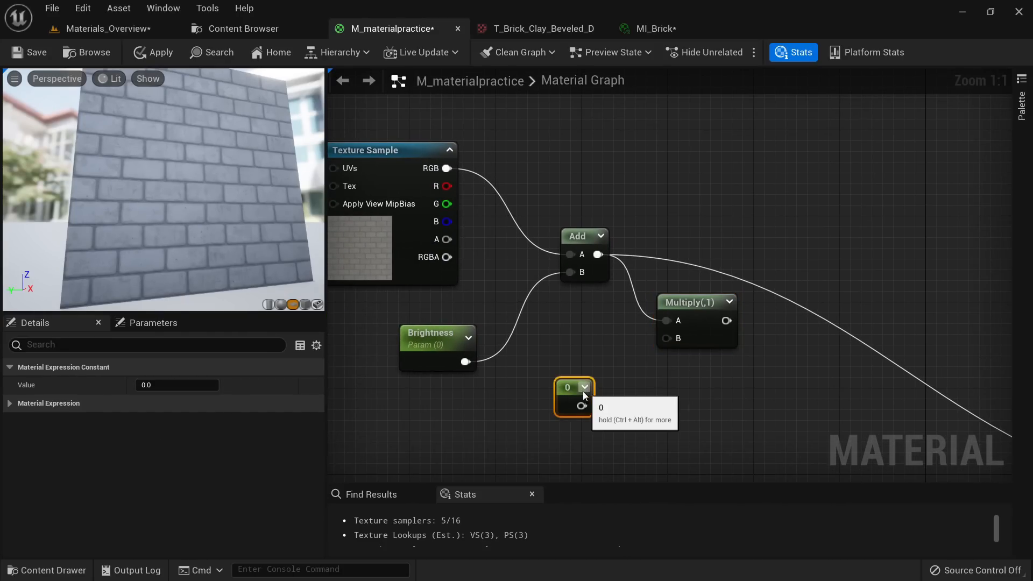
left_click_drag(569, 394, 574, 372)
right_click(574, 371)
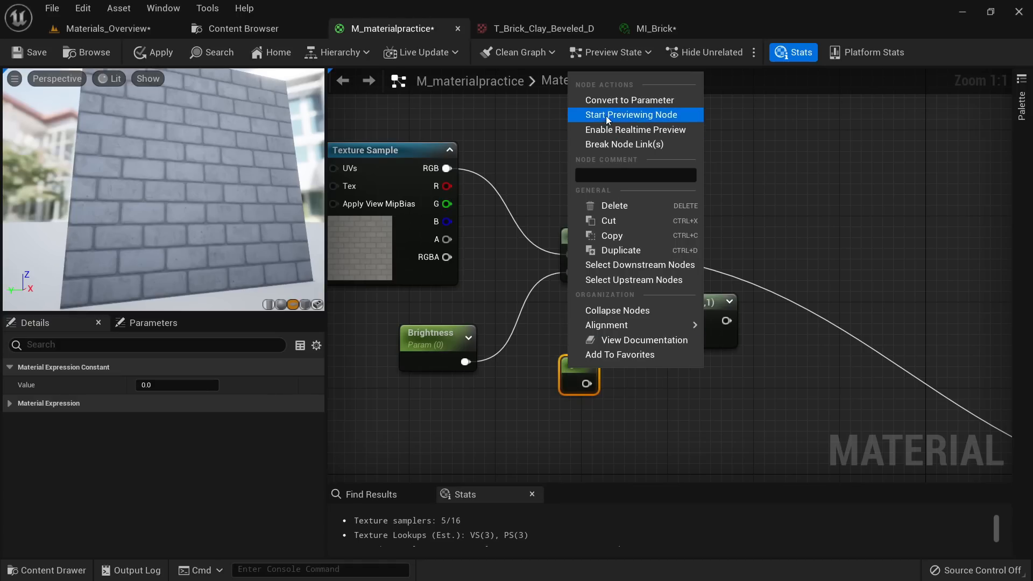
left_click(614, 102)
type("M")
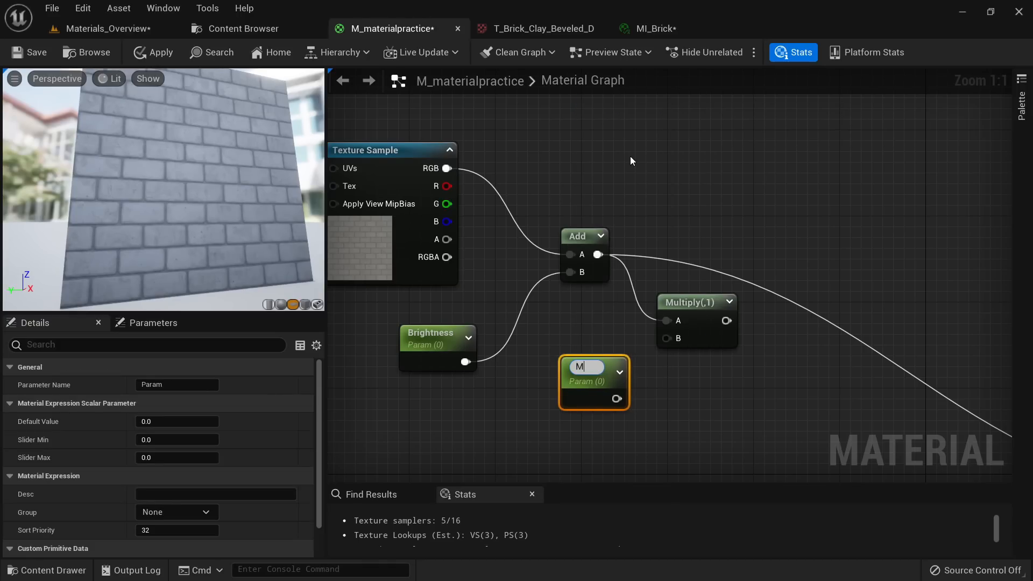
type("ultiply")
key("Return")
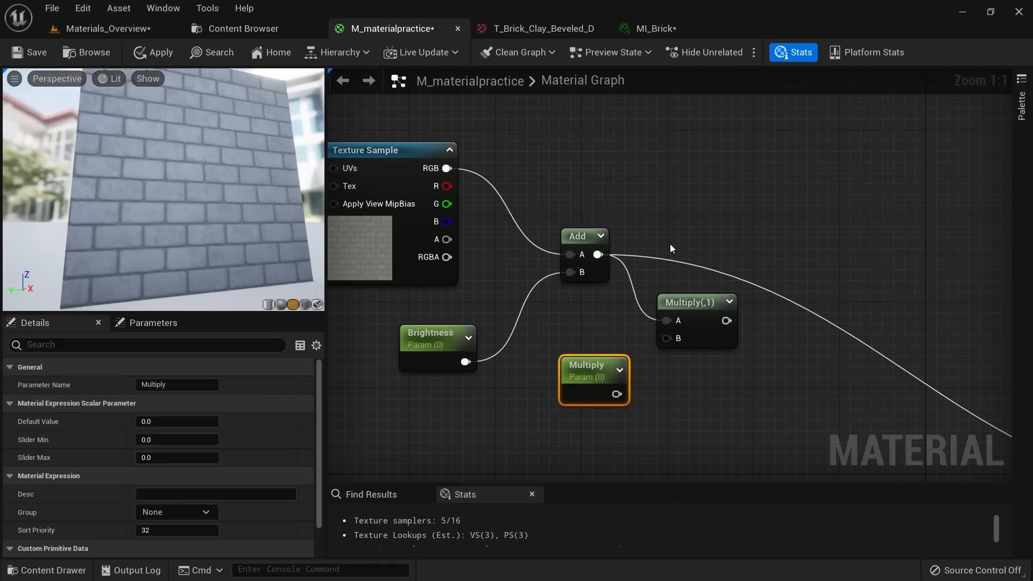
Step: Rename the new parameter to Intensity with default value 1 and connect it to the Multiply node's B input
left_click(203, 385)
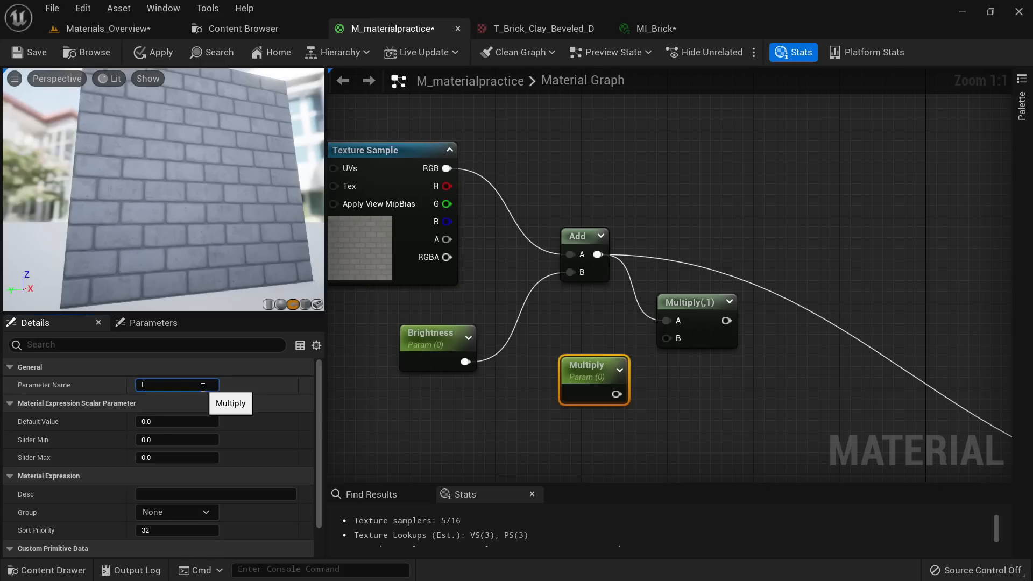
type("Intensity")
key("Return")
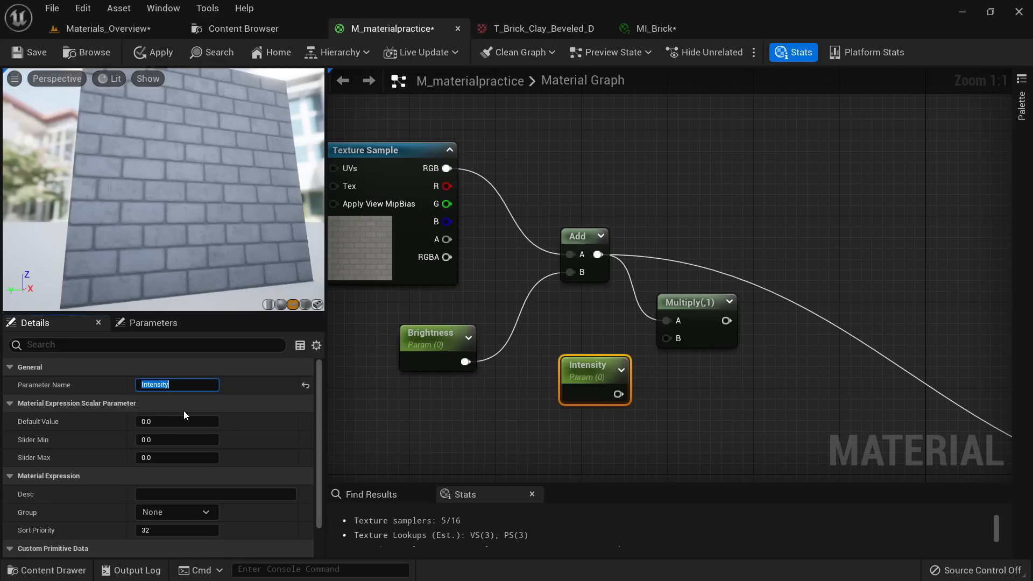
left_click(161, 422)
type("1")
key("Return")
right_click_drag(618, 394, 596, 405)
left_click_drag(596, 405, 651, 350)
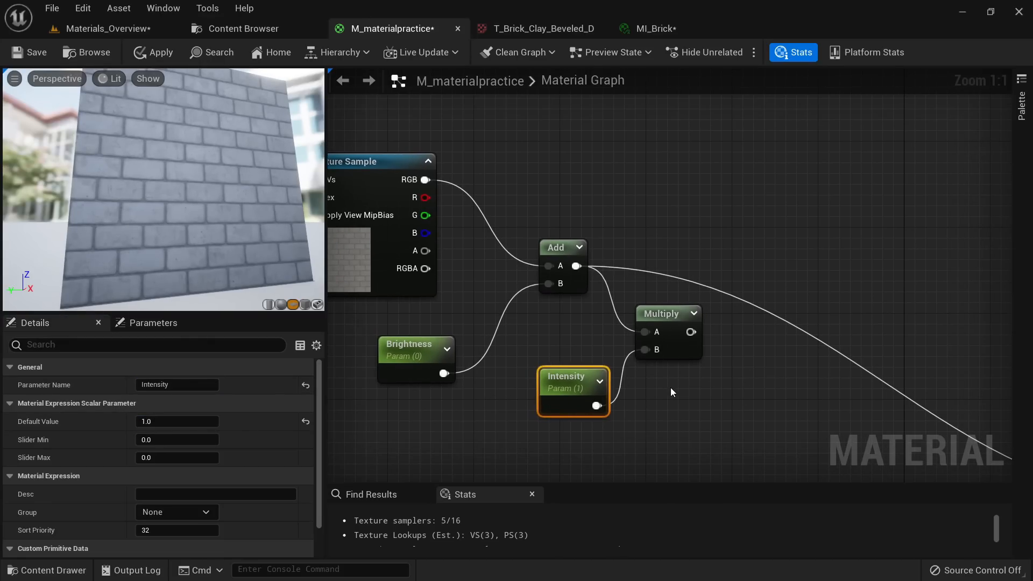
Step: Connect the new Multiply node's output to Base Color and apply the material changes
scroll(581, 212, "down", 3)
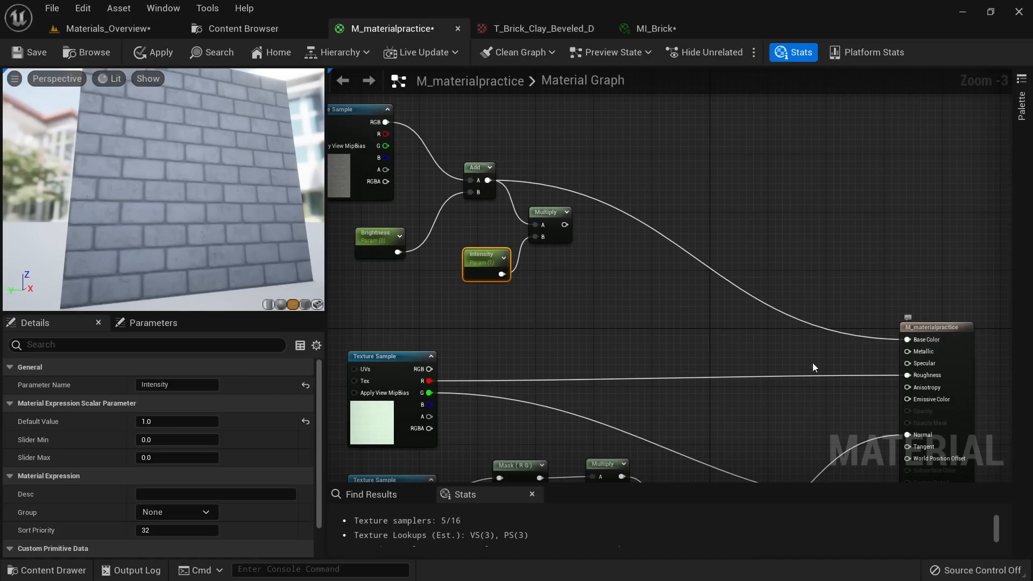
right_click(565, 226)
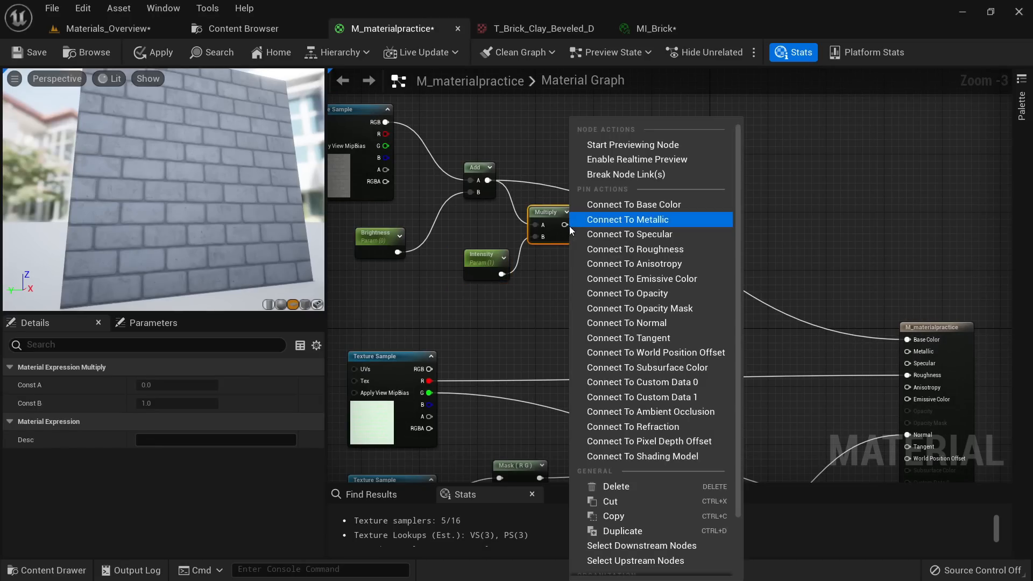
left_click(648, 206)
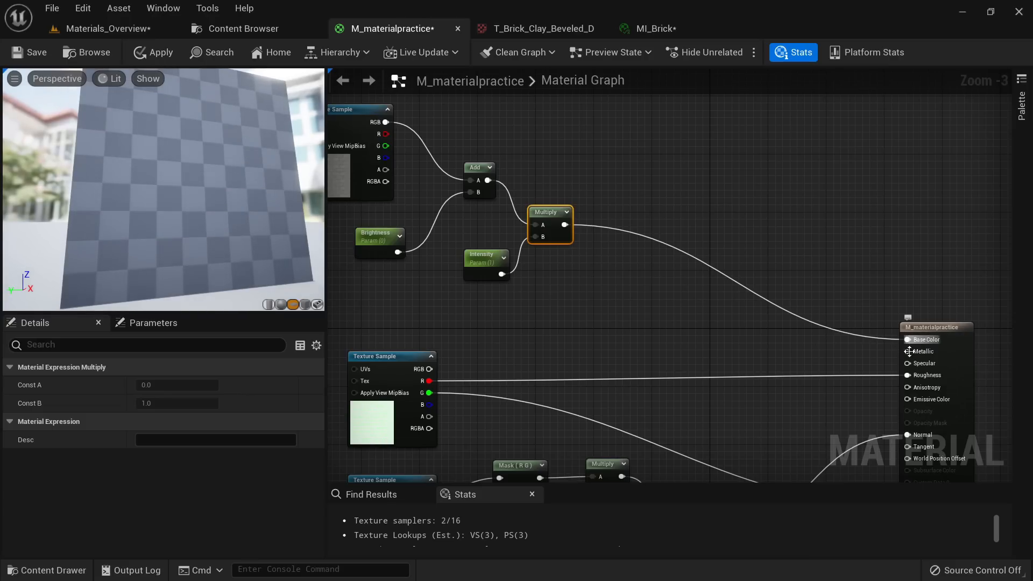
scroll(565, 242, "up", 3)
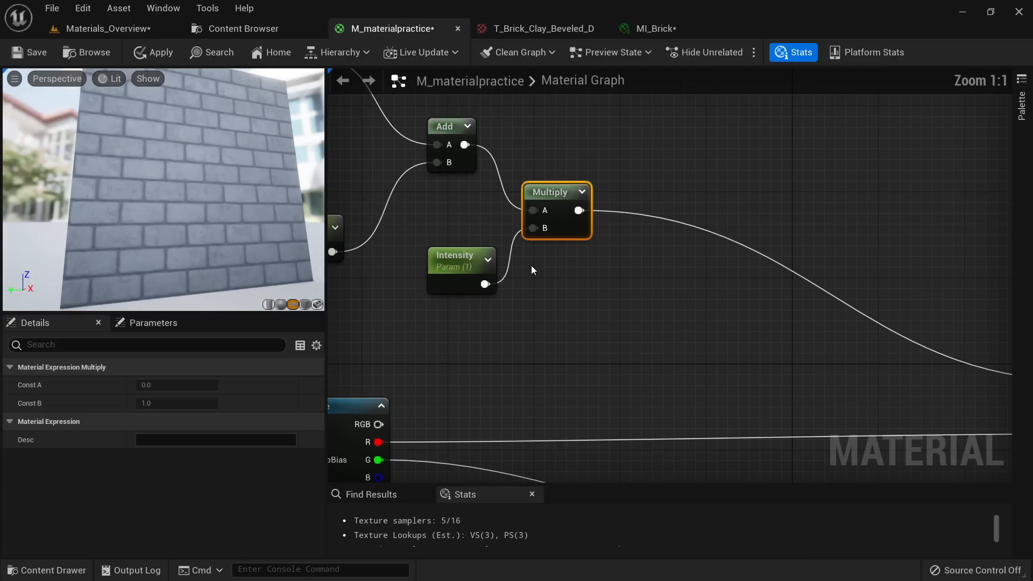
left_click(154, 54)
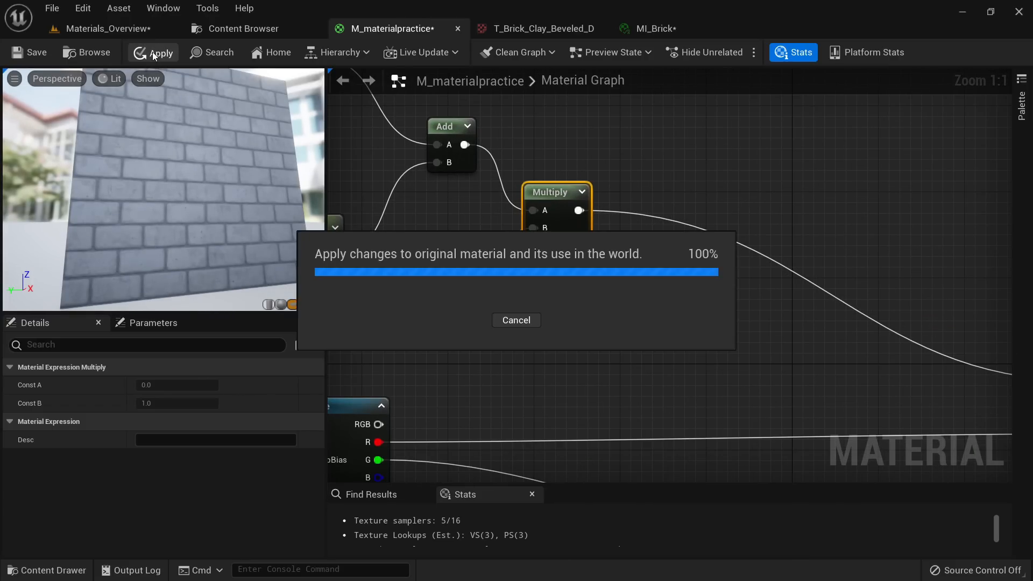
Step: Enable the Intensity override in MI_Brick, switch its preview mesh to a cube and try adjusting the Intensity value
left_click(633, 35)
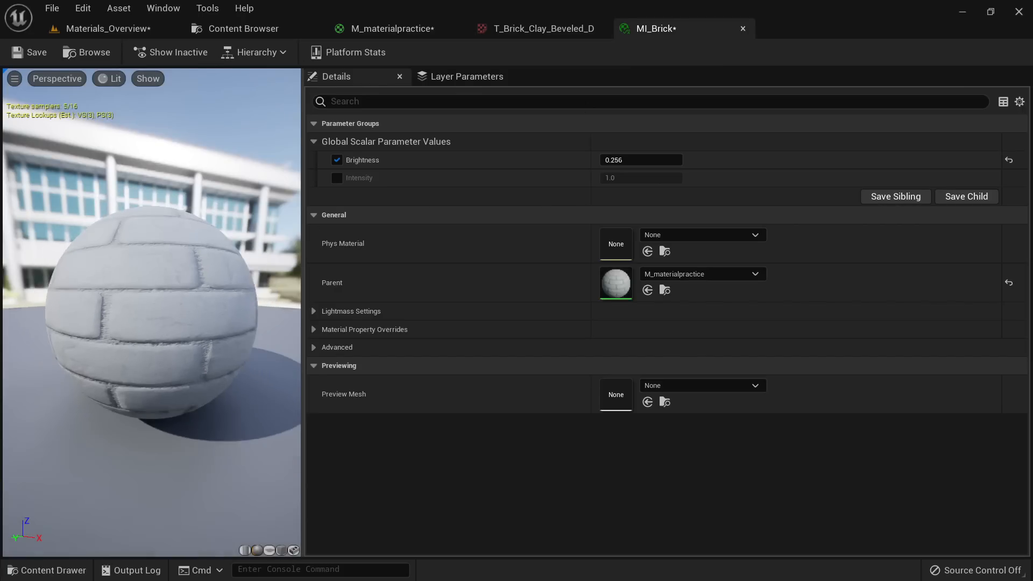
left_click(337, 178)
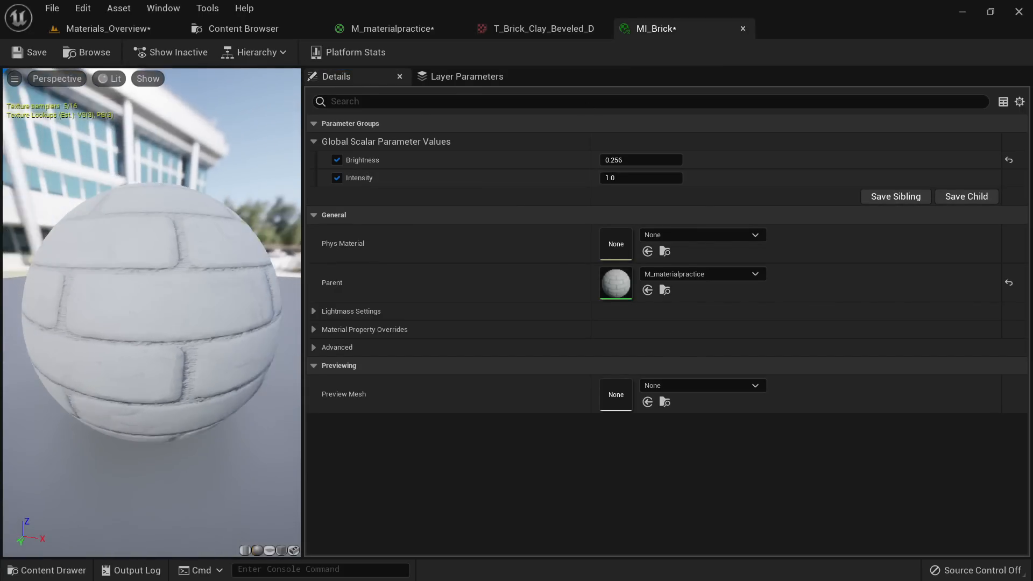
left_click(280, 549)
left_click_drag(180, 365, 113, 365)
mouse_move(179, 365)
right_mouse_down()
mouse_move(179, 318)
mouse_move(180, 349)
right_mouse_up()
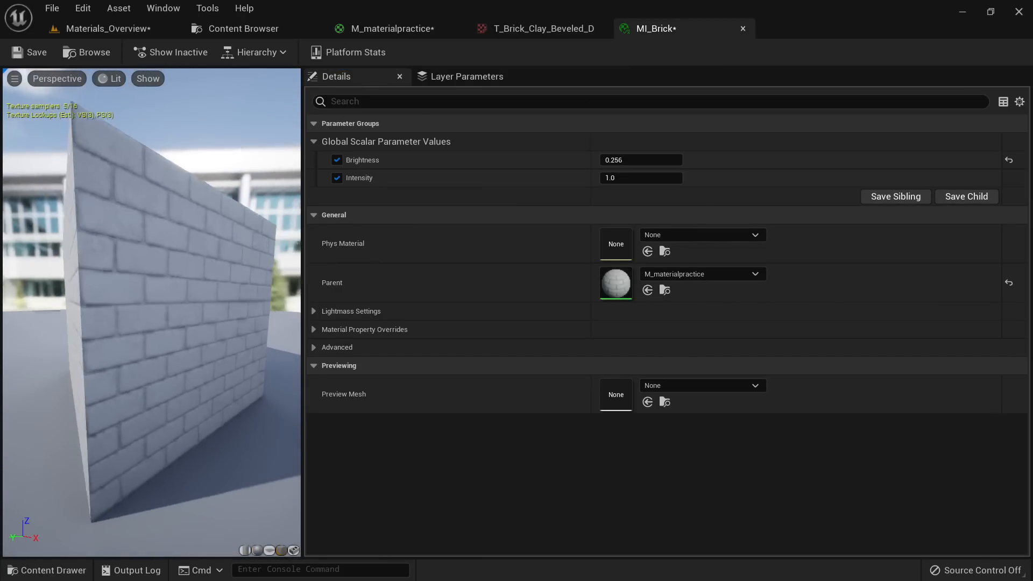
left_click_drag(180, 364, 215, 365)
left_click(633, 185)
mouse_move(649, 177)
left_mouse_down()
mouse_move(592, 177)
mouse_move(651, 177)
left_mouse_up()
Step: In M_materialpractice, add a Desaturation node after the Intensity Multiply node and feed it from the Multiply output
left_click(392, 28)
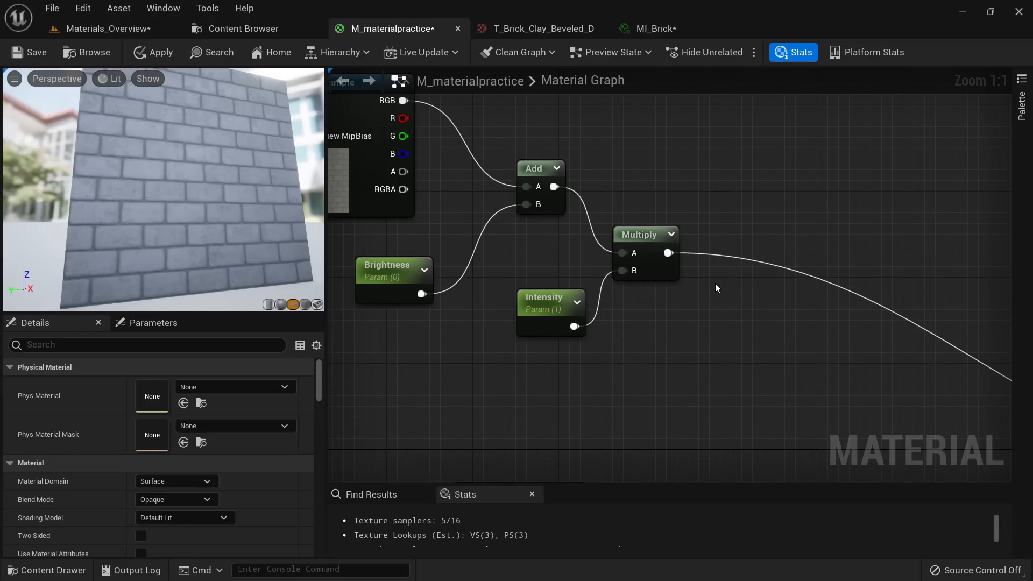
right_click(714, 288)
type("desa")
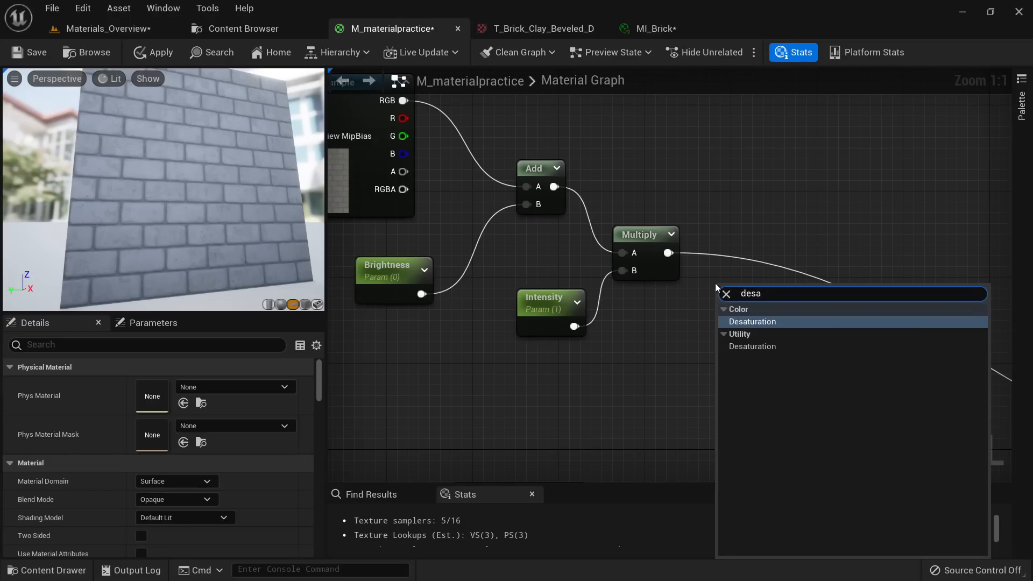
key("Return")
right_click_drag(622, 331, 521, 316)
left_click_drag(626, 285, 685, 289)
left_click(11, 387)
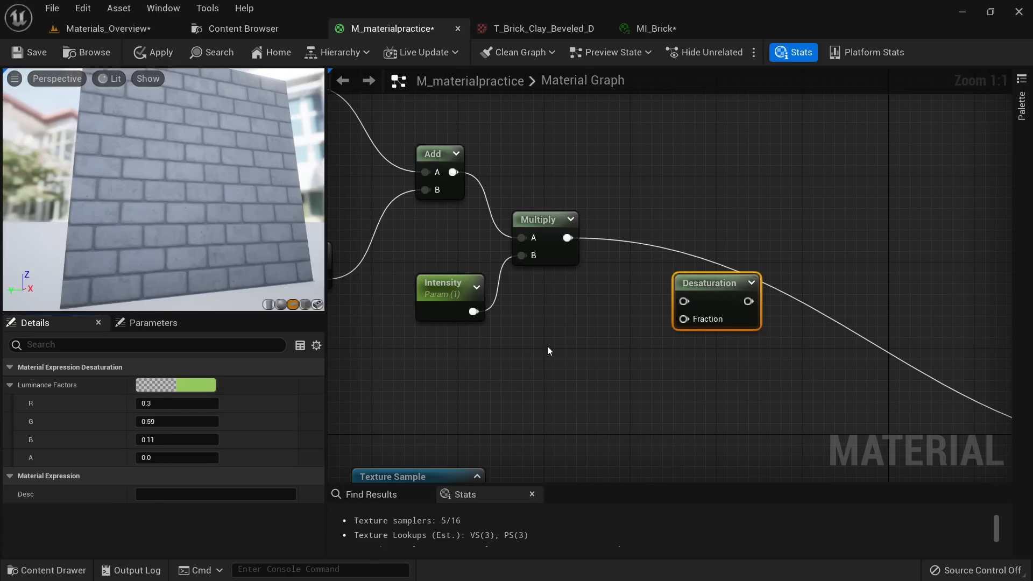
left_click_drag(580, 239, 684, 301)
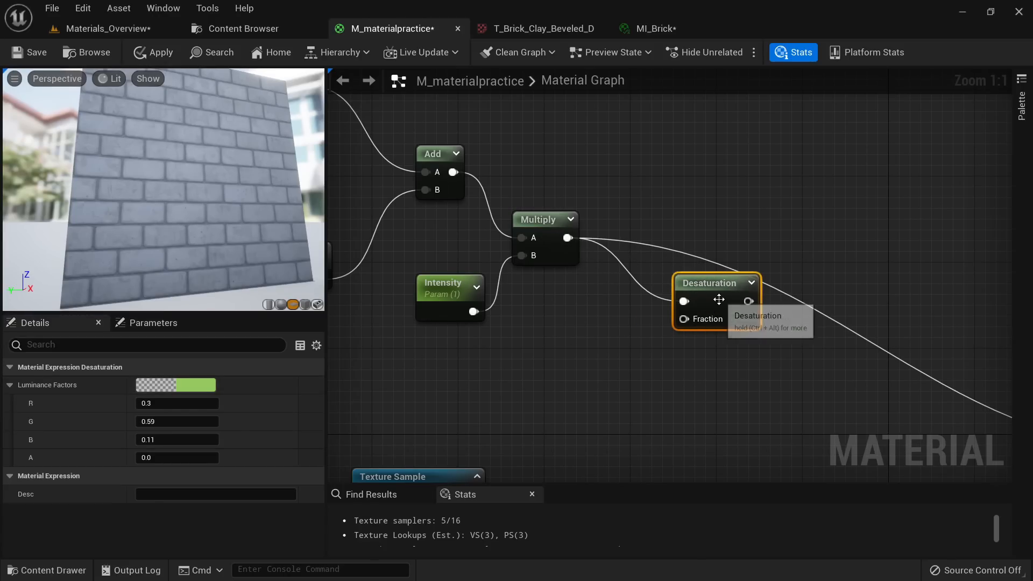
right_click_drag(744, 297, 581, 209)
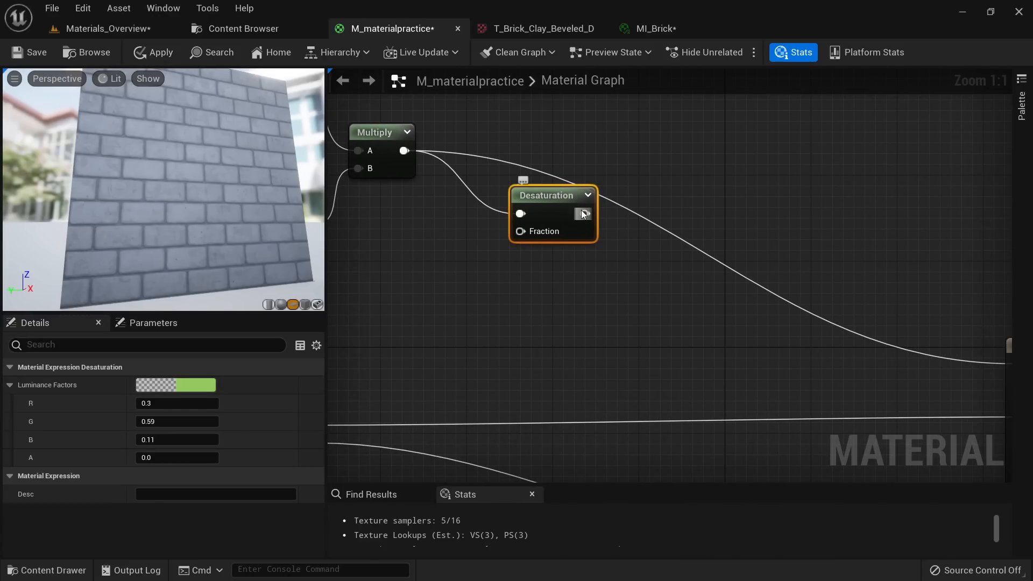
Step: Place a constant node feeding Desaturation's Fraction input and connect Desaturation's output to Base Color
right_click_drag(472, 274, 555, 301)
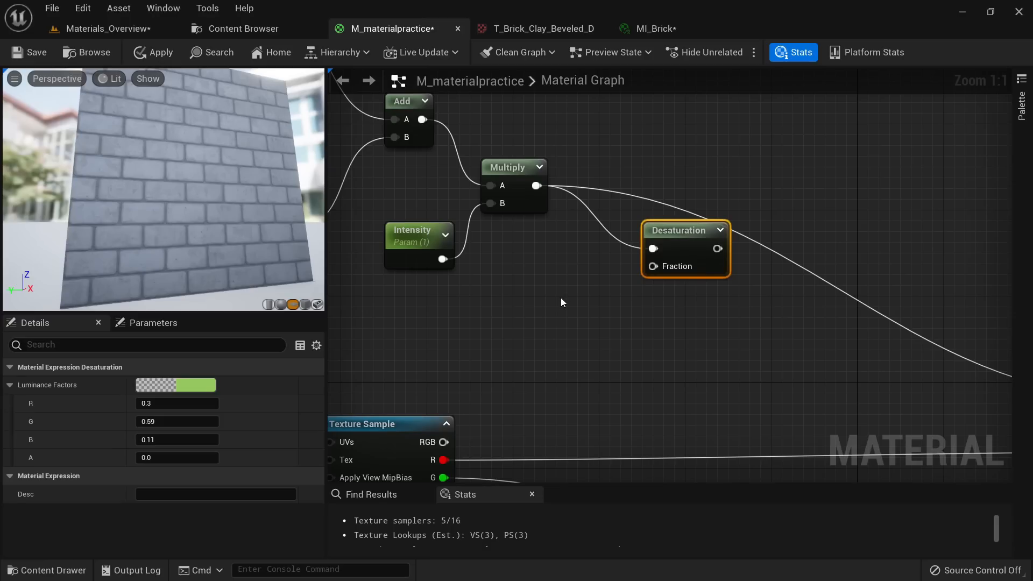
left_click(560, 298)
left_click_drag(561, 312, 653, 266)
scroll(709, 282, "down", 1)
right_click_drag(709, 282, 593, 252)
left_click_drag(593, 222, 959, 352)
Step: Switch the material preview to Unlit shading
right_click_drag(161, 189, 93, 76)
left_click(105, 79)
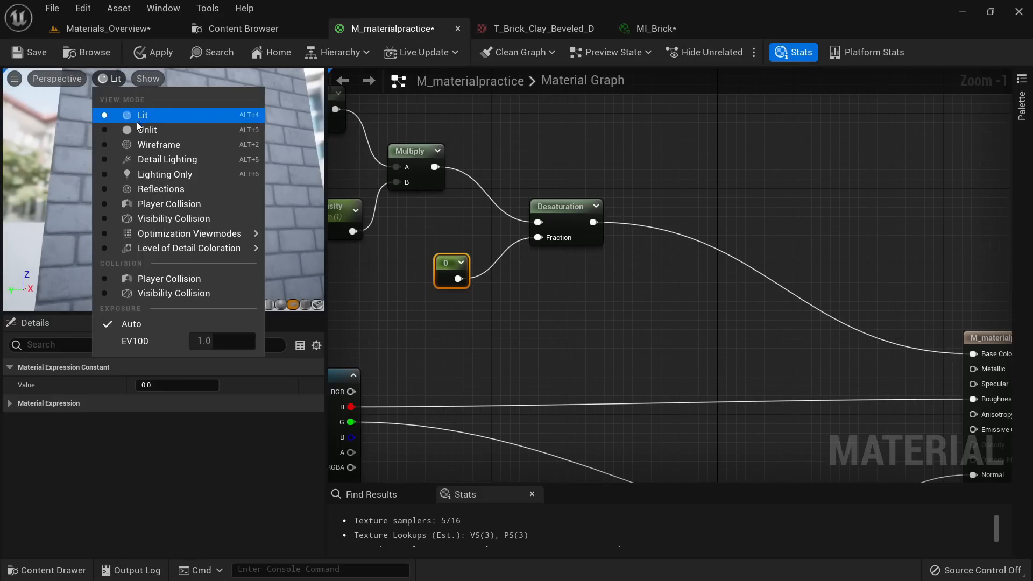
left_click(137, 129)
mouse_move(217, 168)
right_mouse_down()
mouse_move(218, 215)
mouse_move(217, 186)
right_mouse_up()
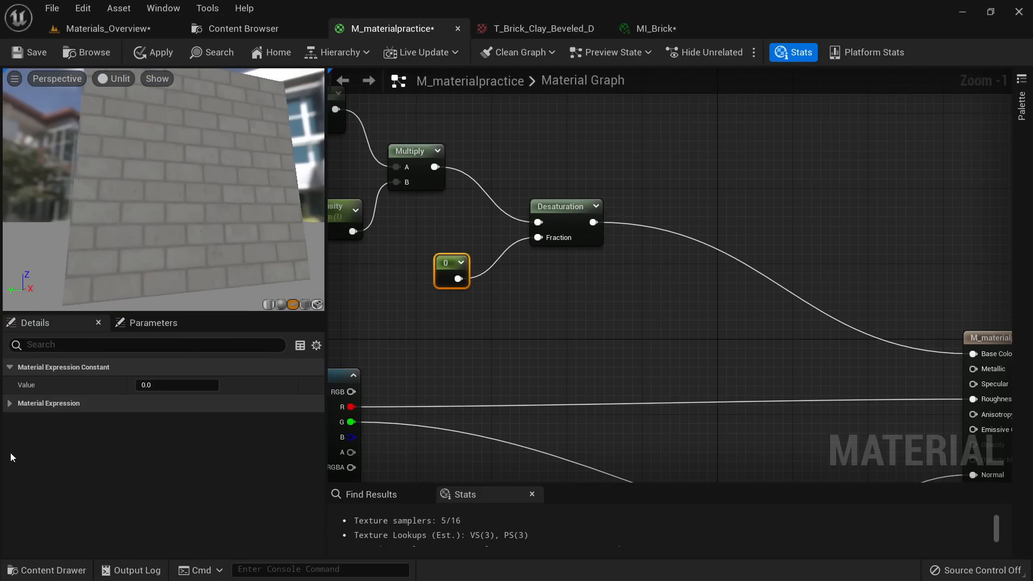
Step: Test the Fraction constant at 1 and return it to 0, comparing the bricks in the preview
left_click(195, 383)
type("1")
key("Return")
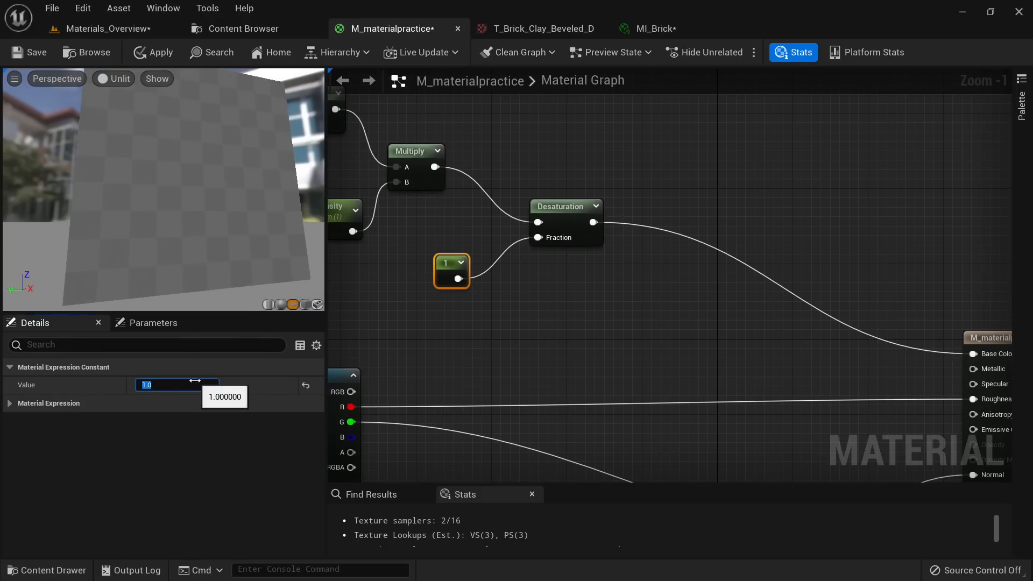
right_click_drag(247, 235, 248, 178)
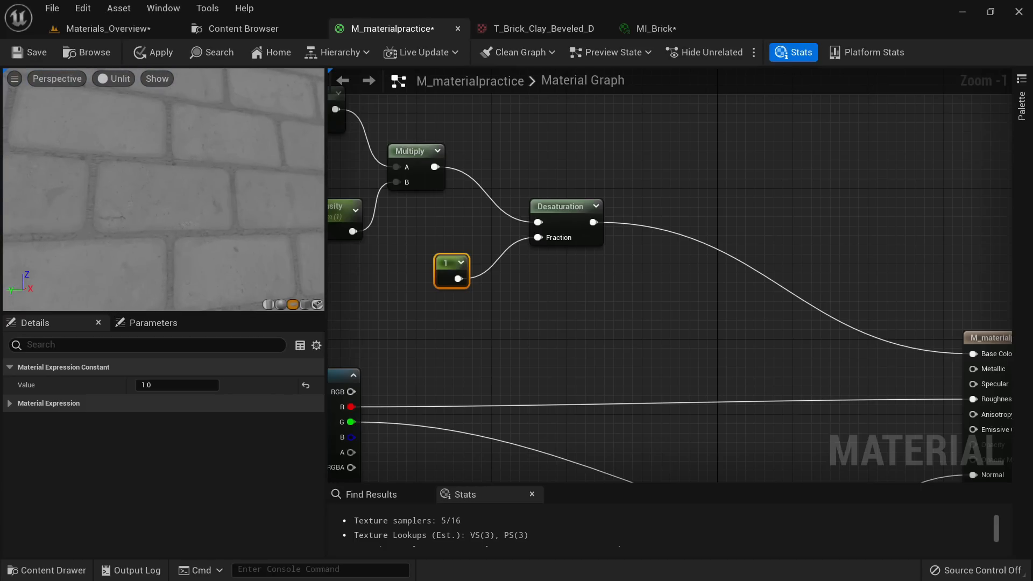
left_click(181, 387)
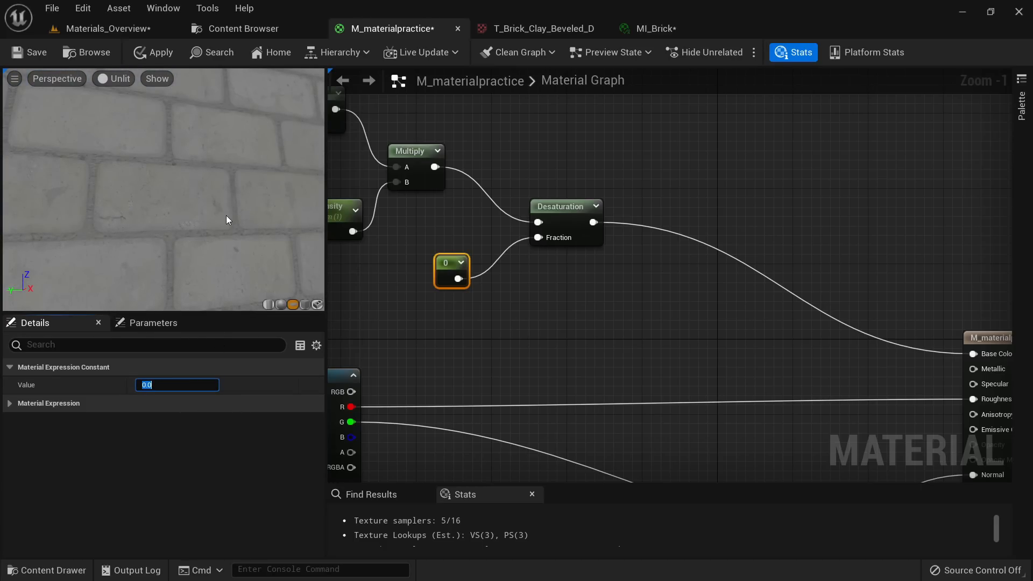
right_click_drag(226, 218, 226, 266)
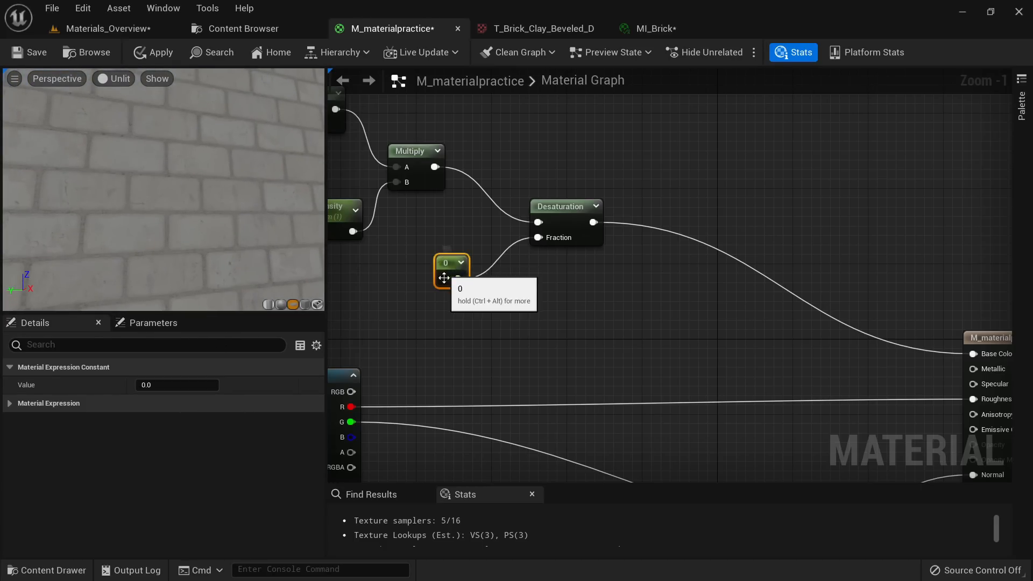
Step: Set the Fraction constant to -10 to test oversaturation and return the preview to Lit shading
left_click_drag(446, 263, 427, 264)
left_click(168, 386)
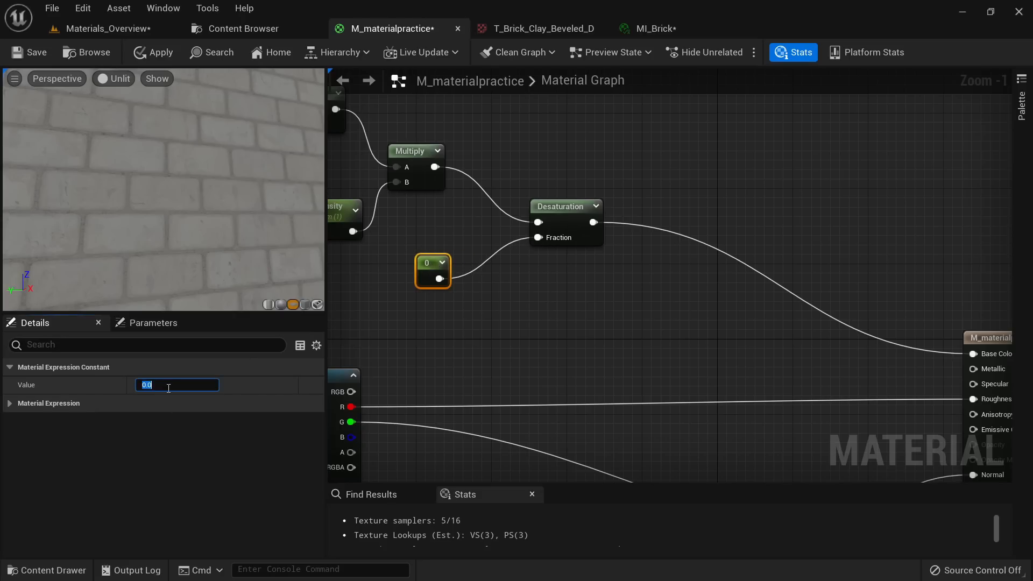
type("-10")
key("Return")
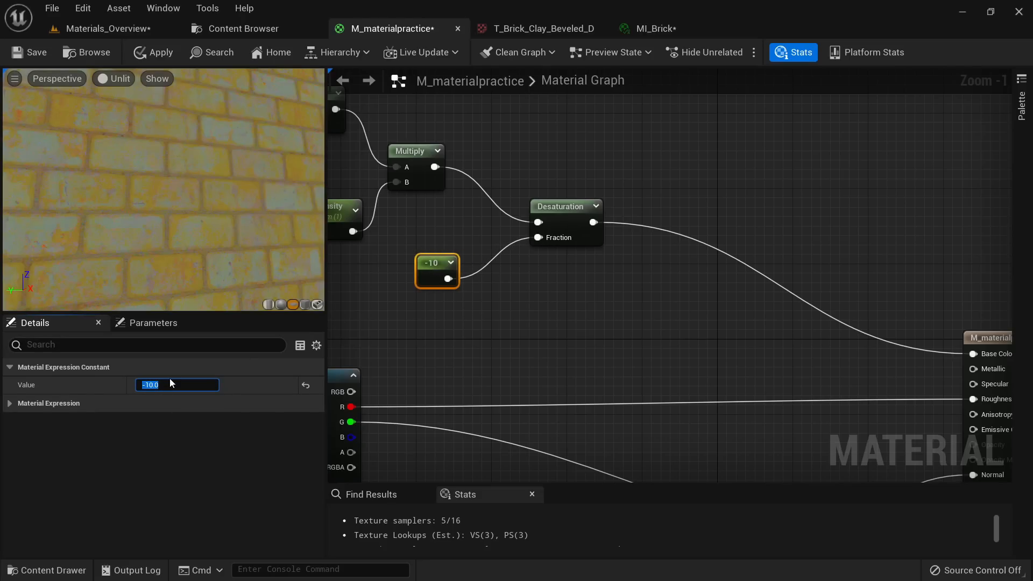
left_click(114, 79)
left_click(135, 114)
Step: Insert a OneMinus node between the constant of value 1 and Desaturation's Fraction input, and apply the material changes
mouse_move(419, 265)
left_mouse_down()
mouse_move(363, 283)
mouse_move(404, 305)
mouse_move(428, 264)
left_mouse_up()
type("oneminus")
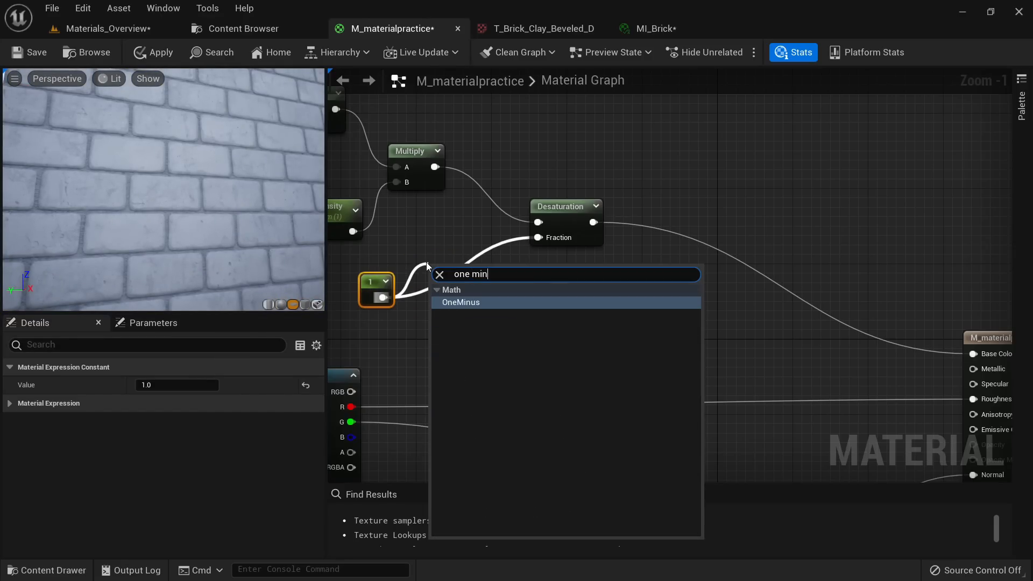
key("Return")
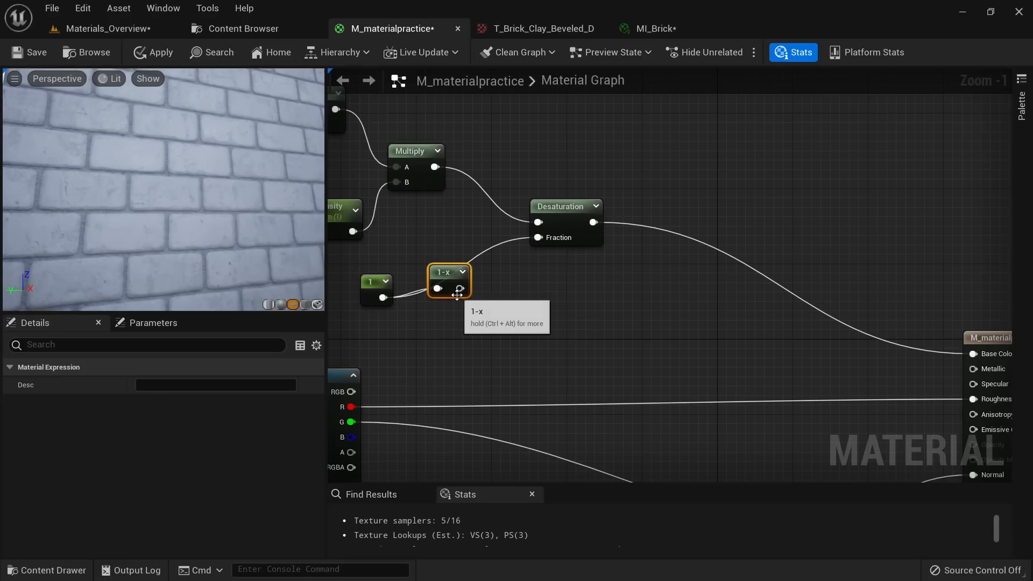
left_click_drag(459, 289, 538, 237)
right_click_drag(441, 366, 523, 374)
right_click_drag(632, 291, 524, 265)
scroll(538, 248, "down", 3)
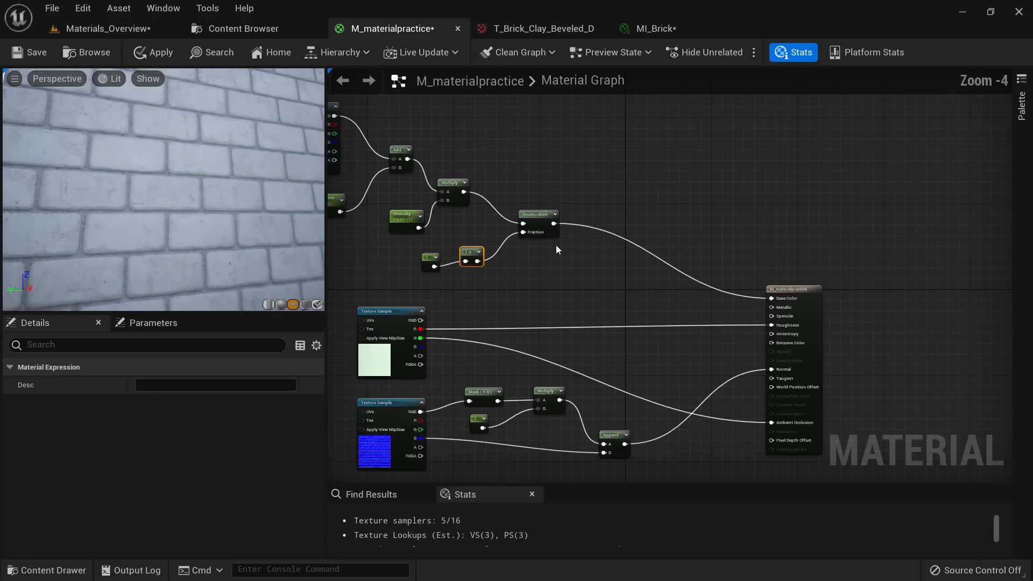
scroll(556, 246, "up", 4)
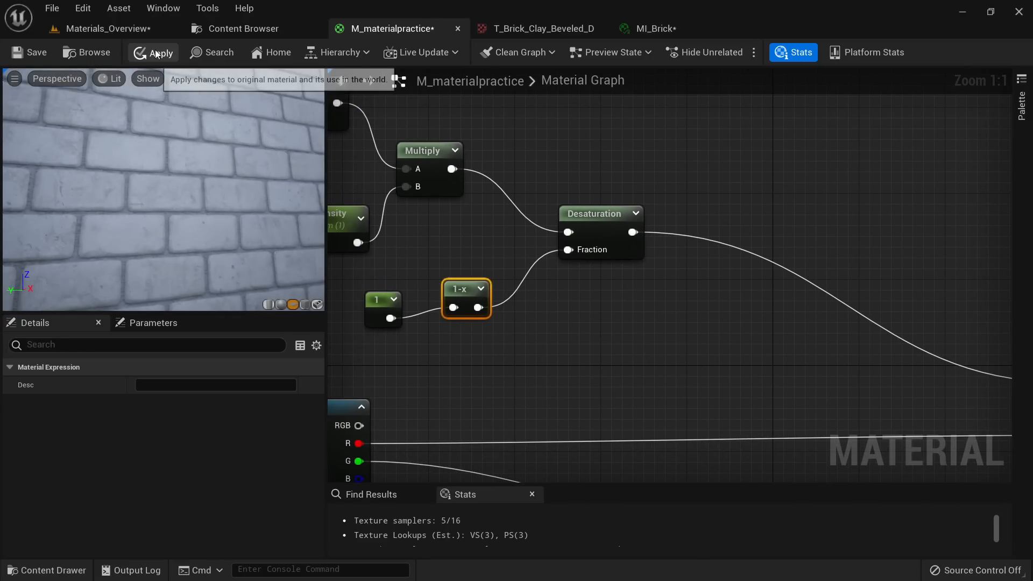
left_click(155, 53)
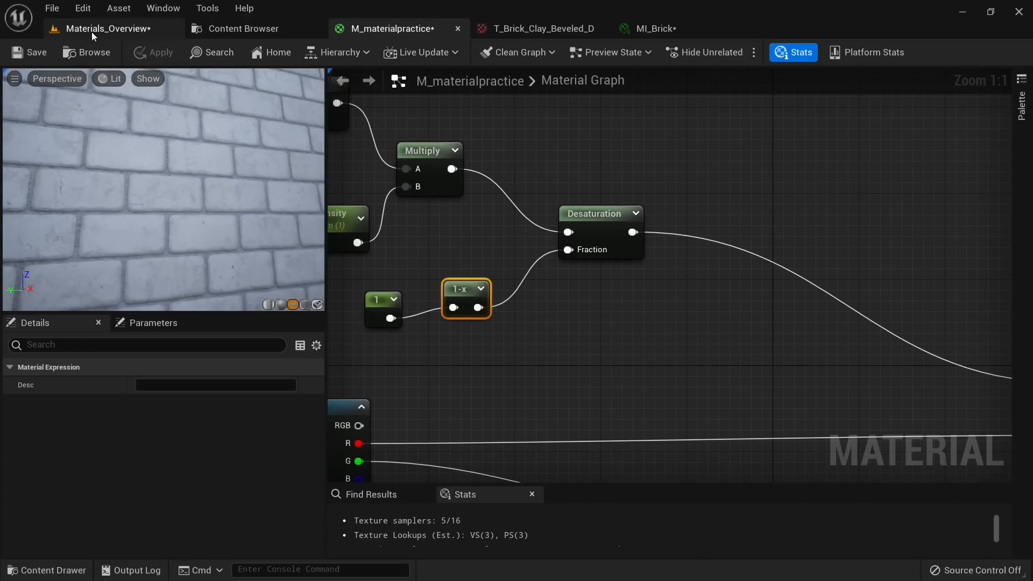
Step: Convert the constant feeding the OneMinus node to a parameter named Saturation and apply the material changes
left_click(91, 30)
left_click(660, 31)
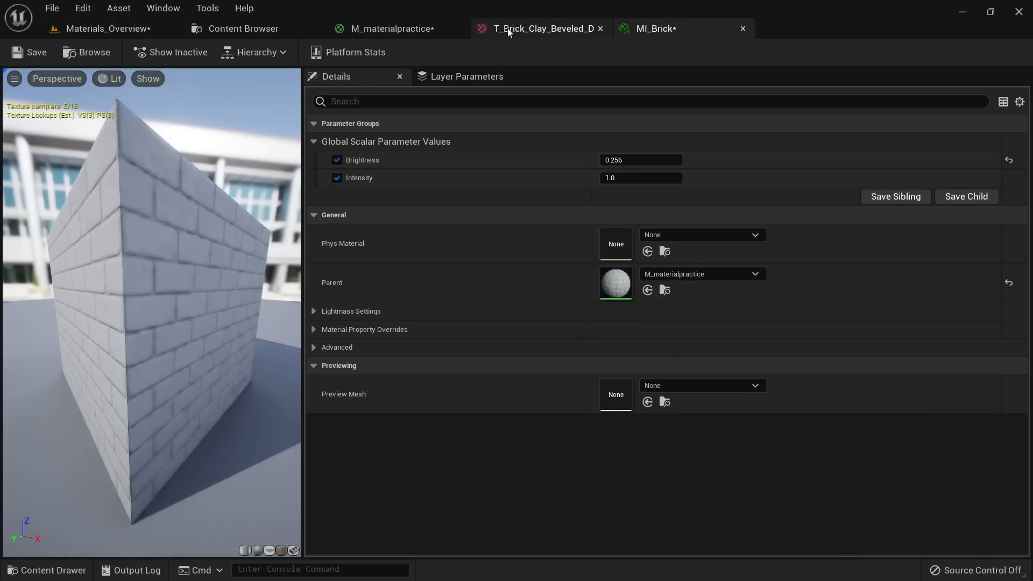
left_click(417, 31)
right_click_drag(407, 261, 602, 270)
right_click(592, 269)
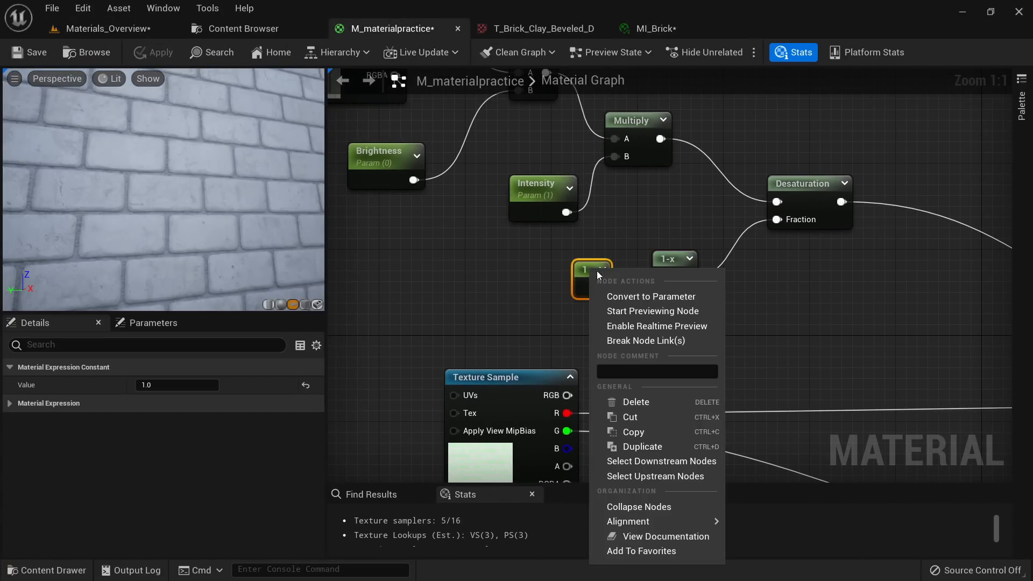
left_click(634, 301)
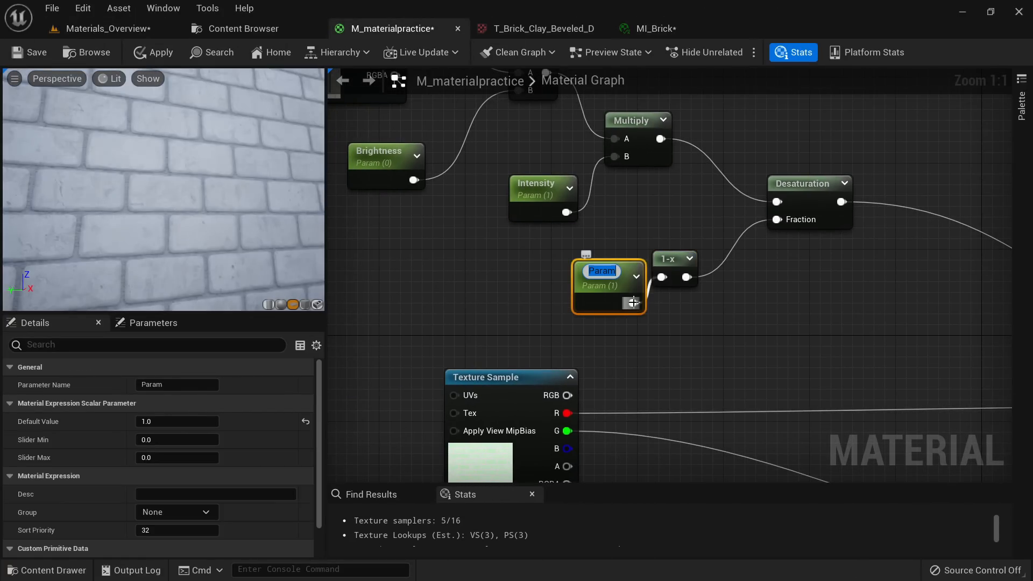
type("Saturation")
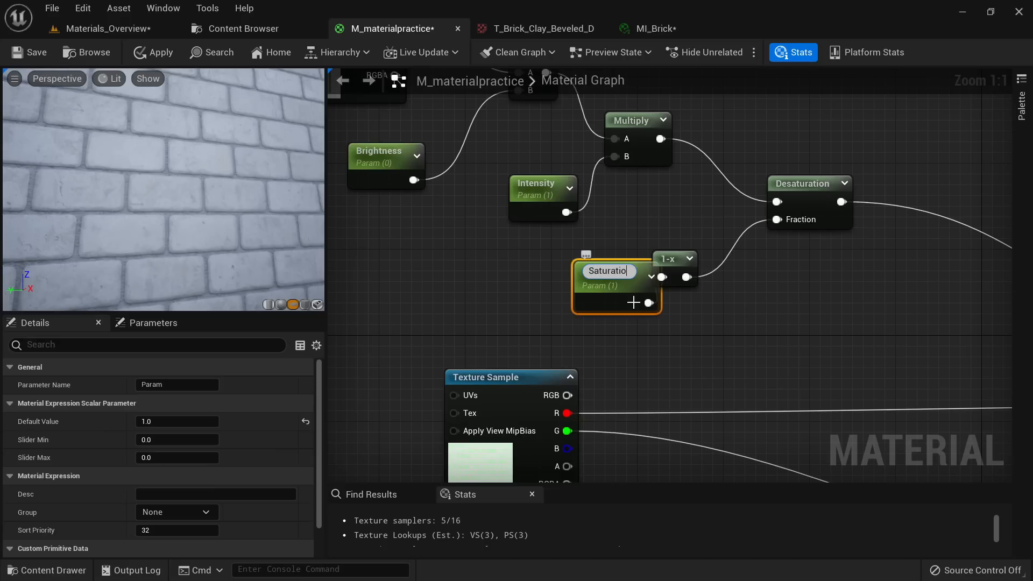
key("Return")
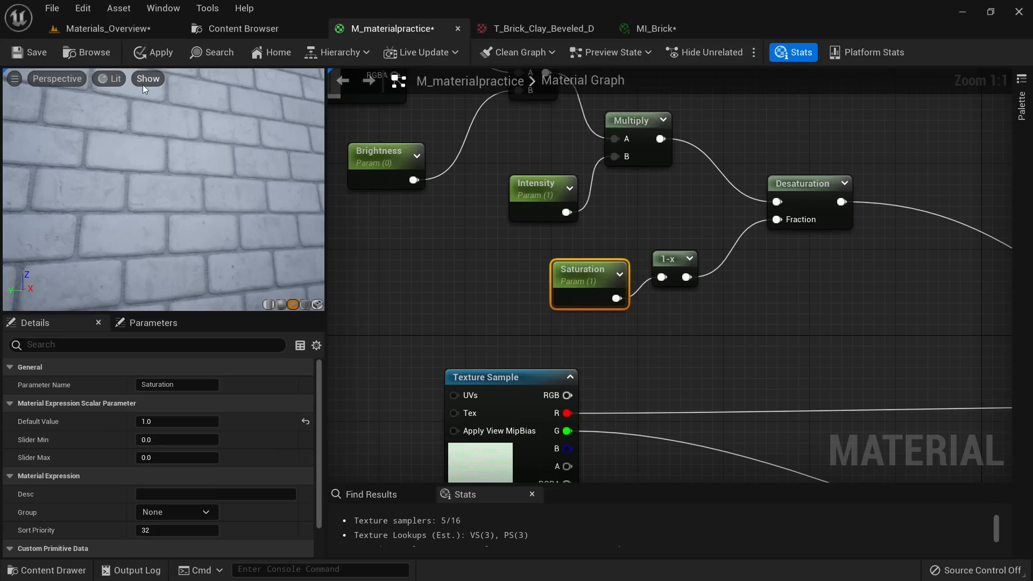
left_click(148, 54)
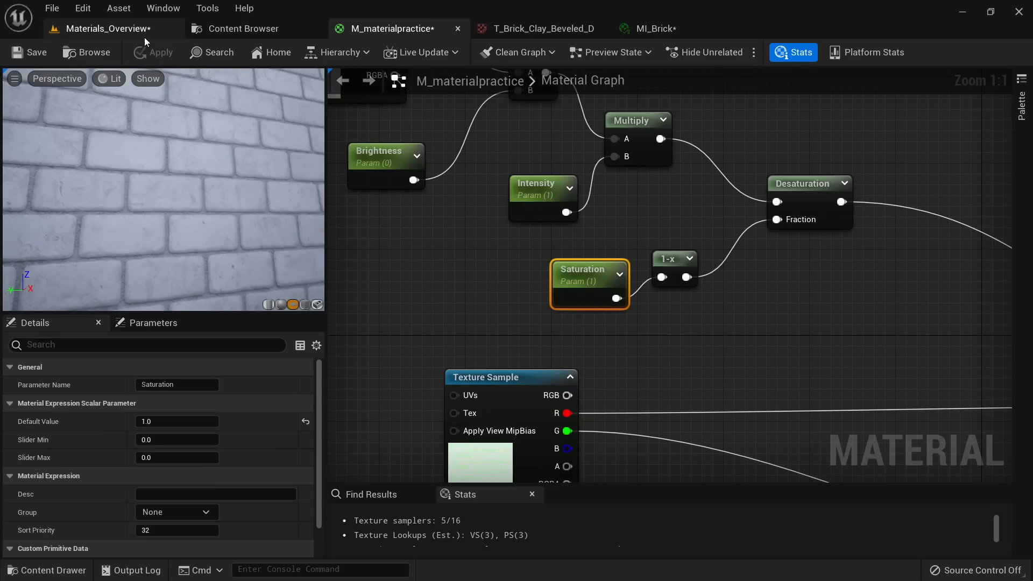
Step: Enable the Saturation override in MI_Brick and set its value to 5
left_click(645, 31)
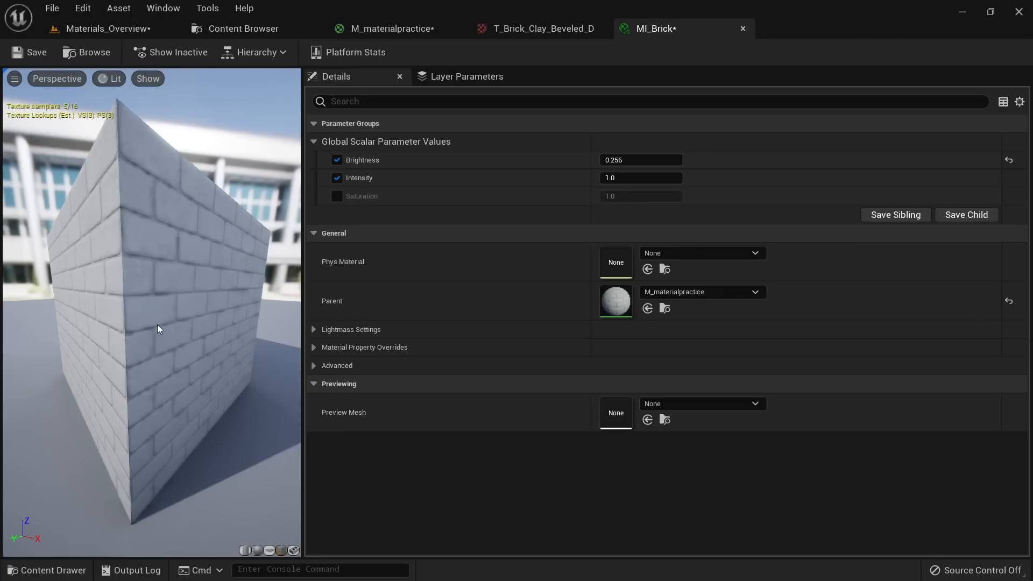
left_click_drag(157, 325, 309, 246)
left_click(337, 196)
mouse_move(228, 291)
left_mouse_down()
mouse_move(205, 293)
mouse_move(228, 291)
left_mouse_up()
scroll(227, 291, "down", 3)
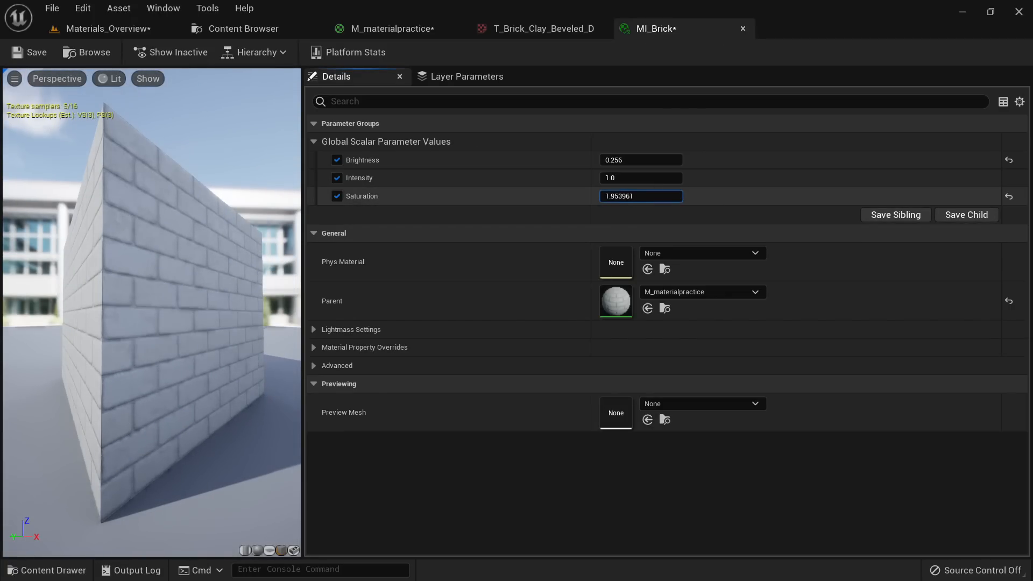
left_click_drag(641, 196, 660, 196)
left_click(637, 196)
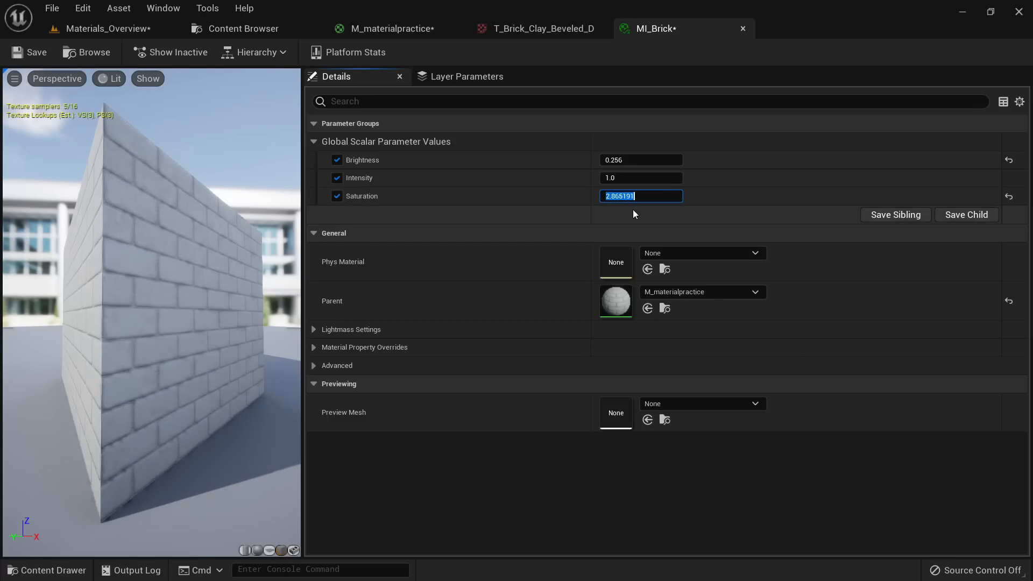
type("5")
key("Return")
Step: Examine the brick saturation up close in the MI_Brick preview and on the Materials_Overview cube in unlit and lit views
left_click_drag(227, 291, 204, 292)
mouse_move(204, 292)
right_mouse_down()
mouse_move(204, 344)
mouse_move(204, 291)
right_mouse_up()
left_click_drag(205, 291, 237, 291)
right_click_drag(237, 291, 236, 317)
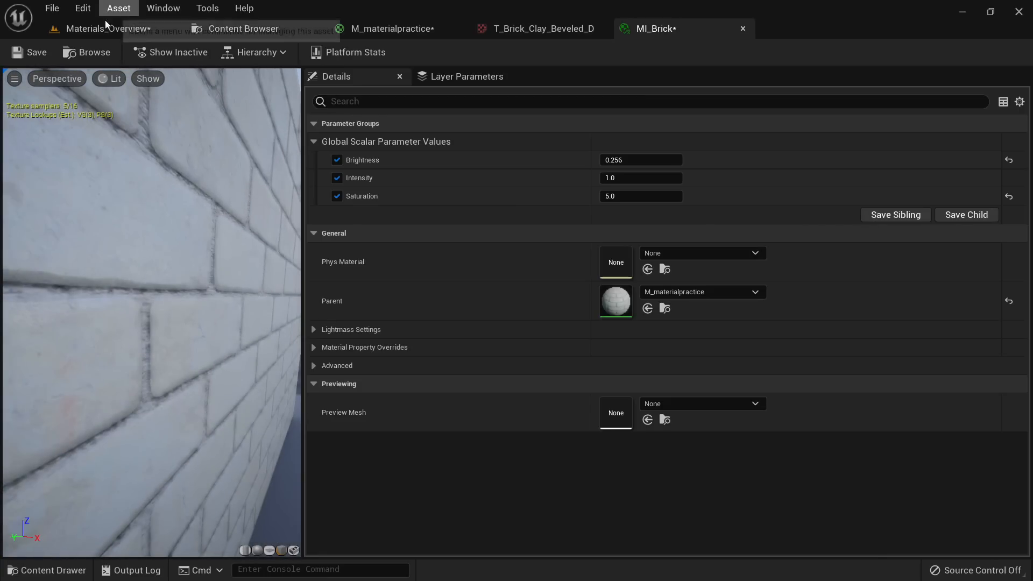
left_click(107, 28)
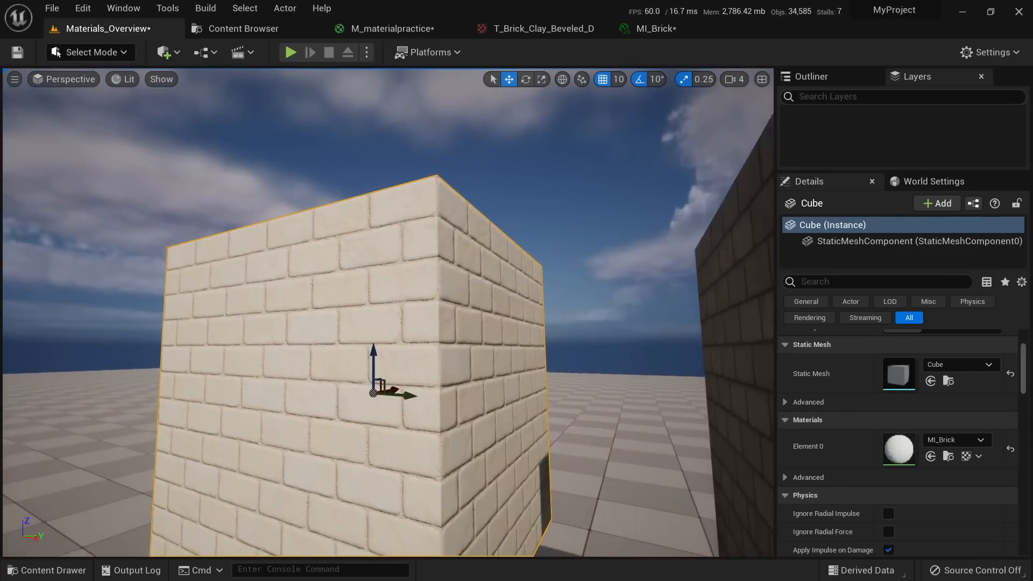
right_click_drag(387, 312, 463, 401)
key("Escape")
key("alt+3")
scroll(456, 411, "down", 5)
key("alt+4")
Step: Return to M_materialpractice and review the base colour node chain from the texture sample through Desaturation to Base Color
left_click(618, 32)
left_click(484, 25)
left_click(360, 29)
right_click_drag(486, 246, 671, 369)
scroll(670, 369, "down", 4)
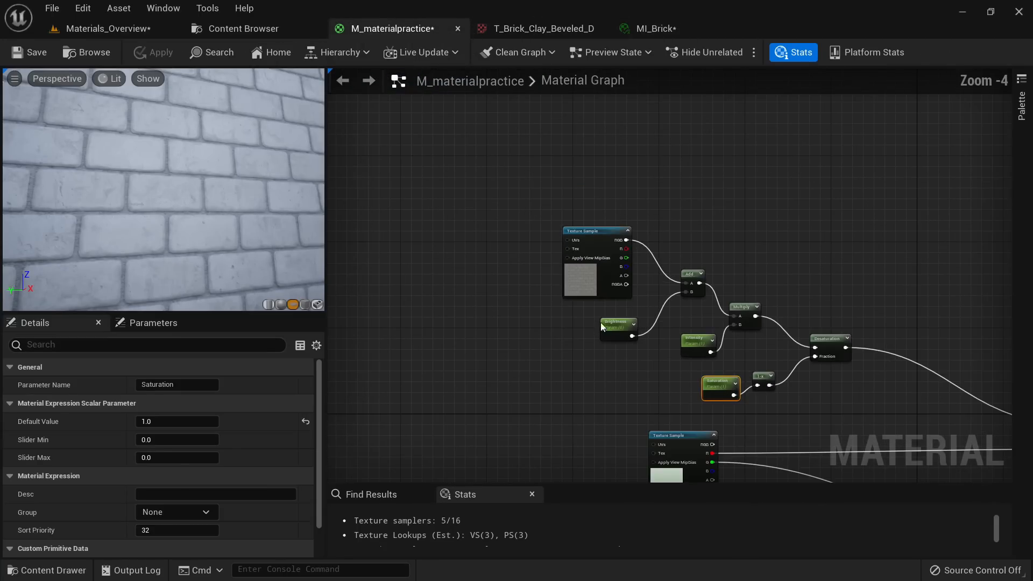
scroll(607, 312, "up", 4)
right_click_drag(670, 261, 505, 139)
right_click_drag(847, 349, 621, 273)
scroll(718, 280, "down", 1)
right_click_drag(718, 279, 602, 295)
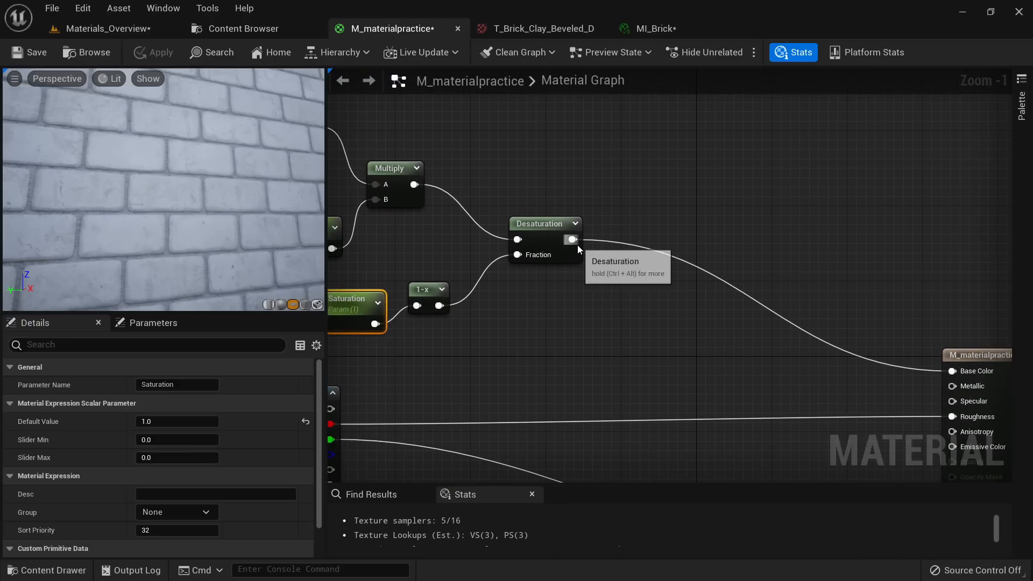
Step: Insert a Clamp node between the Desaturation output and the material's Base Color input, and apply the material changes
right_click_drag(546, 320, 706, 353)
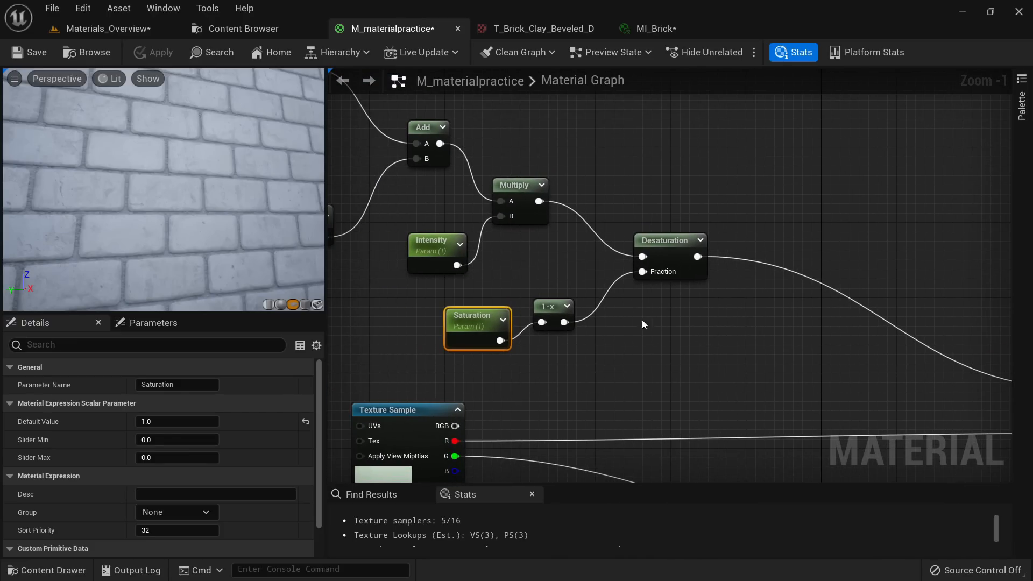
left_click(108, 29)
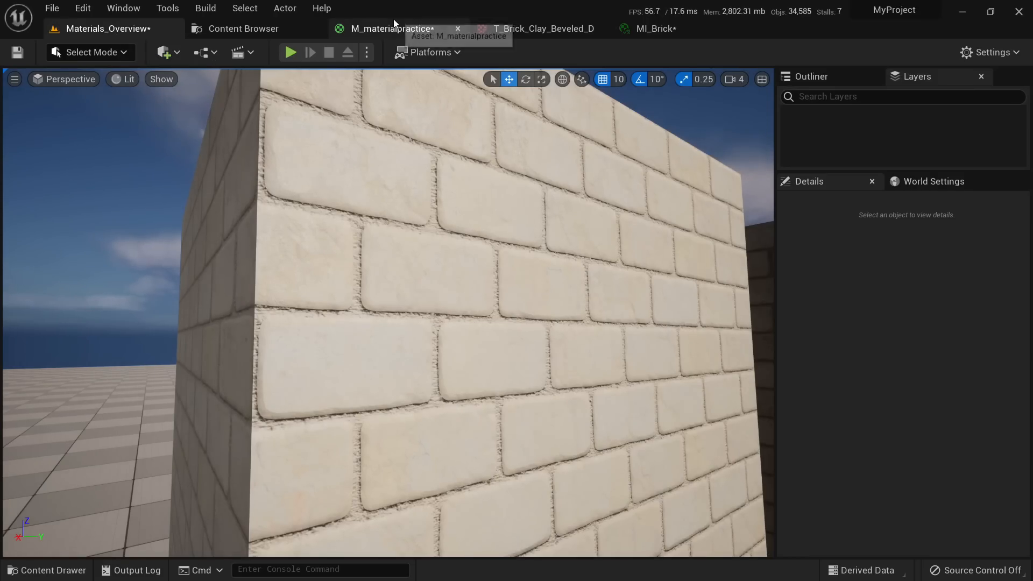
left_click(392, 28)
right_click_drag(743, 359, 557, 286)
left_click_drag(522, 219, 660, 262)
type("cla")
key("Return")
left_click_drag(741, 275, 909, 356)
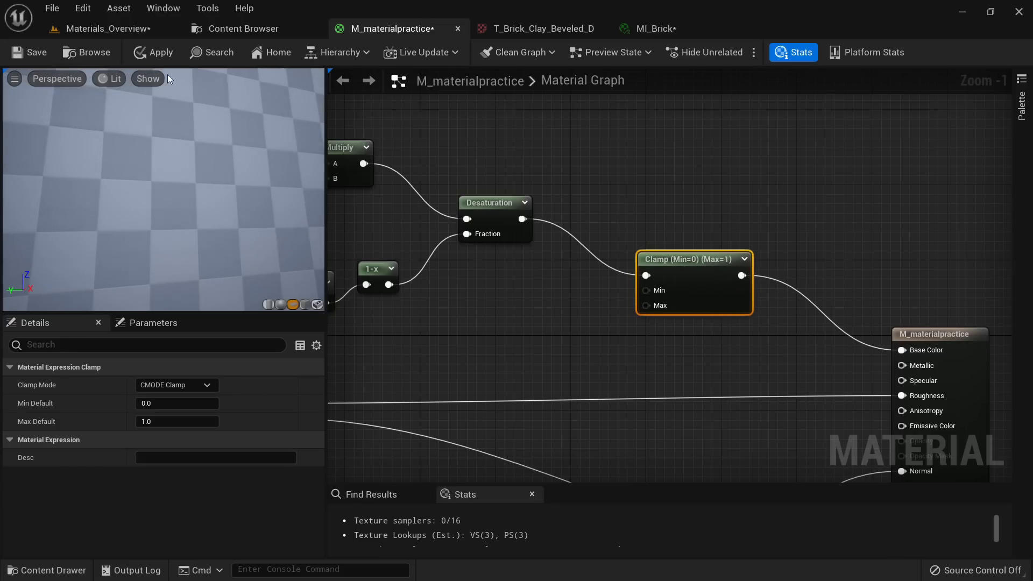
left_click(141, 50)
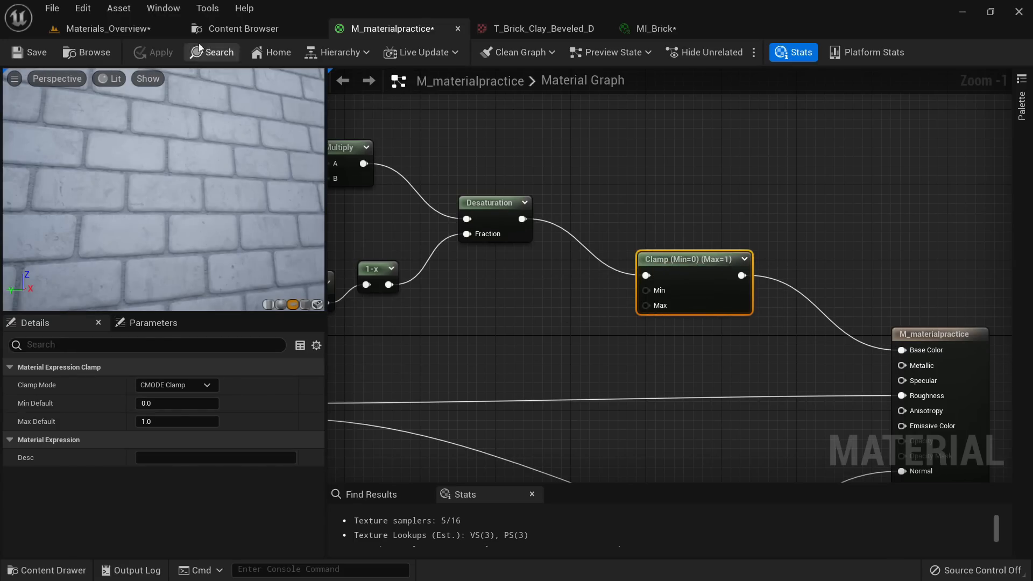
Step: Examine the brick cube in Materials_Overview in unlit and lit views
left_click(147, 28)
right_click_drag(399, 270, 470, 362)
key("alt+3")
key("alt+4")
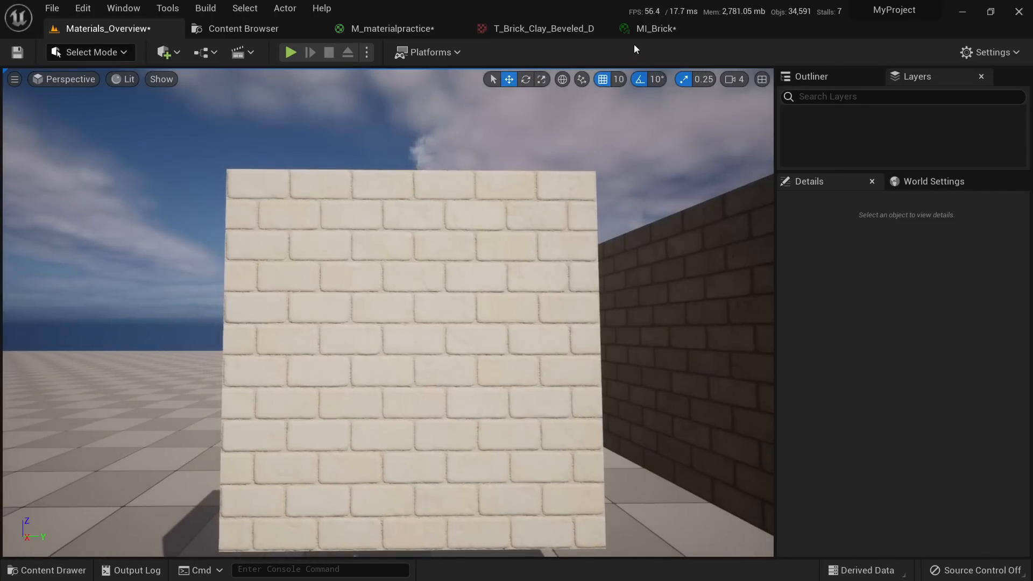
Step: Switch the MI_Brick preview to a sphere shape
left_click(657, 31)
mouse_move(205, 229)
right_mouse_down()
mouse_move(204, 301)
mouse_move(205, 237)
right_mouse_up()
left_click_drag(204, 237, 259, 237)
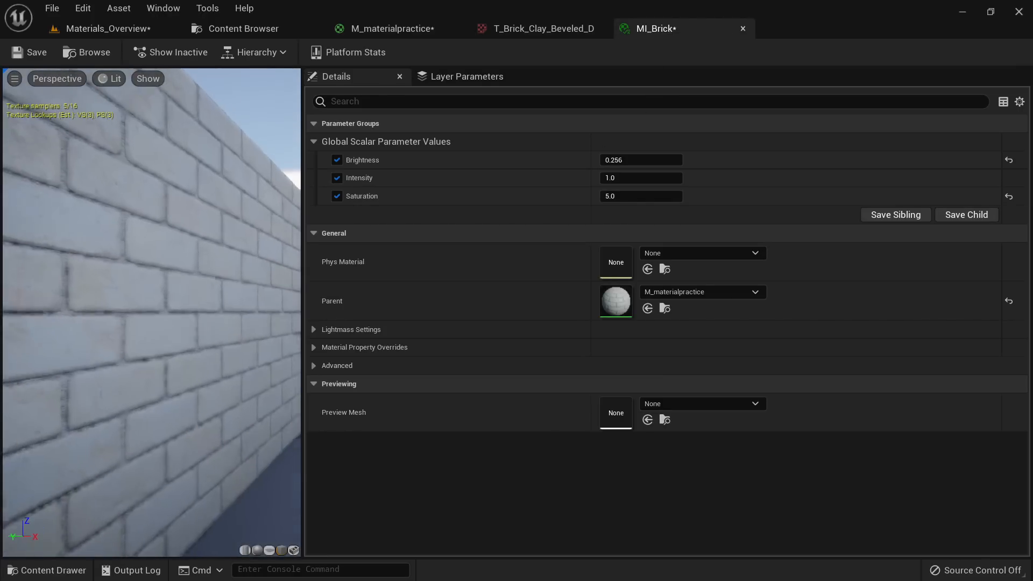
left_click_drag(215, 510, 166, 510)
left_click(259, 549)
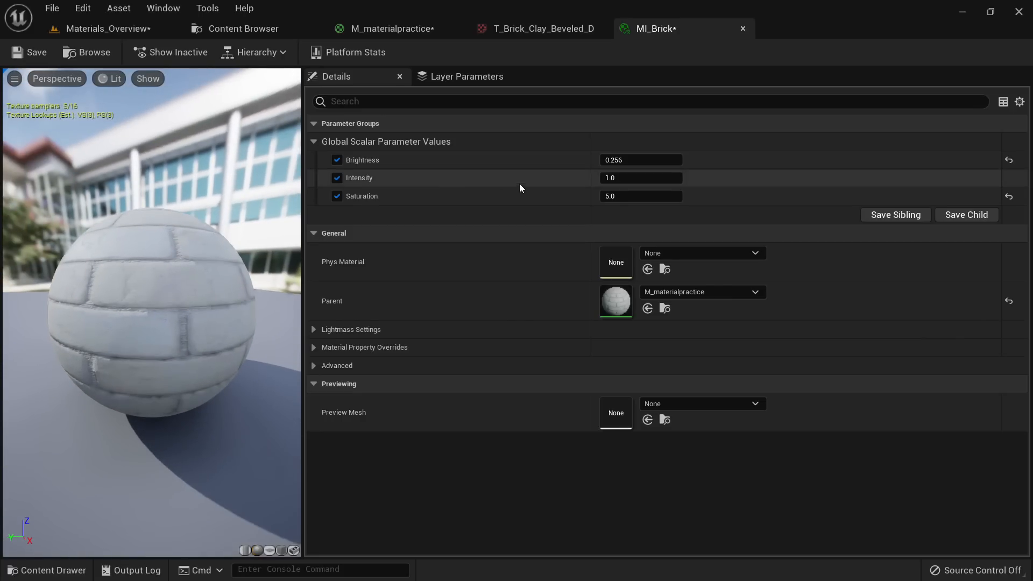
Step: Set MI_Brick's Brightness to 0 and check the cube in Materials_Overview
left_click_drag(632, 162, 604, 162)
left_click(605, 165)
type("0")
key("Return")
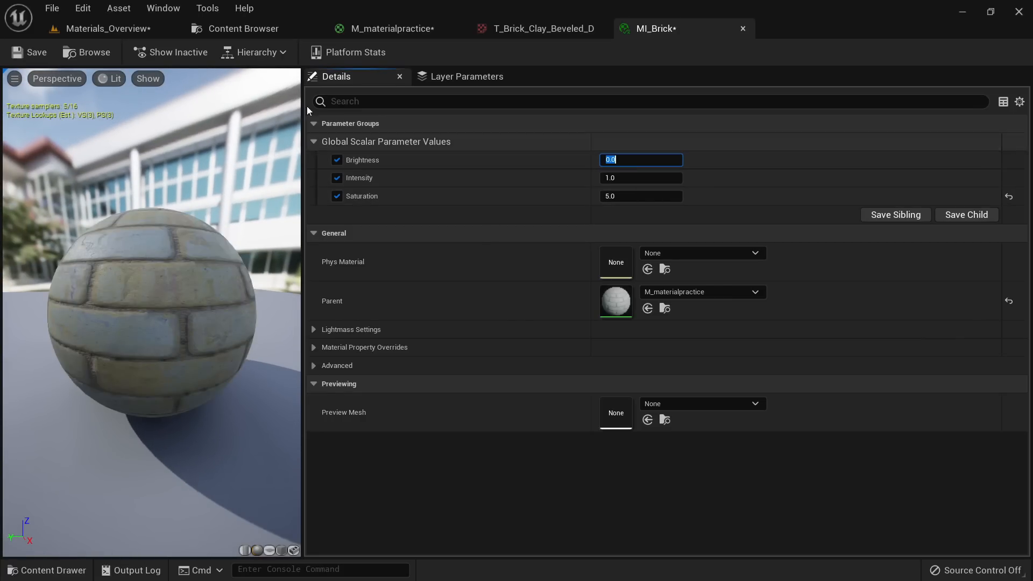
left_click(145, 28)
right_click_drag(385, 312, 363, 312)
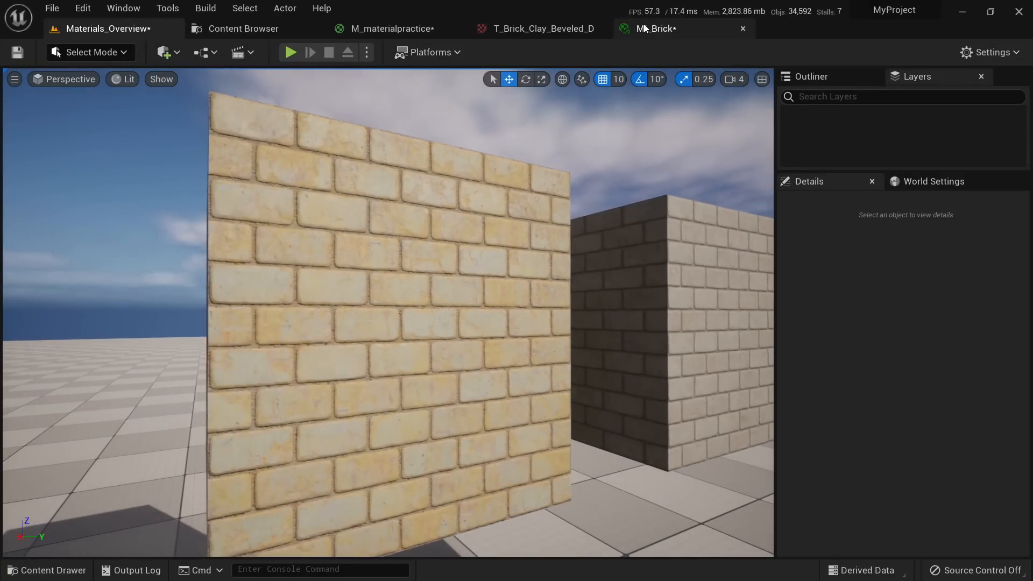
Step: Set MI_Brick's Saturation to 2 and compare the cube in unlit and lit views in Materials_Overview
left_click(655, 28)
left_click(640, 195)
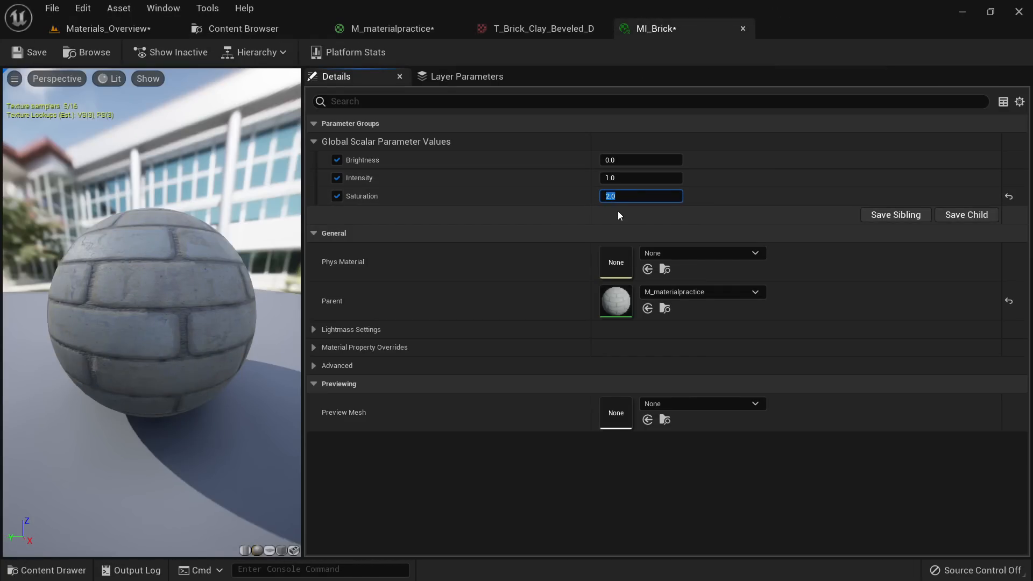
left_click(108, 28)
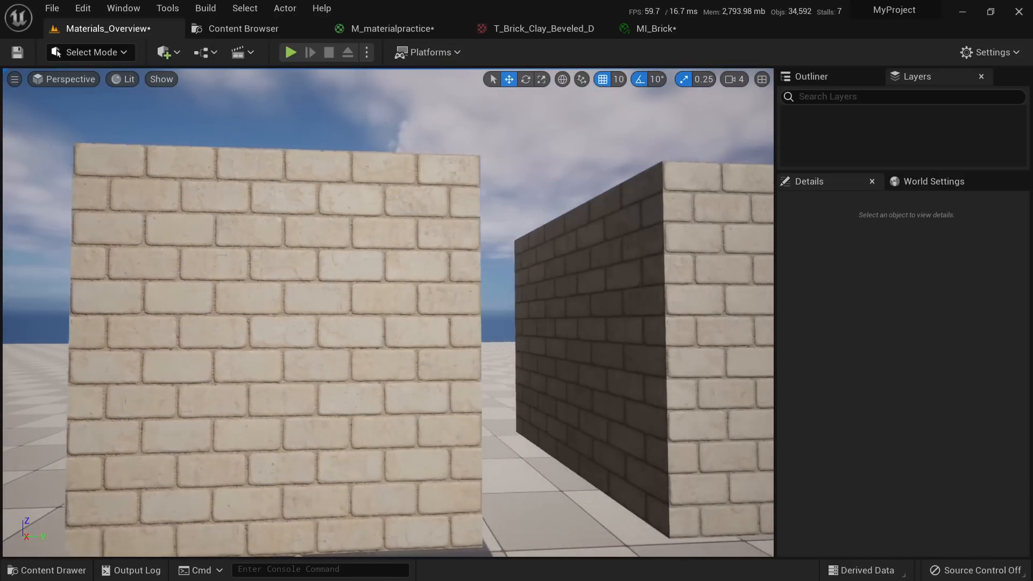
right_click_drag(387, 312, 371, 312)
key("alt+3")
right_click_drag(449, 325, 441, 324)
key("alt+4")
Step: Enclose the base colour nodes of M_materialpractice, from the Texture Sample through the Clamp, in a comment titled "Base color"
left_click(379, 28)
right_click_drag(554, 297, 779, 324)
scroll(748, 334, "down", 4)
scroll(699, 350, "up", 1)
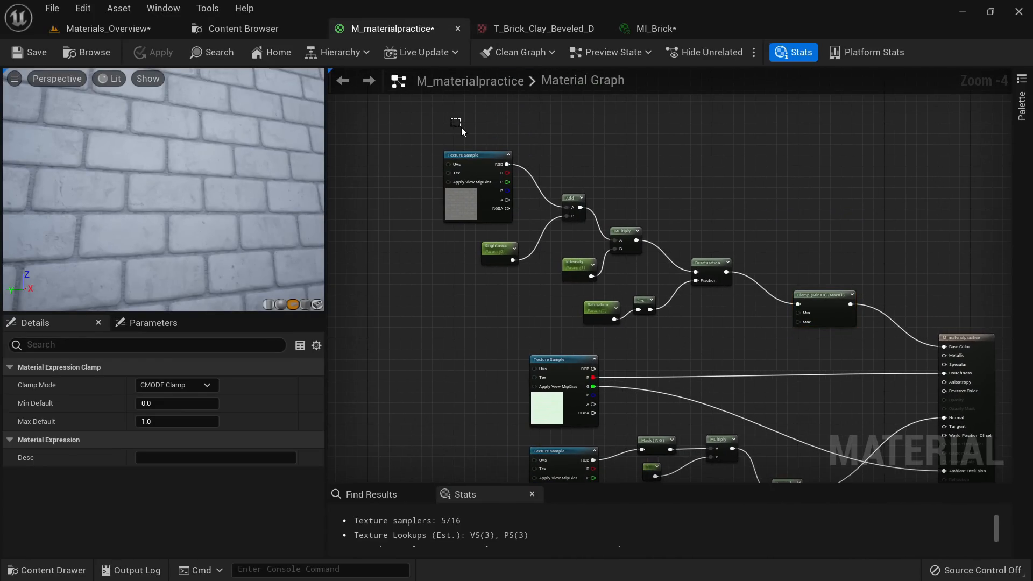
left_click_drag(480, 144, 765, 249)
right_click_drag(739, 288, 762, 318)
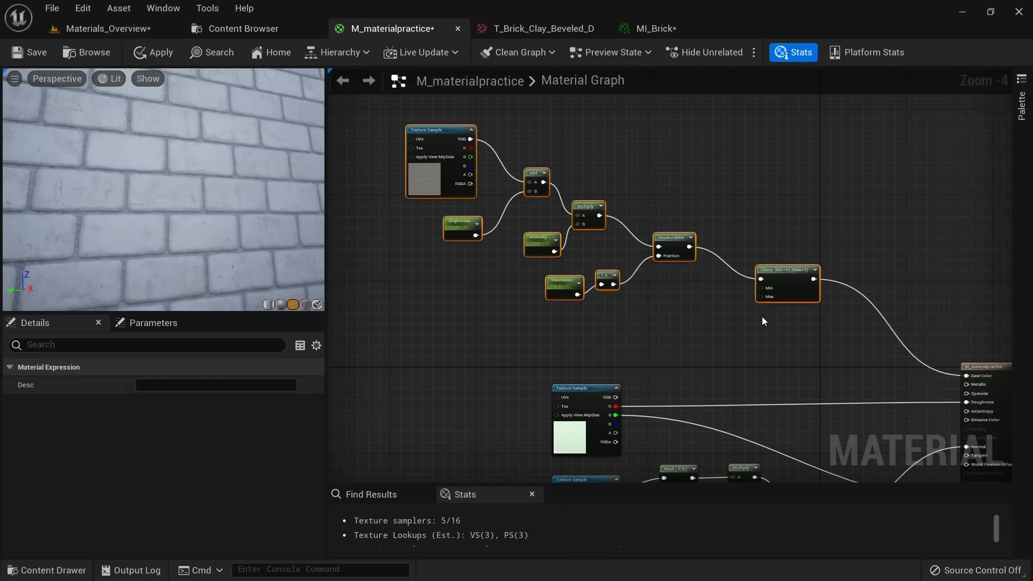
key("c")
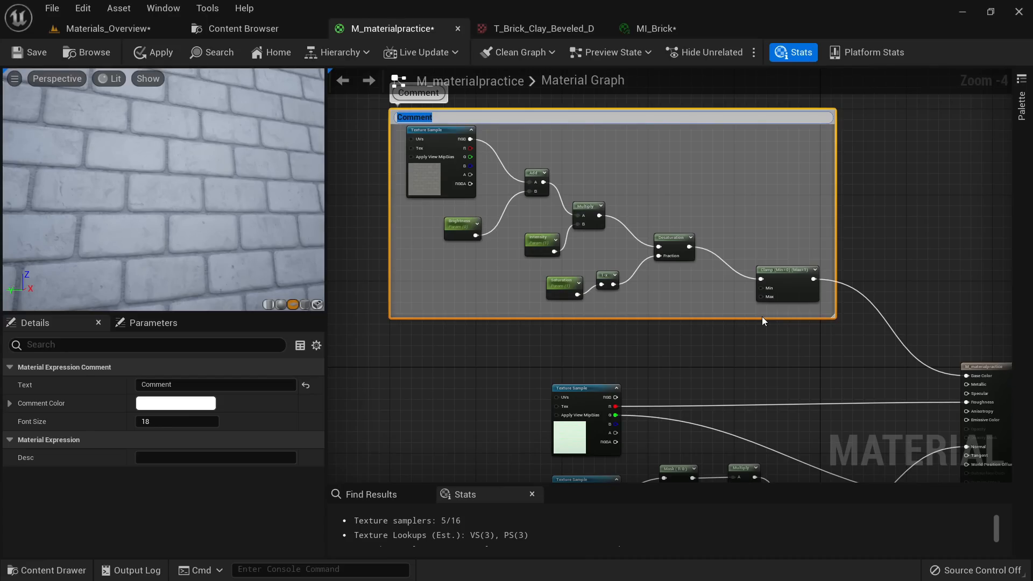
type("Base color")
key("Return")
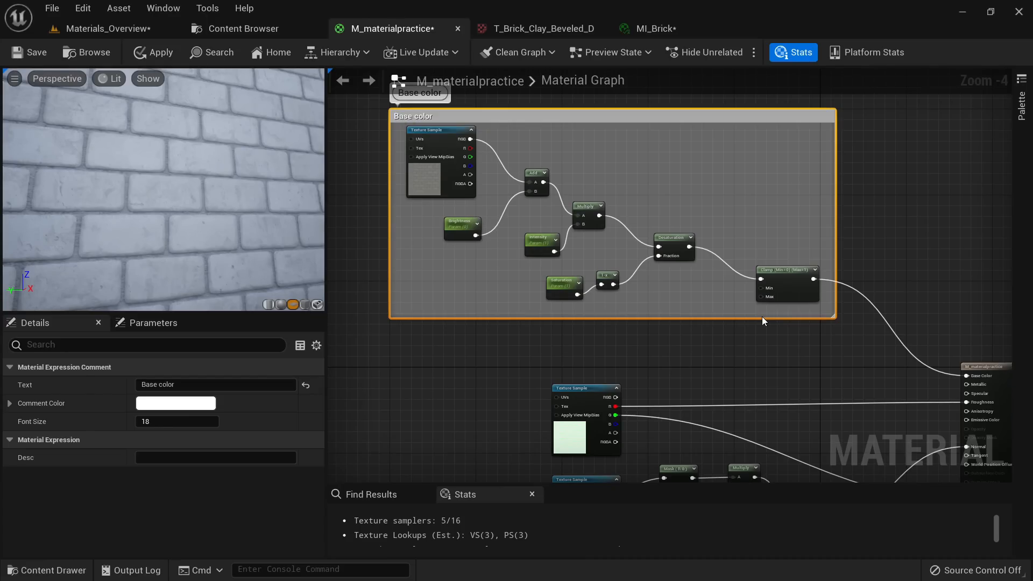
left_click(753, 341)
scroll(753, 341, "down", 4)
scroll(753, 341, "up", 5)
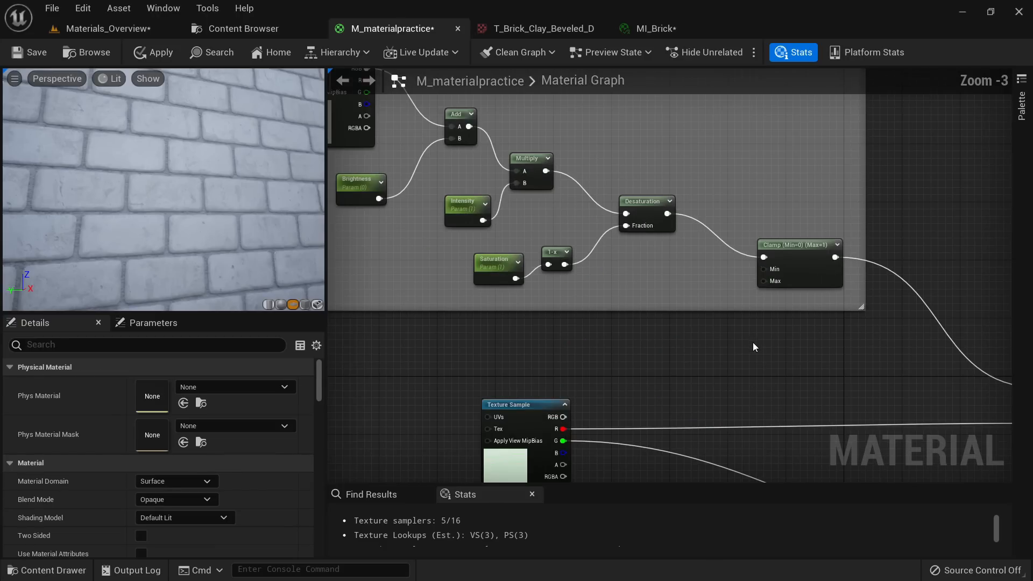
scroll(753, 341, "down", 1)
scroll(649, 189, "up", 1)
scroll(650, 188, "down", 2)
left_click(607, 129)
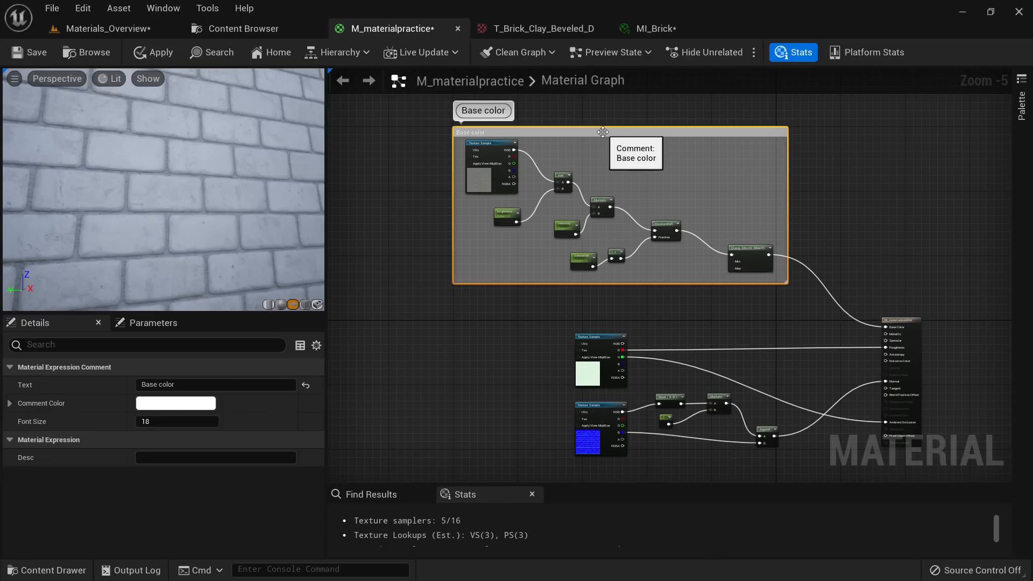
left_click(175, 403)
left_click_drag(327, 302, 290, 338)
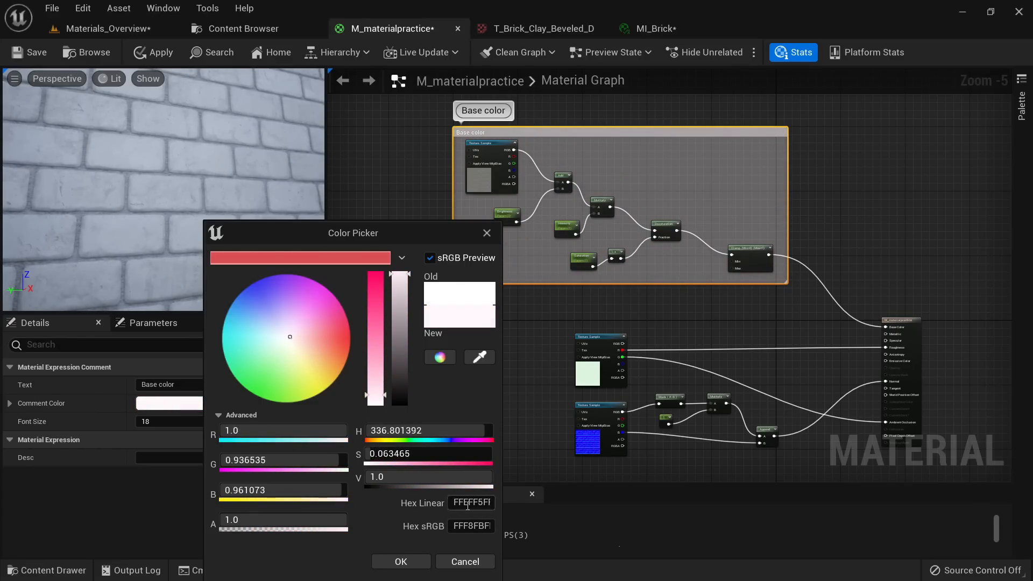
left_click(463, 561)
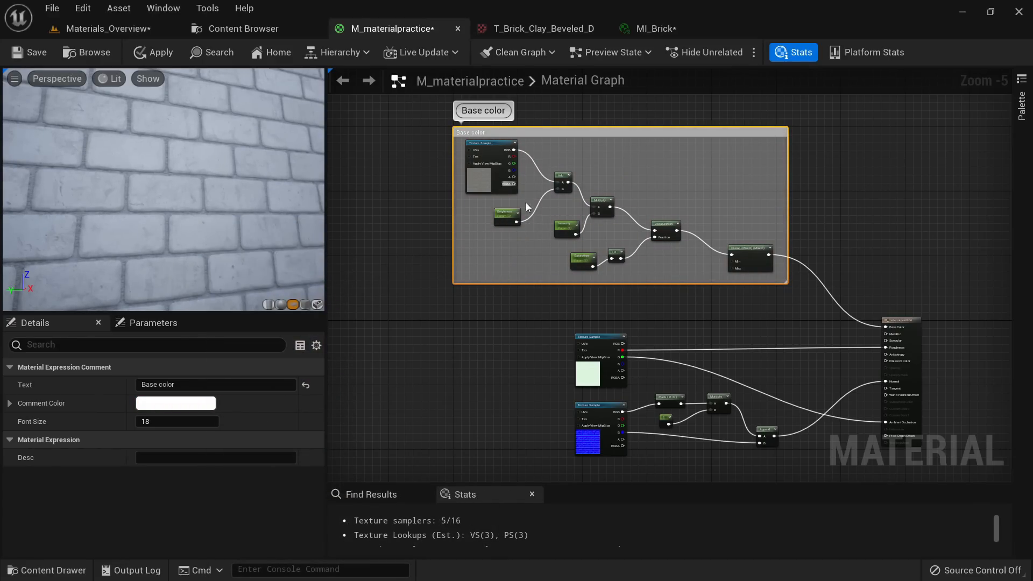
Step: Move the mask and normal map node groups further down, away from the Base color comment
right_click_drag(528, 336, 530, 294)
scroll(530, 294, "down", 2)
left_click_drag(531, 294, 551, 405)
scroll(676, 351, "up", 2)
right_click_drag(527, 268, 659, 227)
scroll(559, 310, "down", 1)
scroll(548, 323, "up", 3)
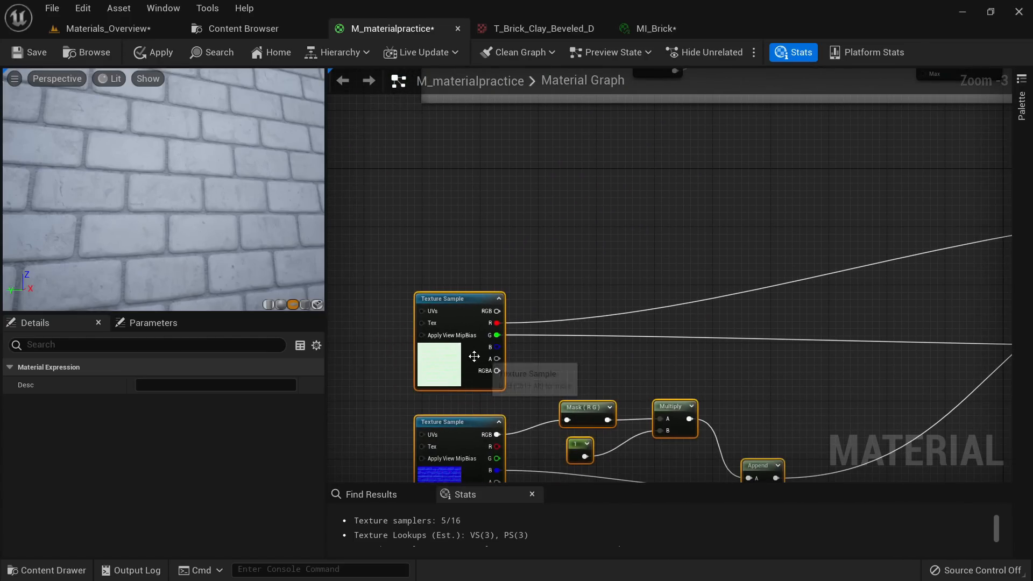
Step: Move the T_Brick_Clay_Beveled_M Texture Sample up, away from the normal map nodes
left_click(475, 356)
left_click_drag(445, 359, 529, 281)
scroll(648, 249, "up", 3)
right_click_drag(648, 249, 610, 271)
scroll(560, 280, "down", 4)
scroll(560, 282, "up", 3)
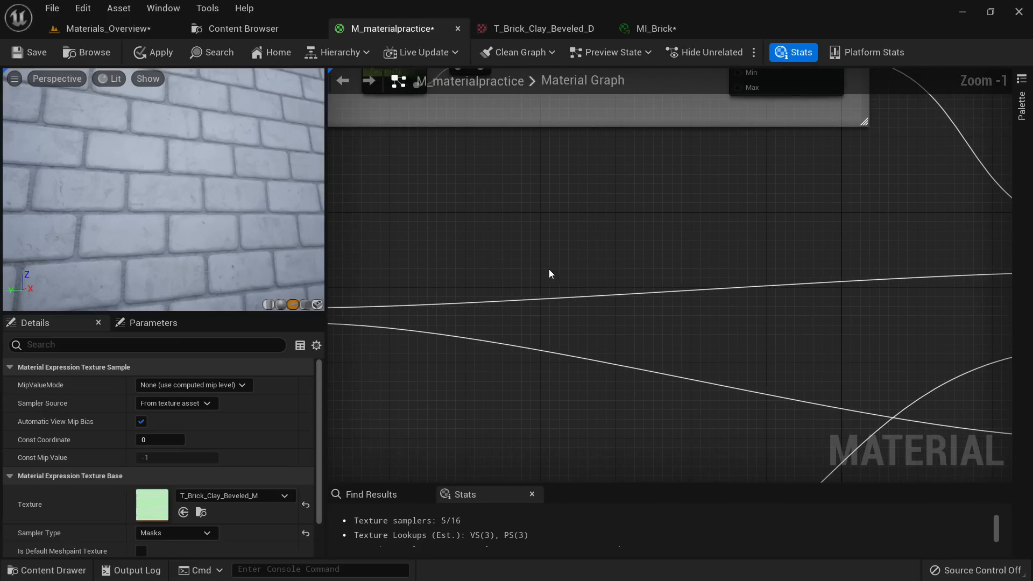
Step: Multiply the mask texture's red channel by a new scalar parameter named Roughness intensity
left_click(733, 251)
left_click_drag(466, 308, 861, 229)
right_click_drag(861, 229, 640, 238)
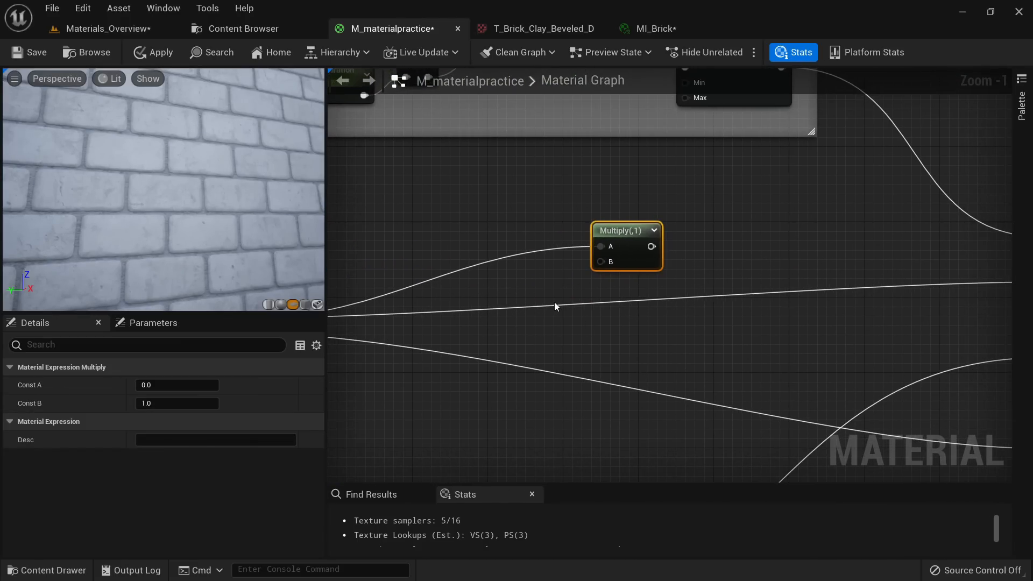
left_click_drag(540, 219, 543, 221)
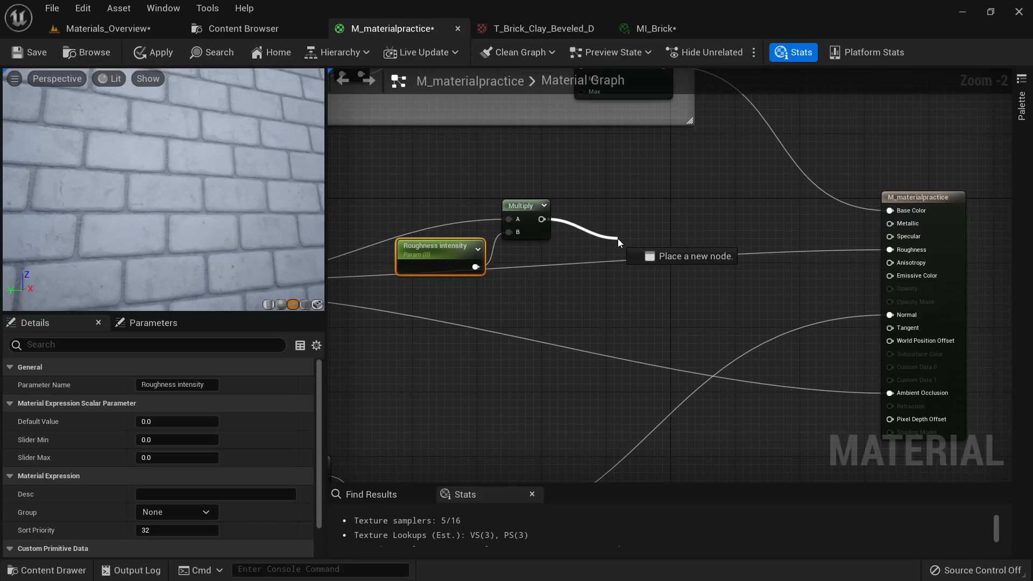
Step: Route the roughness Multiply through a new Clamp node into the Roughness input, and apply the material changes
left_click_drag(617, 238, 706, 230)
type("clamp")
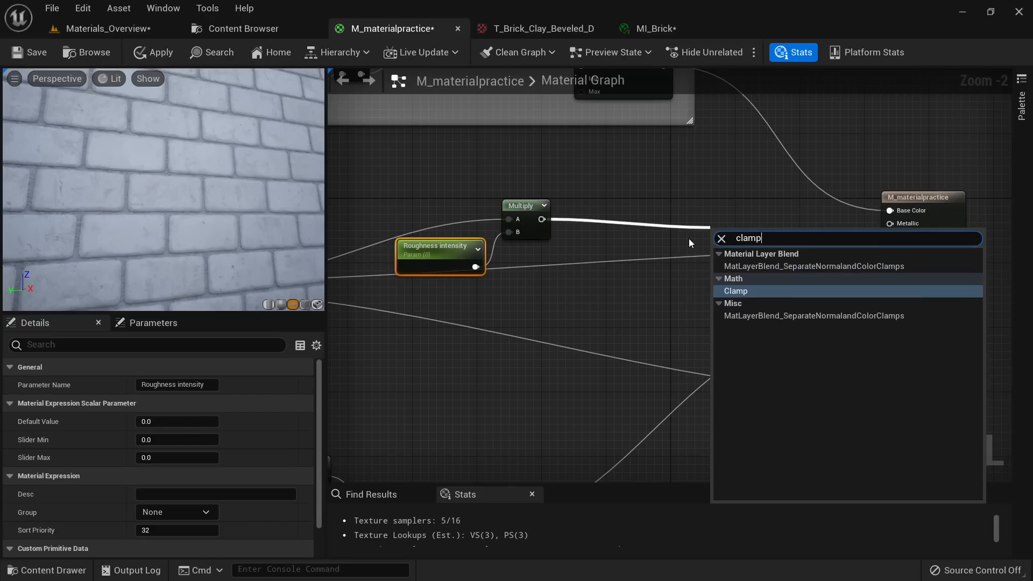
key("Return")
left_click_drag(793, 244, 889, 249)
right_click_drag(730, 298, 711, 270)
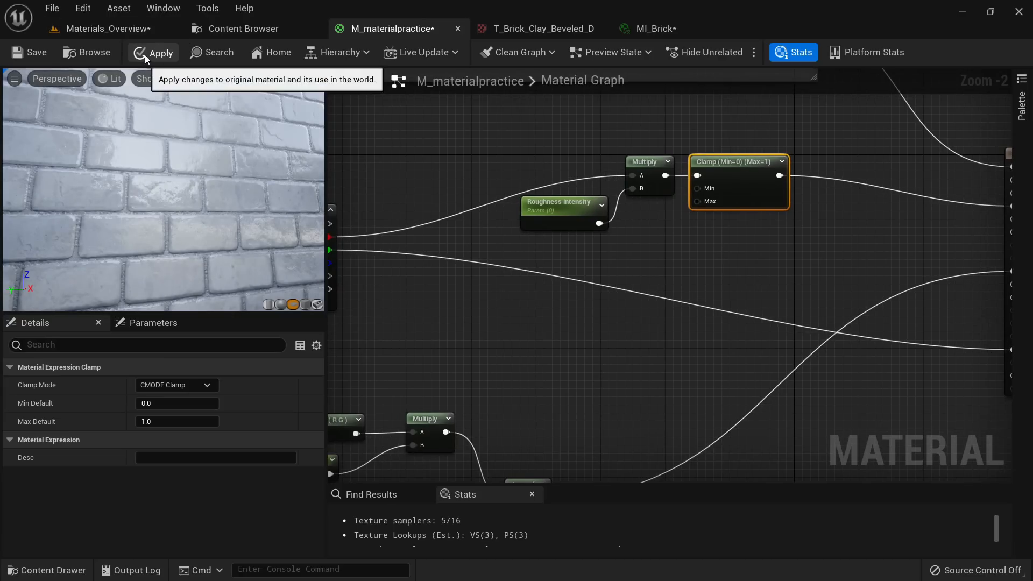
left_click(144, 55)
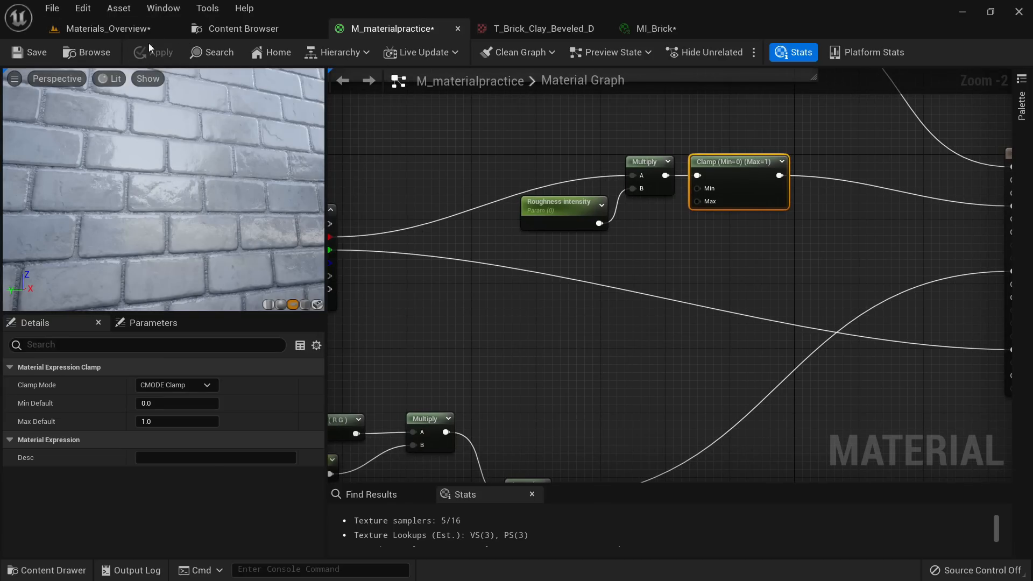
Step: Examine the brick surface of the cube up close in Materials_Overview
left_click(146, 24)
right_click_drag(338, 309, 458, 297)
key("a")
key("w")
Step: Enable the Roughness intensity override in MI_Brick and inspect it on the preview sphere and the level's cube
left_click(656, 28)
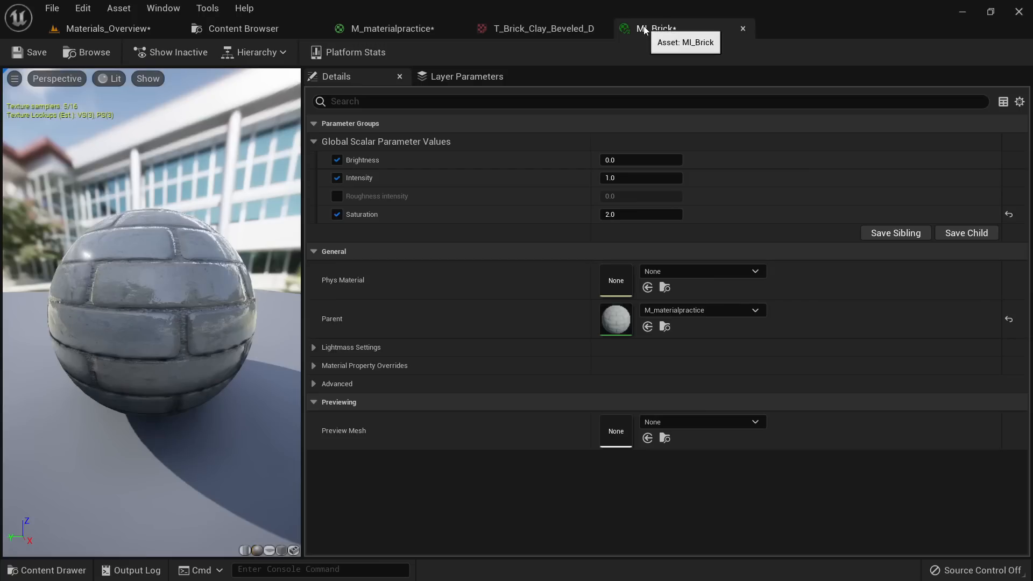
left_click(337, 195)
right_click_drag(280, 247, 281, 247)
right_click_drag(152, 231, 152, 231)
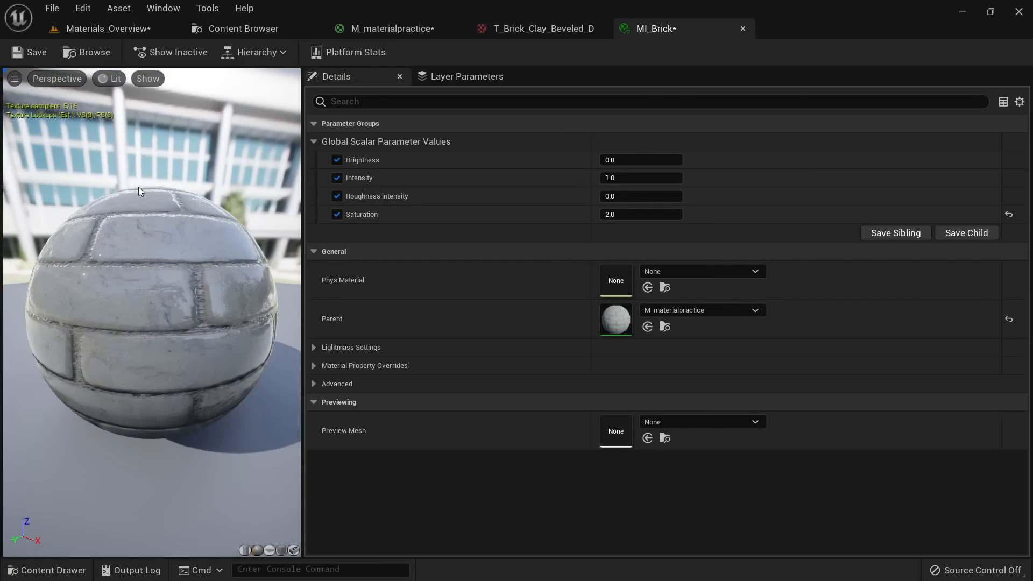
left_click(95, 27)
right_click_drag(388, 312, 388, 312)
Step: Test several Roughness intensity values in MI_Brick, including 0.5, 2 and 0, and end at 1
left_click(655, 28)
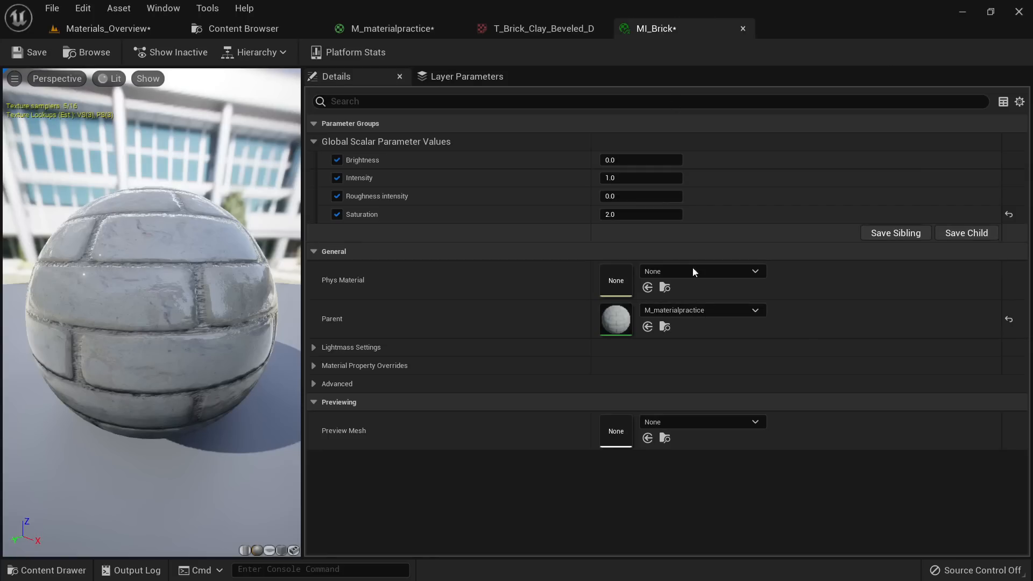
type("1")
key("Return")
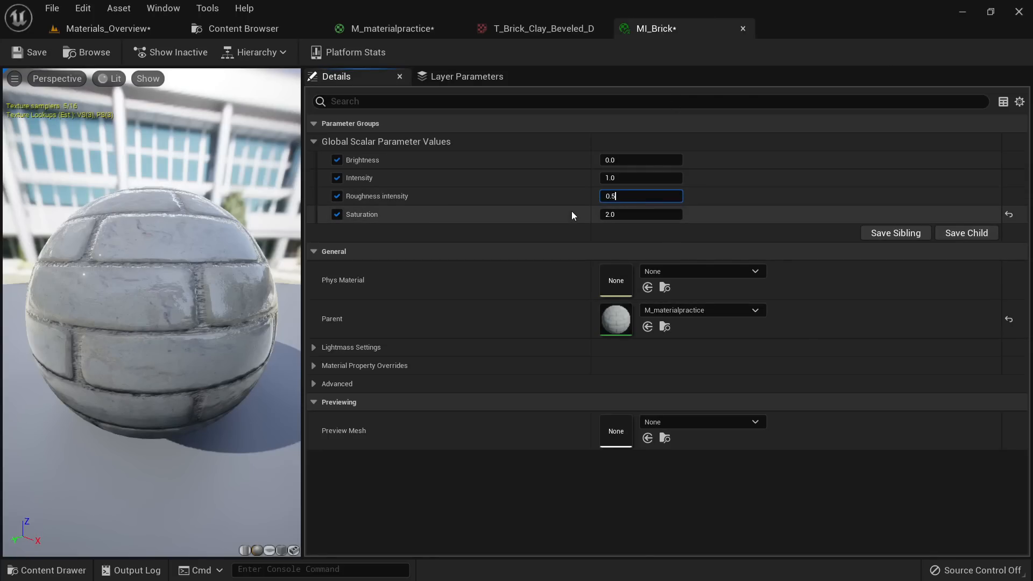
type("2")
key("Return")
type("0")
key("Return")
type("0")
key("Return")
type("1")
key("Return")
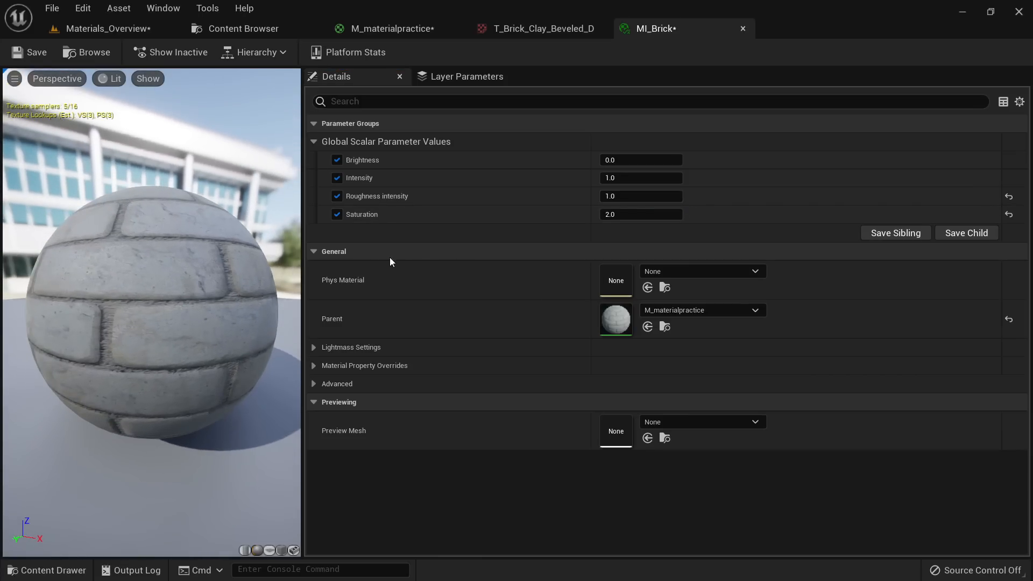
Step: Orbit the MI_Brick preview sphere and compare Roughness intensity values of 2, 1, 0 and 0.5 on it
mouse_move(161, 242)
left_mouse_down()
mouse_move(178, 253)
mouse_move(161, 258)
left_mouse_up()
right_click_drag(161, 258, 214, 251)
left_click(645, 199)
type("2")
key("Return")
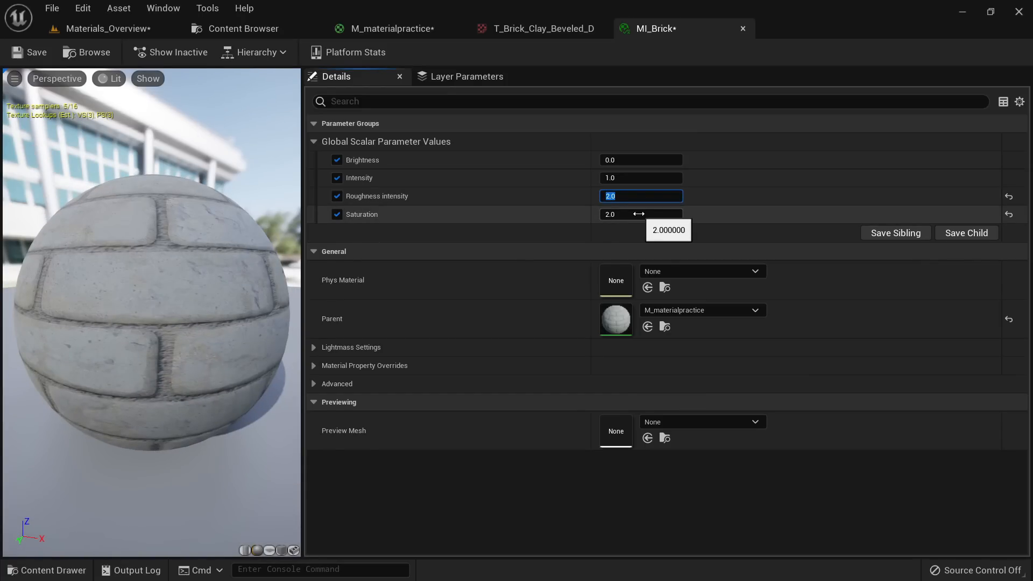
type("1")
key("Return")
type("-1")
key("Return")
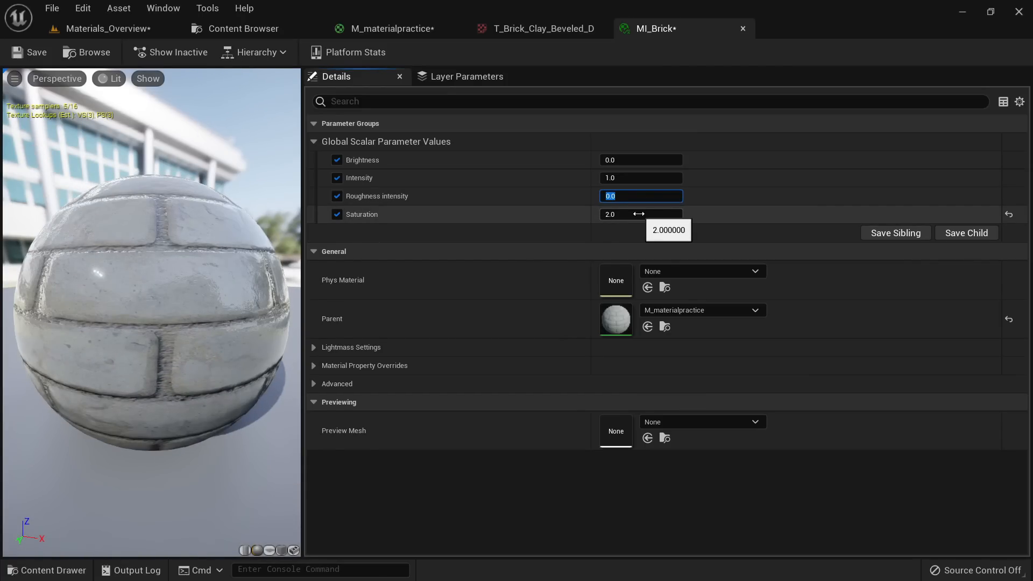
type("1")
key("Return")
type("0.5")
key("Return")
Step: Set Roughness intensity to 1, save MI_Brick and return to the M_materialpractice graph
type("1")
key("Return")
left_click(29, 52)
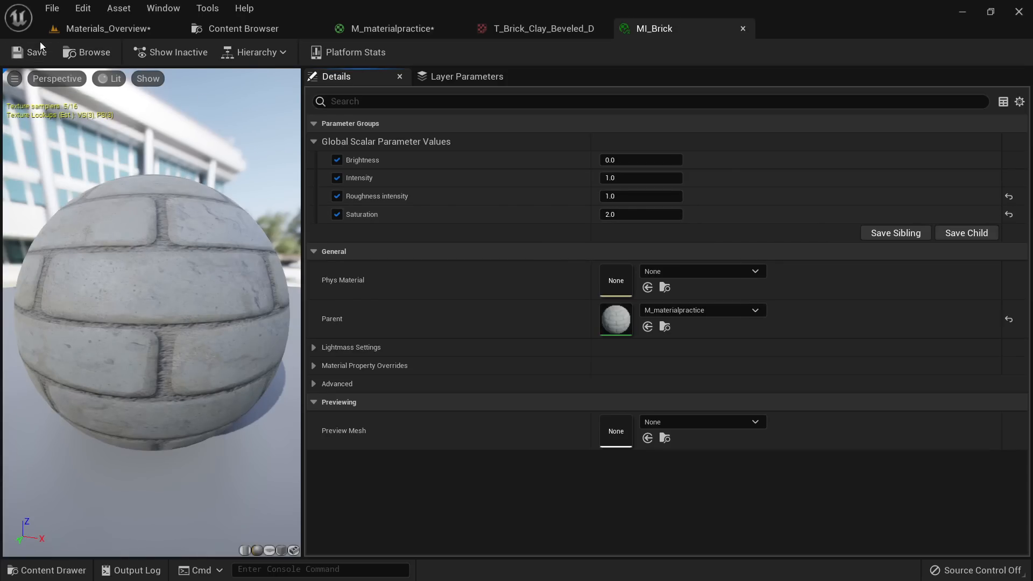
left_click(425, 28)
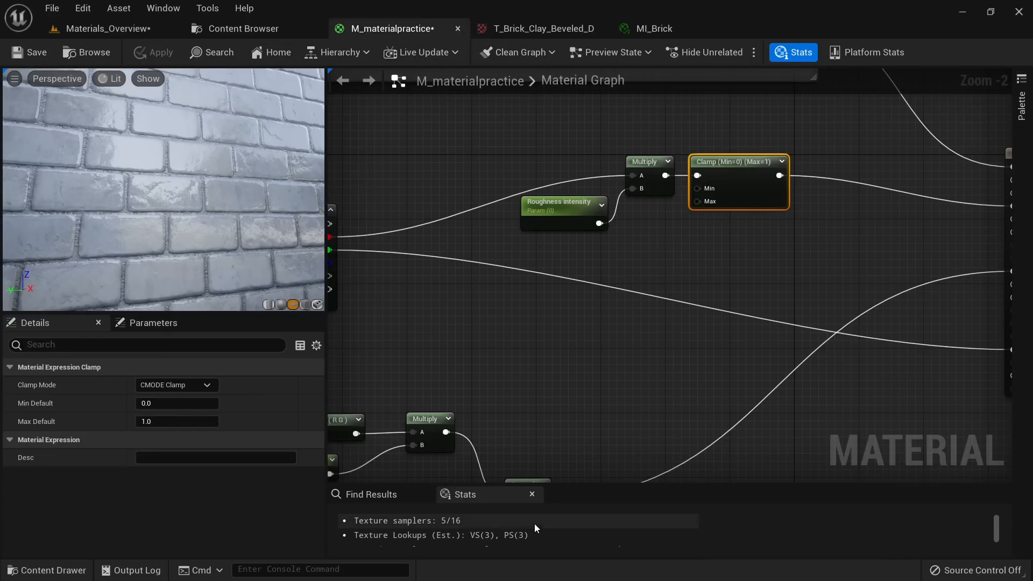
Step: Move the T_Brick_Clay_Beveled_N Texture Sample node slightly away from the Mask (R G) node
scroll(739, 288, "down", 3)
scroll(698, 311, "up", 6)
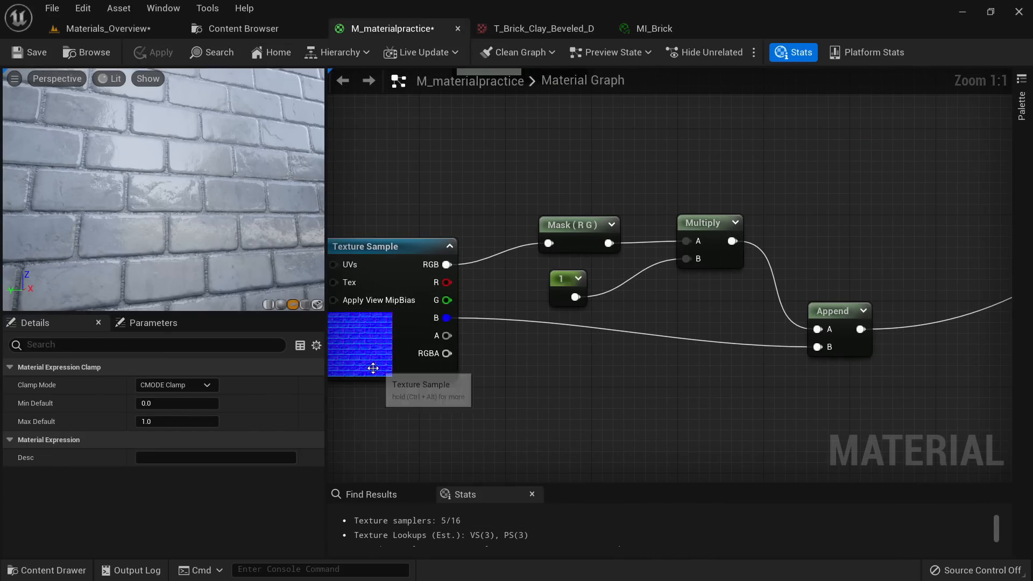
left_click(447, 375)
right_click_drag(399, 337, 564, 306)
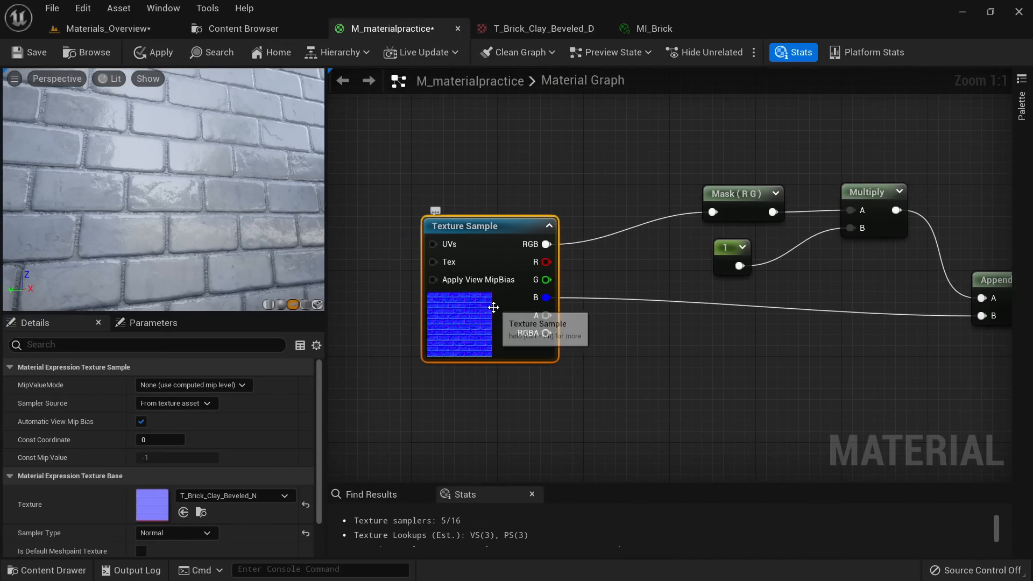
left_click_drag(493, 307, 484, 294)
right_click_drag(638, 286, 484, 278)
Step: Convert the constant 1 feeding the normal map's Multiply into a scalar parameter named Normal intensity
left_click(567, 243)
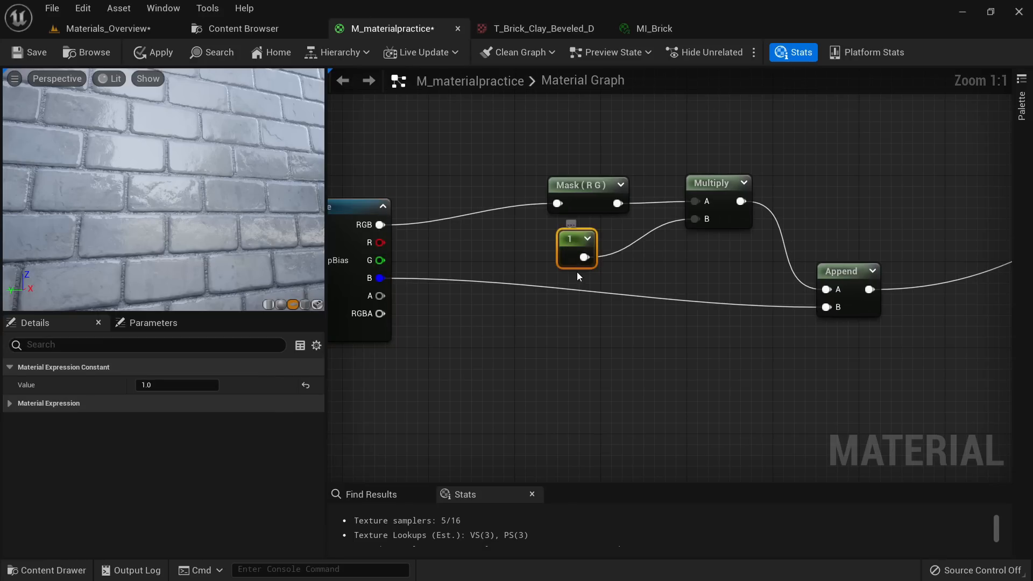
right_click_drag(582, 311, 552, 313)
right_click(536, 250)
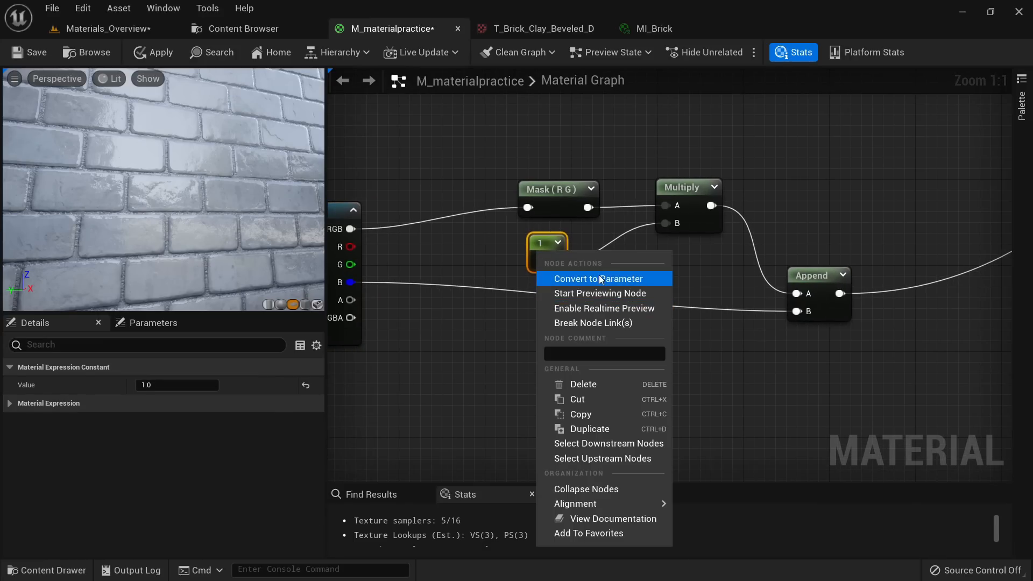
left_click(600, 279)
type("Normal ")
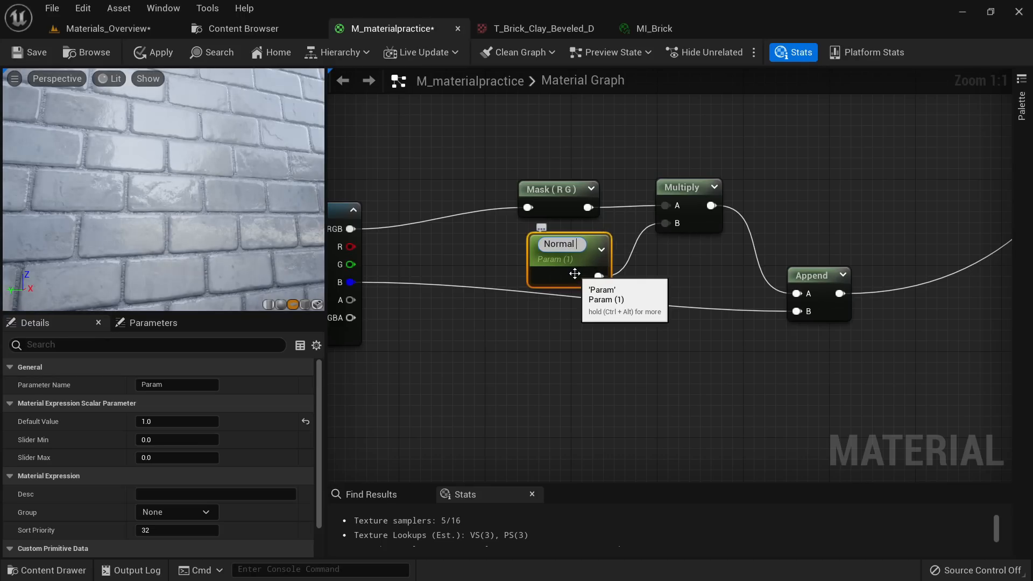
type("intensity")
key("Return")
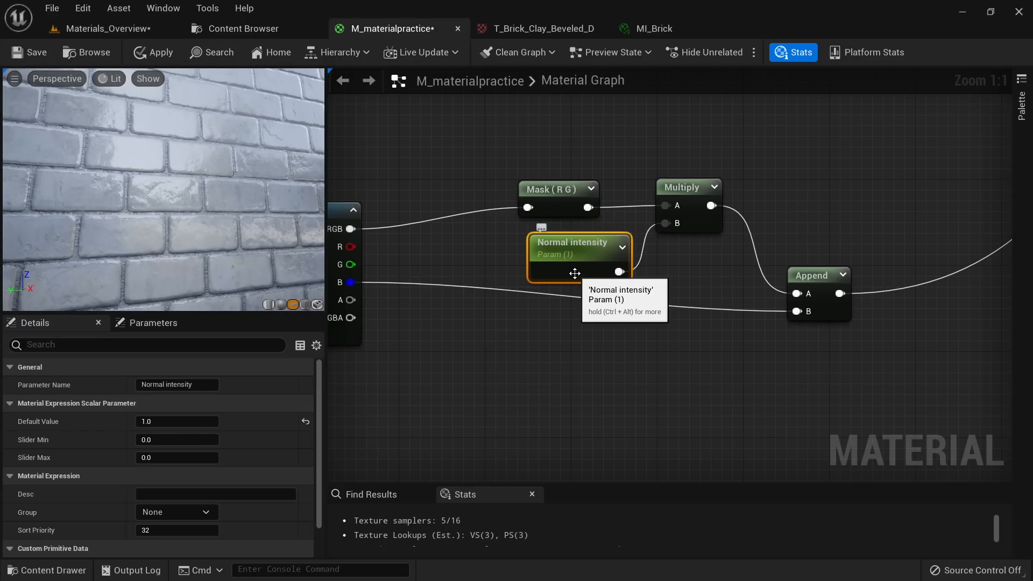
Step: Apply the material changes, set the Roughness intensity parameter's default value to 1.0, and apply the material again
scroll(464, 315, "down", 4)
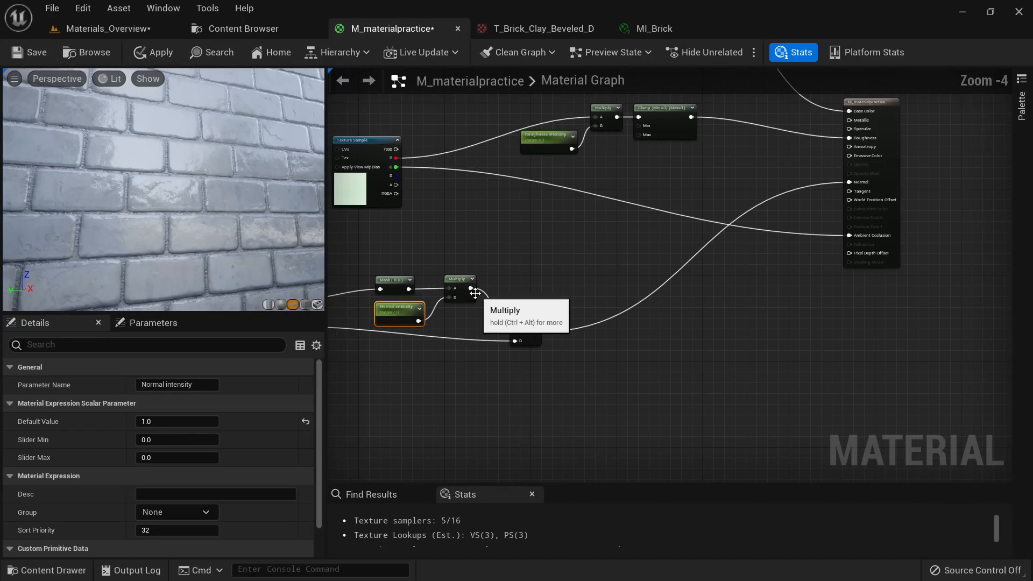
left_click(150, 52)
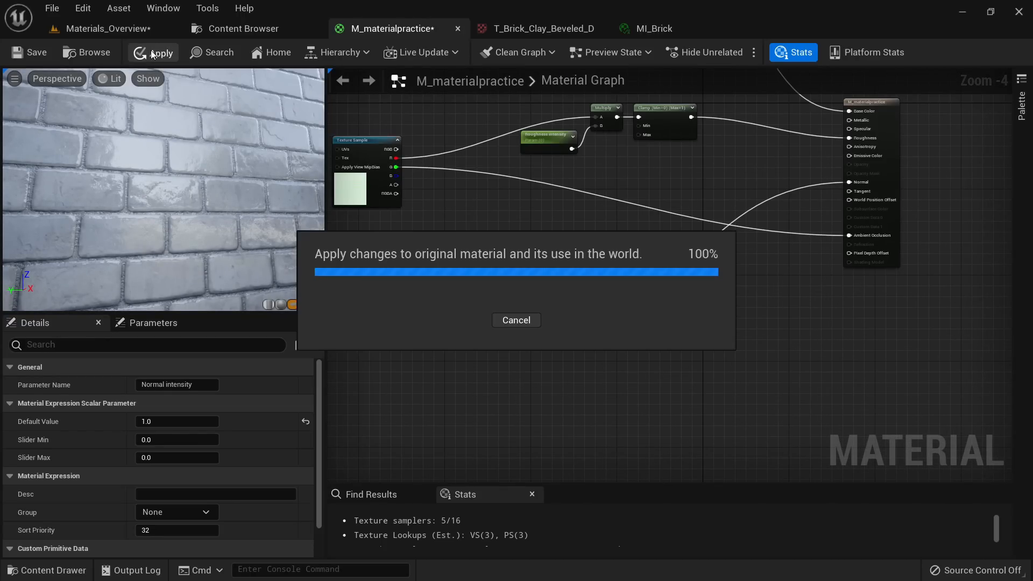
left_click(537, 146)
left_click(177, 420)
key("Return")
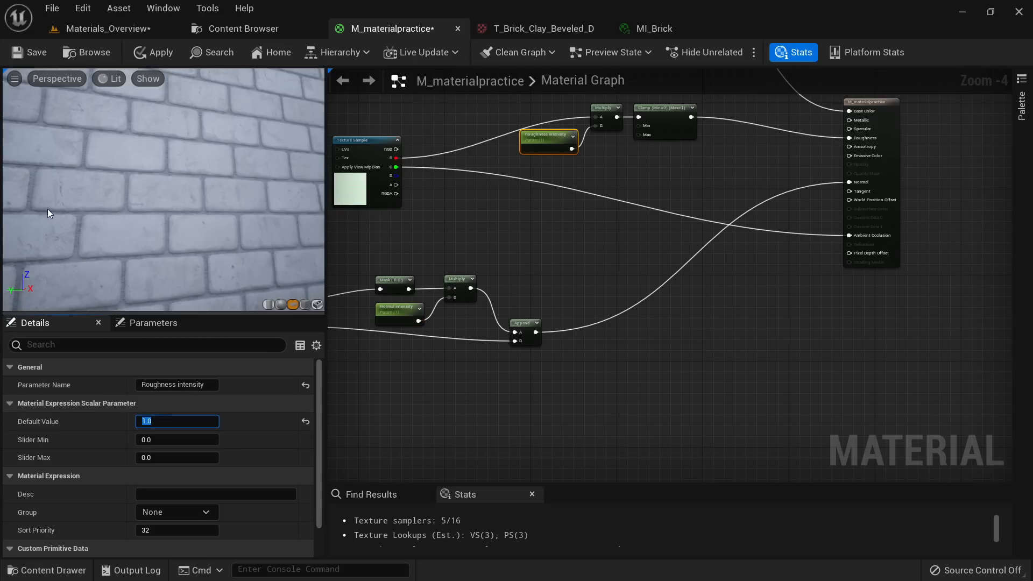
left_click(155, 44)
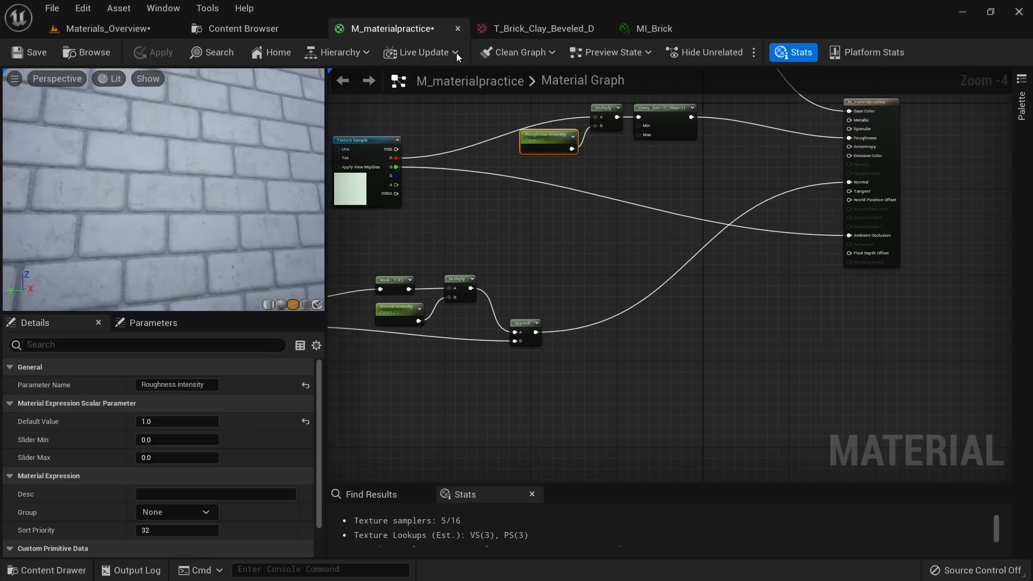
Step: Undock MI_Brick into a floating window and place it beside the brick cube in the Materials_Overview level
left_click(82, 35)
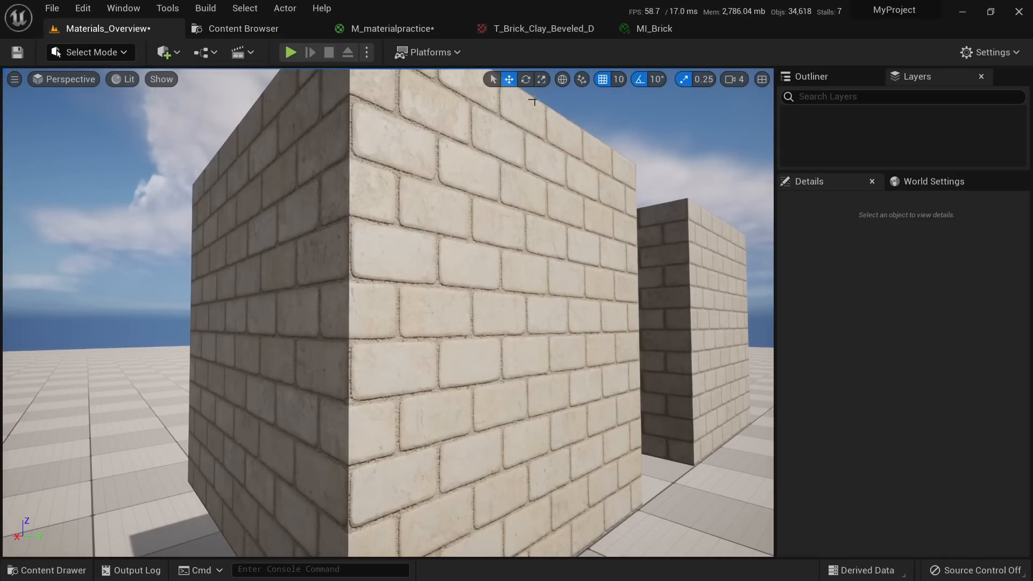
left_click(641, 27)
left_click_drag(659, 34, 812, 206)
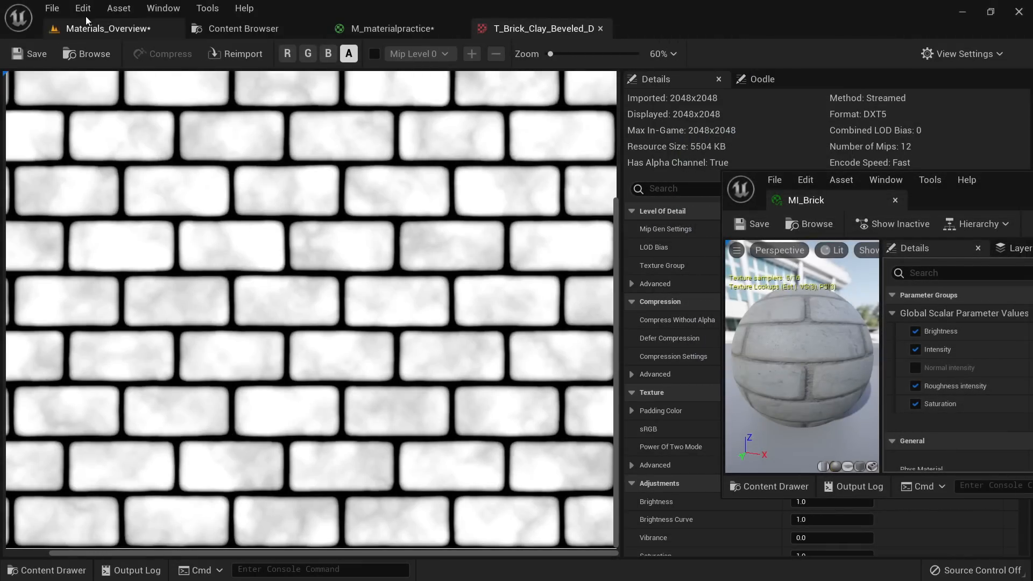
left_click(106, 28)
left_click_drag(995, 183, 893, 96)
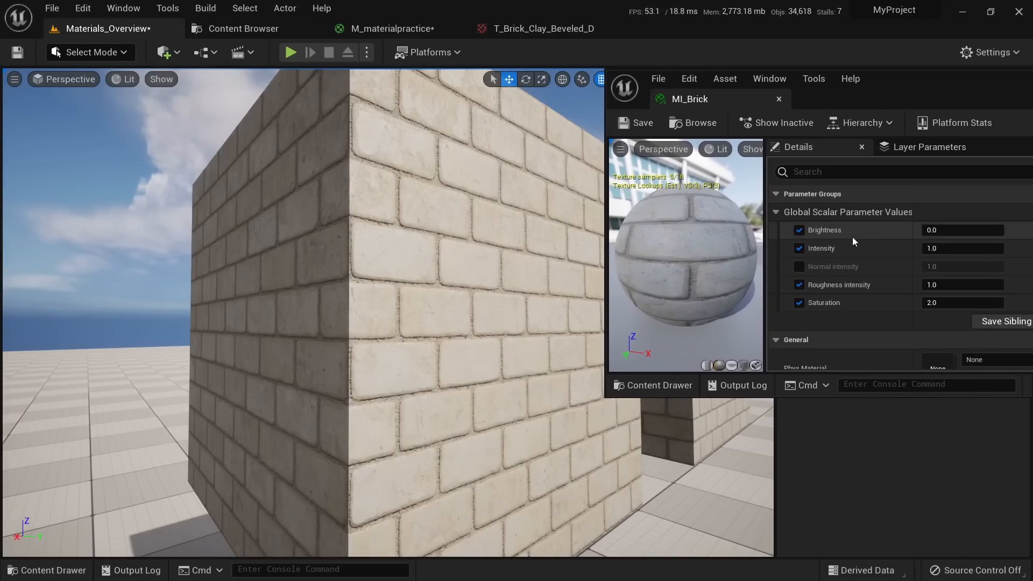
Step: Enable the Normal intensity override in MI_Brick and test values of 5, 10 and 1 on the level's cube
left_click(799, 268)
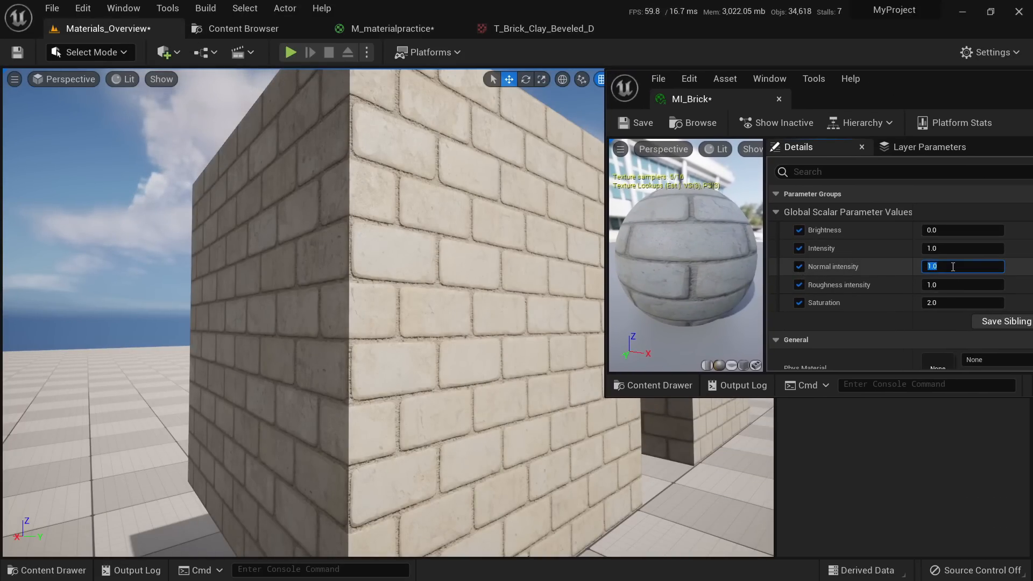
type("5")
key("Return")
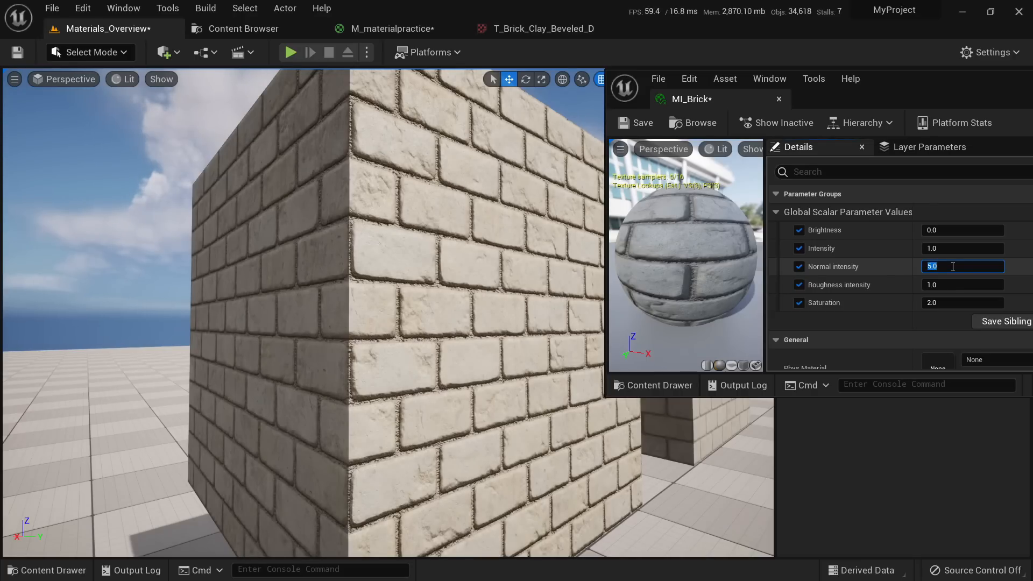
type("10")
key("Return")
type("1")
key("Return")
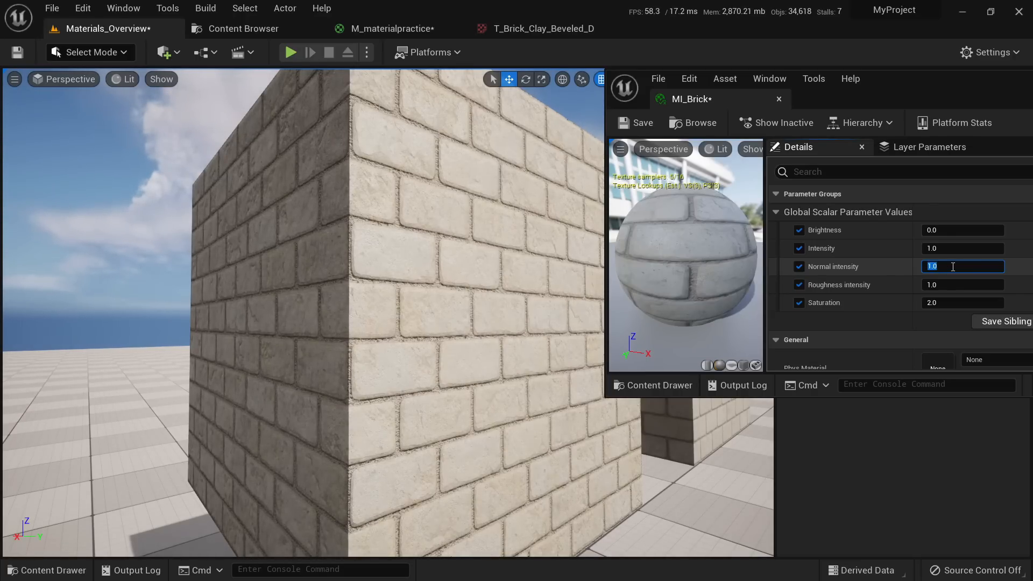
Step: Try a Normal intensity of 5 again in MI_Brick, and settle on 2
type("5")
key("Return")
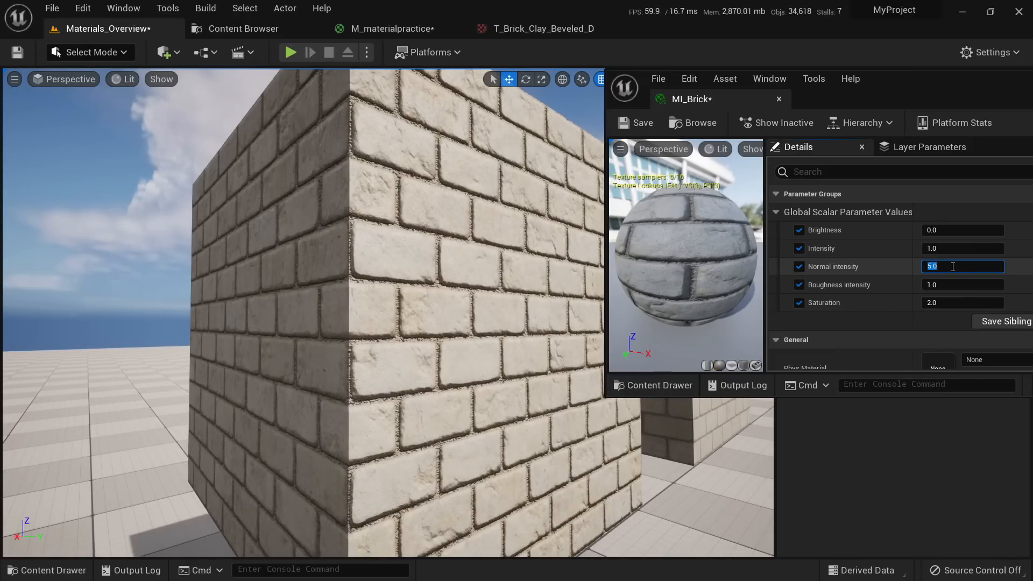
type("2")
key("Return")
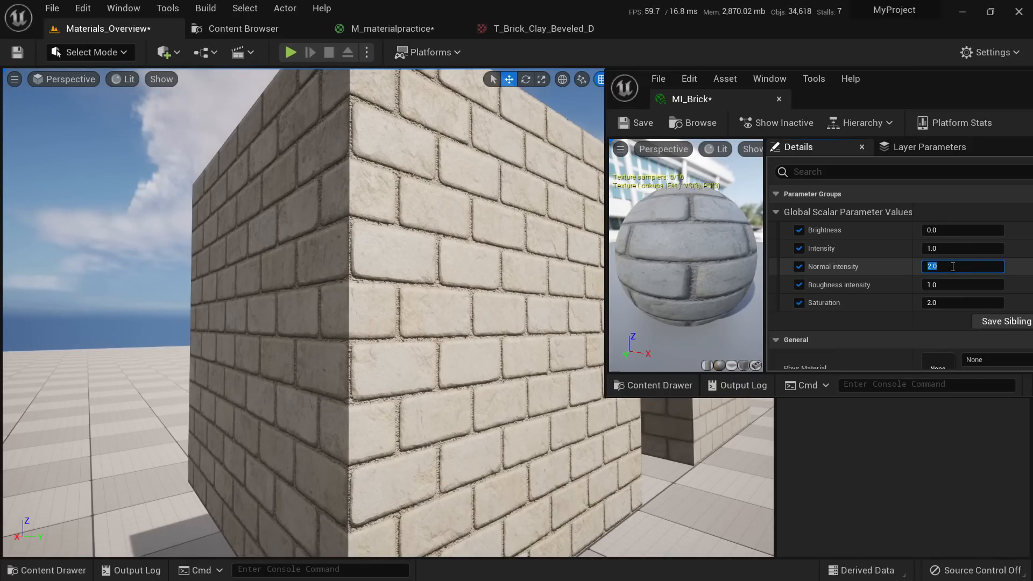
Step: Save the level and dock the floating MI_Brick editor among the main window's tabs, returning to the M_materialpractice graph
mouse_move(645, 285)
right_mouse_down()
mouse_move(646, 323)
mouse_move(645, 285)
right_mouse_up()
right_click_drag(387, 312, 349, 291)
left_click(17, 52)
left_click(374, 28)
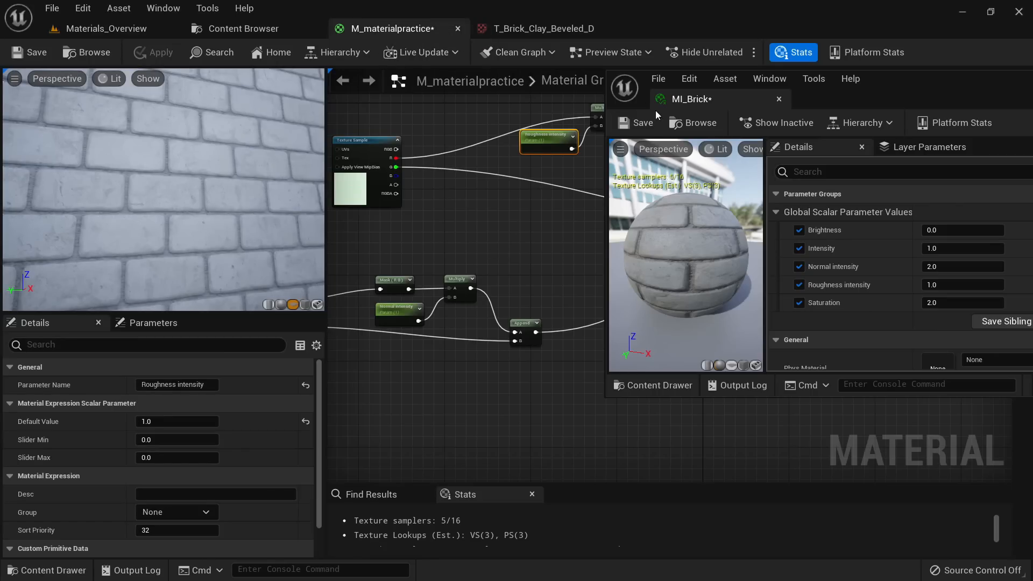
left_click_drag(652, 111, 649, 28)
left_click(395, 29)
Step: Group the Texture Sample, Roughness intensity, Multiply and Clamp nodes in a comment box titled "Roughness"
right_click_drag(455, 203, 629, 267)
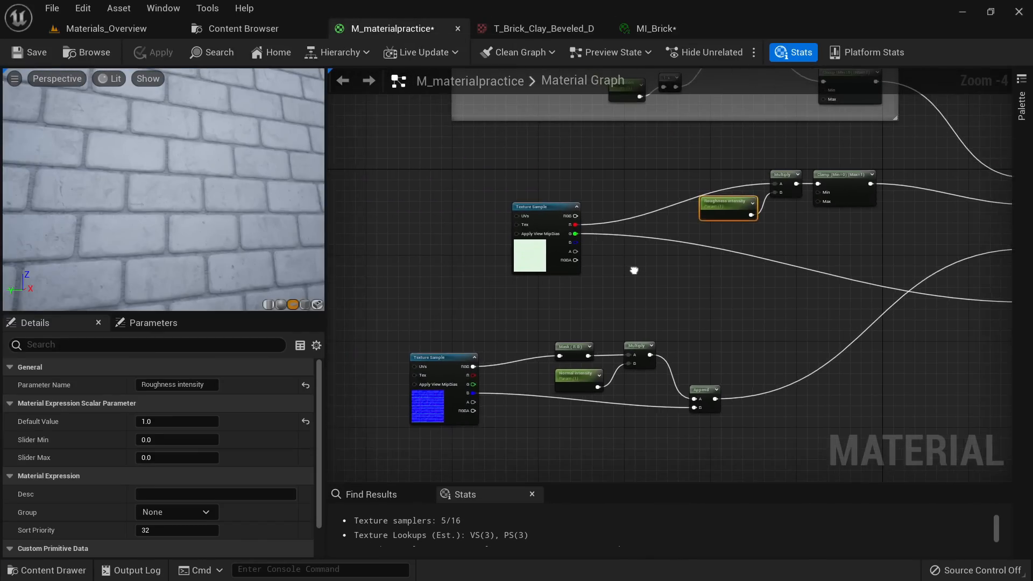
scroll(593, 255, "down", 4)
scroll(591, 252, "up", 4)
left_click_drag(834, 315, 528, 202)
left_click_drag(816, 200, 738, 196)
type("c")
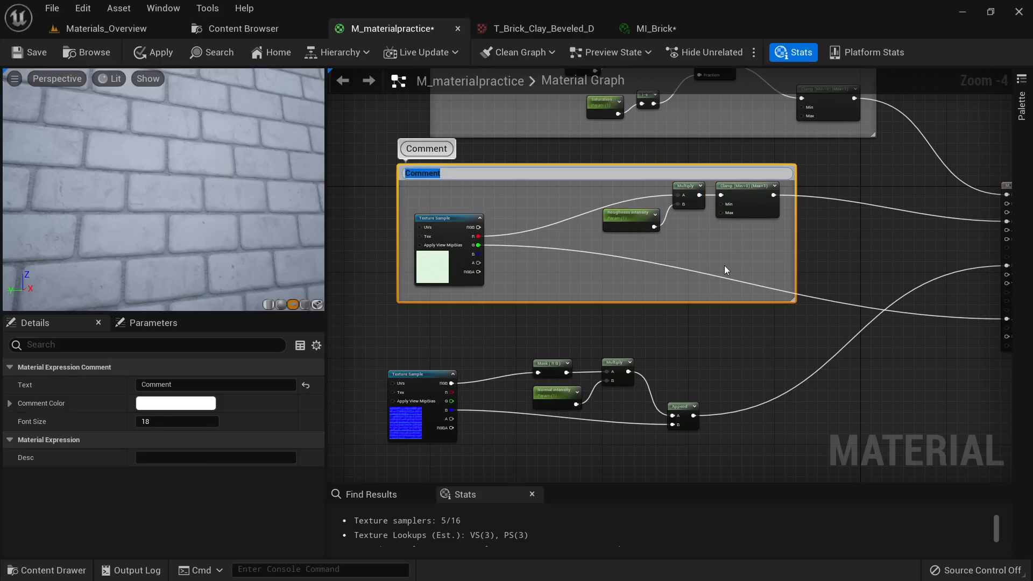
type("Roughness")
key("Return")
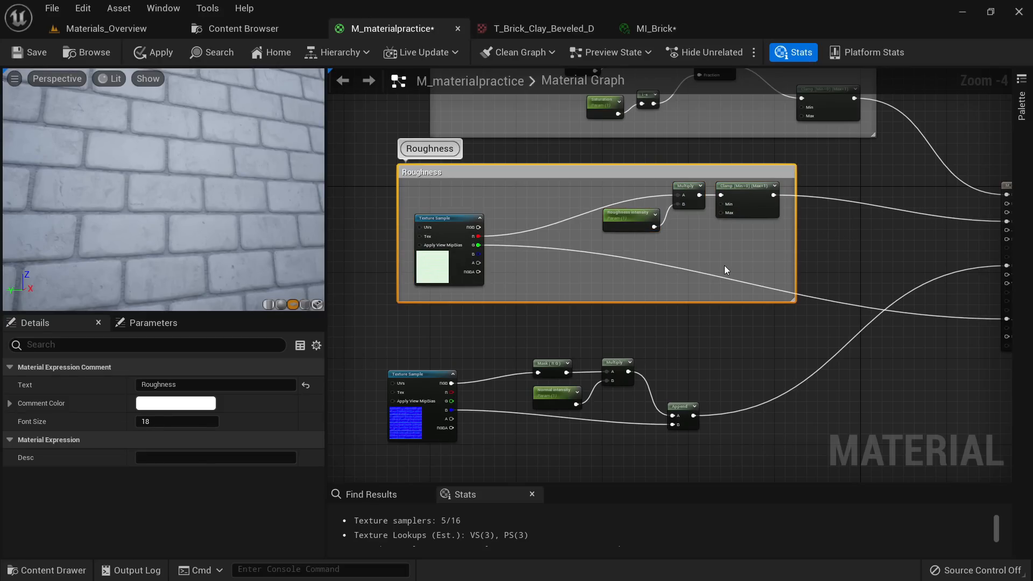
Step: Group the normal map Texture Sample, Mask, Normal intensity, Multiply and Append nodes in a comment titled "Normal map"
right_click_drag(672, 347, 753, 207)
left_click_drag(823, 342, 492, 212)
left_click_drag(508, 277, 541, 315)
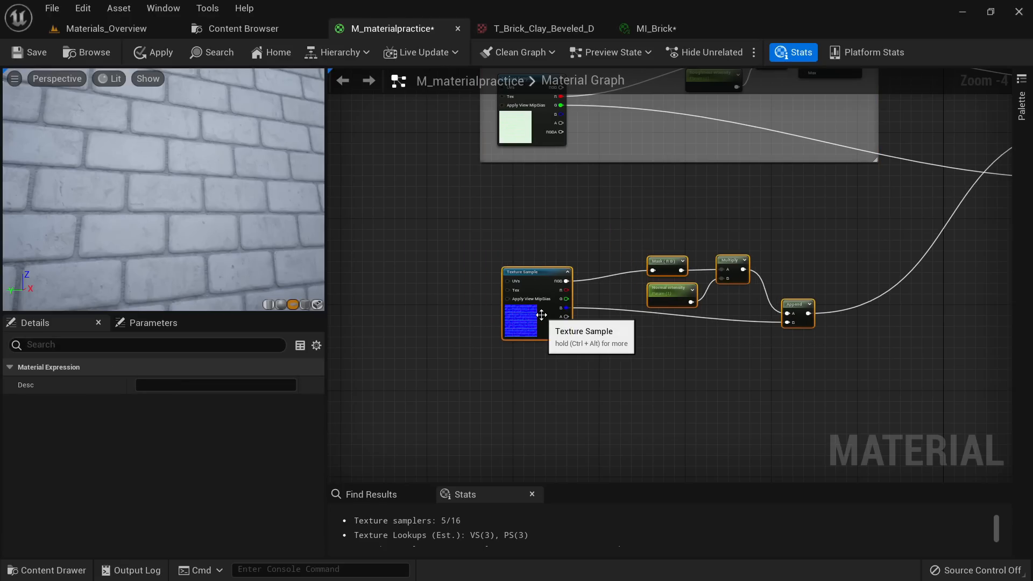
key("c")
type("Normal map")
key("Return")
Step: Examine the Base color, Roughness and Normal map comment groups in the material graph
scroll(594, 254, "down", 4)
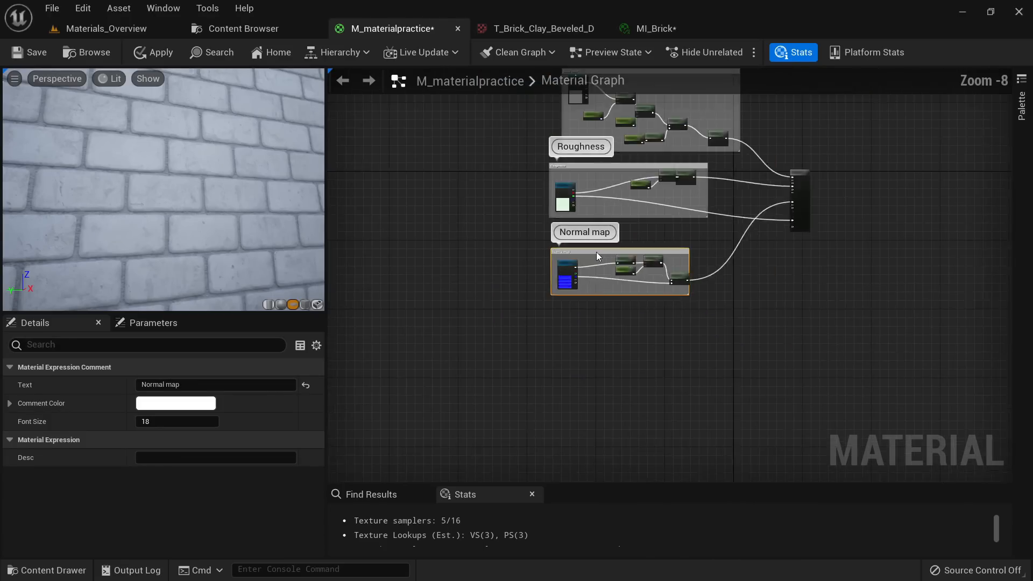
scroll(618, 207, "up", 4)
right_click_drag(606, 230, 630, 375)
scroll(637, 366, "down", 2)
right_click_drag(582, 215, 604, 243)
scroll(604, 243, "up", 5)
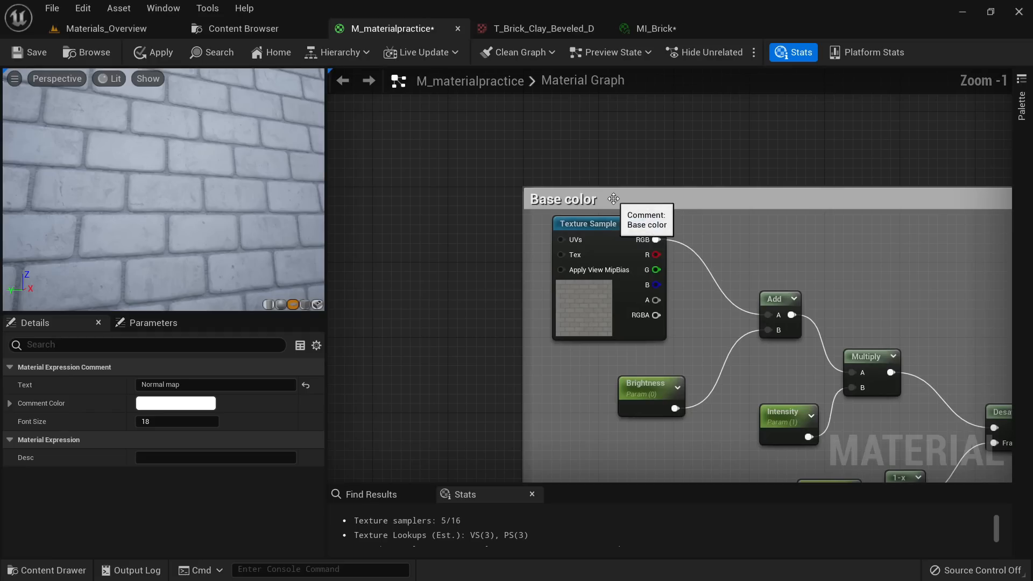
left_click(610, 204)
scroll(404, 328, "down", 4)
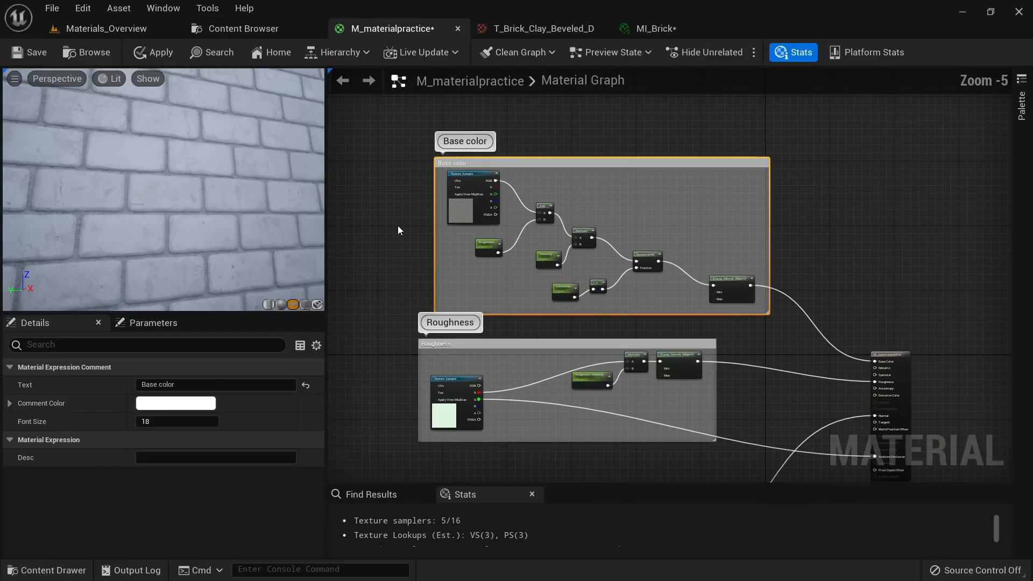
scroll(489, 369, "up", 1)
scroll(592, 355, "up", 4)
scroll(700, 269, "down", 4)
right_click_drag(707, 292, 581, 201)
right_click_drag(636, 366, 560, 250)
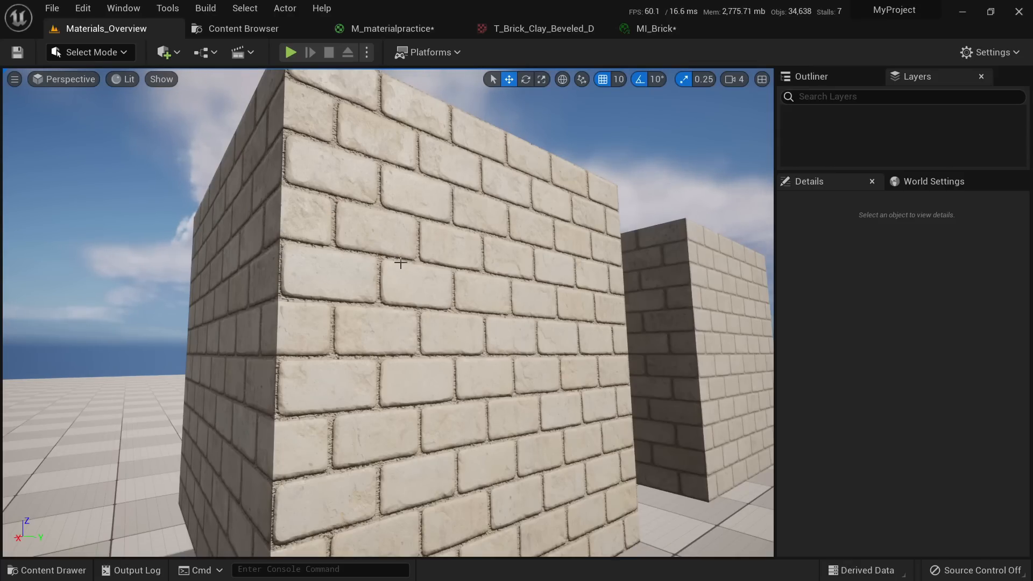
Step: Duplicate the brick cube in the level and place the copy apart from the original
left_click(510, 286)
key("s")
right_click_drag(510, 287, 454, 325)
left_click_drag(598, 267, 198, 302, "alt")
right_click_drag(198, 302, 151, 295)
Step: Scale the copied brick cube up uniformly and reposition it in the level
key("r")
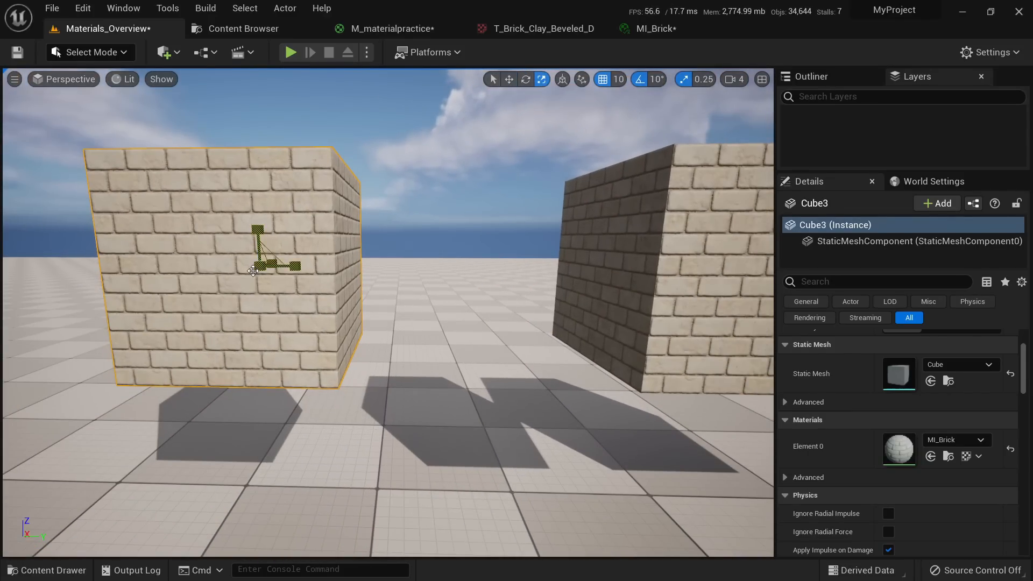
left_click_drag(260, 266, 323, 237)
right_click_drag(397, 271, 376, 280)
key("s")
key("w")
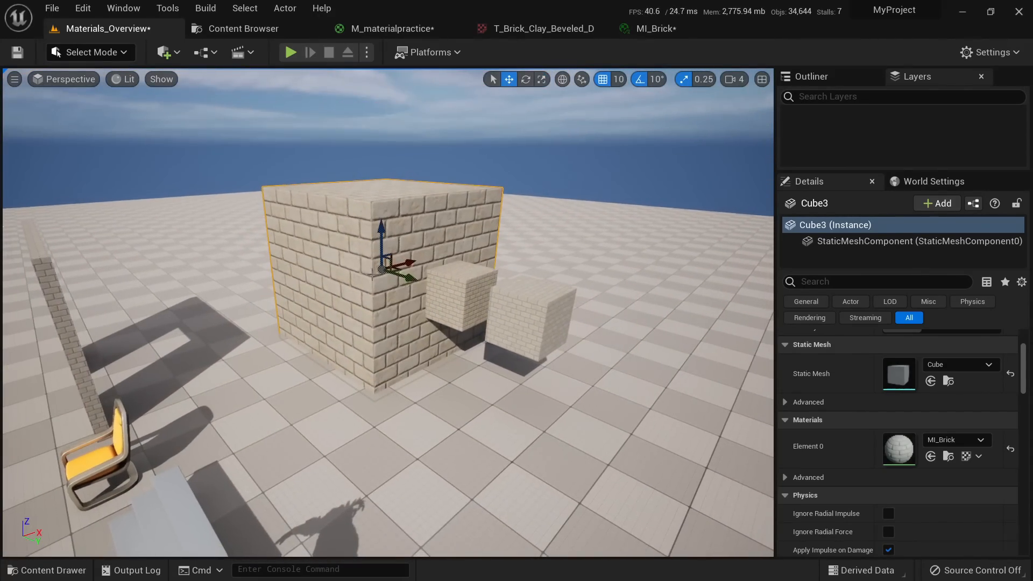
left_click_drag(398, 271, 371, 220)
Step: Examine the brick texture scale on the enlarged cube and compare it with the smaller cubes
key("a")
right_click_drag(371, 221, 501, 178)
key("w")
key("s")
key("w")
key("a")
key("s")
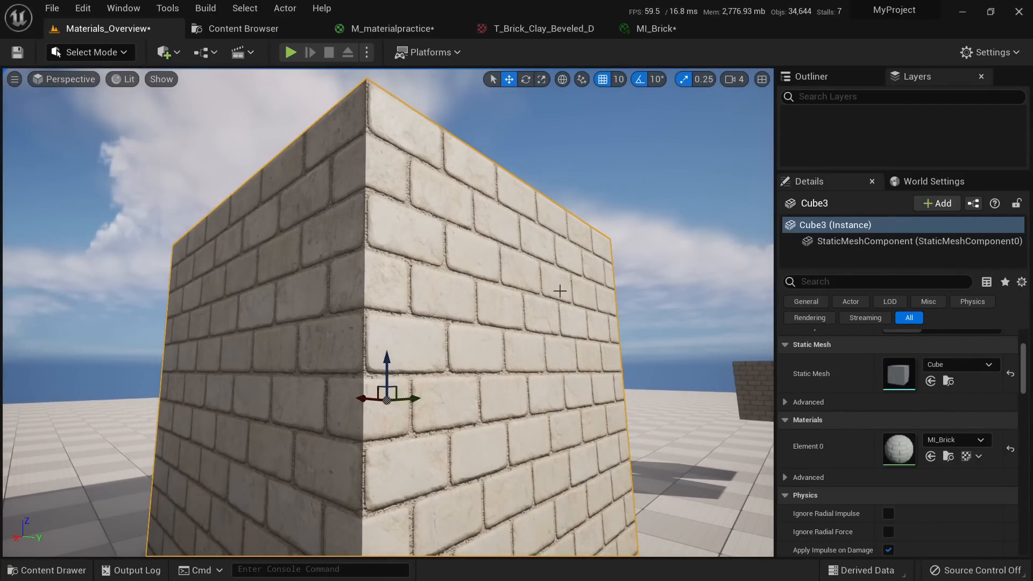
mouse_move(485, 341)
right_mouse_down()
mouse_move(581, 361)
mouse_move(485, 341)
right_mouse_up()
key("w")
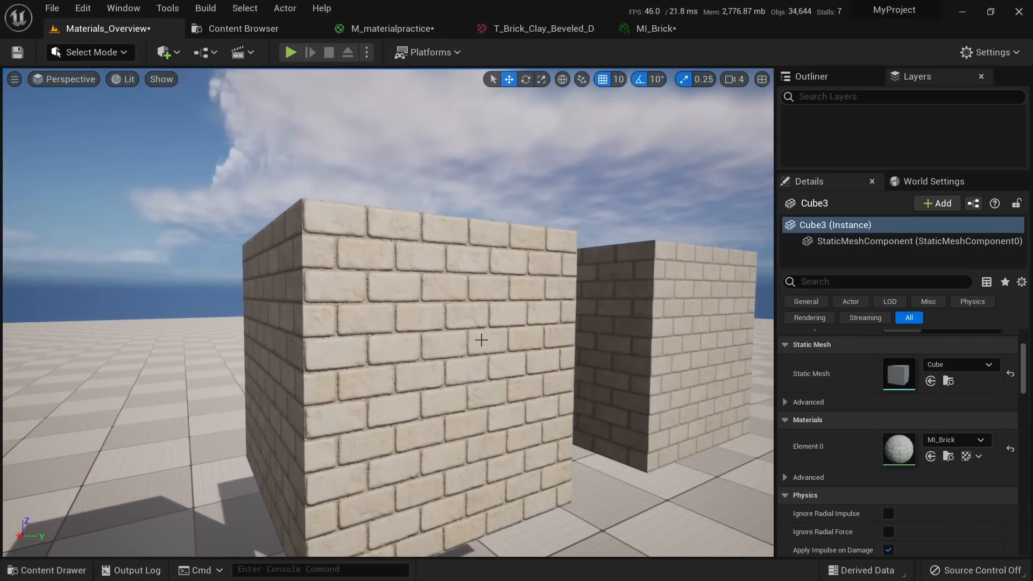
right_click_drag(445, 279, 419, 291)
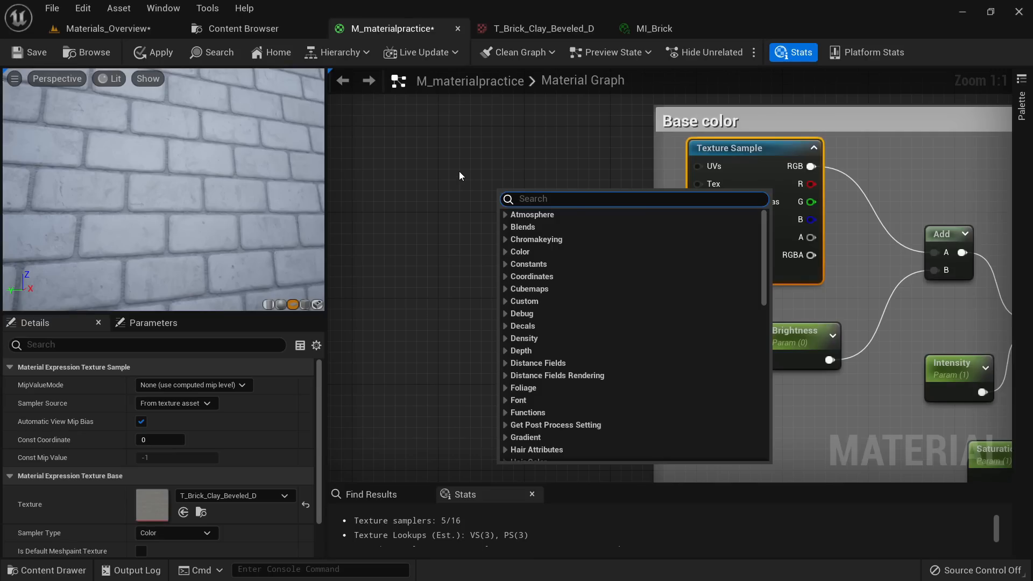
Step: Add a TextureCoordinate node and connect it to the UVs input of the Base color Texture Sample
type("texture coor")
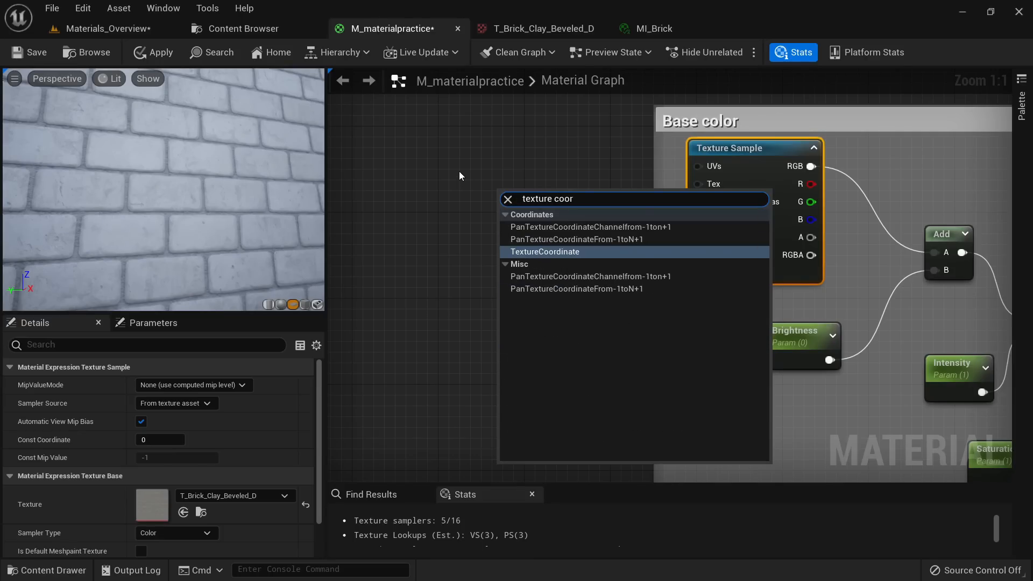
key("Return")
left_click_drag(523, 209, 406, 179)
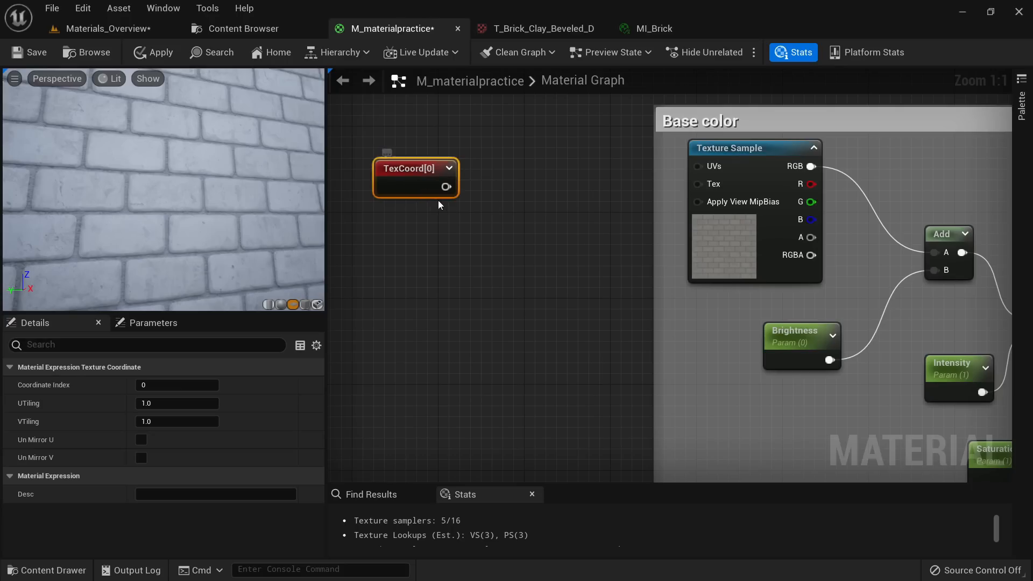
left_click_drag(446, 187, 699, 167)
Step: Start previewing the Base color Texture Sample node
right_click_drag(514, 253, 586, 345)
left_click_drag(463, 280, 455, 260)
right_click_drag(513, 329, 450, 306)
right_click(745, 225)
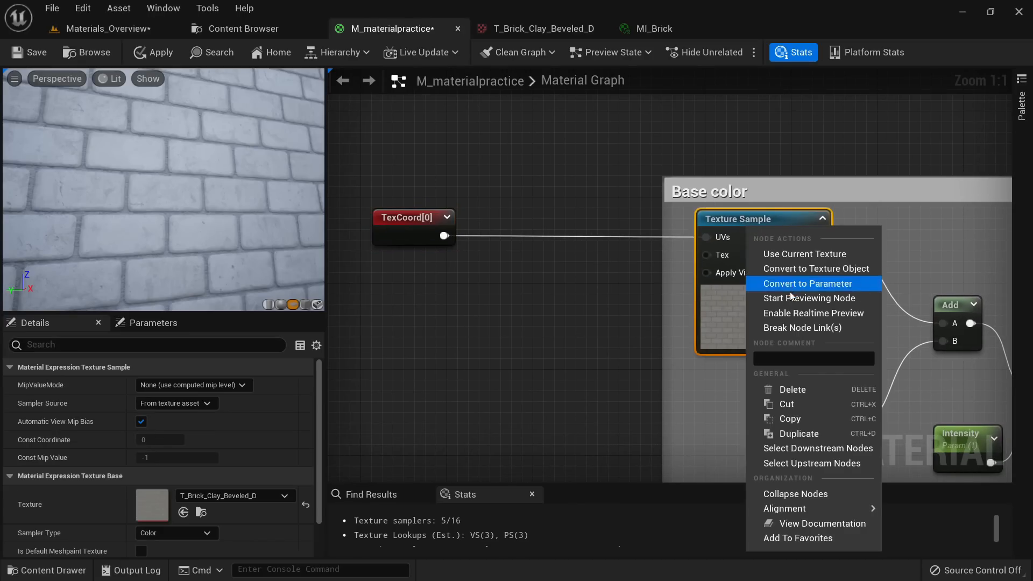
left_click(809, 298)
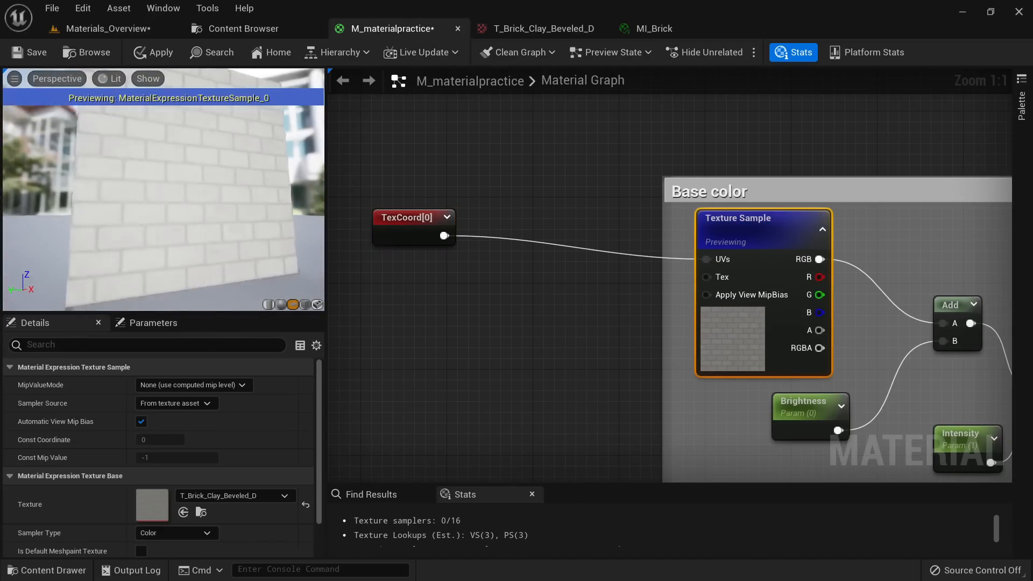
Step: Set the TexCoord node's UTiling to 2 and inspect the effect on the preview
left_click(397, 220)
left_click(161, 401)
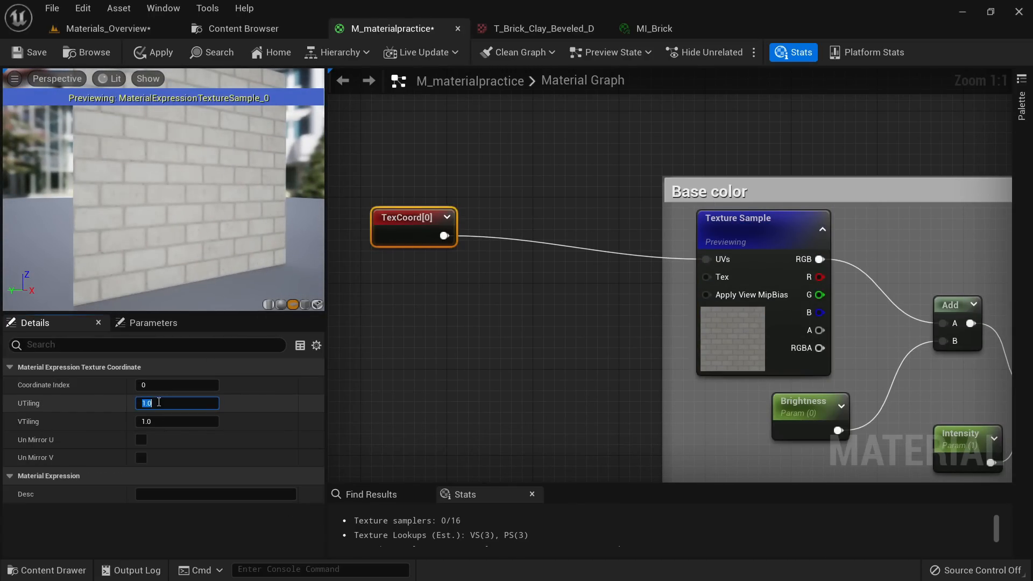
type("2")
key("Return")
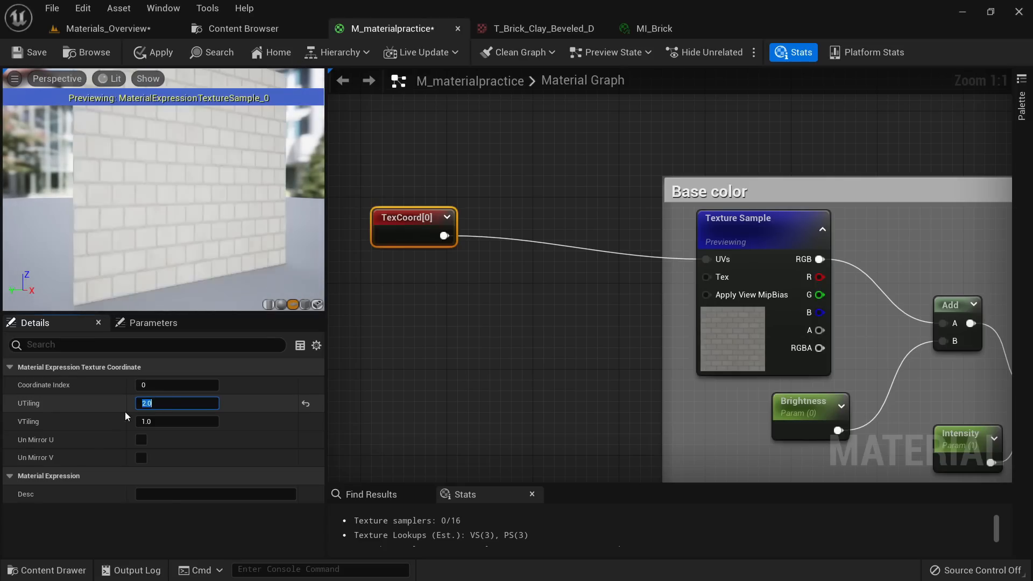
left_click_drag(177, 226, 214, 217)
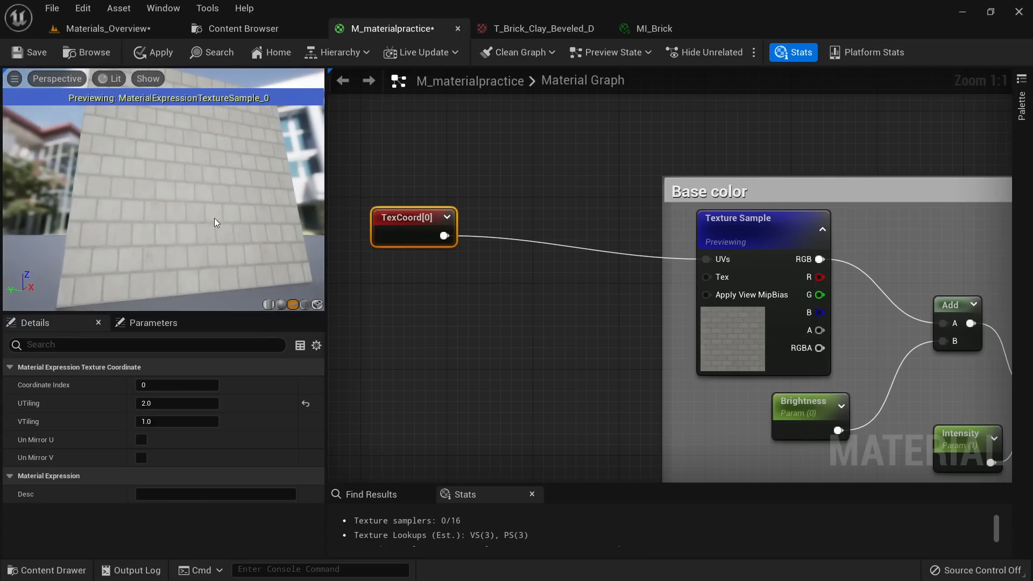
left_click_drag(212, 271, 206, 267)
Step: Set the TexCoord node's UTiling and VTiling to 3
left_click(183, 421)
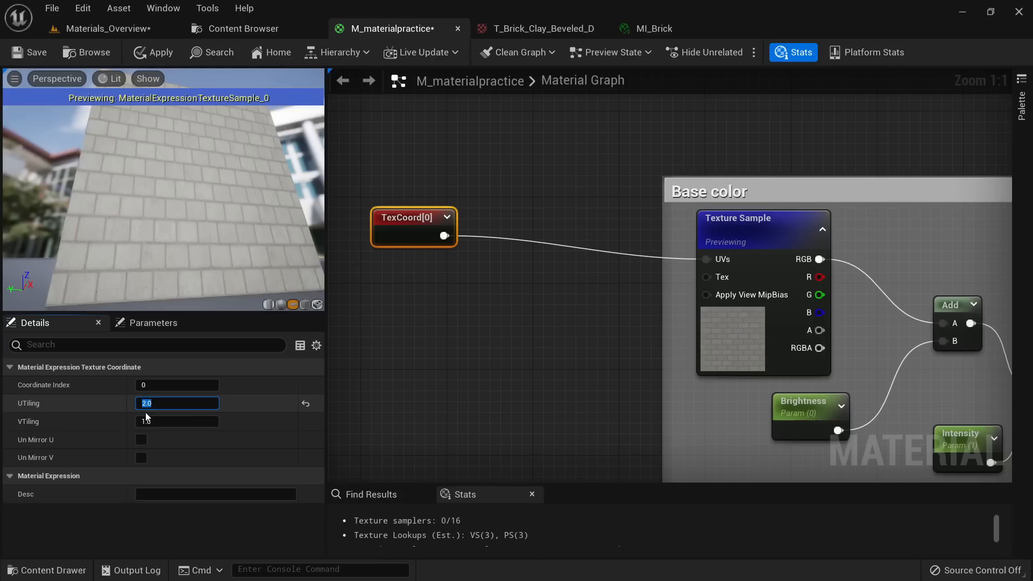
type("3")
key("Return")
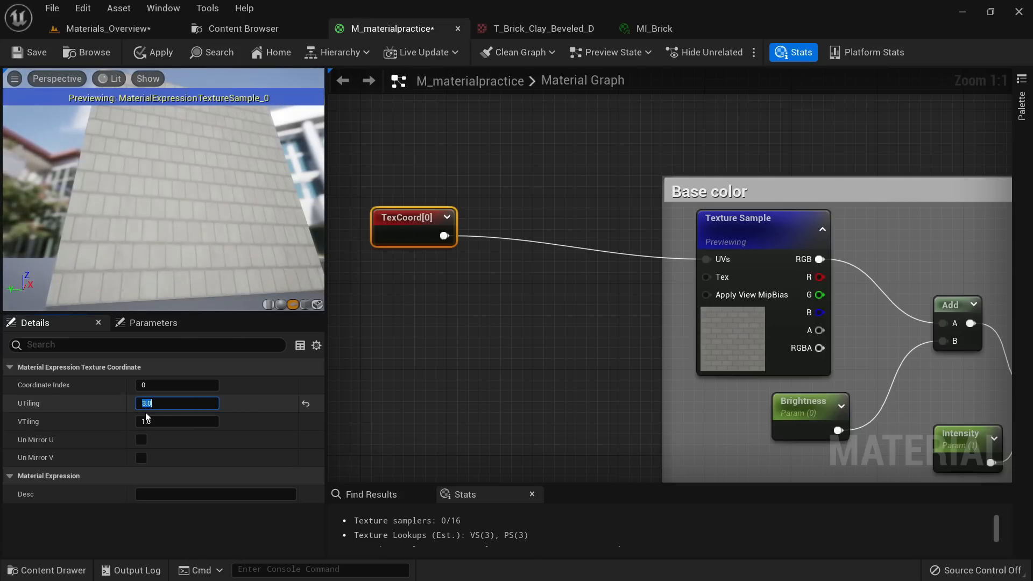
left_click(166, 422)
type("3")
key("Return")
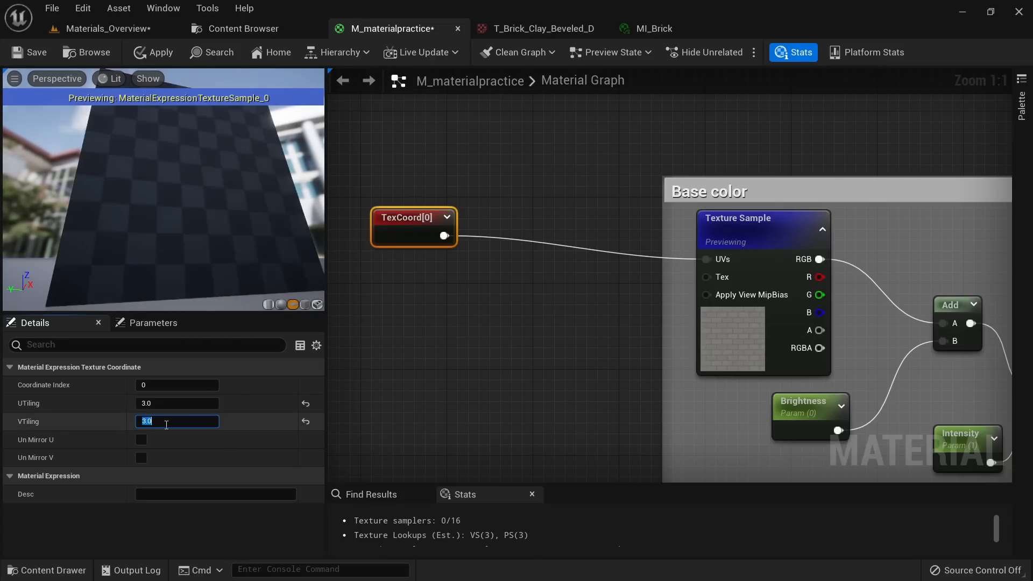
Step: Set the TexCoord node's UTiling and VTiling to 0.1 and inspect the preview
left_click_drag(204, 247, 184, 226)
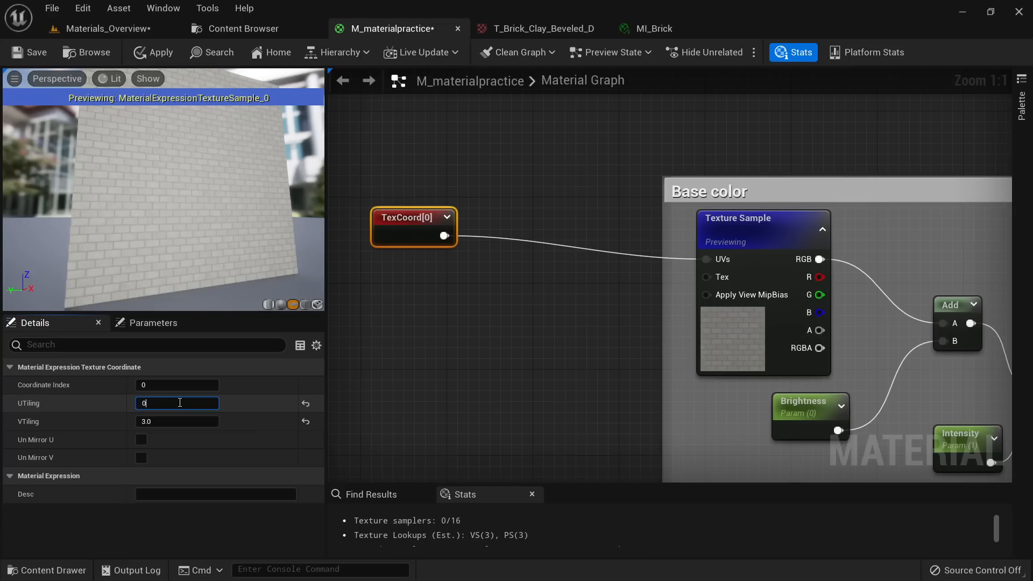
key("Tab")
type("0.1")
key("Return")
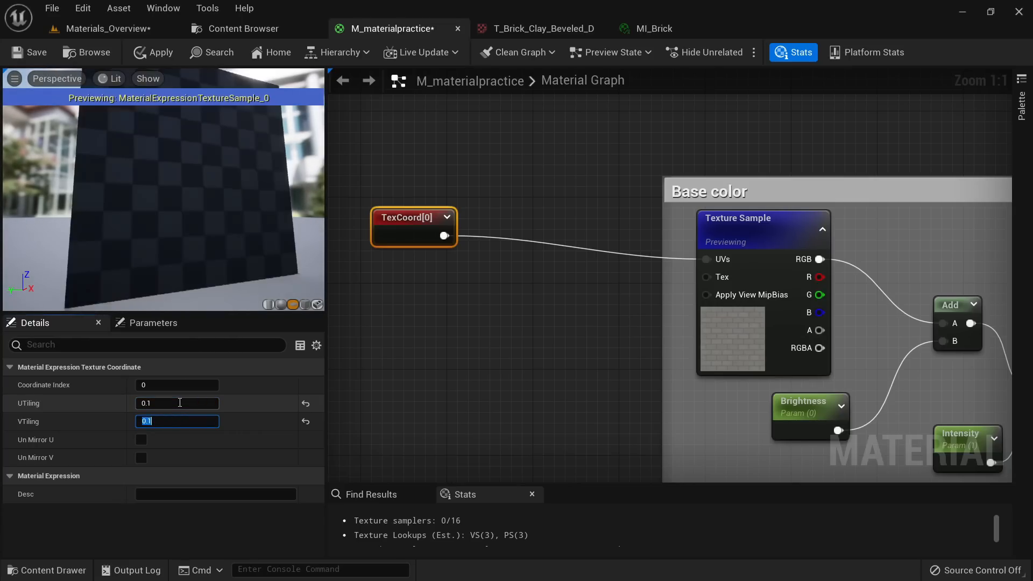
mouse_move(144, 222)
left_mouse_down()
mouse_move(127, 215)
mouse_move(135, 207)
mouse_move(121, 218)
mouse_move(153, 220)
left_mouse_up()
Step: Try 0.3 for the TexCoord node's UTiling and VTiling, and restore both to 1.0
left_click(166, 403)
type("0.3")
key("Tab")
type("0.3")
key("Return")
mouse_move(183, 178)
left_mouse_down()
mouse_move(161, 180)
mouse_move(199, 180)
mouse_move(182, 178)
left_mouse_up()
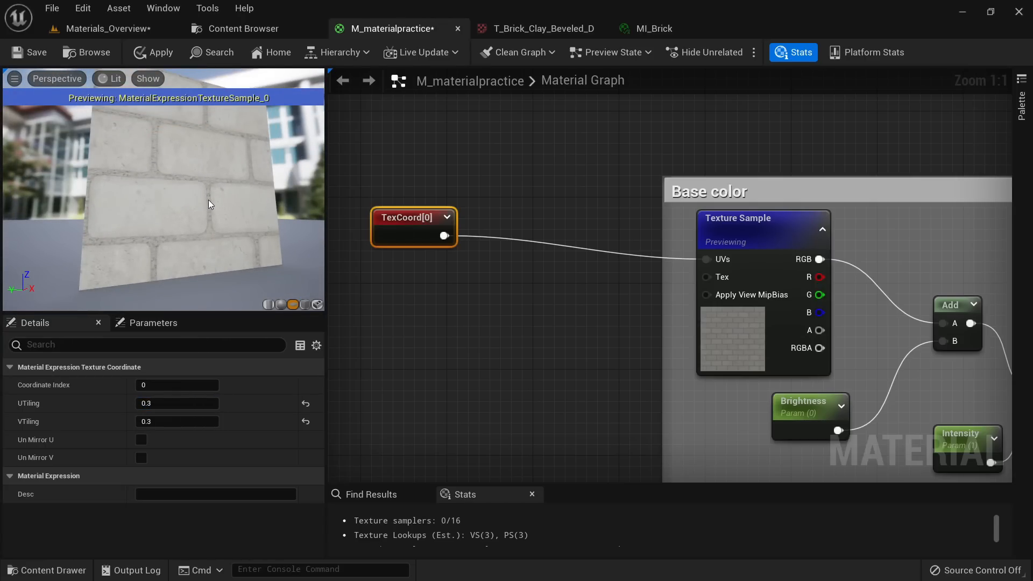
left_click(171, 403)
key("Return")
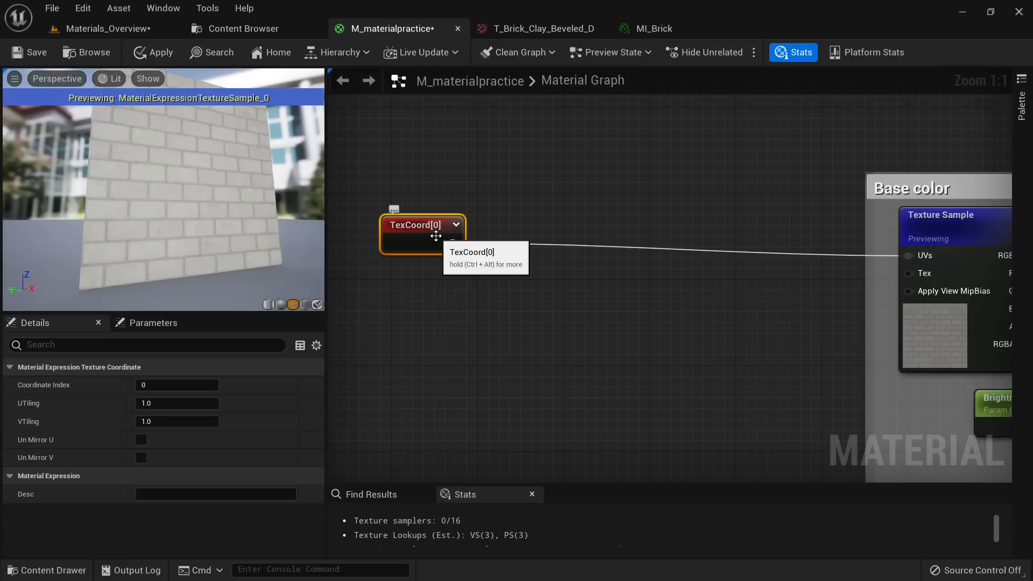
Step: Add a Multiply node and connect the TexCoord output to its A input
left_click(540, 283)
left_click(542, 272)
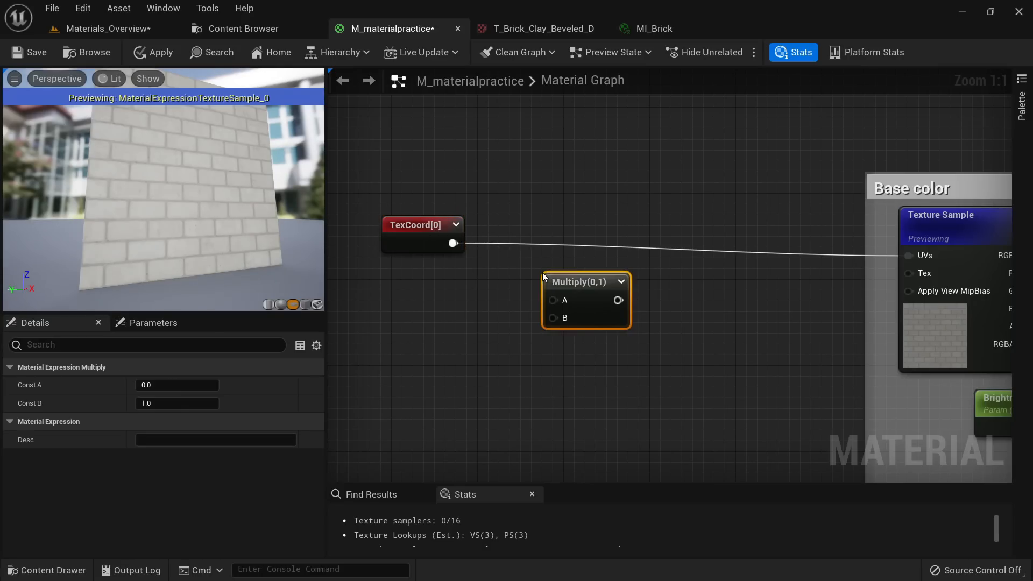
left_click(419, 242)
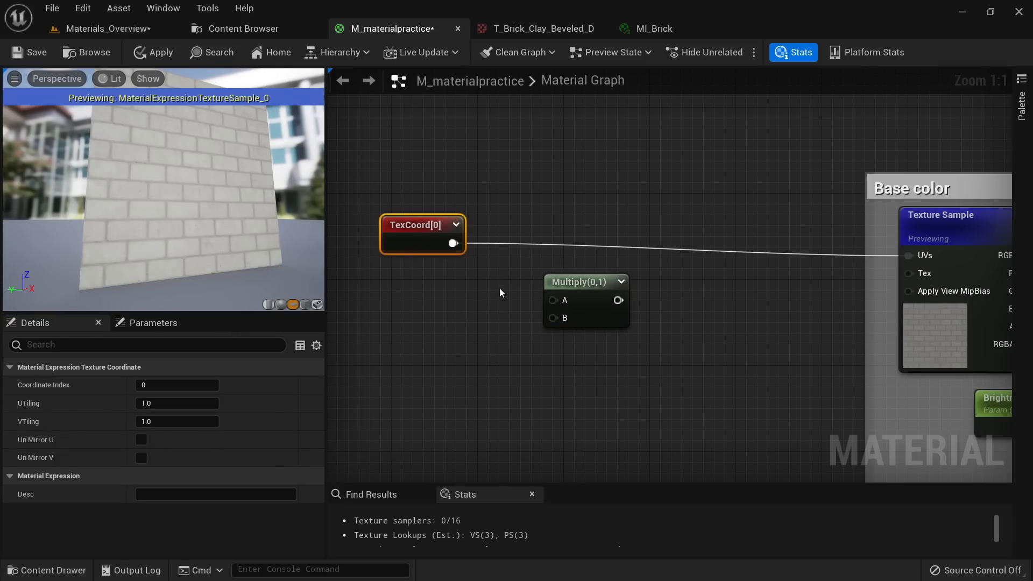
left_click_drag(451, 245, 552, 300)
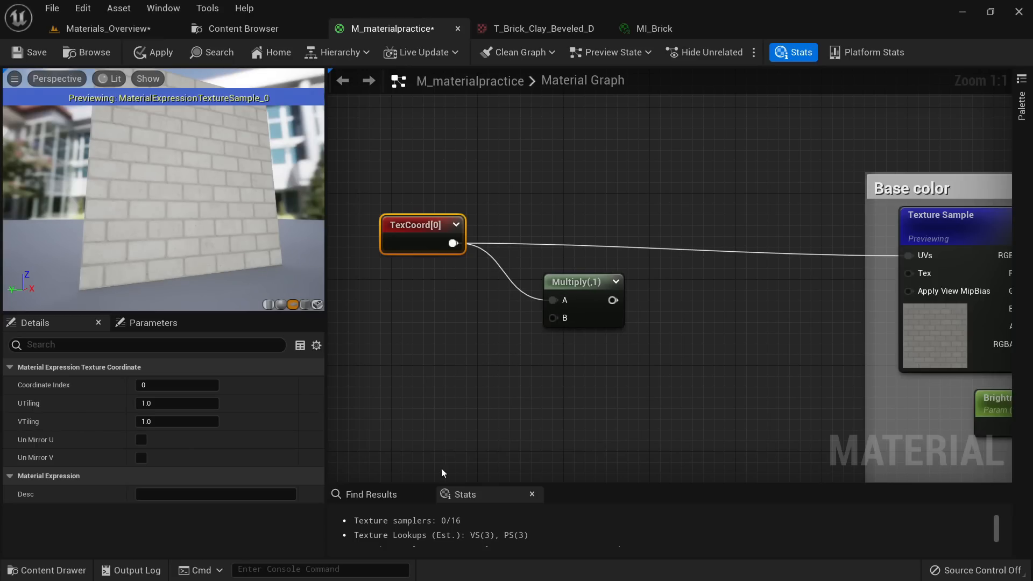
Step: Add a constant below the TexCoord node and convert it to a parameter named "Tiling" with default value 1
left_click(418, 362)
left_click_drag(421, 371, 408, 357)
right_click(407, 357)
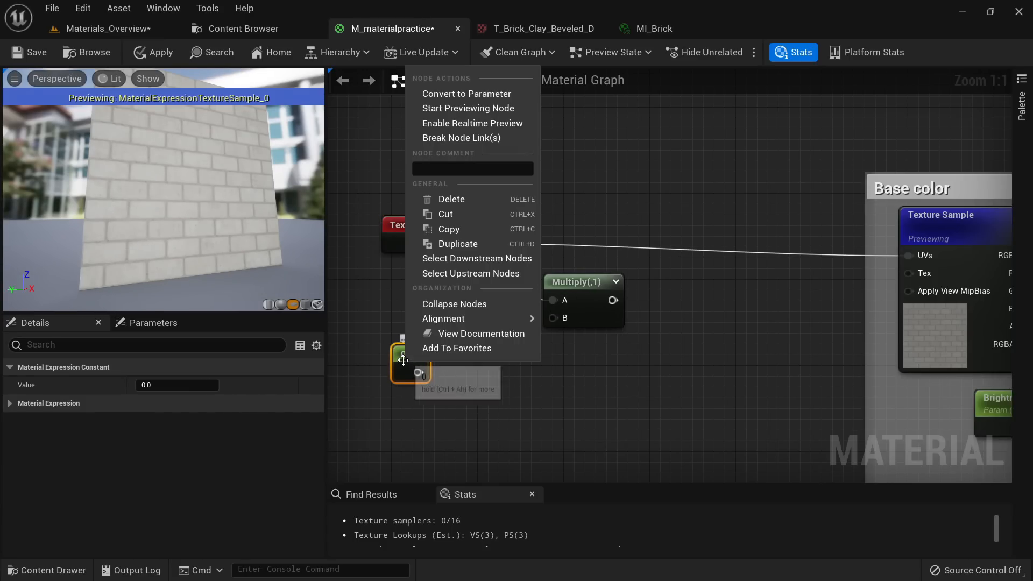
left_click(479, 93)
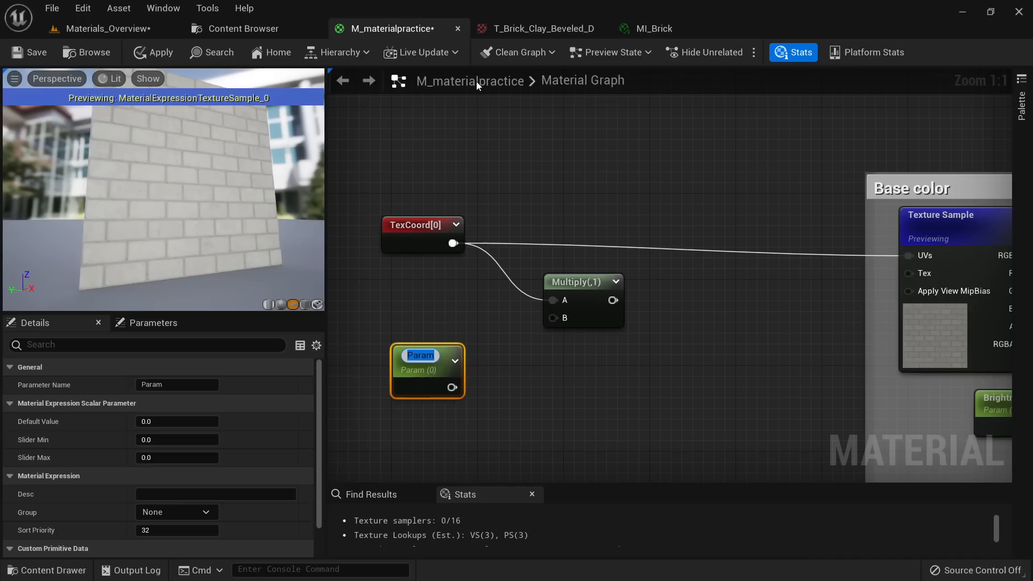
type("Tiling")
key("Return")
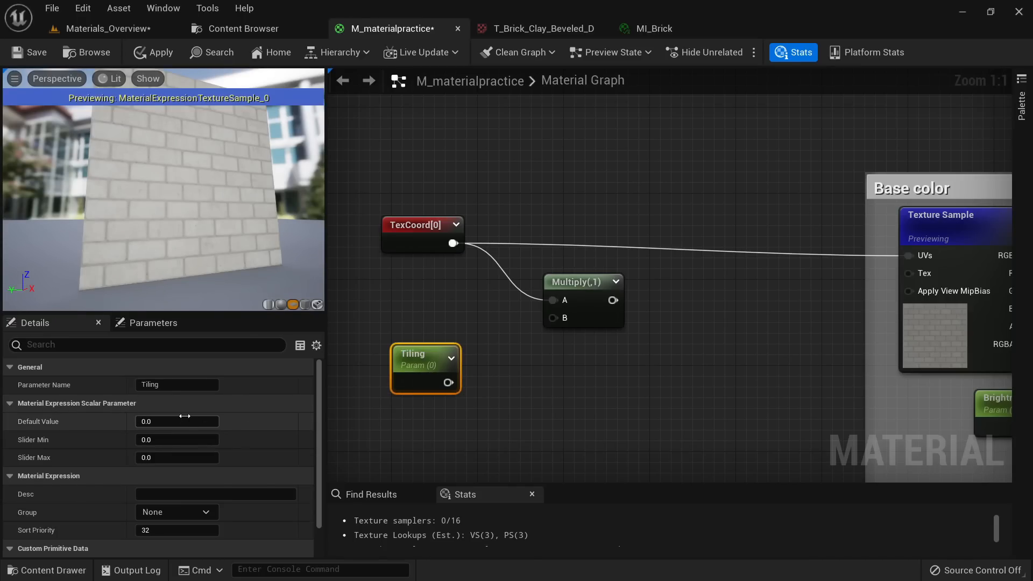
type("1")
key("Return")
right_click_drag(517, 381, 493, 377)
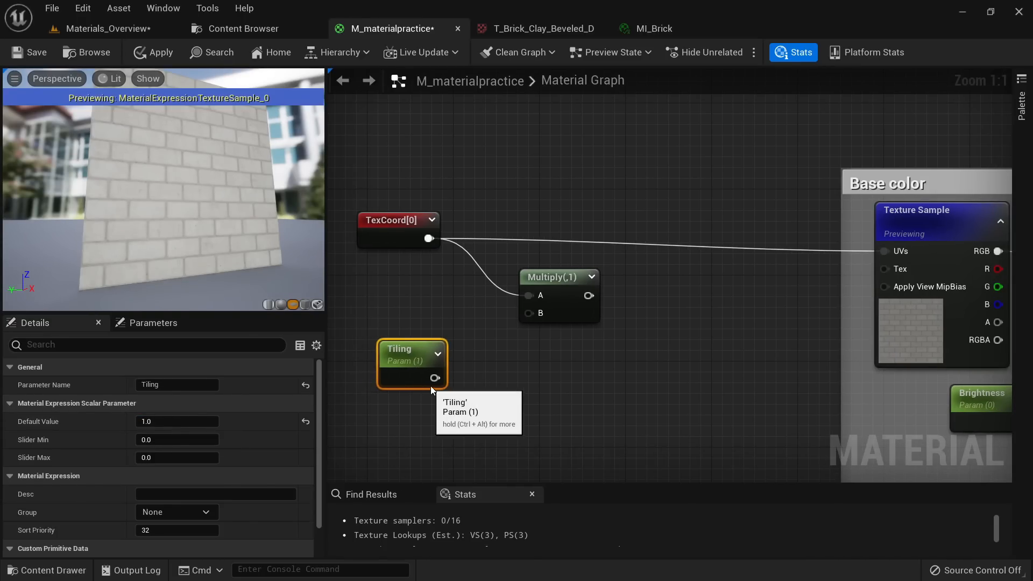
Step: Connect the Tiling parameter to Multiply's B input and the Multiply output to the Base color texture sample's UVs
left_click_drag(447, 376, 526, 314)
right_click_drag(581, 350, 509, 310)
left_click_drag(510, 256, 823, 213)
right_click_drag(648, 322, 760, 236)
scroll(760, 235, "down", 4)
Step: Move the TexCoord, Tiling and Multiply nodes down and connect the Multiply output to the Roughness and Normal map textures' UVs
left_click_drag(684, 269, 571, 163)
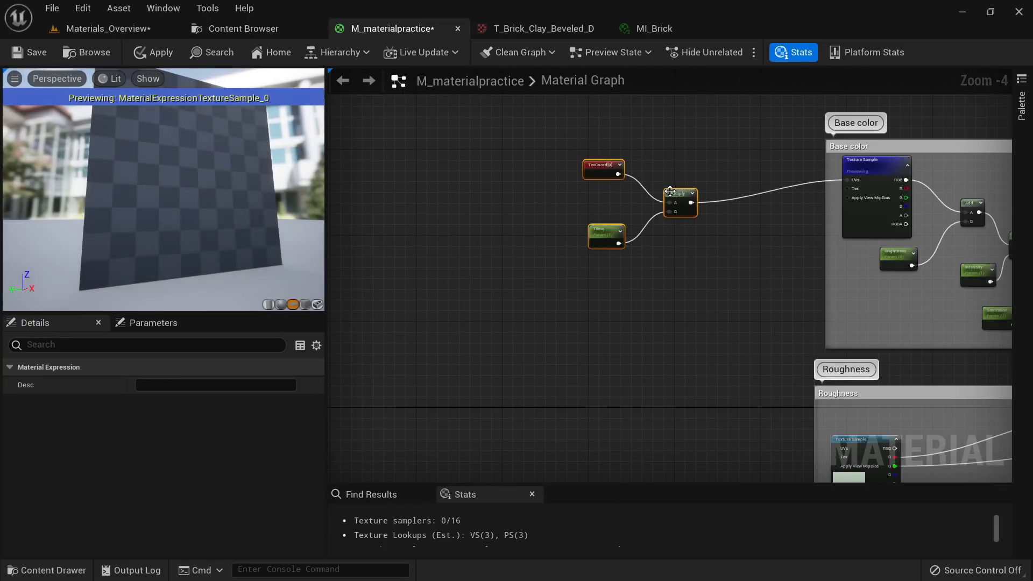
left_click_drag(672, 198, 569, 303)
right_click_drag(569, 303, 504, 207)
scroll(488, 196, "up", 2)
left_click_drag(466, 185, 859, 379)
right_click_drag(584, 347, 588, 218)
scroll(588, 217, "down", 2)
left_click_drag(510, 109, 780, 431)
right_click_drag(559, 205, 620, 325)
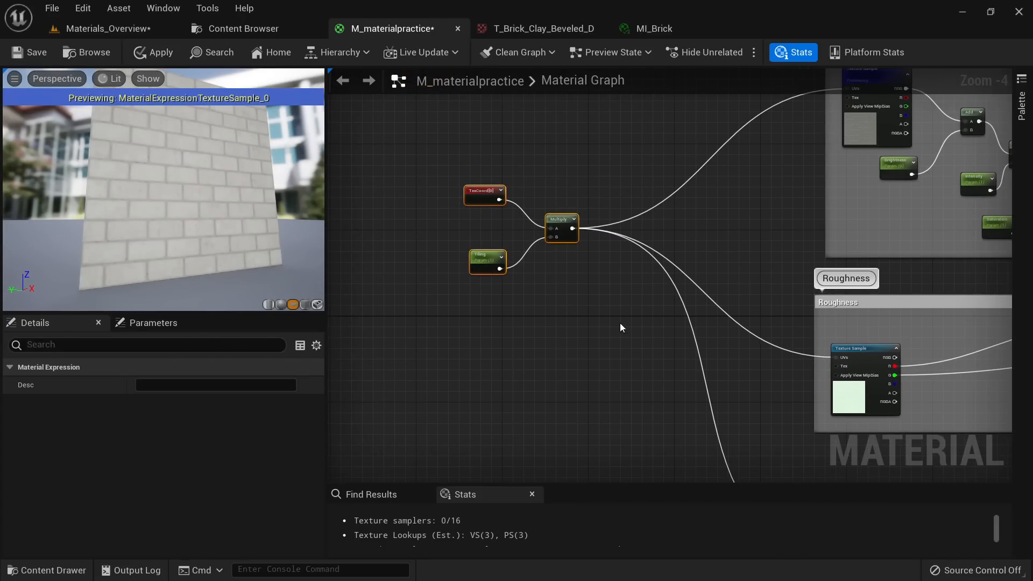
Step: Move the UV node group slightly away from the texture samples and apply the material changes
right_click_drag(456, 177, 510, 297)
left_click_drag(539, 309, 479, 330)
right_click_drag(594, 315, 549, 245)
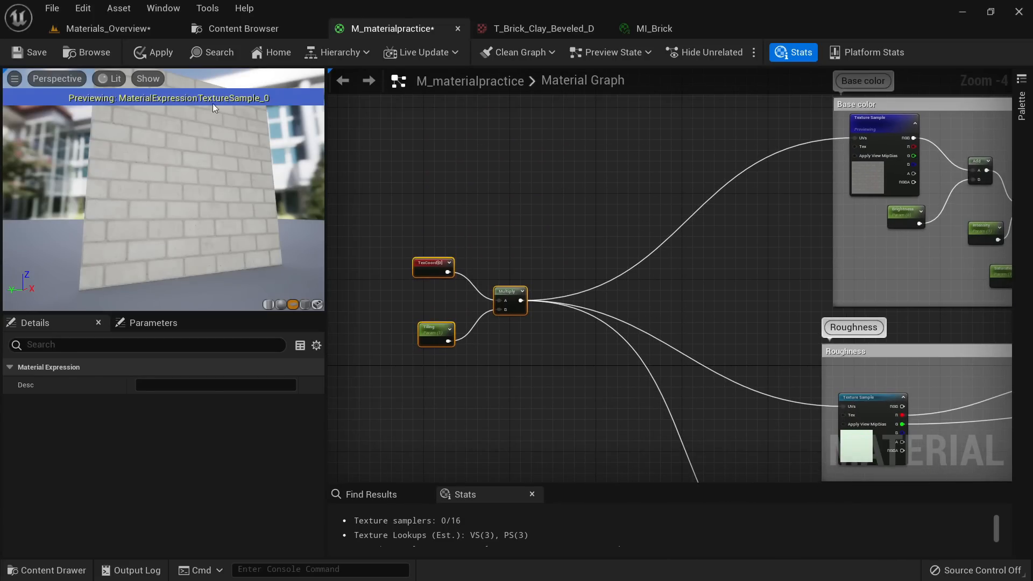
left_click(143, 55)
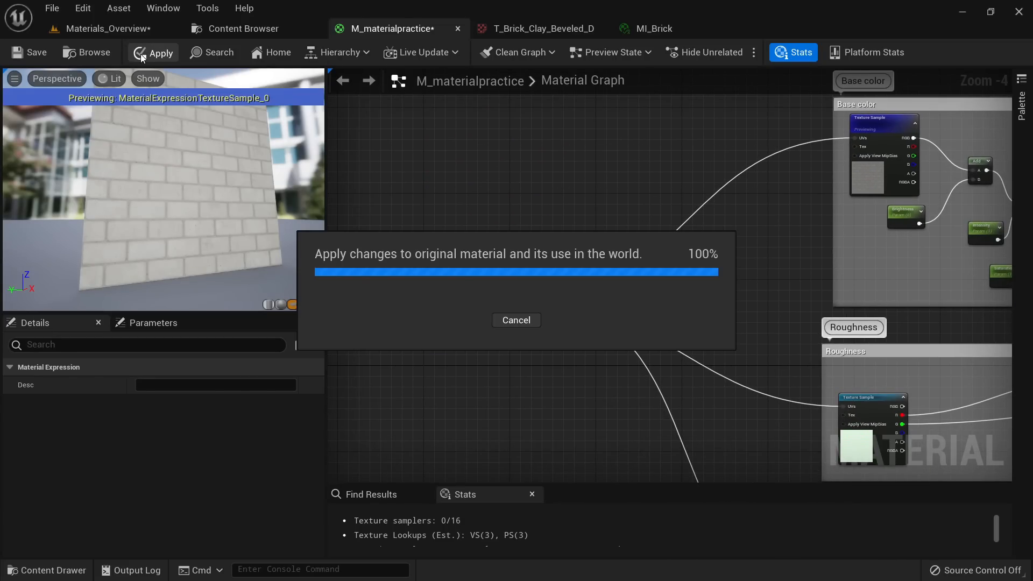
Step: Open the MI_Brick material instance, enable its Tiling parameter and raise the value to about 3.15
left_click(244, 29)
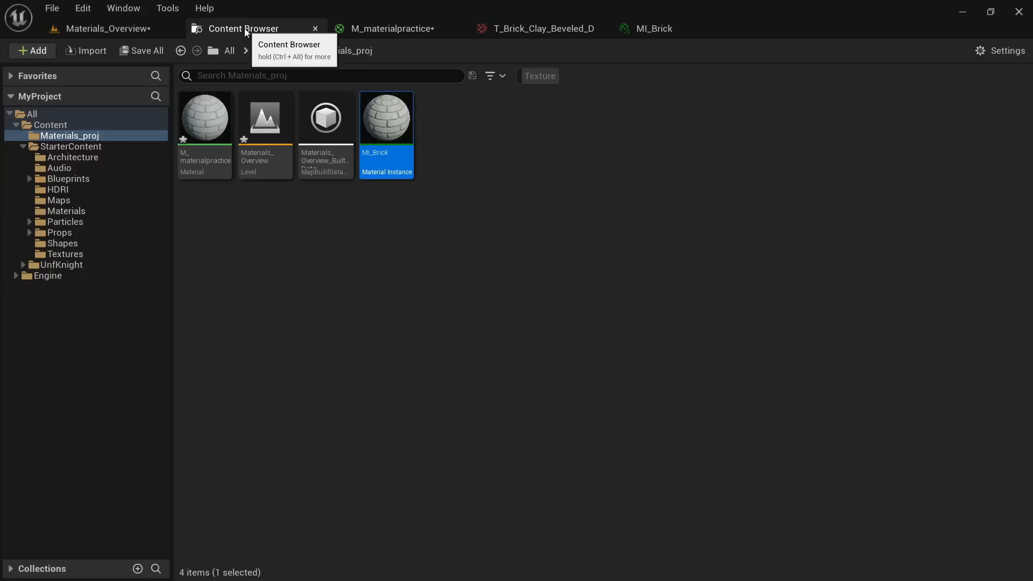
double_click(397, 142)
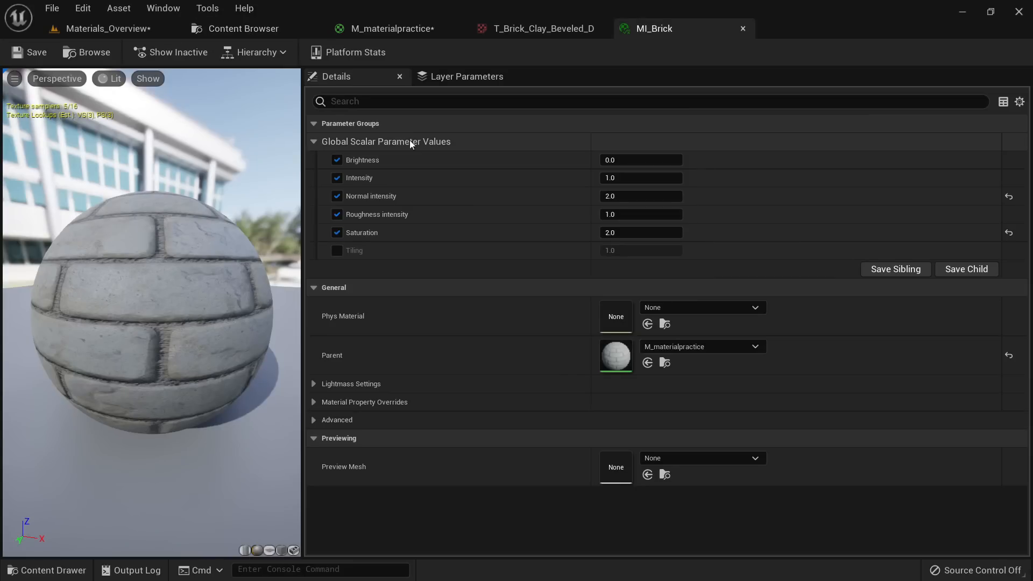
left_click(336, 250)
left_click_drag(605, 250, 777, 250)
Step: Detach the MI_Brick editor into a floating window and place it over the Materials_Overview level
left_click_drag(706, 21, 672, 127)
left_click(600, 28)
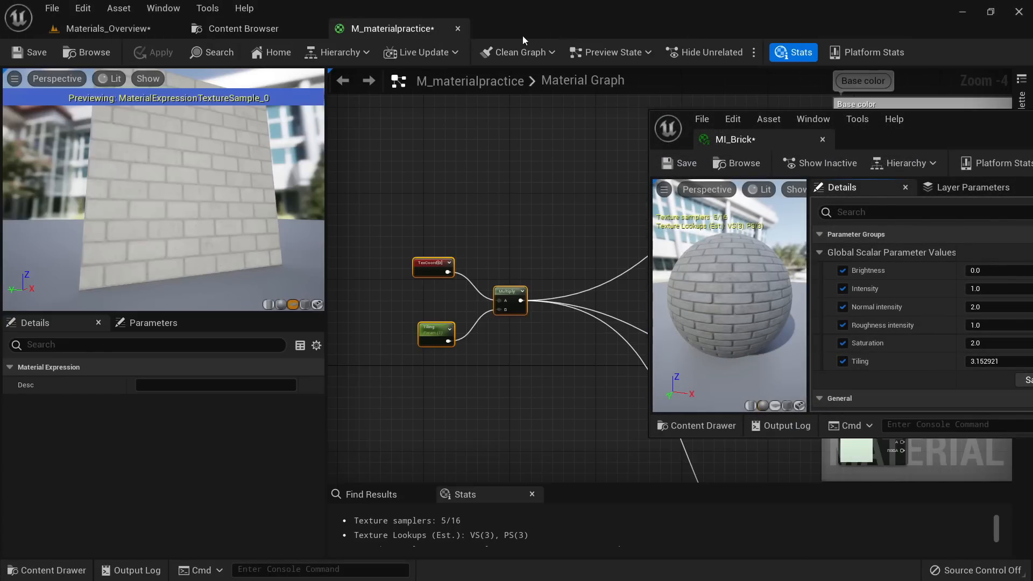
left_click(113, 29)
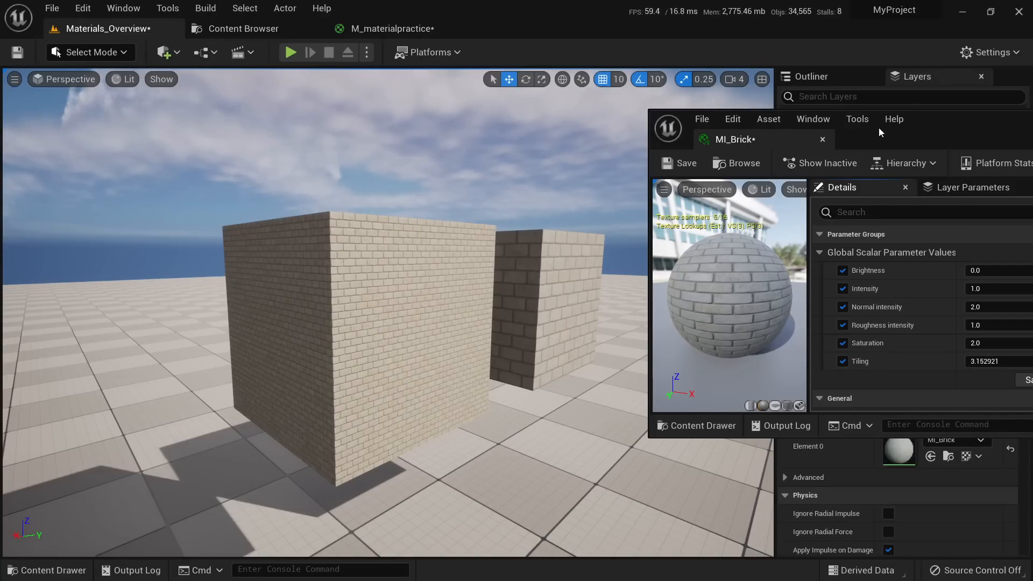
left_click_drag(945, 129, 907, 127)
Step: Examine the brick tiling on the cubes in the level from closer viewpoints
right_click_drag(289, 316, 237, 316)
key("d")
key("w")
right_click_drag(420, 334, 355, 311)
key("s")
key("w")
key("s")
key("w")
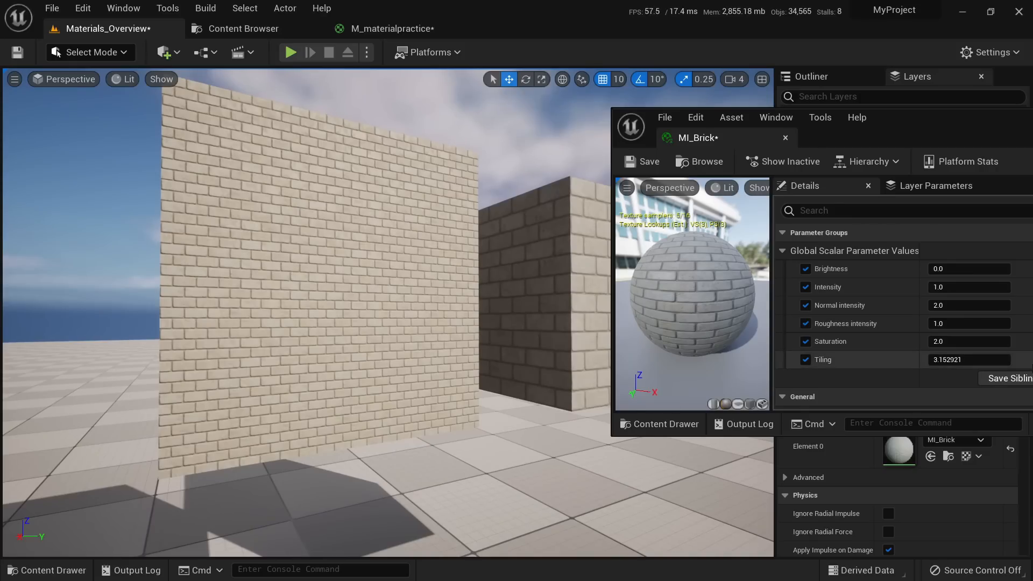
Step: Try different Tiling values in MI_Brick while watching the brick wall, and set Tiling to 2
left_click_drag(981, 364, 828, 365)
right_click_drag(387, 311, 296, 235)
left_click_drag(934, 359, 971, 360)
left_click(941, 360)
type("2")
key("Return")
right_click_drag(473, 317, 363, 301)
Step: Return to the M_materialpractice graph and examine how the Multiply output feeds the Base color, Roughness and Normal map groups
left_click(355, 28)
scroll(515, 324, "down", 5)
scroll(524, 339, "up", 4)
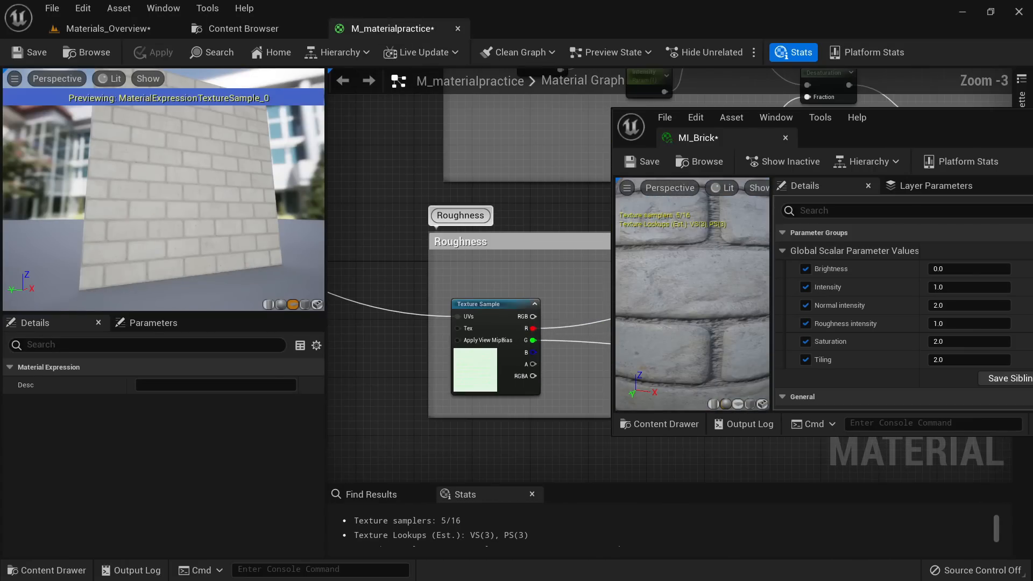
right_click_drag(548, 357, 518, 190)
scroll(517, 189, "down", 4)
right_click_drag(360, 143, 519, 268)
scroll(501, 242, "up", 6)
scroll(491, 257, "down", 2)
scroll(492, 269, "up", 1)
scroll(491, 269, "down", 6)
scroll(597, 234, "up", 1)
mouse_move(597, 234)
right_mouse_down()
mouse_move(480, 249)
mouse_move(424, 236)
mouse_move(456, 253)
mouse_move(581, 242)
right_mouse_up()
scroll(515, 244, "up", 4)
scroll(581, 242, "down", 4)
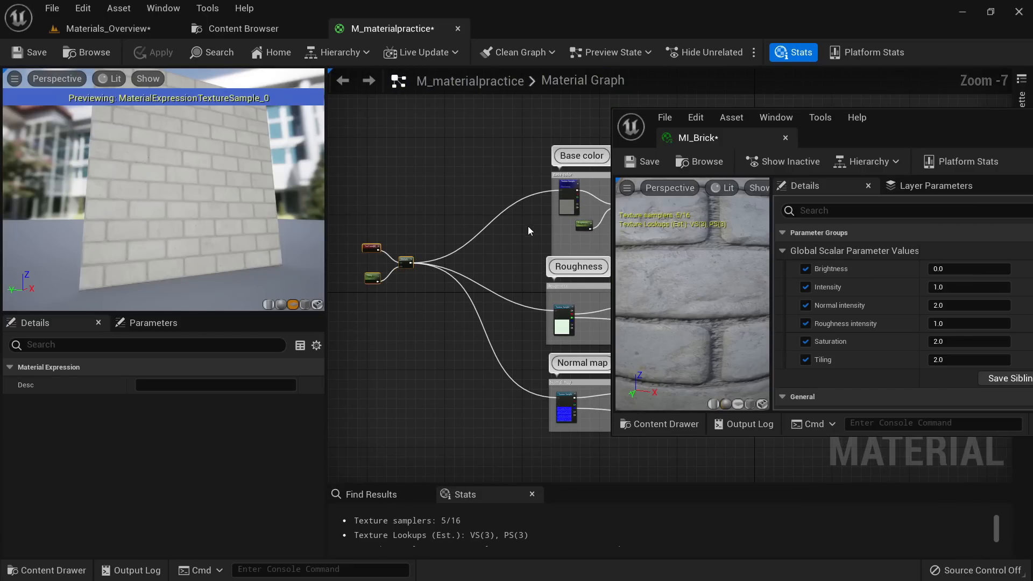
scroll(527, 225, "up", 2)
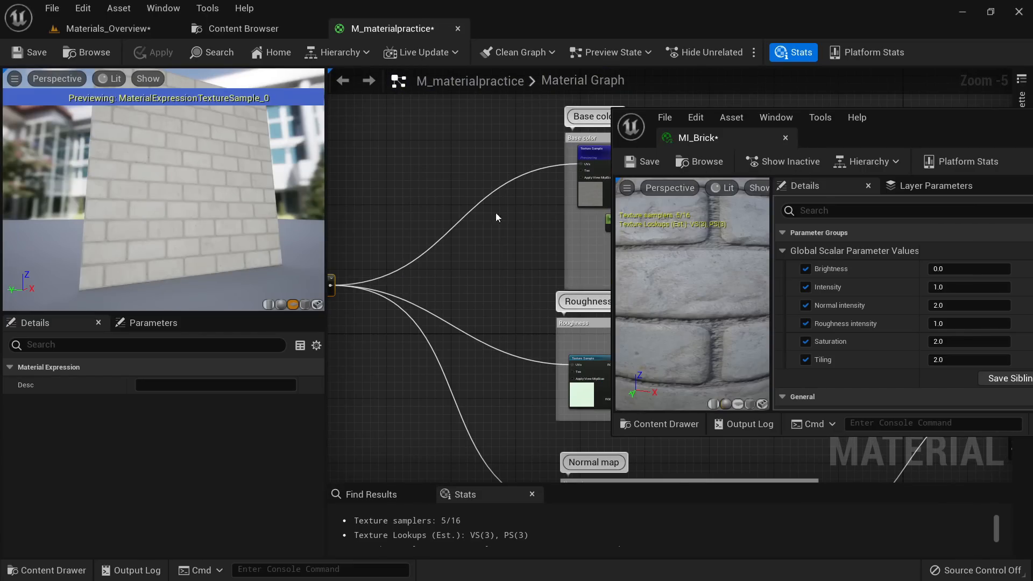
Step: Inspect the TexCoord, Tiling and Multiply nodes up close, along with the brick texture on the preview plane
right_click_drag(479, 270, 563, 271)
scroll(371, 278, "up", 4)
right_click_drag(401, 353, 543, 368)
right_click_drag(531, 325, 478, 298)
left_click_drag(554, 376, 449, 312)
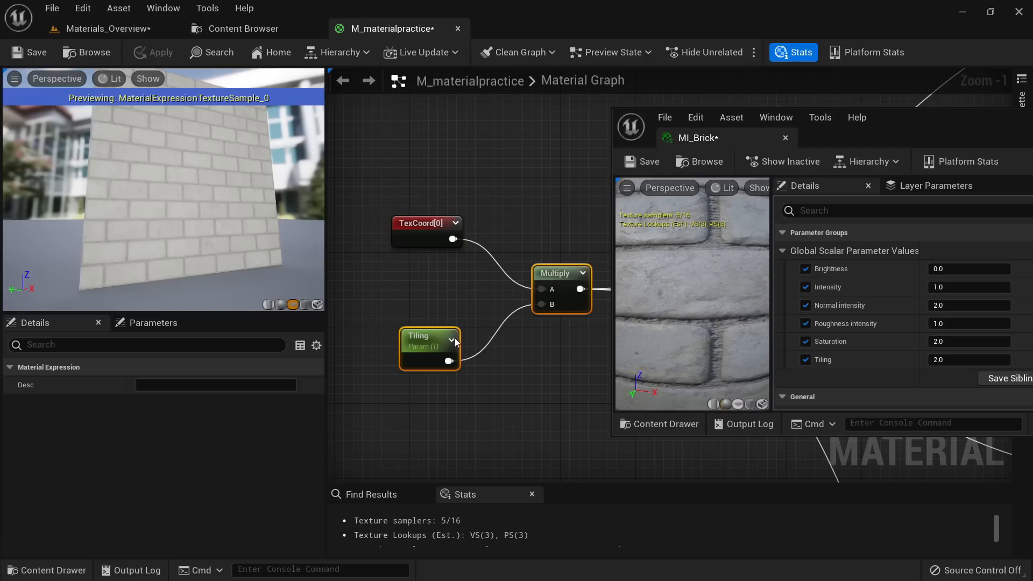
right_click_drag(553, 383, 444, 357)
scroll(528, 376, "down", 1)
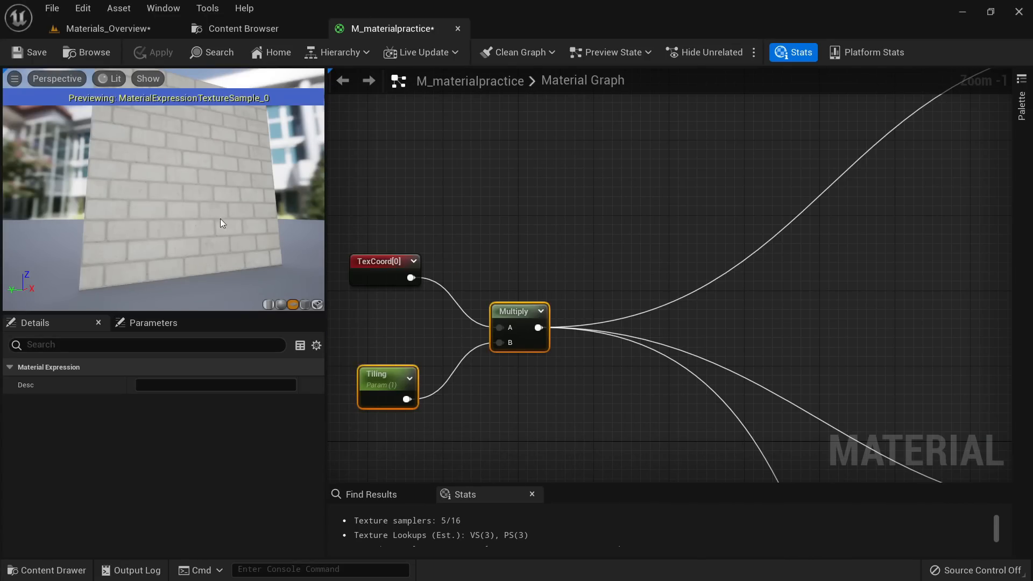
left_click_drag(172, 205, 183, 152)
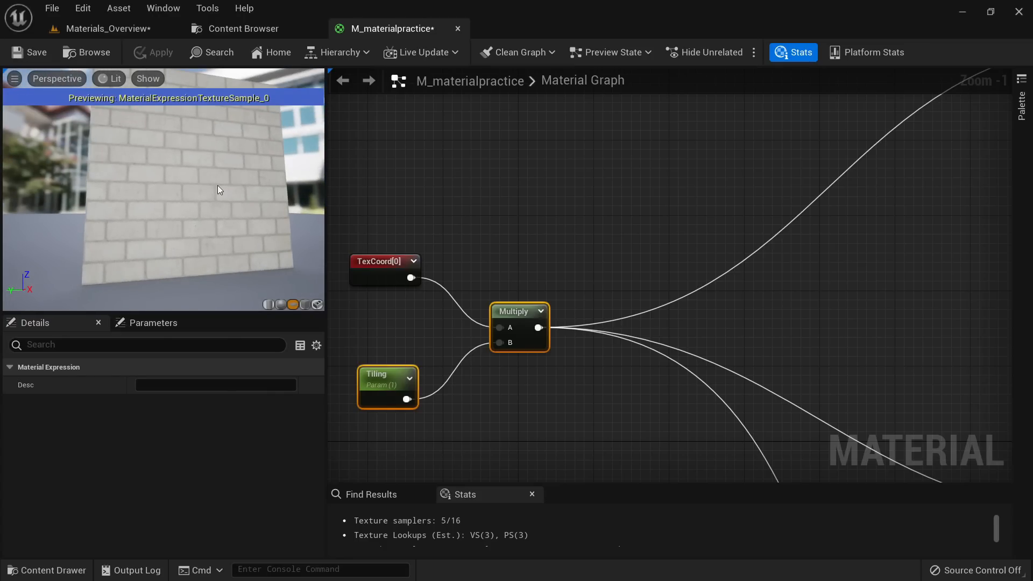
Step: Place an Add node beside the Multiply node and connect the Multiply output to its A input
left_click(586, 361)
left_click(589, 364)
left_click(540, 395)
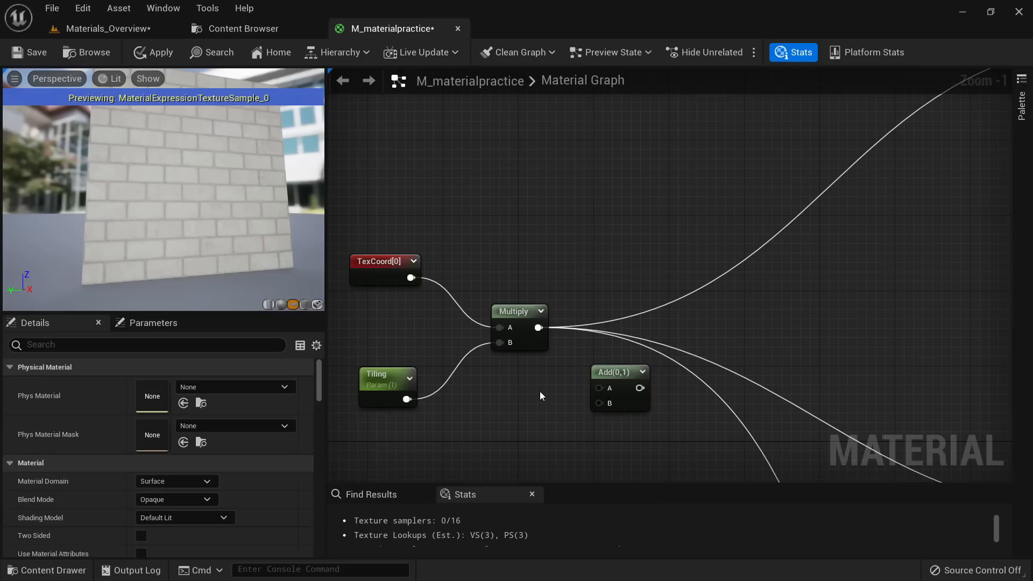
right_click(540, 391)
left_click(492, 392)
right_click(497, 391)
type("add")
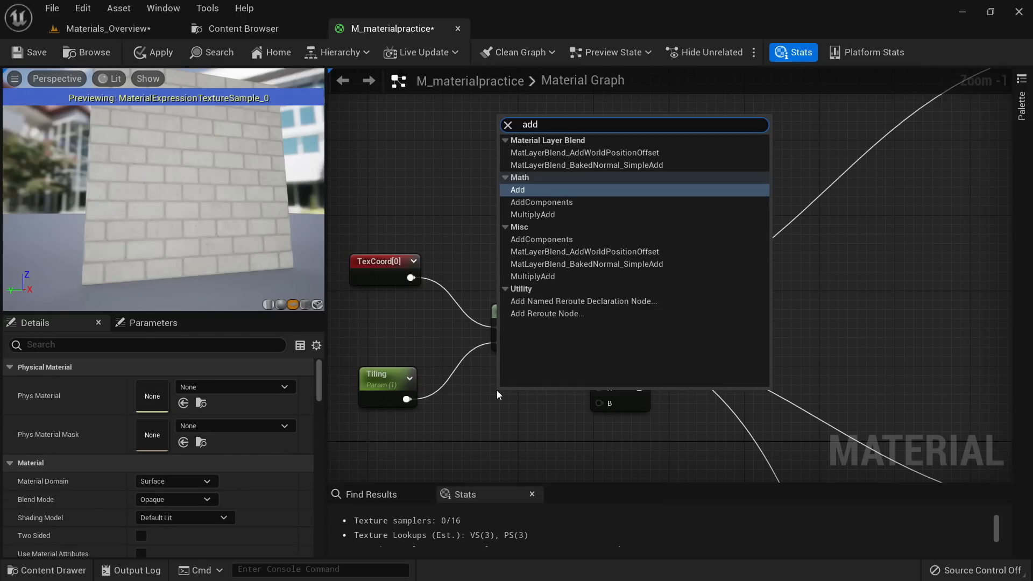
left_click(496, 390)
left_click_drag(538, 327, 603, 395)
Step: Create a constant below the Multiply node and convert it to a parameter named "Tiling position" with default value 1
scroll(568, 371, "up", 1)
right_click_drag(556, 391, 589, 313)
left_click(384, 292)
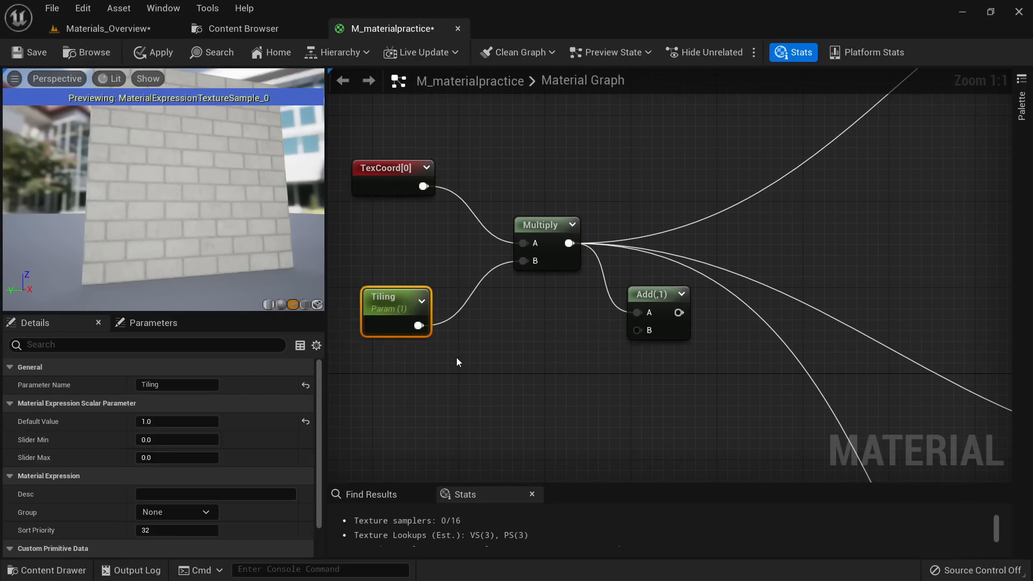
left_click(499, 358)
left_click(509, 338)
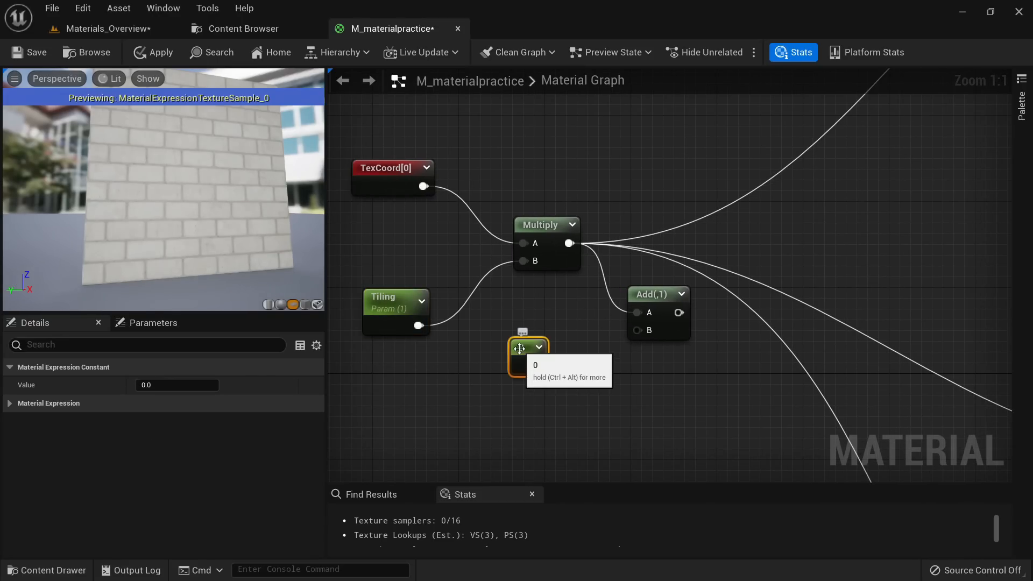
right_click(519, 352)
left_click(588, 81)
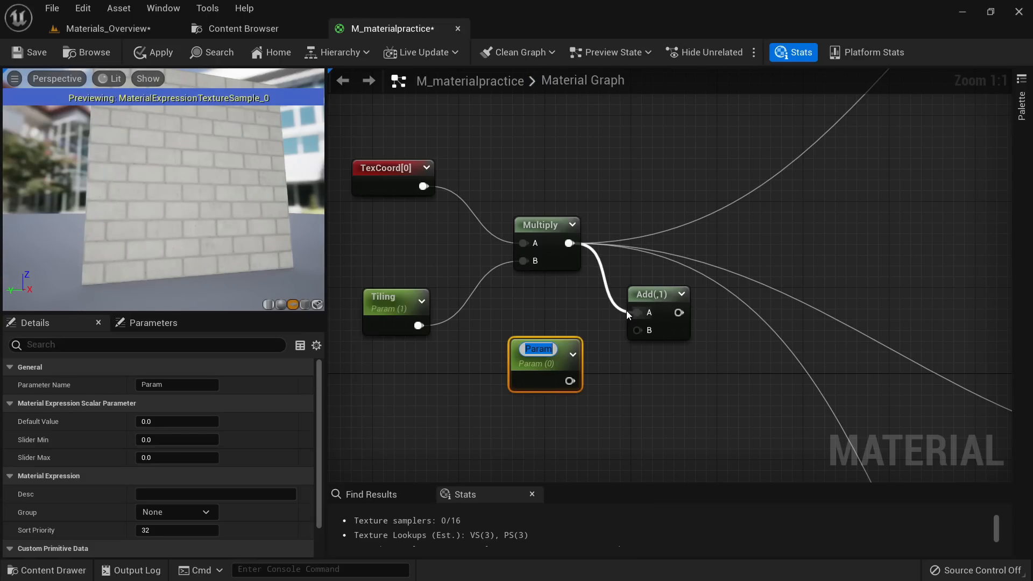
type("Til")
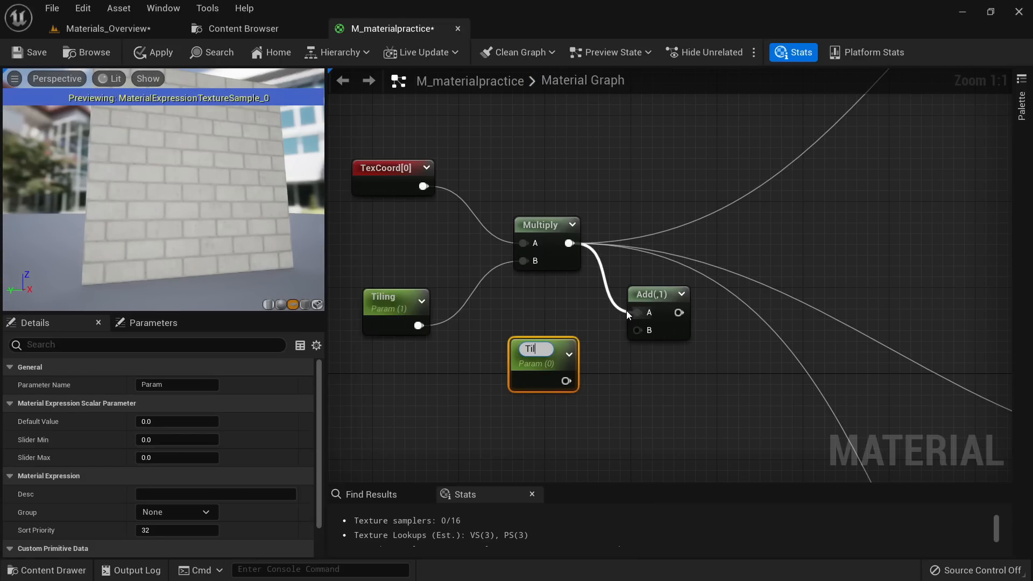
type("ing position")
key("Return")
left_click(177, 421)
type("1")
Step: Connect Tiling position to Add's B input and transfer the texture UV connections from the Multiply output to the Add output
right_click_drag(723, 381, 686, 368)
left_click_drag(554, 363, 600, 317)
scroll(666, 308, "down", 1)
right_click_drag(666, 308, 567, 343)
scroll(567, 344, "down", 1)
scroll(481, 282, "up", 2)
mouse_move(469, 286)
left_mouse_down("ctrl")
mouse_move(580, 353)
mouse_move(470, 290)
left_mouse_up("ctrl")
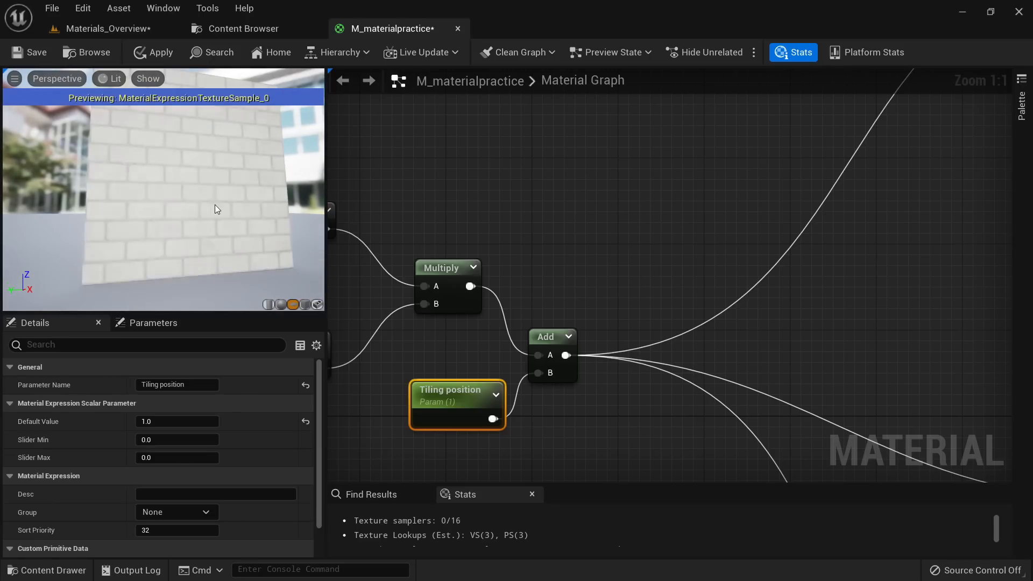
Step: Apply the material changes, reopen the MI_Brick instance and bring up the Materials_Overview level
left_click(161, 54)
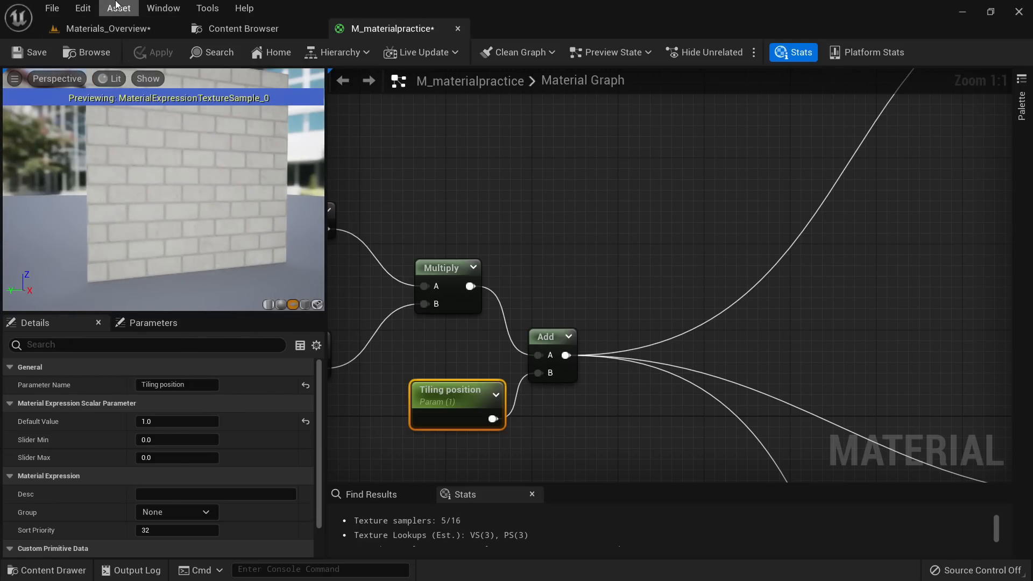
left_click(235, 28)
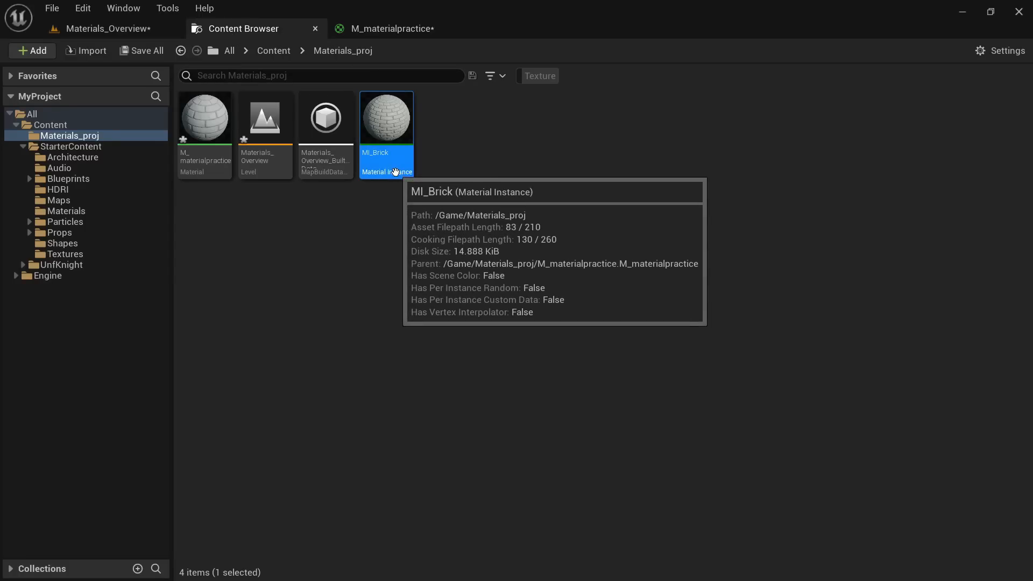
left_click(411, 28)
left_click(235, 28)
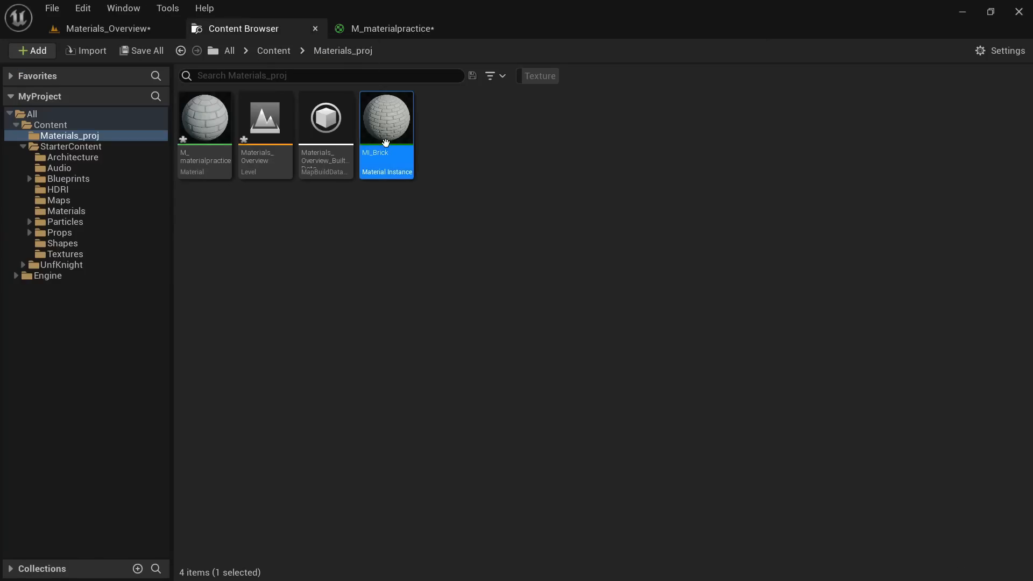
double_click(385, 143)
left_click(124, 28)
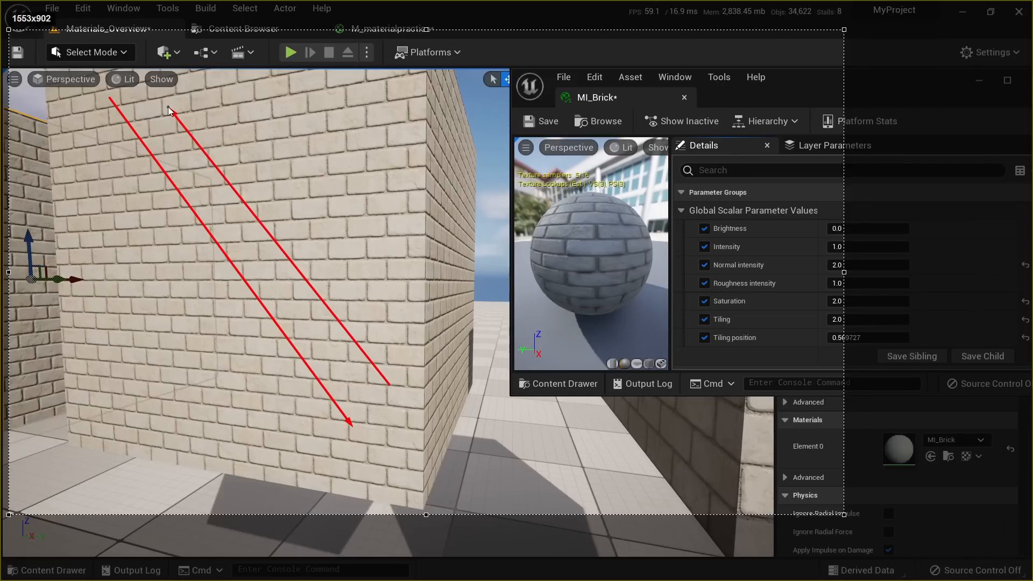
Step: Draw diagonal arrows over the brick wall to illustrate the direction in which the texture shifts
left_click_drag(168, 108, 169, 108)
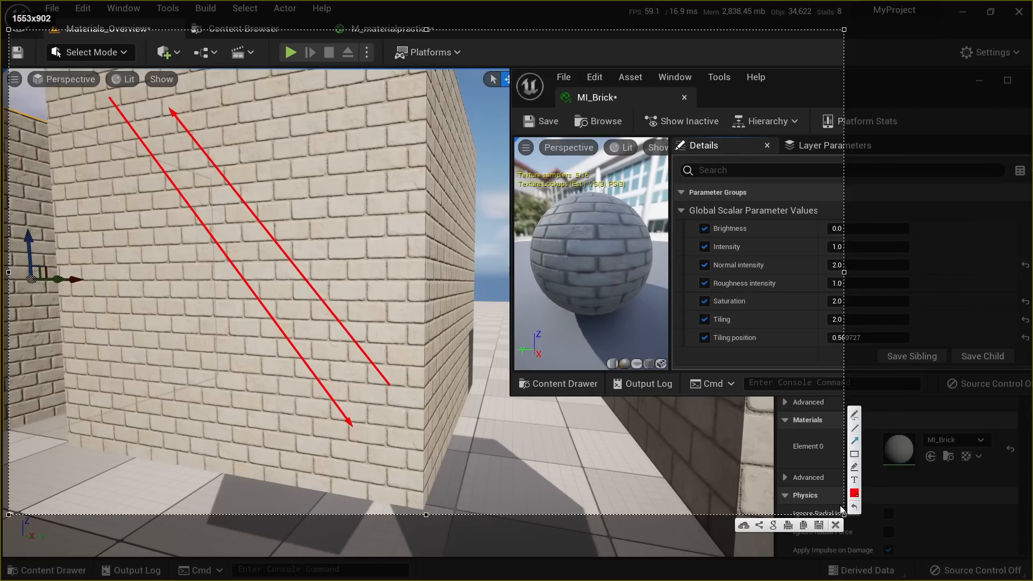
left_click_drag(294, 125, 461, 111)
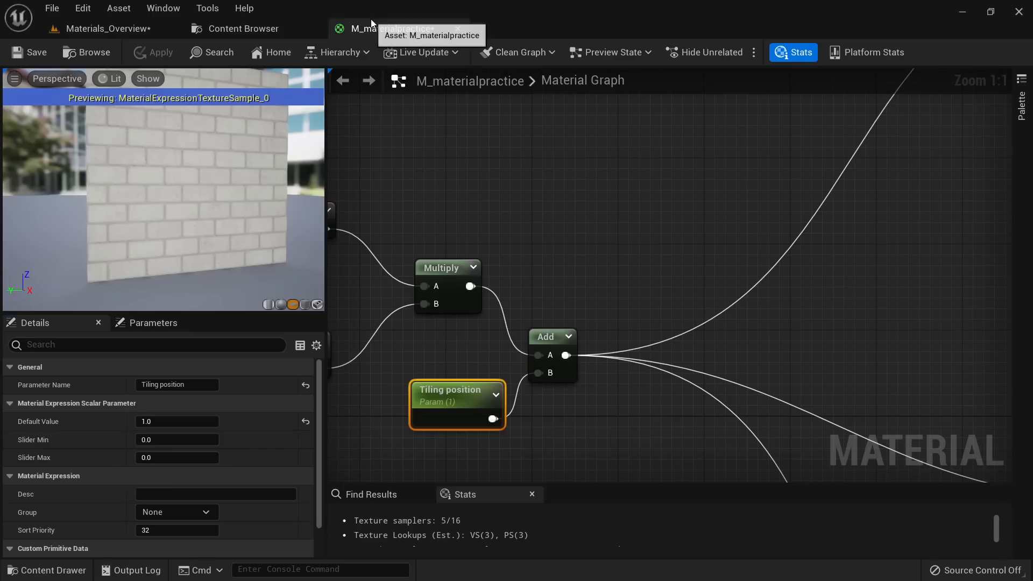
Step: In the M_materialpractice graph, move the Add and Tiling position nodes away from Multiply and select the TexCoord, Tiling and Multiply nodes
scroll(639, 247, "up", 4)
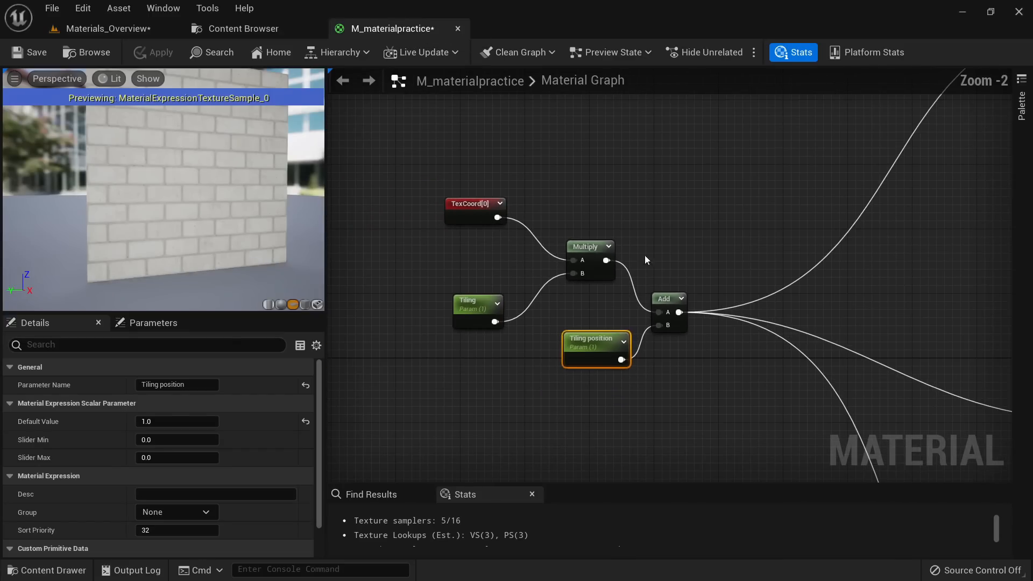
left_click_drag(671, 311, 769, 313)
left_click(560, 387)
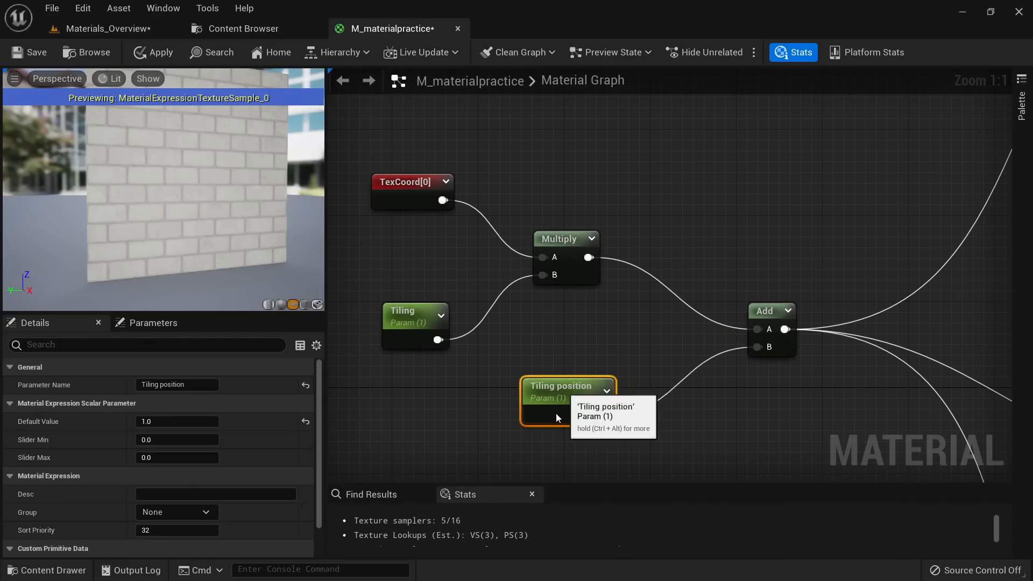
left_click_drag(560, 387, 542, 455)
left_click_drag(534, 307, 356, 171)
right_click_drag(530, 155, 620, 199)
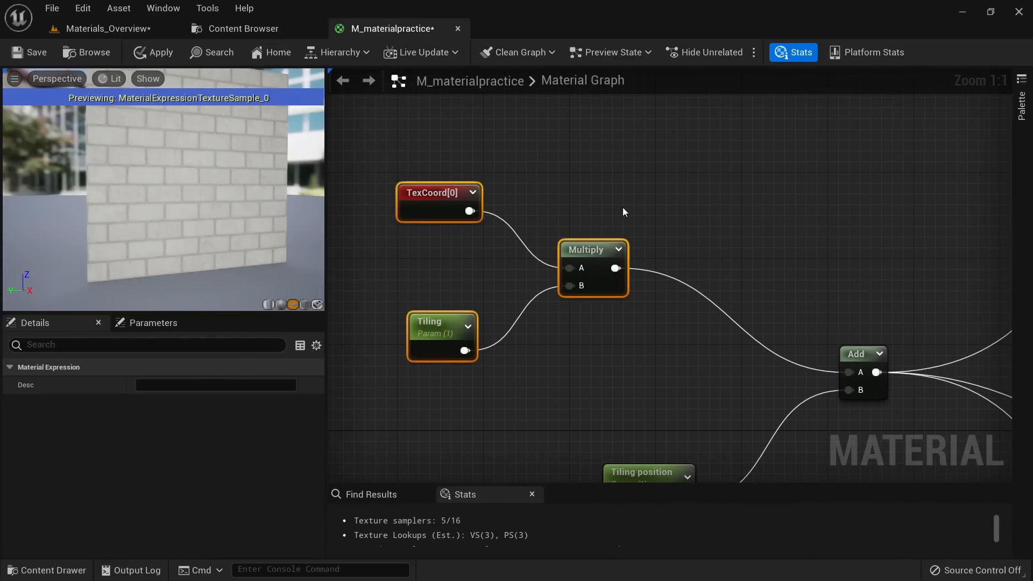
Step: Add a ComponentMask fed by the Multiply output with only R enabled, and paste a copy of it below
left_click_drag(599, 248, 598, 209)
type("compo")
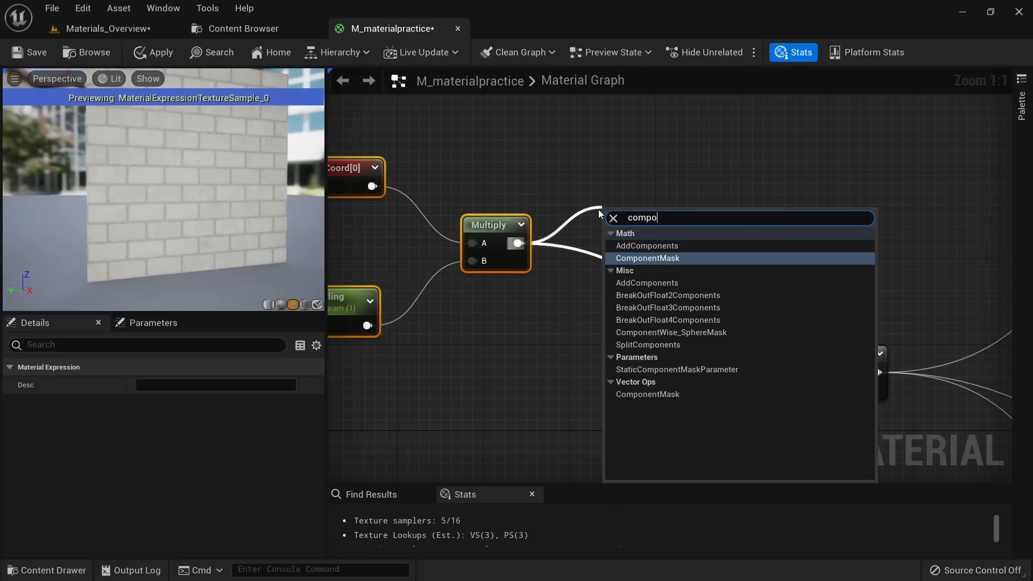
key("Return")
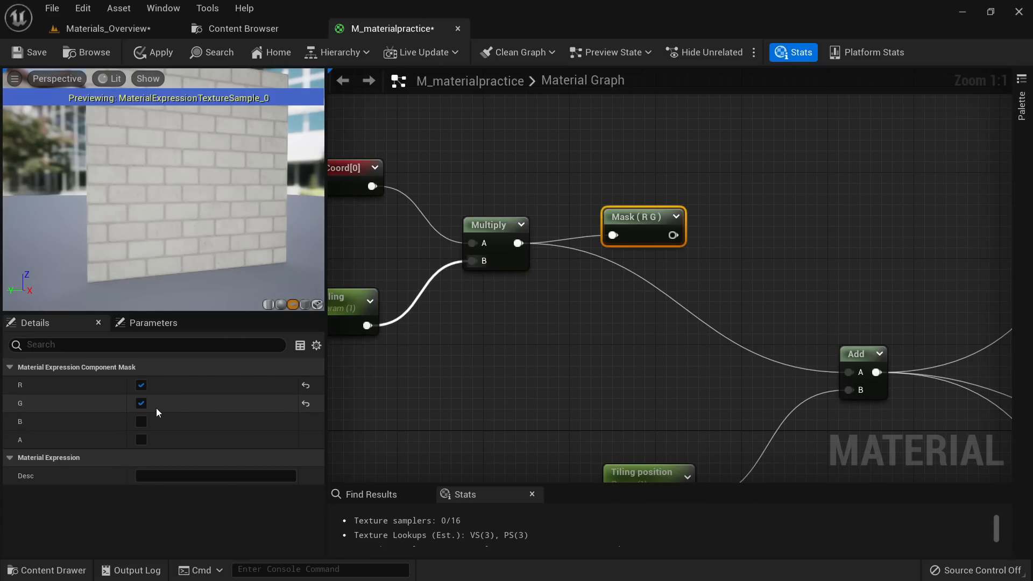
left_click(142, 403)
left_click_drag(640, 231, 618, 186)
left_click(602, 320)
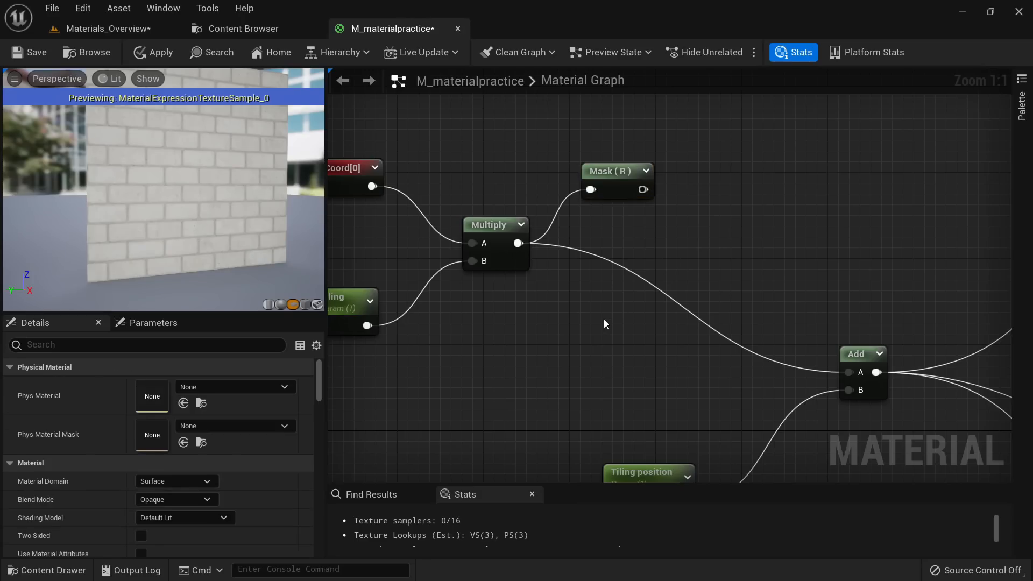
key("ctrl+v")
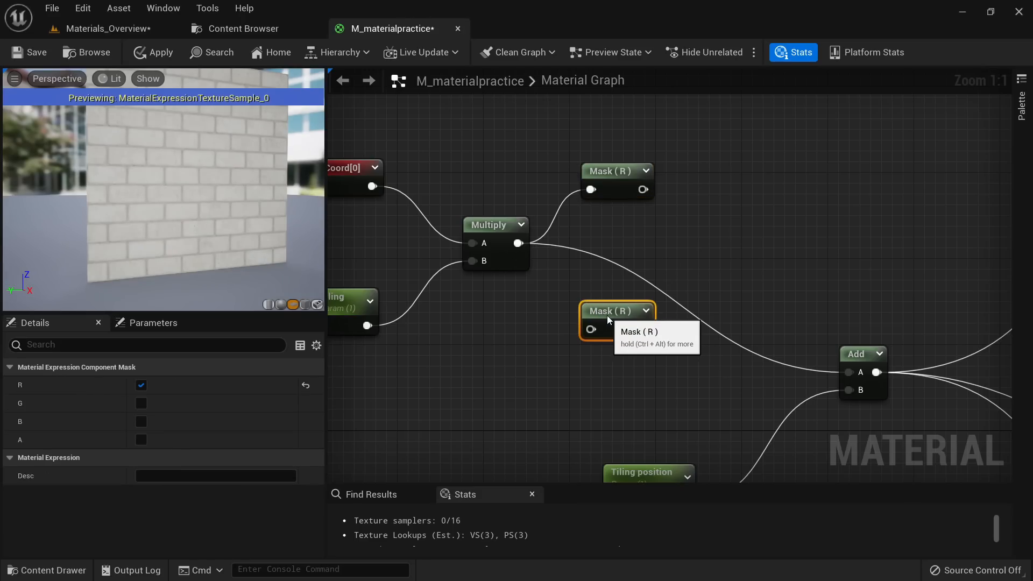
Step: Switch the pasted ComponentMask to G only and feed it from the Multiply output
left_click(142, 402)
left_click(141, 385)
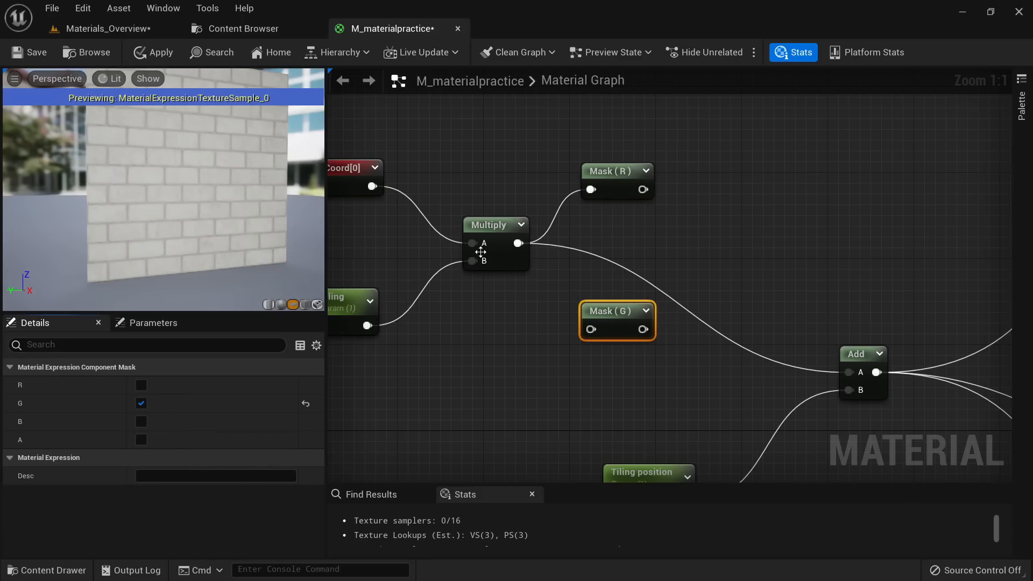
left_click_drag(518, 243, 590, 329)
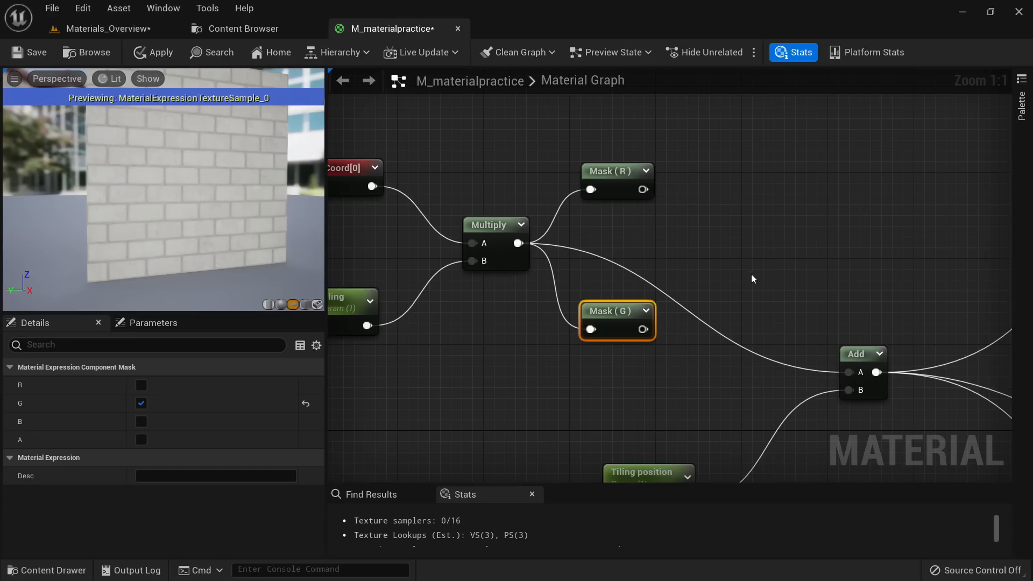
Step: Shift the old Add node aside and place a new Add node after Mask (R), with the mask output feeding its A input
left_click_drag(852, 366, 849, 388)
left_click(707, 187)
left_click_drag(642, 189, 708, 208)
Step: Paste a copy of the Tiling position parameter and place it just below the Mask (R) node
left_click(641, 472)
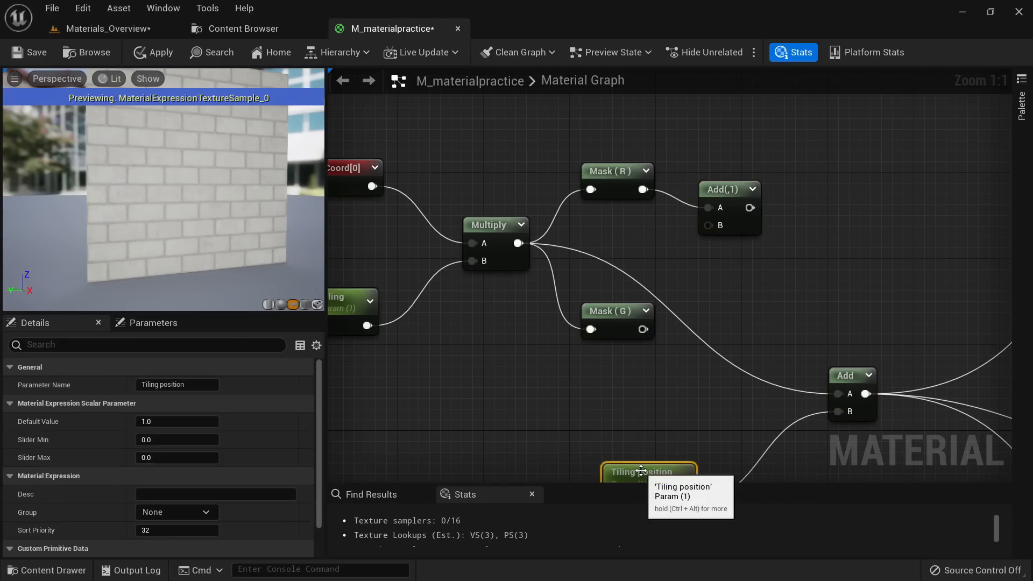
right_click_drag(673, 338, 656, 263)
left_click(588, 159)
key("ctrl+v")
left_click_drag(622, 178, 601, 156)
Step: Rename the copied parameter Tiling X with default value 0.0 and connect it to the B input of Mask (R)'s Add node
left_click(204, 384)
type("Tiling X")
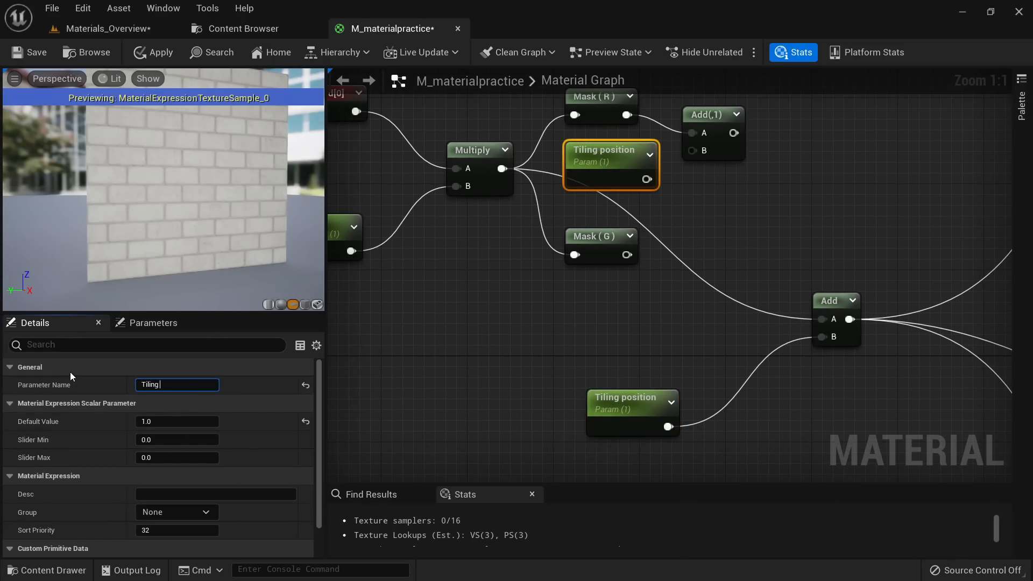
key("Return")
left_click(177, 421)
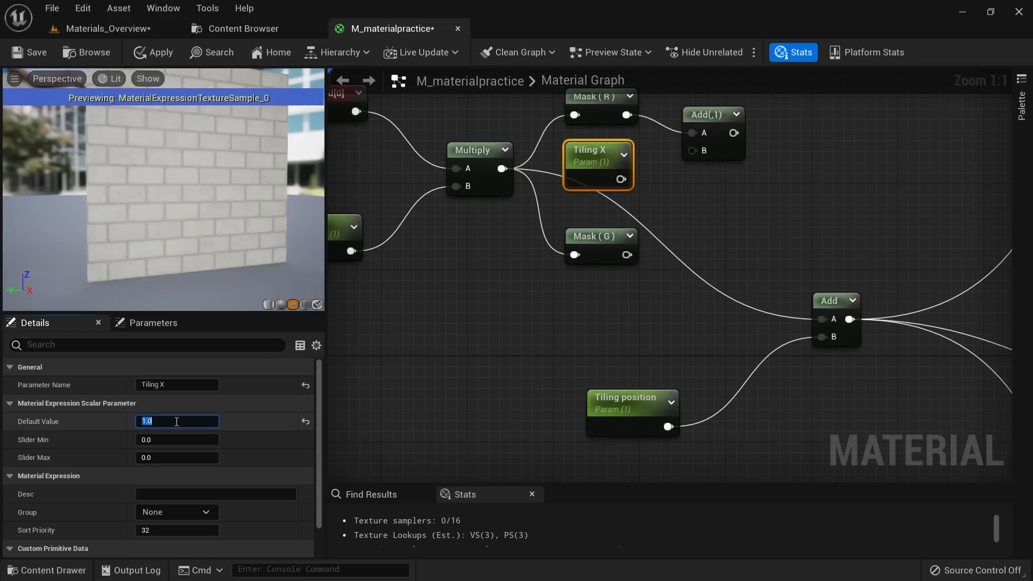
left_click_drag(621, 179, 692, 151)
Step: Place another Add node after Mask (G) and feed its A input from the mask output
right_click_drag(692, 198, 658, 243)
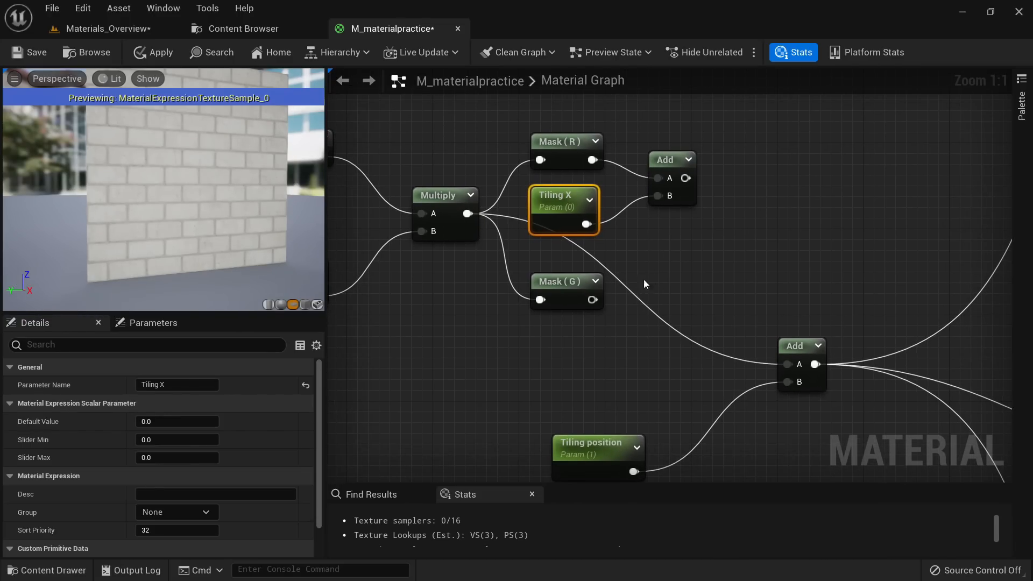
left_click(663, 295)
left_click(665, 277)
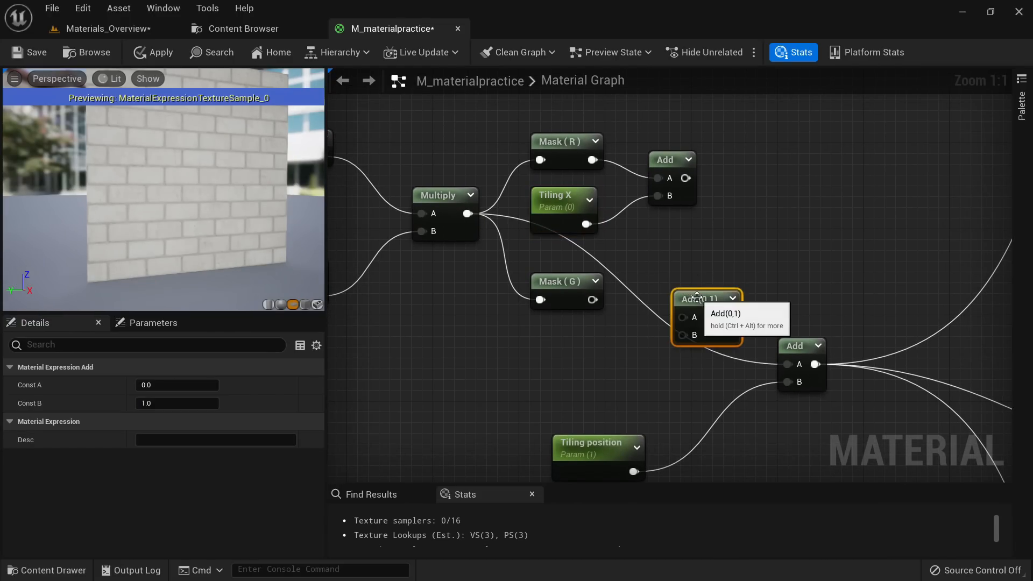
left_click_drag(593, 300, 669, 300)
Step: Paste another copy of the Tiling position parameter below the Mask (G) node
left_click(589, 442)
left_click(564, 357)
key("ctrl+v")
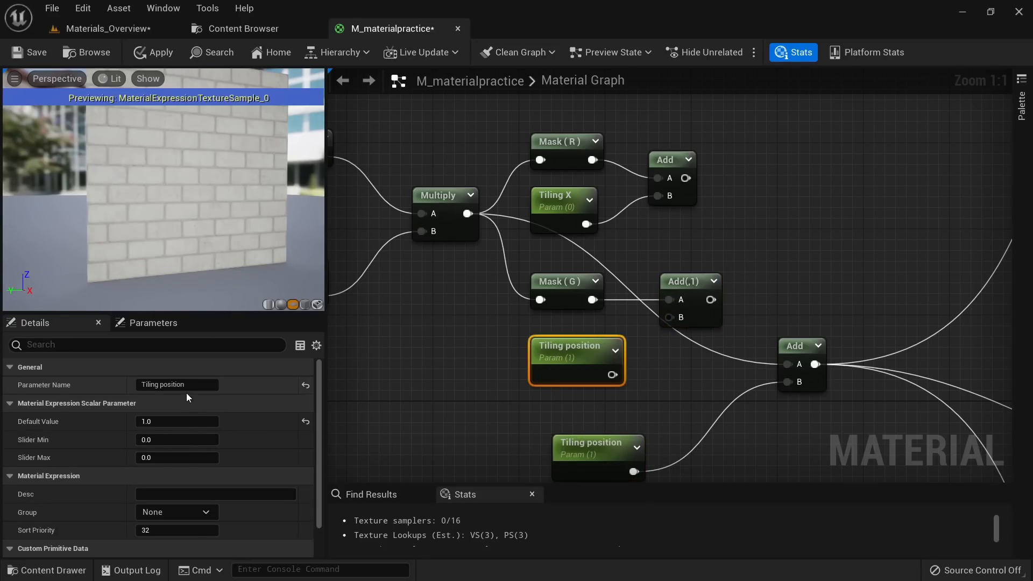
Step: Rename the pasted parameter Tiling Y with default value 0.0 and connect it to the B input of Mask (G)'s Add node
left_click(196, 383)
type("Tiling Y")
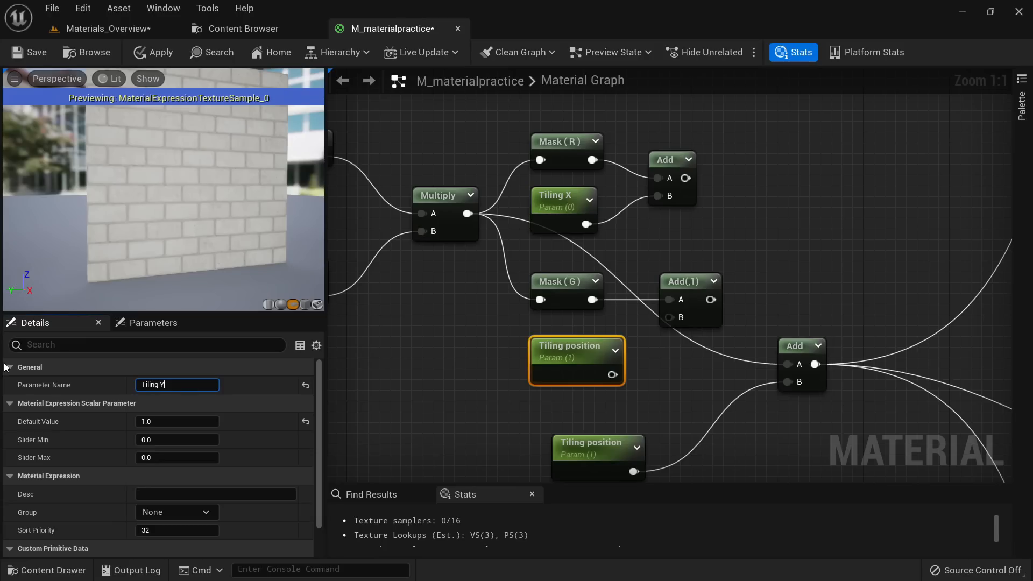
key("Return")
left_click(144, 421)
key("Return")
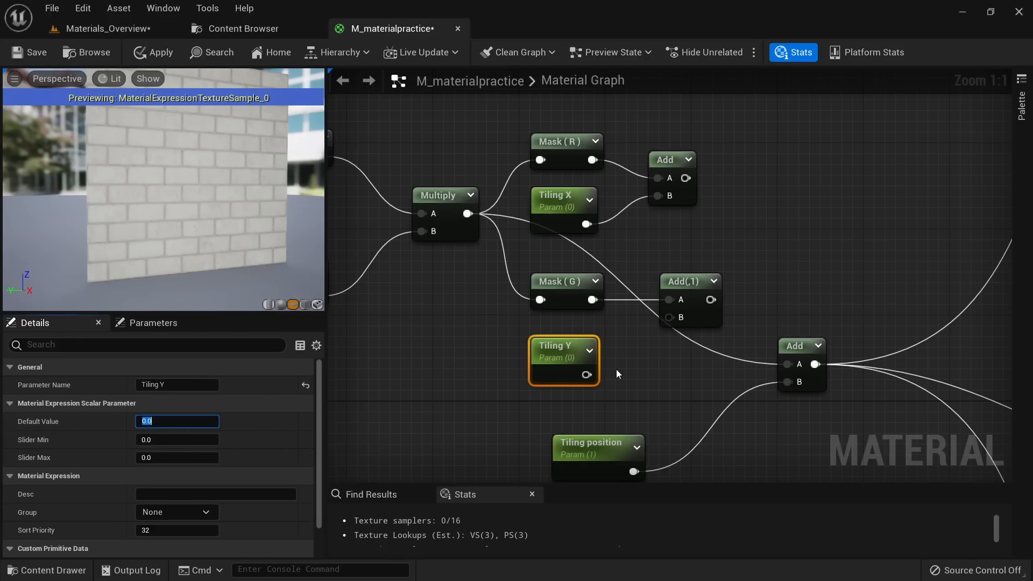
left_click_drag(587, 375, 672, 318)
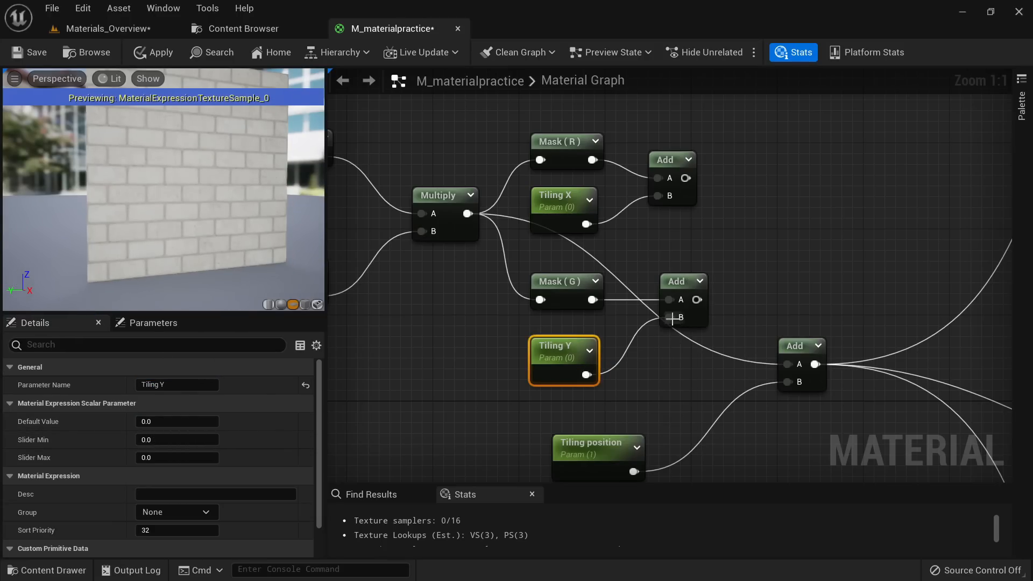
Step: Move the old Add node farther away from the two mask branches
left_click(678, 285)
left_click_drag(723, 127, 558, 371)
right_click_drag(644, 389, 647, 361)
left_click_drag(776, 341, 831, 362)
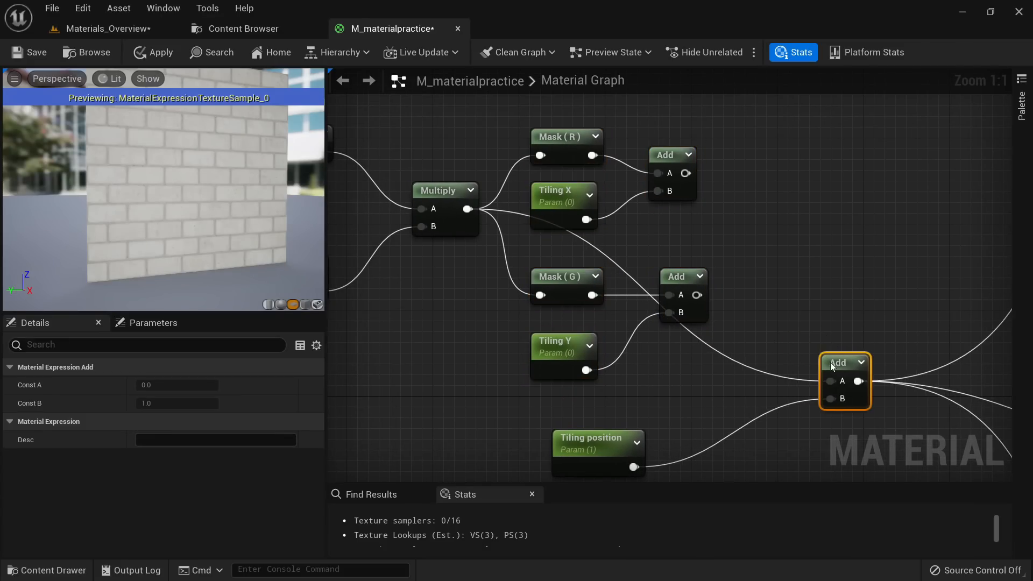
Step: Add an Append node and feed the Mask (R) branch's Add into A and the Mask (G) branch's Add into B
left_click(751, 210)
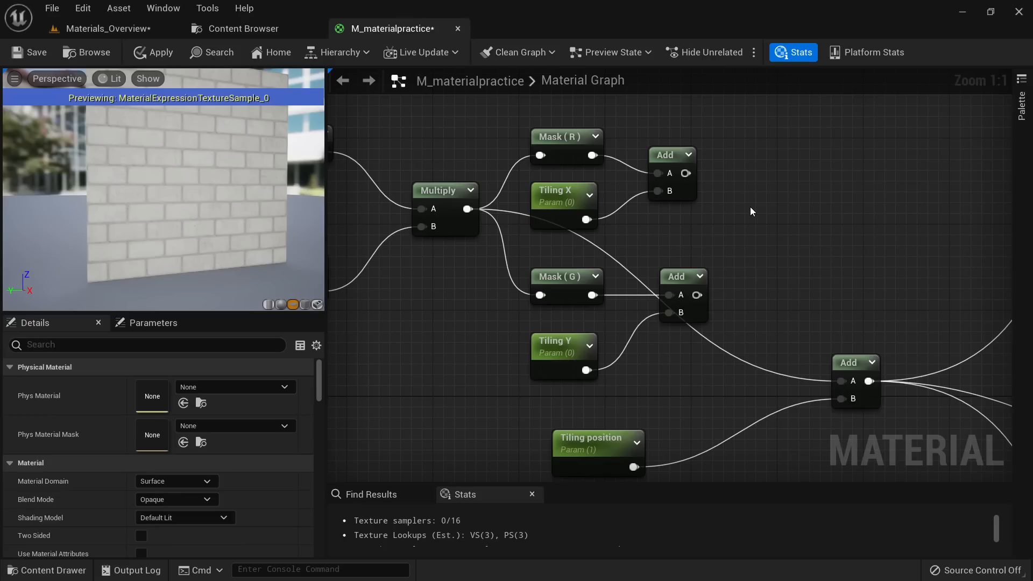
right_click(751, 209)
type("append")
key("Return")
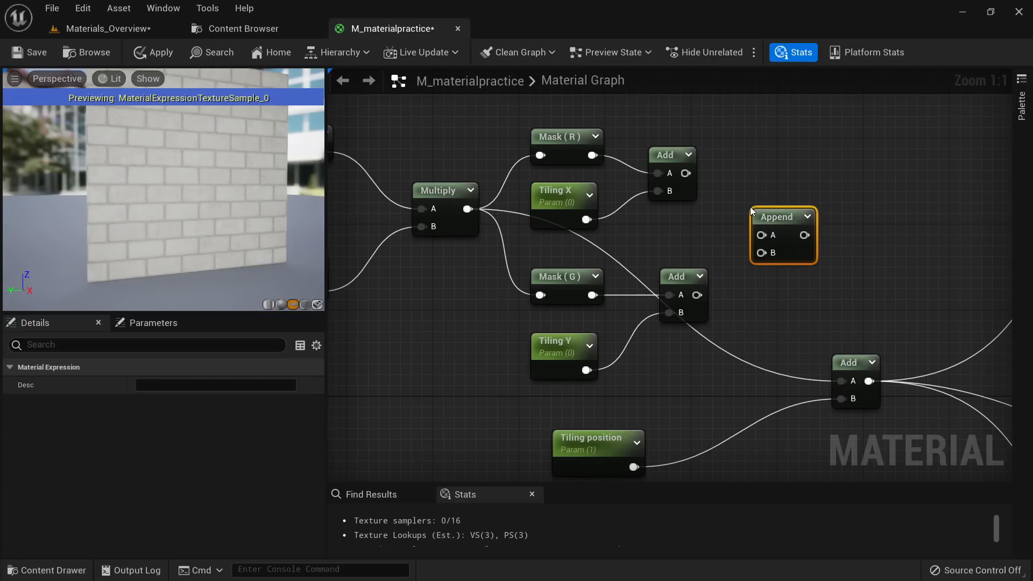
left_click_drag(686, 173, 696, 295)
Step: Transfer the old Add node's output connections to the Append node, and delete the old Add and Tiling position nodes
right_click_drag(776, 338, 702, 333)
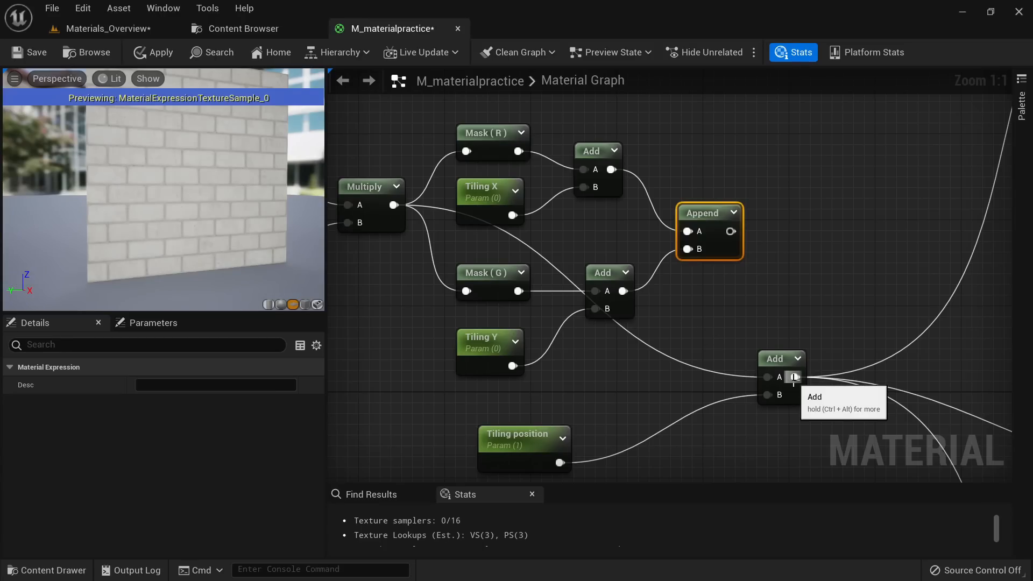
left_click_drag(794, 378, 730, 231, "ctrl")
right_click_drag(731, 317, 775, 306)
left_click_drag(815, 436, 738, 343)
key("Delete")
left_click(613, 419)
key("Delete")
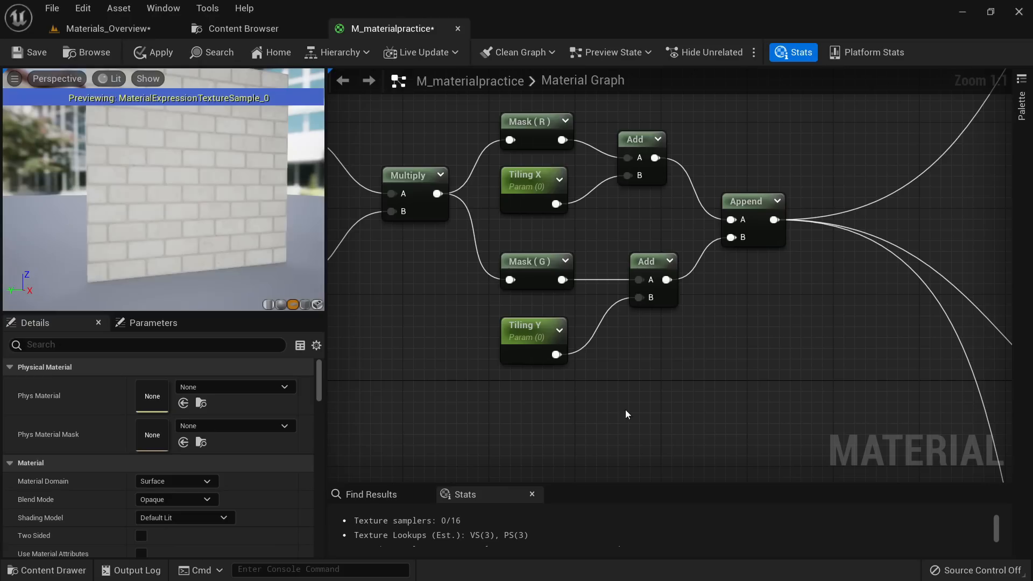
Step: Apply the material changes and open the MI_Brick instance in a floating window over the Materials_Overview level
left_click(168, 55)
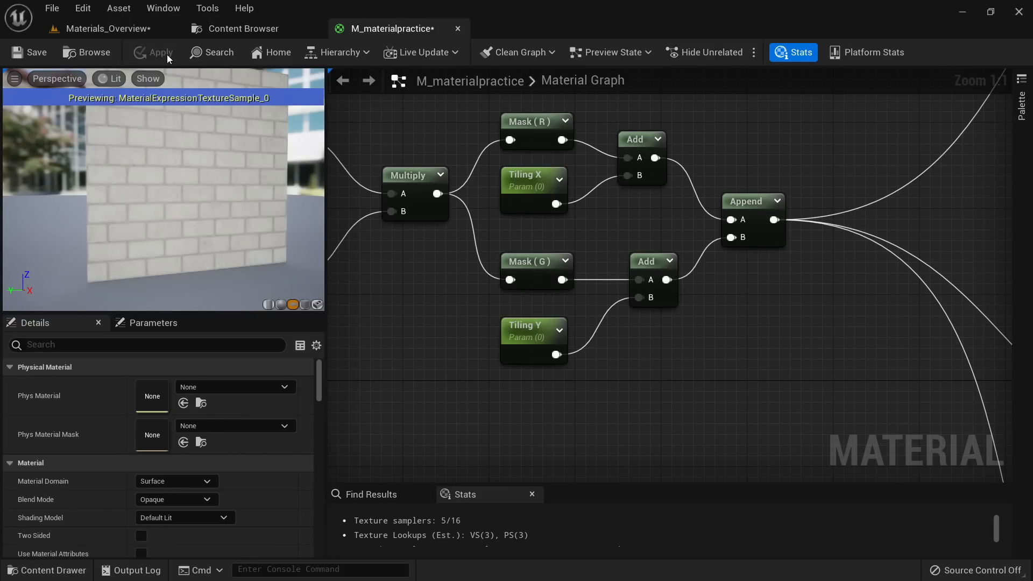
left_click(220, 29)
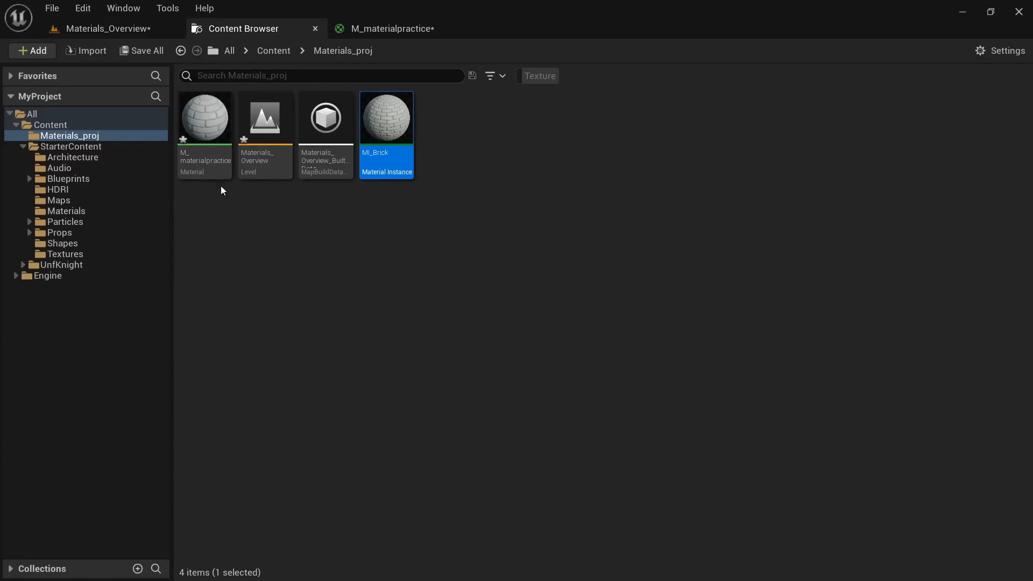
double_click(387, 121)
left_click_drag(532, 25, 607, 191)
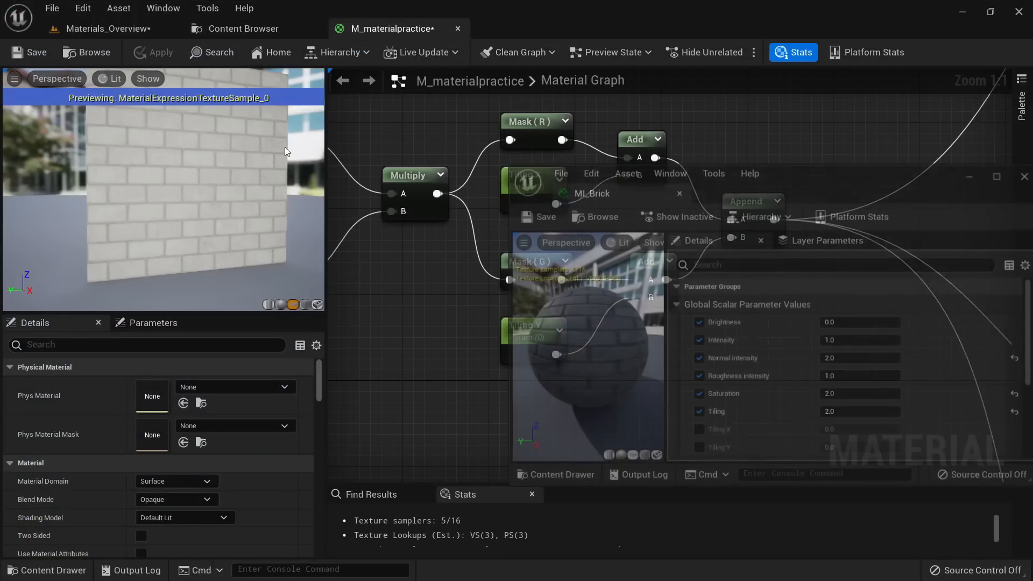
left_click(67, 29)
left_click_drag(861, 184, 804, 148)
Step: Enable the Tiling X and Tiling Y parameters in MI_Brick and set Tiling to 1
scroll(742, 355, "down", 2)
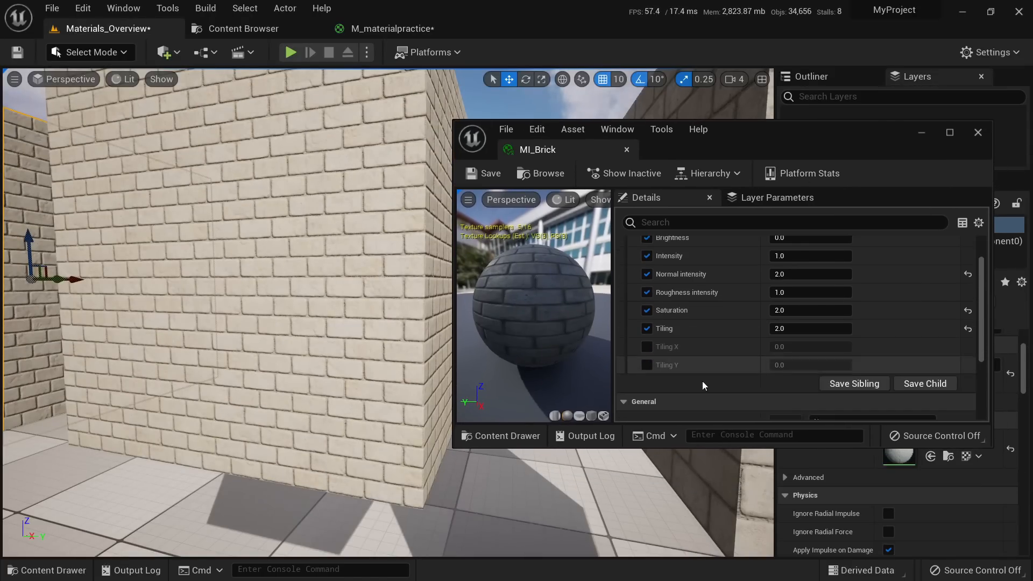
left_click(647, 346)
left_click(646, 365)
left_click(770, 332)
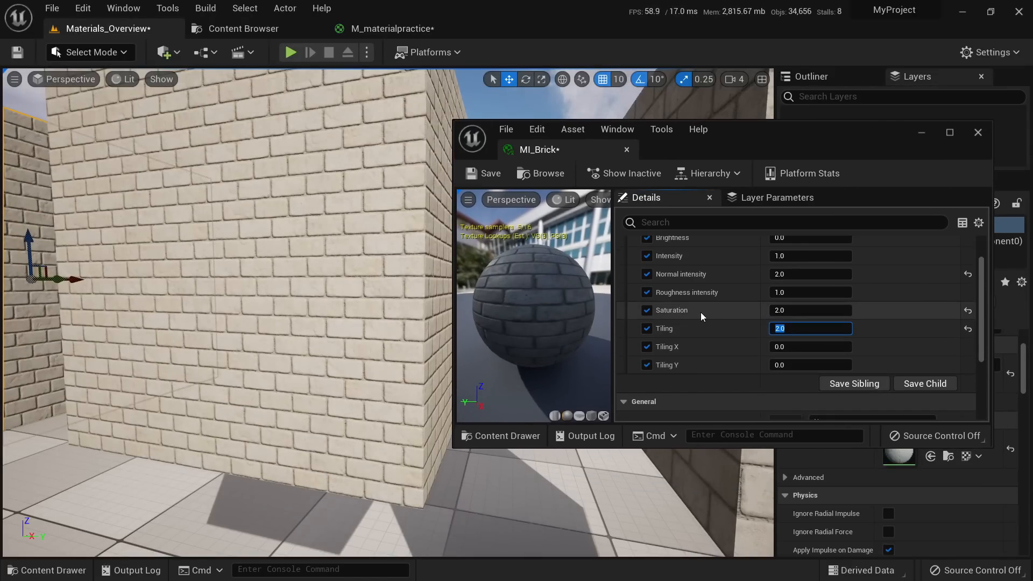
type("1")
key("Return")
Step: Try different Tiling X offsets on the brick walls, including with Tiling at 2, and reset Tiling to its default
mouse_move(794, 346)
left_mouse_down()
mouse_move(835, 347)
mouse_move(794, 339)
left_mouse_up()
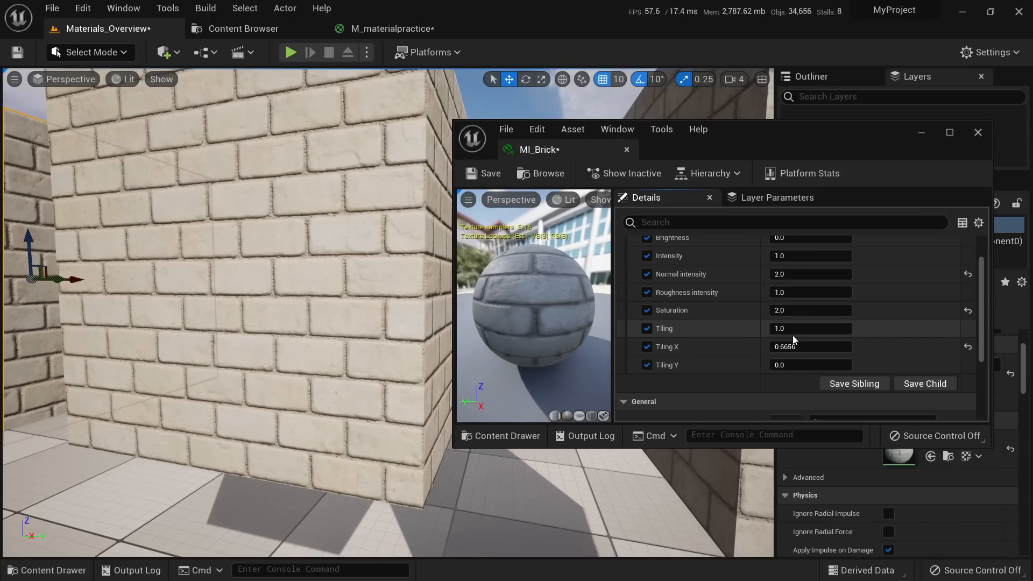
left_click(799, 330)
type("2")
key("Return")
left_click(803, 343)
left_click_drag(803, 343, 777, 344)
left_click(967, 328)
Step: Shift the bricks vertically against the wall's top edge by setting Tiling Y to 0.16
mouse_move(796, 365)
left_mouse_down()
mouse_move(842, 365)
mouse_move(804, 365)
left_mouse_up()
right_click_drag(344, 302, 353, 331)
key("s")
key("e")
scroll(353, 332, "up", 3)
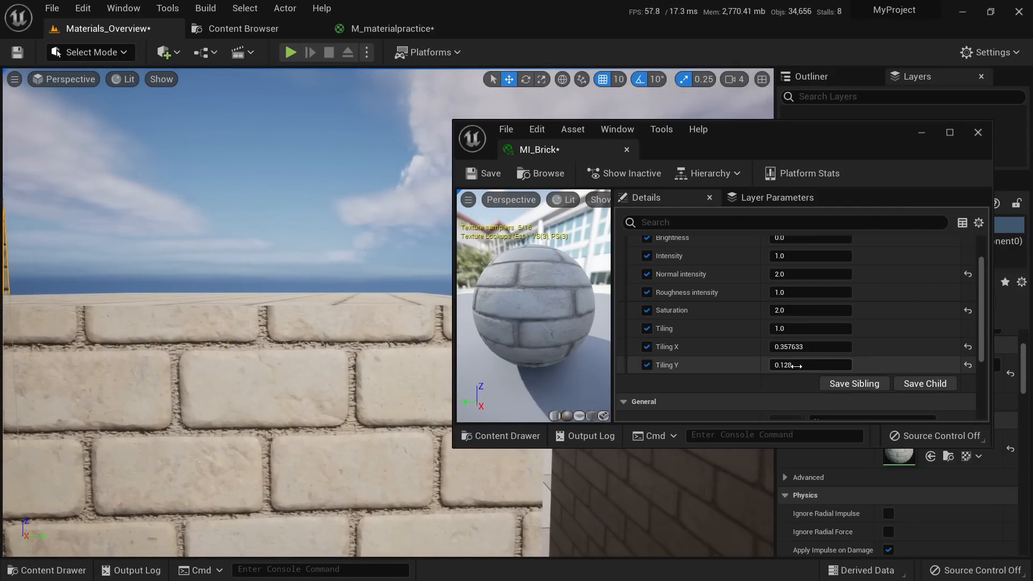
left_click(792, 364)
type("0.16")
key("Return")
Step: Try shifting the bricks horizontally with Tiling X at about -0.065 and inspect the wall edges
right_click_drag(377, 344, 414, 331)
key("q")
key("s")
key("d")
key("w")
key("s")
left_click_drag(823, 348, 764, 348)
right_click_drag(295, 323, 321, 325)
key("s")
key("w")
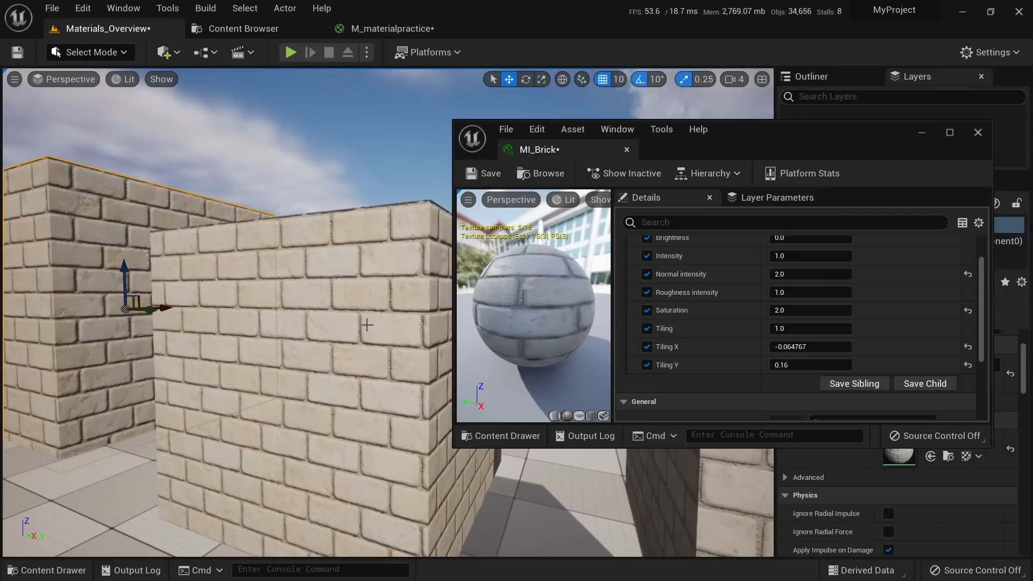
Step: Reset Tiling X and Tiling Y to their defaults and save the Materials_Overview level
left_click(967, 347)
left_click(968, 365)
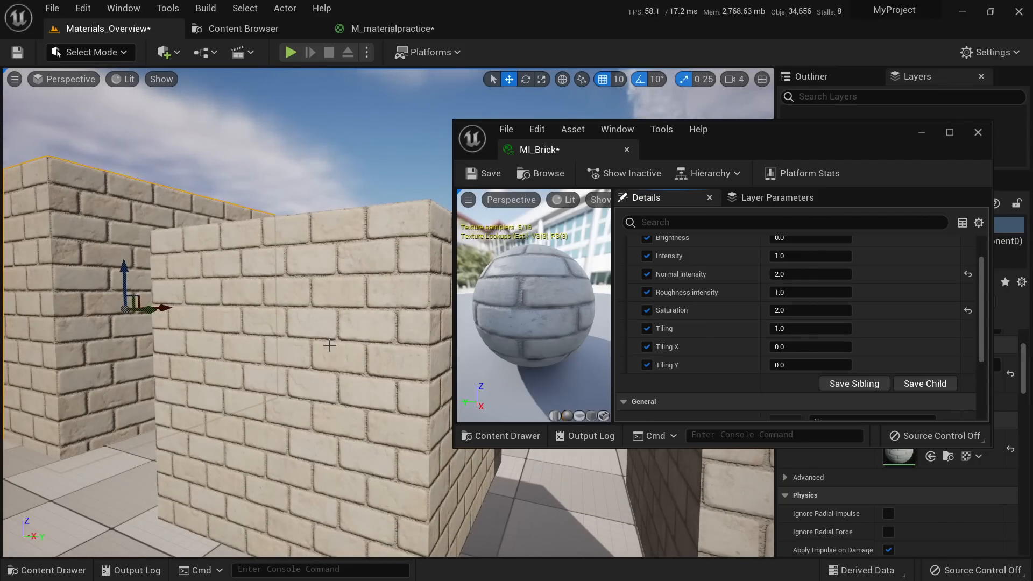
left_click(16, 52)
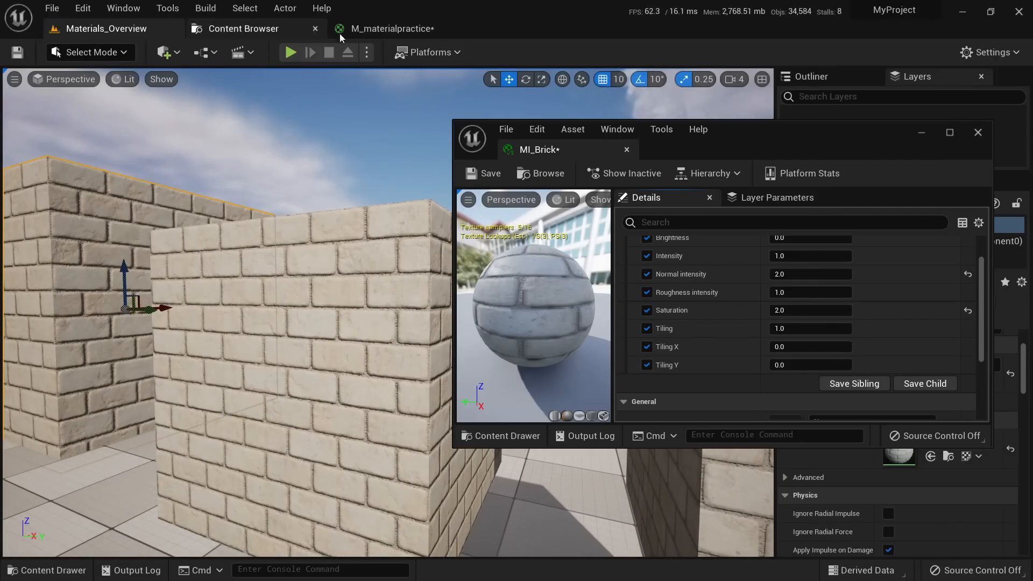
Step: Dock the MI_Brick window beside the other editor tabs and return to the M_materialpractice graph
left_click(390, 28)
left_click_drag(544, 147, 544, 23)
left_click(416, 27)
Step: Move the tiling nodes farther from the texture groups and frame them in a comment titled "Simple Tiling setup"
scroll(439, 263, "down", 4)
right_click_drag(439, 263, 568, 286)
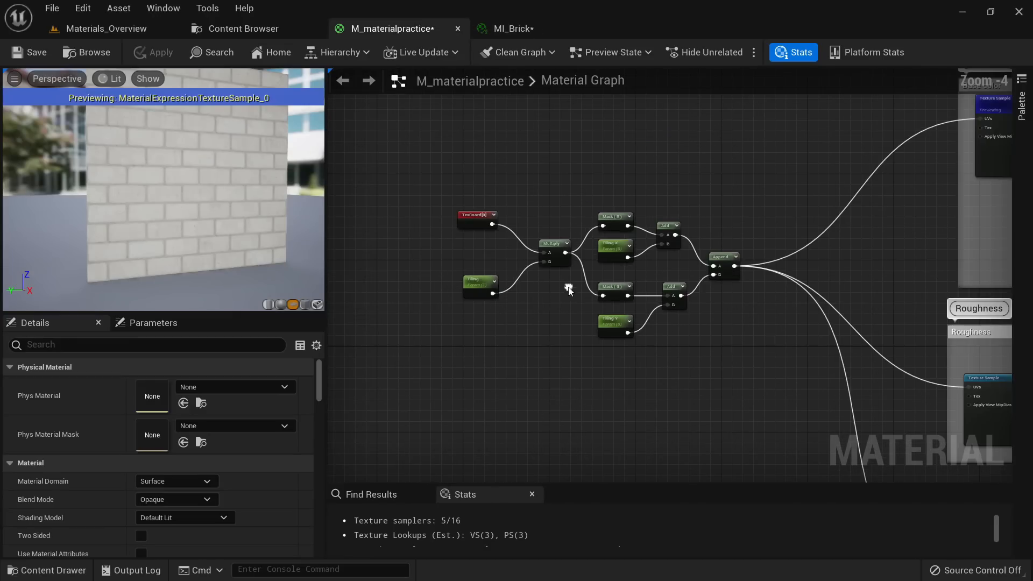
left_click_drag(726, 355, 455, 207)
left_click_drag(614, 217, 528, 192)
key("c")
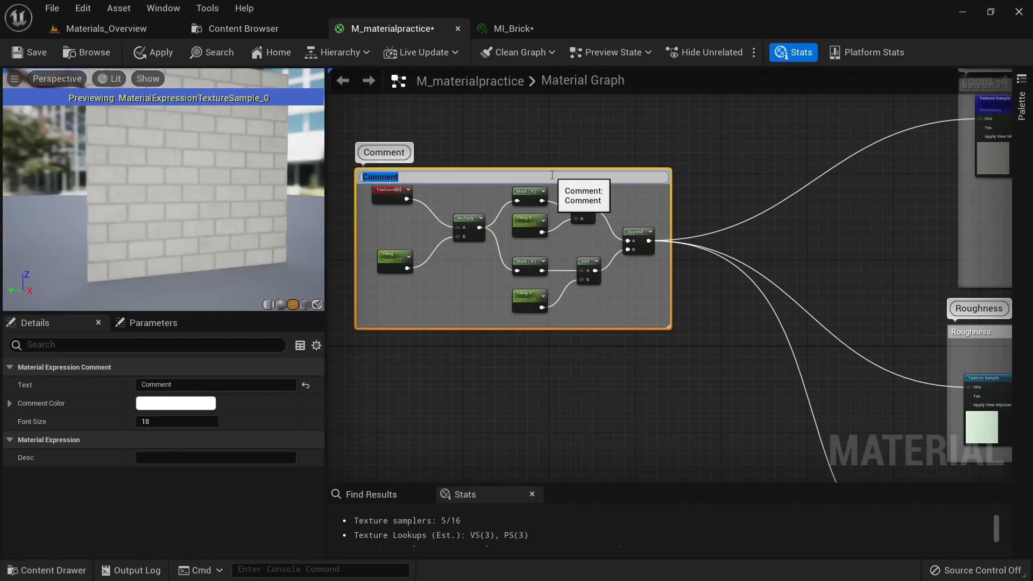
type("Tiling setup")
key("Return")
left_click(192, 383)
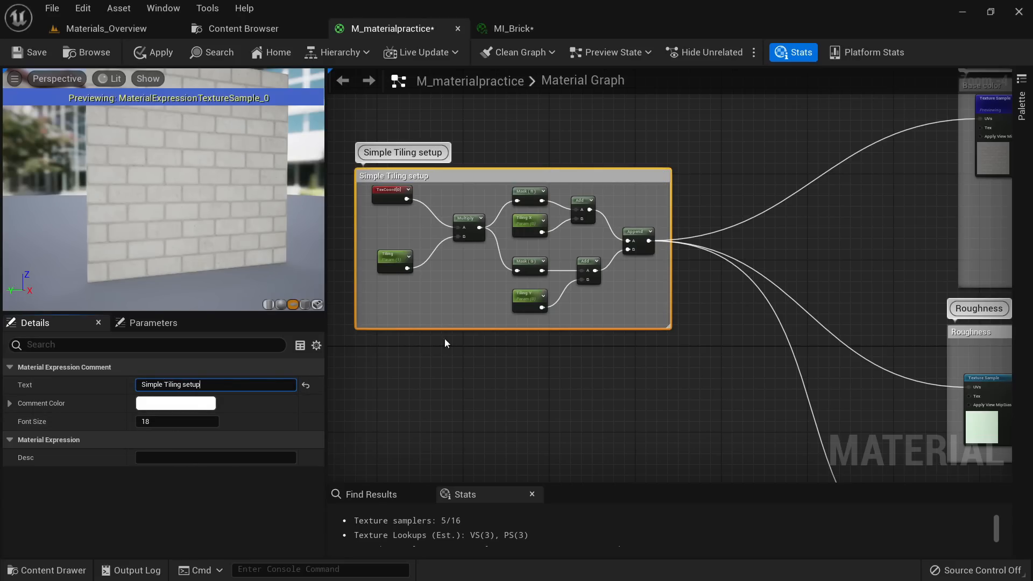
Step: Move the Simple Tiling setup comment box with its nodes slightly lower relative to the Base color group
scroll(572, 318, "down", 5)
left_click(522, 209)
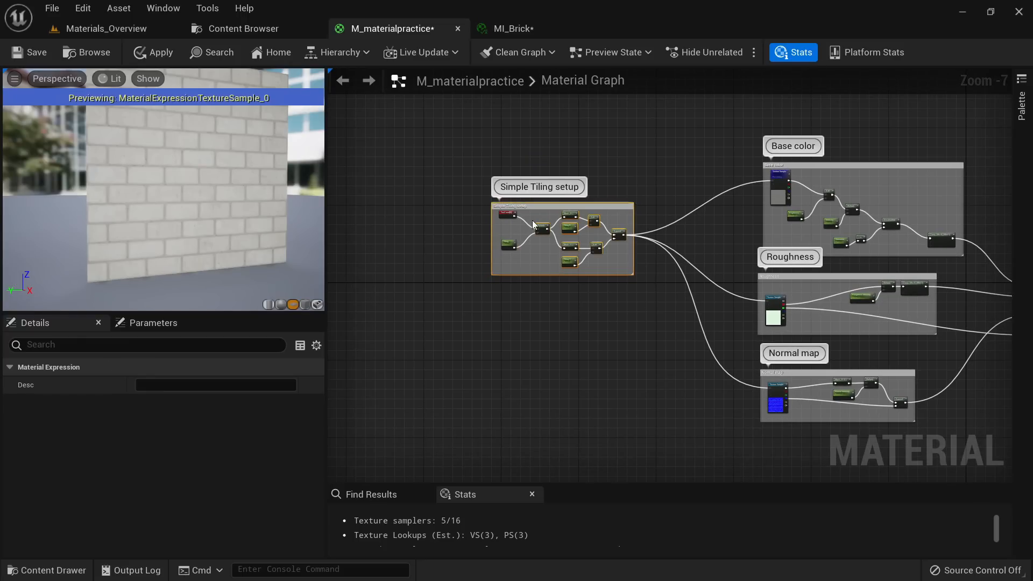
scroll(610, 207, "up", 2)
right_click_drag(610, 207, 582, 259)
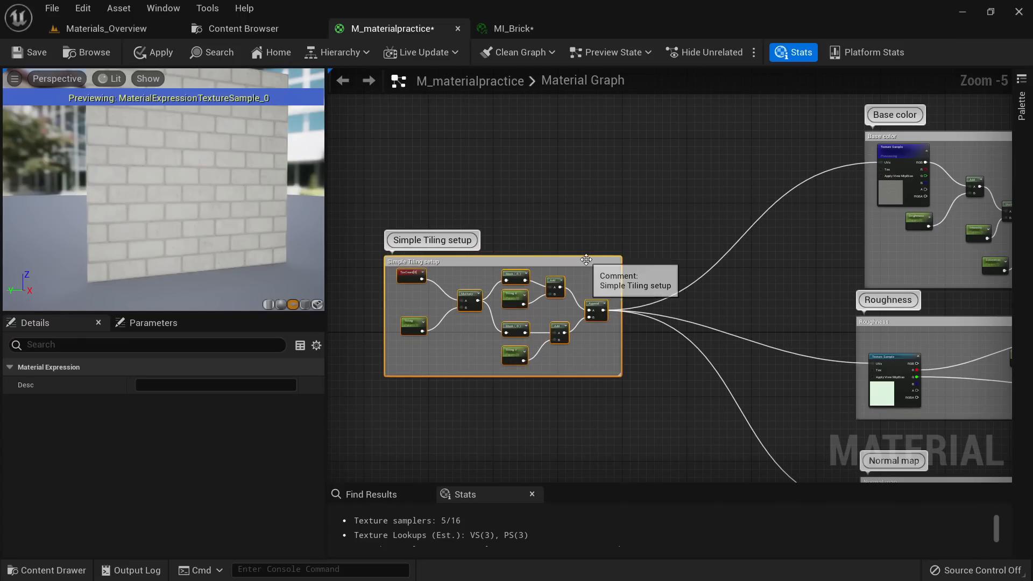
Step: Examine the nodes inside the Base color, Roughness and Normal map comment groups
right_click_drag(754, 261, 510, 299)
scroll(777, 230, "up", 3)
scroll(776, 231, "up", 1)
right_click_drag(901, 224, 821, 206)
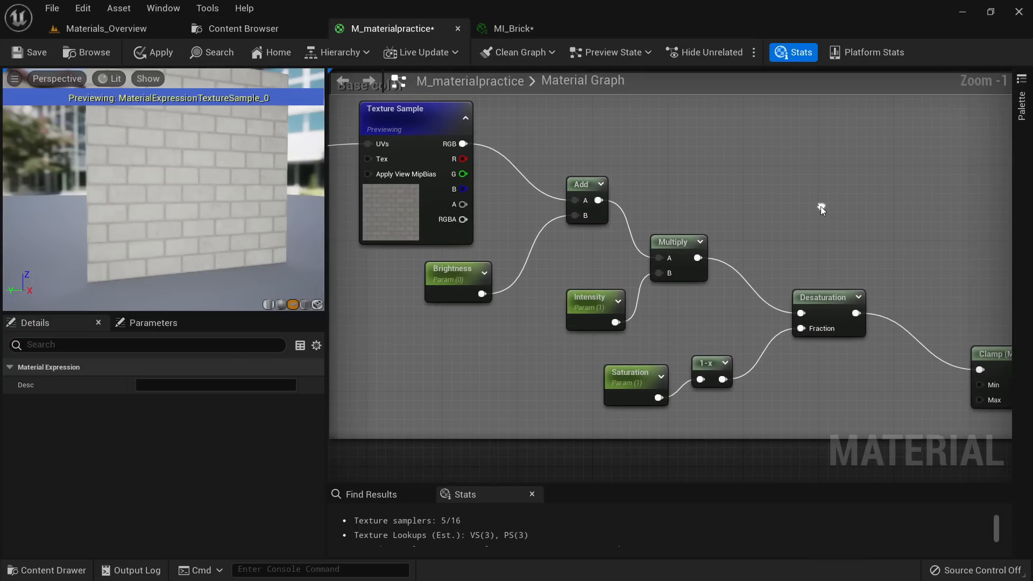
scroll(806, 197, "down", 3)
right_click_drag(778, 347, 797, 131)
scroll(724, 191, "down", 2)
scroll(724, 196, "up", 4)
right_click_drag(799, 275, 702, 167)
scroll(702, 168, "down", 2)
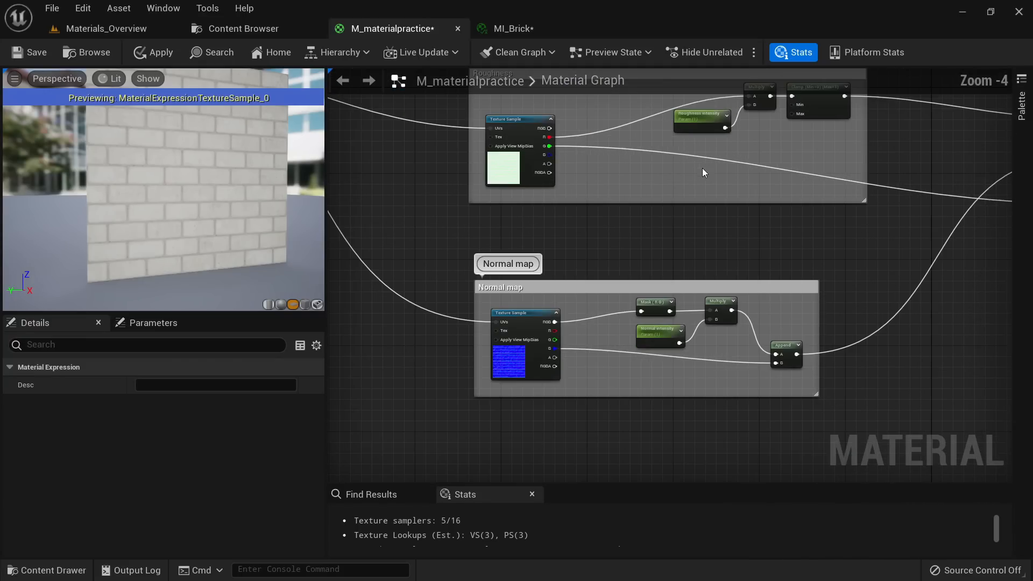
right_click_drag(783, 392, 825, 442)
scroll(830, 312, "down", 2)
scroll(831, 295, "up", 3)
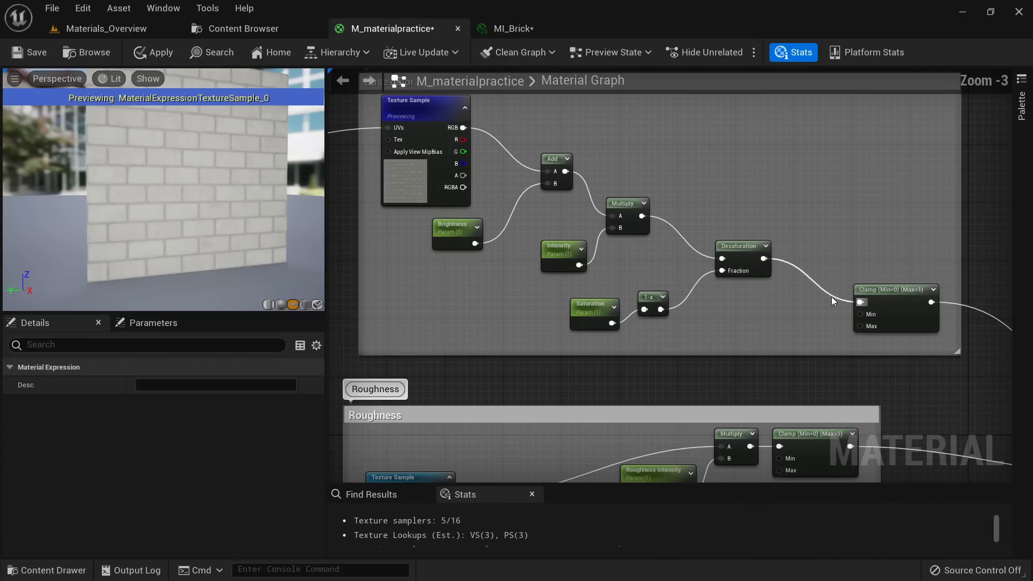
right_click_drag(831, 296, 748, 318)
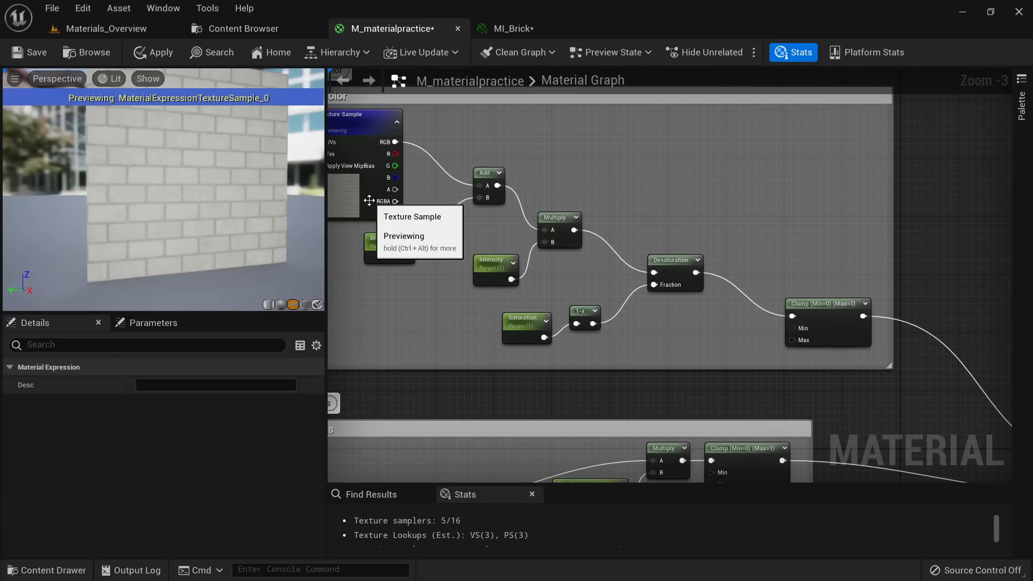
Step: Move the Base color comment group with its nodes farther away from the material output node
left_click(814, 301)
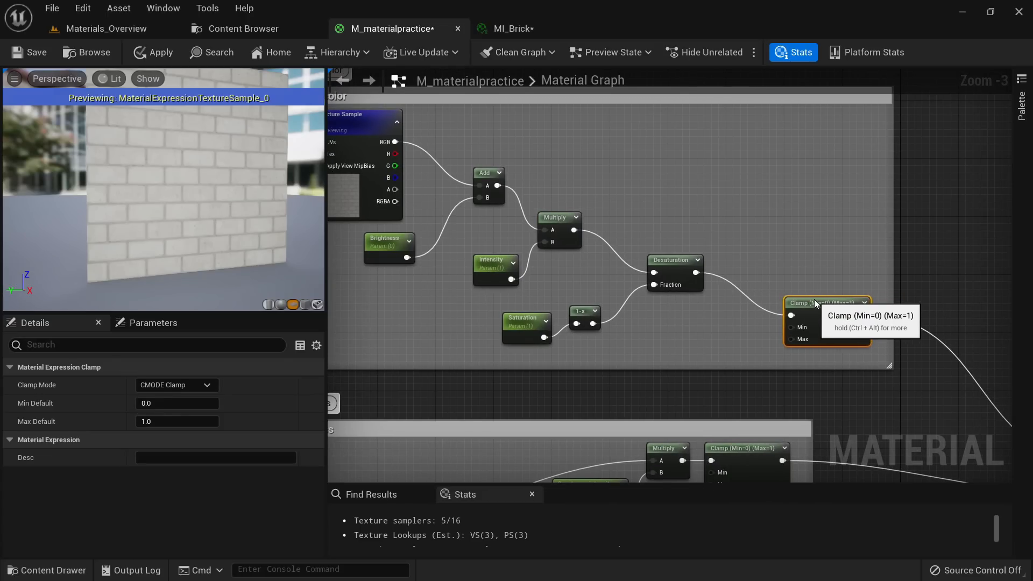
right_click_drag(363, 212, 670, 237)
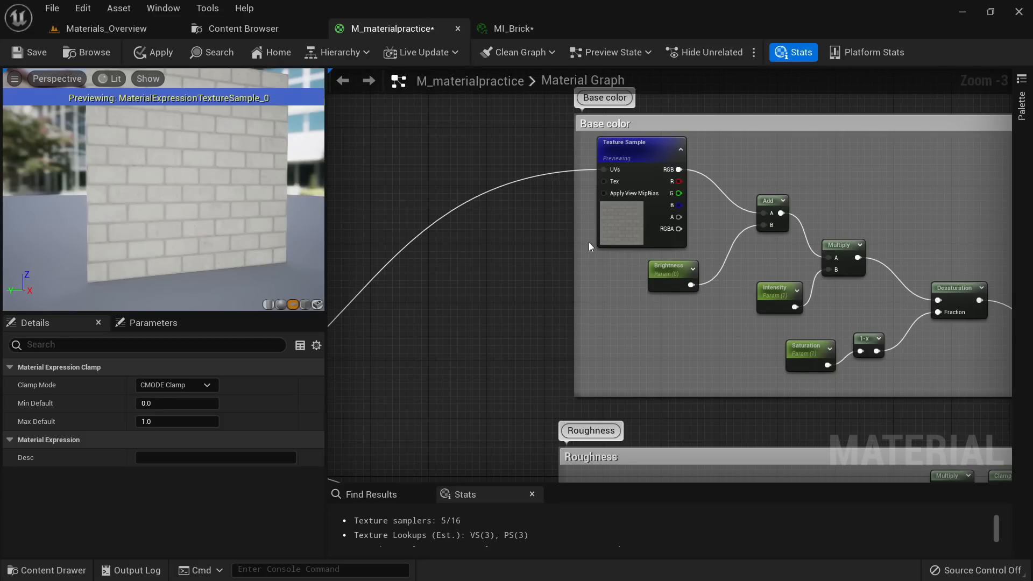
scroll(589, 242, "down", 1)
right_click_drag(494, 308, 443, 308)
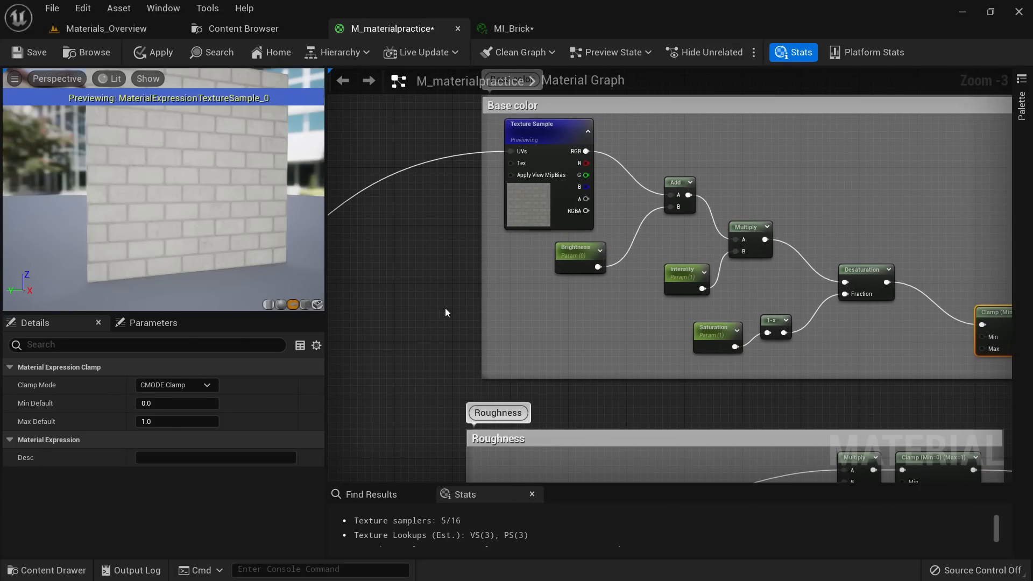
scroll(457, 308, "down", 1)
left_click_drag(600, 196, 539, 181)
scroll(562, 214, "up", 3)
right_click_drag(648, 221, 557, 211)
scroll(557, 211, "down", 2)
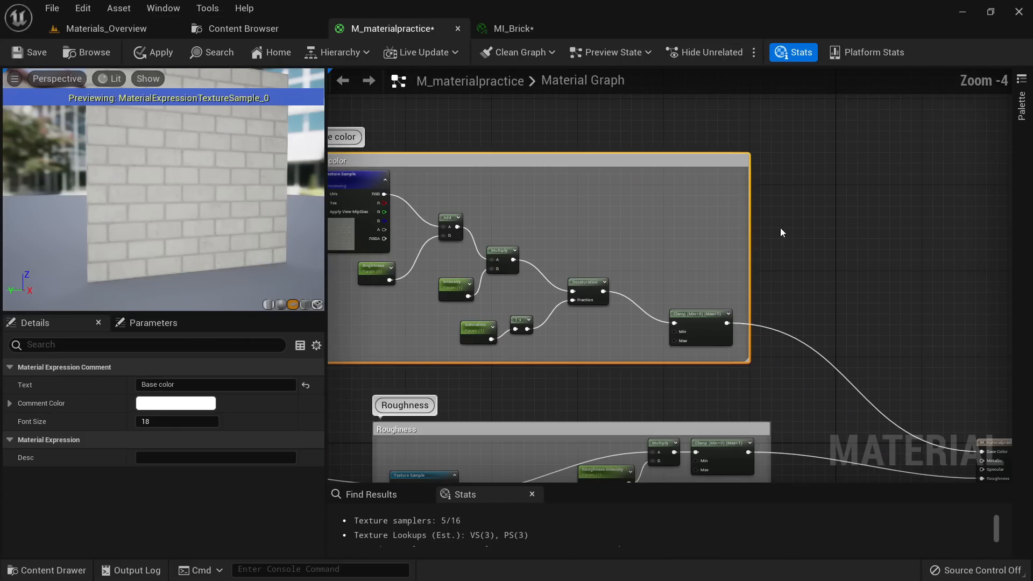
Step: Widen the Base color comment box and shift the Clamp node away from Desaturation to make room between them
left_click_drag(751, 231, 863, 231)
left_click_drag(706, 313, 763, 305)
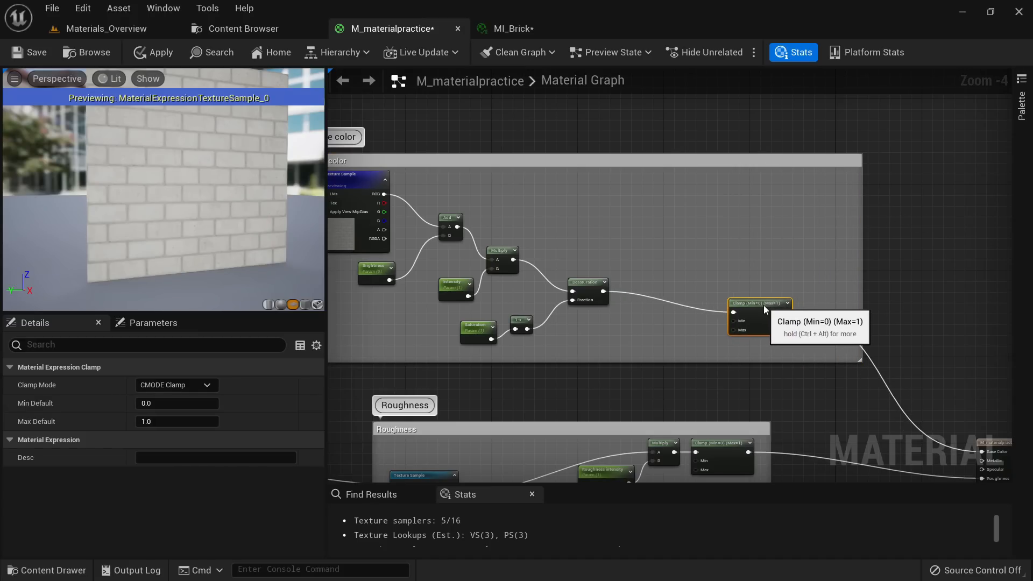
Step: Add a Multiply node between Desaturation and Clamp and connect the Desaturation output to its A input
scroll(653, 289, "up", 3)
left_click(645, 271)
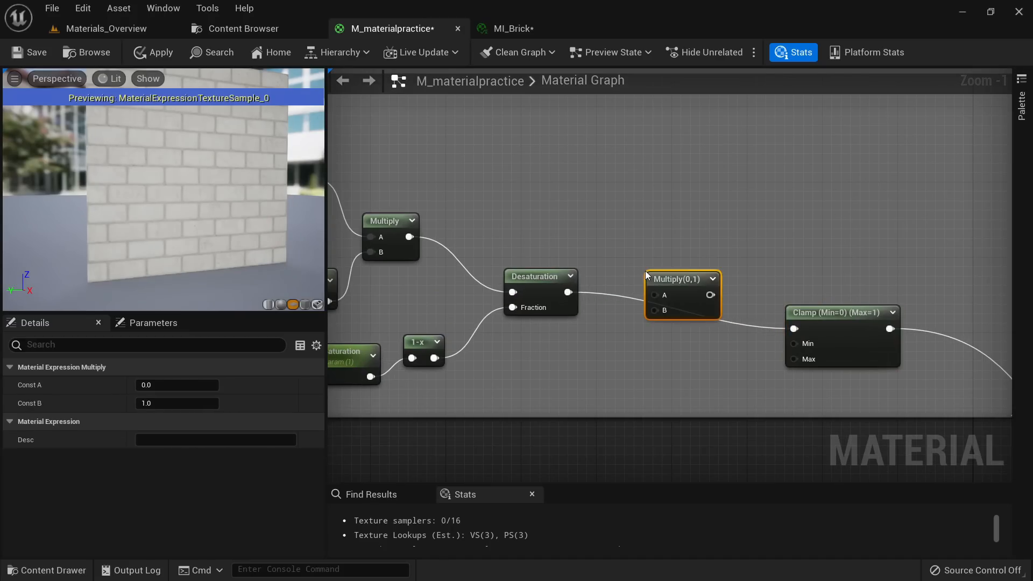
left_click_drag(654, 294, 686, 300)
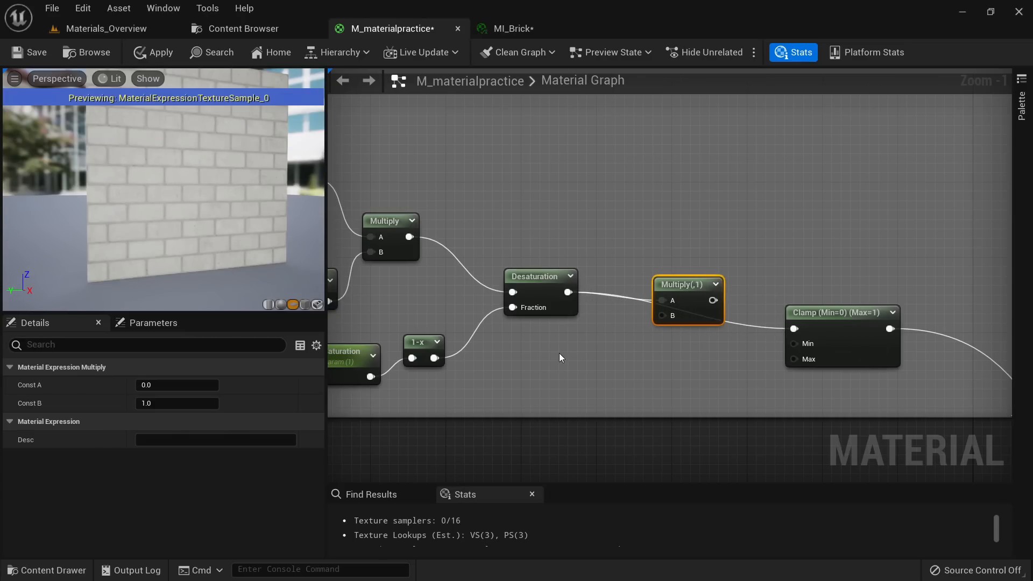
Step: Add a three-component constant vector below the Desaturation node and convert it to a parameter
left_click(560, 353)
left_click_drag(595, 361, 530, 343)
left_click_drag(691, 302, 695, 276)
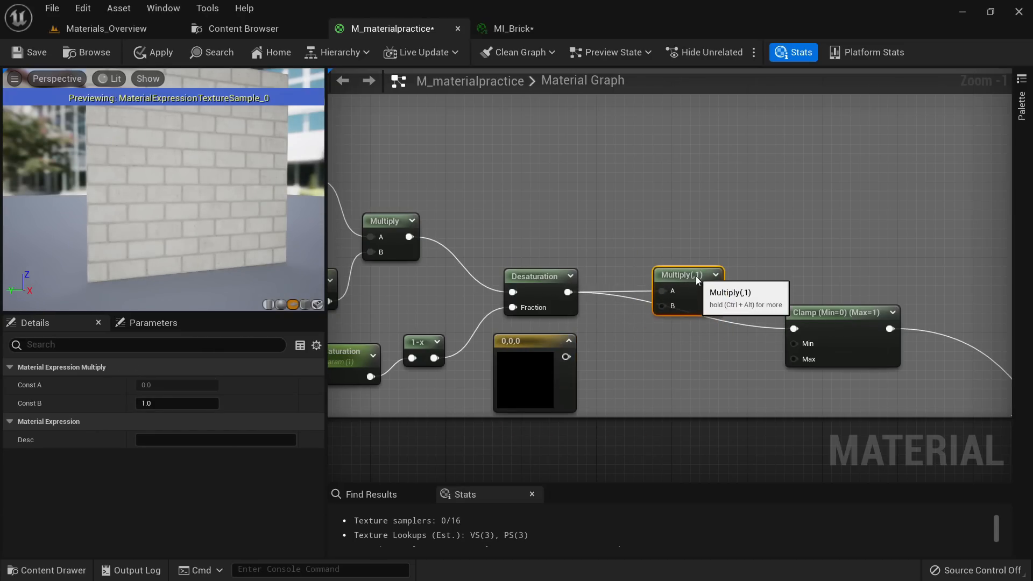
right_click(532, 359)
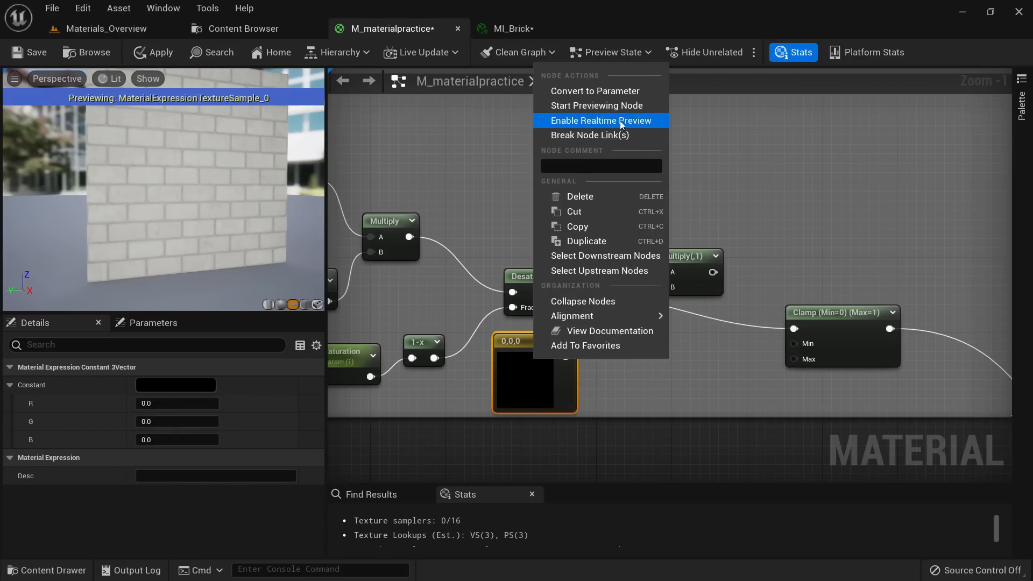
left_click(624, 93)
left_click(604, 344)
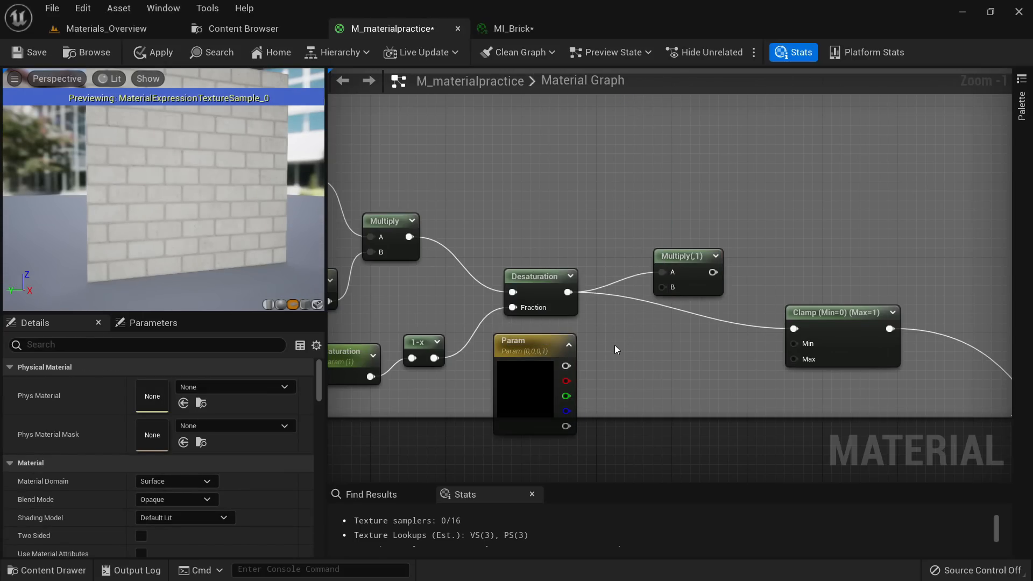
Step: Add a vector parameter named "Tint" below the new Multiply node
right_click_drag(615, 346, 595, 343)
left_click(599, 337)
type("vvvvvvvv")
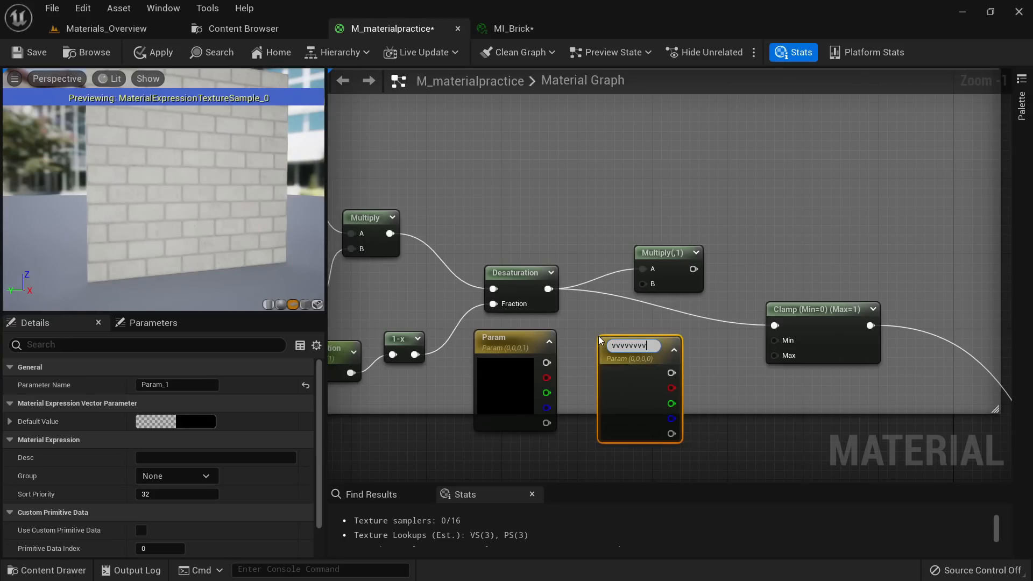
key("BackSpace")
key("BackSpace")
key("BackSpace")
key("BackSpace")
key("BackSpace")
key("BackSpace")
key("BackSpace")
key("BackSpace")
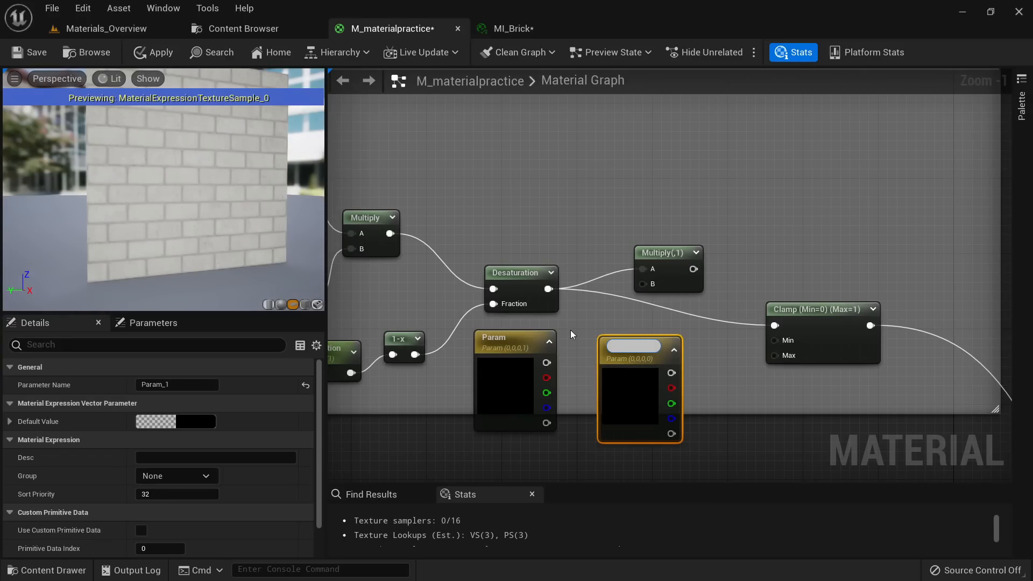
type("Tint")
key("Return")
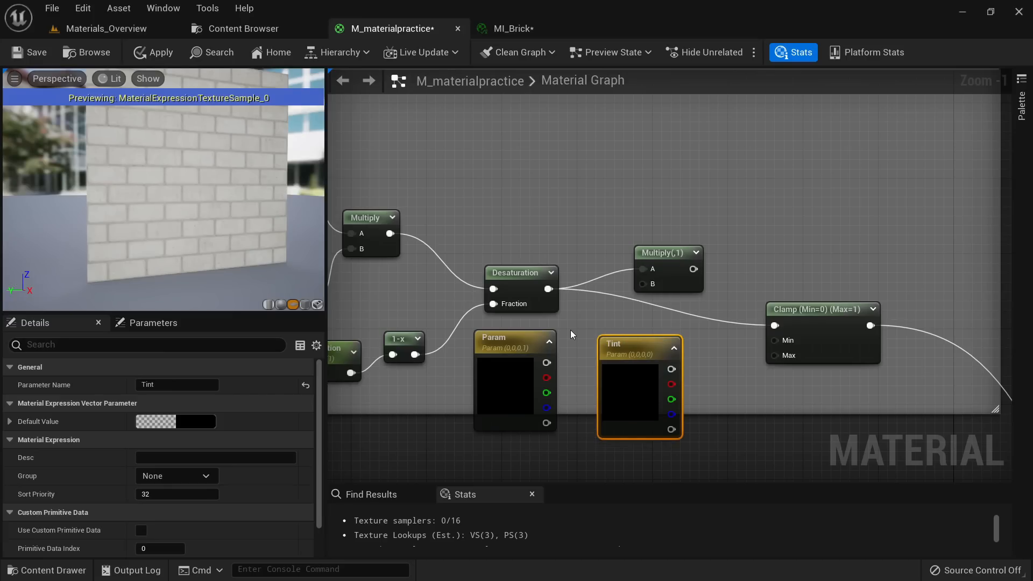
Step: Set the Tint parameter's default colour to white and delete the unused Param node
left_click(200, 423)
left_click_drag(398, 334, 395, 294)
left_click(397, 560)
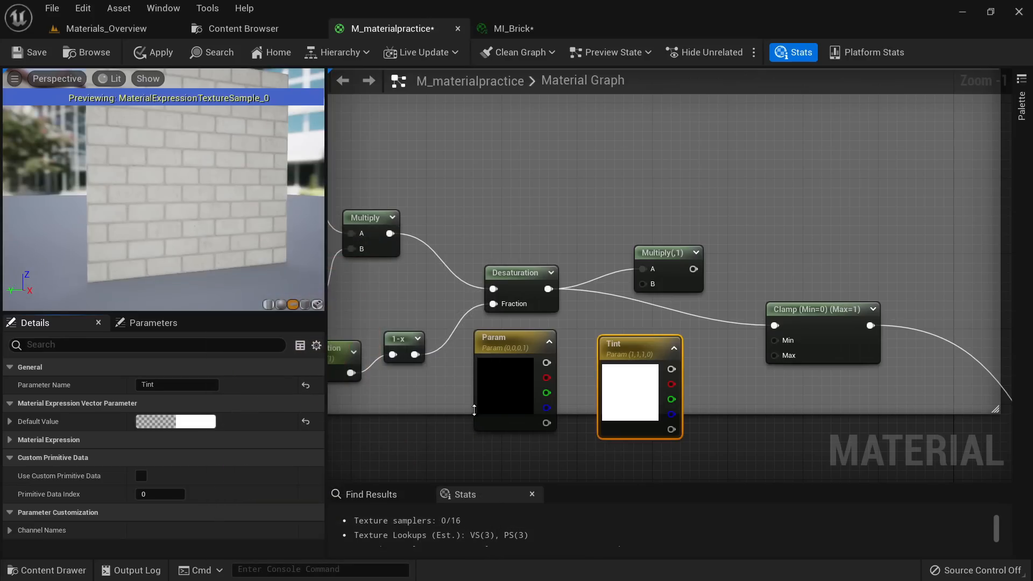
left_click(486, 402)
key("Delete")
Step: Wire Tint into the new Multiply node's B input and Multiply into Clamp, arranging Tint and Desaturation neatly beside it
left_click_drag(653, 397, 774, 325)
left_click_drag(662, 260, 672, 298)
left_click(519, 286)
left_click(532, 372, "shift")
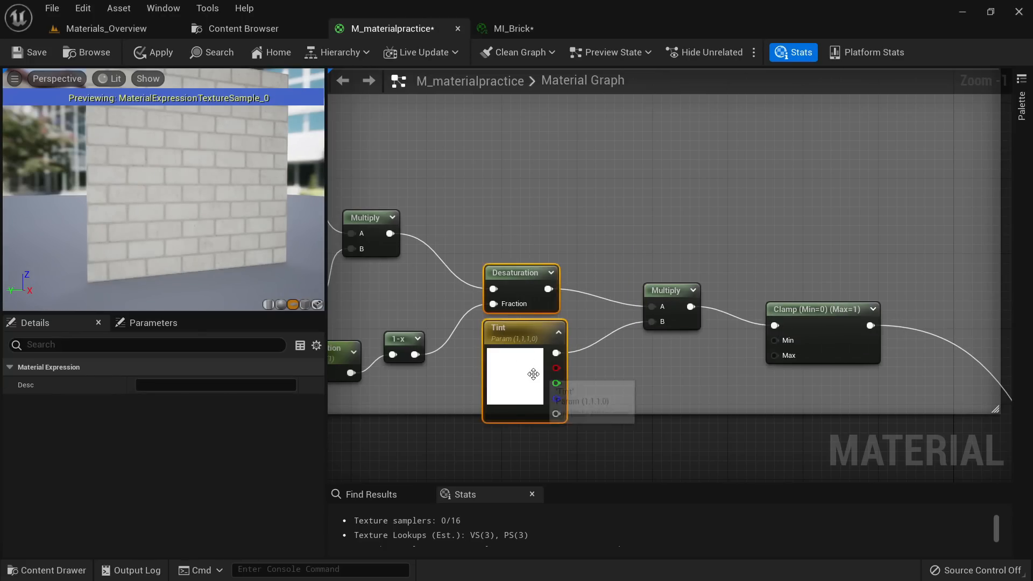
left_click_drag(532, 372, 532, 344)
Step: Apply the material changes and float the MI_Brick editor over the Materials_Overview level
left_click(131, 57)
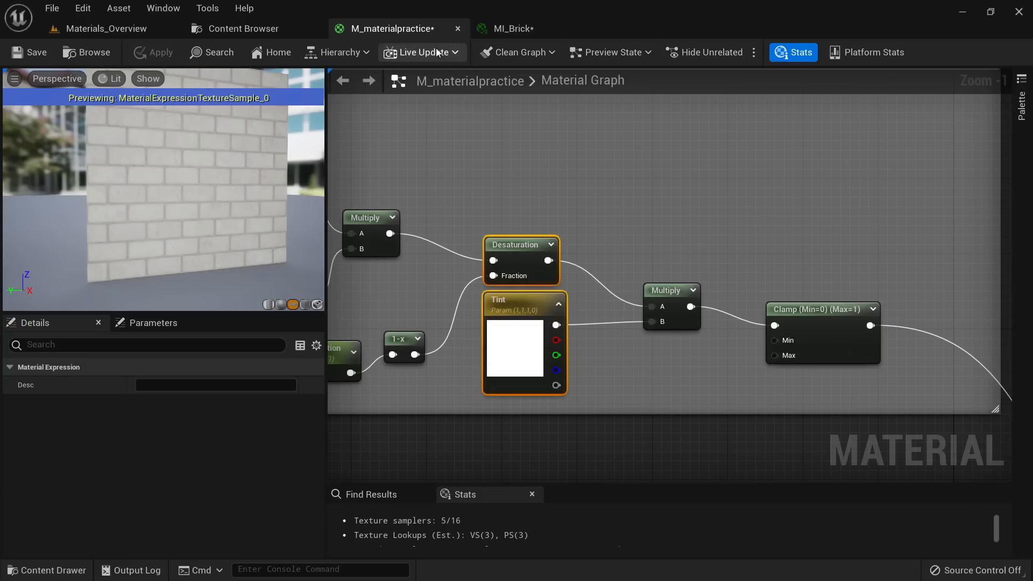
left_click(502, 31)
left_click(104, 28)
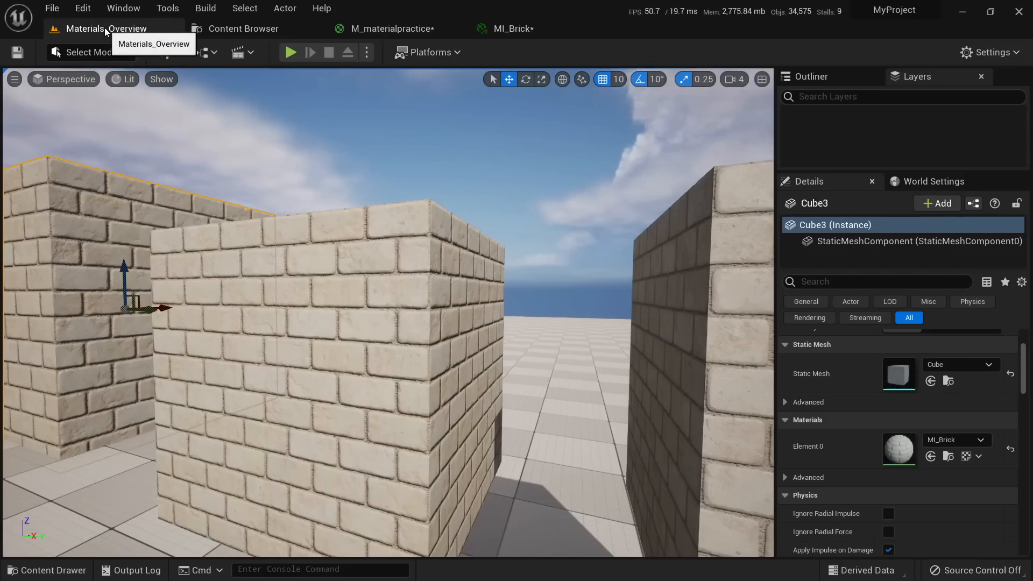
left_click_drag(512, 28, 640, 152)
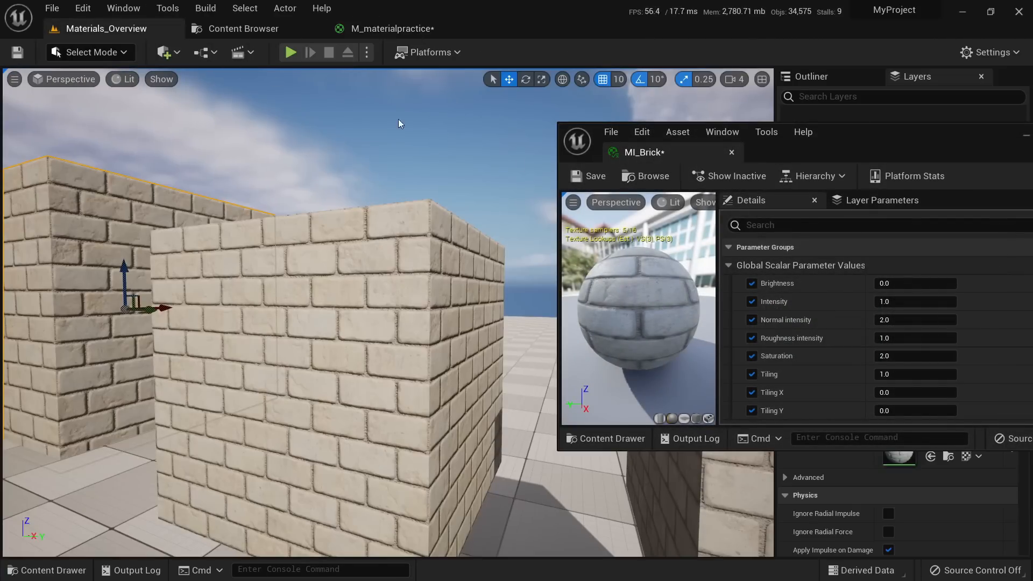
Step: Set the Tint parameter of MI_Brick to a light peach colour
scroll(786, 305, "down", 2)
left_click(933, 405)
left_click_drag(745, 327, 732, 345)
left_click(833, 562)
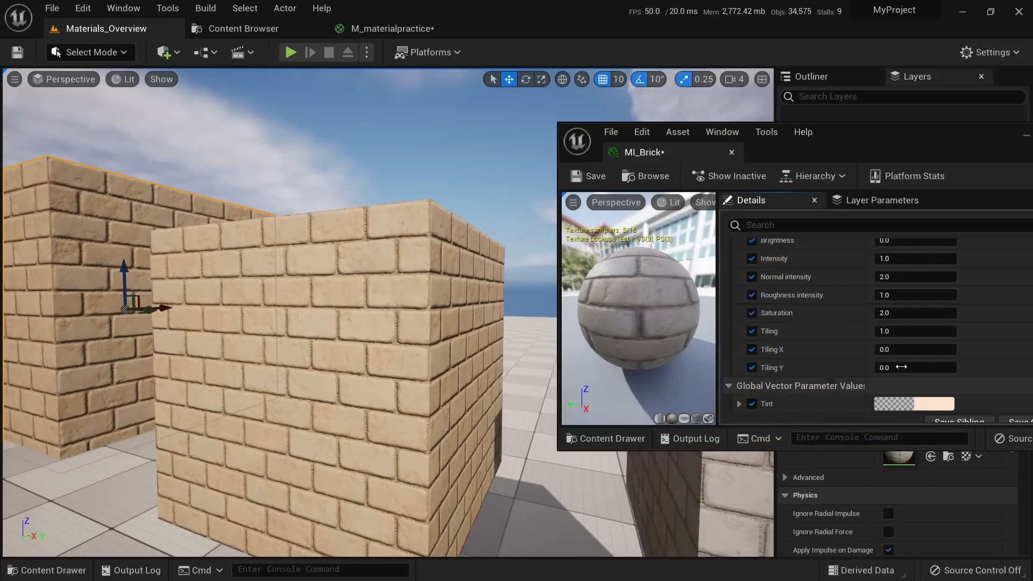
Step: Test MI_Brick's Saturation at 5, -50, -2 and 0, and leave it at 1
scroll(895, 344, "up", 2)
scroll(904, 310, "down", 1)
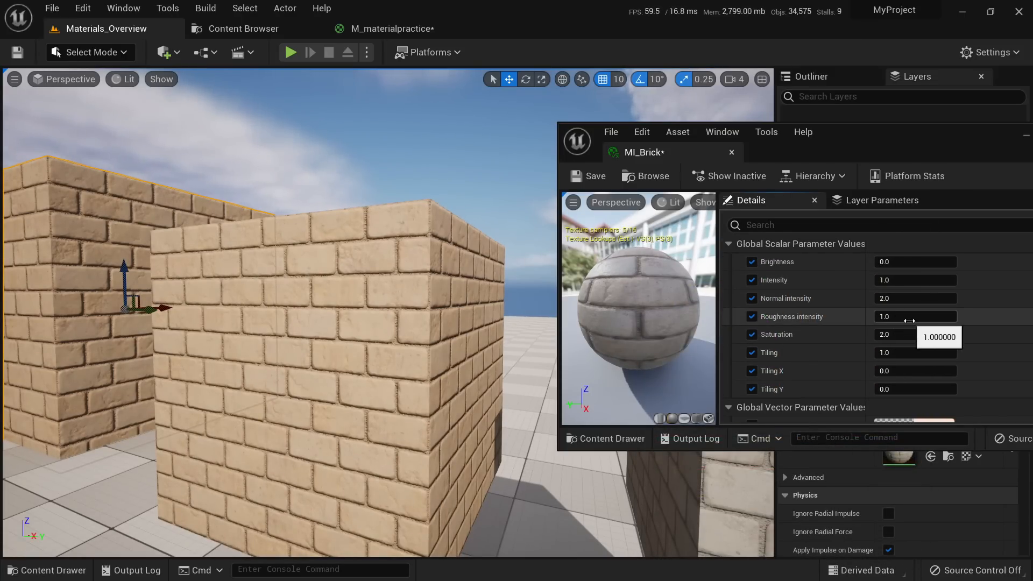
scroll(895, 270, "down", 2)
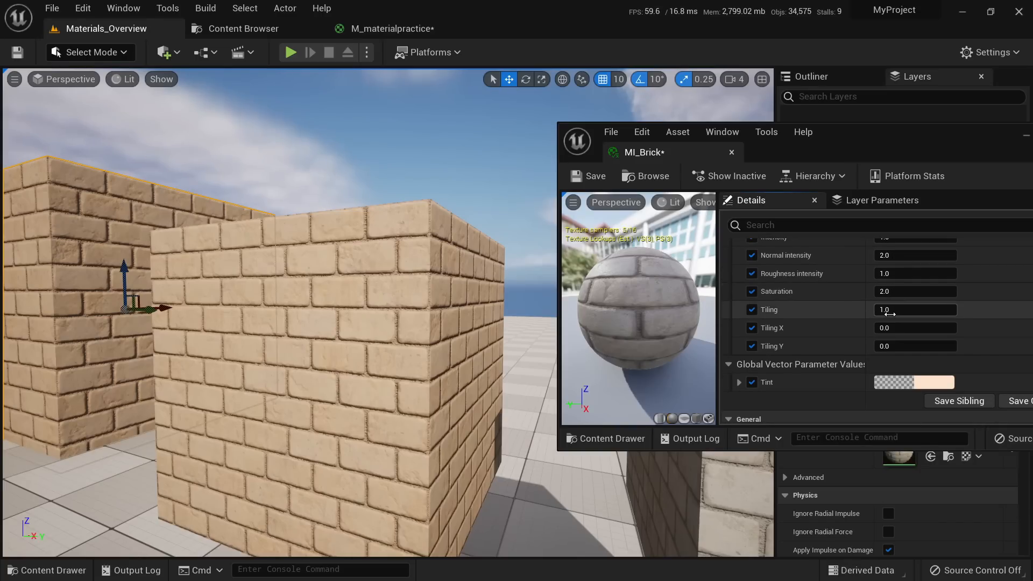
scroll(889, 314, "up", 2)
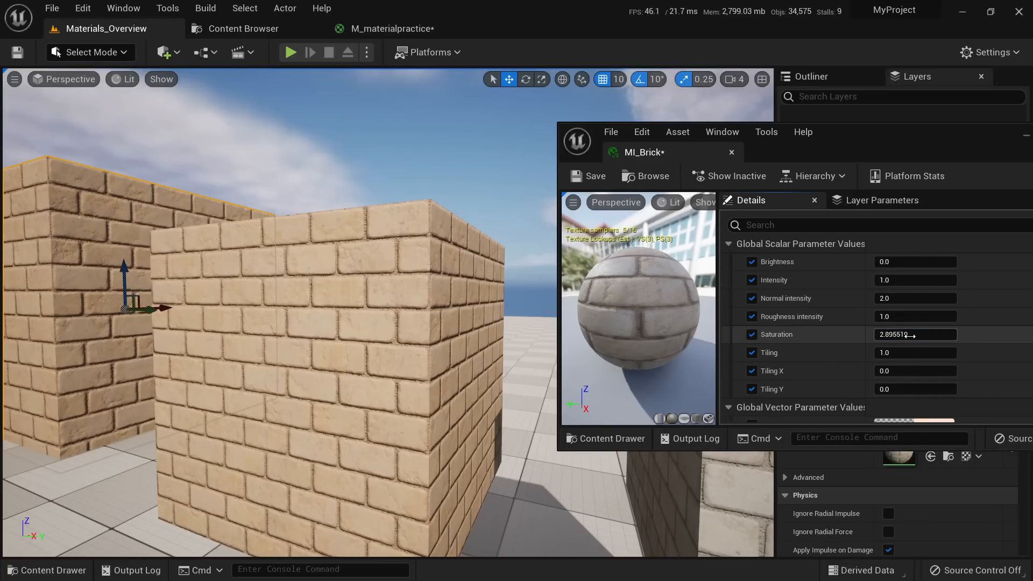
type("5")
key("Return")
type("-50")
key("Return")
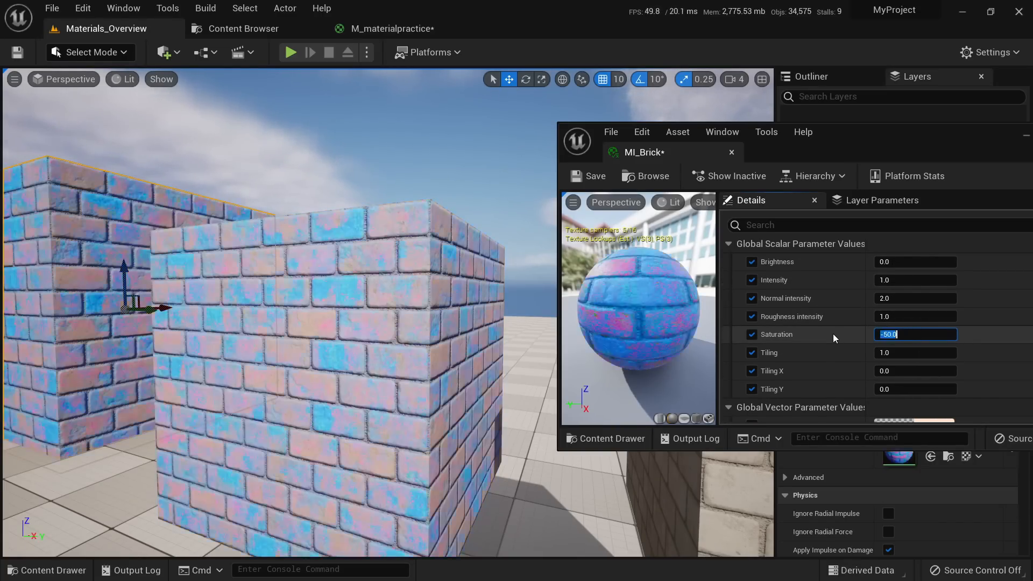
type("-2")
key("Return")
type("0")
key("Return")
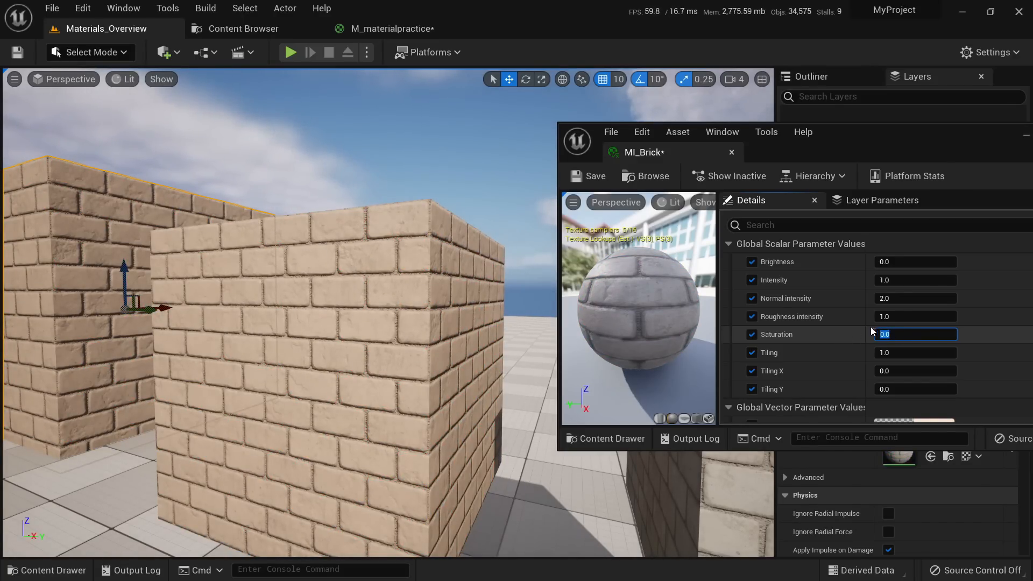
Step: Test MI_Brick's Roughness intensity at 0 and return it to 1
left_click(901, 316)
type("0")
key("Return")
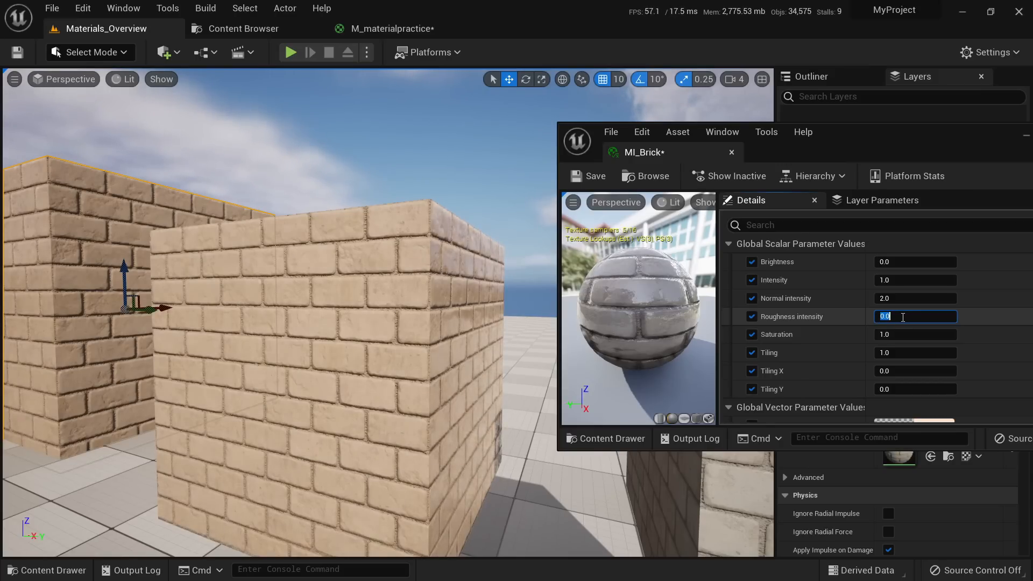
type("1")
key("Return")
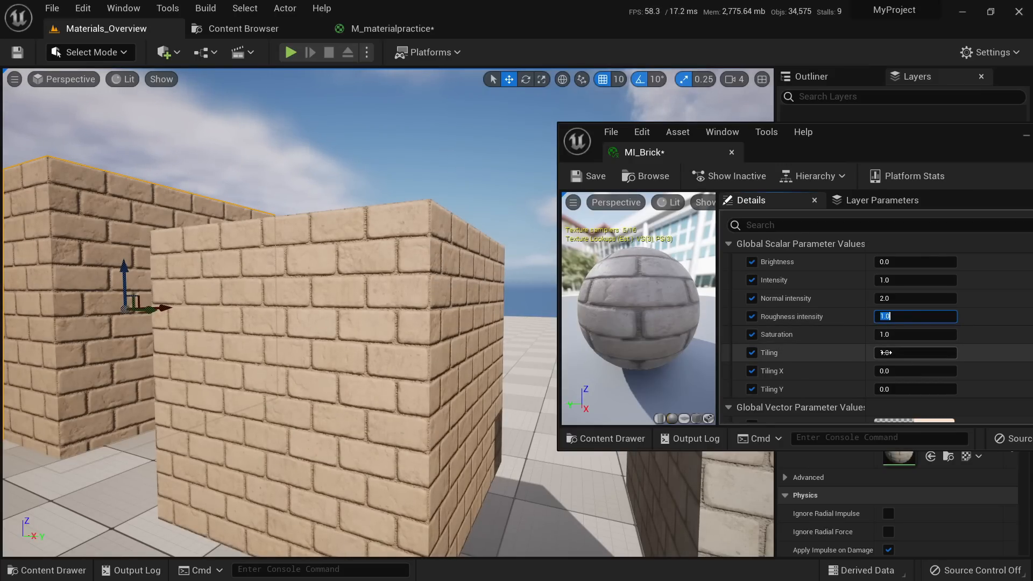
Step: Test Tiling at 2 and Tiling X at about 0.22 in MI_Brick, and return them to 1 and 0
type("2")
key("Return")
type("1")
key("Return")
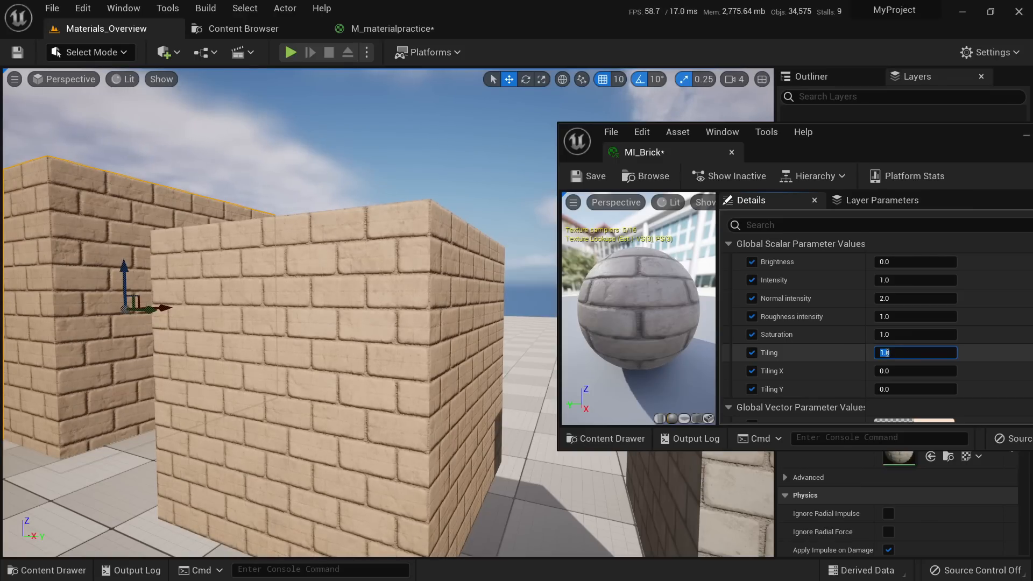
left_click_drag(894, 375, 900, 375)
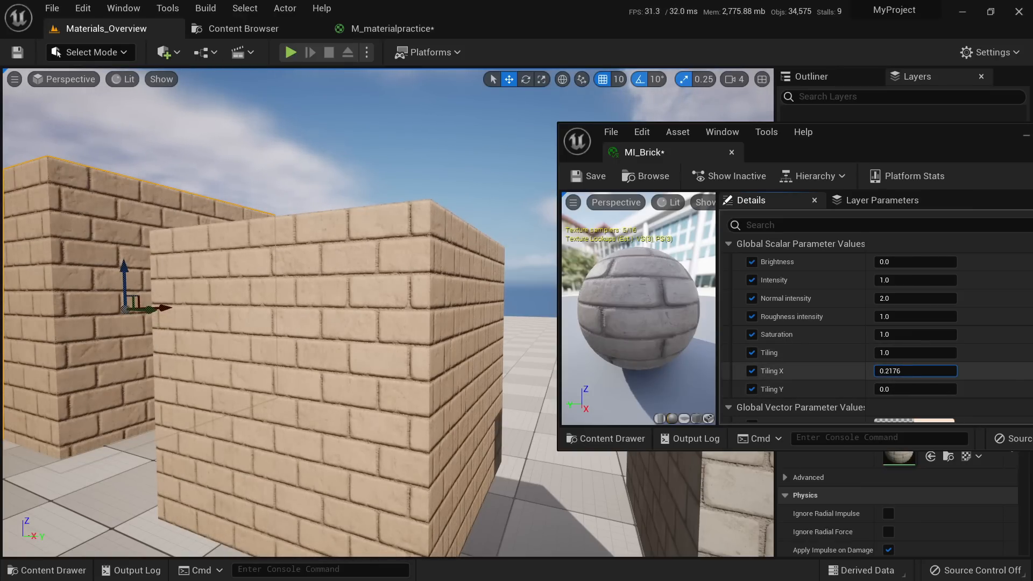
key("Return")
Step: View the tinted brick cubes up close in the level and save MI_Brick
right_click_drag(464, 260, 442, 239)
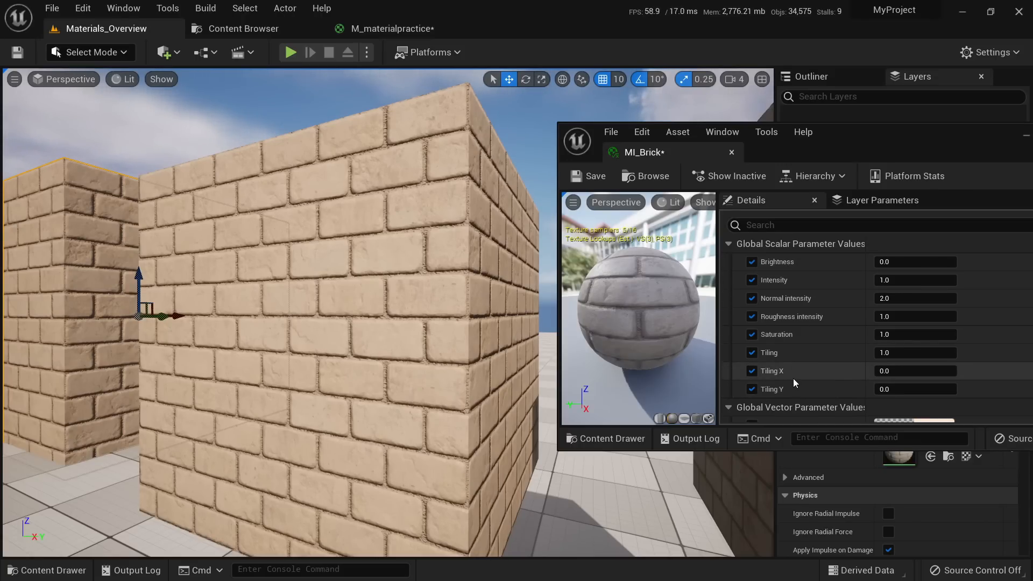
mouse_move(284, 323)
right_mouse_down()
mouse_move(272, 336)
mouse_move(290, 332)
right_mouse_up()
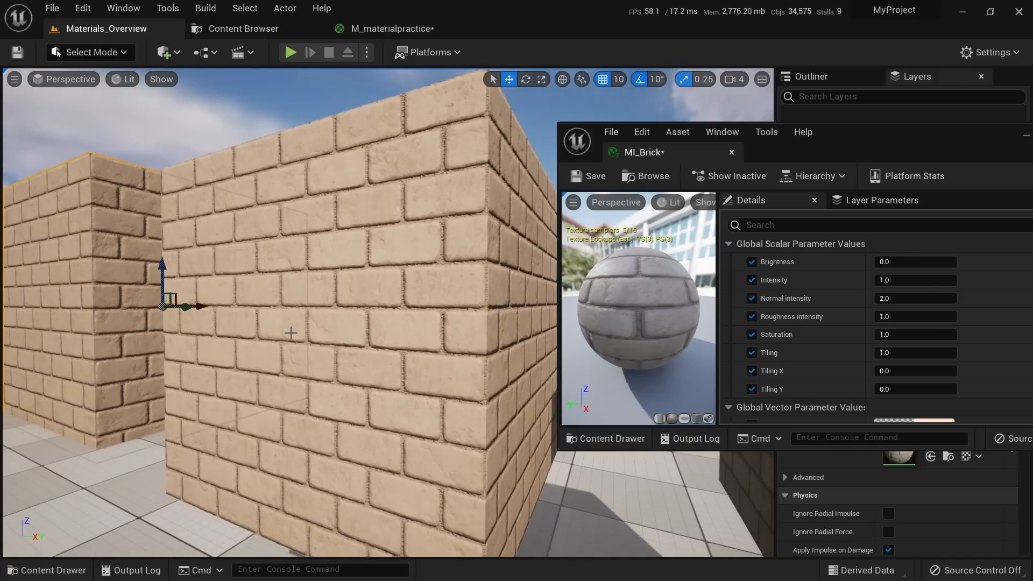
key("ctrl+s")
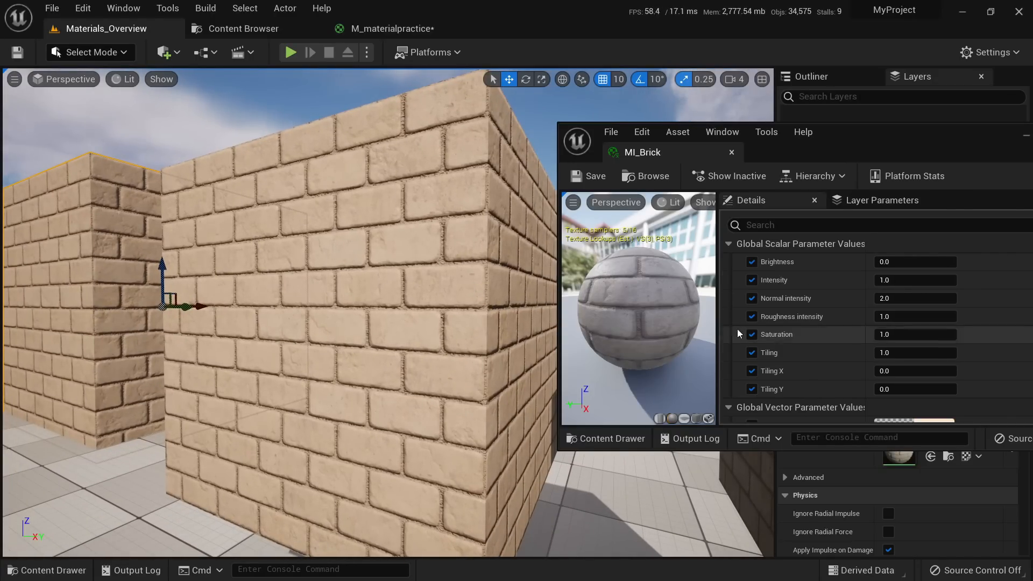
Step: Dock the MI_Brick editor beside the other editors and show the M_materialpractice graph again
left_click(395, 28)
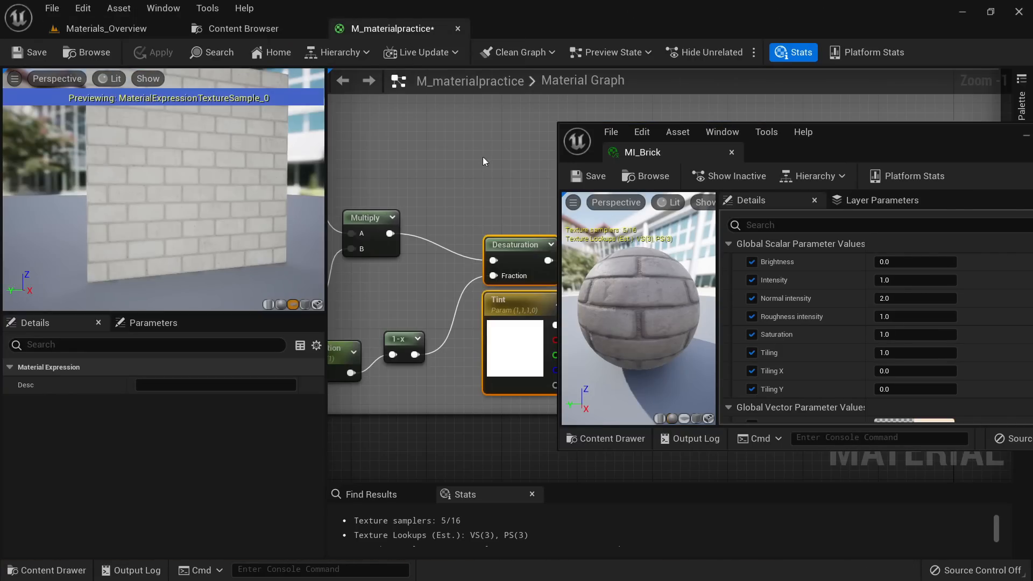
left_click_drag(653, 155, 559, 31)
left_click(399, 29)
Step: Assign the Brightness parameter in the Base color comment to a parameter group named "Color"
scroll(801, 289, "down", 2)
scroll(596, 270, "up", 1)
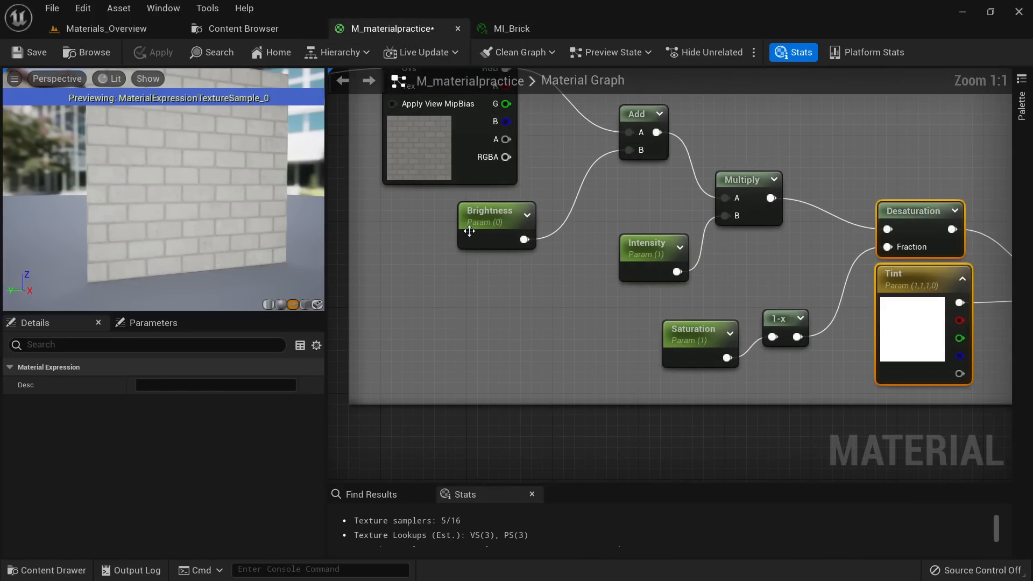
left_click(468, 225)
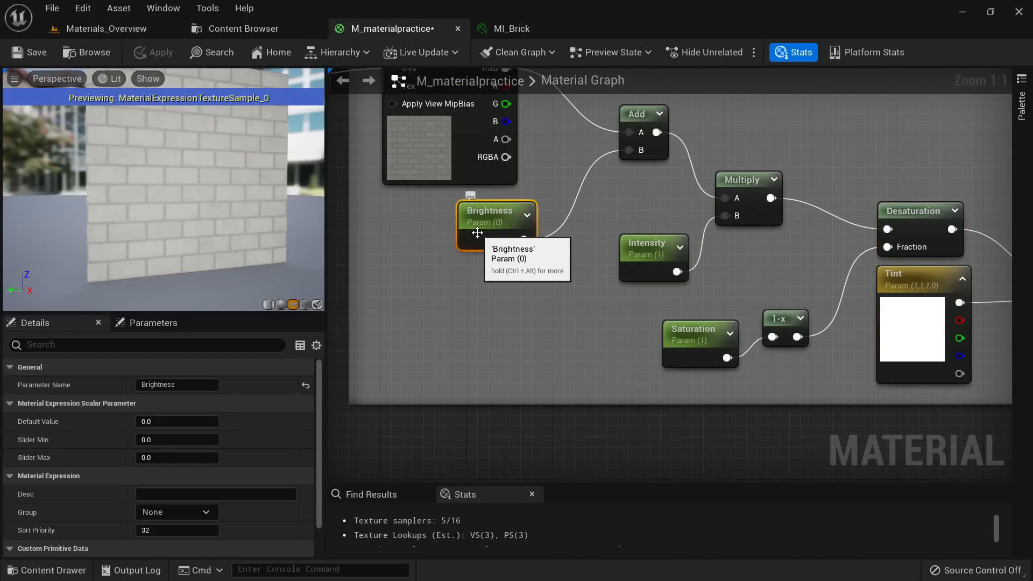
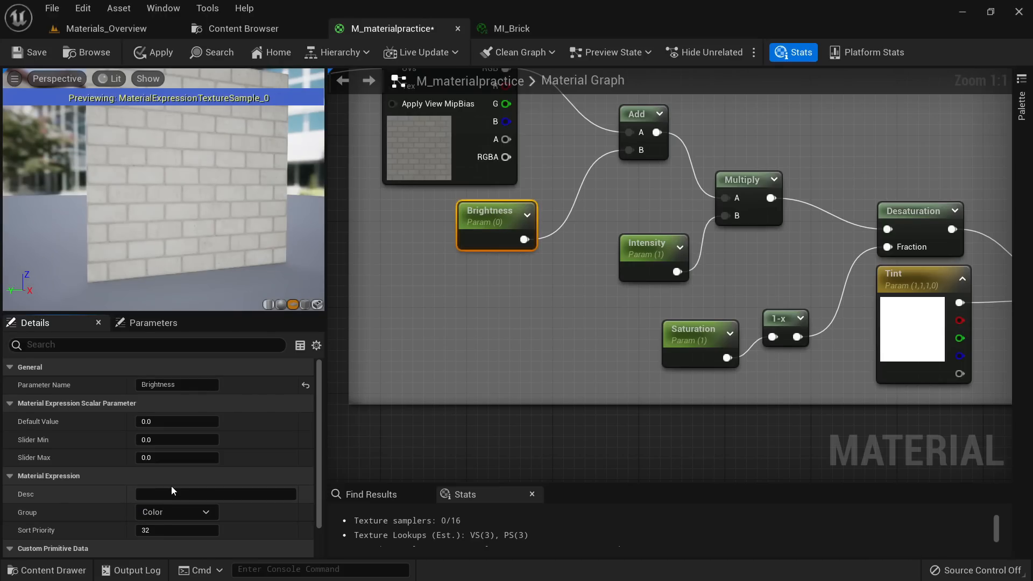
Step: Assign the Intensity parameter in the Base color comment to the Color parameter group
right_click_drag(481, 338, 524, 367)
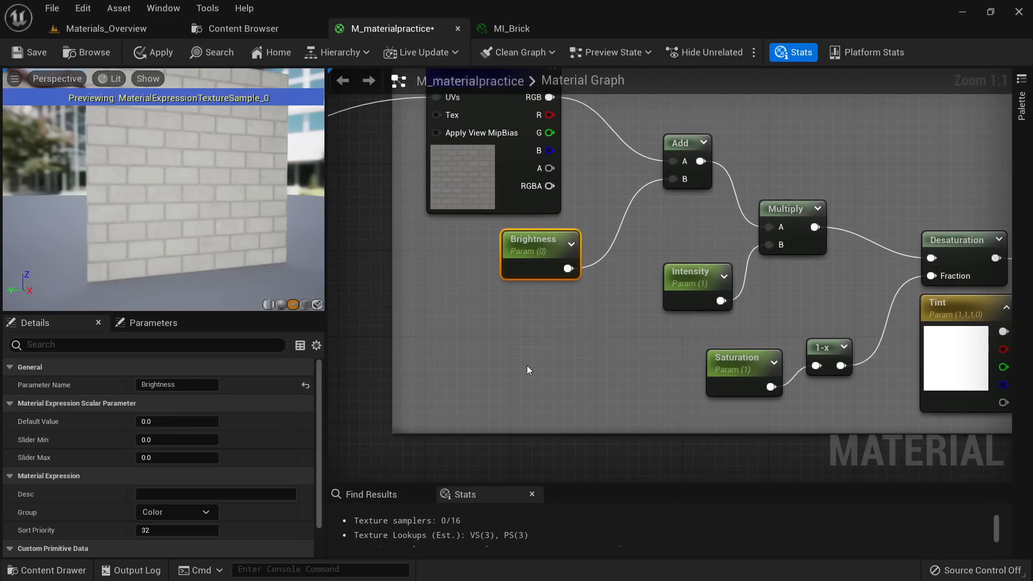
left_click(690, 275)
left_click(210, 512)
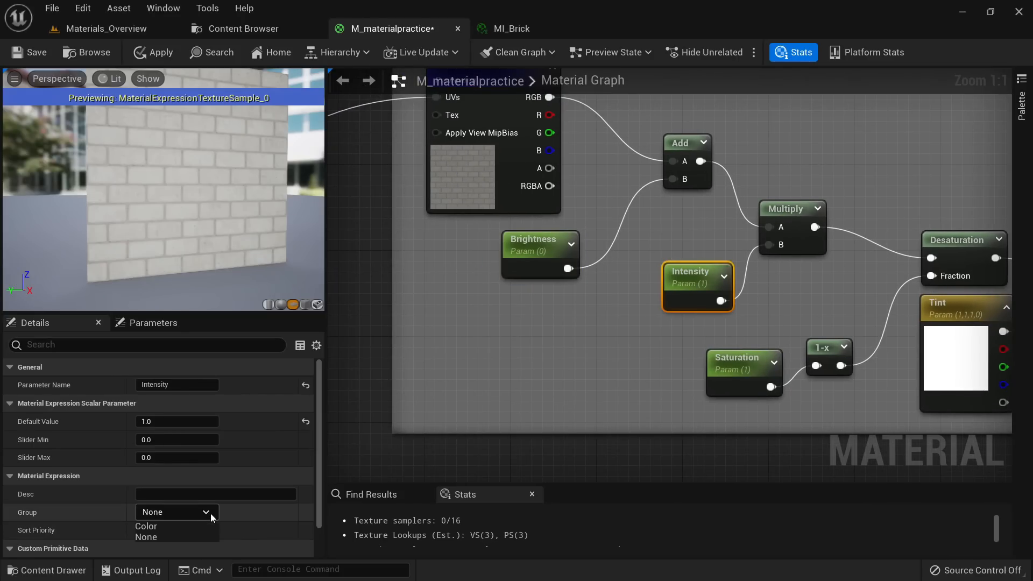
left_click(169, 525)
Step: Assign the Saturation and Tint parameters together to the Color parameter group
right_click_drag(733, 361, 646, 318)
left_click(645, 319)
left_click(854, 329, "ctrl")
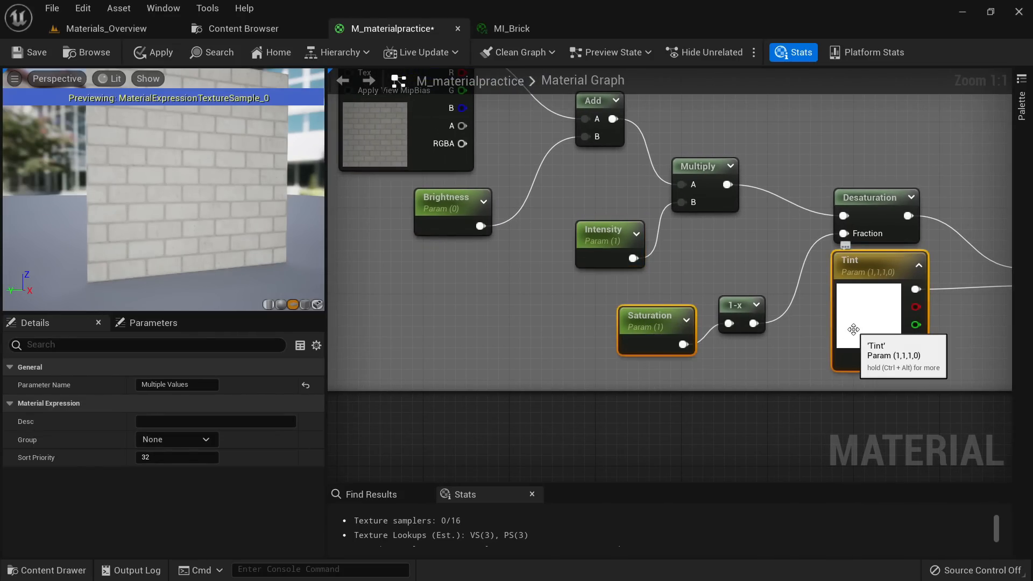
mouse_move(530, 326)
right_mouse_down()
mouse_move(669, 368)
mouse_move(523, 324)
right_mouse_up()
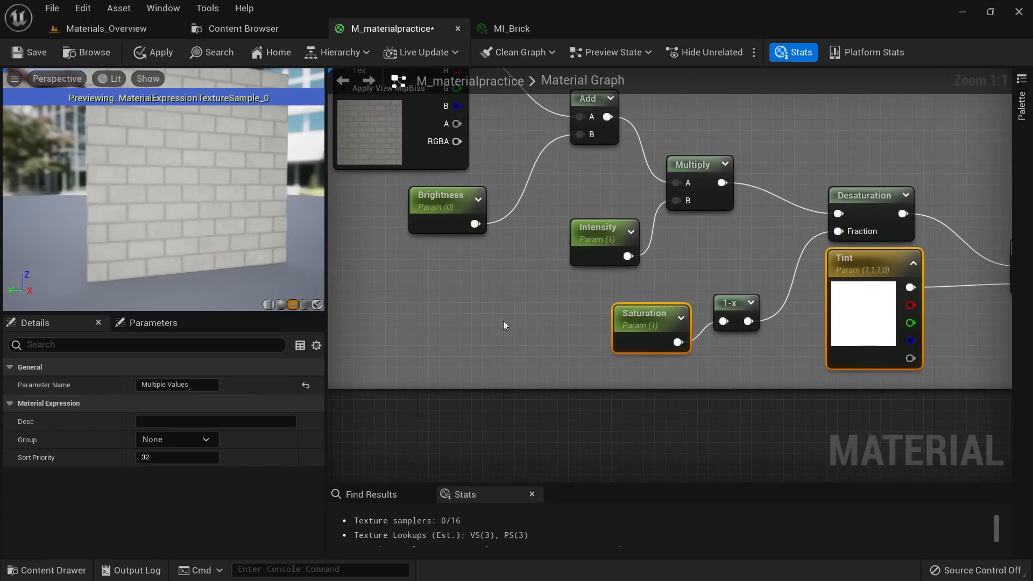
left_click(207, 440)
left_click(169, 455)
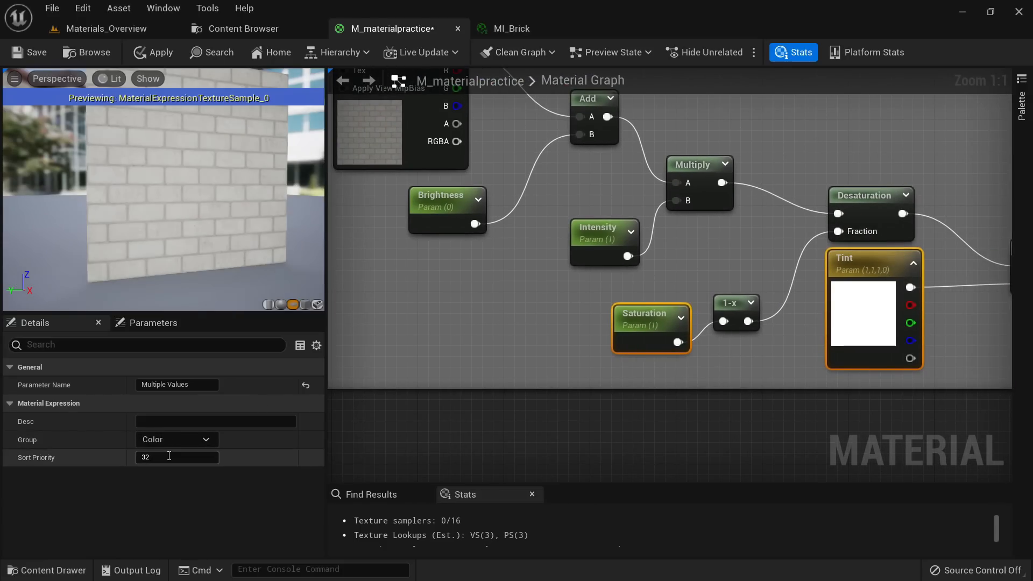
Step: Assign the Roughness intensity parameter in the Roughness comment to a new parameter group named "Roughness"
scroll(591, 323, "down", 4)
right_click_drag(518, 366, 517, 133)
scroll(506, 290, "up", 4)
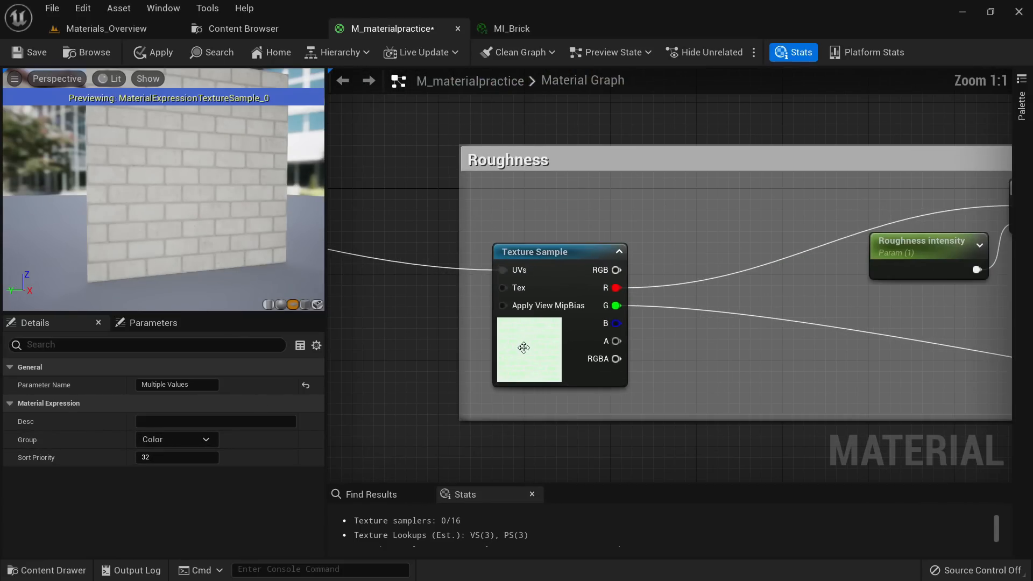
left_click(523, 347)
right_click_drag(702, 373, 440, 371)
right_click_drag(561, 316, 471, 340)
scroll(532, 310, "down", 1)
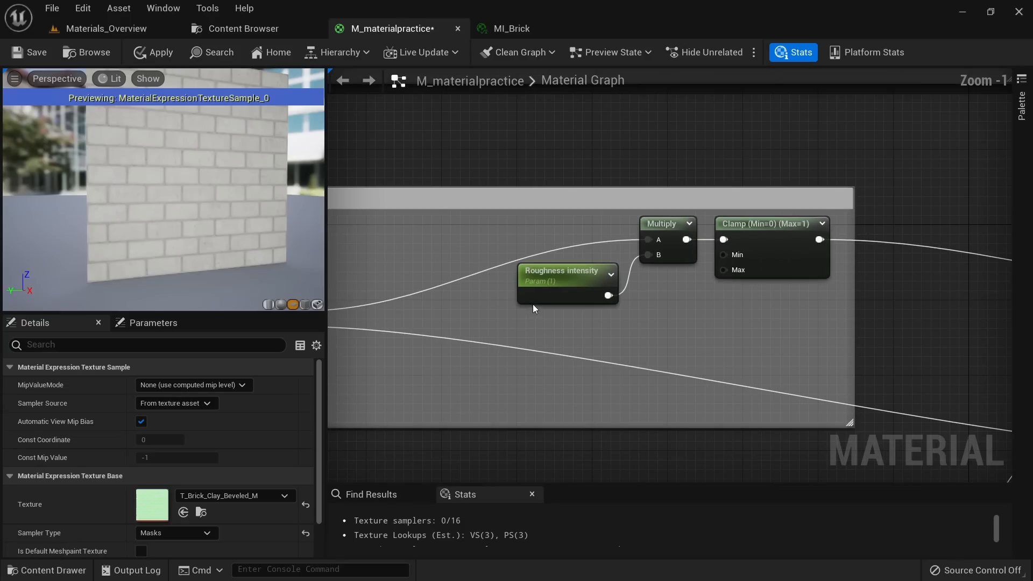
left_click(547, 290)
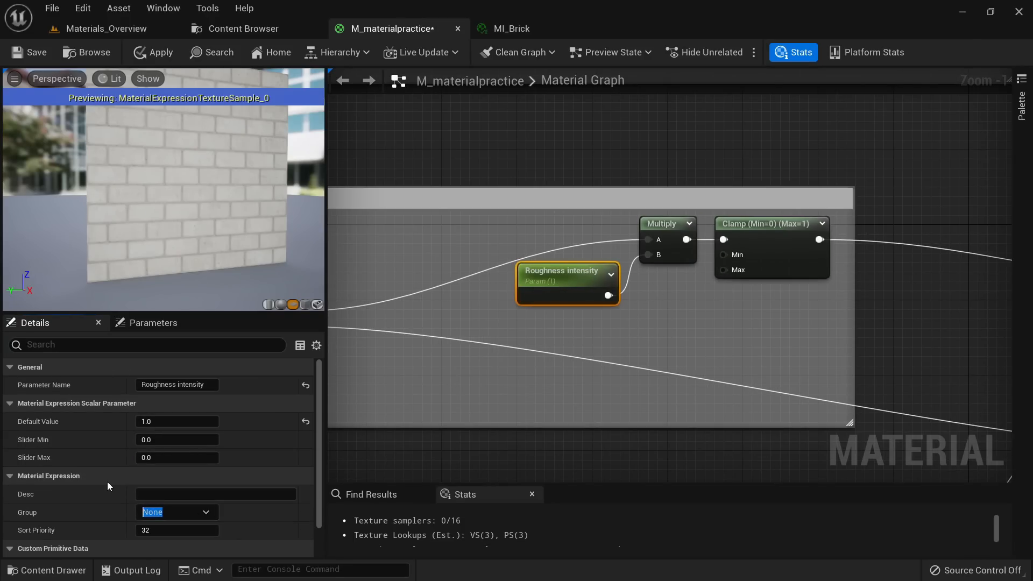
type("Roughness")
Step: Assign the Normal intensity parameter in the Normal map comment to a new parameter group named "Normal"
right_click_drag(496, 360, 654, 302)
scroll(654, 302, "down", 2)
scroll(654, 299, "up", 2)
right_click_drag(732, 286, 804, 158)
scroll(803, 157, "down", 3)
scroll(688, 331, "up", 2)
right_click_drag(754, 362, 615, 314)
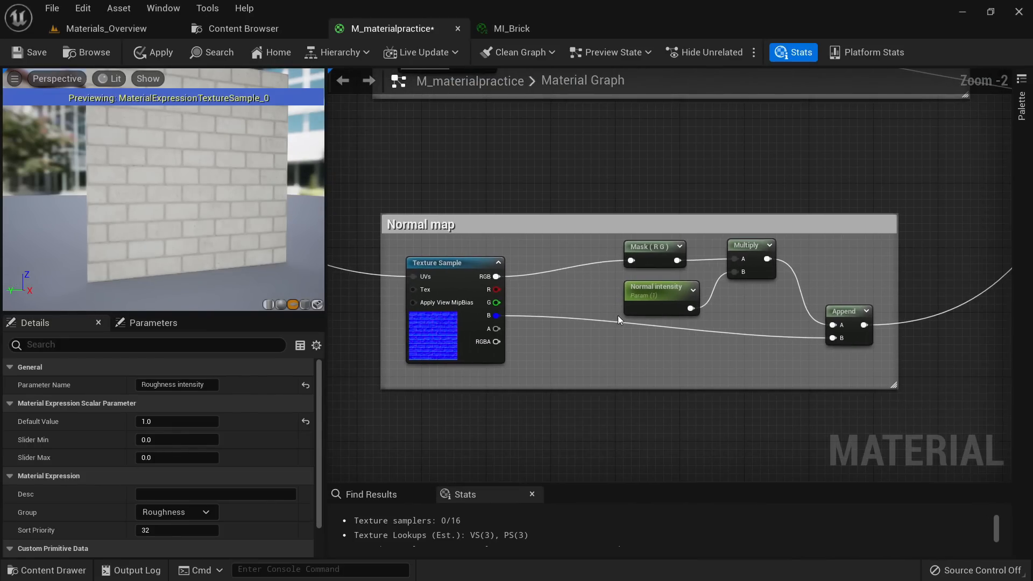
scroll(612, 314, "up", 2)
left_click(362, 368)
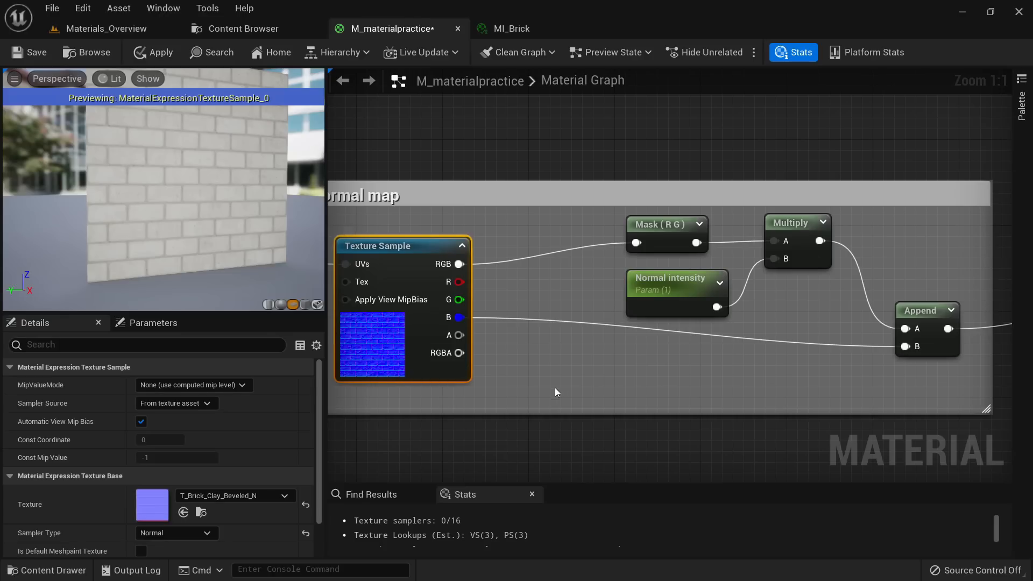
left_click(562, 386)
right_click_drag(561, 389, 508, 399)
left_click(609, 317)
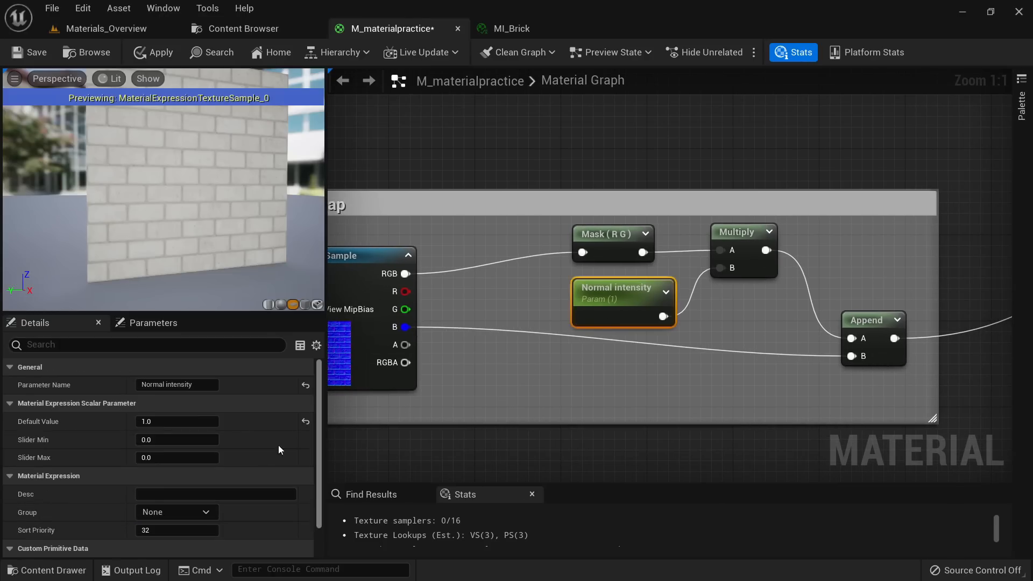
left_click(175, 513)
type("Normal")
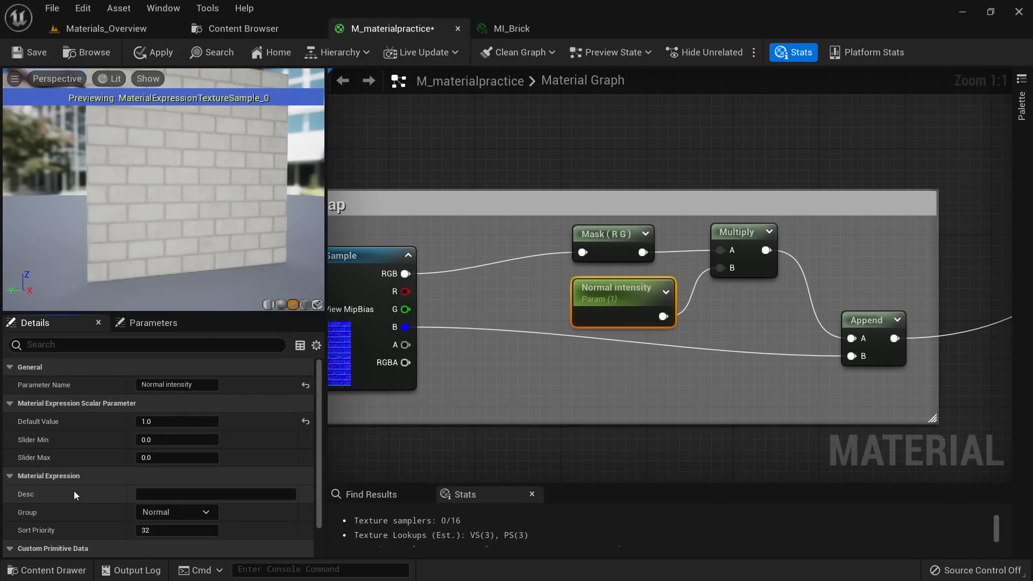
Step: Assign the Tiling, Tiling X and Tiling Y parameters in the Simple Tiling setup comment to a "Tiling" parameter group
scroll(523, 330, "down", 6)
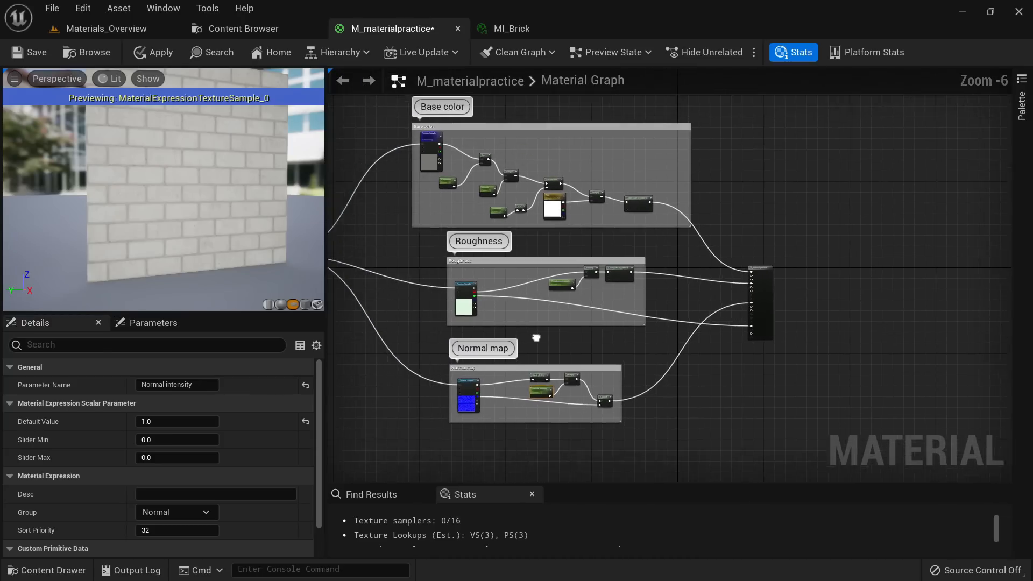
scroll(636, 249, "up", 6)
scroll(673, 335, "down", 4)
right_click_drag(672, 334, 849, 269)
right_click_drag(511, 330, 933, 285)
scroll(534, 305, "up", 4)
left_click(468, 319)
left_click(745, 242, "ctrl")
left_click(748, 396, "ctrl")
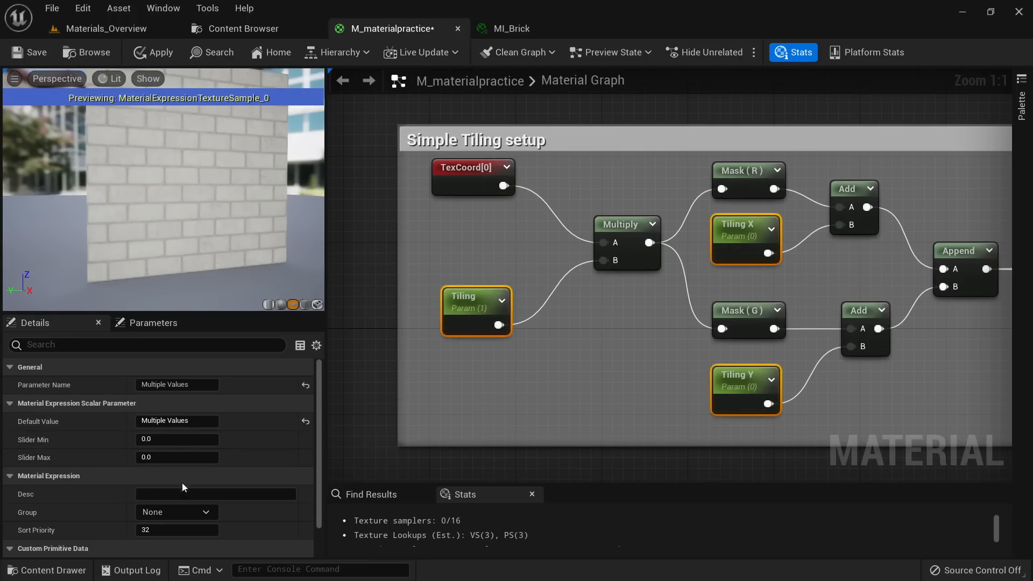
left_click(156, 512)
Step: Apply the material changes and check the parameter groups and brick preview in MI_Brick
left_click(161, 57)
left_click(522, 30)
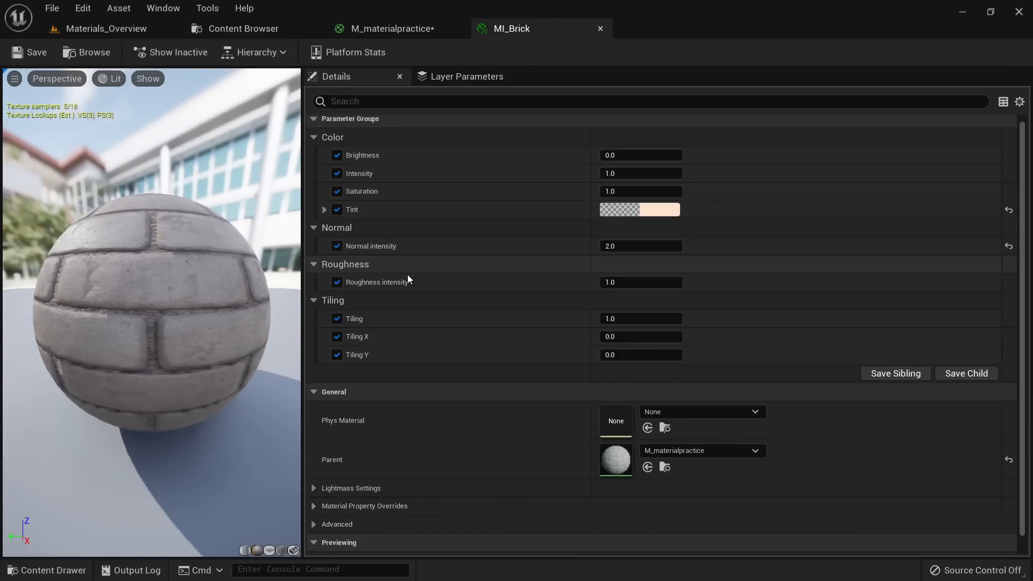
left_click_drag(154, 320, 193, 318)
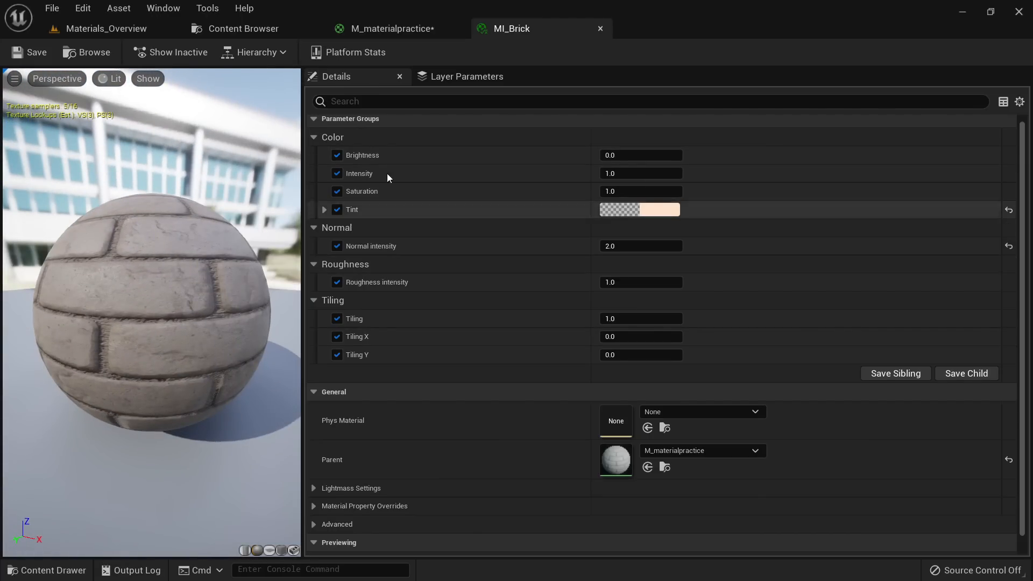
Step: Stop previewing the Base color Texture Sample node in M_materialpractice and show the material preview on a sphere
left_click(424, 28)
left_click(588, 207)
right_click_drag(602, 203, 418, 211)
scroll(418, 211, "down", 6)
right_click_drag(525, 146, 407, 236)
scroll(527, 201, "up", 6)
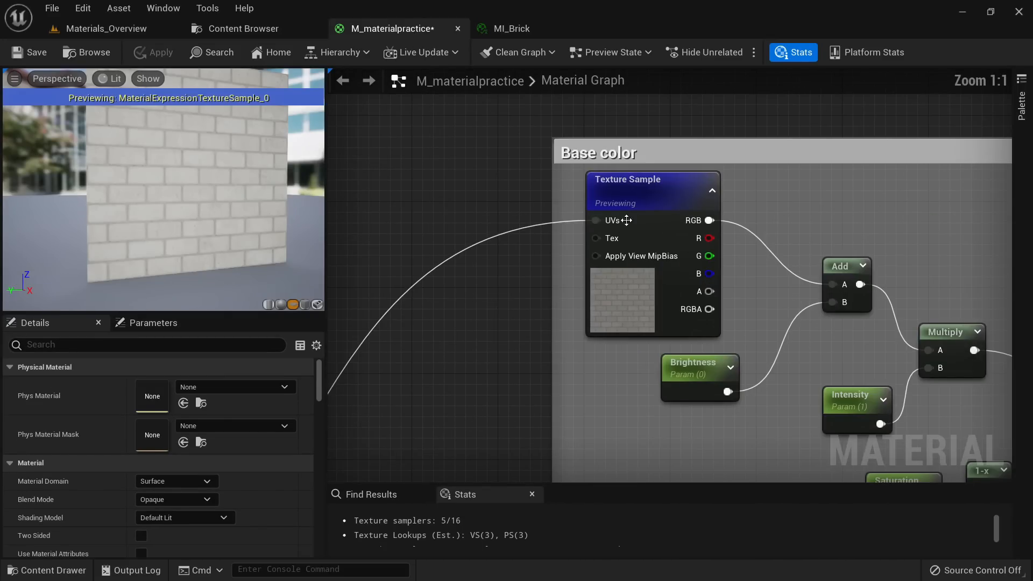
right_click(644, 206)
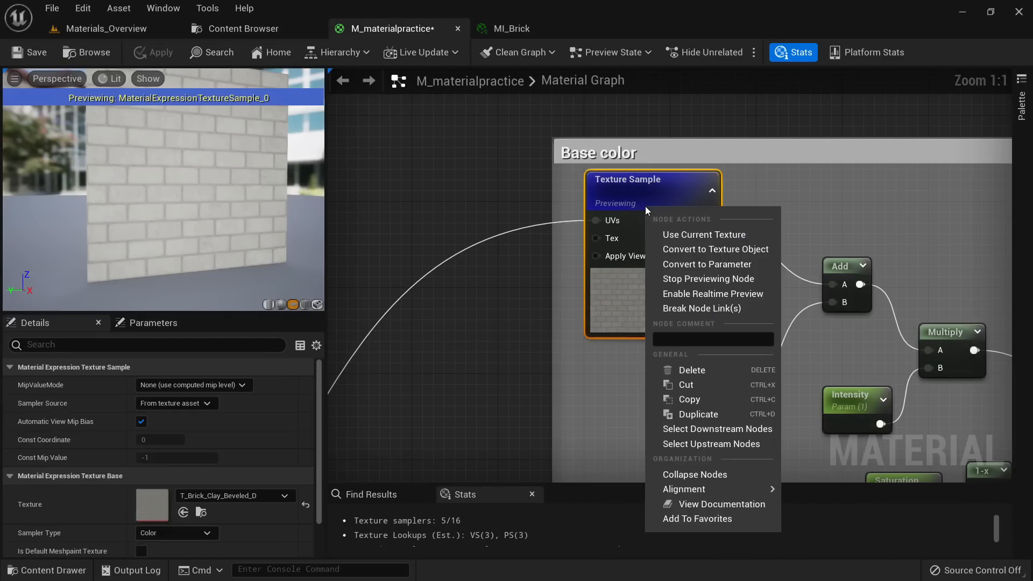
left_click(694, 279)
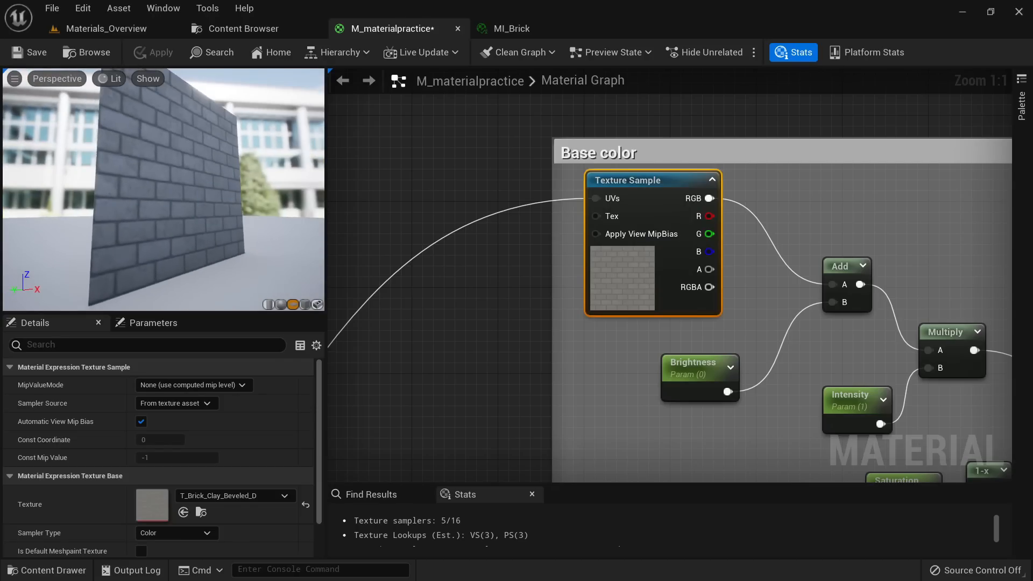
left_click_drag(167, 218, 258, 231)
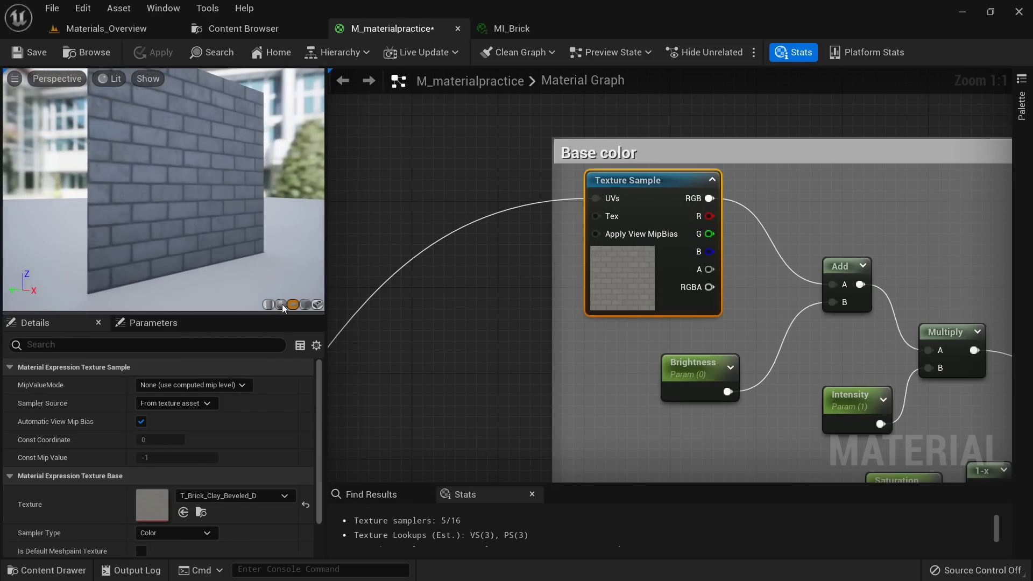
left_click(280, 305)
Step: Convert the Base color comment's Texture Sample node to a parameter named "base color"
right_click_drag(524, 299, 454, 313)
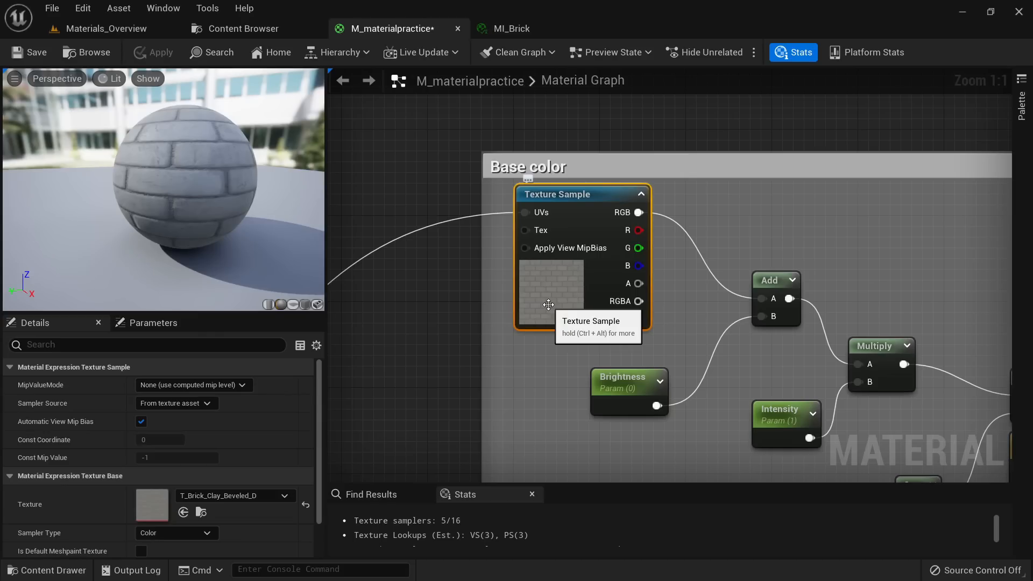
right_click(548, 305)
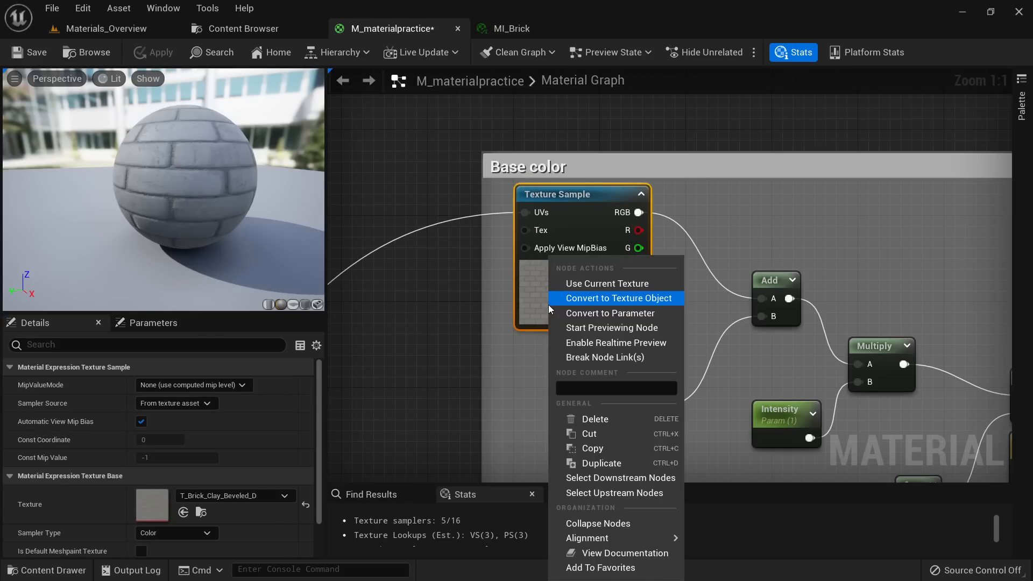
left_click(584, 313)
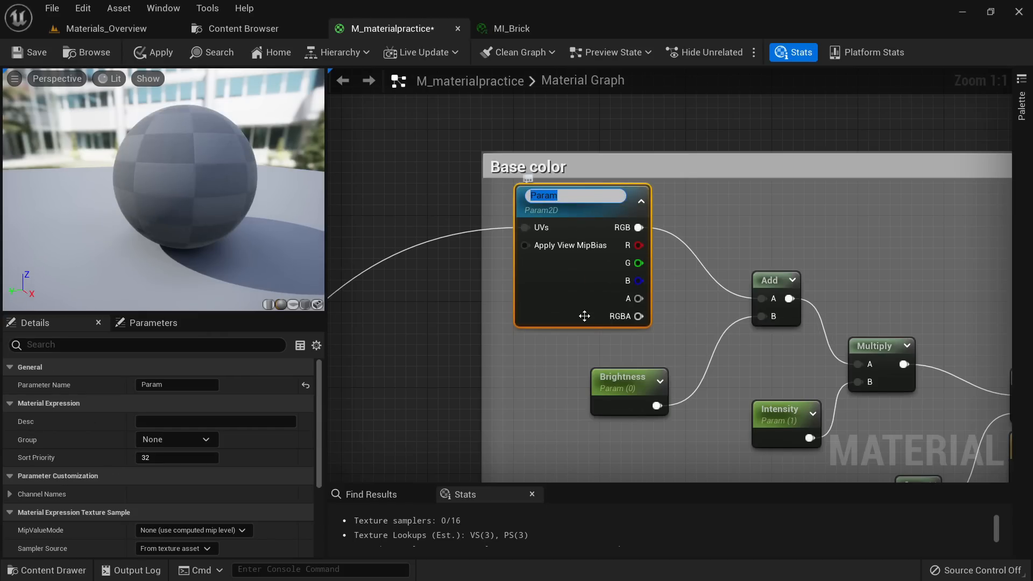
type("base co")
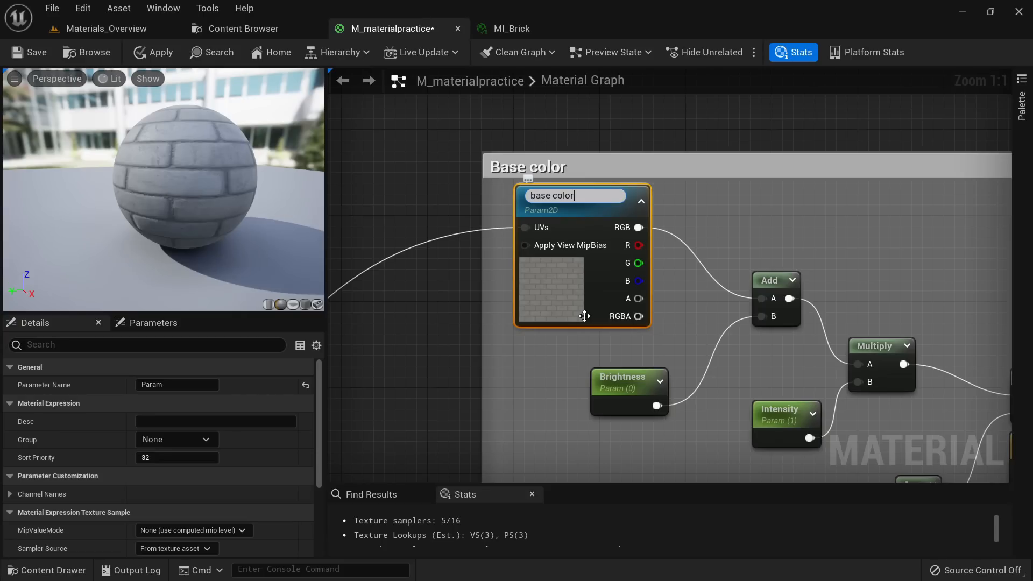
type("lor")
key("Return")
Step: Convert the Roughness comment's Texture Sample node to a parameter named "mask"
right_click_drag(546, 378, 515, 115)
scroll(509, 272, "down", 3)
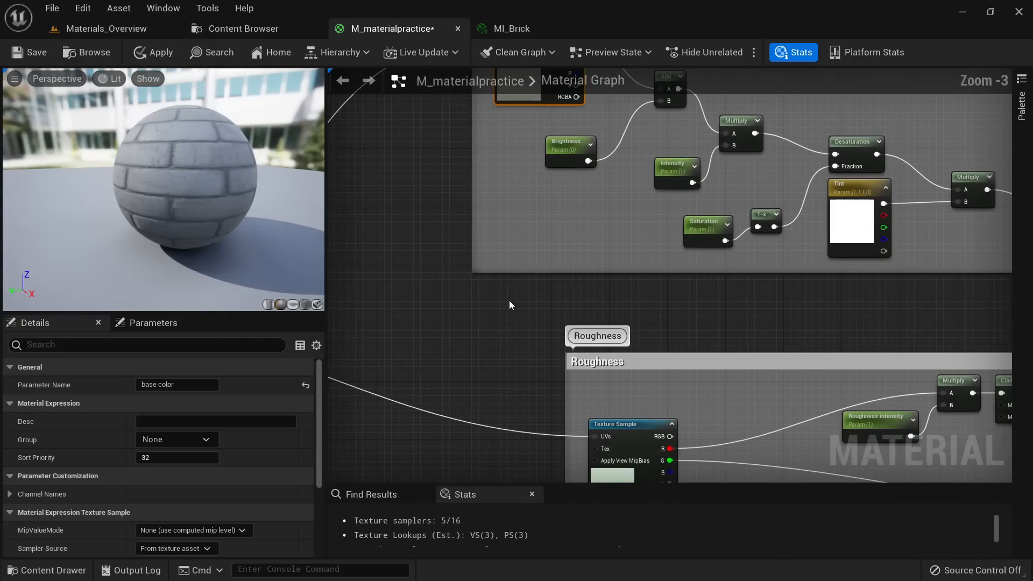
right_click_drag(509, 273, 514, 110)
scroll(613, 309, "up", 3)
right_click(618, 328)
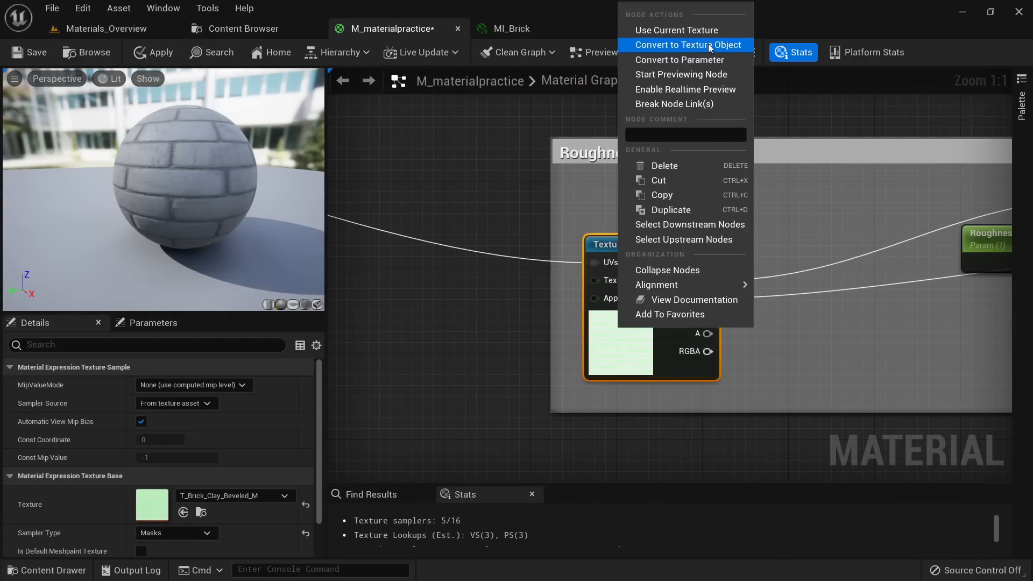
left_click(702, 59)
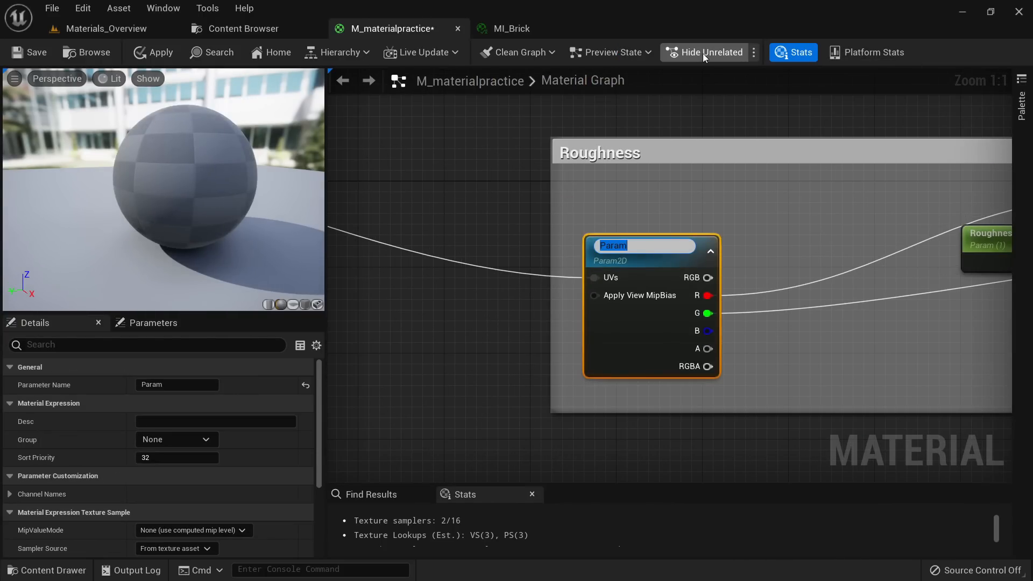
type("mask")
key("Return")
Step: Convert the Normal map comment's Texture Sample node to a parameter named "normal"
right_click_drag(576, 318, 606, 134)
scroll(606, 134, "down", 1)
right_click_drag(665, 478, 639, 349)
scroll(639, 349, "up", 1)
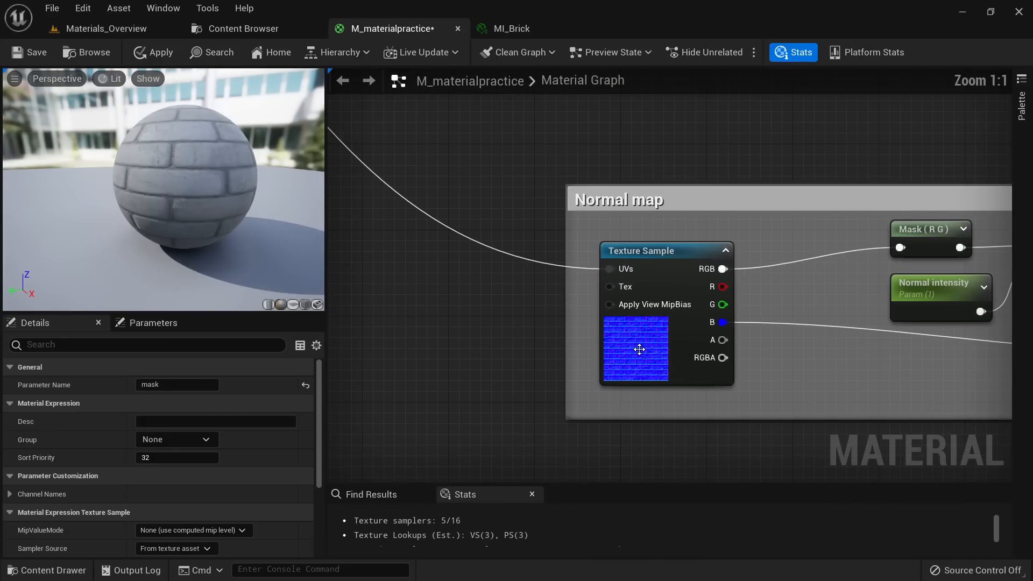
right_click(639, 349)
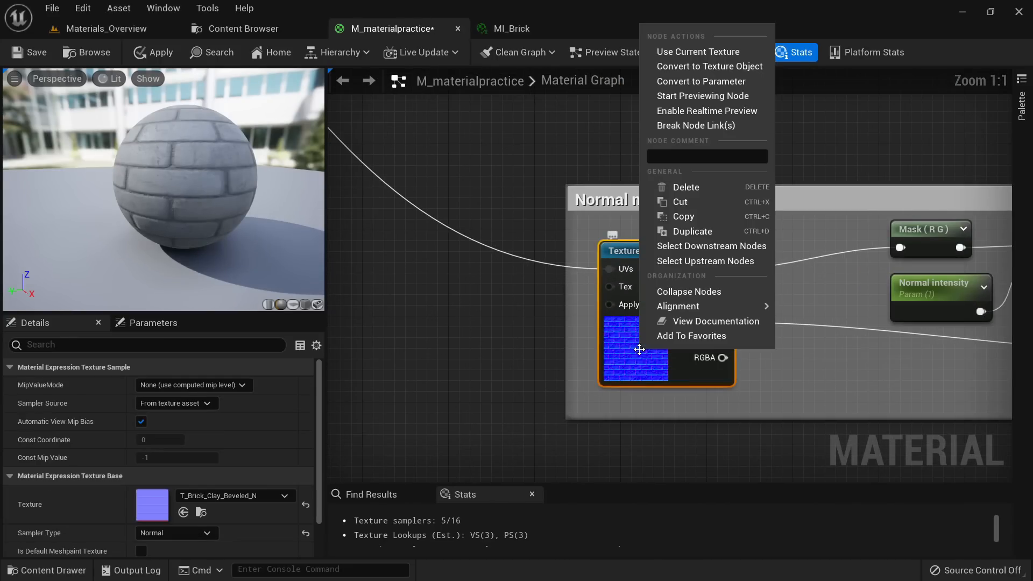
left_click(702, 86)
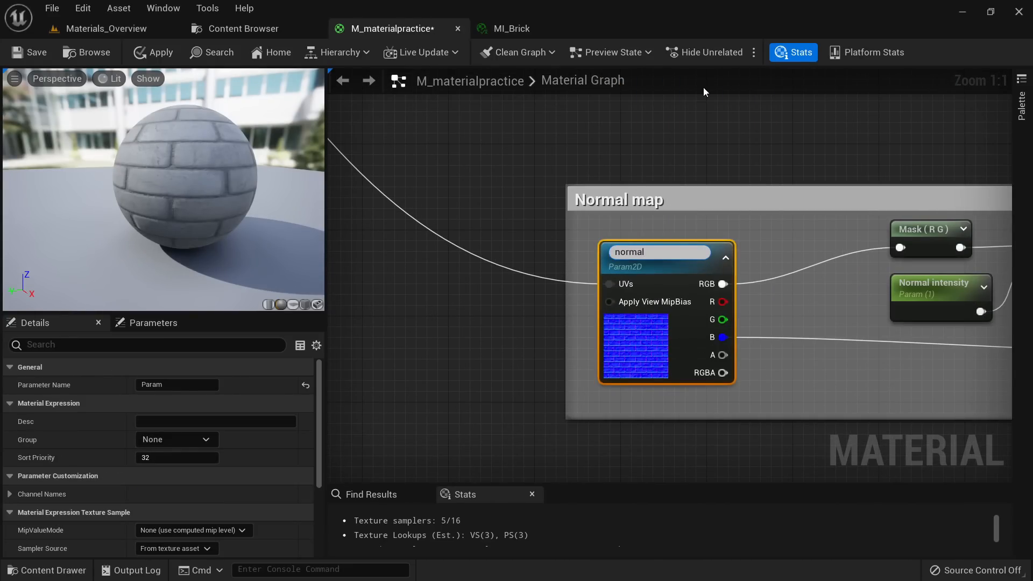
key("Return")
Step: Assign the normal, mask and base color texture parameters to a new group named "Textures" and apply the material
right_click_drag(605, 183, 607, 359)
scroll(607, 359, "down", 3)
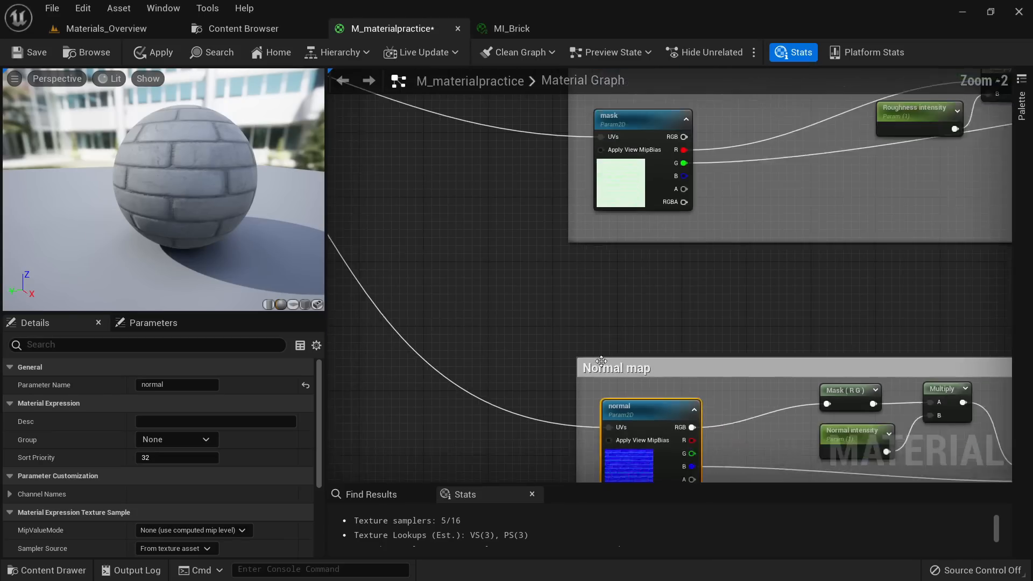
left_click(623, 220, "shift")
right_click_drag(582, 151, 606, 385)
left_click(573, 239, "shift")
left_click(162, 439)
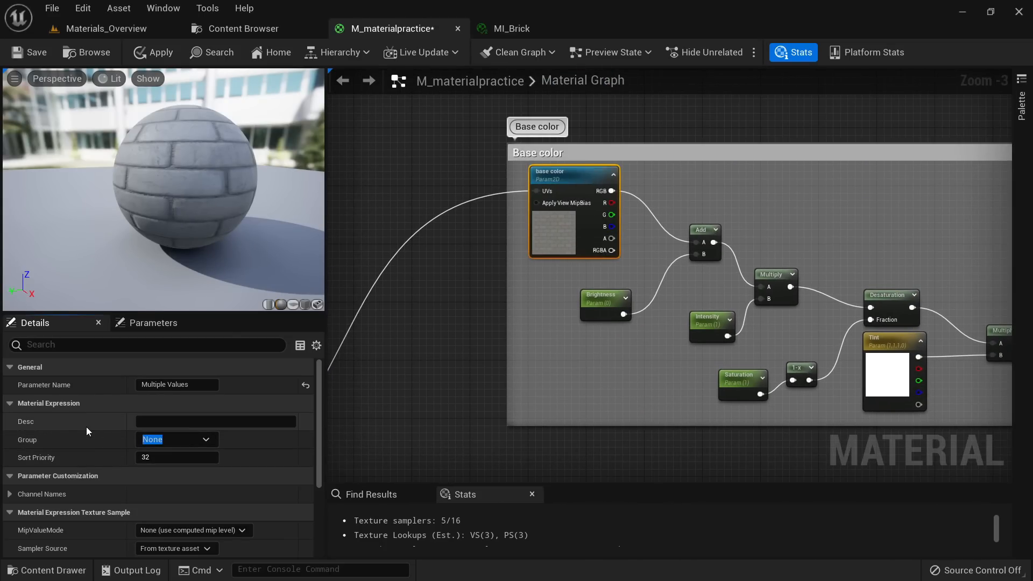
type("Textures")
left_click(146, 57)
Step: Enable the base color, mask and normal texture overrides in the MI_Brick instance
left_click(511, 28)
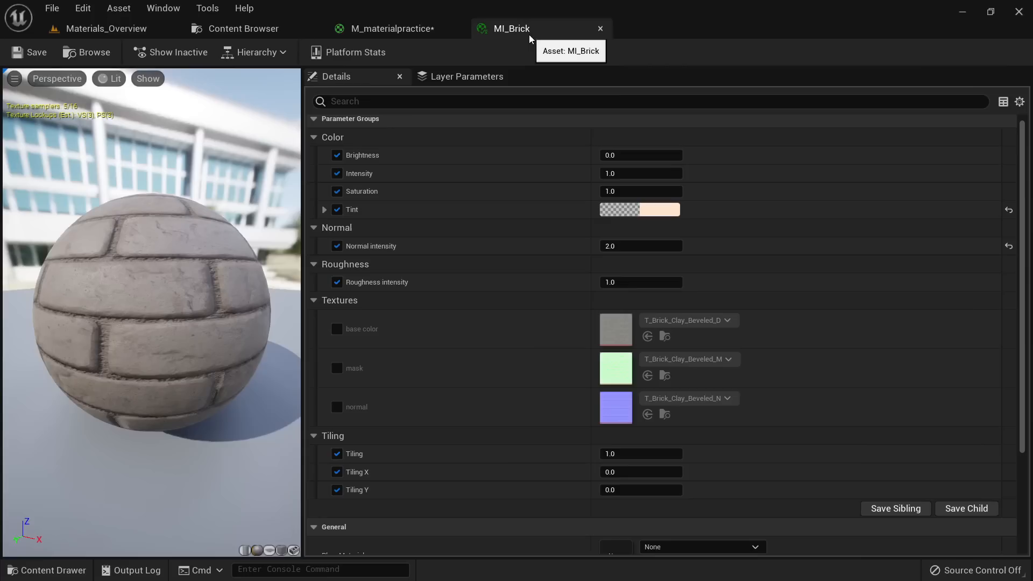
scroll(449, 300, "down", 2)
scroll(447, 300, "up", 2)
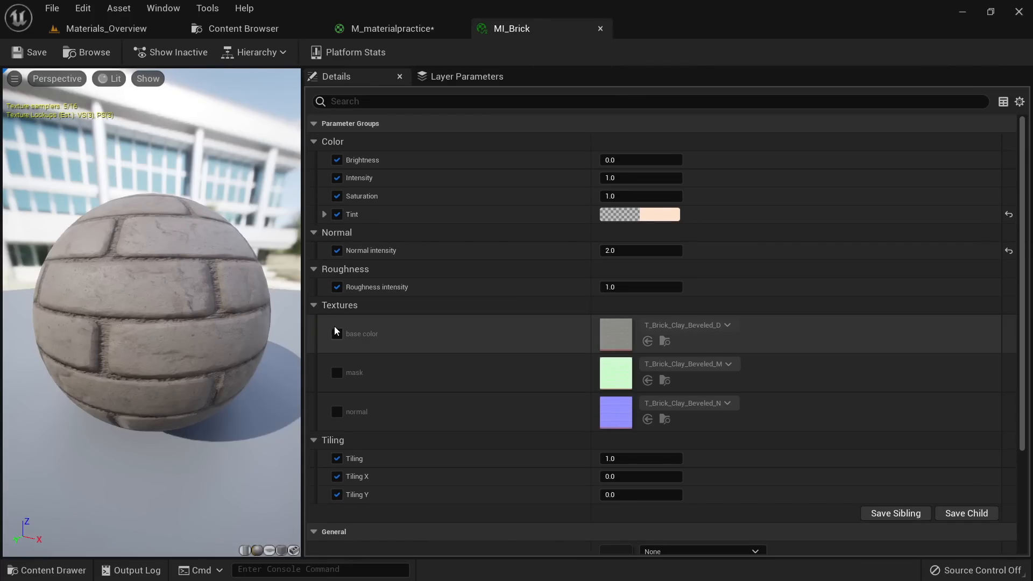
left_click(336, 333)
left_click(336, 373)
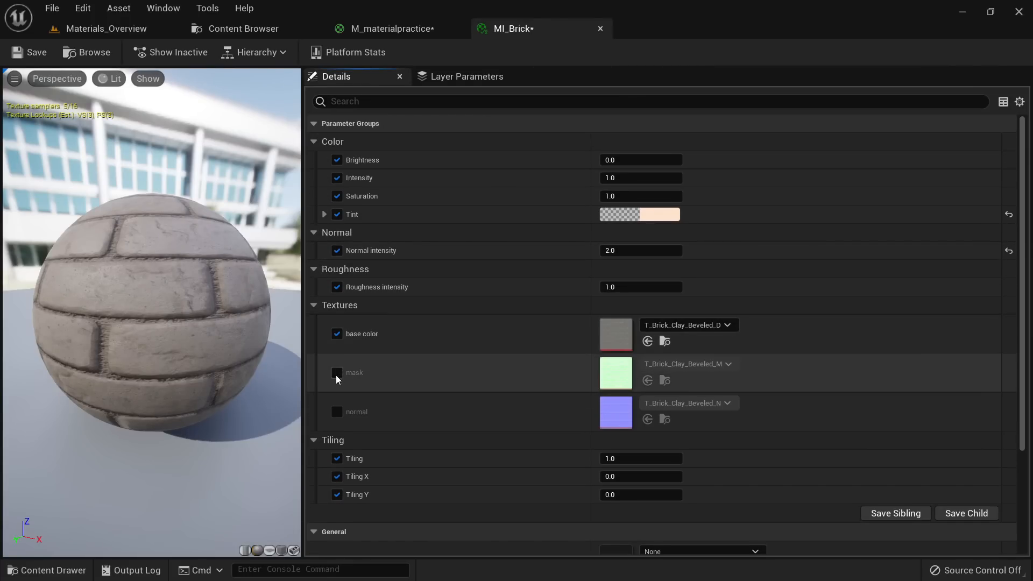
left_click(336, 412)
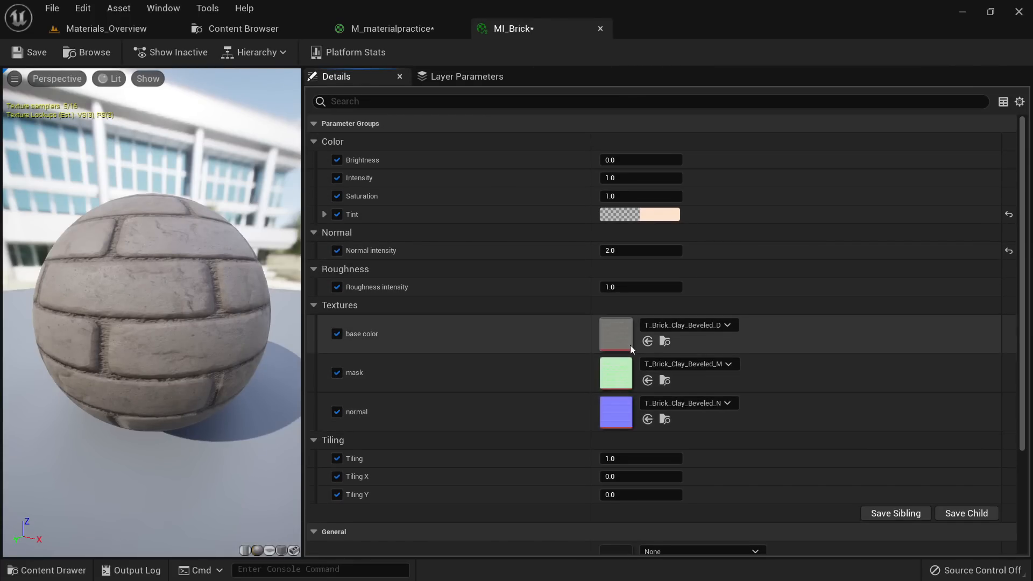
Step: Assign T_Brick_Hewn_Stone_D from the StarterContent Textures folder to MI_Brick's base color parameter
left_click(250, 10)
left_click(243, 29)
left_click(57, 256)
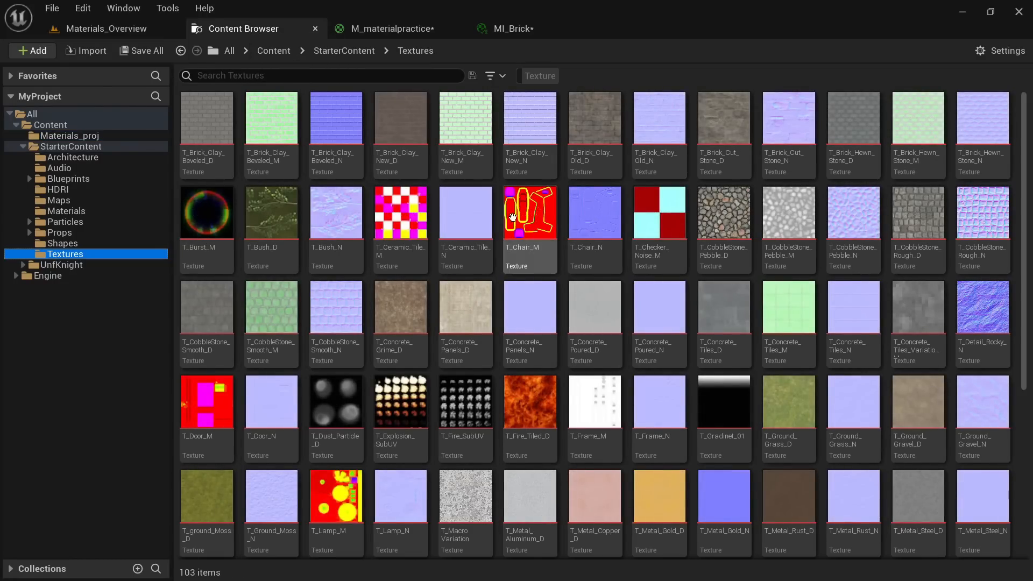
left_click(853, 129)
left_click(465, 30)
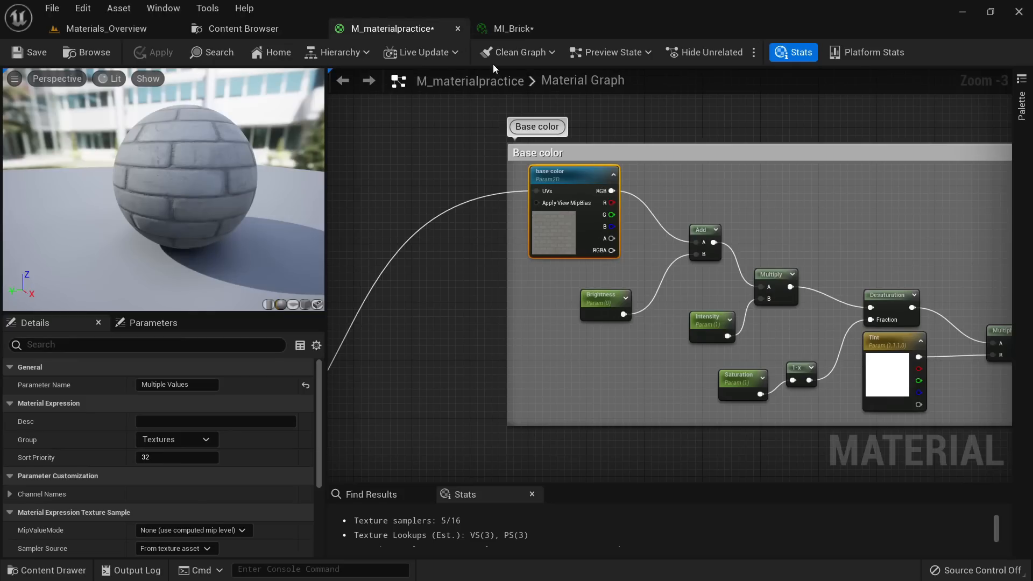
left_click(538, 30)
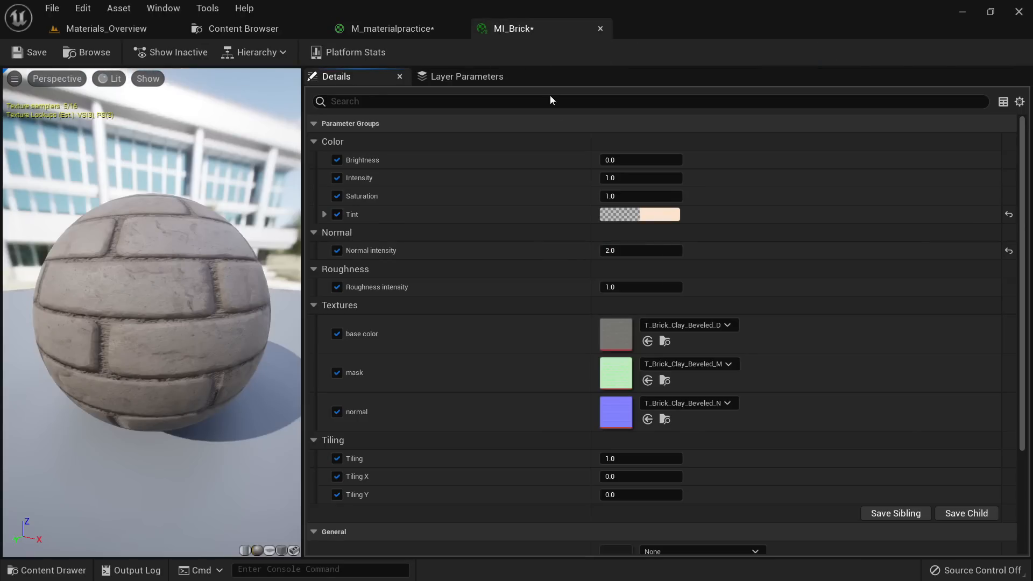
left_click(648, 341)
Step: Assign T_Brick_Hewn_Stone_M to MI_Brick's mask parameter and T_Brick_Hewn_Stone_N to its normal parameter
left_click(276, 25)
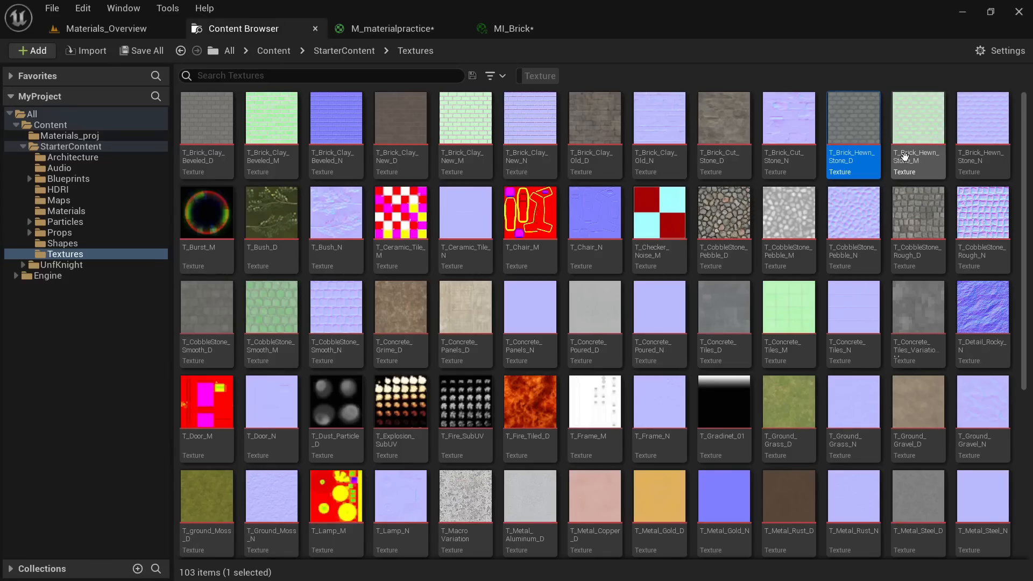
left_click(520, 33)
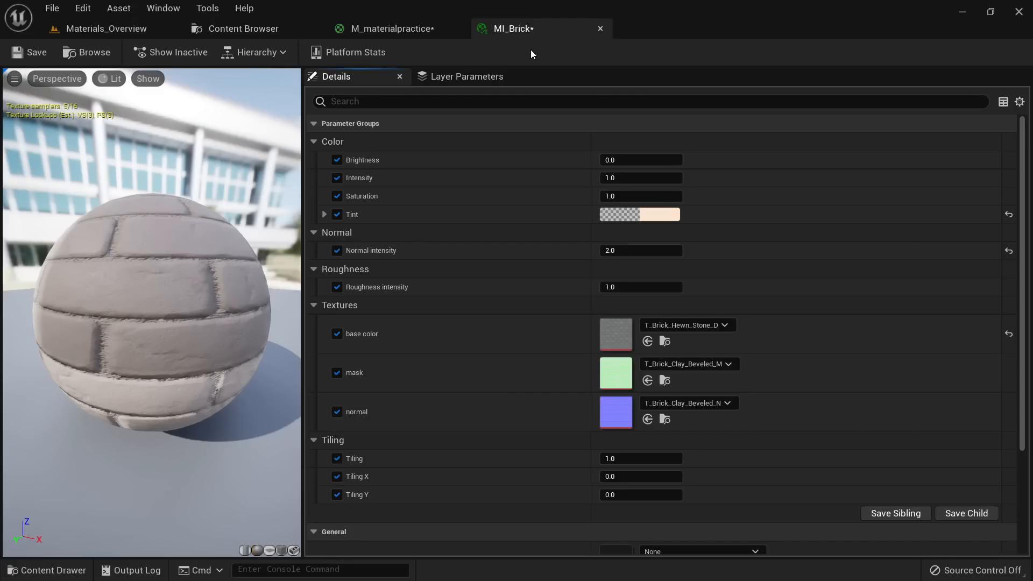
left_click(648, 380)
left_click(307, 29)
left_click(982, 121)
left_click(512, 28)
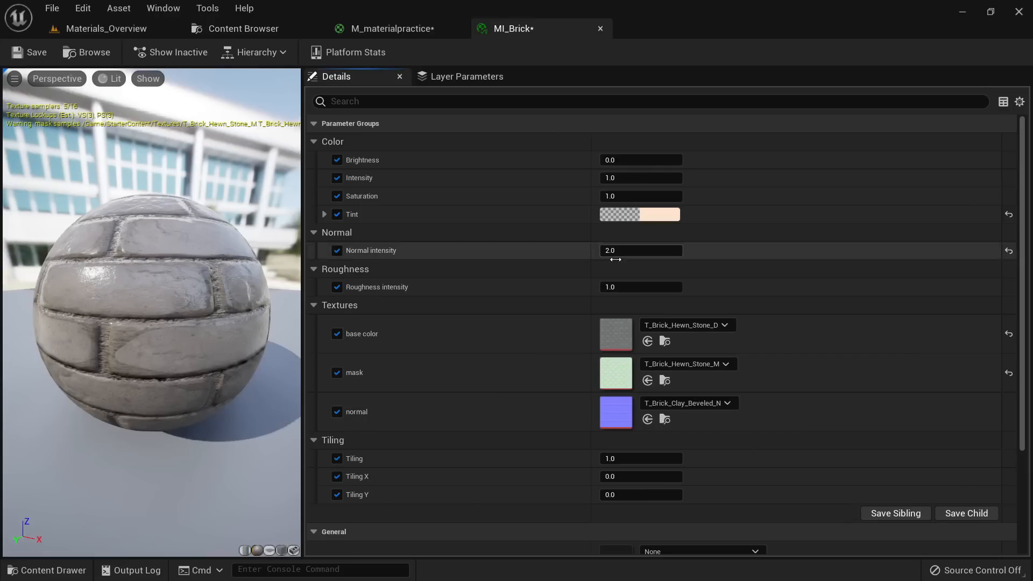
left_click(647, 419)
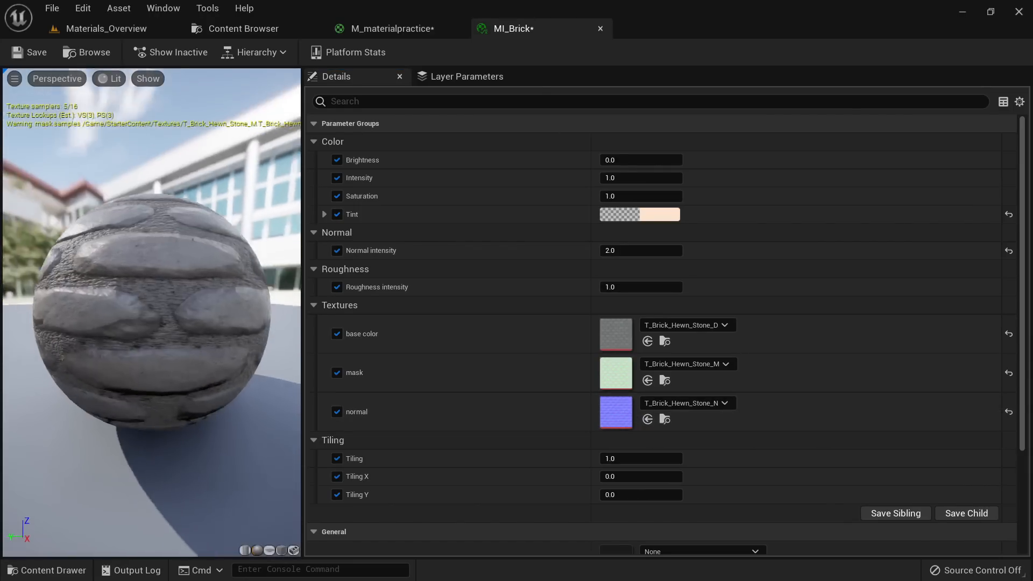
Step: Detach the MI_Brick editor into a floating window and place it beside the brick wall in the Materials_Overview level
left_click(115, 14)
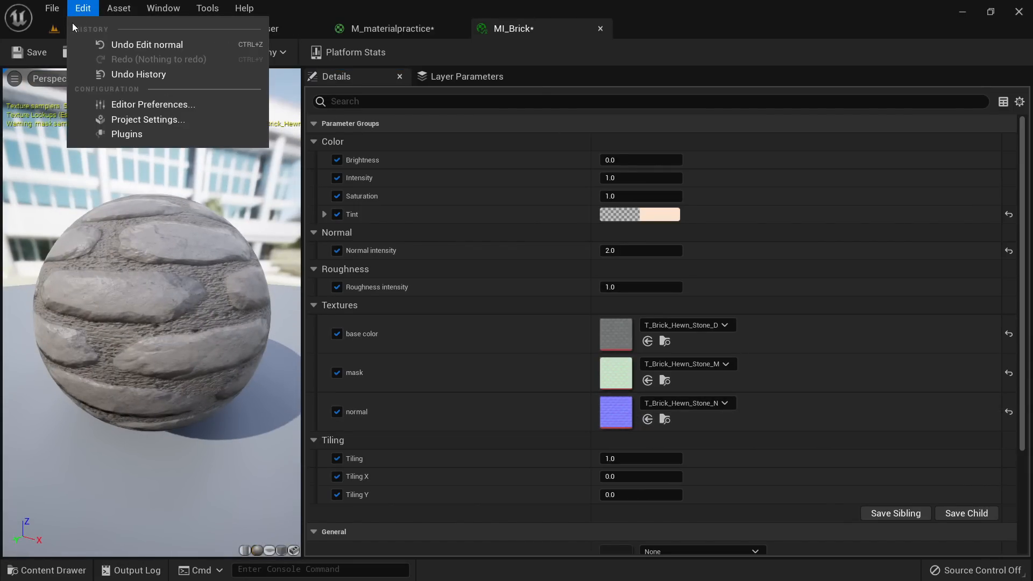
left_click(63, 29)
left_click_drag(513, 29, 680, 209)
left_click(106, 29)
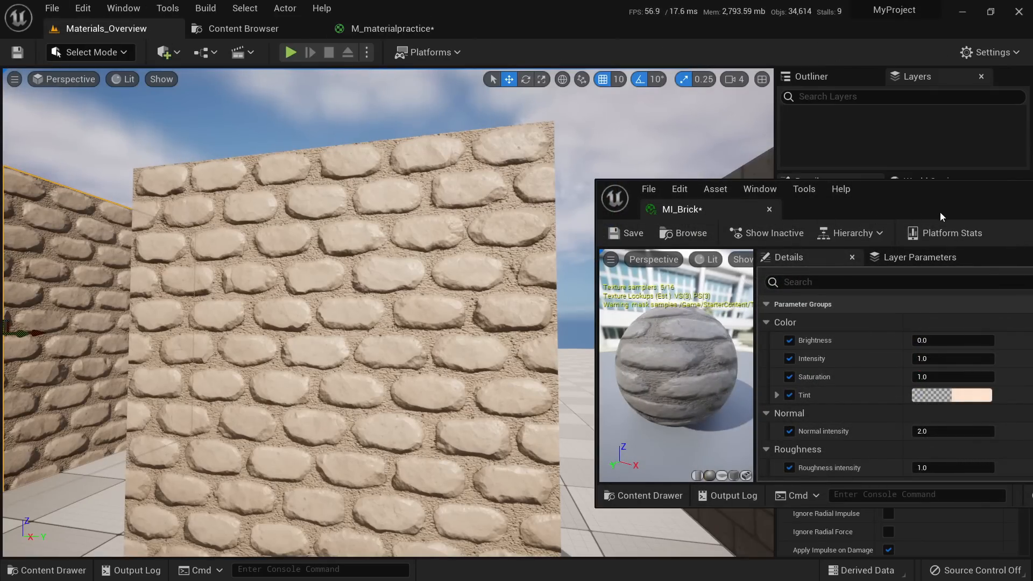
left_click_drag(949, 206, 874, 116)
Step: Set MI_Brick's Brightness to about -0.038, Intensity to about 0.78 and Saturation to about 2.63
scroll(821, 251, "down", 1)
mouse_move(862, 232)
left_mouse_down()
mouse_move(887, 233)
mouse_move(847, 233)
left_mouse_up()
left_click_drag(874, 249, 859, 248)
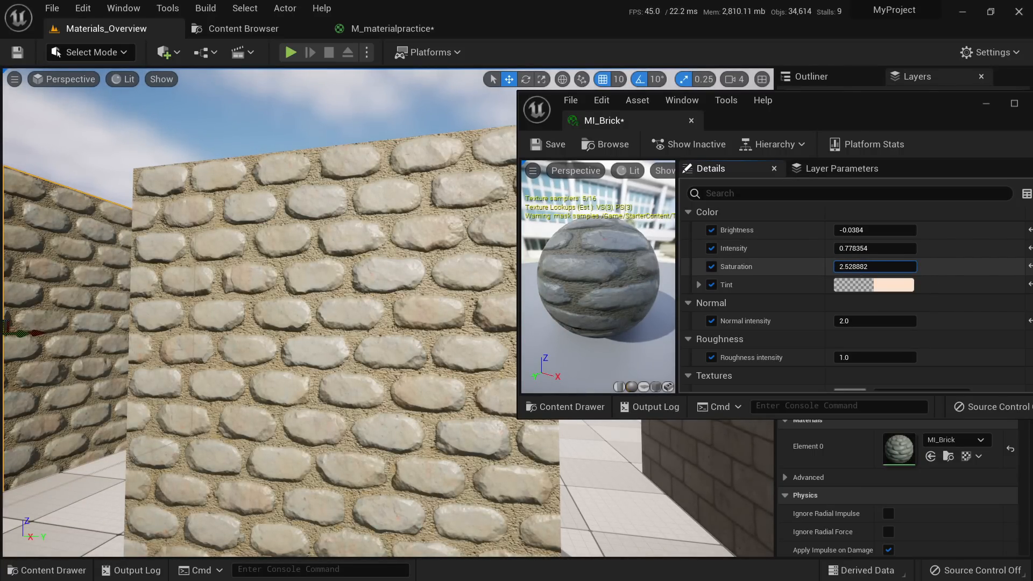
Step: Change MI_Brick's Tint to a neutral grey with saturation 0 and value about 0.483
left_click(891, 286)
left_click_drag(712, 333, 678, 338)
left_click_drag(791, 274, 791, 348)
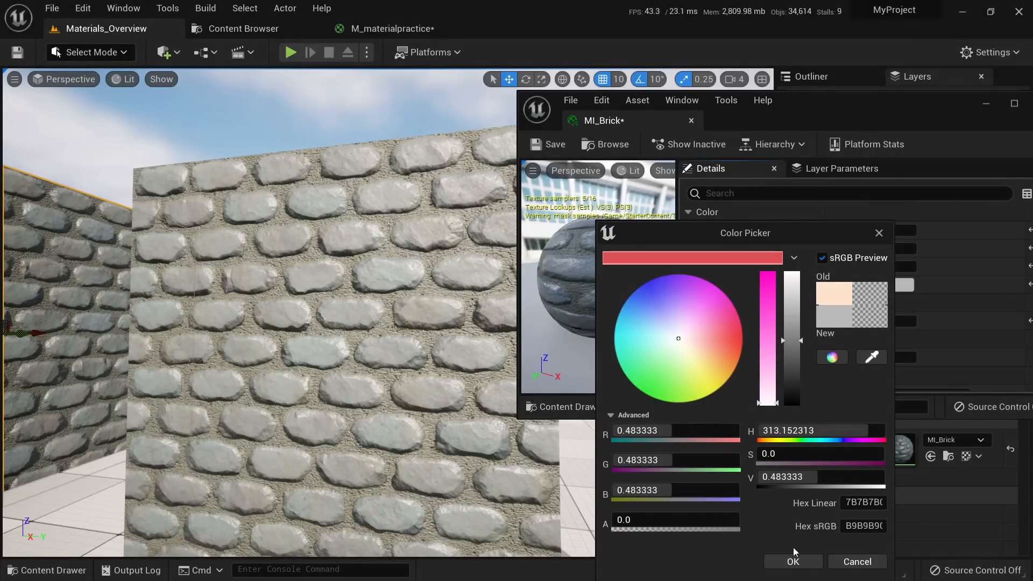
left_click(793, 561)
Step: Try Normal intensity values of 10, 1 and 0 on the wall, then restore the value to 2
scroll(877, 260, "down", 3)
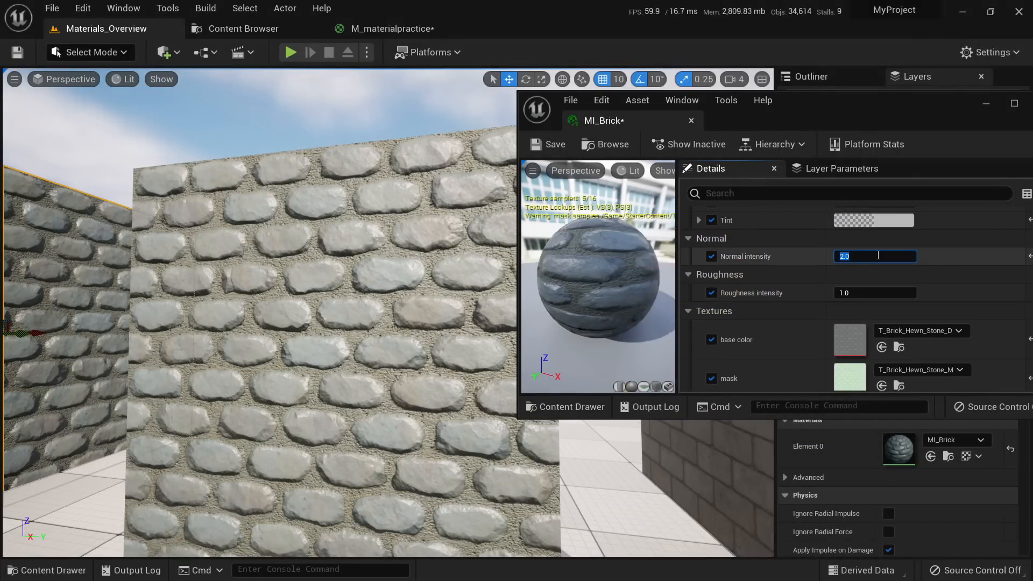
key("Return")
type("10")
key("Return")
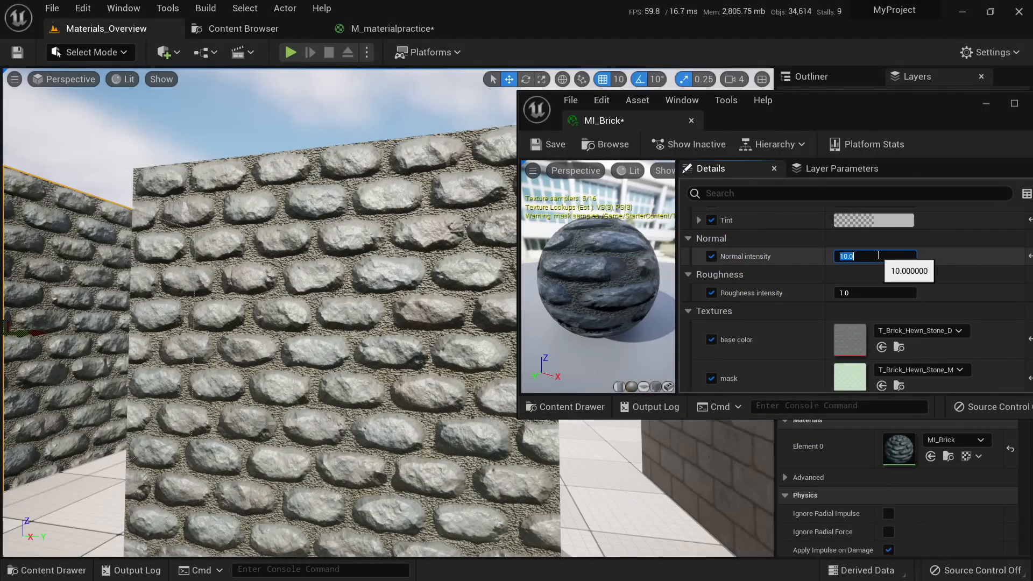
type("1")
key("Return")
type("0")
key("Return")
type("1")
key("Return")
type("2")
key("Return")
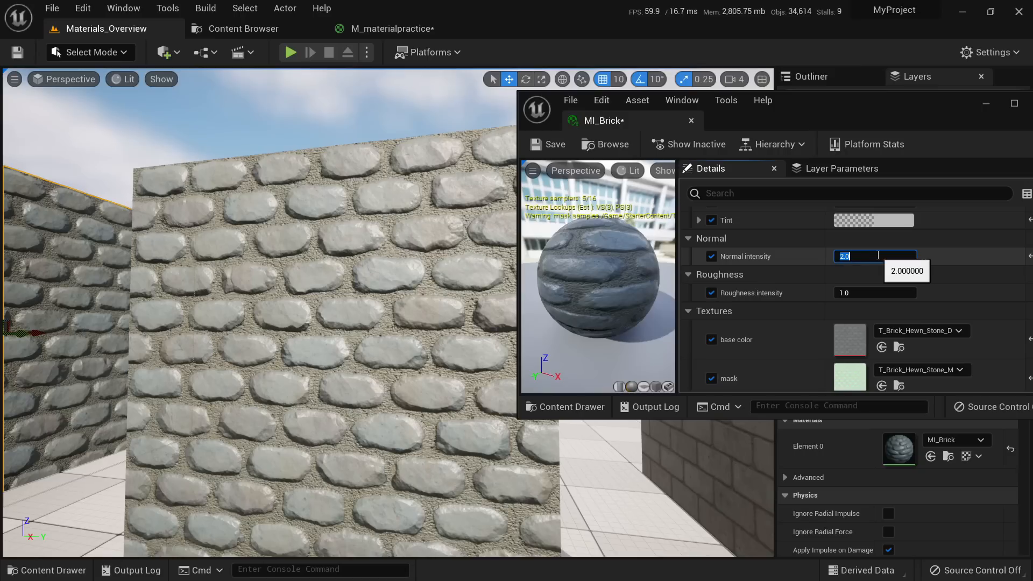
Step: Try Roughness intensity values of 2, 0 and 1 on the wall, and settle on 1.5
scroll(878, 255, "down", 2)
left_click(864, 248)
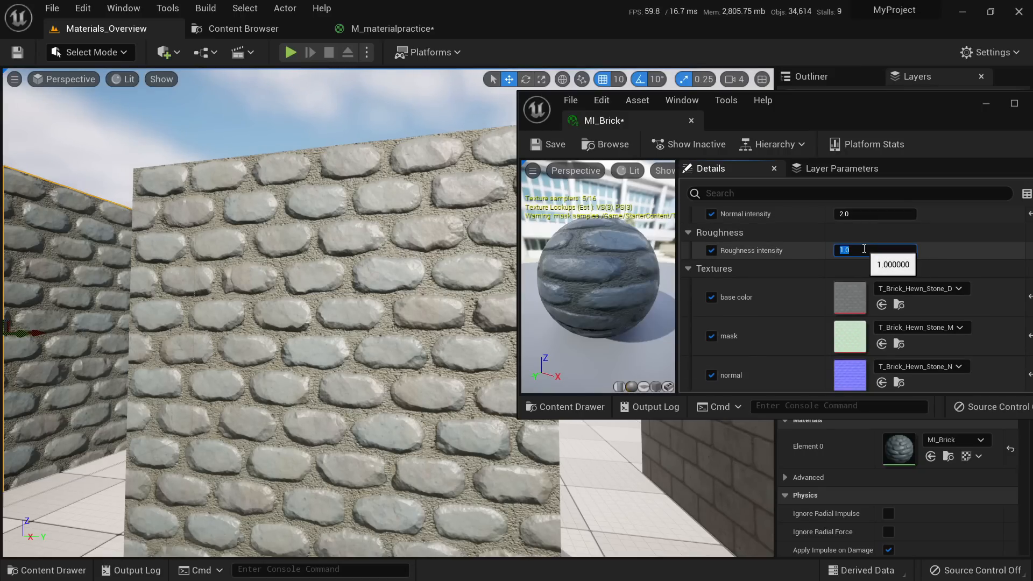
type("2")
key("Return")
type("0")
key("Return")
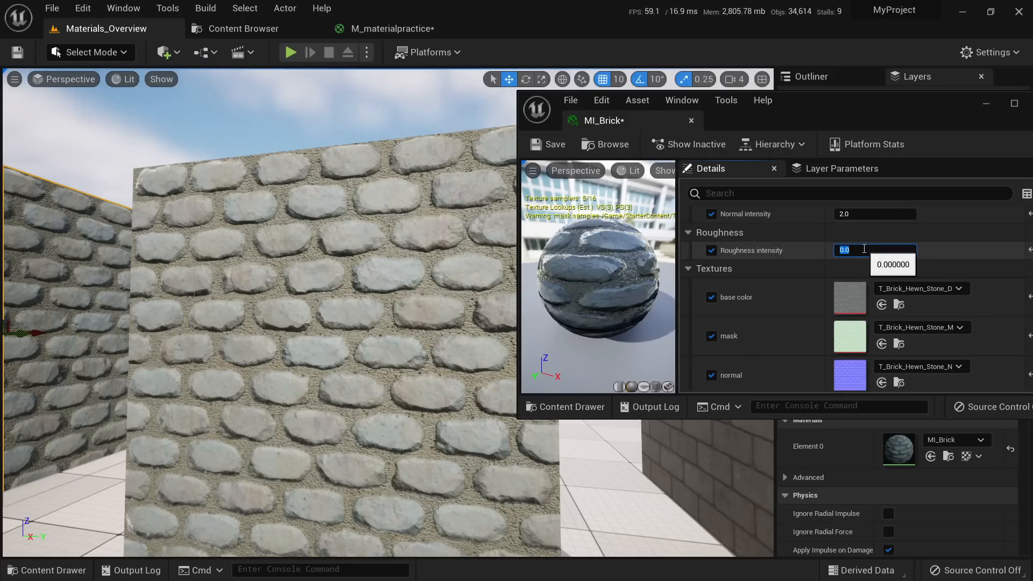
type("1")
key("Return")
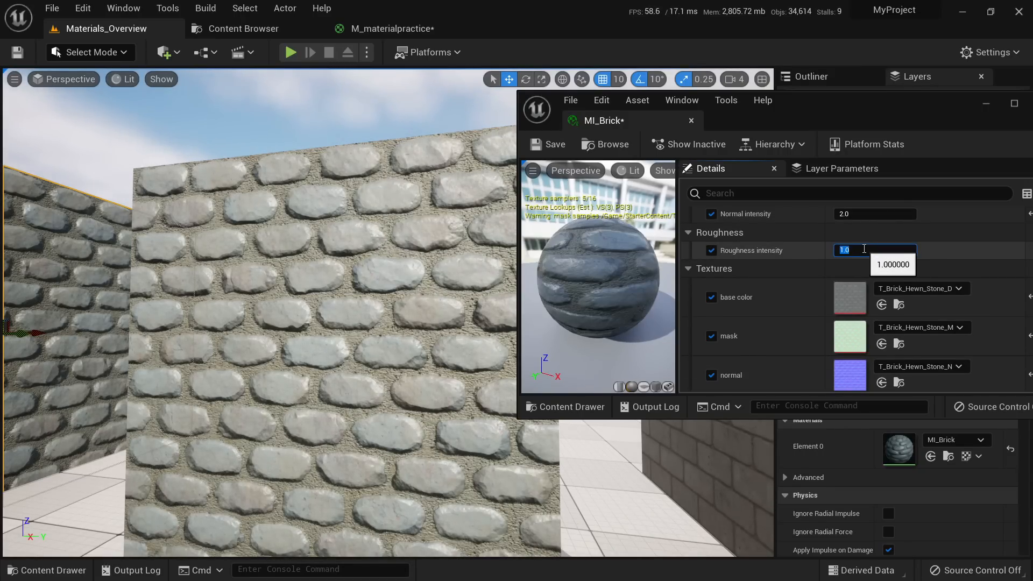
type("2")
key("Return")
type("1.5")
key("Return")
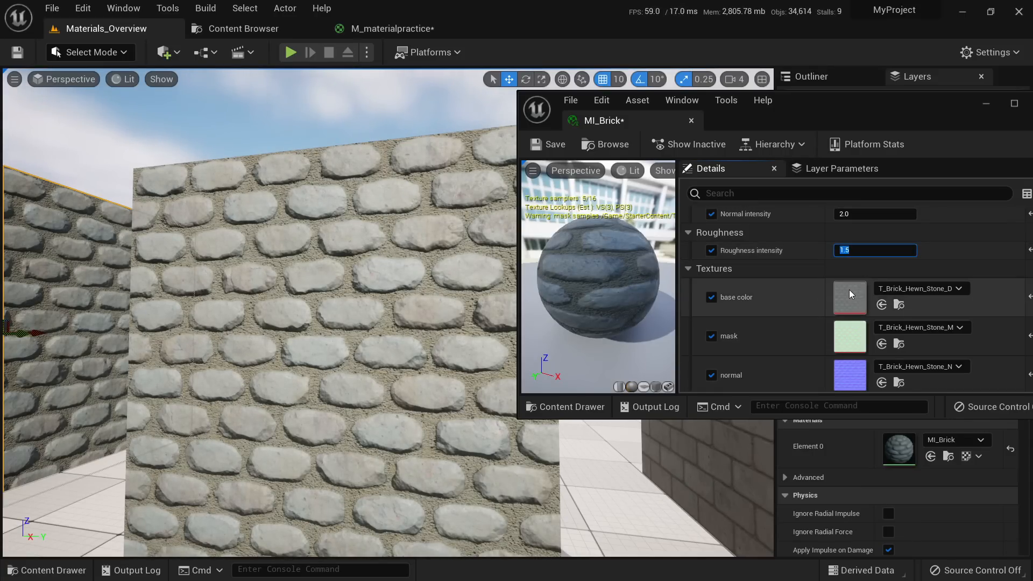
Step: Set MI_Brick's Tiling to about 0.767, Tiling X to 0.1152 and Tiling Y to 0.2304
scroll(850, 296, "down", 3)
left_click_drag(857, 313, 865, 349)
Step: Maximize the floating MI_Brick window and dock it back into the main editor beside M_materialpractice
left_click_drag(840, 112, 776, 91)
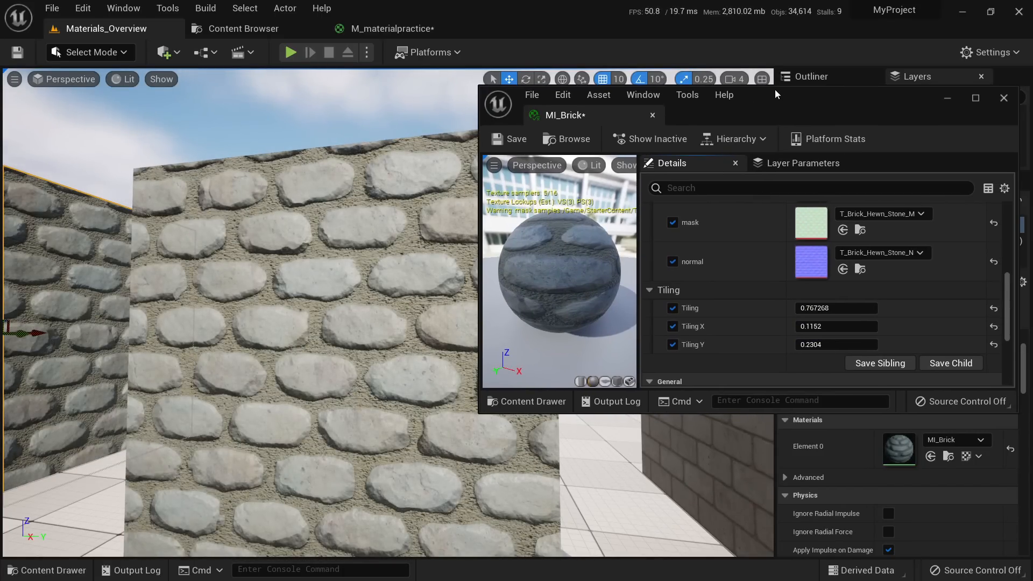
double_click(776, 90)
scroll(565, 255, "up", 2)
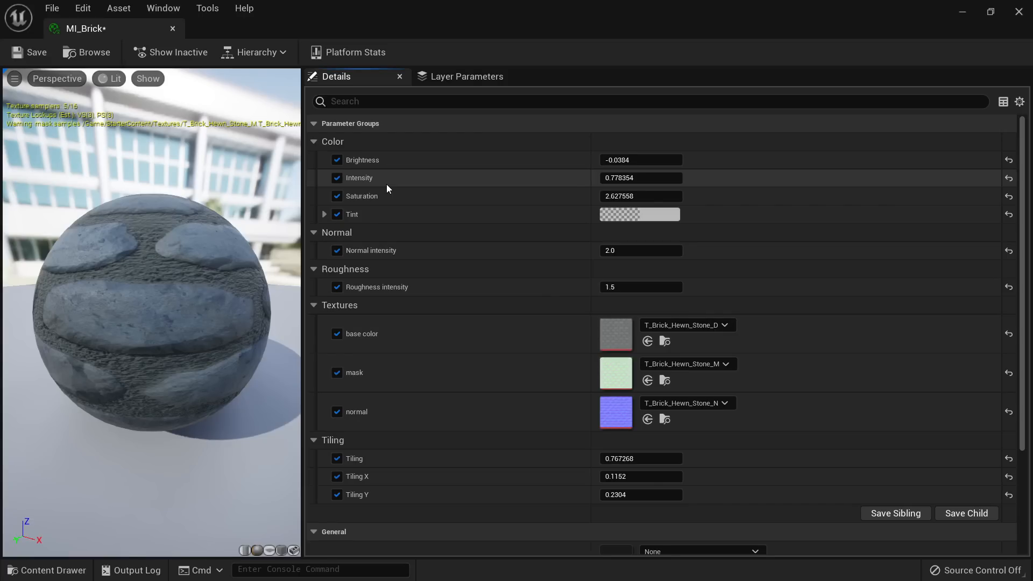
left_click_drag(86, 28, 462, 33)
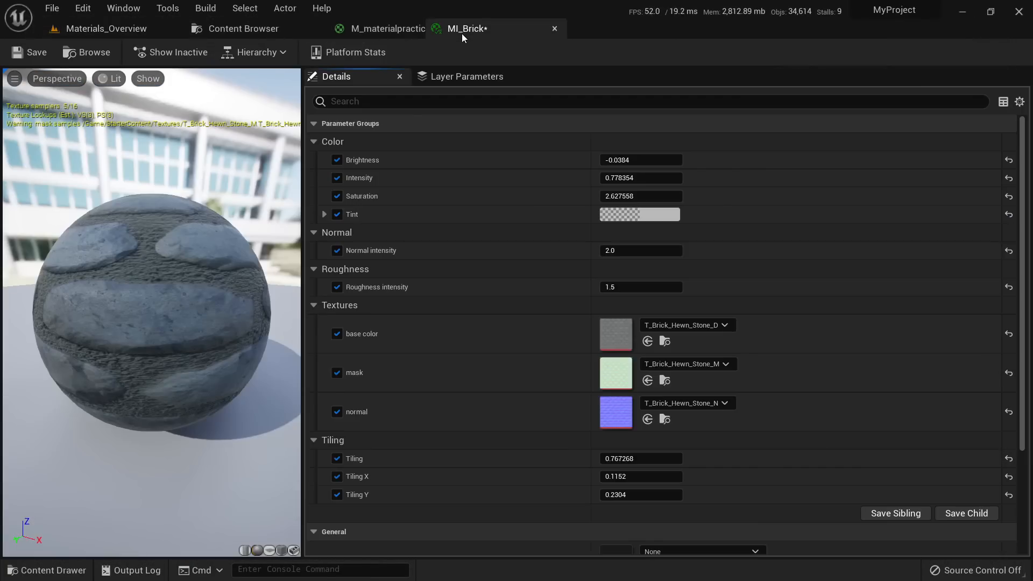
Step: Examine the M_materialpractice graph's Simple Tiling setup, Roughness and Normal map sections and compare them with MI_Brick's parameter groups
left_click(403, 26)
scroll(452, 178, "down", 6)
scroll(478, 202, "up", 6)
right_click_drag(483, 205, 522, 276)
scroll(565, 290, "down", 3)
left_click(531, 26)
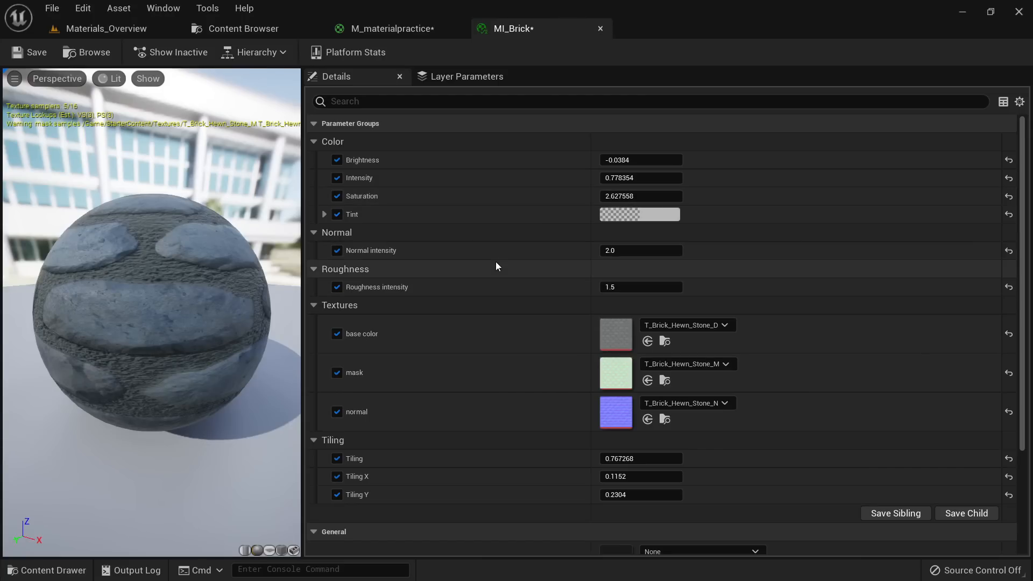
mouse_move(118, 307)
left_mouse_down()
mouse_move(150, 309)
mouse_move(117, 307)
left_mouse_up()
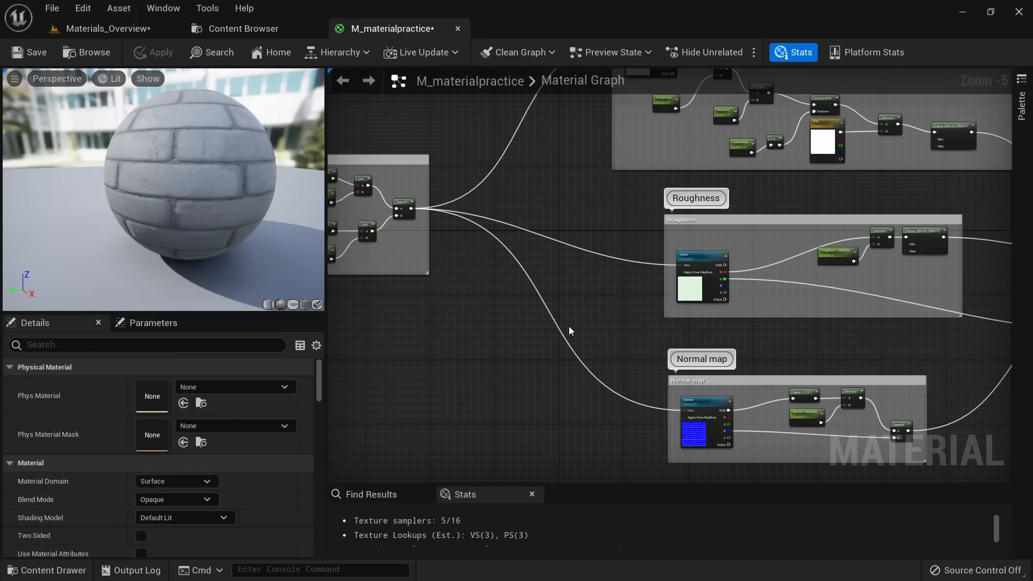
right_click_drag(569, 326, 595, 392)
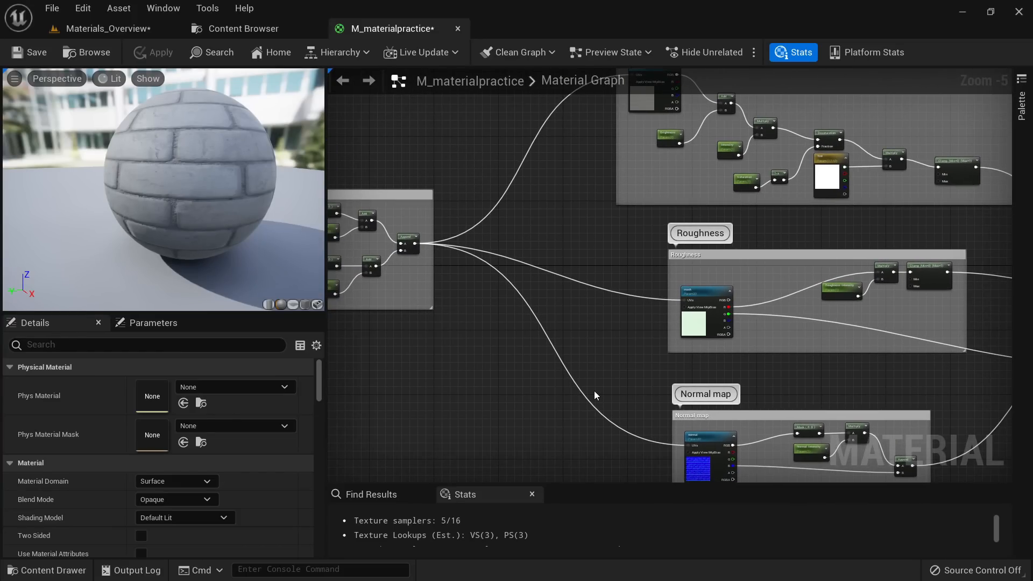
right_click_drag(529, 332, 760, 348)
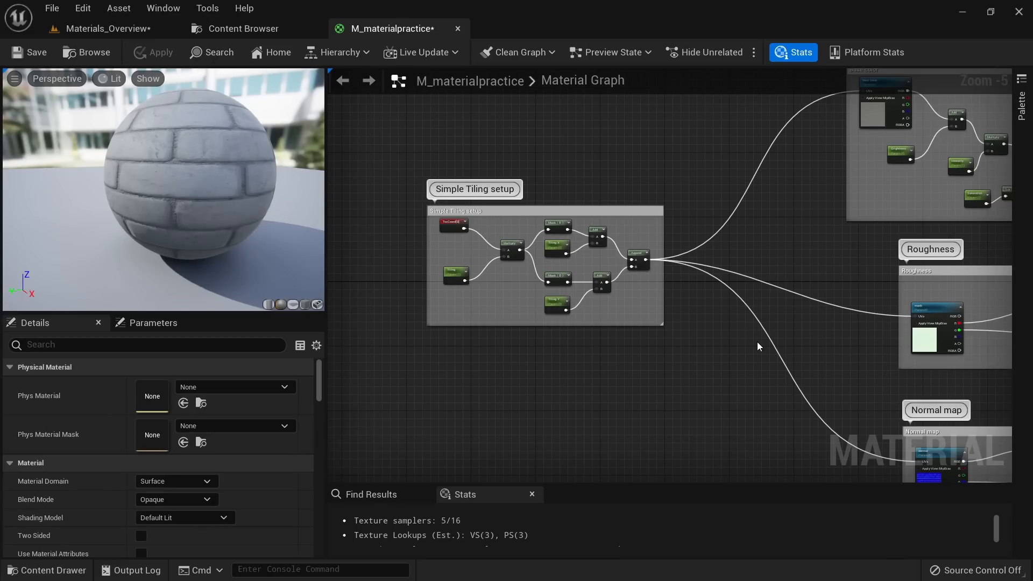
right_click_drag(711, 342, 521, 318)
right_click_drag(757, 366, 662, 327)
right_click_drag(737, 337, 556, 253)
scroll(570, 359, "up", 2)
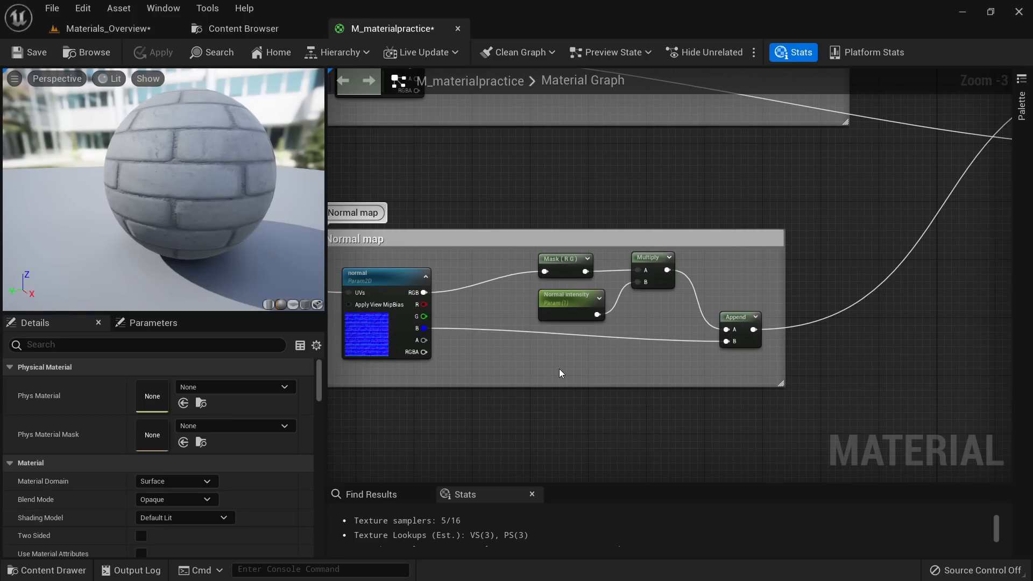
right_click_drag(560, 369, 697, 348)
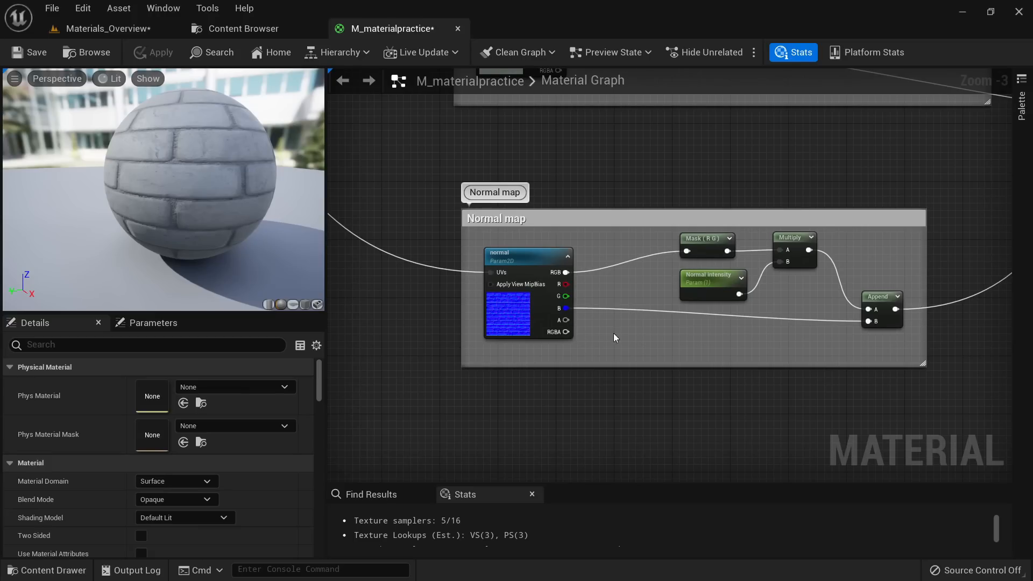
left_click_drag(927, 402, 460, 165)
left_click(459, 165)
Step: Open the Materials_proj folder and save the modified M_materialpractice material and Materials_Overview level
left_click(263, 30)
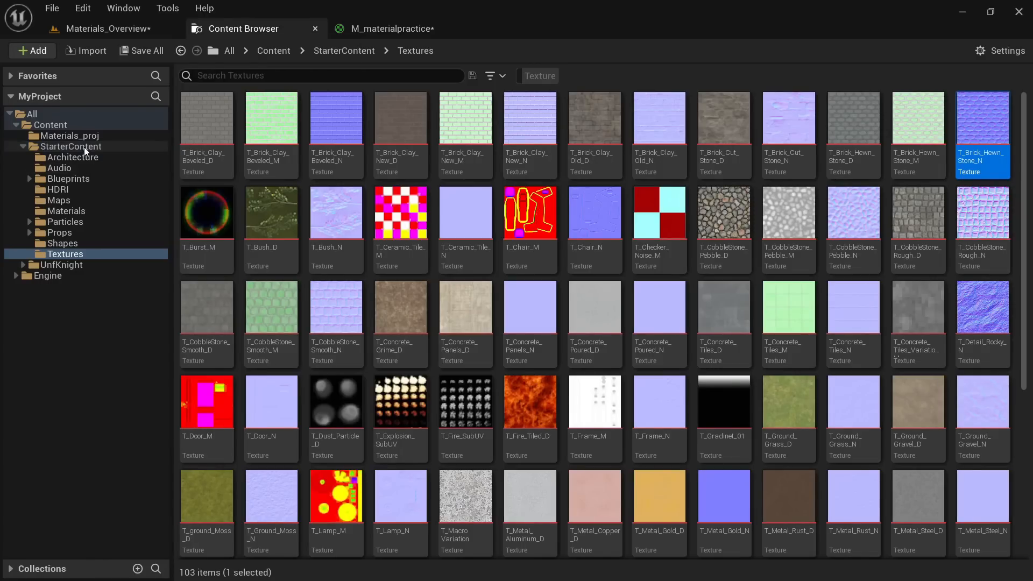
left_click(70, 136)
left_click(141, 51)
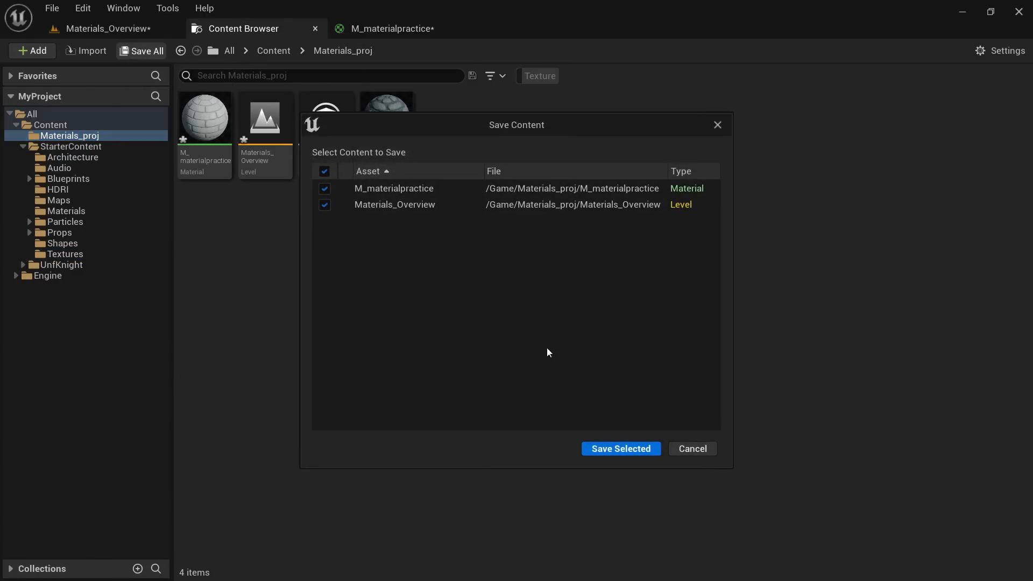
left_click(607, 448)
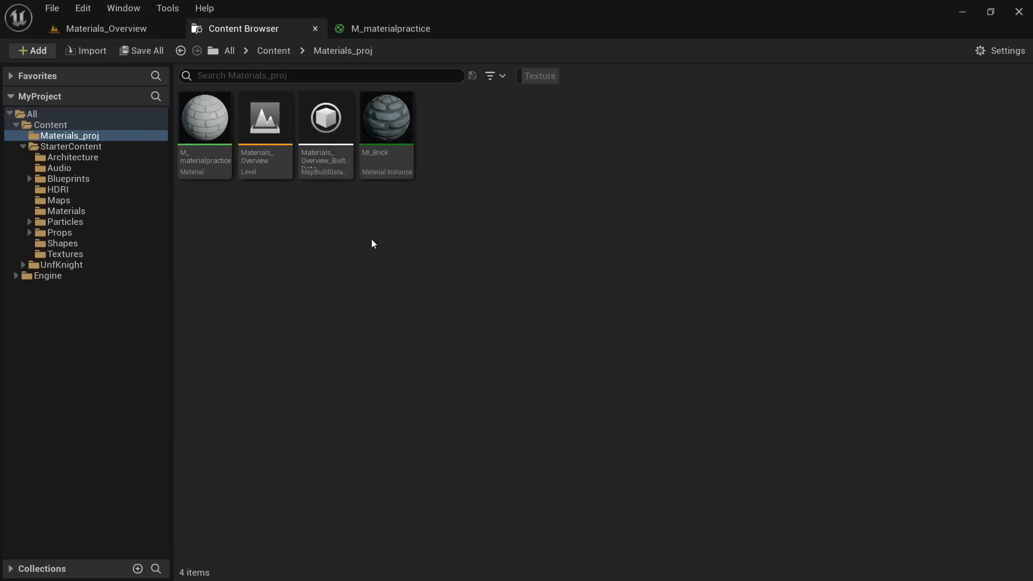
Step: Create a material function named MF_NormalIntensity in the Materials_proj folder and save it
right_click(373, 243)
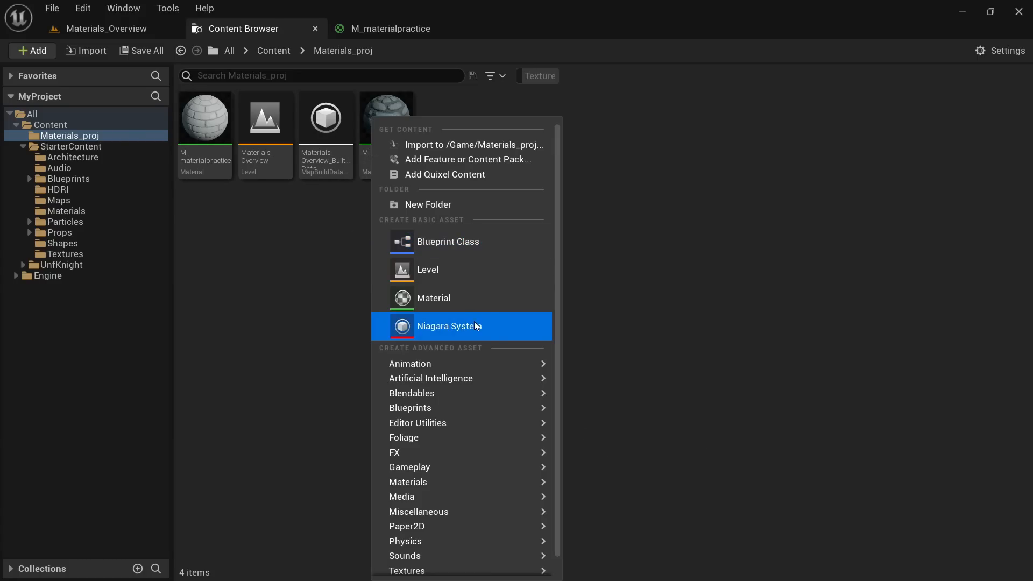
scroll(456, 298, "down", 1)
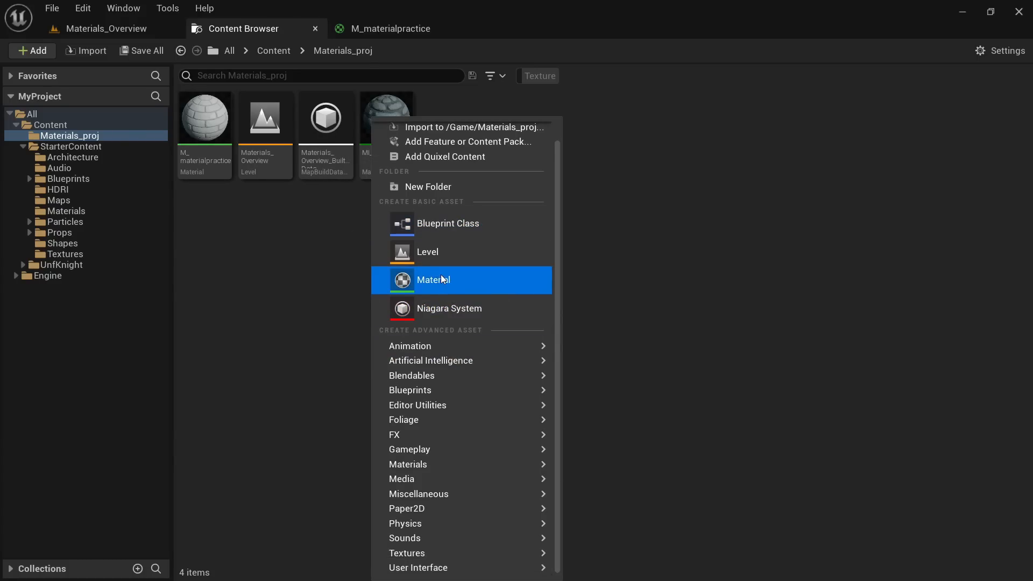
mouse_move(493, 469)
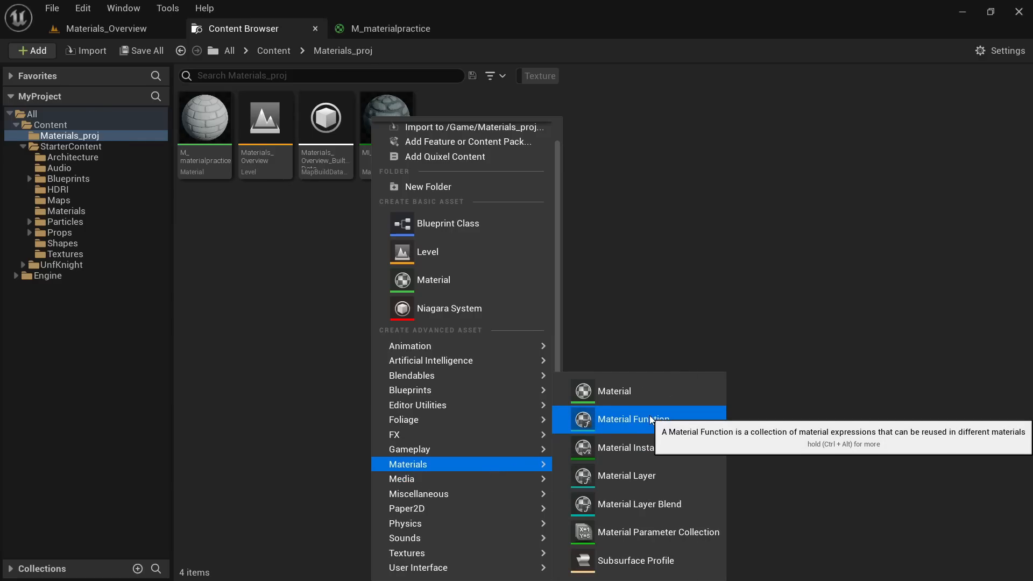
left_click(651, 419)
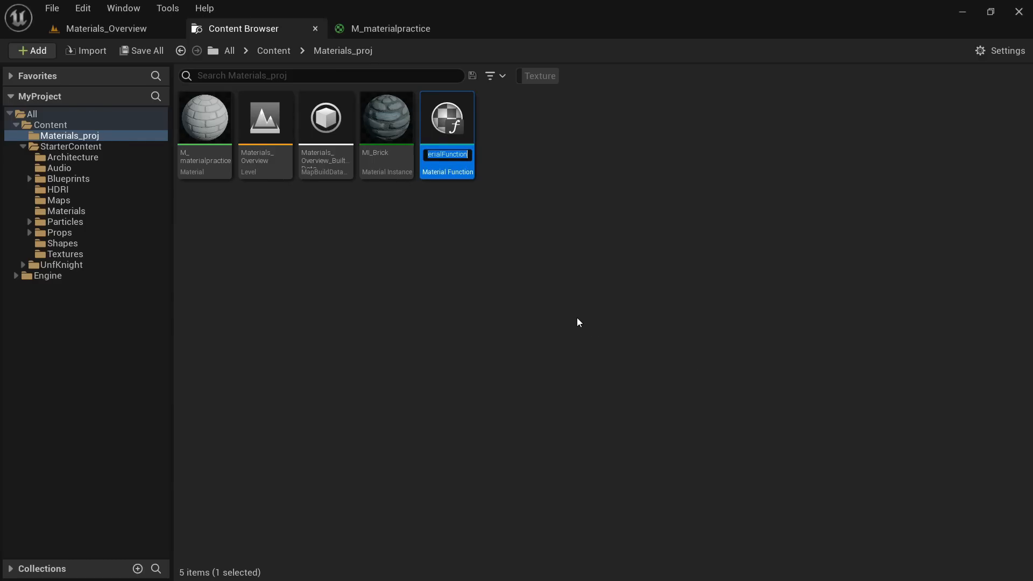
type("MF_NormalIntensity")
key("Return")
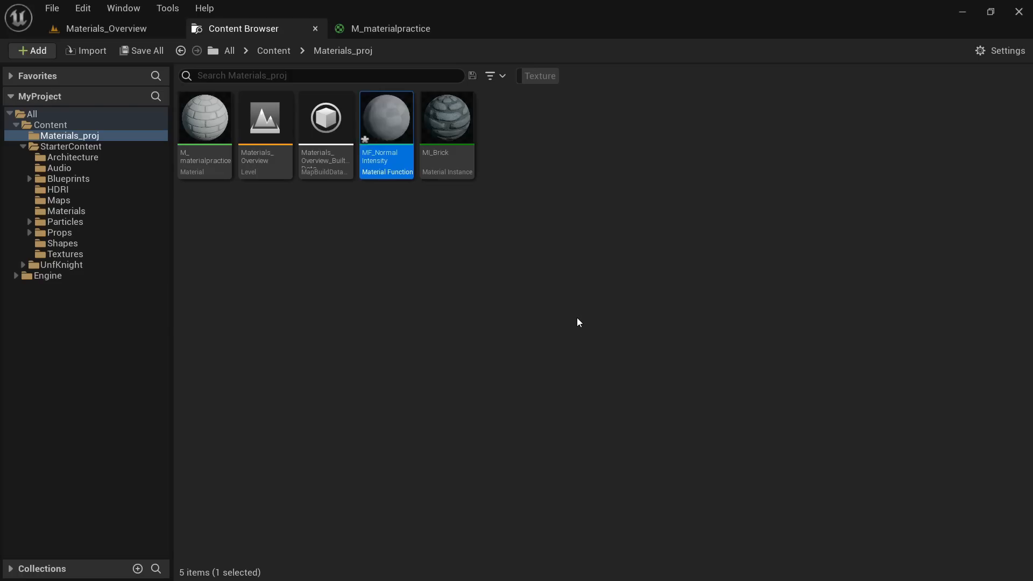
left_click(143, 51)
left_click(618, 446)
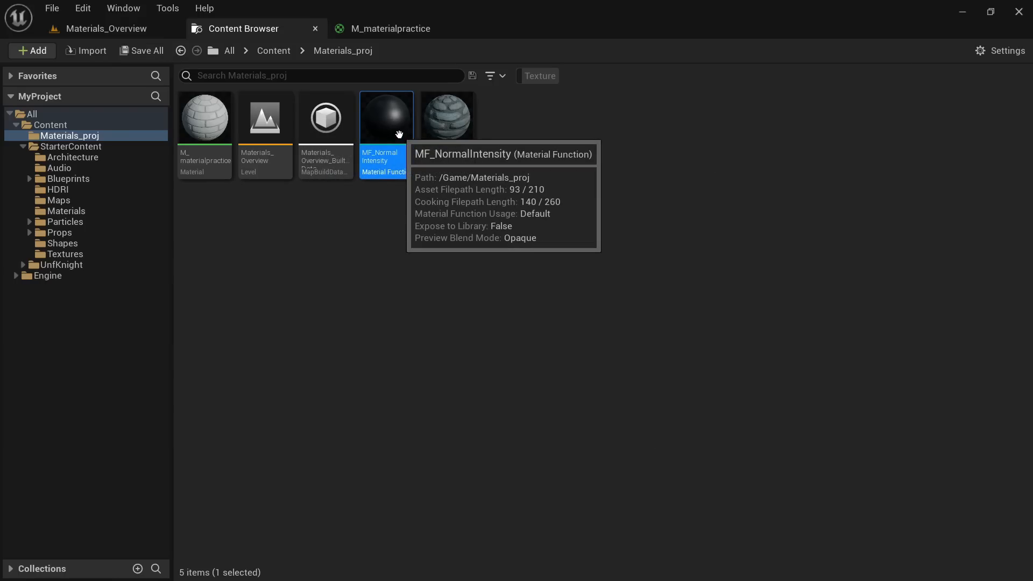
Step: Open MF_NormalIntensity and paste in copies of the nodes from the Normal map section of M_materialpractice
double_click(399, 134)
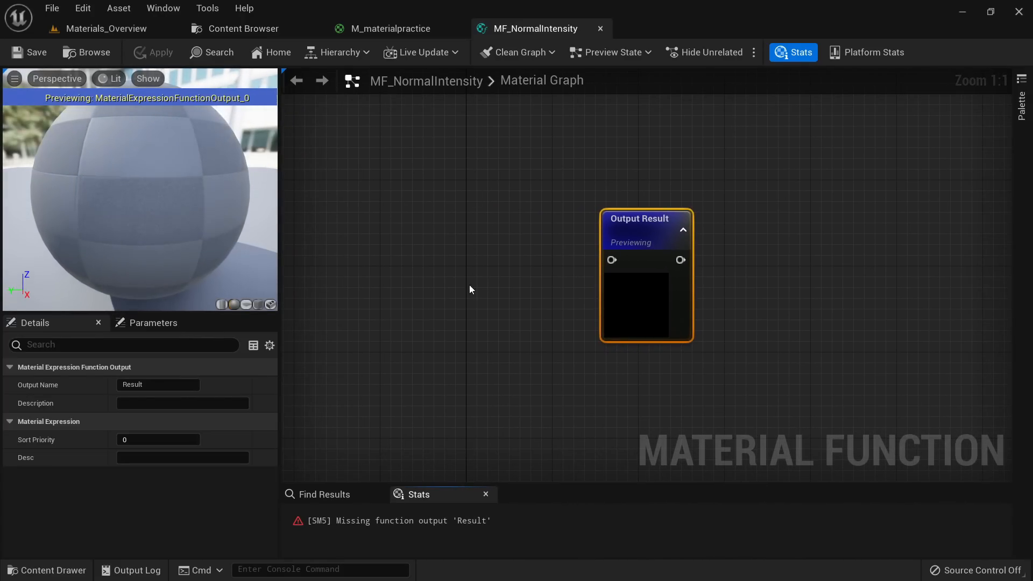
right_click_drag(476, 244, 514, 263)
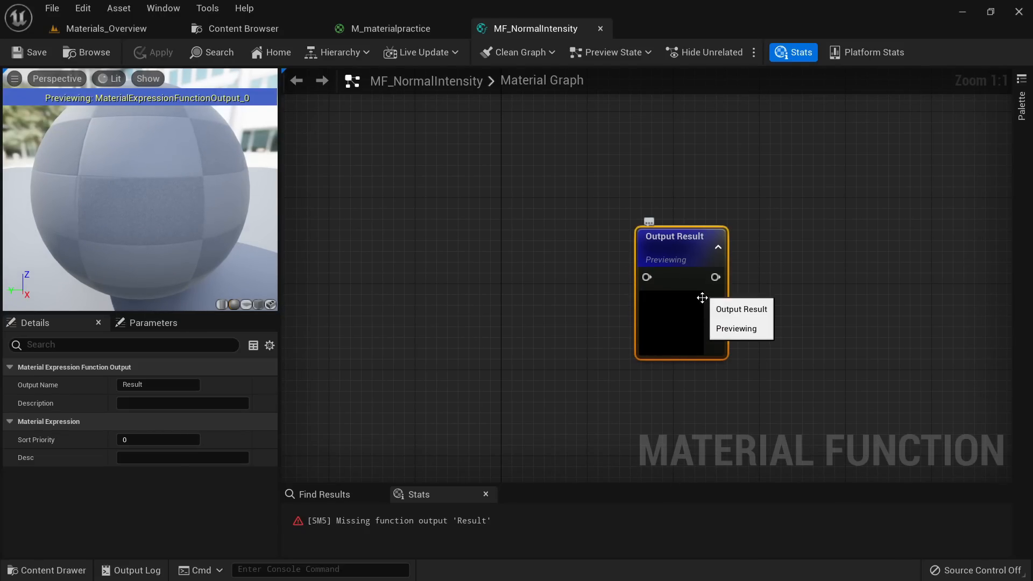
left_click(397, 26)
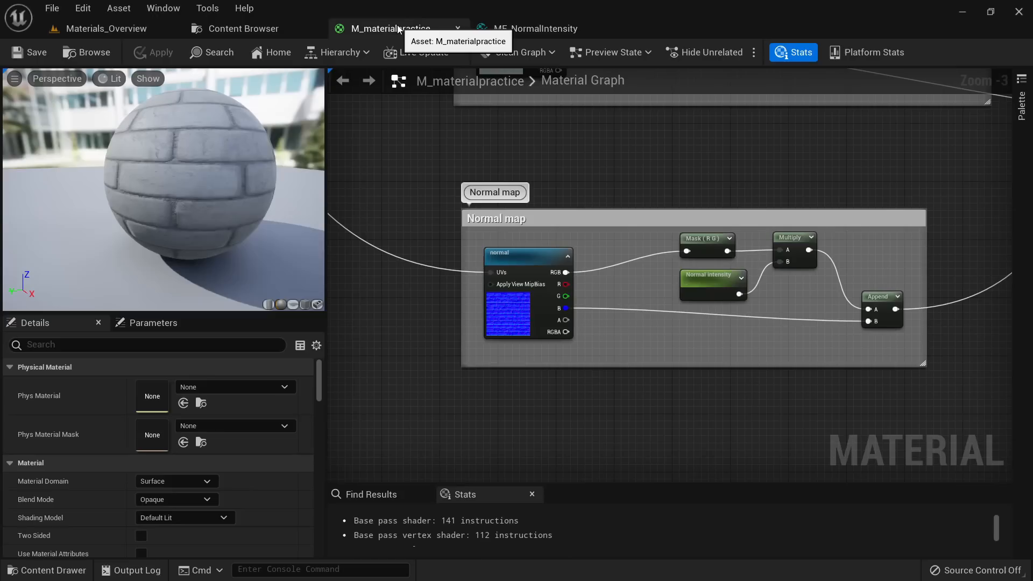
scroll(537, 312, "up", 2)
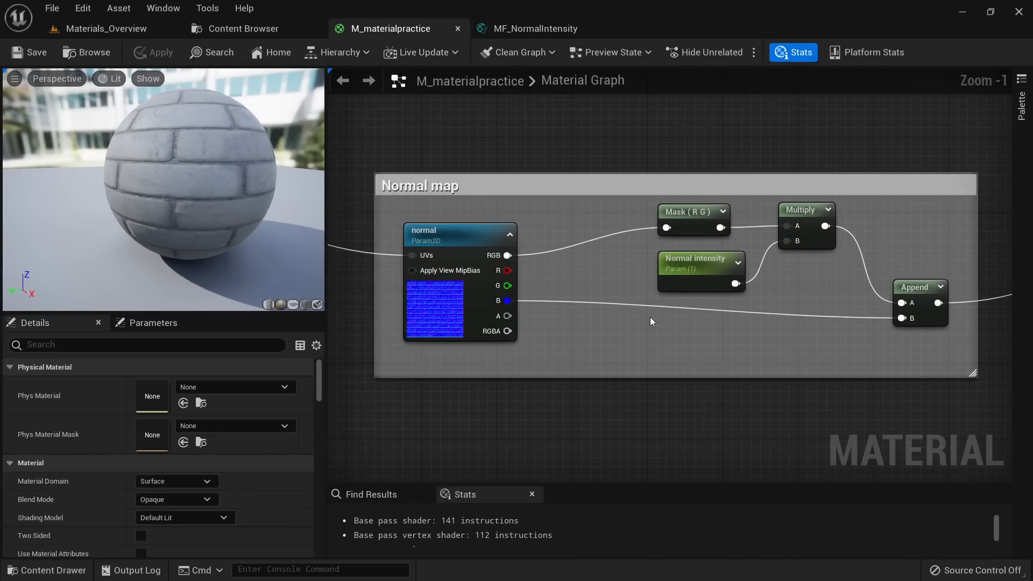
left_click_drag(941, 359, 414, 214)
left_click(538, 28)
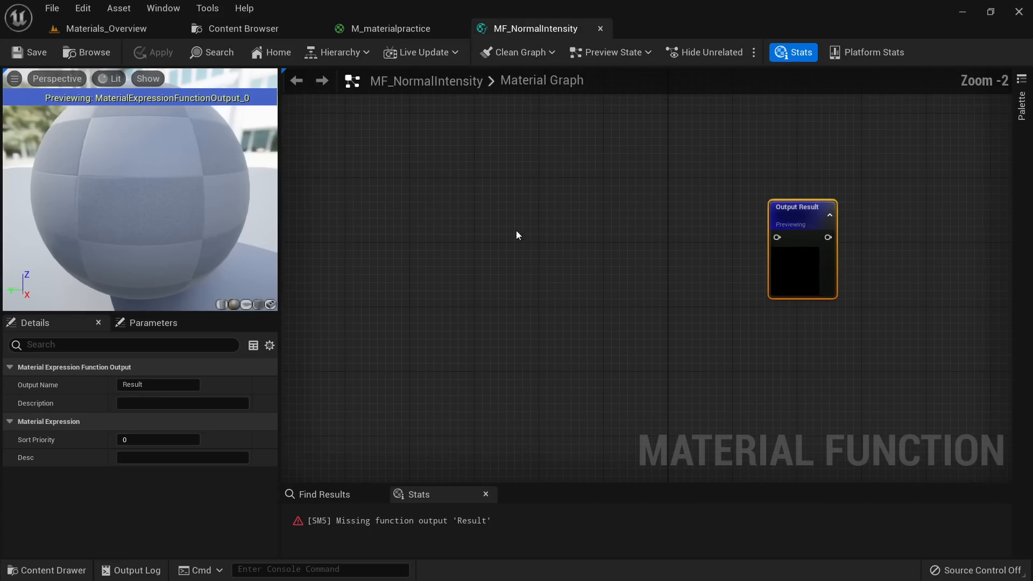
key("ctrl+v")
right_click_drag(431, 314, 544, 321)
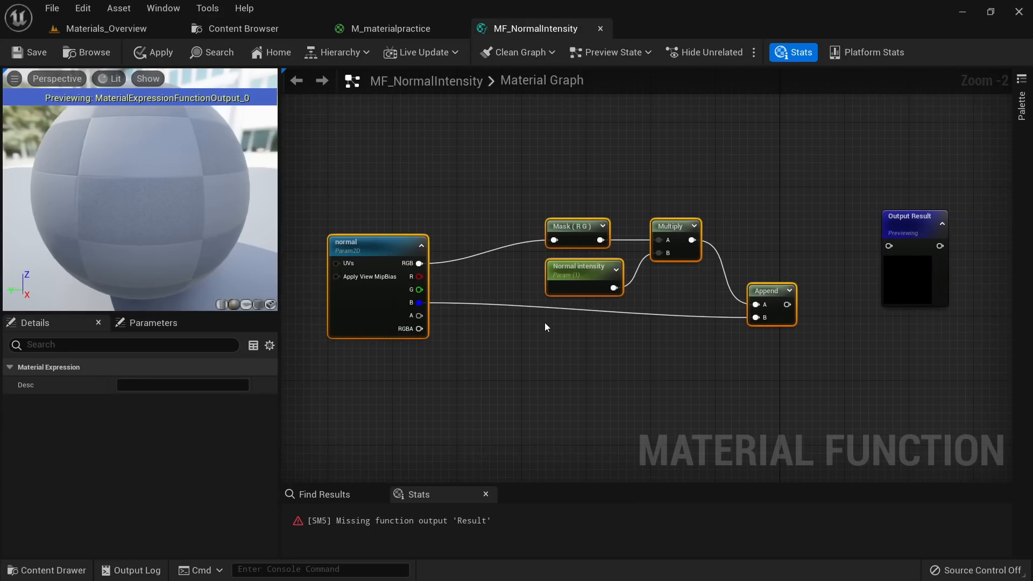
Step: Arrange the pasted normal map nodes in line before the Output Result node, with the normal texture sample set further apart
right_click_drag(376, 305, 398, 357)
left_click(508, 277)
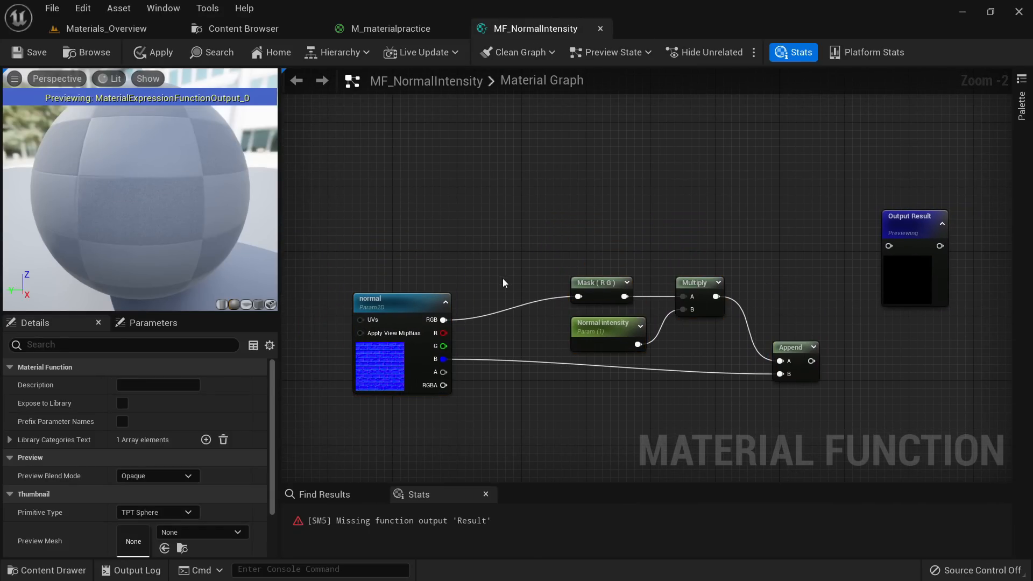
left_click_drag(399, 313, 365, 323)
scroll(473, 256, "up", 2)
scroll(473, 256, "down", 3)
left_click_drag(355, 230, 766, 400)
left_click_drag(599, 320, 557, 241)
left_click(517, 323)
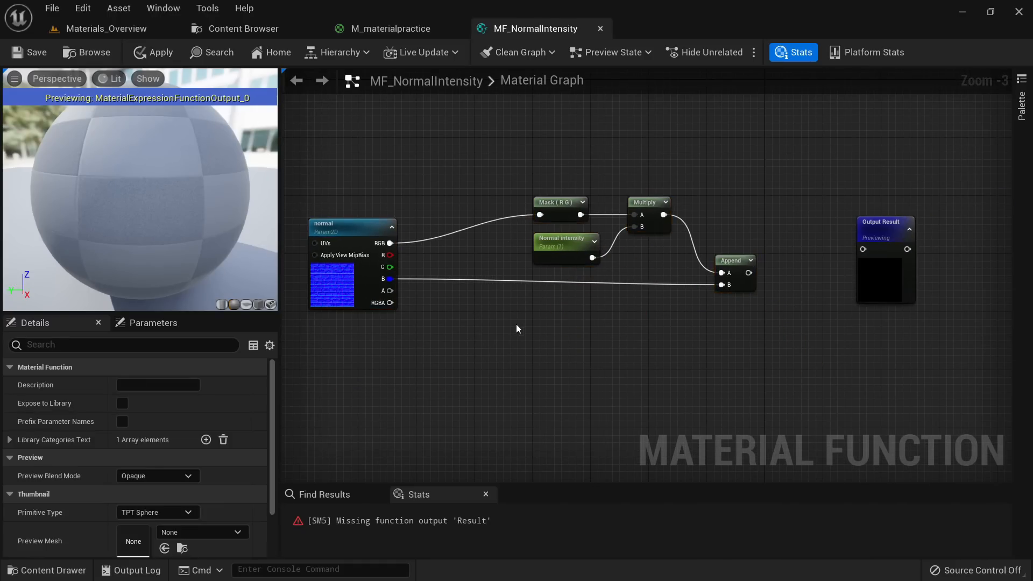
right_click_drag(538, 269, 614, 302)
scroll(616, 304, "up", 2)
Step: Add a FunctionInput node below the normal texture sample in the MF_NormalIntensity graph
left_click(634, 284)
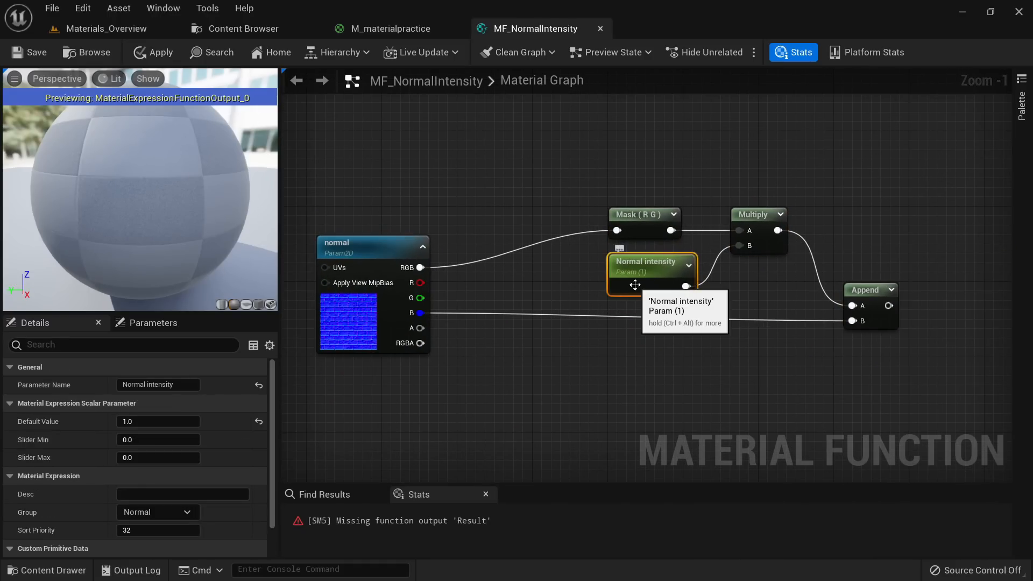
left_click(370, 316)
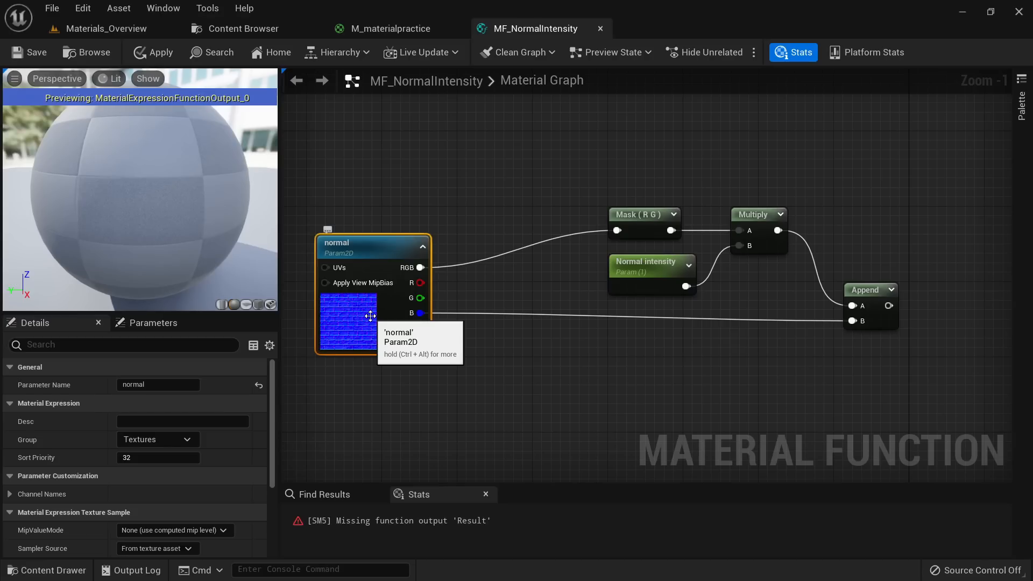
left_click(650, 270)
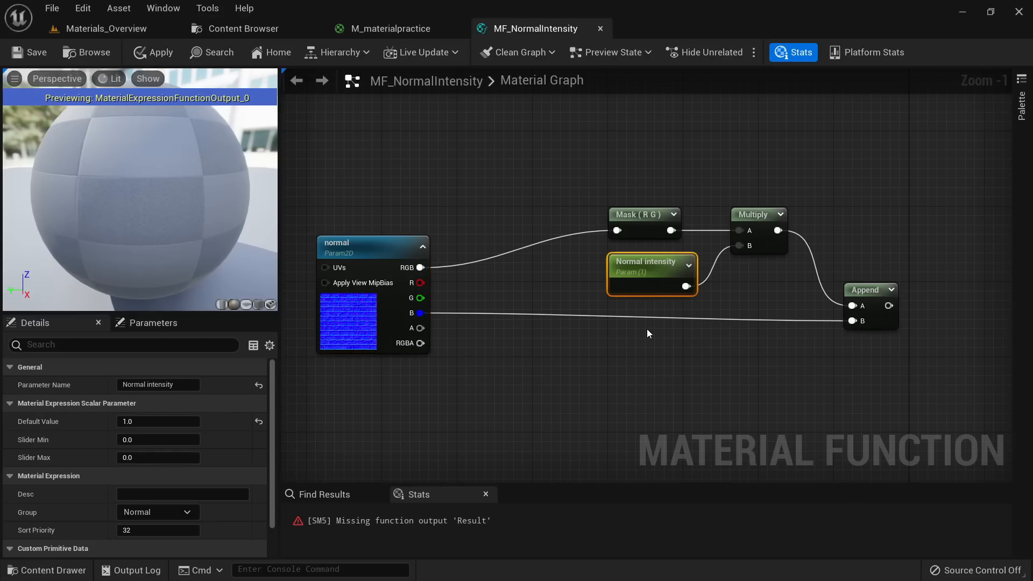
left_click(484, 361)
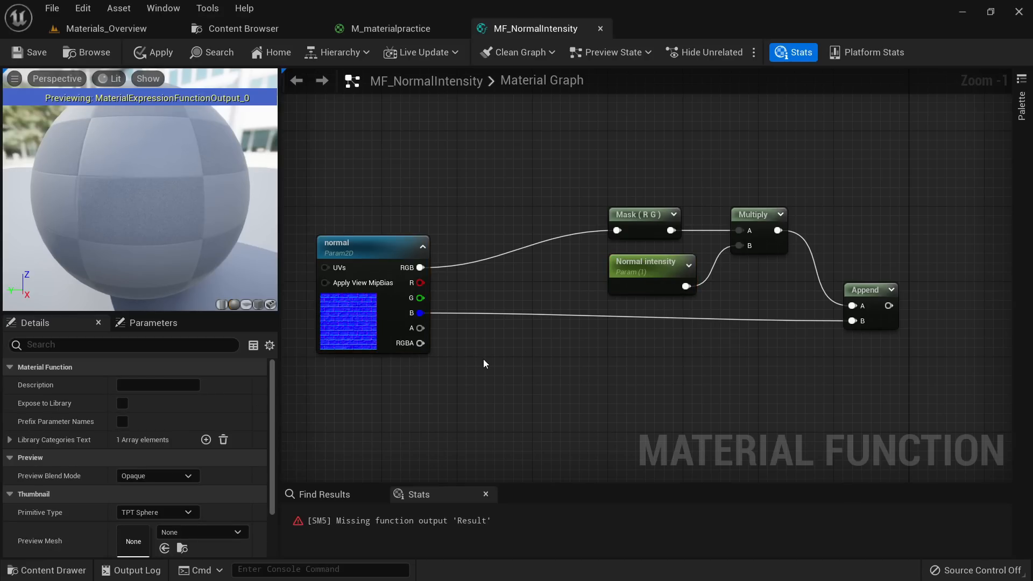
right_click(483, 359)
left_click(467, 390)
right_click(468, 392)
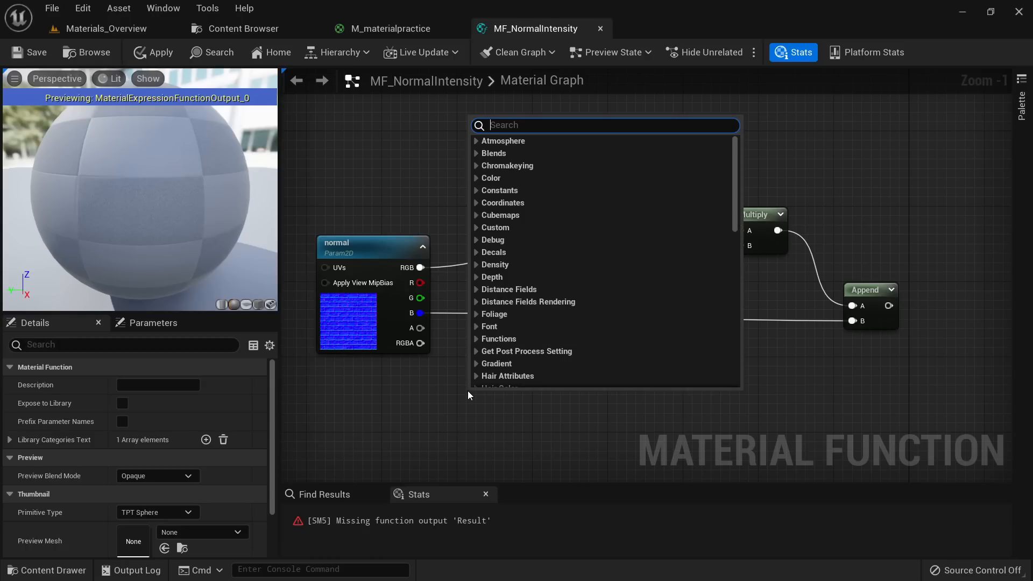
type("input")
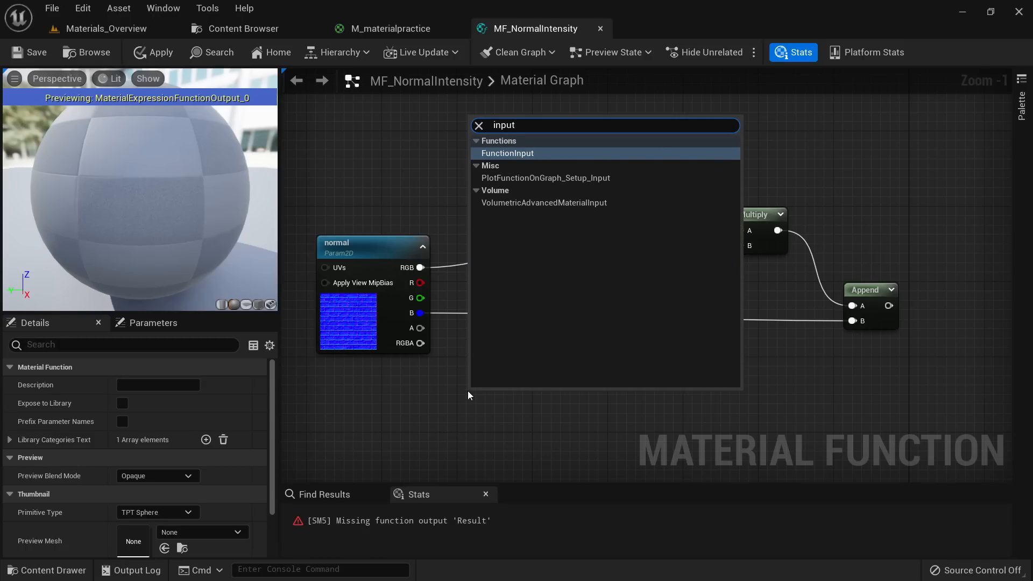
key("Return")
left_click_drag(536, 438, 524, 399)
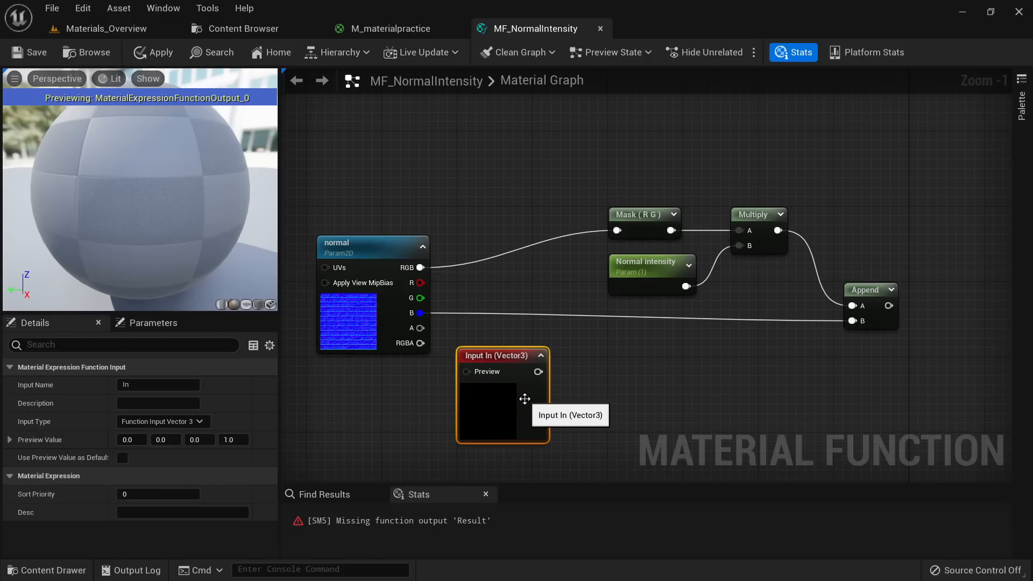
Step: Rename the function input as Normal map, keeping its type as Function Input Vector 3
left_click(177, 421)
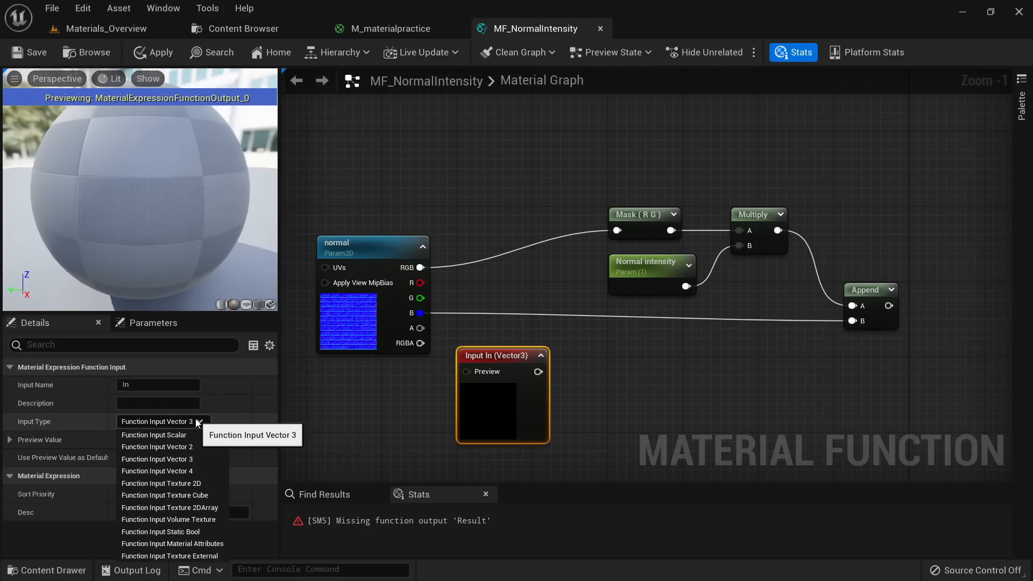
left_click(371, 247)
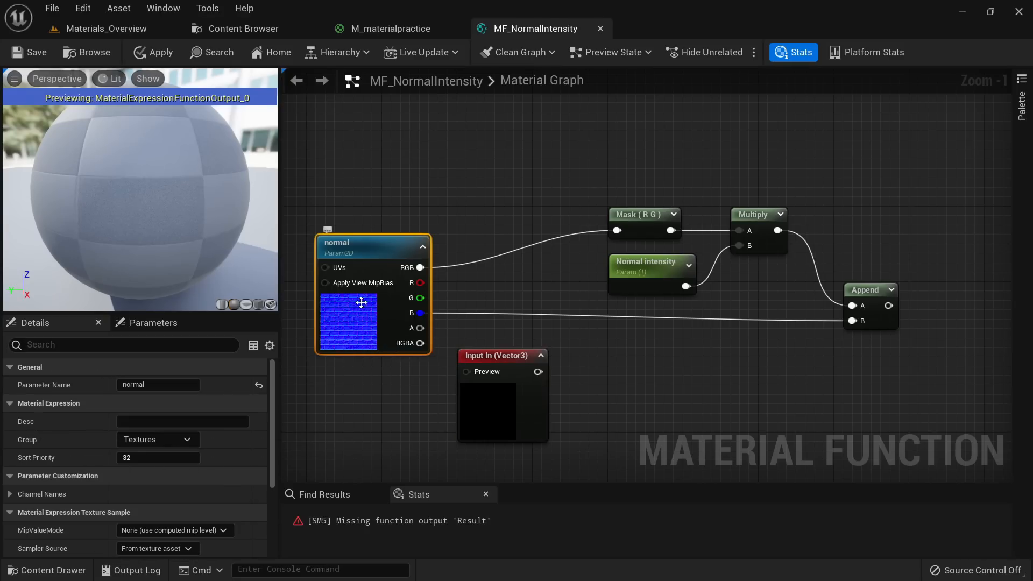
left_click(460, 425)
left_click(169, 380)
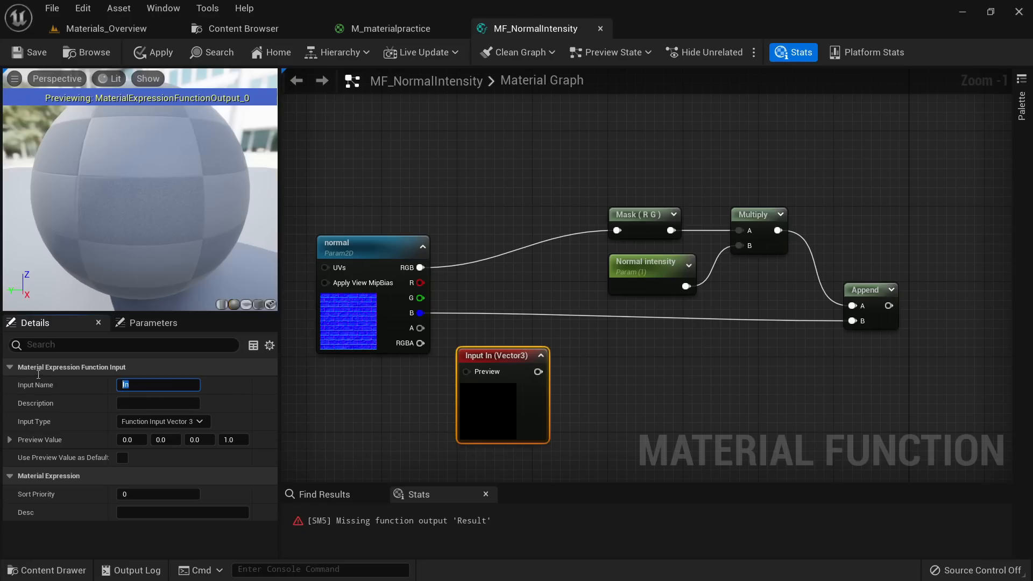
type("Normal map")
key("Return")
Step: Place the Normal map input above the normal texture sample and move both further away from the mask node
left_click_drag(581, 427, 417, 180)
right_click_drag(417, 181, 558, 218)
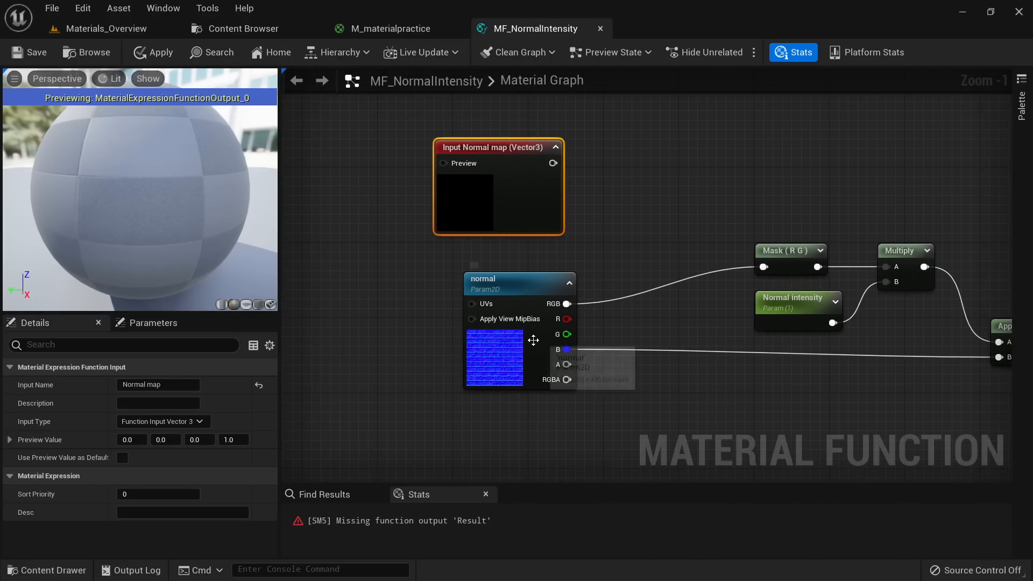
left_click_drag(533, 340, 495, 340)
left_click_drag(553, 176, 486, 176)
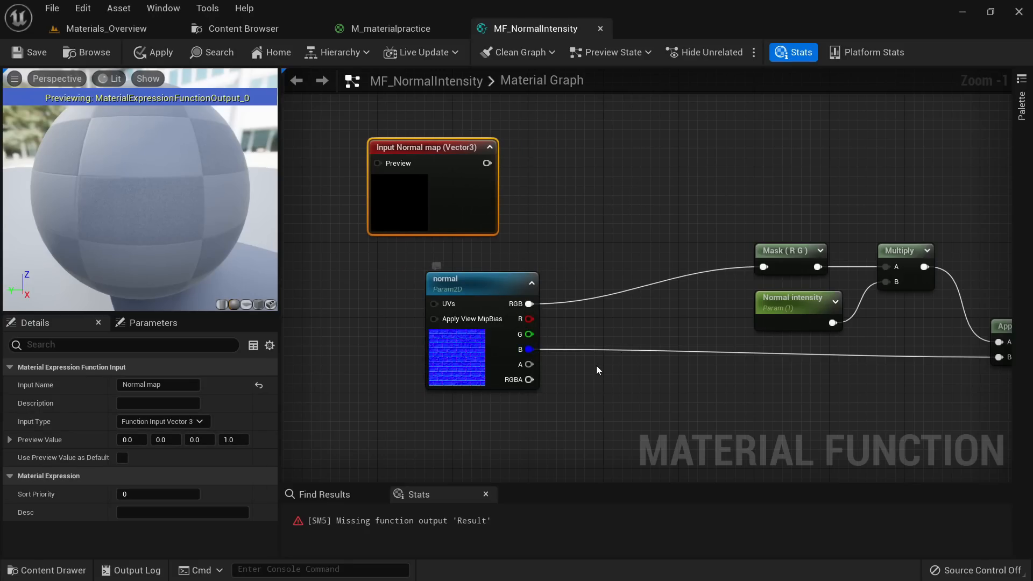
right_click_drag(596, 371, 534, 364)
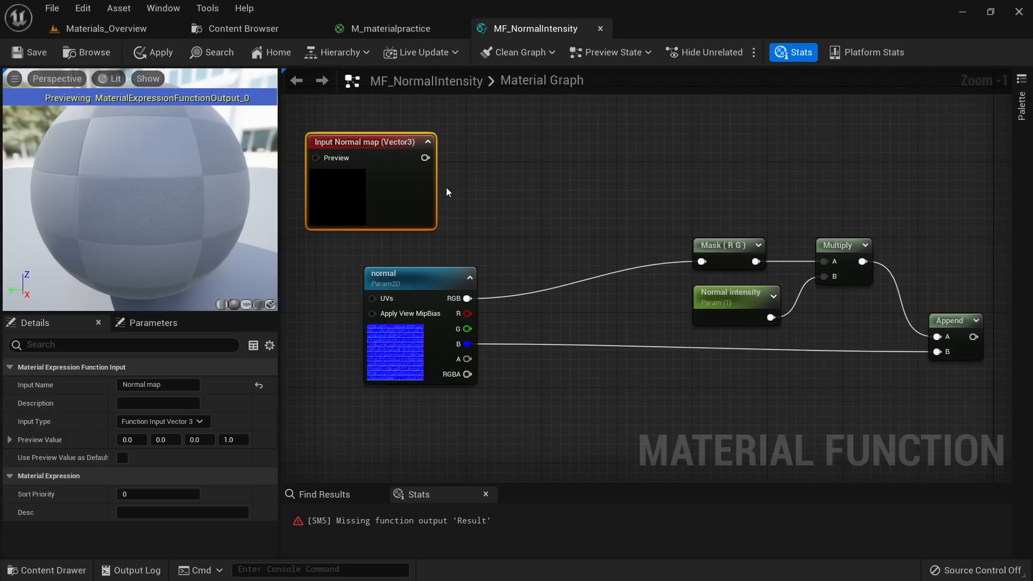
Step: Add a BreakOutFloat3Components node fed by the Normal map input and place it below the existing wires
left_click_drag(425, 158, 498, 189)
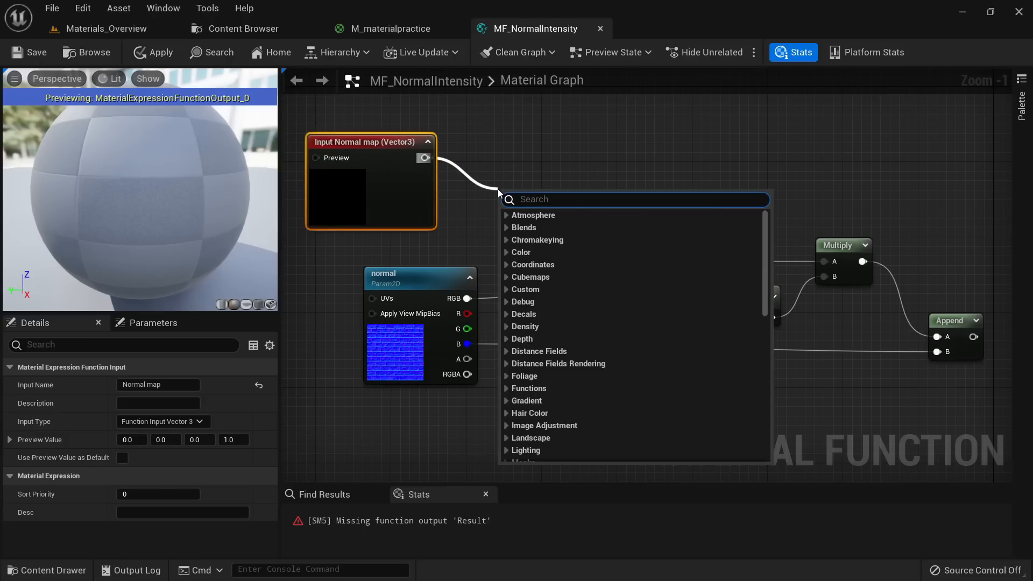
type("break")
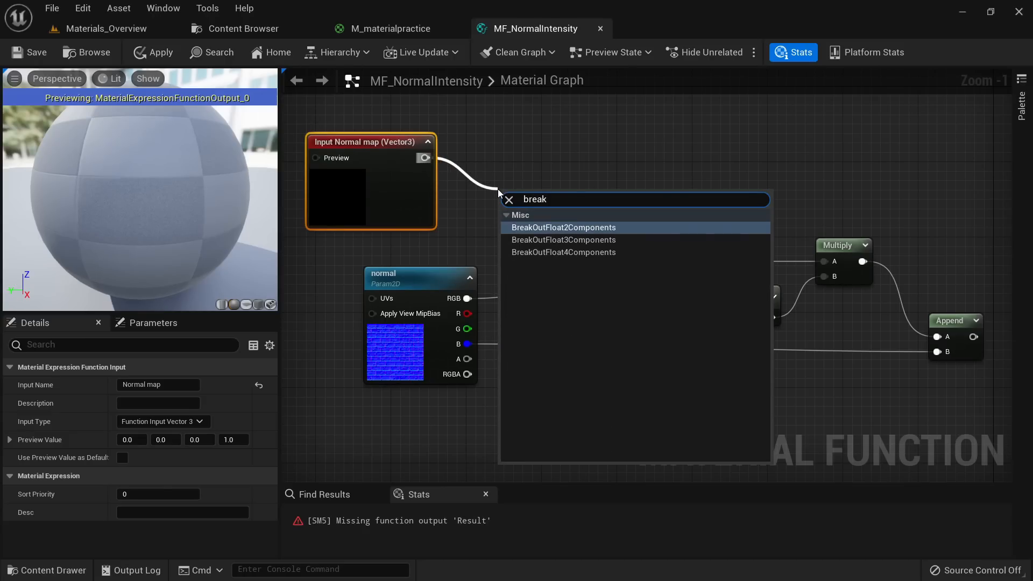
key("Down")
key("Return")
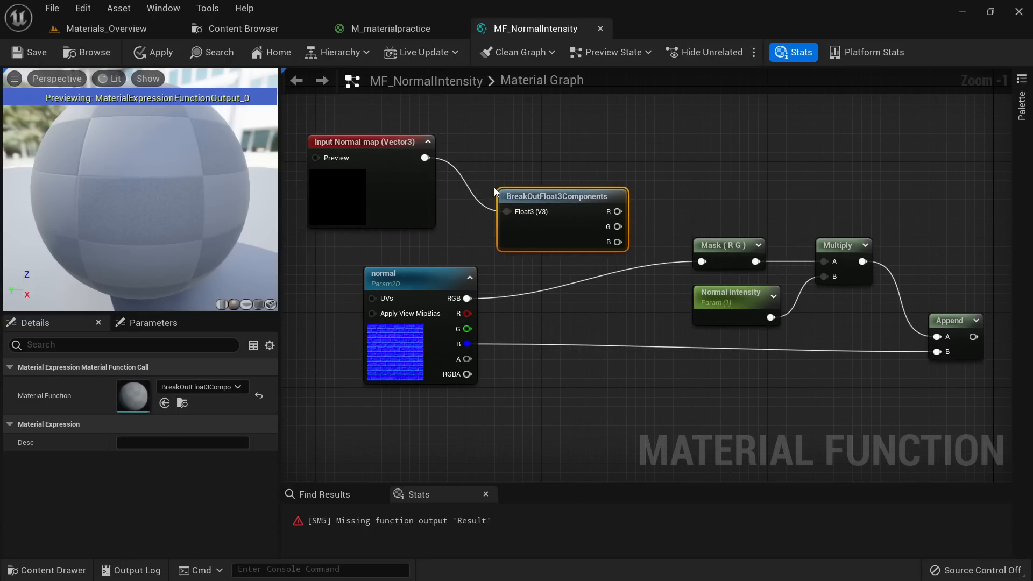
left_click_drag(569, 185, 572, 390)
Step: Connect the Normal map input to Mask (R G) and the BreakOutFloat3Components B output to Append's B input
left_click_drag(395, 306, 329, 306)
left_click_drag(425, 157, 700, 262)
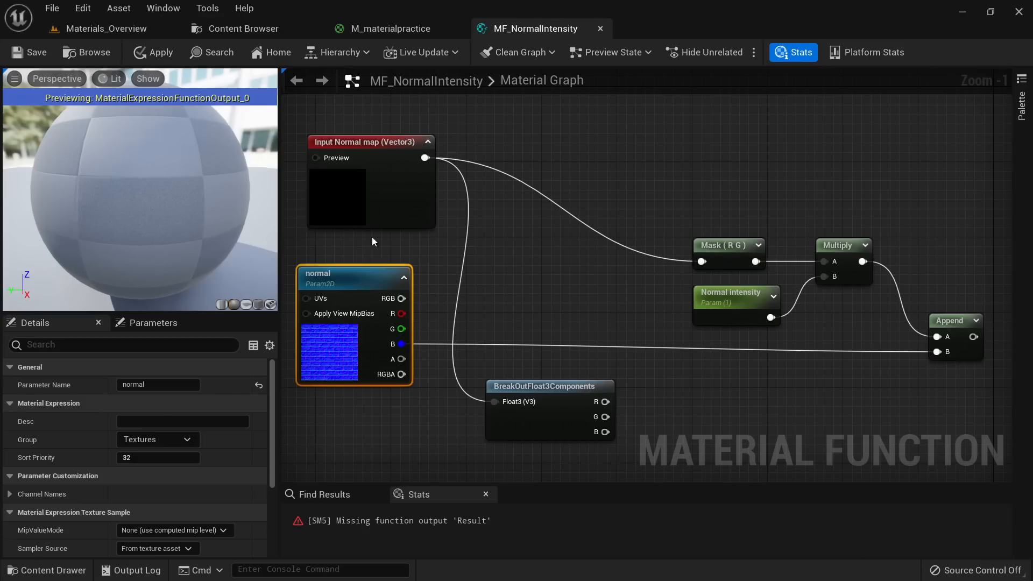
left_click_drag(414, 213, 405, 212)
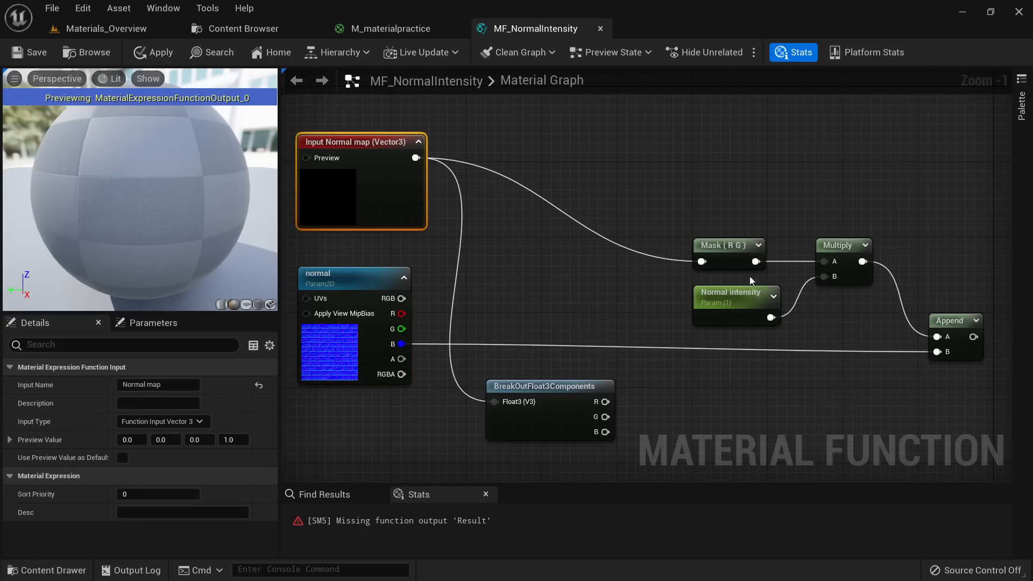
left_click(730, 309)
left_click_drag(605, 432, 936, 351)
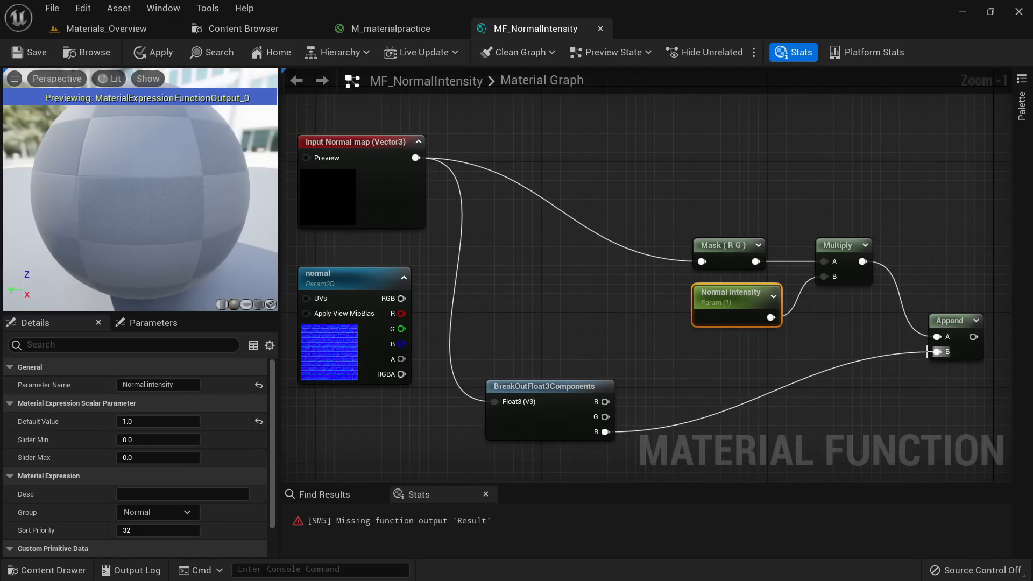
Step: Delete the normal texture sample and move BreakOutFloat3Components and the Normal map input closer to the remaining nodes
left_click(351, 357)
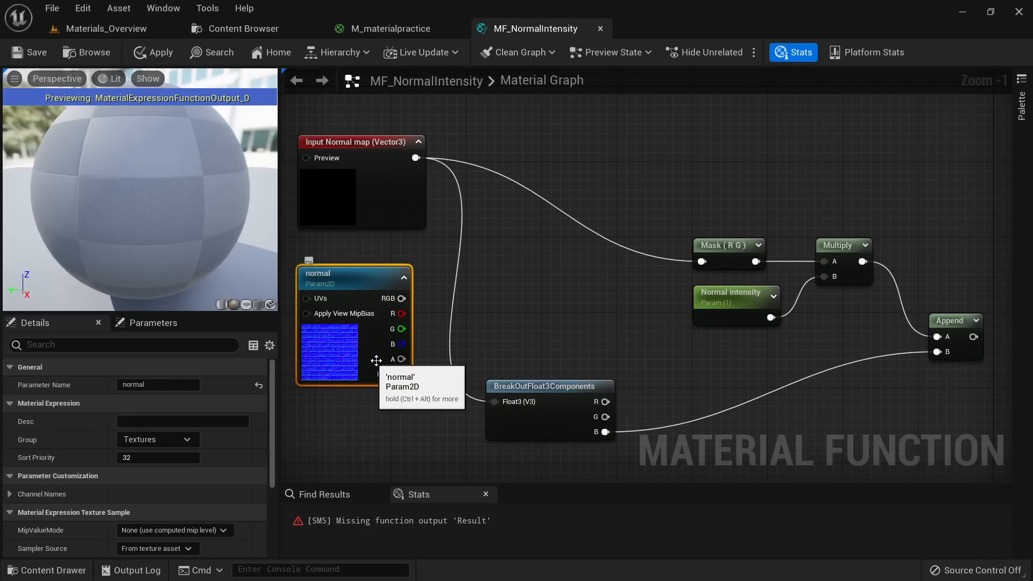
key("Delete")
right_click_drag(581, 322, 532, 308)
left_click_drag(517, 378, 560, 340)
left_click_drag(330, 187, 385, 281)
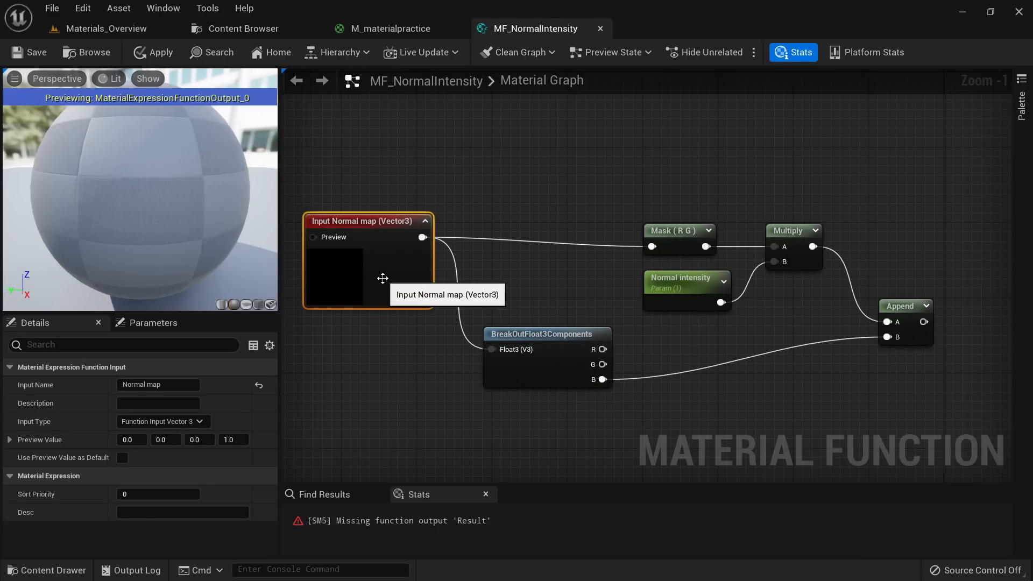
Step: Add a second function input, set its type to Function Input Scalar and name it Normal intensity
left_click(666, 305)
right_click_drag(694, 336, 585, 306)
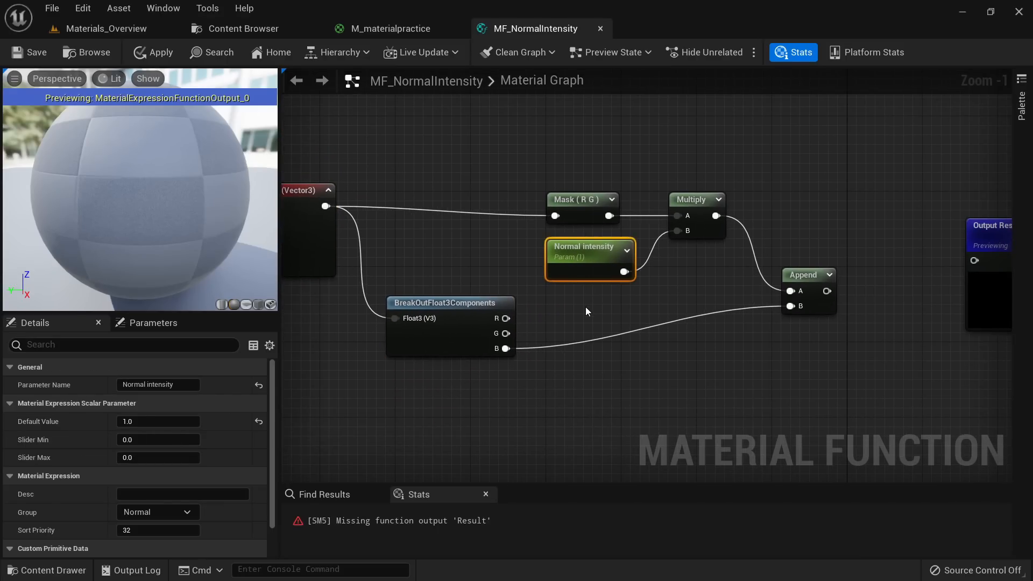
left_click(584, 306)
right_click(583, 304)
type("Function")
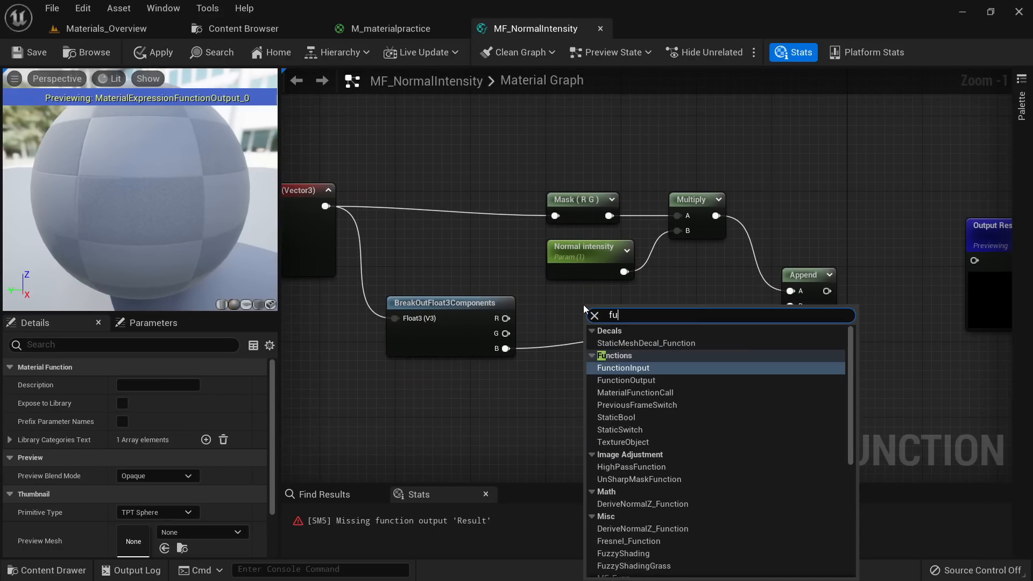
key("Return")
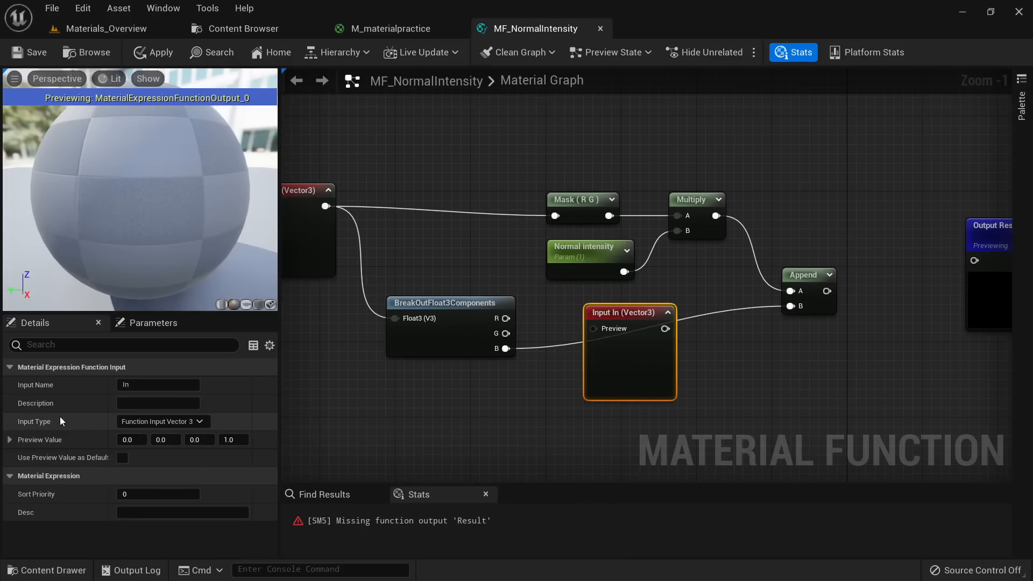
left_click(140, 422)
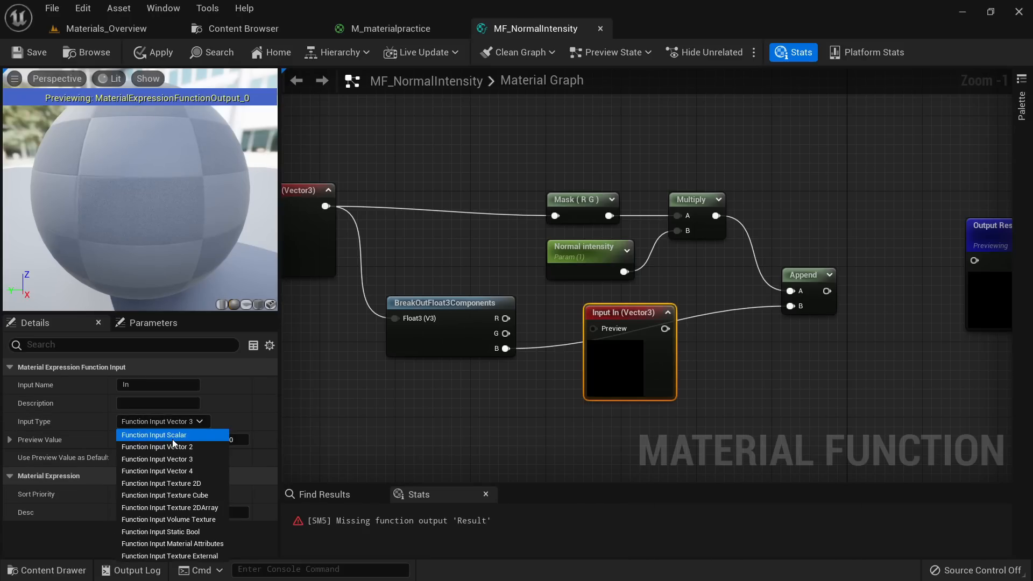
left_click(173, 437)
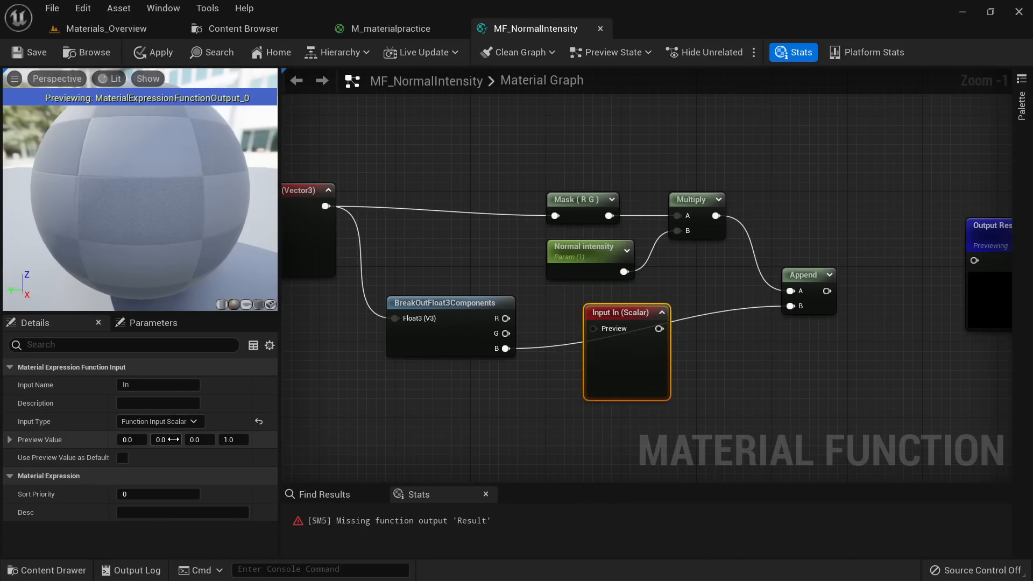
left_click(153, 385)
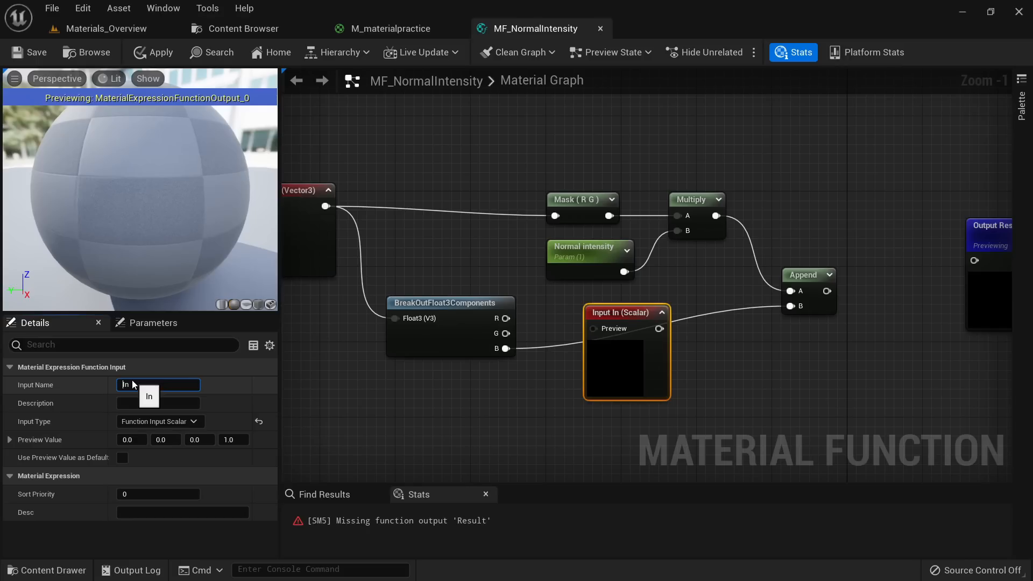
type("Normal intensity")
key("Return")
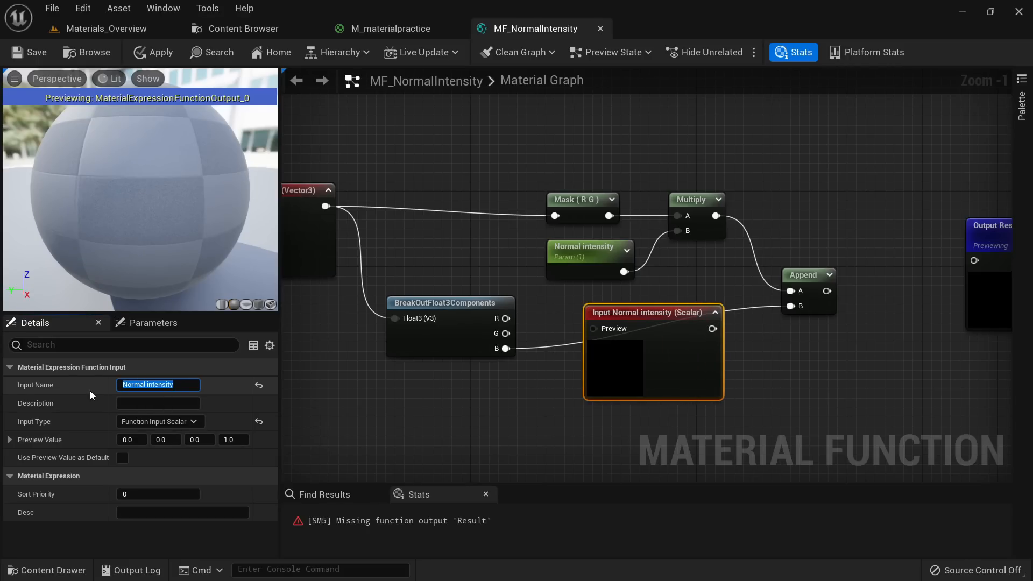
Step: Delete the Normal intensity parameter and put the Normal intensity input in its place under the mask node, connected to Multiply's B
left_click_drag(546, 156, 596, 261)
left_click_drag(597, 265, 549, 228)
left_click(554, 253)
left_click(552, 227)
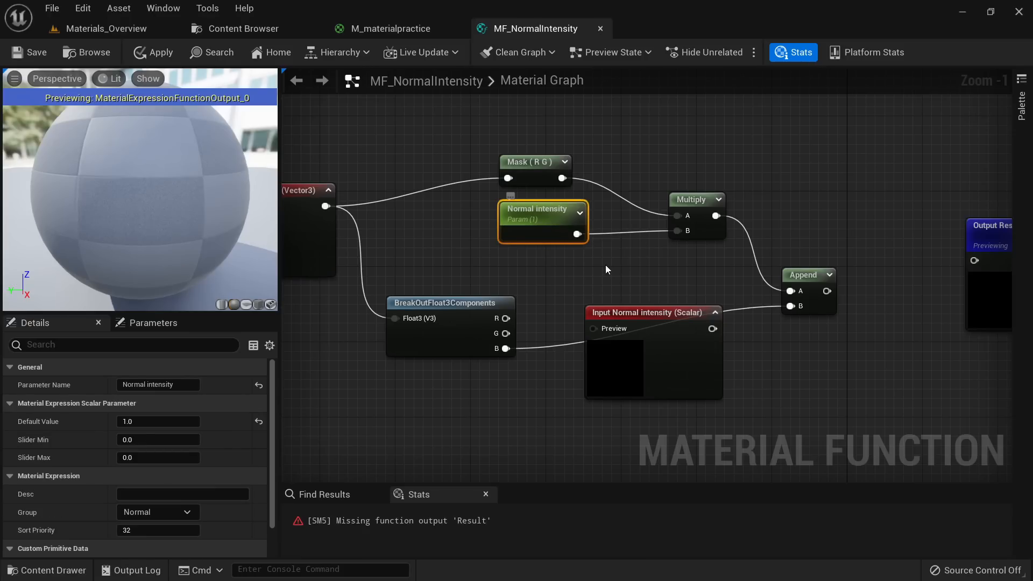
key("Delete")
left_click_drag(673, 368, 570, 264)
left_click_drag(608, 225, 680, 234)
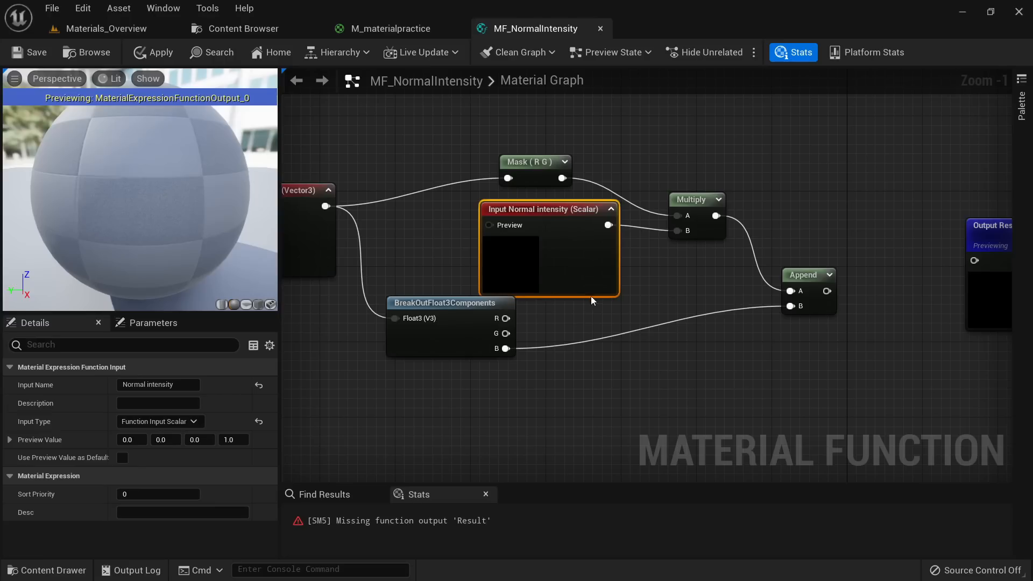
Step: Move BreakOutFloat3Components below the Normal intensity input and connect Append's output to the Output Result node
left_click_drag(443, 353, 518, 391)
left_click(561, 256)
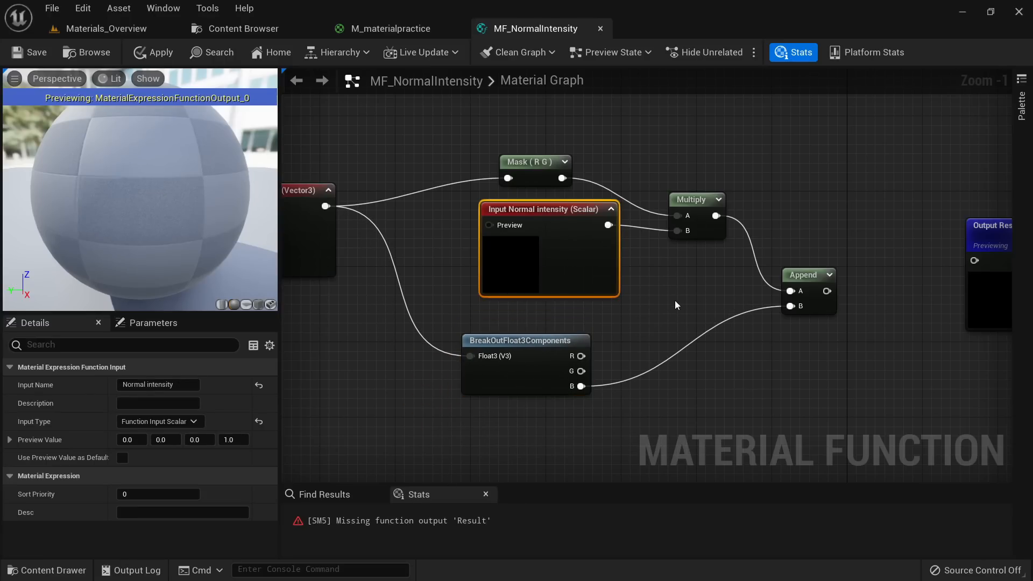
right_click_drag(671, 298, 685, 272)
left_click_drag(705, 269, 853, 238)
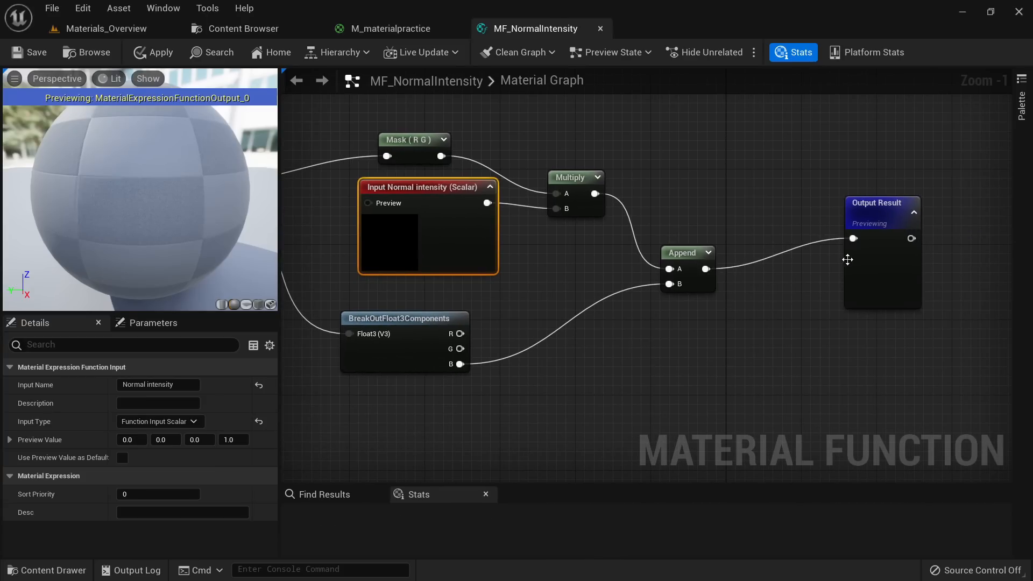
Step: Rename the function output New Normal map and apply the changes to the material function
left_click(858, 286)
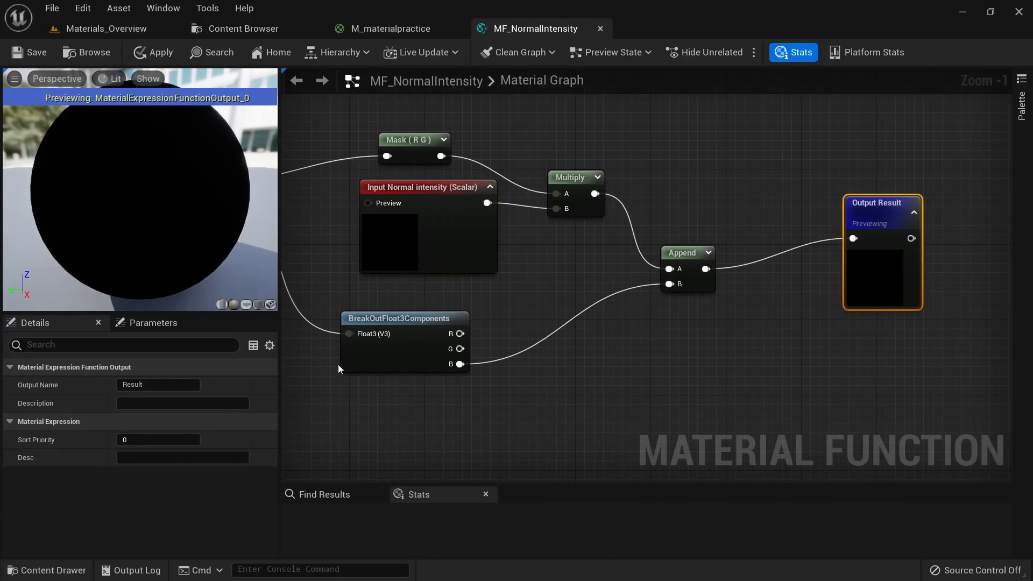
left_click(159, 387)
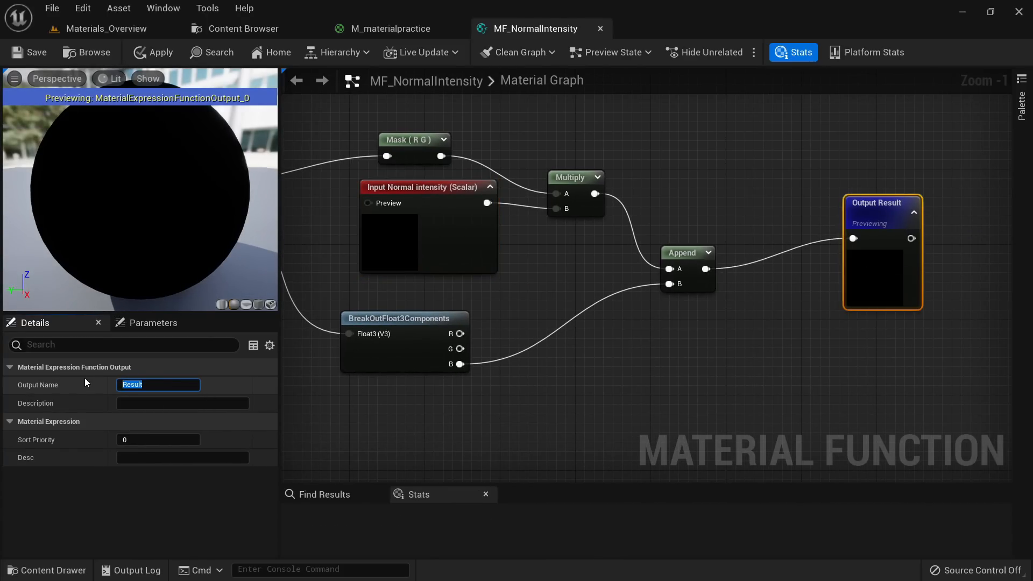
type("New Normal map")
key("Return")
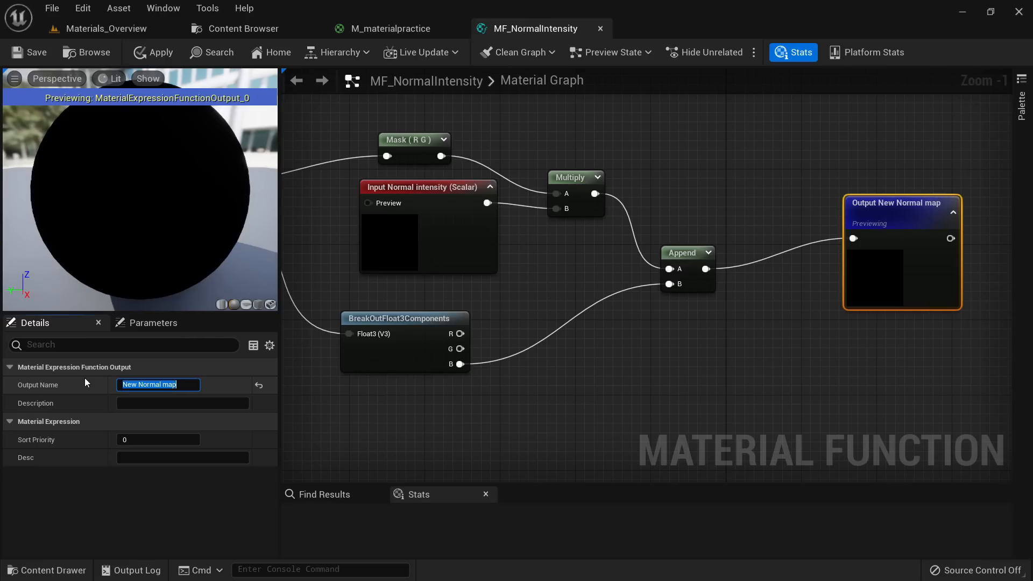
left_click(672, 414)
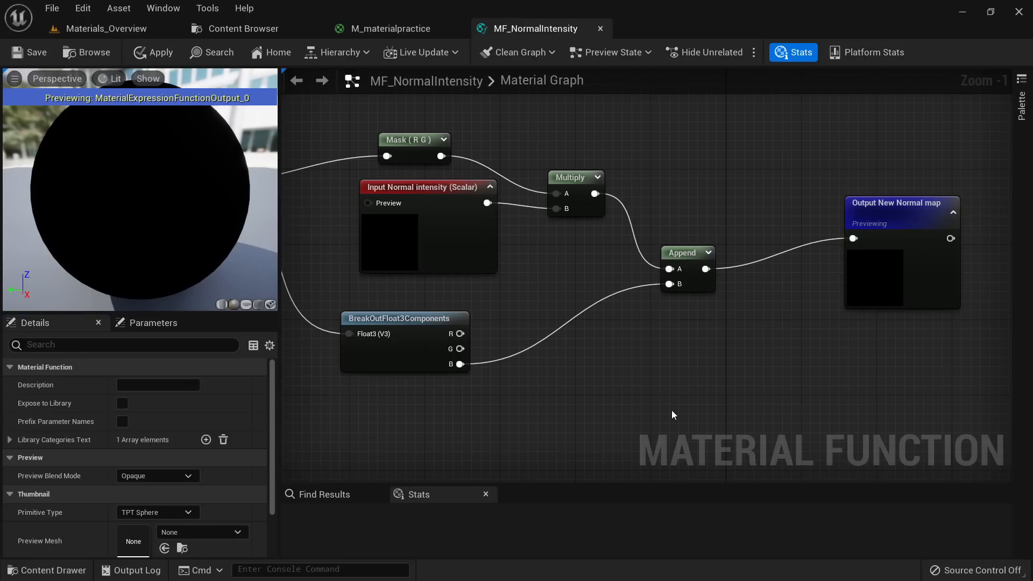
left_click(151, 54)
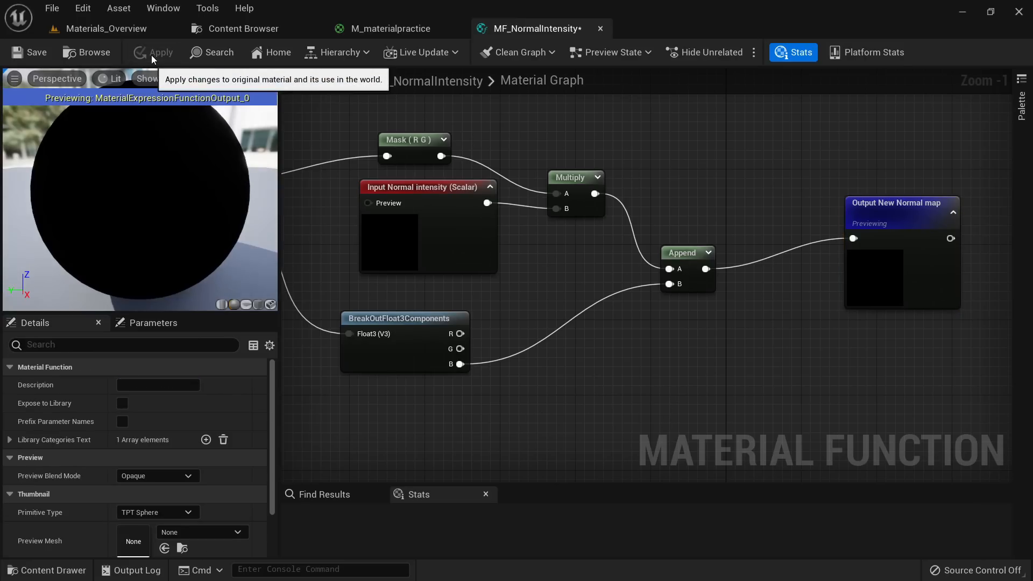
Step: Try to find the new function for M_materialpractice's graph by searching the available nodes for "normal intens"
left_click(381, 31)
left_click(605, 386)
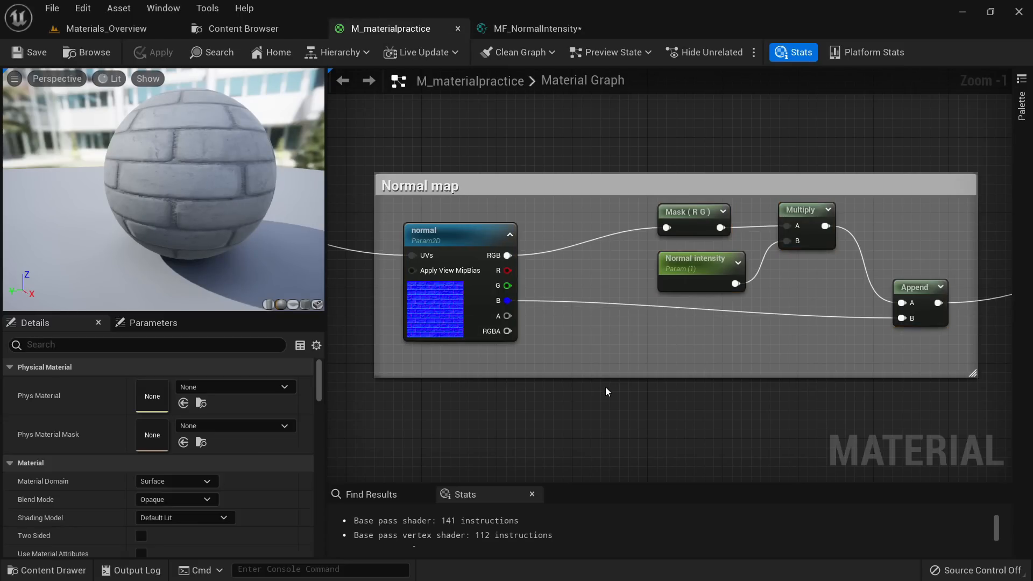
right_click_drag(595, 408, 607, 392)
right_click(608, 393)
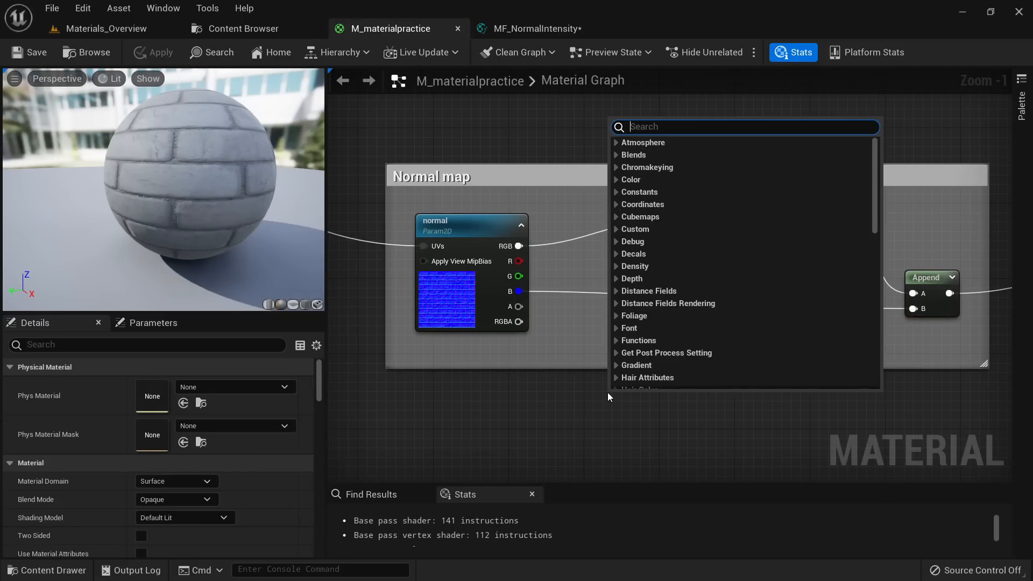
type("normal i")
type("ntens")
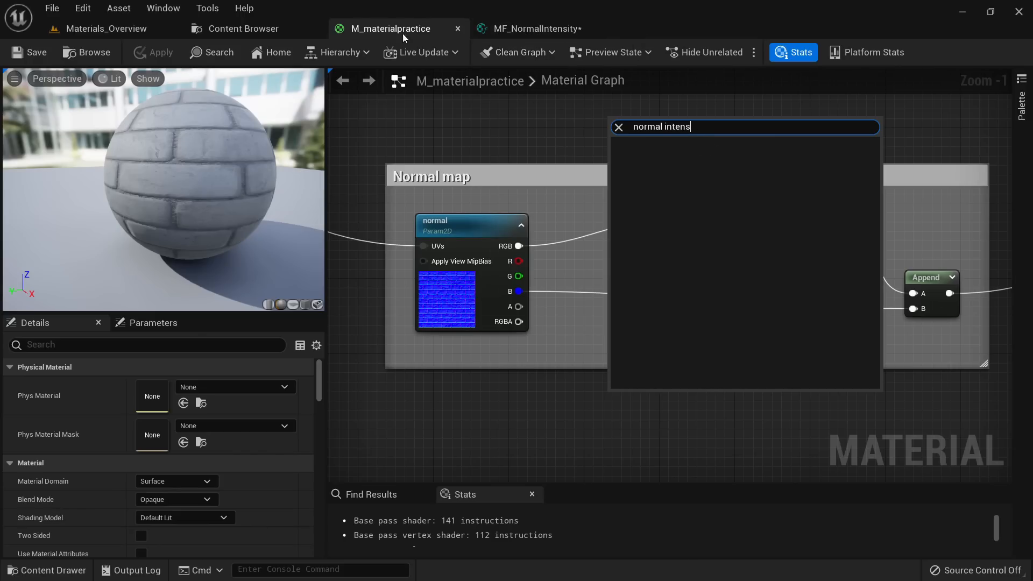
Step: Place the MF_NormalIntensity asset from the Materials_proj folder into M_materialpractice's graph and delete the node again
left_click(294, 27)
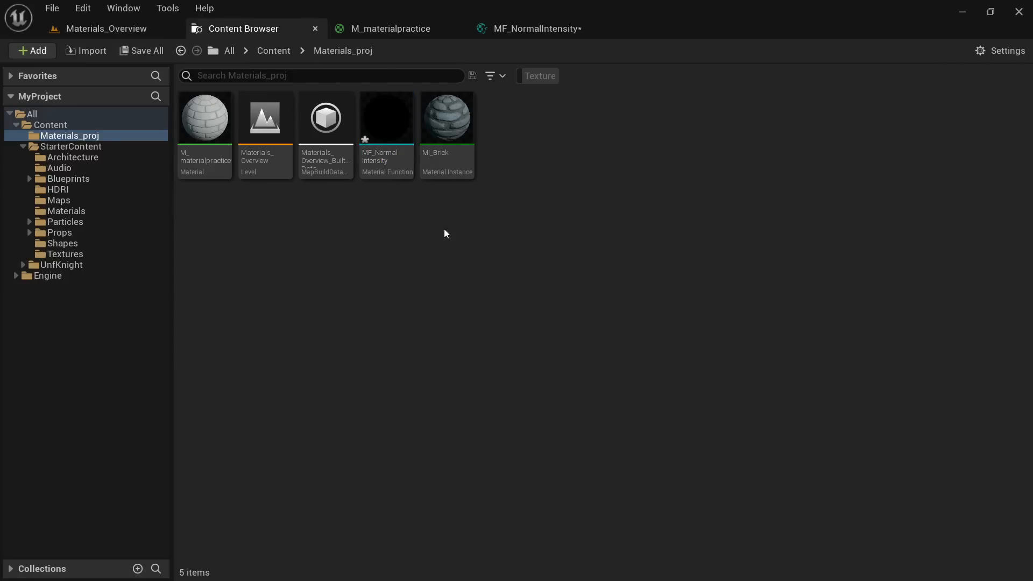
left_click(402, 131)
left_click_drag(402, 131, 664, 390)
key("Delete")
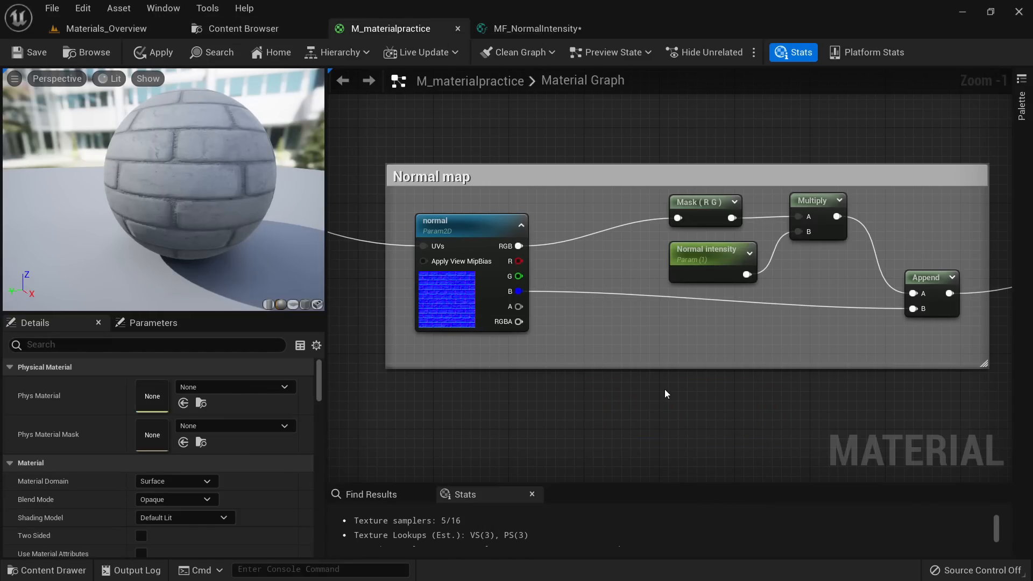
Step: Expose MF_NormalIntensity to the library and give it the description "Changes normal intensity"
left_click(502, 30)
left_click(391, 28)
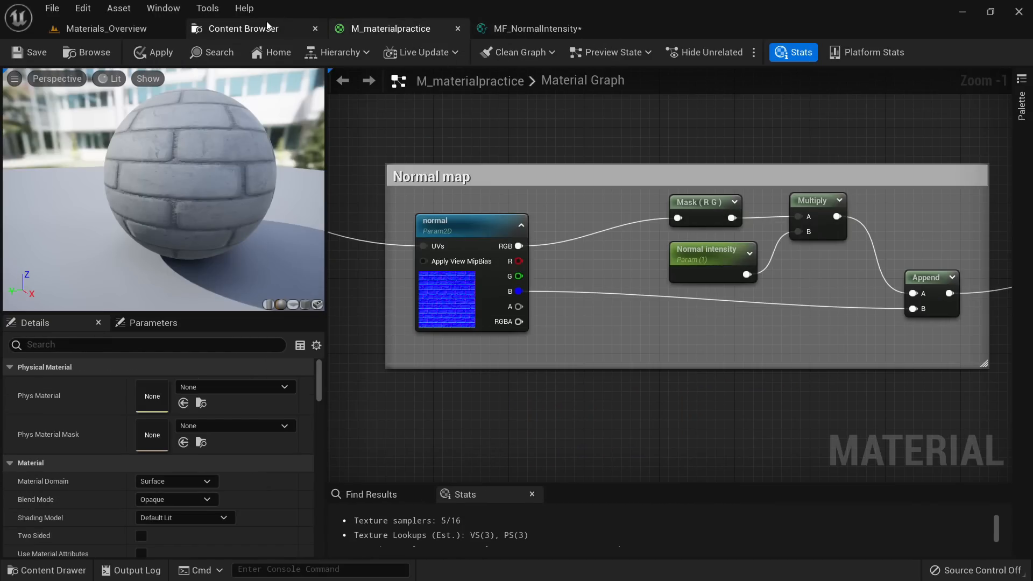
left_click(265, 23)
left_click(531, 29)
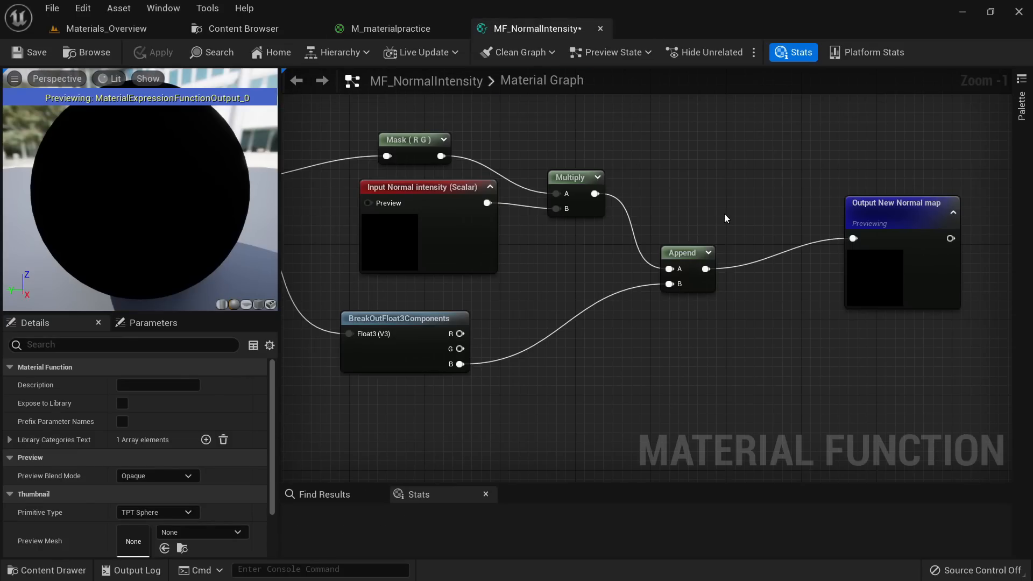
right_click_drag(724, 214, 612, 189)
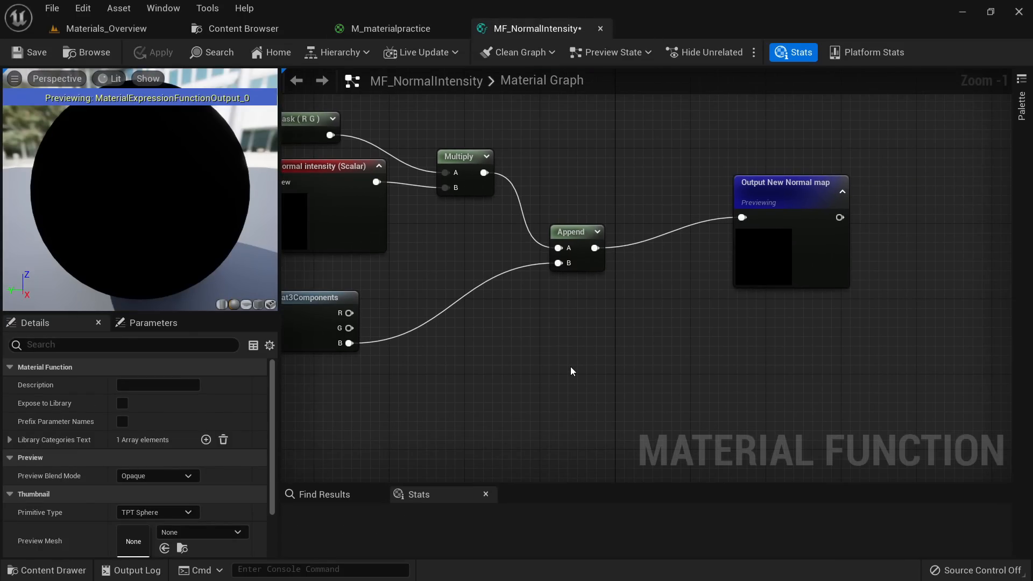
left_click(123, 405)
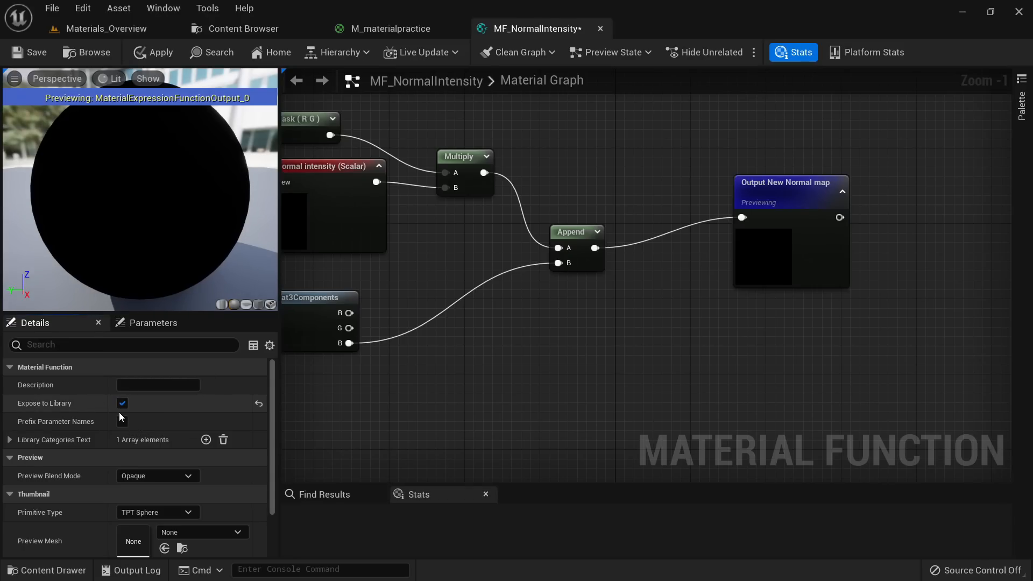
left_click(136, 380)
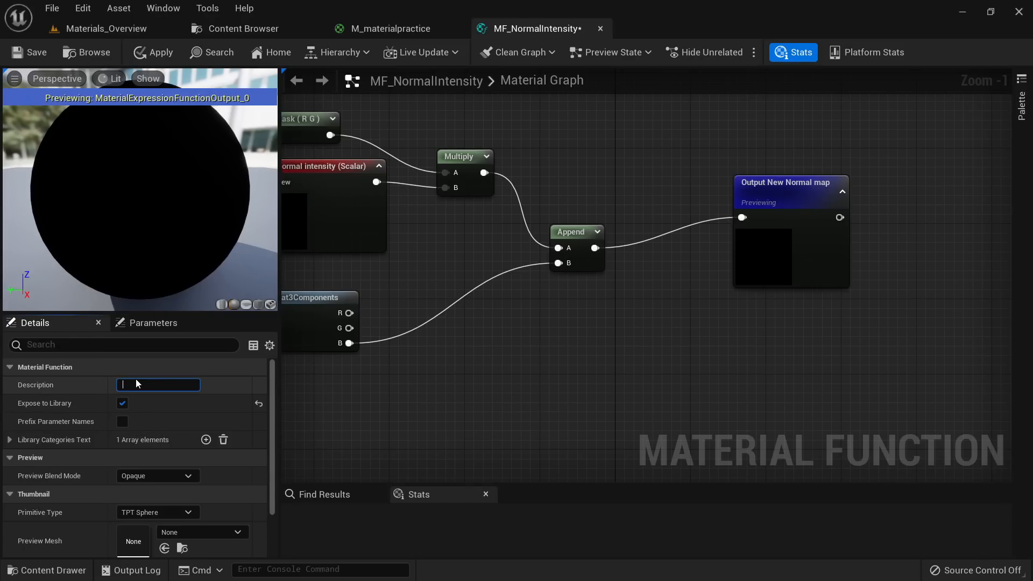
type("Changes normal intensity")
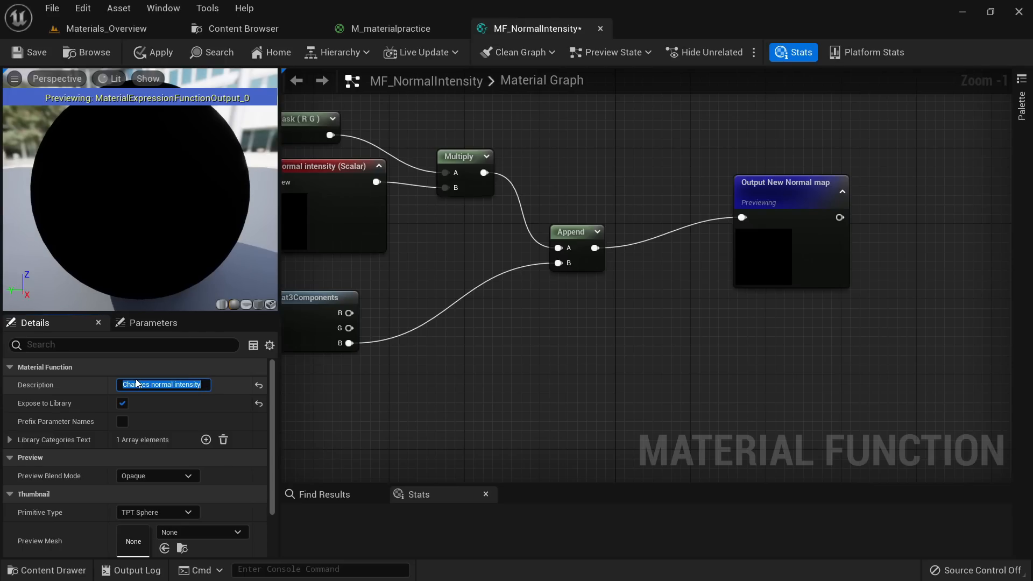
Step: Expand the function's Library Categories Text entries, and apply and save MF_NormalIntensity
left_click(9, 440)
left_click(9, 439)
left_click(9, 440)
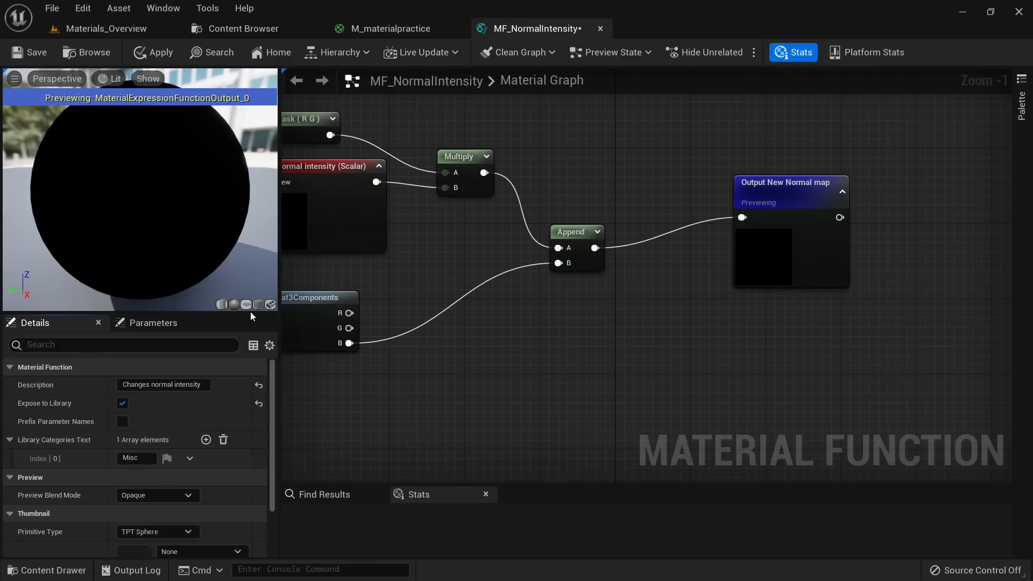
left_click(150, 56)
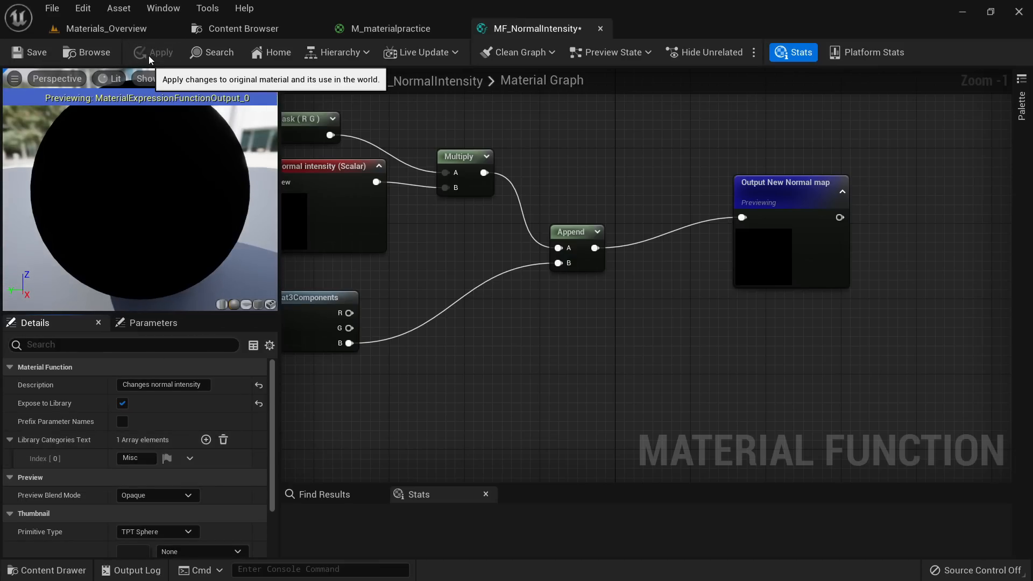
left_click(29, 52)
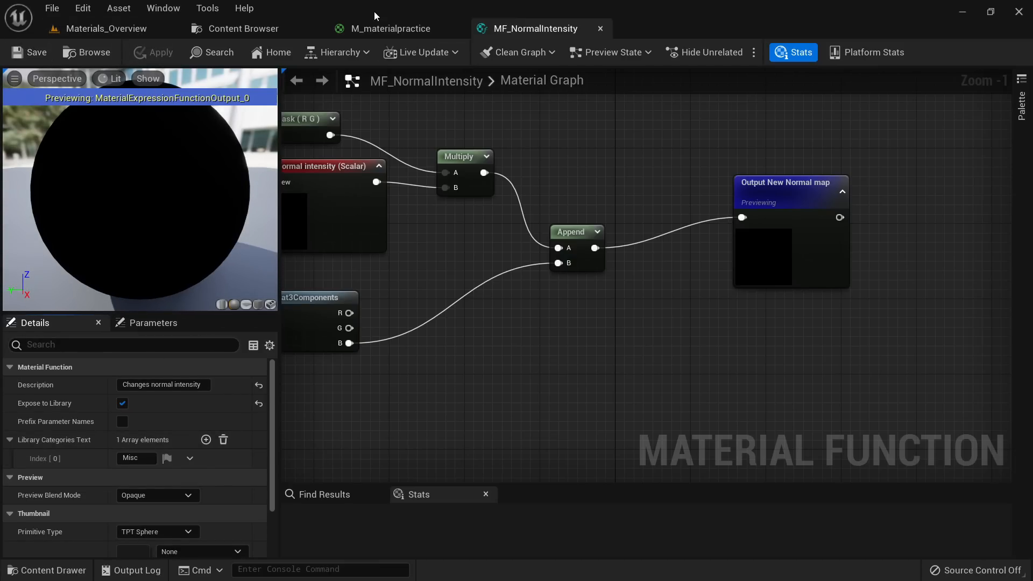
Step: Add an MF_NormalIntensity node to M_materialpractice and place it inside the Normal map comment, below the Normal intensity parameter
left_click(391, 28)
scroll(548, 279, "down", 3)
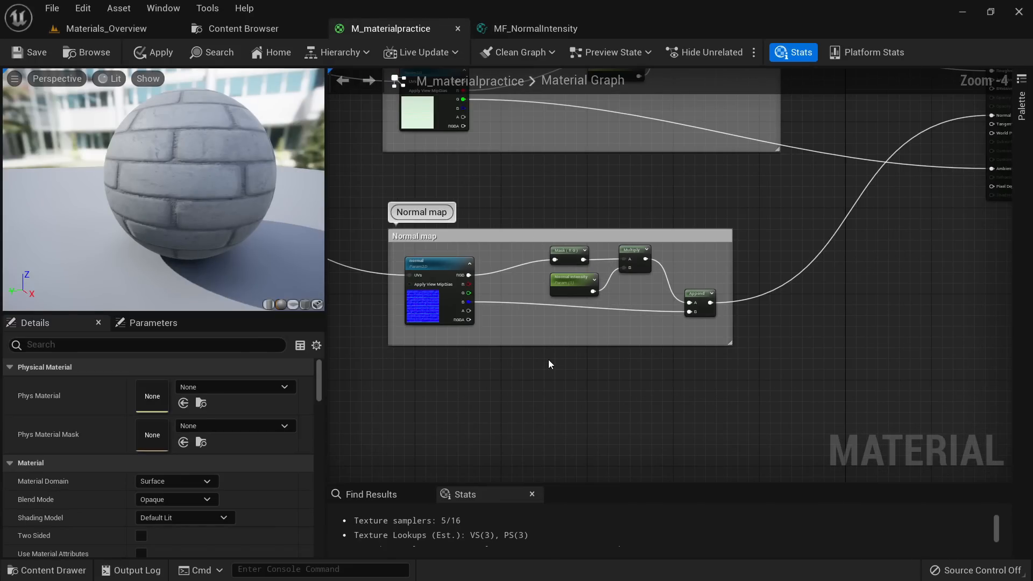
right_click(548, 359)
type("normal")
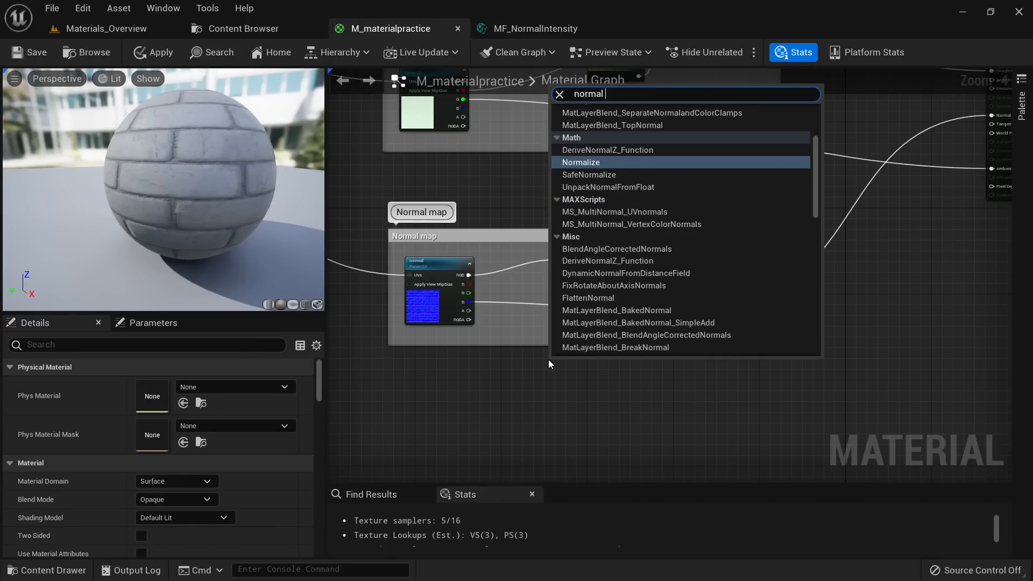
type(" inten")
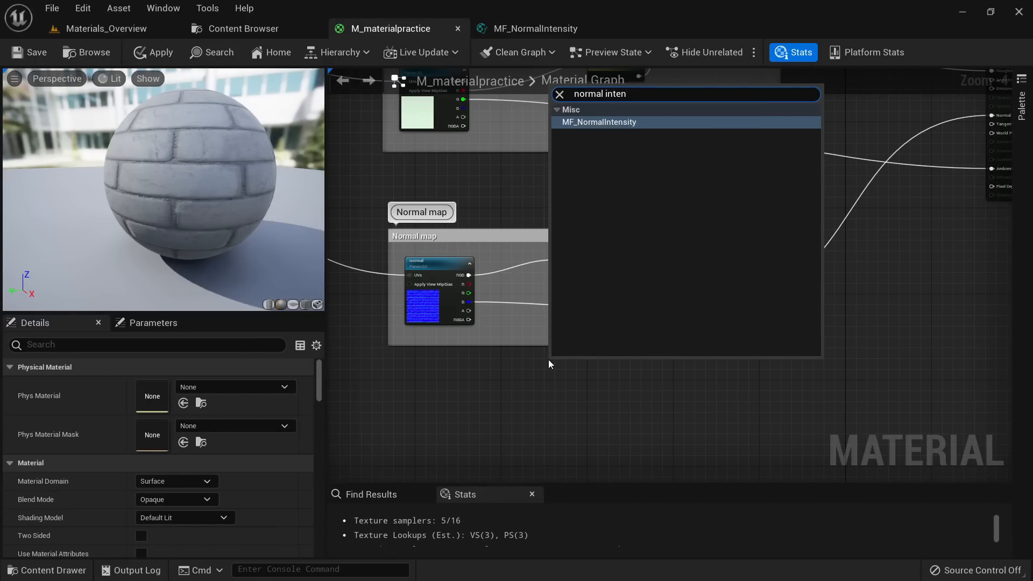
key("Return")
scroll(547, 359, "up", 5)
left_click_drag(626, 368, 607, 278)
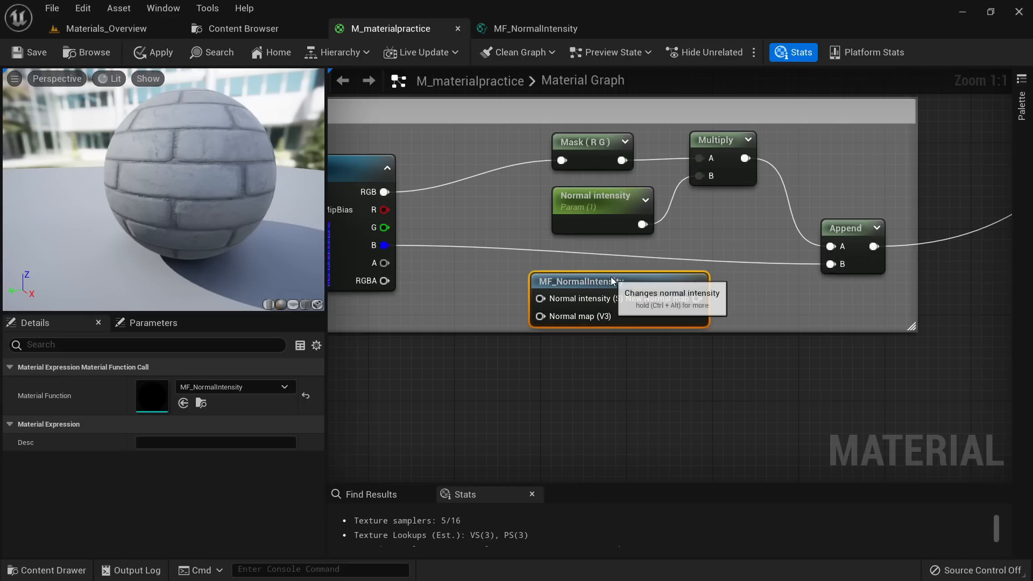
right_click_drag(386, 202, 515, 202)
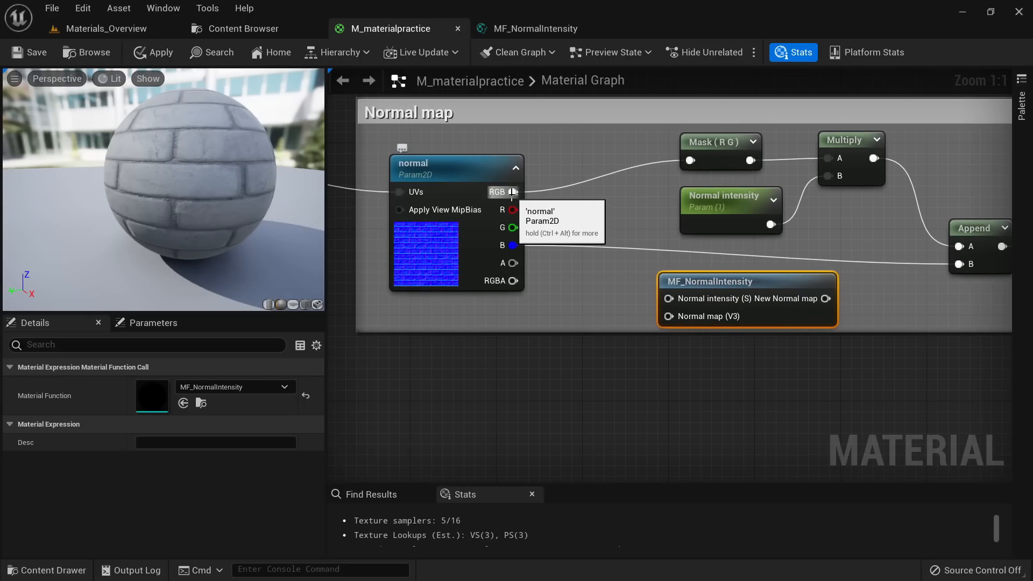
Step: Connect the normal texture's RGB to MF_NormalIntensity's Normal map input and its New Normal map output to the material's Normal input
left_click_drag(515, 197, 669, 316)
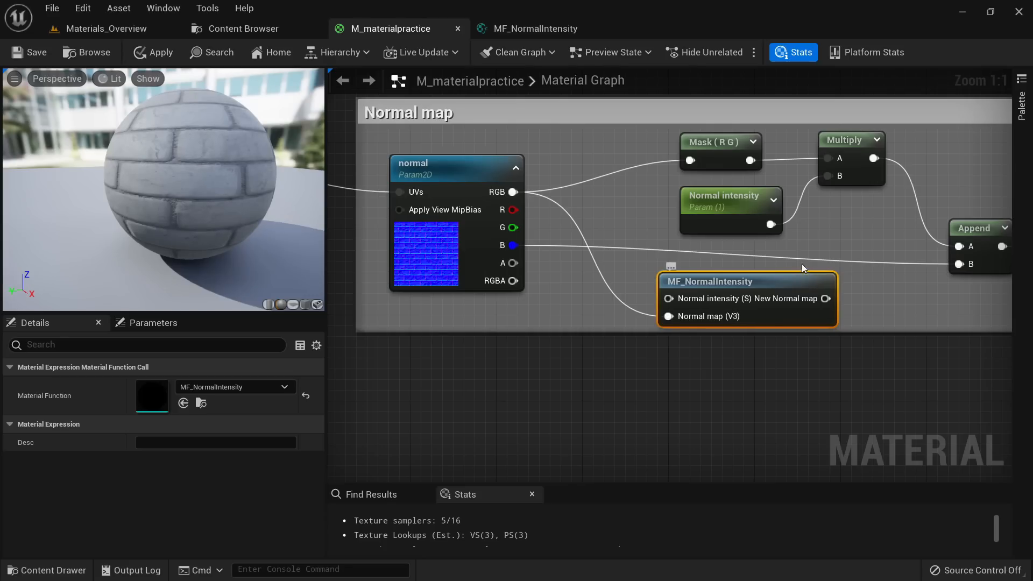
left_click_drag(776, 233, 657, 254)
right_click_drag(832, 226, 645, 248)
scroll(645, 247, "down", 2)
left_click_drag(638, 301, 811, 104)
right_click_drag(640, 252, 1009, 196)
scroll(583, 370, "up", 2)
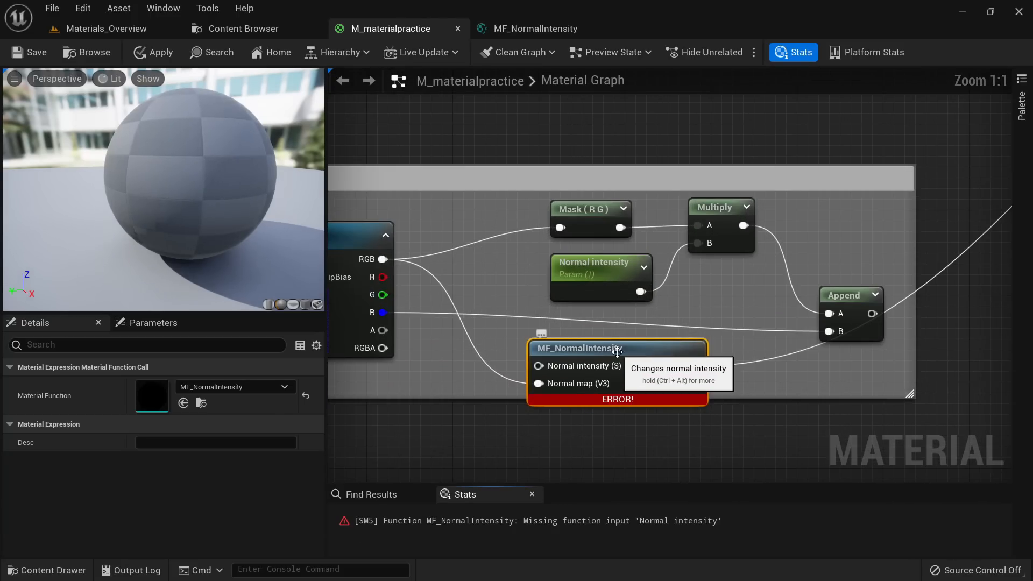
left_click_drag(619, 350, 631, 340)
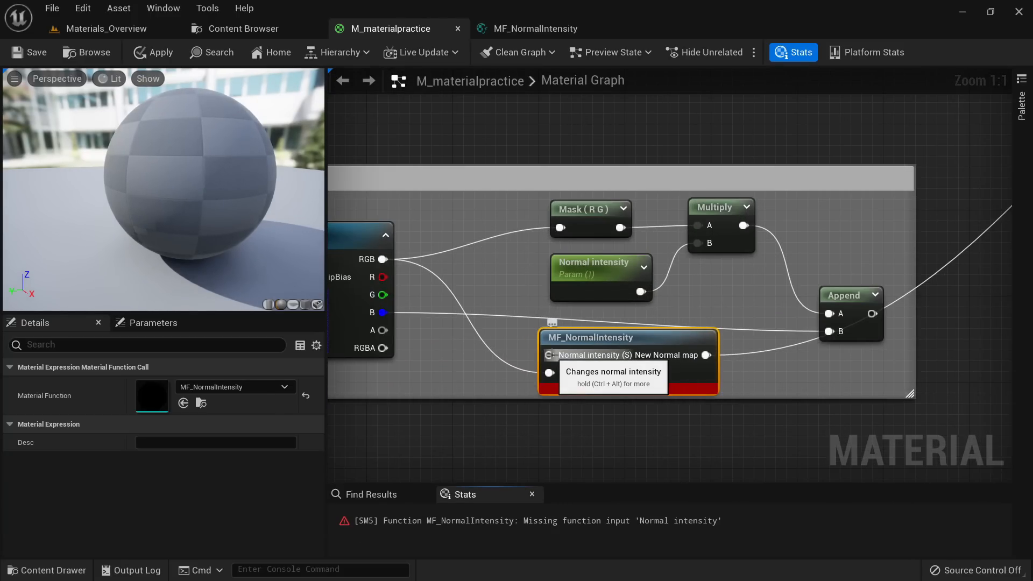
Step: In the MF_NormalIntensity function, make the Normal intensity input use its preview value as default, with X, Y and Z set to 1
left_click(544, 30)
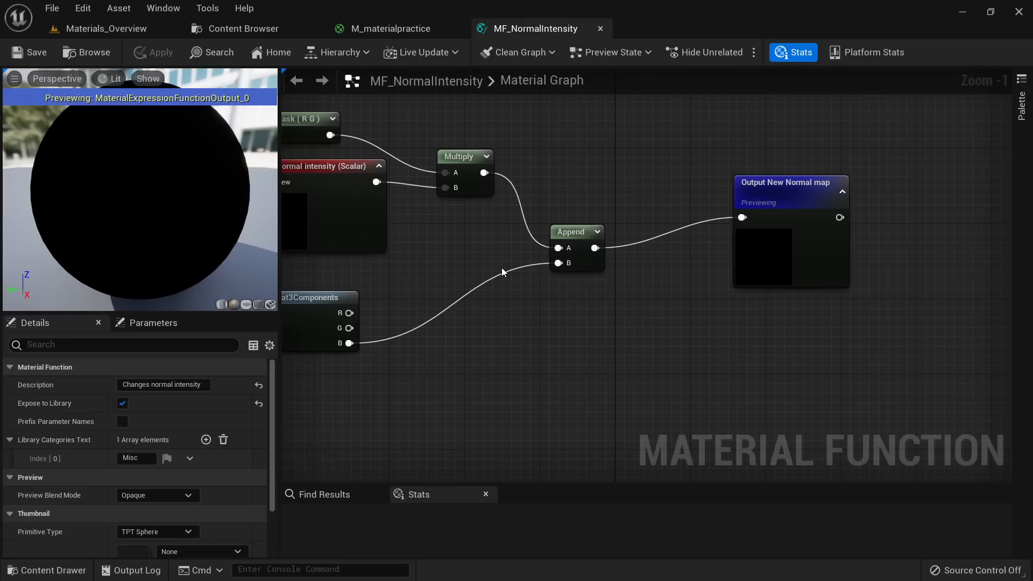
right_click_drag(450, 269, 747, 296)
left_click_drag(628, 250, 609, 248)
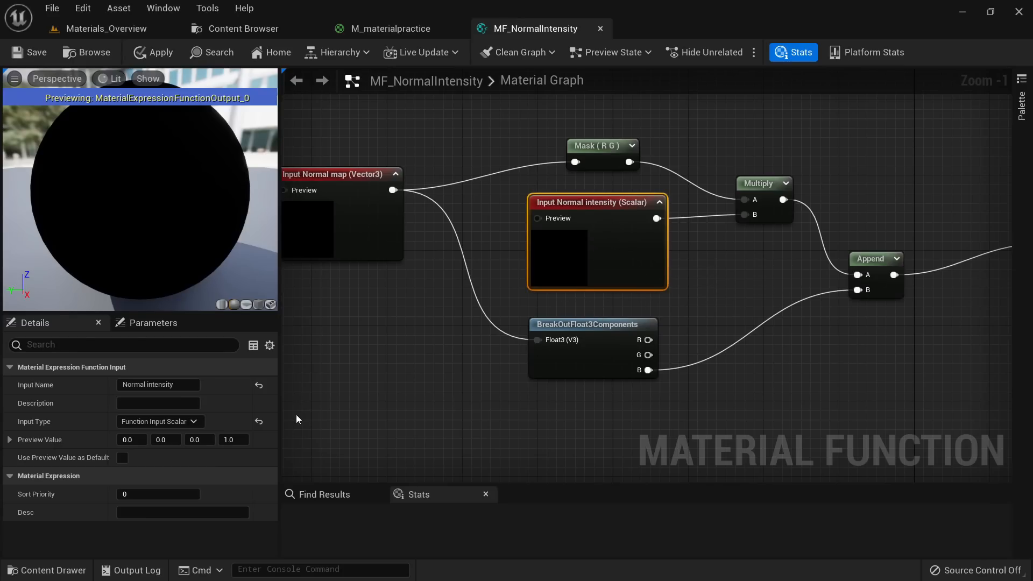
left_click(123, 458)
left_click(12, 439)
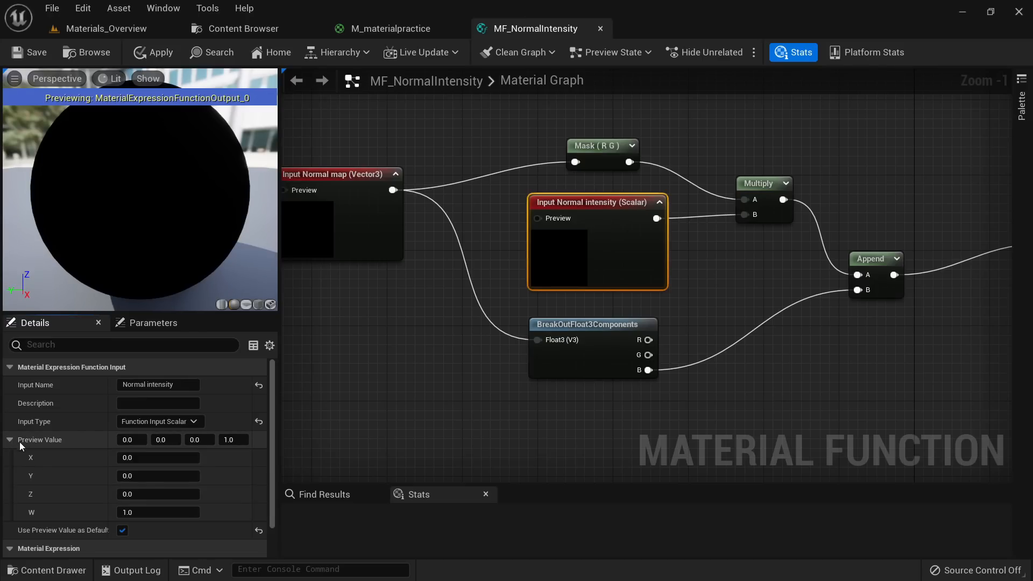
left_click(135, 457)
type("1")
left_click(134, 475)
type("1")
left_click(136, 490)
type("1")
Step: Add a constant of 1, connect it to the Normal intensity input's Preview pin, and apply the function
right_click_drag(425, 356, 549, 342)
left_click_drag(489, 213, 404, 208)
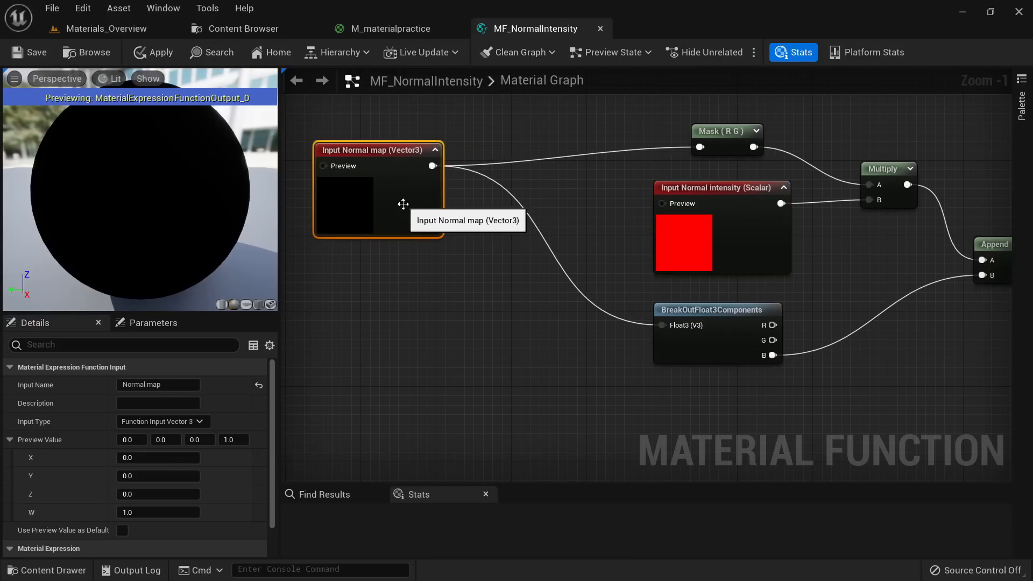
left_click(577, 203)
key("1")
left_click(570, 205)
left_click_drag(593, 229, 662, 203)
left_click(170, 385)
type("1")
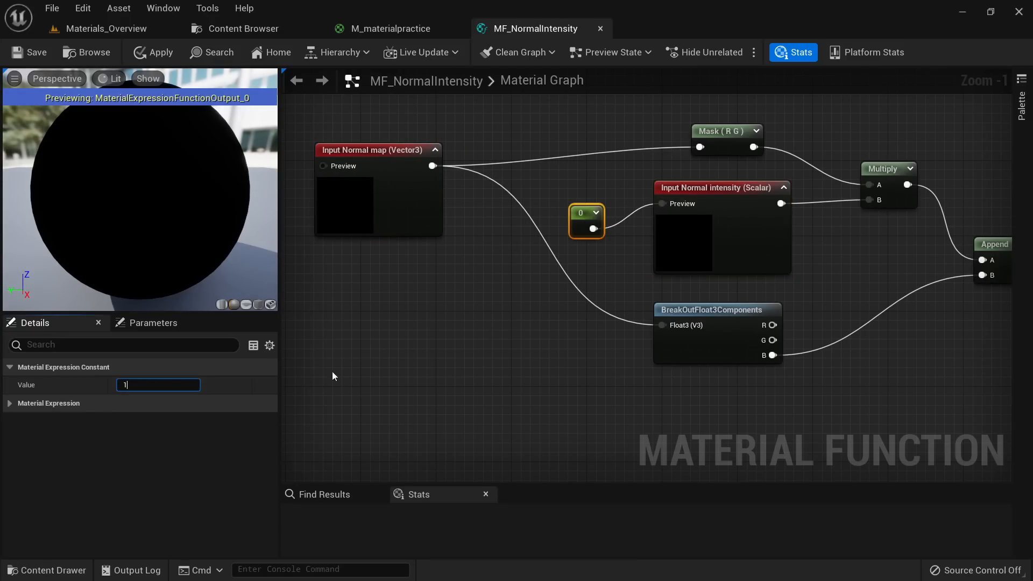
right_click_drag(415, 355, 363, 341)
left_click_drag(525, 192, 542, 176)
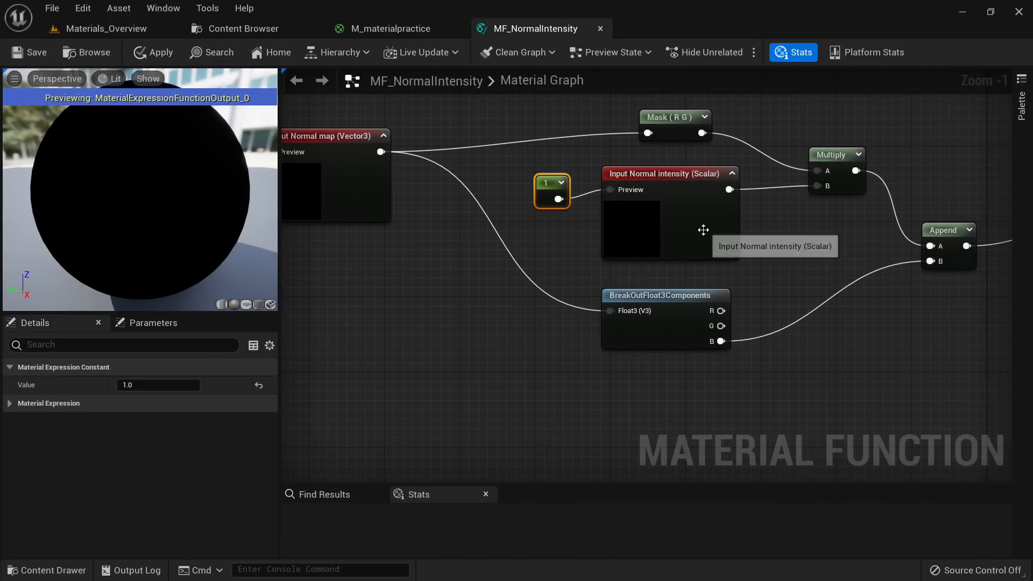
right_click_drag(685, 222, 599, 206)
left_click(168, 54)
Step: Delete the Append, Multiply and Mask (R G) nodes from M_materialpractice's Normal map comment
left_click(414, 34)
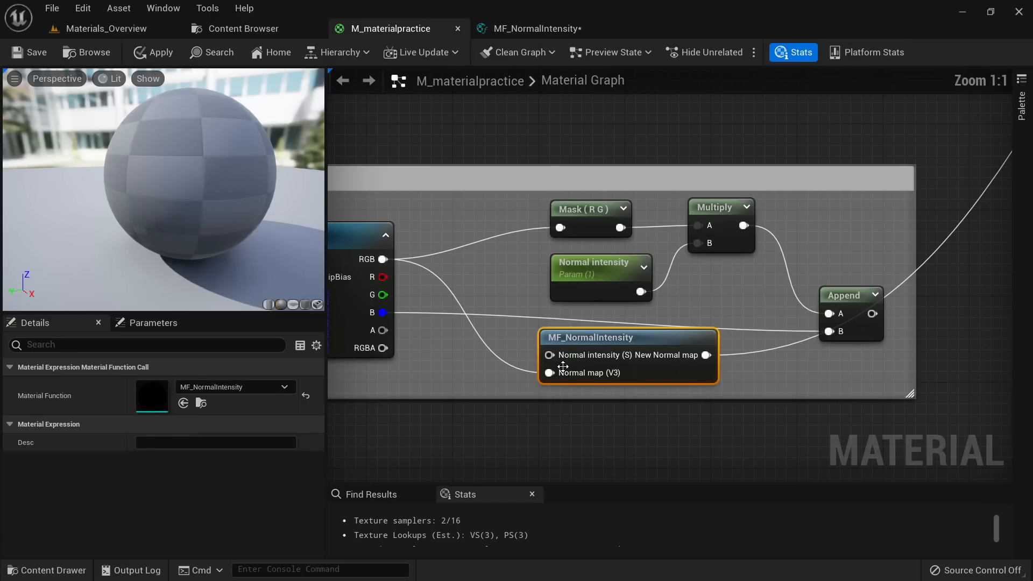
right_click_drag(745, 309, 645, 330)
left_click_drag(742, 320, 698, 287)
left_click_drag(729, 242, 660, 305)
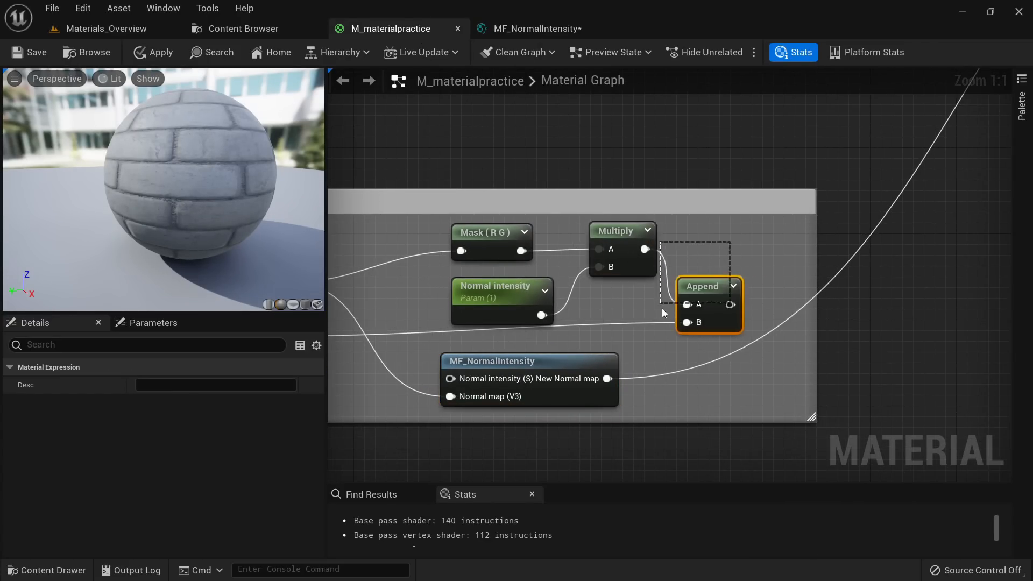
key("Delete")
left_click(504, 258)
key("Delete")
right_click_drag(521, 279, 613, 312)
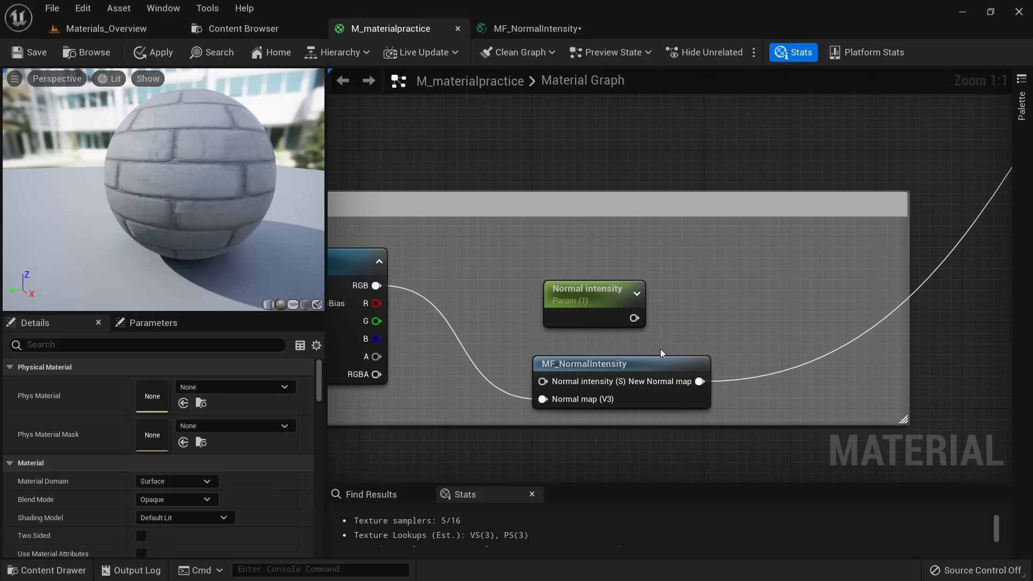
Step: Rearrange the Normal intensity parameter and MF_NormalIntensity node, and connect the parameter to the function's Normal intensity input
left_click(601, 302)
left_click_drag(601, 303, 505, 271)
left_click_drag(618, 364, 671, 321)
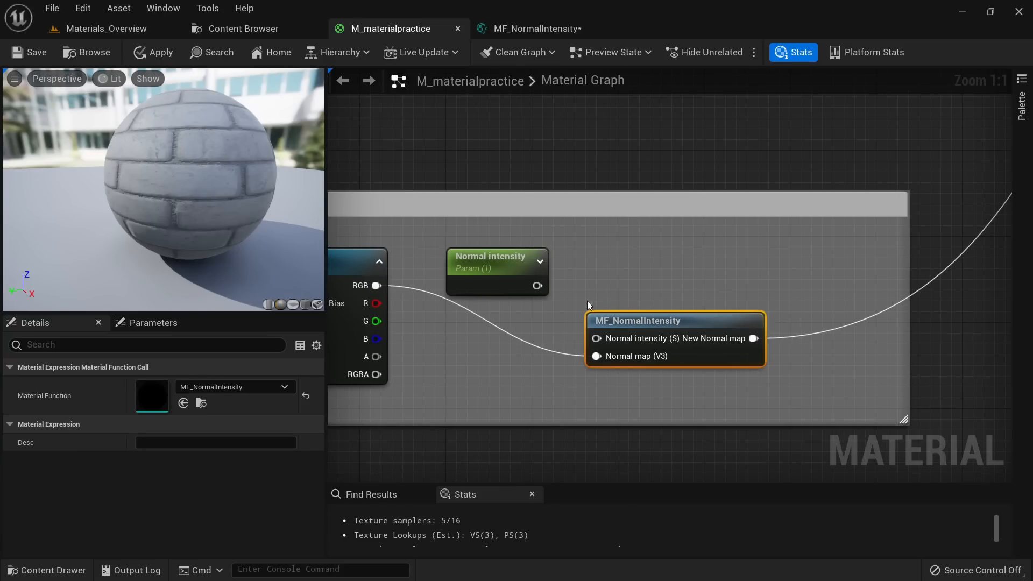
left_click_drag(518, 265, 598, 342)
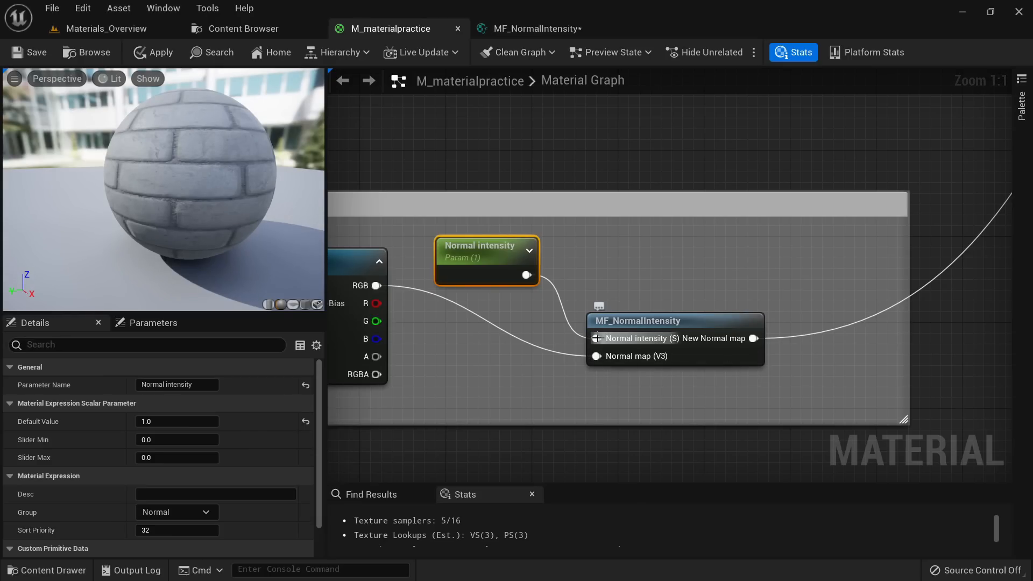
Step: Set the Sort Priority of the function's Normal map input to 1 and apply MF_NormalIntensity
left_click(520, 22)
right_click_drag(493, 282, 467, 285)
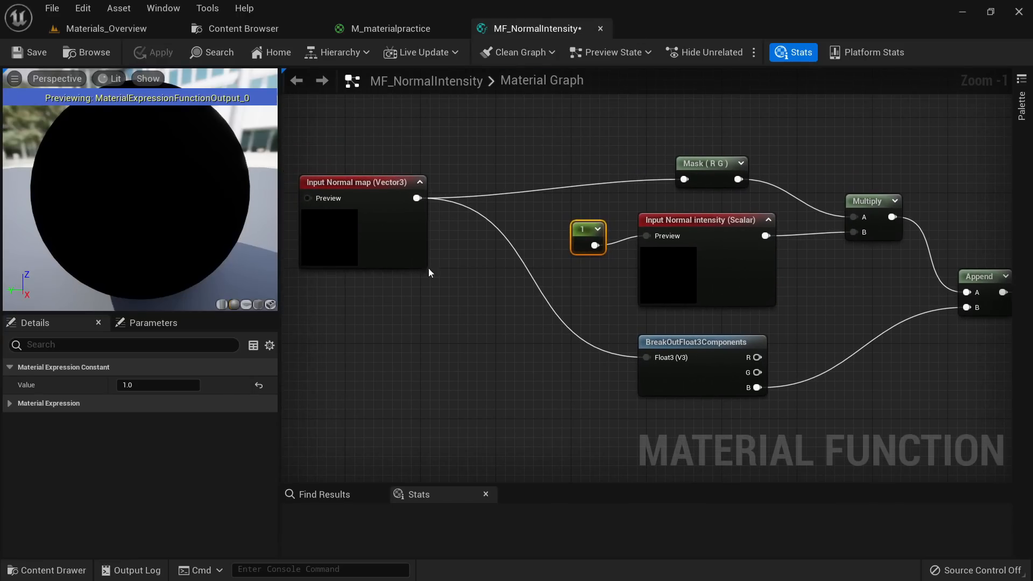
left_click(359, 233)
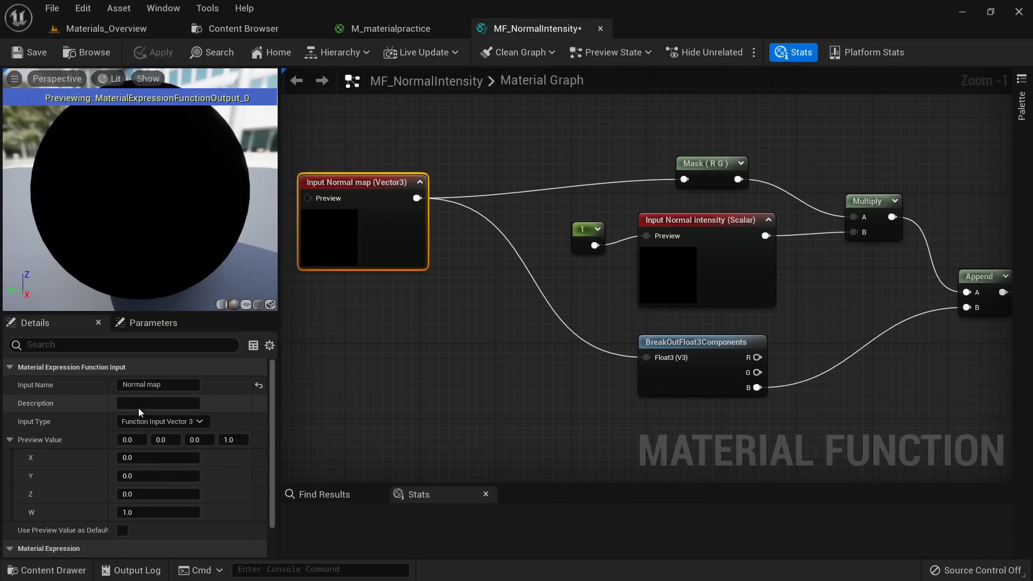
scroll(100, 402, "down", 2)
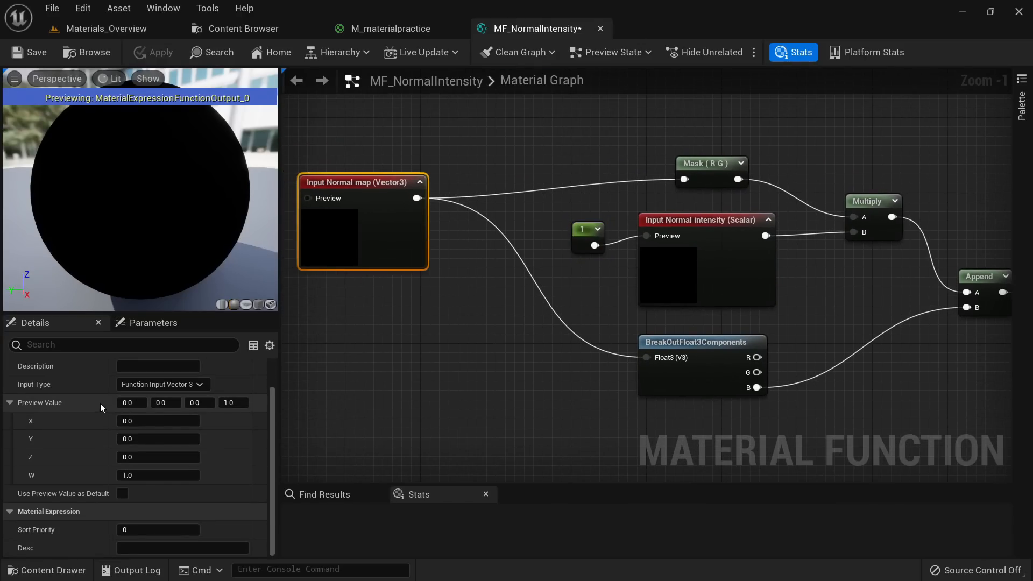
left_click(130, 529)
type("1")
key("Return")
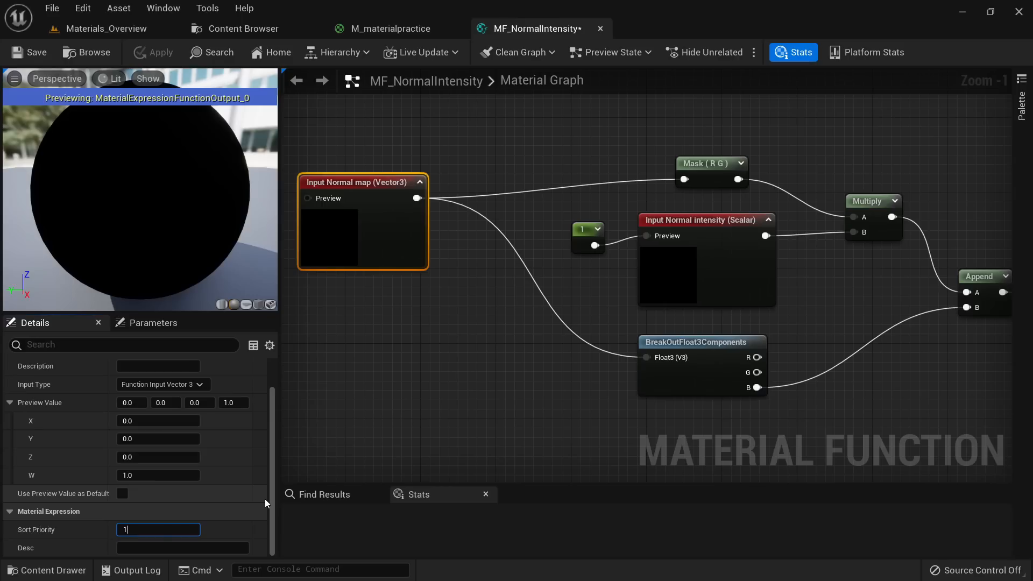
left_click(700, 277)
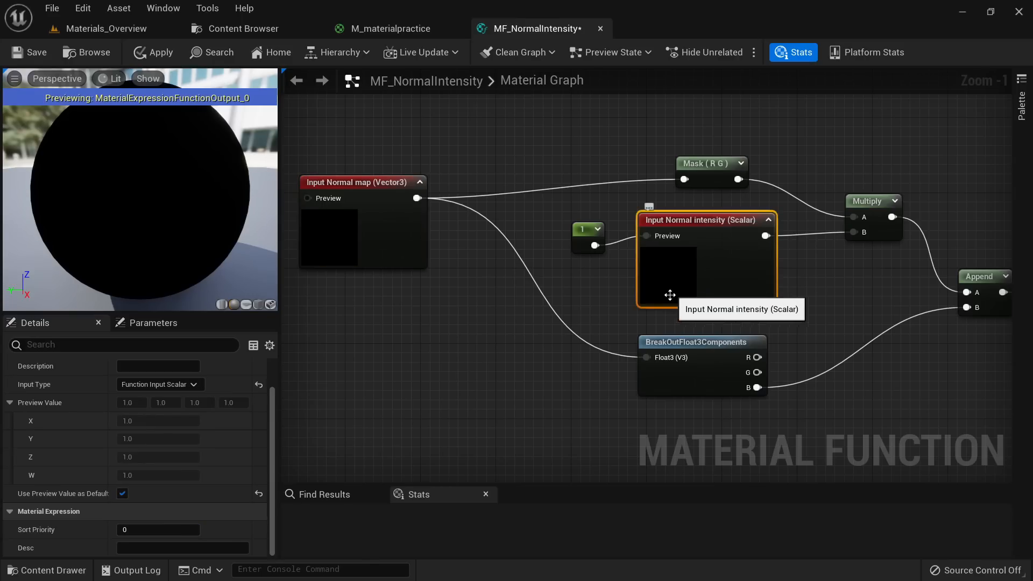
left_click(156, 52)
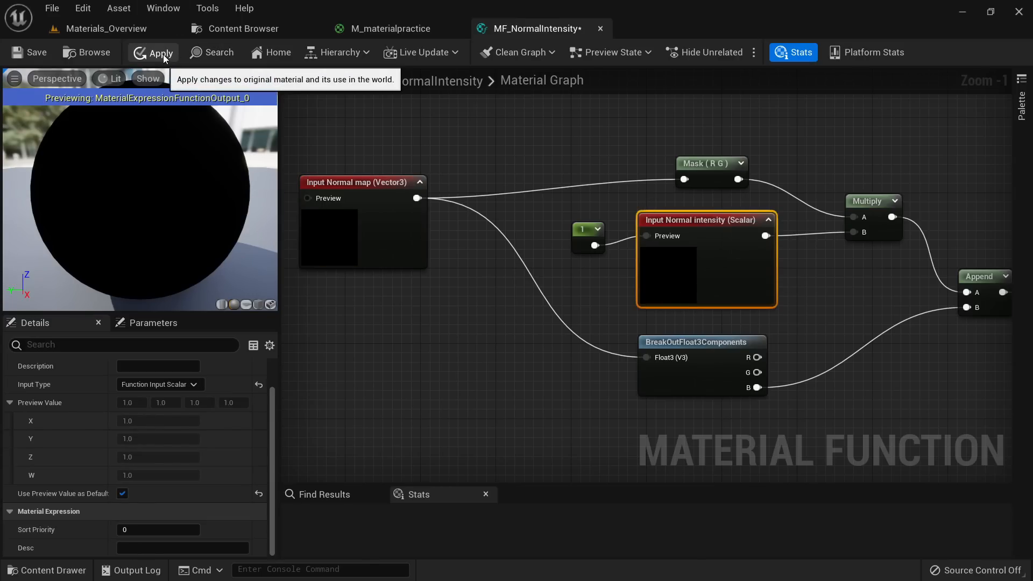
Step: Move the Normal intensity parameter slightly away from MF_NormalIntensity in M_materialpractice's graph and apply the material
left_click(401, 28)
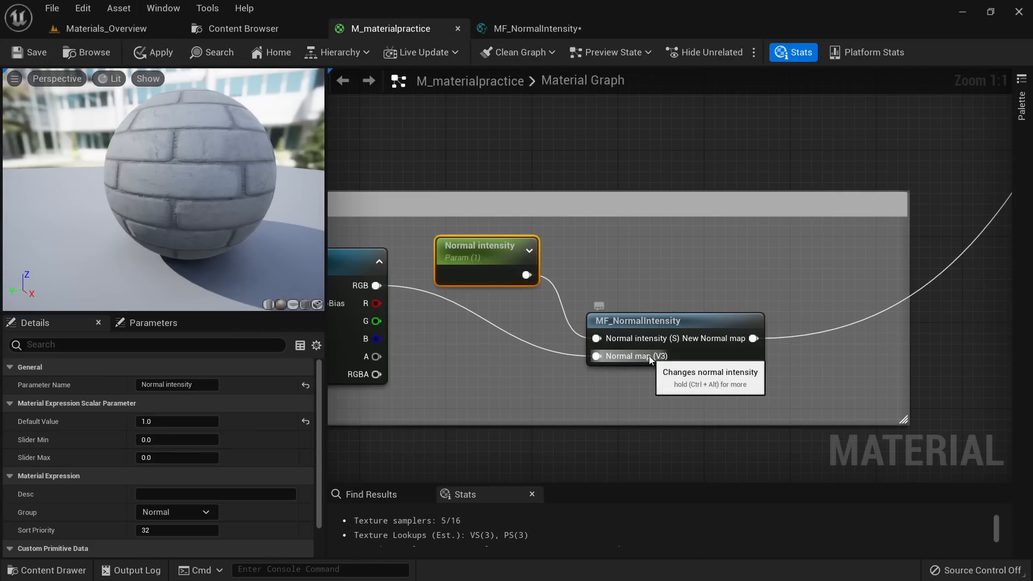
right_click_drag(592, 368, 673, 369)
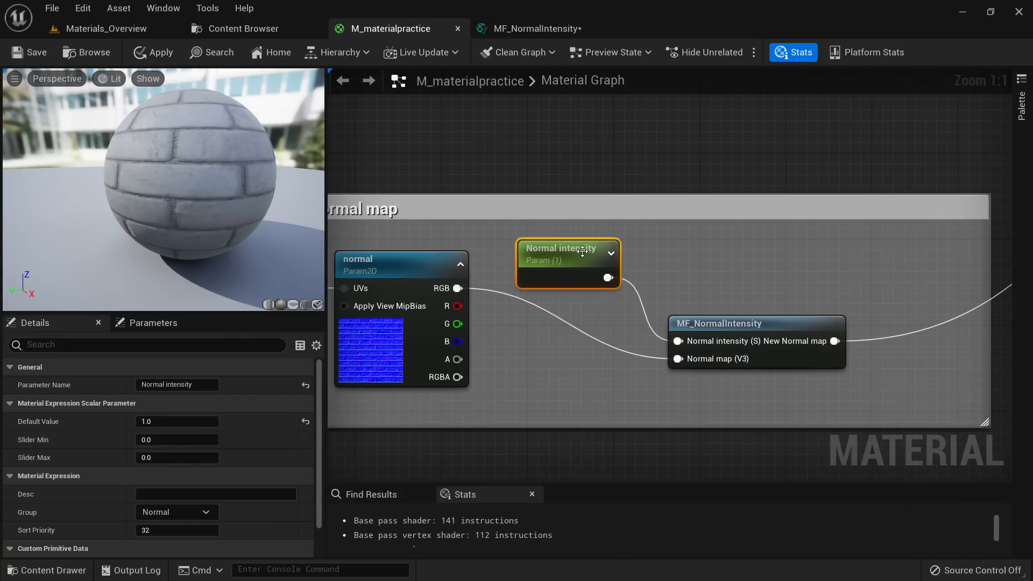
left_click_drag(582, 254, 562, 244)
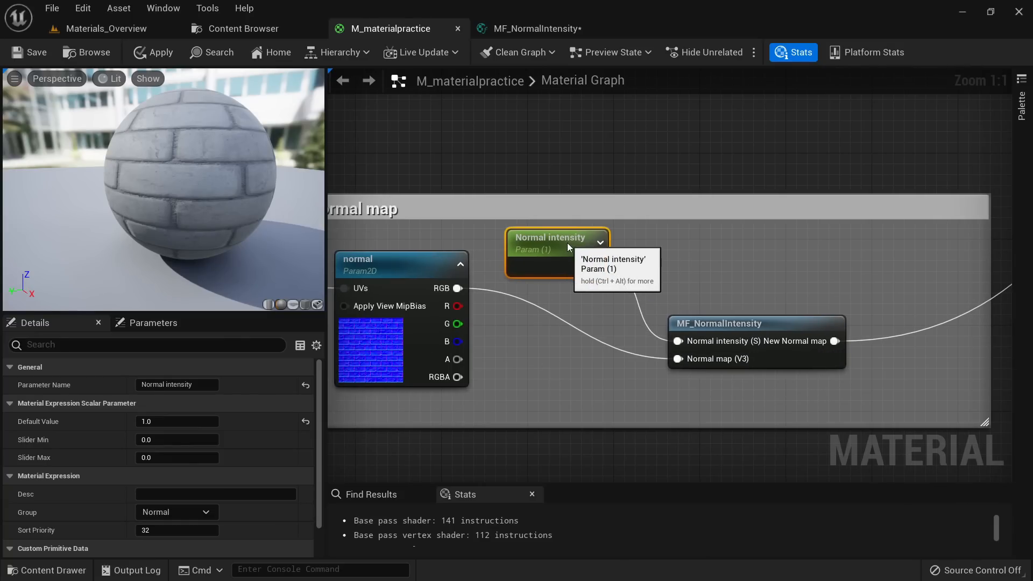
left_click(411, 355)
left_click(540, 257)
scroll(699, 323, "down", 3)
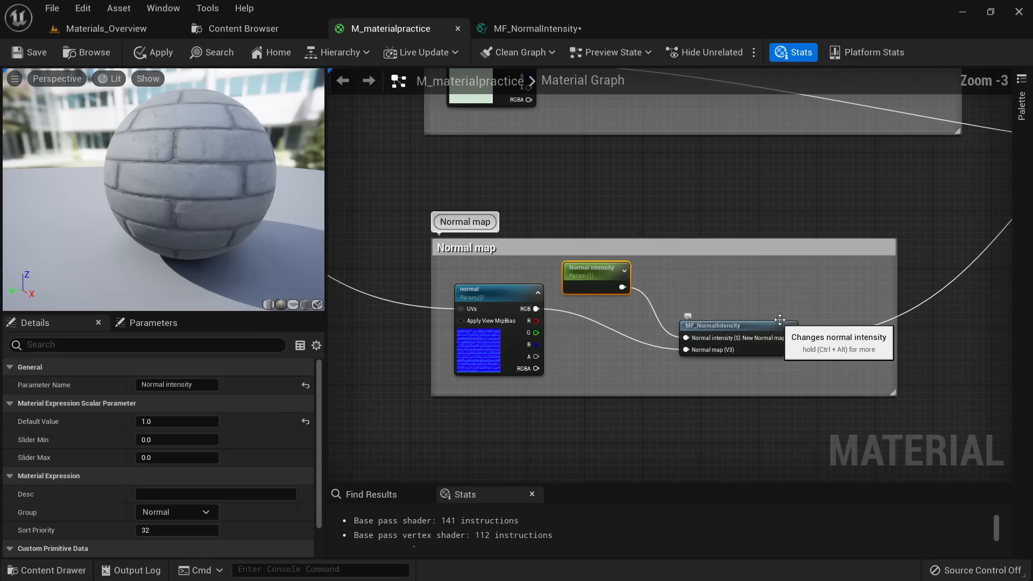
scroll(777, 321, "up", 3)
left_click(777, 325)
right_click_drag(785, 293, 715, 292)
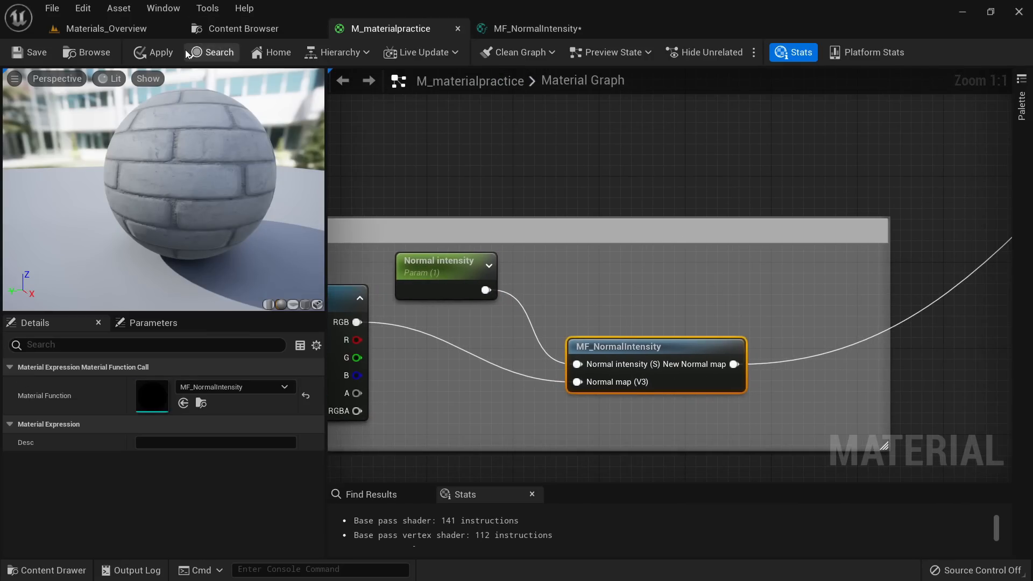
left_click(159, 45)
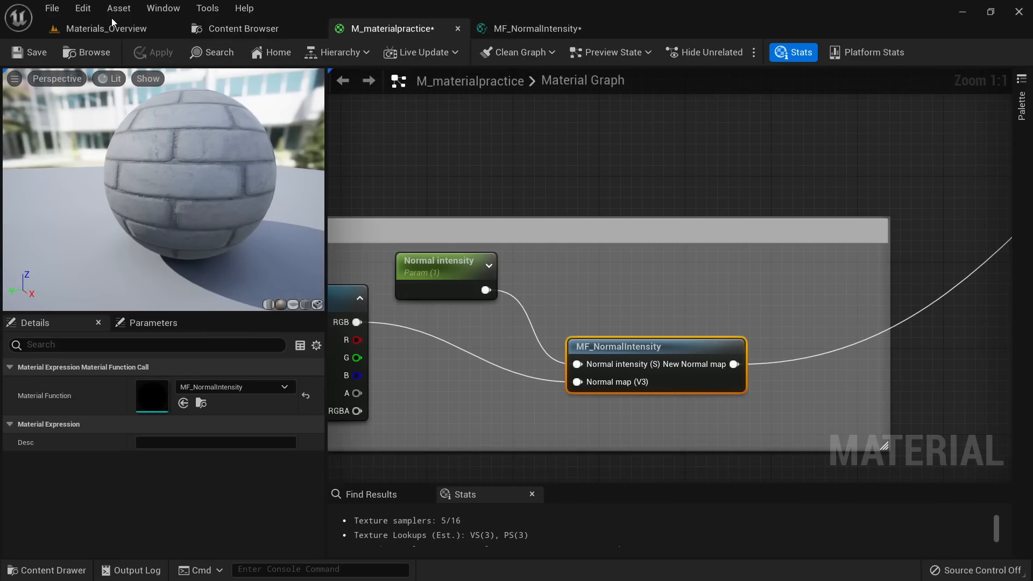
Step: Open the sphere's MI_Brick instance from Materials_Overview in a floating window placed over the level view
left_click(110, 26)
right_click_drag(445, 295, 446, 295)
key("w")
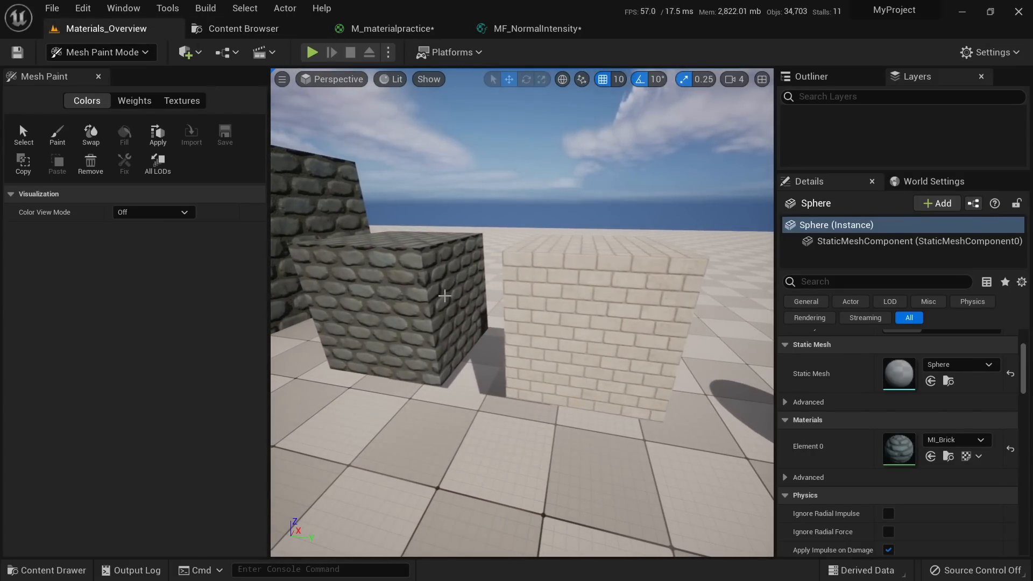
double_click(913, 455)
left_click_drag(683, 32, 665, 193)
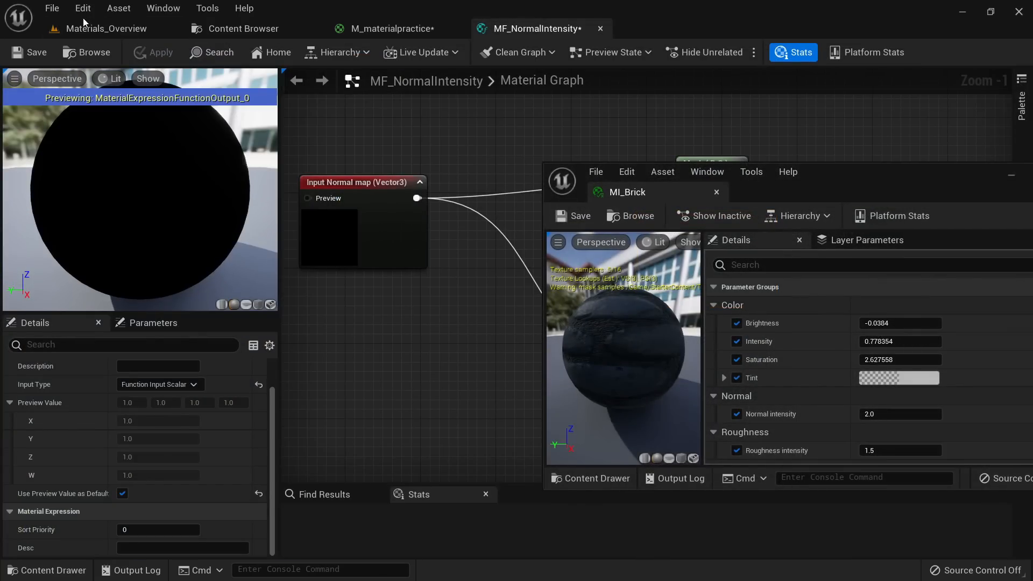
left_click(79, 25)
left_click_drag(839, 179, 792, 149)
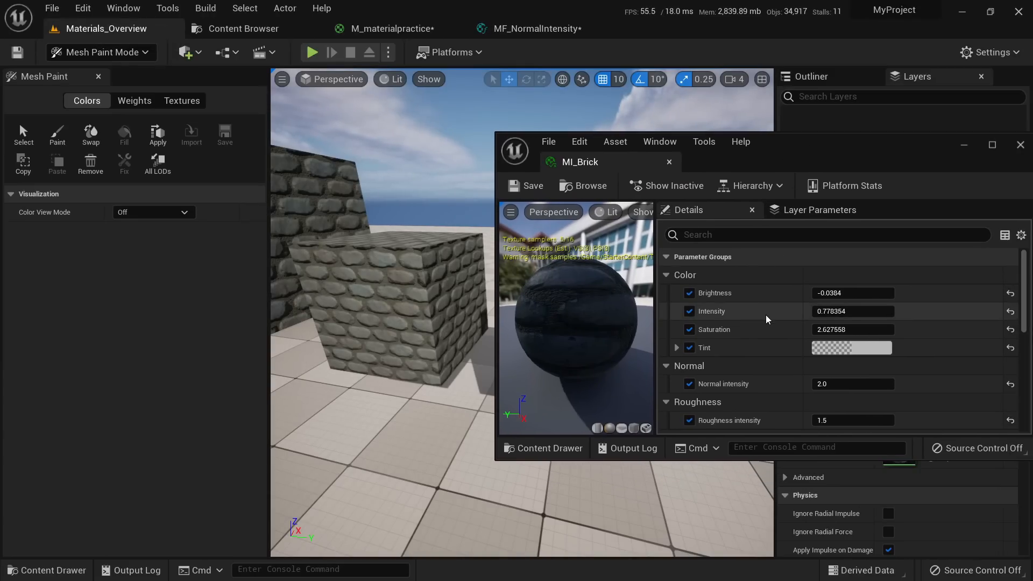
Step: Try Normal intensity values of 10 and 1 on MI_Brick while viewing the brick cubes in the level
scroll(767, 319, "down", 2)
type("10")
key("Return")
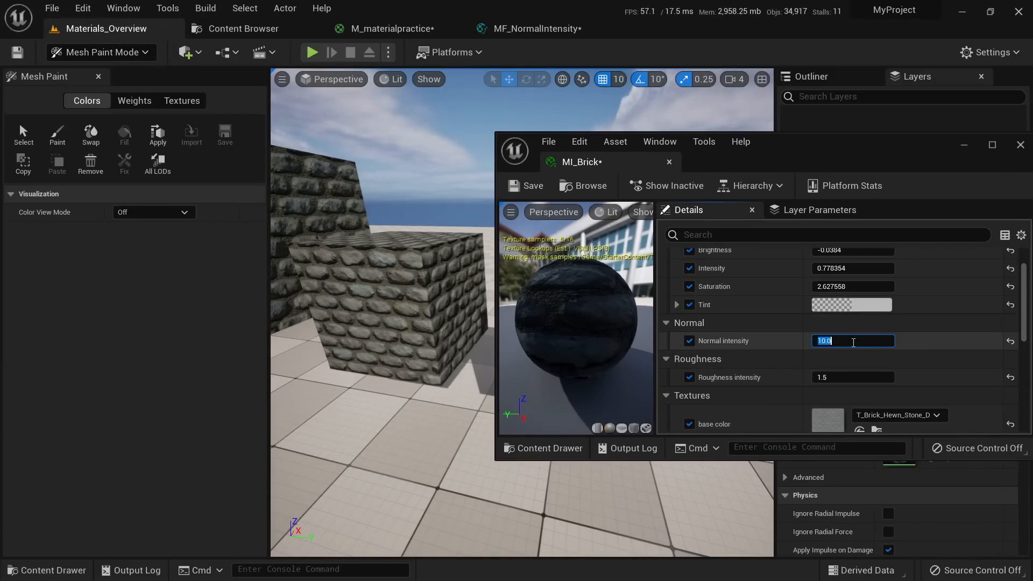
right_click_drag(326, 320, 366, 301)
left_click(850, 342)
type("1")
key("Return")
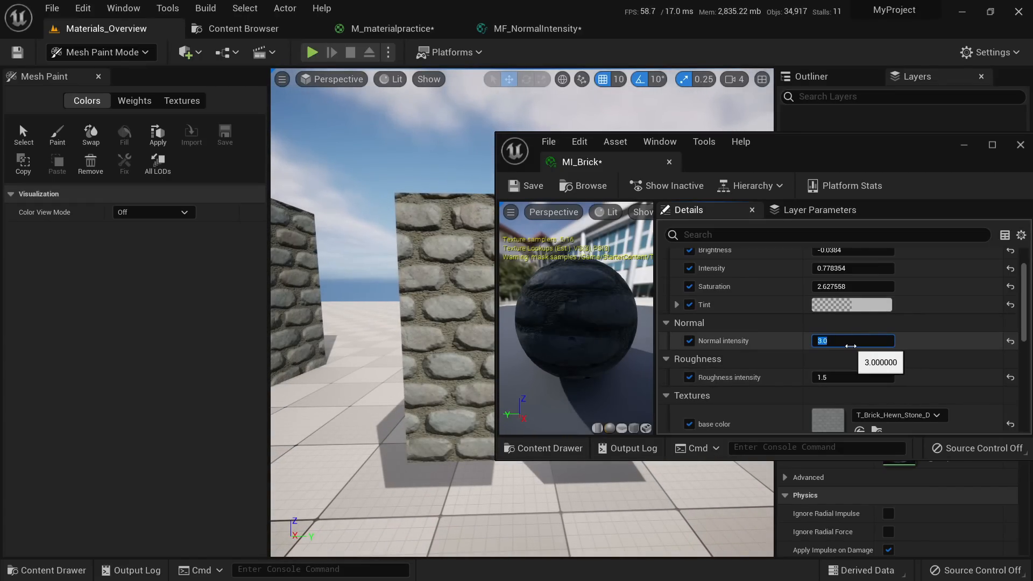
Step: Set MI_Brick's Normal intensity to 3 and save the instance
type("3")
key("Return")
right_click_drag(366, 301, 360, 277)
left_click(532, 185)
Step: Dock the MI_Brick editor in the main window and return to the MF_NormalIntensity node in M_materialpractice's graph
left_click(525, 28)
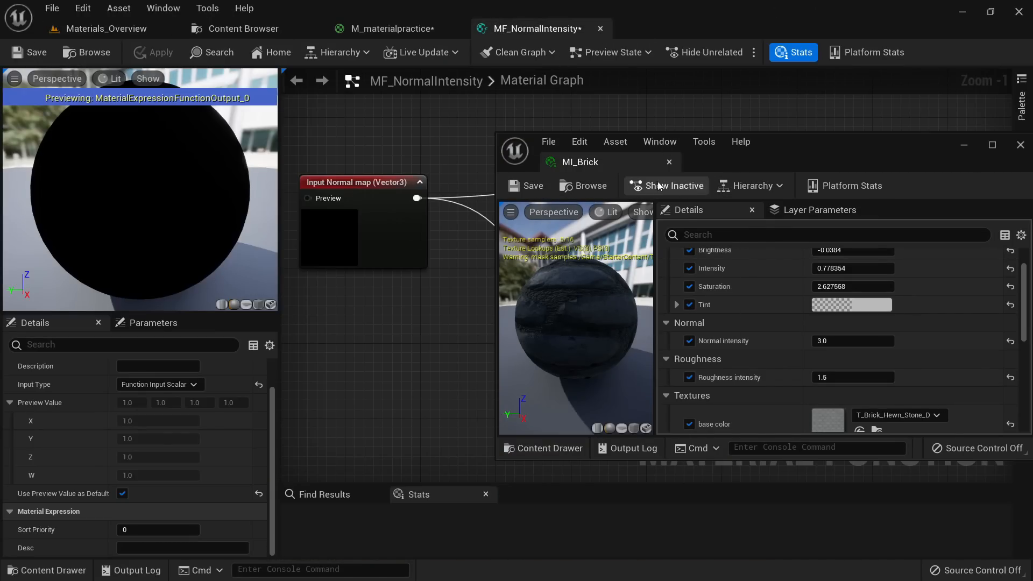
left_click_drag(580, 162, 679, 27)
left_click(392, 29)
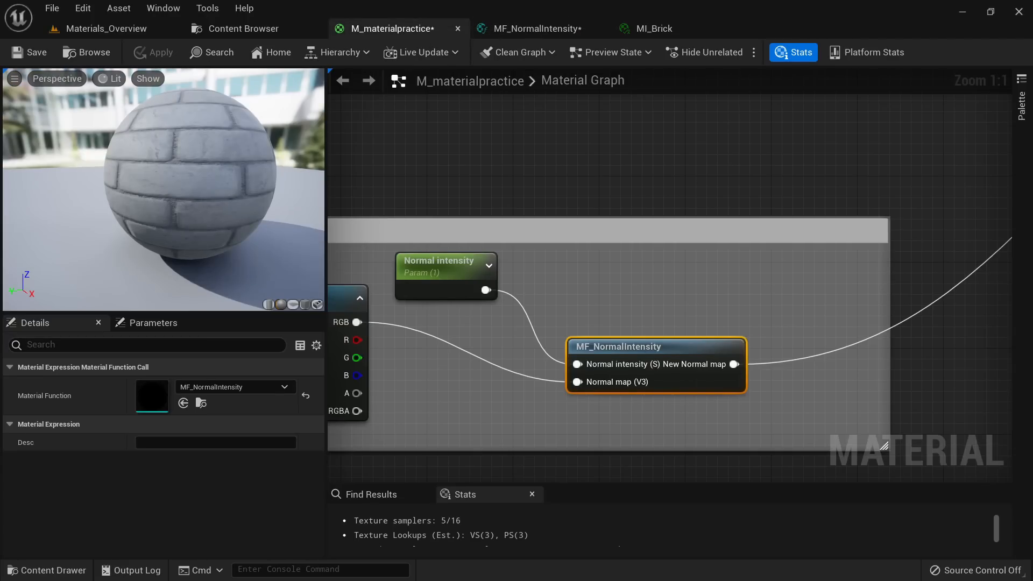
scroll(539, 266, "down", 5)
scroll(659, 360, "up", 5)
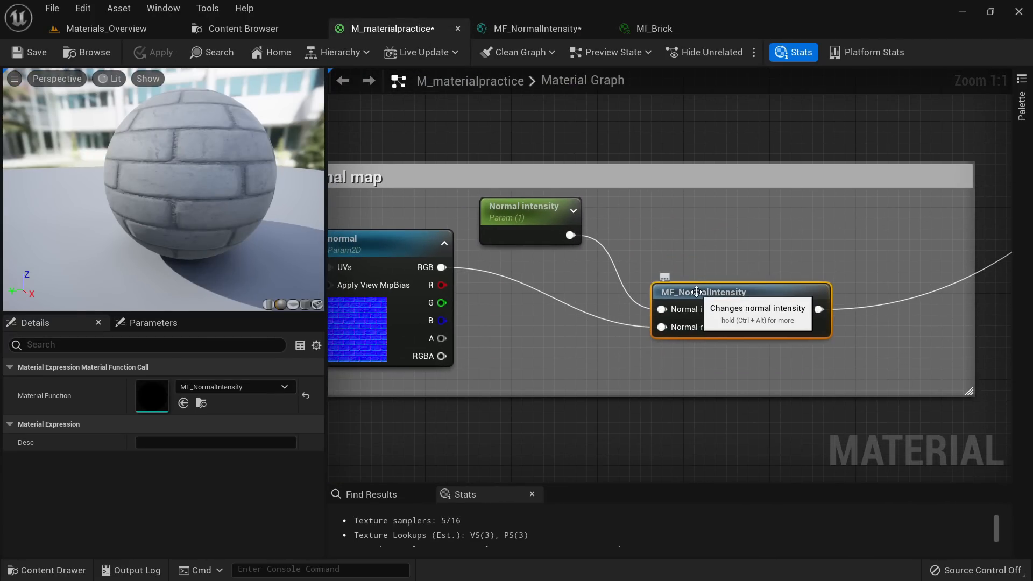
Step: Save all modified assets from the Materials_proj folder, including M_materialpractice and MF_NormalIntensity
left_click(253, 32)
left_click(408, 227)
left_click(136, 50)
left_click(603, 450)
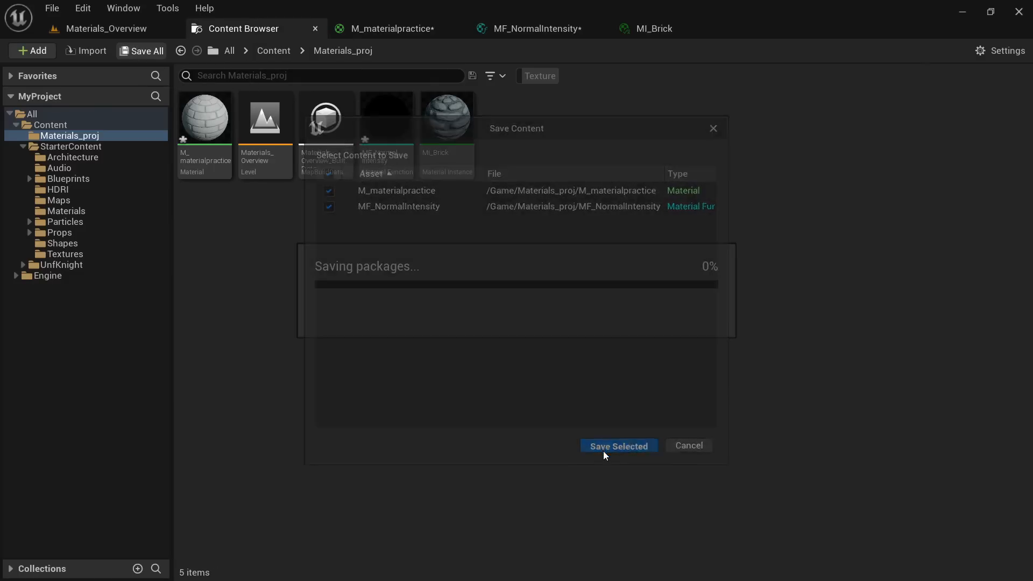
Step: Copy all nodes of the Simple Tiling setup comment in the M_materialpractice graph
left_click(539, 30)
left_click(383, 33)
right_click_drag(558, 334, 824, 386)
scroll(595, 356, "down", 3)
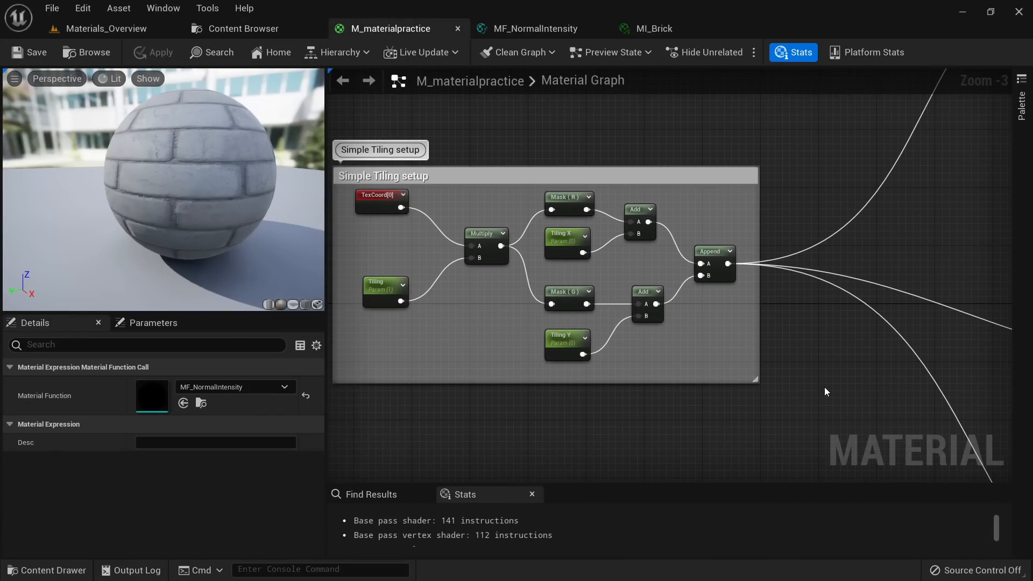
right_click_drag(501, 341, 610, 371)
left_click_drag(836, 380, 476, 225)
Step: Create a Material Function named MF_Simple_Tiling in the Materials_proj folder
left_click(261, 33)
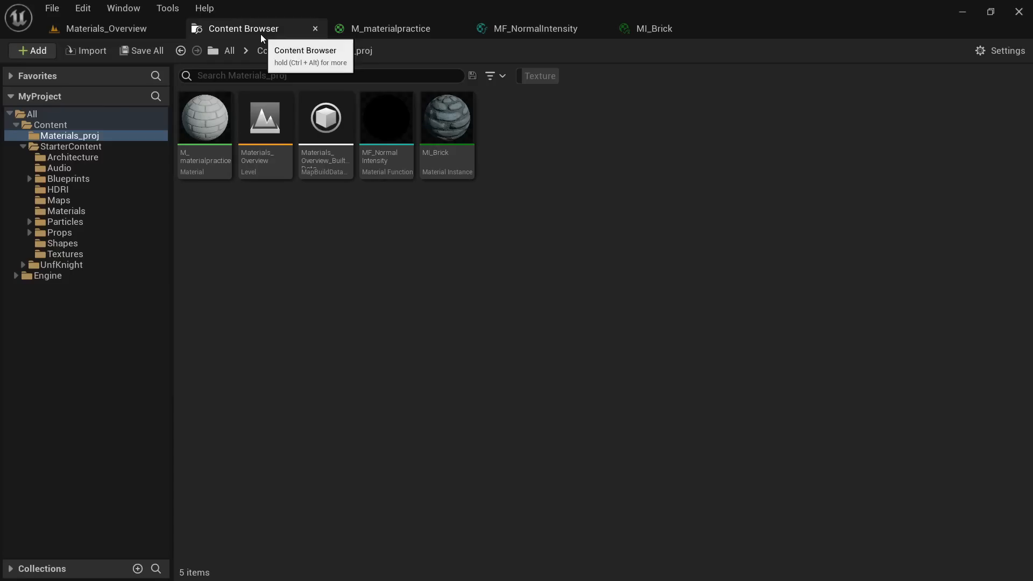
right_click(450, 234)
scroll(511, 280, "down", 1)
mouse_move(567, 464)
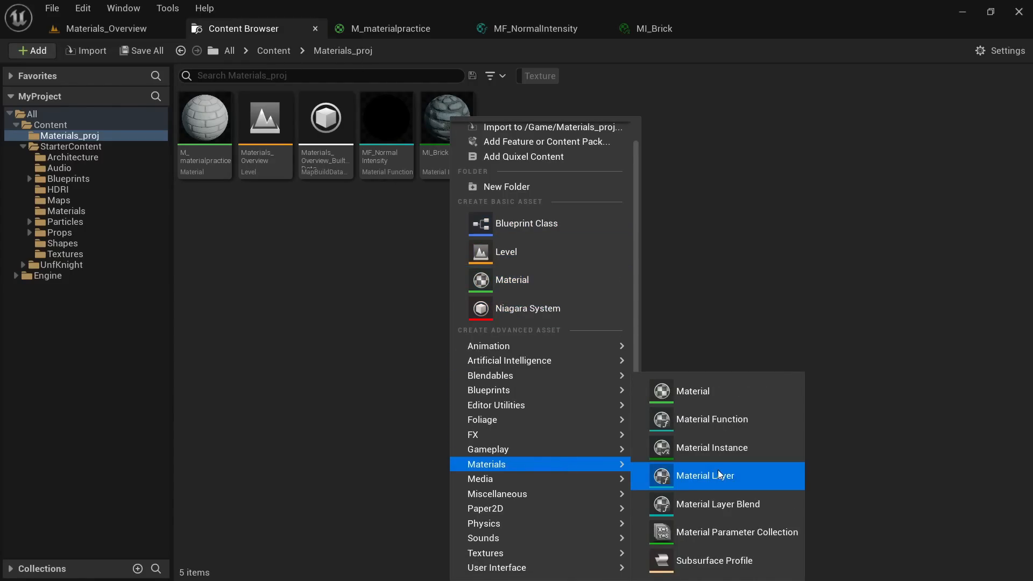
left_click(752, 419)
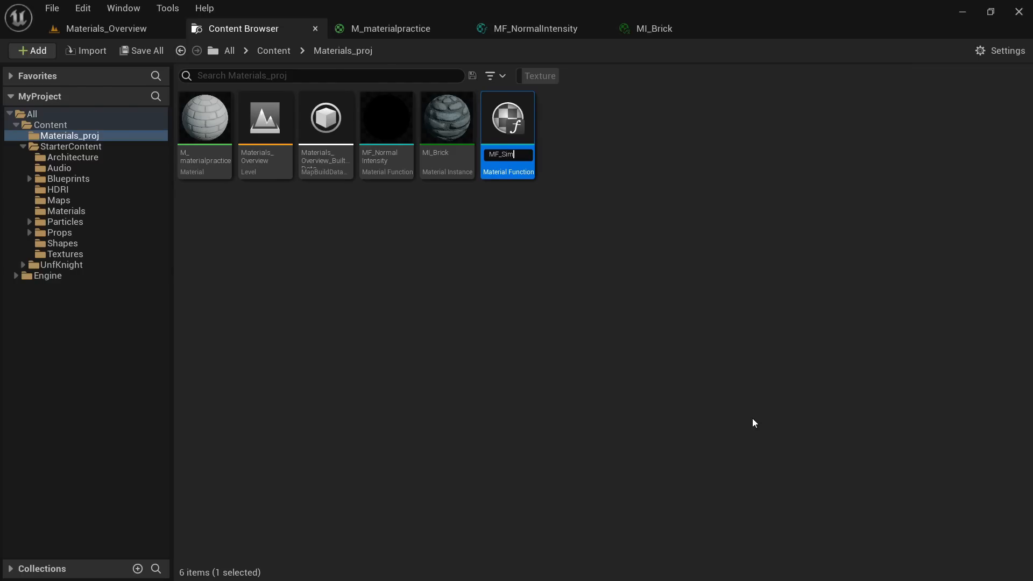
type("MF_Simple_Tiling")
key("Return")
Step: Open MF_Simple_Tiling and paste the copied tiling nodes ahead of the Output Result node
double_click(431, 118)
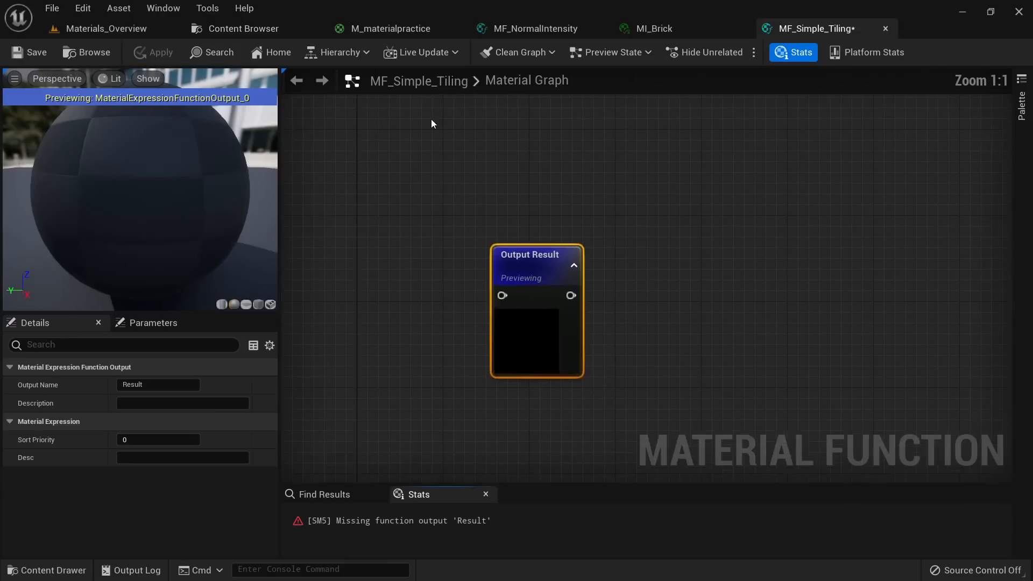
right_click_drag(424, 287, 780, 214)
scroll(738, 232, "down", 3)
left_click(434, 252)
key("ctrl+v")
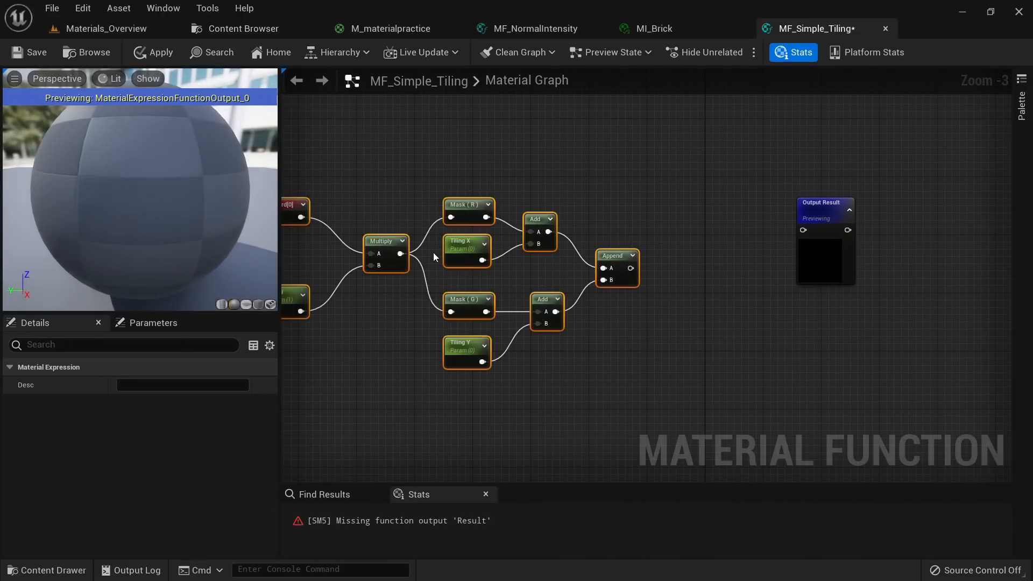
right_click_drag(573, 167, 776, 168)
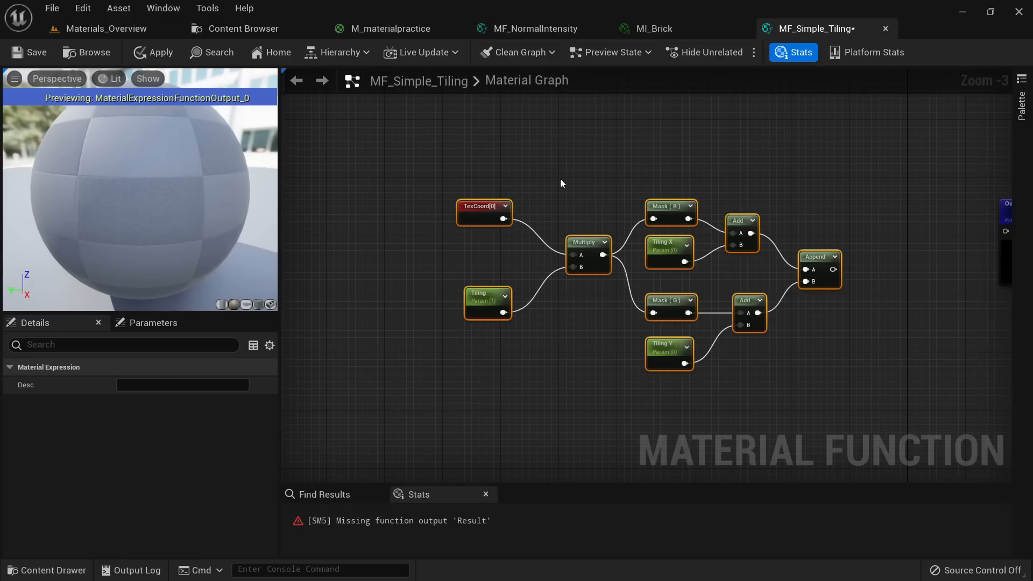
left_click(482, 210)
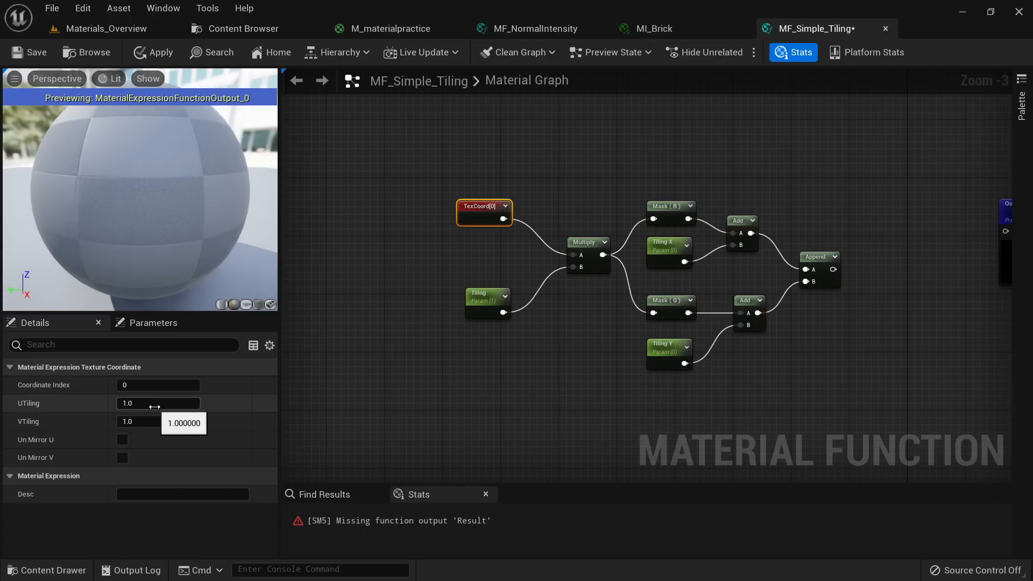
left_click(408, 216)
right_click(408, 215)
type("function")
key("Return")
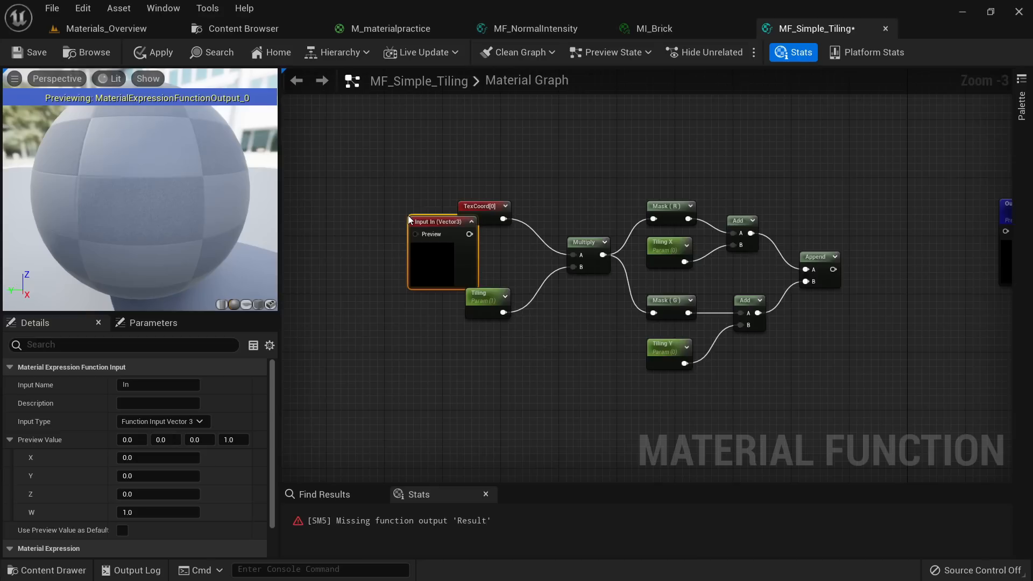
scroll(408, 216, "up", 4)
left_click_drag(470, 293, 403, 272)
left_click(165, 421)
left_click(175, 450)
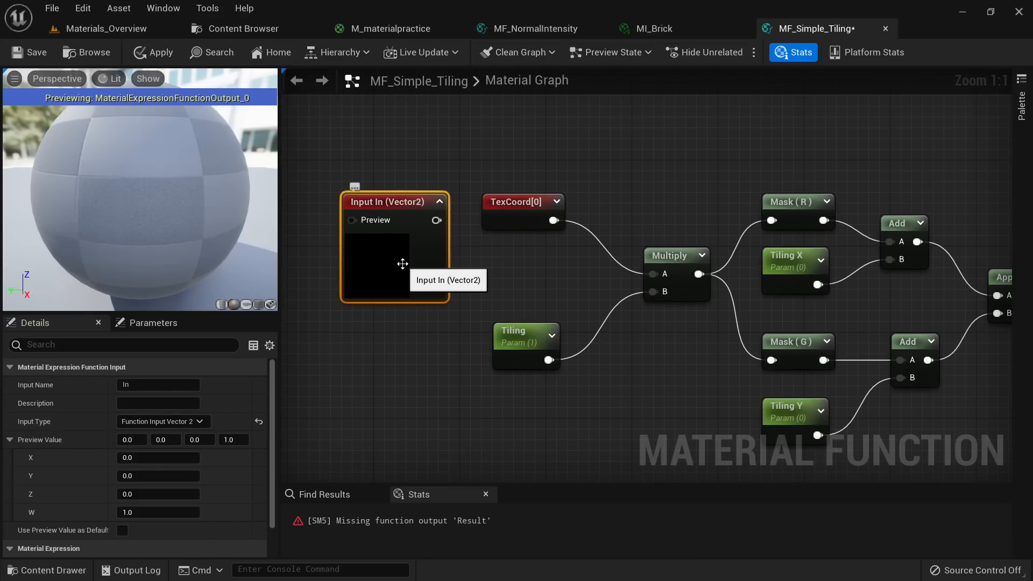
left_click_drag(437, 220, 449, 279)
key("Escape")
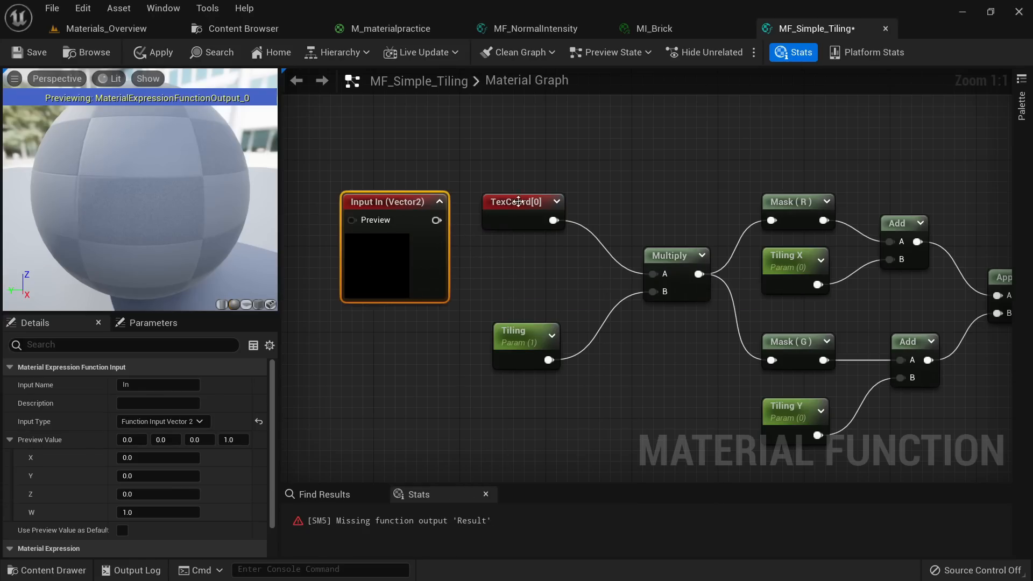
left_click(516, 203)
left_click(411, 259)
left_click(519, 215)
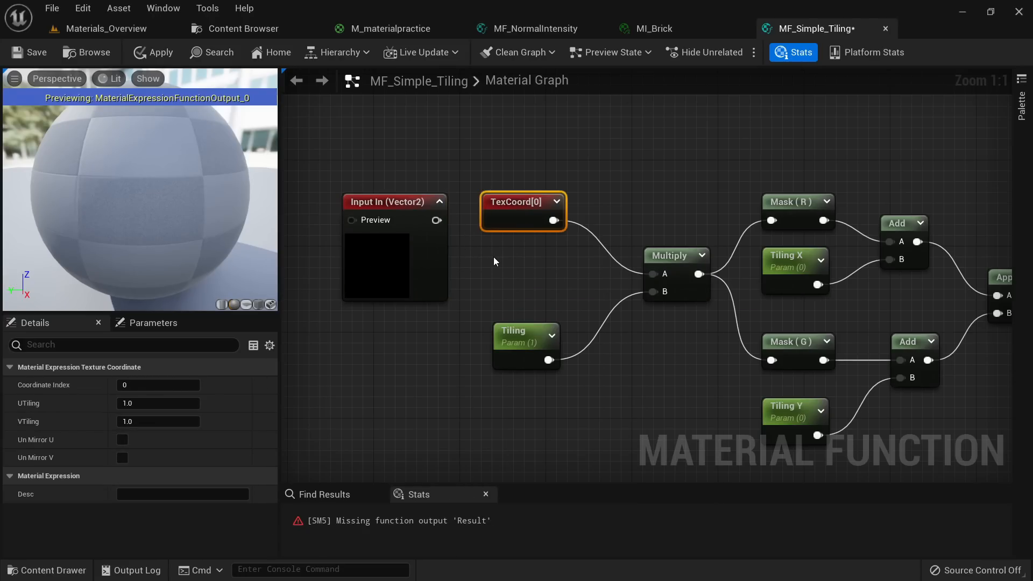
left_click(413, 276)
key("Delete")
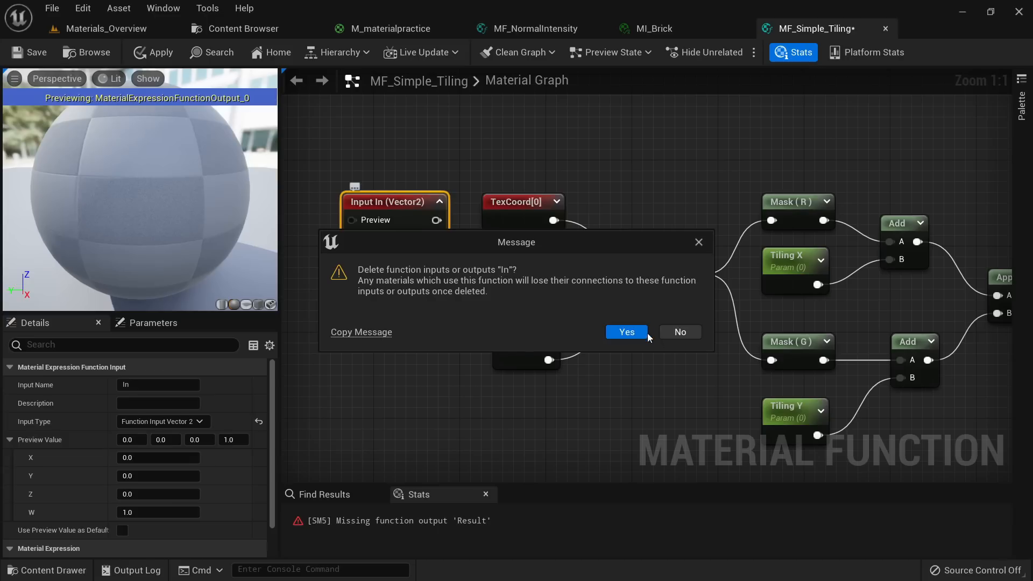
left_click(623, 332)
left_click(508, 230)
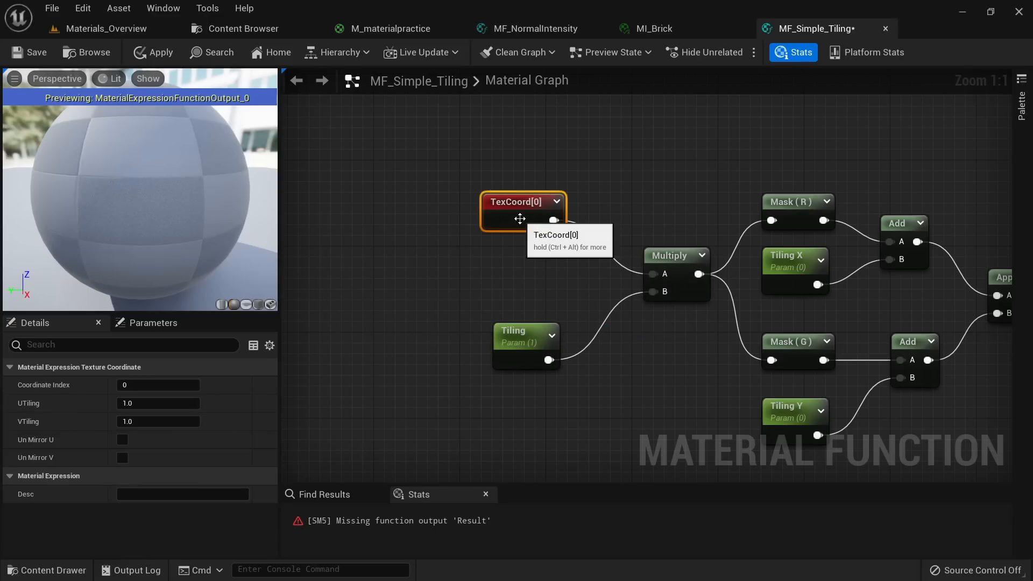
right_click_drag(524, 353, 467, 307)
left_click(466, 308)
right_click(401, 233)
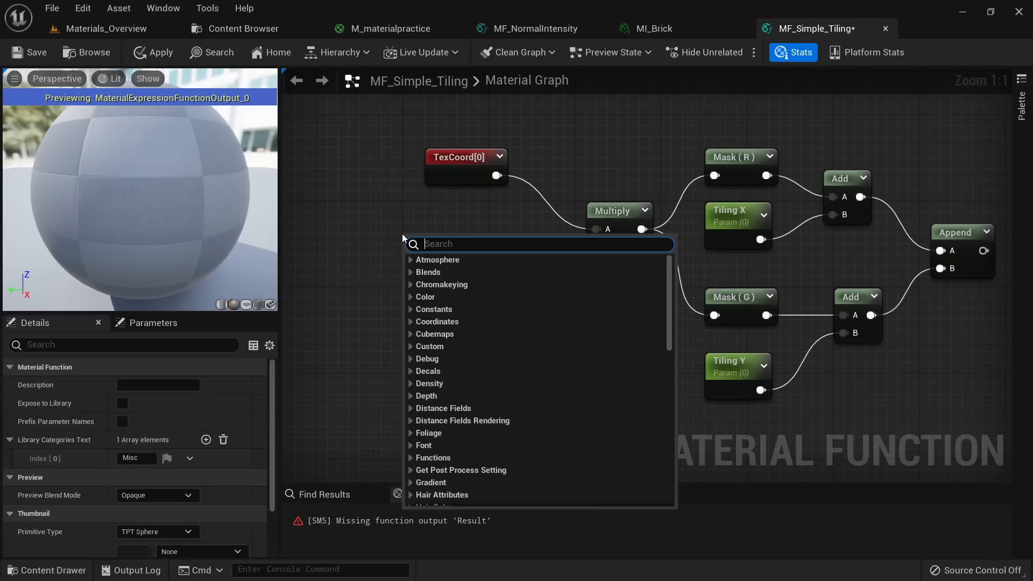
type("fun")
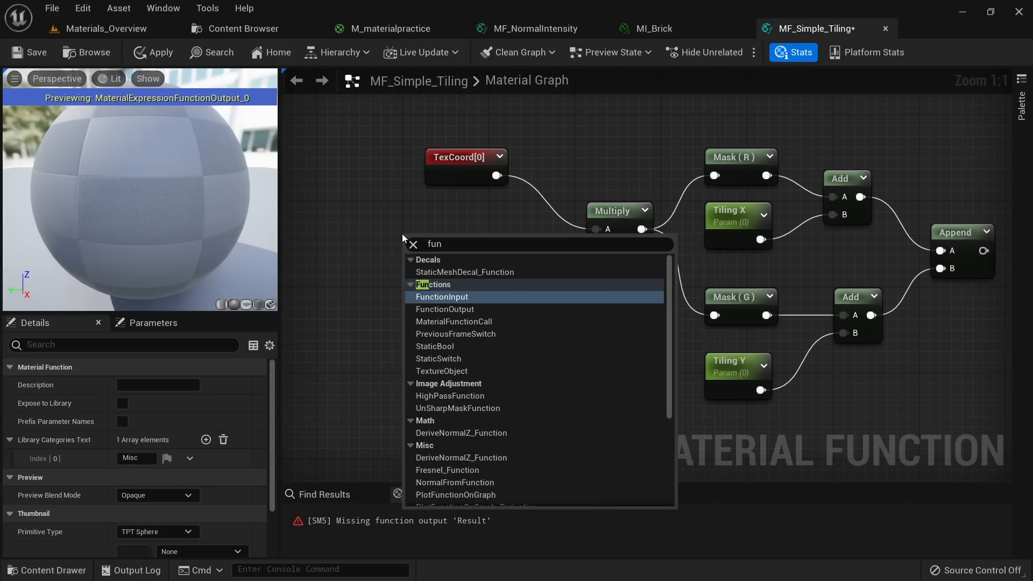
left_click(447, 308)
left_click(447, 312)
left_click(340, 383)
Step: Add a FunctionInput node below the Tiling parameter and name it Tiling scale
right_click(340, 383)
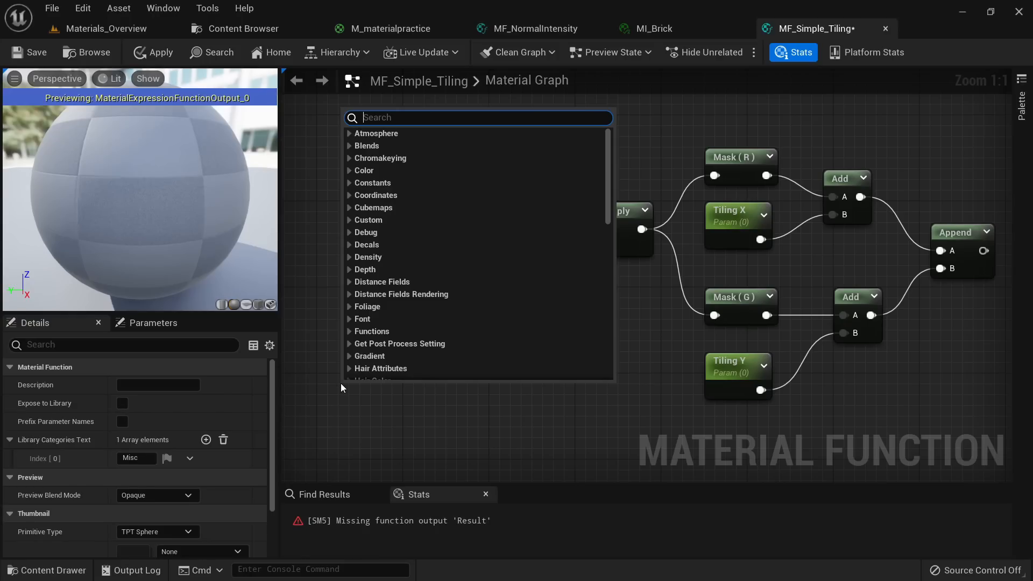
type("fun")
key("Return")
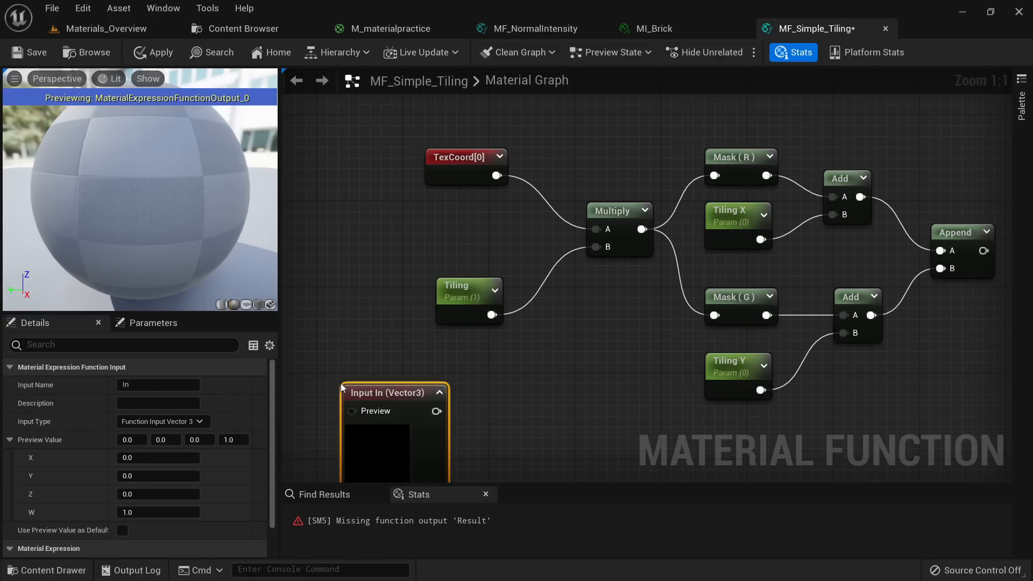
left_click(138, 383)
type("Tiling scale")
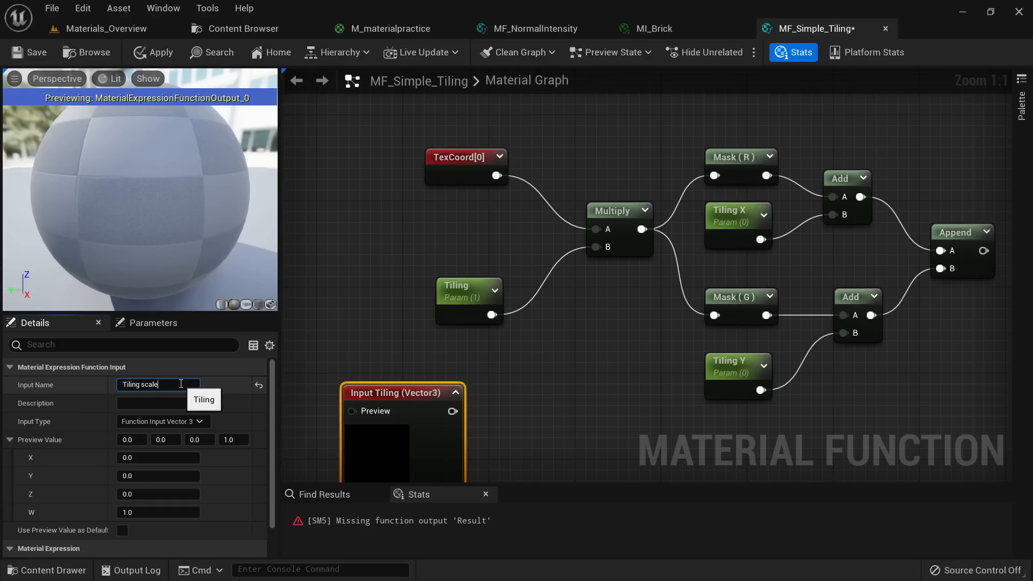
key("Return")
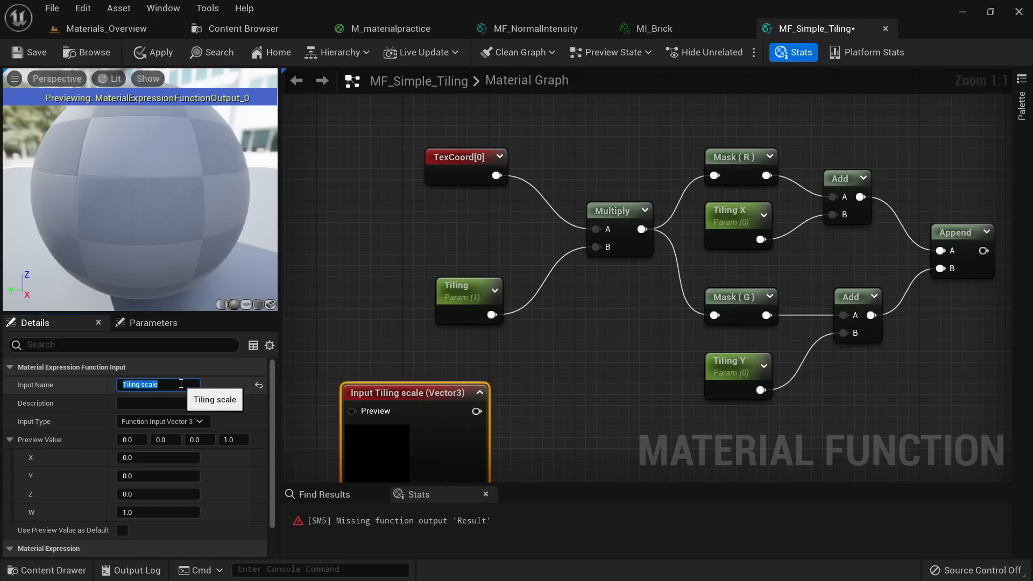
Step: Place the Tiling scale input just under the Tiling parameter and set its input type to Function Input Scalar
left_click_drag(426, 419, 445, 388)
right_click_drag(507, 367, 569, 307)
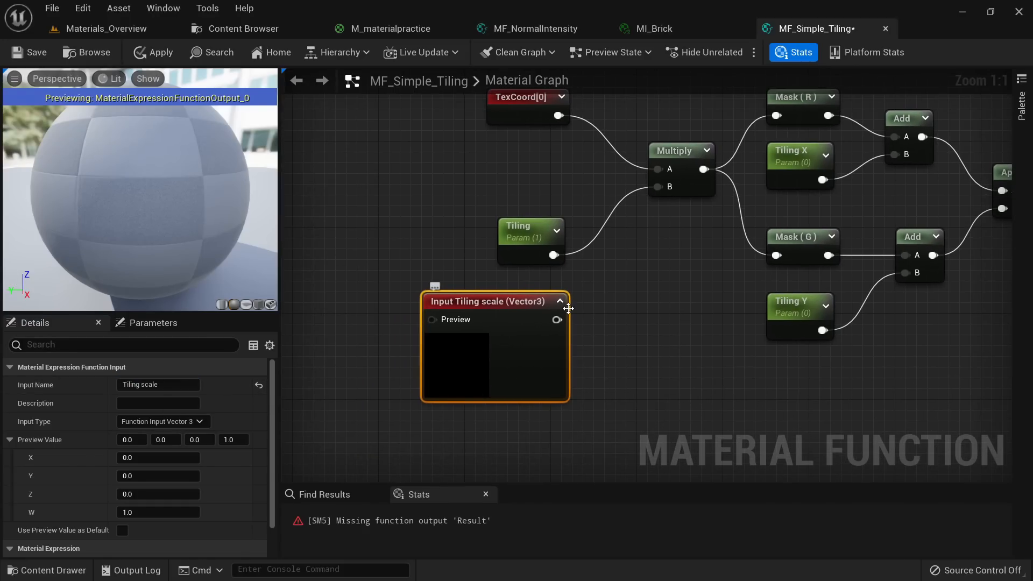
scroll(160, 446, "down", 2)
scroll(175, 438, "up", 2)
left_click(176, 425)
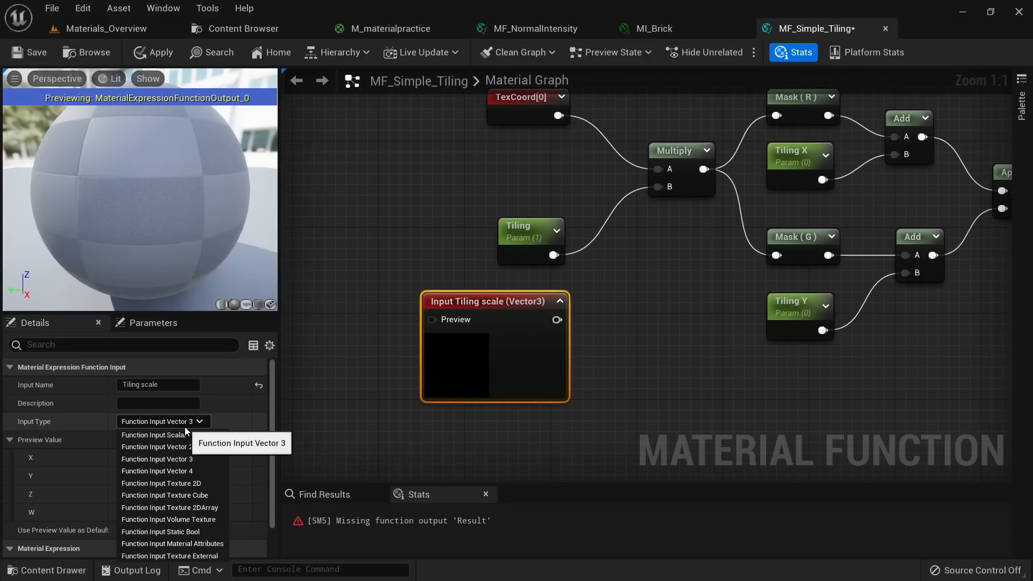
left_click(186, 431)
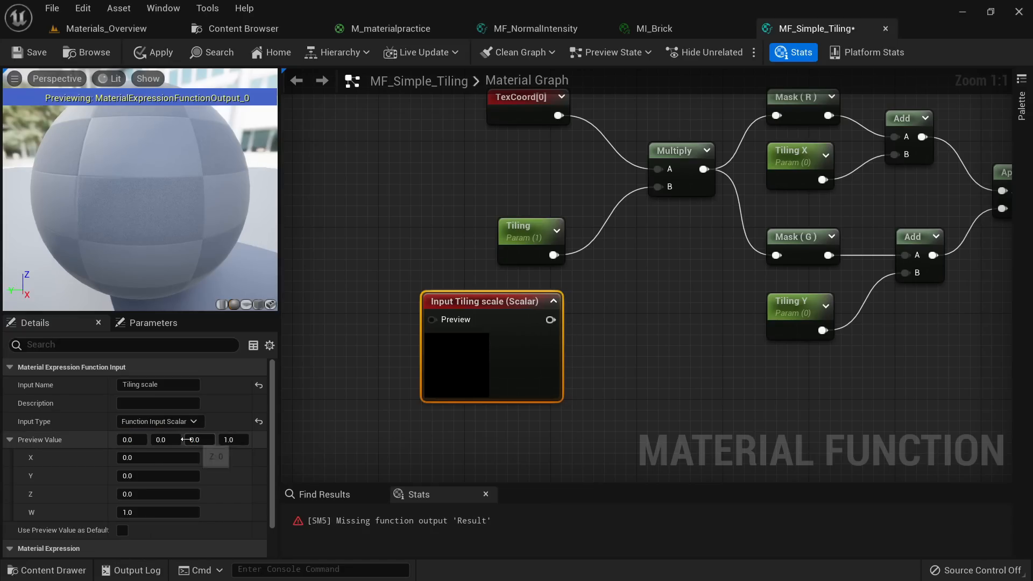
scroll(147, 453, "down", 2)
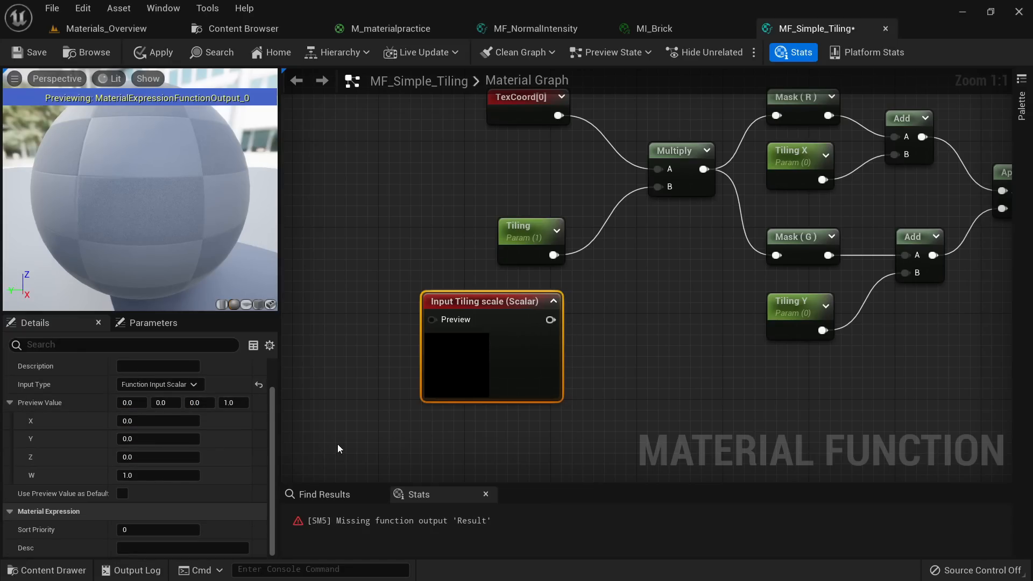
scroll(161, 457, "up", 2)
scroll(179, 474, "down", 2)
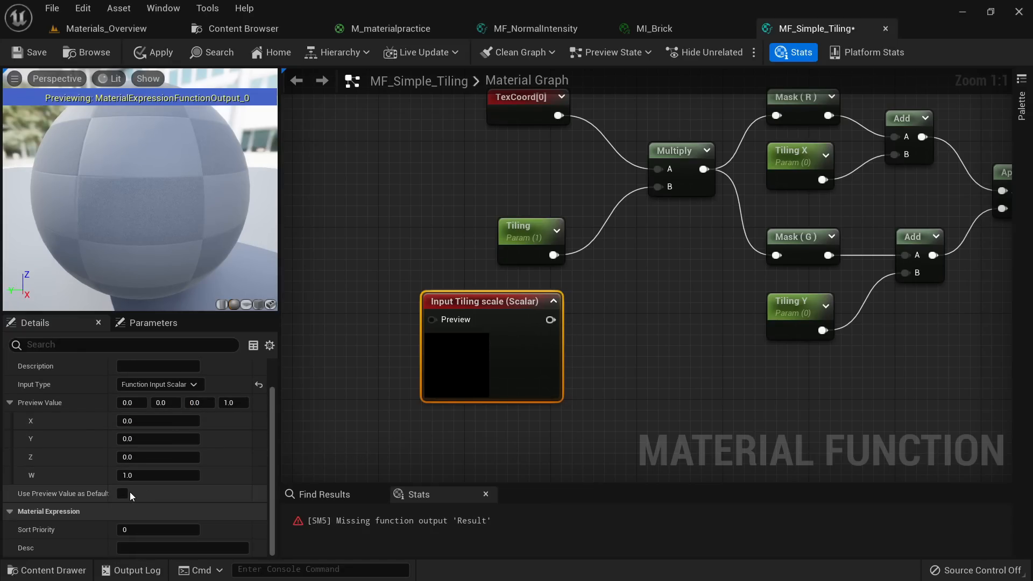
Step: Convert the Tiling parameter to a constant and route it through Tiling scale, with its preview value as default, into the Multiply node's B input
left_click_drag(514, 235, 374, 214)
right_click(374, 214)
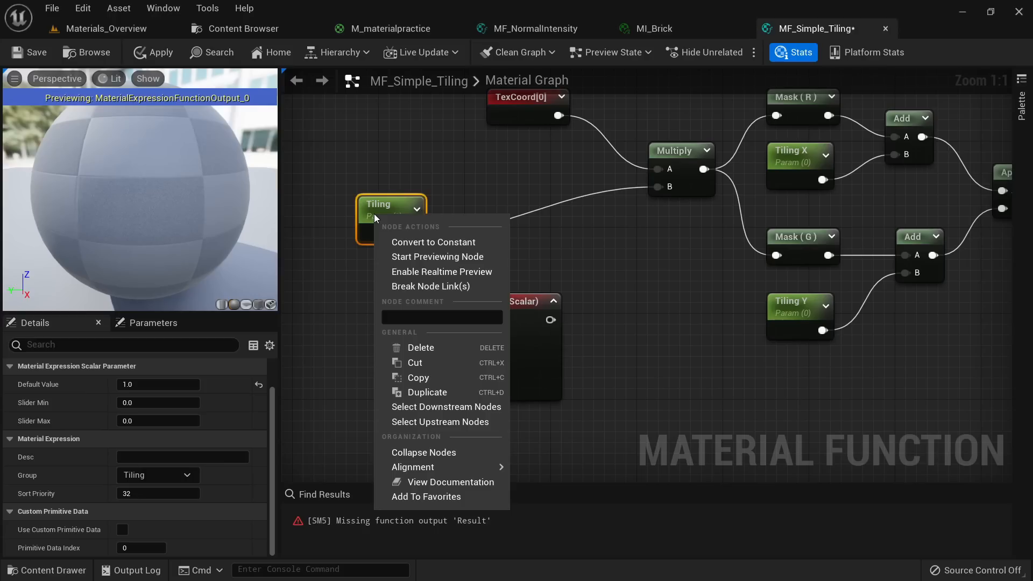
left_click(411, 239)
left_click_drag(493, 307, 500, 232)
left_click_drag(384, 223, 443, 245)
left_click_drag(561, 244, 657, 186)
left_click_drag(525, 237, 527, 211)
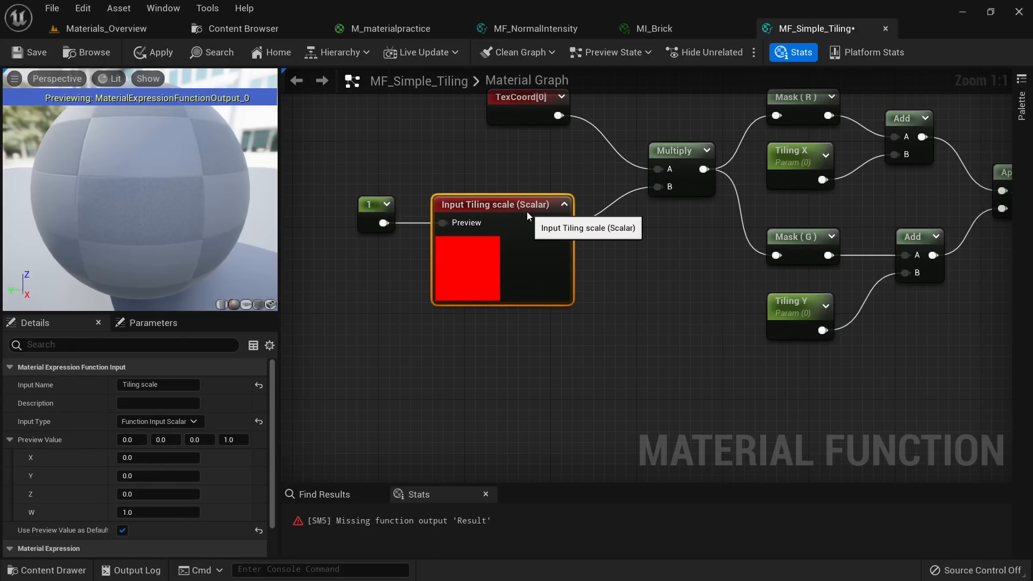
Step: Apply the function changes and move the Mask (R) node and its Add node well above Tiling X
left_click(150, 60)
right_click_drag(679, 261, 556, 297)
right_click_drag(677, 223, 526, 307)
left_click_drag(618, 222, 628, 106)
right_click_drag(589, 218, 731, 181)
scroll(730, 181, "down", 3)
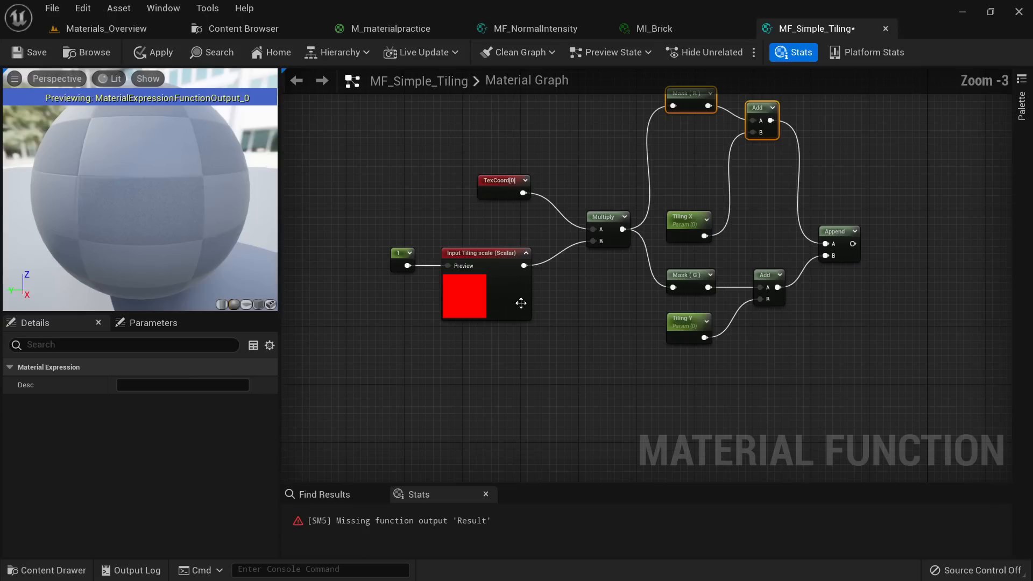
Step: Paste a copy of the Tiling scale input below the tiling nodes and name it Tiling X
left_click(525, 302)
key("ctrl+c")
left_click(553, 349)
key("ctrl+v")
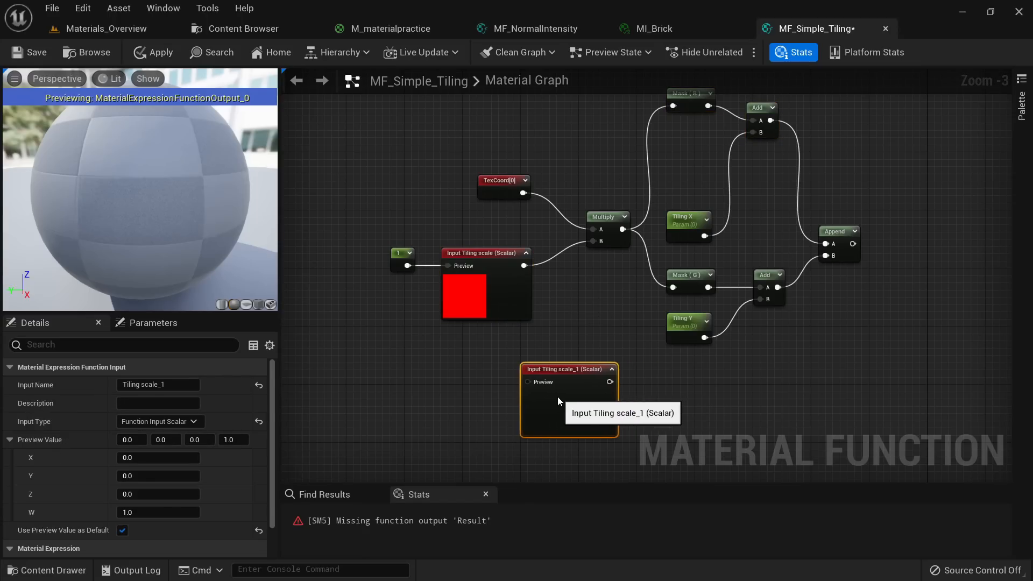
scroll(557, 396, "up", 2)
left_click(151, 457)
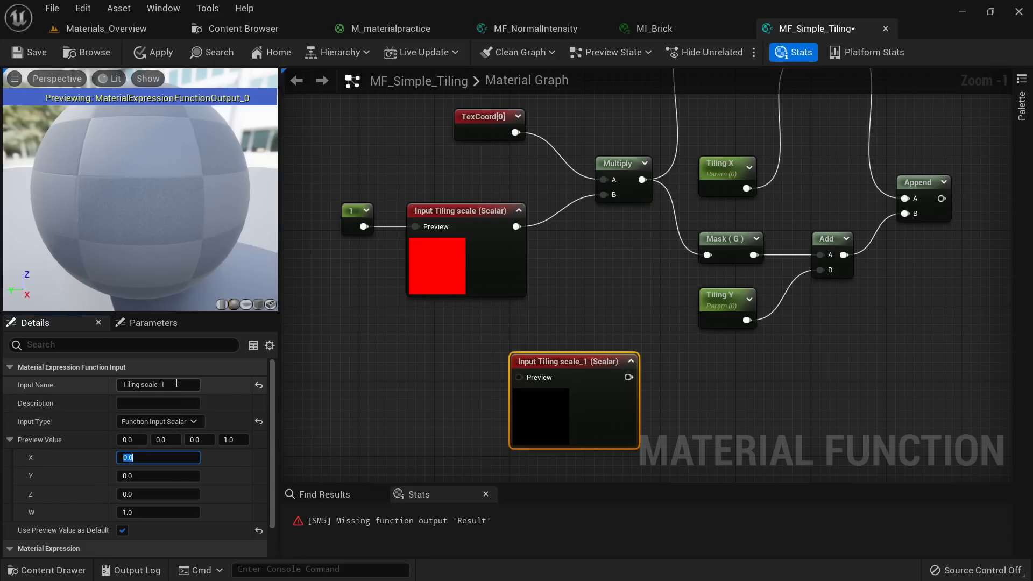
left_click(156, 384)
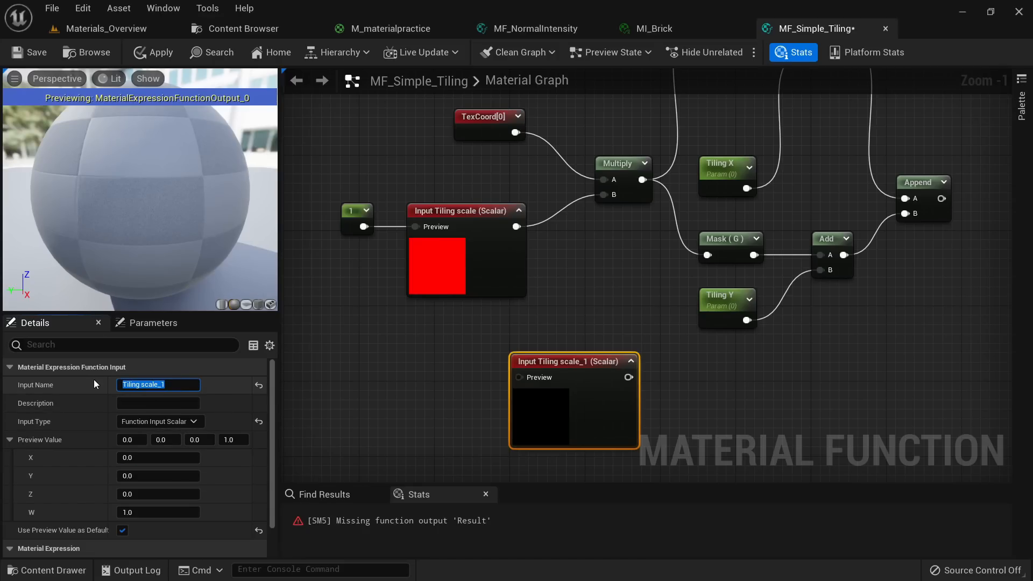
type("Tiling X")
key("Return")
Step: Move the Tiling X input under Tiling scale, duplicate it and name the duplicate Tiling Y
right_click_drag(587, 318, 545, 284)
left_click_drag(526, 376, 413, 357)
key("ctrl+d")
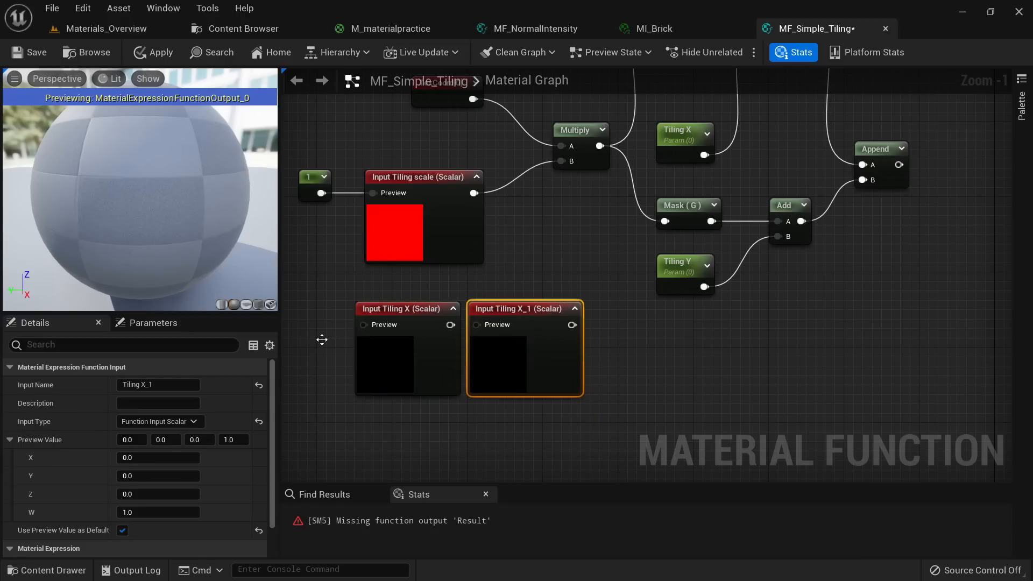
left_click(178, 384)
type("Tiling Y")
key("Return")
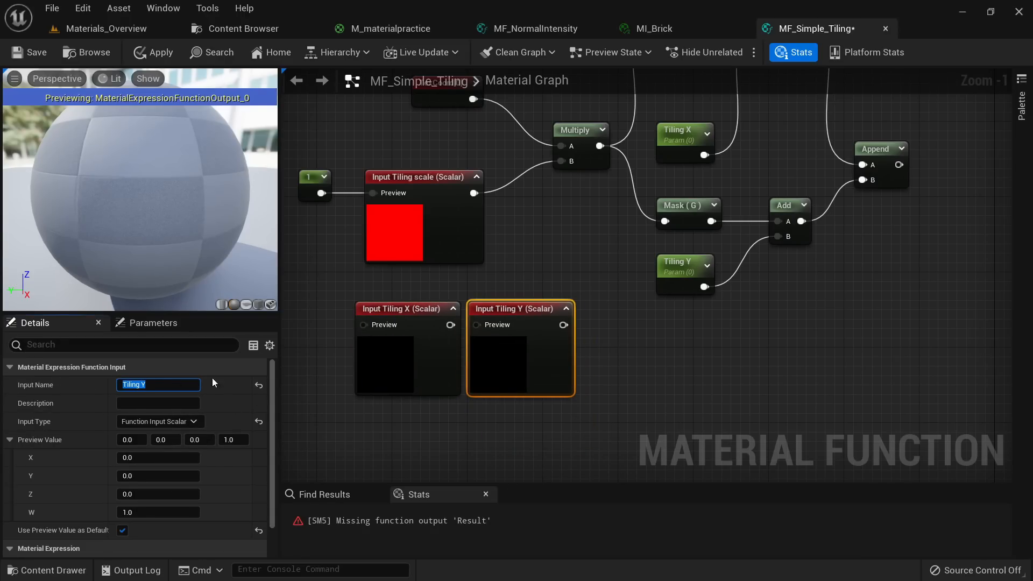
Step: Rename the Tiling X input to Tile Pan X and move the Tiling Y input slightly away from it
left_click(424, 387)
left_click(163, 386)
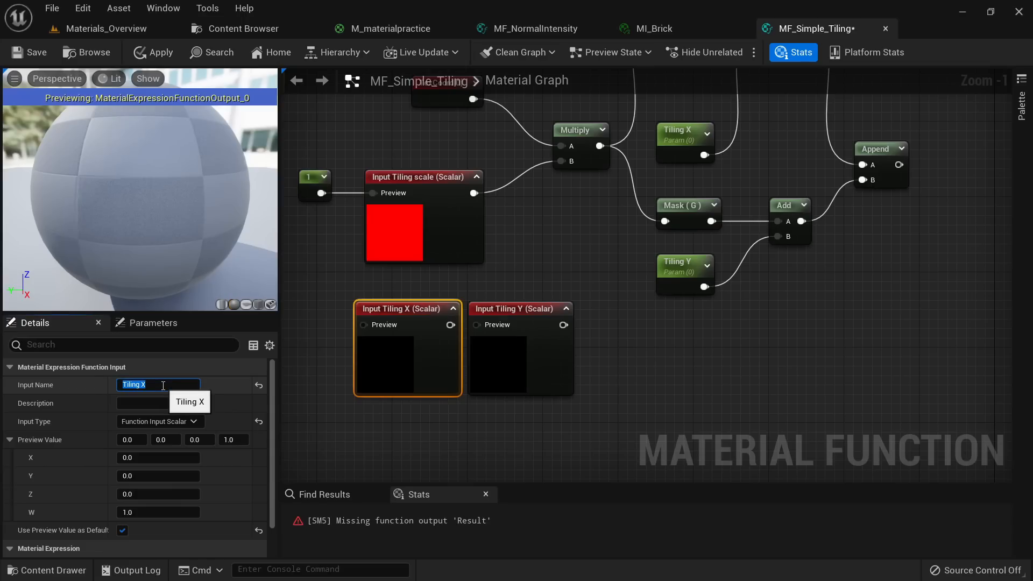
type("Tile Pan X")
key("Return")
left_click_drag(503, 380, 531, 381)
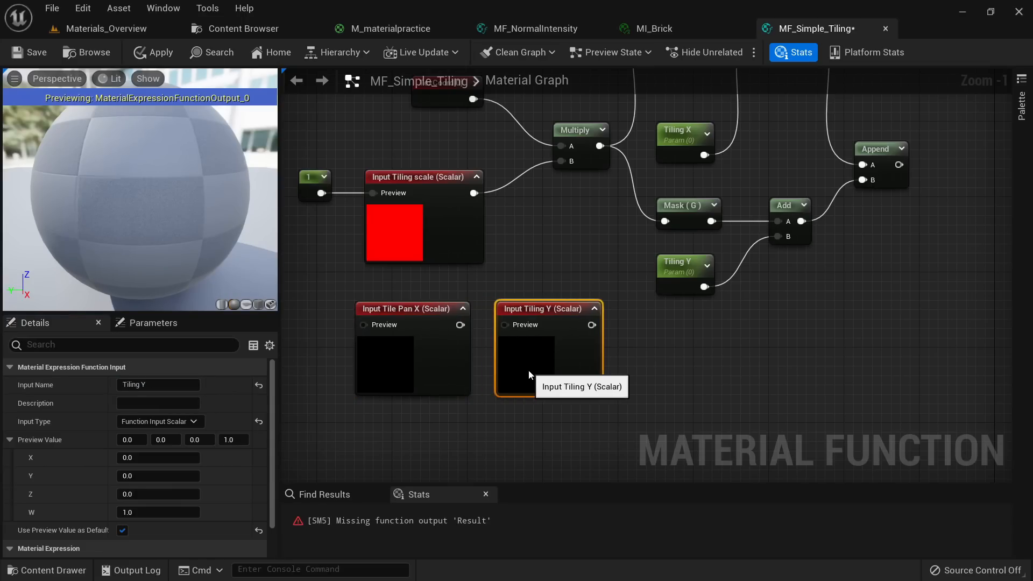
Step: Rename the Tiling Y function input to Tile Pan Y and connect the Tile Pan X input to the upper Add node's B
left_click(177, 386)
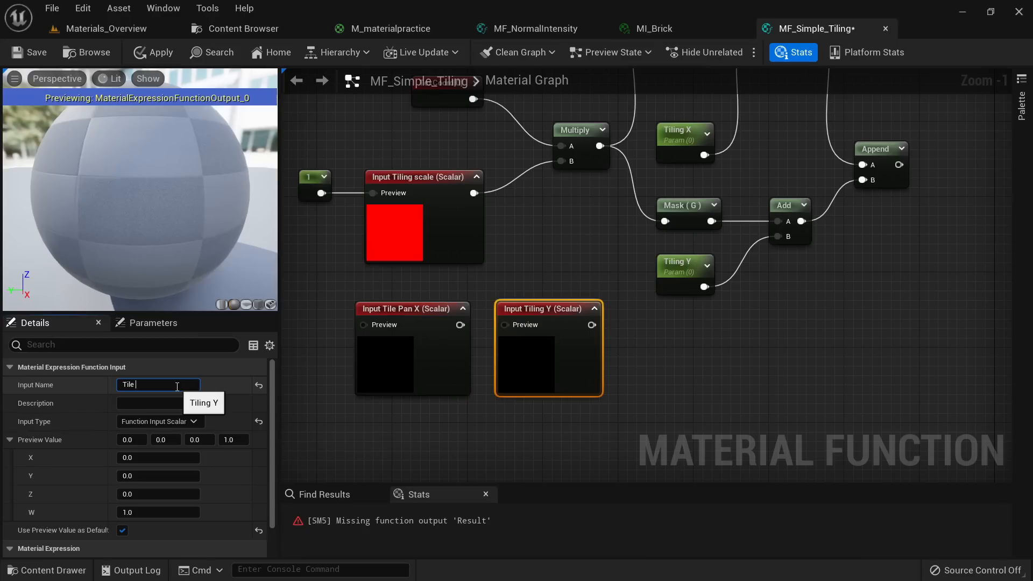
key("Return")
right_click_drag(411, 343, 373, 437)
left_click_drag(375, 435, 655, 190)
right_click_drag(655, 194, 615, 212)
left_click_drag(637, 173, 690, 132)
Step: Delete the old Tiling X parameter and shift the Tile Pan X input closer to the upper Add node
left_click(612, 260)
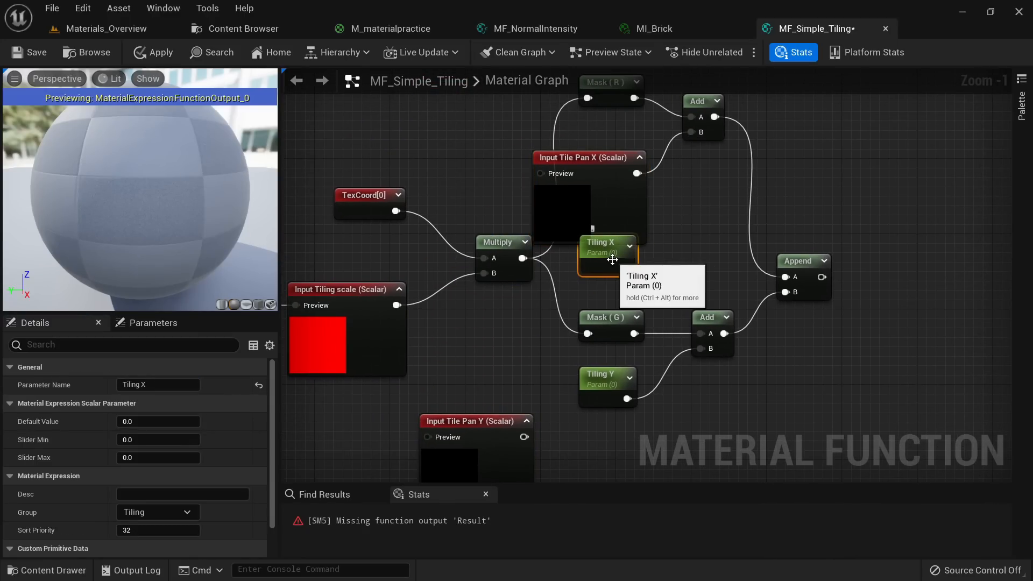
key("Delete")
left_click_drag(591, 211, 624, 209)
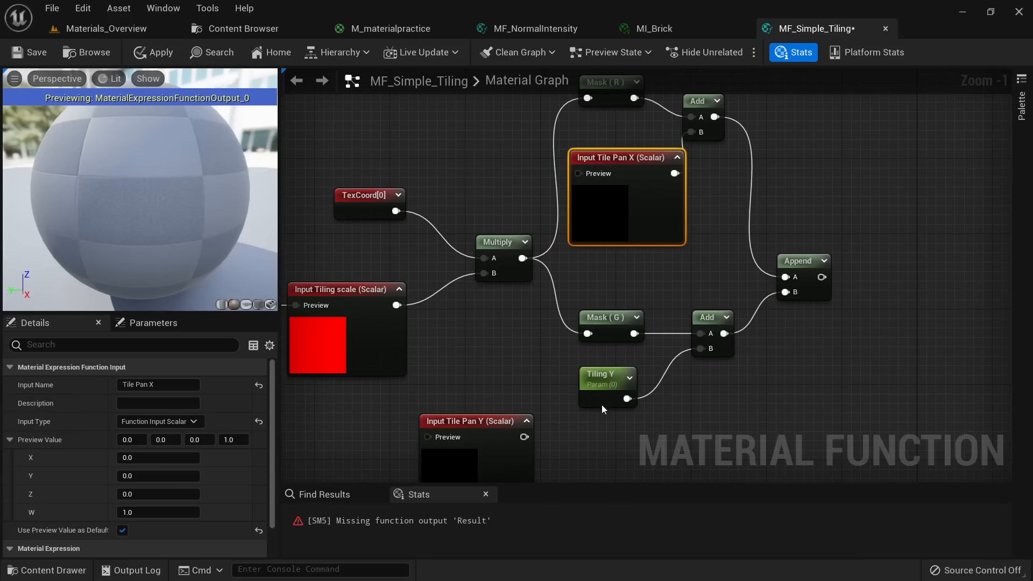
Step: Replace the Tiling Y parameter with the Tile Pan Y input on the lower Add, and connect Append to the function's Output Result node
left_click(599, 378)
right_click_drag(600, 378, 592, 317)
key("Delete")
left_click_drag(516, 376, 762, 308)
scroll(693, 301, "down", 4)
scroll(673, 290, "up", 3)
scroll(763, 305, "down", 2)
scroll(760, 281, "up", 2)
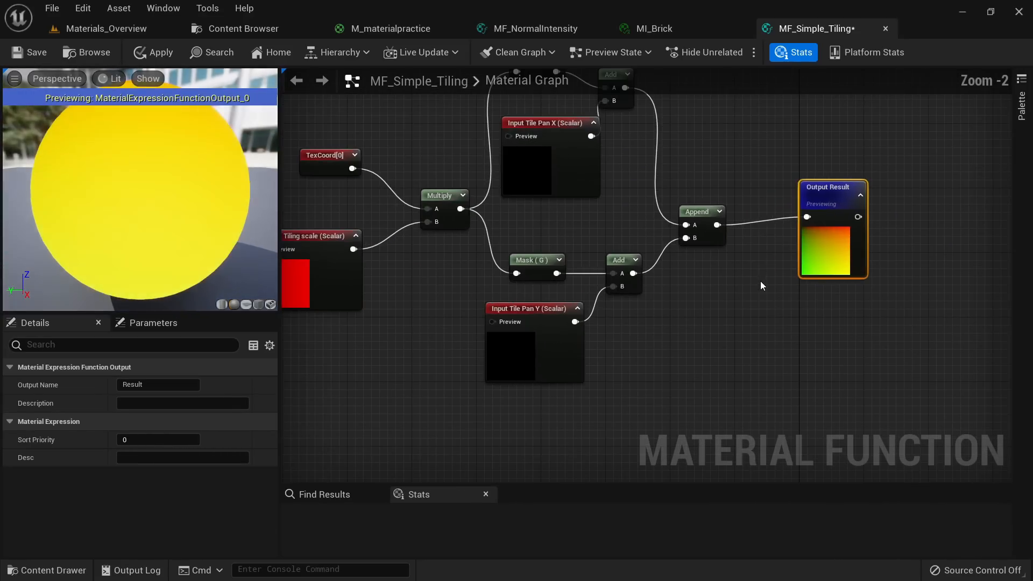
Step: Rename the function's Result output to Simple Tiling Coords
left_click_drag(200, 237, 161, 237)
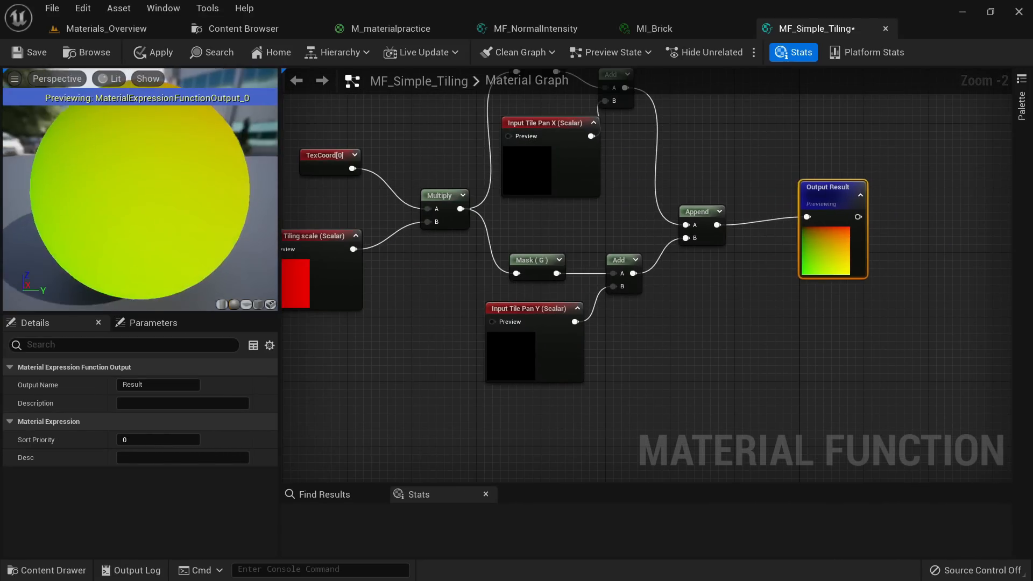
left_click(789, 321)
right_click_drag(790, 321, 650, 359)
scroll(692, 321, "up", 1)
left_click(666, 282)
left_click(160, 384)
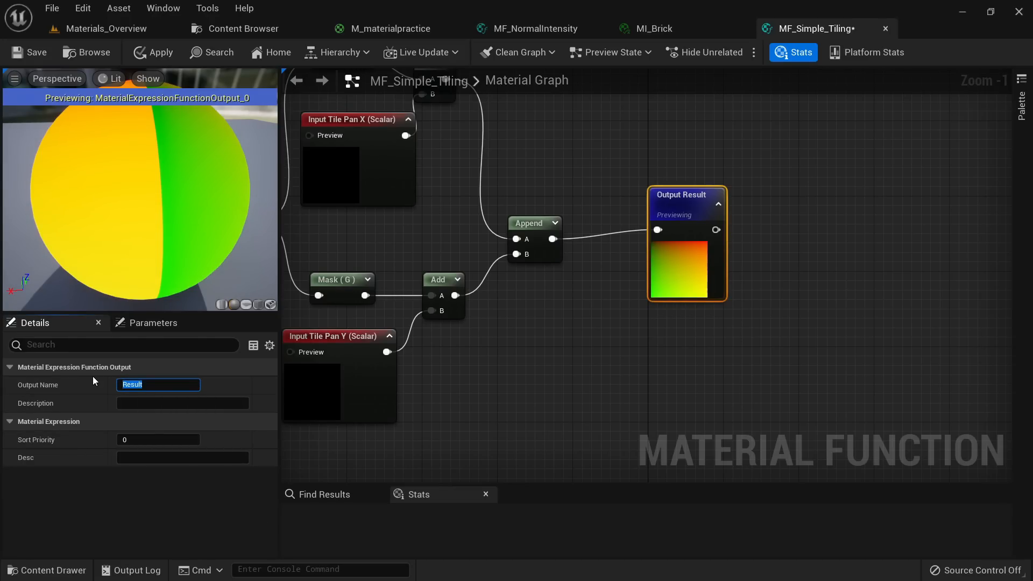
type("SSimple Tiling Coords")
key("Return")
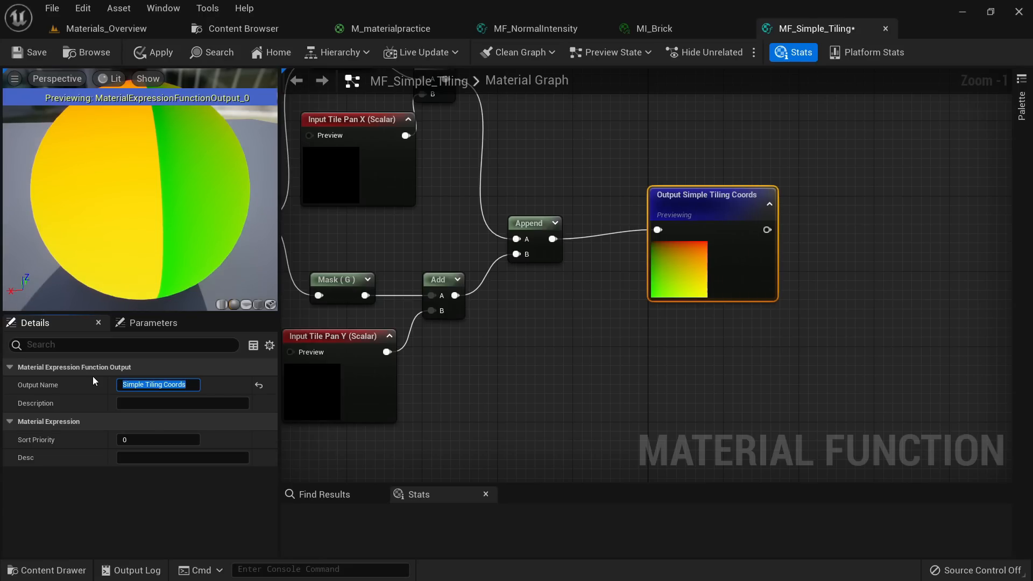
Step: Describe the function as "Adds simple tiling manipulation to the textures", expose it to the library and apply the changes
left_click(513, 370)
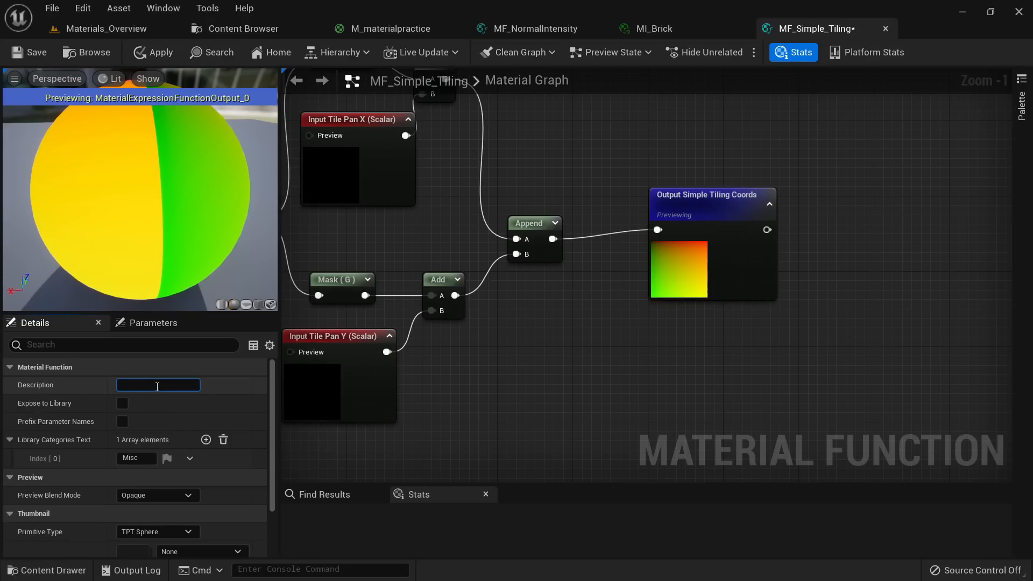
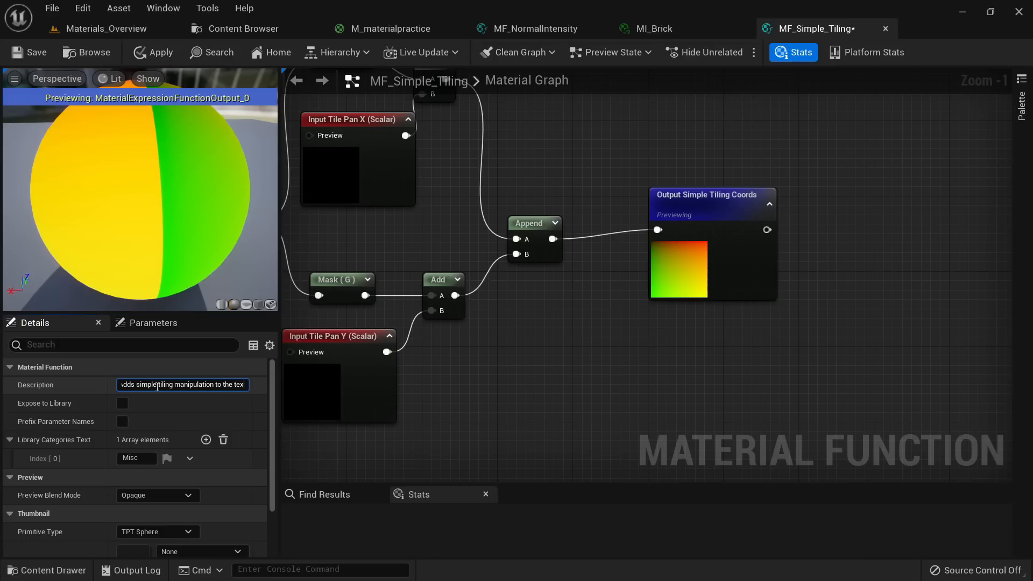
type("s")
key("Return")
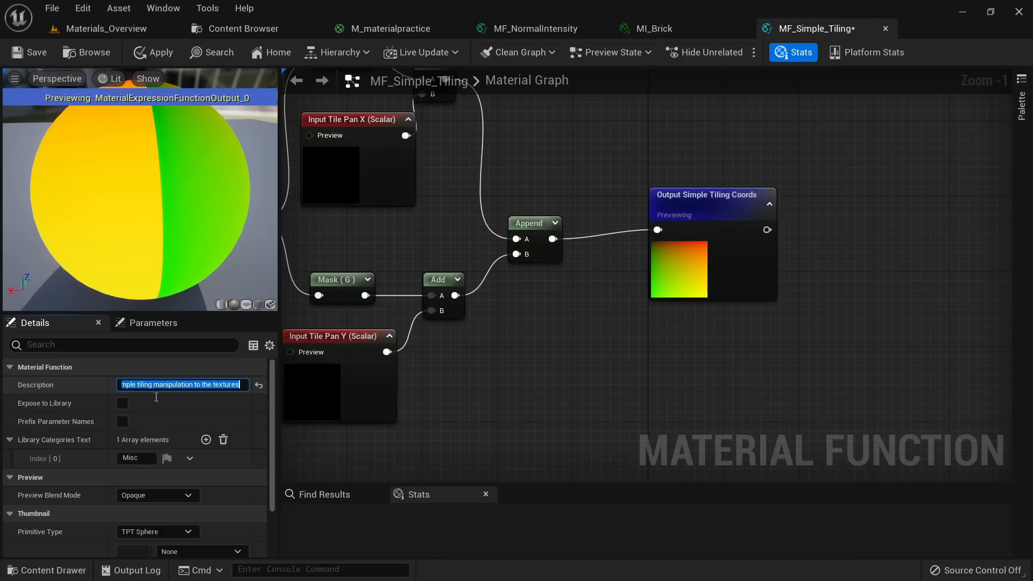
left_click(124, 404)
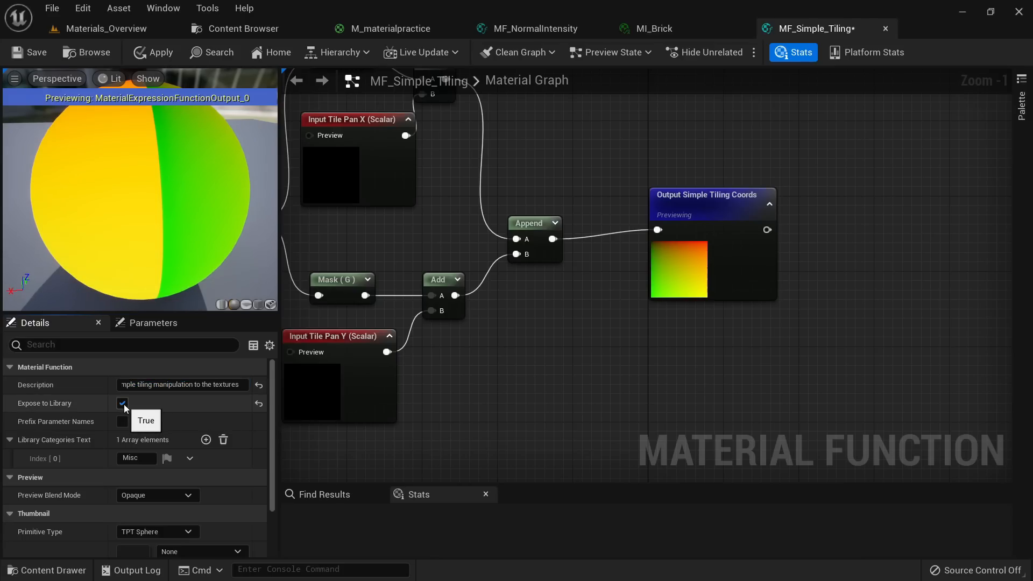
left_click(152, 52)
Step: Add the MF_Simple_Tiling function to the M_materialpractice graph, placing it below the Tiling parameter in the Simple Tiling setup comment
left_click(402, 19)
right_click(467, 337)
type("tiling sim")
key("Return")
left_click_drag(499, 344, 444, 328)
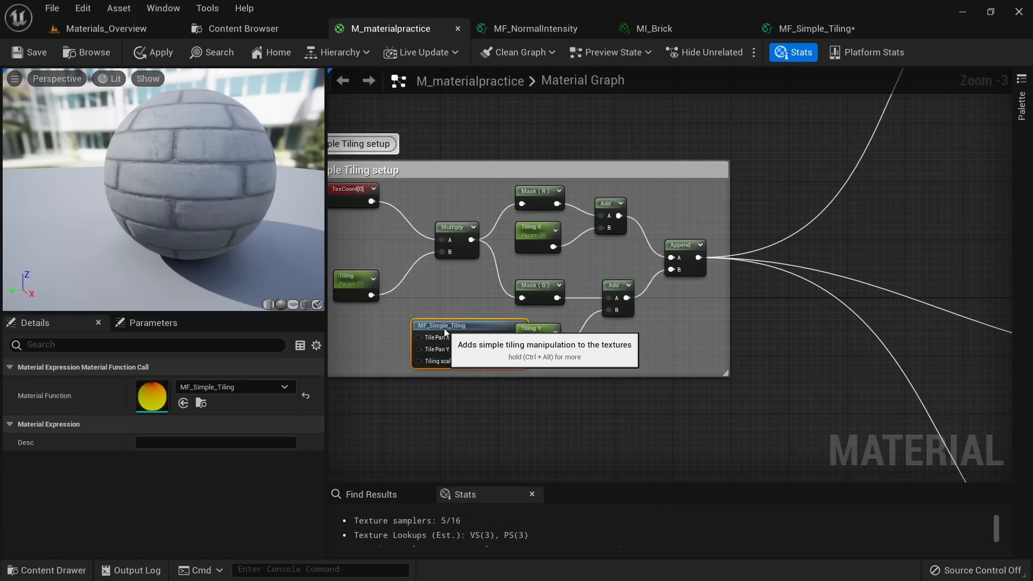
Step: Connect the Tiling parameter to the Tiling scale input of the MF_Simple_Tiling node
scroll(447, 308, "up", 3)
right_click_drag(447, 307, 511, 340)
scroll(550, 383, "down", 2)
scroll(549, 383, "down", 1)
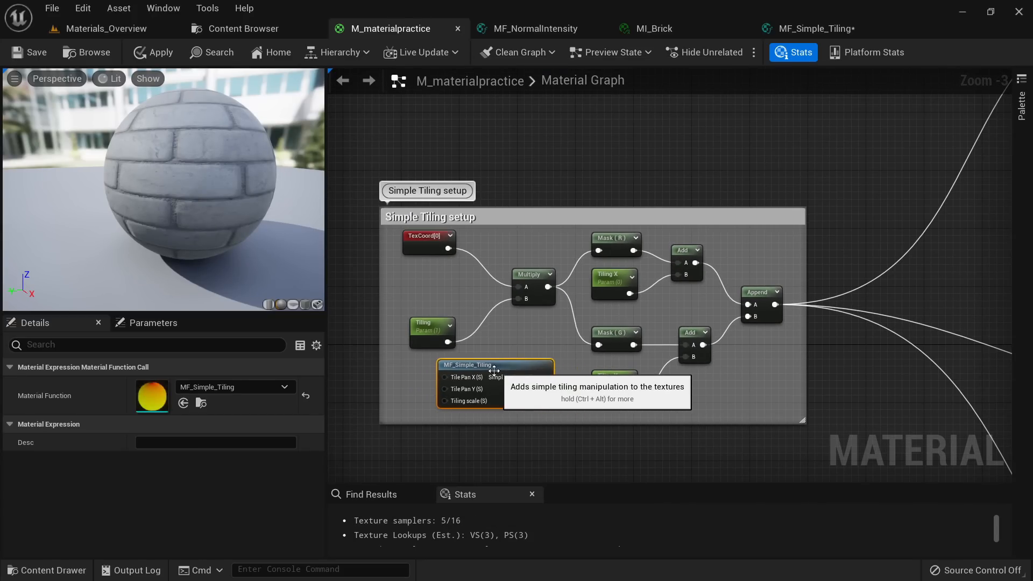
scroll(464, 371, "up", 3)
left_click_drag(439, 329, 434, 417)
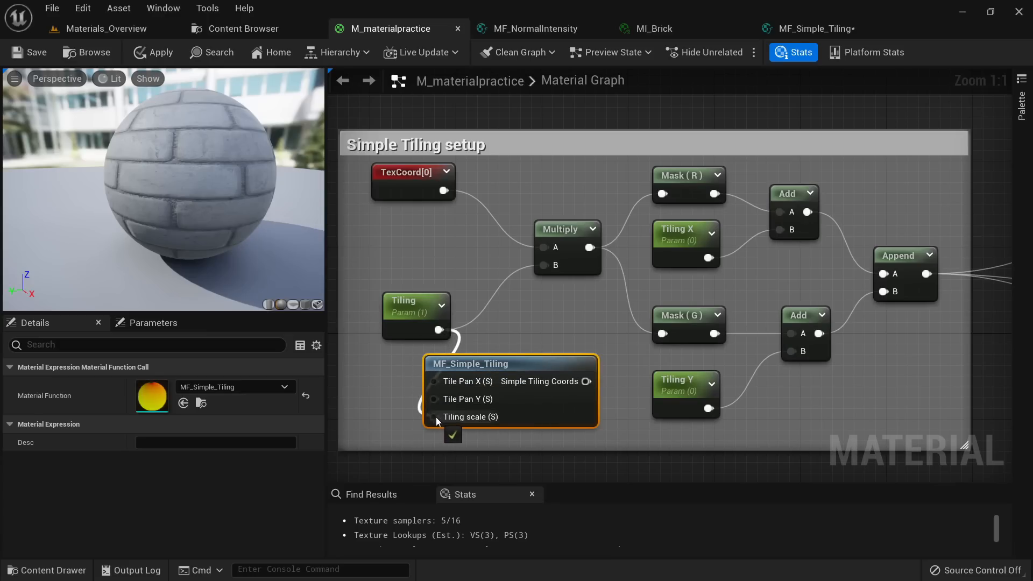
Step: Connect the Tiling X and Tiling Y parameters to the Tile Pan X and Tile Pan Y inputs of MF_Simple_Tiling
left_click_drag(414, 319, 370, 319)
left_click_drag(708, 258, 438, 382)
left_click_drag(708, 408, 434, 399)
scroll(690, 323, "down", 1)
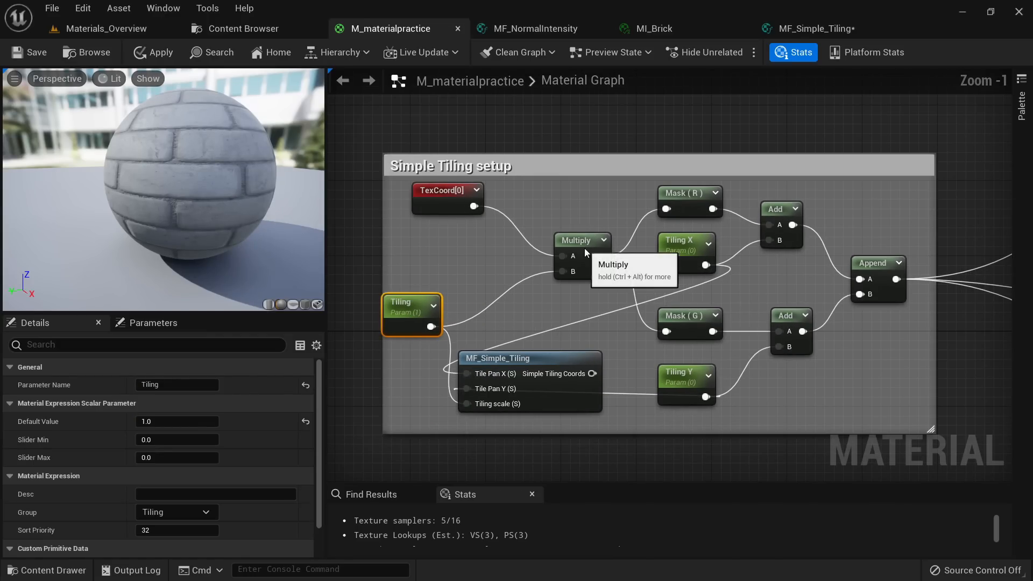
Step: Transfer all of the Append node's output connections to the Simple Tiling Coords output of MF_Simple_Tiling
left_click(566, 247)
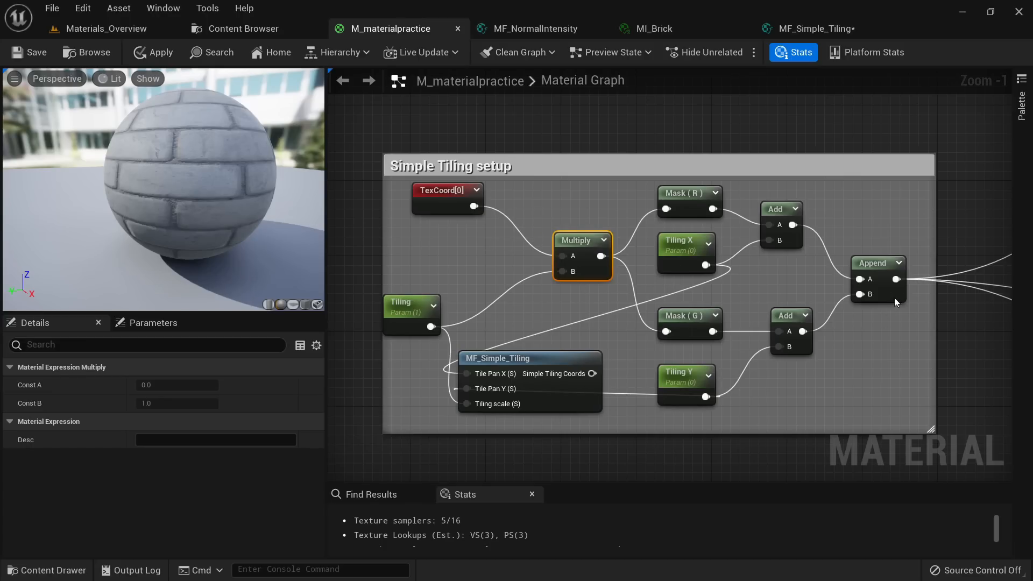
left_click_drag(895, 279, 594, 375, "ctrl")
mouse_move(676, 379)
left_mouse_down()
mouse_move(792, 371)
mouse_move(693, 411)
mouse_move(673, 392)
left_mouse_up()
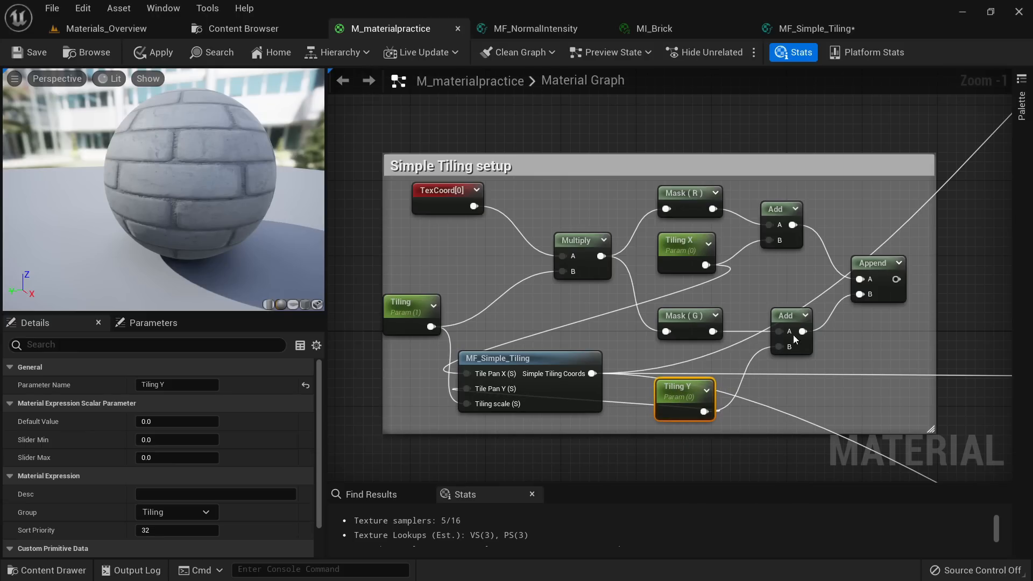
Step: Delete the replaced Append, Add, Mask, Multiply and TexCoord nodes from the Simple Tiling setup group
left_click_drag(877, 323, 777, 221)
key("Delete")
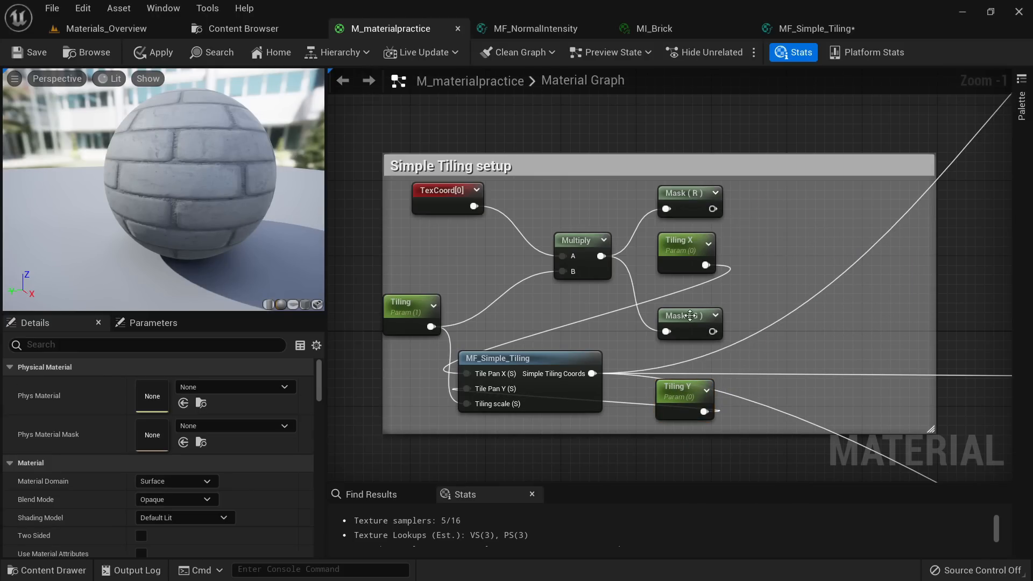
left_click(714, 193)
key("Delete")
left_click(583, 255)
key("Delete")
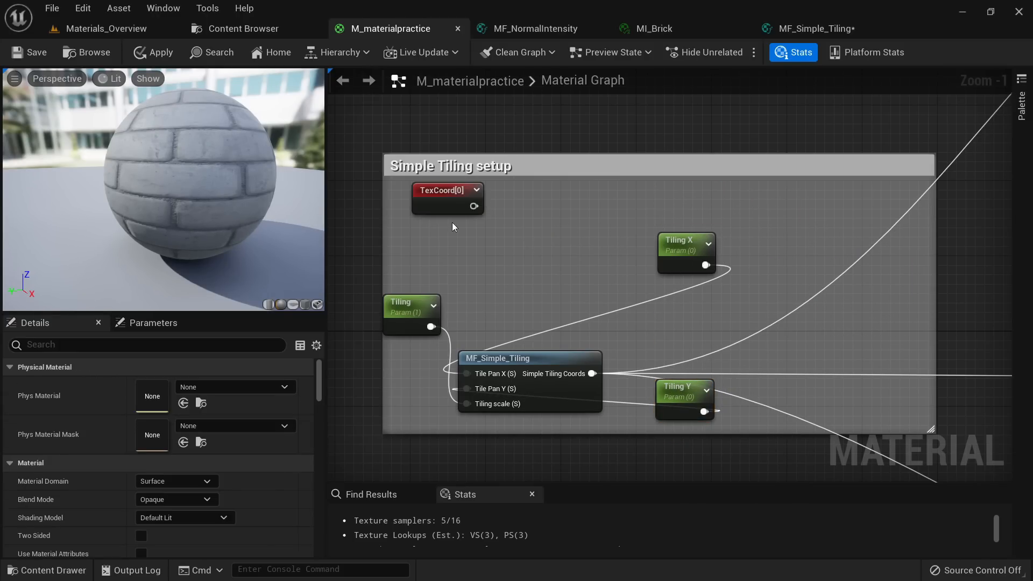
left_click(458, 205)
key("Delete")
Step: Place MF_Simple_Tiling near the right edge of the comment box and stack Tiling X, Tiling Y and Tiling to its left
left_click(484, 365)
left_click_drag(484, 364, 793, 300)
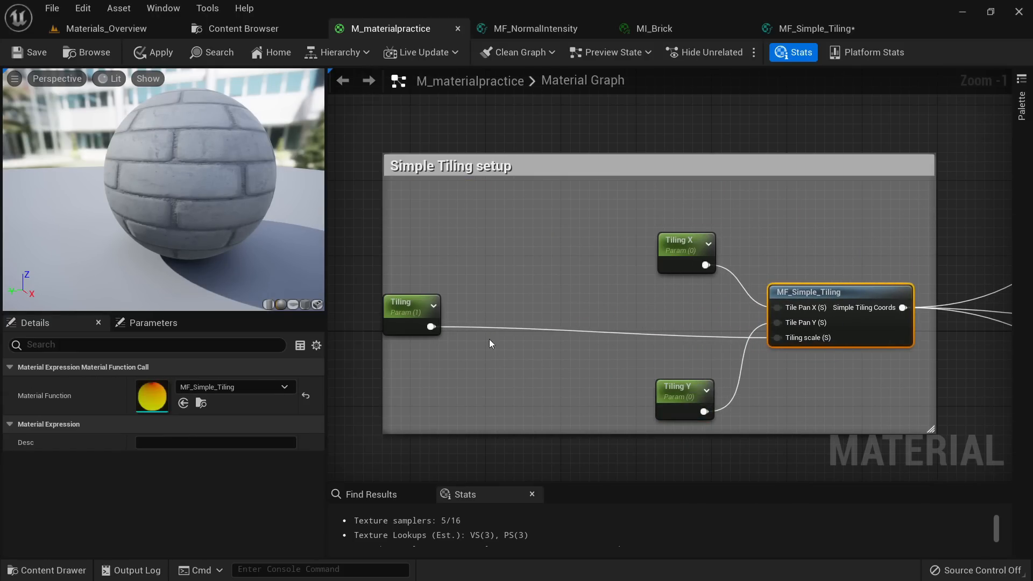
left_click_drag(403, 311, 666, 339)
left_click_drag(673, 414, 665, 318)
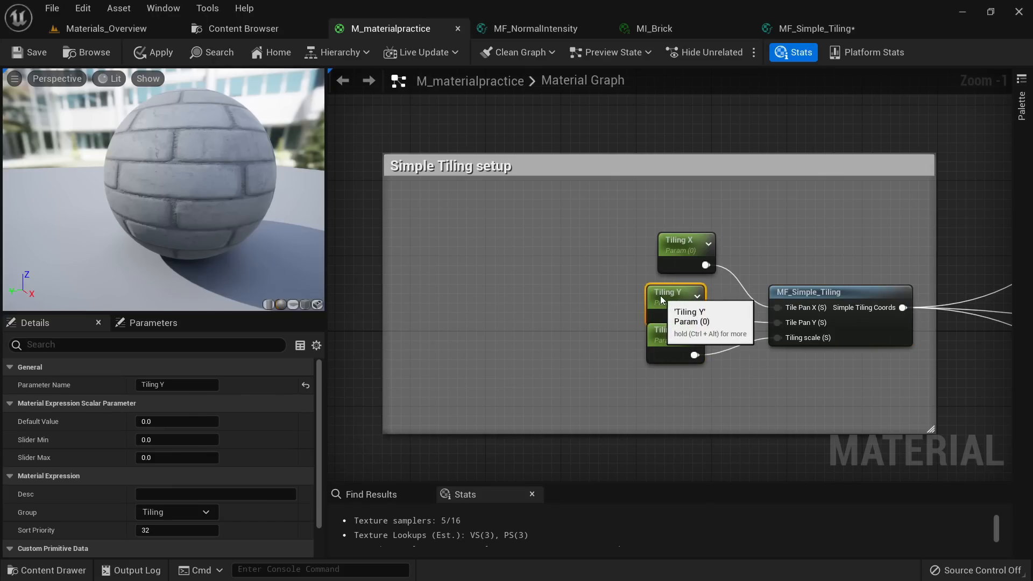
left_click_drag(690, 388, 535, 233)
left_click(635, 281)
left_click_drag(438, 233, 463, 343)
Step: Move the three tiling parameters close to MF_Simple_Tiling and shrink the Simple Tiling setup comment box around the nodes
left_click(514, 166)
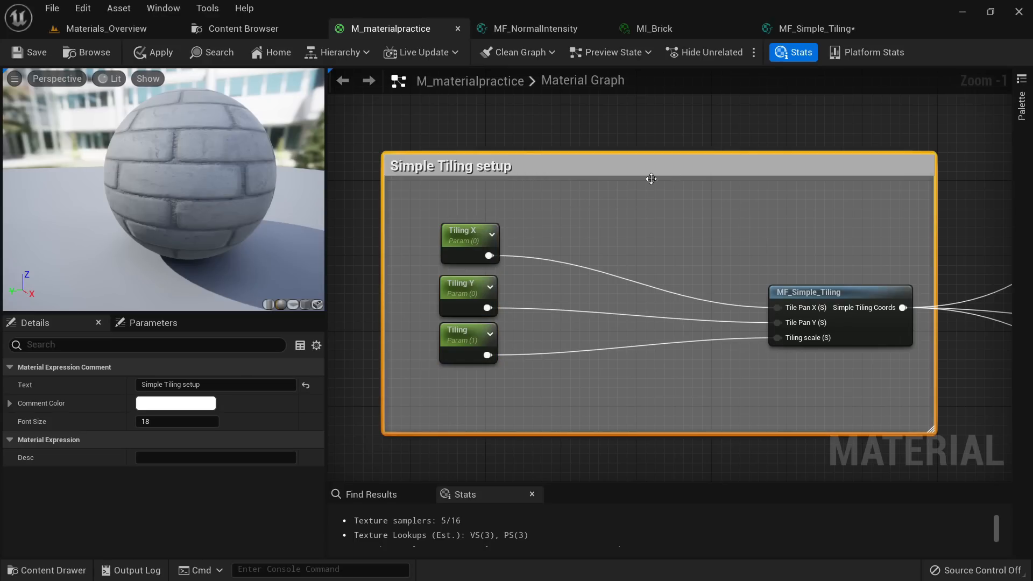
left_click_drag(931, 429, 926, 414)
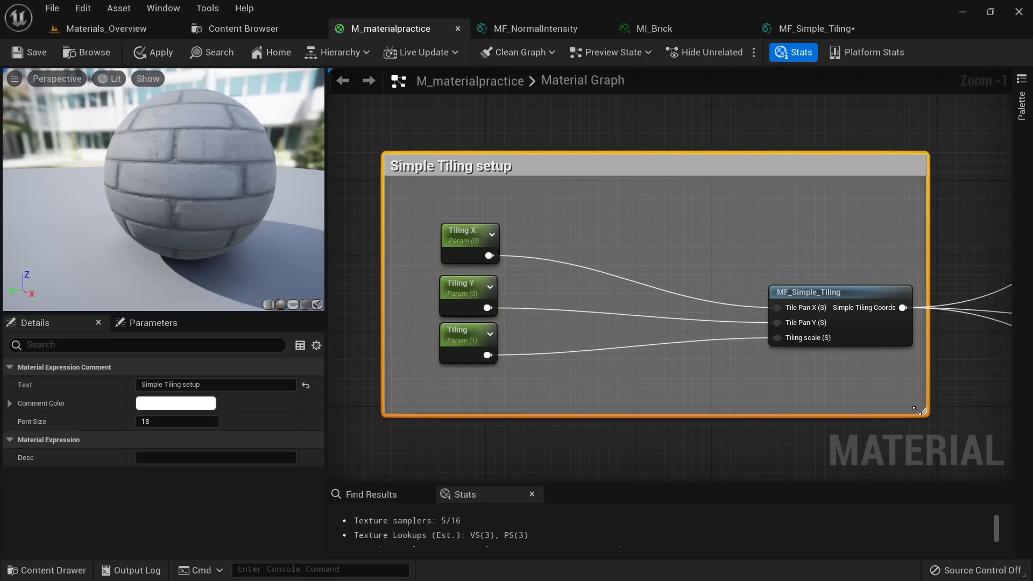
double_click(794, 164)
right_click_drag(817, 360, 668, 309)
scroll(670, 285, "up", 1)
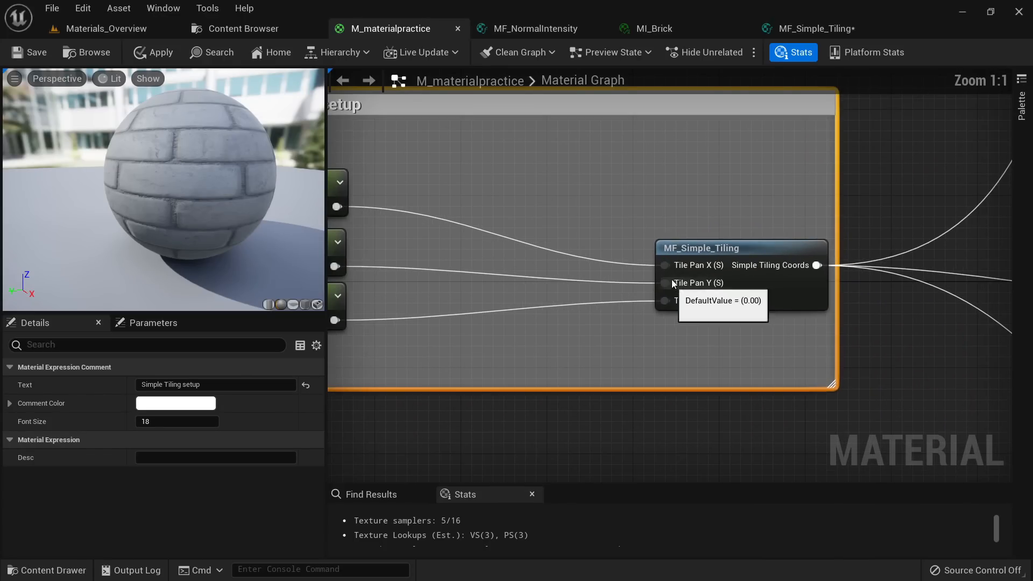
scroll(670, 286, "down", 2)
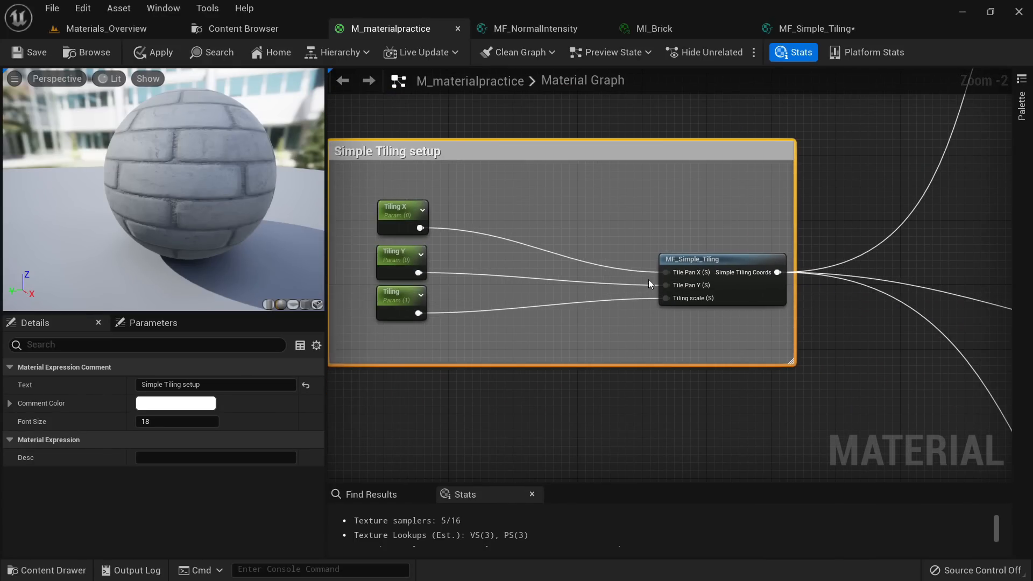
scroll(650, 284, "up", 1)
right_click_drag(467, 283, 527, 286)
left_click_drag(517, 195, 407, 323)
right_click_drag(506, 215, 559, 223)
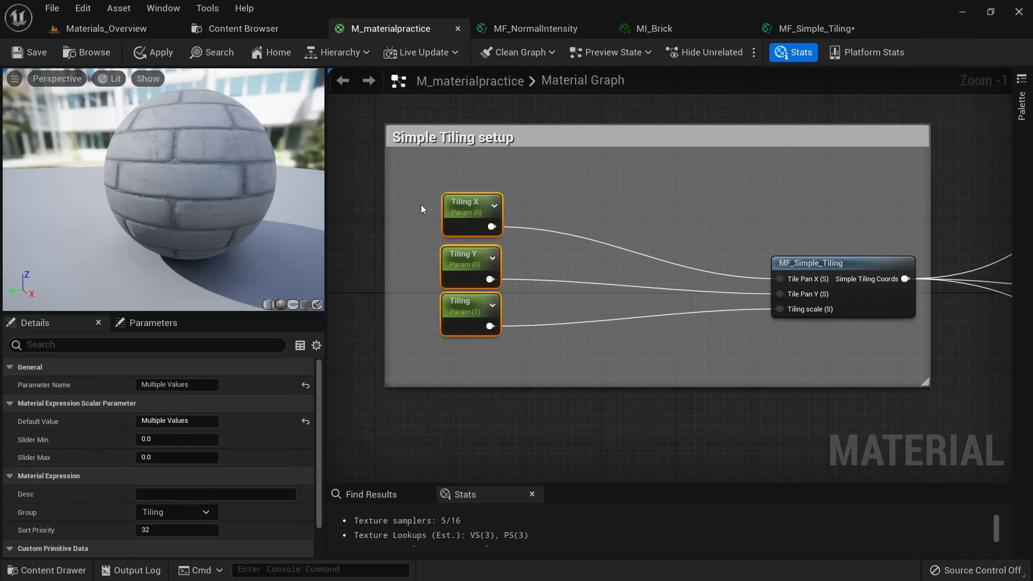
left_click(422, 210)
left_click_drag(387, 199, 703, 353)
left_click_drag(416, 259, 509, 268)
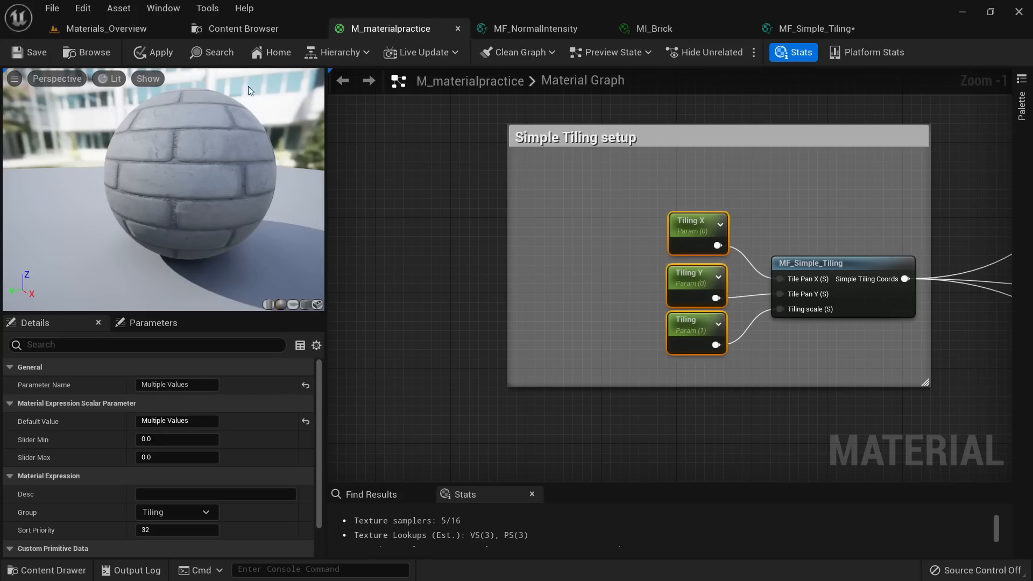
Step: Apply the M_materialpractice changes and float the MI_Brick editor as a separate window over the Materials_Overview level
left_click(156, 51)
left_click(121, 29)
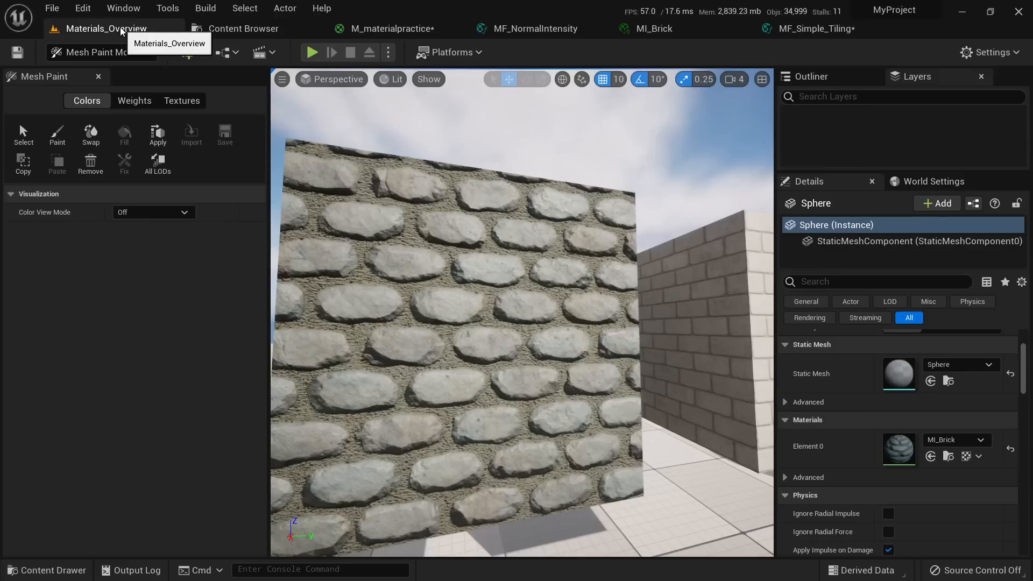
left_click(676, 34)
left_click_drag(676, 32, 678, 206)
left_click(92, 31)
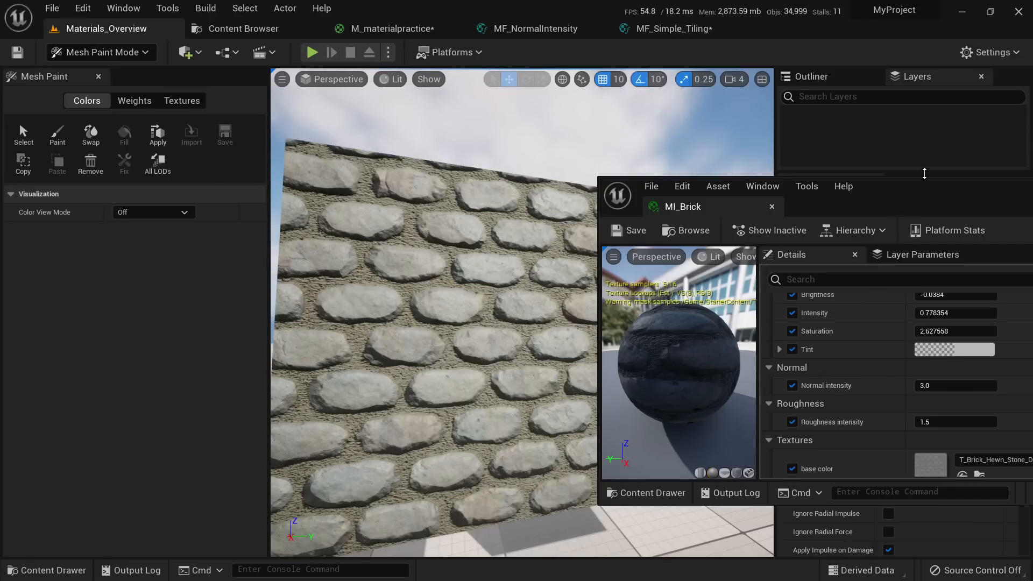
left_click_drag(923, 191, 880, 152)
Step: Set the Tiling parameter of MI_Brick to 1
scroll(859, 338, "down", 3)
scroll(858, 338, "up", 5)
scroll(847, 326, "down", 6)
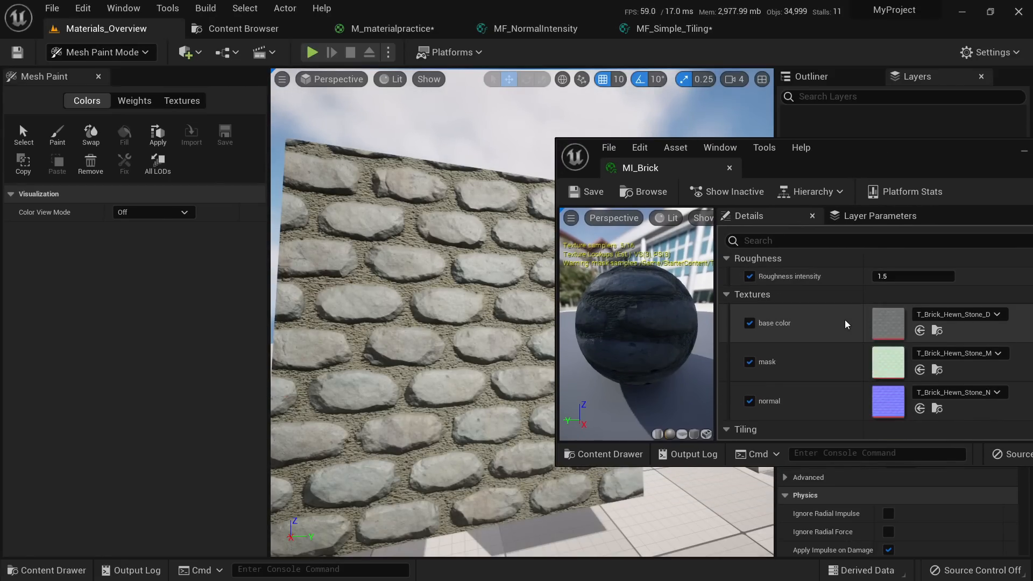
scroll(845, 321, "down", 3)
left_click(897, 339)
type("1")
key("Return")
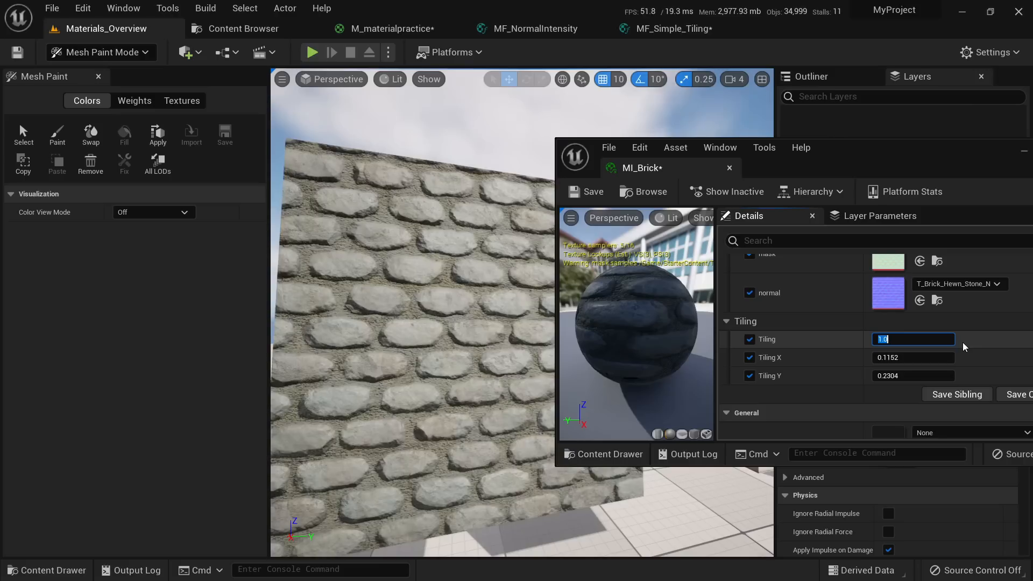
Step: Try a Tiling value of 2 on MI_Brick and return it to 1
type("2")
key("Return")
type("1")
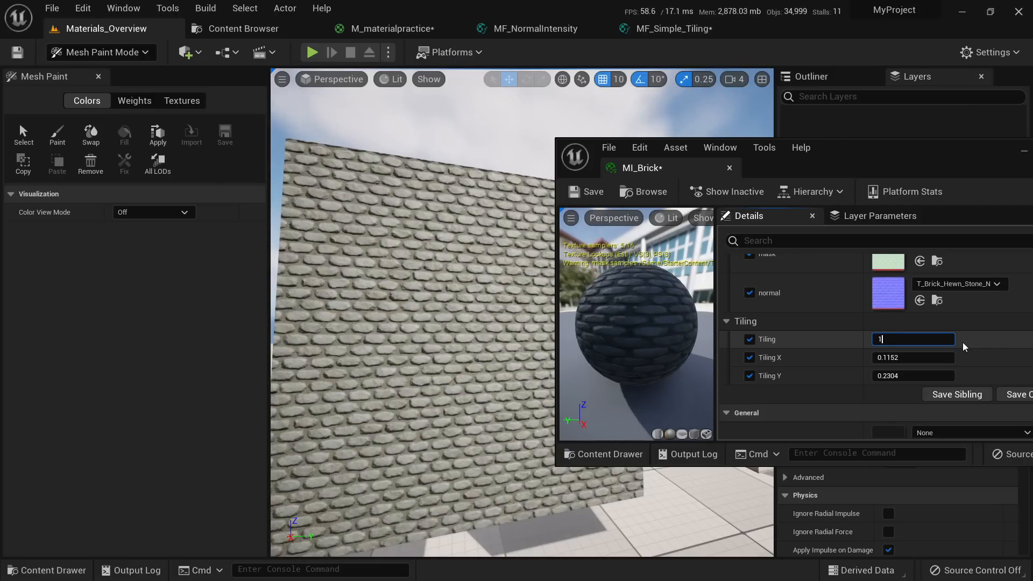
key("Return")
Step: Set MI_Brick's Tiling X to 0.3456 and Tiling Y to 0.576
key("Tab")
type("0.256")
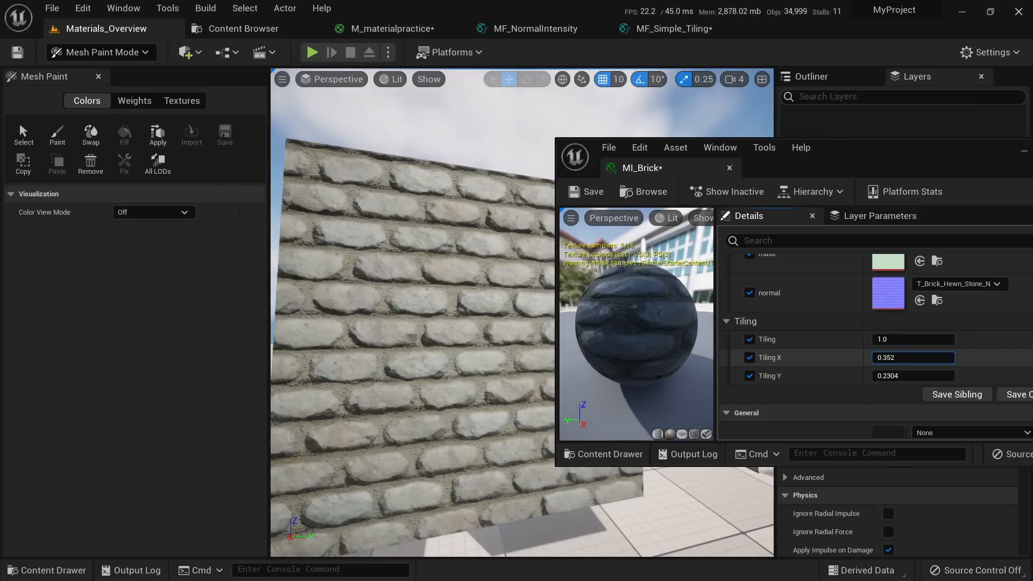
left_click_drag(913, 357, 957, 372)
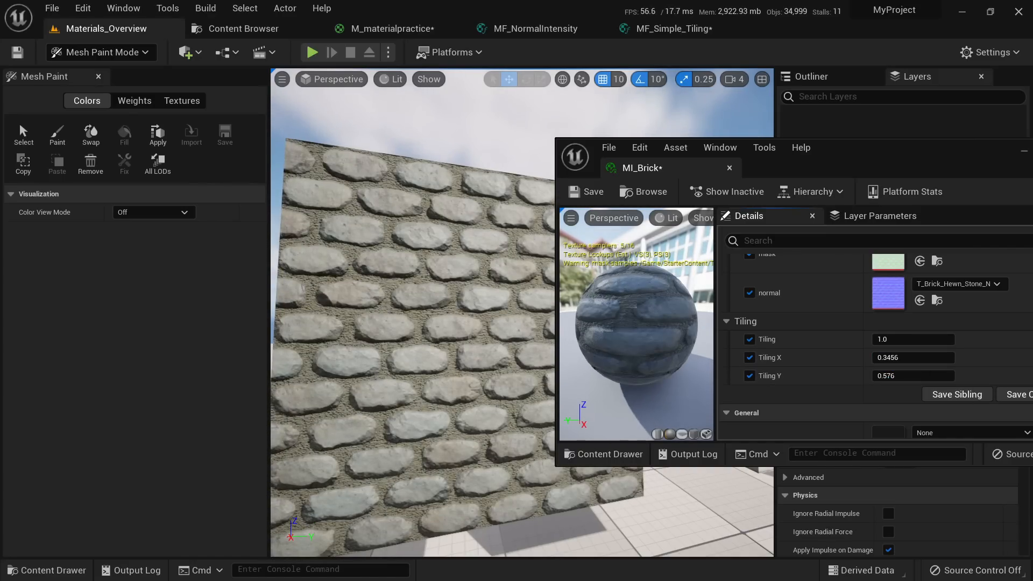
Step: Dock the MI_Brick editor back beside the other open assets and return to the M_materialpractice graph
left_click(672, 28)
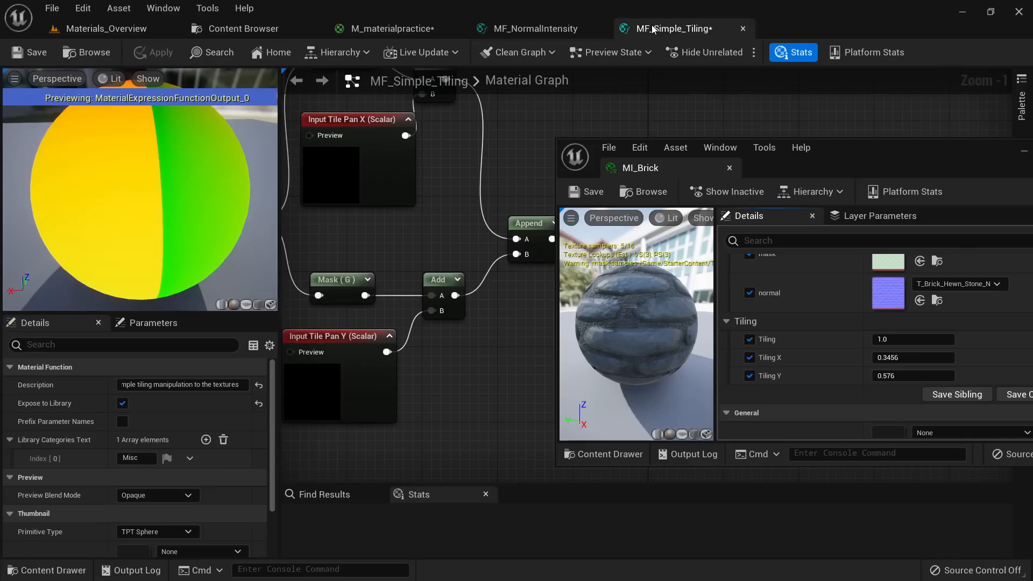
left_click_drag(740, 161, 701, 248)
left_click(558, 34)
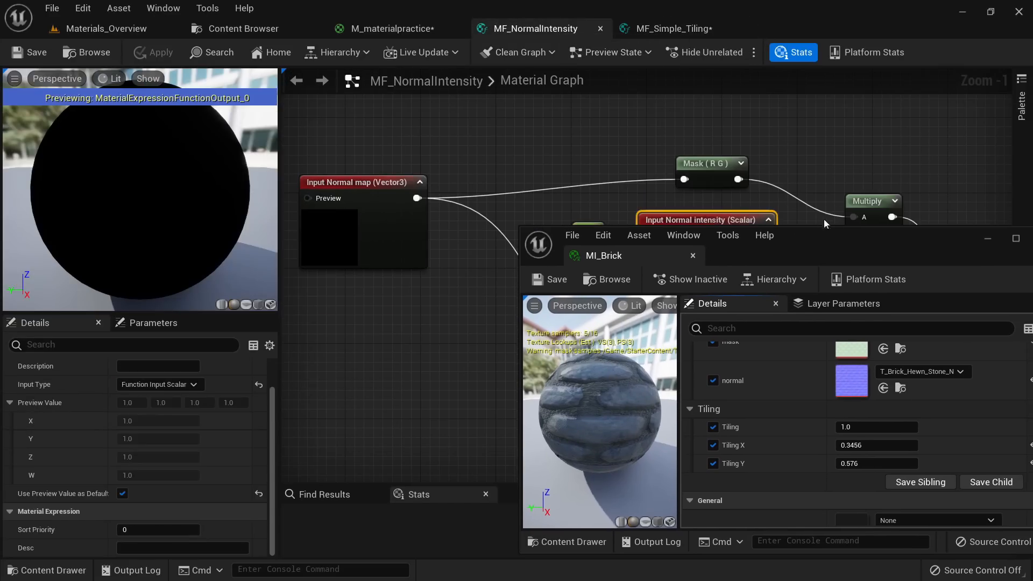
left_click_drag(849, 239, 736, 325)
scroll(610, 126, "down", 6)
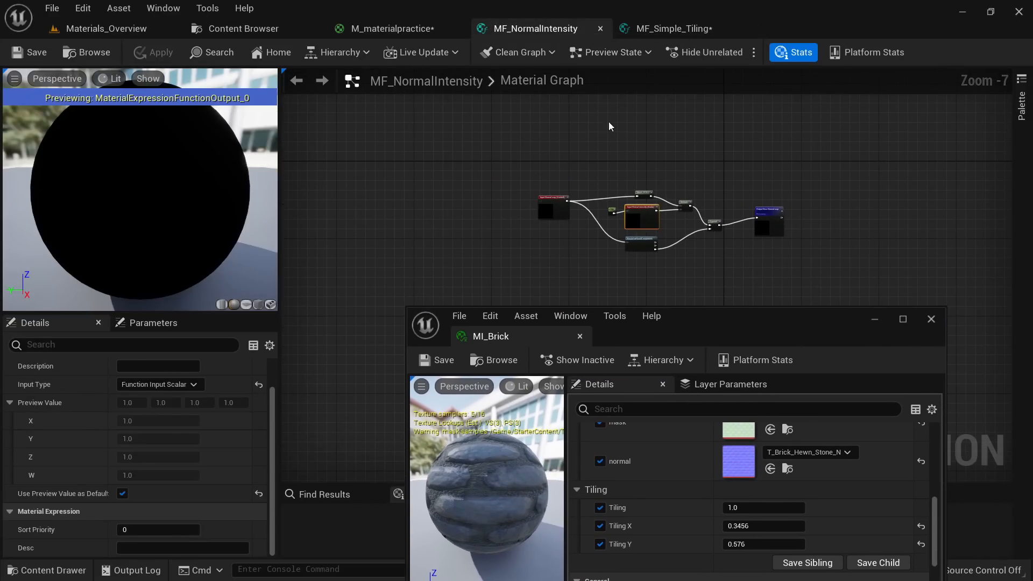
left_click(393, 28)
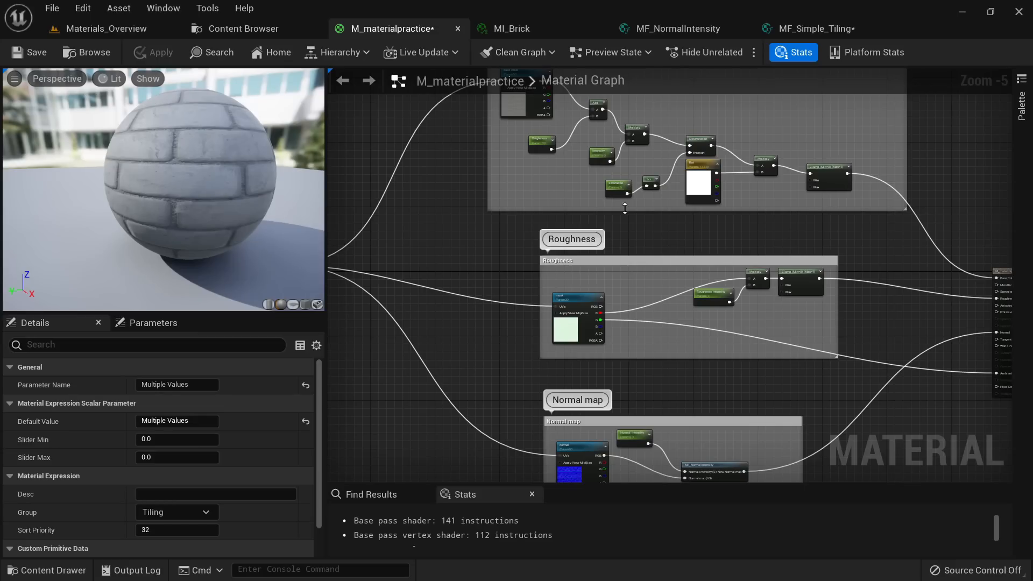
Step: Review the Base color section of M_materialpractice and select all of its nodes
scroll(590, 145, "up", 5)
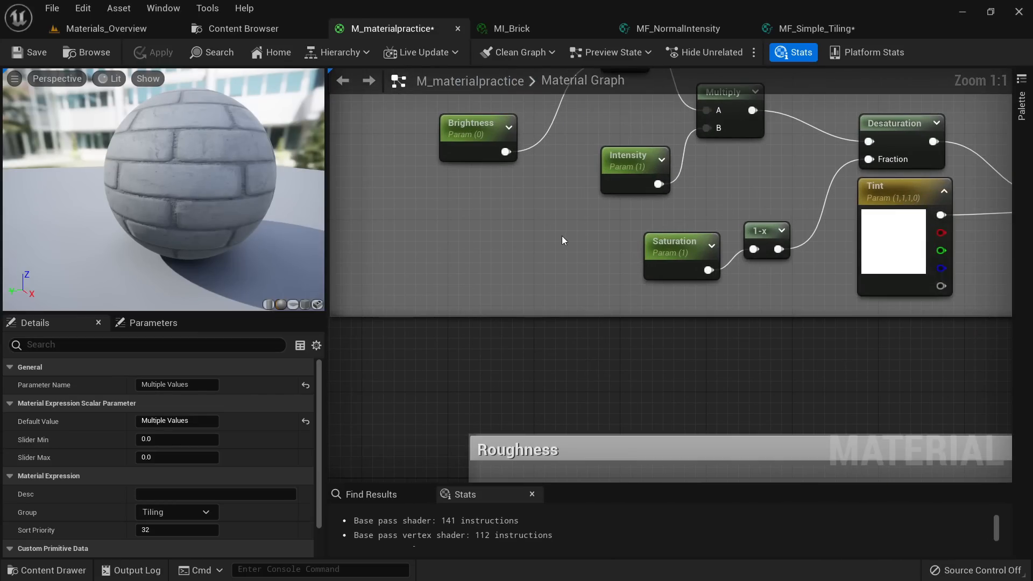
scroll(531, 312, "down", 5)
scroll(559, 282, "up", 2)
right_click_drag(522, 260, 504, 250)
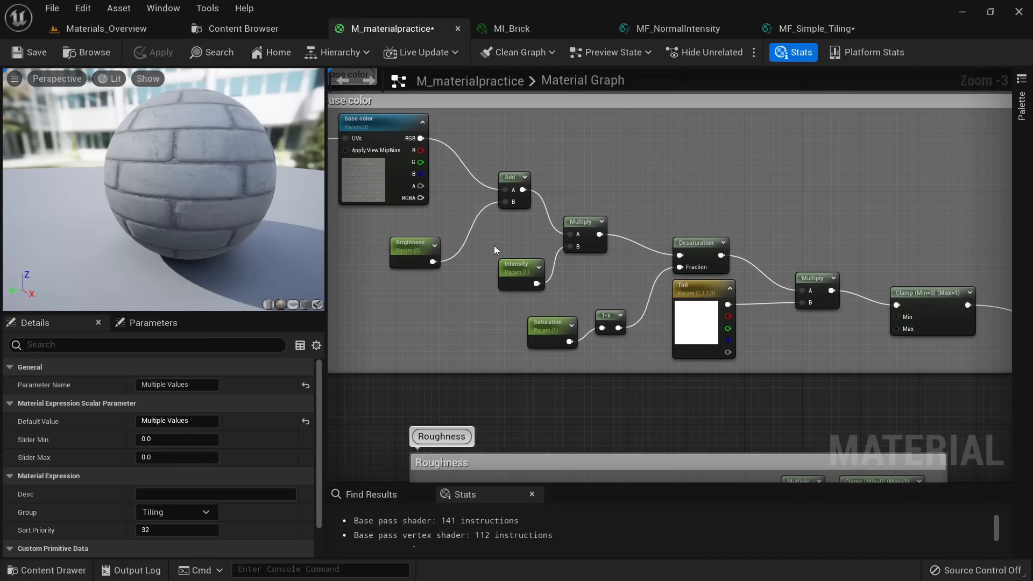
scroll(496, 225, "down", 1)
left_click_drag(836, 325, 440, 155)
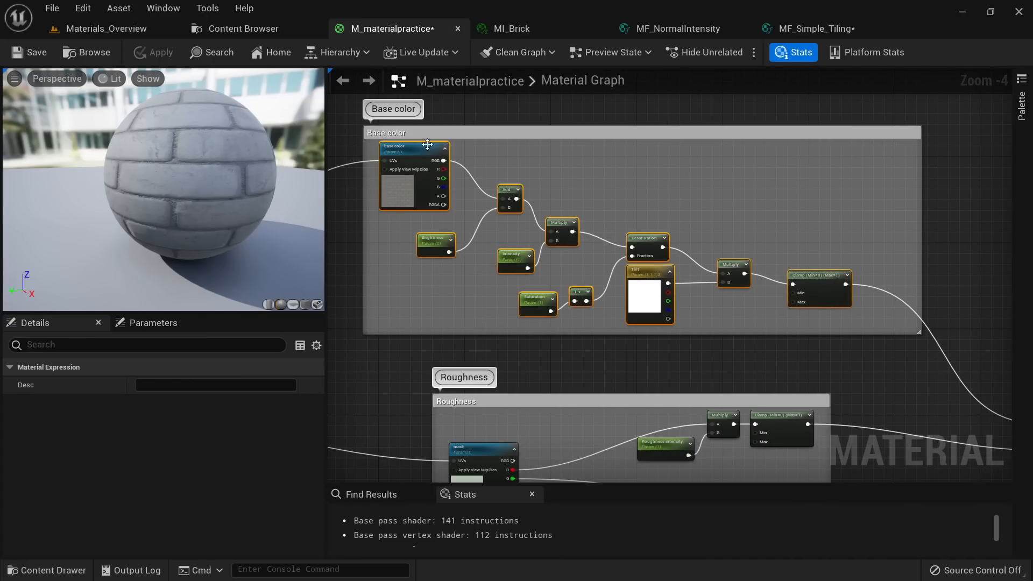
Step: Save all modified assets of the project from the Content Browser
left_click(261, 30)
left_click(378, 281)
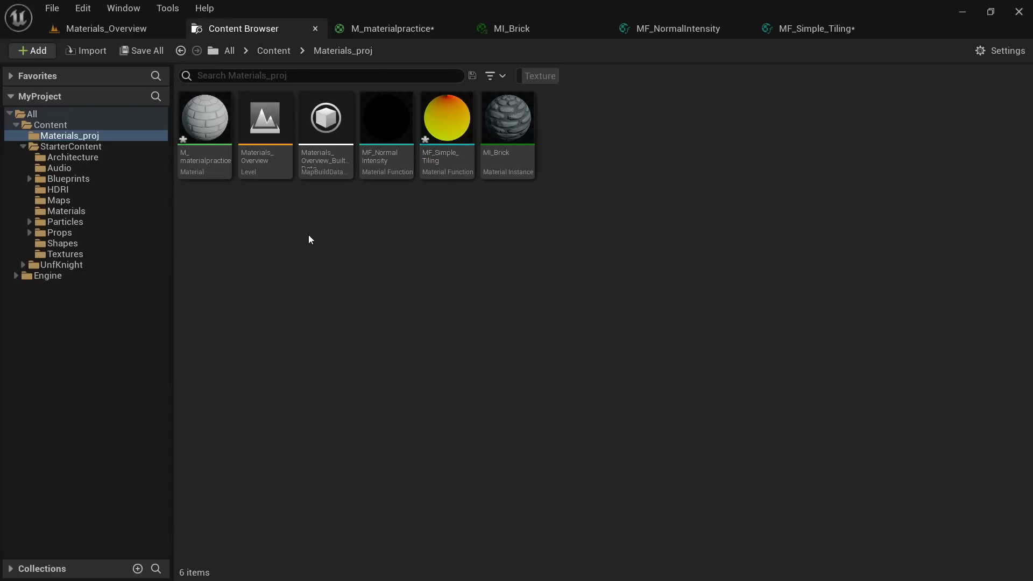
left_click(141, 51)
left_click(595, 448)
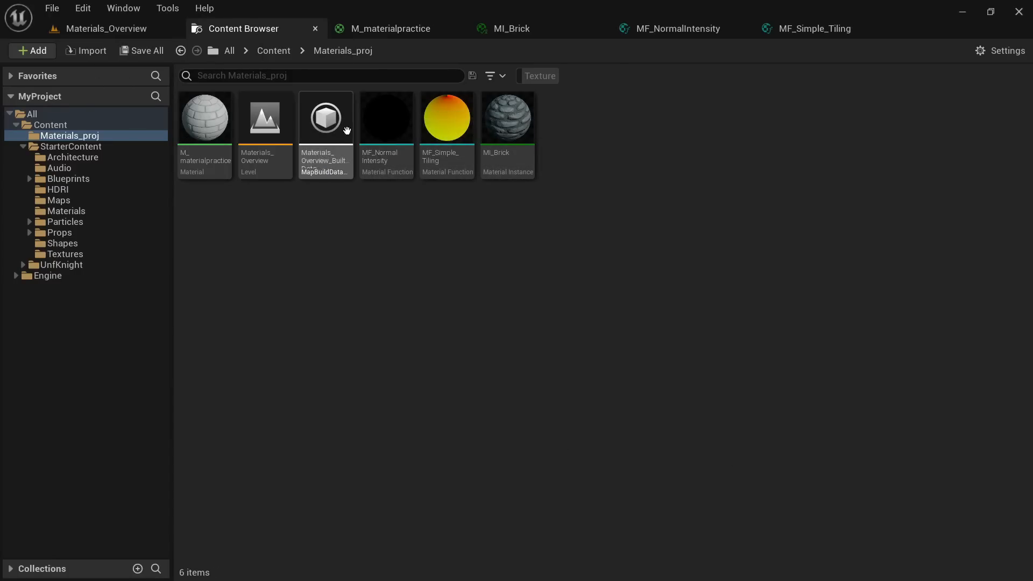
Step: Create a material function named MF_AlbedoTint in the Materials_proj folder
right_click(359, 279)
mouse_move(470, 450)
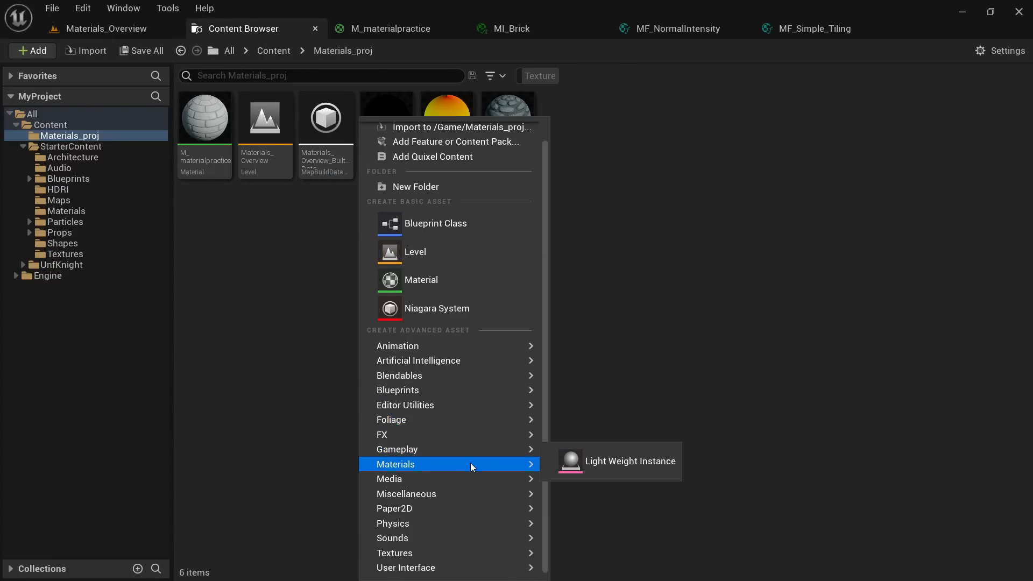
left_click(671, 420)
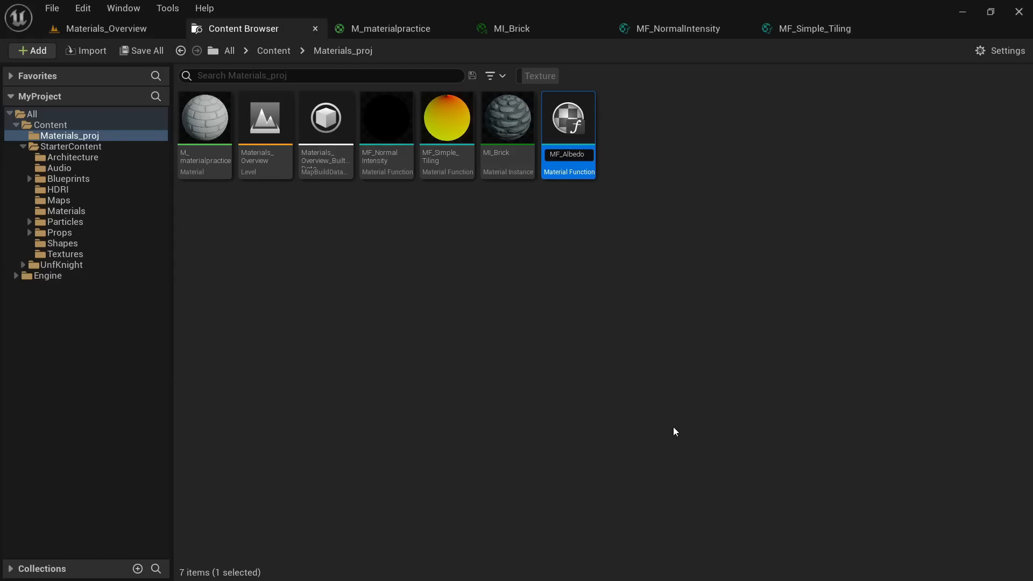
type("MF_AlbedoTint")
key("Return")
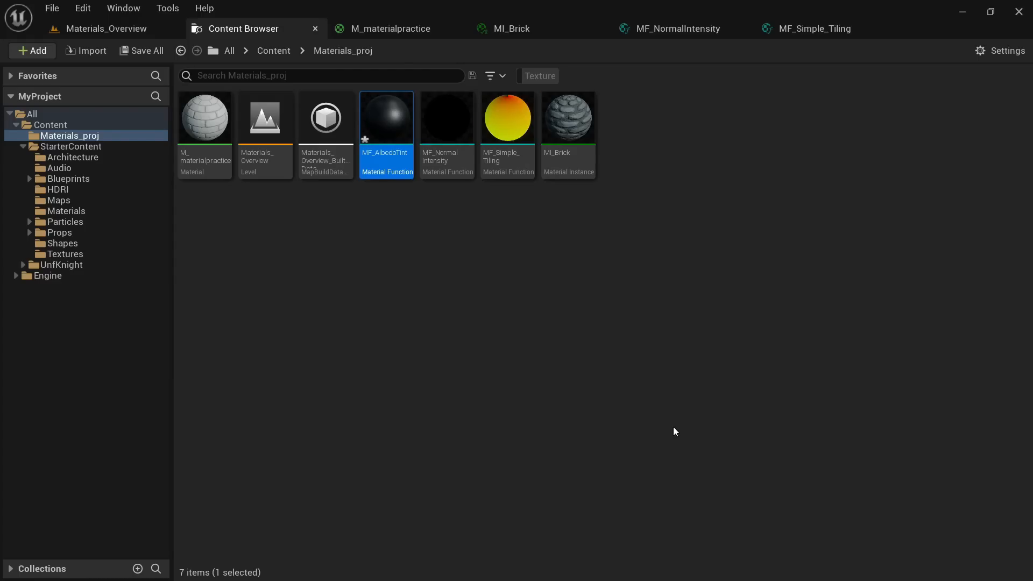
Step: Open MF_AlbedoTint and rename its output to "Tinted albedo color"
double_click(382, 134)
left_click(176, 384)
key("ctrl+a")
type("Tinted albedo color")
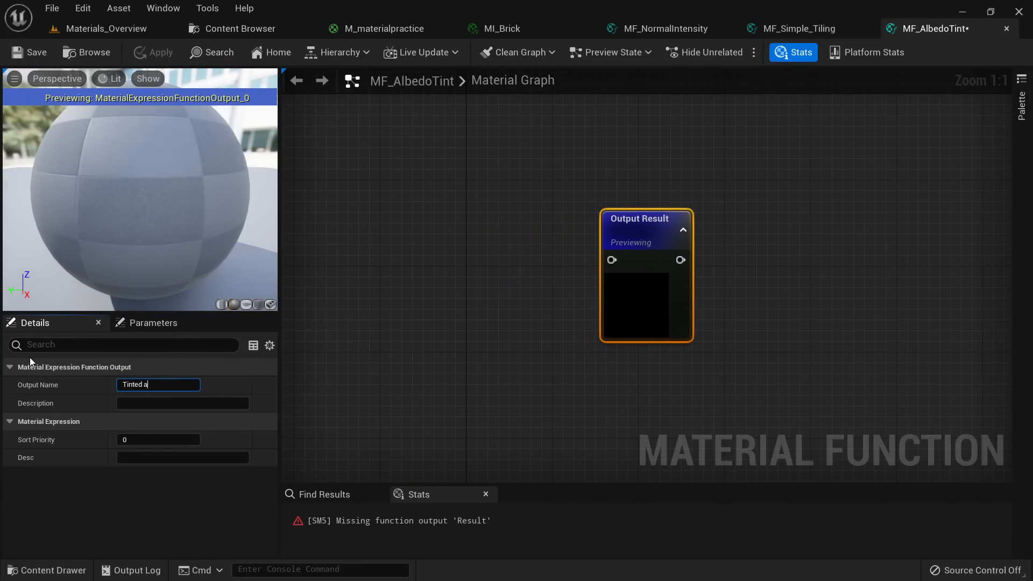
key("Return")
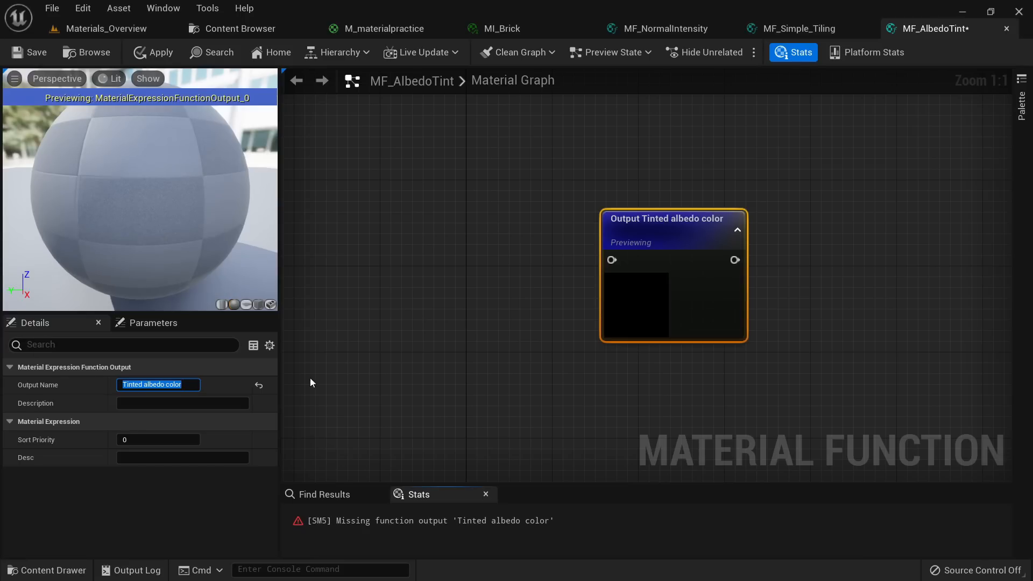
left_click(508, 345)
right_click_drag(482, 323, 550, 297)
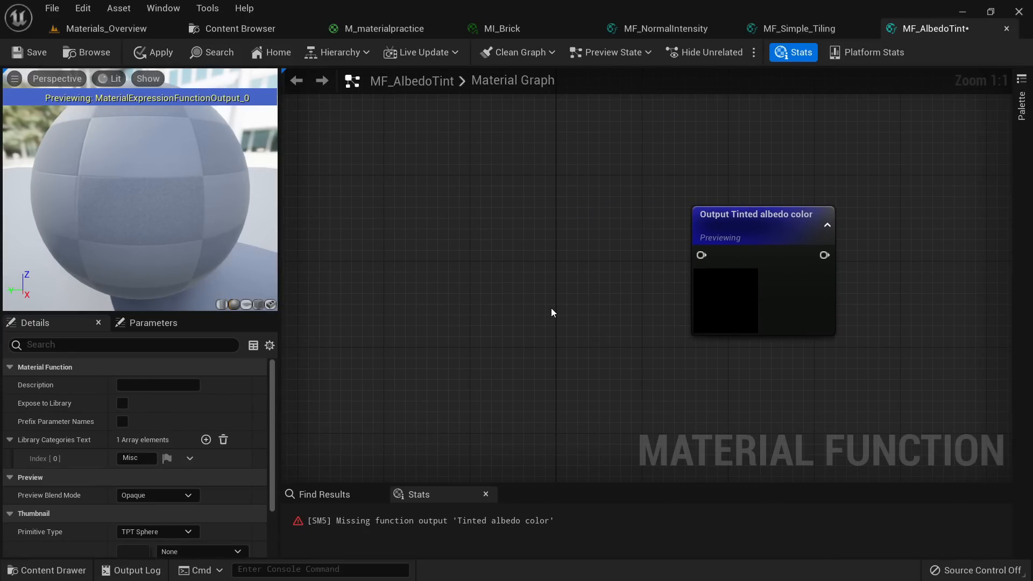
Step: Expose MF_AlbedoTint to the library and paste the copied base color nodes ahead of the function output
left_click(122, 403)
right_click_drag(447, 191, 677, 197)
key("ctrl+v")
scroll(751, 261, "down", 4)
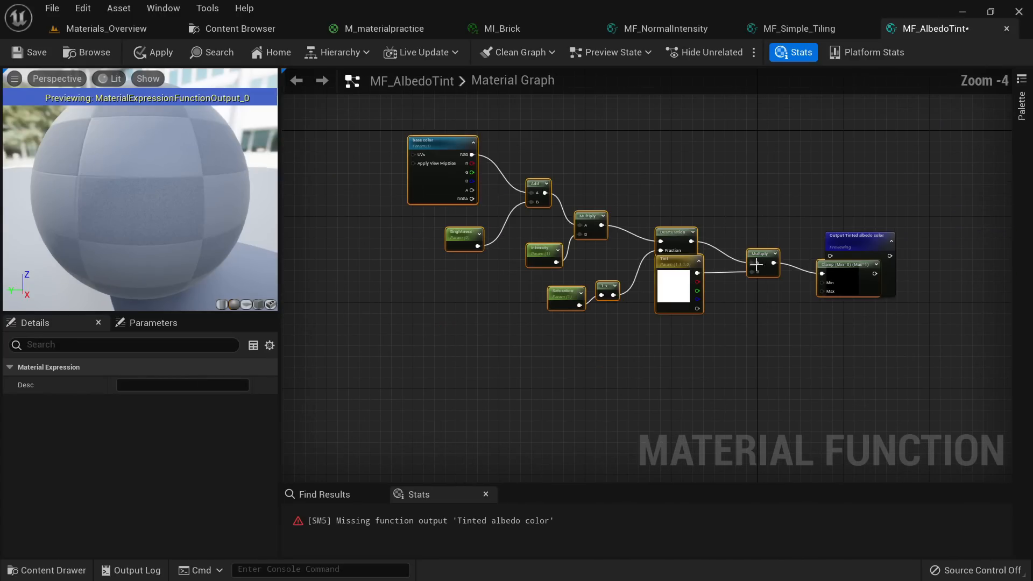
left_click_drag(763, 258, 645, 258)
right_click_drag(532, 181, 741, 254)
scroll(525, 254, "up", 4)
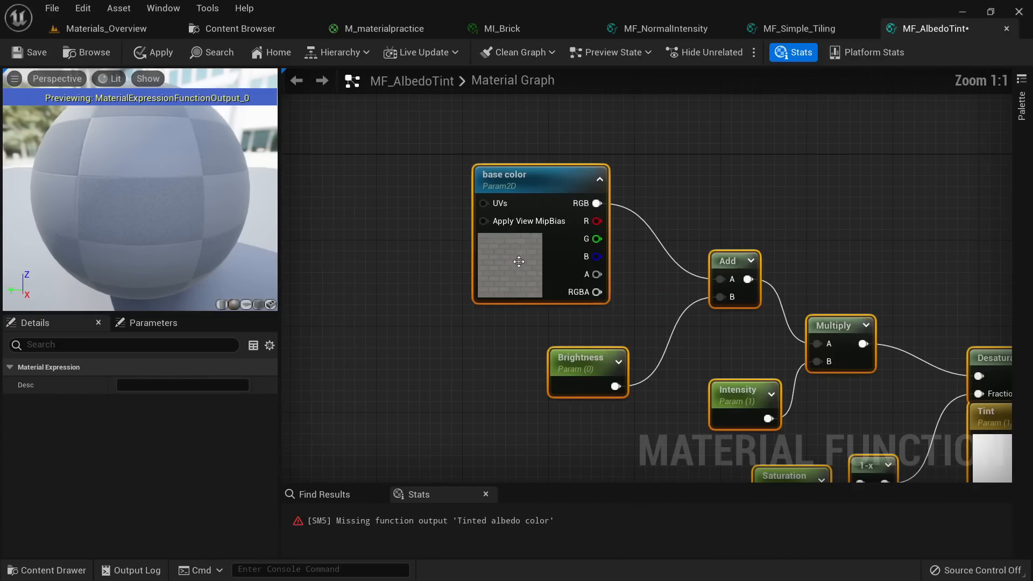
Step: Add a function input beside the base color texture and connect it to input A of the Add node
left_click(525, 253)
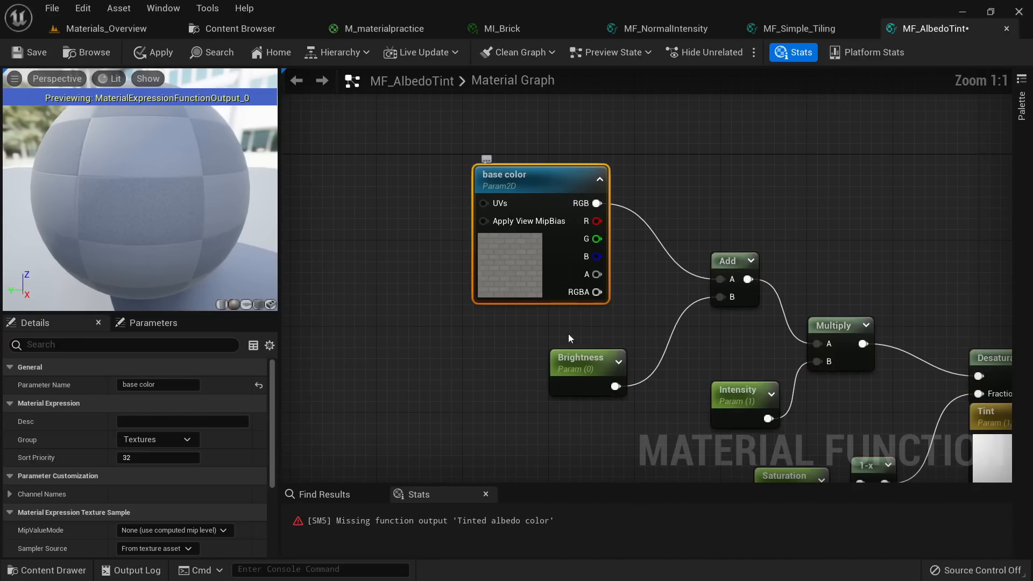
right_click(353, 283)
type("Function")
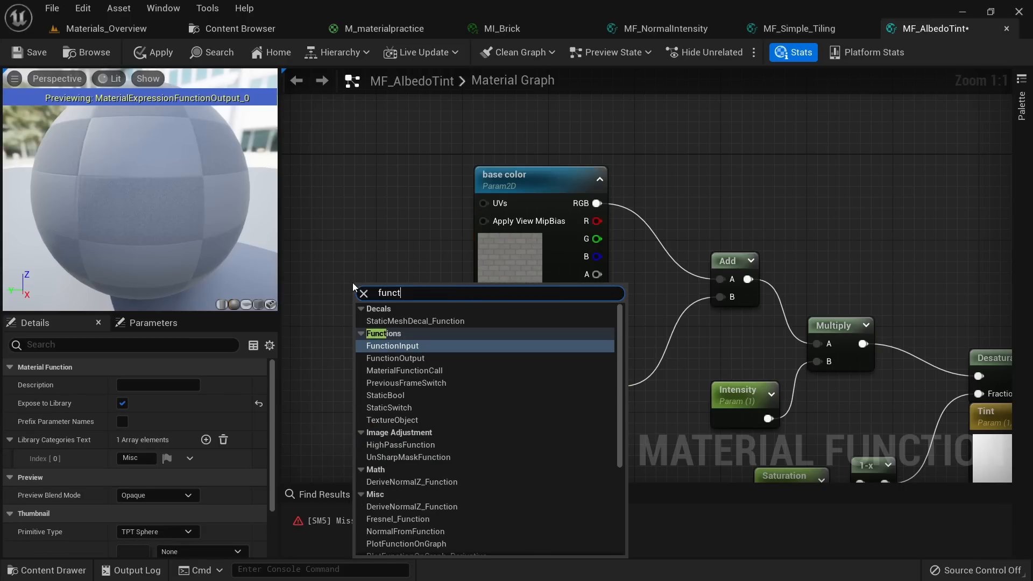
key("Return")
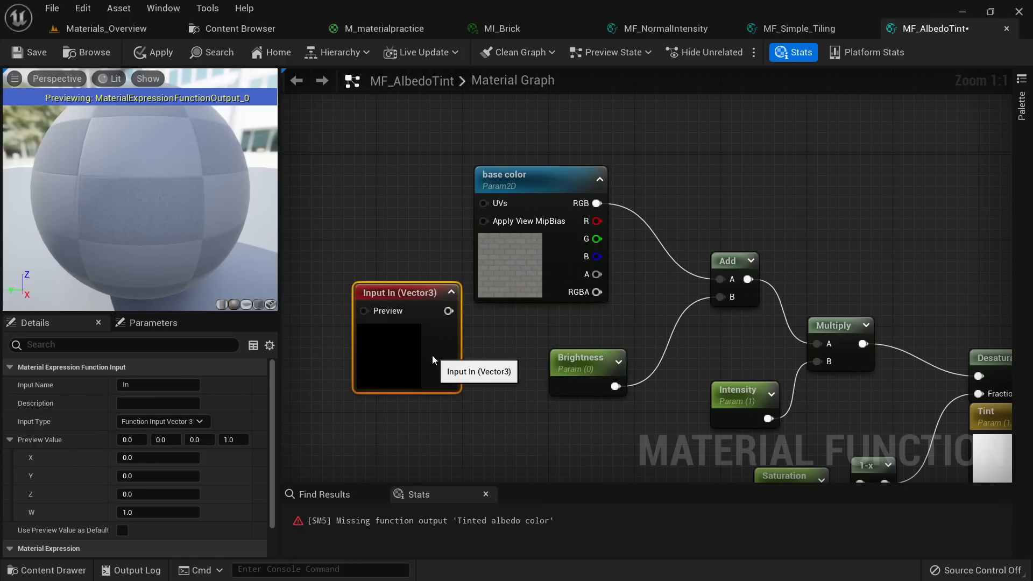
left_click_drag(435, 360, 415, 275)
left_click_drag(428, 224, 718, 279)
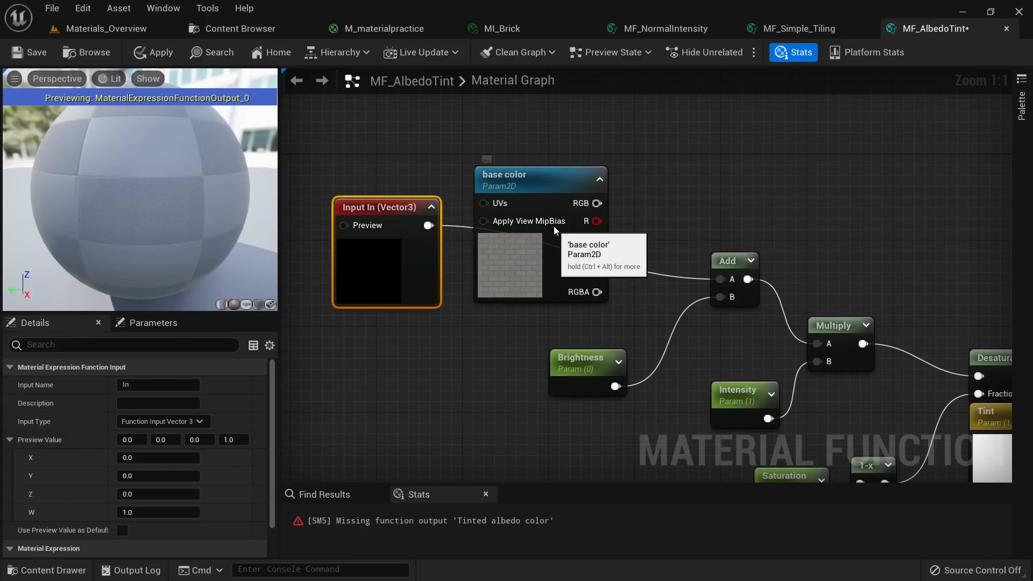
Step: Delete the base color texture node, put the function input in its place and name it "Albedo texture"
left_click_drag(558, 229, 569, 164)
key("Delete")
left_click_drag(369, 269, 445, 258)
left_click(174, 384)
type("Albedo texture")
key("Return")
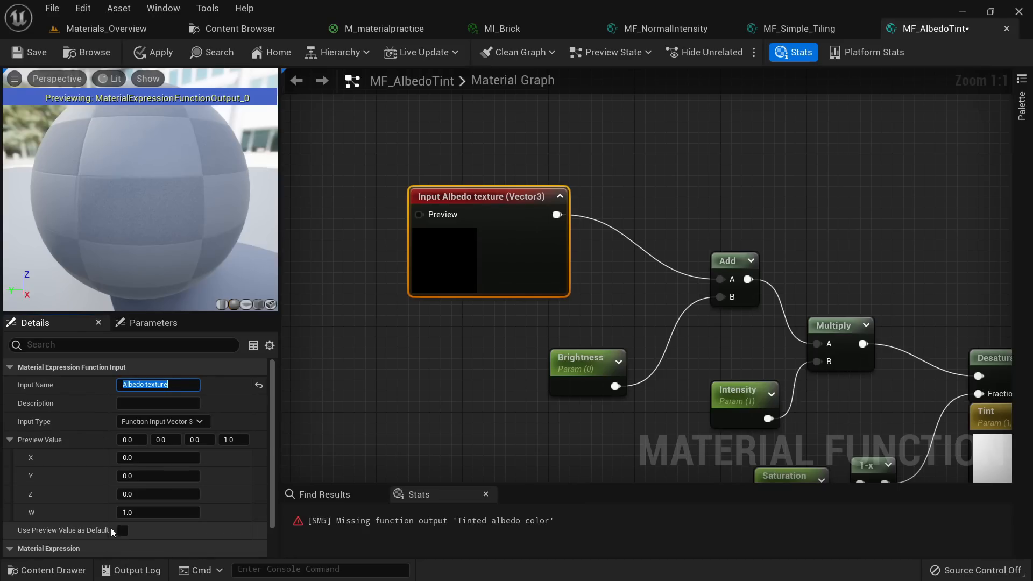
left_click_drag(551, 283, 586, 262)
Step: Replace the Brightness parameter with a scalar function input named Brightness that uses a constant 0 as its default preview value
right_click_drag(586, 262, 485, 218)
left_click(455, 339)
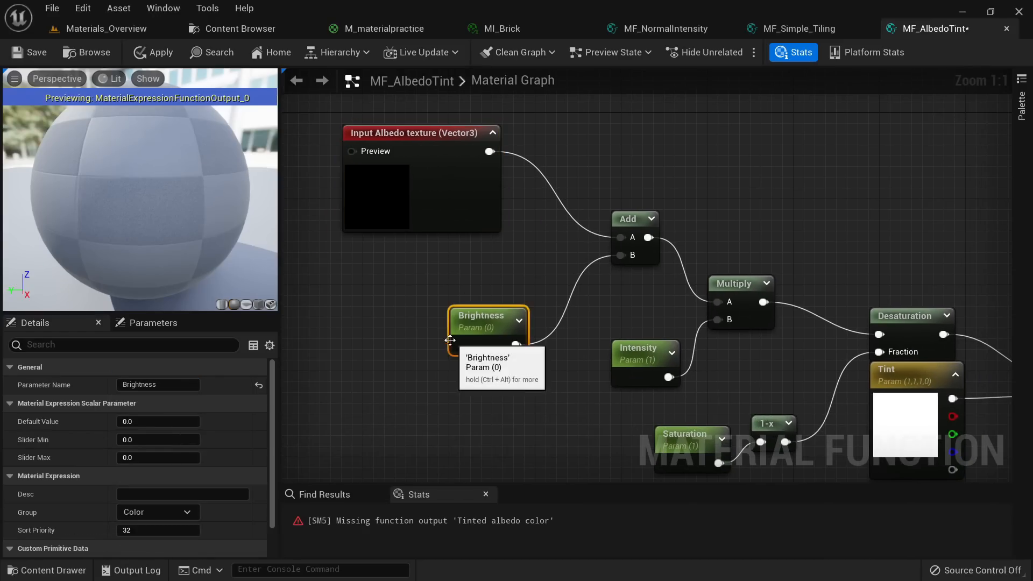
right_click_drag(365, 391, 505, 345)
right_click_drag(575, 351, 498, 272)
right_click_drag(657, 334, 630, 380)
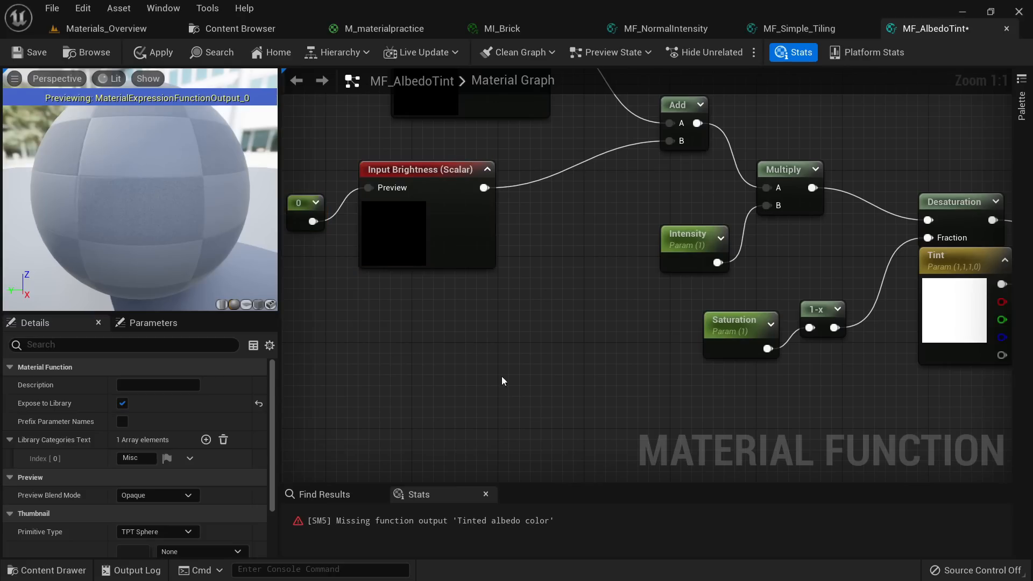
Step: Paste a copy of the Brightness input with its constant below the original and rename the copy "Intensity"
key("ctrl+v")
left_click_drag(631, 412, 567, 368)
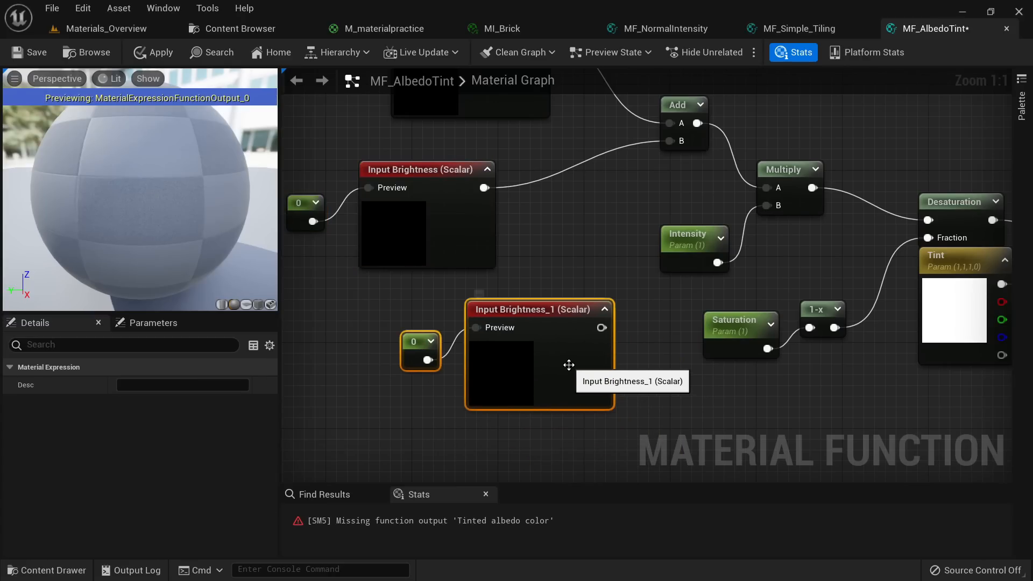
left_click(567, 368)
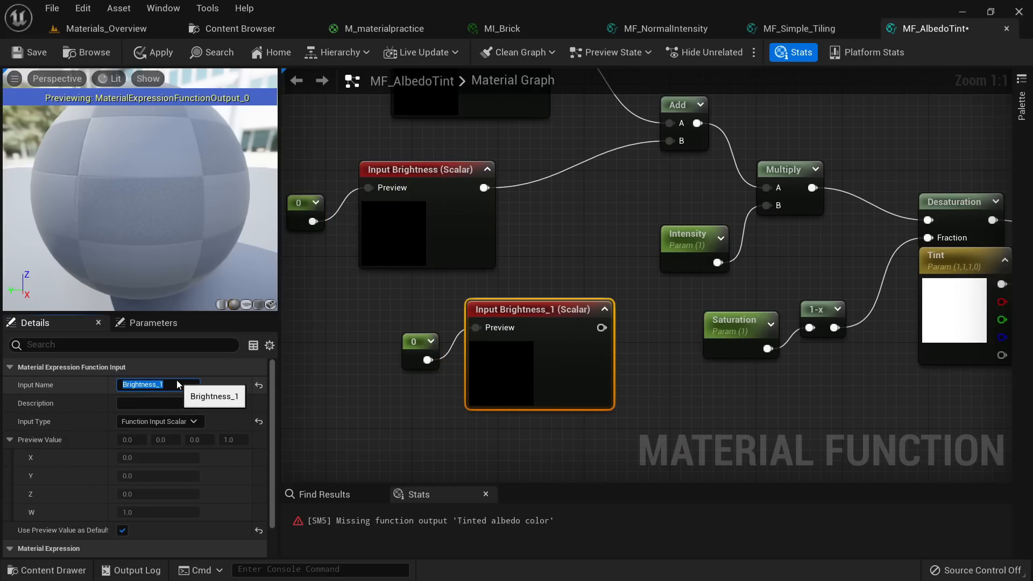
left_click(177, 384)
type("Intensity")
key("Return")
Step: Set the Intensity input's constant to 1 and connect the input to Multiply's B in place of the deleted Intensity parameter
left_click(414, 343)
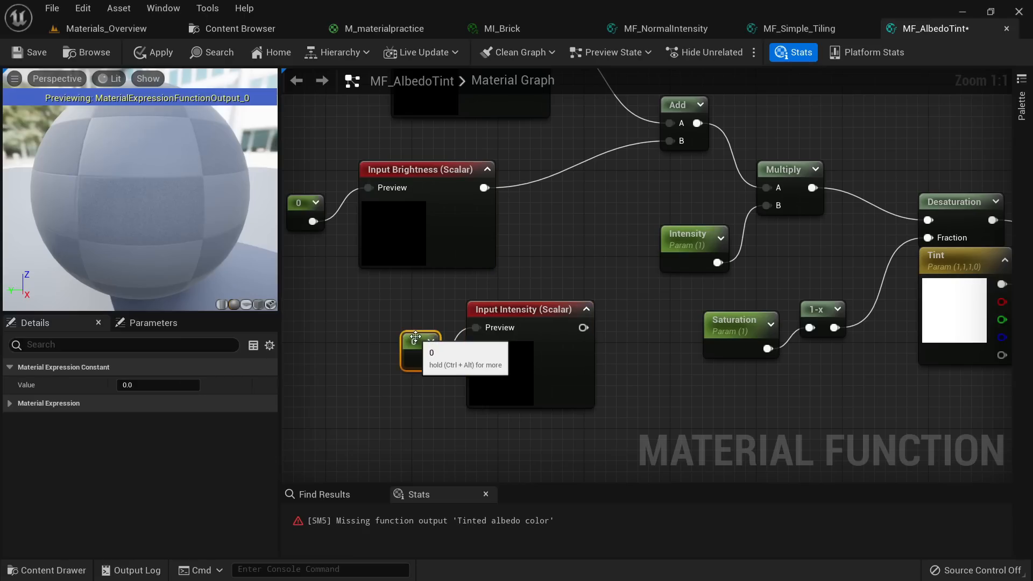
left_click(170, 384)
type("1")
right_click_drag(472, 283, 391, 286)
left_click_drag(501, 330, 686, 209)
left_click(596, 269)
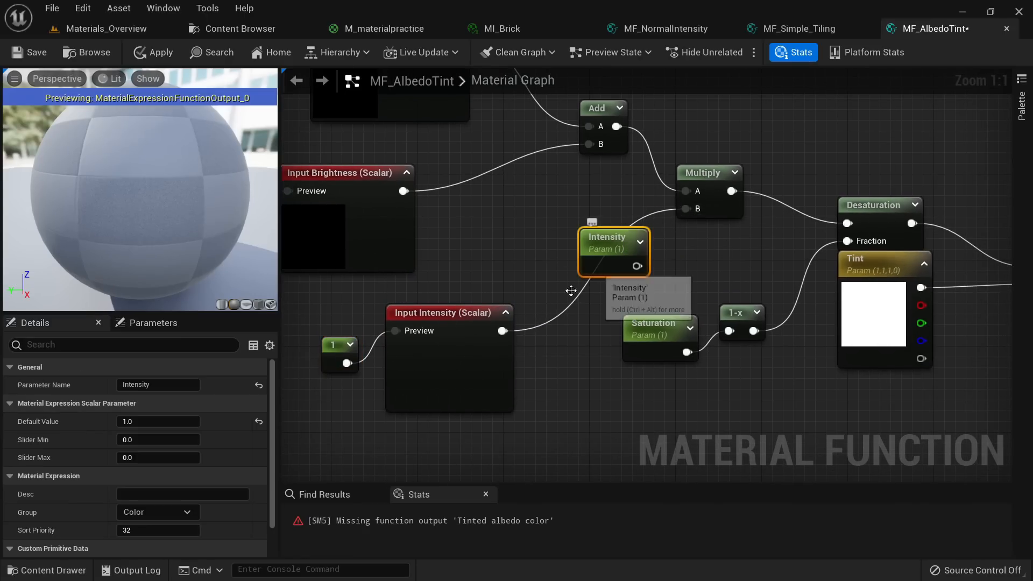
key("Delete")
Step: Paste another copy of the Brightness input below the Saturation parameter and set its constant to 1
left_click(458, 362)
right_click_drag(655, 351, 726, 260)
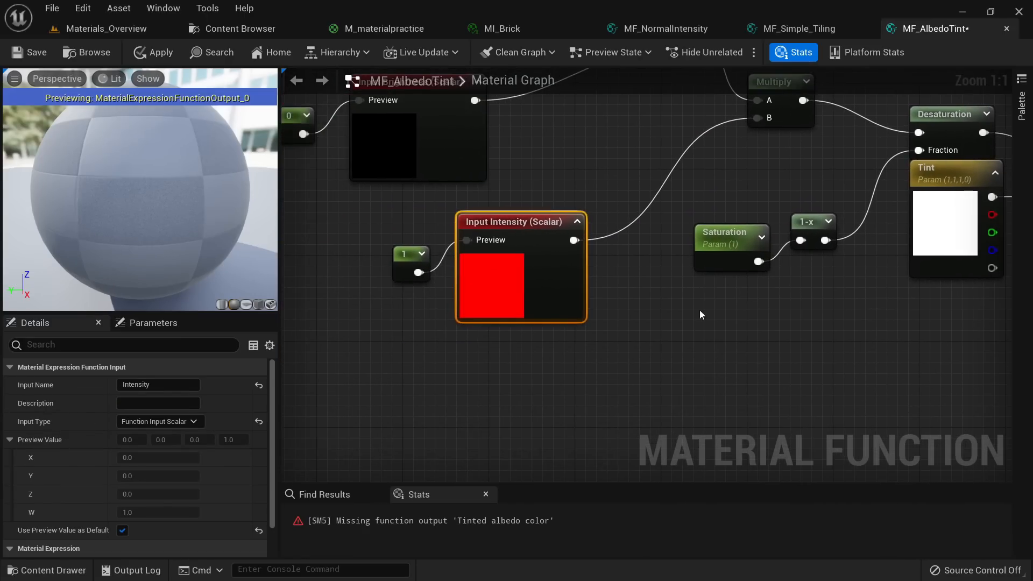
left_click(675, 353)
key("ctrl+v")
left_click_drag(715, 383, 694, 383)
left_click(634, 401)
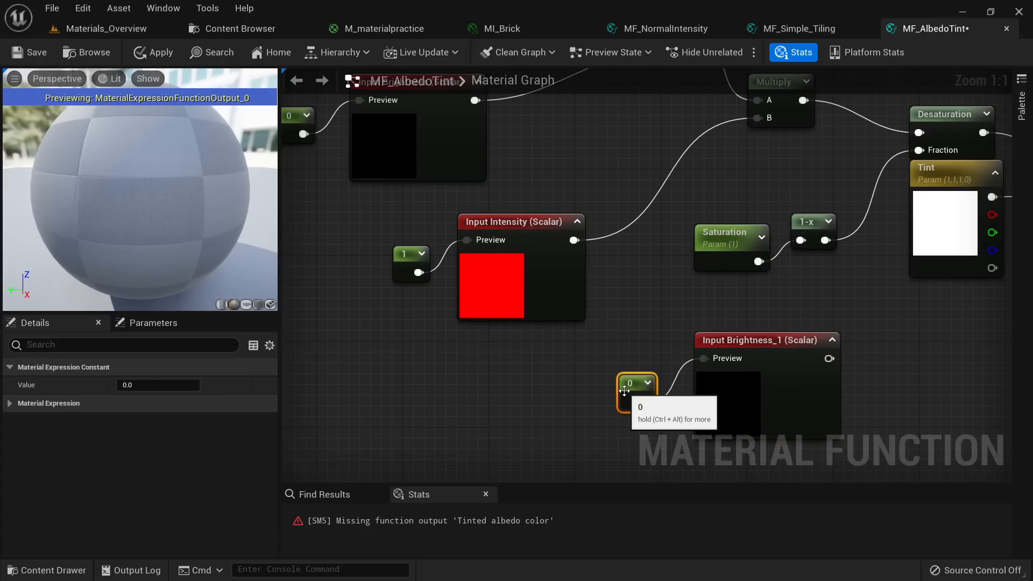
left_click(158, 384)
type("1")
key("Return")
Step: Rename the newly pasted scalar function input "Saturation"
right_click_drag(553, 390, 498, 356)
left_click(733, 357)
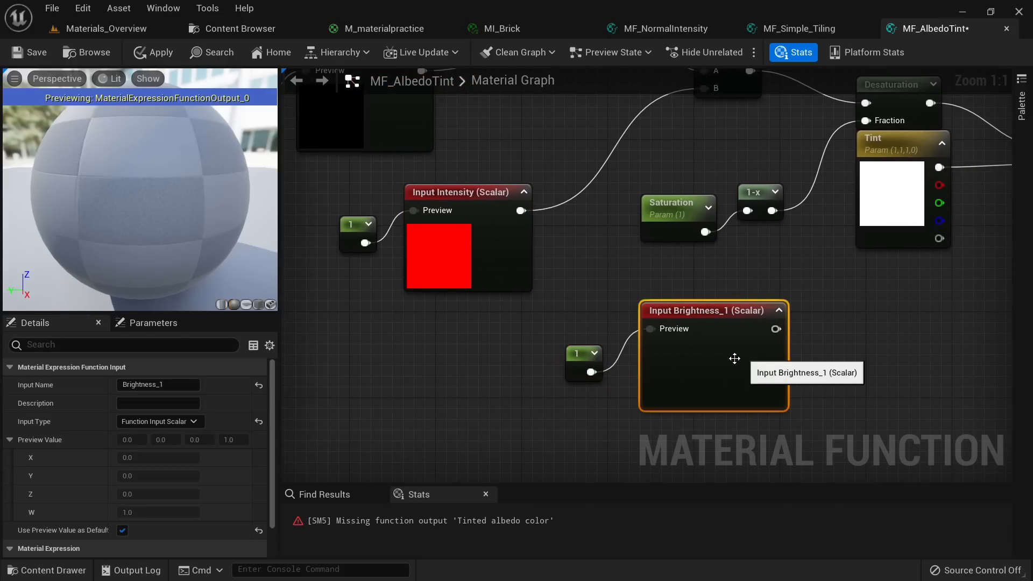
left_click(162, 384)
type("Saturation")
key("Return")
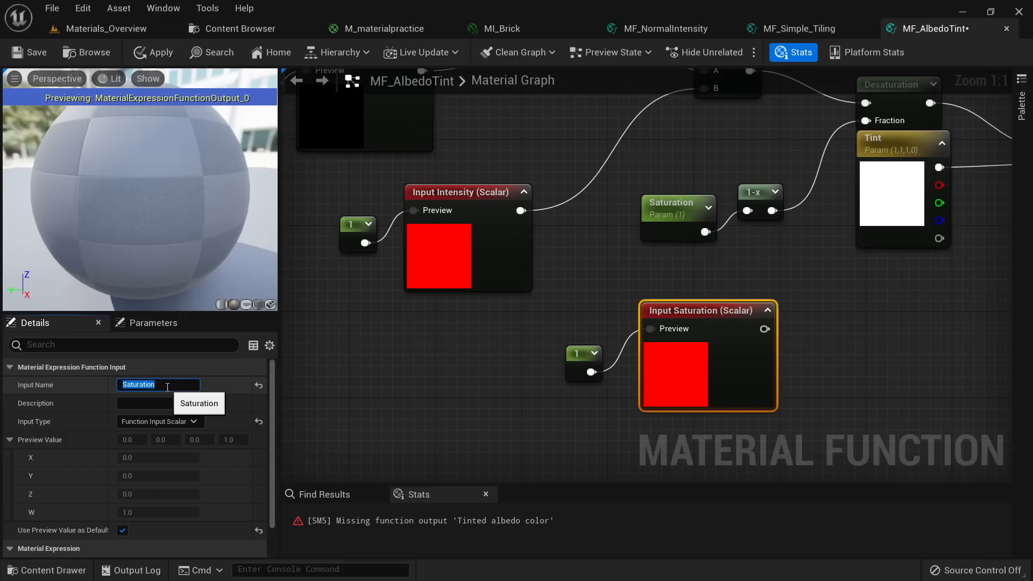
Step: Connect the Saturation input to the 1-x node and delete the old Saturation parameter
right_click_drag(839, 289, 761, 304)
left_click_drag(691, 344, 674, 226)
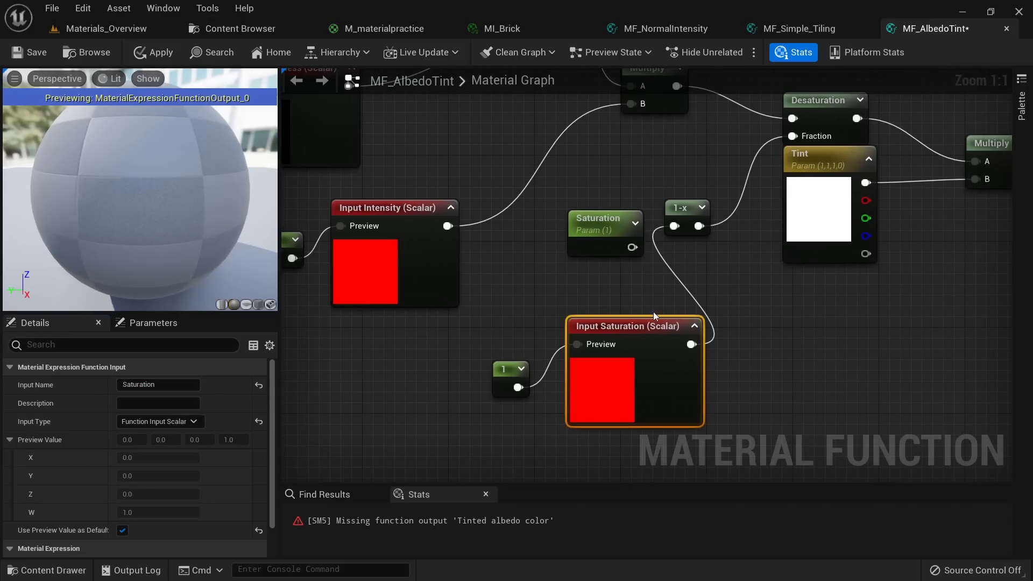
left_click(600, 219)
key("Delete")
Step: Duplicate the Albedo texture input, place the copy below the Tint parameter and rename it "Tint color"
right_click_drag(765, 306, 710, 282)
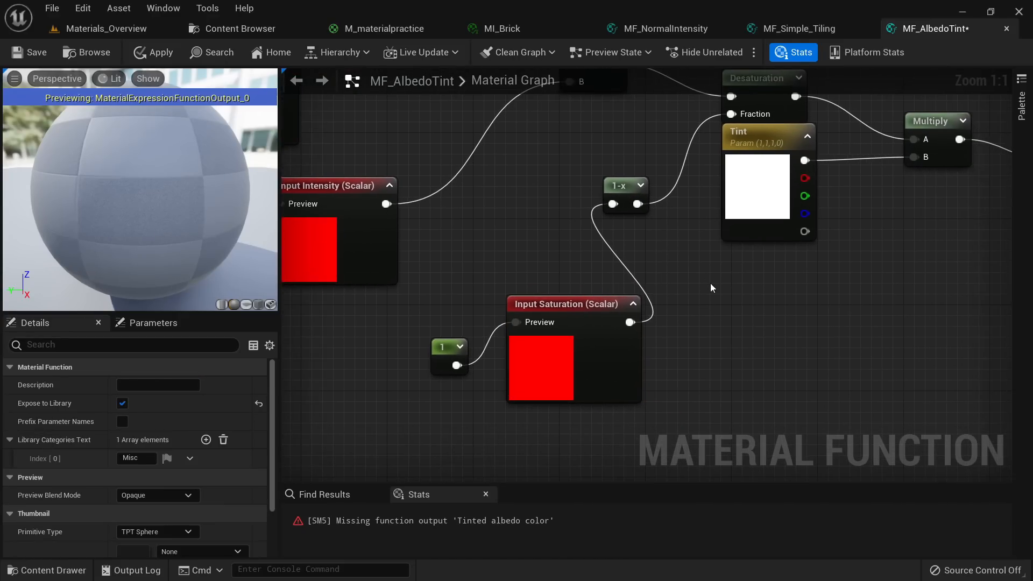
scroll(672, 269, "down", 3)
left_click(535, 152)
key("ctrl+c")
left_click(849, 419)
key("ctrl+v")
left_click_drag(910, 432, 886, 395)
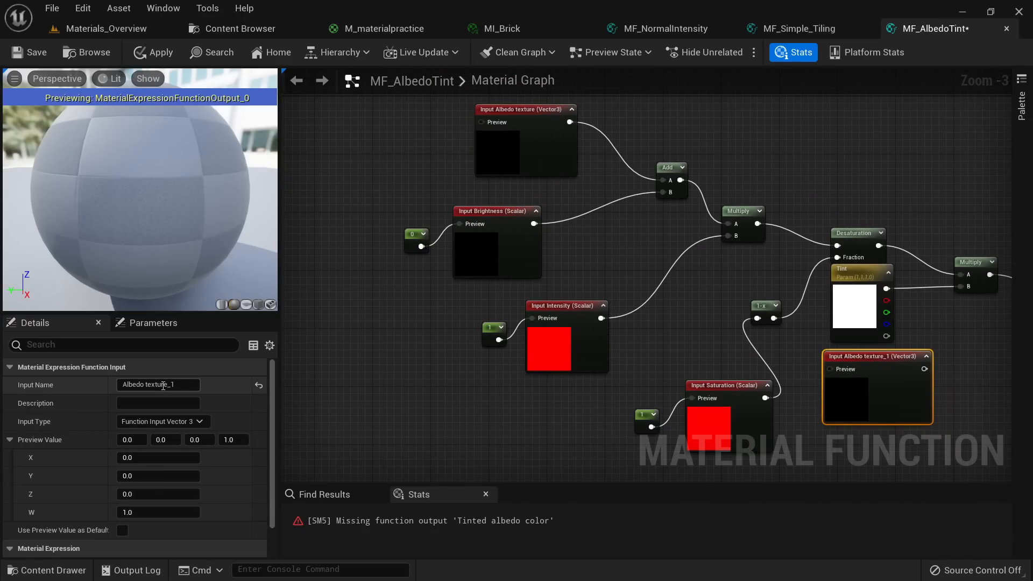
left_click(185, 386)
type("Tint col")
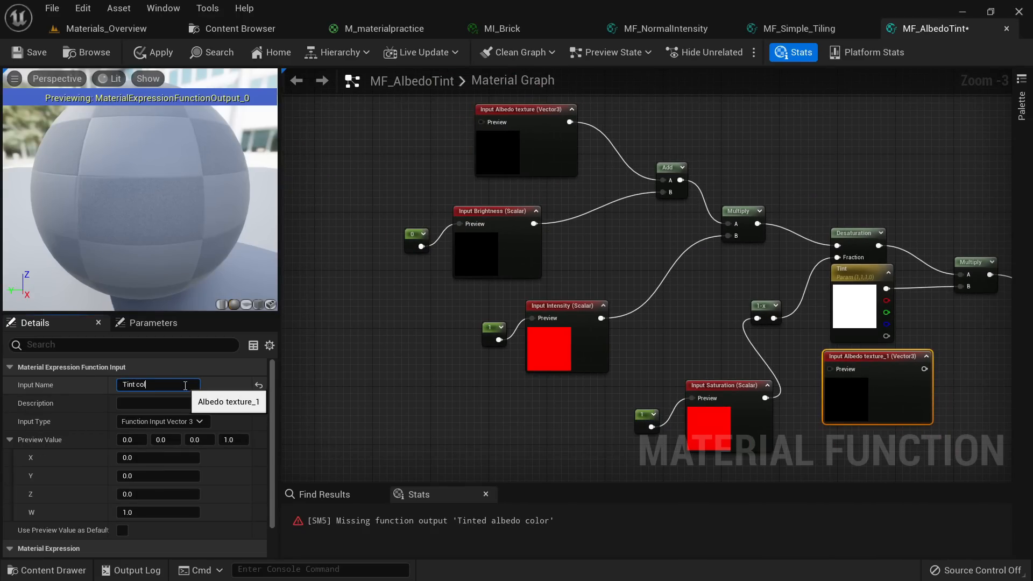
type("or")
key("Return")
Step: Connect the Tint color input to B of the last Multiply node and move it aside to make room for a constant
scroll(704, 335, "up", 4)
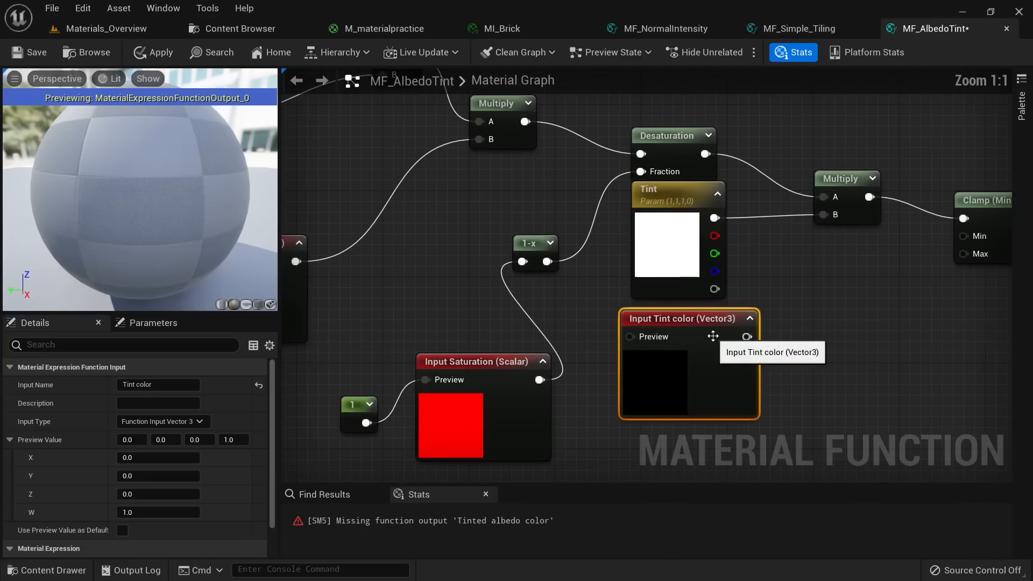
left_click_drag(746, 337, 823, 214)
left_click_drag(673, 372, 781, 372)
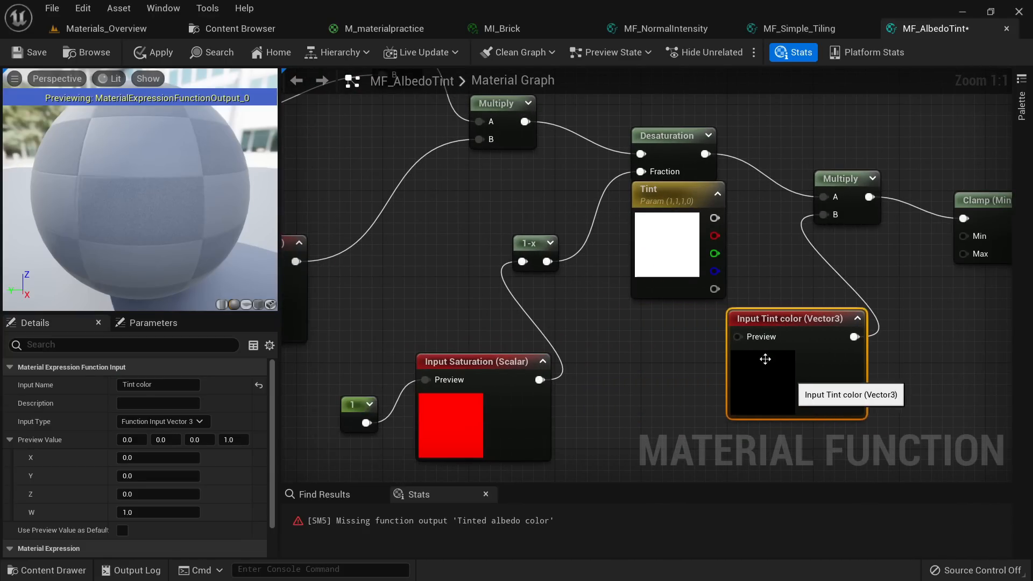
Step: Add a three-component vector constant, set it to white (1, 1, 1) and connect it to the Tint color input's Preview pin
left_click(667, 274)
key("3")
left_click(617, 367)
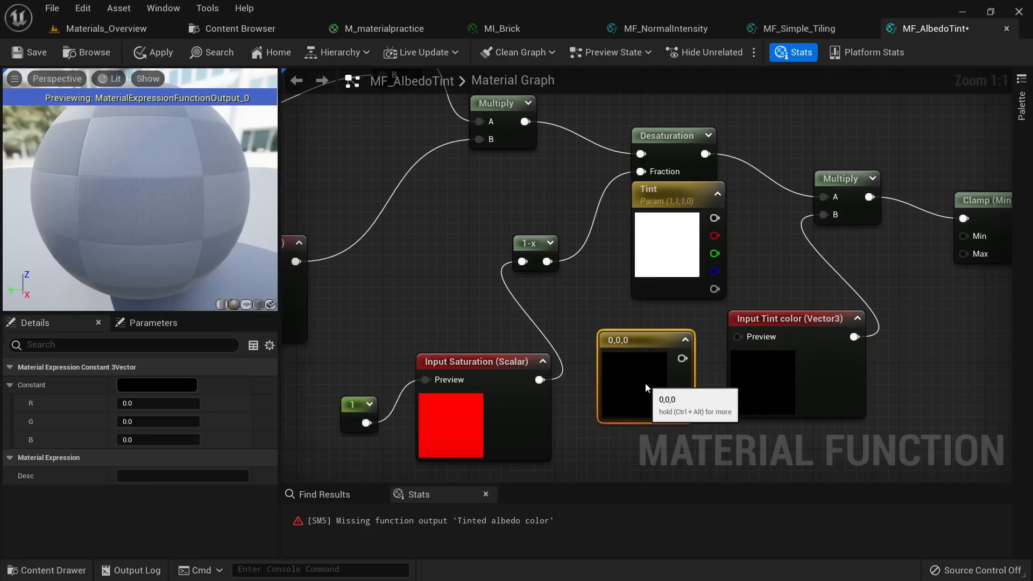
left_click(129, 385)
left_click_drag(327, 355, 328, 242)
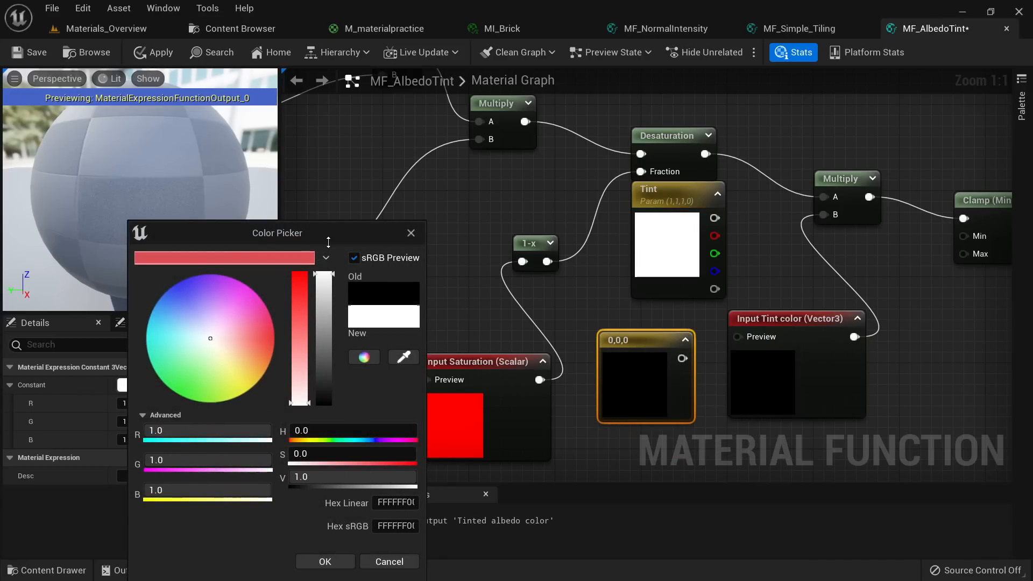
left_click(325, 562)
left_click_drag(682, 358, 738, 337)
Step: Make the Tint color input use its preview value as default and delete the old Tint parameter
left_click(775, 367)
left_click(123, 529)
left_click(671, 237)
key("Delete")
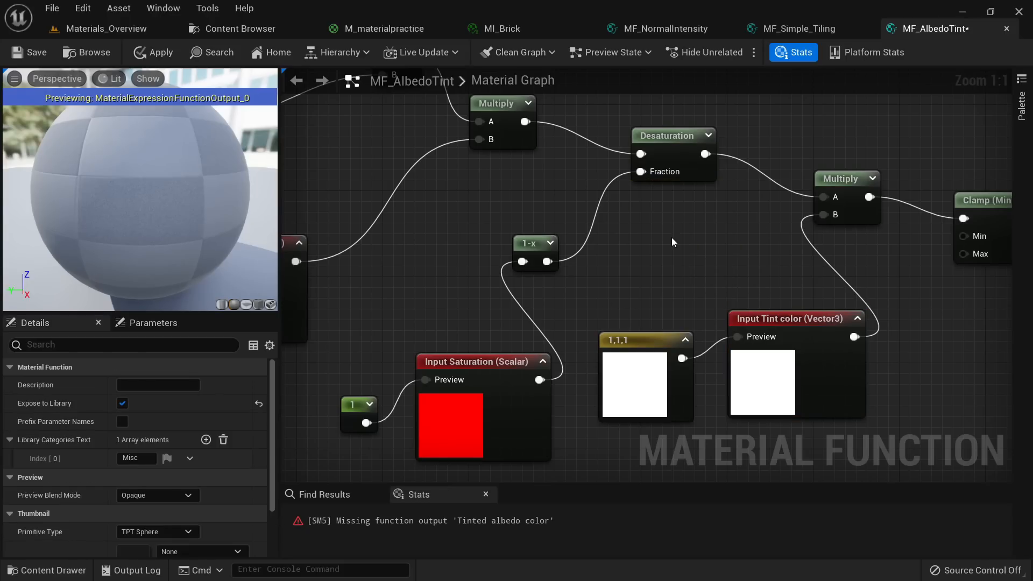
Step: Reposition the Albedo texture input to tidy the start of the function graph
scroll(671, 237, "down", 3)
right_click_drag(473, 180, 482, 234)
left_click_drag(511, 186, 481, 166)
right_click_drag(586, 232, 461, 176)
scroll(785, 280, "down", 1)
Step: Connect the Clamp result to the Tinted albedo color output and apply the changes to the function
scroll(861, 293, "up", 4)
right_click_drag(926, 306, 757, 353)
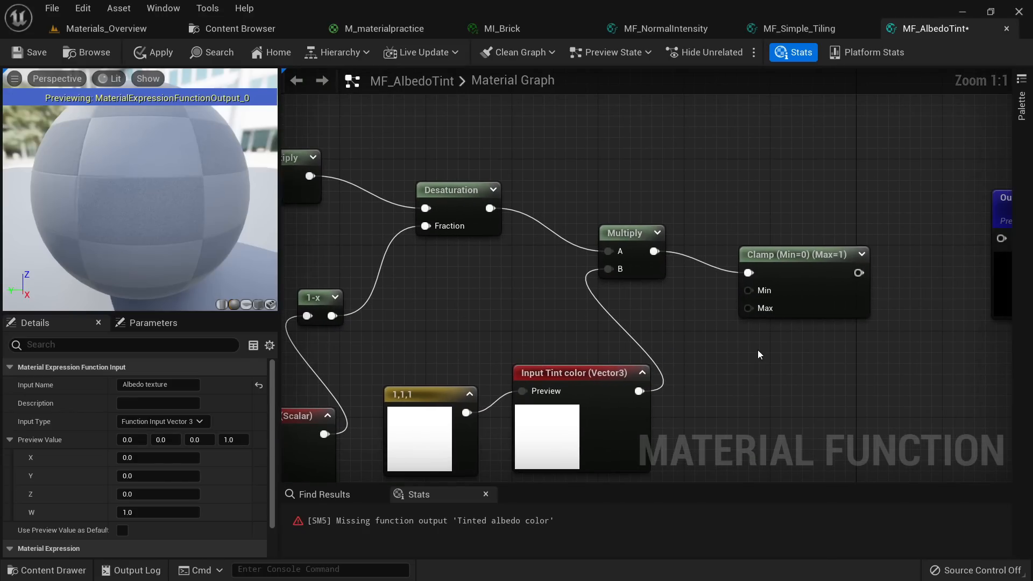
left_click_drag(858, 272, 967, 239)
scroll(779, 365, "down", 5)
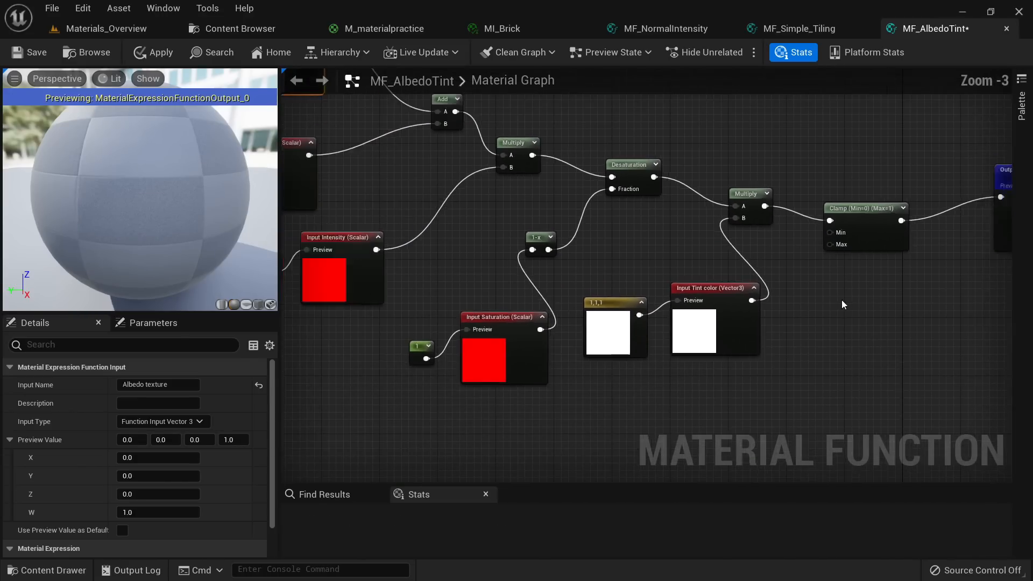
left_click(161, 52)
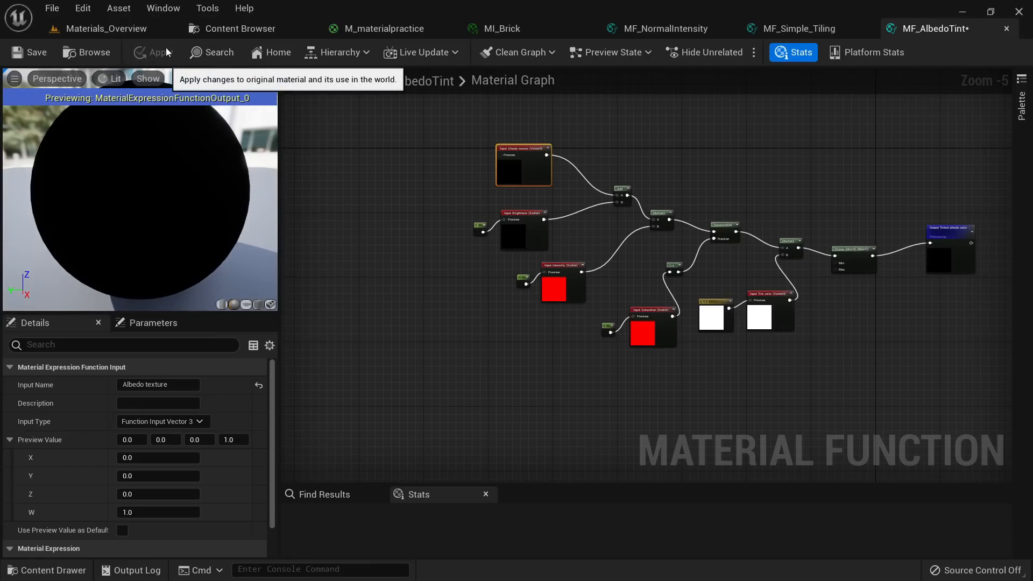
Step: In M_materialpractice, add an MF_AlbedoTint function node and place it above the Desaturation node in the Base color section
left_click(411, 29)
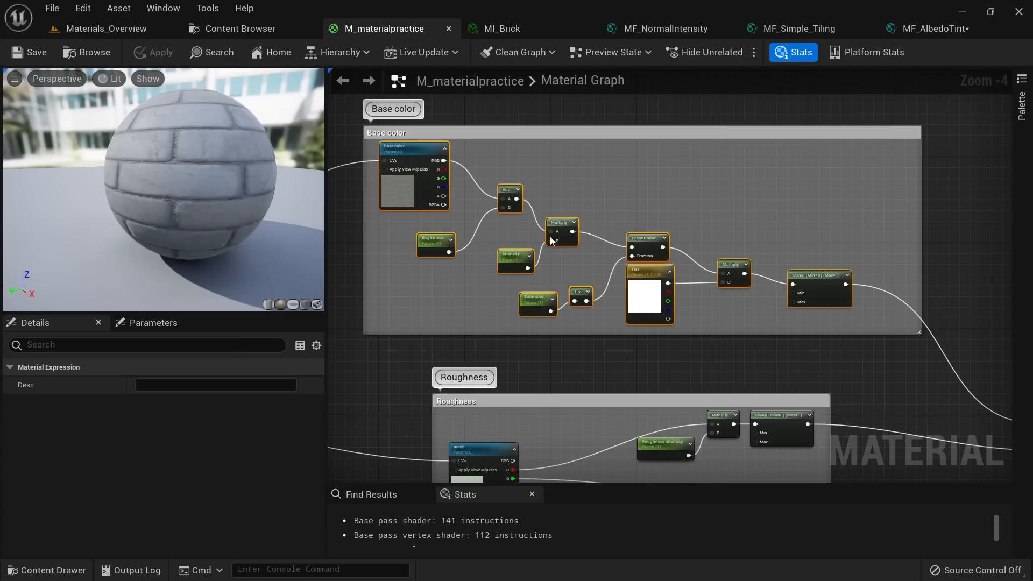
right_click(659, 199)
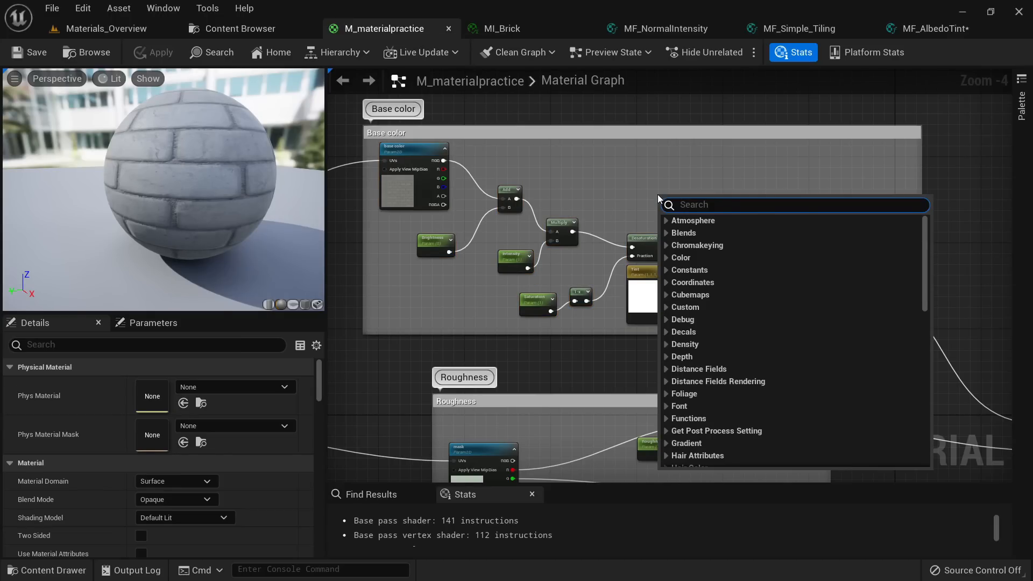
type("albedo")
key("Return")
scroll(657, 194, "up", 4)
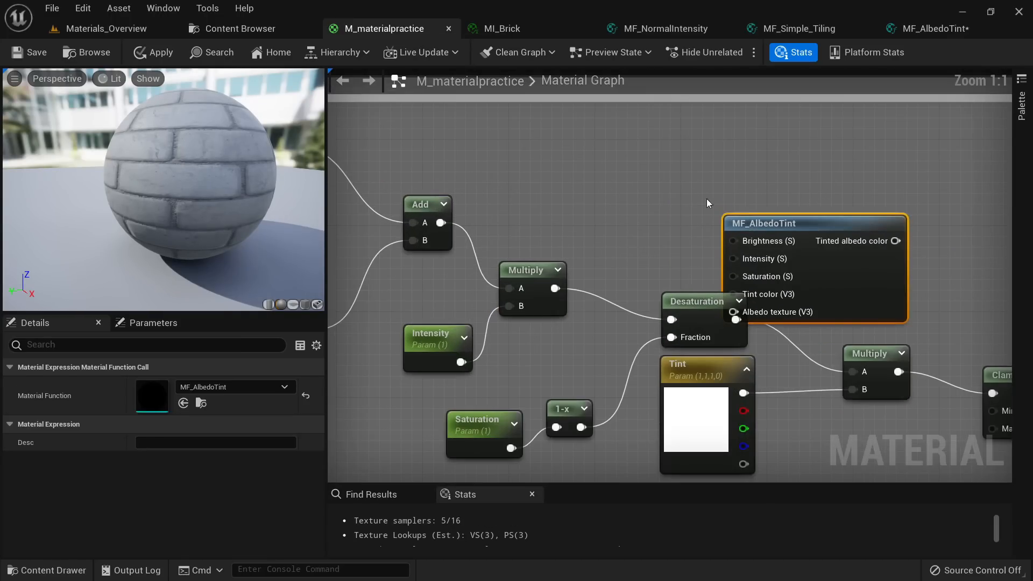
left_click_drag(705, 215, 639, 141)
scroll(618, 185, "down", 2)
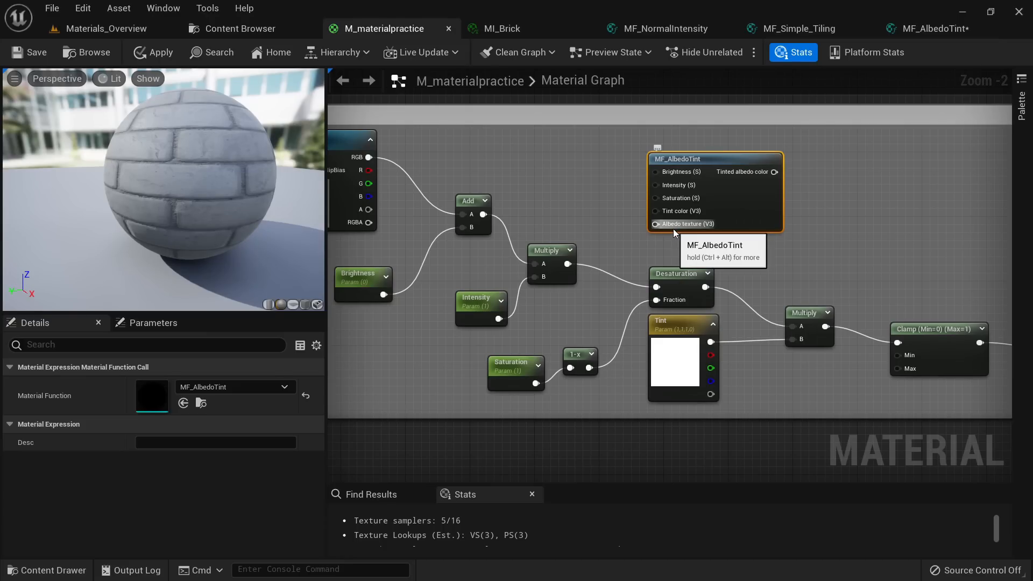
Step: Connect the base color texture's RGB and the Brightness, Intensity, Saturation and Tint parameters to the matching MF_AlbedoTint inputs
right_click_drag(448, 150, 526, 146)
left_click_drag(446, 155, 738, 222)
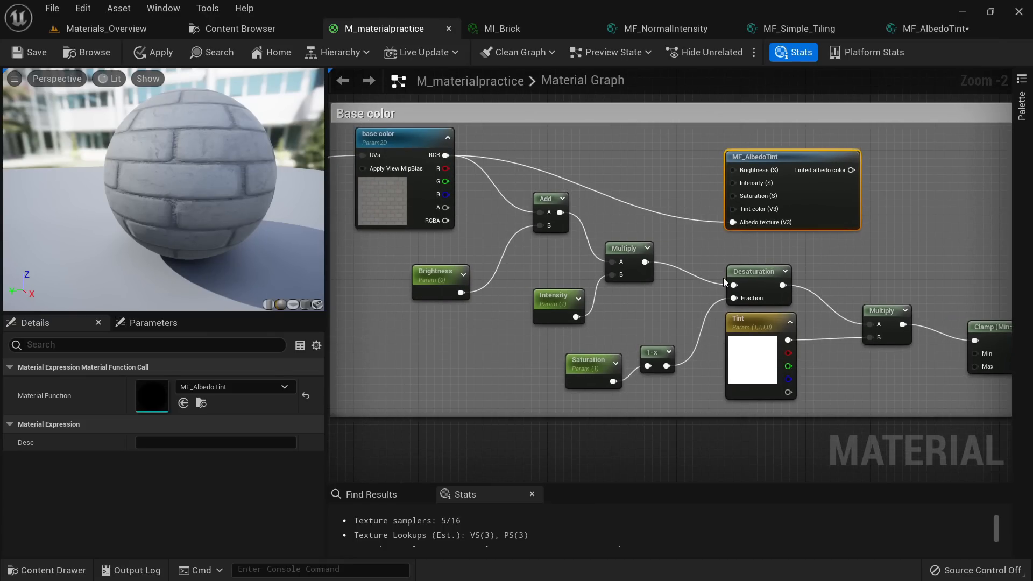
left_click_drag(461, 292, 576, 316)
left_click_drag(613, 381, 732, 196)
left_click_drag(787, 340, 740, 211)
right_click_drag(890, 207, 726, 194)
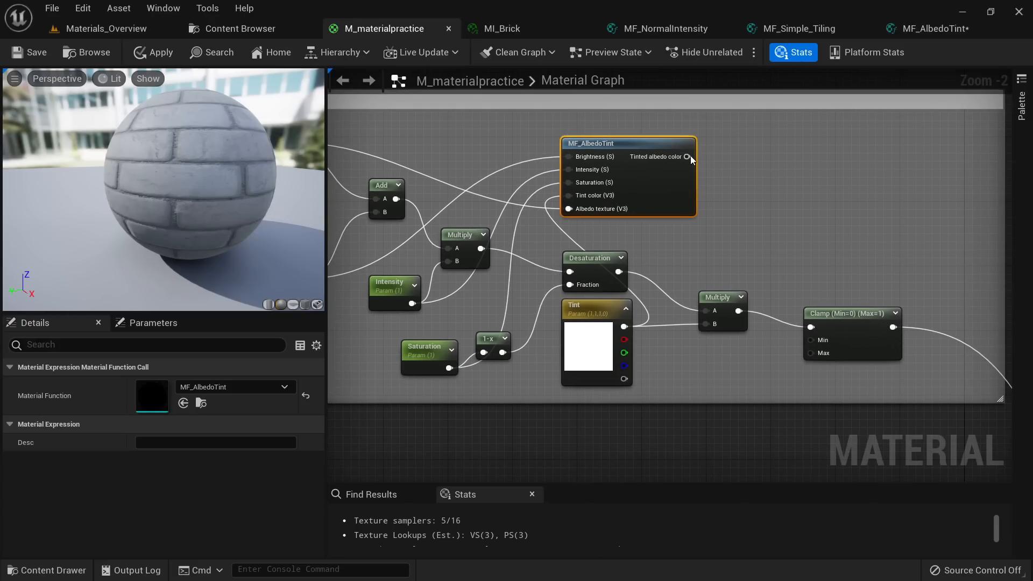
Step: Connect MF_AlbedoTint's Tinted albedo color output to the material's Base Color in place of the Clamp result
right_click(689, 156)
right_click_drag(898, 211, 872, 224)
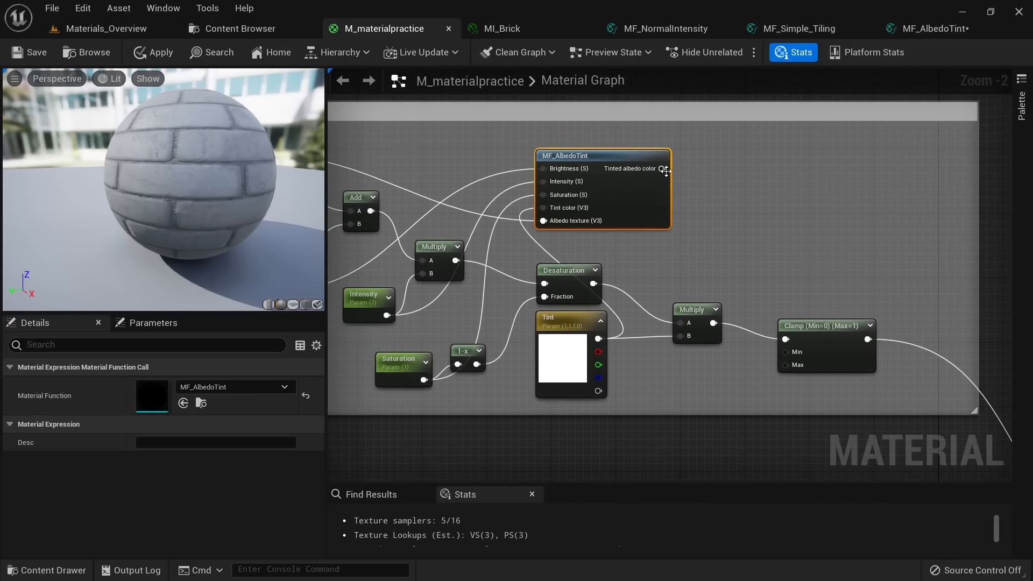
right_click(662, 172)
left_click(709, 205)
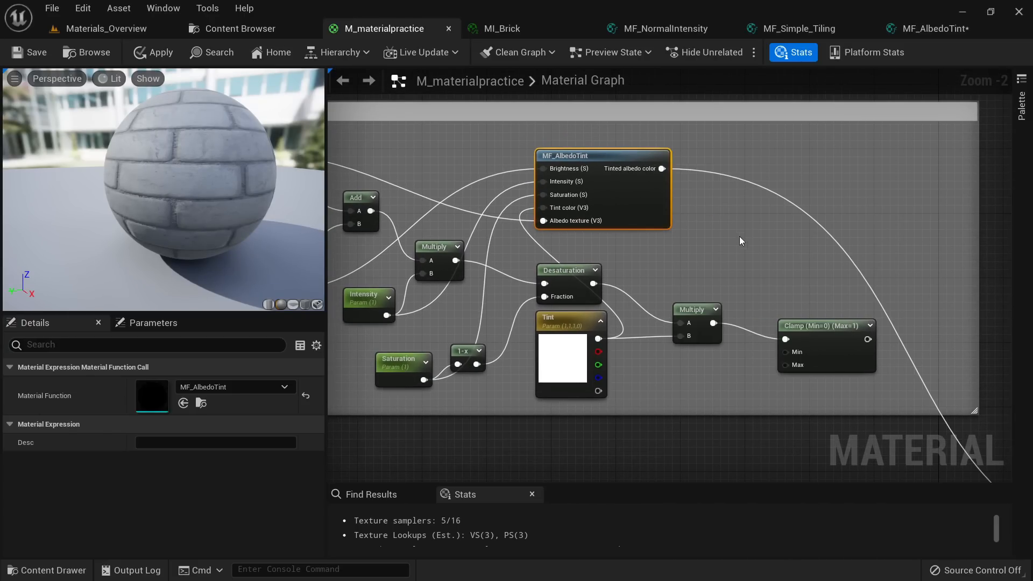
right_click_drag(758, 251, 808, 225)
scroll(808, 230, "down", 3)
Step: Delete the unused Clamp, Multiply, Desaturation, 1-x and Add nodes from the Base color section
left_click(871, 299)
scroll(761, 275, "up", 3)
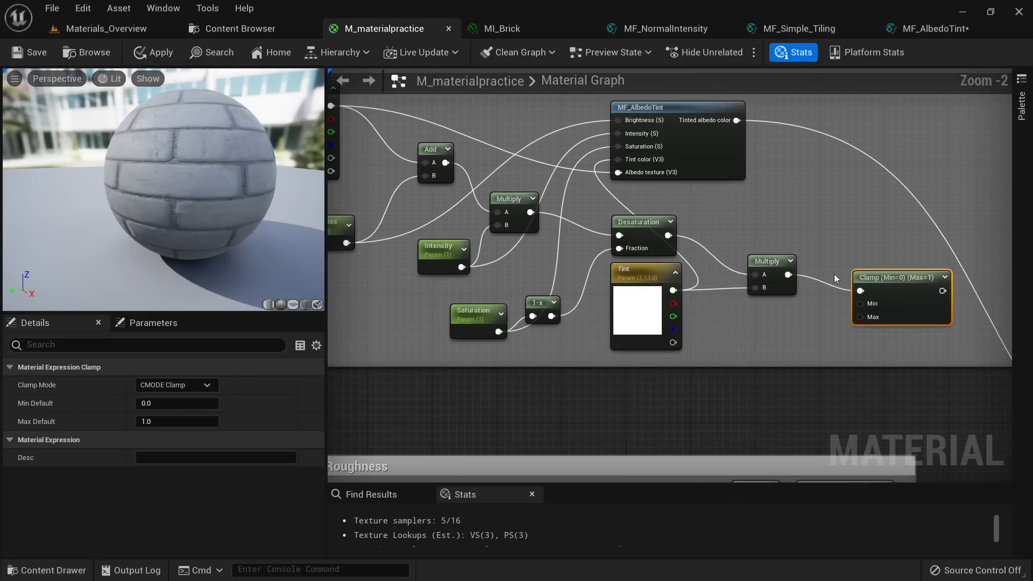
key("Delete")
left_click(772, 269)
key("Delete")
left_click(643, 230)
key("Delete")
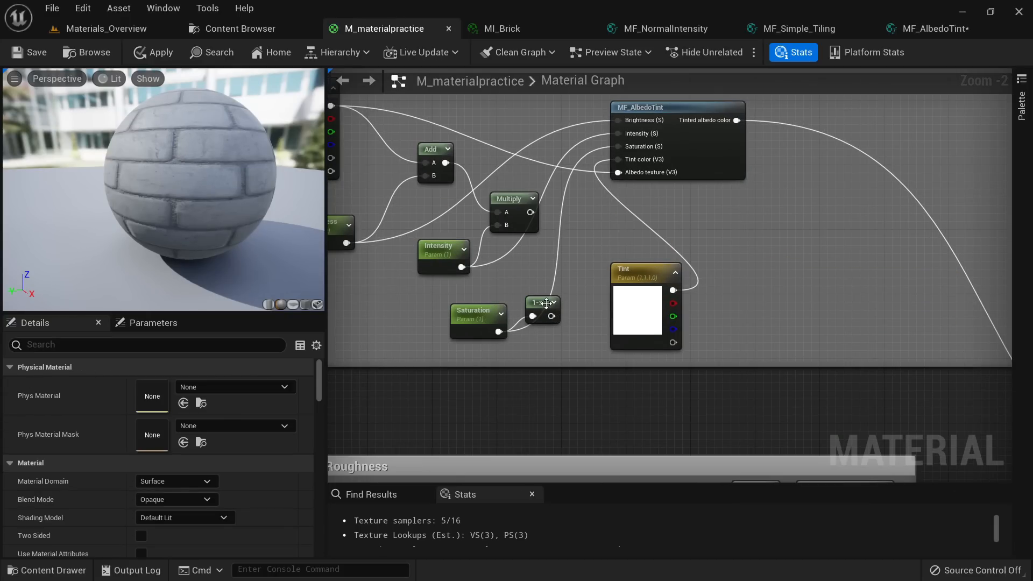
left_click(546, 304)
key("Delete")
left_click(508, 199)
key("Delete")
left_click(444, 169)
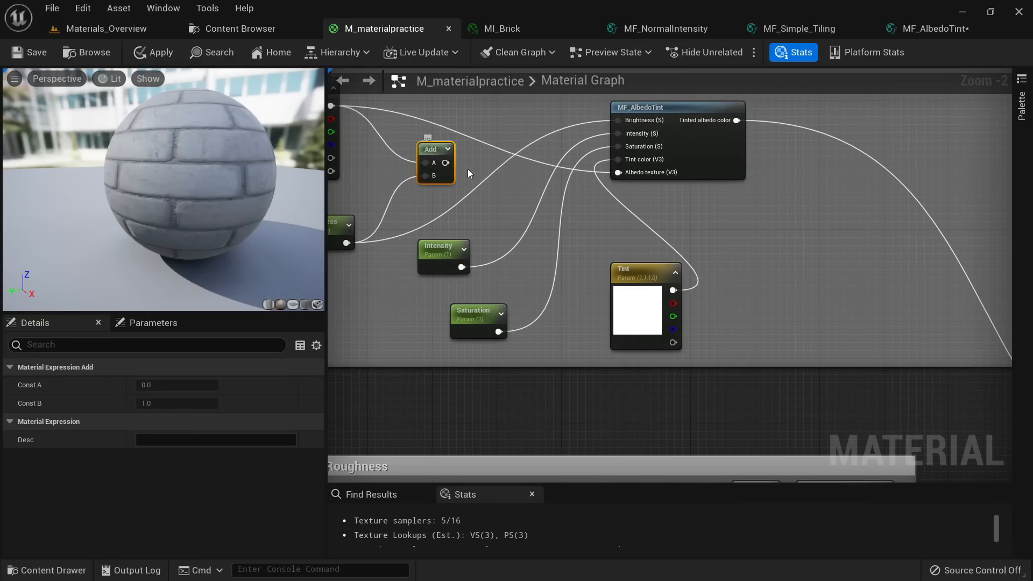
key("Delete")
Step: Rearrange MF_AlbedoTint and the Brightness, Intensity, Saturation and Tint parameters into a compact layout within the Base color section
right_click_drag(508, 195, 594, 223)
left_click_drag(822, 210, 854, 234)
left_click_drag(744, 375, 688, 376)
left_click_drag(406, 258, 607, 134)
left_click_drag(540, 279, 540, 199)
left_click_drag(564, 355, 531, 274)
left_click_drag(681, 359, 649, 351)
Step: Narrow the Base color comment box to fit its nodes and apply the changes to M_materialpractice
right_click_drag(744, 291, 807, 288)
scroll(823, 231, "down", 4)
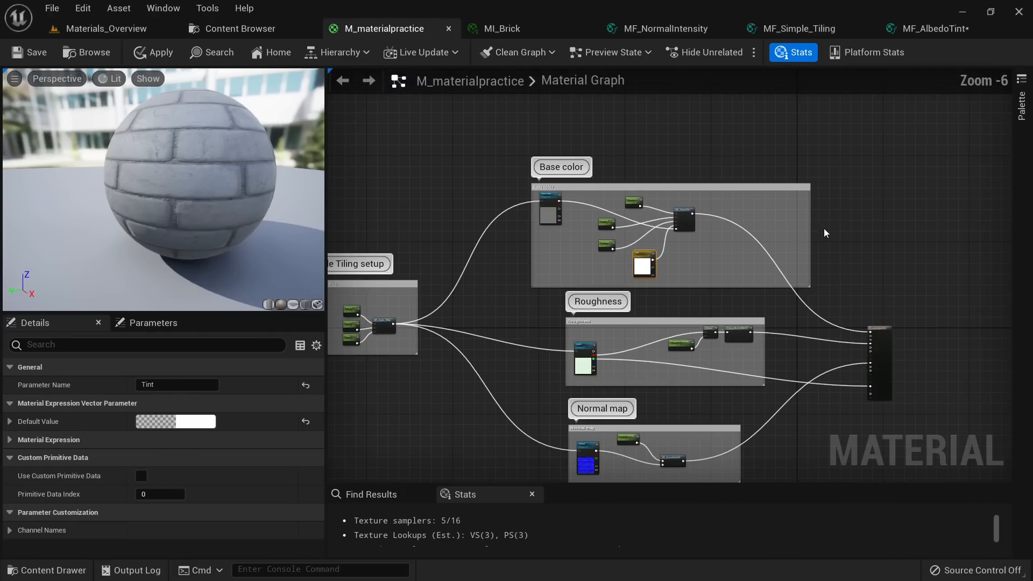
left_click_drag(809, 227, 726, 227)
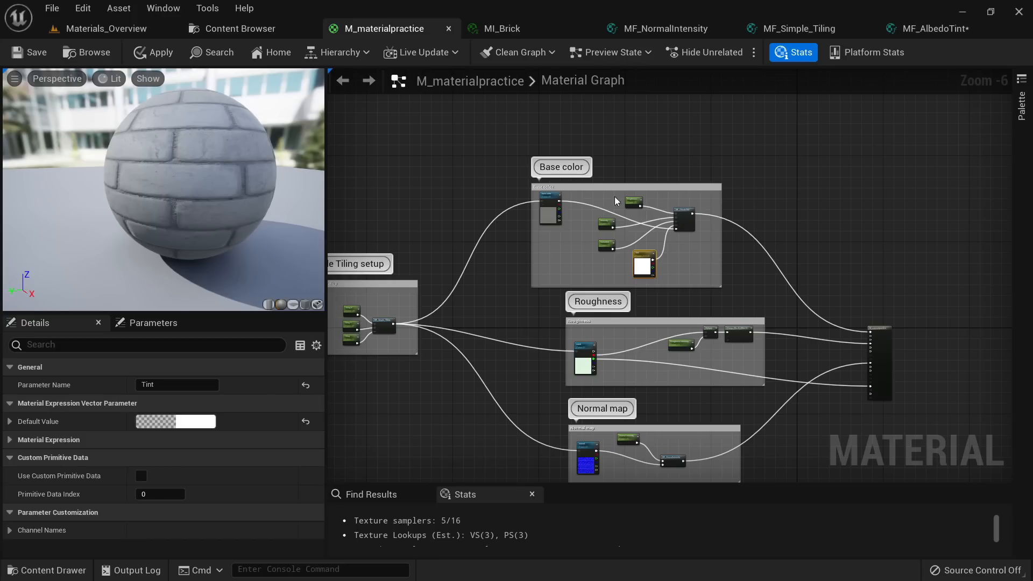
scroll(624, 199, "up", 3)
scroll(631, 218, "down", 2)
right_click_drag(733, 297, 610, 275)
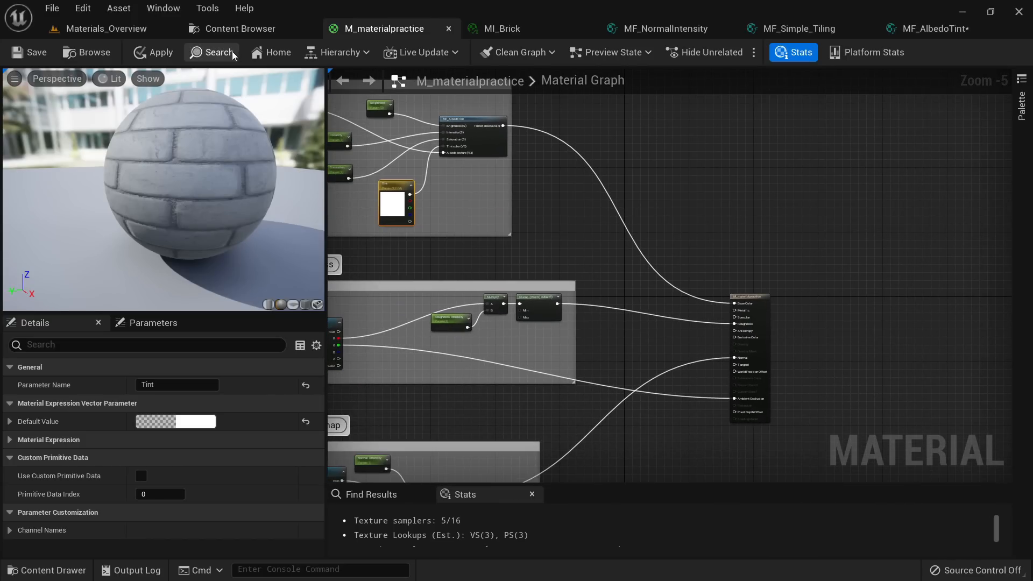
left_click(141, 59)
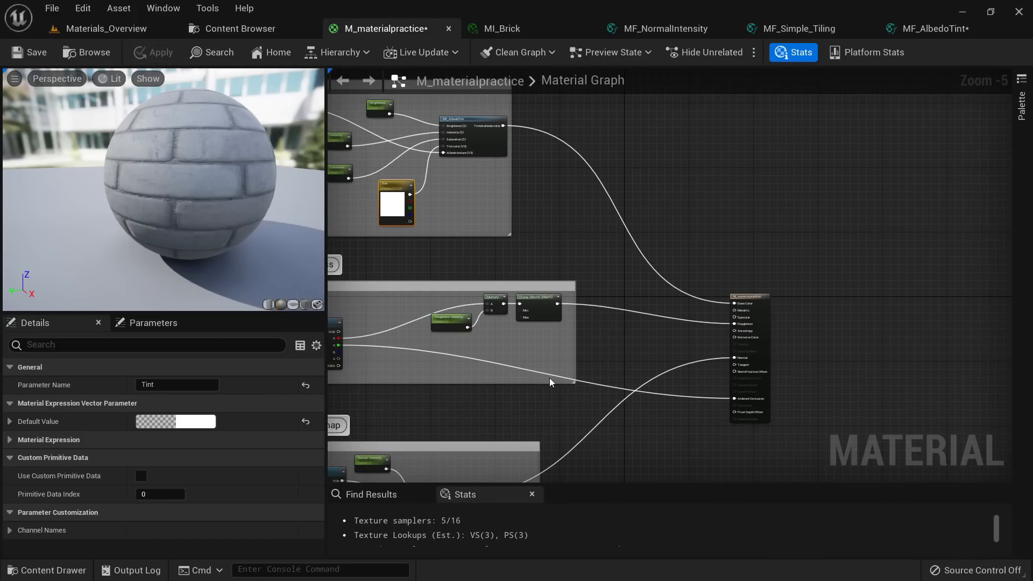
Step: Examine the Roughness section's Roughness intensity, Multiply and Clamp nodes and the layout of the remaining graph sections
scroll(549, 377, "up", 5)
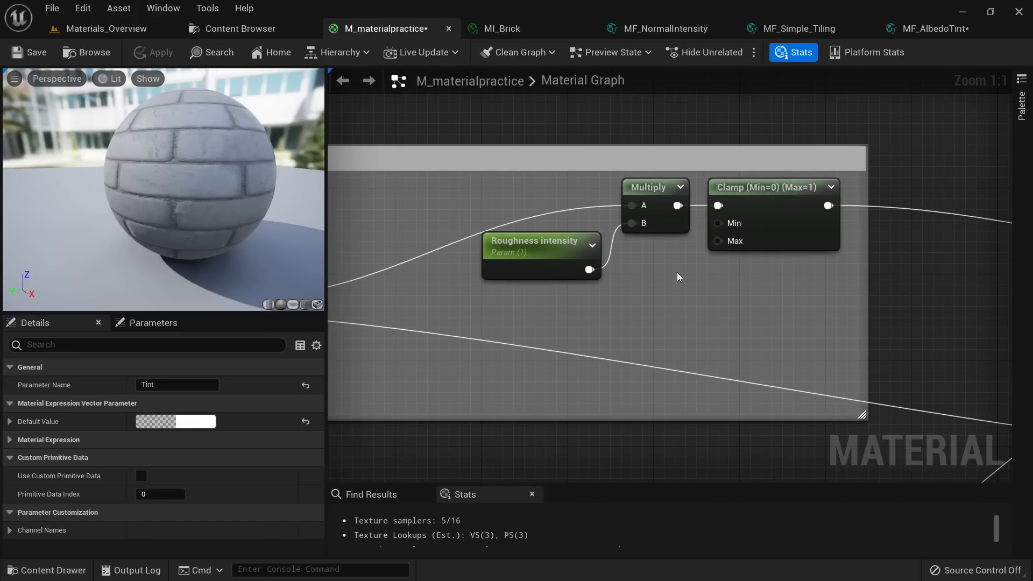
left_click_drag(813, 305, 556, 206)
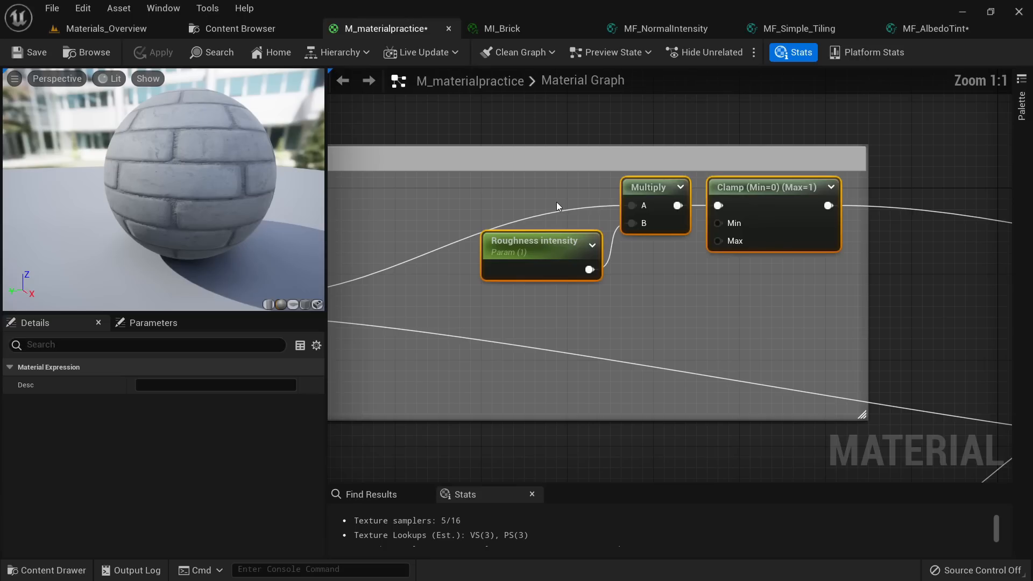
scroll(693, 280, "down", 1)
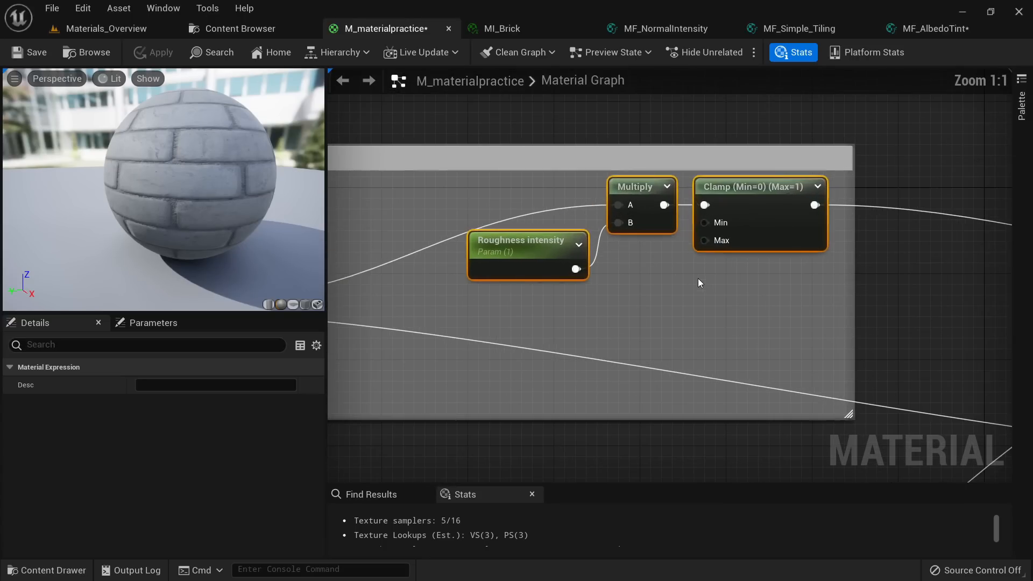
scroll(748, 289, "up", 1)
left_click(751, 292)
scroll(748, 289, "down", 7)
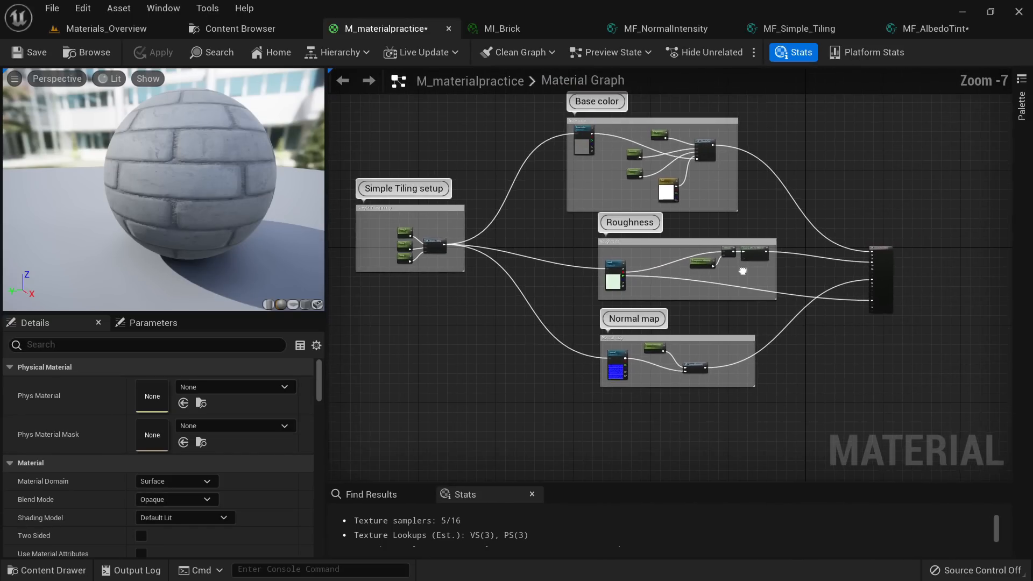
scroll(729, 259, "up", 6)
right_click_drag(694, 353, 601, 356)
scroll(780, 307, "down", 4)
scroll(678, 233, "down", 3)
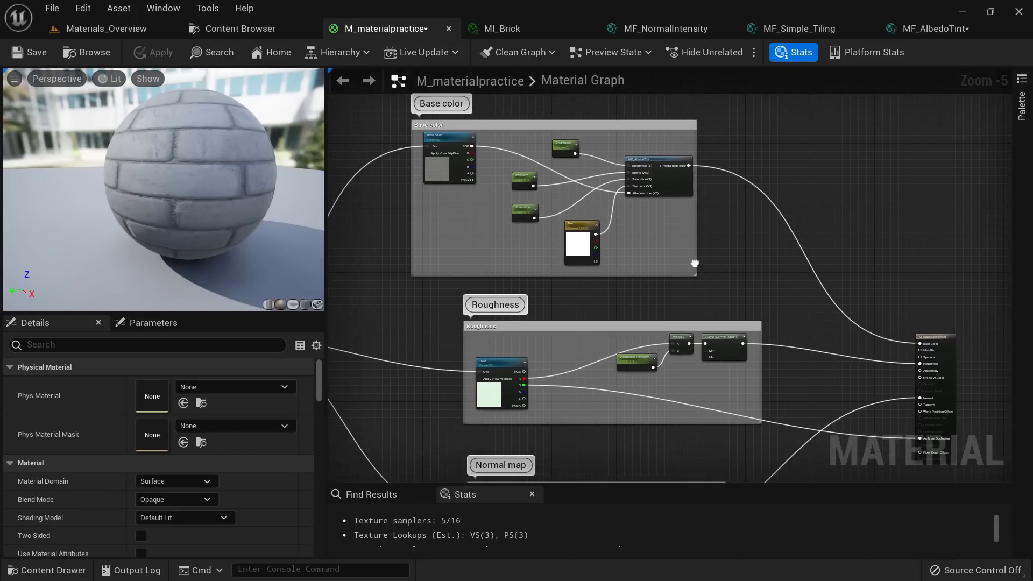
Step: Save M_materialpractice and float the MI_Brick editor as a separate window over the Materials_Overview level
left_click(16, 47)
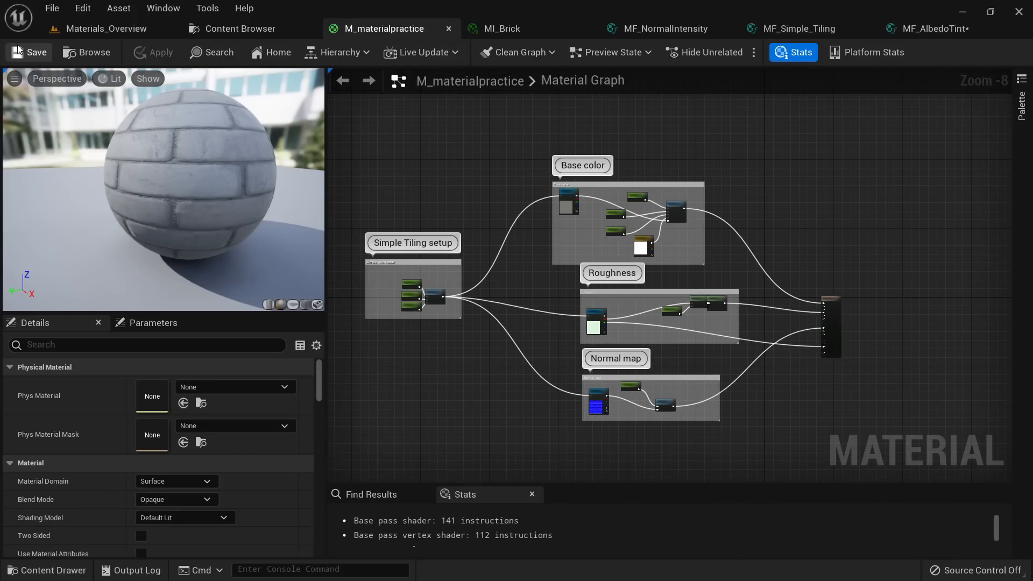
left_click(524, 32)
left_click_drag(524, 33, 598, 172)
left_click(107, 28)
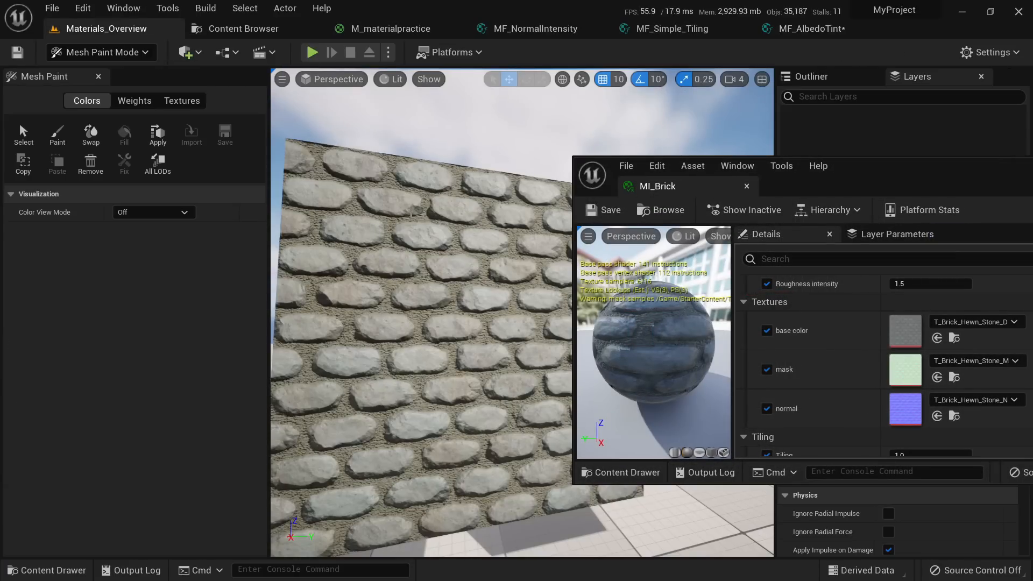
Step: Test MI_Brick's Brightness parameter and inspect the brick wall up close in the level
scroll(893, 339, "up", 5)
left_click_drag(914, 317, 1022, 353)
key("s")
right_click_drag(484, 350, 509, 306)
key("w")
key("s")
left_click(608, 209)
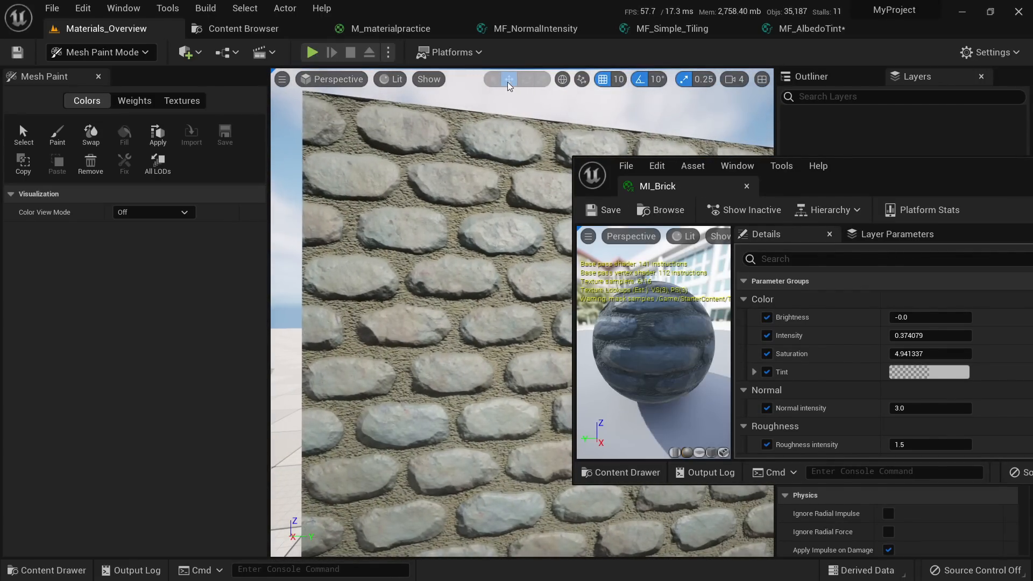
Step: Maximize the MI_Brick window, review its parameters and preview, and dock its tab after MF_AlbedoTint
left_click(408, 29)
double_click(868, 174)
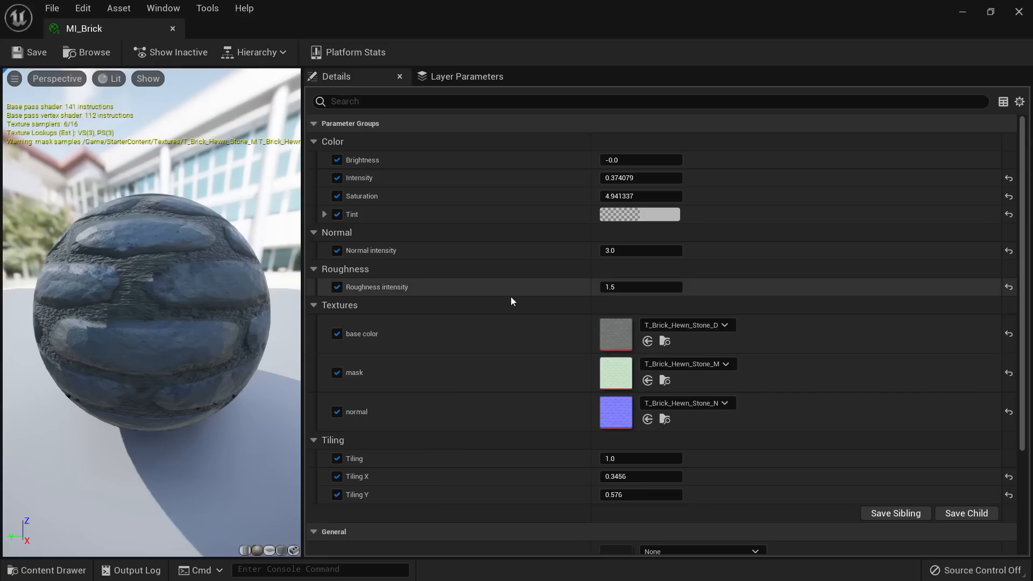
scroll(484, 307, "down", 2)
scroll(508, 327, "down", 4)
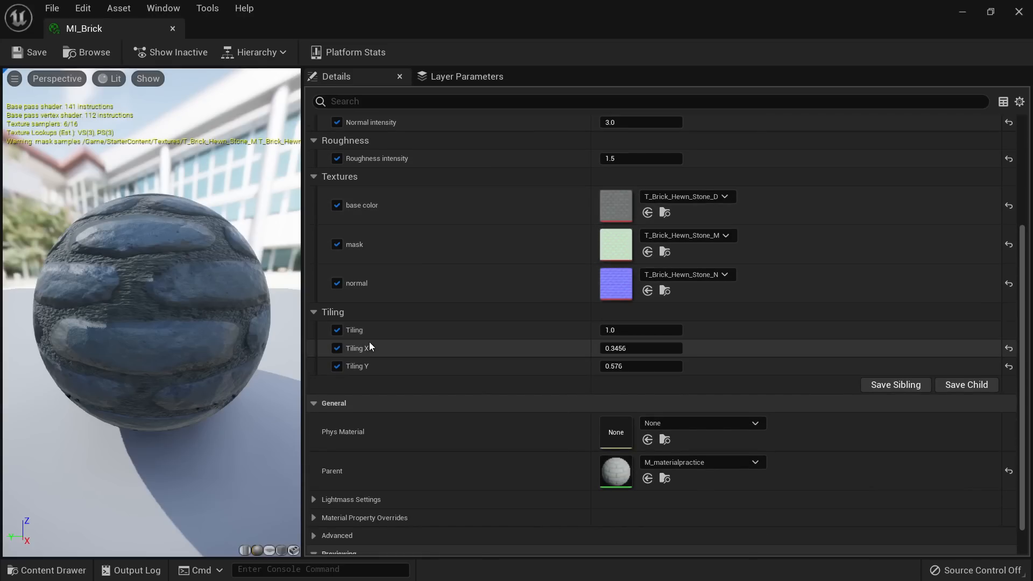
left_click_drag(276, 257, 163, 228)
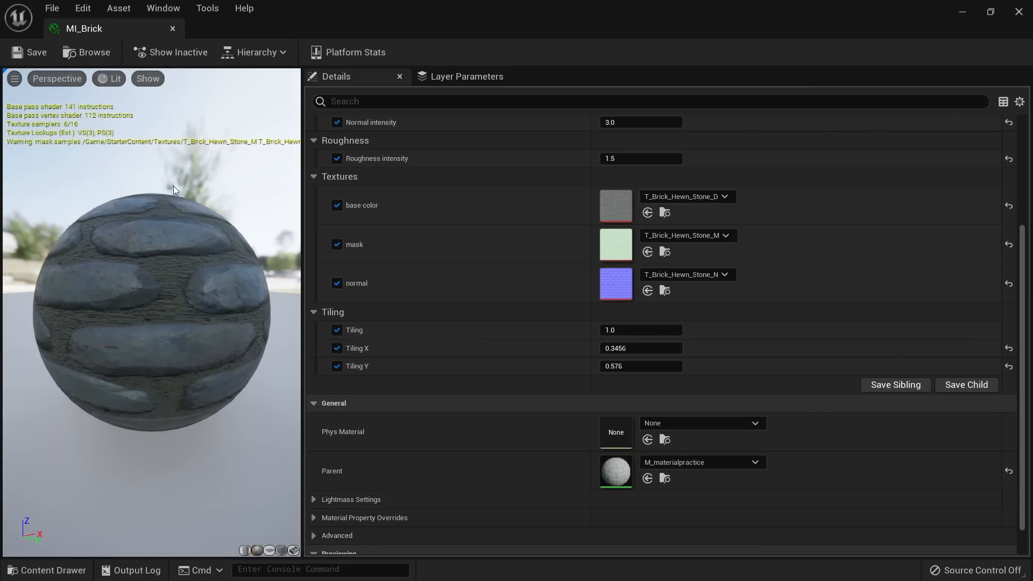
left_click_drag(112, 30, 848, 37)
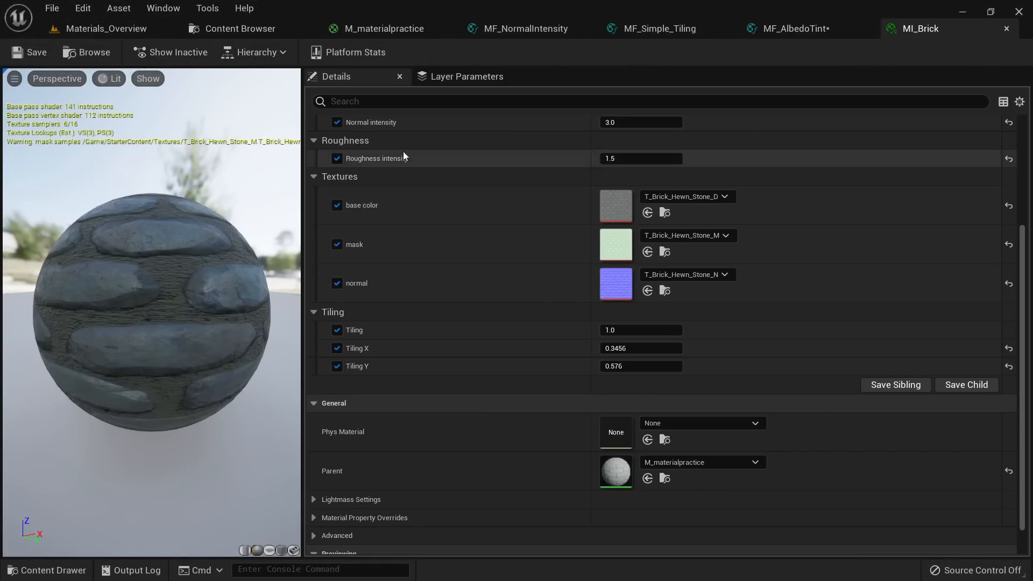
Step: Create a folder named Functions inside the Materials_proj folder
left_click(96, 31)
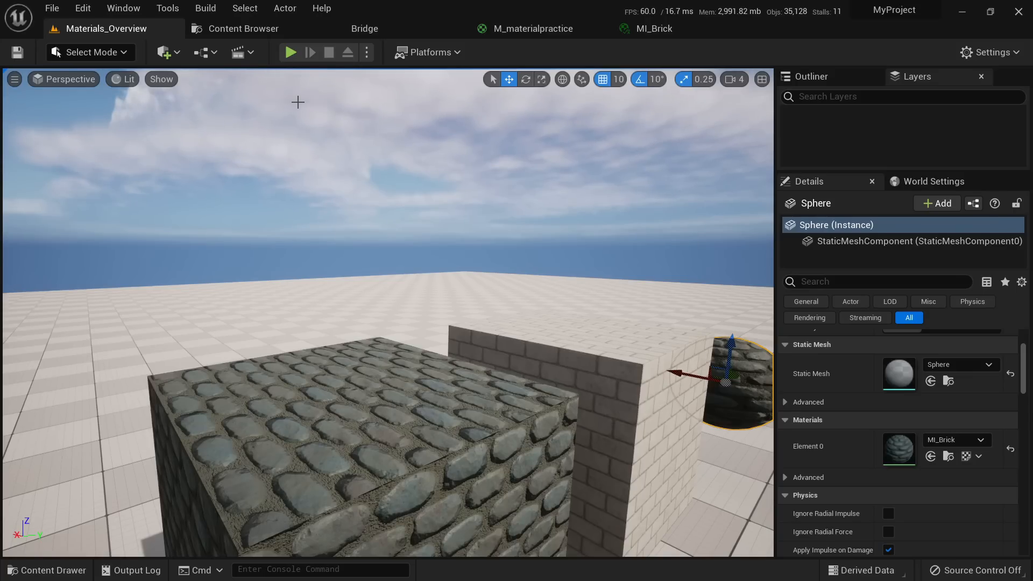
left_click(245, 28)
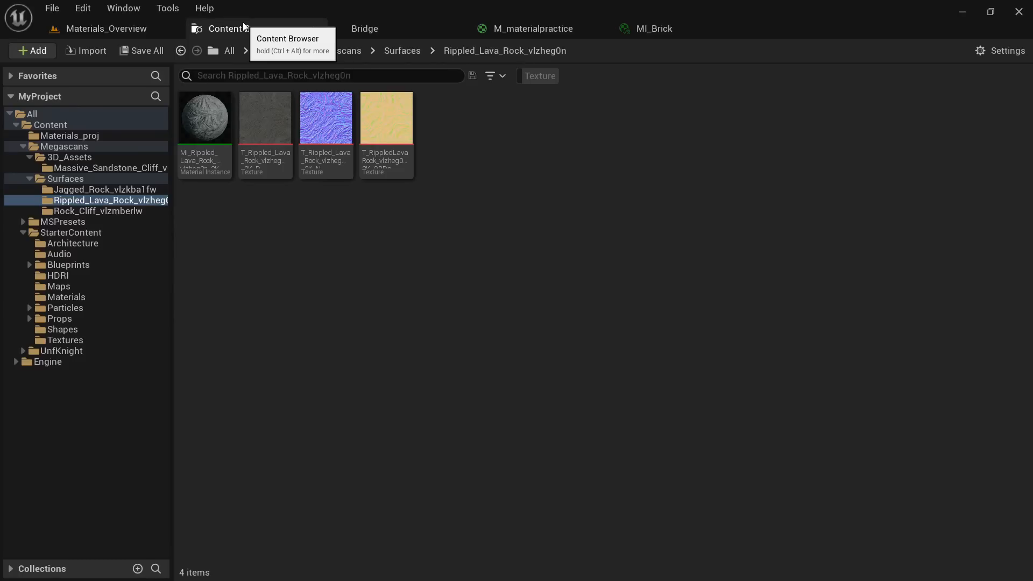
left_click(69, 135)
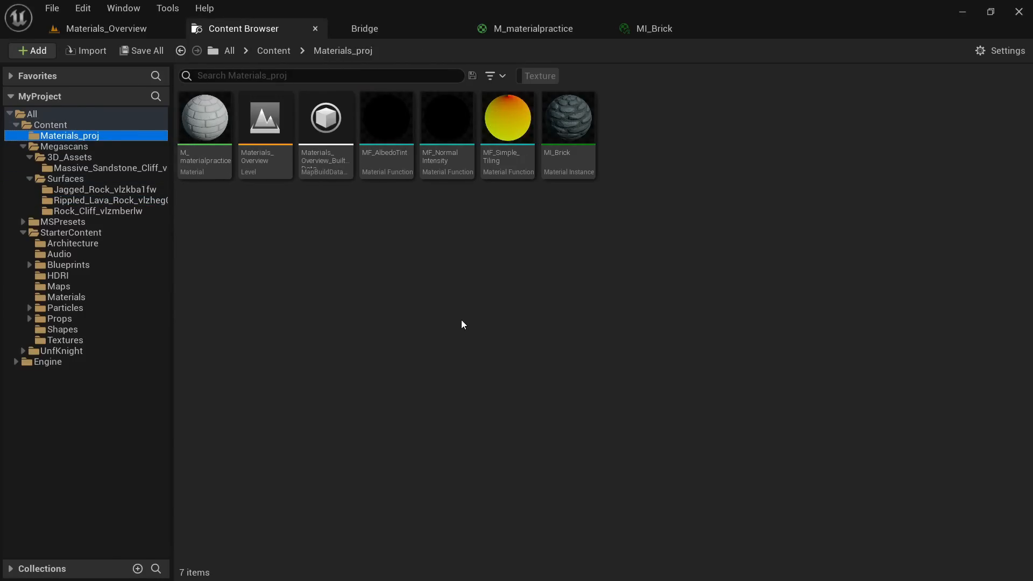
right_click(373, 235)
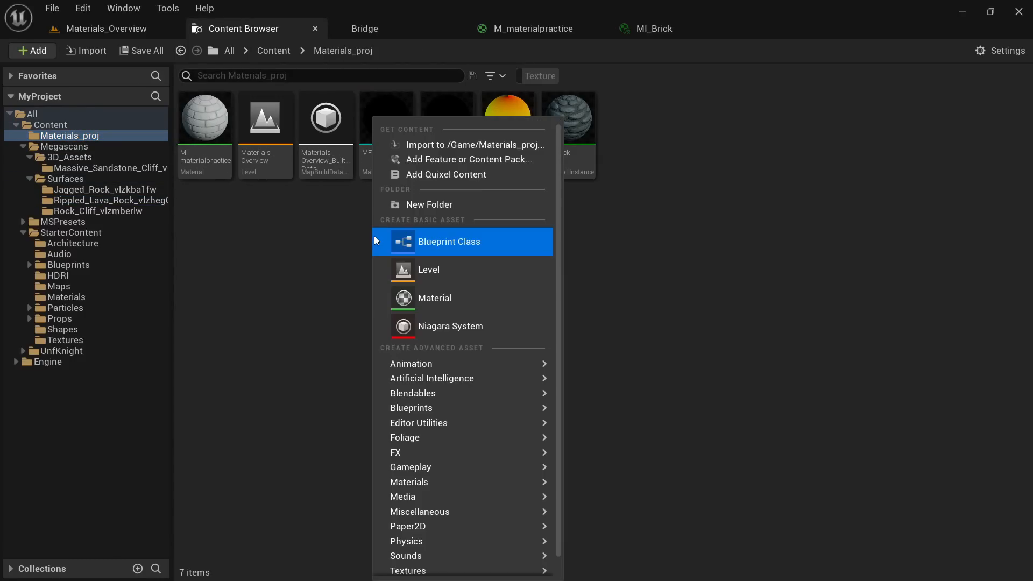
left_click(440, 206)
type("Functions")
key("Return")
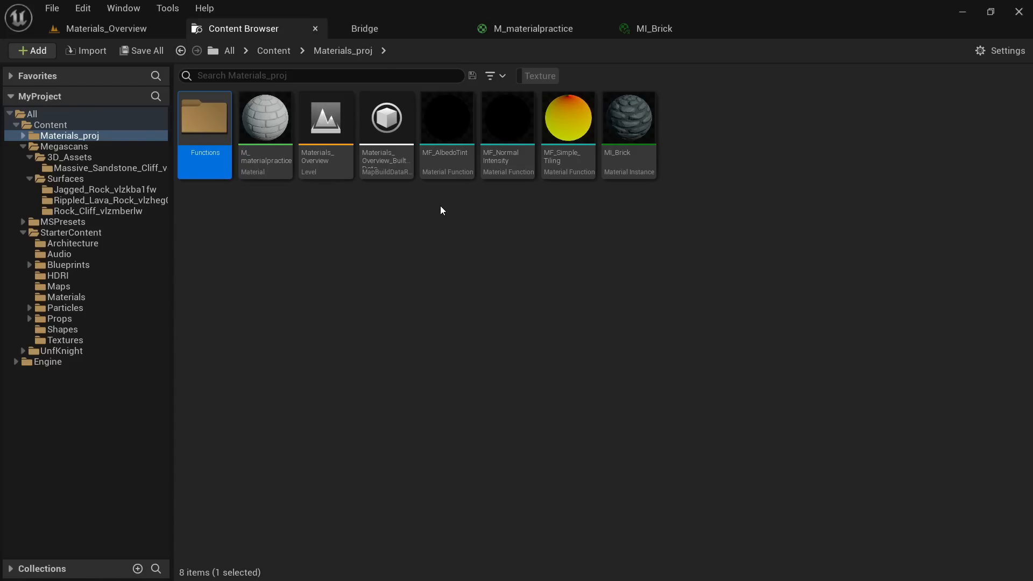
Step: Move the MF_AlbedoTint, MF_NormalIntensity and MF_Simple_Tiling material functions into the Functions folder
left_click(461, 167)
left_click(500, 169, "ctrl")
left_click(565, 158, "ctrl")
left_click_drag(459, 166, 202, 125)
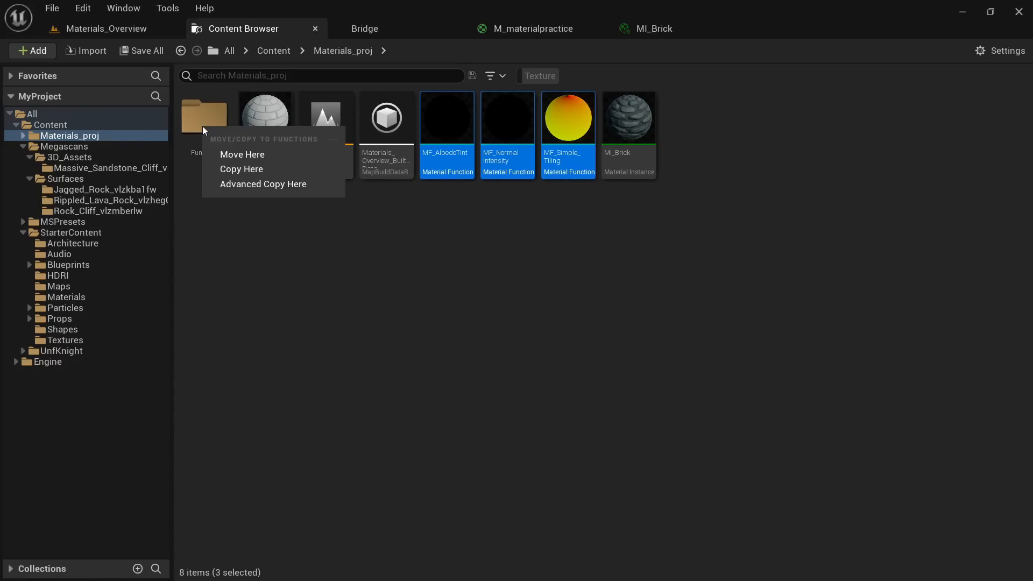
left_click(264, 155)
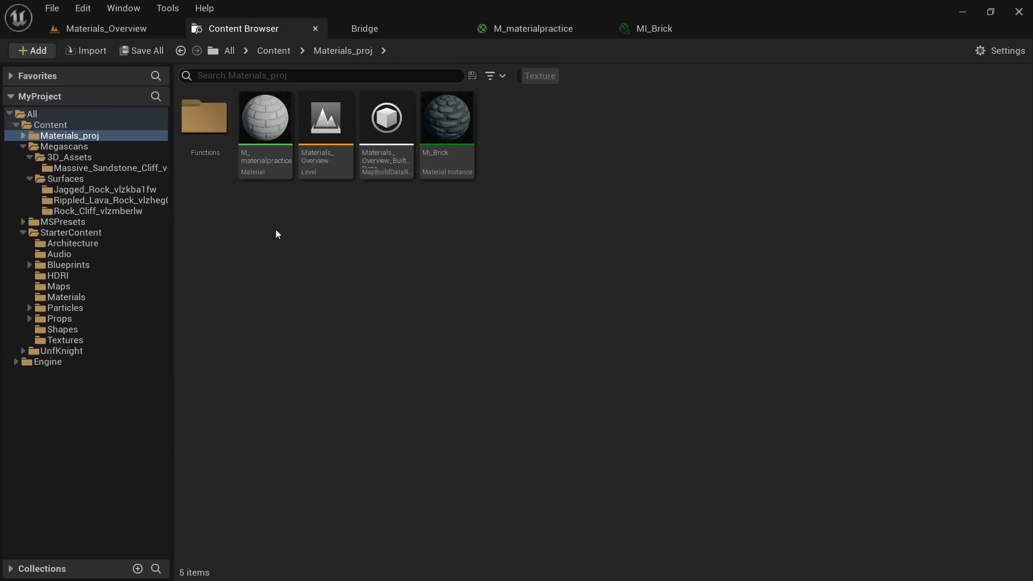
Step: Create a Material Layer in Materials_proj and name it ML_surface_master
right_click(306, 262)
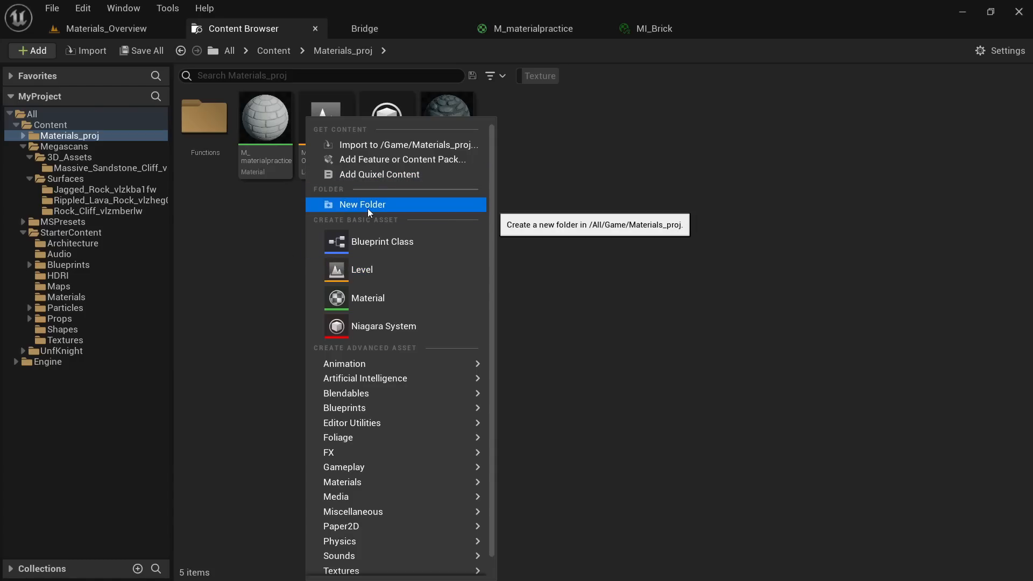
scroll(388, 415, "down", 1)
mouse_move(407, 462)
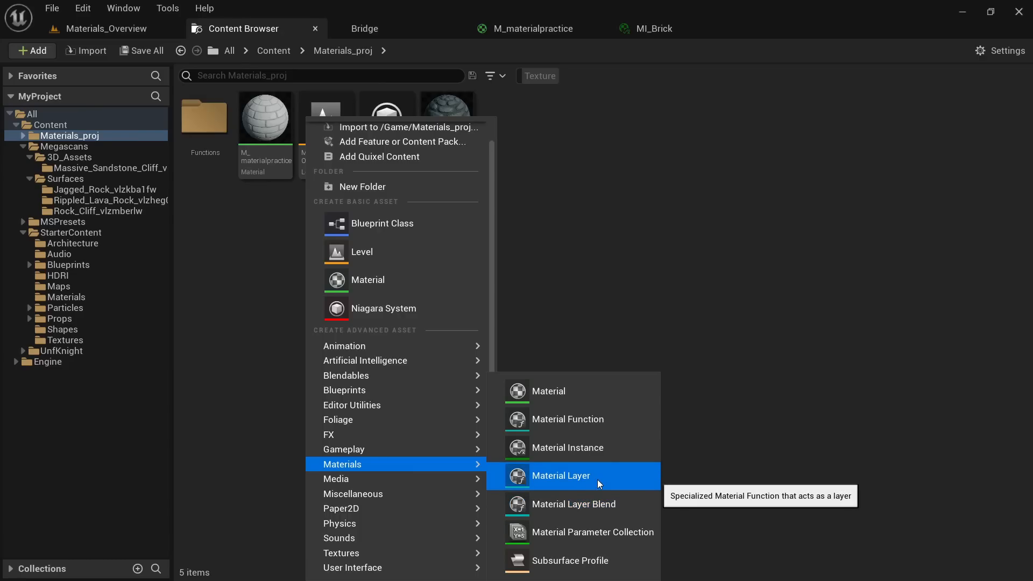
left_click(581, 479)
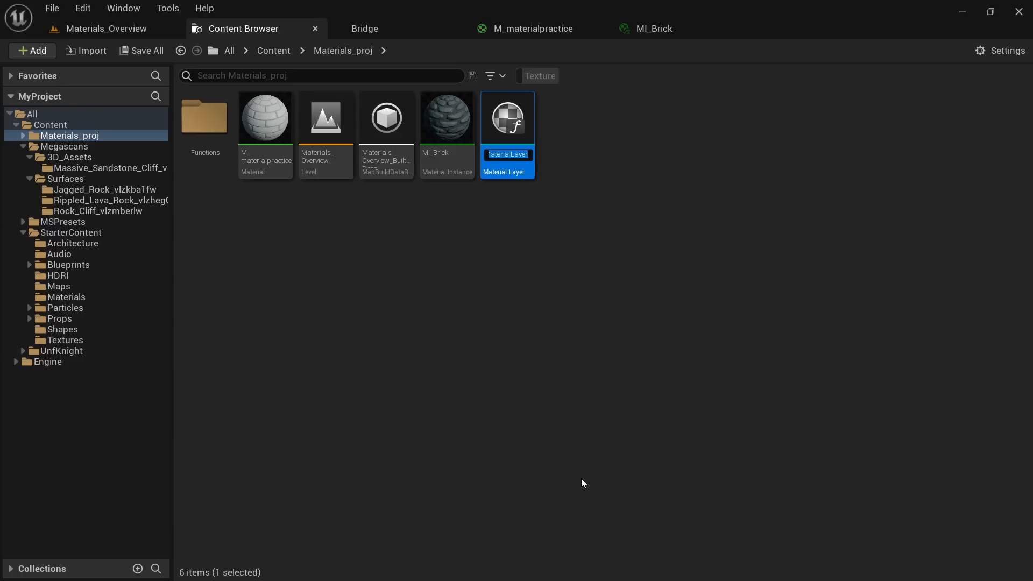
type("ML")
type("_surface_ma")
type("ster")
key("Return")
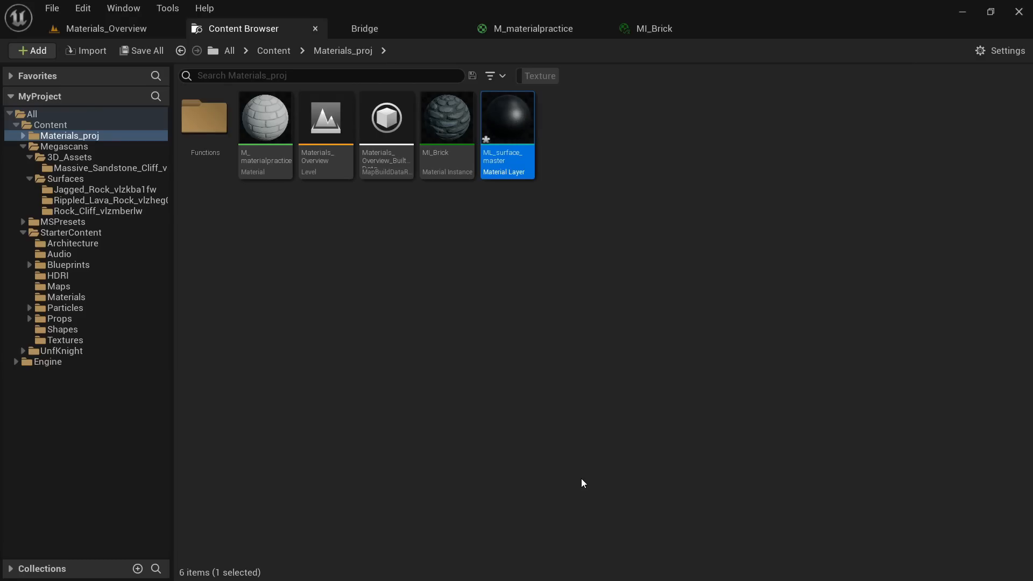
Step: Open the ML_surface_master graph and select its Input Material Attributes node
double_click(504, 120)
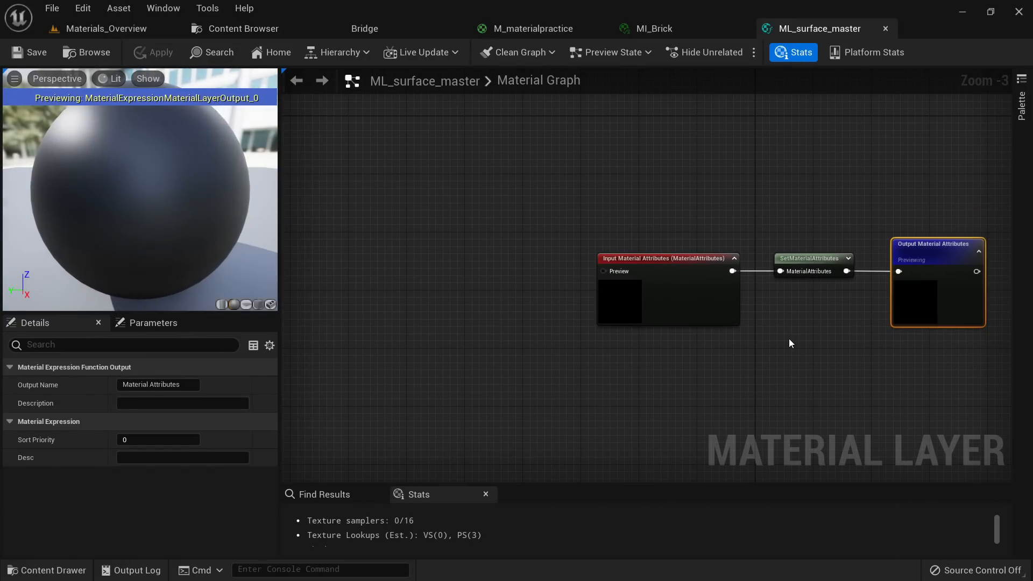
right_click_drag(889, 405, 727, 301)
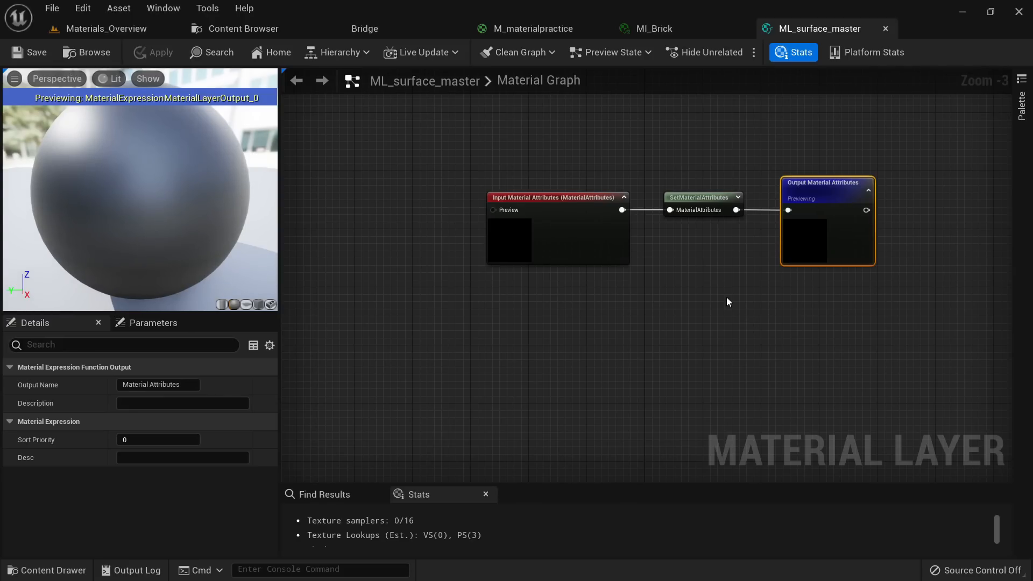
left_click(557, 254)
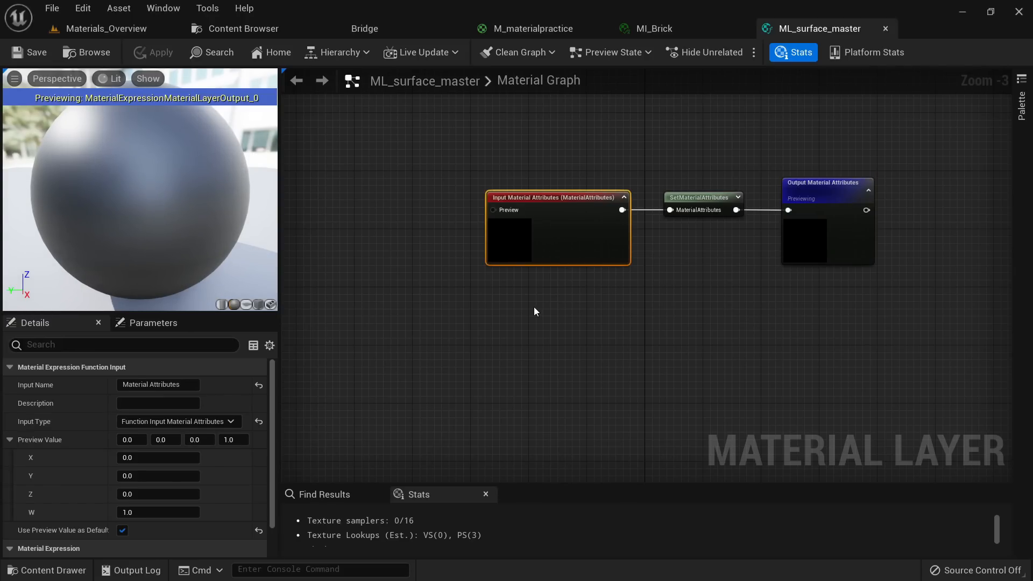
right_click_drag(689, 322, 676, 351)
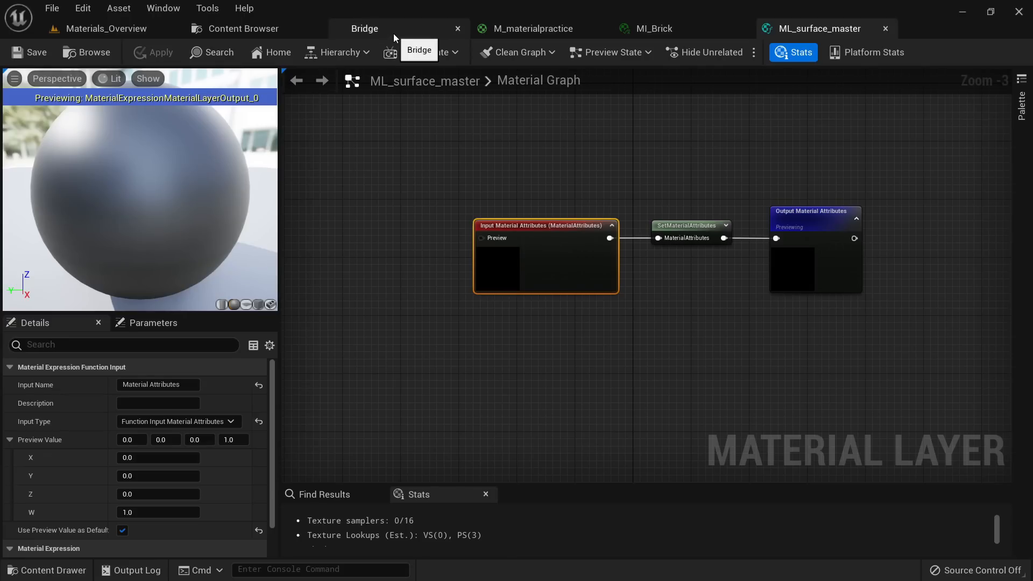
left_click(253, 26)
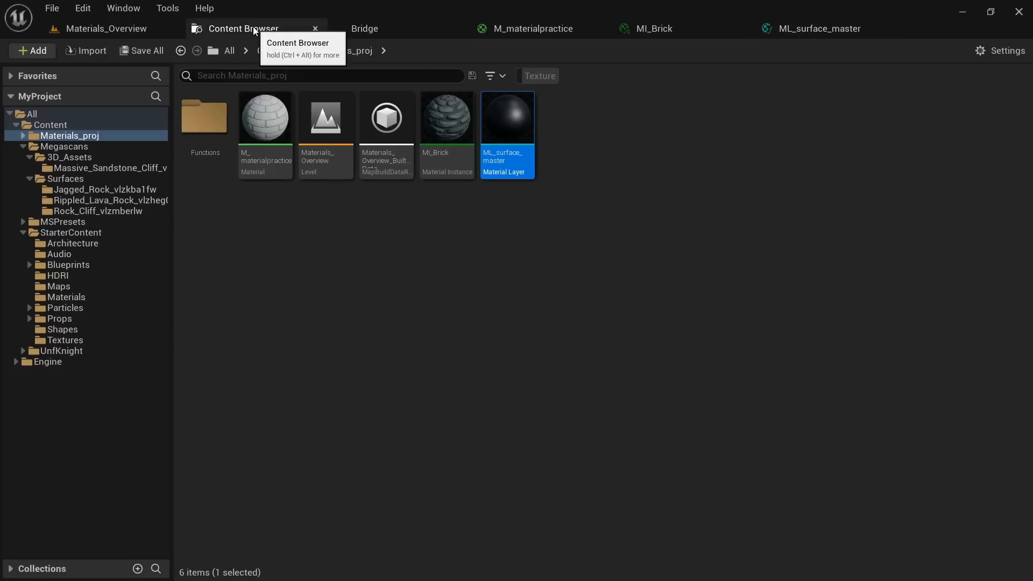
left_click(45, 54)
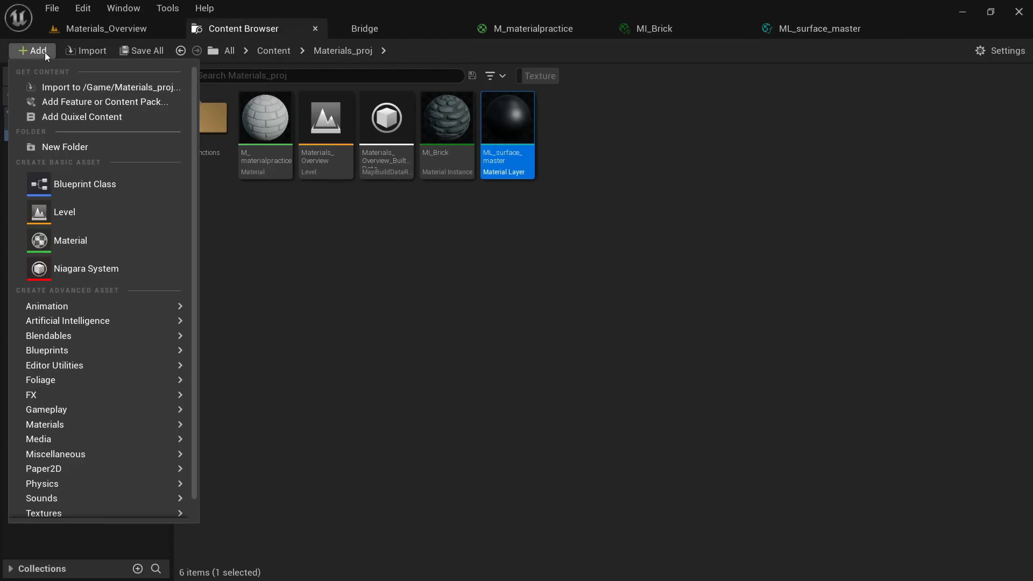
left_click(69, 116)
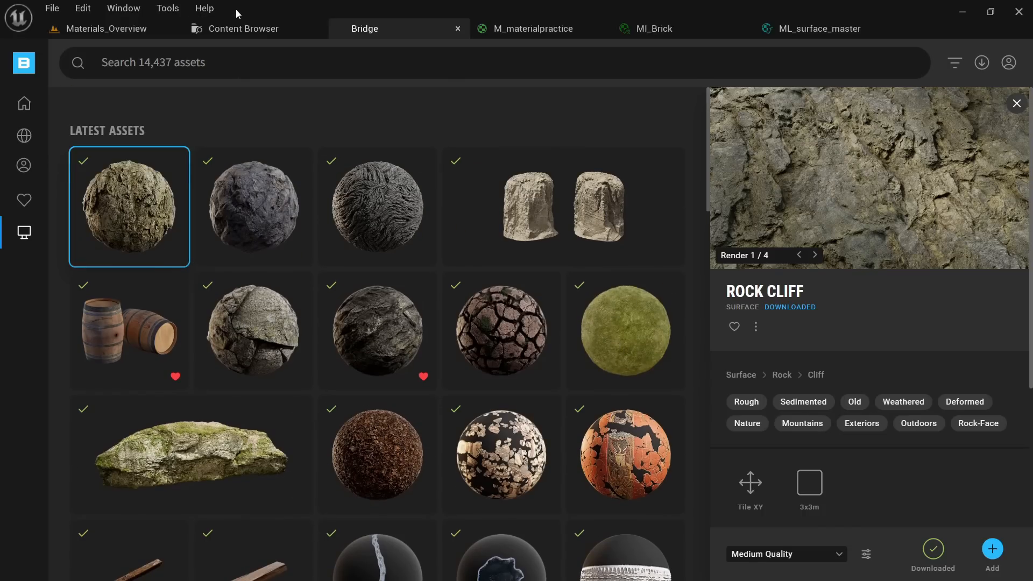
left_click(113, 29)
left_click(212, 31)
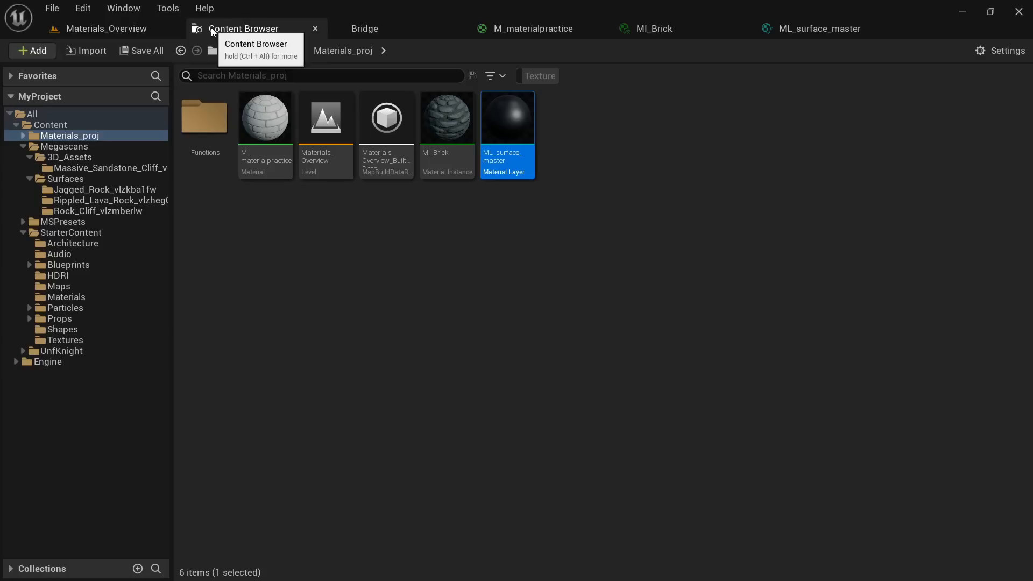
left_click(375, 244)
left_click(802, 28)
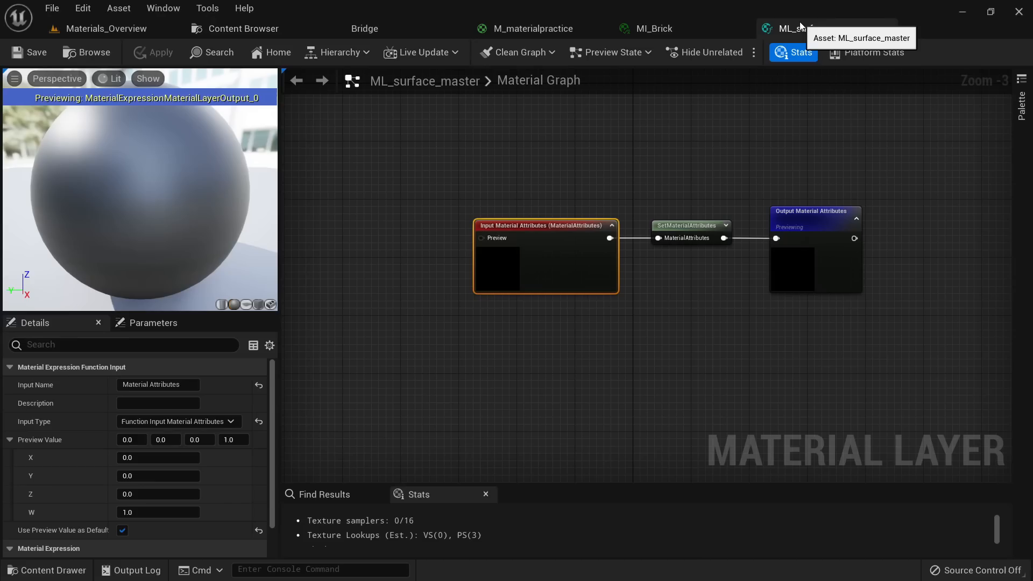
Step: Add a MakeMaterialAttributes node before the Input Material Attributes node in the ML_surface_master graph
right_click_drag(560, 308, 742, 267)
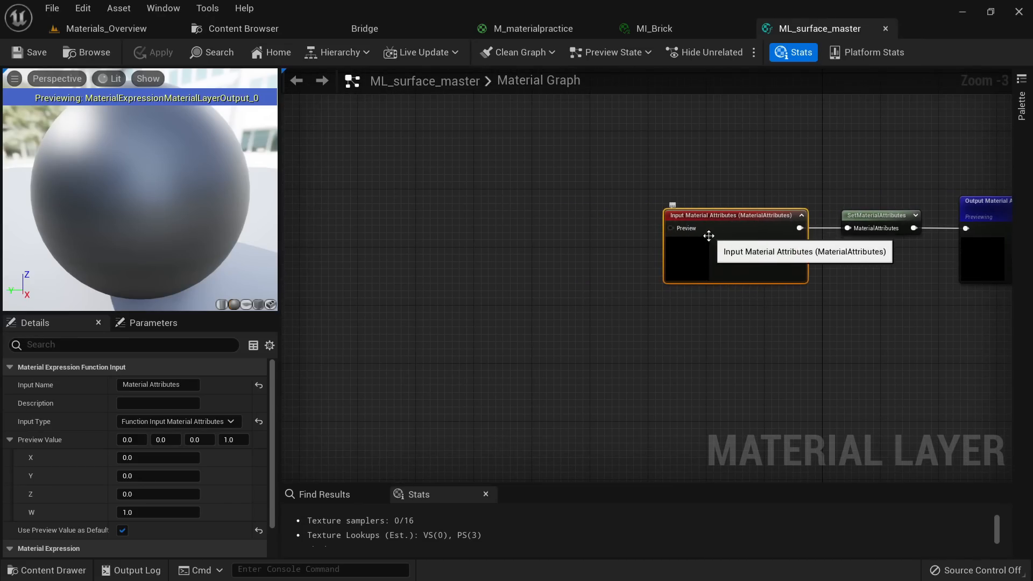
left_click(480, 260)
right_click(488, 217)
type("make mate")
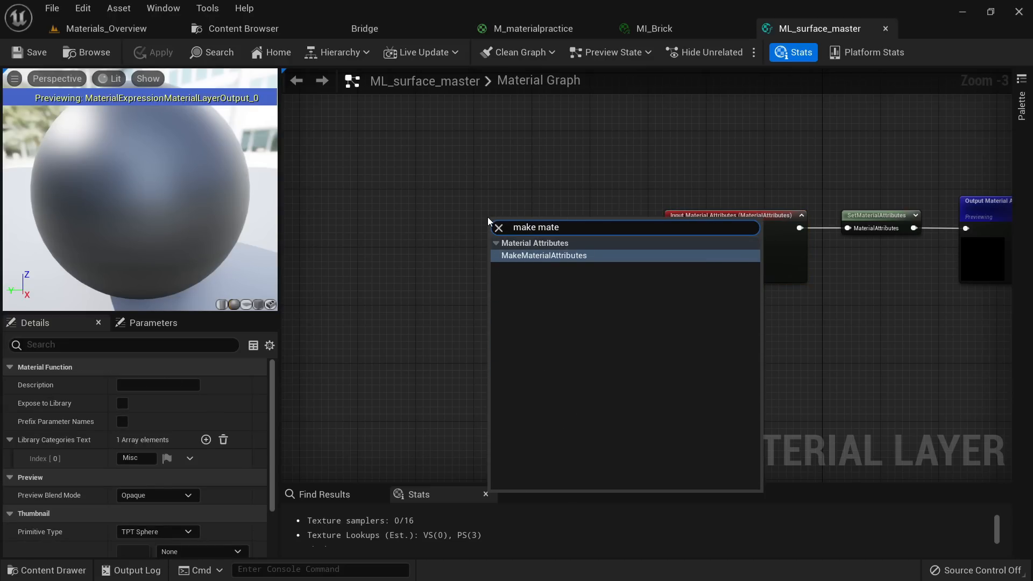
key("Return")
left_click_drag(548, 307, 571, 236)
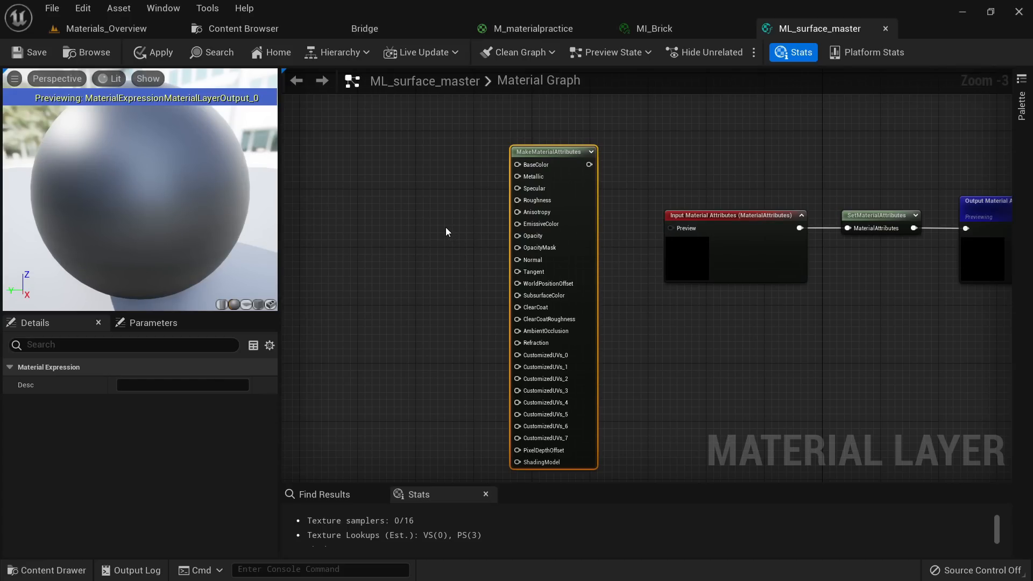
scroll(445, 227, "up", 3)
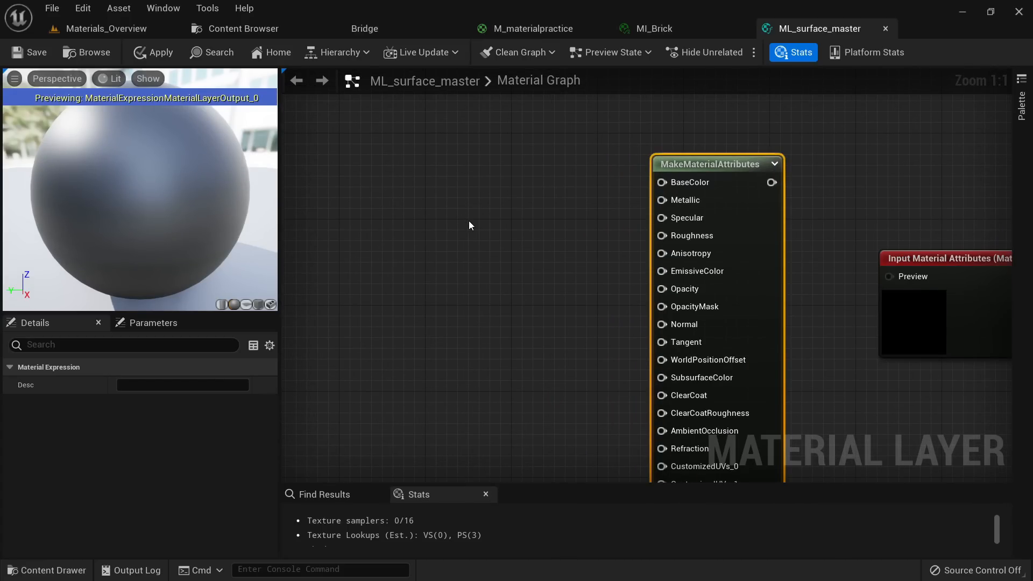
left_click(414, 188)
type("vvvvvvv")
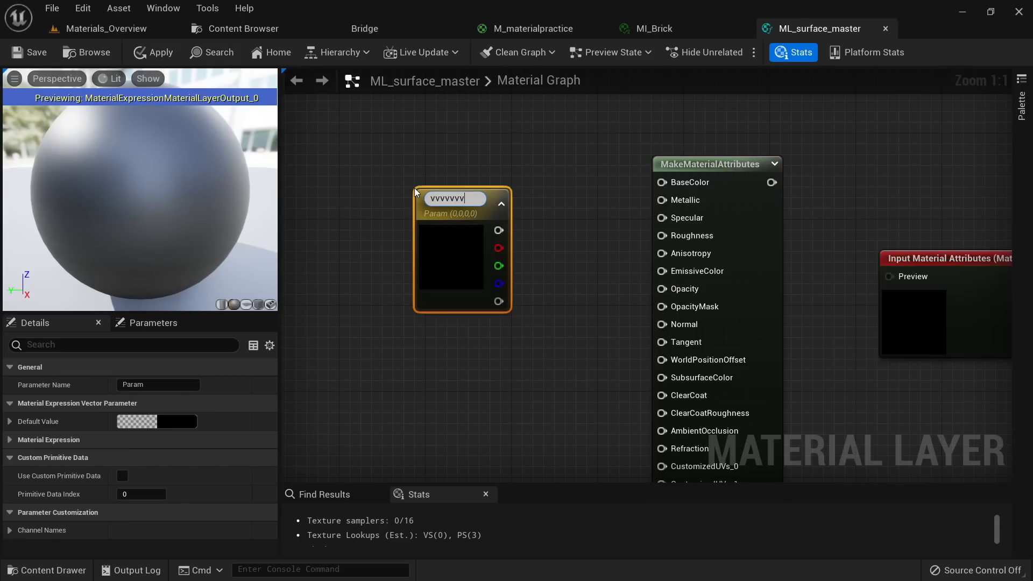
left_click(382, 178)
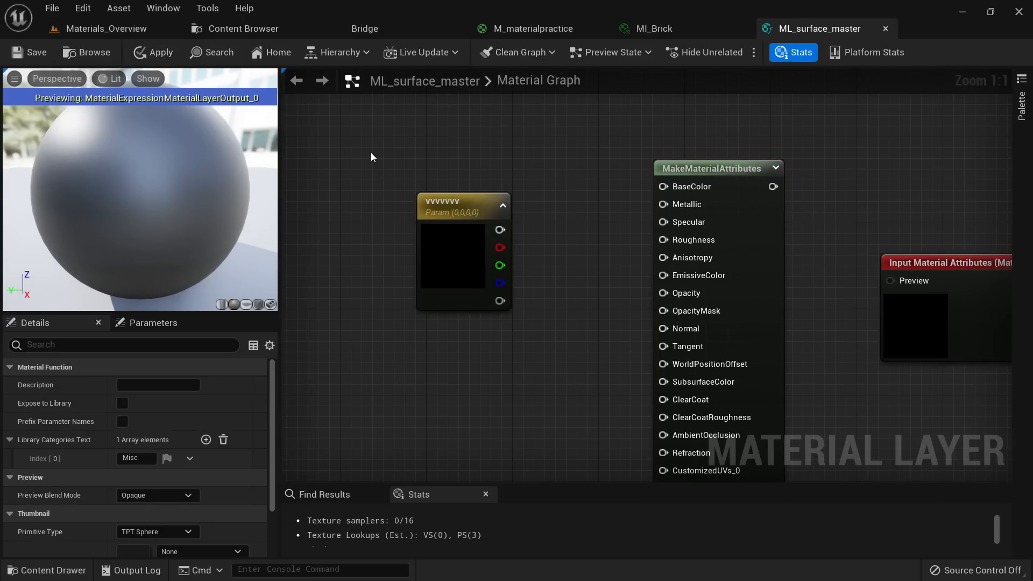
Step: Add a Constant3Vector node beside MakeMaterialAttributes and convert it to a parameter
right_click(371, 153)
type("constant 3")
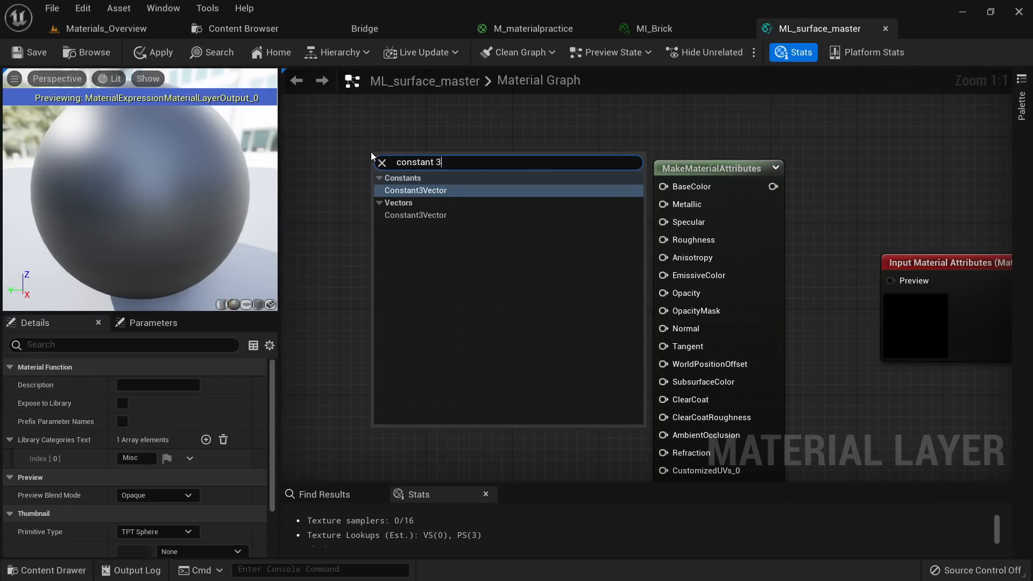
key("Return")
left_click_drag(425, 185, 359, 157)
right_click(359, 157)
left_click(399, 186)
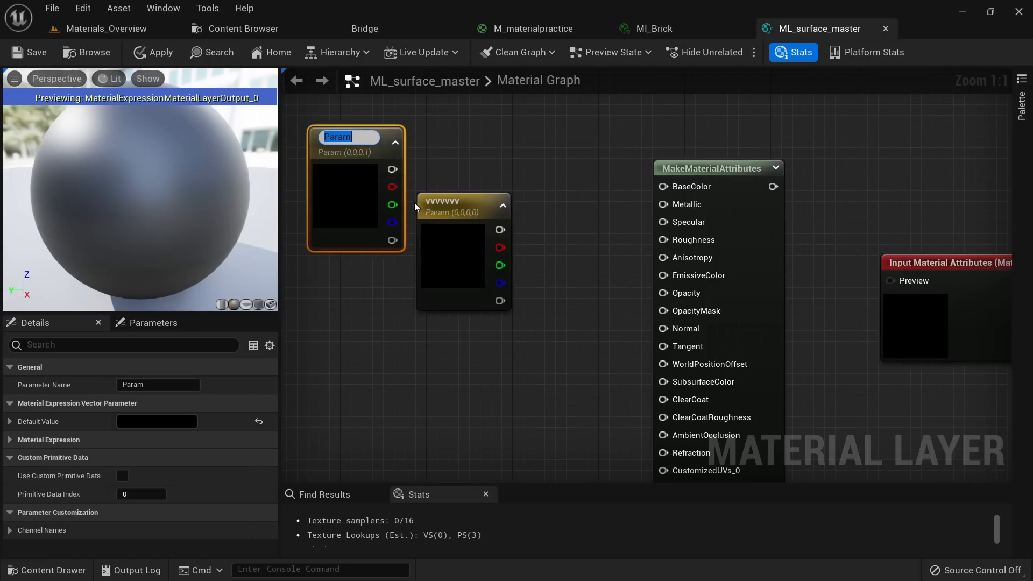
Step: Delete the stray vector parameter node named vvvvvvv from the graph
left_click(457, 274)
left_click(357, 219)
left_click(460, 264)
key("Delete")
Step: Move the remaining vector parameter closer to MakeMaterialAttributes and name it Color
left_click_drag(351, 222, 416, 245)
left_click_drag(167, 389, 114, 379)
type("Color")
key("Return")
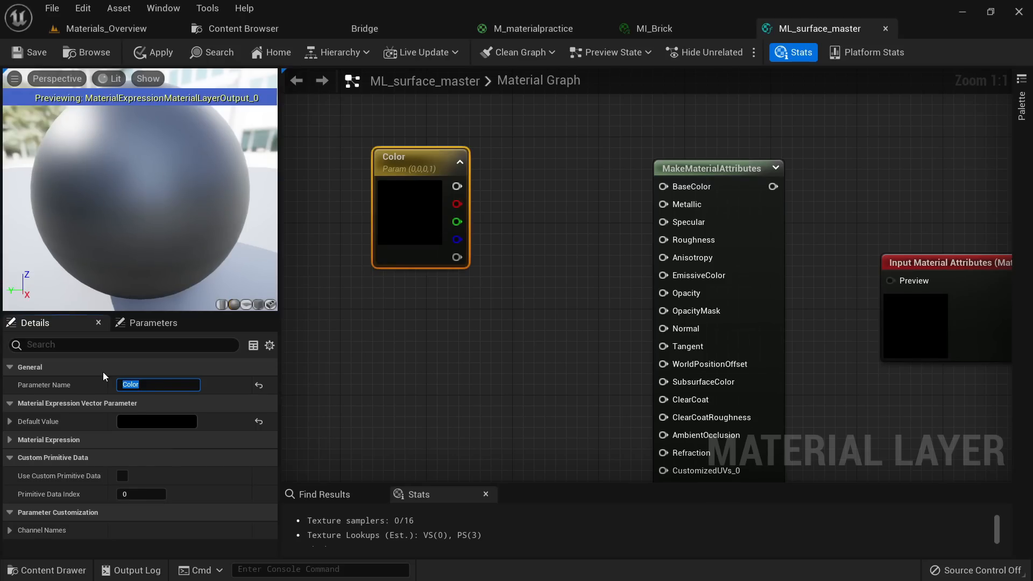
Step: Set the Color parameter's default to orange (1, 0.0923, 0, 1) and connect it to BaseColor on MakeMaterialAttributes
left_click(166, 426)
left_click_drag(274, 337, 377, 227)
left_click(371, 562)
left_click_drag(467, 186, 662, 187)
Step: Connect the MakeMaterialAttributes output to the Preview input of Input Material Attributes and save the material layer
right_click_drag(796, 217, 630, 172)
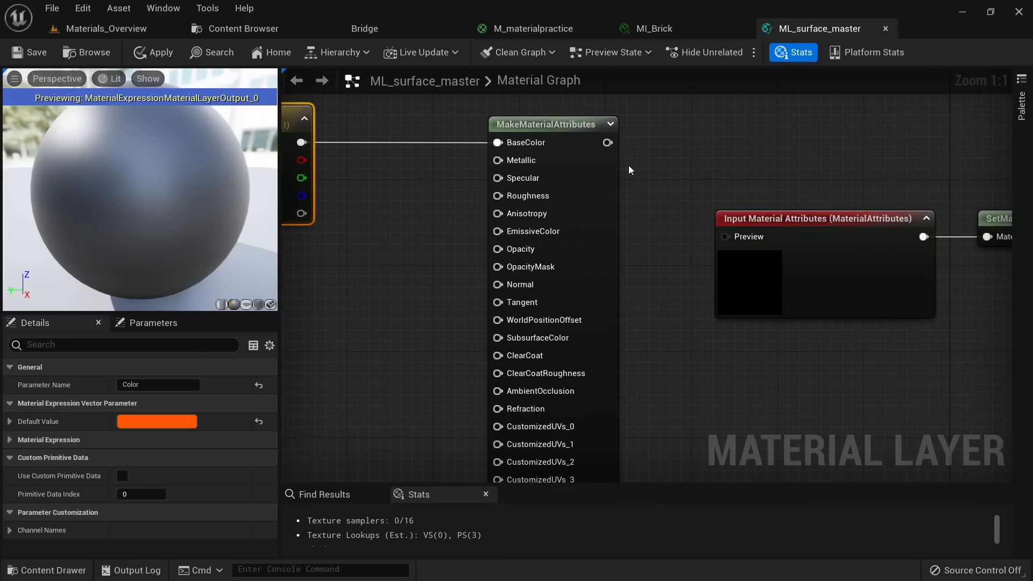
left_click_drag(608, 142, 724, 236)
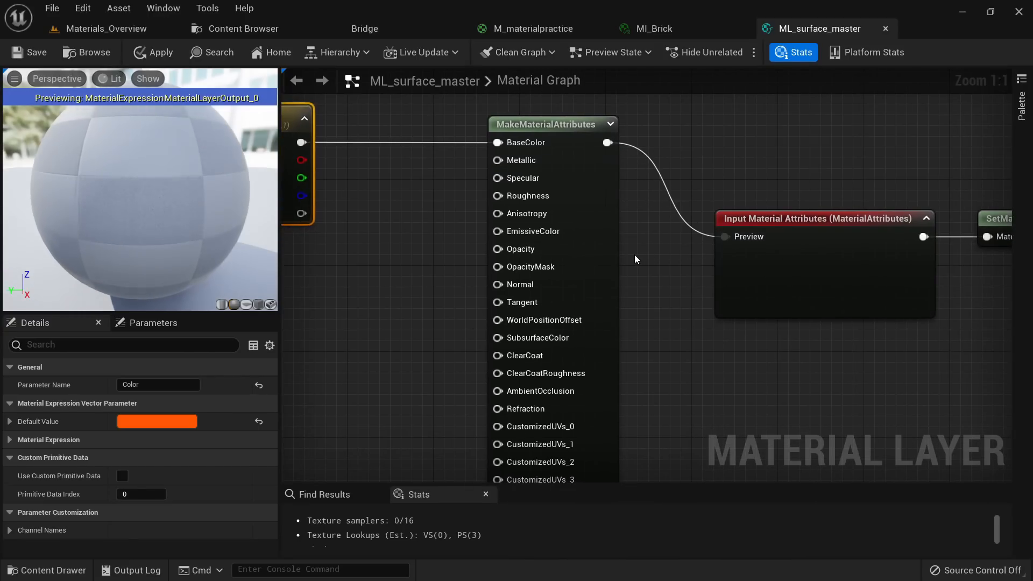
scroll(636, 254, "down", 1)
right_click_drag(330, 212, 465, 212)
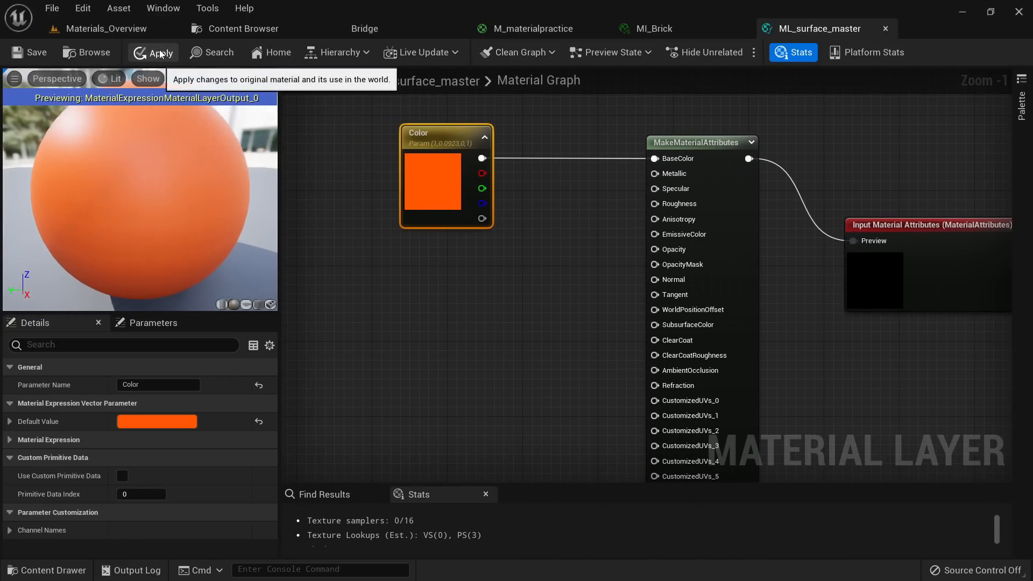
left_click(21, 54)
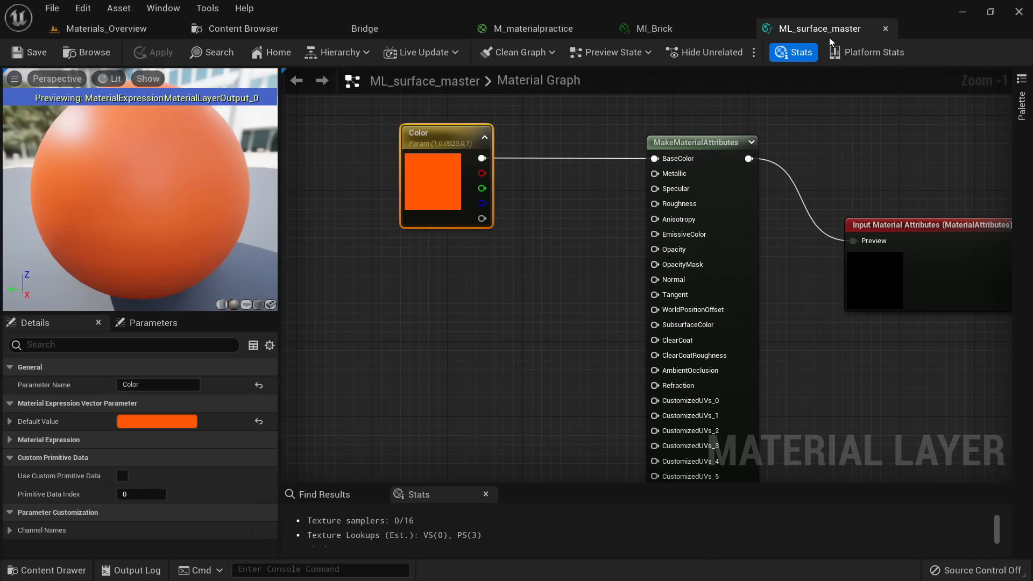
Step: Select ML_surface_master in the Content Browser, start a screen-area capture and draw three red branches down from the asset
left_click(223, 34)
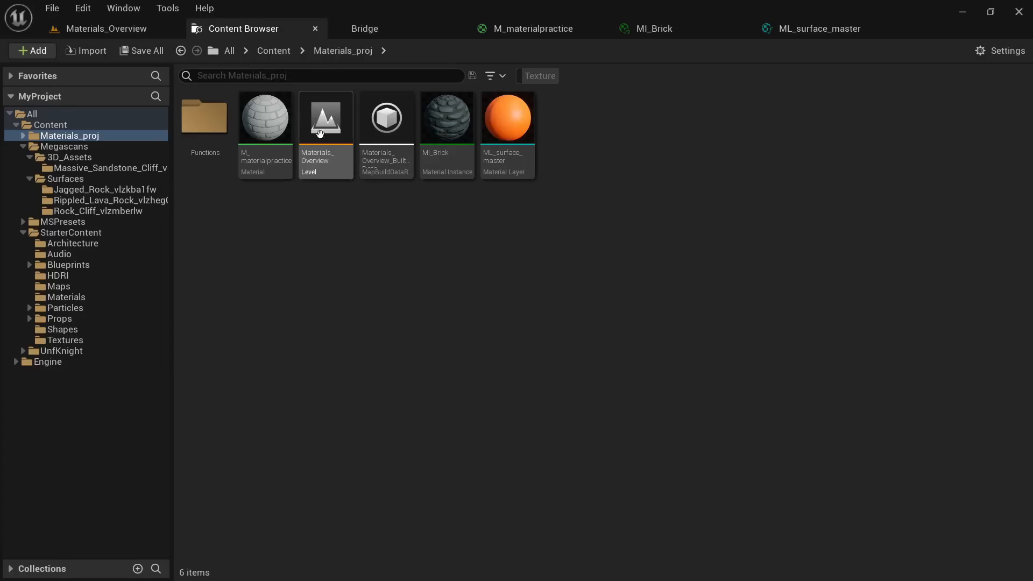
left_click(526, 130)
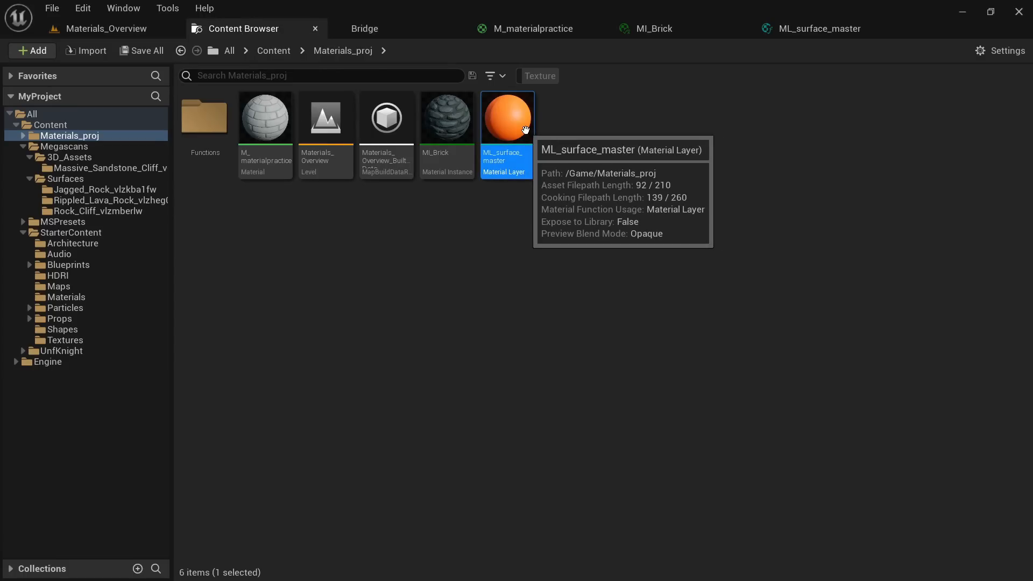
key("Print")
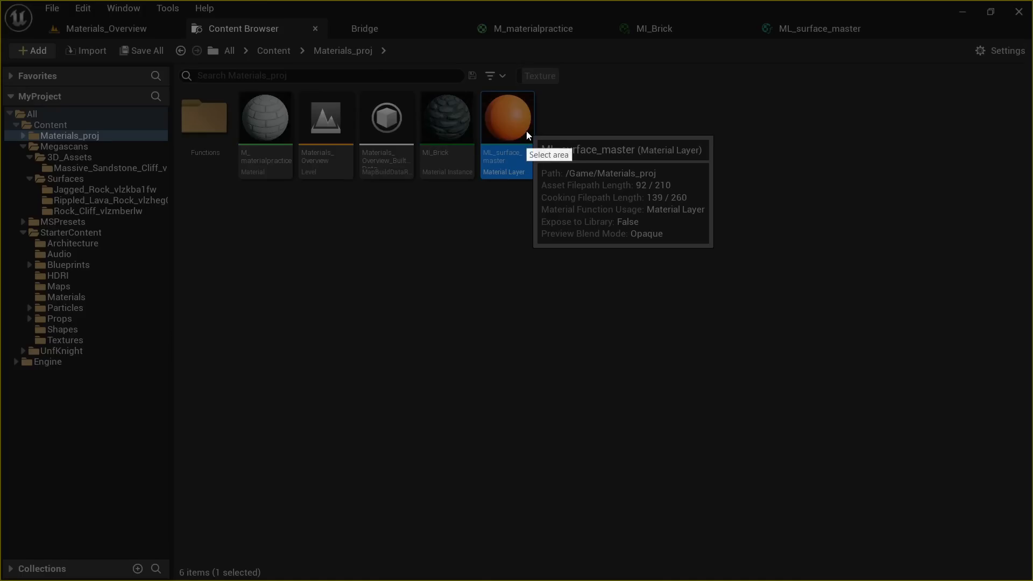
left_click_drag(237, 43, 895, 488)
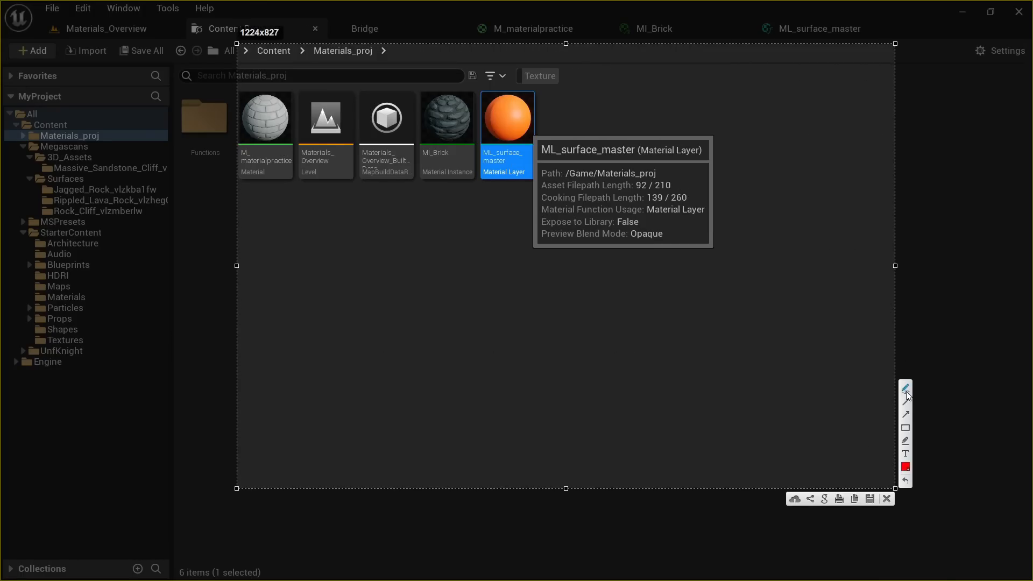
mouse_move(505, 166)
left_mouse_down()
mouse_move(452, 219)
mouse_move(345, 284)
left_mouse_up()
mouse_move(498, 266)
left_mouse_down()
mouse_move(505, 193)
mouse_move(512, 240)
mouse_move(711, 287)
left_mouse_up()
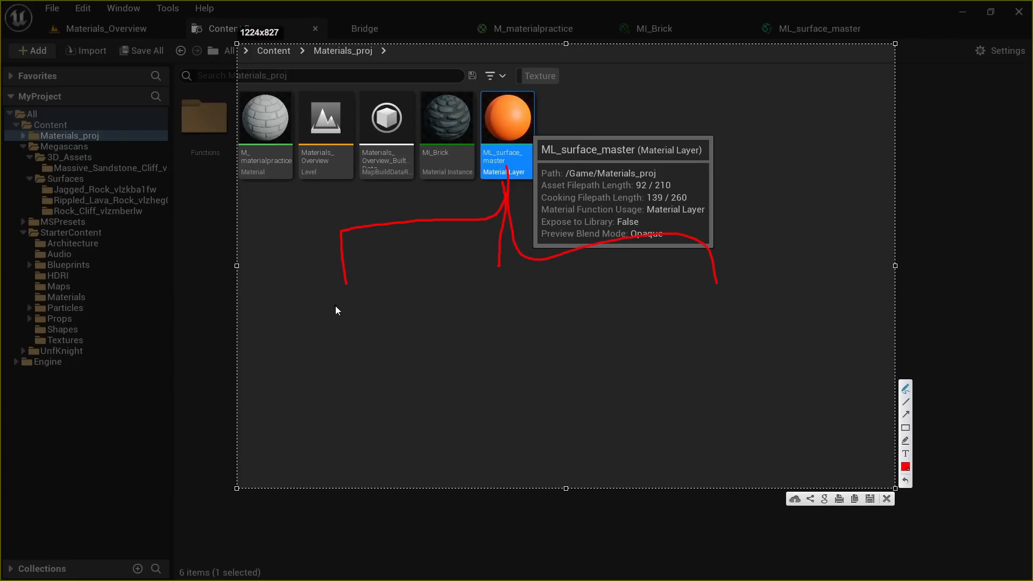
Step: Handwrite Rock, Grass and Snow under the three branches, then discard the annotated capture
mouse_move(324, 304)
left_mouse_down()
mouse_move(341, 324)
mouse_move(367, 296)
mouse_move(392, 335)
mouse_move(404, 337)
left_mouse_up()
left_click_drag(492, 293, 479, 355)
mouse_move(506, 332)
left_mouse_down()
mouse_move(508, 312)
mouse_move(530, 343)
mouse_move(548, 347)
left_mouse_up()
mouse_move(693, 311)
left_mouse_down()
mouse_move(685, 337)
mouse_move(718, 322)
left_mouse_up()
left_click_drag(740, 324, 789, 315)
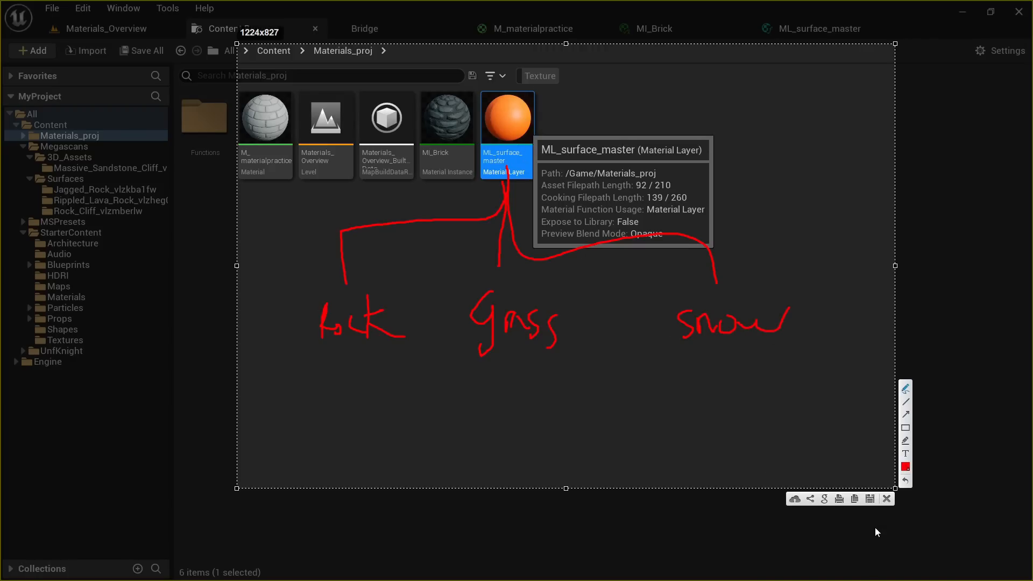
left_click(886, 499)
left_click(678, 283)
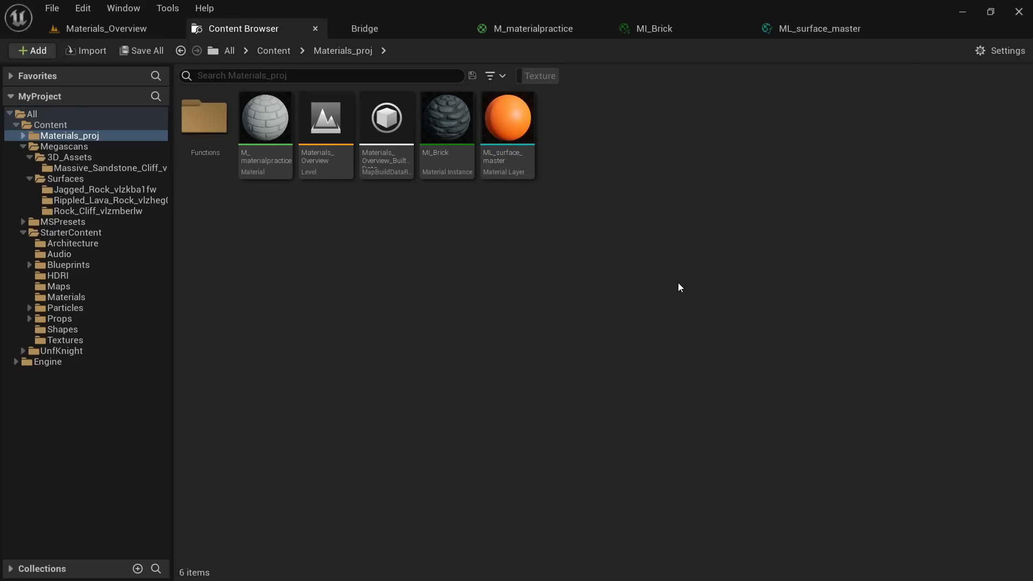
Step: Create a layer instance of ML_surface_master and name it ML_Rock_01
left_click(512, 134)
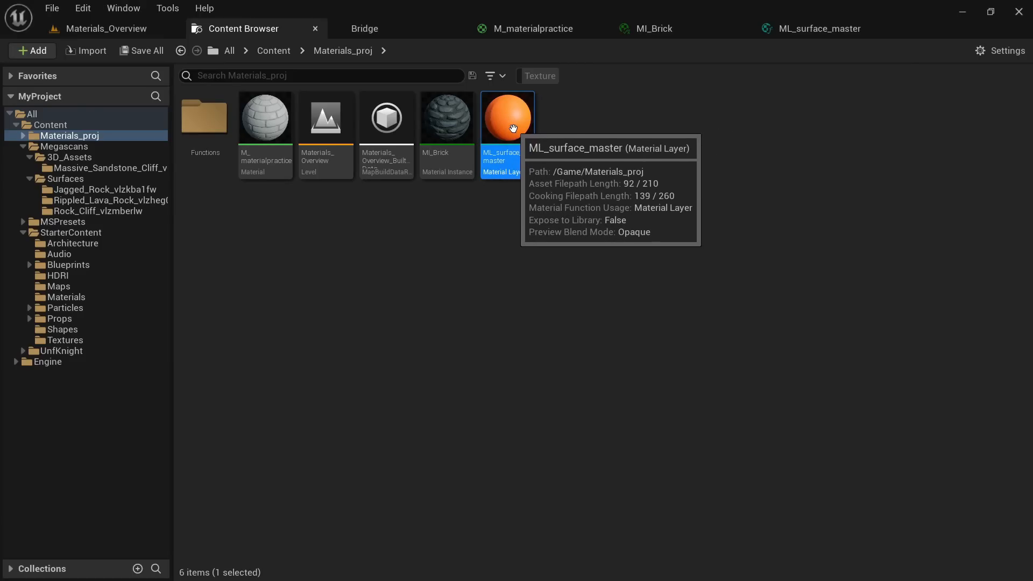
right_click(514, 129)
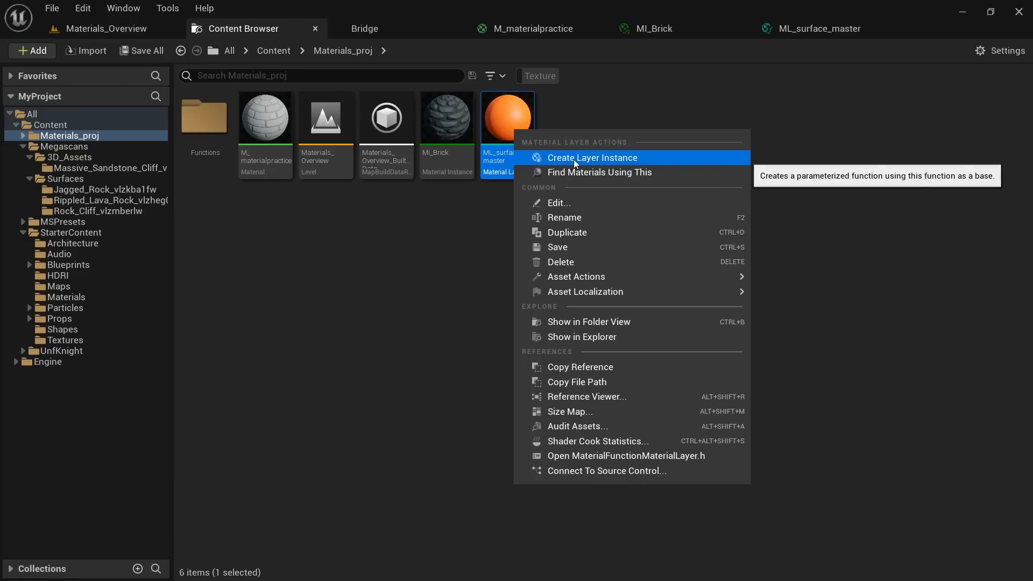
left_click(609, 157)
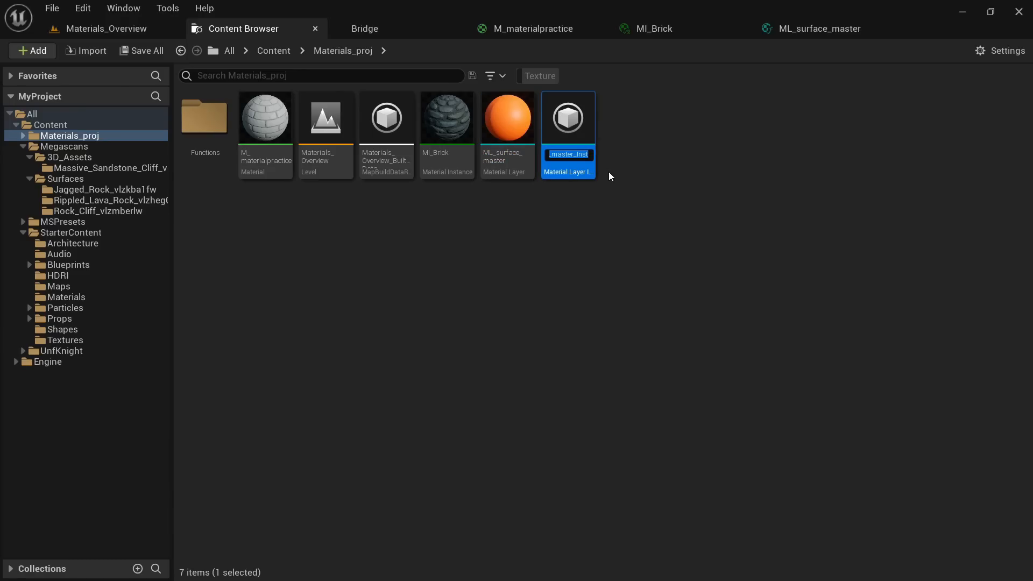
type("ML_")
type("Rock")
type("_01")
key("Return")
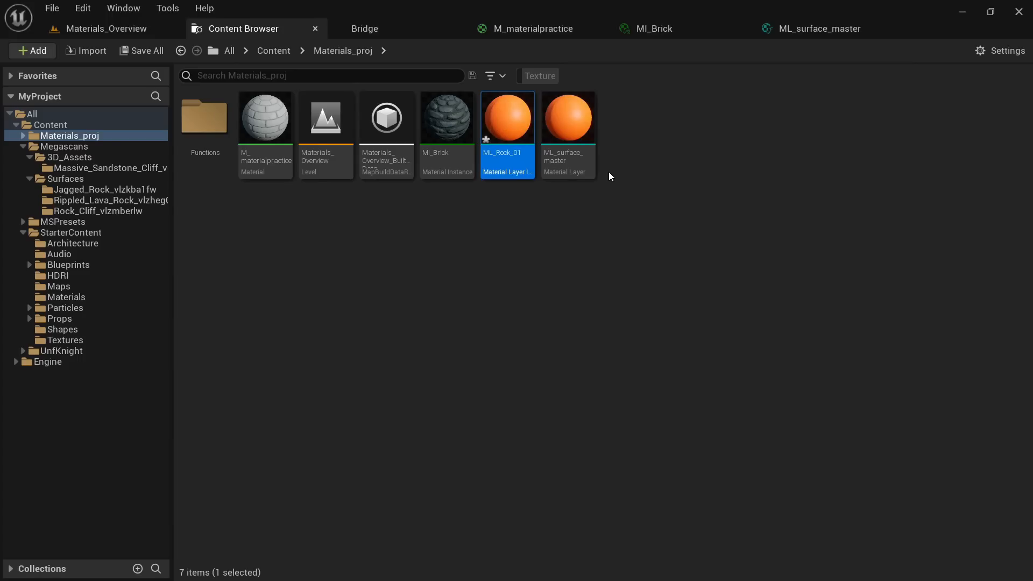
Step: Open ML_Rock_01, enable the override for its Color parameter and save the layer instance
double_click(505, 129)
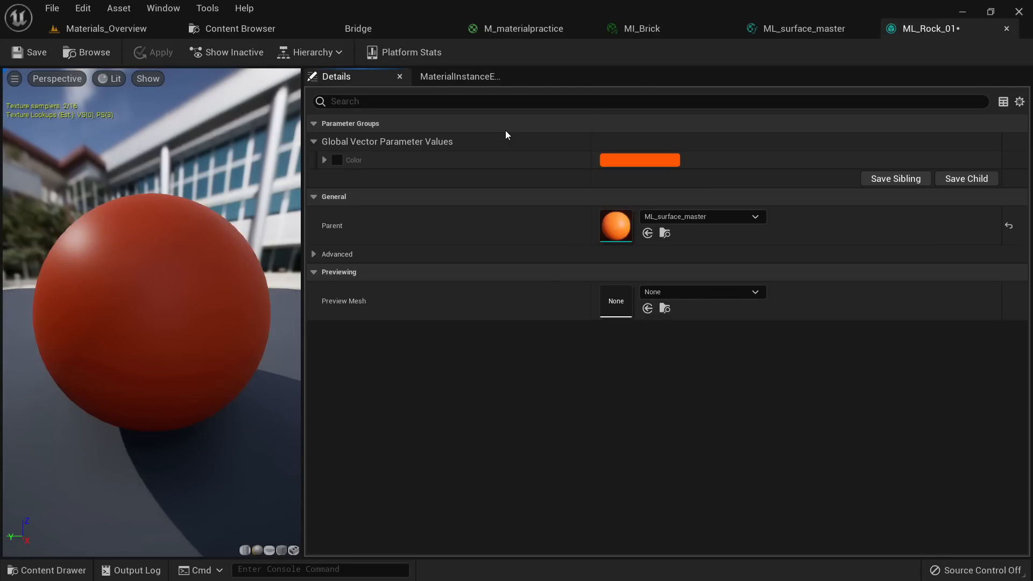
left_click(466, 77)
left_click(346, 77)
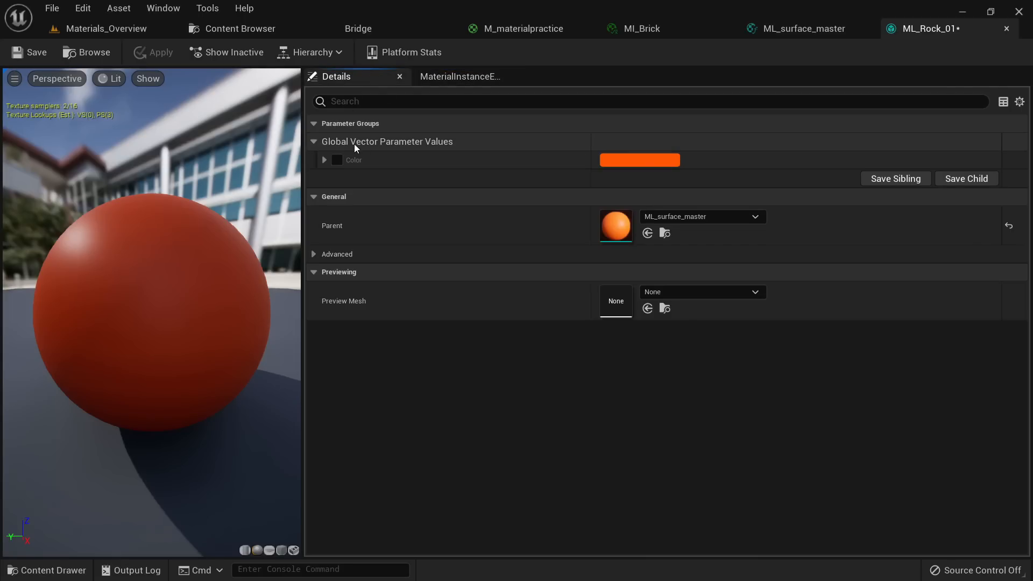
left_click(336, 160)
left_click_drag(203, 307, 258, 307)
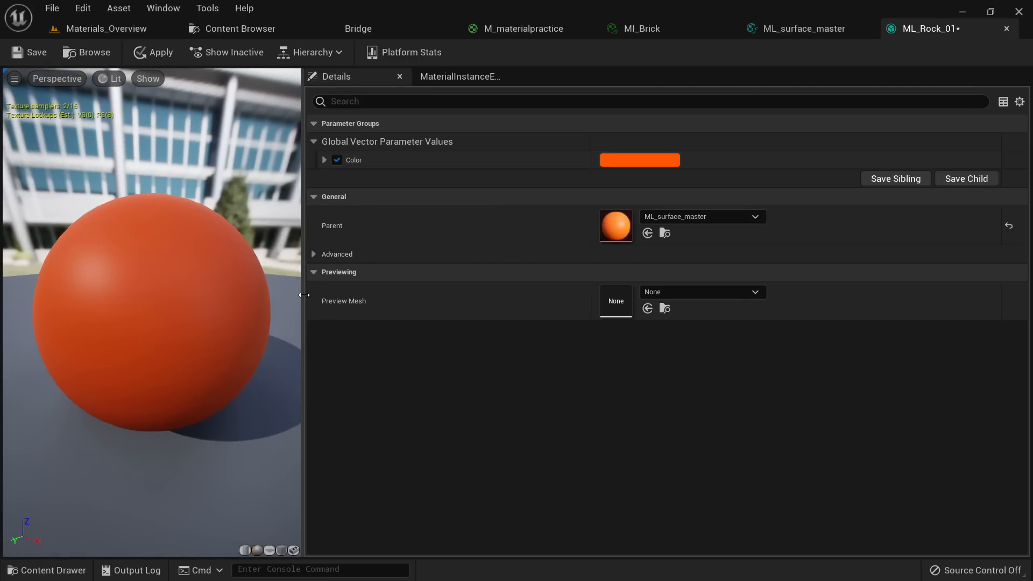
left_click(27, 58)
Step: Duplicate the layer instance ML_Rock_01 and name the copy ML_Rock_02
left_click(239, 28)
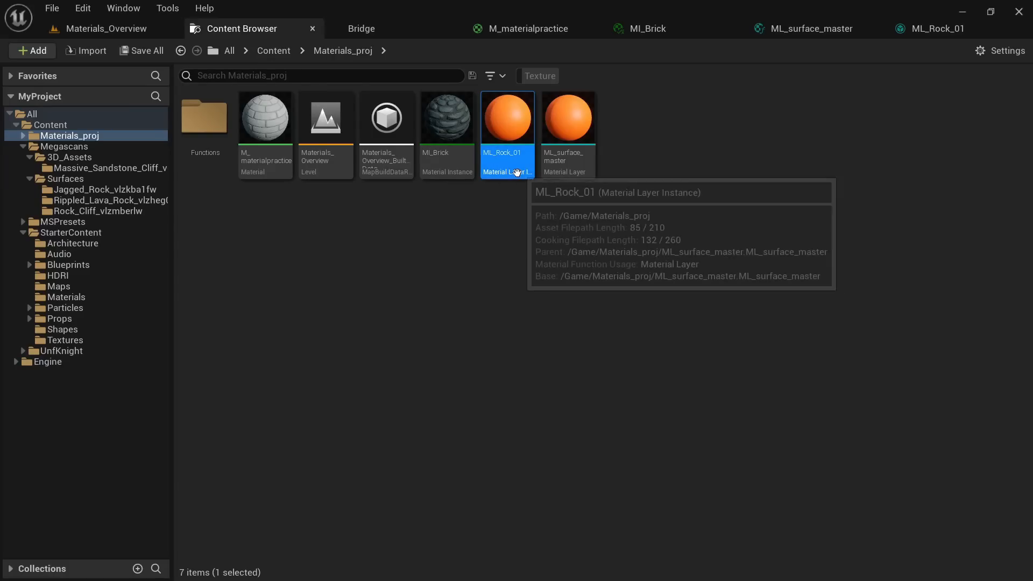
right_click(514, 138)
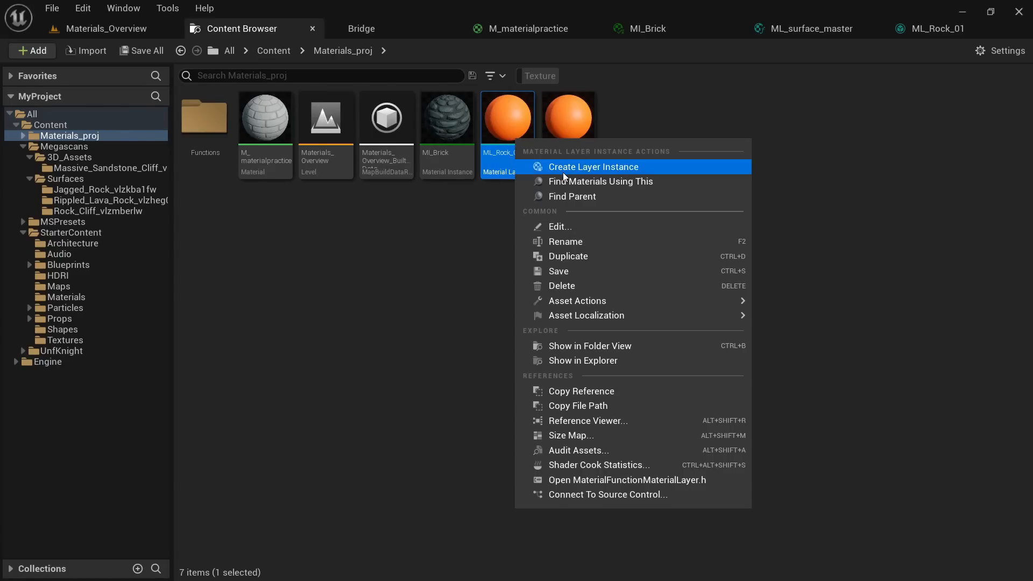
left_click(568, 252)
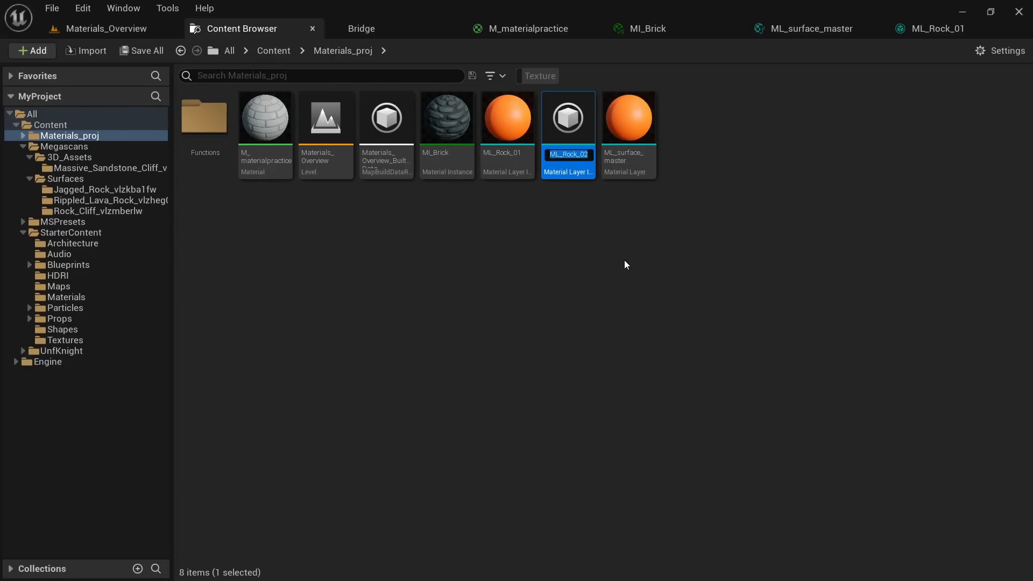
type("ML_Rock_02")
key("Return")
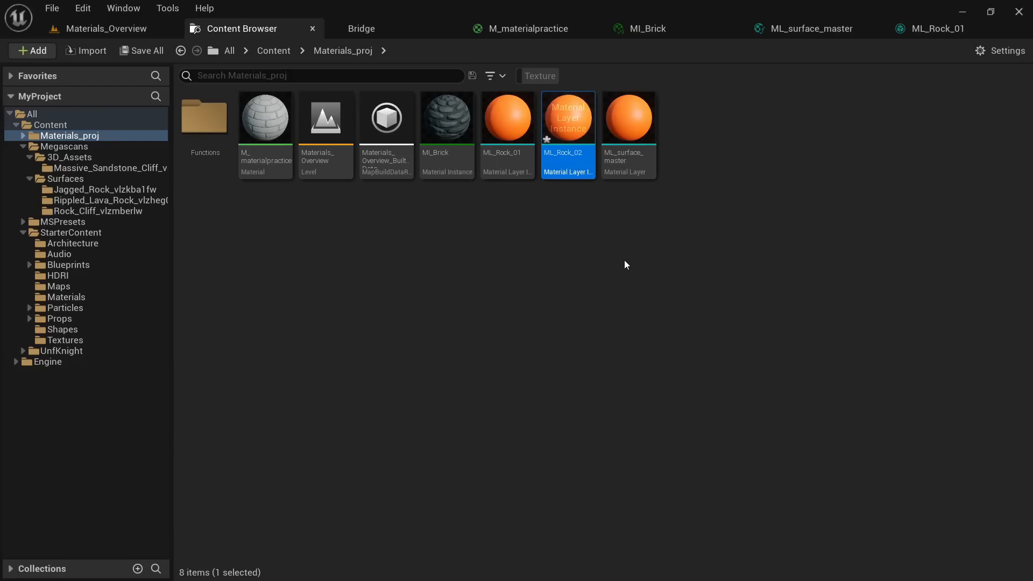
Step: Open ML_Rock_02, set its Color parameter to bright green (hex sRGB 35FF00) and save the layer instance
double_click(576, 98)
left_click(625, 160)
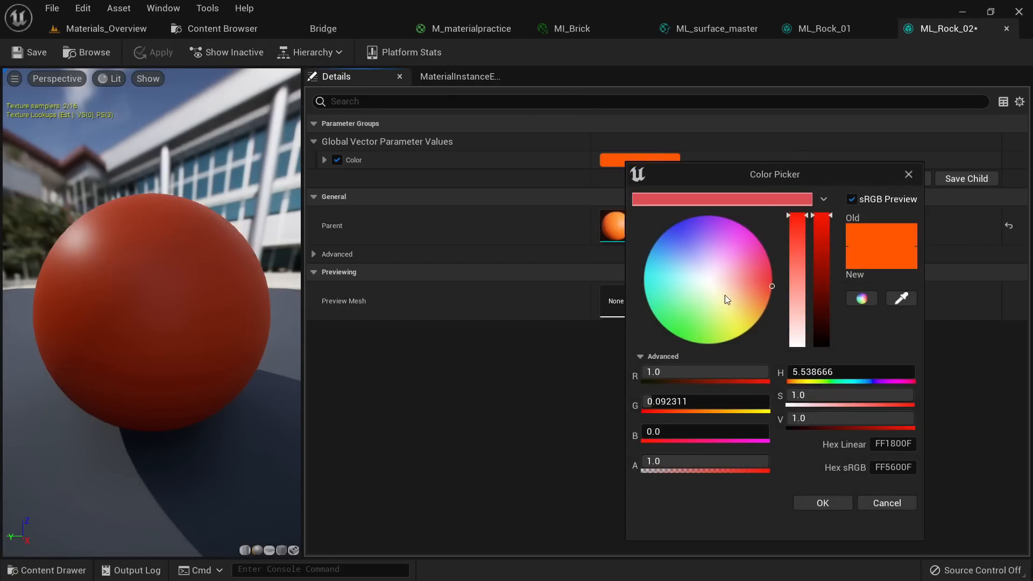
left_click(680, 336)
left_click_drag(680, 337, 666, 358)
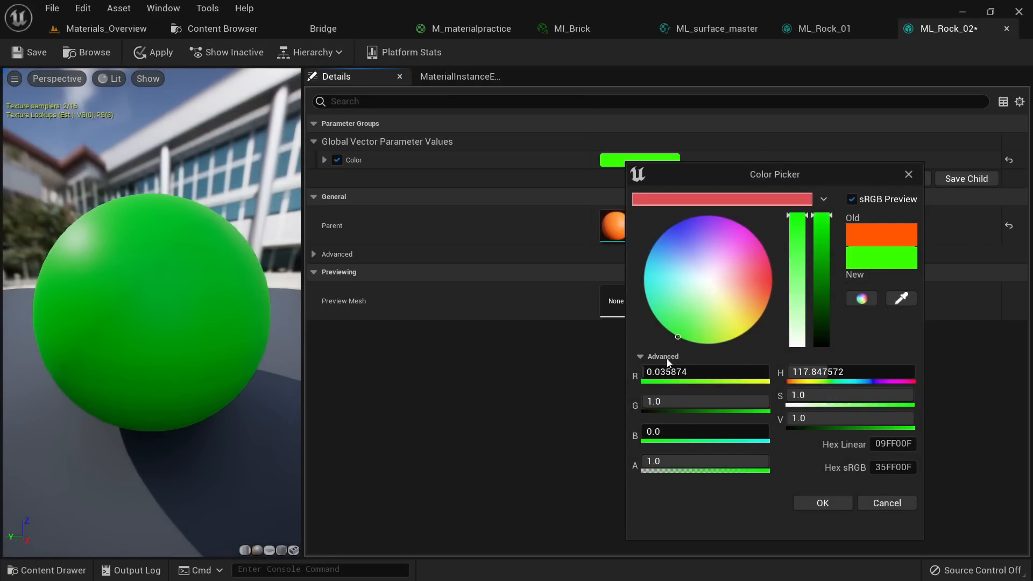
left_click(818, 505)
left_click(37, 58)
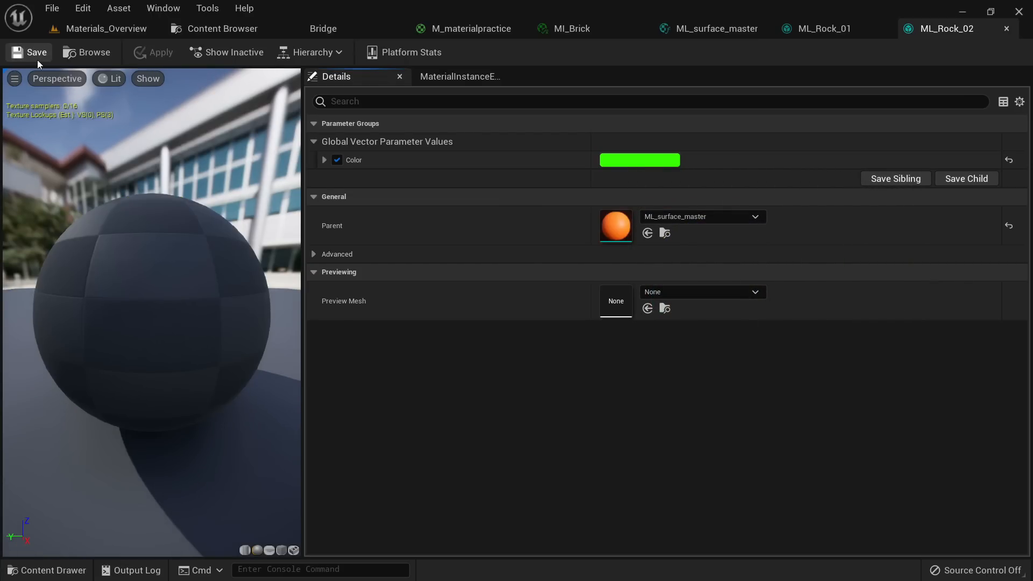
Step: Try to apply the ML_Rock_01 layer instance directly to an object in the Materials_Overview level
left_click(75, 32)
right_click_drag(342, 310, 322, 344)
key("s")
left_click(237, 28)
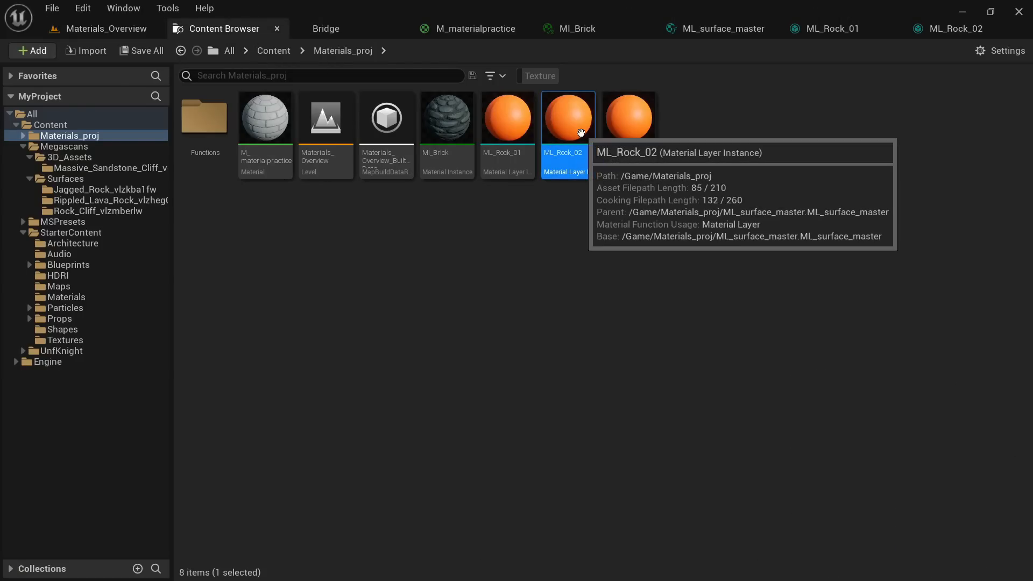
left_click_drag(493, 130, 381, 353)
Step: Create a new material in the Materials_proj folder and name it M_Surface_Master
left_click(222, 33)
left_click(402, 262)
right_click(403, 263)
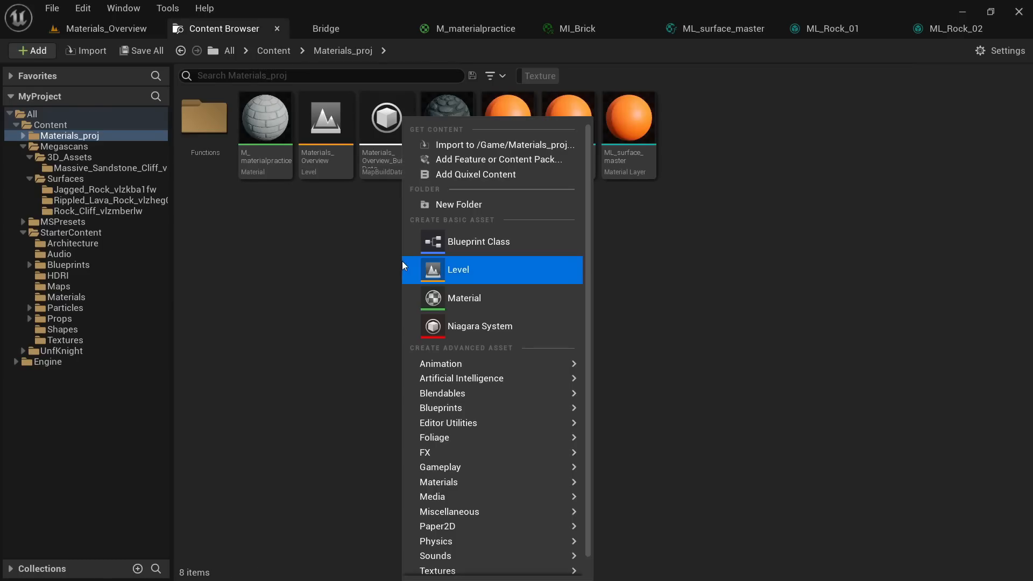
left_click(484, 299)
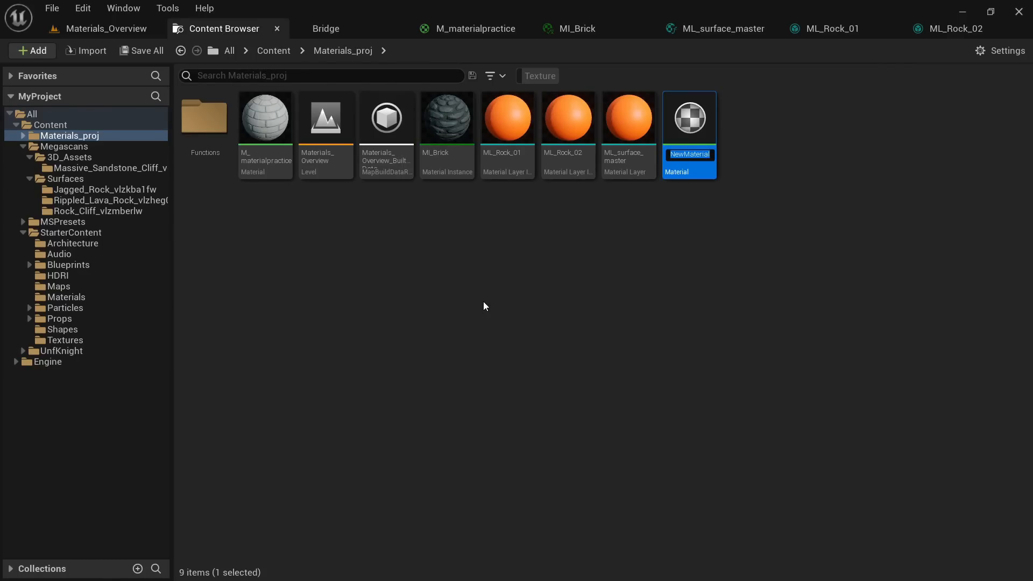
type("M")
type("_Surface_M")
key("Return")
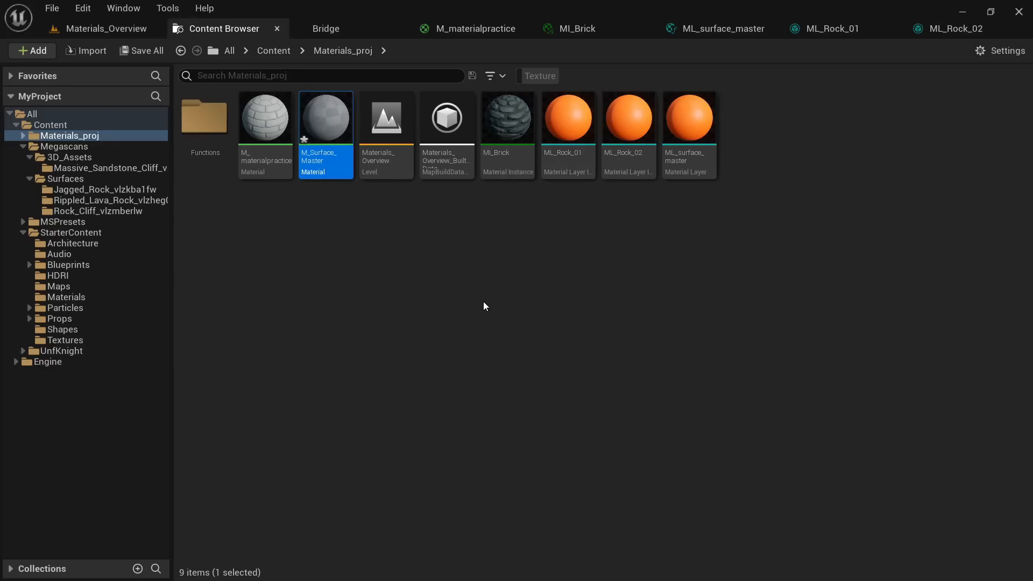
Step: Open M_Surface_Master and add a MaterialAttributeLayers node to the graph, well to the left of the material result node
double_click(328, 126)
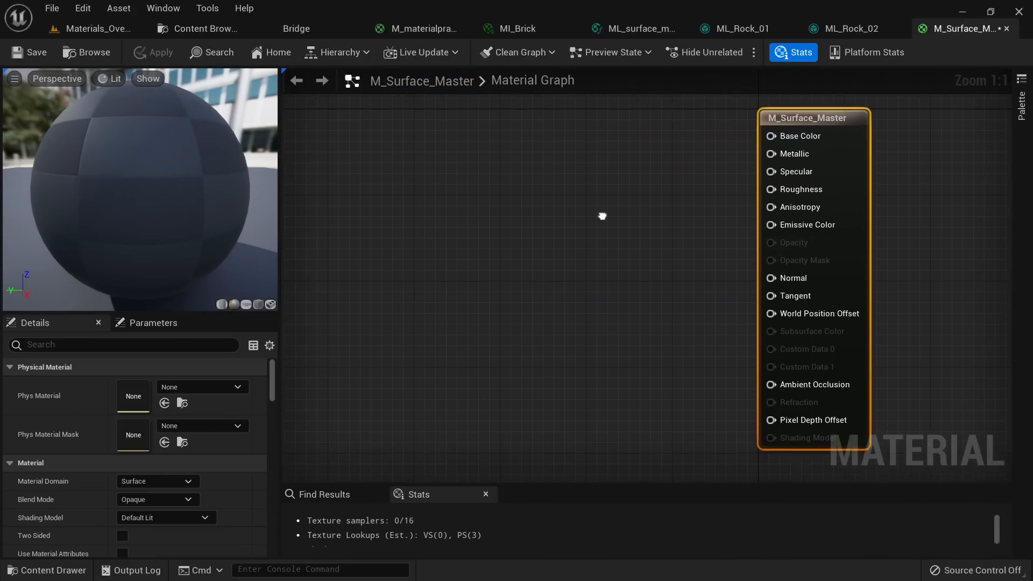
right_click_drag(590, 276, 560, 207)
left_click(504, 201)
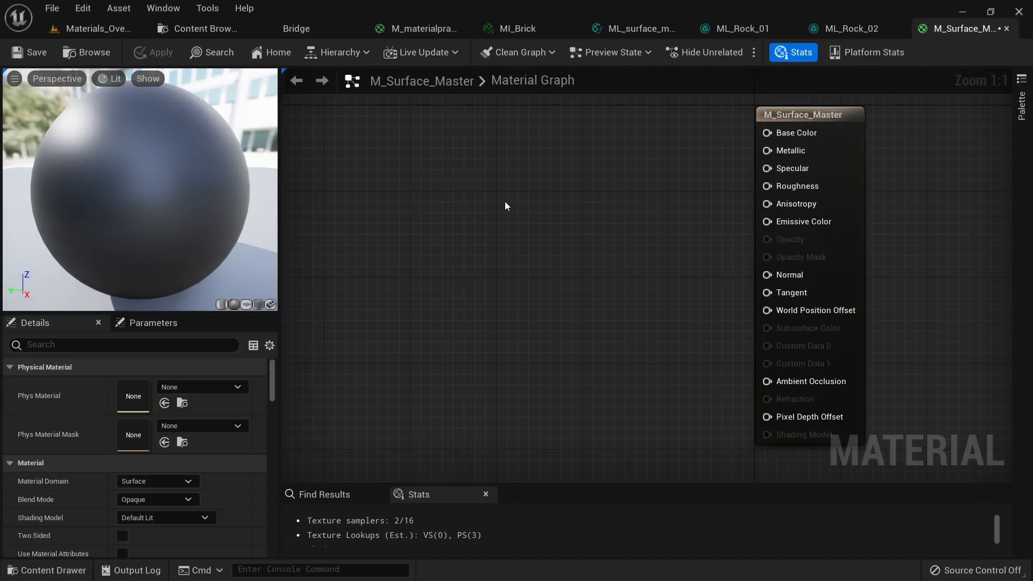
right_click(505, 203)
type("l")
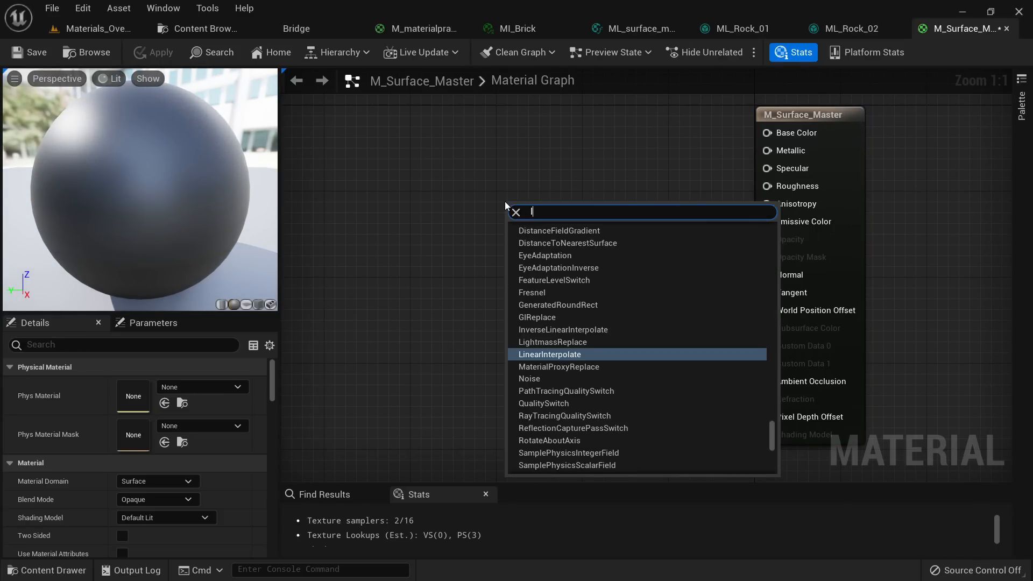
type("ayer material")
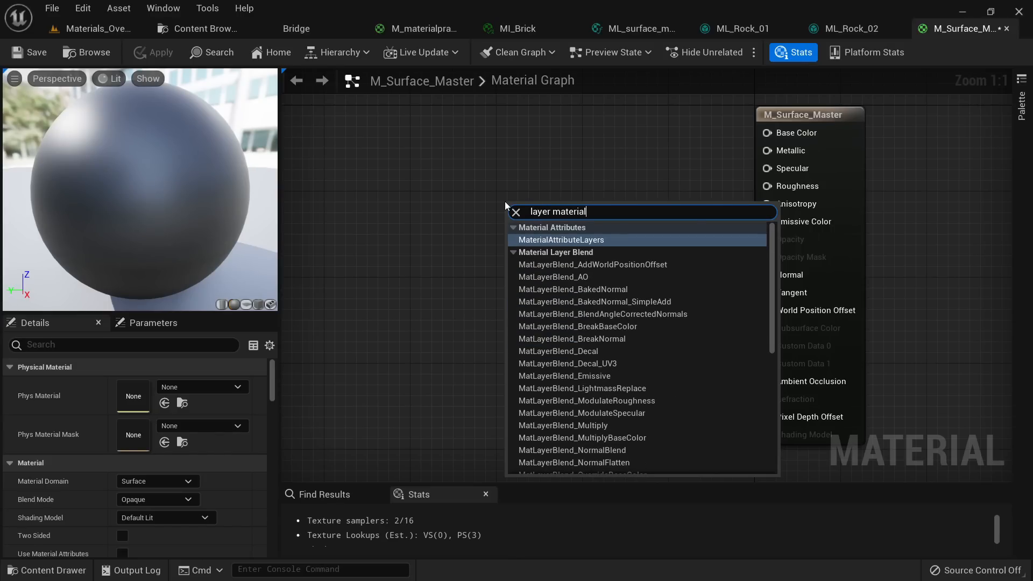
left_click(567, 240)
left_click_drag(587, 226, 473, 208)
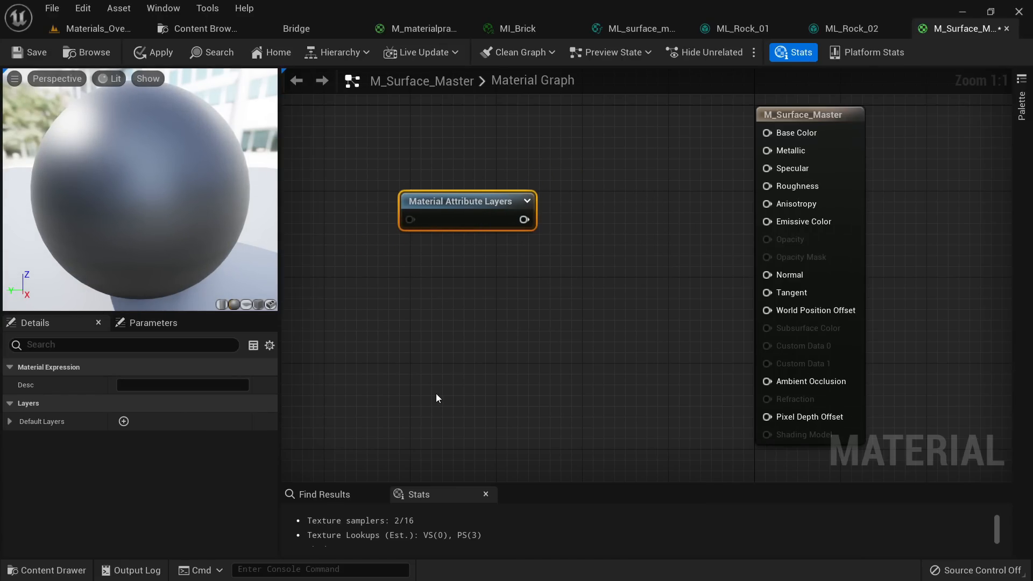
Step: Capture the graph area, draw four red branches down from the Material Attribute Layers node and discard the annotated capture
key("F1")
mouse_move(333, 108)
left_mouse_down()
mouse_move(522, 270)
mouse_move(889, 433)
left_mouse_up()
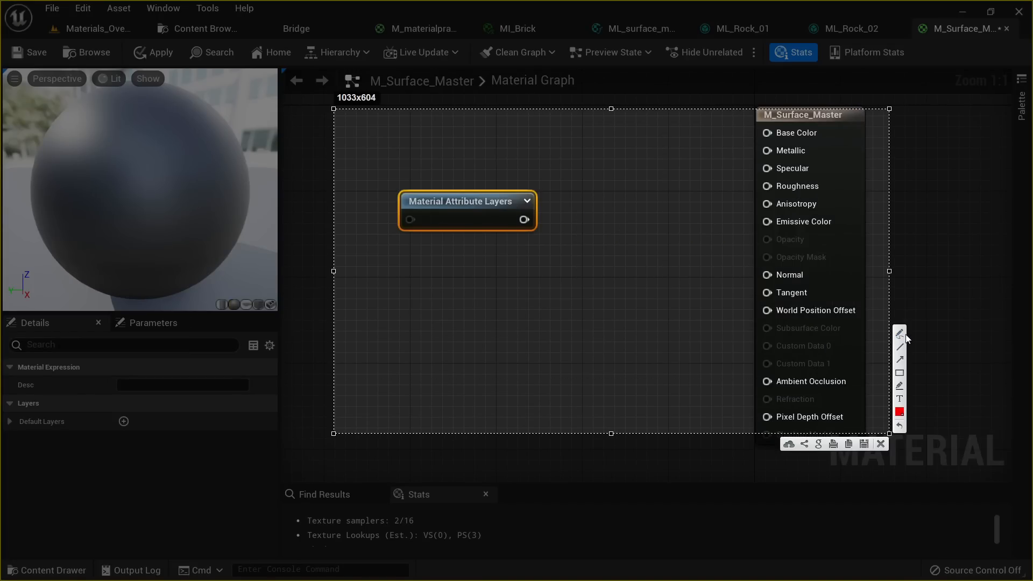
mouse_move(395, 307)
left_mouse_down()
mouse_move(456, 235)
mouse_move(451, 310)
left_mouse_up()
mouse_move(457, 236)
left_mouse_down()
mouse_move(503, 311)
mouse_move(538, 289)
left_mouse_up()
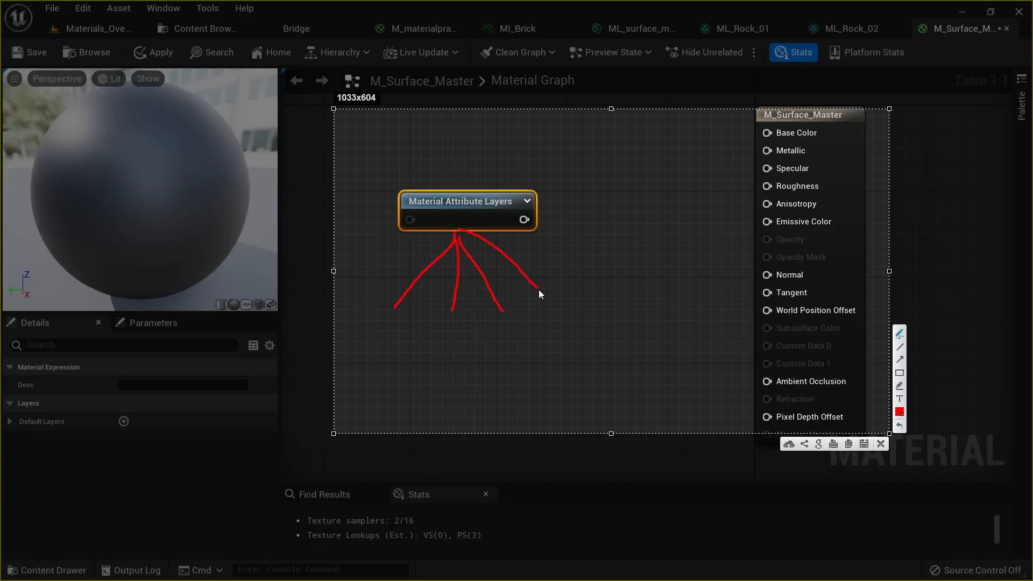
left_click(881, 444)
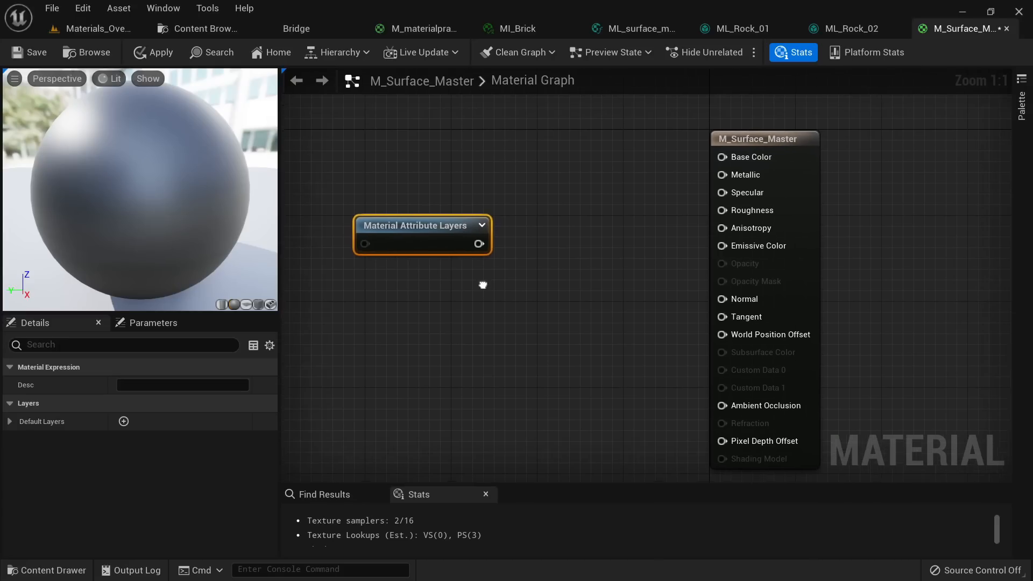
Step: Add a BreakMaterialAttributes node fed by the Material Attribute Layers output and place it between the layers node and the result node
left_click_drag(477, 245, 650, 224)
left_click(605, 185)
right_click_drag(613, 181, 555, 203)
left_click_drag(747, 210, 828, 189)
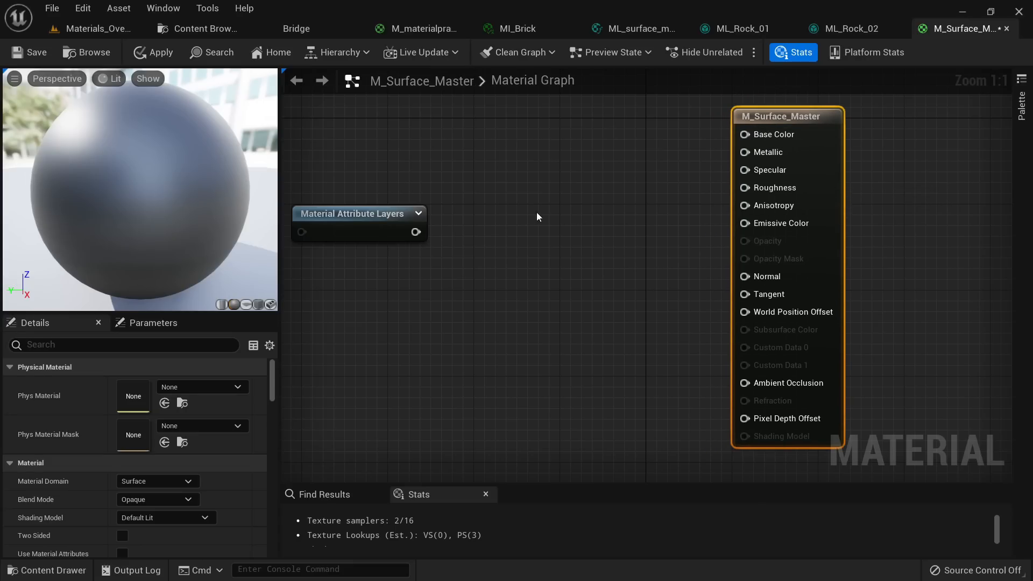
left_click_drag(416, 231, 487, 189)
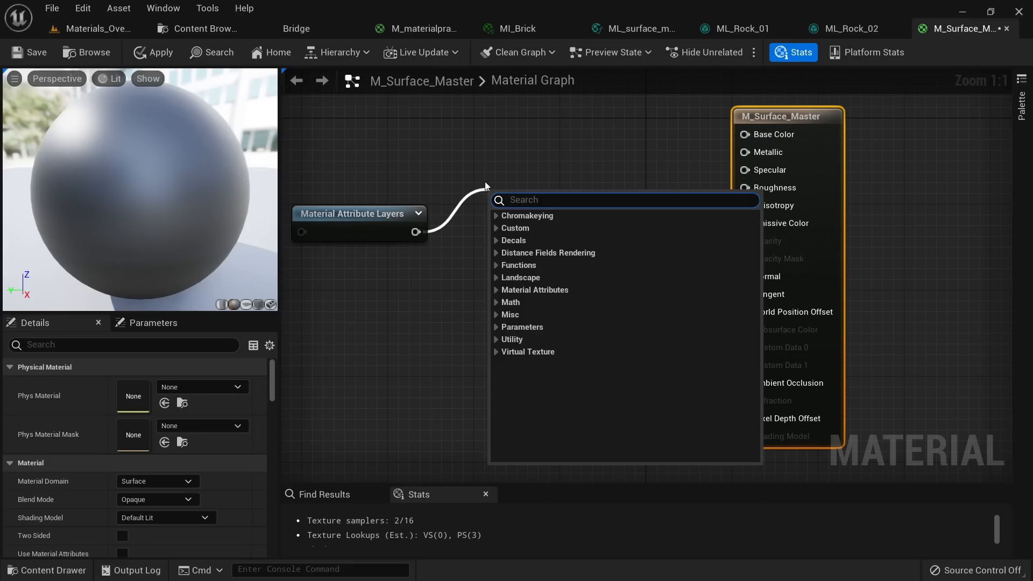
type("break")
key("Return")
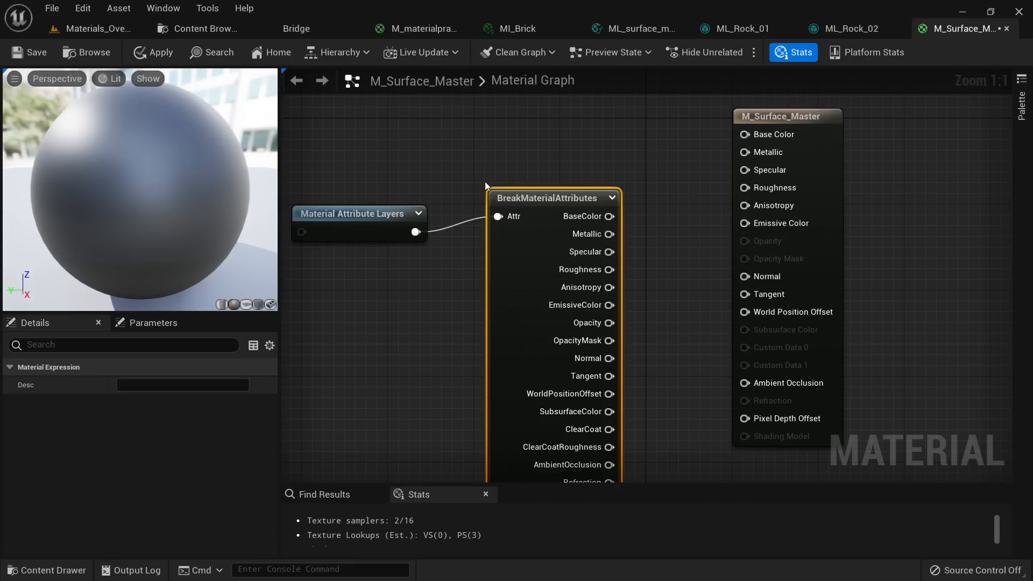
left_click_drag(526, 246, 523, 174)
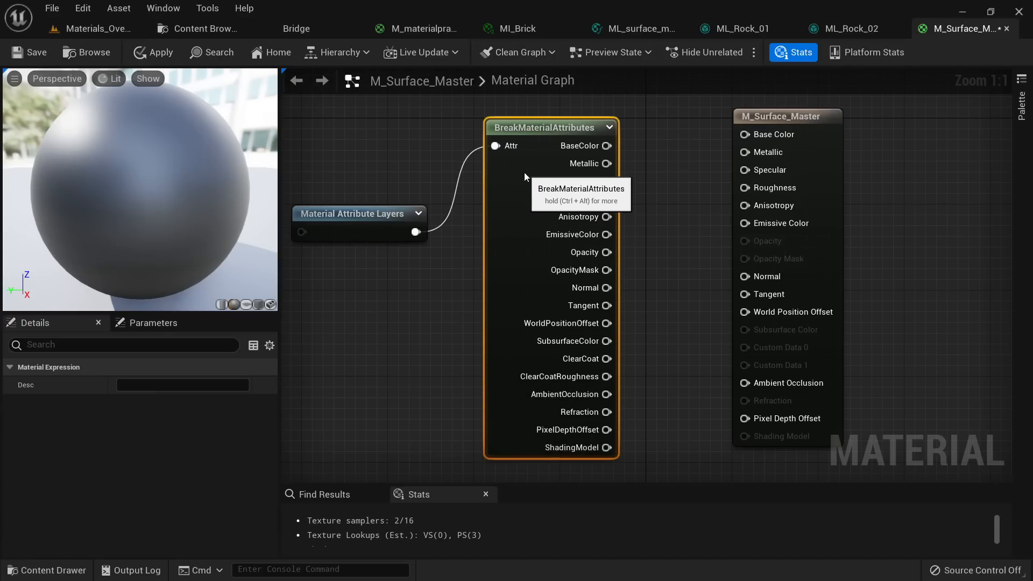
Step: Wire BaseColor, Metallic, Roughness and Normal to the matching material inputs, and delete the BreakMaterialAttributes node
right_click_drag(648, 159, 623, 152)
mouse_move(582, 139)
left_mouse_down()
mouse_move(719, 127)
mouse_move(582, 156)
left_mouse_up()
left_click_drag(582, 192, 719, 180)
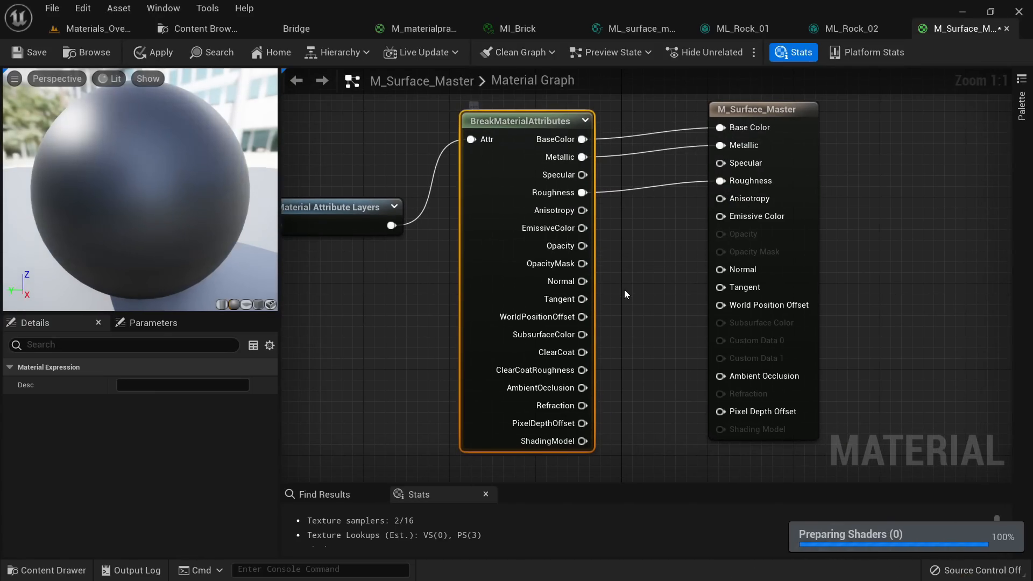
right_click_drag(832, 297, 837, 324)
left_click_drag(585, 306, 725, 295)
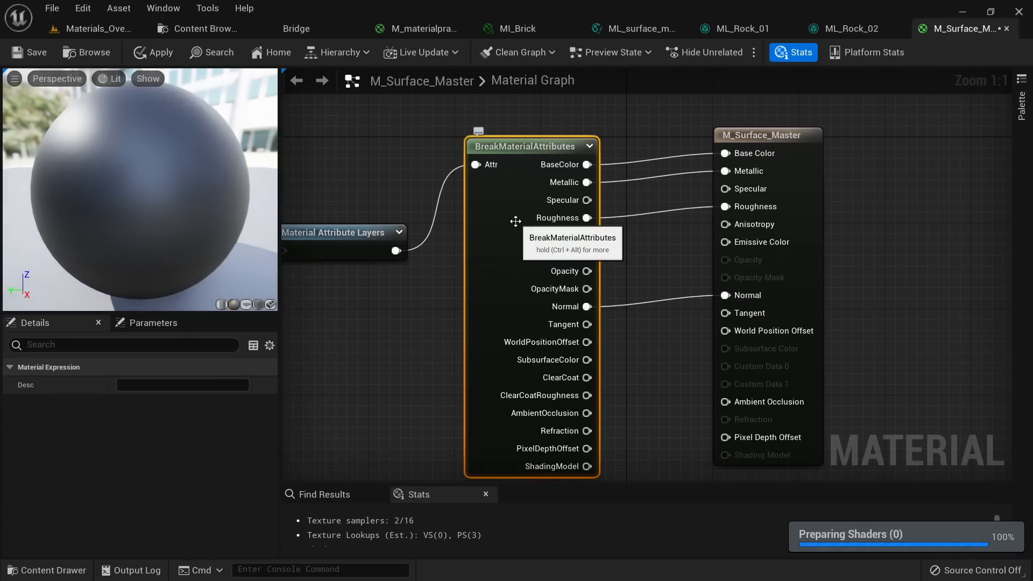
key("Delete")
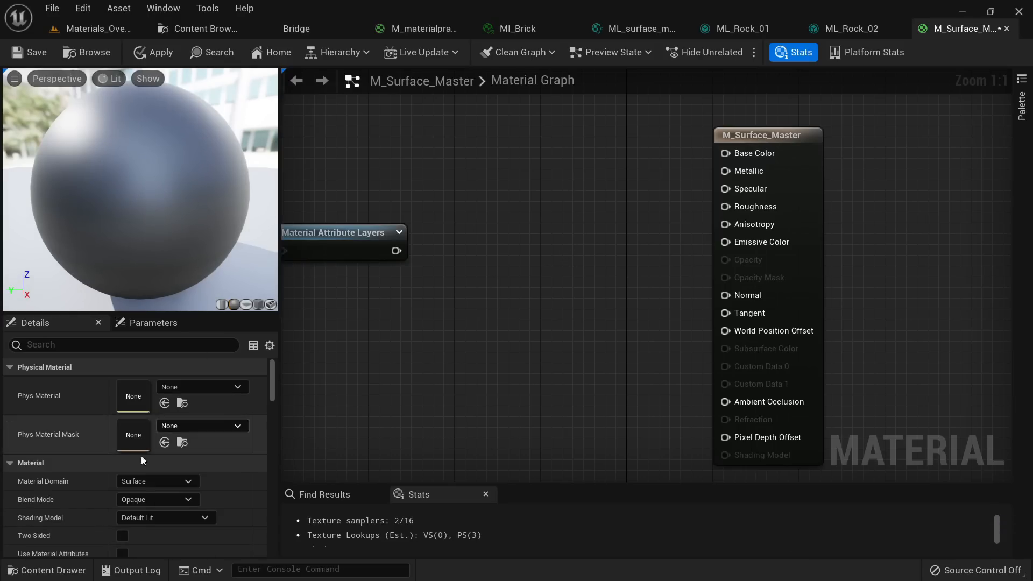
Step: Enable Use Material Attributes on M_Surface_Master and connect the Material Attribute Layers output to its Material Attributes input
scroll(151, 440, "down", 2)
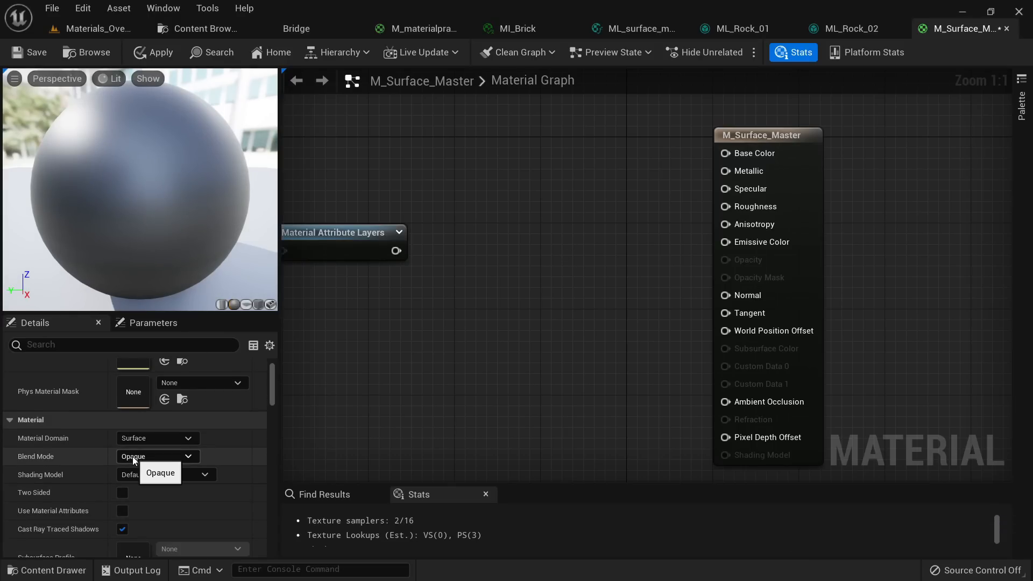
left_click(122, 511)
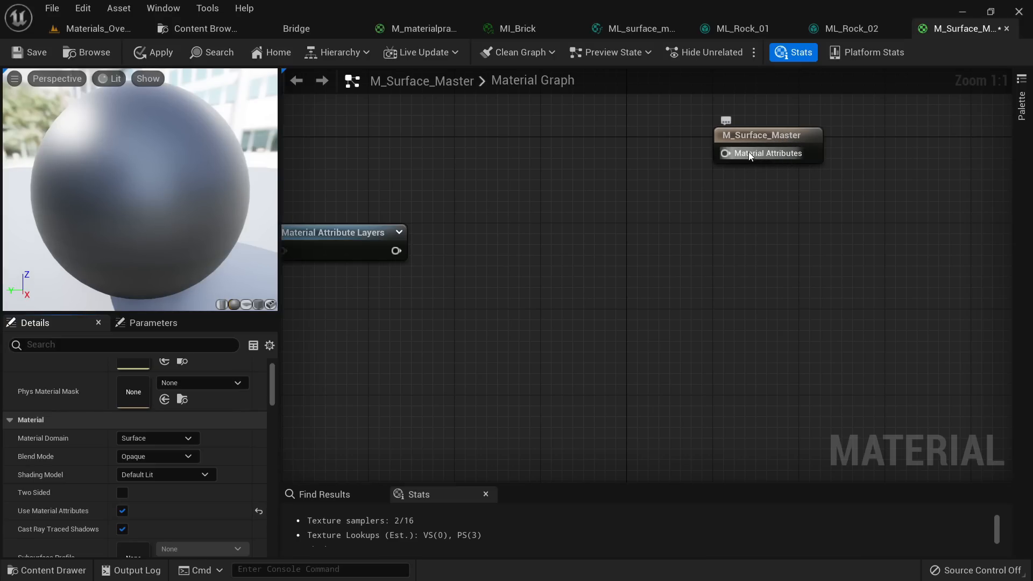
left_click_drag(772, 145, 749, 233)
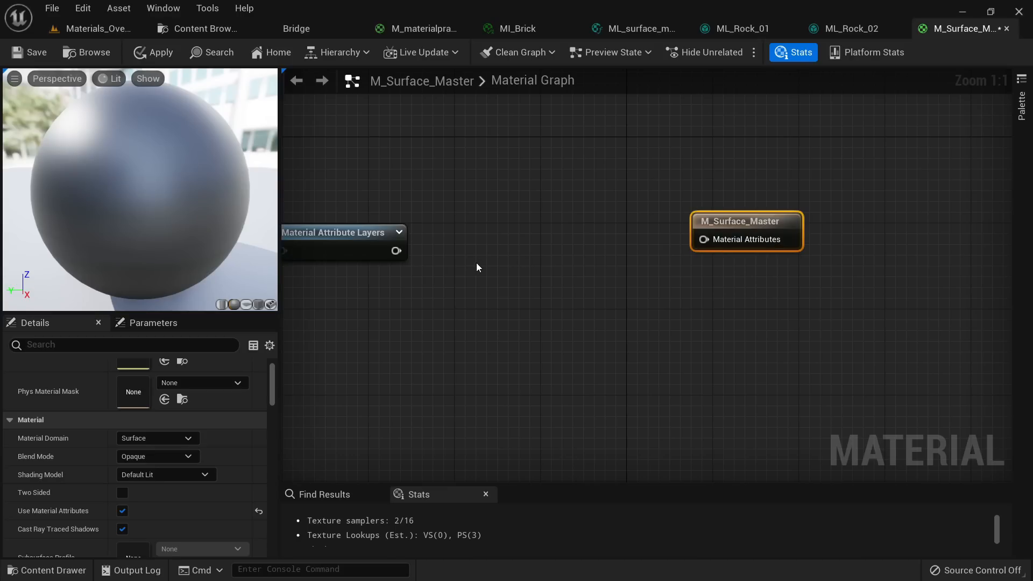
left_click_drag(703, 240, 394, 253)
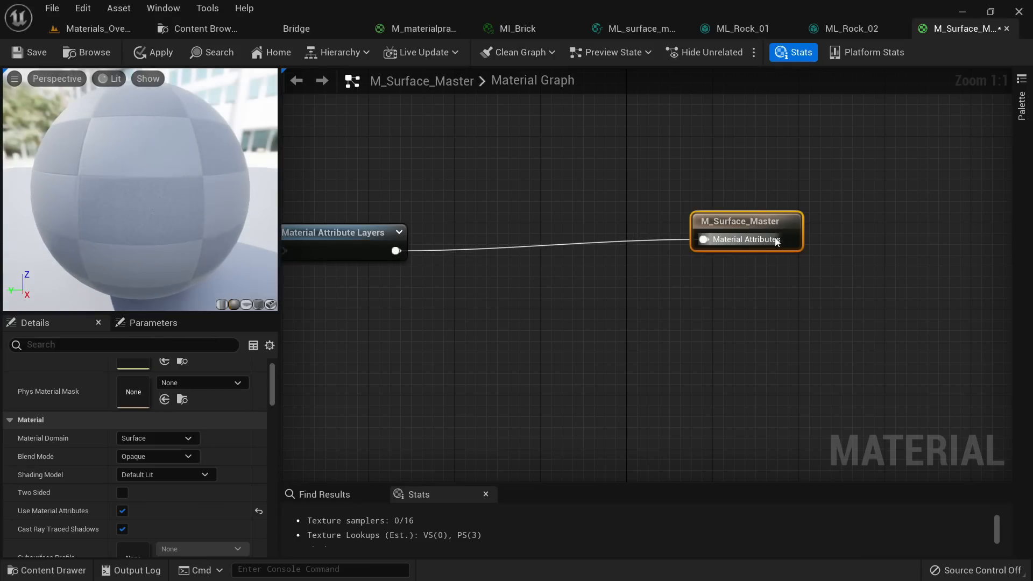
left_click_drag(757, 239, 757, 249)
right_click_drag(533, 323, 589, 295)
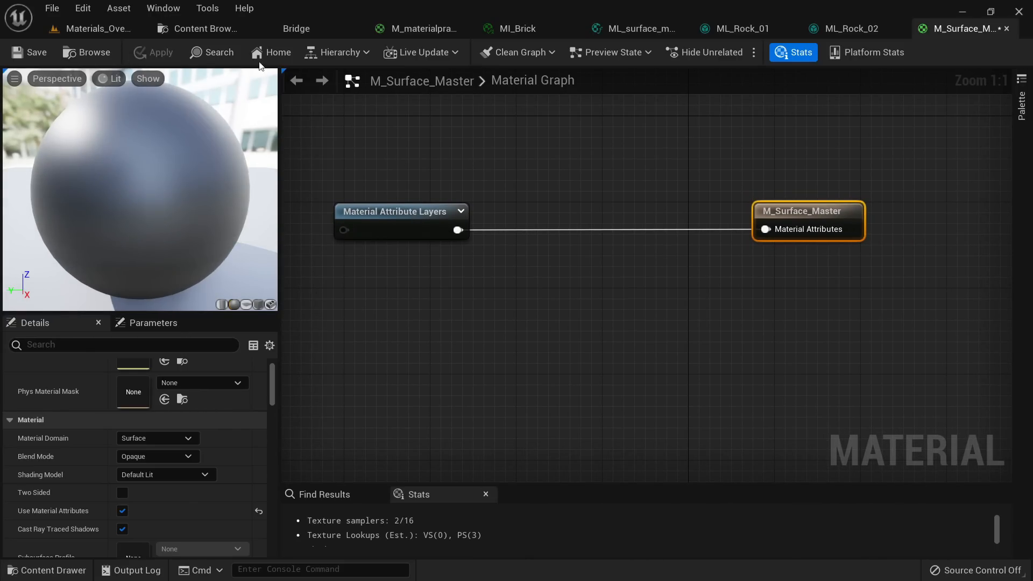
Step: Create a material instance of M_Surface_Master and name it MI_Rock_01
left_click(201, 28)
right_click(343, 165)
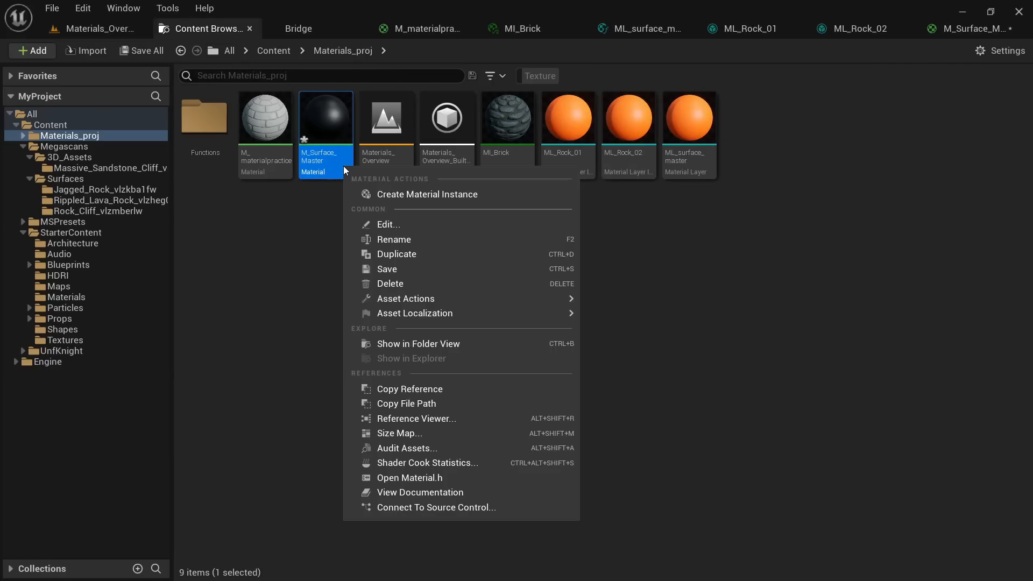
left_click(404, 195)
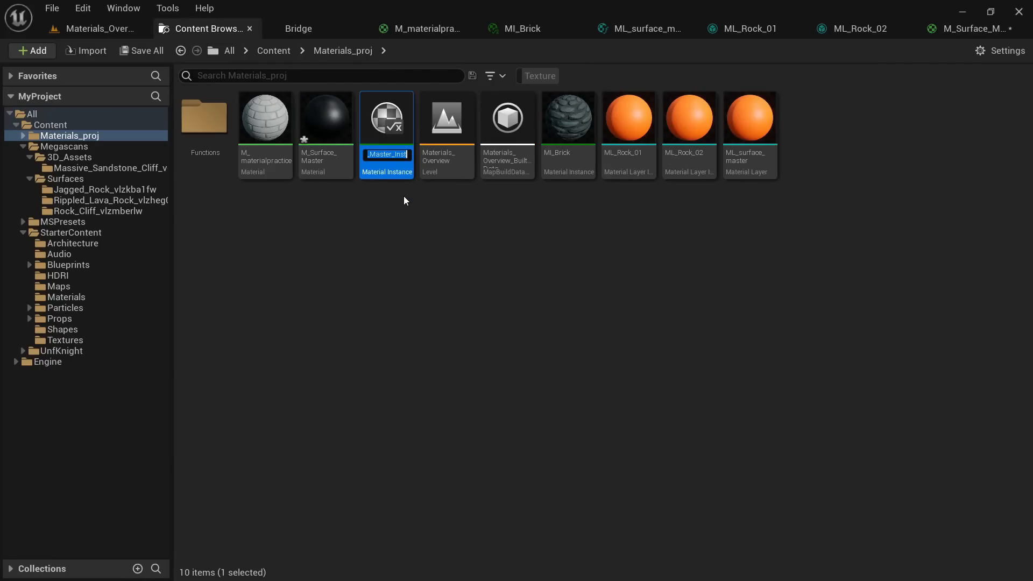
type("MI_Rock_01")
key("Return")
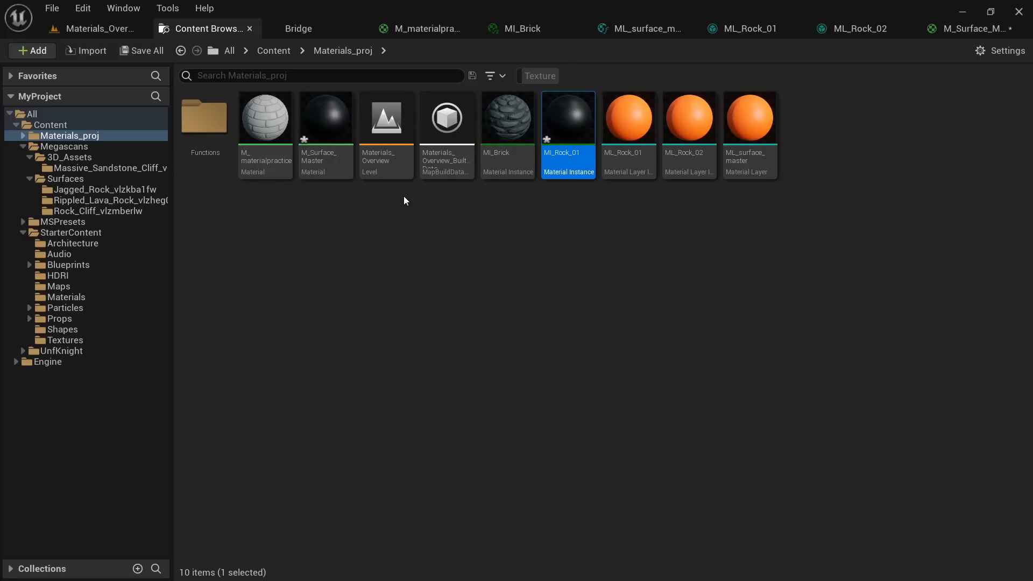
Step: Duplicate a brick-textured cube in the Materials_Overview level and offset the copy beside the original
left_click(75, 30)
right_click_drag(369, 322, 323, 328)
left_click(323, 322)
left_click_drag(347, 323, 215, 331, "alt")
right_click_drag(215, 331, 432, 220)
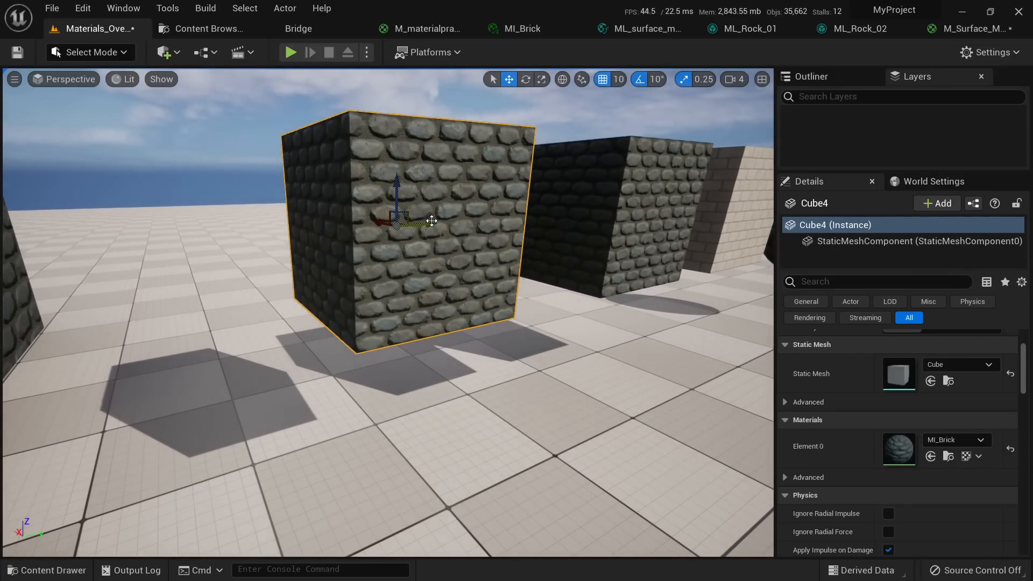
Step: Apply the MI_Rock_01 material instance to the duplicated cube in the Materials_Overview level
left_click(216, 29)
left_click_drag(535, 129, 434, 247)
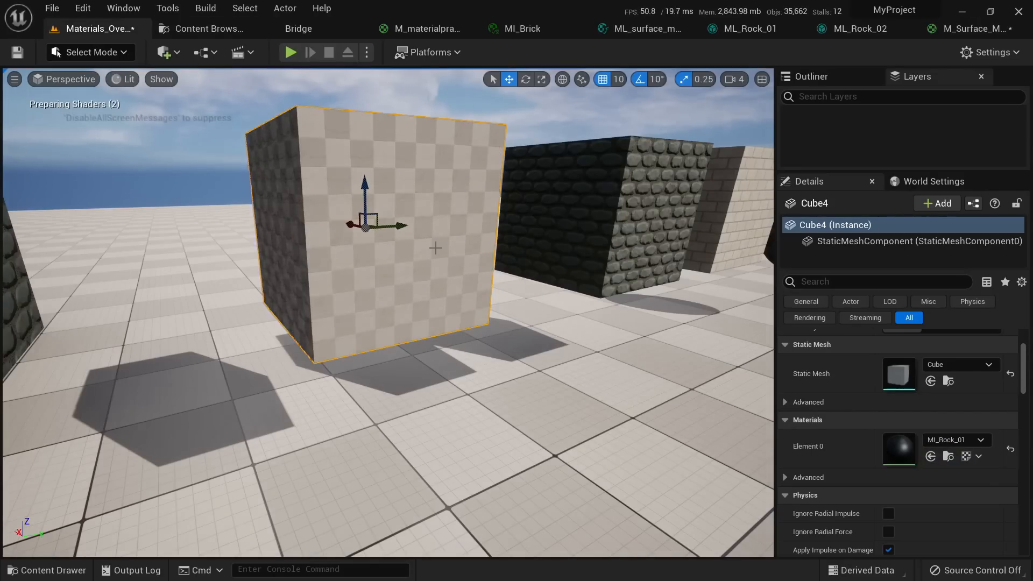
scroll(451, 319, "up", 1)
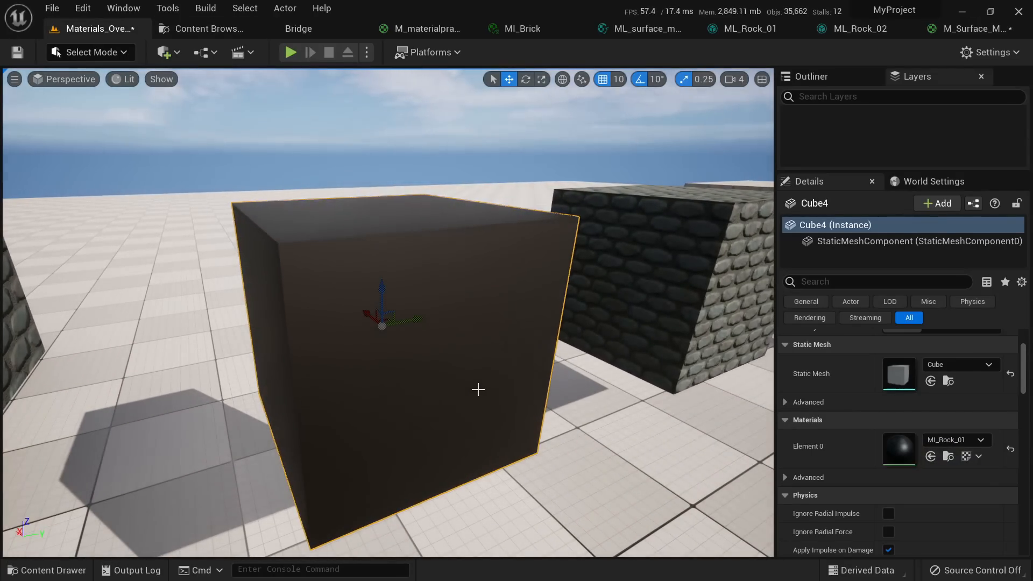
mouse_move(387, 334)
right_mouse_down()
mouse_move(344, 307)
mouse_move(349, 376)
mouse_move(387, 334)
right_mouse_up()
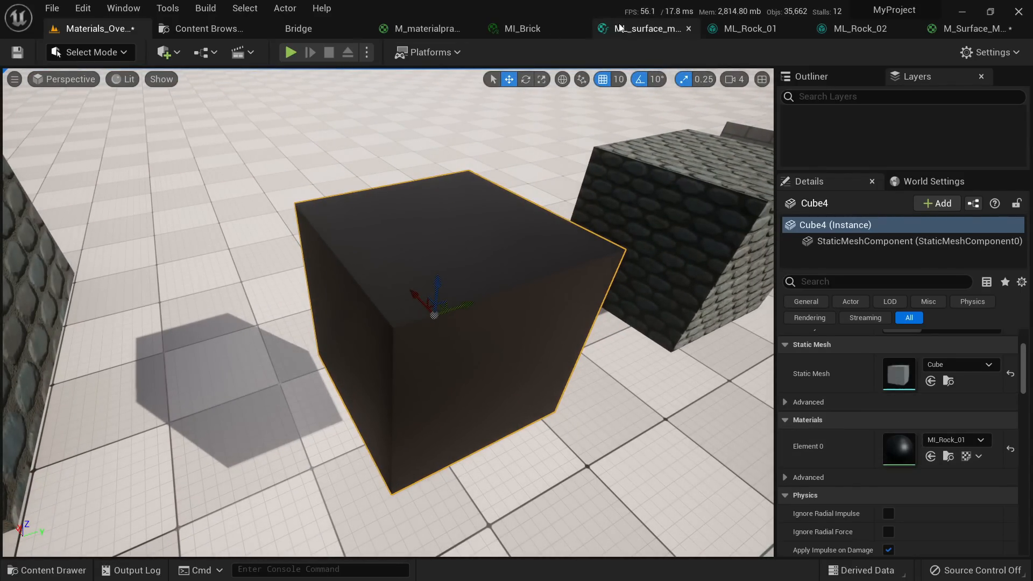
Step: Inspect the layer assets available for the Background layer of M_Surface_Master's Material Attribute Layers node
left_click(447, 32)
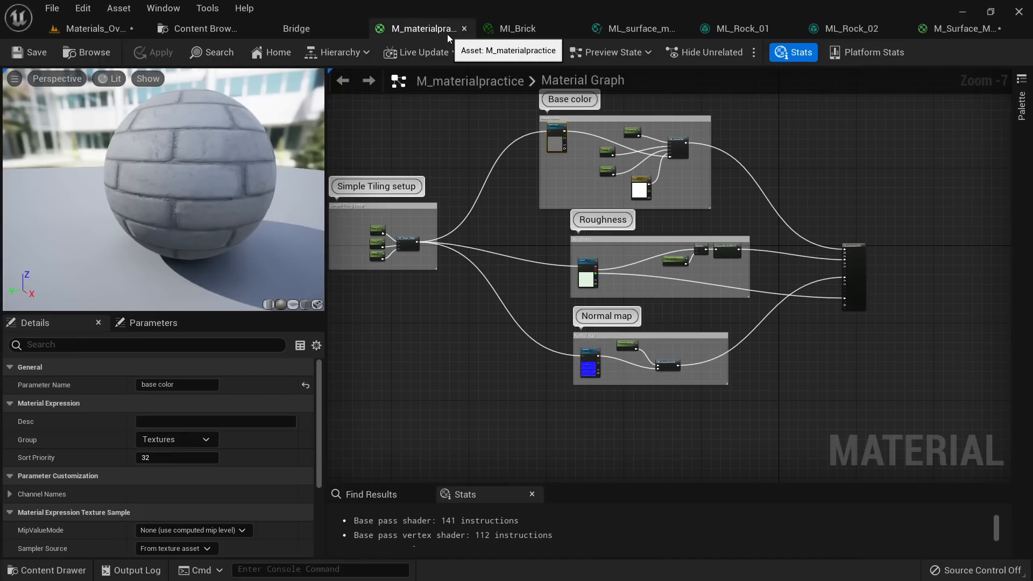
left_click(963, 29)
left_click(406, 222)
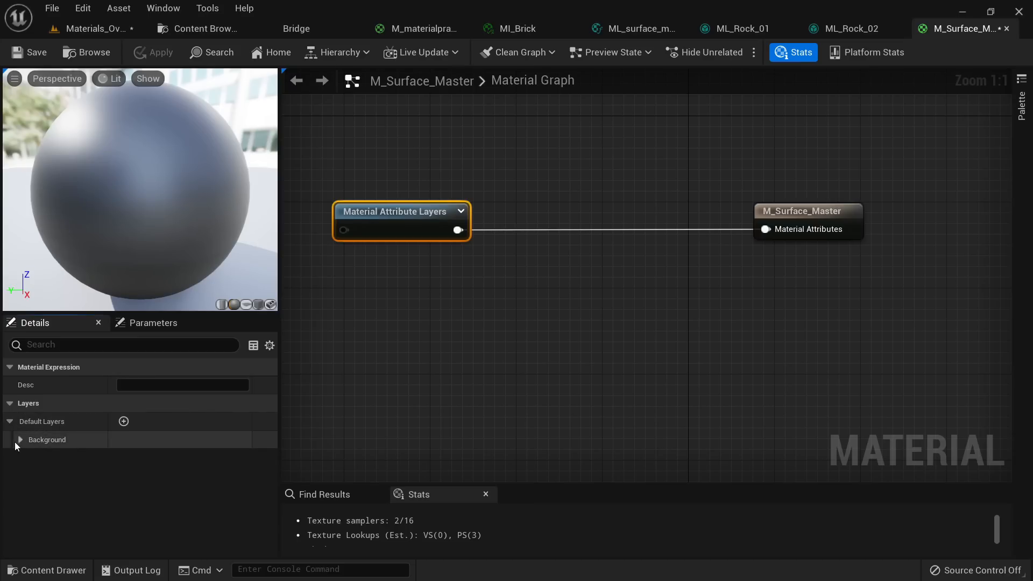
left_click(21, 440)
left_click(237, 464)
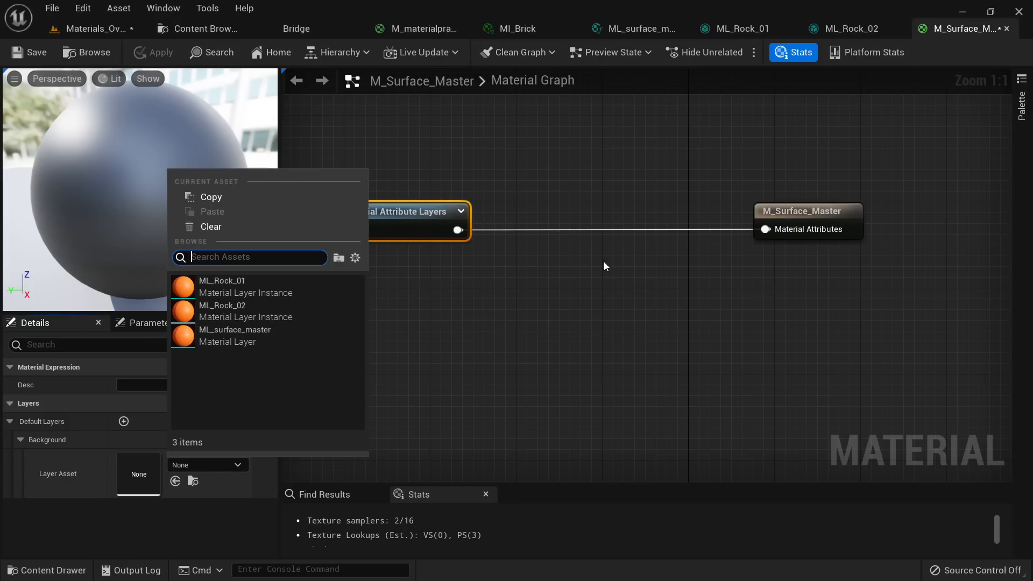
left_click(663, 260)
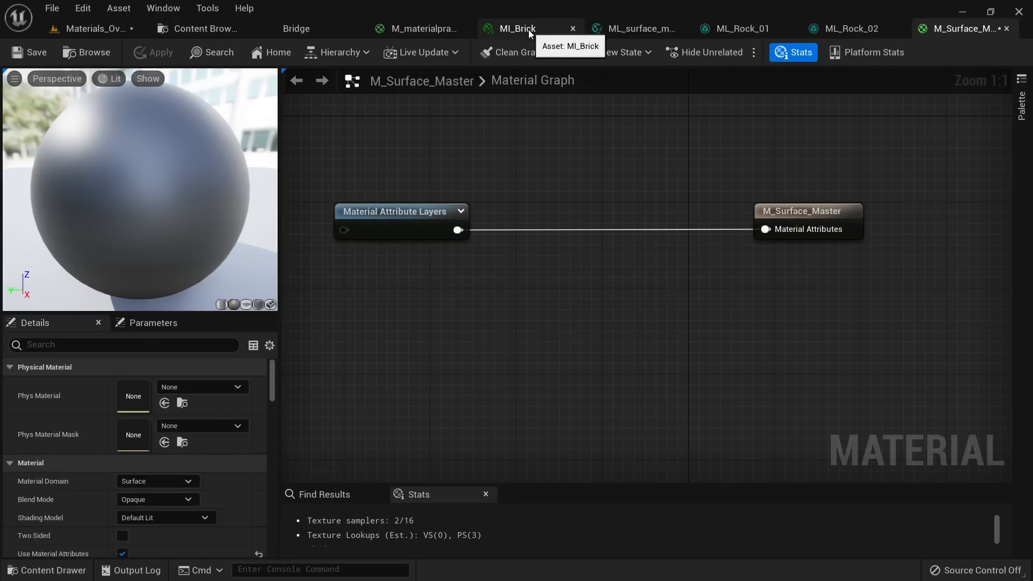
Step: Close the MI_Brick and M_materialpractice editors
left_click(531, 30)
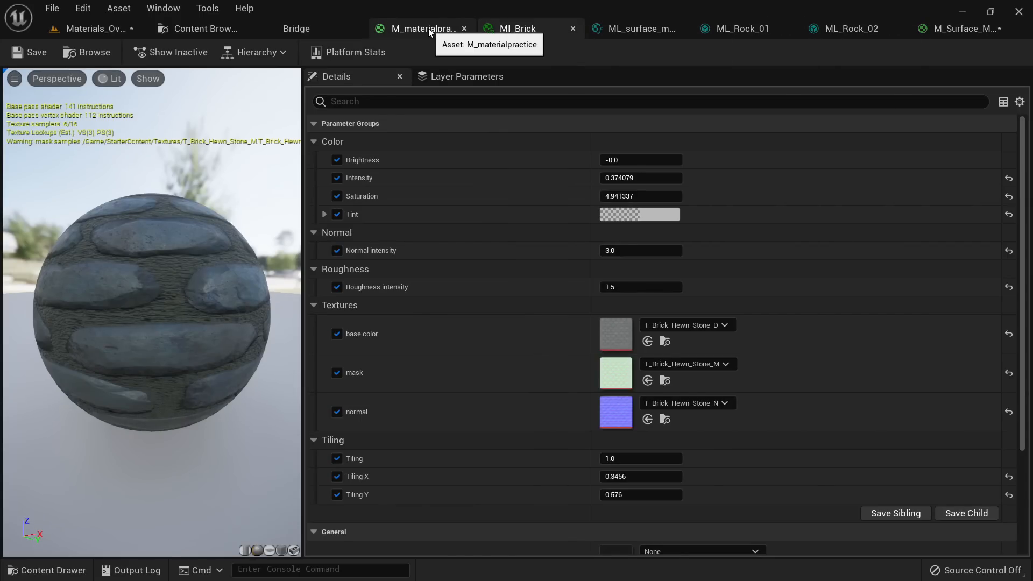
left_click(466, 29)
left_click(518, 29)
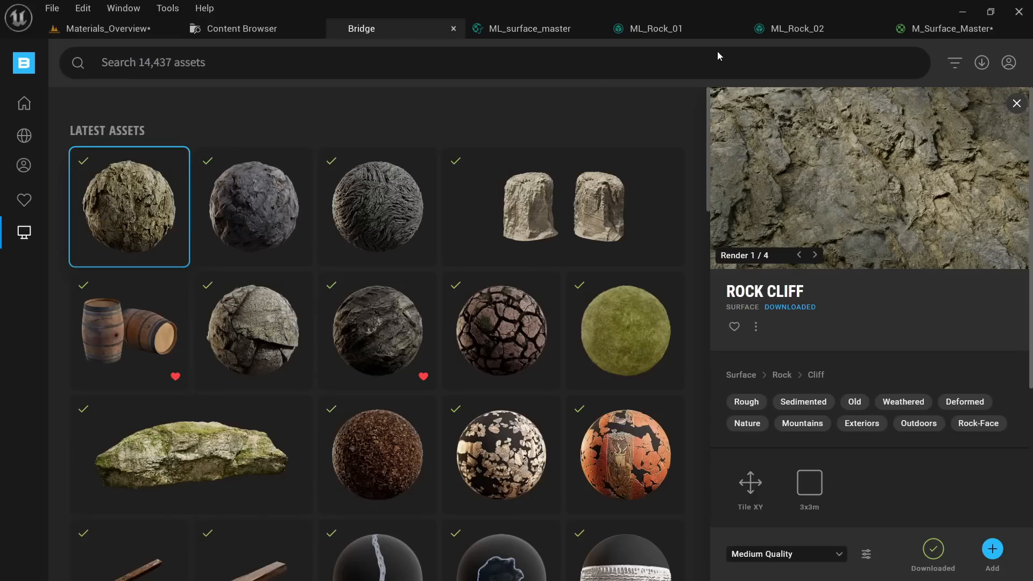
Step: Open the MI_Rock_01 material instance and set its Background layer asset to ML_Rock_01
left_click(244, 28)
double_click(575, 138)
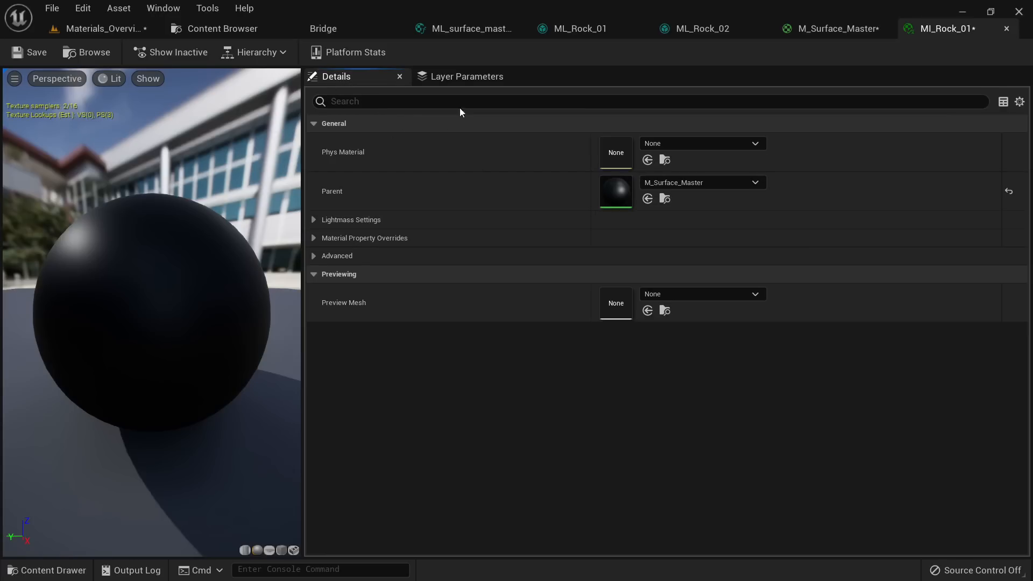
left_click(469, 78)
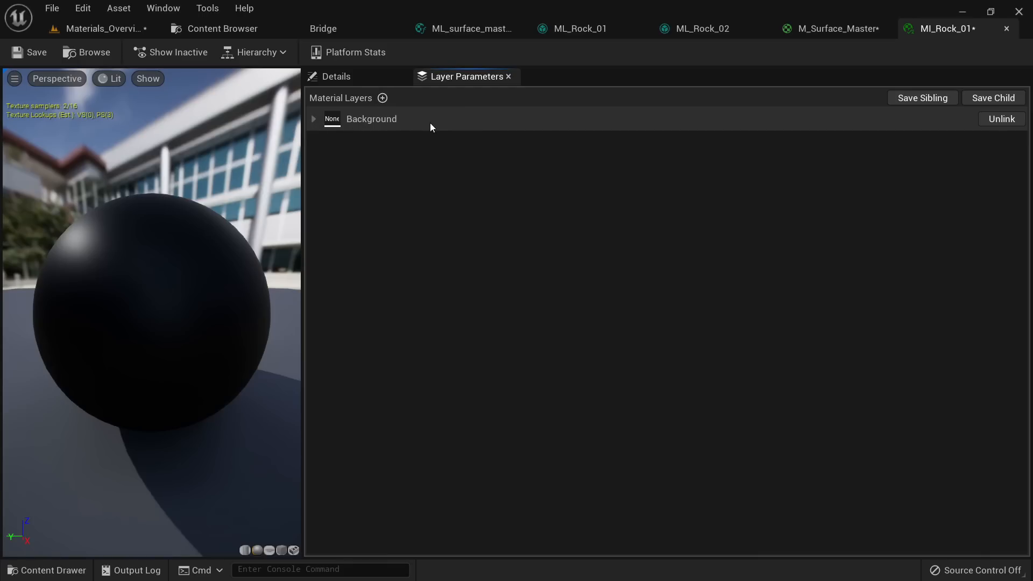
left_click(313, 119)
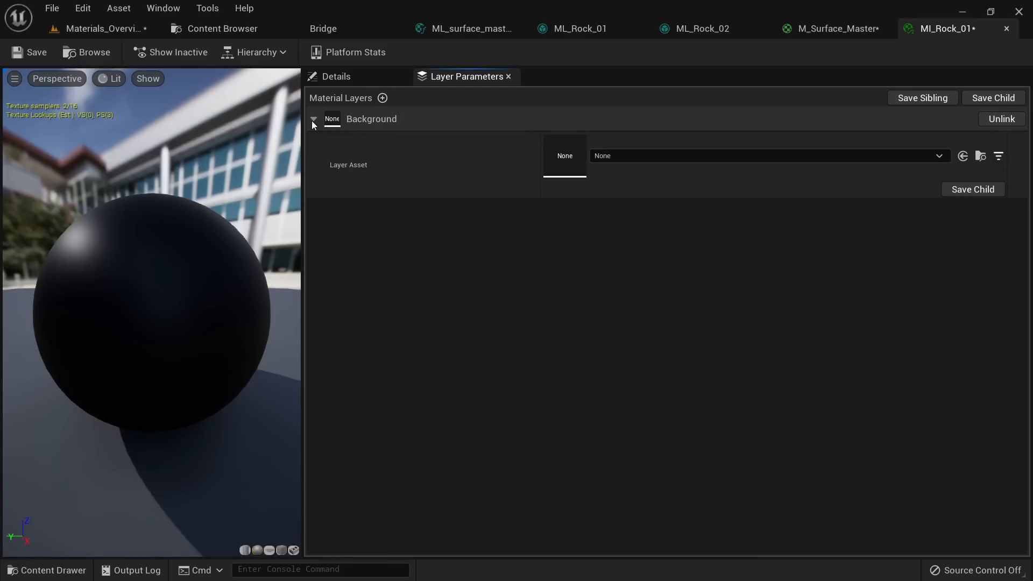
left_click(607, 157)
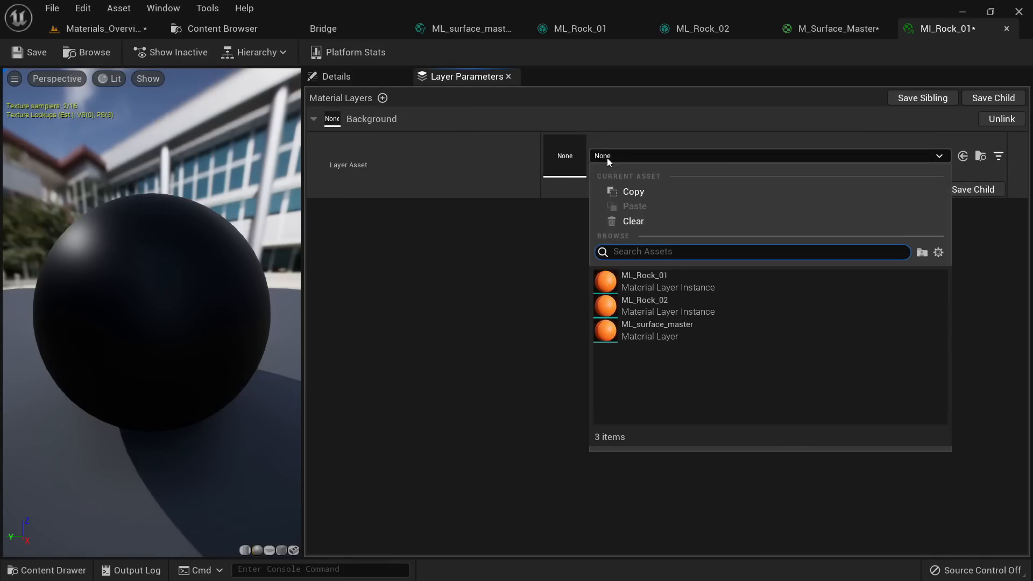
left_click(674, 281)
left_click_drag(150, 296, 258, 296)
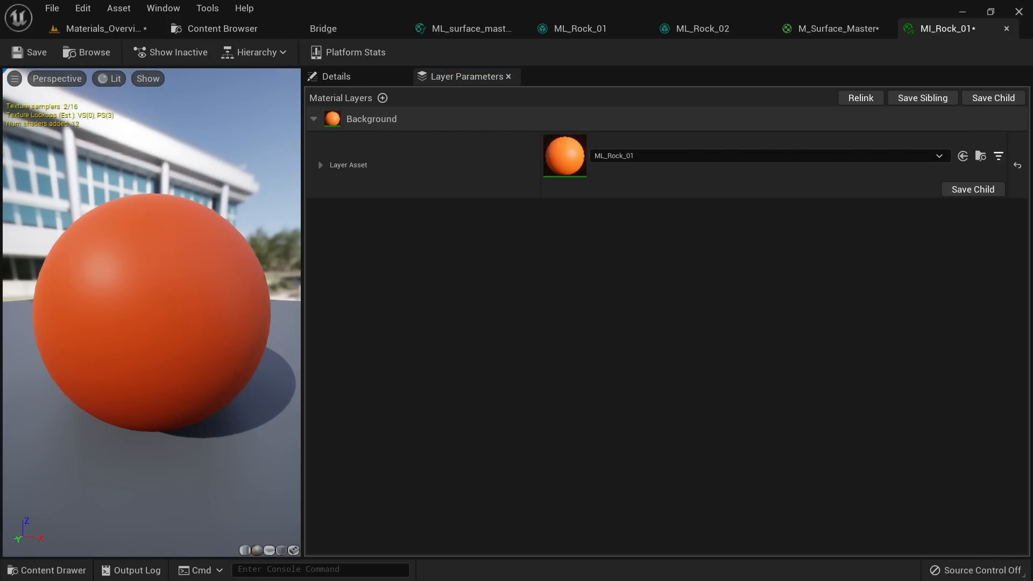
Step: Check the color of ML_Rock_02 and view the cube using MI_Rock_01 in the Materials_Overview level
left_click(701, 28)
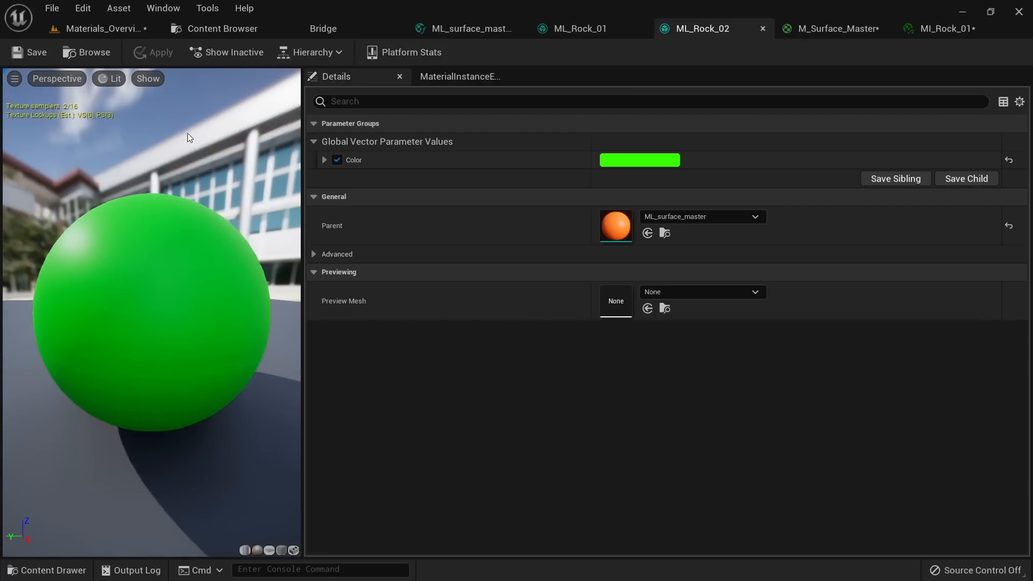
left_click(218, 27)
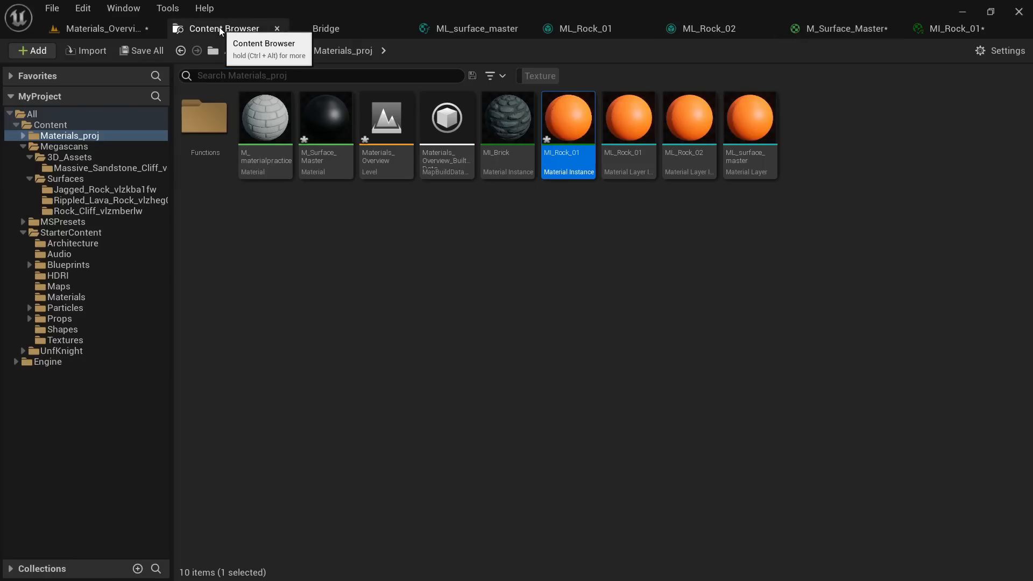
left_click(103, 35)
right_click_drag(409, 333, 405, 357)
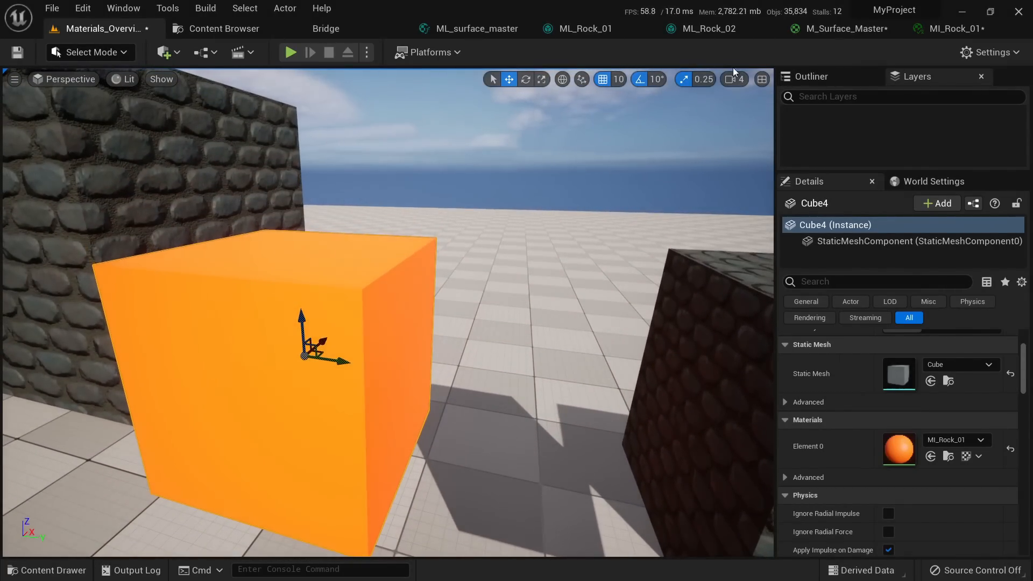
Step: Detach the MI_Rock_01 editor into a floating window and place it beside the cube in the Materials_Overview level
left_click(934, 33)
left_click_drag(935, 33, 644, 237)
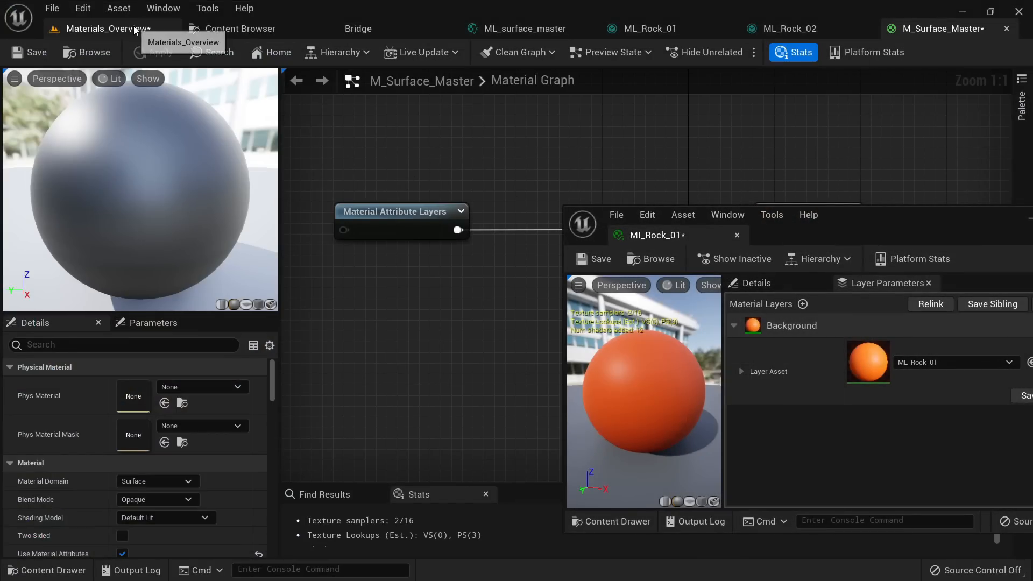
left_click(102, 28)
left_click_drag(858, 249, 727, 162)
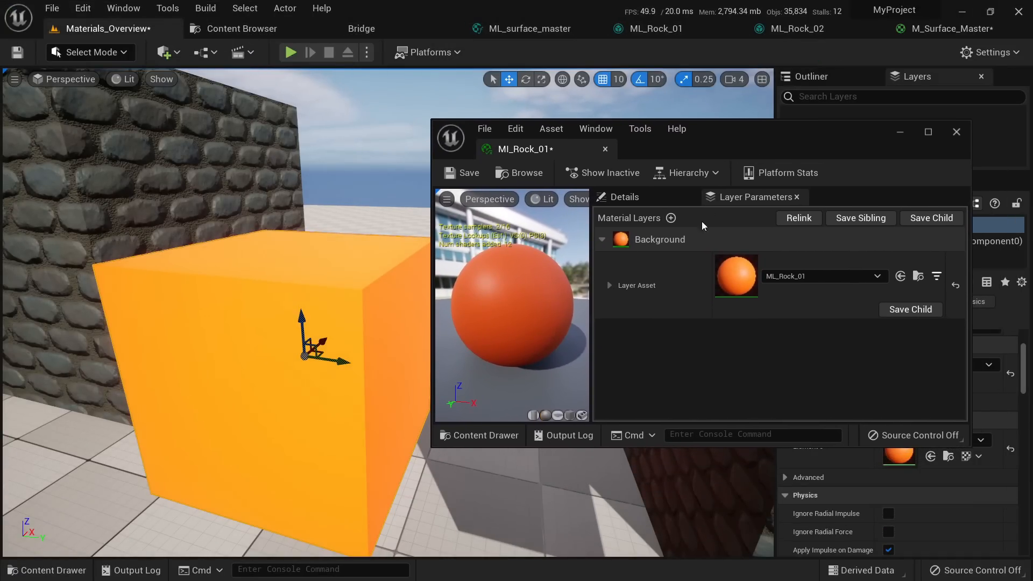
Step: Add a second material layer to MI_Rock_01 and set its layer asset to ML_Rock_02
left_click(671, 218)
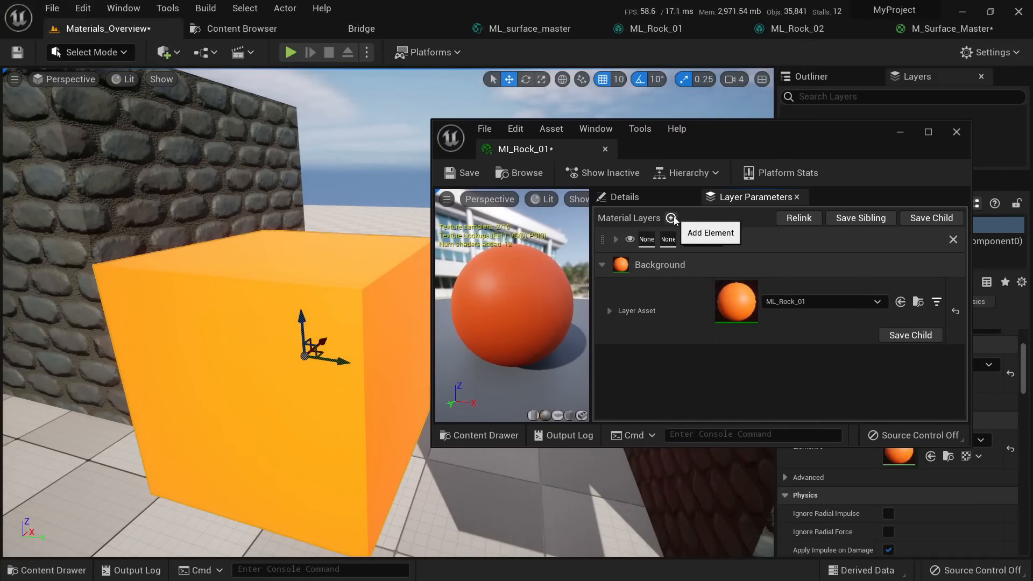
left_click(616, 240)
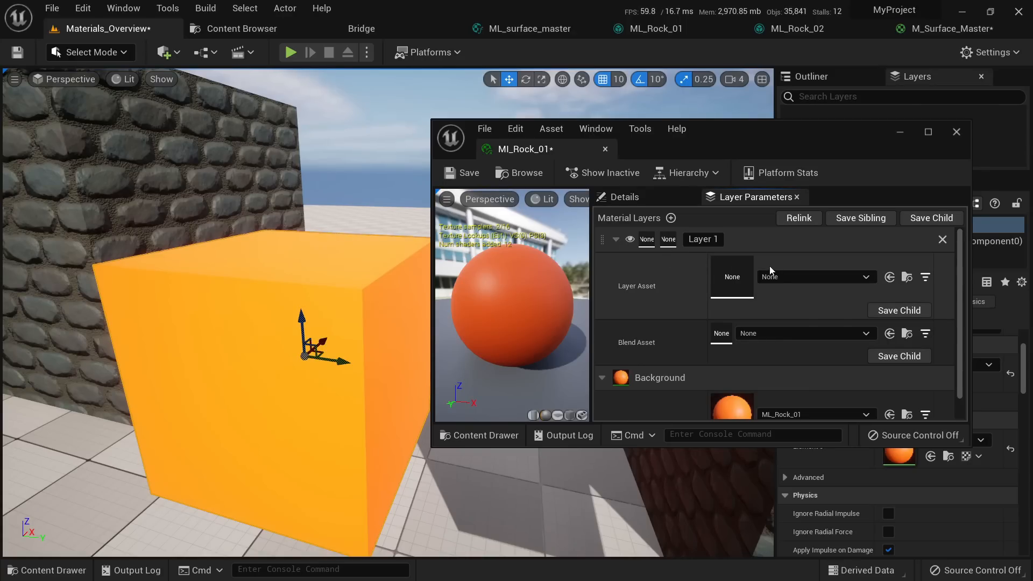
left_click(790, 276)
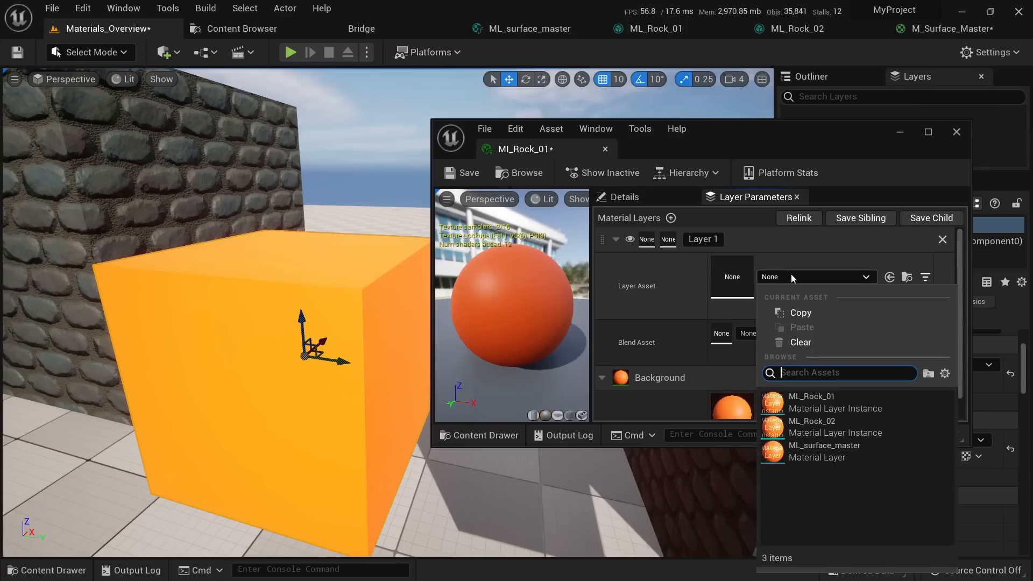
left_click(821, 432)
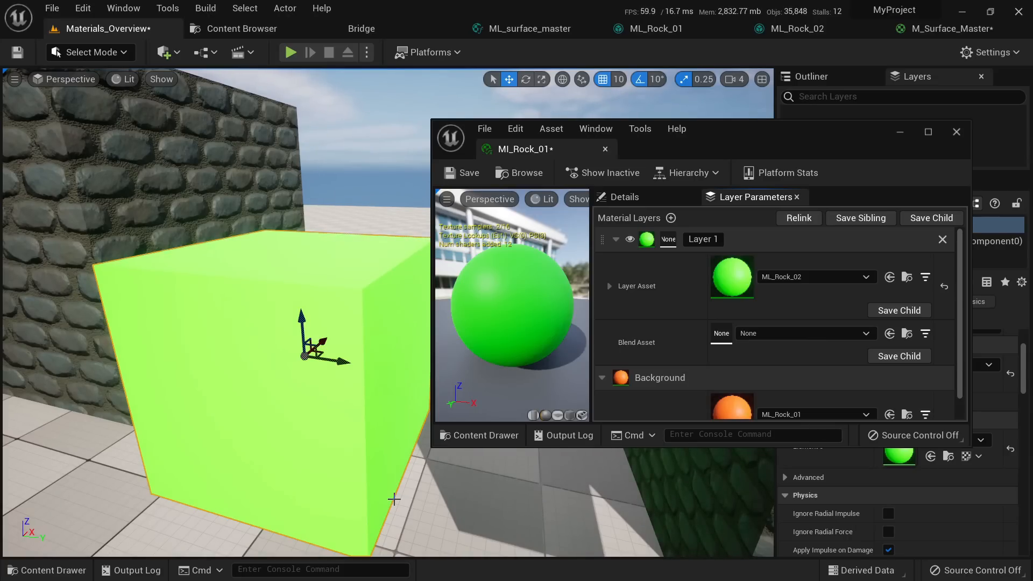
Step: Examine the cube alongside MI_Rock_01's layer stack and the blend assets available for Layer 1
left_click_drag(822, 138, 838, 98)
right_click_drag(323, 353, 299, 339)
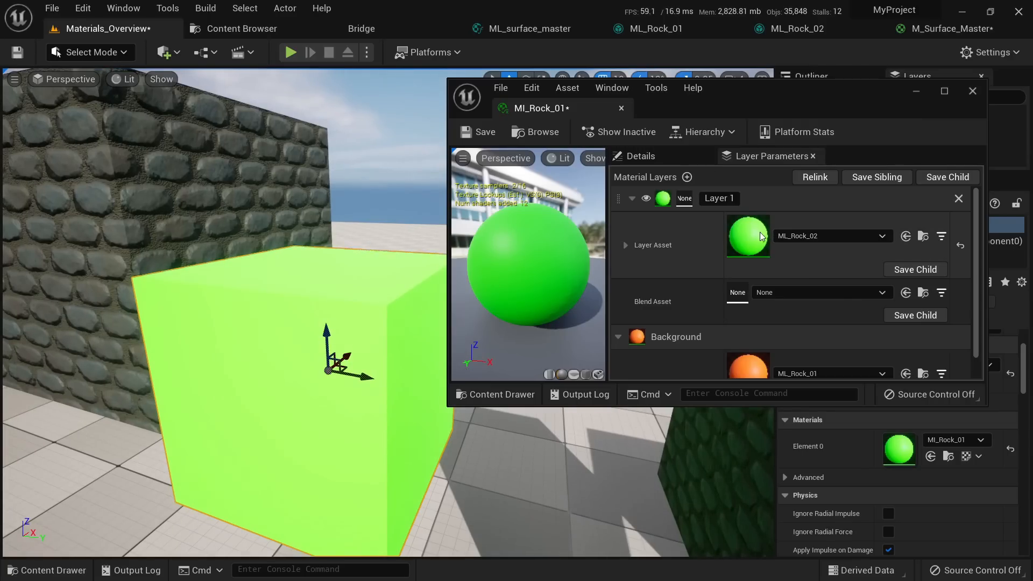
right_click_drag(377, 322, 372, 301)
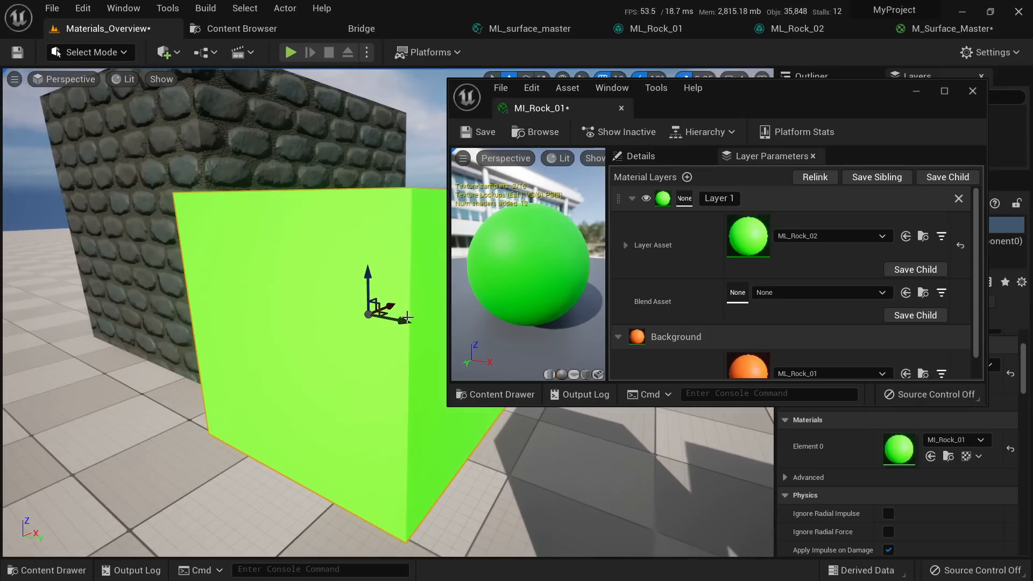
scroll(753, 272, "down", 2)
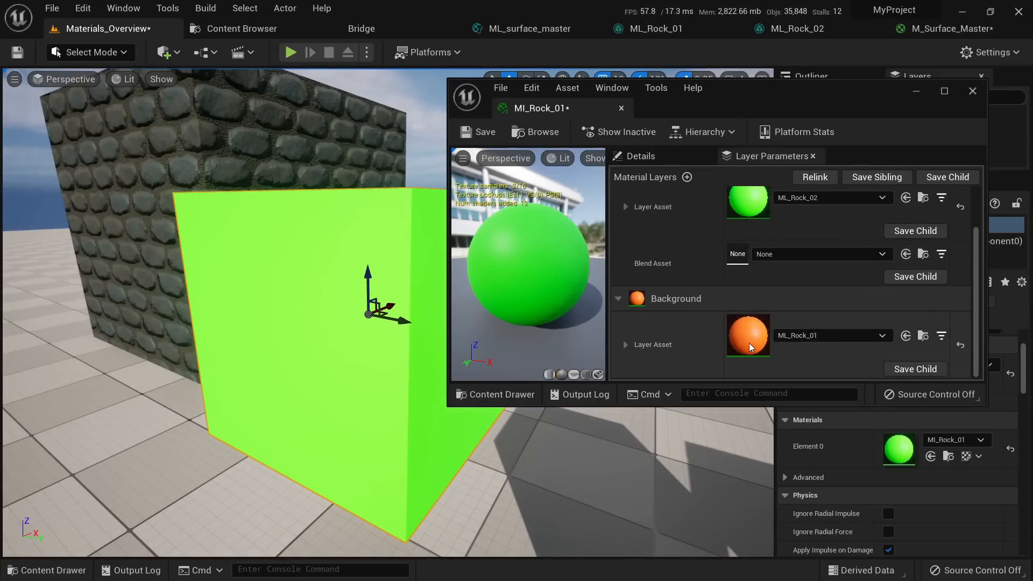
scroll(748, 343, "up", 1)
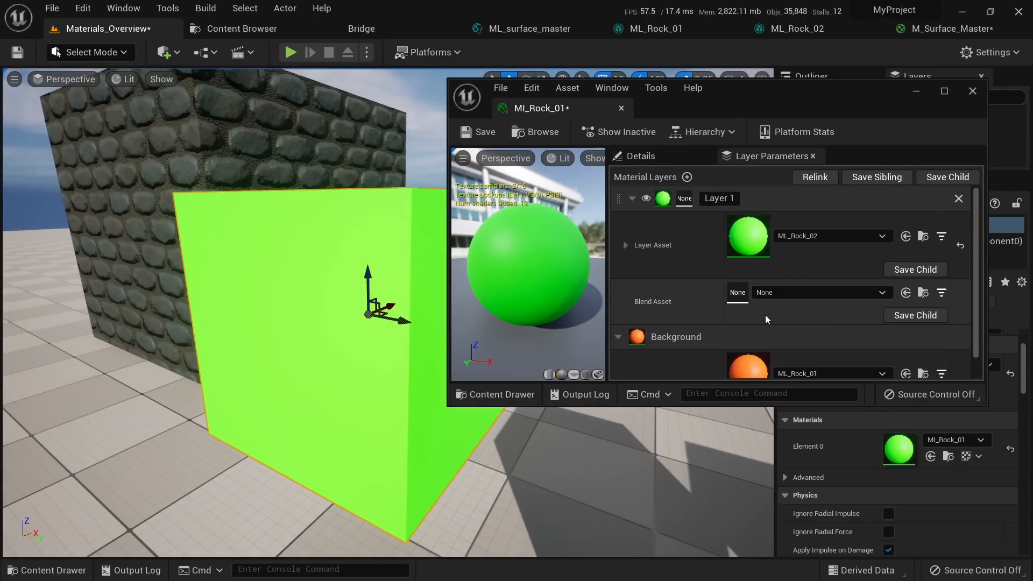
scroll(765, 314, "down", 1)
scroll(764, 314, "up", 1)
left_click(784, 295)
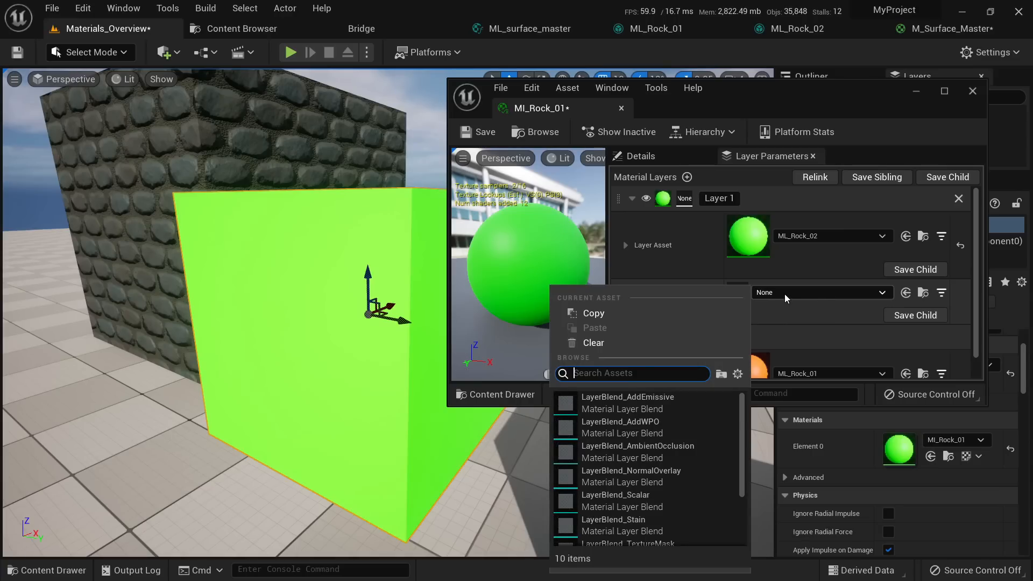
left_click(785, 294)
scroll(693, 295, "down", 1)
scroll(694, 297, "up", 1)
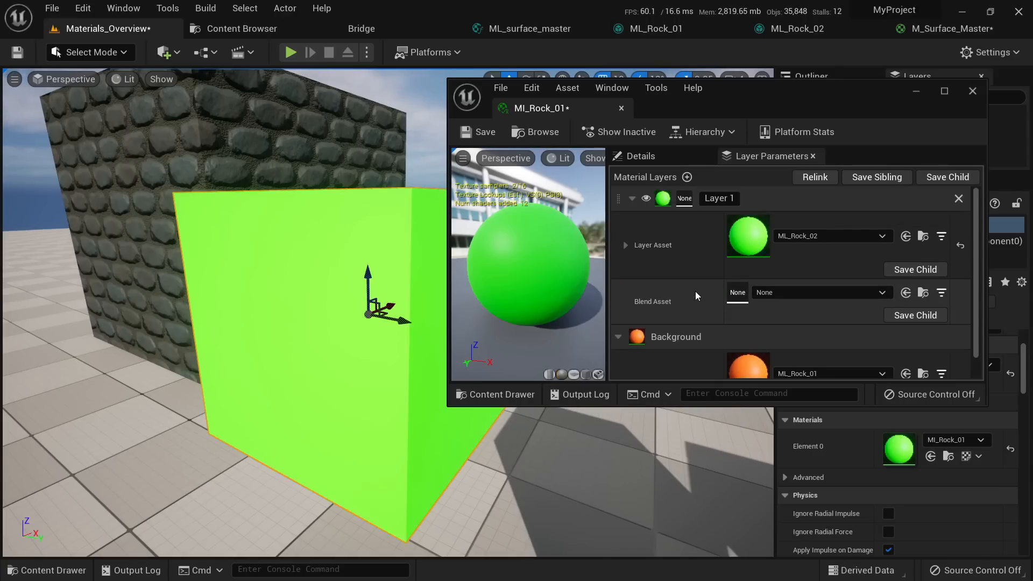
Step: Hide Layer 1 of MI_Rock_01 and show it again to compare the two layers on the cube
left_click(646, 199)
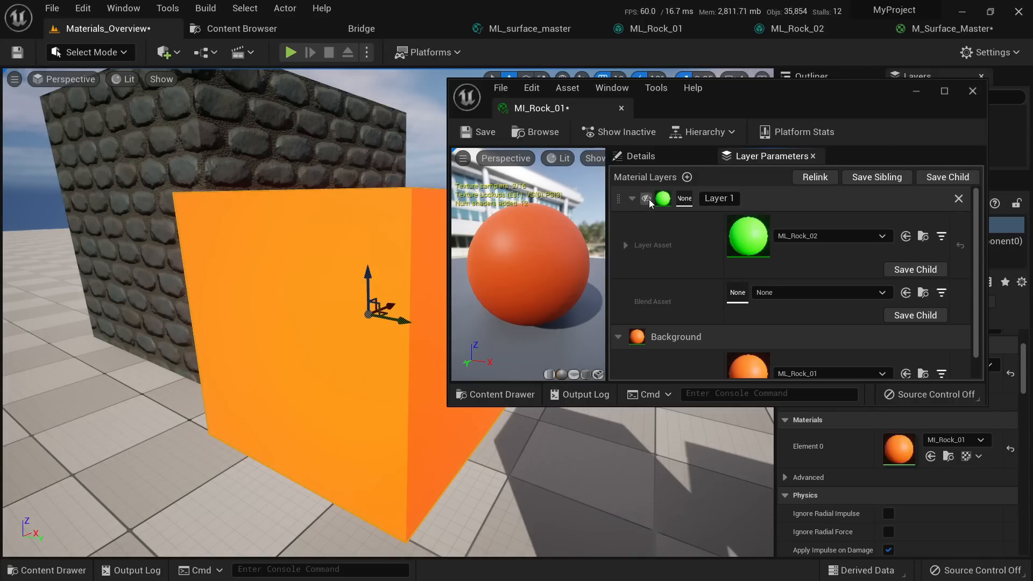
left_click(646, 199)
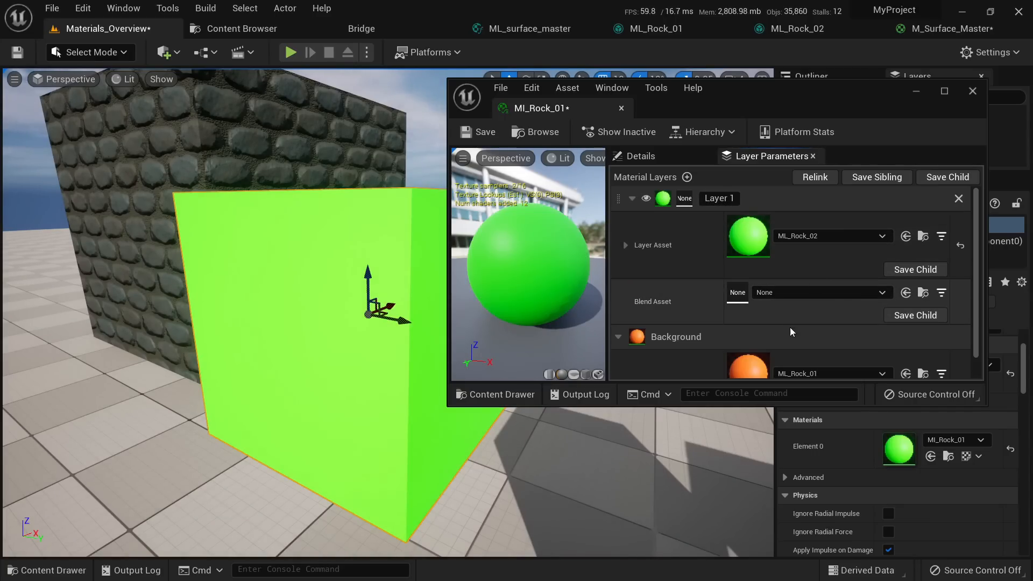
scroll(779, 284, "down", 1)
scroll(779, 284, "up", 1)
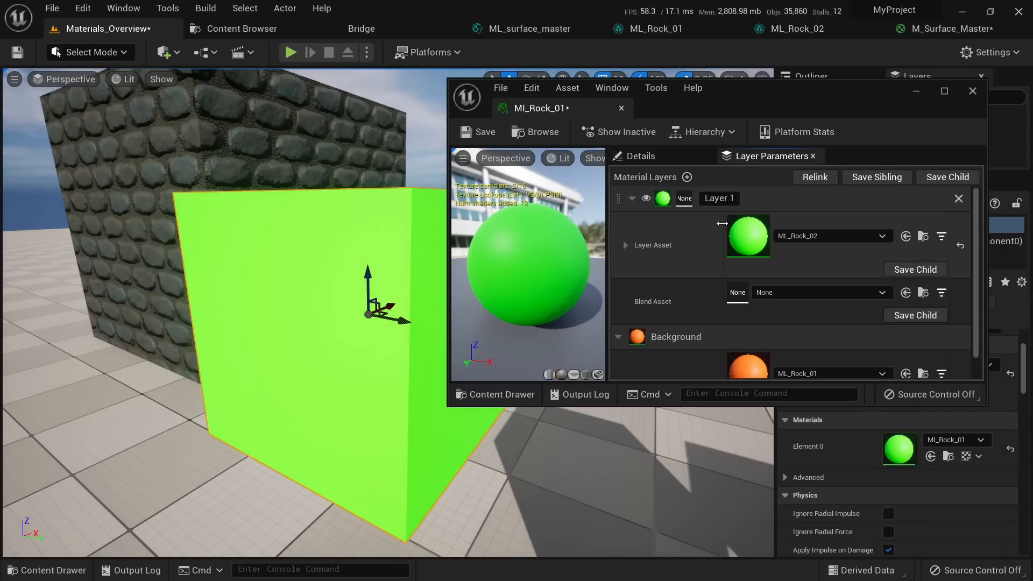
mouse_move(398, 320)
right_mouse_down()
mouse_move(385, 358)
mouse_move(398, 304)
mouse_move(386, 304)
right_mouse_up()
scroll(754, 241, "down", 1)
scroll(754, 241, "up", 1)
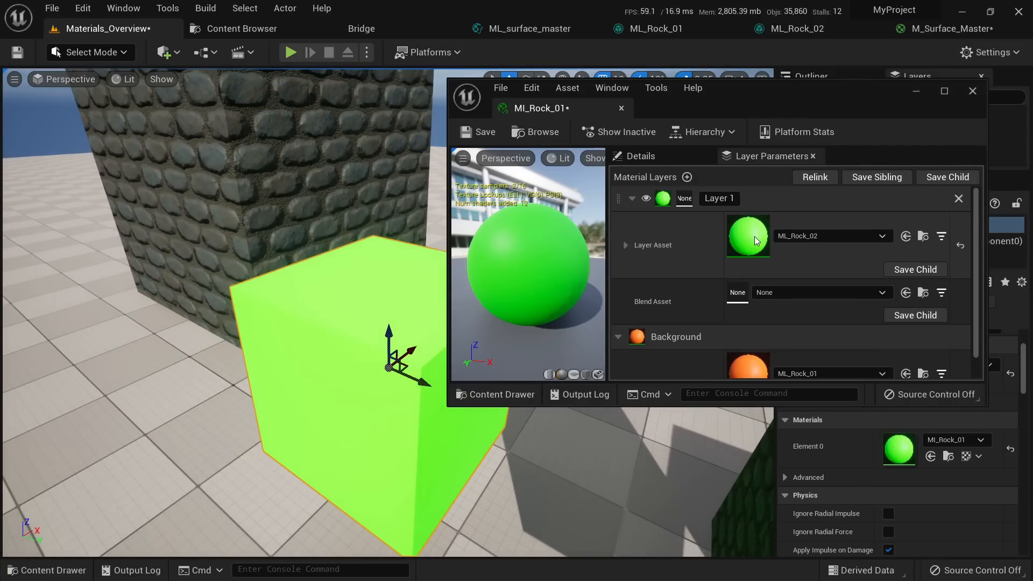
Step: Save MI_Rock_01 and switch to the ML_surface_master editor
mouse_move(275, 338)
right_mouse_down()
mouse_move(302, 336)
mouse_move(277, 322)
right_mouse_up()
left_click(478, 132)
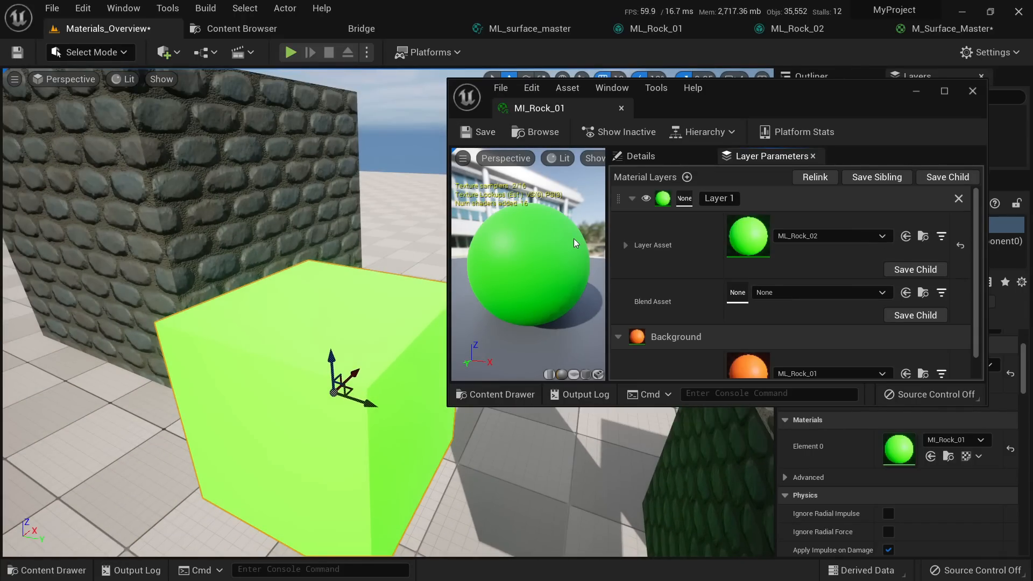
left_click(538, 34)
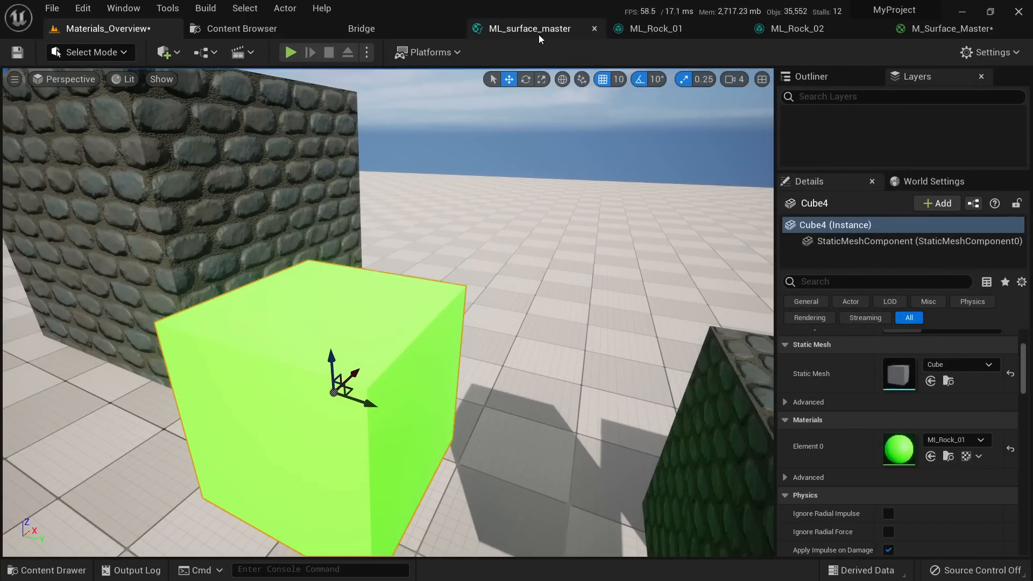
Step: Close the ML_Rock_01 and ML_Rock_02 layer instance editors
left_click(650, 28)
left_click(801, 30)
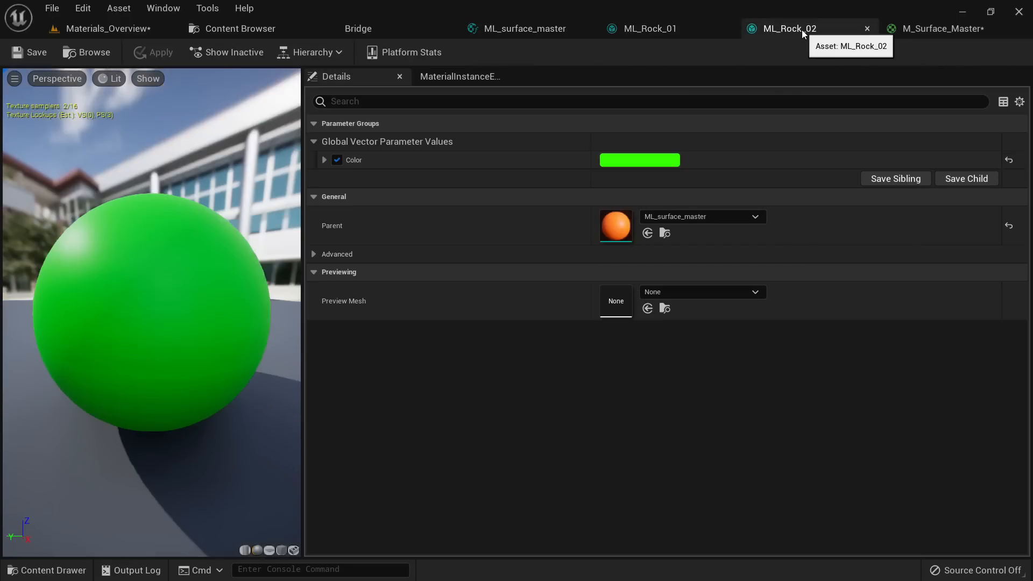
middle_click(802, 30)
middle_click(680, 30)
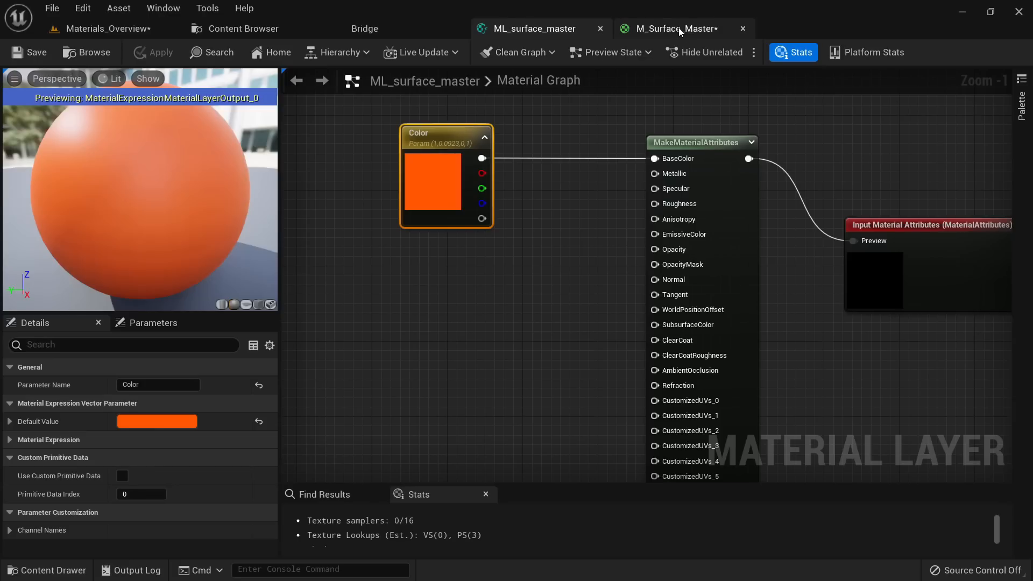
Step: Save the M_Surface_Master material and close its editor
left_click(698, 32)
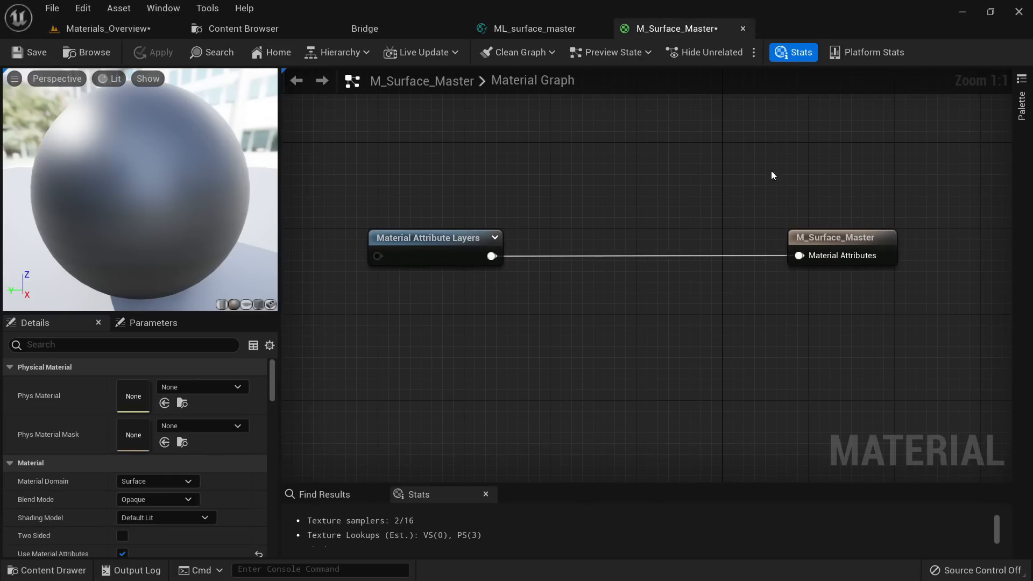
left_click(29, 53)
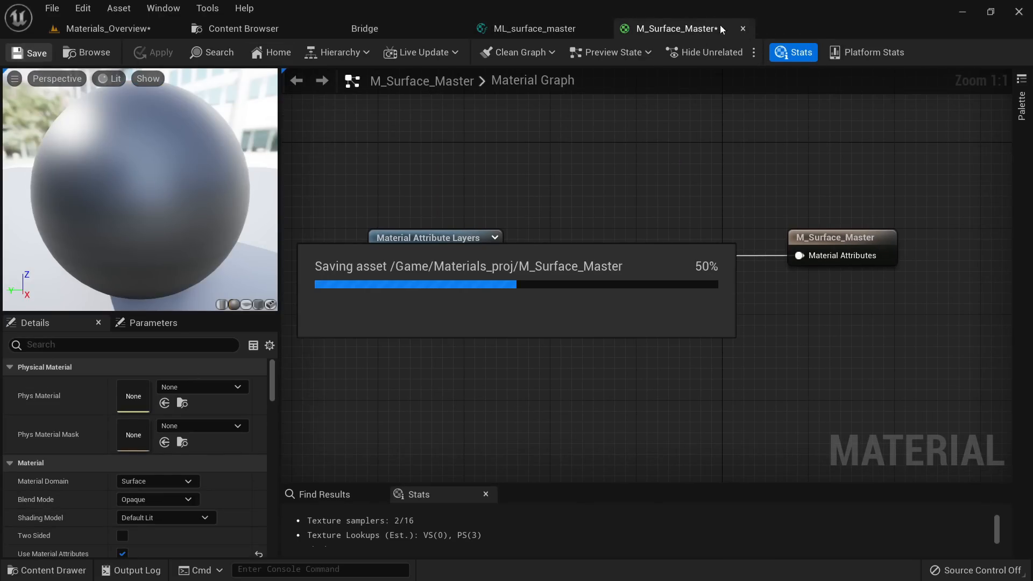
middle_click(687, 29)
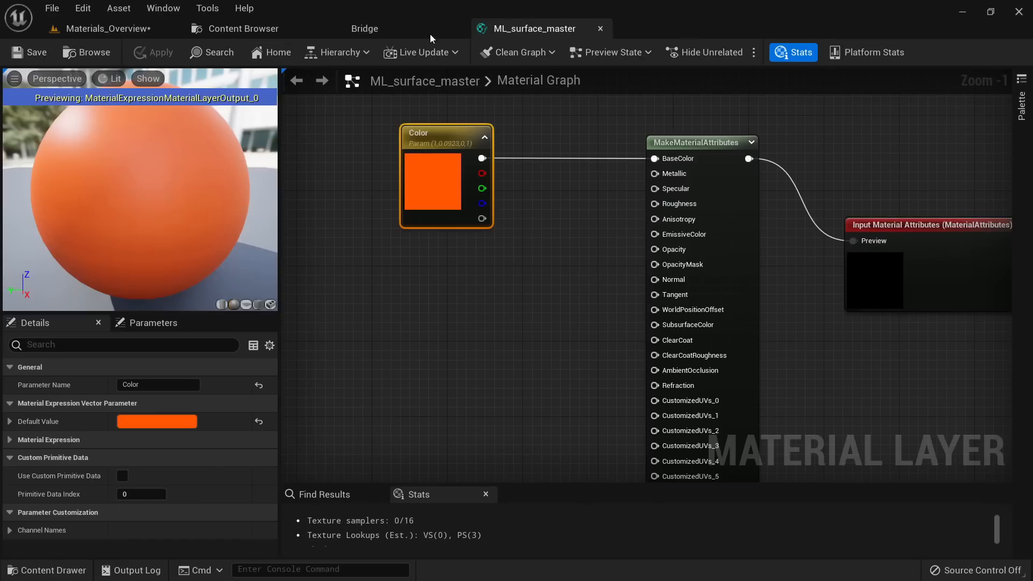
Step: Create a Material Layer Blend named MLB_Grunge in the Materials_proj folder and open it for editing
left_click(239, 30)
left_click(592, 219)
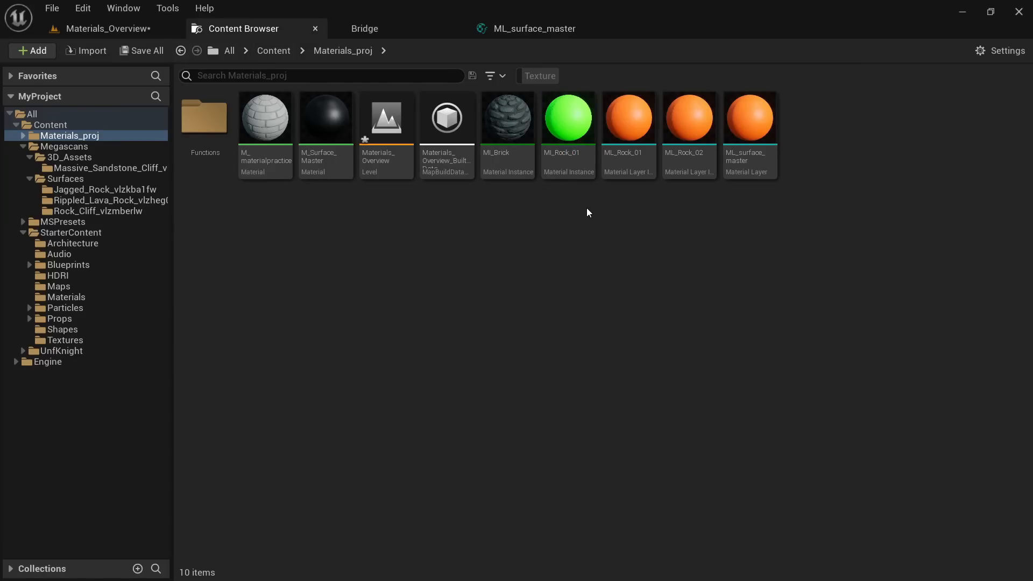
right_click(509, 220)
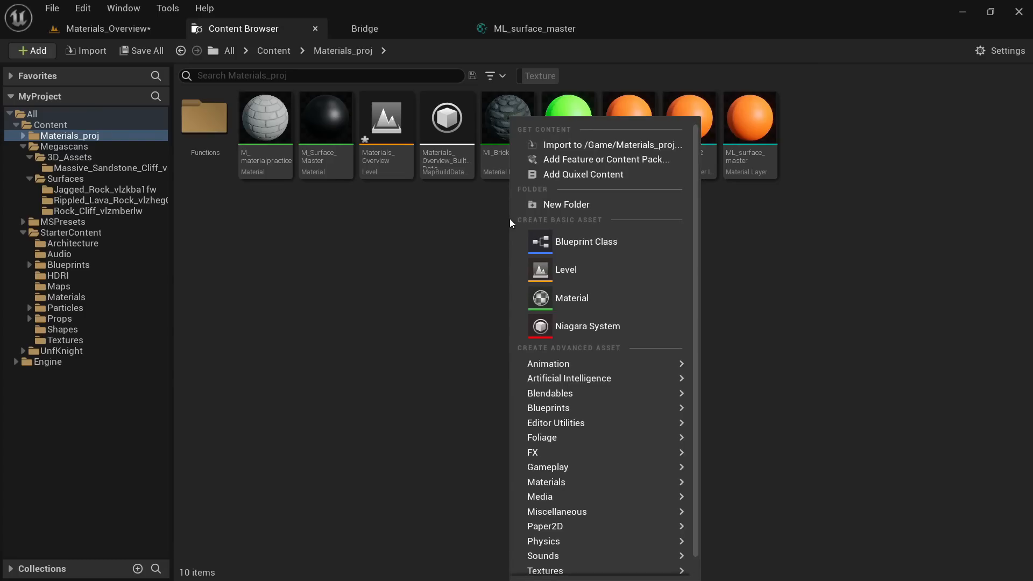
mouse_move(585, 475)
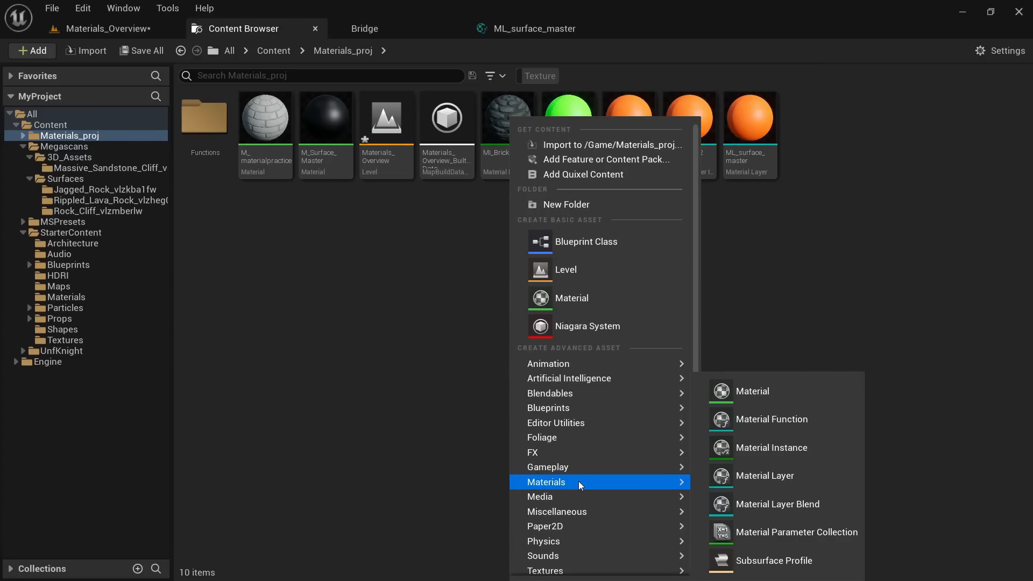
left_click(798, 513)
type("MLB_Gru")
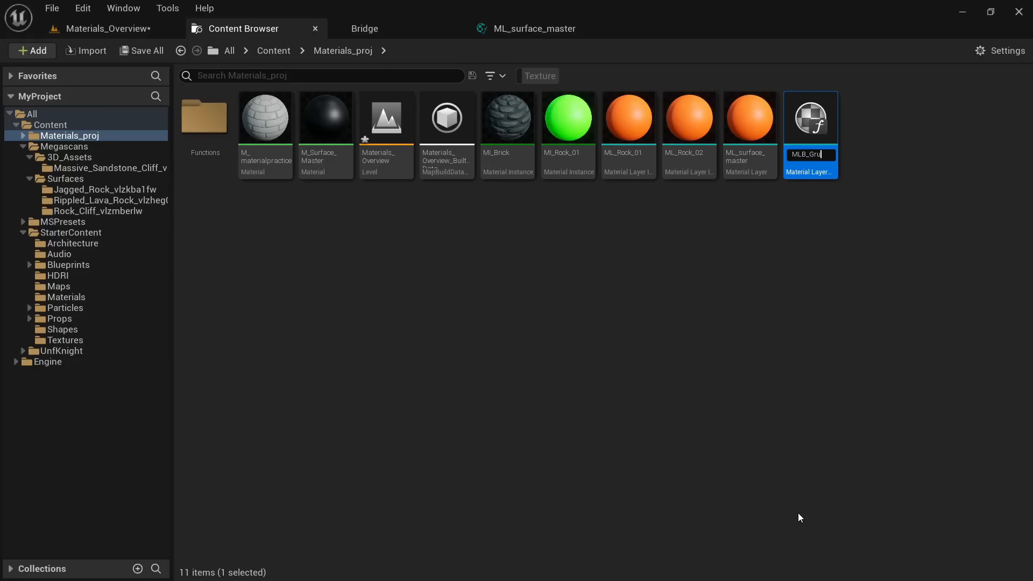
key("Return")
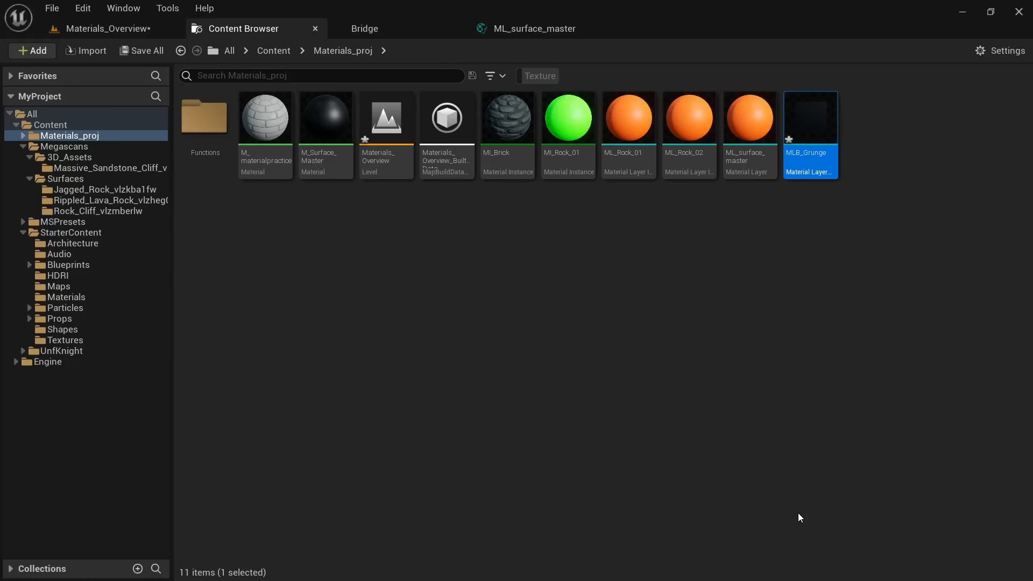
double_click(820, 113)
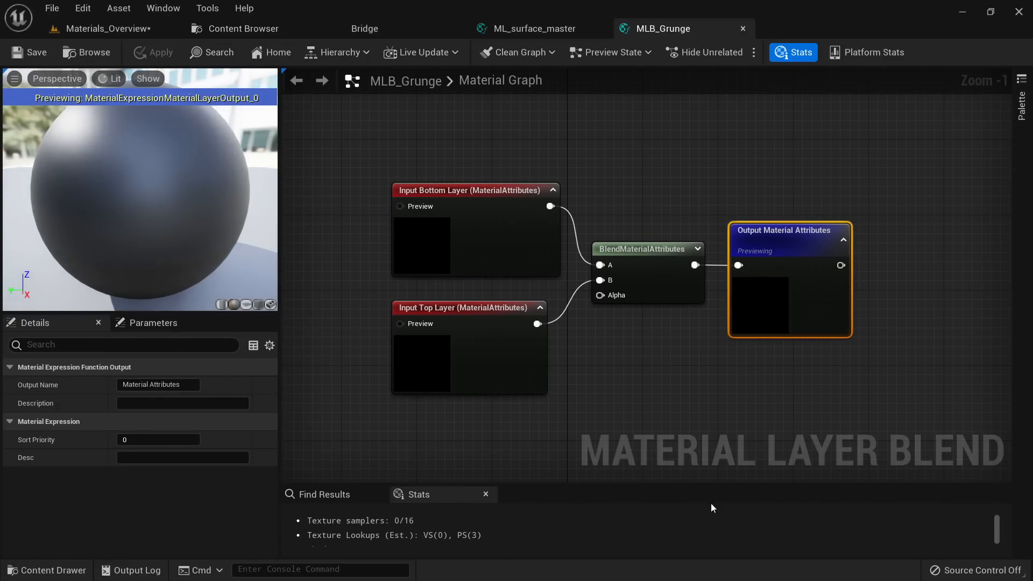
Step: Examine MLB_Grunge's bottom and top layer inputs alongside the cube in the level and the ML_surface_master graph
mouse_move(716, 377)
right_mouse_down()
mouse_move(780, 363)
mouse_move(717, 382)
right_mouse_up()
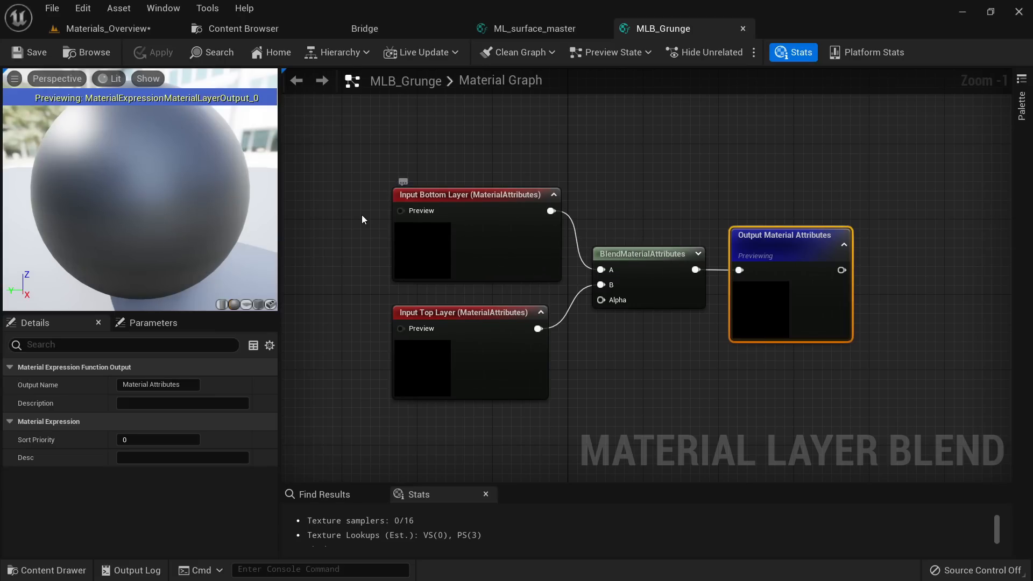
left_click_drag(343, 159, 463, 352)
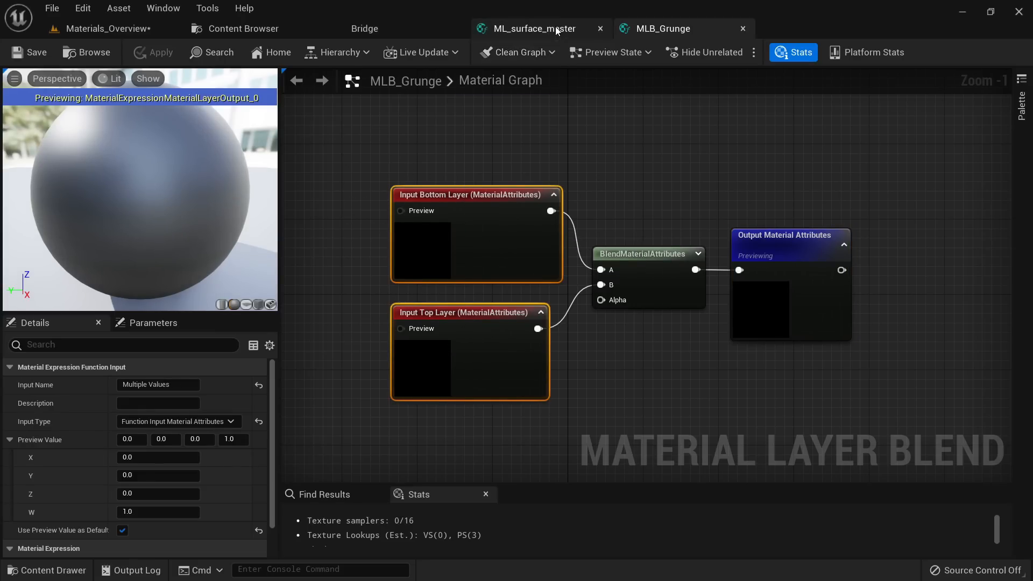
left_click(157, 26)
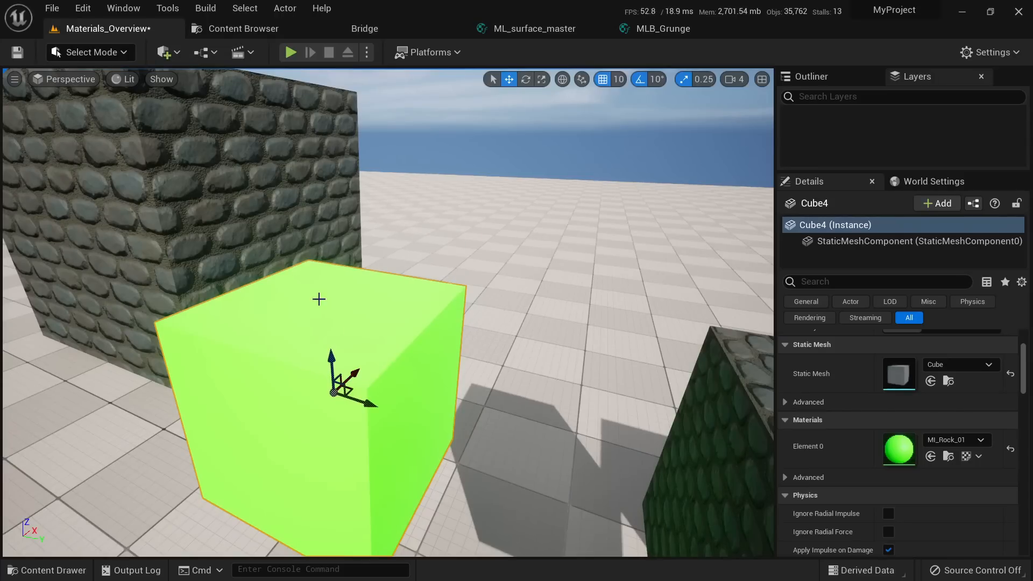
left_click(538, 28)
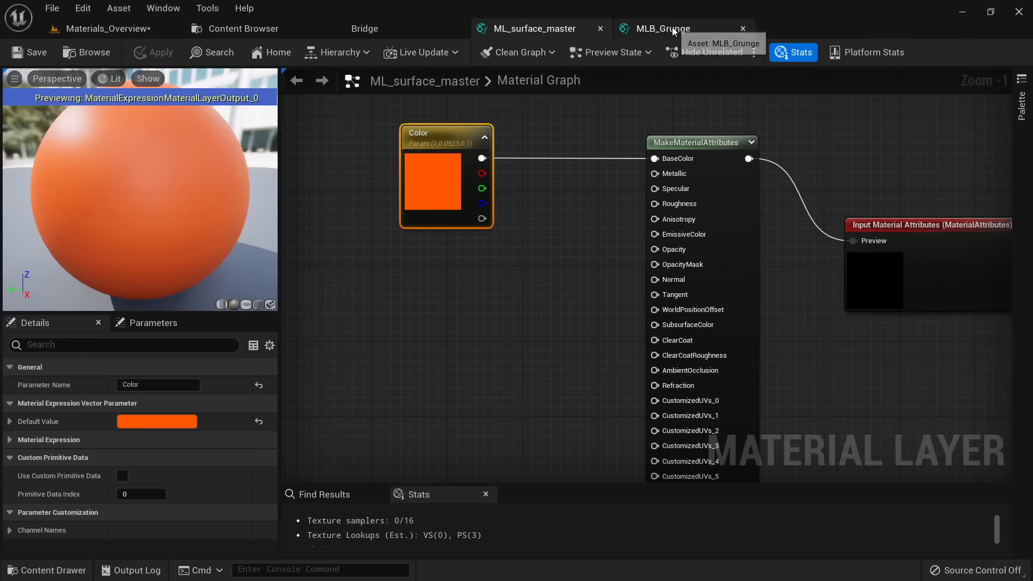
left_click(672, 29)
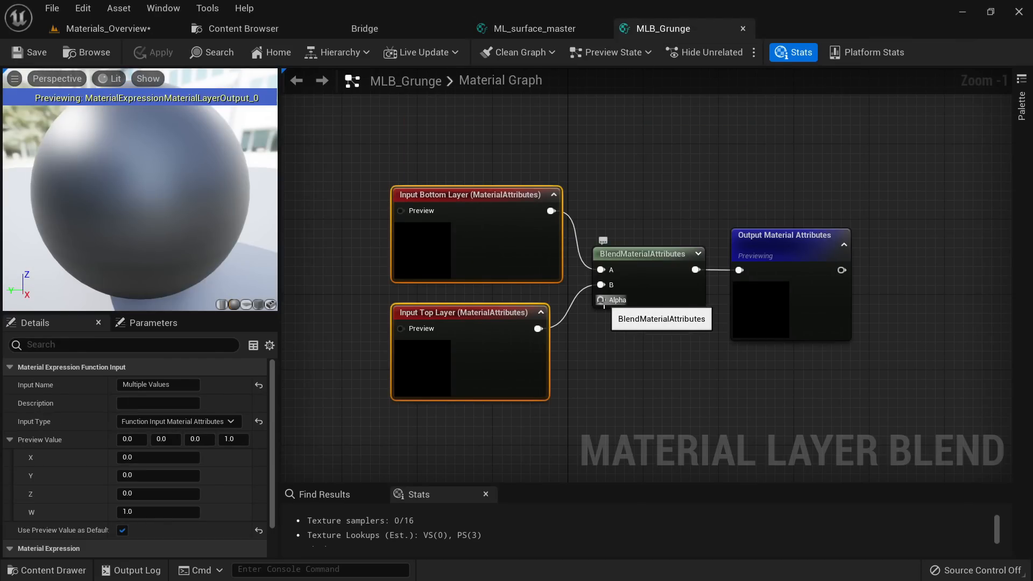
Step: Move the Input Bottom Layer and Input Top Layer nodes farther from BlendMaterialAttributes to free space in the MLB_Grunge graph
left_click_drag(436, 453, 389, 252)
left_click_drag(545, 246, 430, 186)
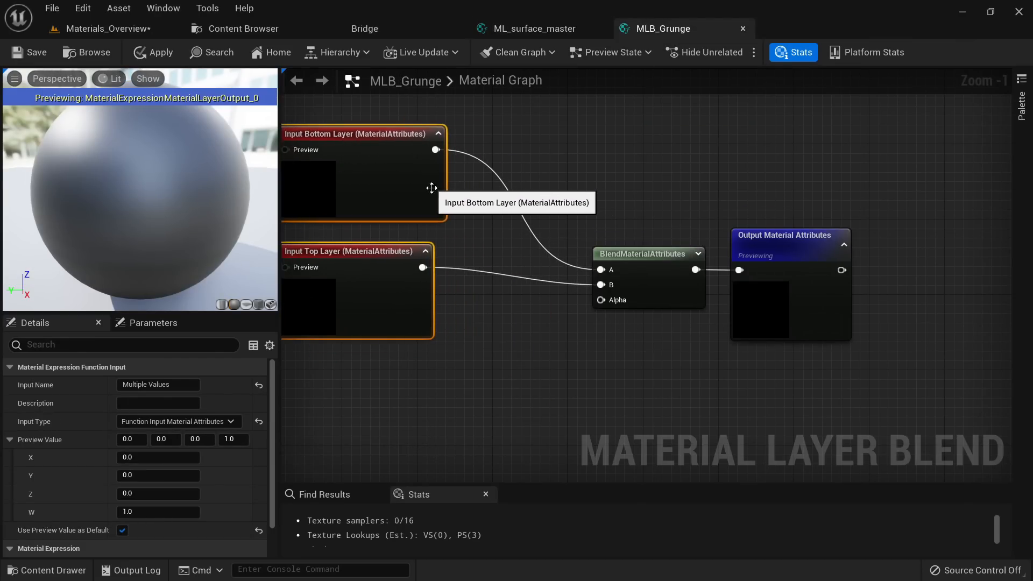
right_click_drag(540, 333, 630, 302)
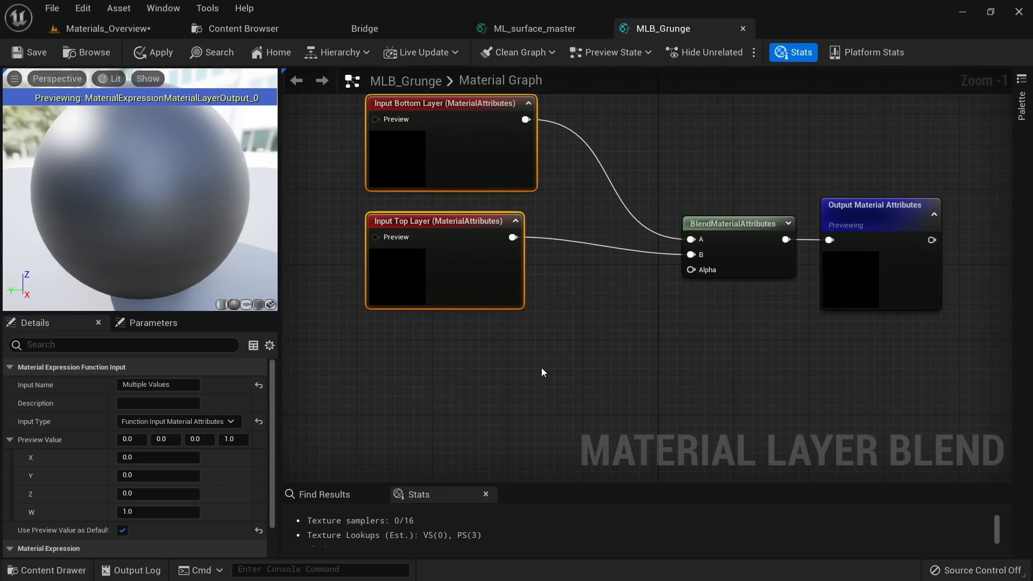
left_click(493, 353)
left_click_drag(589, 315, 335, 147)
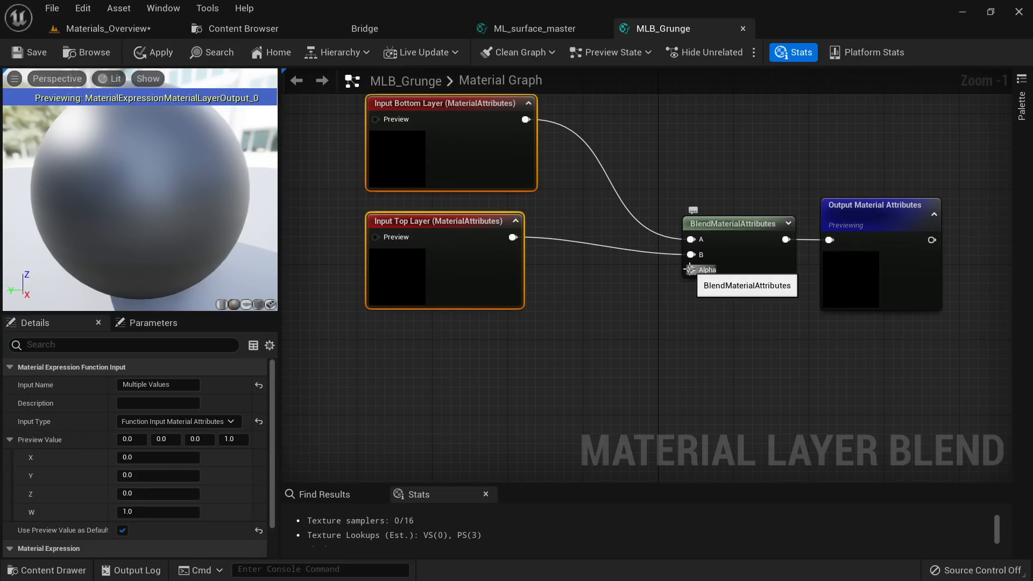
right_click_drag(610, 361, 685, 315)
left_click(685, 315)
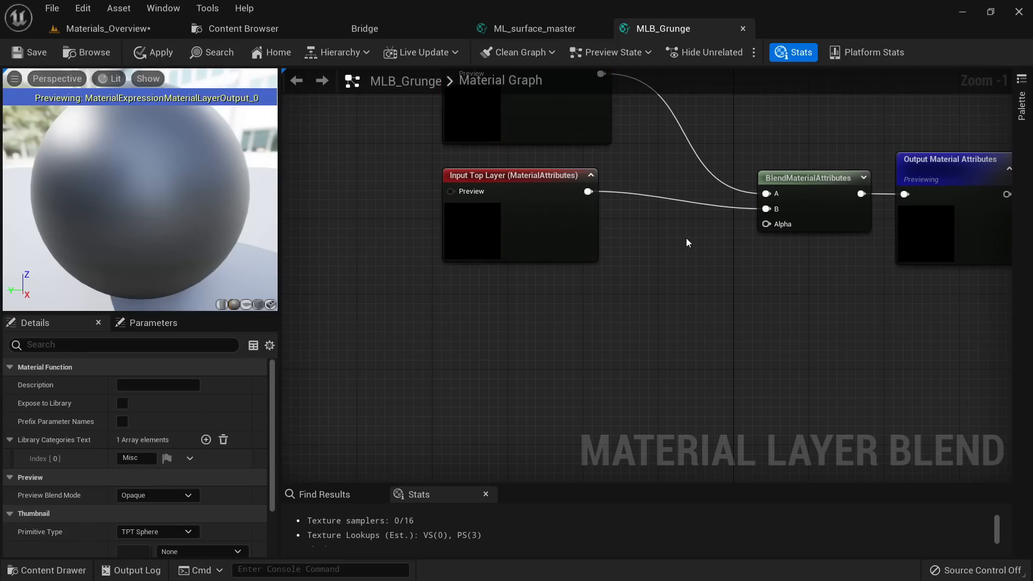
Step: Add a constant node below the BlendMaterialAttributes inputs and convert it to a scalar parameter named Alpha
right_click_drag(677, 235, 569, 260)
scroll(569, 260, "up", 1)
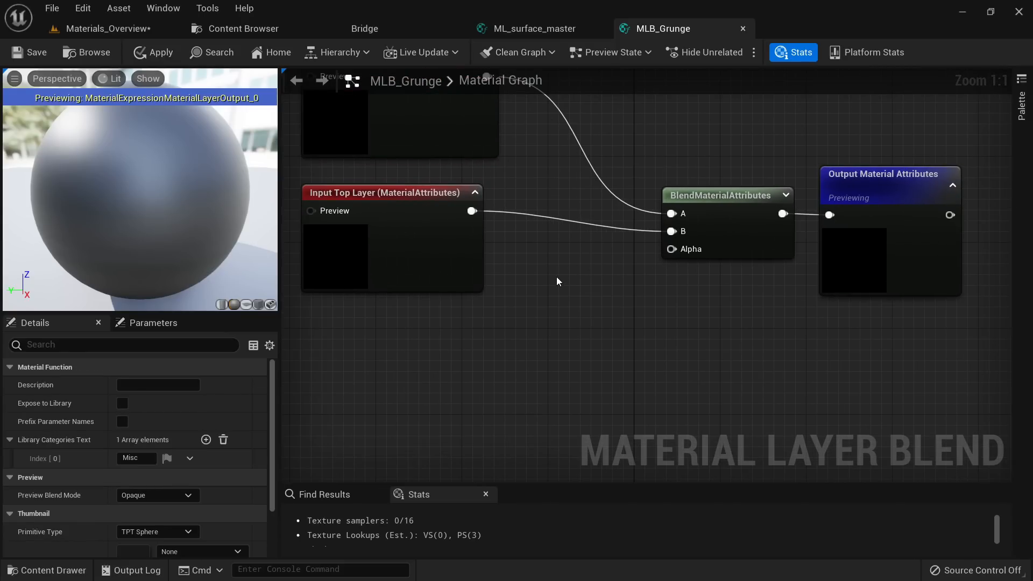
left_click(549, 275)
right_click(564, 285)
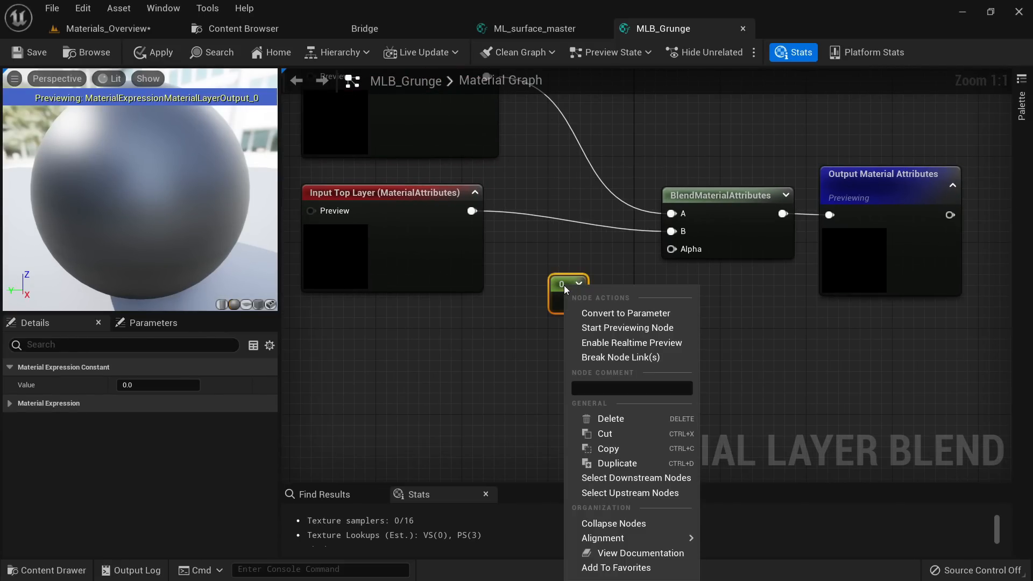
left_click(597, 313)
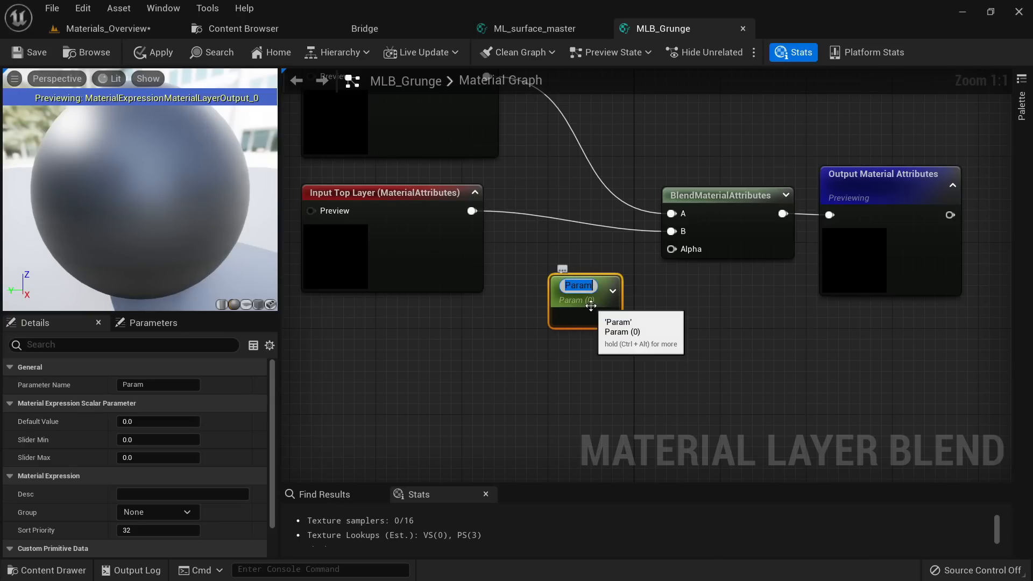
type("Alpha")
key("Return")
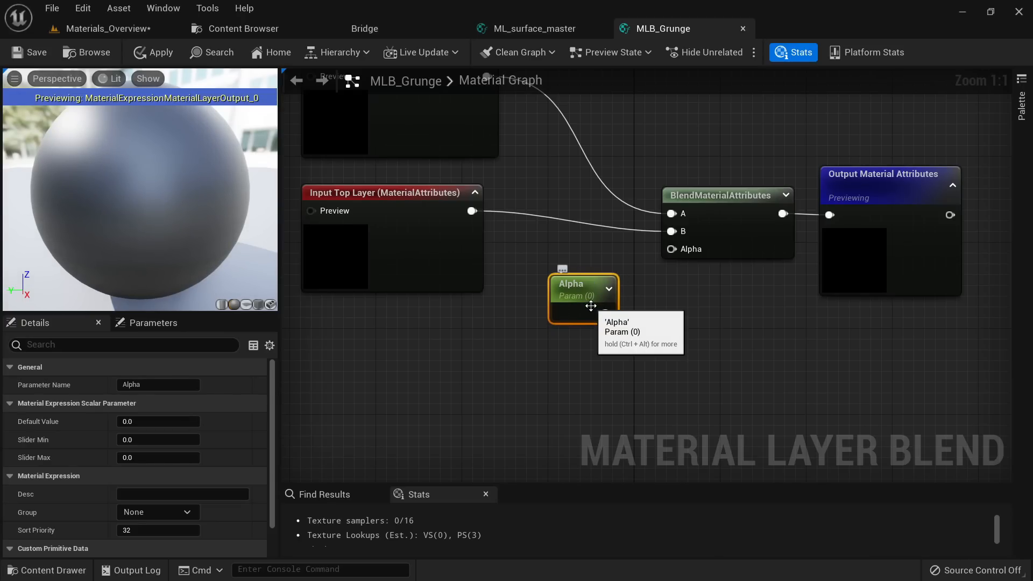
Step: Connect the Alpha parameter to the Alpha input of BlendMaterialAttributes, and apply and save MLB_Grunge
left_click_drag(605, 312, 666, 253)
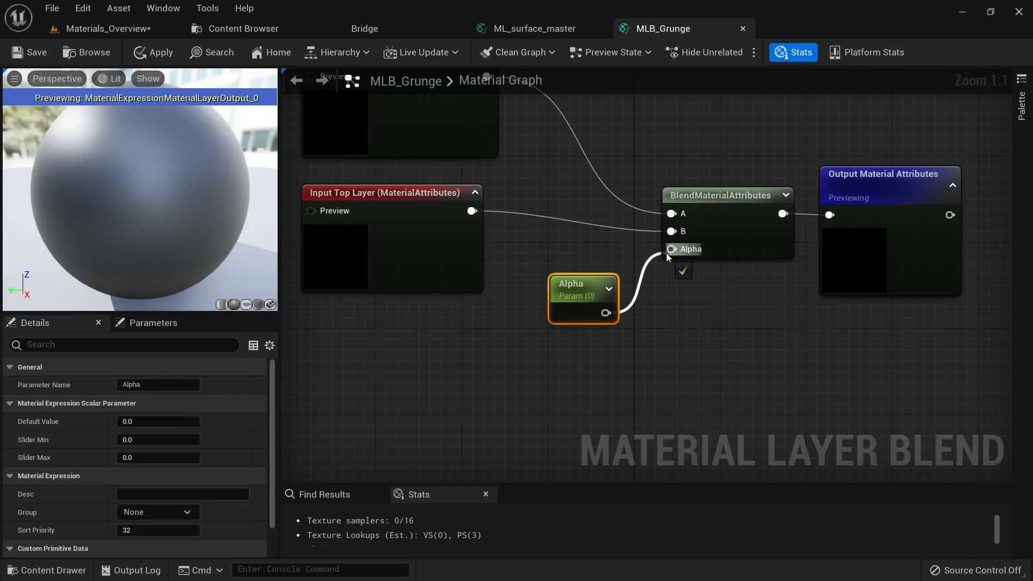
left_click(154, 52)
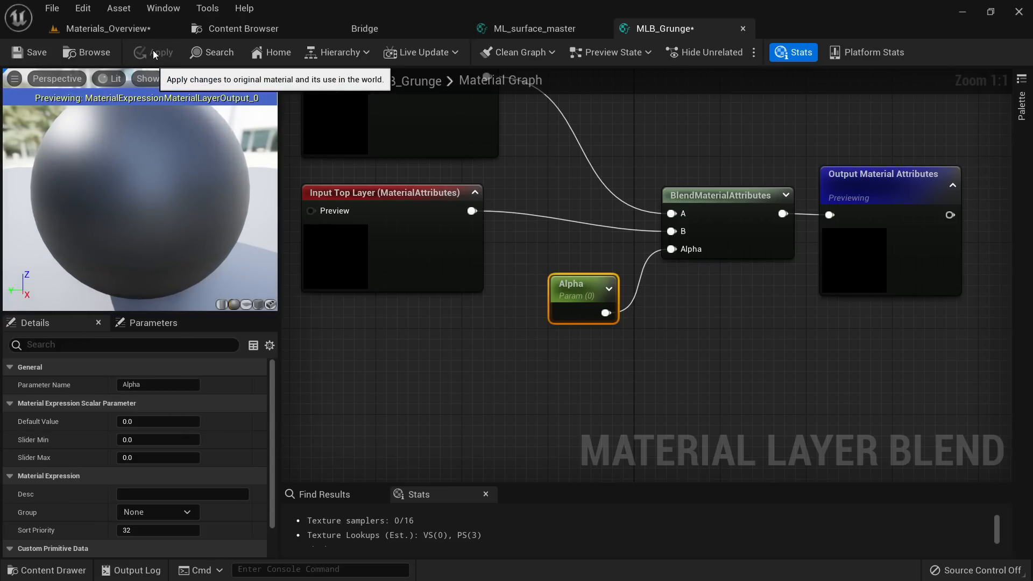
left_click(38, 52)
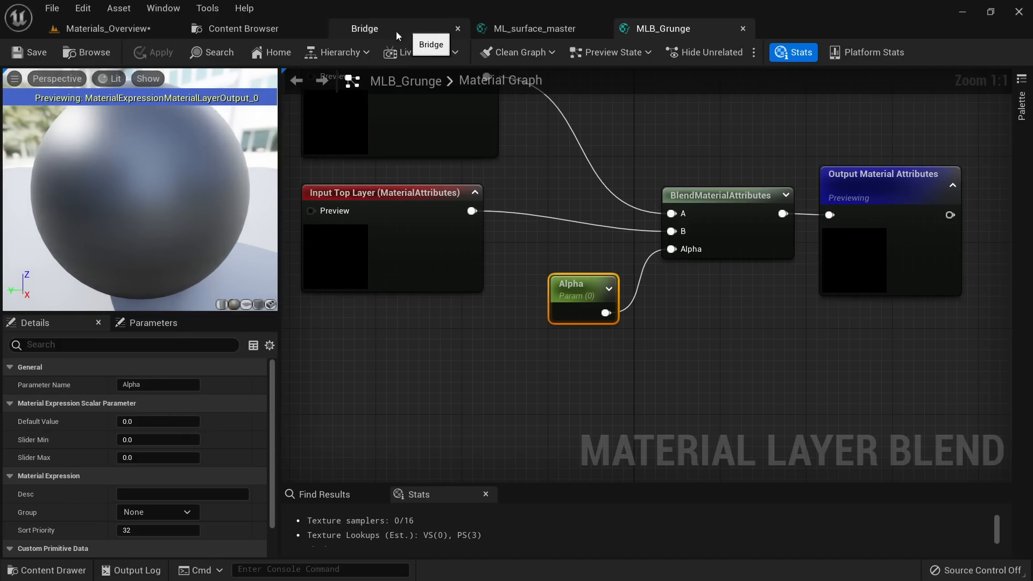
Step: Open MI_Rock_01 in a floating window beside the cube in the Materials_Overview level and show its layer parameters
left_click(233, 32)
left_click(645, 280)
double_click(561, 140)
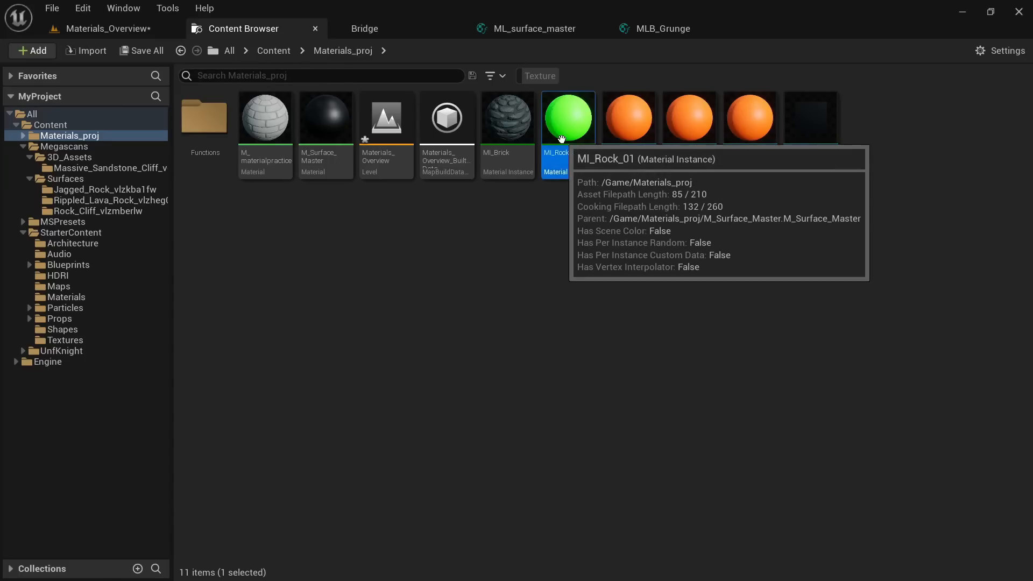
left_click_drag(802, 30, 550, 163)
left_click(141, 30)
left_click_drag(886, 159, 799, 98)
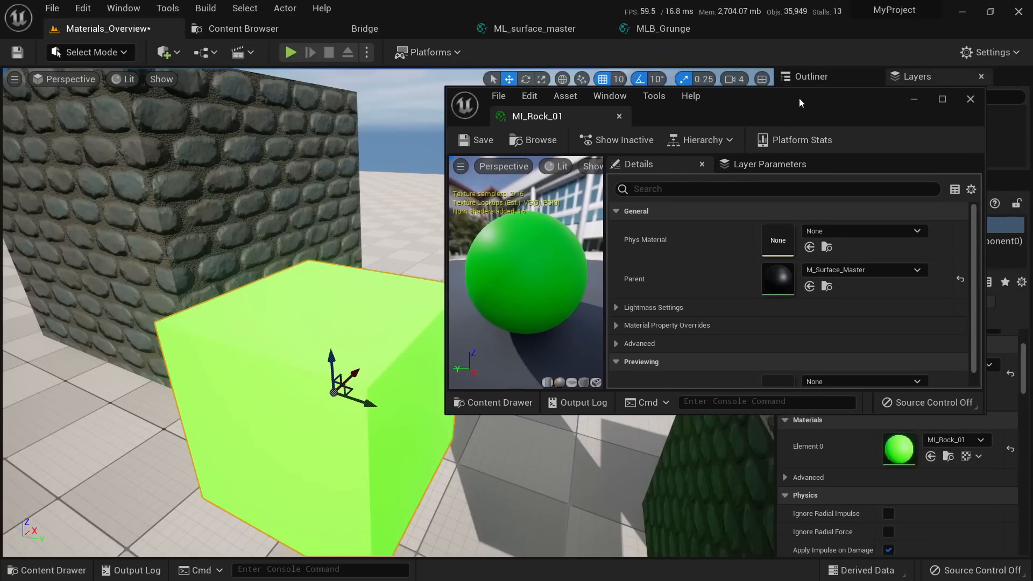
left_click(769, 163)
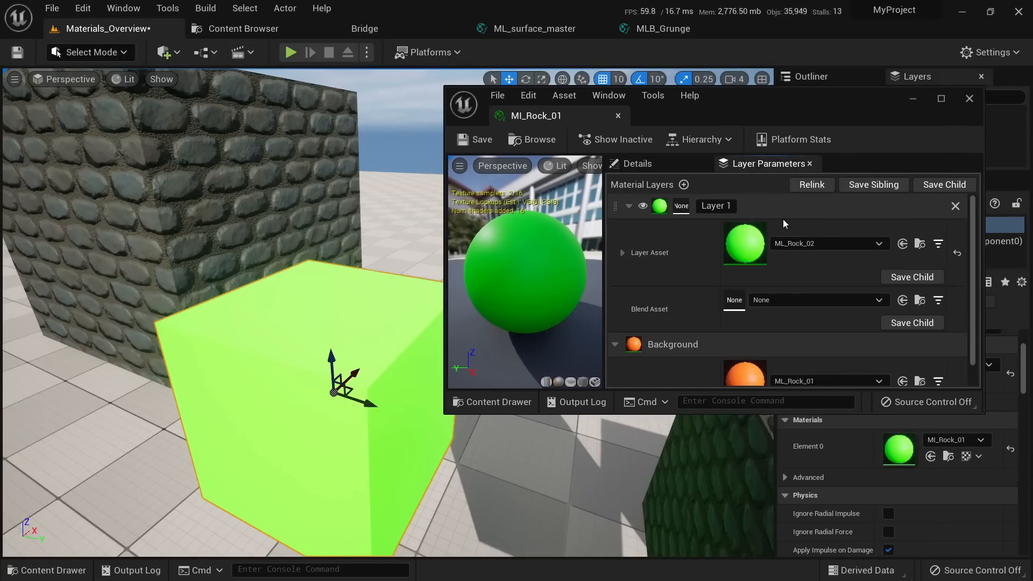
Step: Set the blend asset of Layer 1 in MI_Rock_01 to MLB_Grunge
scroll(766, 269, "down", 2)
left_click(780, 259)
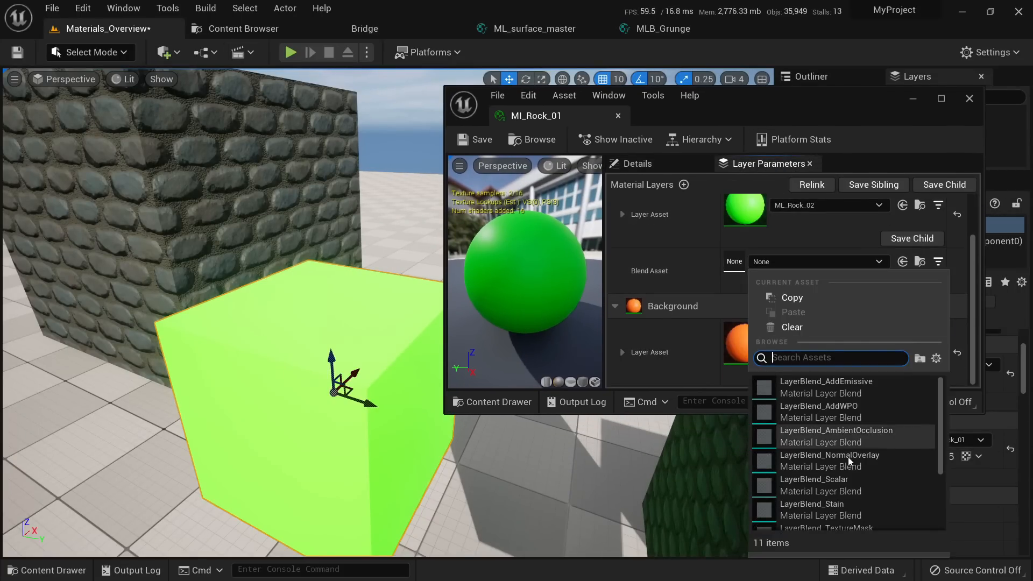
scroll(847, 457, "down", 3)
scroll(824, 515, "down", 1)
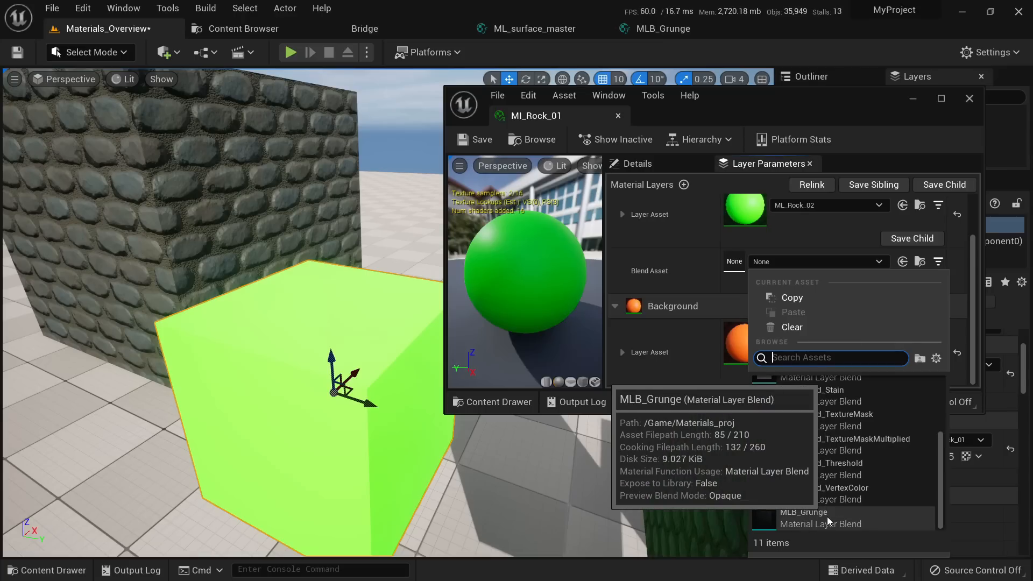
left_click(827, 516)
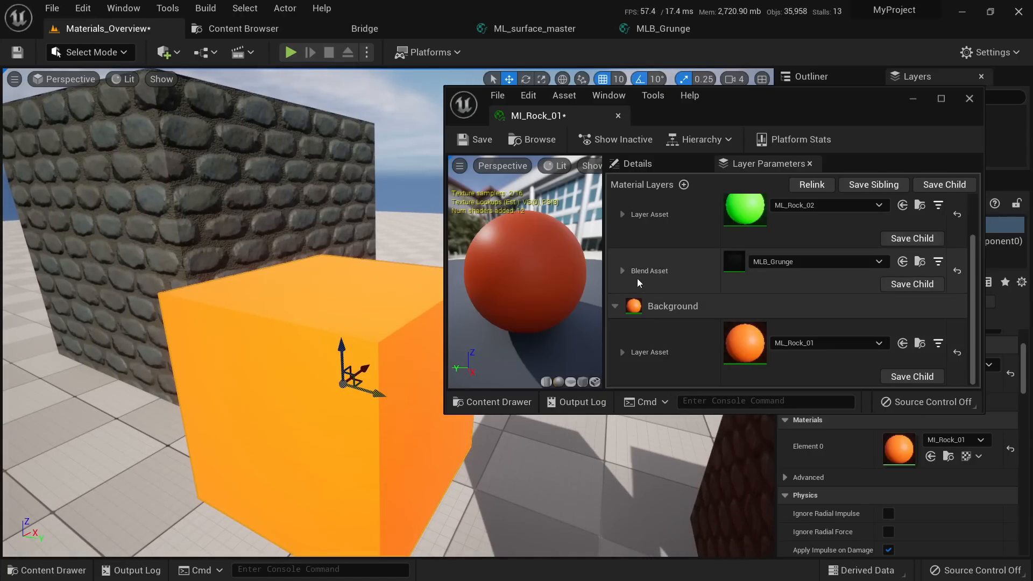
Step: Reveal the scalar parameters of Layer 1's MLB_Grunge blend asset and enable the Alpha override
left_click(622, 270)
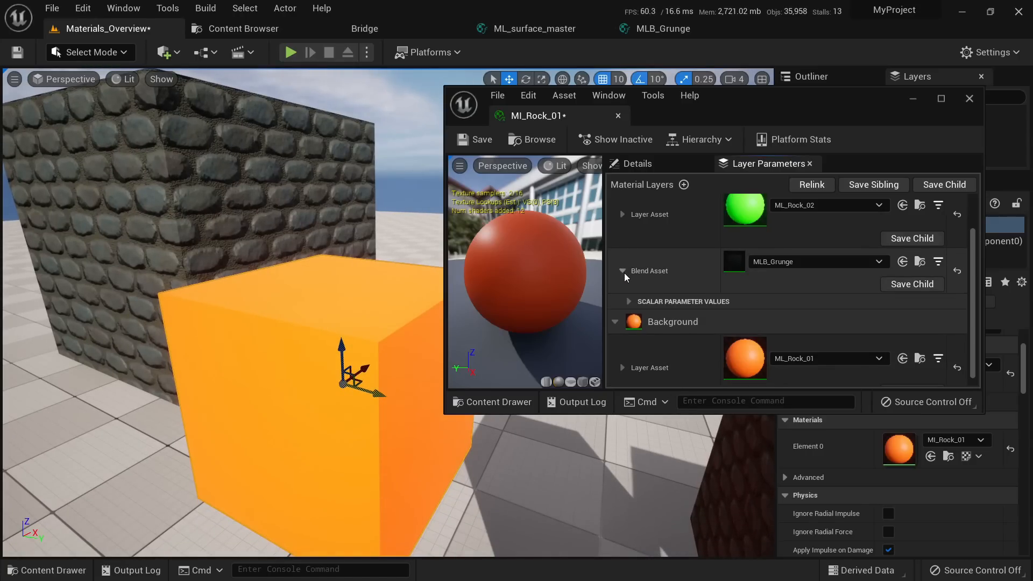
left_click(631, 301)
scroll(685, 289, "down", 1)
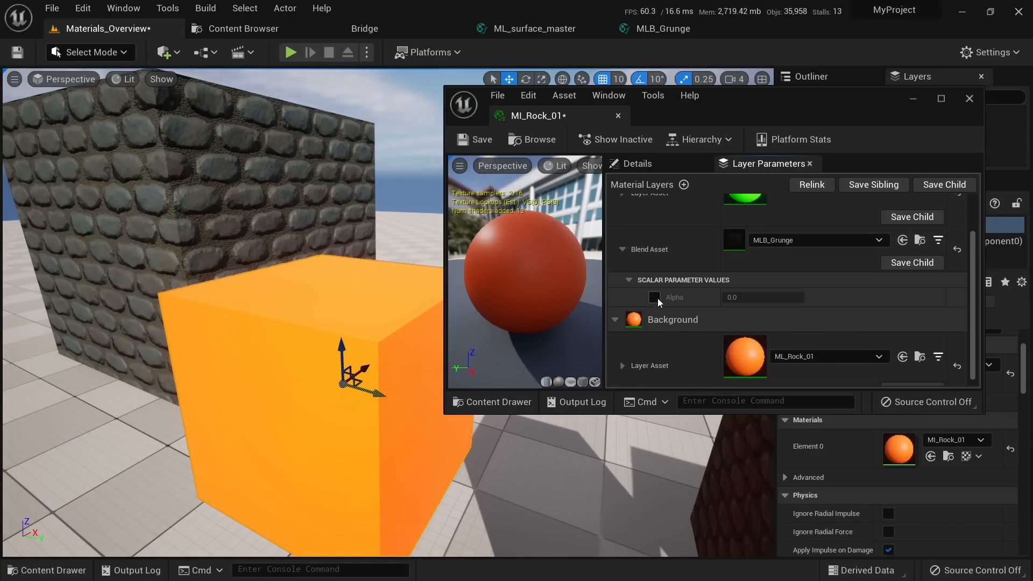
left_click(655, 297)
mouse_move(592, 484)
right_mouse_down()
mouse_move(616, 510)
mouse_move(607, 498)
right_mouse_up()
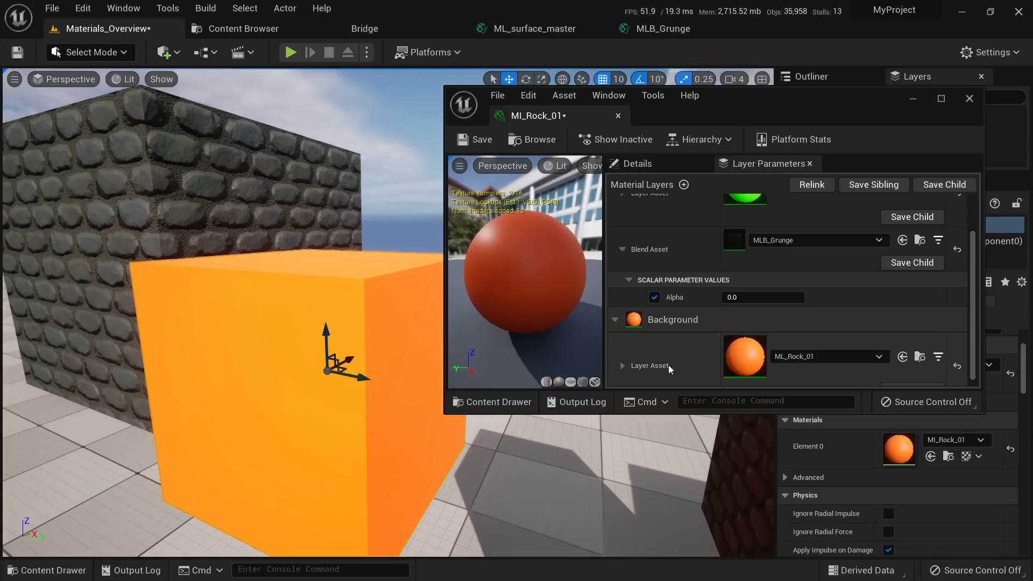
Step: Set the Alpha of the MLB_Grunge blend on Layer 1 to 1.0
left_click(753, 296)
type("1")
key("Return")
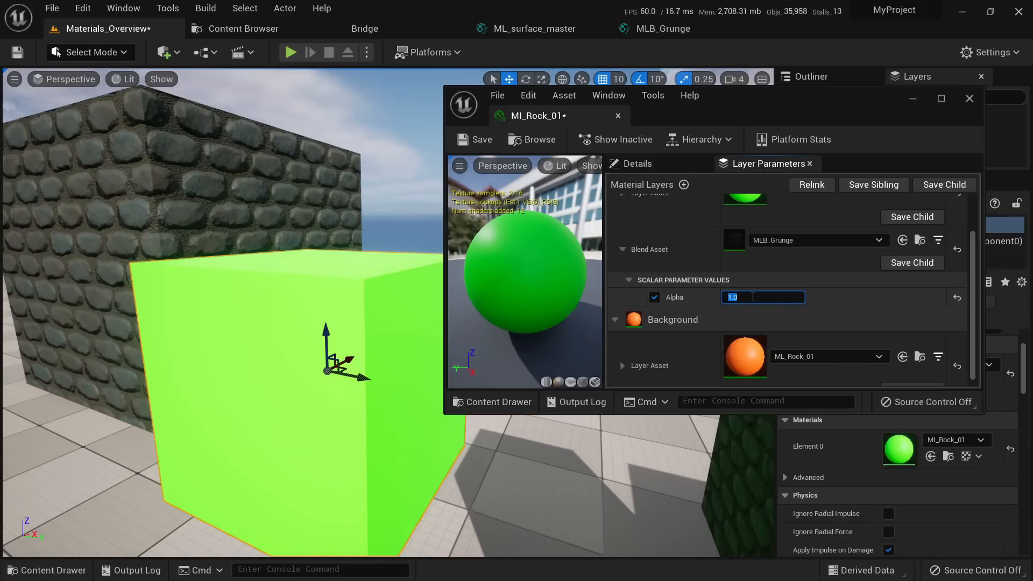
scroll(732, 283, "up", 2)
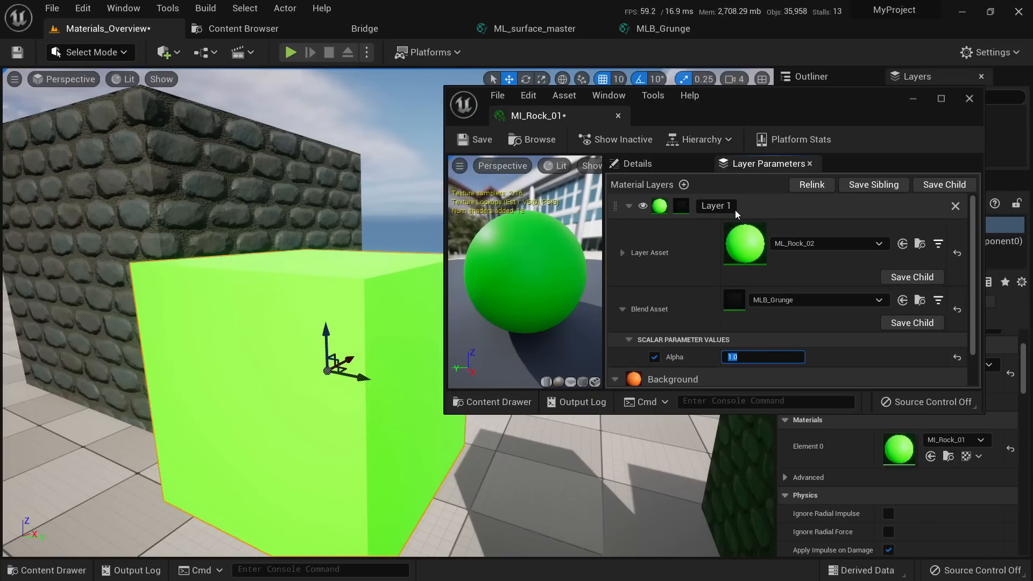
scroll(723, 215, "down", 2)
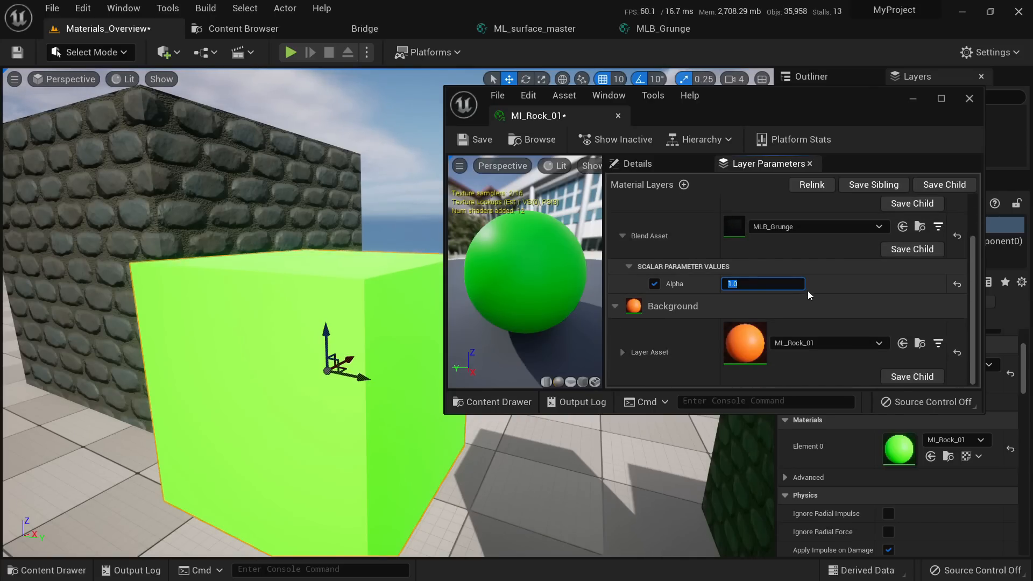
Step: Set the MLB_Grunge blend's Alpha to 0 and check the cube in the level
mouse_move(793, 282)
left_mouse_down()
mouse_move(724, 283)
mouse_move(780, 283)
left_mouse_up()
type("0")
key("Return")
right_click_drag(366, 324, 427, 291)
scroll(749, 256, "up", 3)
scroll(751, 255, "down", 3)
left_click(761, 291)
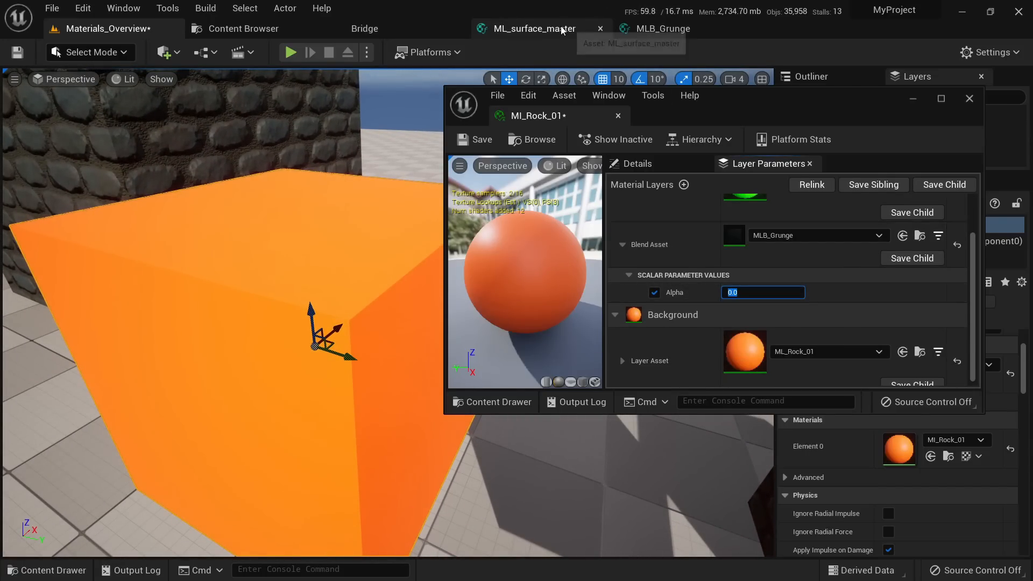
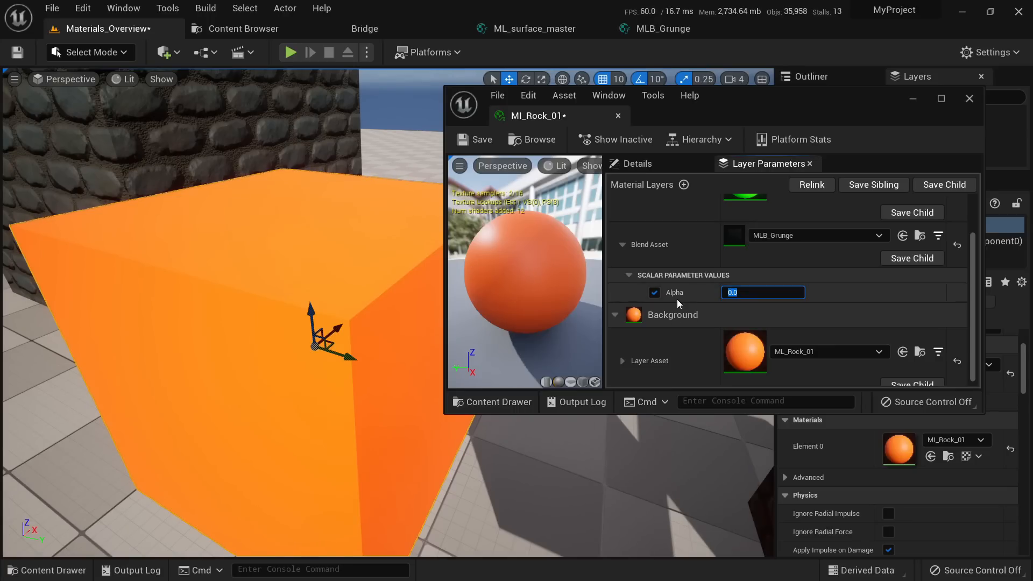
right_click_drag(389, 313, 363, 309)
key("s")
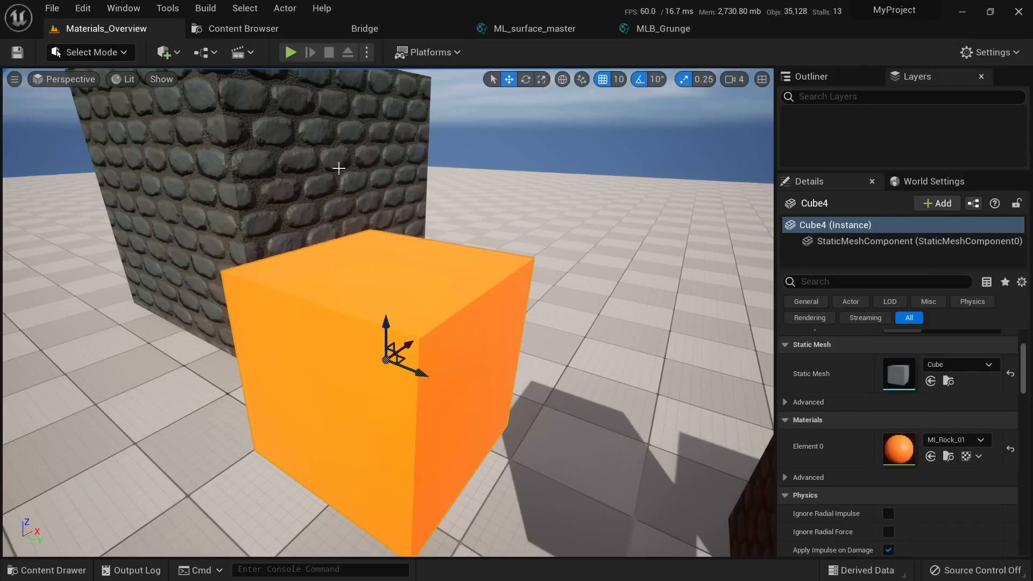
Step: Open Quixel Bridge from the Materials_proj folder and list the Grunge category of its Imperfections
left_click(224, 27)
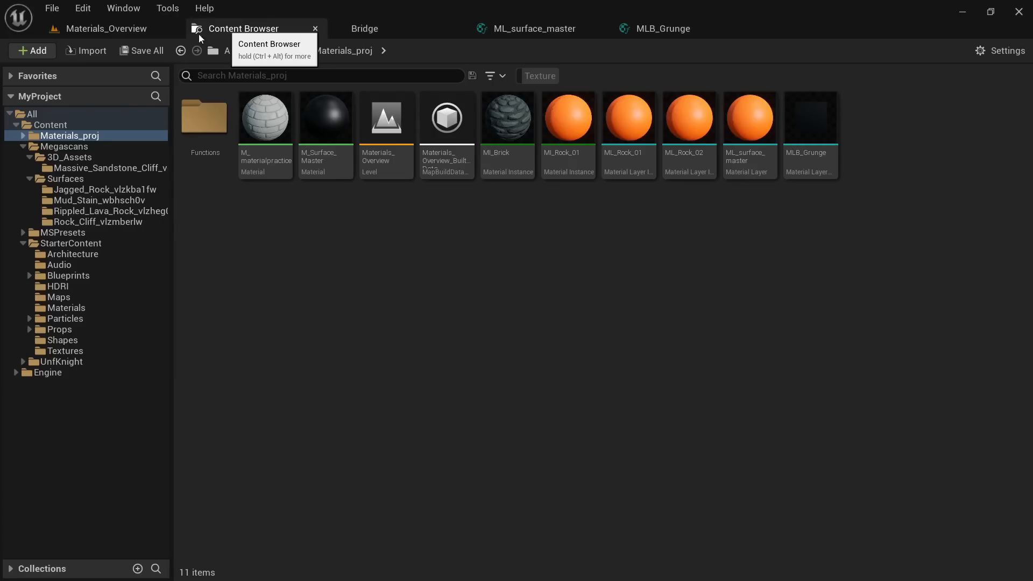
left_click(33, 50)
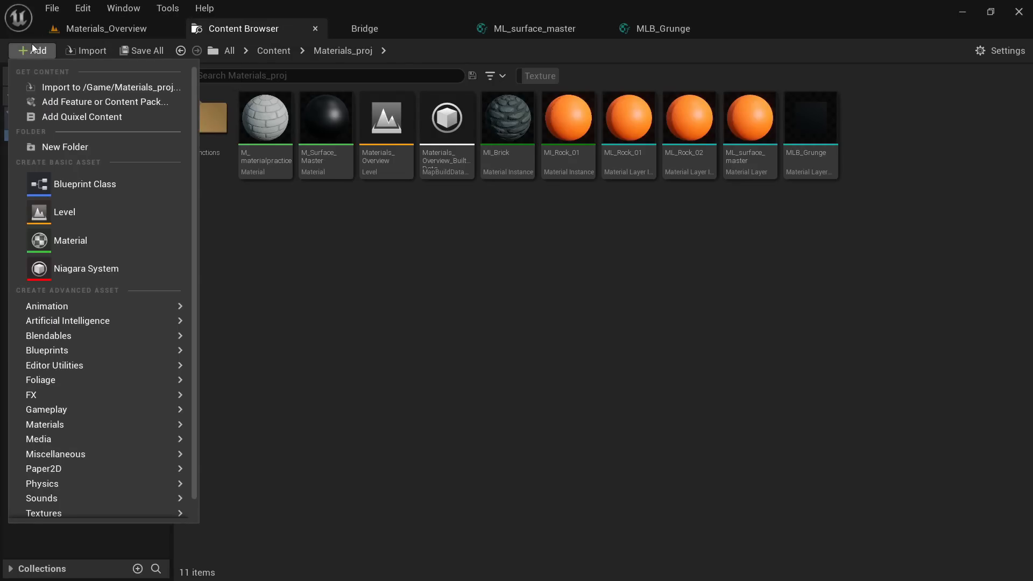
left_click(91, 119)
mouse_move(26, 107)
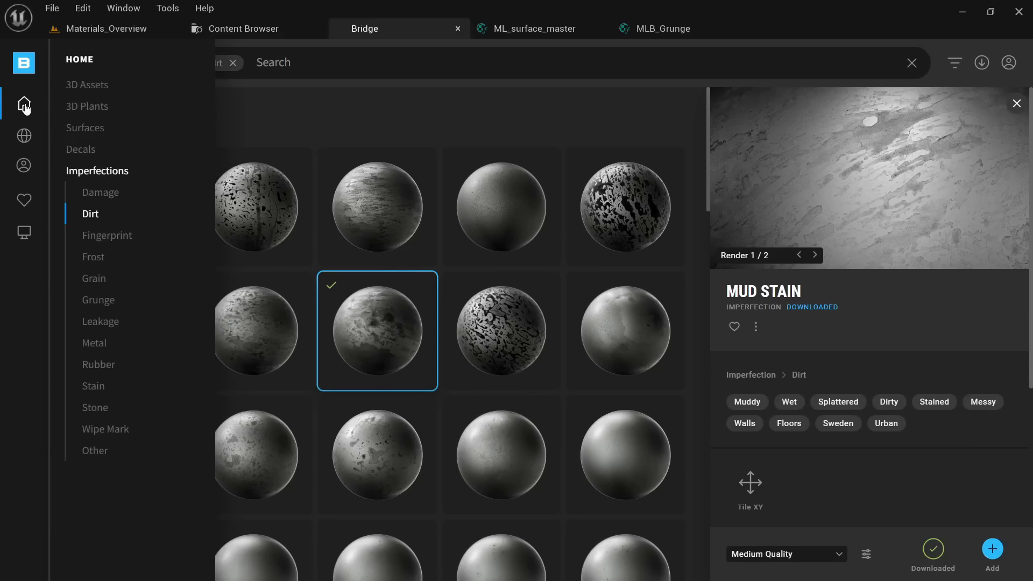
left_click(25, 105)
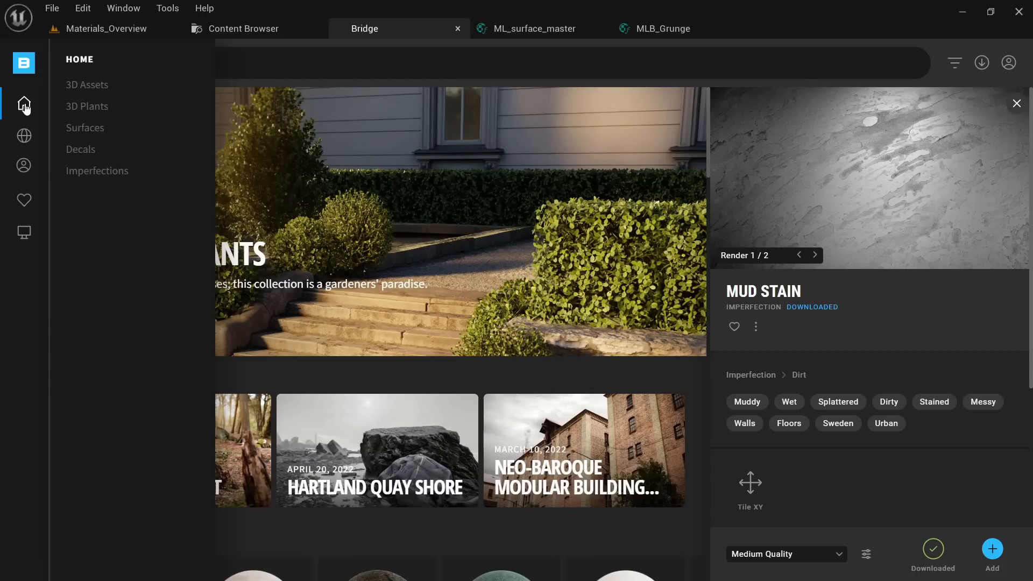
left_click(97, 171)
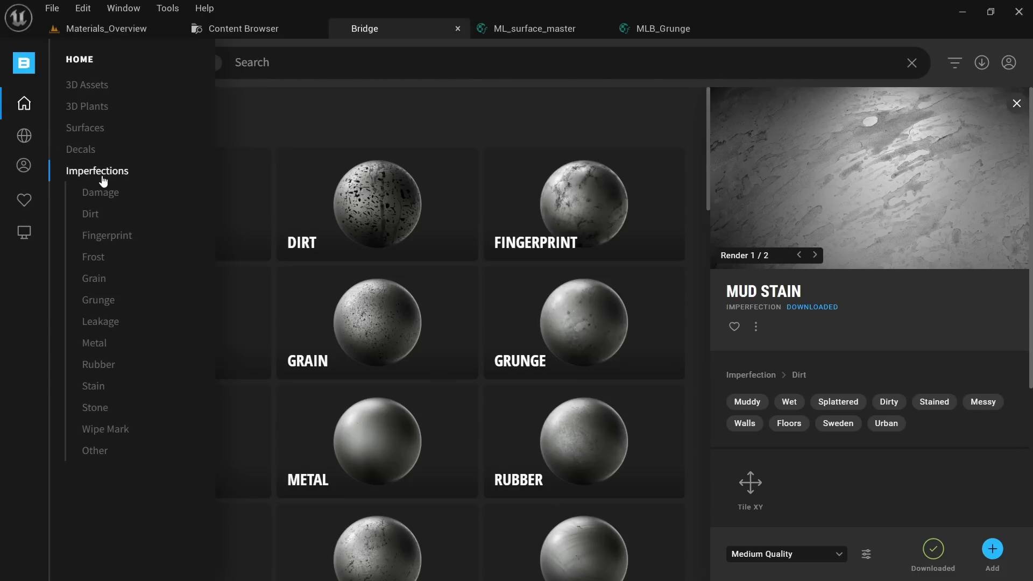
left_click(98, 300)
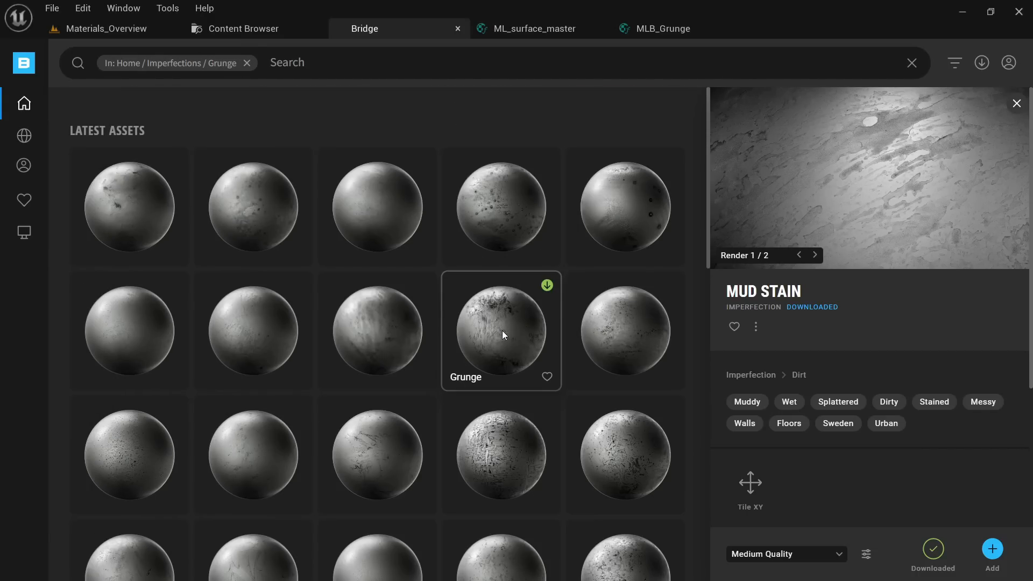
Step: Pick the dark, blotchy Grunge imperfection tagged Grime and Dirt and download it at Medium Quality
scroll(502, 333, "down", 1)
scroll(406, 354, "down", 5)
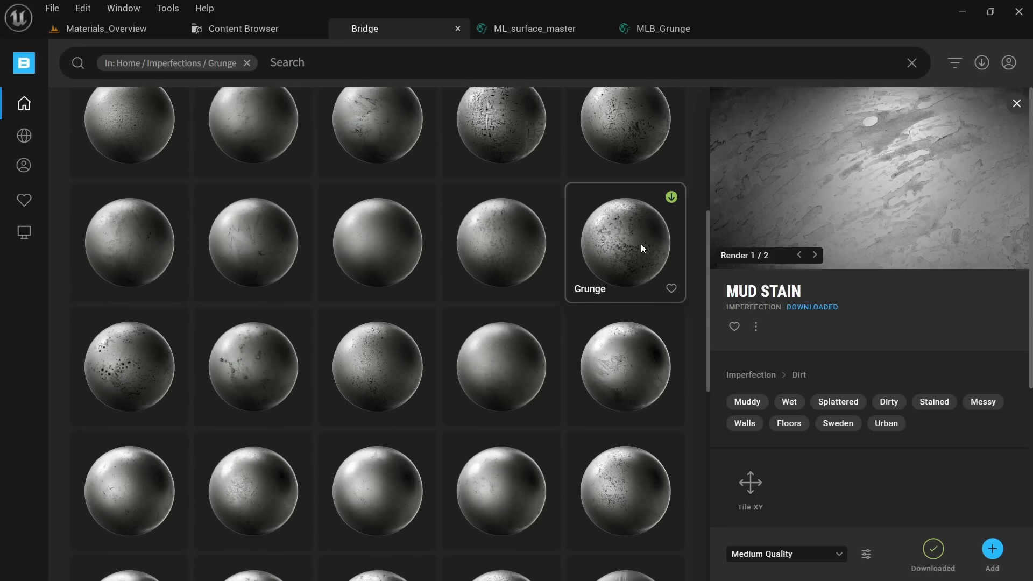
left_click(244, 376)
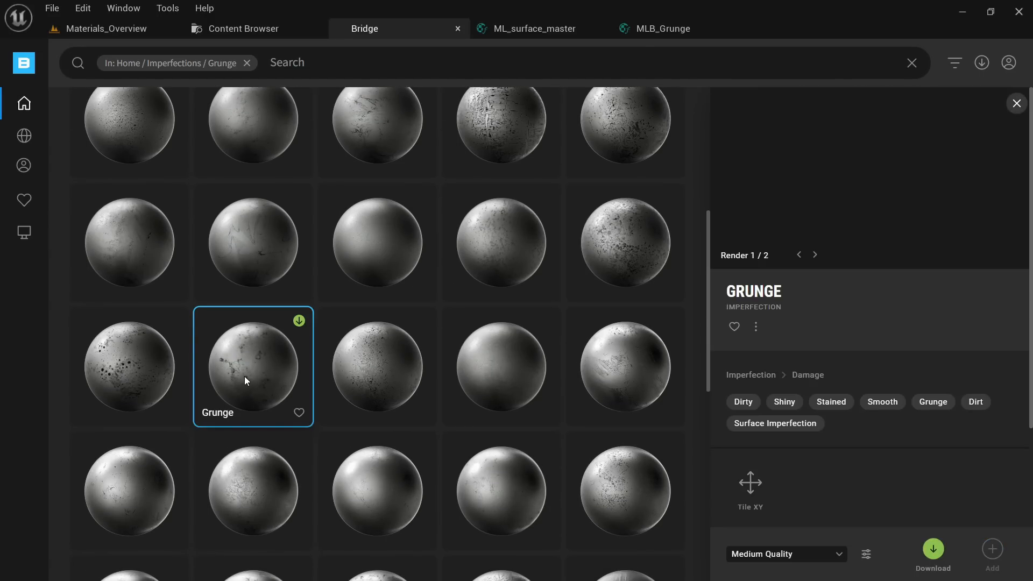
scroll(290, 371, "down", 2)
scroll(419, 349, "down", 2)
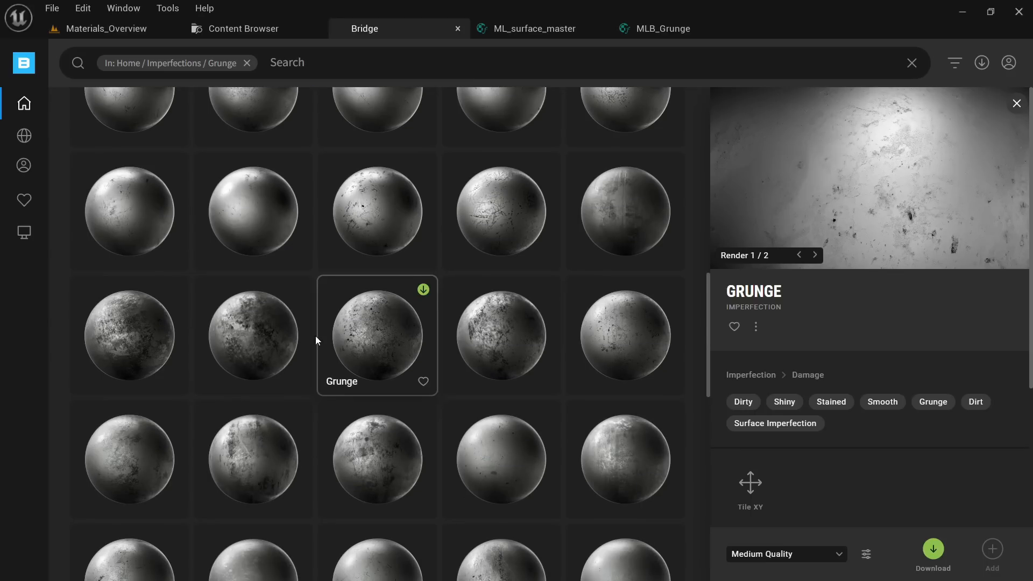
left_click(292, 336)
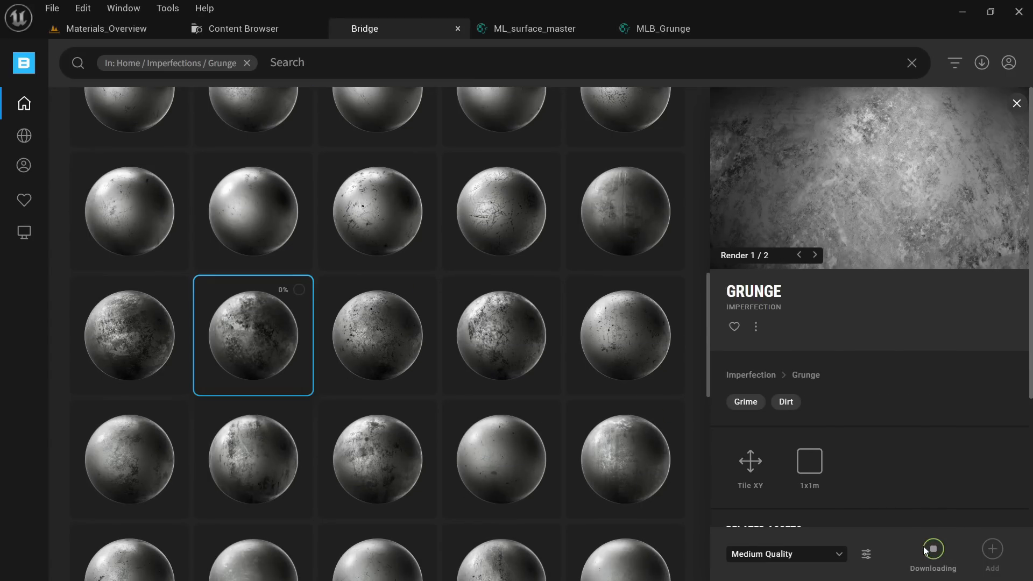
left_click(845, 554)
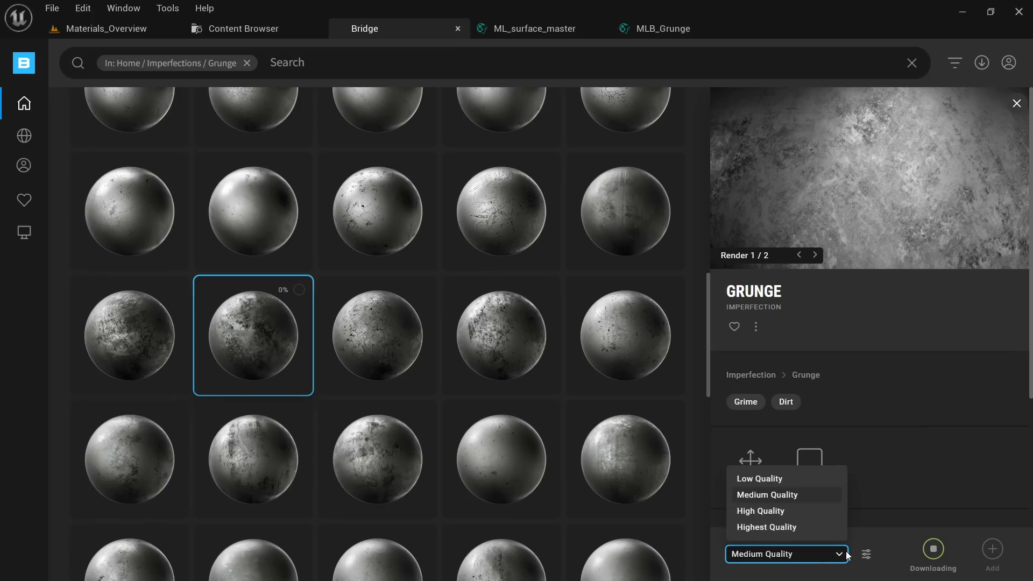
left_click(846, 555)
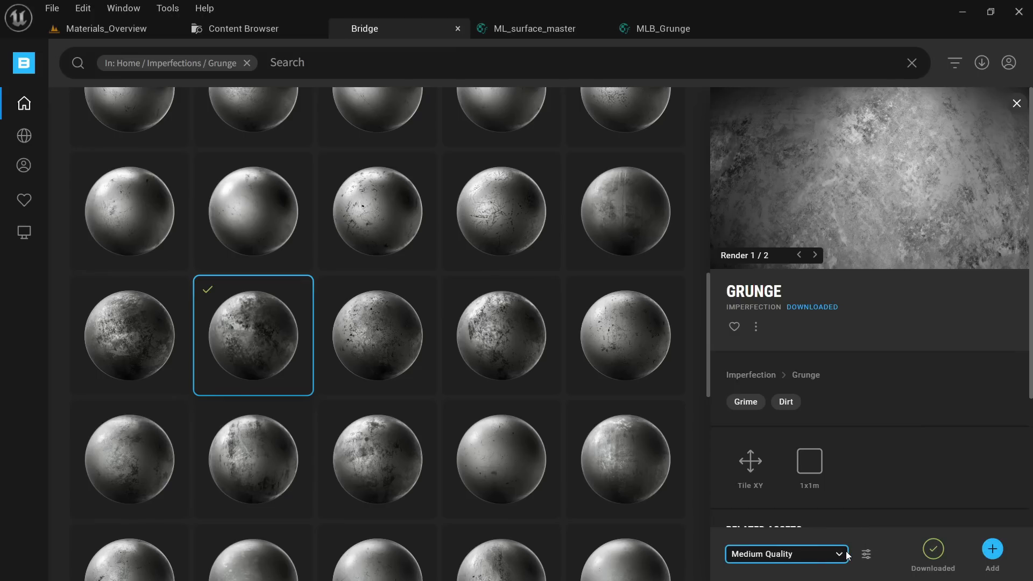
Step: Compare the neighbouring Grunge surface, reselect the downloaded one and add it to the project
left_click(120, 334)
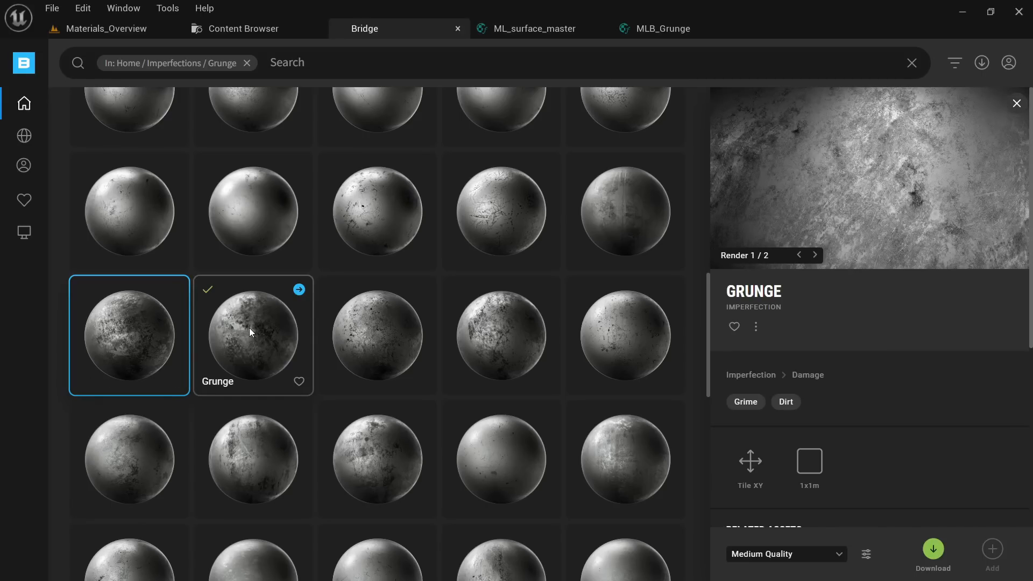
left_click(253, 327)
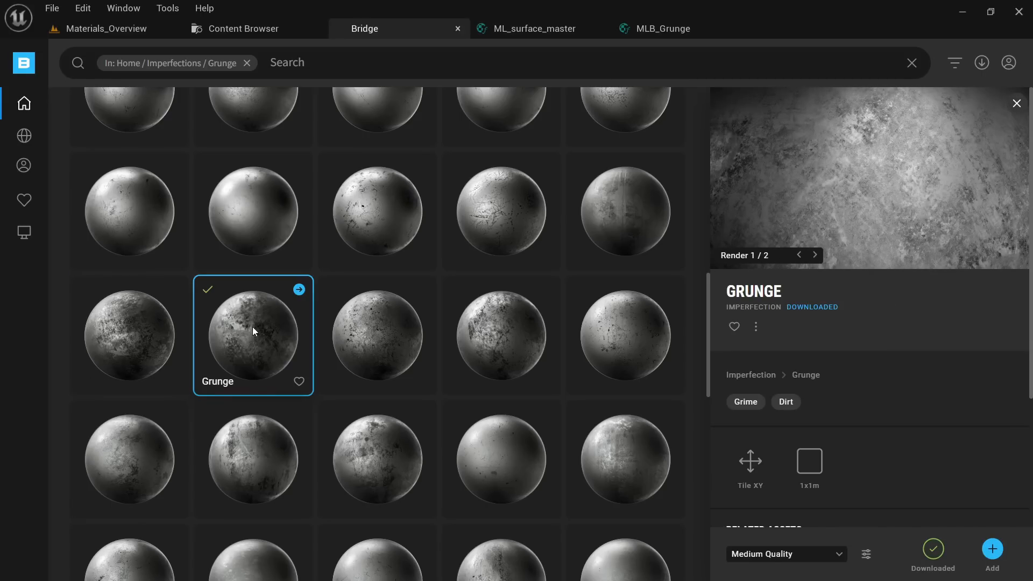
left_click(992, 549)
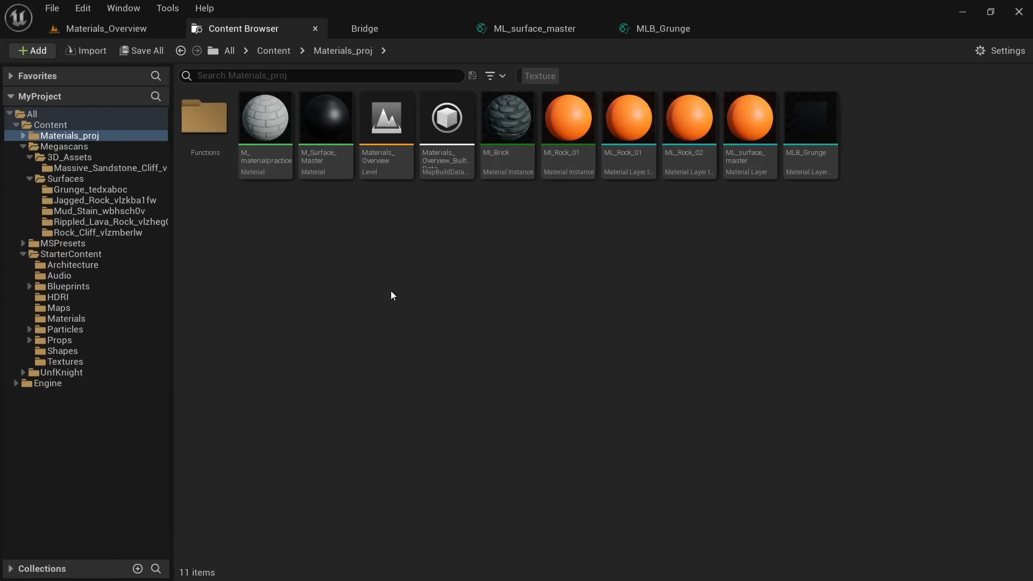
Step: Open the grunge mask texture from the Megascans Grunge_tedxaboc folder and view the whole image
left_click(97, 190)
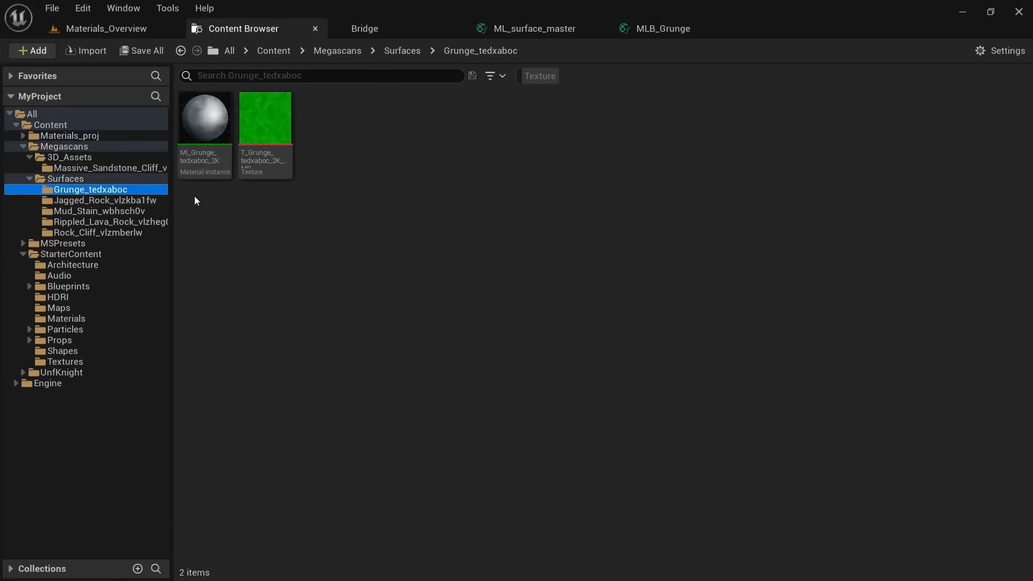
double_click(275, 125)
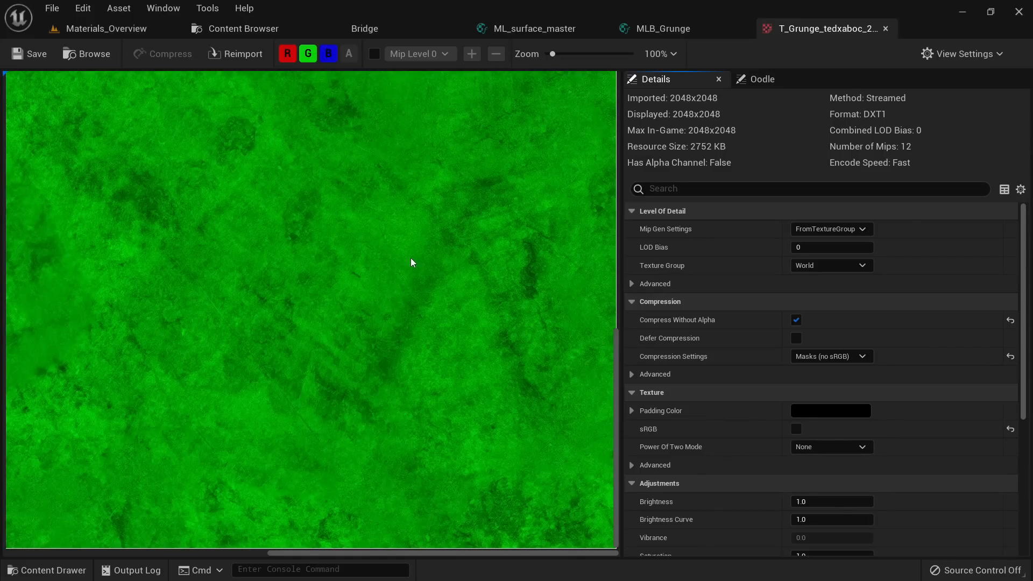
scroll(411, 257, "down", 4)
scroll(407, 260, "up", 4)
scroll(408, 259, "down", 5)
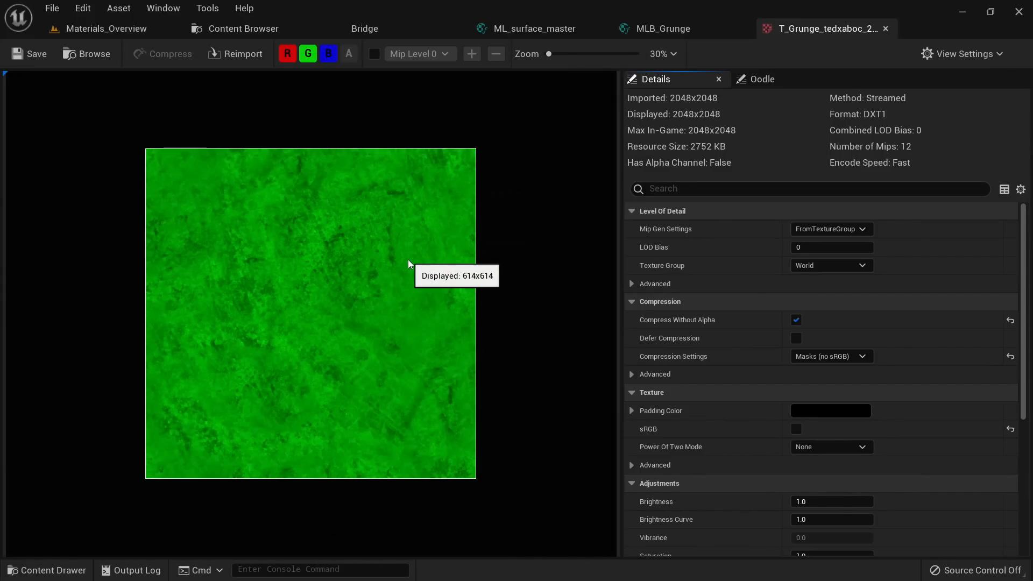
scroll(408, 259, "up", 1)
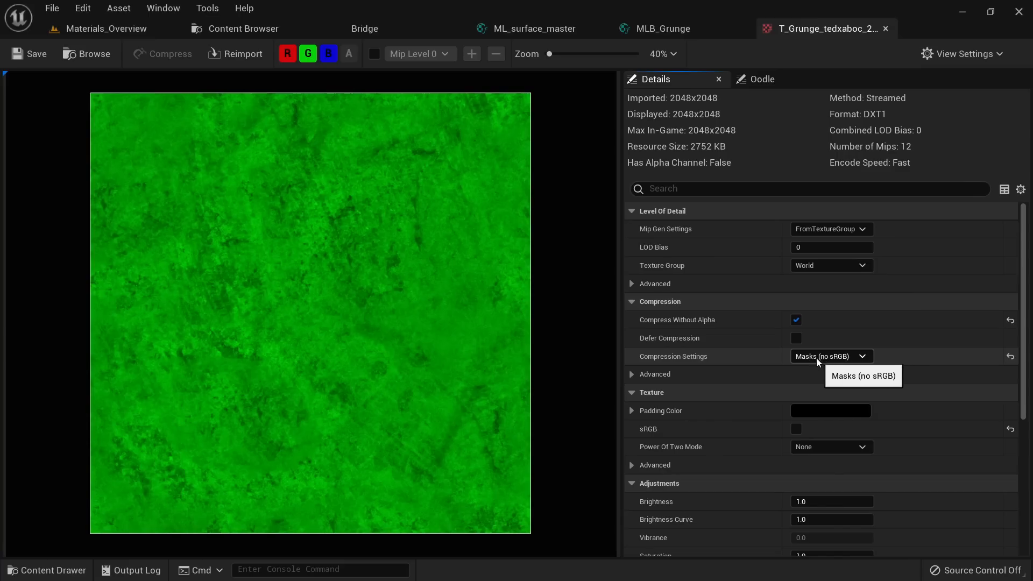
Step: Toggle the colour channels of the grunge texture to examine its mask, and close the texture
left_click(314, 54)
left_click(308, 54, "ctrl")
scroll(343, 188, "up", 2)
scroll(323, 239, "down", 1)
left_click(325, 56)
left_click(322, 56)
scroll(276, 191, "down", 2)
scroll(286, 174, "up", 2)
middle_click(802, 26)
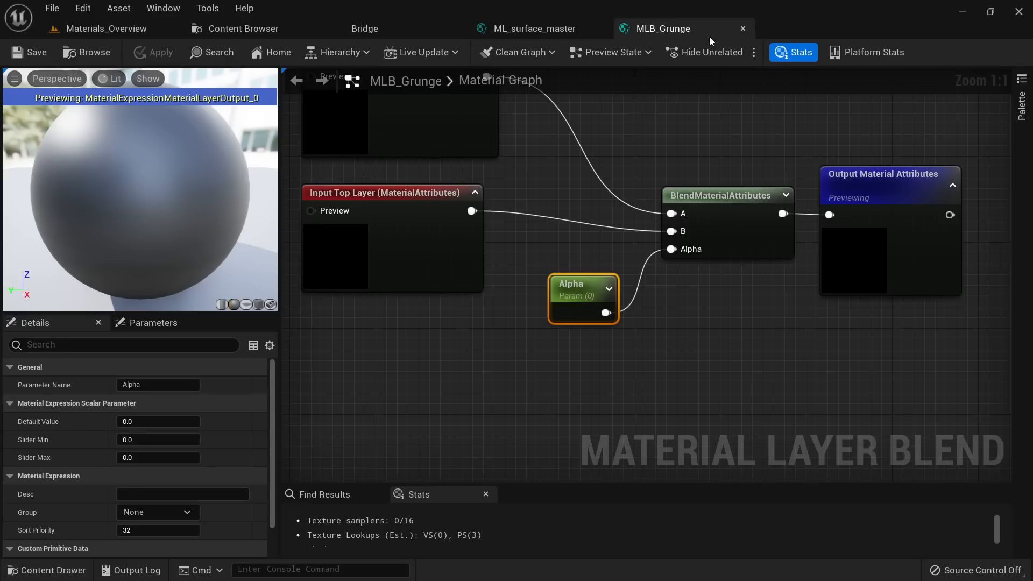
Step: Add the Grunge_tedxaboc texture below the top layer input in MLB_Grunge and convert it to a parameter named Grunge Texture
right_click_drag(522, 340, 598, 294)
left_click(269, 30)
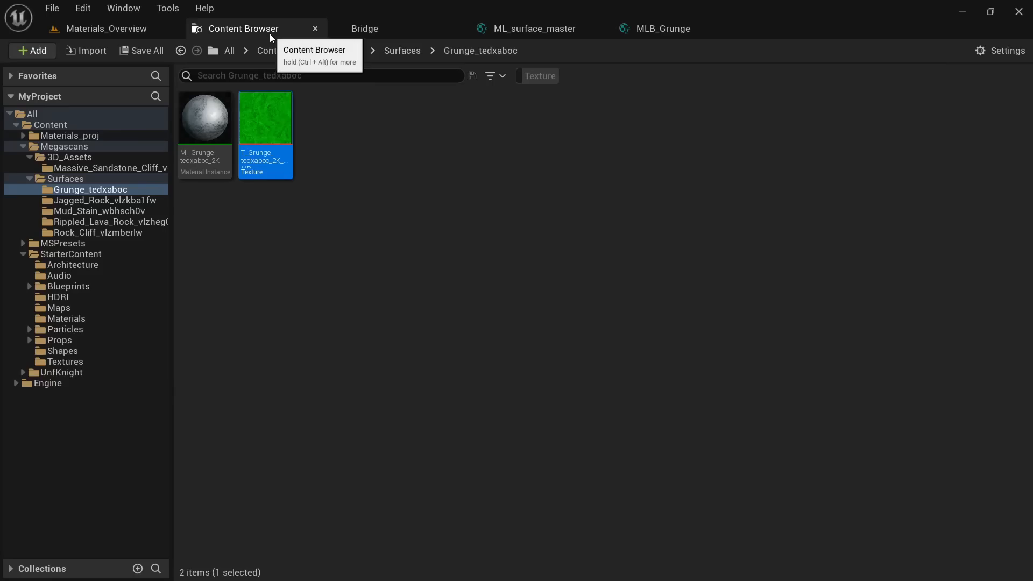
left_click_drag(271, 128, 464, 304)
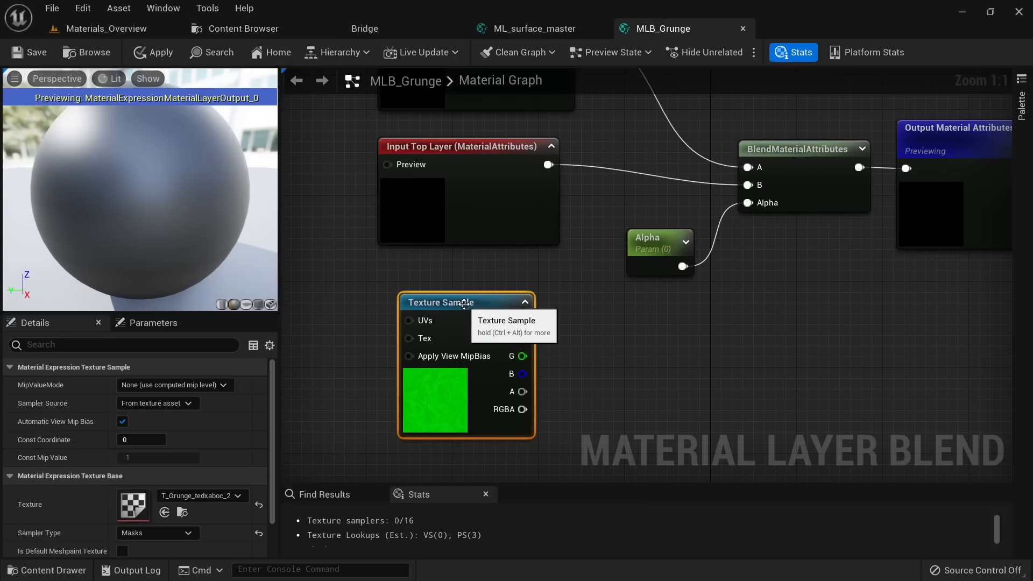
right_click(464, 304)
left_click(492, 314)
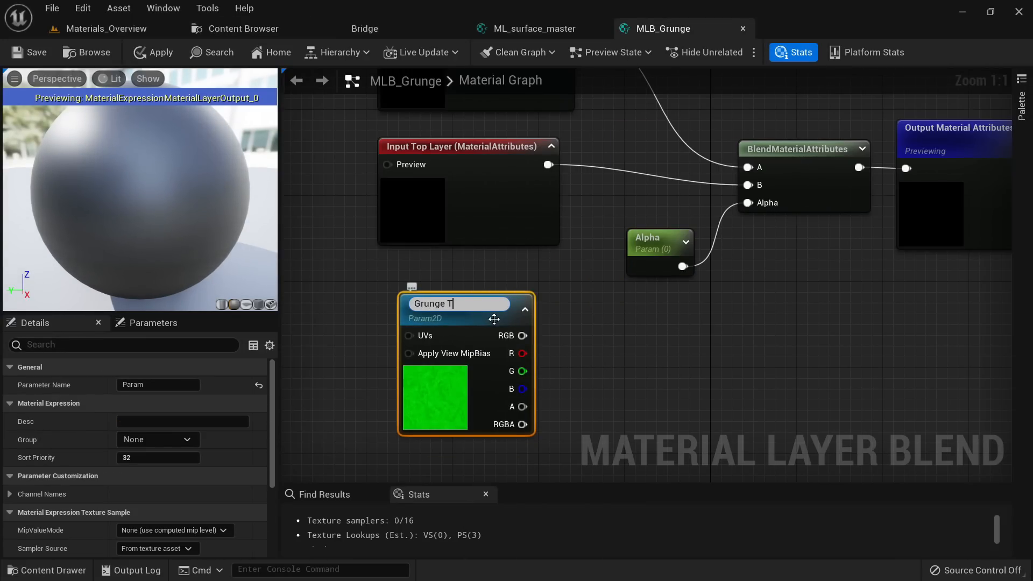
key("Return")
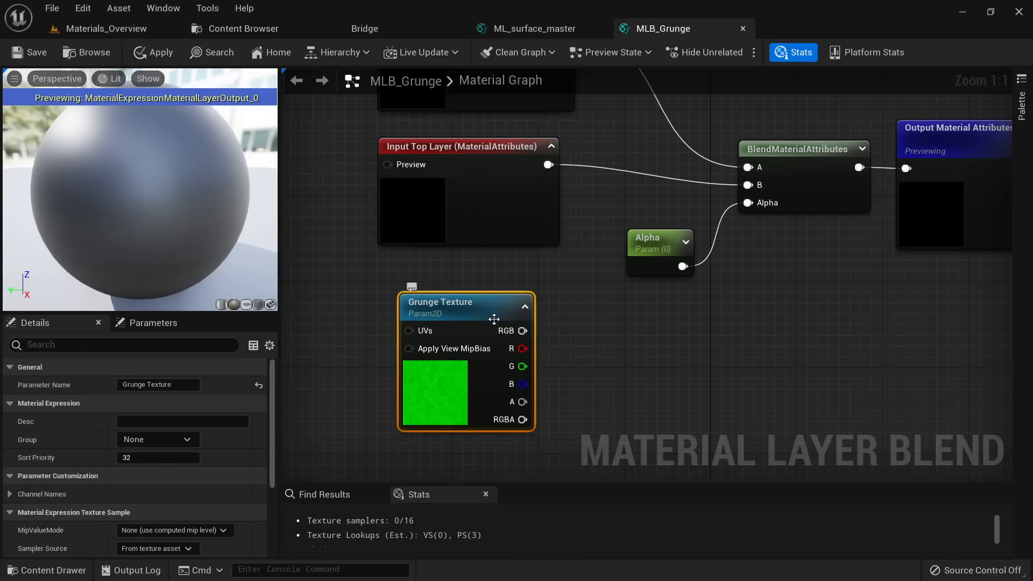
Step: Drive the Alpha of BlendMaterialAttributes with Grunge Texture's green channel, and delete the scalar Alpha parameter
left_click_drag(396, 385, 358, 405)
left_click_drag(479, 387, 760, 205)
left_click_drag(648, 238, 666, 301)
key("Delete")
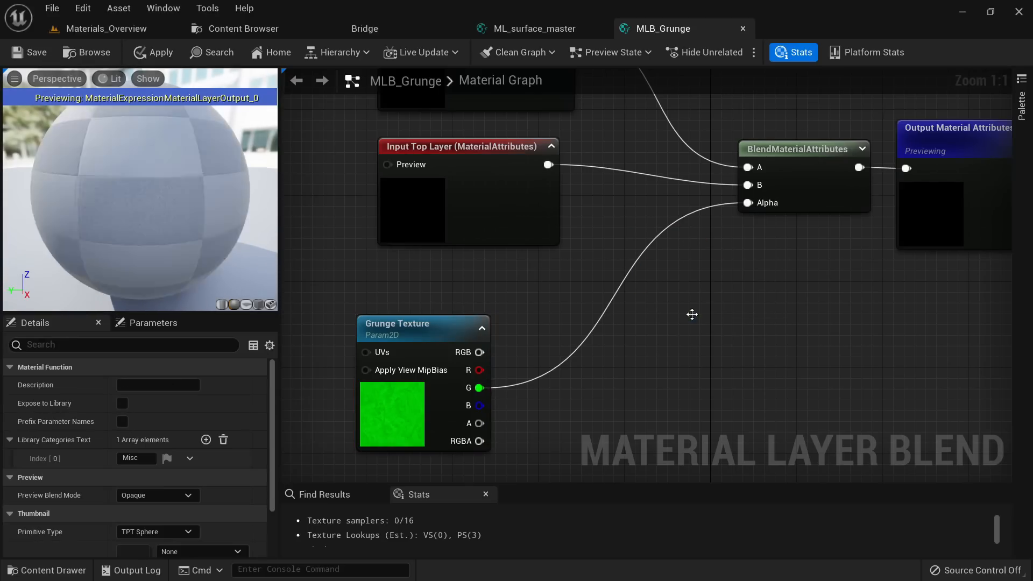
left_click_drag(484, 334, 516, 301)
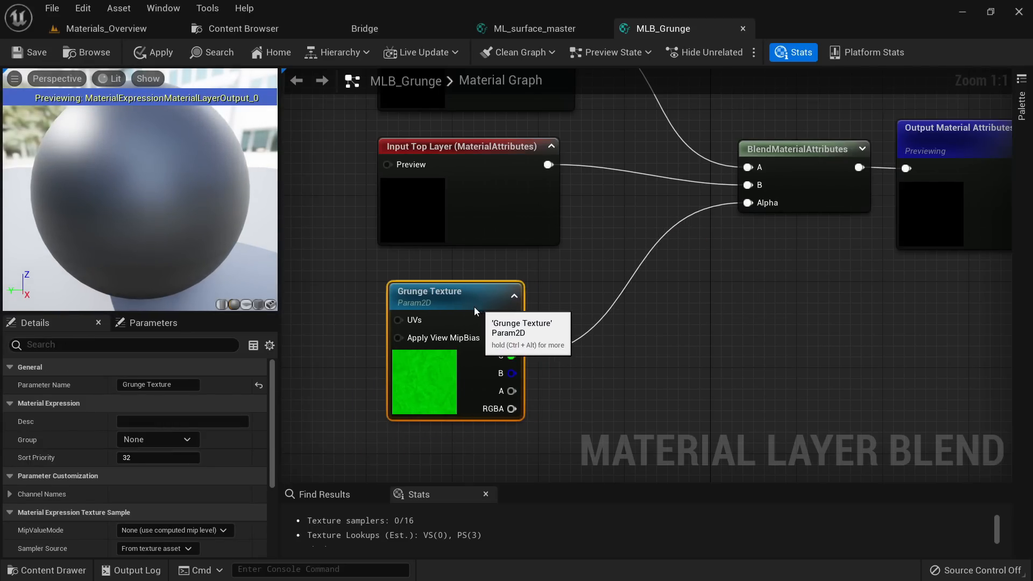
Step: Apply the MLB_Grunge changes and inspect the blend on the cube in the Materials_Overview level
left_click(144, 54)
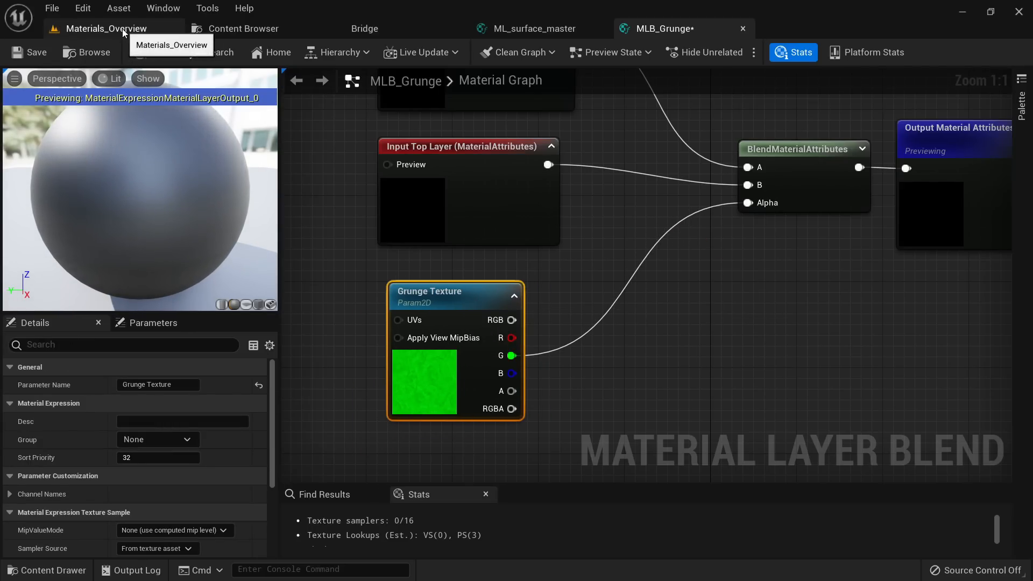
left_click(121, 28)
right_click_drag(387, 312, 371, 333)
key("w")
key("d")
key("a")
right_click_drag(589, 207, 525, 161)
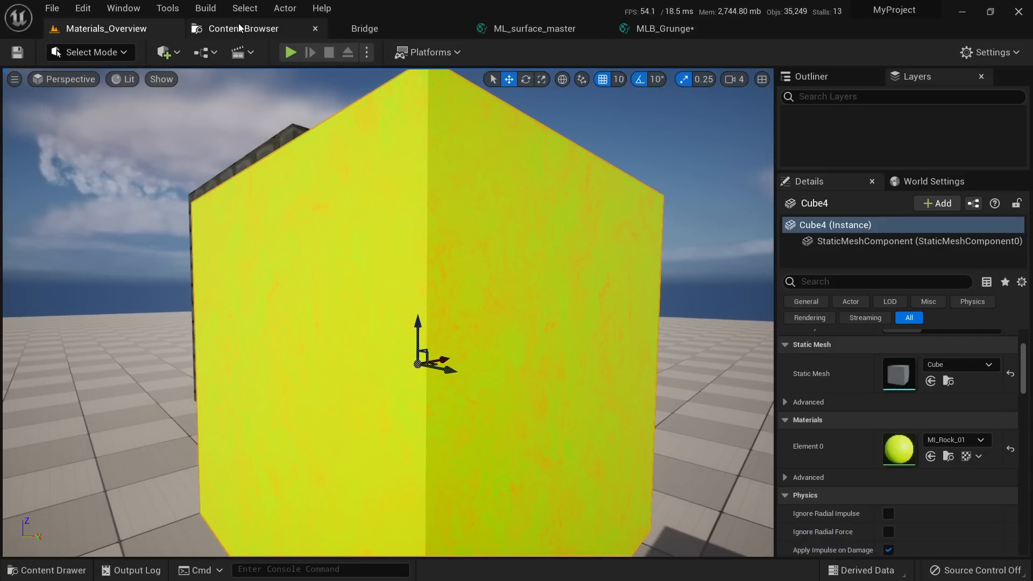
Step: Open MI_Rock_01 from the Materials_proj folder and review its layer parameters next to the cube in the level
left_click(238, 24)
left_click(69, 135)
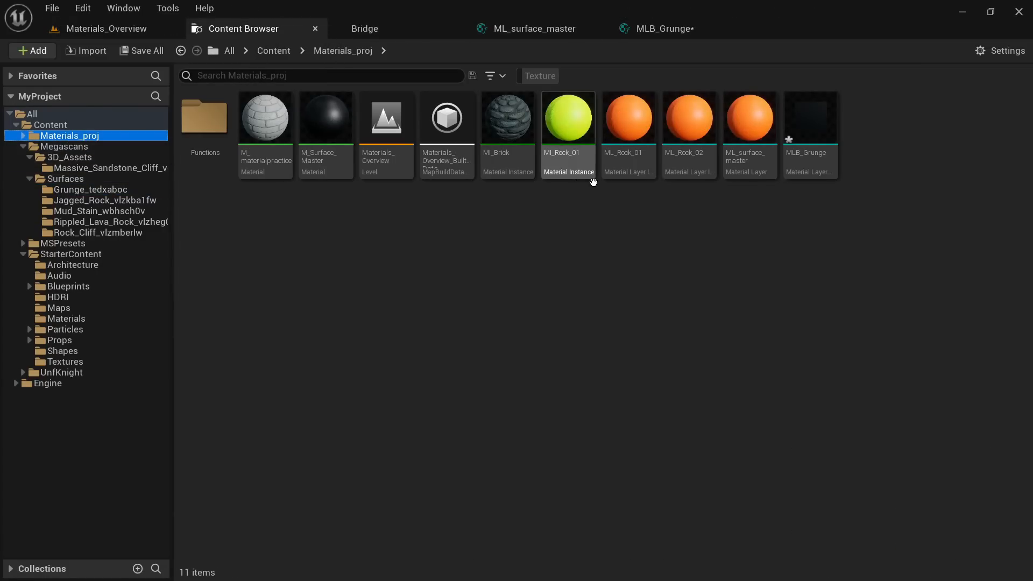
double_click(589, 156)
left_click(144, 25)
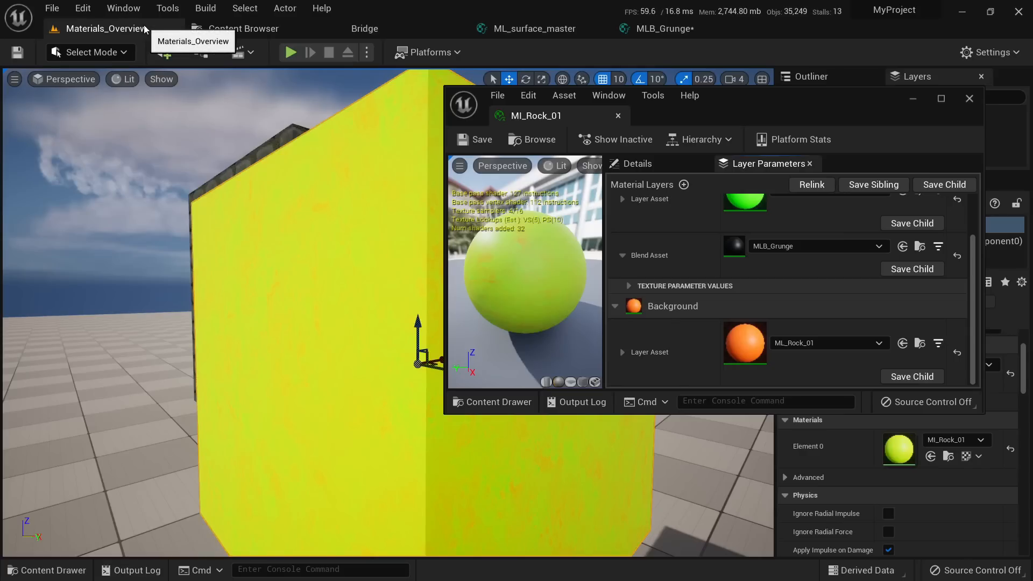
left_click_drag(825, 107, 859, 107)
scroll(830, 291, "up", 2)
right_click_drag(409, 344, 513, 420)
scroll(770, 253, "down", 2)
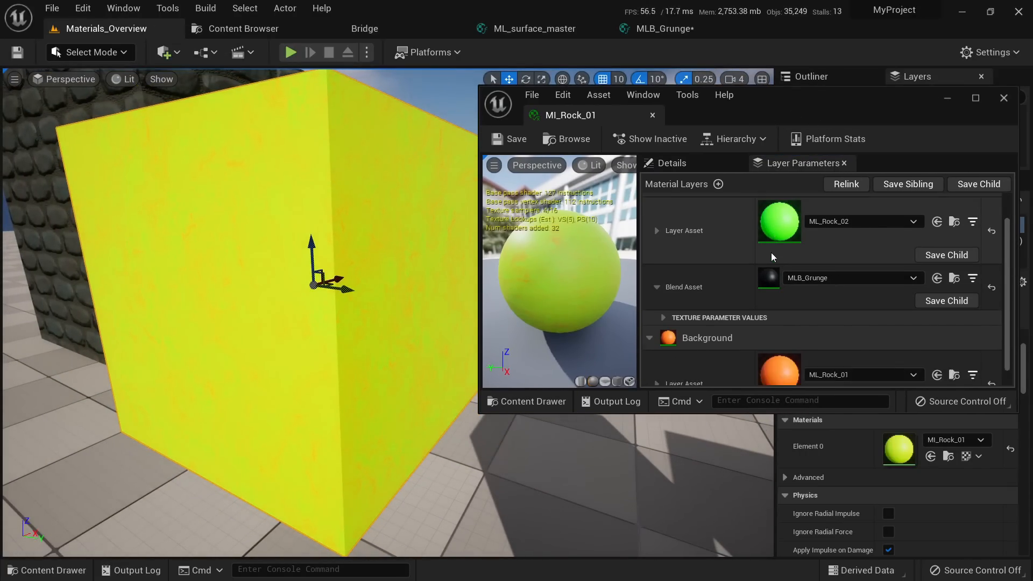
scroll(782, 339, "up", 2)
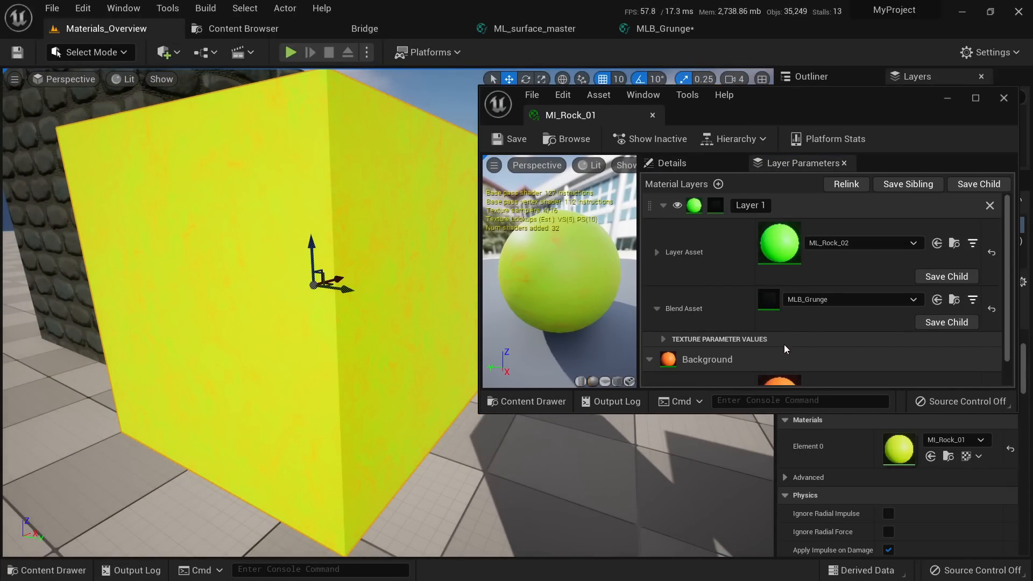
Step: Dock the MI_Rock_01 editor alongside the other open editors and return to the MLB_Grunge graph
left_click_drag(789, 114, 844, 240)
left_click(667, 28)
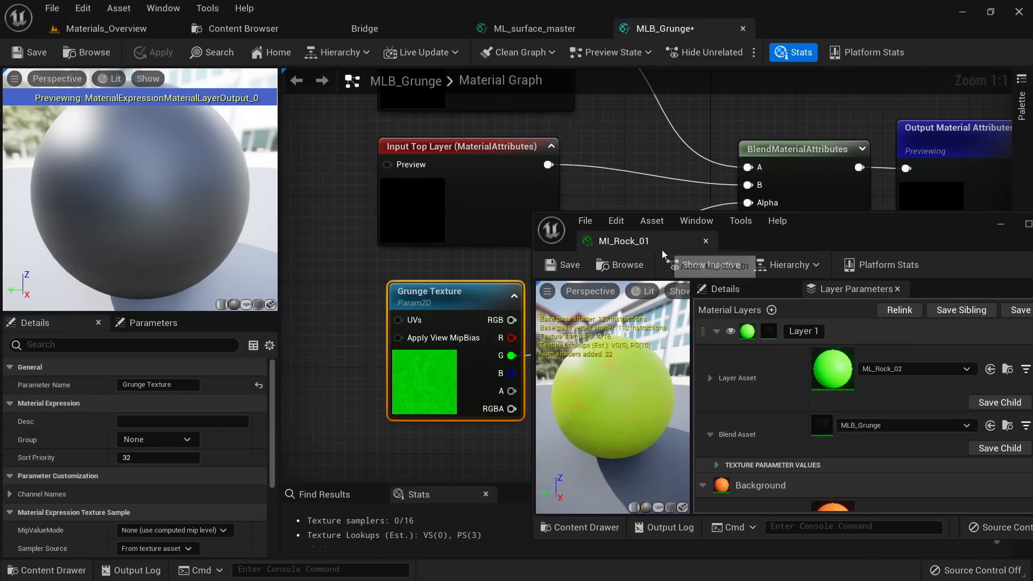
left_click_drag(662, 243, 797, 34)
left_click(676, 34)
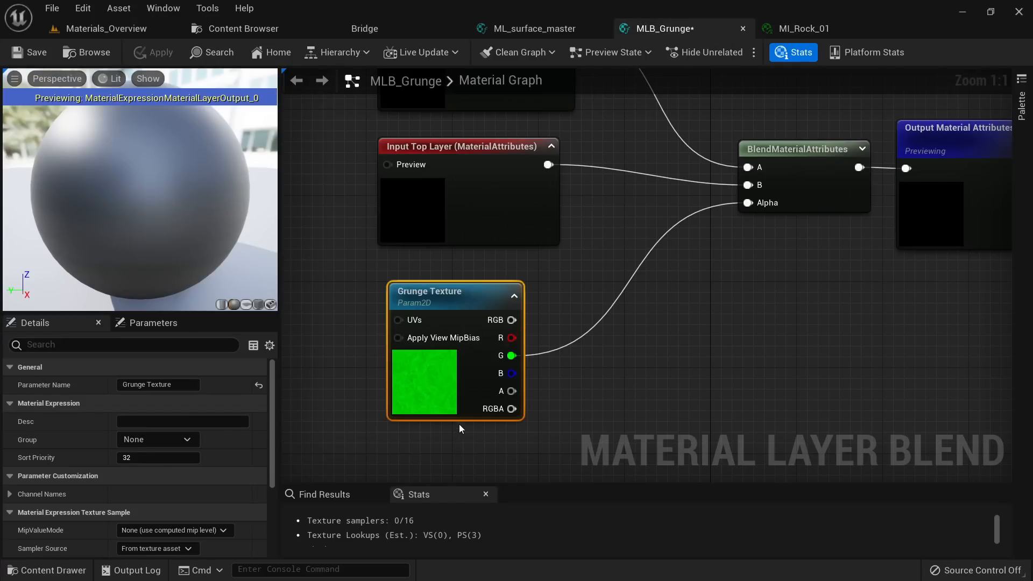
Step: Insert a CheapContrast node between Grunge Texture's green channel and the Alpha of BlendMaterialAttributes
left_click_drag(465, 424, 368, 424)
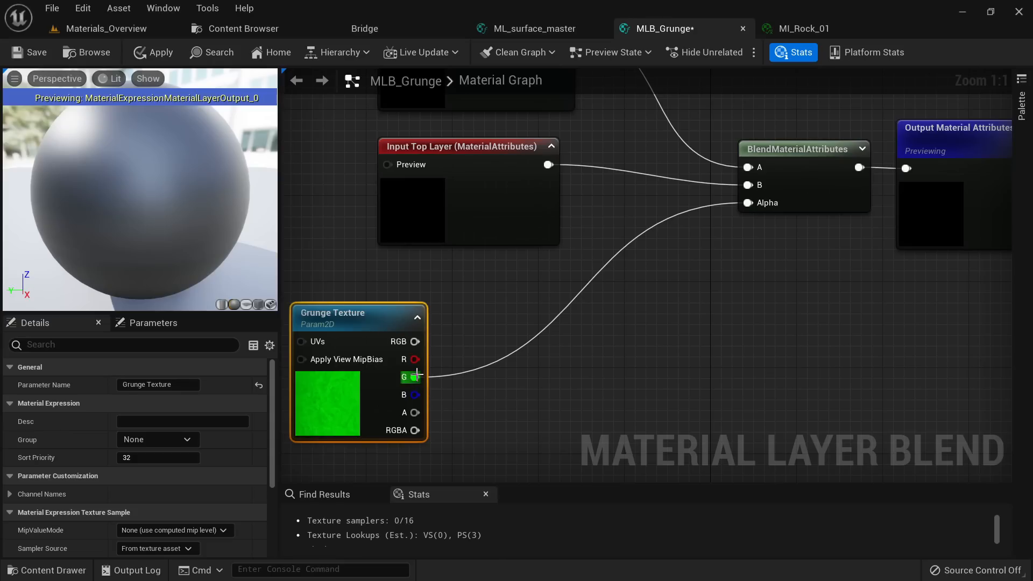
left_click_drag(418, 377, 541, 299)
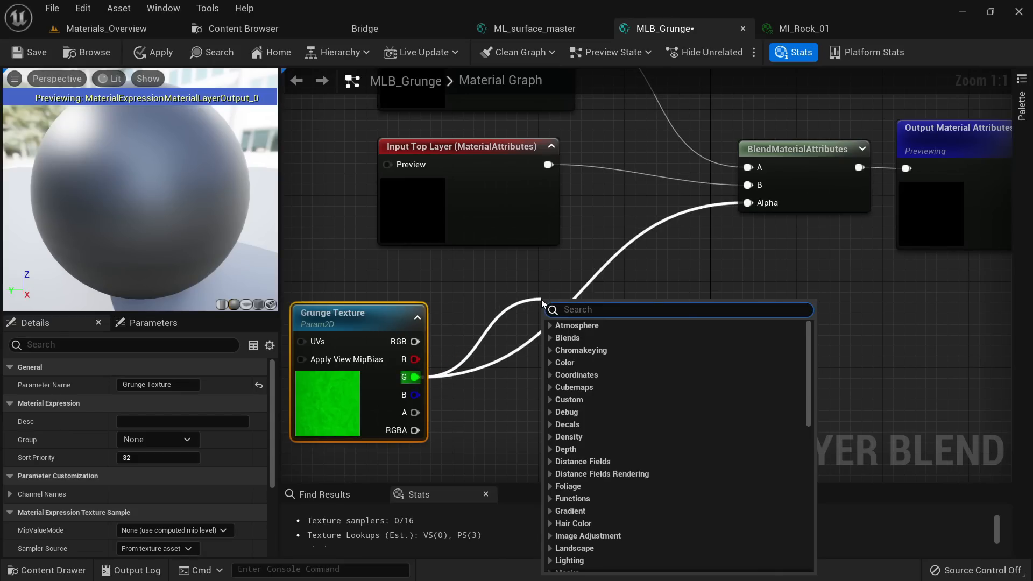
type("cheap")
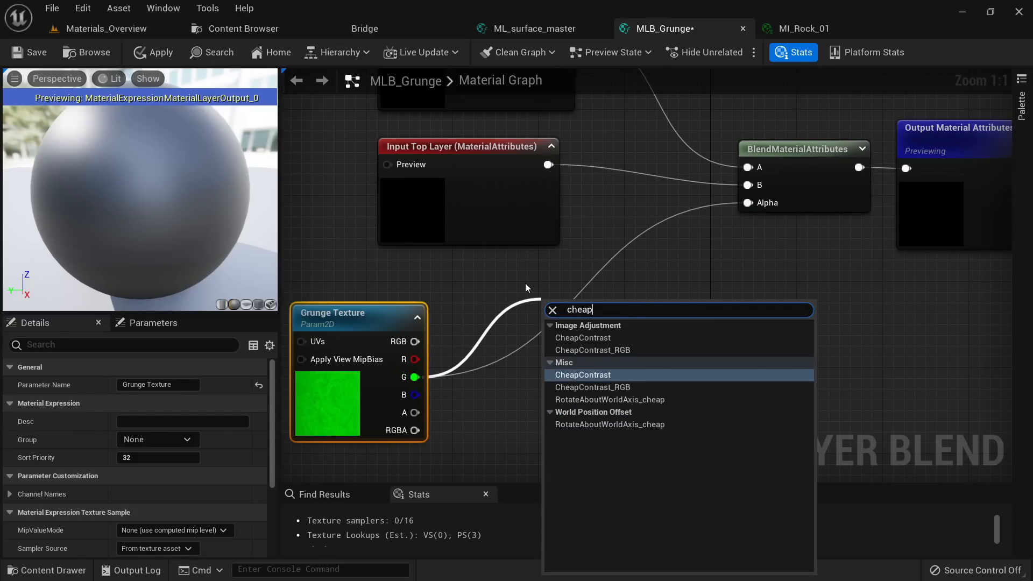
key("Return")
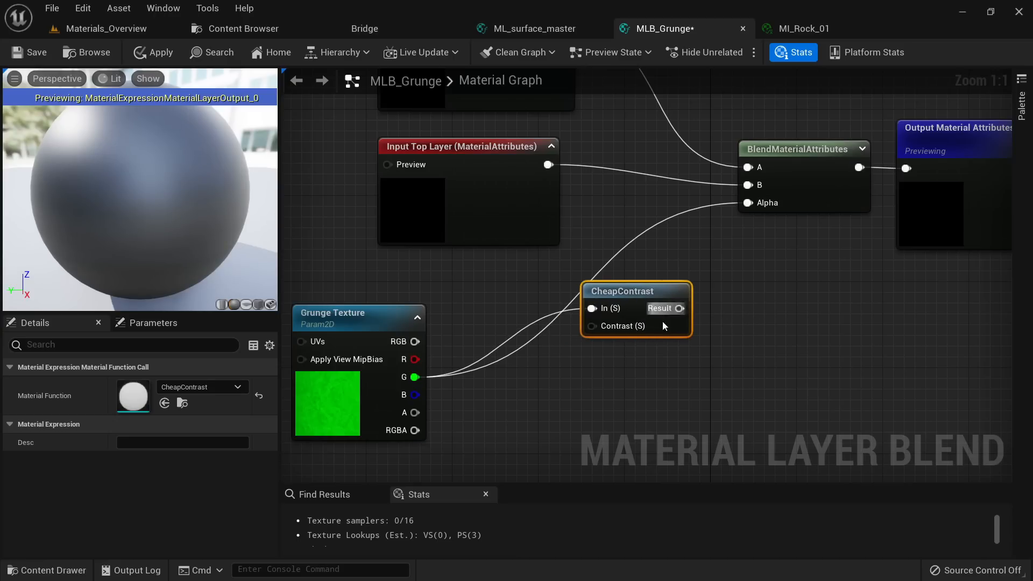
left_click_drag(690, 320, 749, 205)
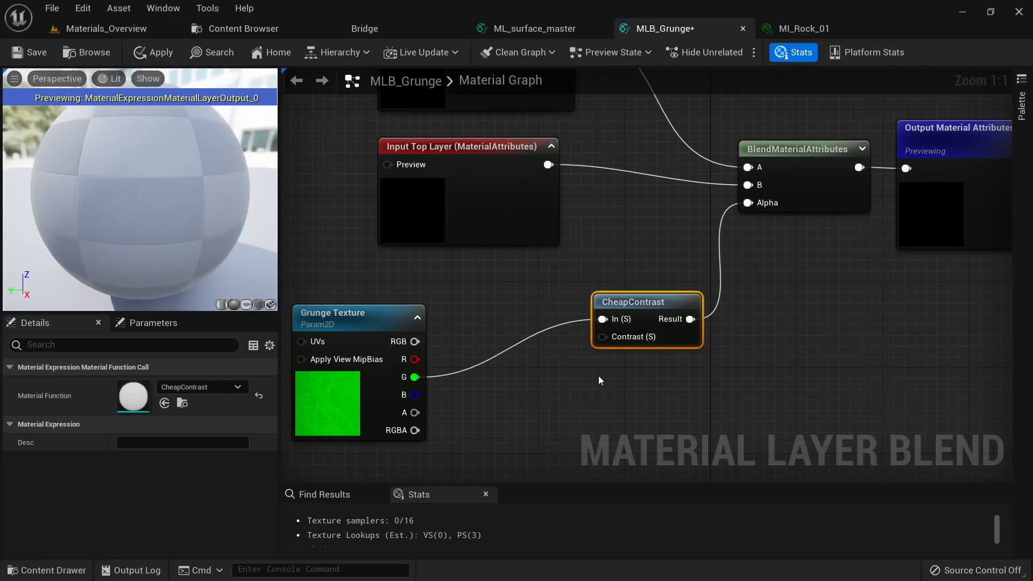
Step: Add a scalar parameter named Contrast with default value 1 and connect it to CheapContrast's Contrast input
left_click(505, 387)
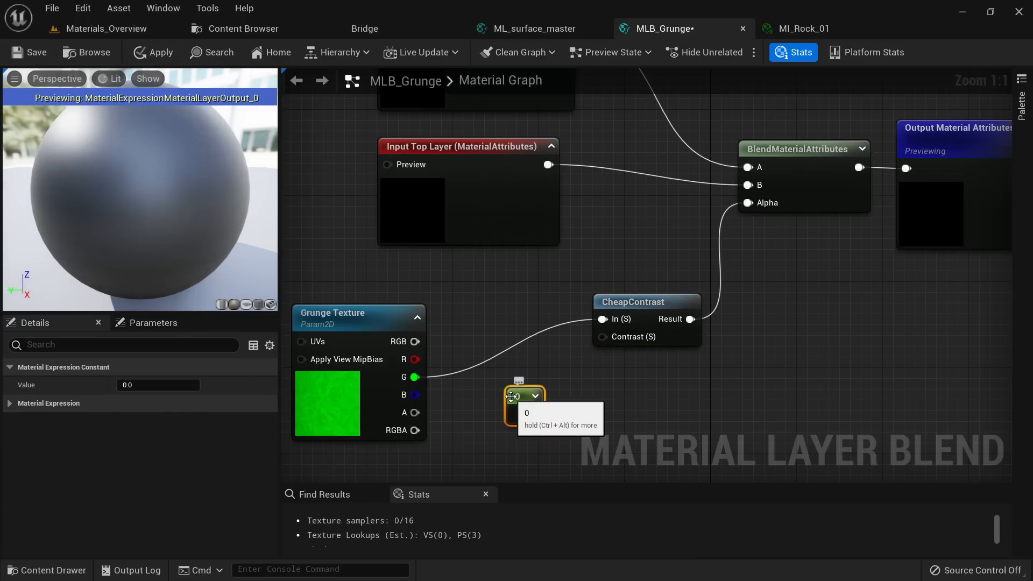
right_click(513, 392)
left_click(570, 128)
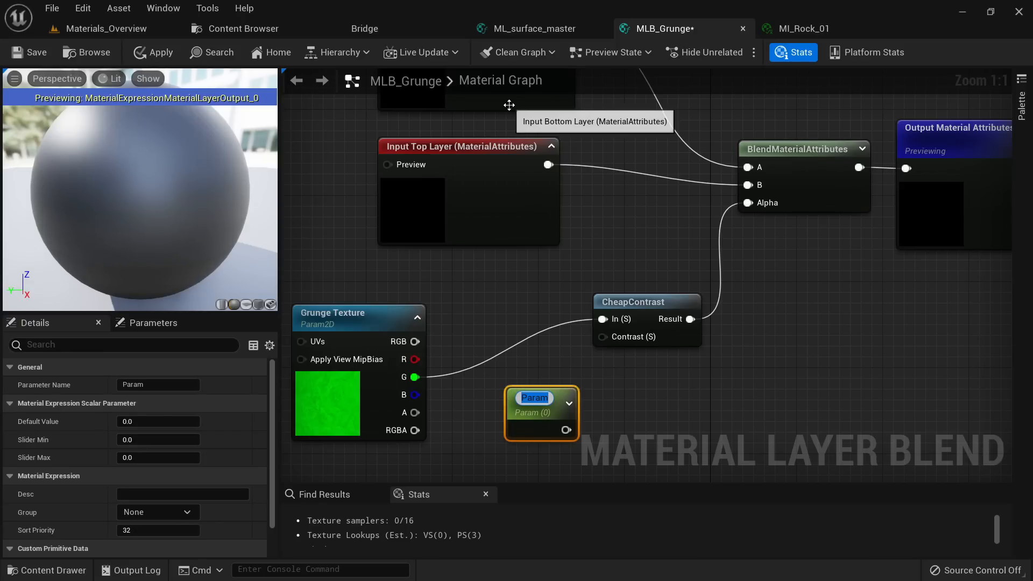
type("Contrast")
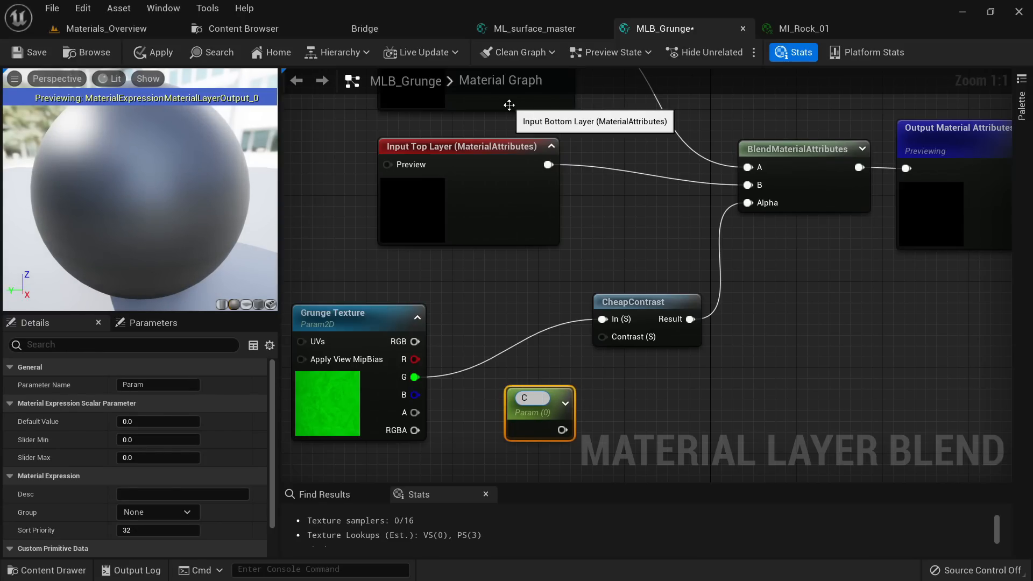
key("Return")
left_click(159, 421)
type("1")
right_click_drag(583, 416, 549, 403)
left_click_drag(533, 412, 568, 324)
Step: Apply the contrast changes to MLB_Grunge and look at the result on the cube in the level
left_click(157, 54)
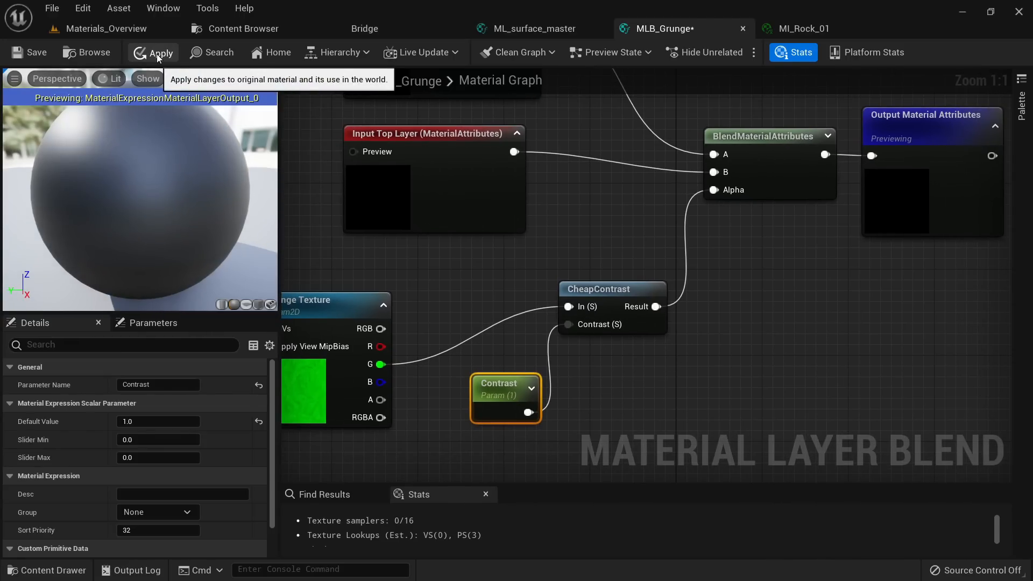
left_click(174, 30)
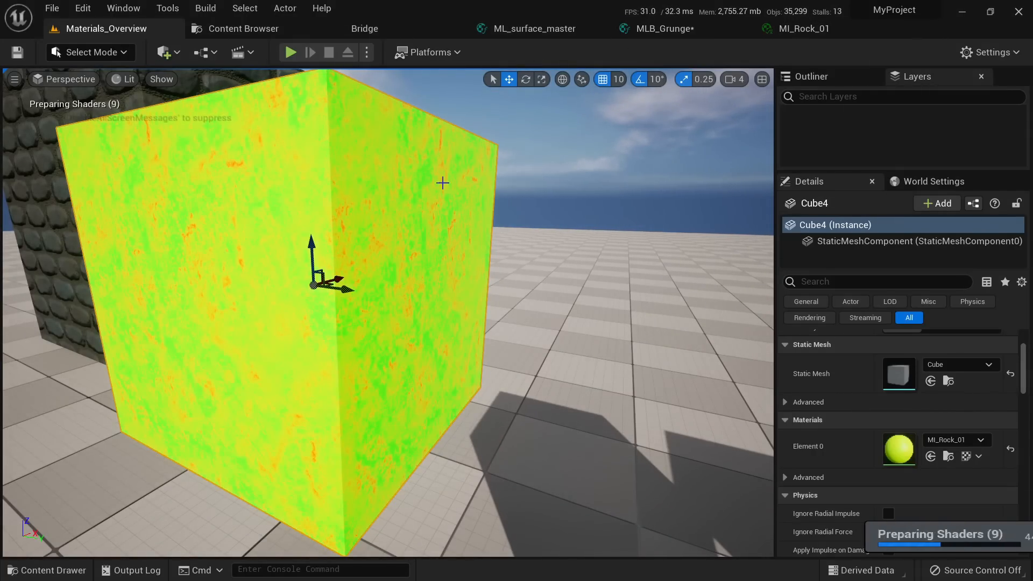
key("a")
right_click_drag(387, 311, 430, 296)
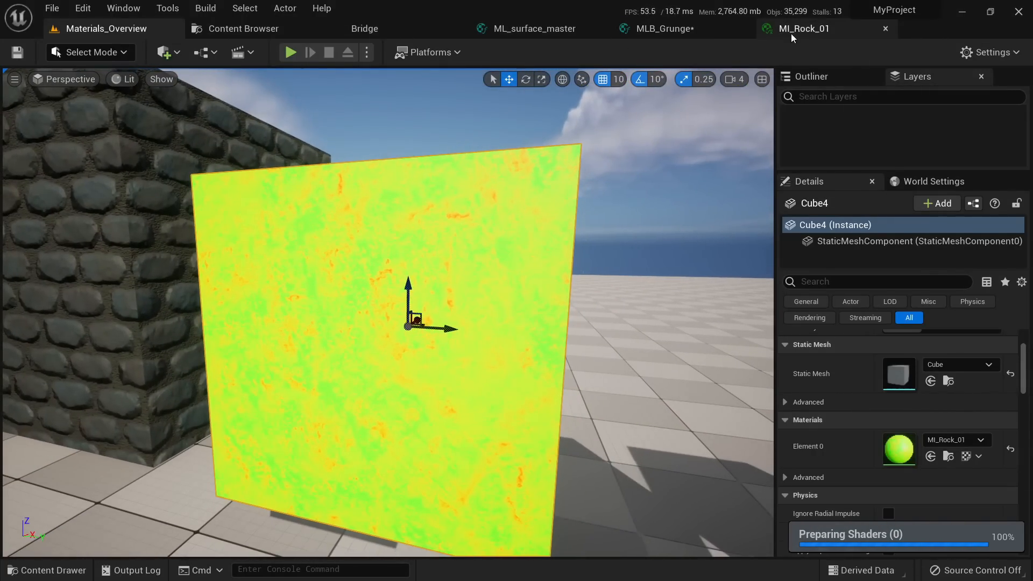
Step: Override the Contrast parameter of Layer 1's blend in MI_Rock_01, trying 2 and settling on 5
left_click(790, 33)
left_click_drag(256, 308, 239, 328)
left_click(352, 285)
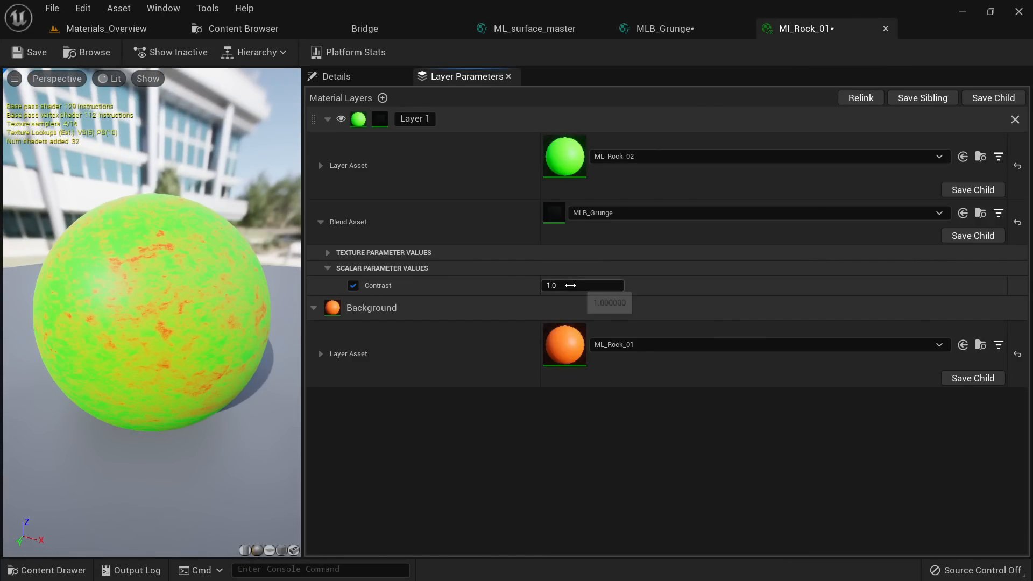
type("2")
key("Return")
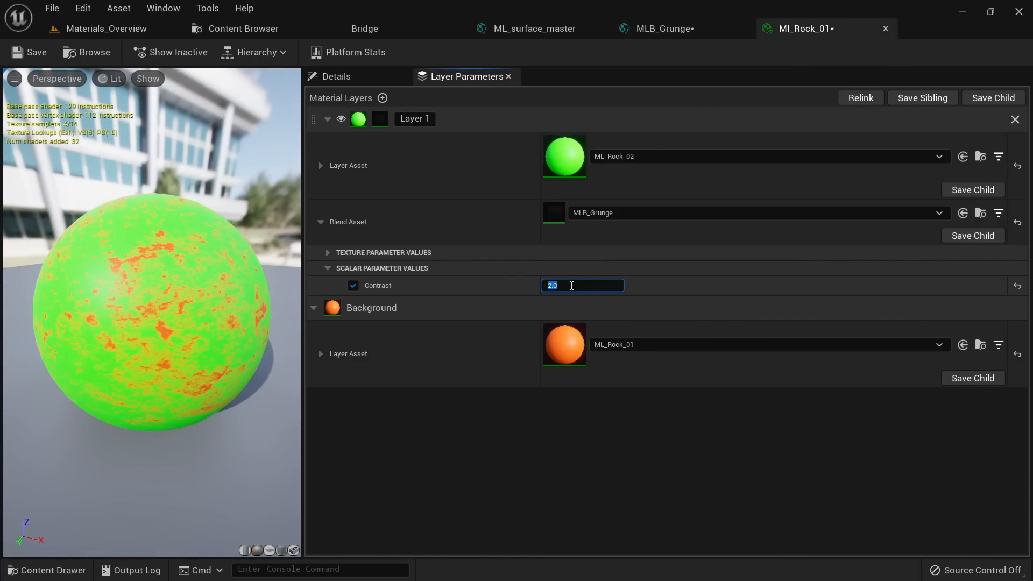
type("5")
key("Return")
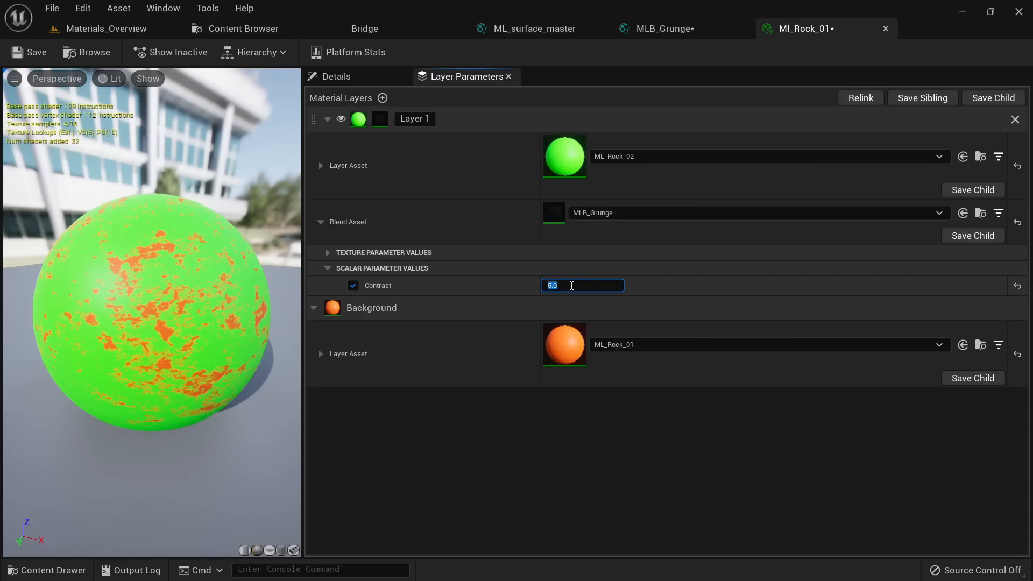
Step: Inspect the sharpened blend on the preview sphere and the cube, and select the Grunge Texture node in MLB_Grunge
left_click_drag(226, 274, 53, 274)
left_click_drag(161, 274, 152, 339)
left_click(137, 33)
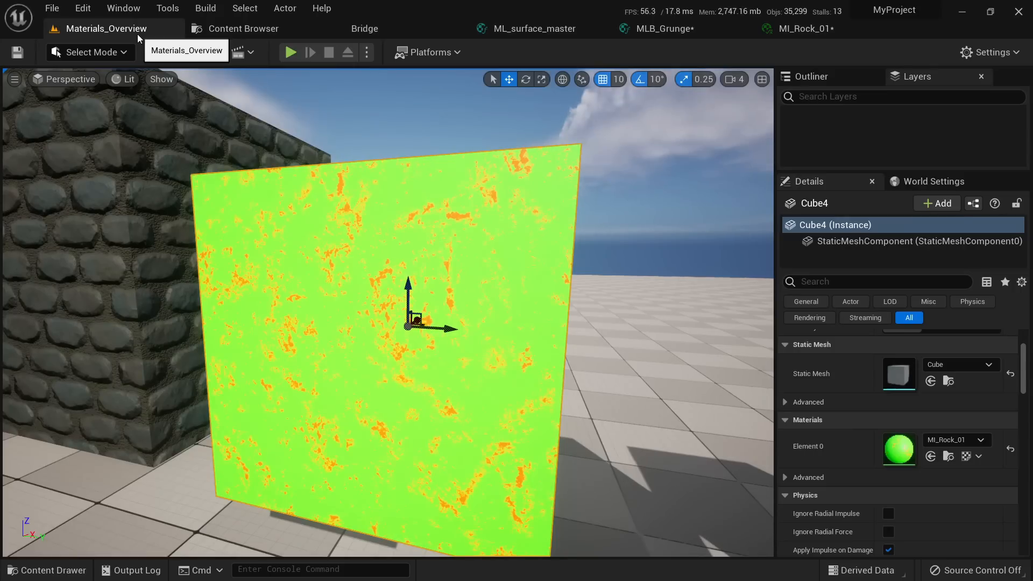
left_click(222, 25)
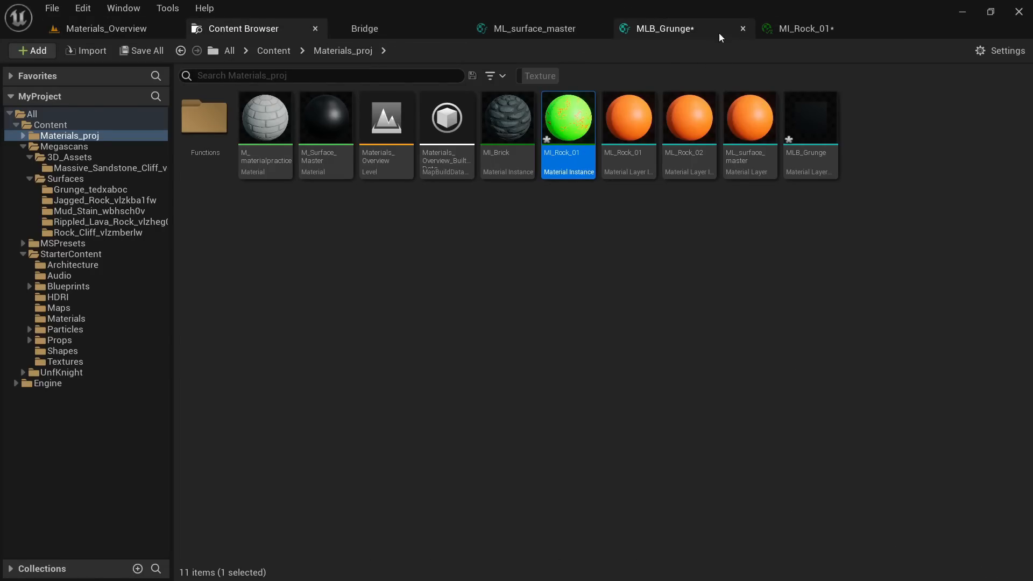
left_click(676, 32)
left_click(515, 283)
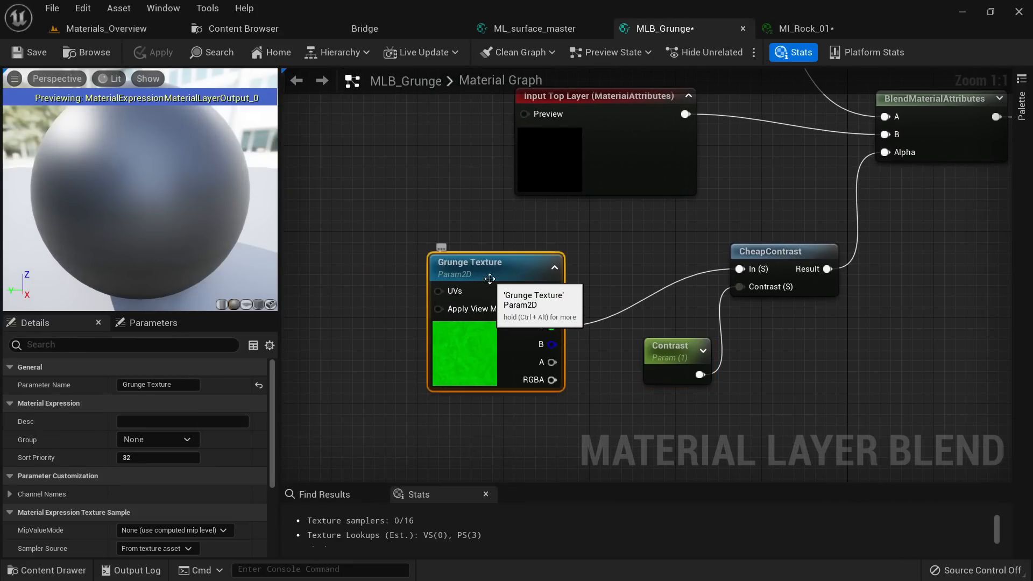
Step: Add the downloaded Mud Stain imperfection from Bridge's local assets to the project
left_click(364, 30)
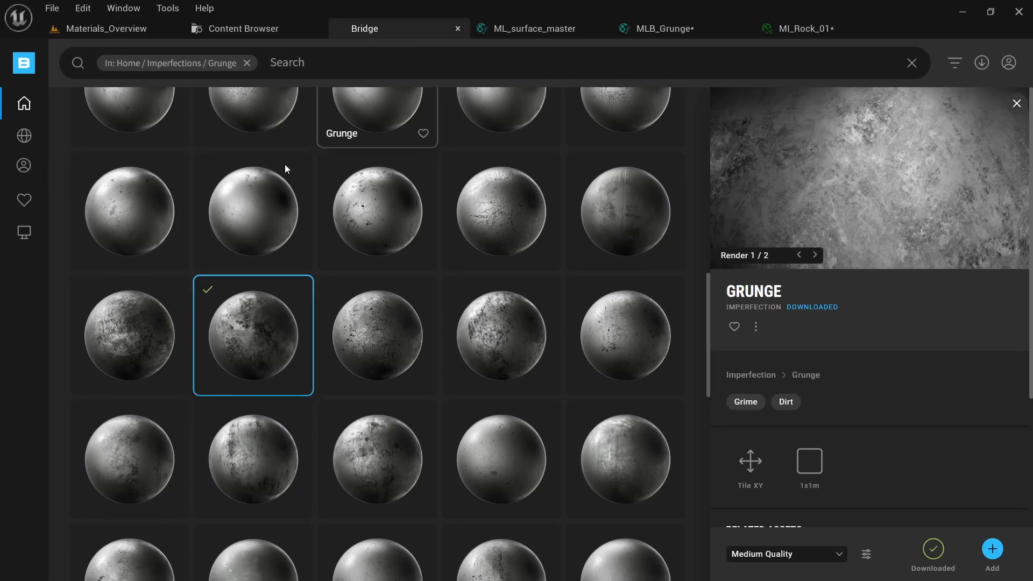
left_click(31, 240)
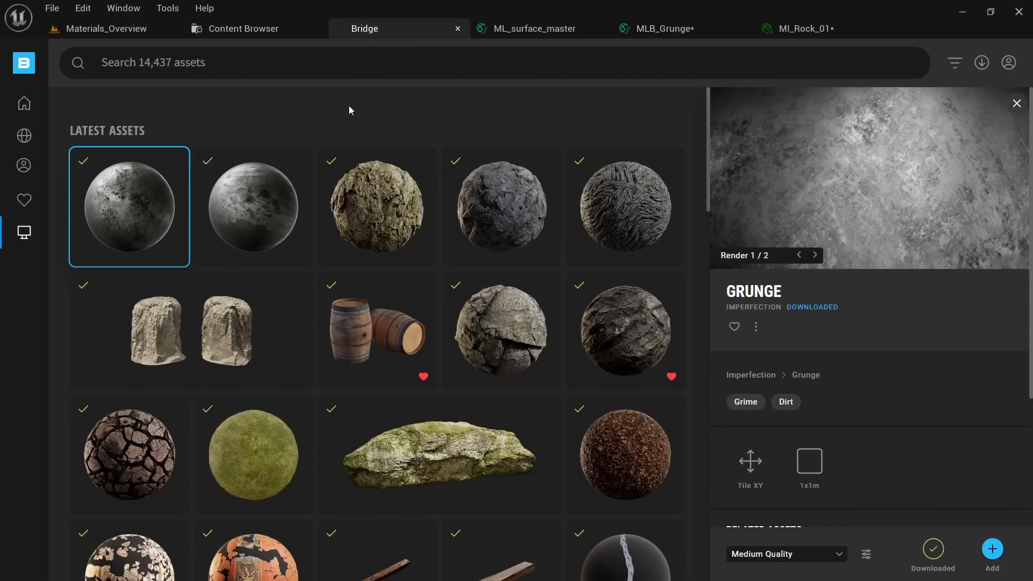
left_click(255, 209)
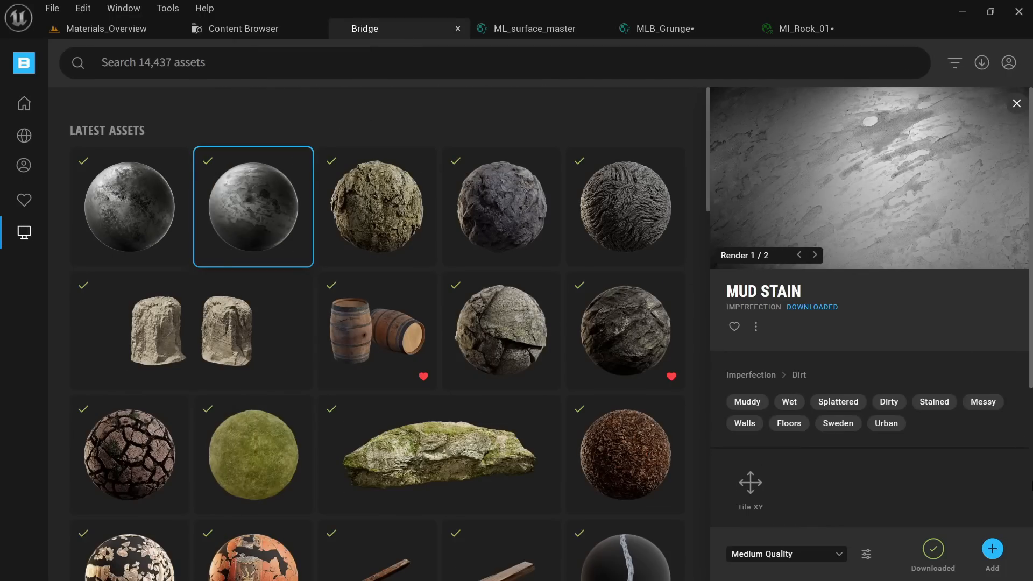
left_click(992, 550)
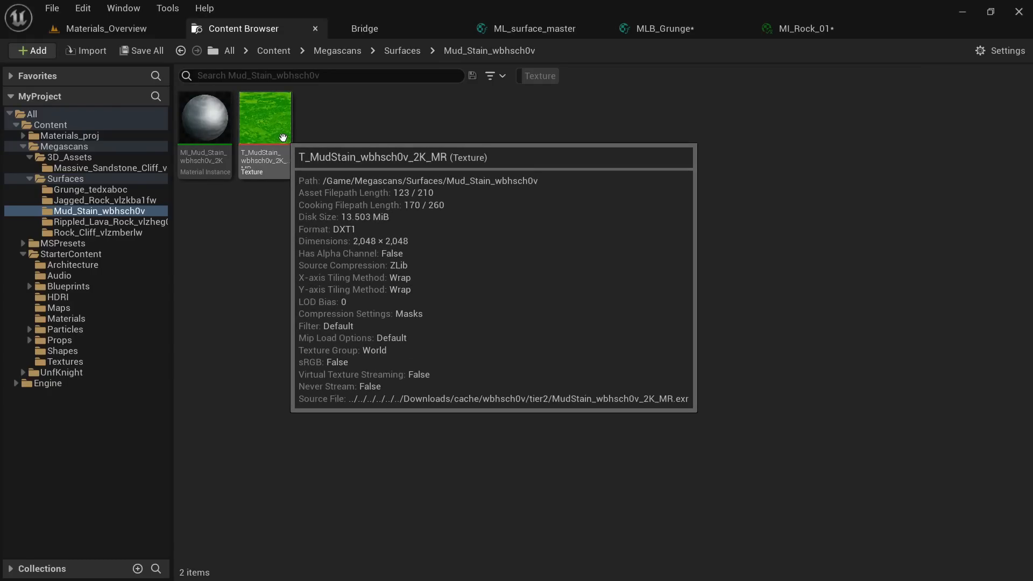
Step: Override Grunge Texture in MI_Rock_01's Layer 1 blend with T_MudStain_wbhsch0v_2K_MR
left_click(783, 30)
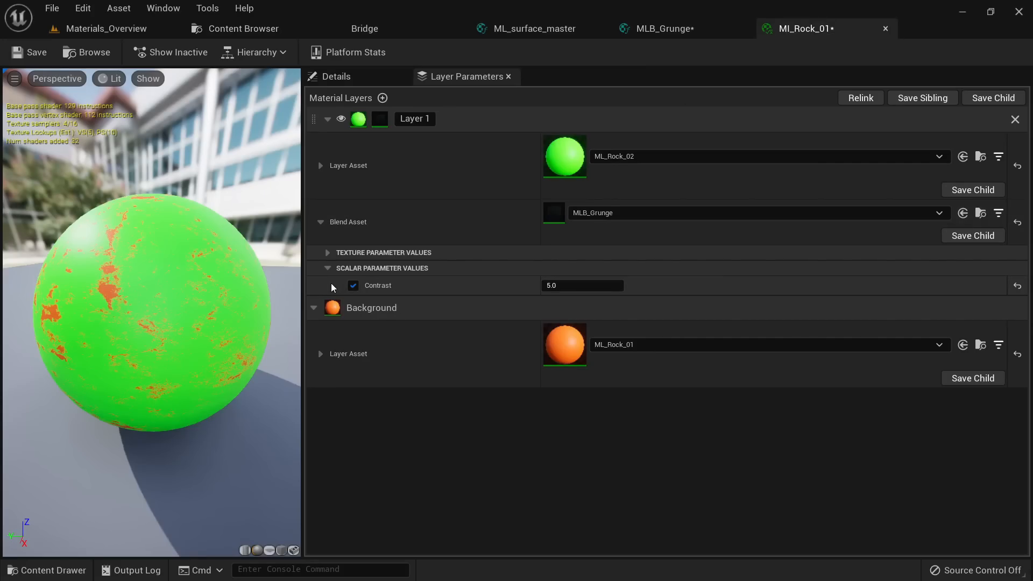
left_click(329, 253)
left_click(353, 279)
left_click(589, 287)
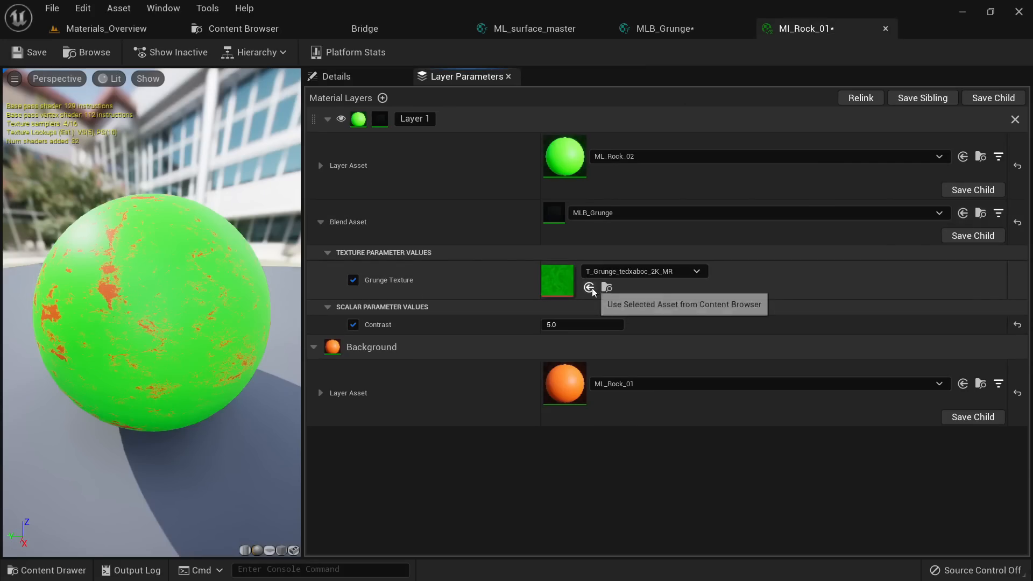
Step: Examine the mud stain mask on the preview sphere and on the cube, viewing the level in Unlit and back in Lit mode
left_click_drag(151, 312, 248, 301)
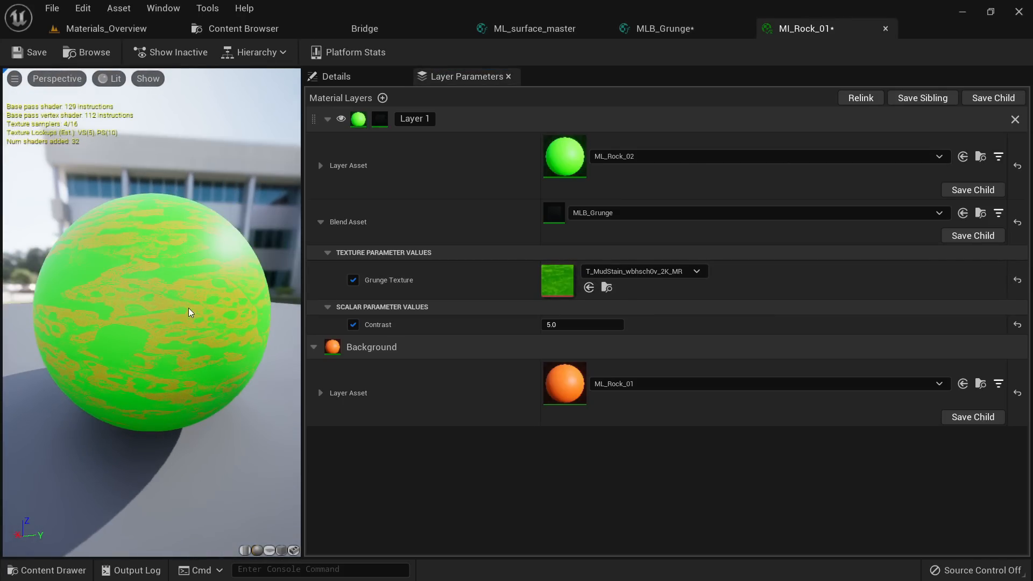
right_click_drag(151, 312, 151, 258)
left_click(123, 32)
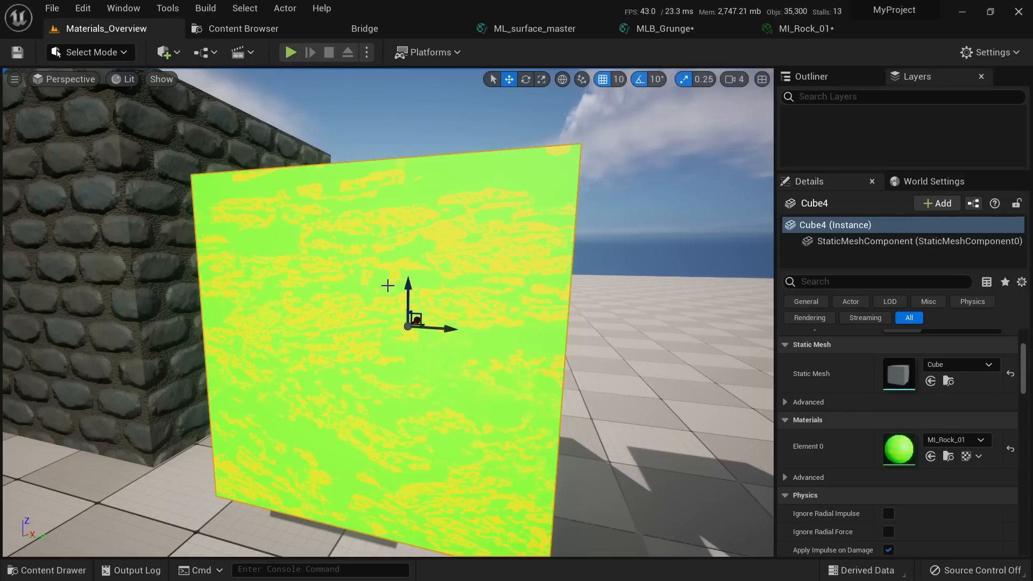
right_click_drag(492, 354, 452, 339)
key("alt+3")
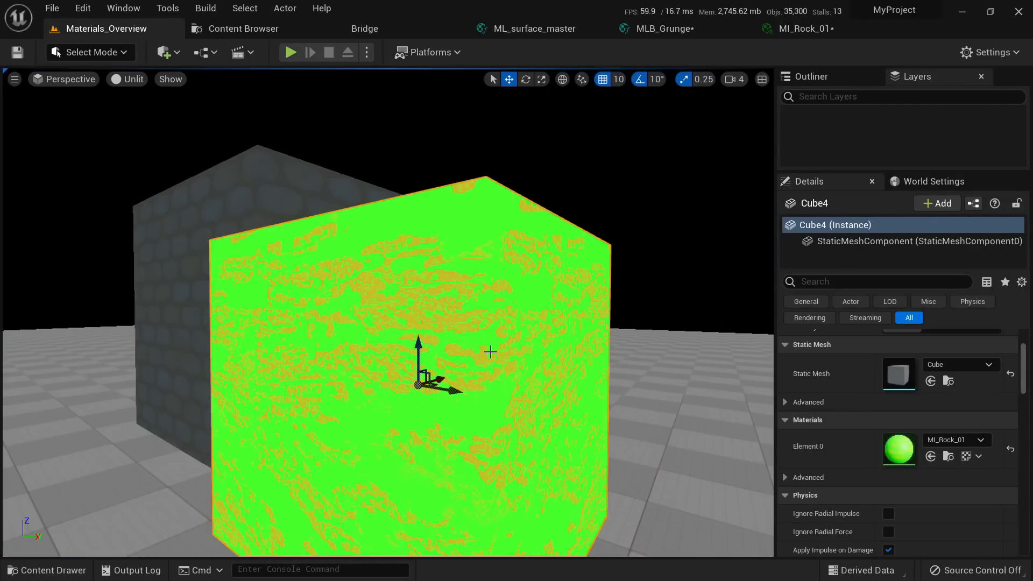
key("alt+4")
left_click(699, 30)
right_click_drag(629, 205, 554, 223)
right_click_drag(362, 211, 581, 202)
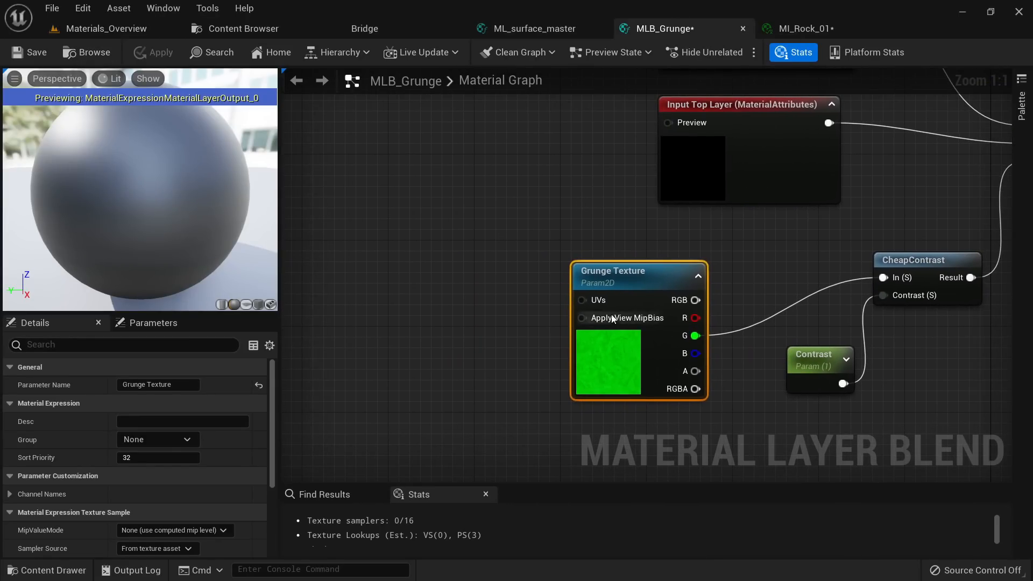
right_click_drag(617, 316, 523, 256)
left_click(475, 231)
left_click(453, 235)
left_click_drag(453, 235, 412, 246)
right_click(479, 283)
type("textur")
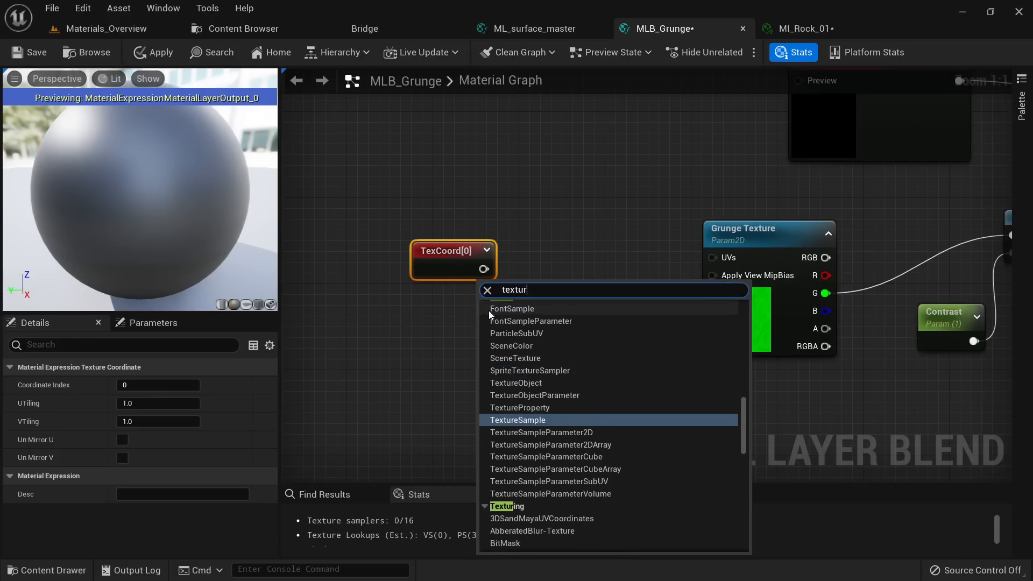
type("e coo")
key("Return")
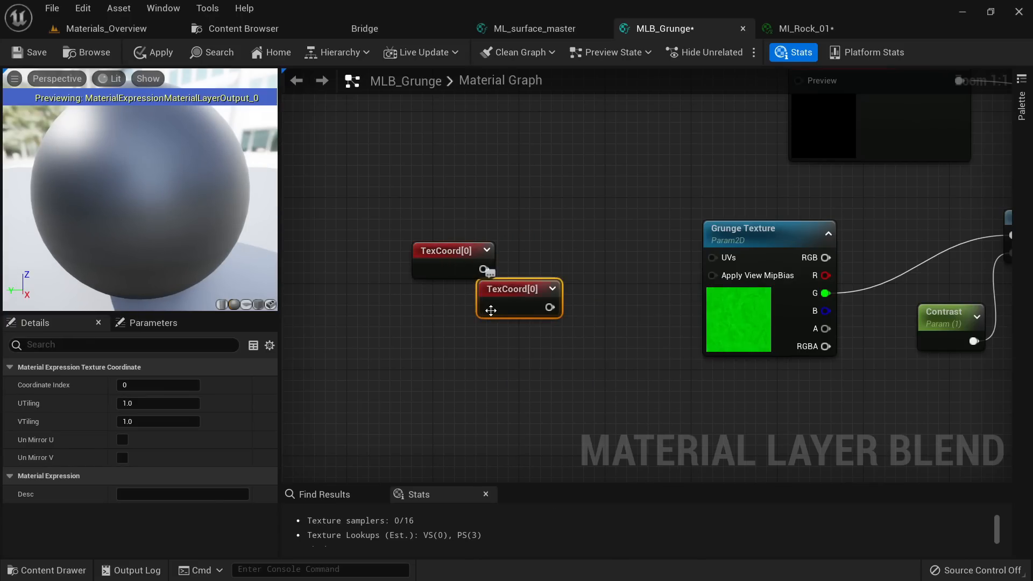
key("Delete")
left_click(540, 259)
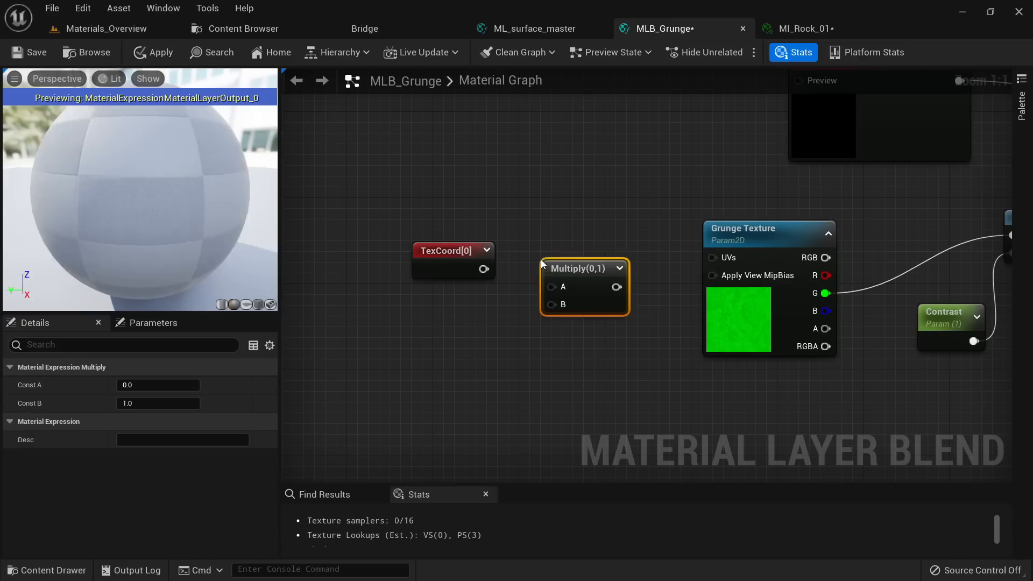
left_click(473, 337)
left_click_drag(622, 352, 411, 207)
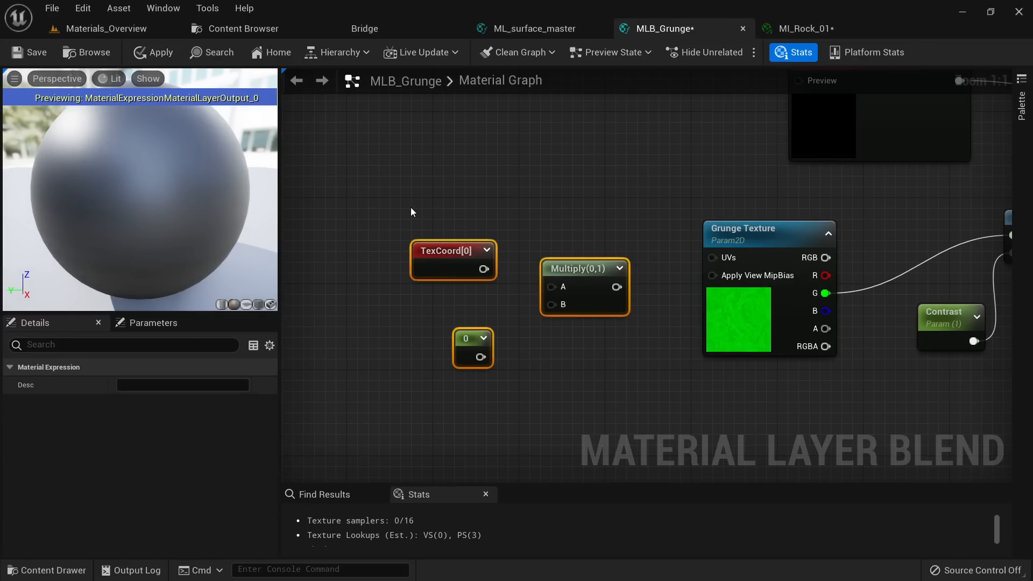
key("Delete")
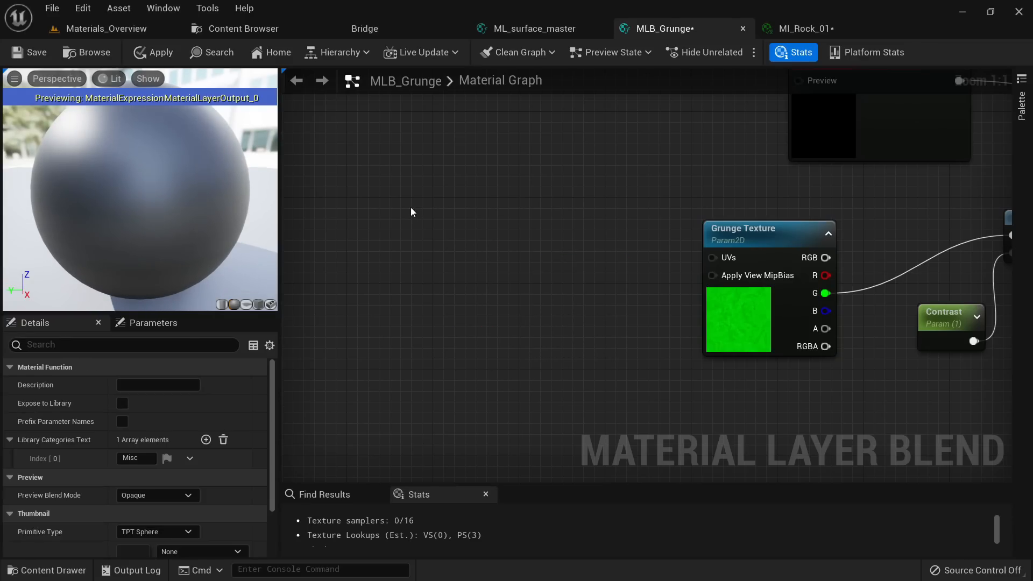
Step: Place the MF_Simple_Tiling function from Materials_proj/Functions in the MLB_Grunge graph, ahead of the Grunge Texture node
left_click(261, 31)
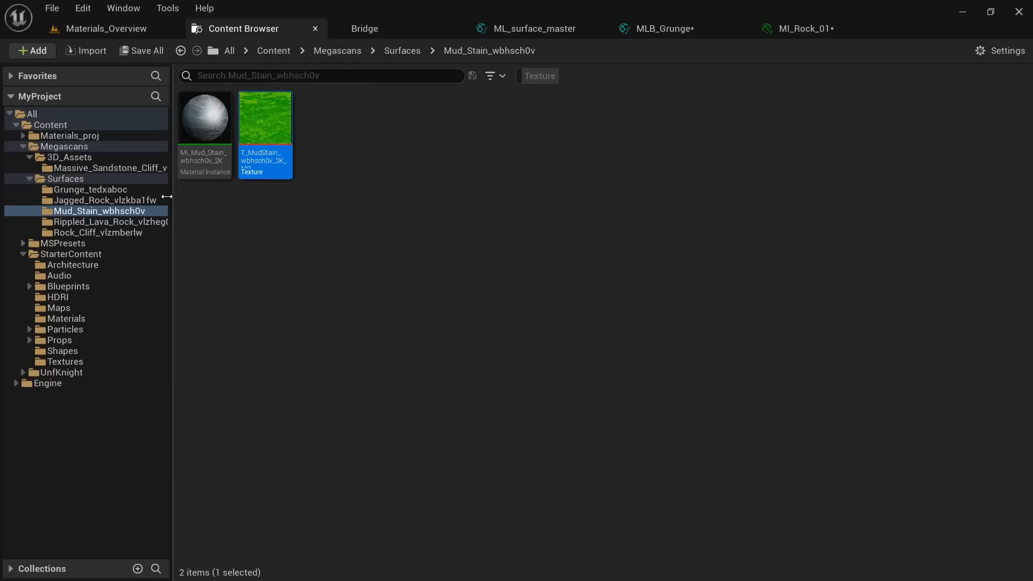
left_click(87, 135)
double_click(206, 126)
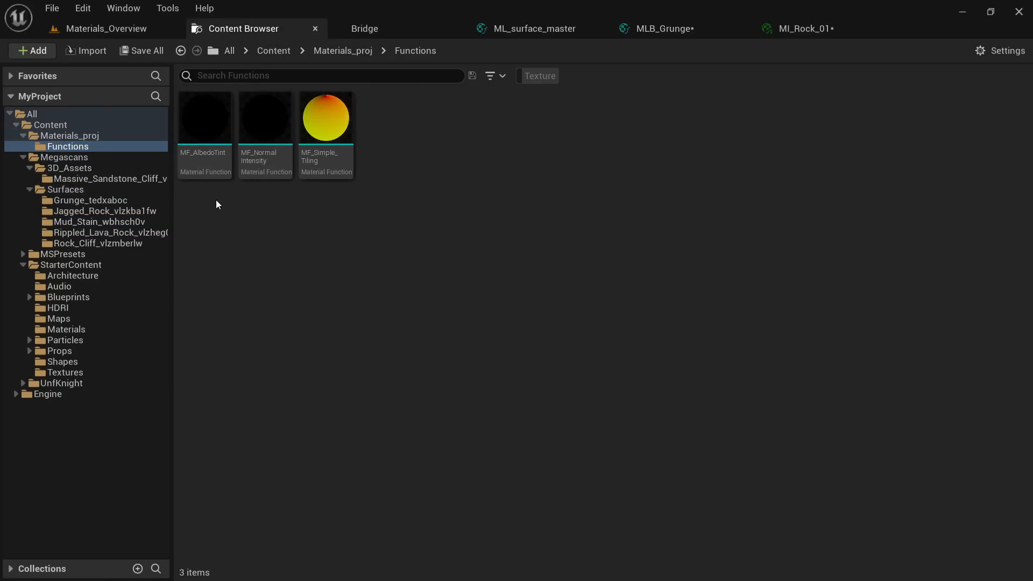
left_click_drag(335, 165, 464, 237)
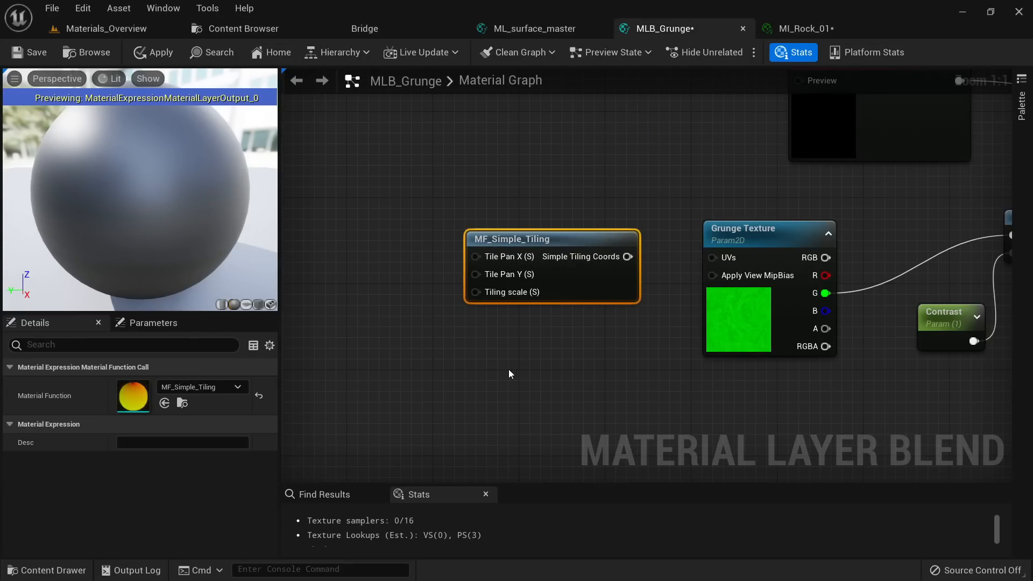
right_click_drag(510, 369, 586, 364)
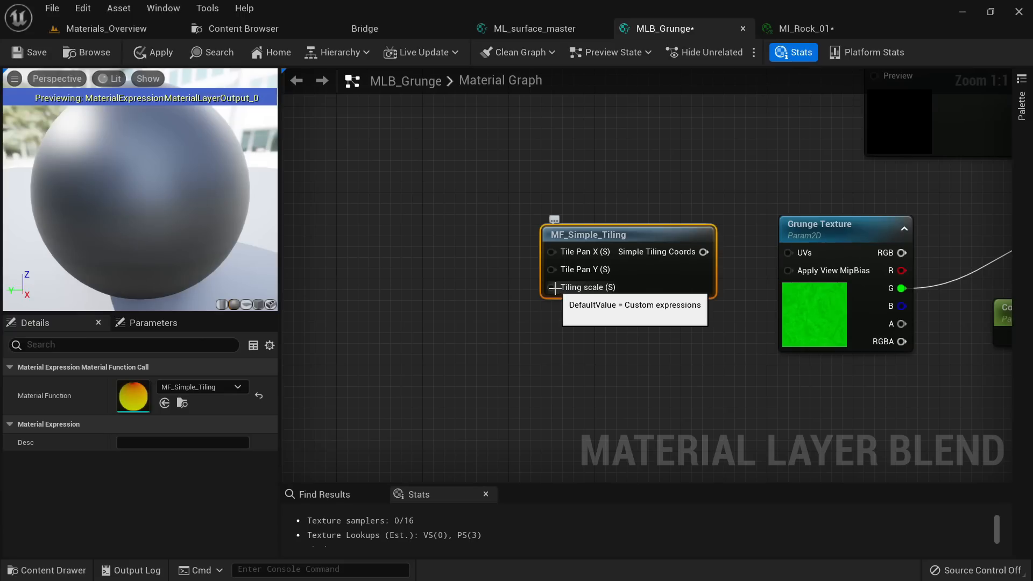
Step: Create a scalar parameter named Tiling scale with a default value of 1 beside MF_Simple_Tiling
left_click(457, 305)
right_click(465, 310)
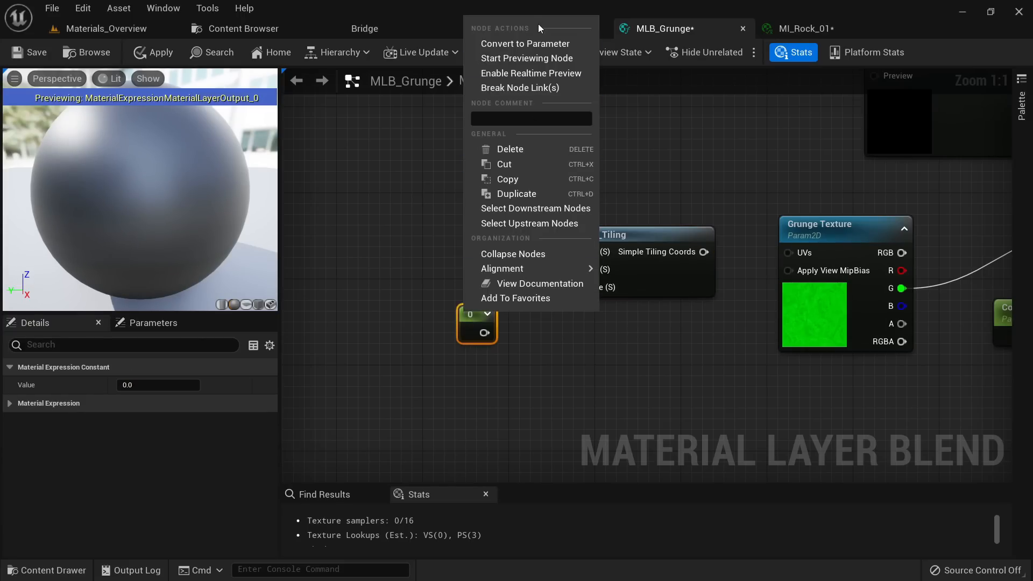
left_click(532, 43)
type("Tiling")
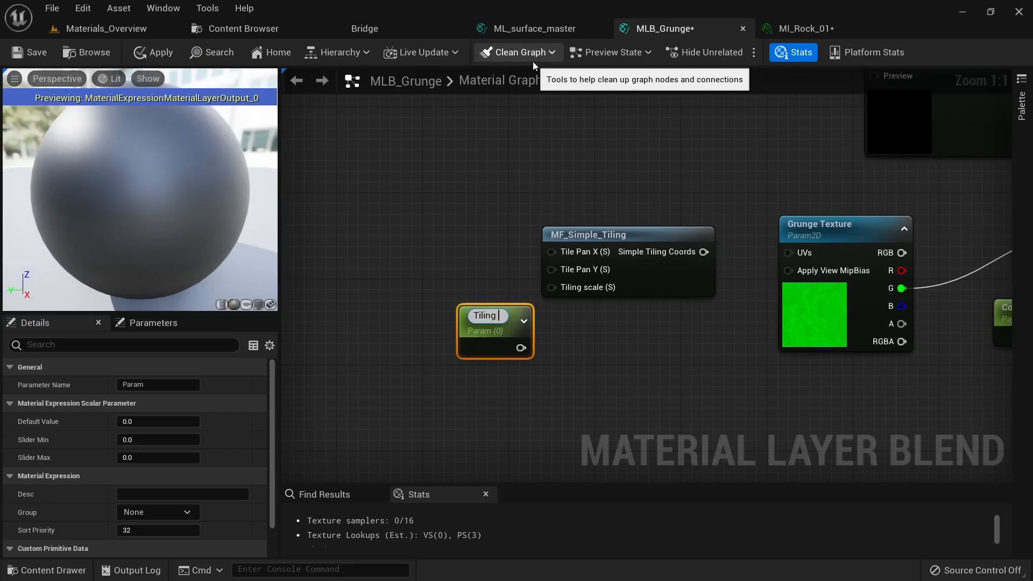
type(" scale")
key("Return")
left_click(148, 422)
type("1")
Step: Connect Tiling scale to MF_Simple_Tiling's Tiling scale input and its Simple Tiling Coords to Grunge Texture's UVs, and apply the changes
right_click_drag(553, 333, 520, 334)
left_click_drag(507, 340, 530, 286)
left_click_drag(683, 248, 768, 249)
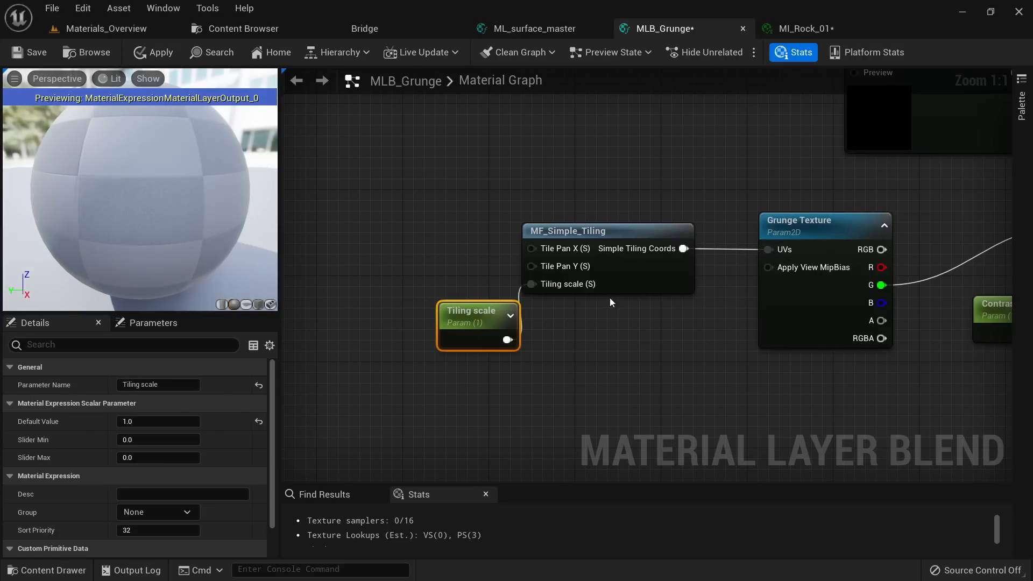
left_click_drag(458, 306, 423, 291)
left_click(160, 52)
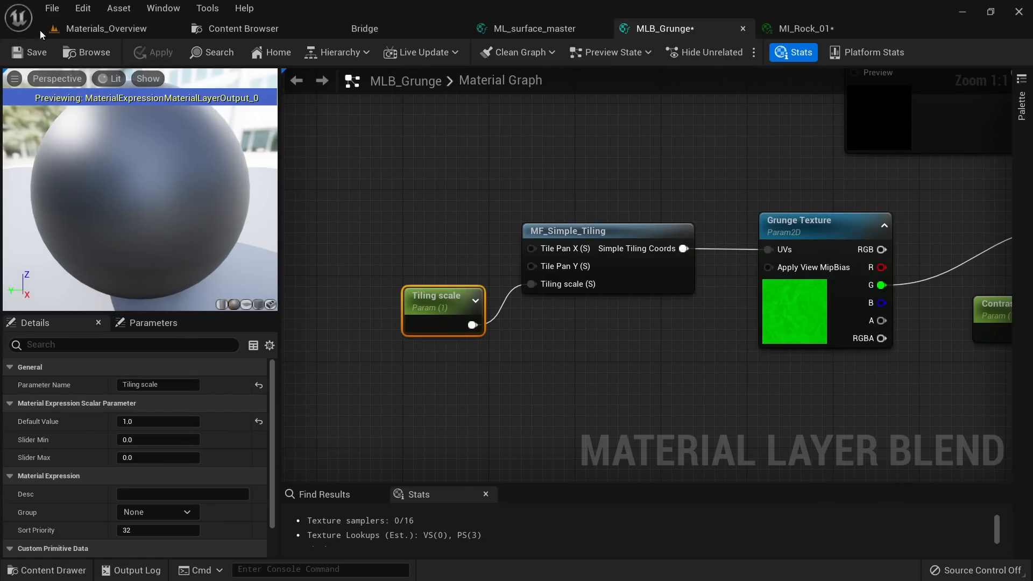
Step: Override Tiling scale in MI_Rock_01's Layer 1 blend with 0.232 and check the pattern on the preview sphere
left_click(821, 23)
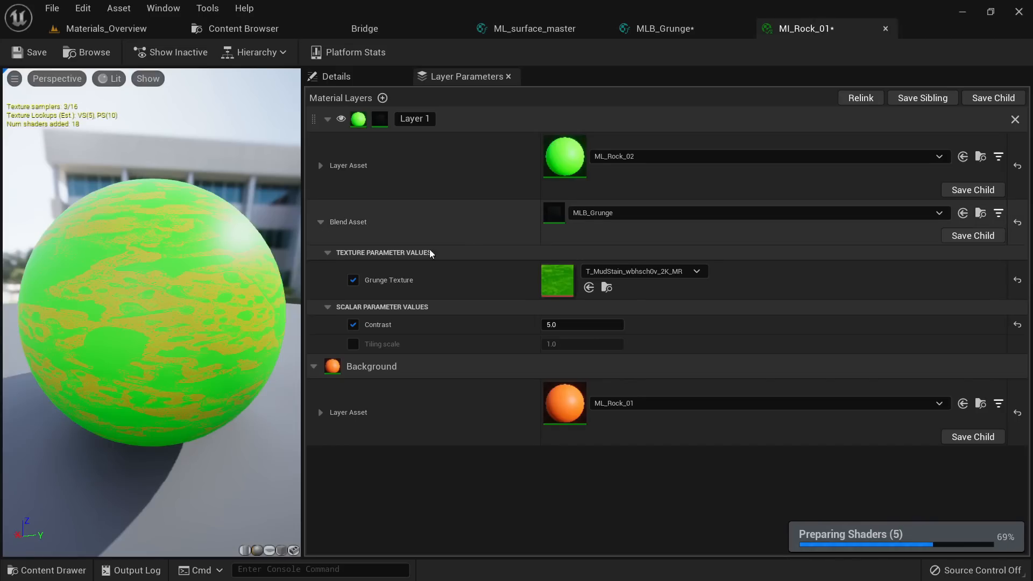
left_click(353, 343)
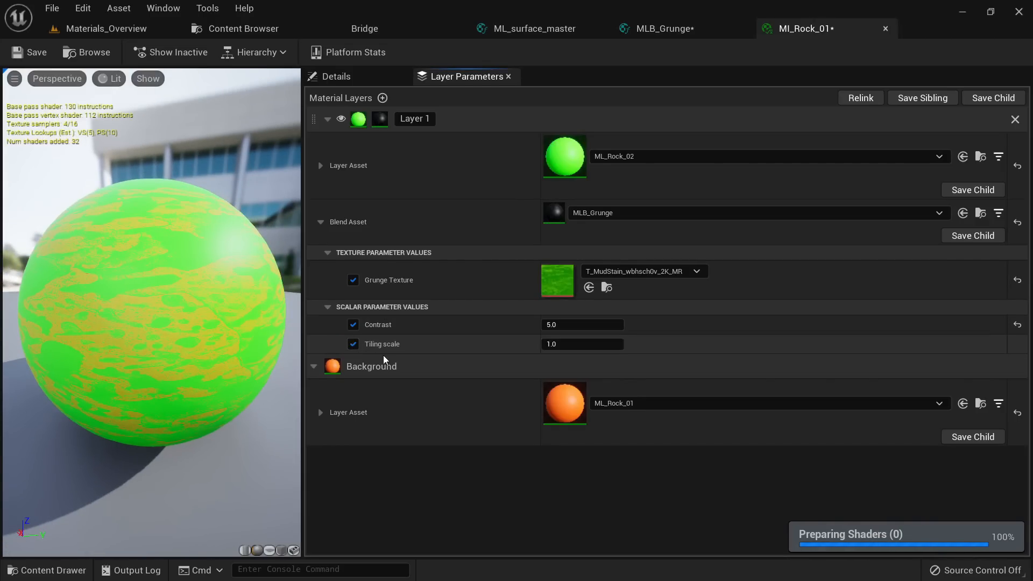
left_click_drag(595, 343, 558, 344)
left_click_drag(235, 344, 86, 344)
left_click_drag(613, 344, 594, 343)
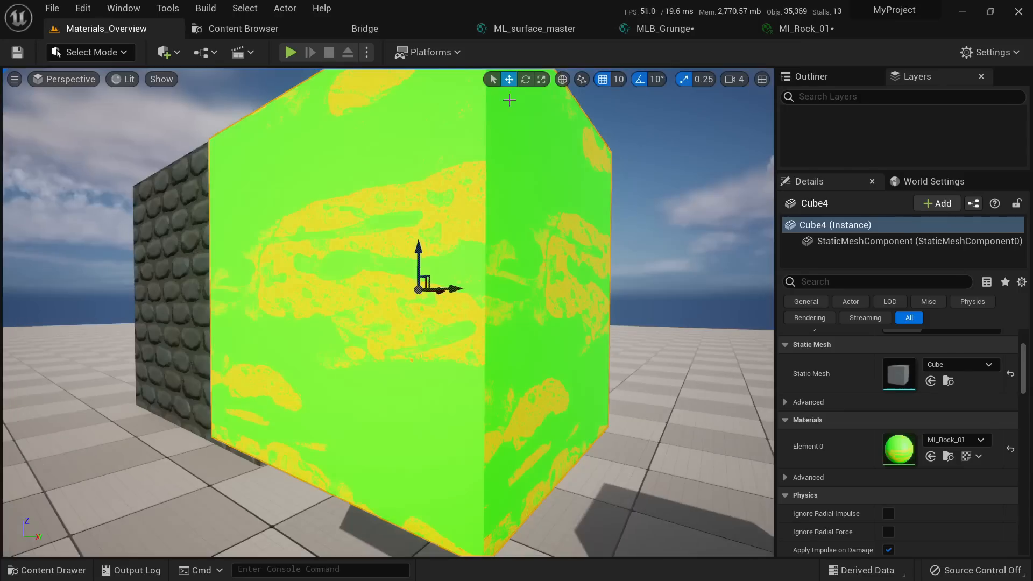
Step: Try a Contrast of 50 in MI_Rock_01's Layer 1 blend and inspect the result on the cube
left_click(846, 18)
left_click(591, 325)
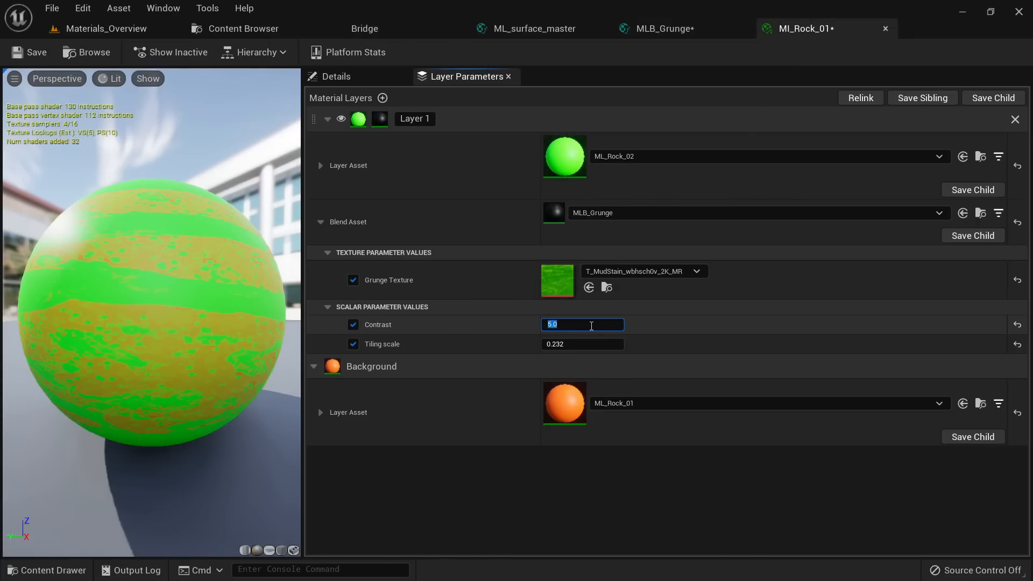
type("50")
key("Return")
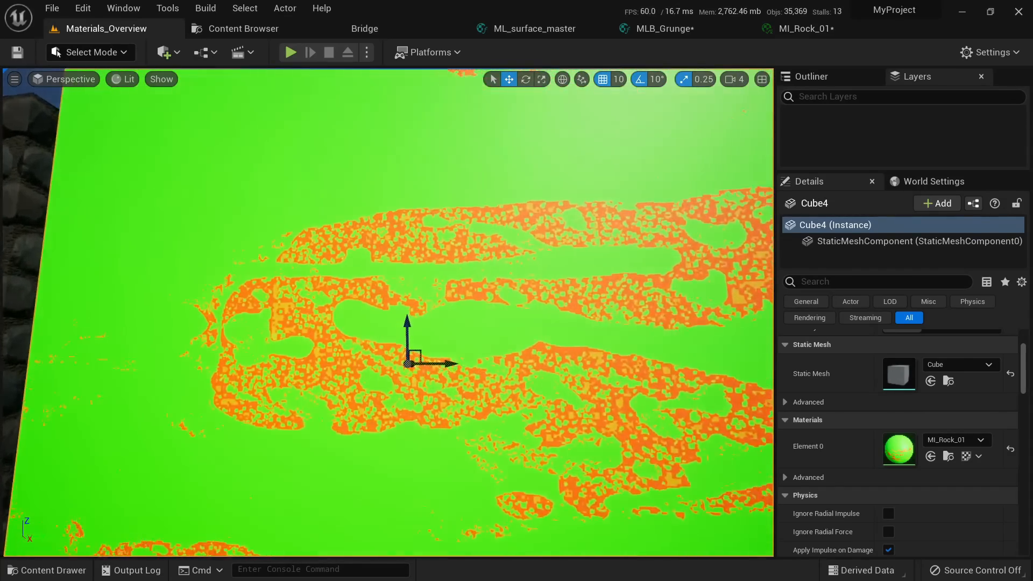
right_click_drag(387, 312, 479, 145)
Step: Set the Layer 1 blend's Contrast to 10 in MI_Rock_01 and check the cube in the level
left_click(805, 29)
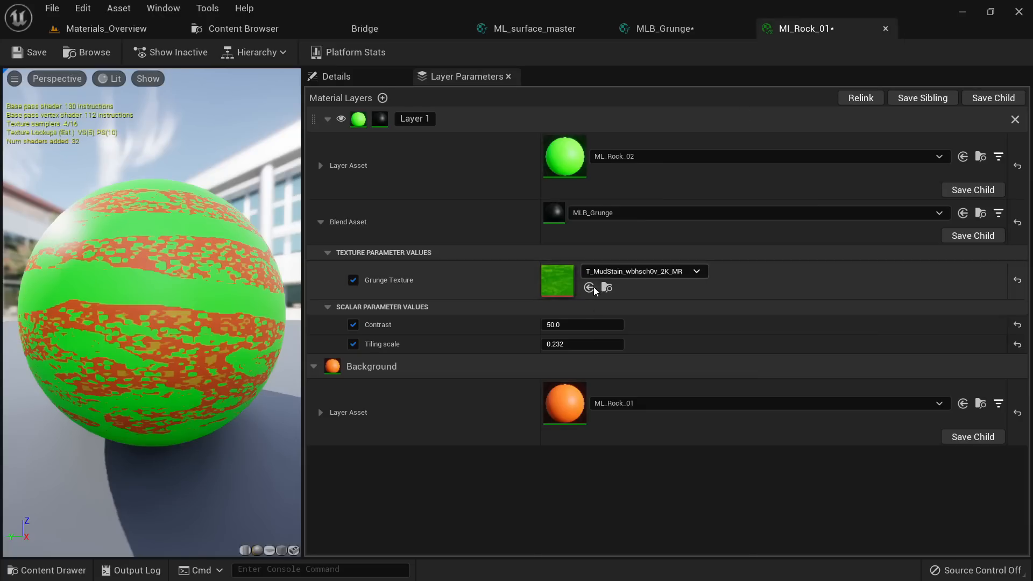
left_click(582, 324)
type("10")
key("Return")
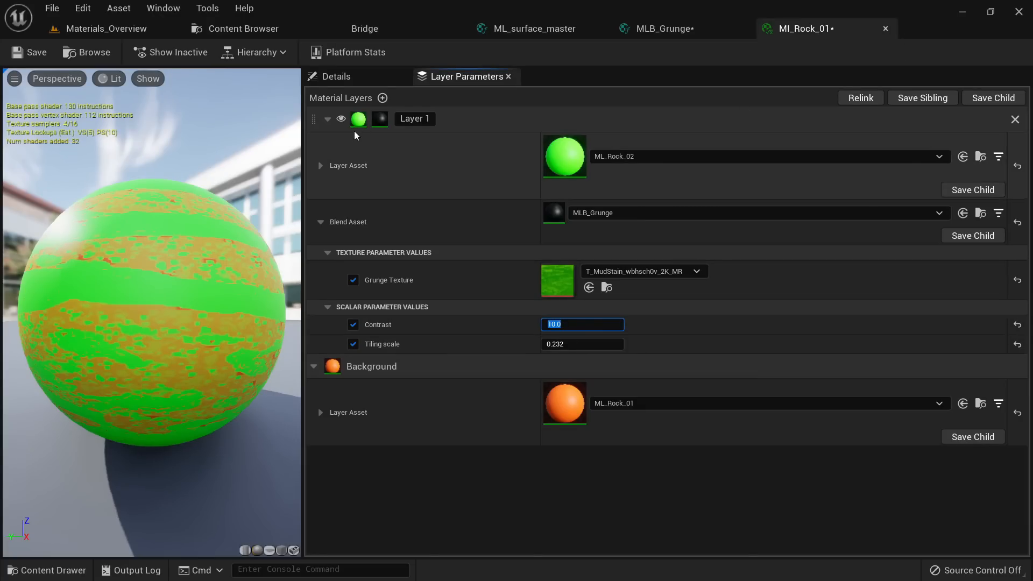
left_click(144, 28)
Step: Replace the Grunge Texture in MI_Rock_01's Layer 1 blend with T_Grunge_tedxaboc_2K_MR from the Grunge_tedxaboc folder
left_click(805, 29)
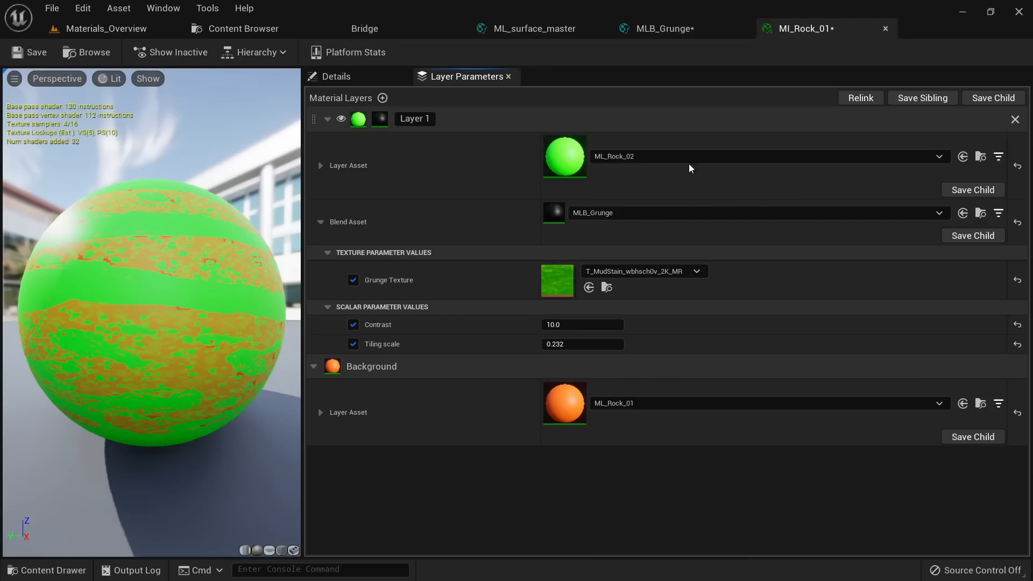
left_click(615, 272)
left_click(244, 29)
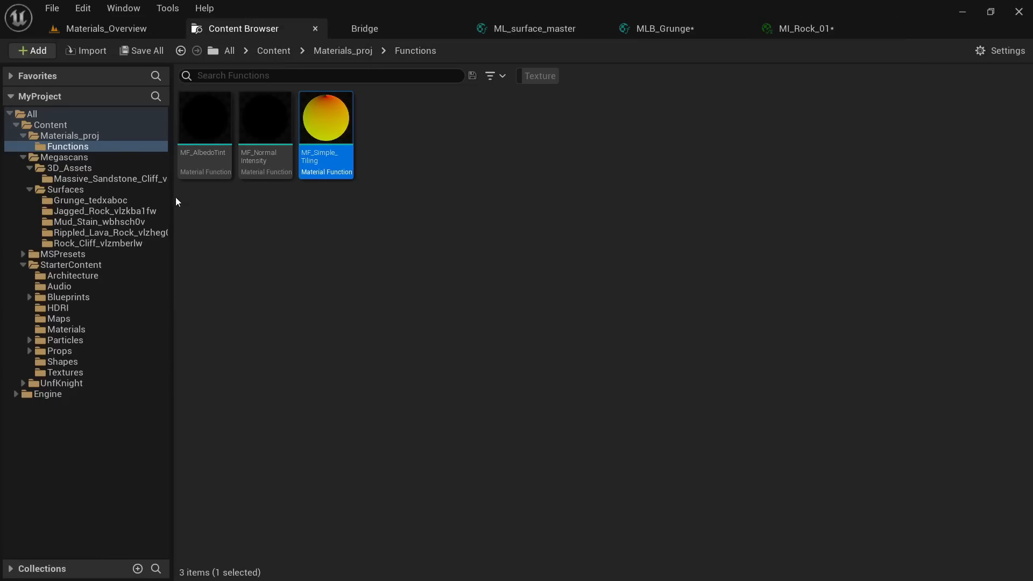
left_click(86, 202)
left_click(263, 138)
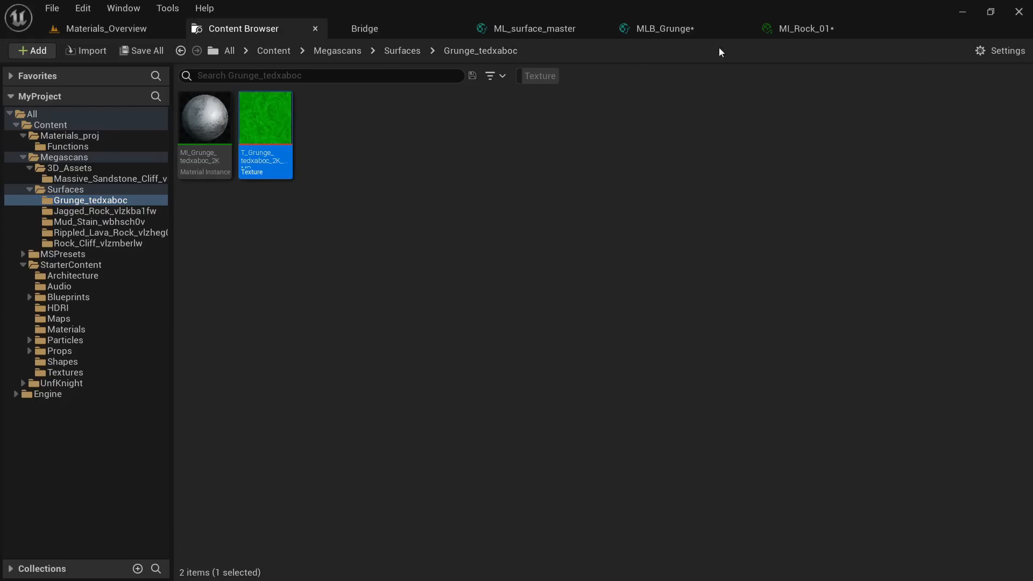
left_click(806, 30)
left_click(588, 287)
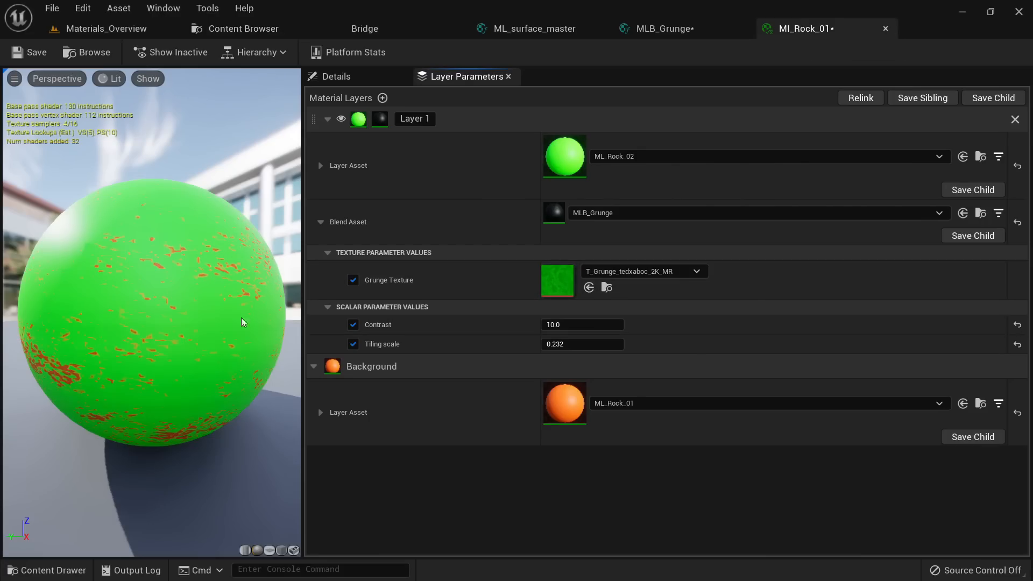
Step: Examine the grunge mask on the preview sphere and on the cube in the level
left_click_drag(215, 323, 162, 322)
left_click(81, 32)
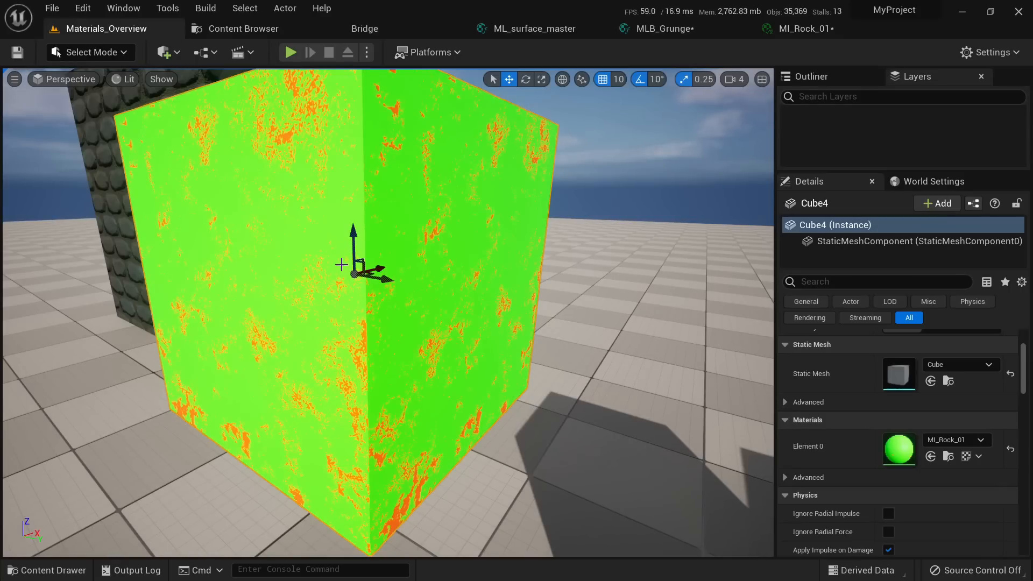
right_click_drag(388, 312, 396, 285)
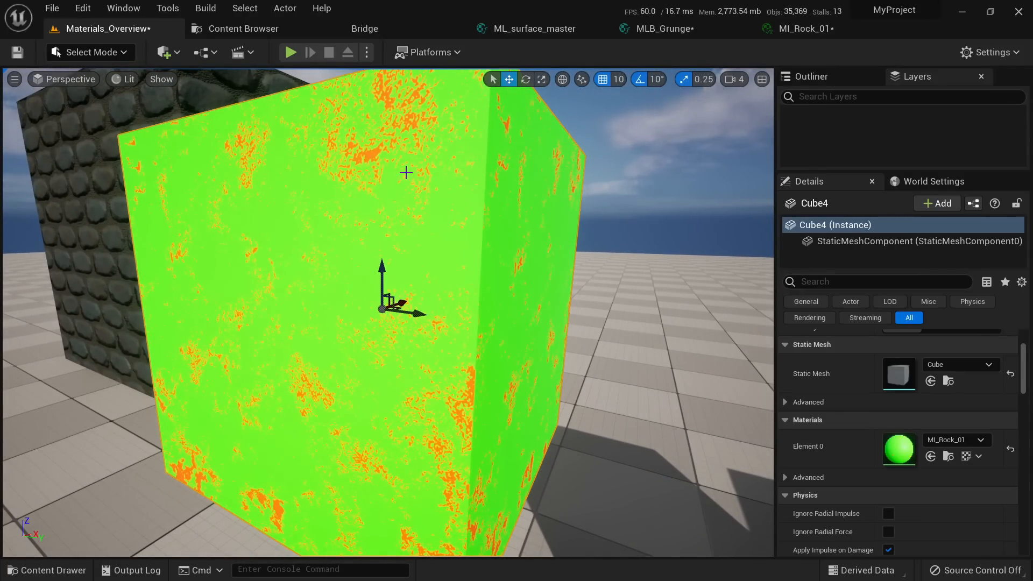
left_click(705, 28)
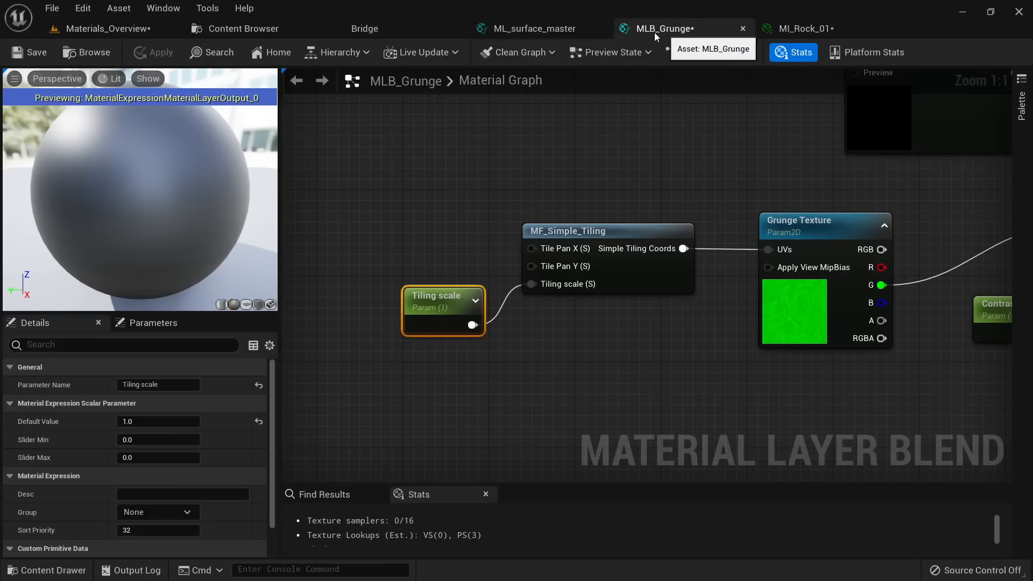
left_click(559, 32)
left_click(371, 29)
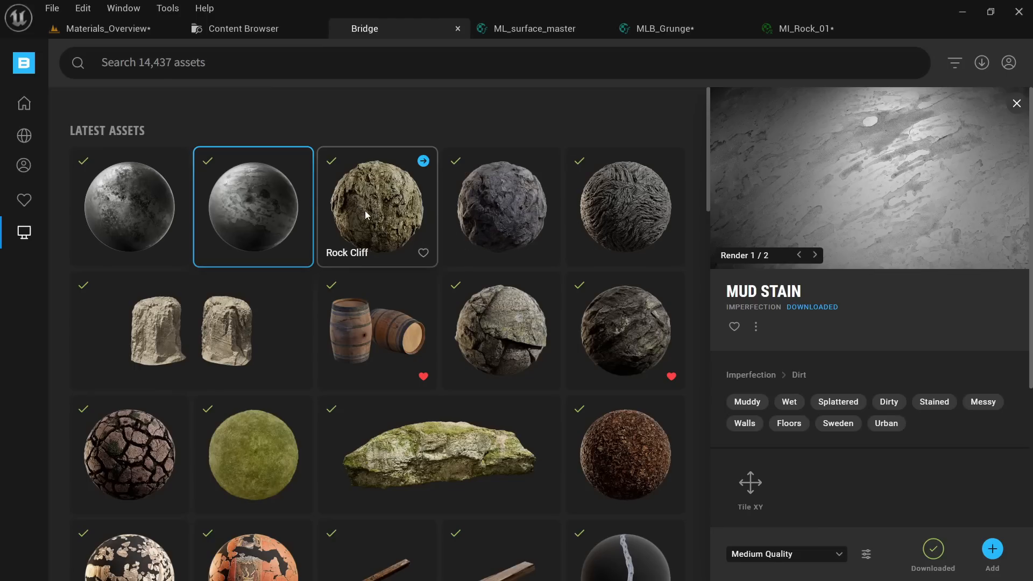
left_click(562, 36)
left_click(828, 29)
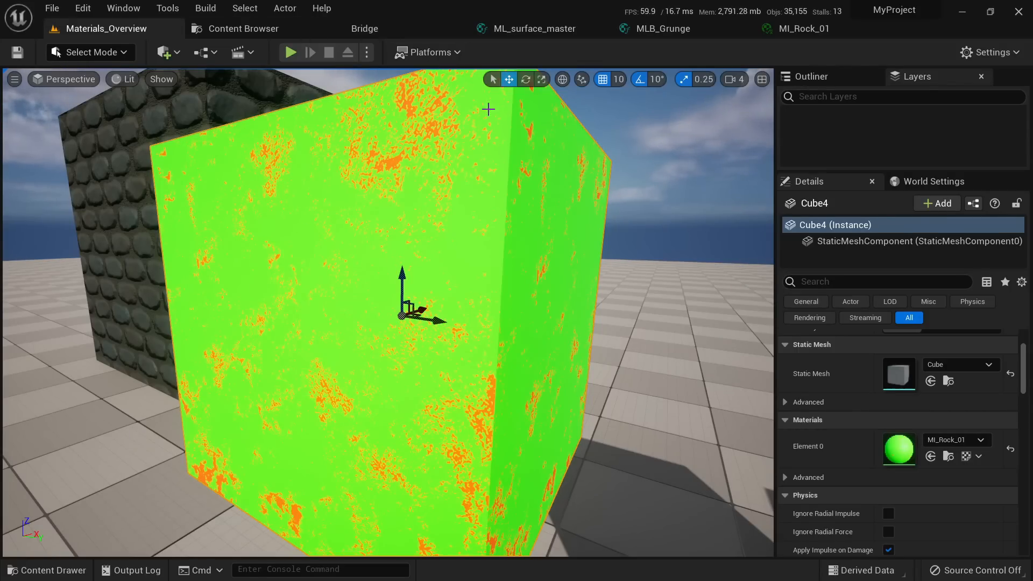
Step: Add the downloaded Damaged Concrete Floor surface from Bridge to the project and open its Damaged_Concrete_Floor_vizbdg1 folder
left_click(418, 30)
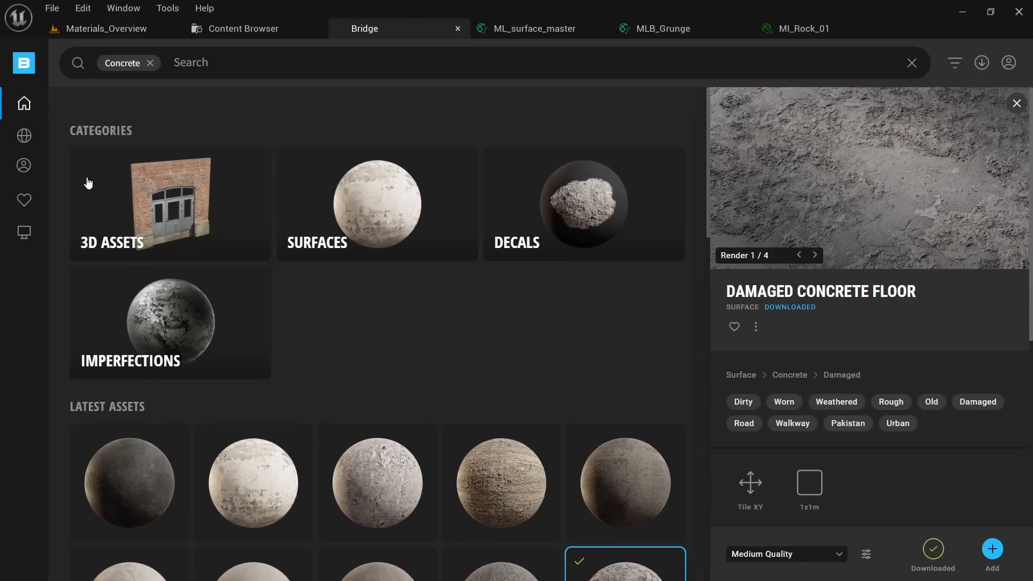
scroll(438, 261, "down", 8)
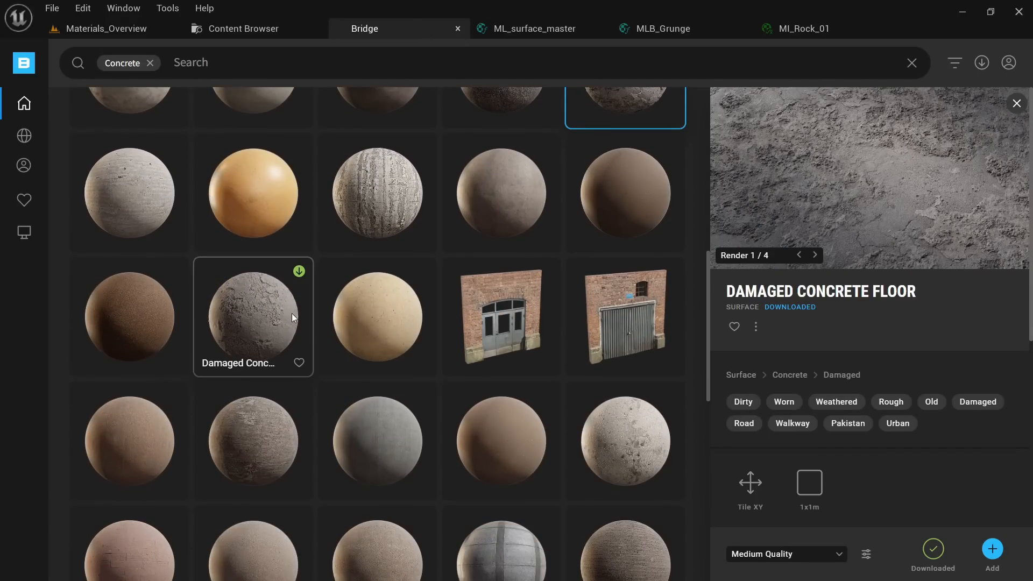
scroll(292, 323, "up", 3)
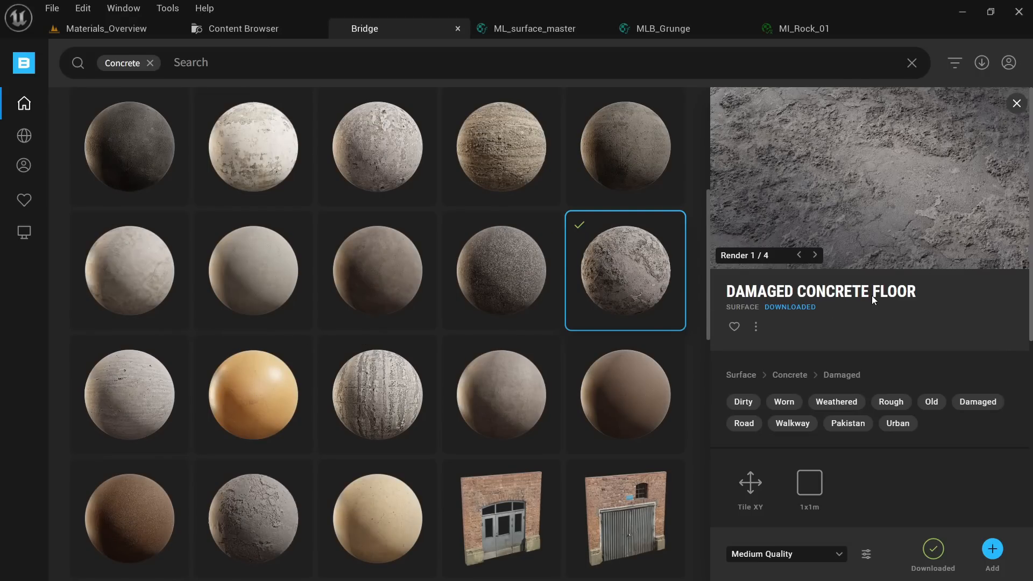
left_click(991, 549)
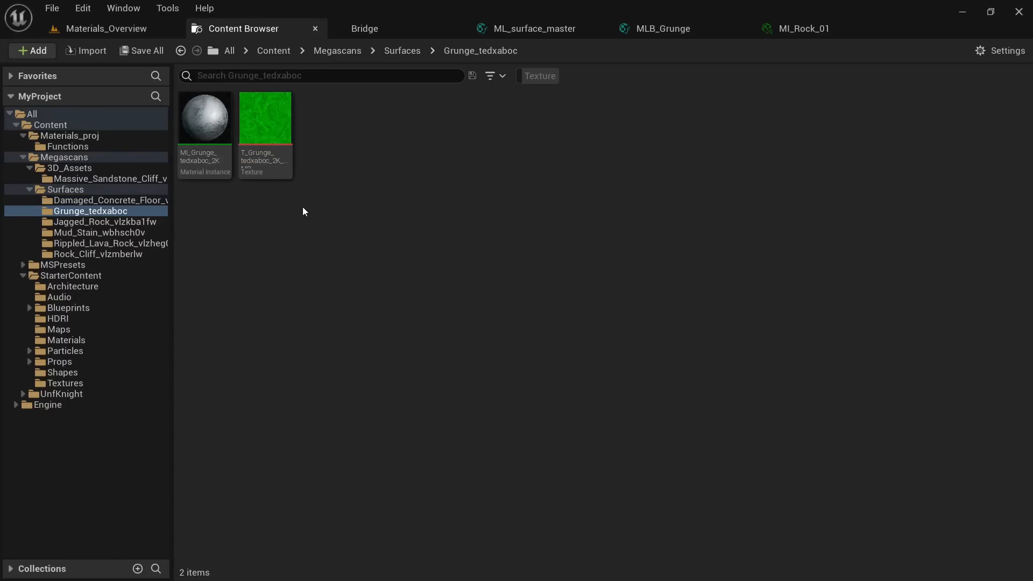
left_click(153, 199)
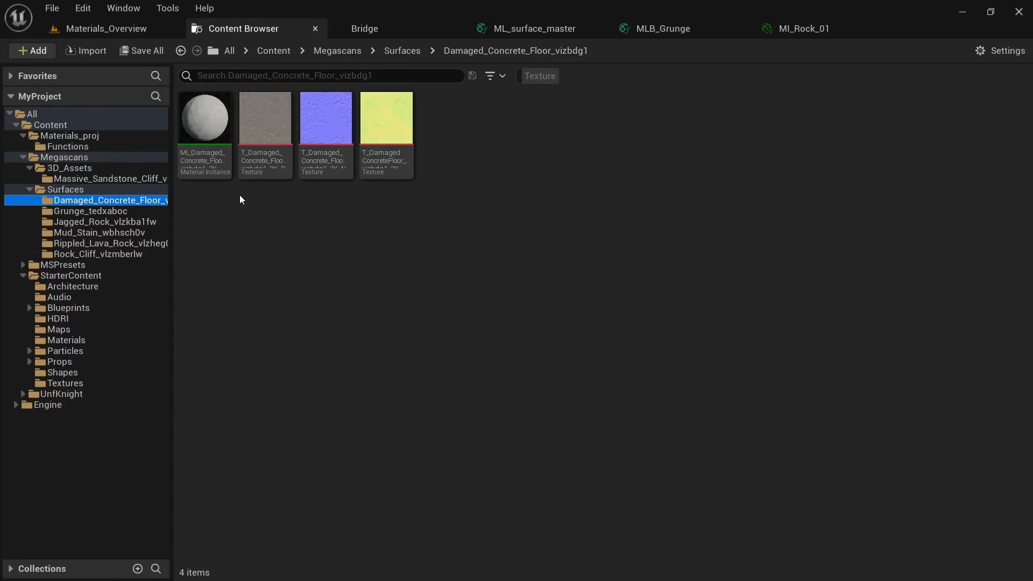
Step: Open the Damaged Concrete Floor colour texture and examine its red, green and blue channels separately and combined
double_click(267, 129)
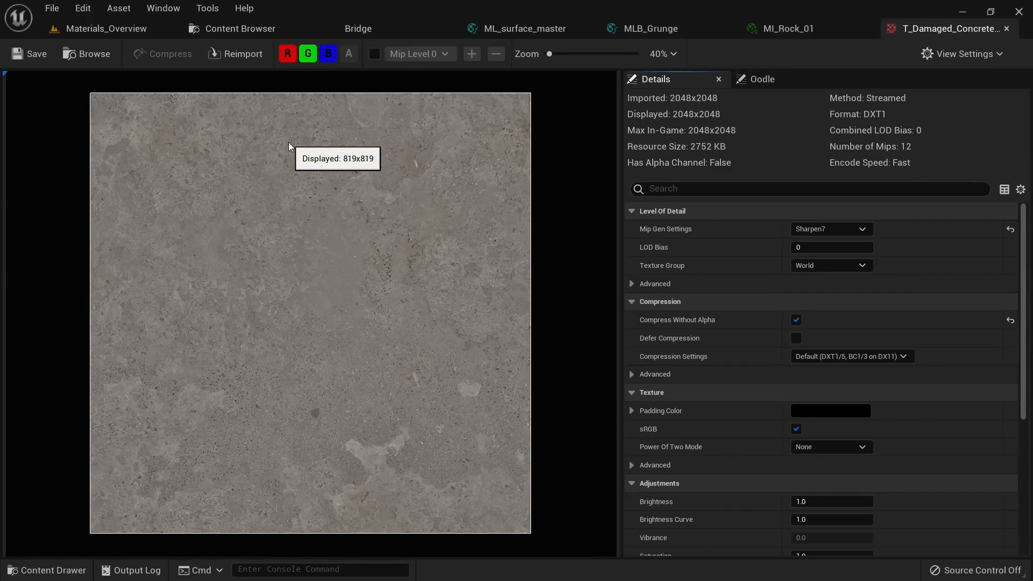
left_click(308, 57)
left_click(327, 56)
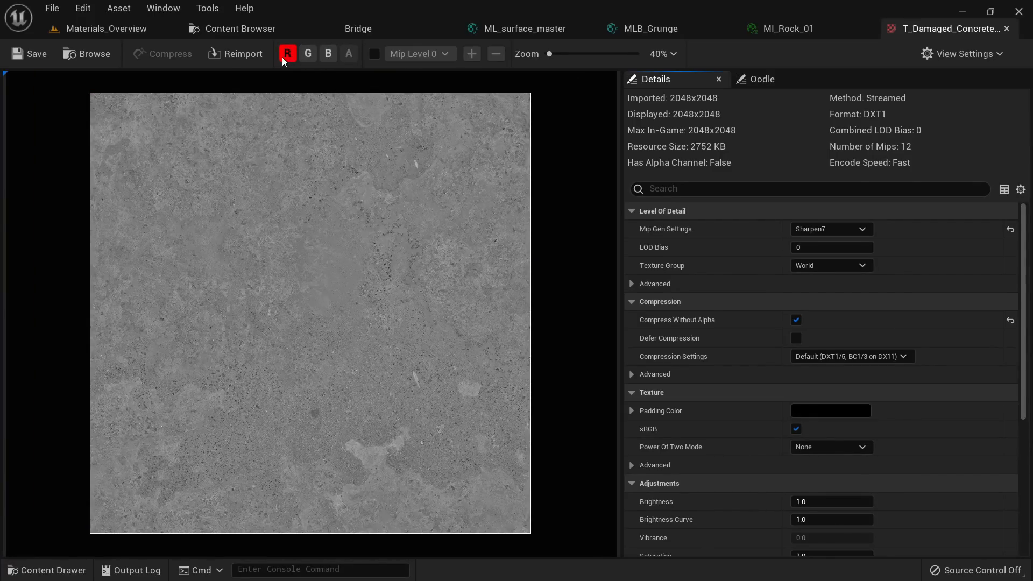
left_click(310, 55)
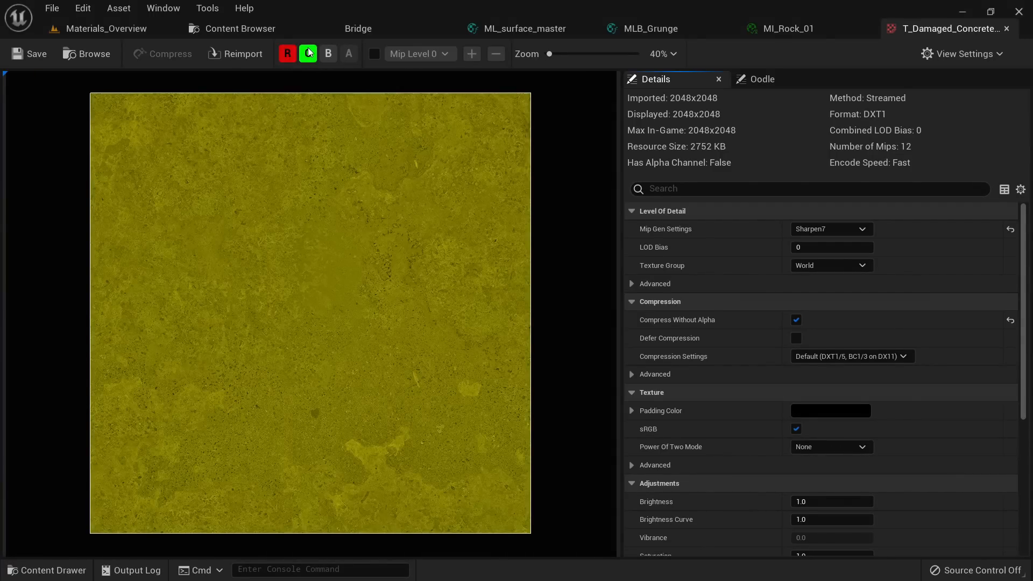
left_click(308, 49)
left_click(308, 55)
left_click(288, 55)
left_click(331, 59)
left_click(308, 55)
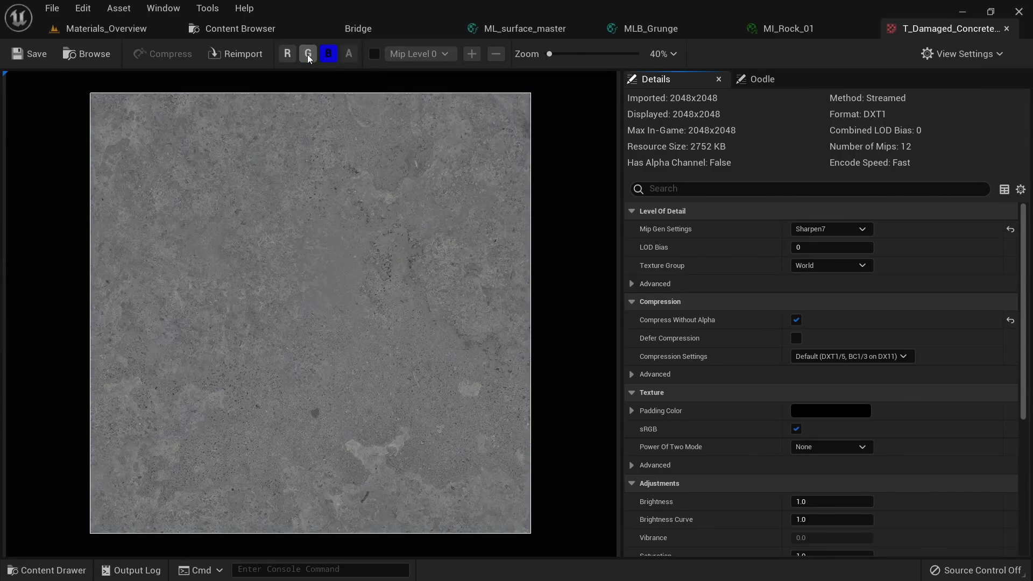
left_click(308, 56)
left_click(328, 53)
left_click(328, 54)
left_click(287, 53)
scroll(314, 258, "up", 3)
scroll(334, 253, "down", 2)
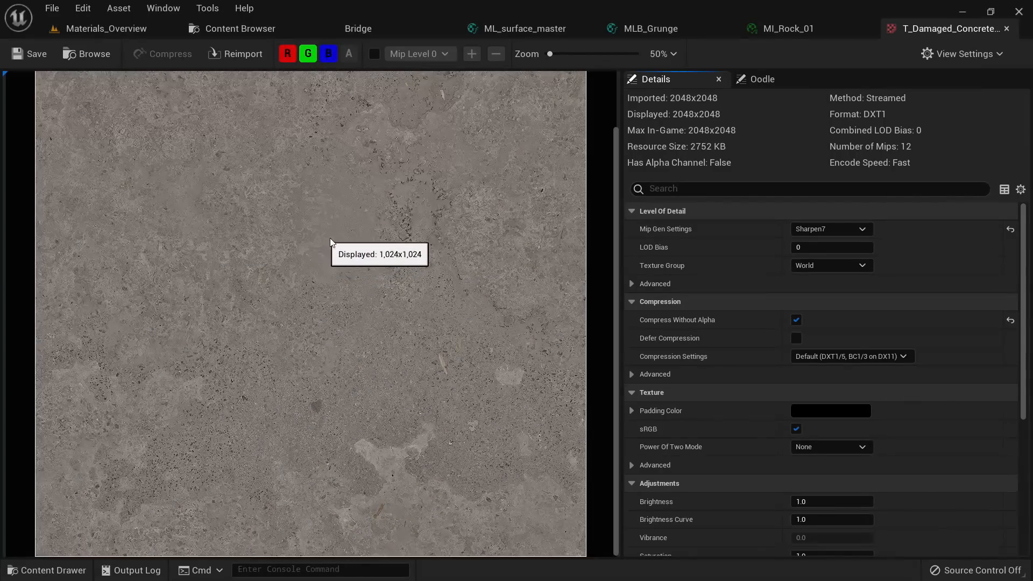
middle_click(934, 30)
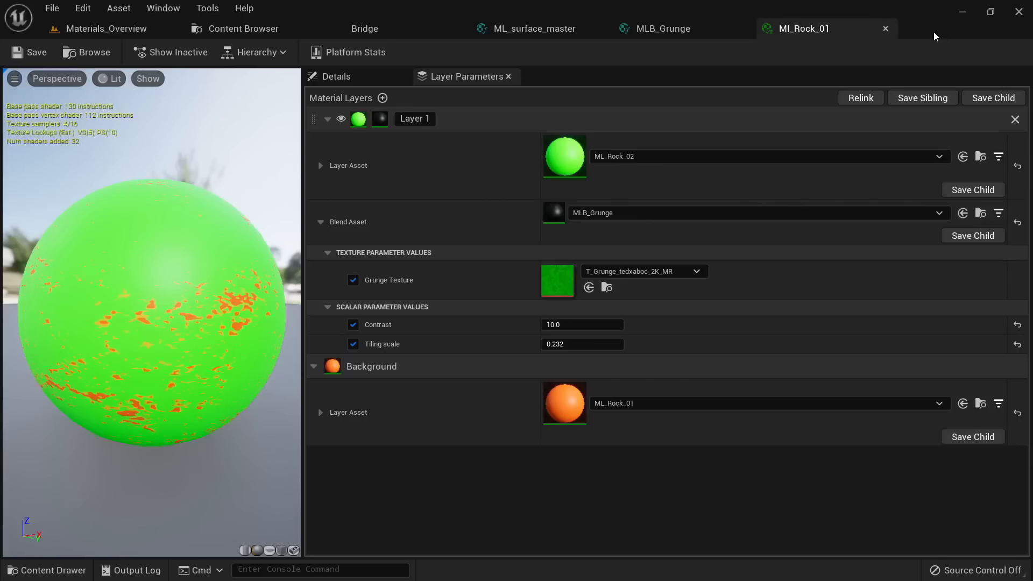
left_click(380, 28)
left_click(536, 29)
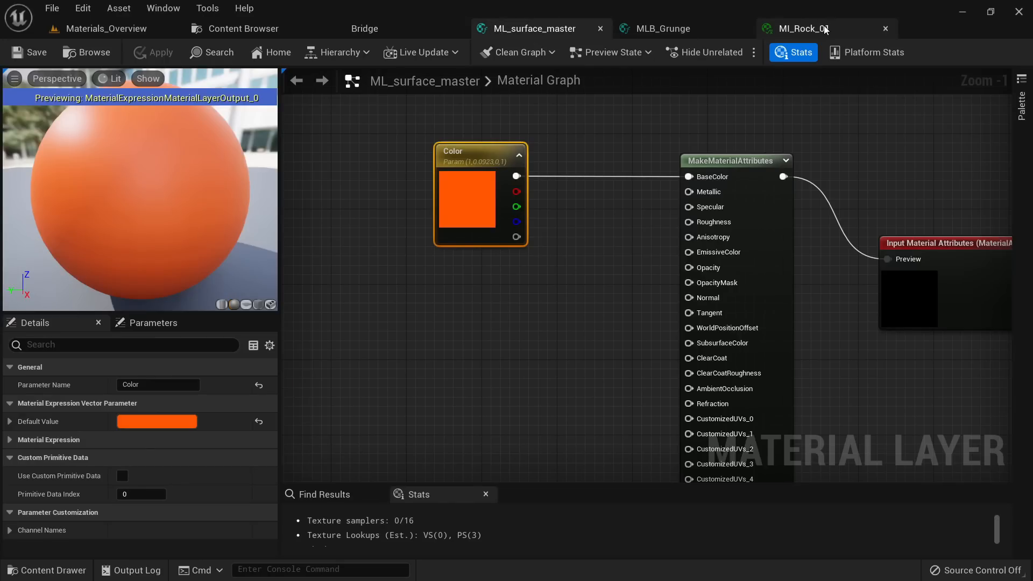
right_click_drag(622, 236, 427, 211)
scroll(427, 212, "down", 3)
left_click(804, 29)
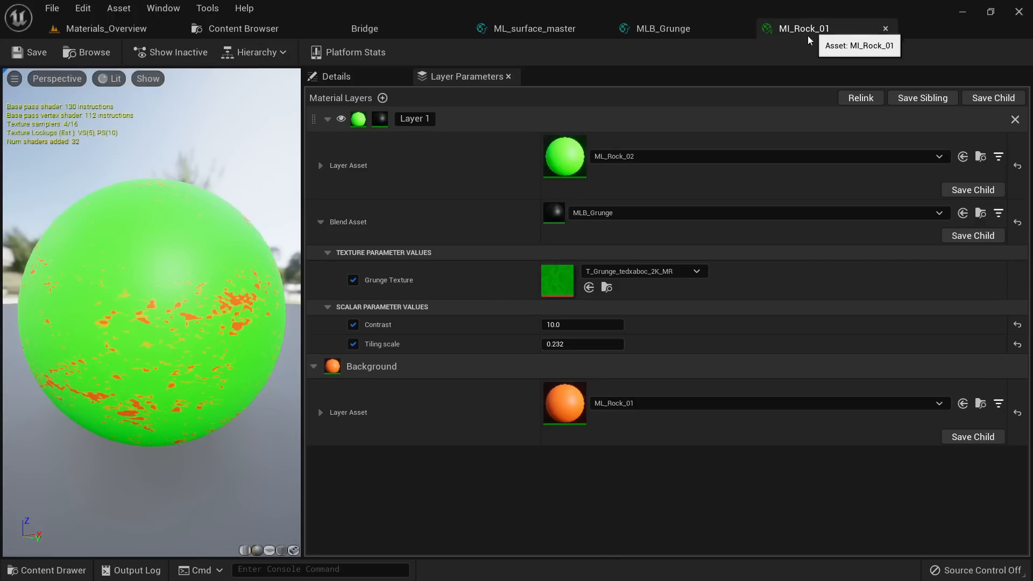
Step: In MLB_Grunge's graph, move the tiling nodes and the Grunge Texture node away from CheapContrast to free space between them
left_click(694, 30)
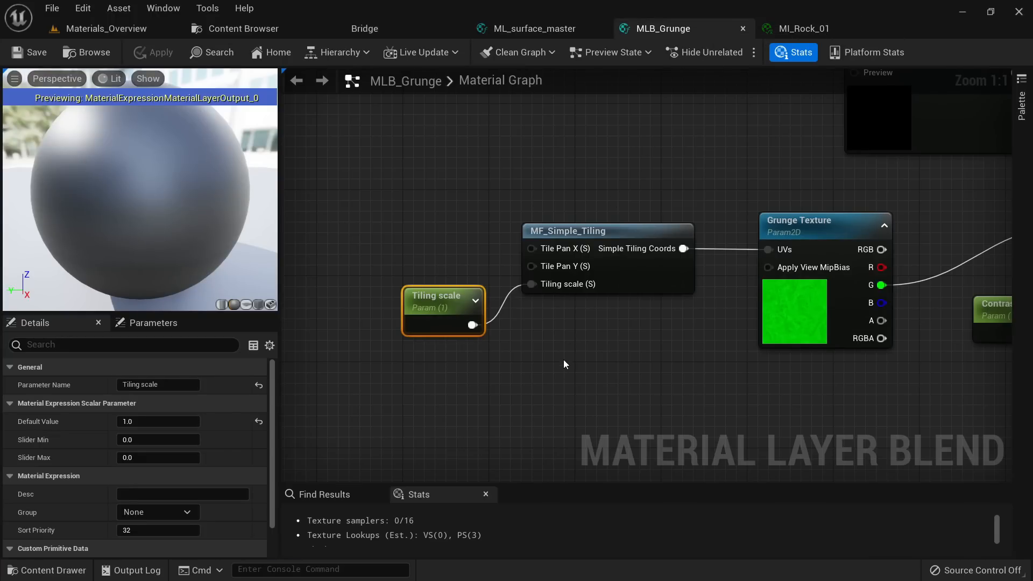
left_click(618, 231, "shift")
scroll(624, 215, "down", 2)
left_click_drag(649, 213, 484, 214)
left_click_drag(769, 300, 620, 304)
scroll(667, 267, "up", 2)
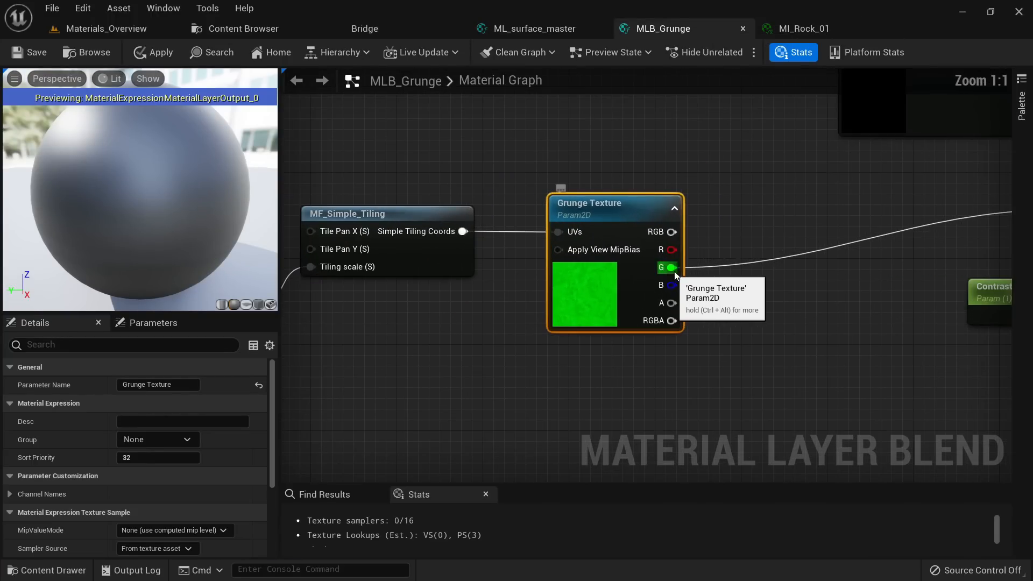
Step: Add a ChannelMaskParameter named Grunge channel, fed by the Grunge Texture's RGB output
right_click_drag(712, 245, 547, 270)
left_click_drag(508, 258, 592, 243)
type("channel parame")
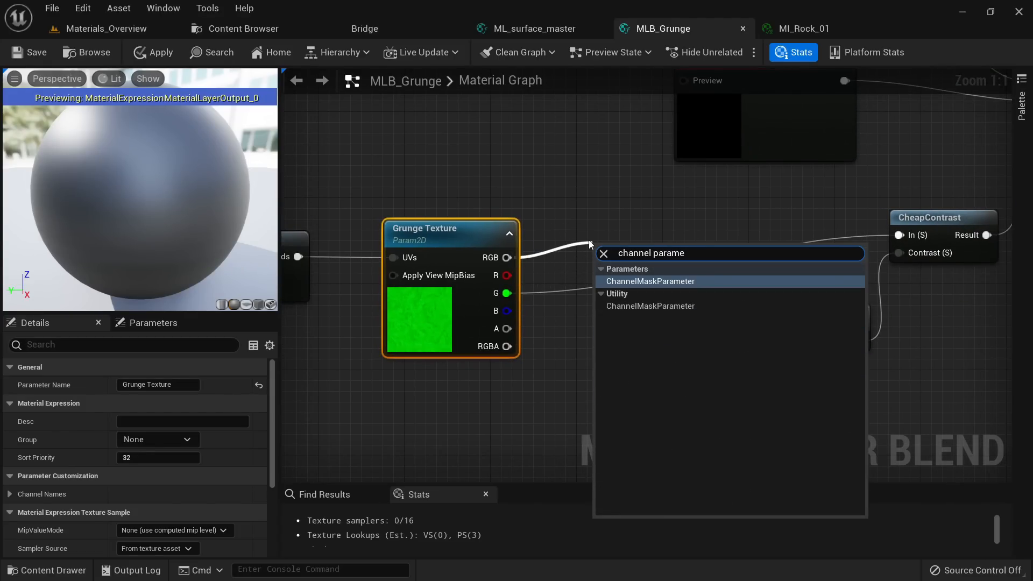
key("Return")
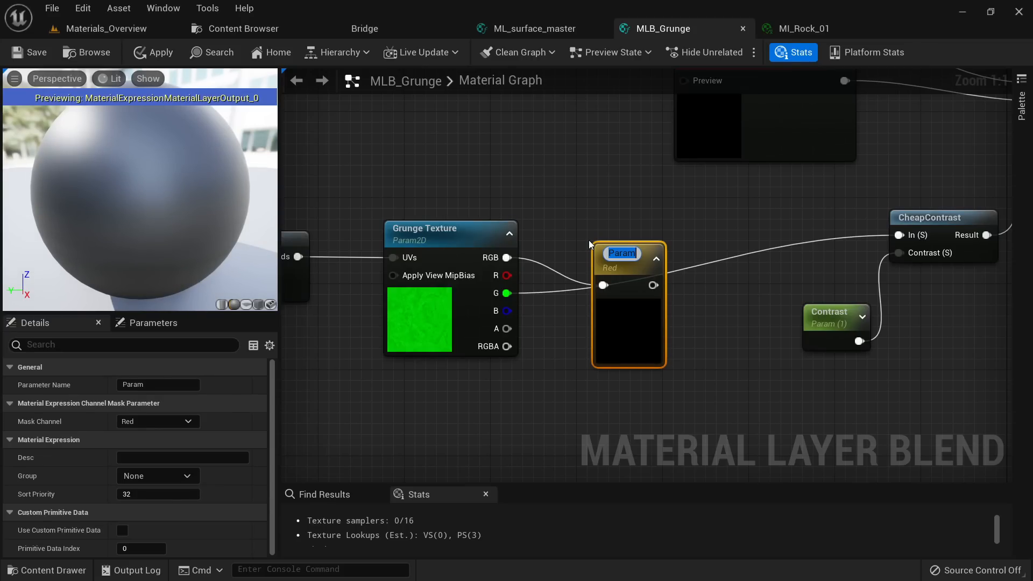
type("G")
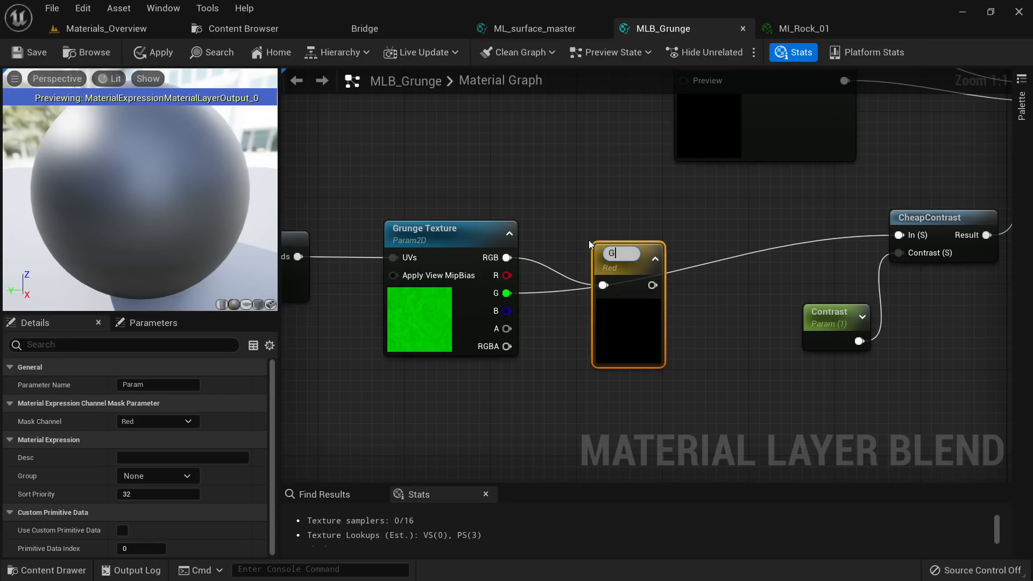
type("Grunge channel")
key("Return")
Step: Connect the Grunge channel output to CheapContrast's In input, apply the change to MLB_Grunge and check the cube in the level
left_click_drag(624, 263, 900, 234)
left_click_drag(674, 295, 685, 305)
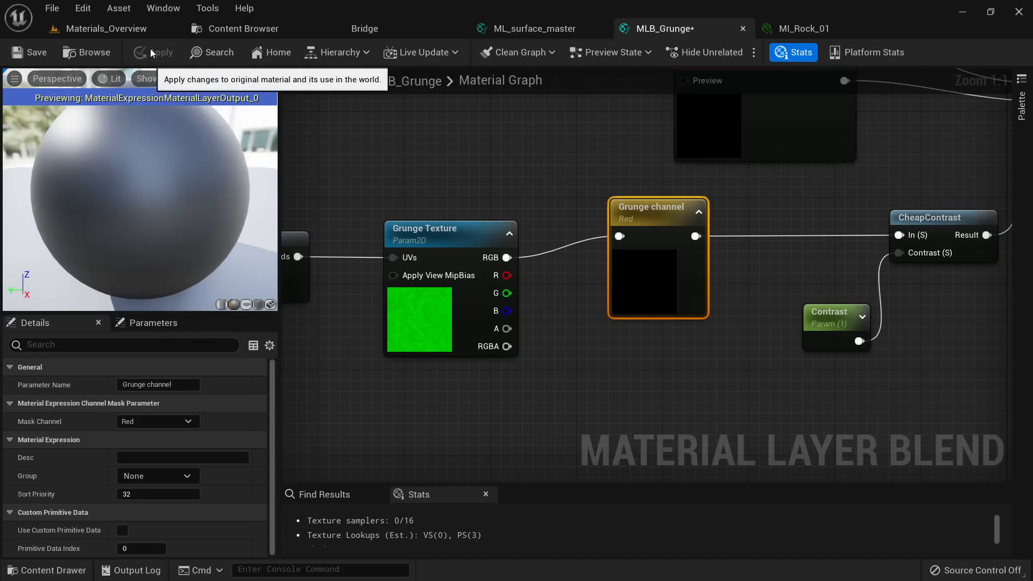
left_click(240, 36)
left_click(127, 31)
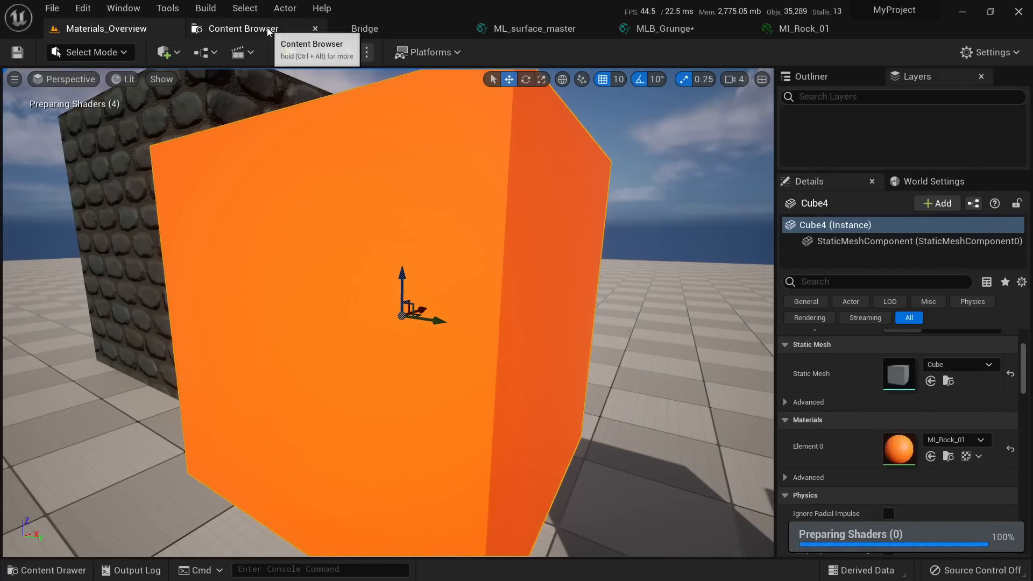
Step: Open the Damaged Concrete Floor ORDp texture and inspect its red, green and blue channels separately
left_click(298, 33)
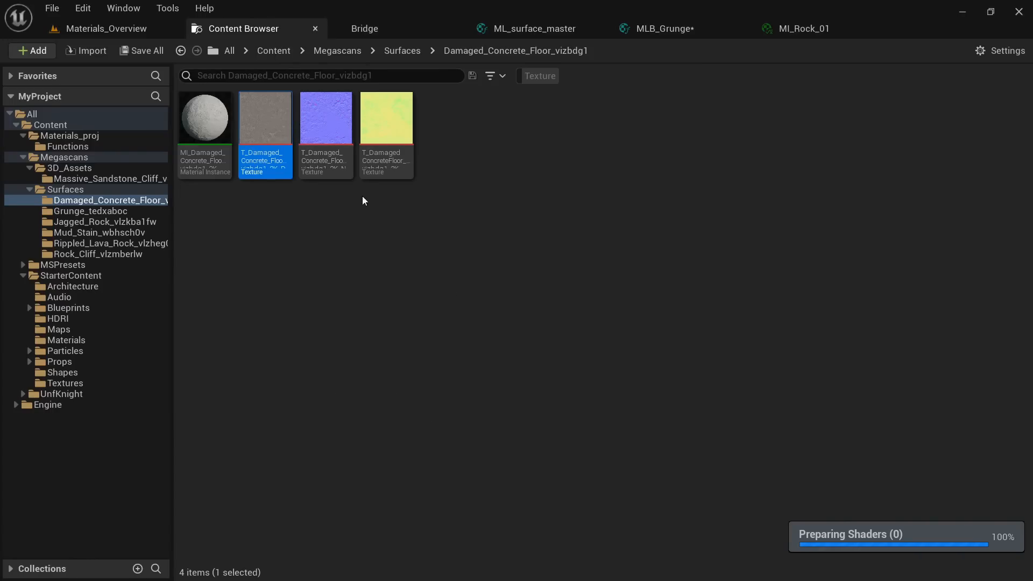
double_click(390, 132)
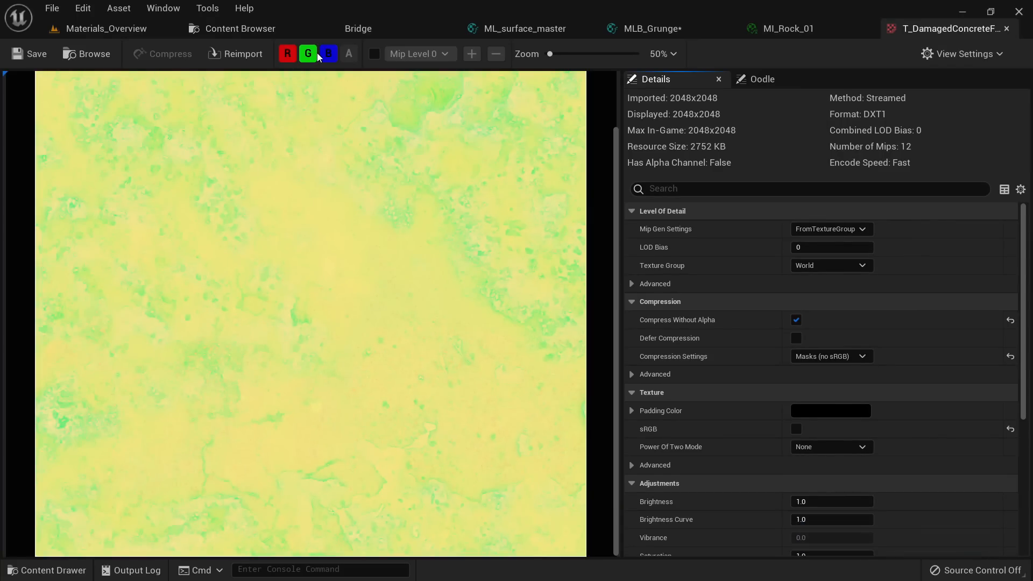
left_click(328, 53)
left_click(308, 53)
left_click(288, 56)
left_click(308, 55)
left_click(309, 55)
left_click(329, 56)
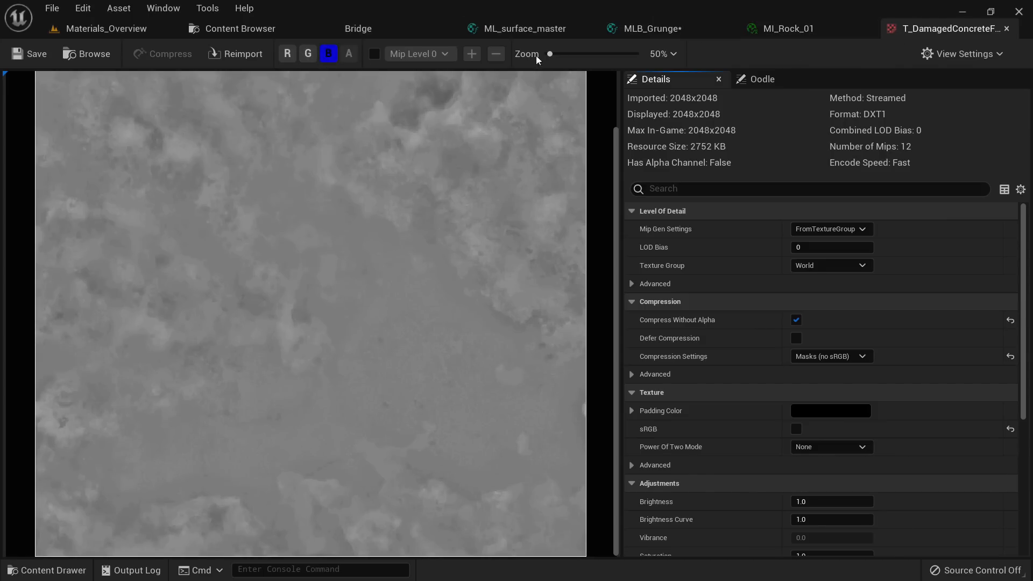
Step: Assign T_DamagedConcreteFloor_vizbdg1_2K_ORDp as the Grunge Texture of Layer 1's blend in MI_Rock_01
left_click(661, 29)
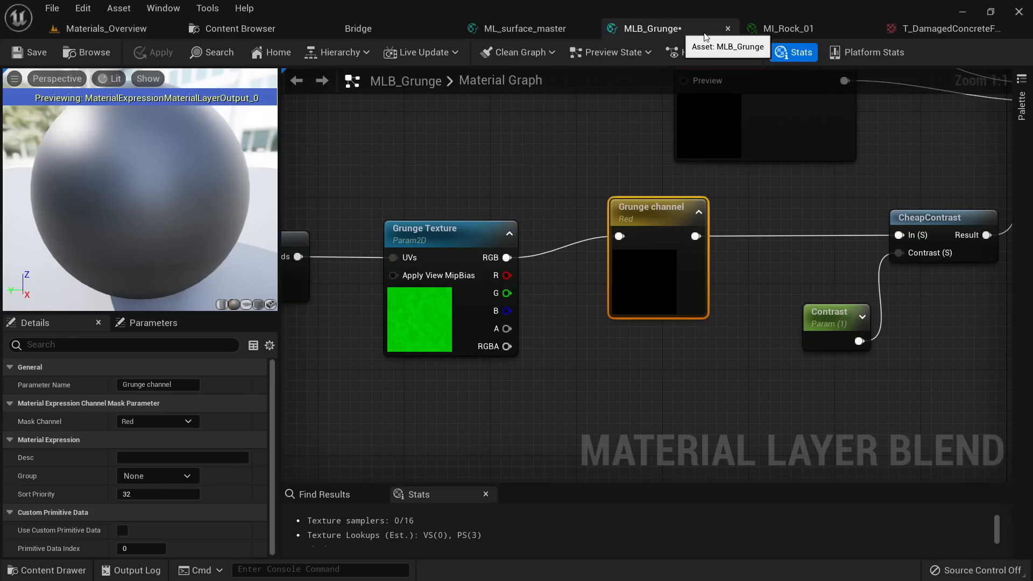
left_click(783, 31)
left_click(588, 287)
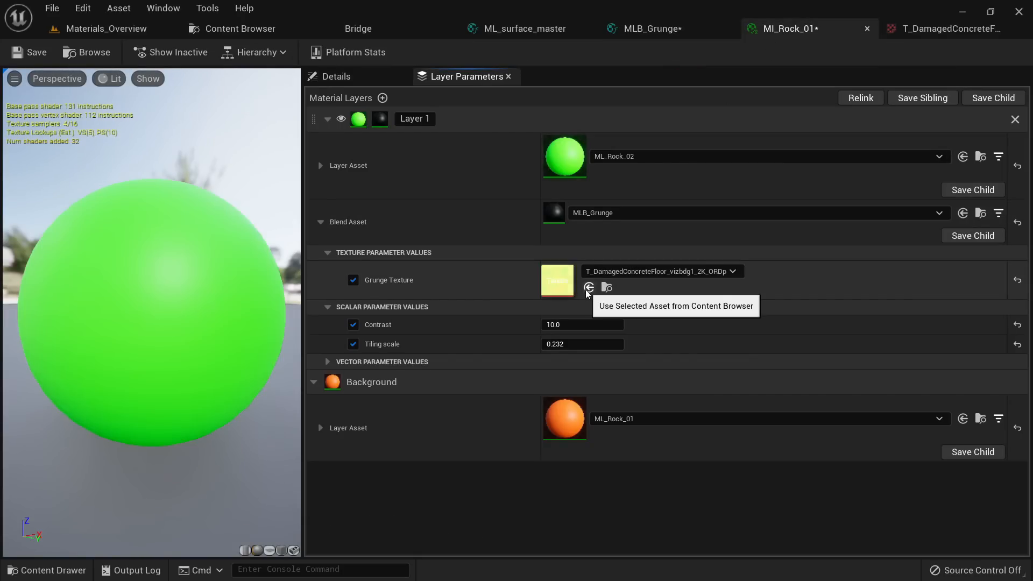
left_click_drag(210, 346, 177, 326)
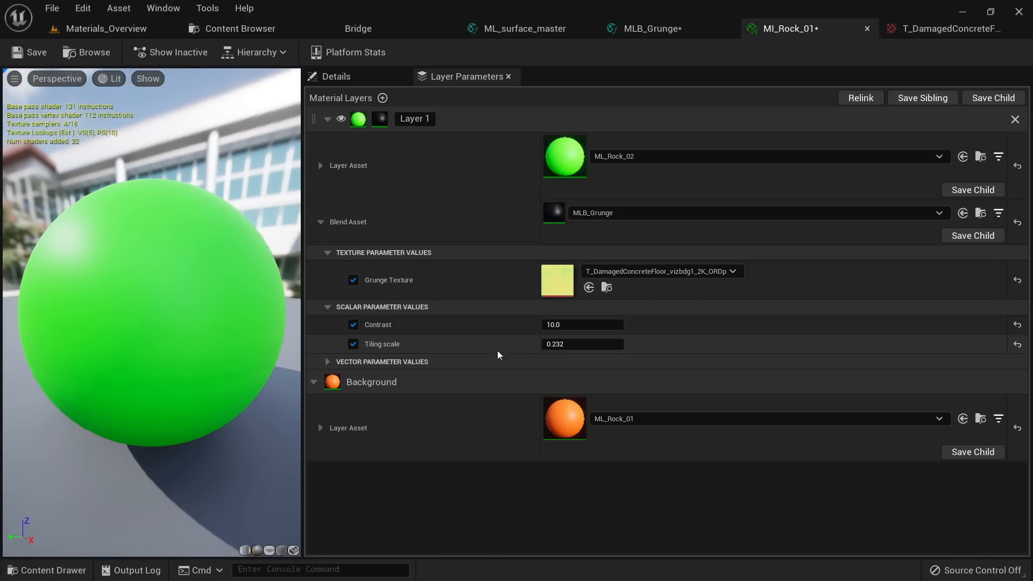
Step: Enable the Grunge channel override in the Layer 1 blend's vector parameters and set it to Blue
left_click(330, 361)
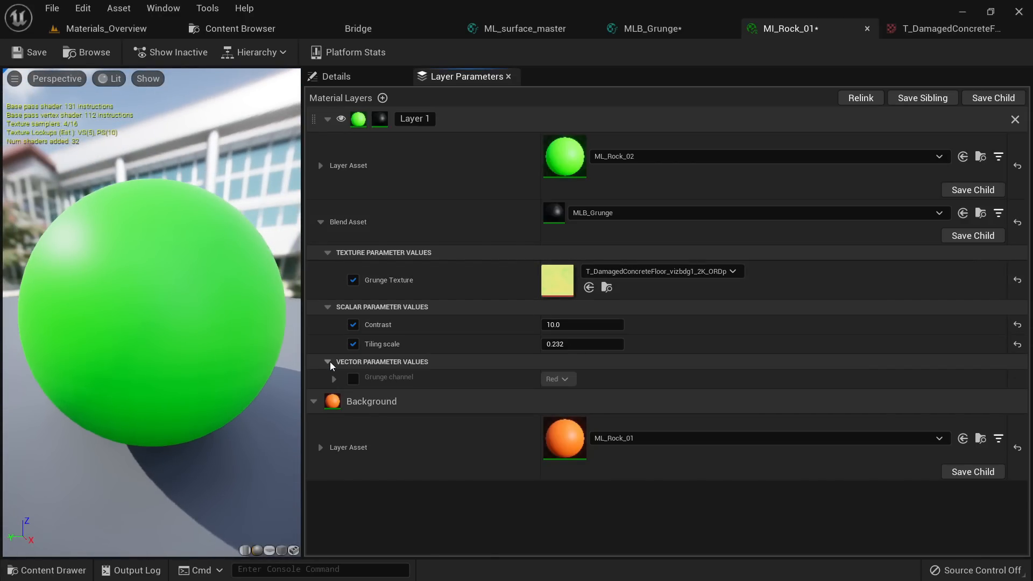
left_click(334, 379)
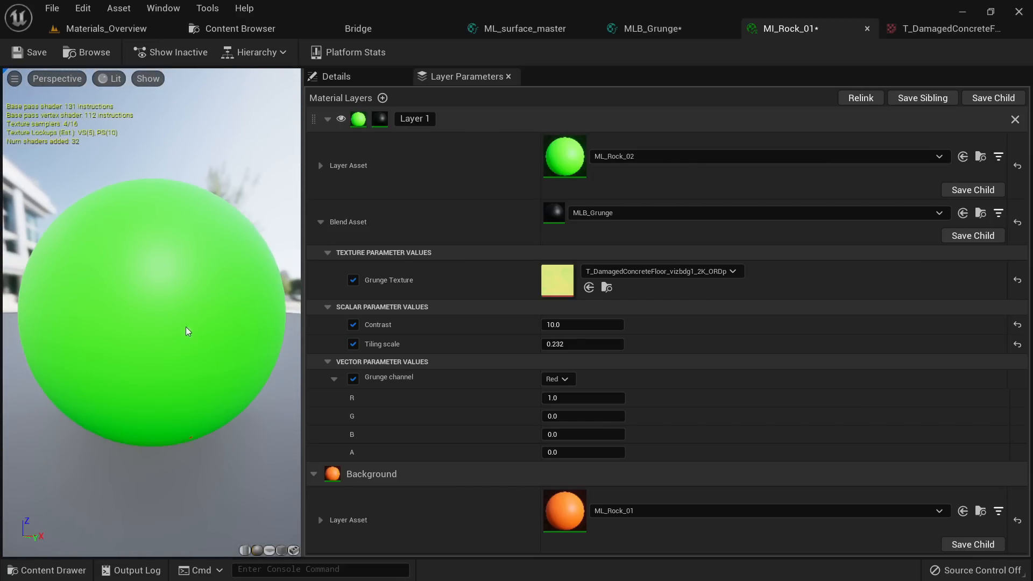
left_click(558, 379)
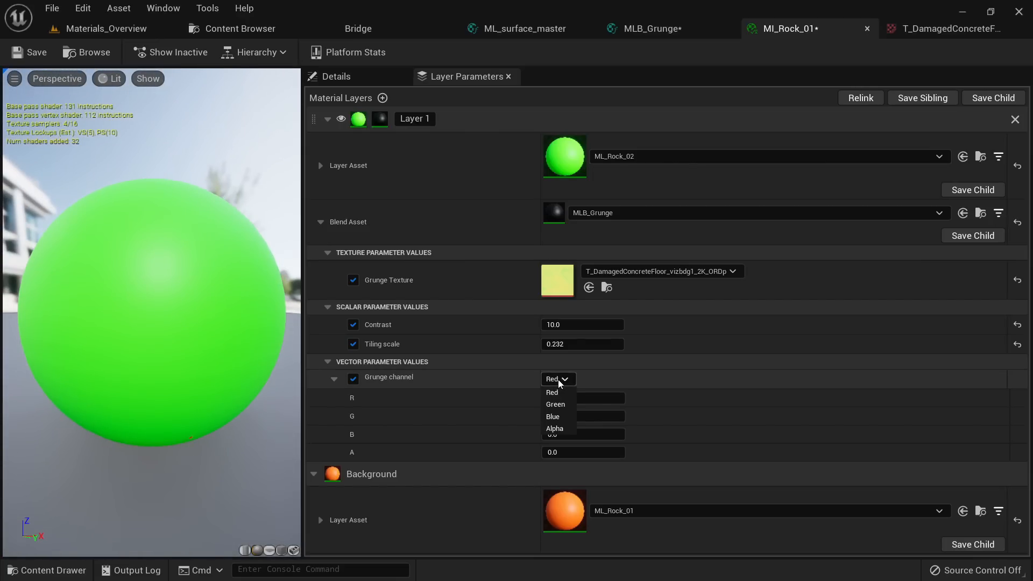
left_click(554, 417)
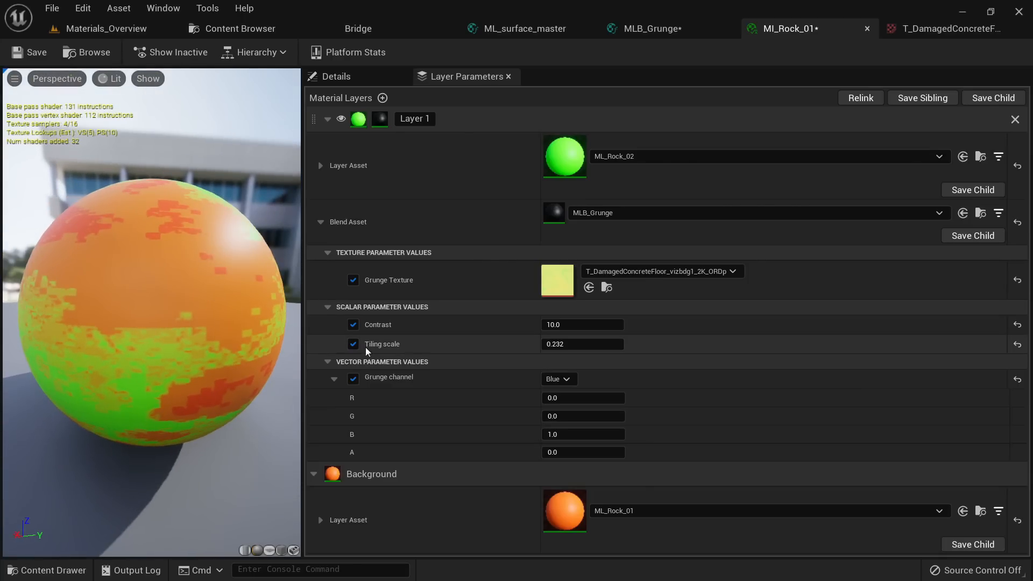
Step: Try Contrast values of 2 and 5 for the grunge blend and check the cube in the Materials_Overview level
left_click(577, 325)
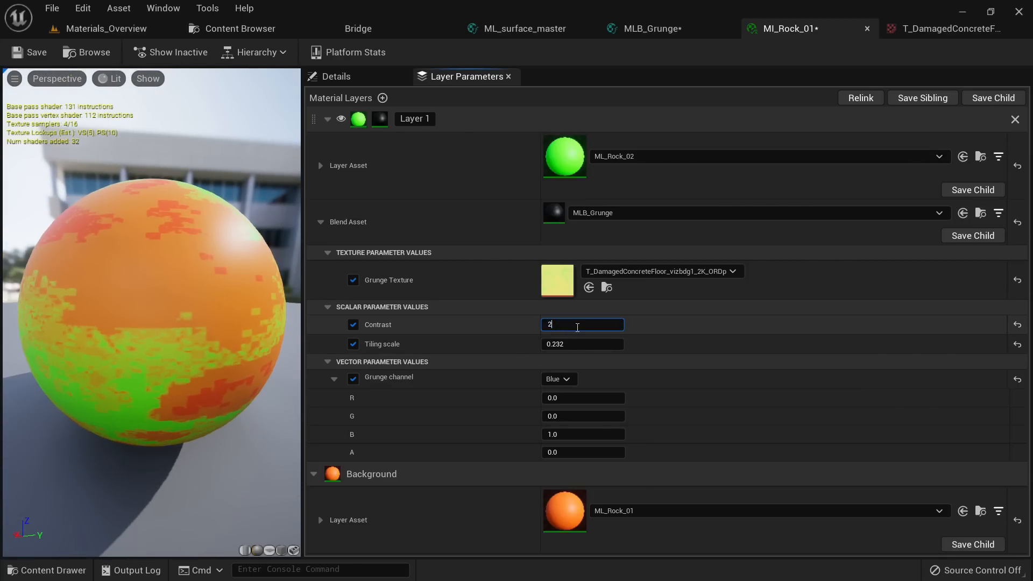
key("Return")
type("5")
key("Return")
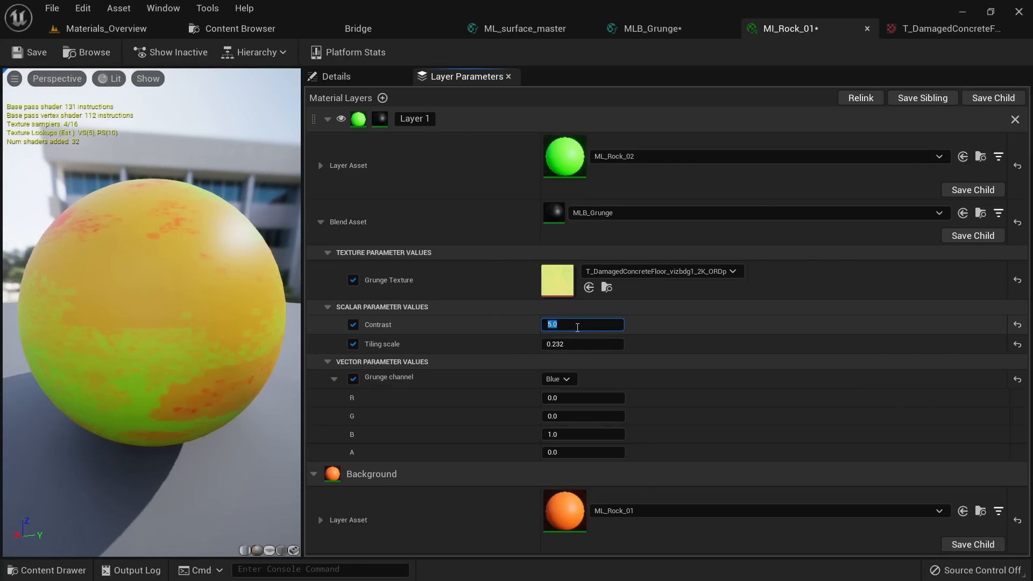
left_click(105, 28)
right_click_drag(387, 312, 408, 247)
Step: Set the grunge blend's Contrast to 10 and Tiling scale to 0.5 in MI_Rock_01, and check the cube in the level
left_click(811, 28)
left_click(566, 323)
type("10")
key("Return")
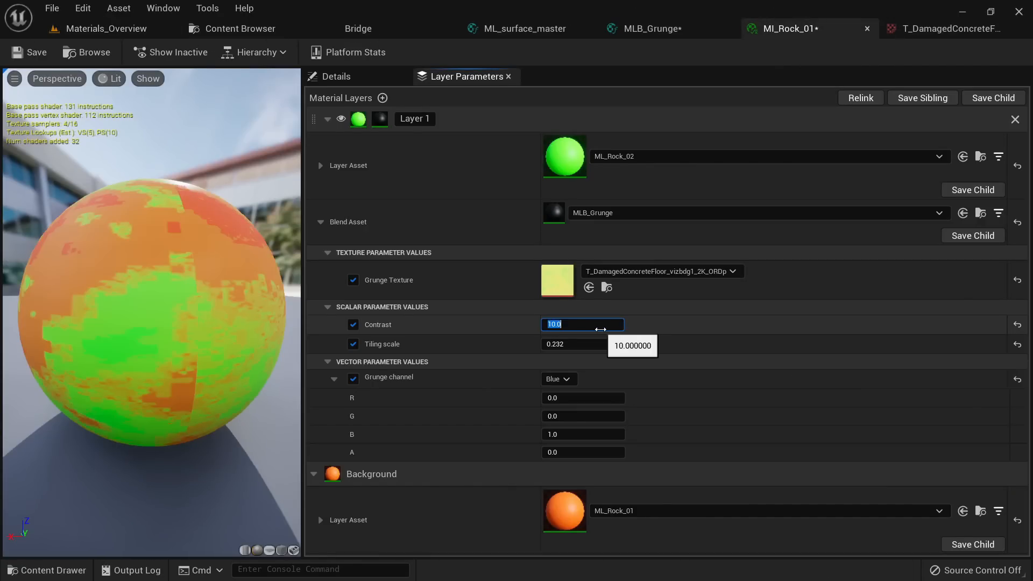
left_click(584, 347)
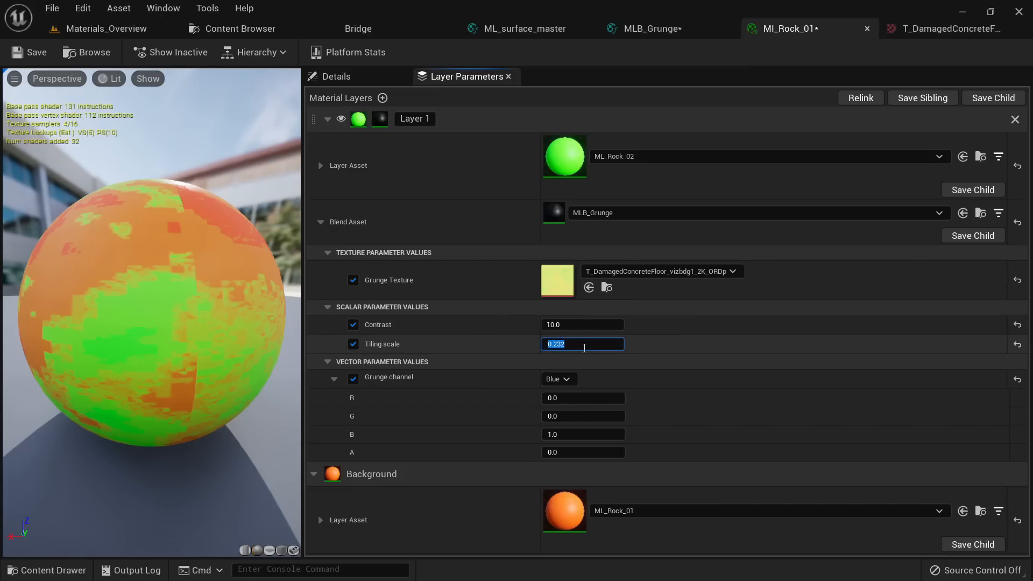
key("Return")
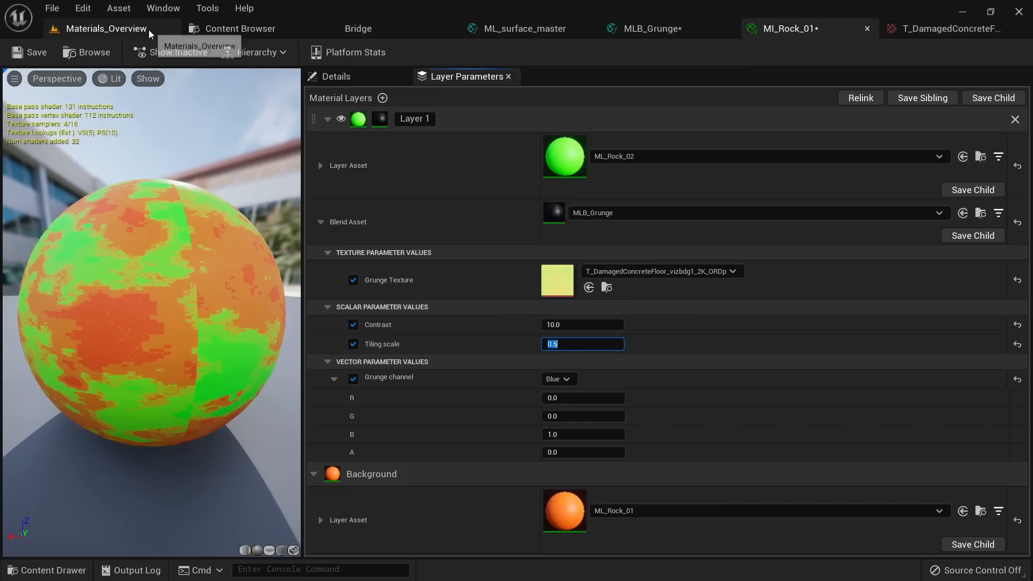
left_click(123, 29)
right_click_drag(386, 312, 269, 312)
mouse_move(497, 345)
right_mouse_down()
mouse_move(344, 387)
mouse_move(323, 365)
mouse_move(301, 377)
mouse_move(495, 346)
right_mouse_up()
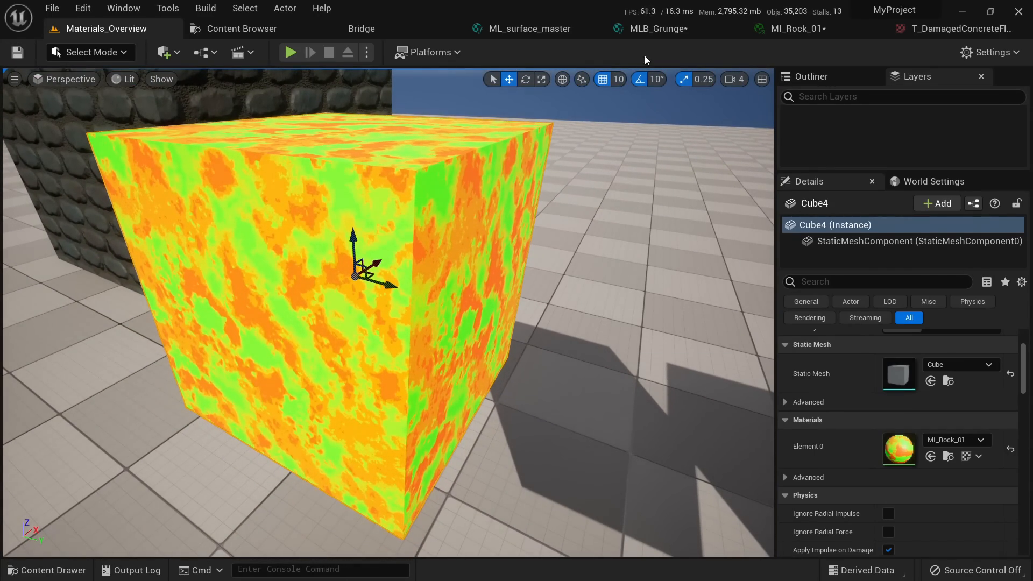
Step: Try Green and Red as the Grunge channel in MI_Rock_01, checking each on the preview sphere
left_click(816, 32)
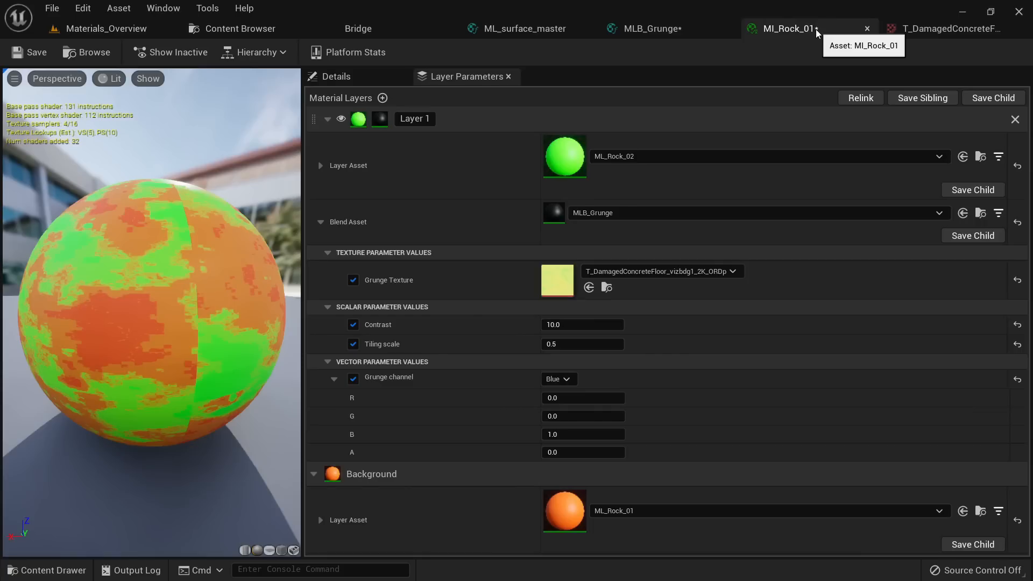
left_click(559, 379)
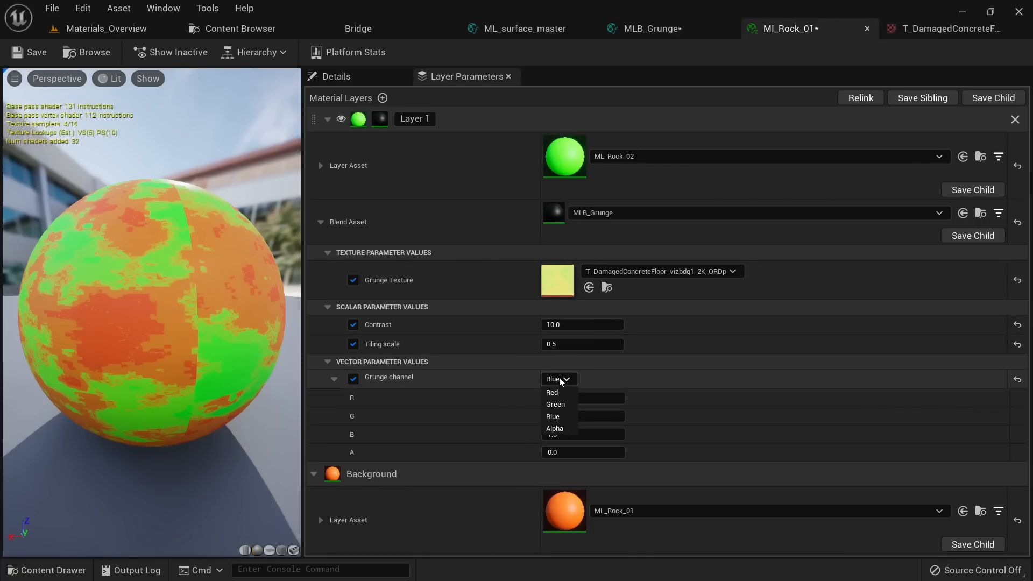
left_click(555, 404)
left_click_drag(187, 296, 123, 299)
left_click(560, 379)
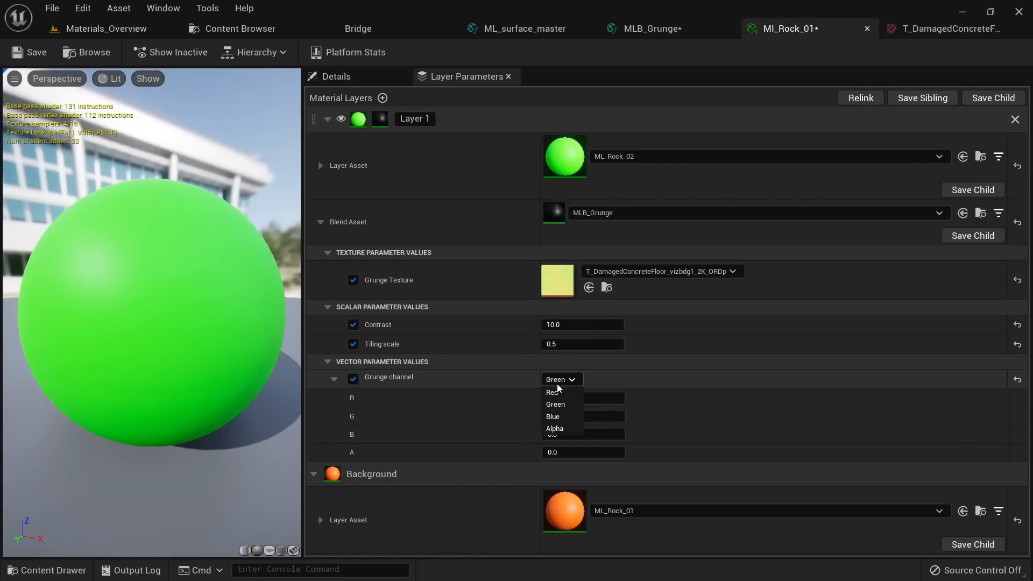
left_click(554, 392)
left_click_drag(221, 295, 220, 318)
Step: Set the Grunge channel to Blue, save MI_Rock_01 and view the cube in the Materials_Overview level
left_click(551, 379)
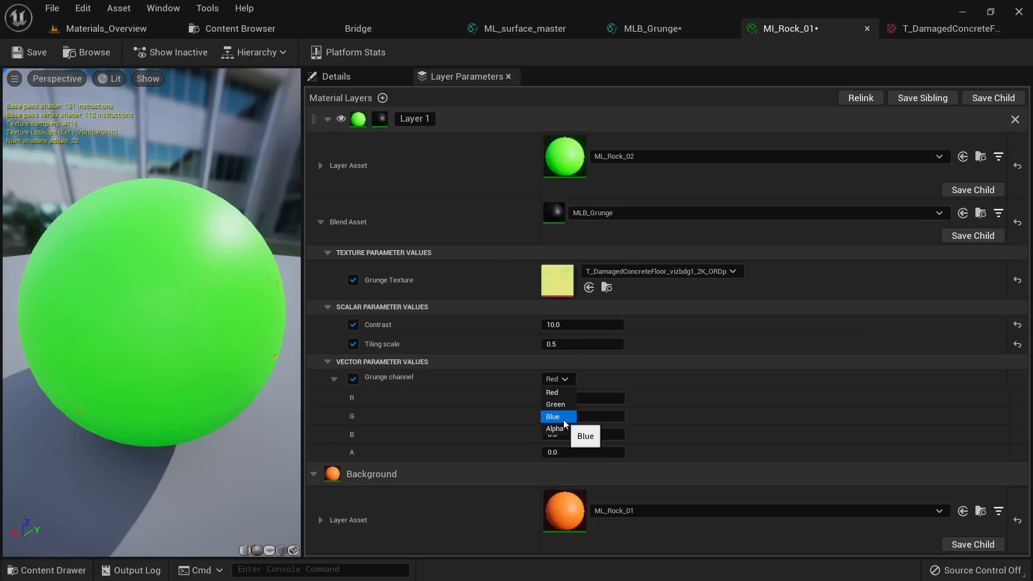
left_click(562, 418)
left_click_drag(194, 325, 173, 310)
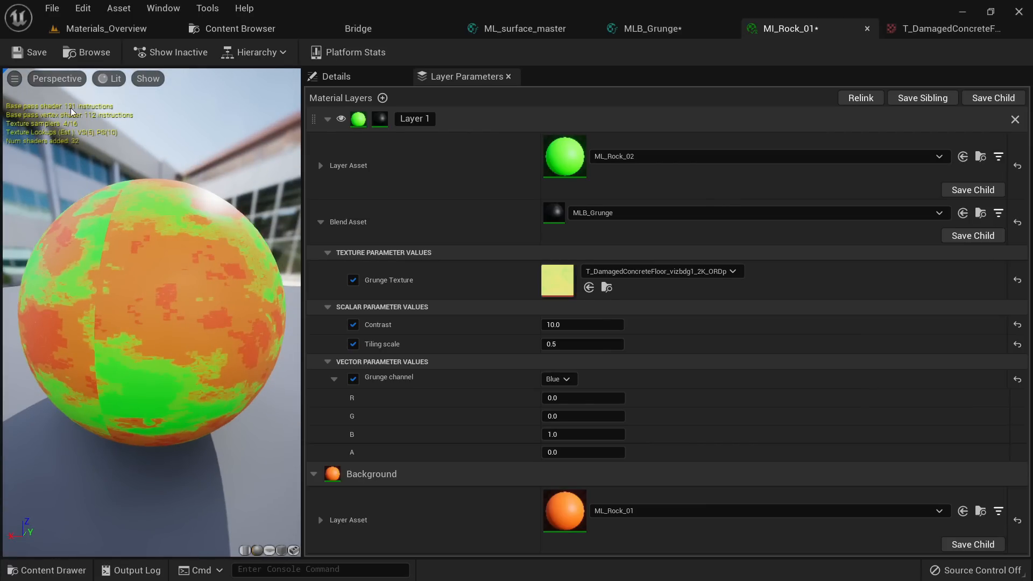
left_click(29, 52)
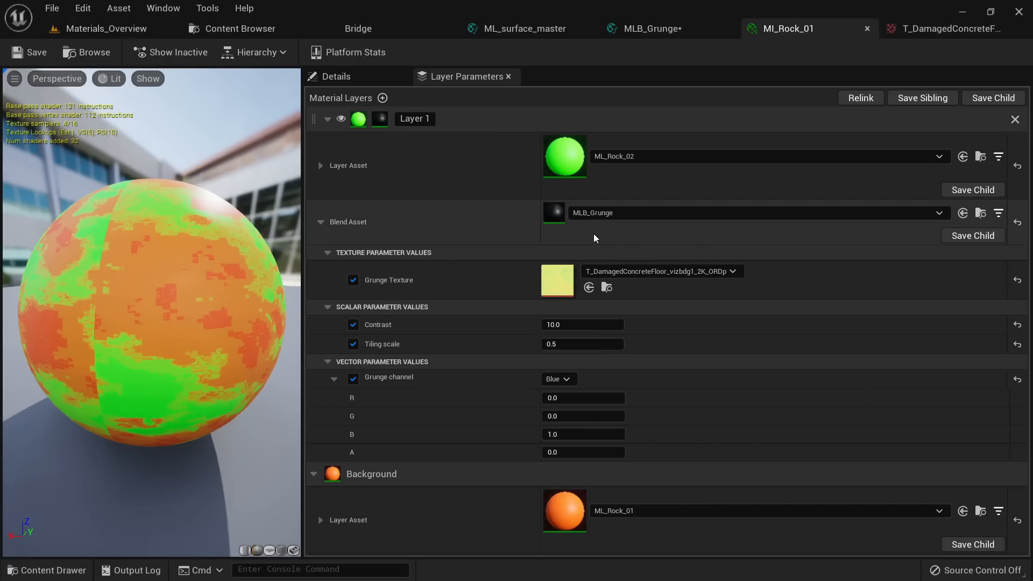
left_click(135, 27)
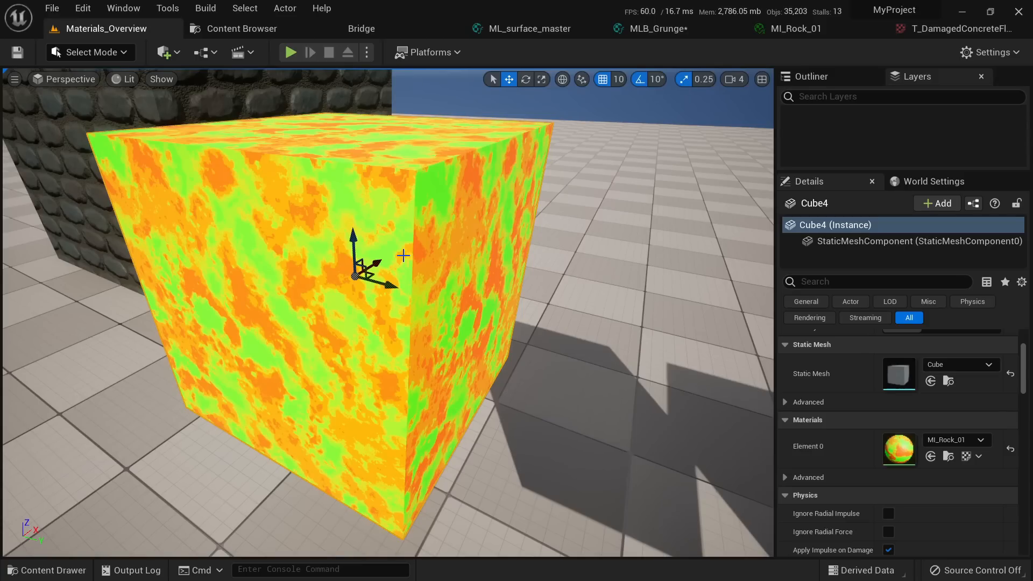
right_click_drag(419, 294, 597, 208)
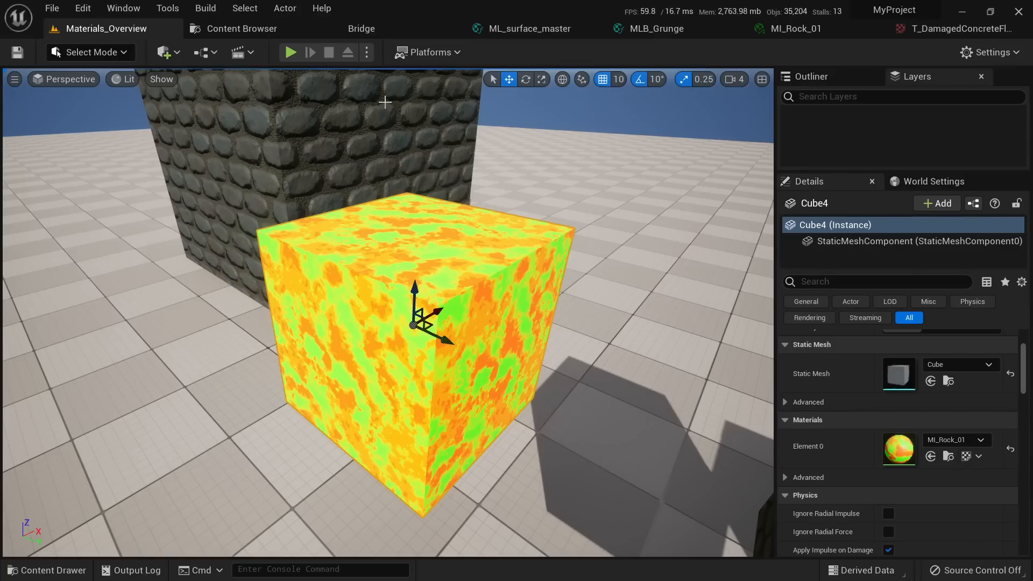
Step: Open the M_Surface_Master material from the Materials_proj folder
left_click(264, 25)
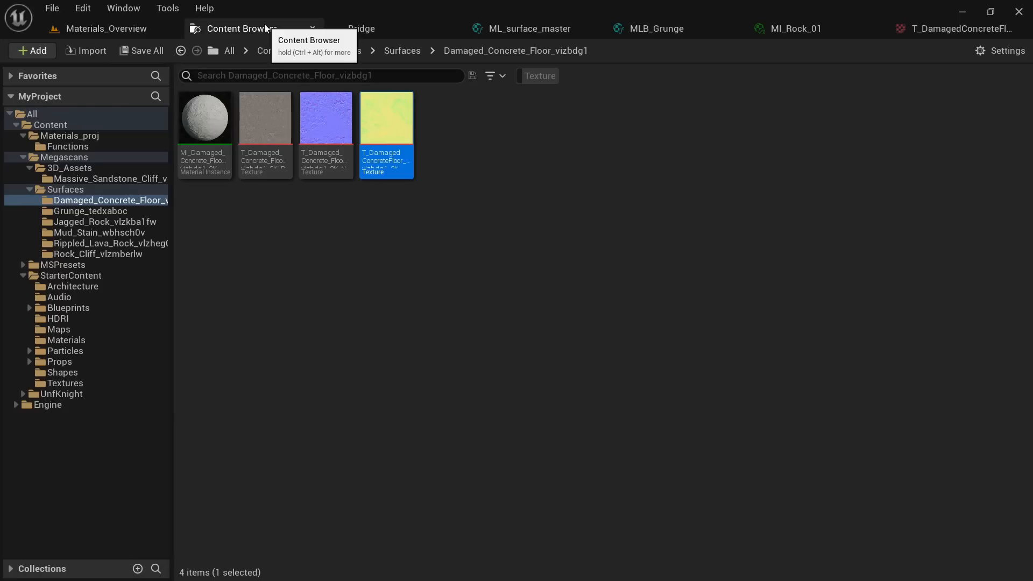
left_click(83, 137)
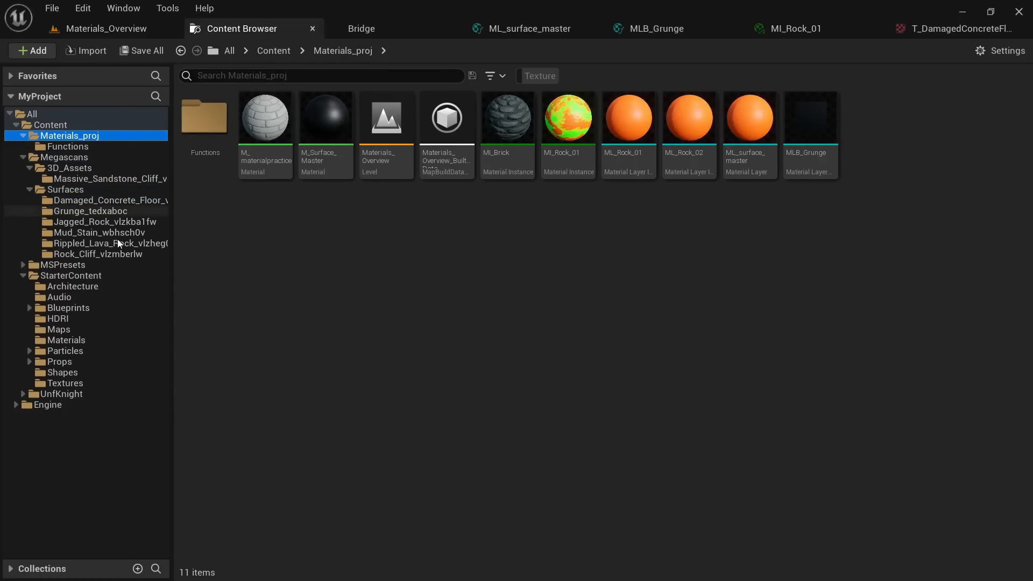
double_click(343, 127)
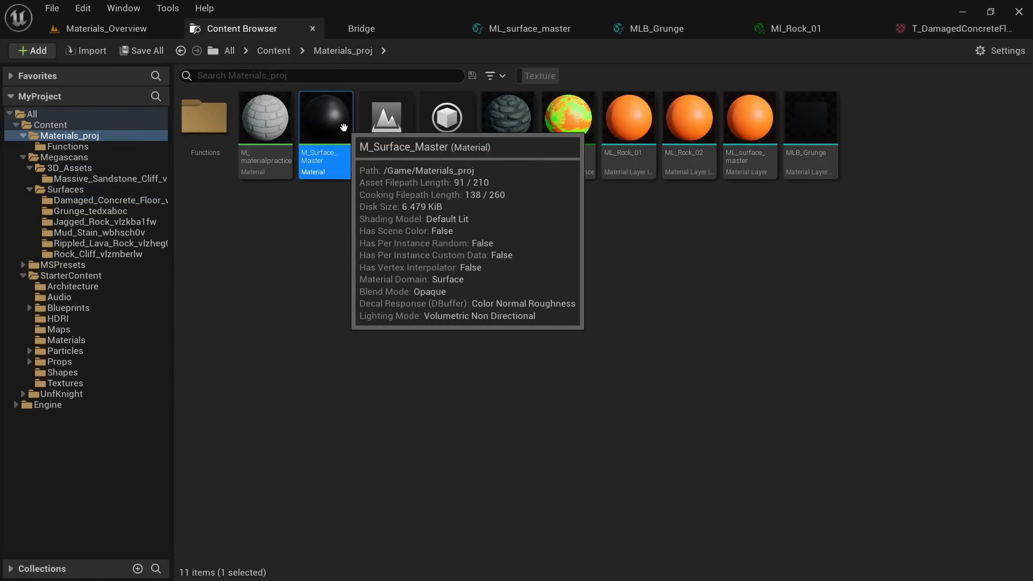
Step: Open M_materialpractice and copy its Simple Tiling setup, Base color, Roughness and Normal map node groups
left_click(256, 29)
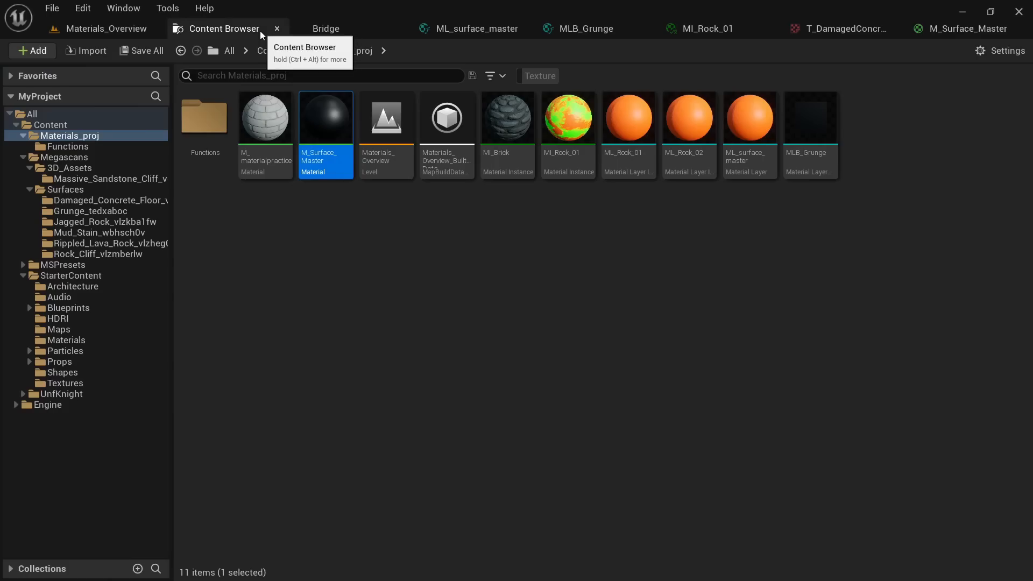
left_click(277, 162)
double_click(277, 163)
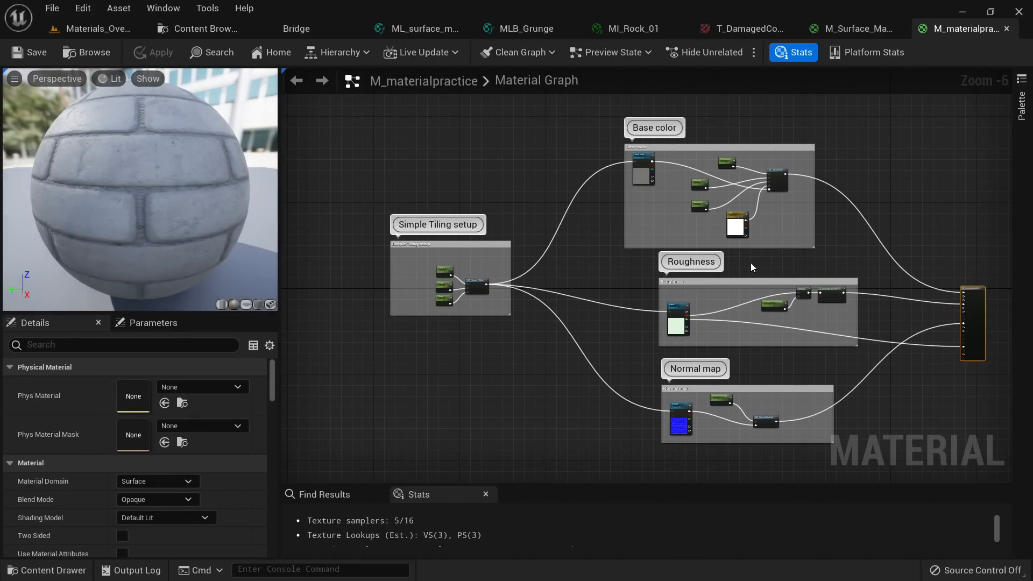
right_click_drag(575, 234, 543, 225)
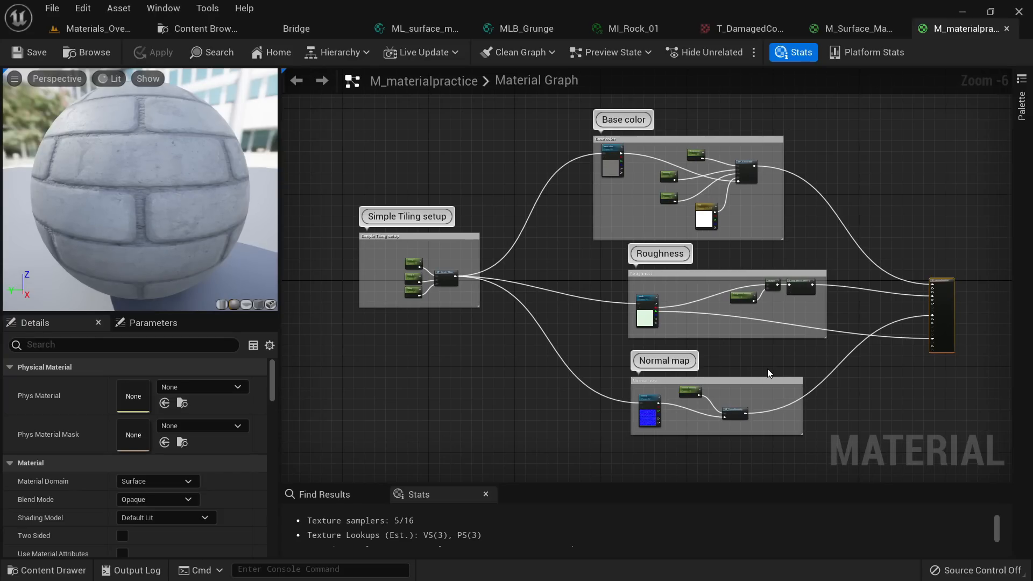
right_click_drag(844, 403, 840, 411)
left_click_drag(850, 194, 330, 466)
Step: In the ML_surface_master layer graph, delete the Color parameter node and paste the tiling, base color, roughness and normal map groups copied from M_materialpractice
left_click(205, 29)
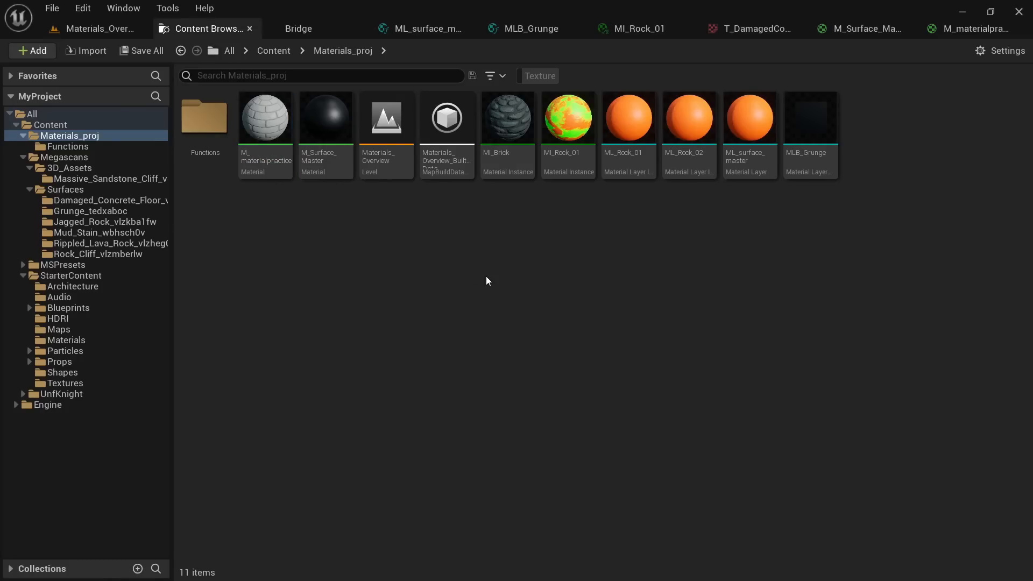
double_click(762, 160)
right_click_drag(535, 336, 784, 272)
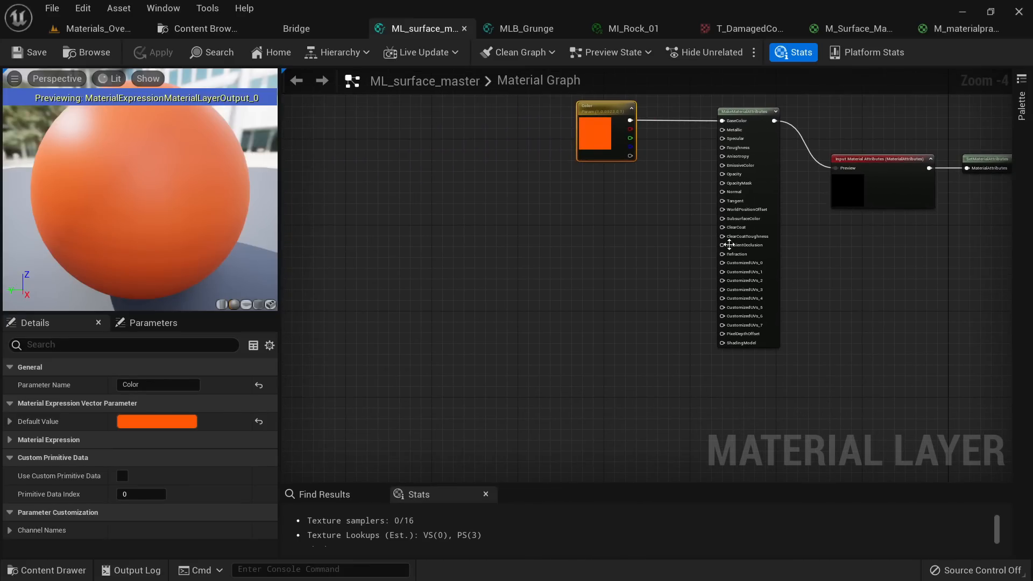
scroll(593, 150, "up", 3)
scroll(649, 218, "down", 2)
right_click_drag(595, 152, 731, 250)
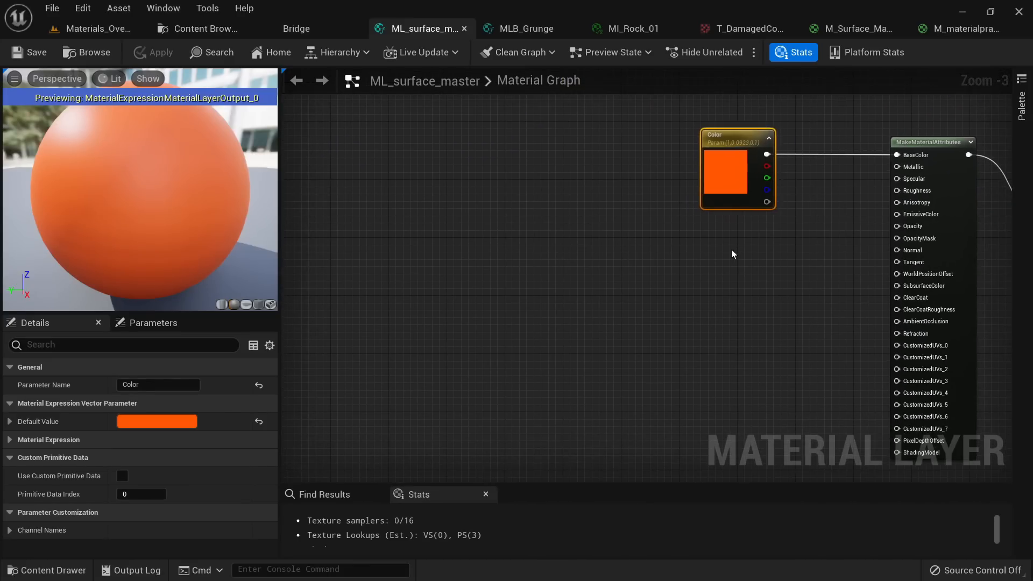
scroll(721, 255, "down", 3)
key("Delete")
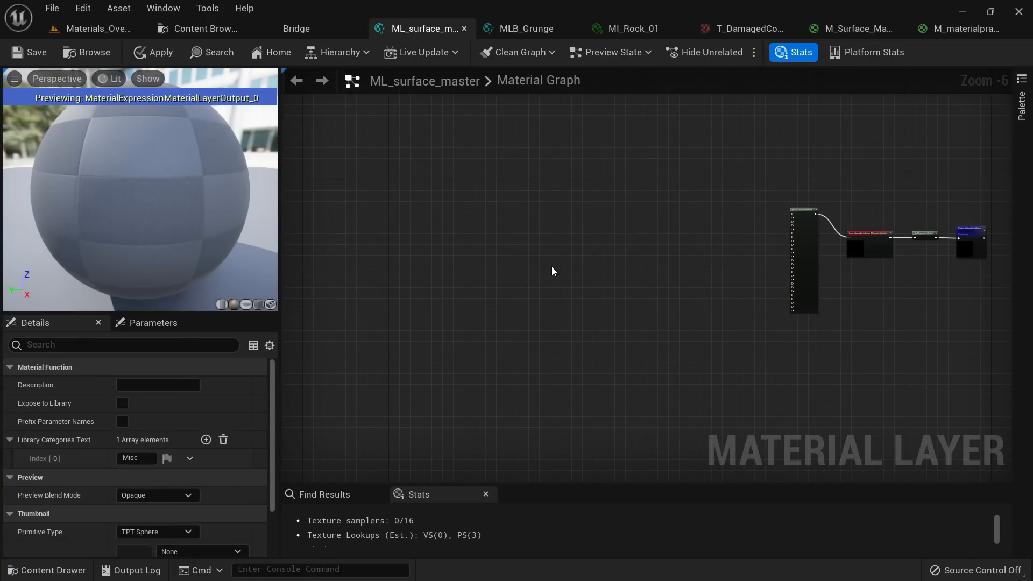
key("ctrl+z")
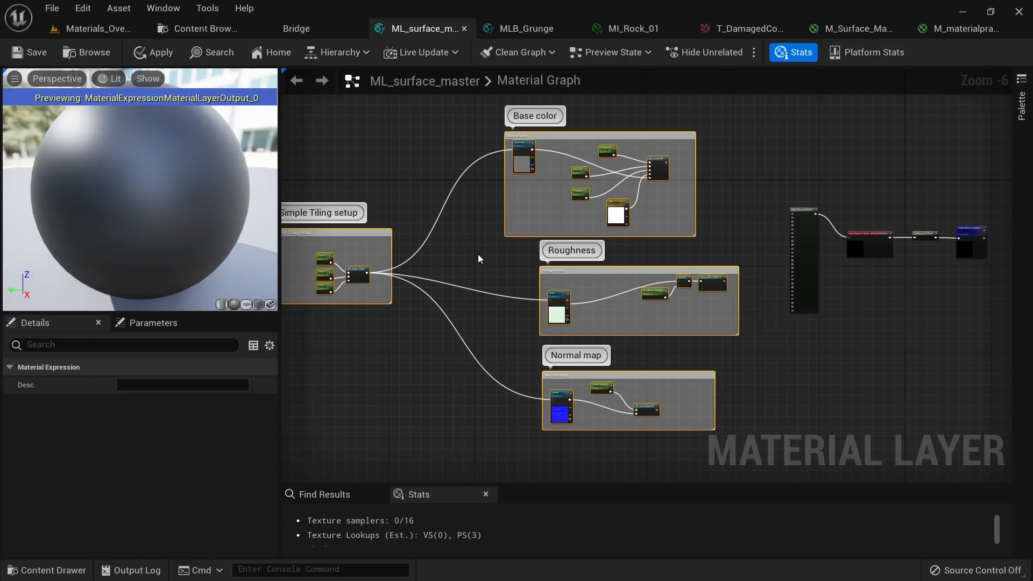
left_click(500, 258)
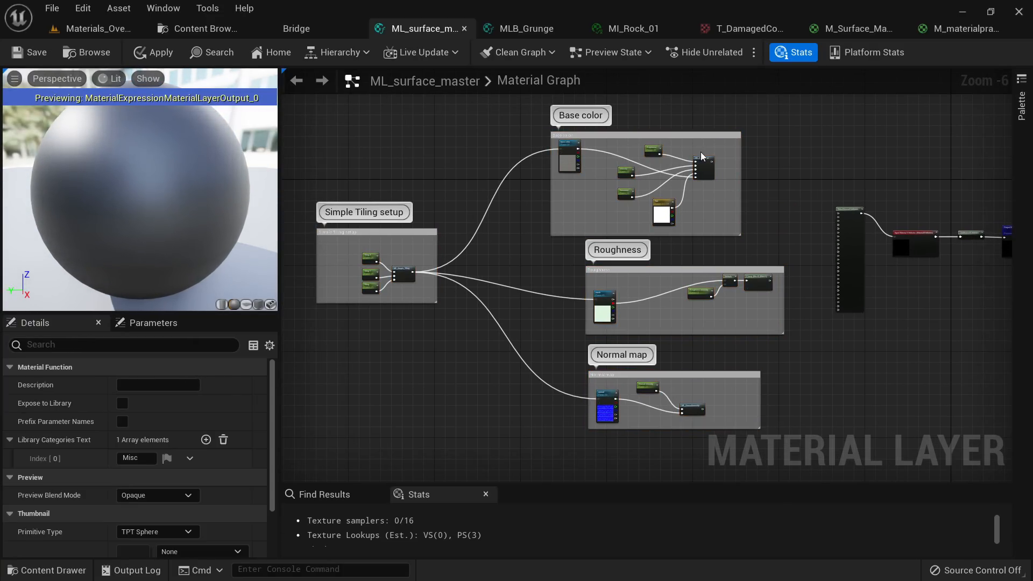
scroll(648, 140, "up", 6)
scroll(662, 329, "down", 4)
scroll(603, 203, "up", 4)
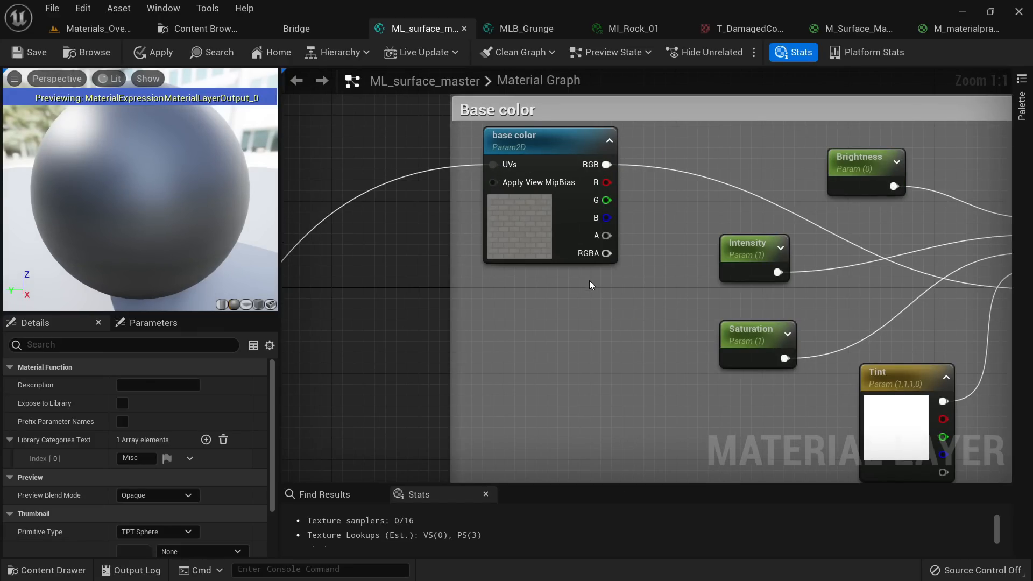
Step: In Bridge, show the locally downloaded assets, look through the rock surfaces and select Rock Cliff
left_click(280, 30)
mouse_move(20, 269)
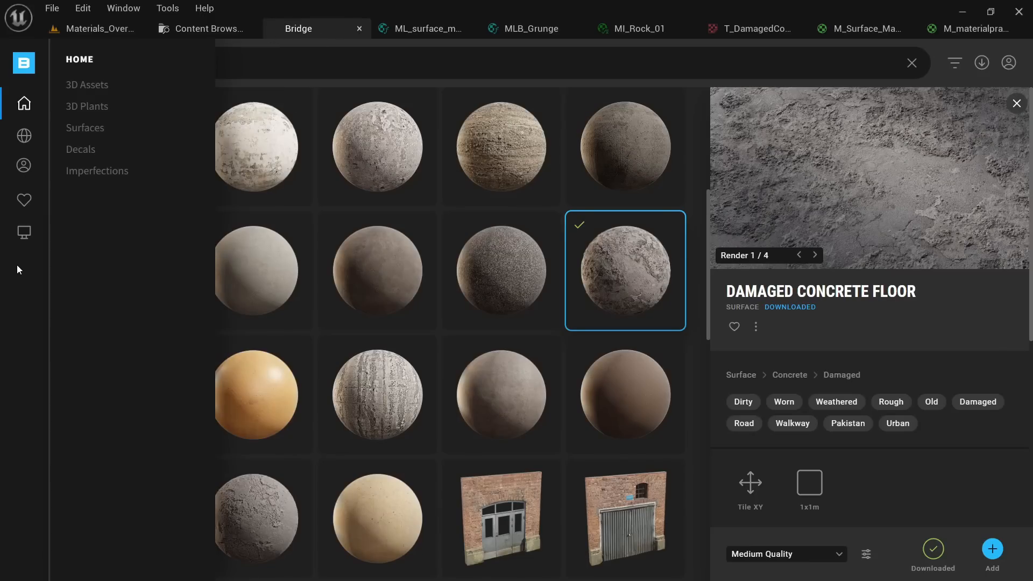
left_click(24, 234)
left_click(505, 193)
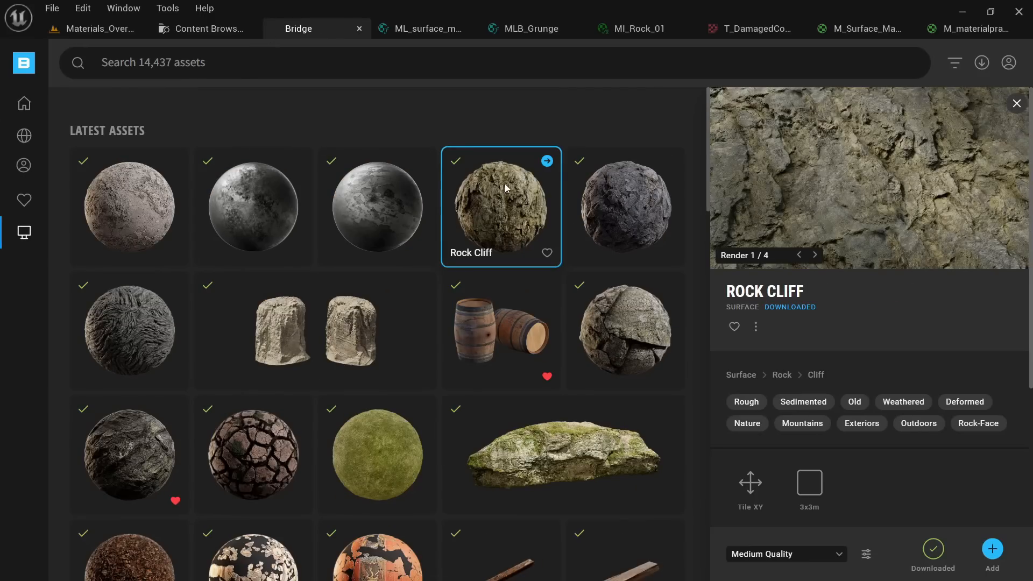
left_click(648, 213)
left_click(129, 331)
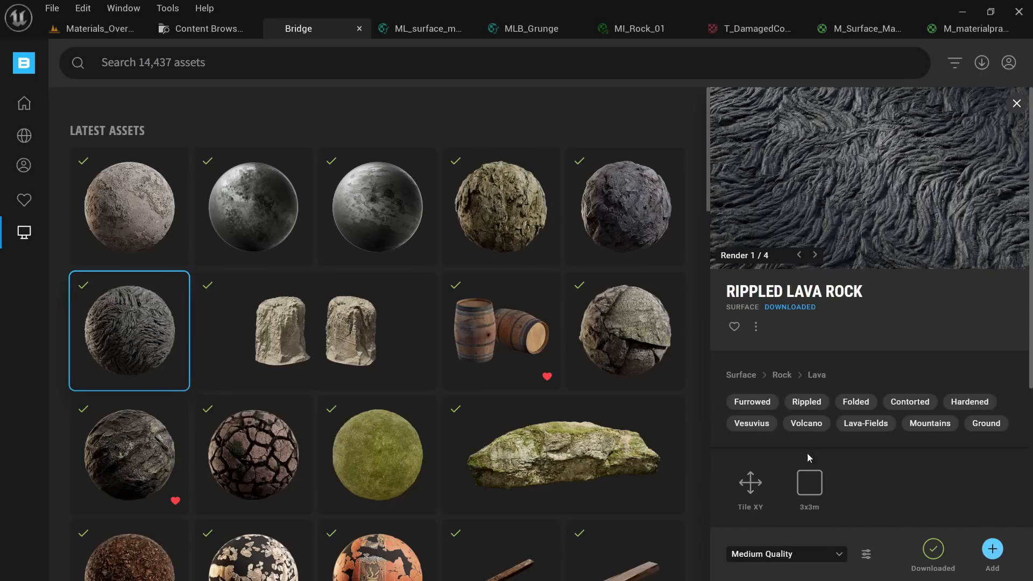
left_click(500, 208)
Step: In the Content Browser, go to the Megascans Rock_Cliff_vlzmberlw surface folder and open its T_RockCliff_vlzmberlw_2K_ORDp texture
left_click(204, 29)
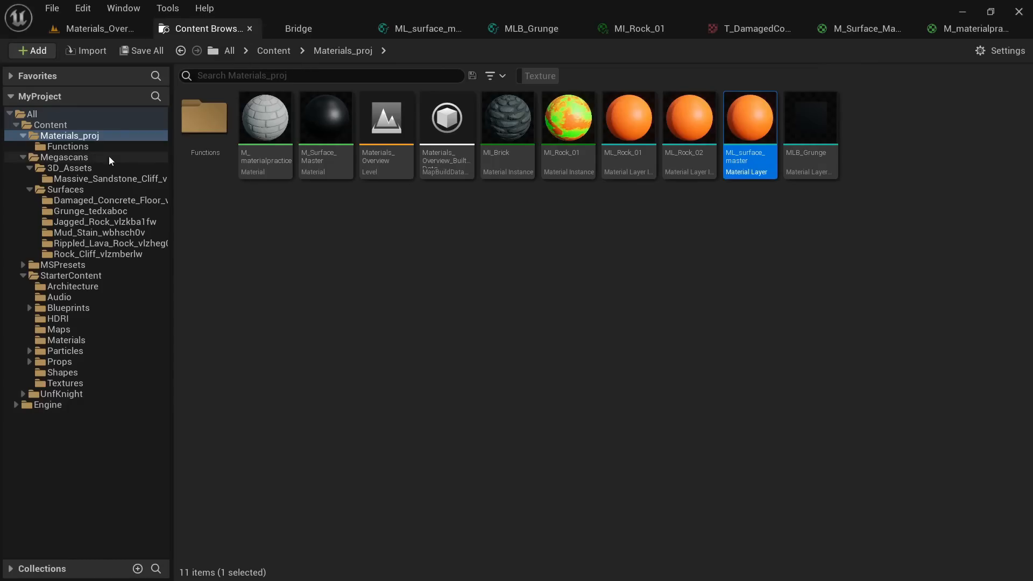
left_click(97, 253)
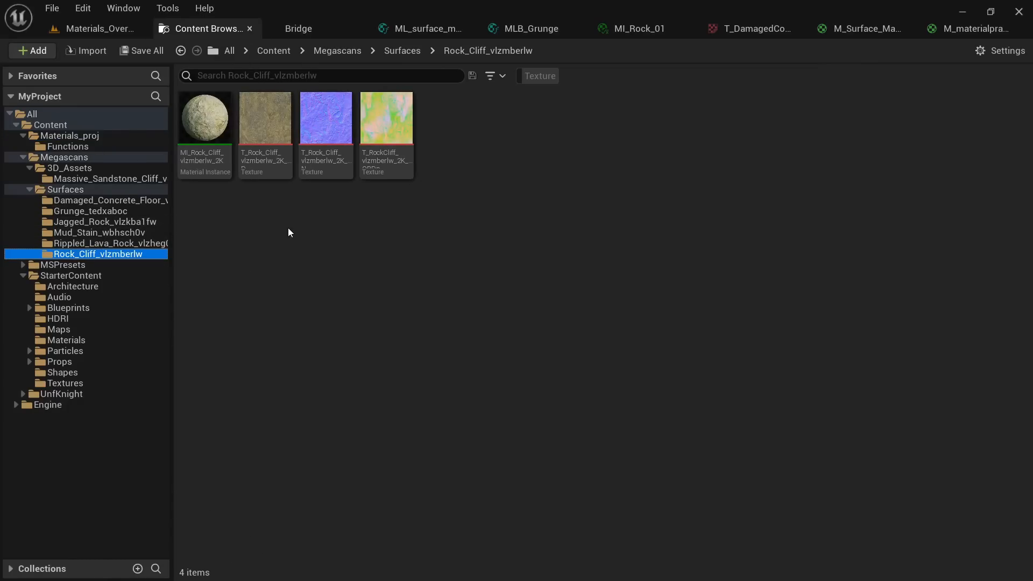
double_click(406, 142)
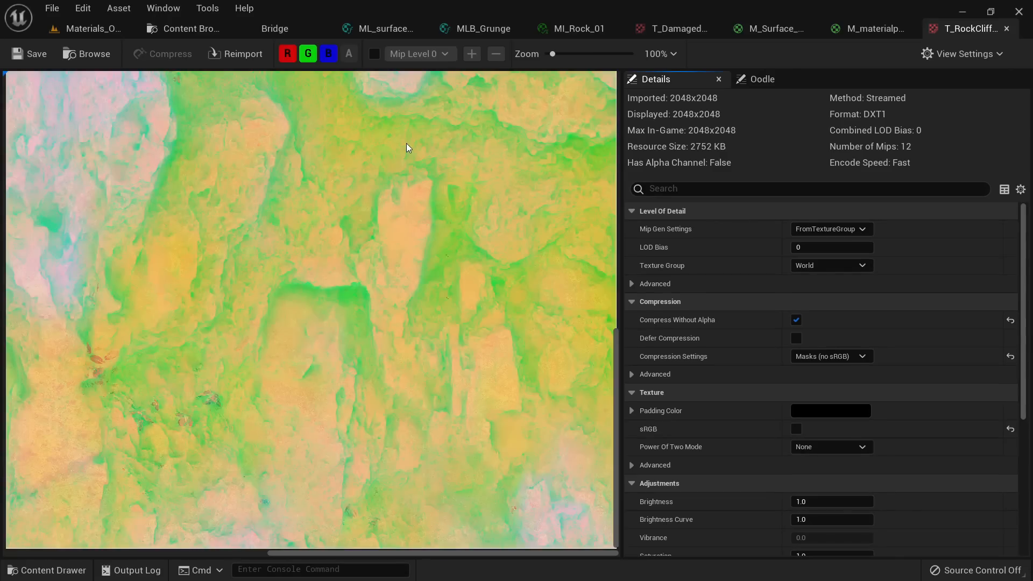
Step: Examine the red, green and blue channels of the Rock Cliff ORDp texture one at a time
scroll(363, 143, "down", 4)
scroll(357, 140, "down", 2)
left_click(328, 53)
left_click(308, 53)
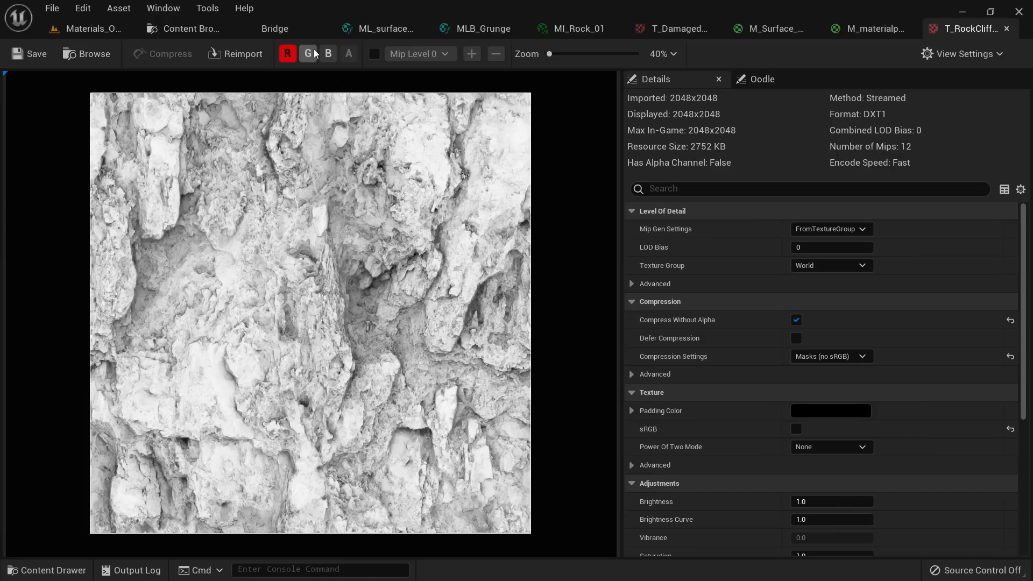
left_click(315, 53)
left_click(287, 54)
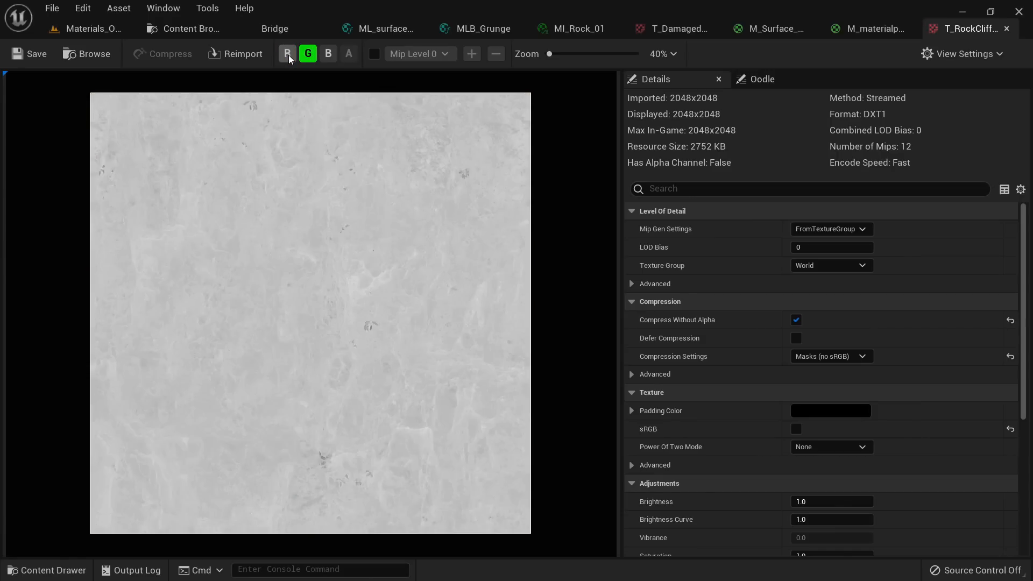
scroll(315, 153, "up", 2)
scroll(316, 152, "down", 2)
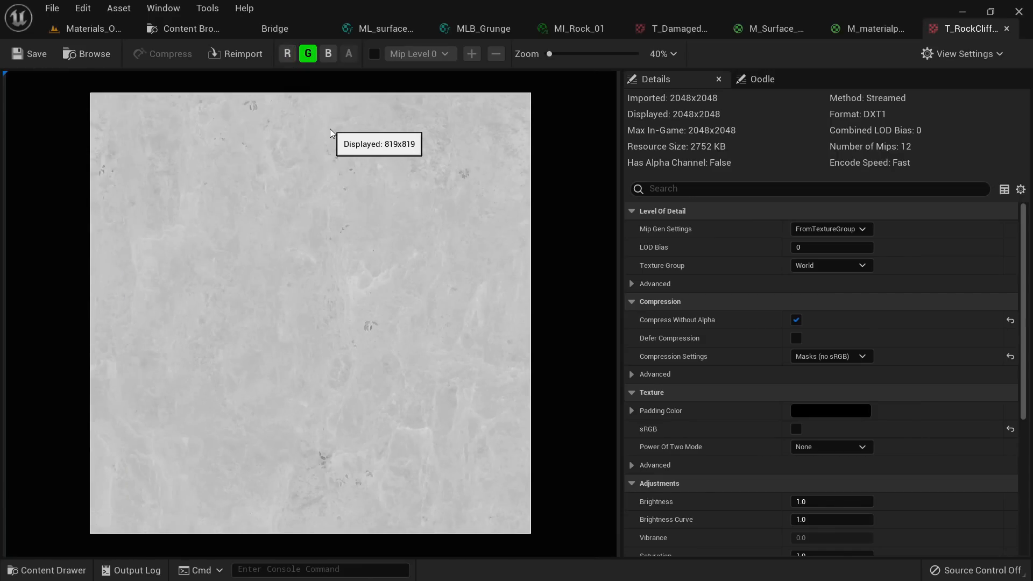
left_click(313, 56)
left_click(328, 53)
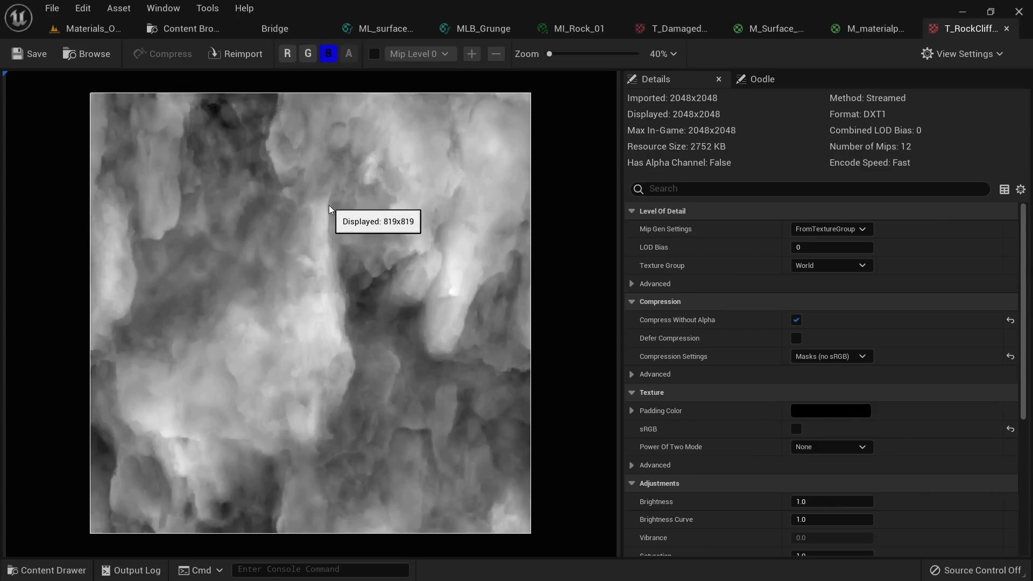
left_click(287, 54)
left_click(307, 54)
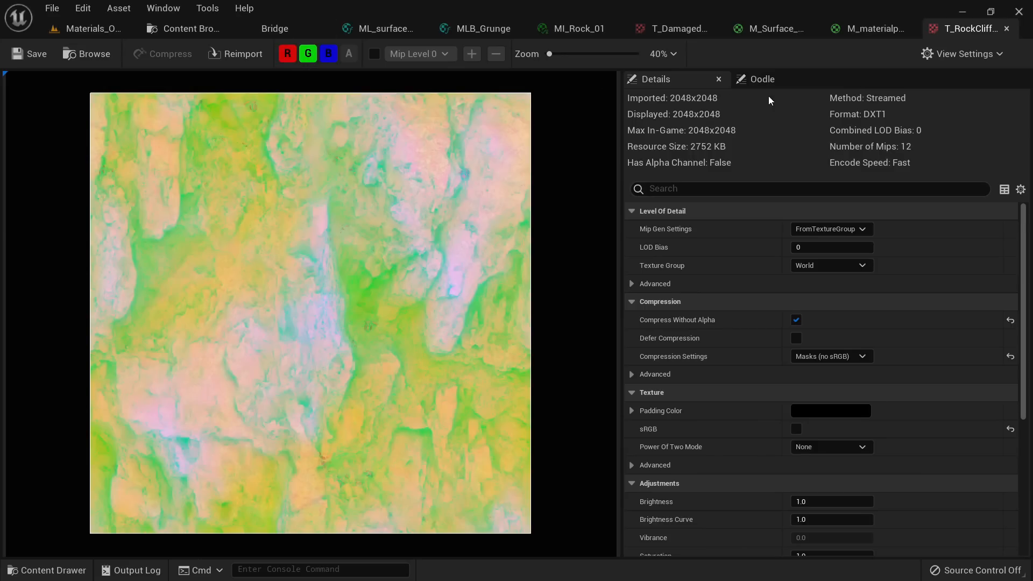
Step: Close the Rock Cliff texture and M_materialpractice editors after reviewing the practice material's output connections
middle_click(937, 32)
right_click_drag(572, 278, 540, 252)
scroll(536, 253, "down", 4)
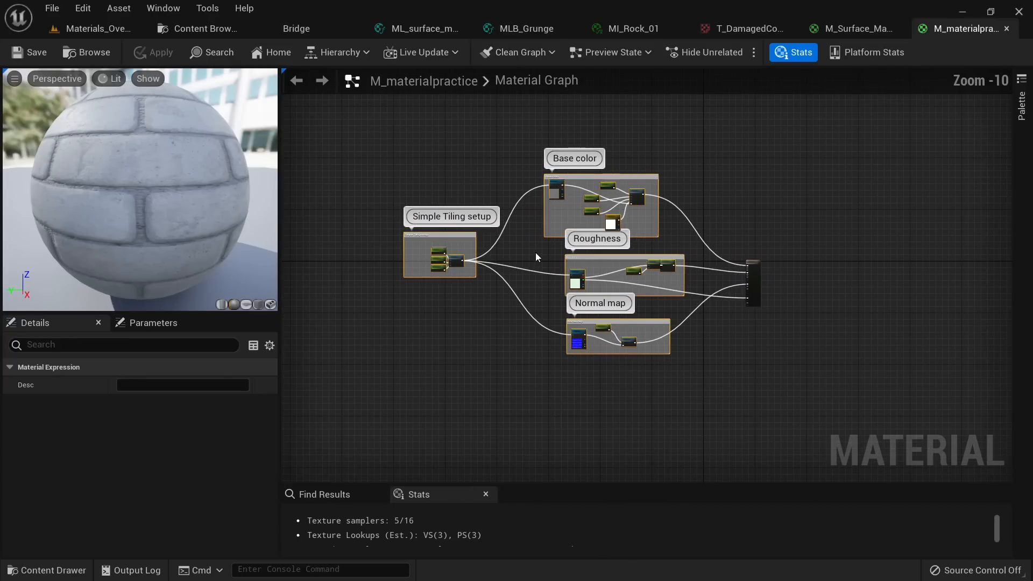
scroll(538, 250, "up", 3)
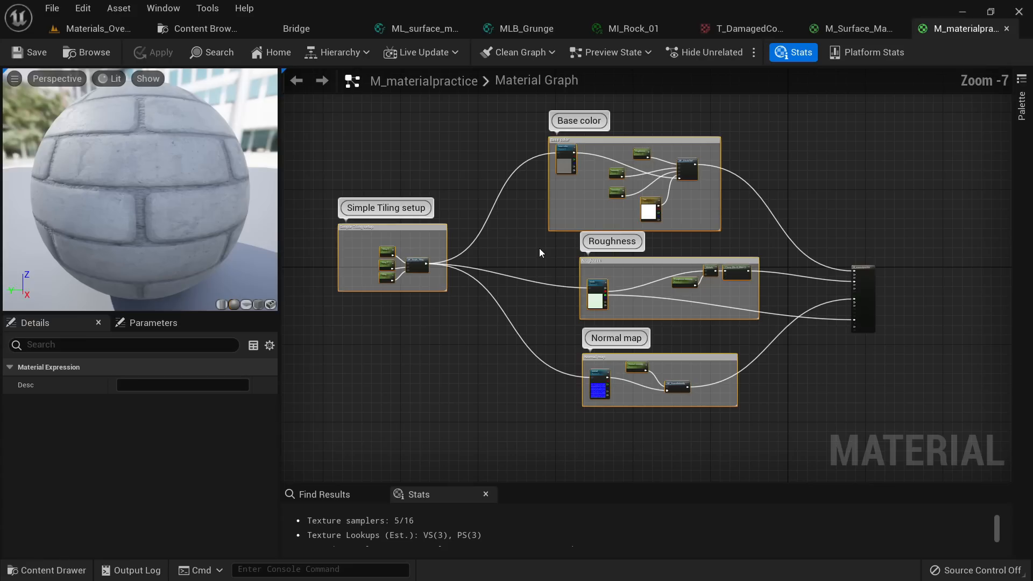
middle_click(968, 28)
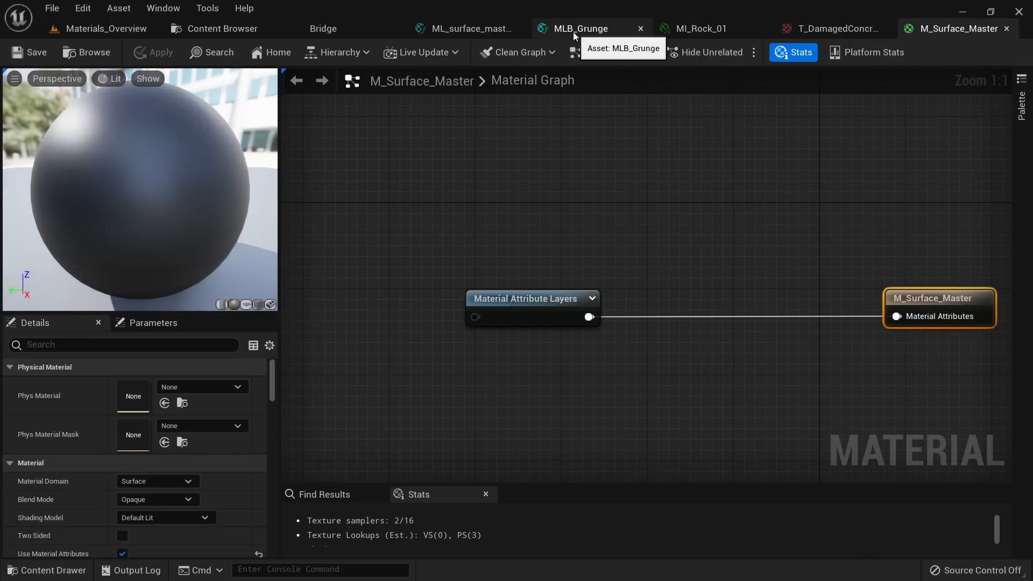
Step: In ML_surface_master, connect MF_AlbedoTint's Tinted albedo color output to the BaseColor input of MakeMaterialAttributes
left_click(472, 28)
scroll(591, 304, "down", 7)
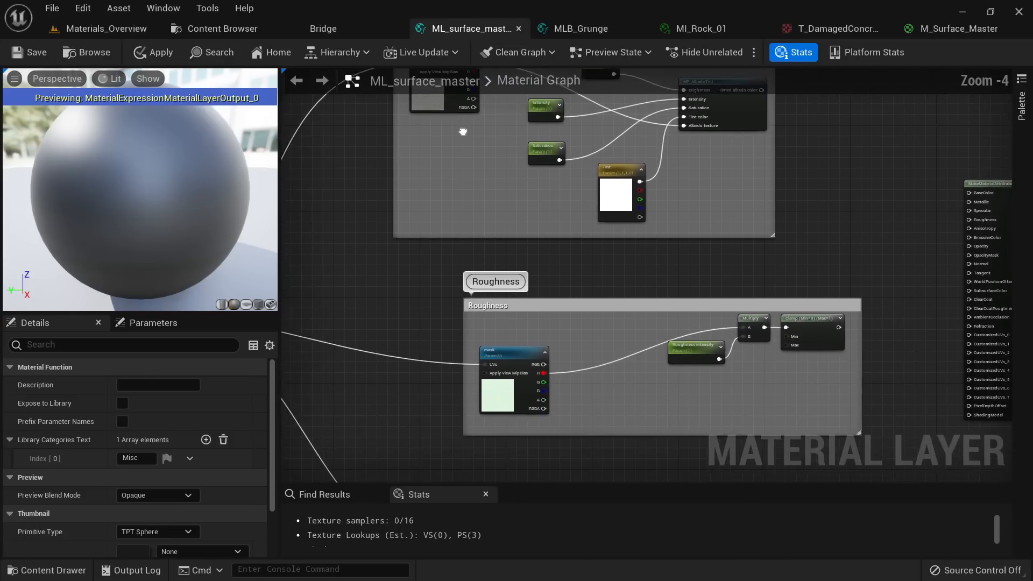
right_click_drag(540, 190, 700, 290)
scroll(926, 294, "up", 4)
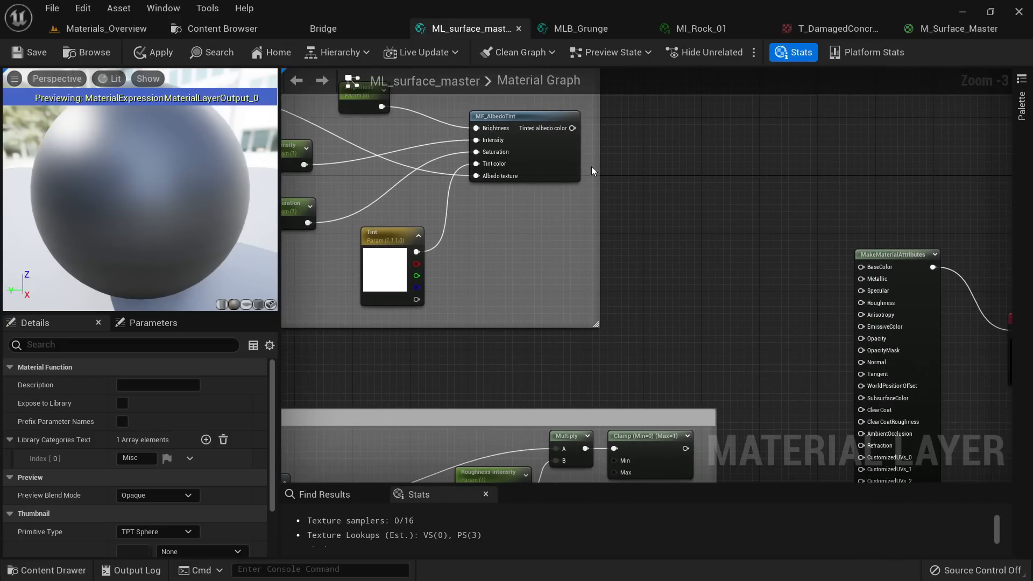
left_click_drag(572, 128, 860, 267)
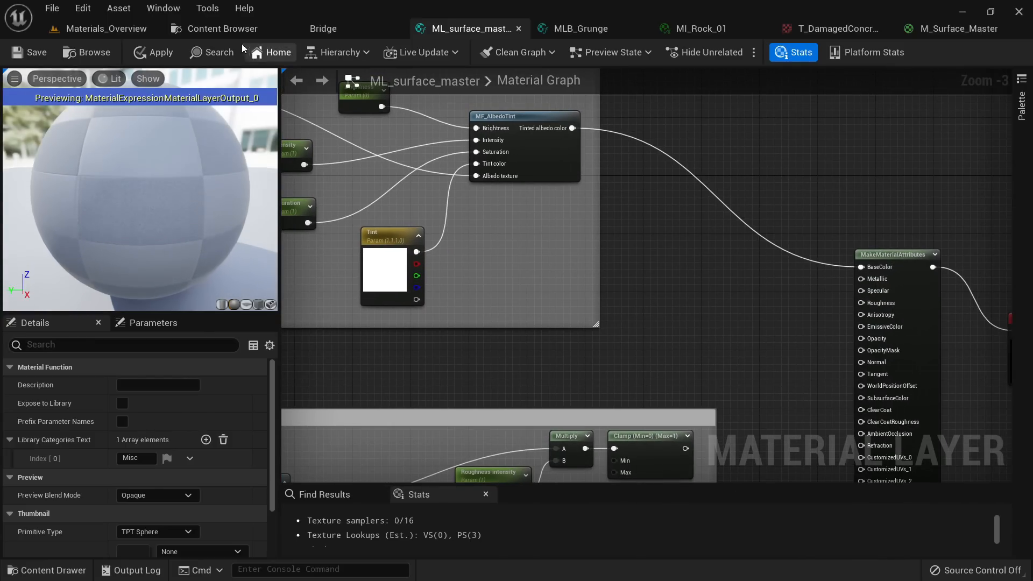
Step: Select the Rock Cliff color texture in the Content Browser and close the MLB_Grunge, T_DamagedConcreteFloor and M_Surface_Master editors
left_click(229, 29)
left_click(265, 124)
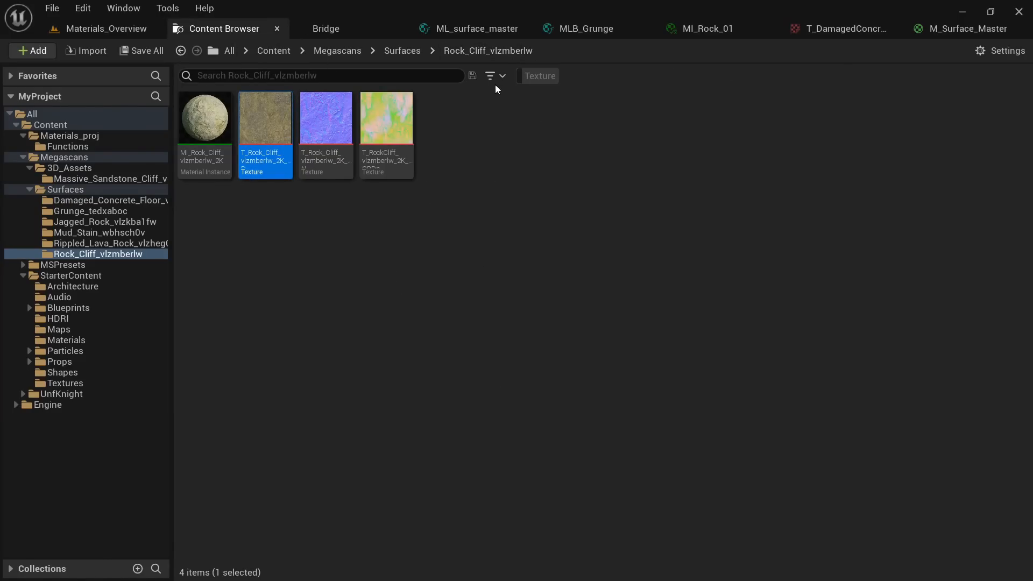
left_click(595, 29)
middle_click(590, 32)
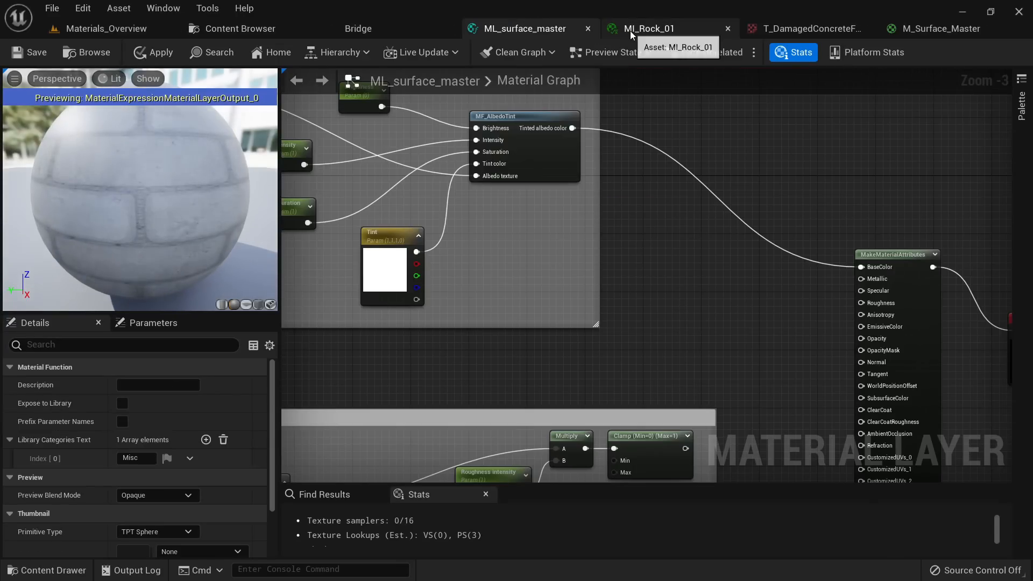
left_click(634, 30)
middle_click(816, 32)
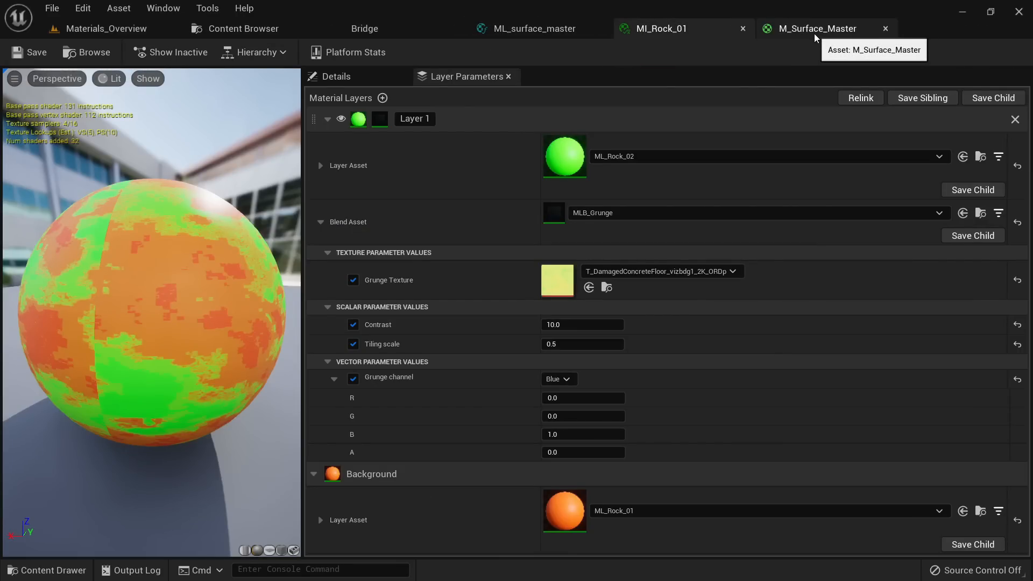
middle_click(815, 33)
Step: In ML_surface_master, assign the selected Rock Cliff color texture to the base color texture parameter
left_click(478, 32)
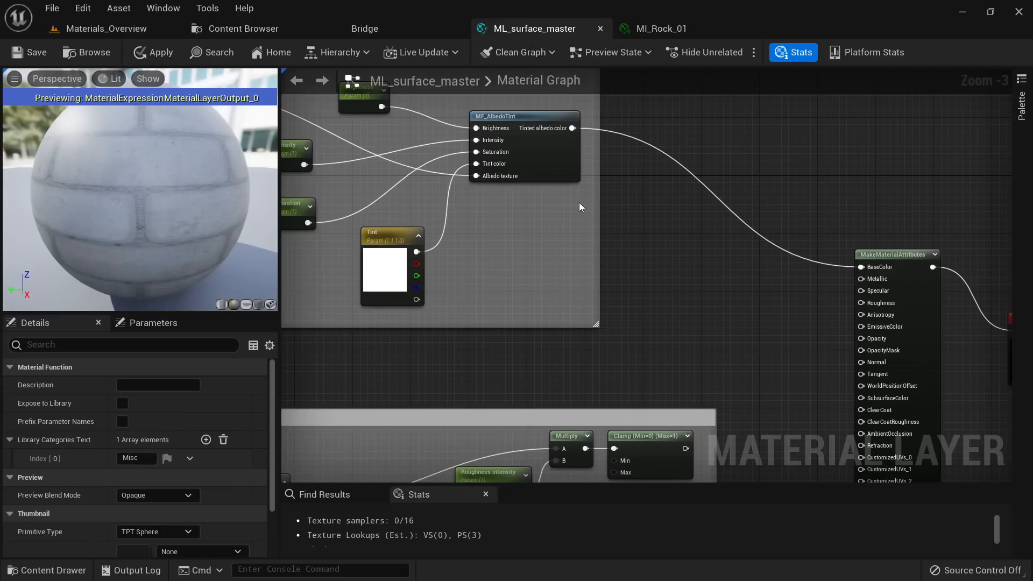
right_click_drag(578, 207, 733, 299)
right_click_drag(574, 304, 671, 301)
left_click(392, 221)
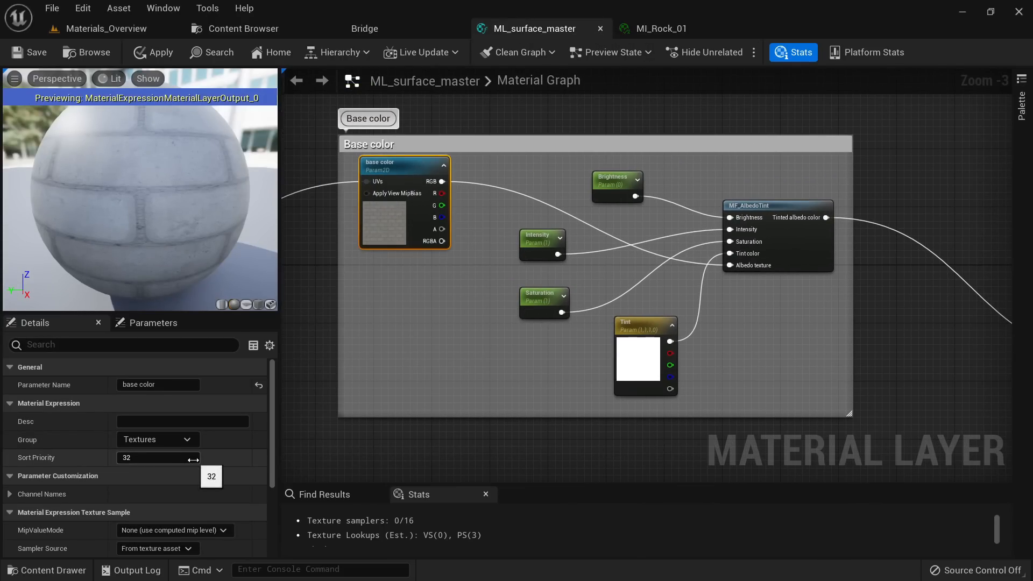
scroll(193, 460, "down", 3)
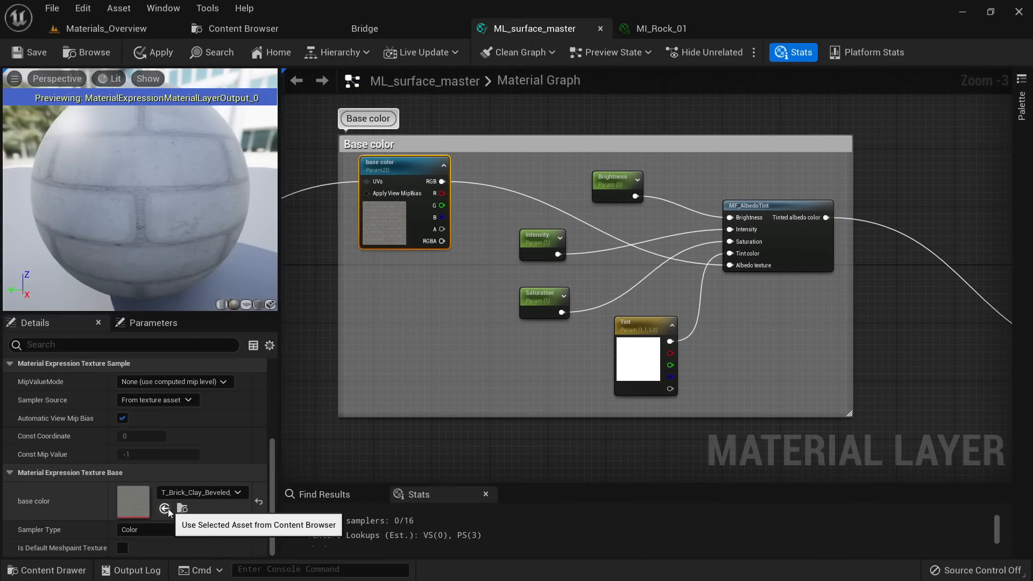
left_click(165, 508)
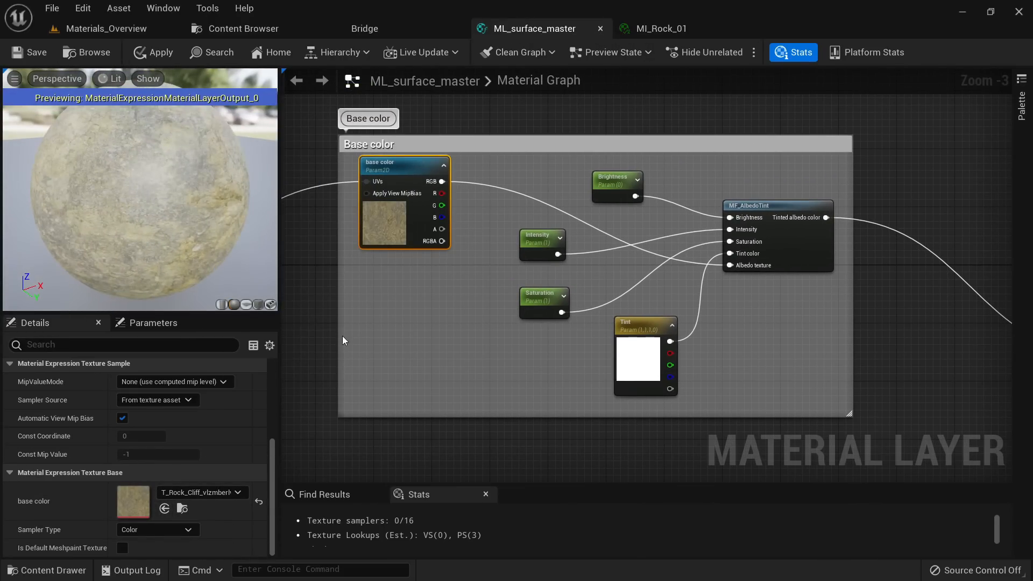
Step: Assign the T_RockCliff_vlzmberlw_2K_ORDp texture to the mask parameter in the Roughness group
right_click_drag(342, 341, 373, 152)
right_click_drag(486, 370, 424, 239)
left_click(458, 317)
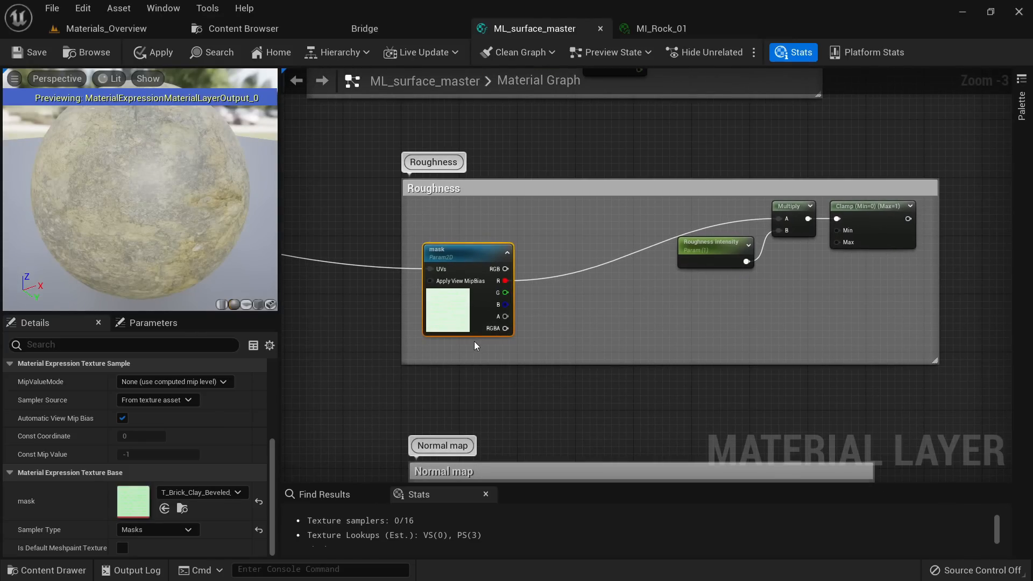
left_click(229, 29)
left_click(386, 127)
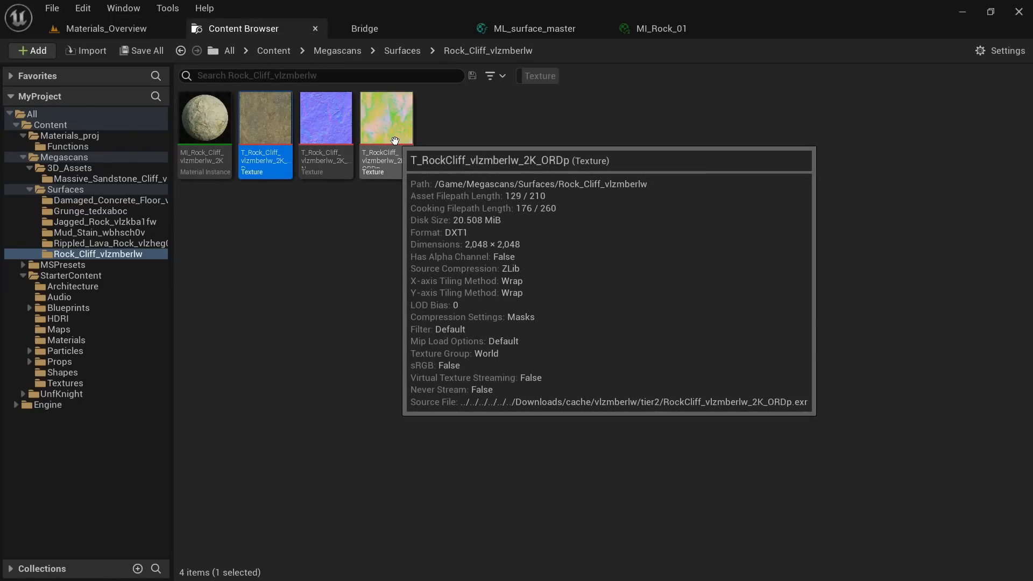
left_click(650, 32)
left_click(552, 33)
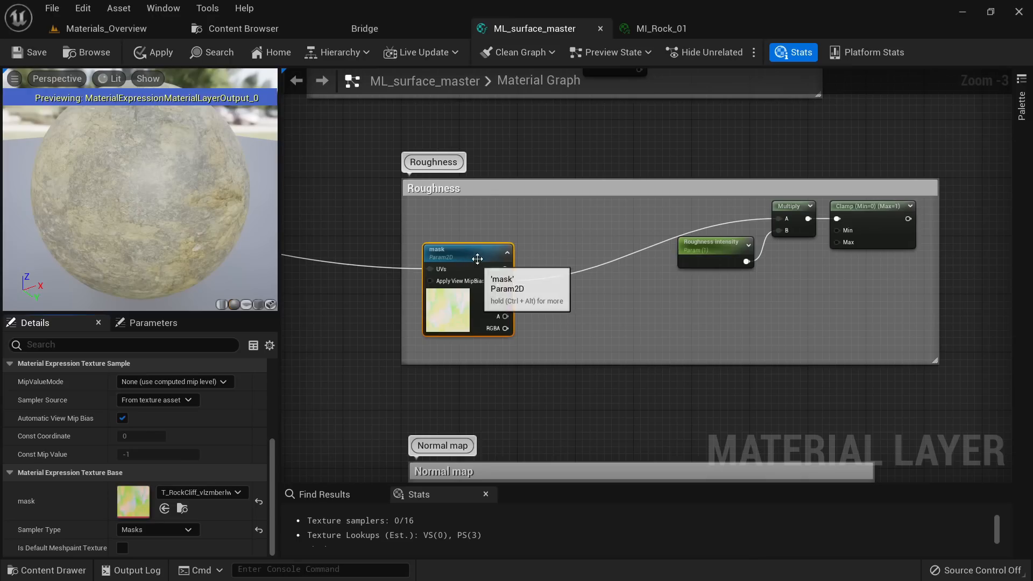
Step: Assign the Rock Cliff normal texture to the normal parameter in the Normal map group
left_click(243, 28)
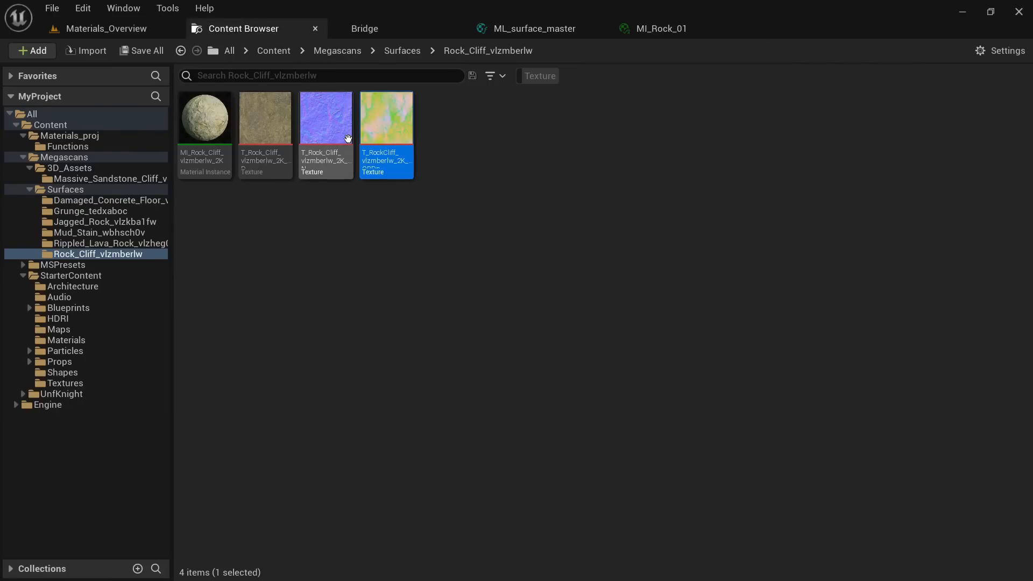
left_click(326, 118)
left_click(555, 27)
right_click_drag(592, 329, 589, 134)
left_click(467, 398)
left_click(164, 508)
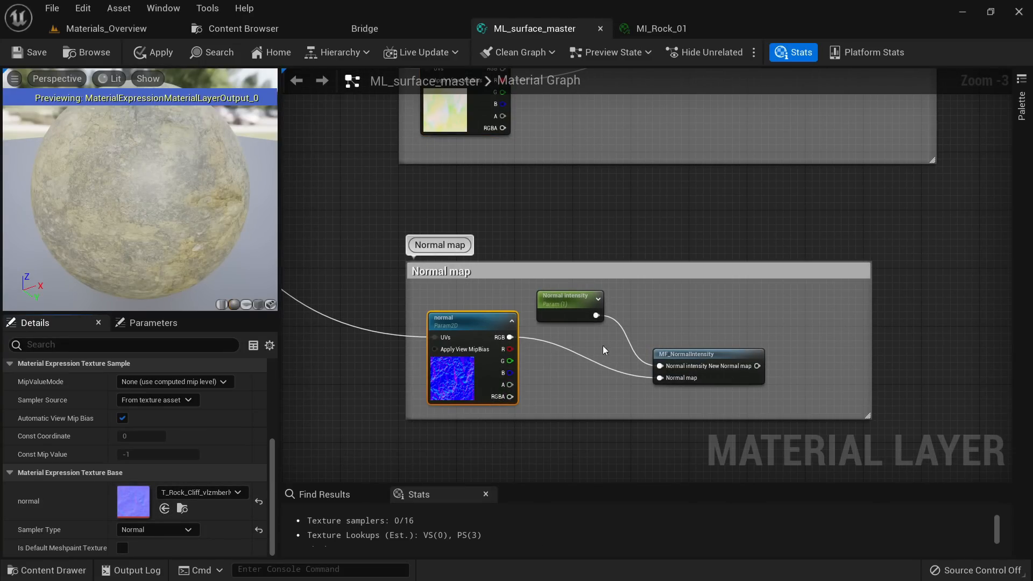
Step: Connect MF_NormalIntensity's New Normal map output to the Normal input of MakeMaterialAttributes
right_click_drag(674, 332, 529, 300)
scroll(586, 326, "up", 1)
left_click_drag(614, 332, 804, 324)
right_click_drag(652, 243, 934, 292)
Step: Connect the mask's red channel to AmbientOcclusion and move the Roughness intensity, Multiply and Clamp nodes lower within the Roughness group
scroll(855, 294, "down", 2)
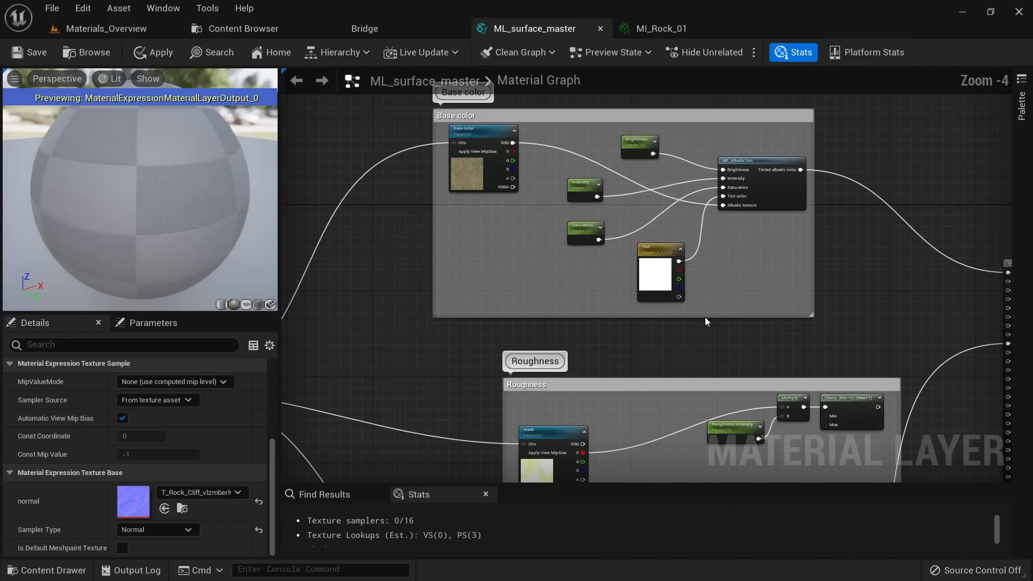
right_click_drag(681, 327, 612, 202)
scroll(530, 331, "up", 4)
scroll(518, 322, "down", 3)
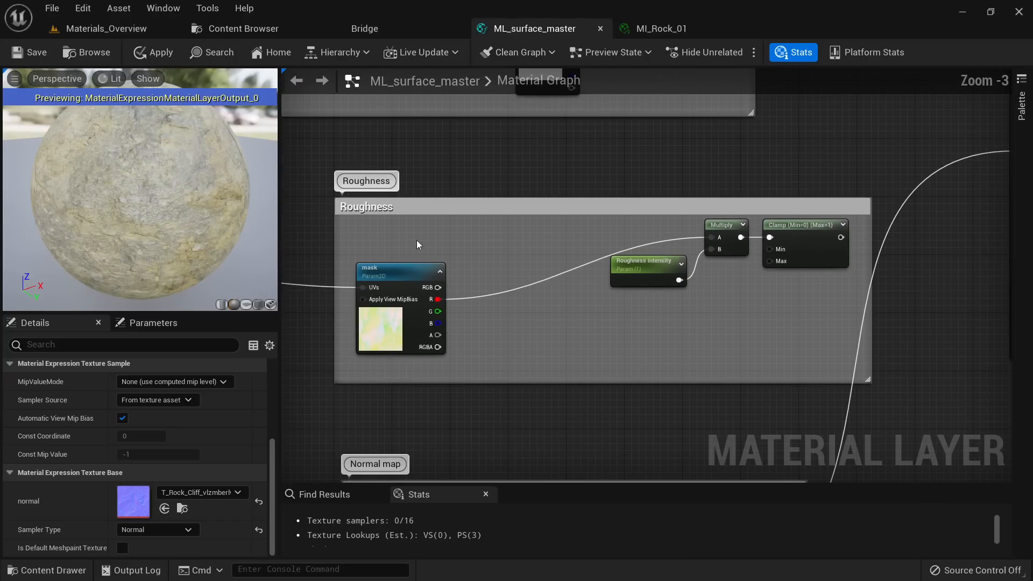
left_click_drag(437, 293, 781, 223)
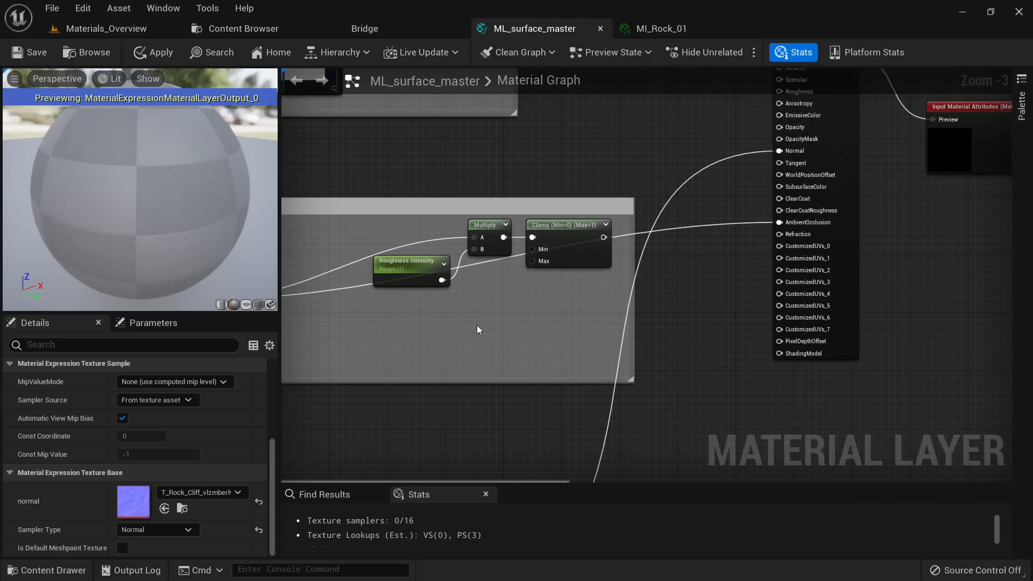
right_click_drag(564, 298, 726, 287)
left_click_drag(726, 292, 598, 298)
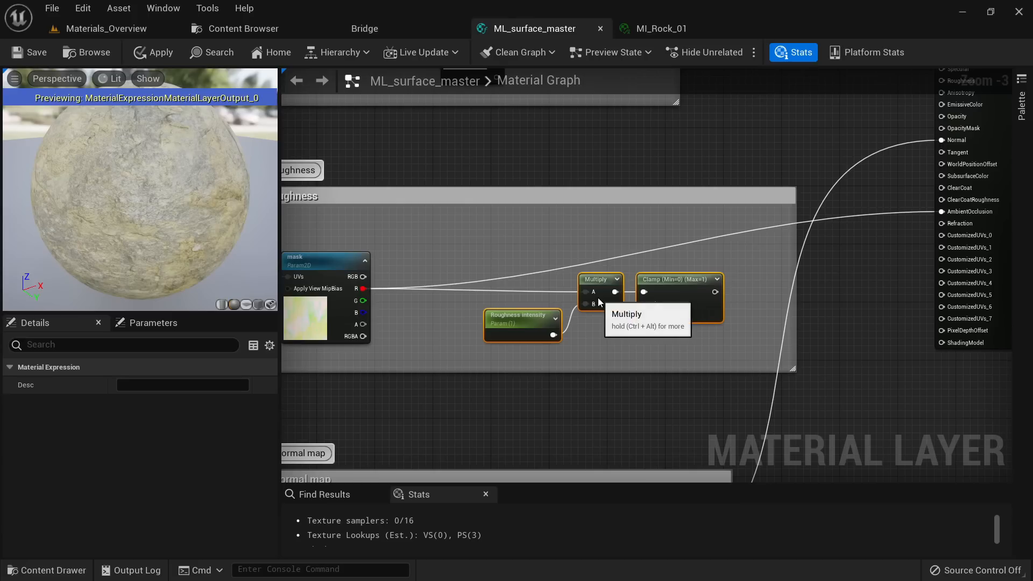
Step: Connect the mask's green channel to Multiply's A input and the Clamp output to the Roughness input of MakeMaterialAttributes
scroll(363, 301, "up", 1)
left_click_drag(366, 301, 612, 291)
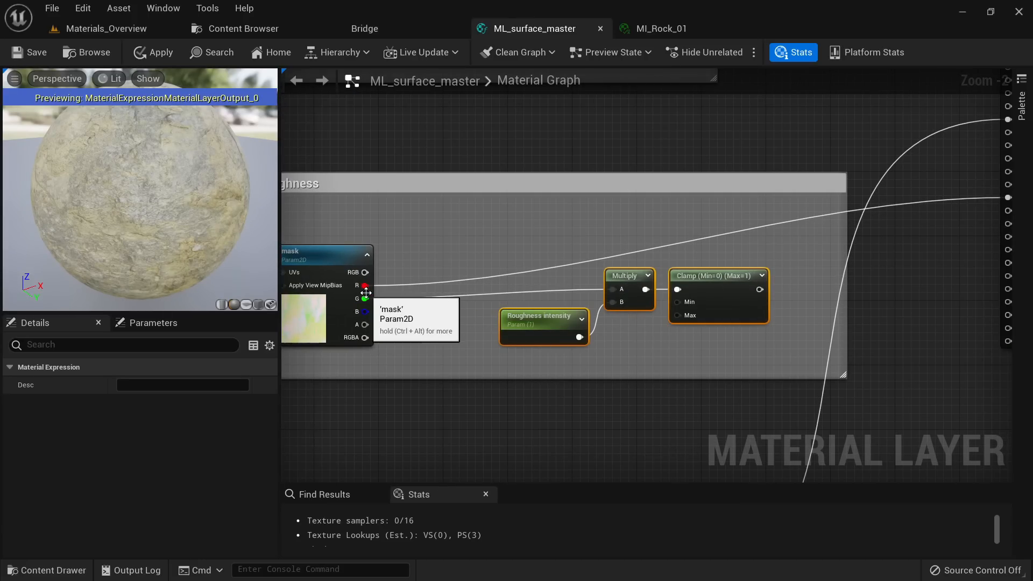
right_click_drag(758, 245, 592, 309)
scroll(592, 310, "down", 1)
left_click_drag(591, 349, 818, 140)
scroll(835, 248, "down", 2)
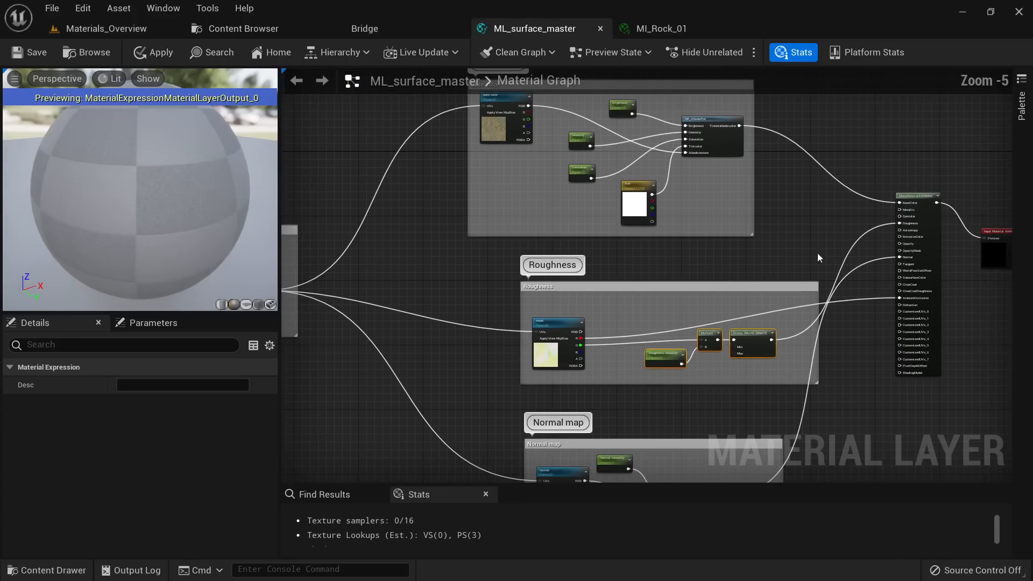
Step: Rename the Roughness comment group as Mask and describe the mask node as "R = AO / G = Rough / B = Height"
scroll(632, 343, "up", 2)
left_click_drag(588, 240, 498, 222)
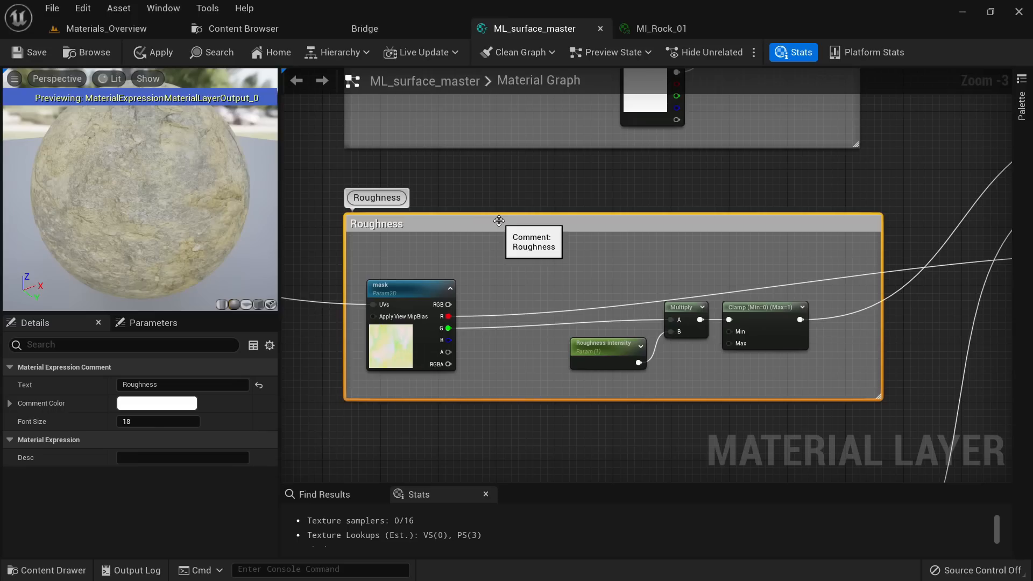
left_click(140, 384)
type("Mask")
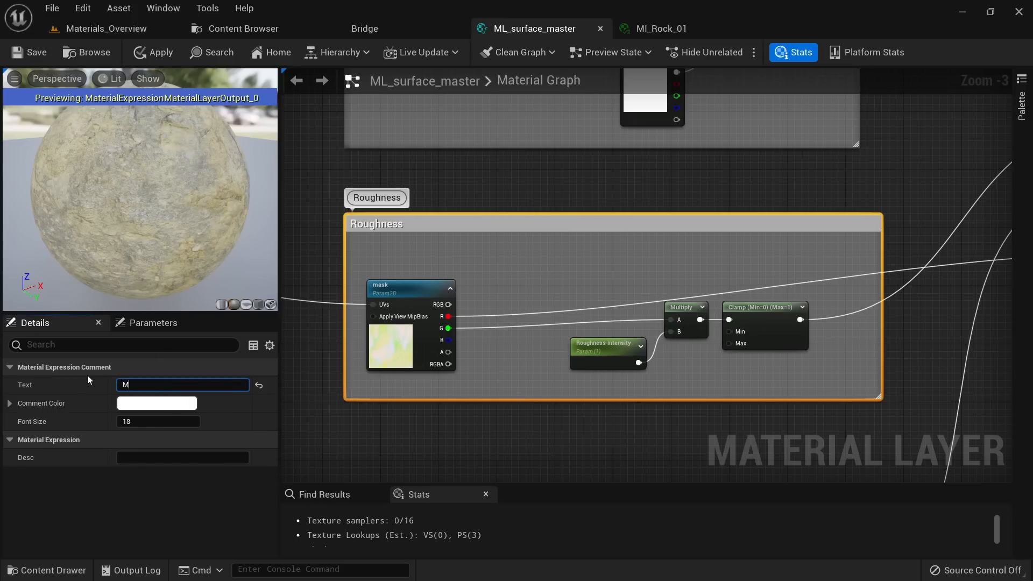
left_click(388, 364)
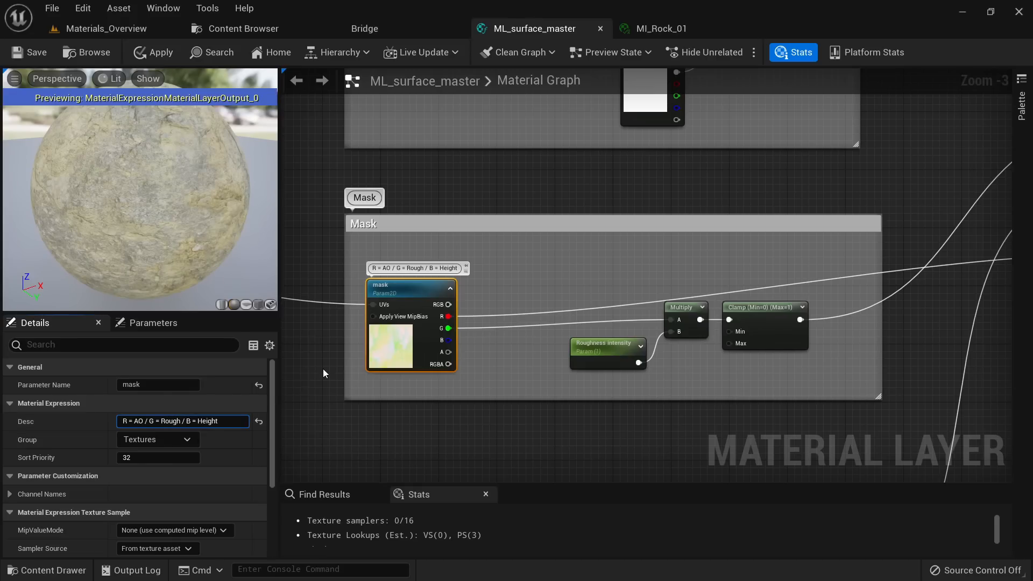
scroll(416, 279, "up", 3)
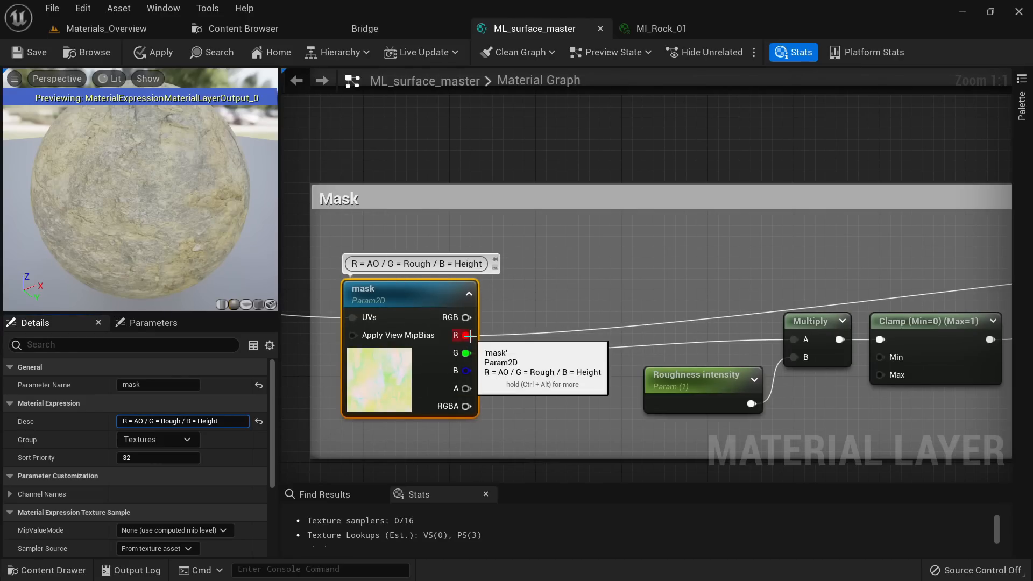
Step: Review the mask channel wires through to MakeMaterialAttributes and apply the changes to ML_surface_master
scroll(499, 336, "down", 6)
scroll(618, 320, "up", 6)
right_click_drag(672, 299, 491, 298)
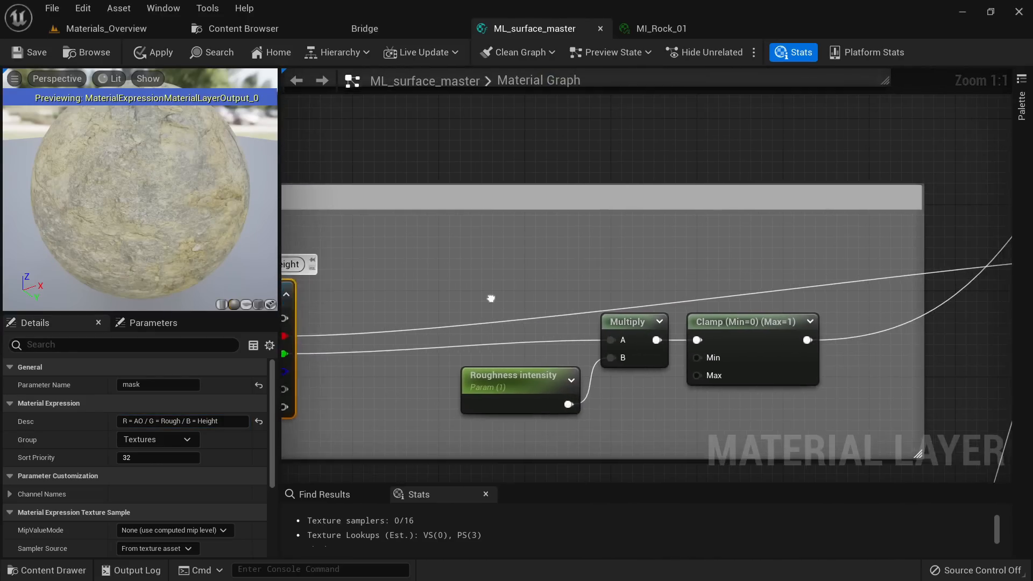
scroll(490, 298, "down", 4)
right_click_drag(865, 260, 727, 330)
scroll(761, 128, "down", 4)
scroll(458, 185, "up", 6)
scroll(455, 192, "down", 3)
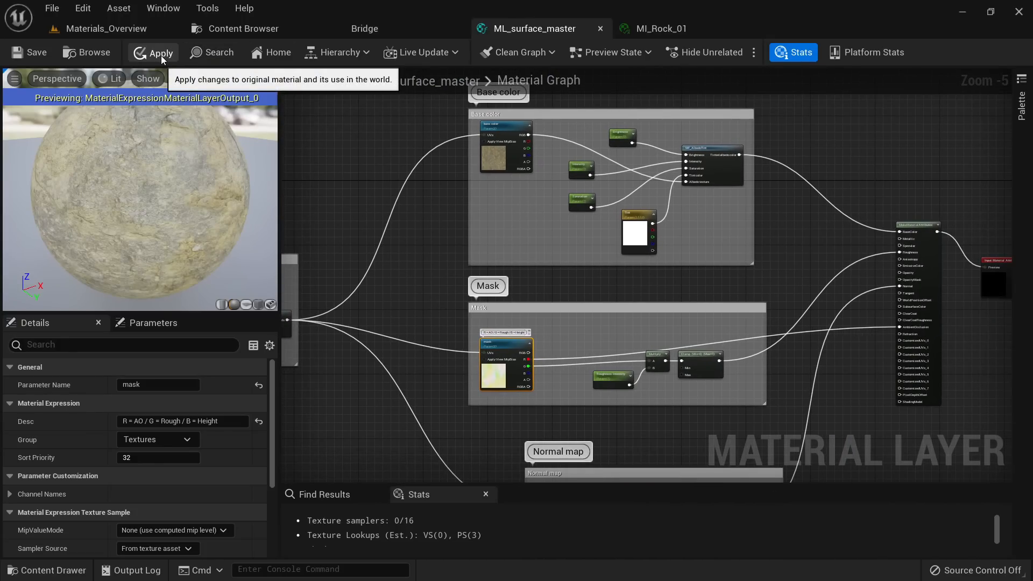
Step: Open the ML_Rock_01 layer instance from the Materials_proj folder and inspect its preview sphere from another side
left_click(258, 28)
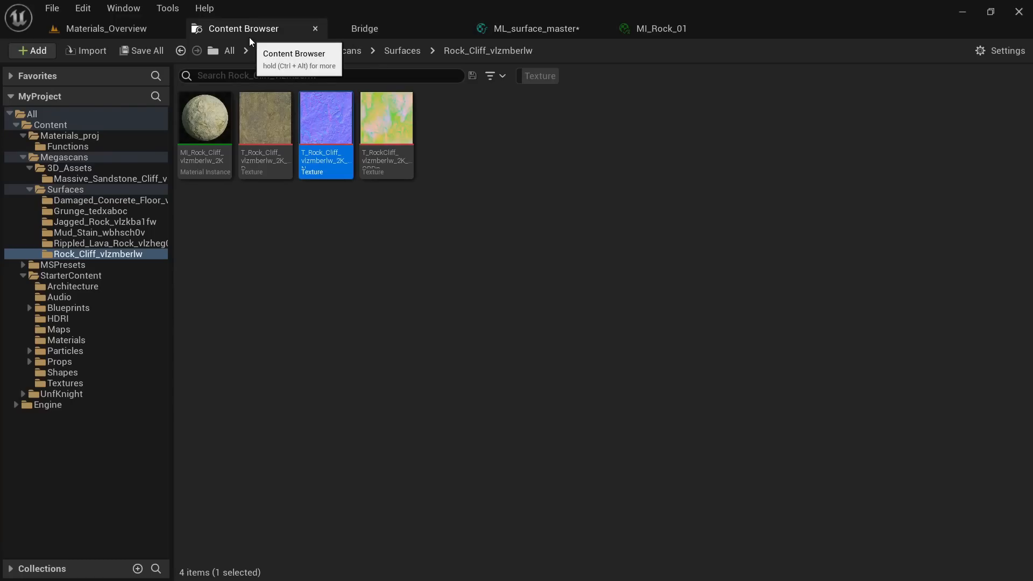
left_click(83, 124)
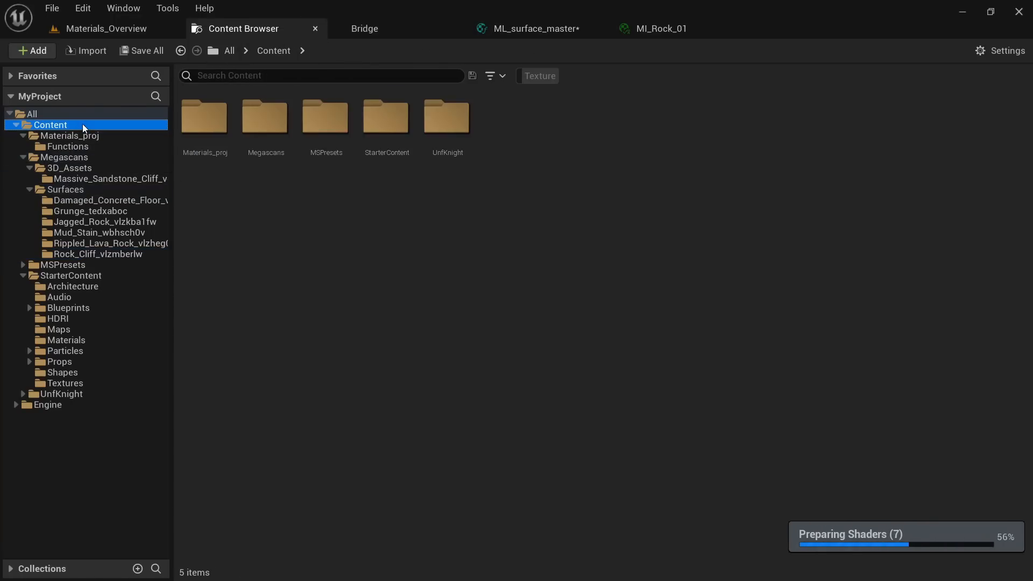
left_click(75, 135)
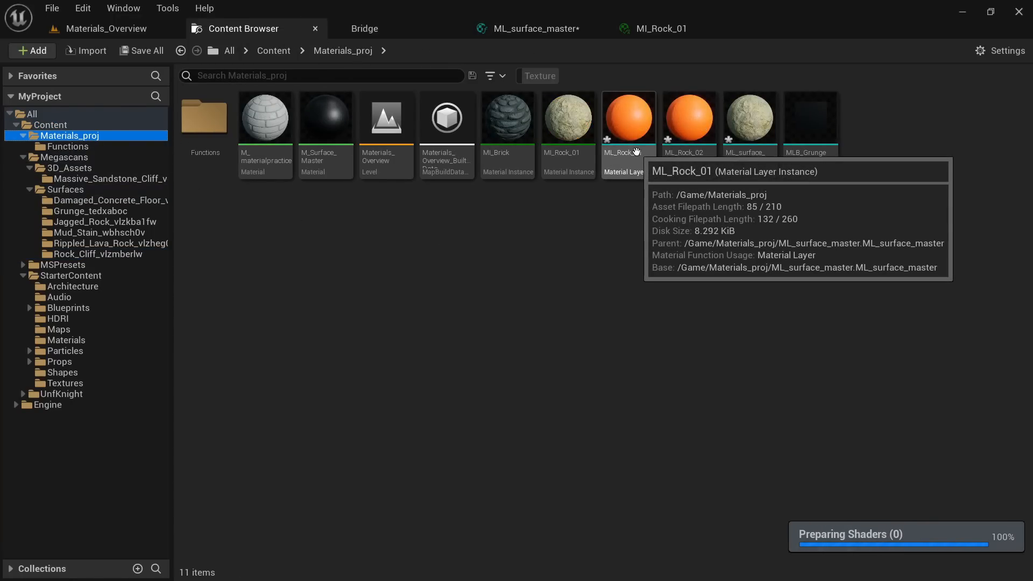
double_click(629, 126)
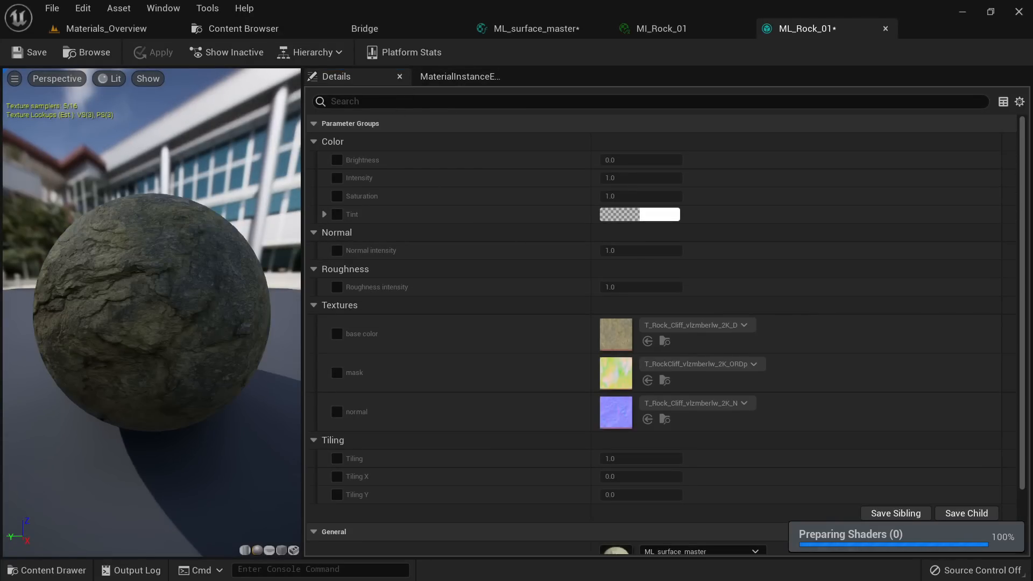
left_click_drag(151, 312, 97, 309)
mouse_move(151, 312)
right_mouse_down()
mouse_move(151, 366)
mouse_move(151, 285)
mouse_move(151, 323)
right_mouse_up()
left_click_drag(151, 311, 108, 360)
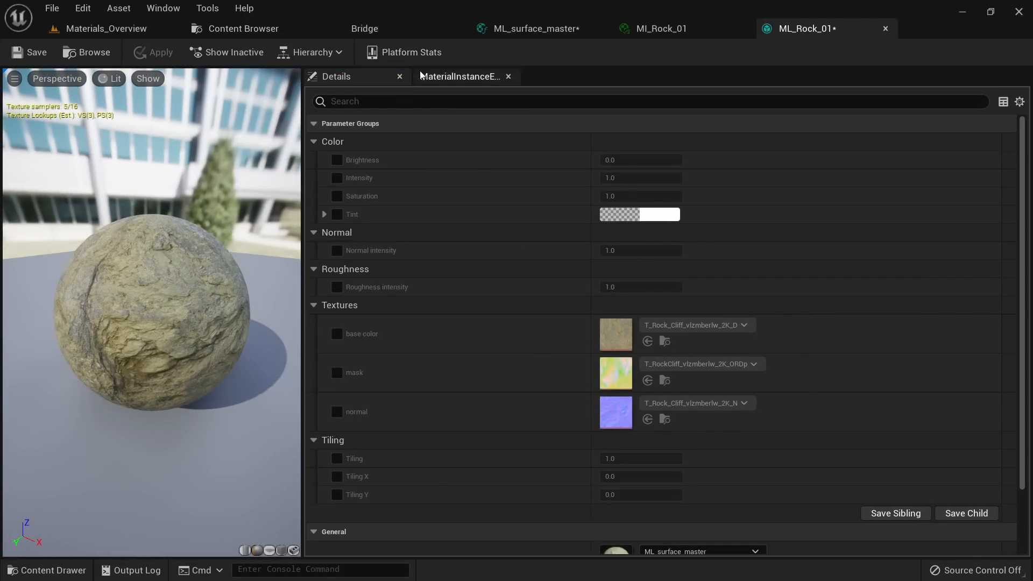
left_click(359, 79)
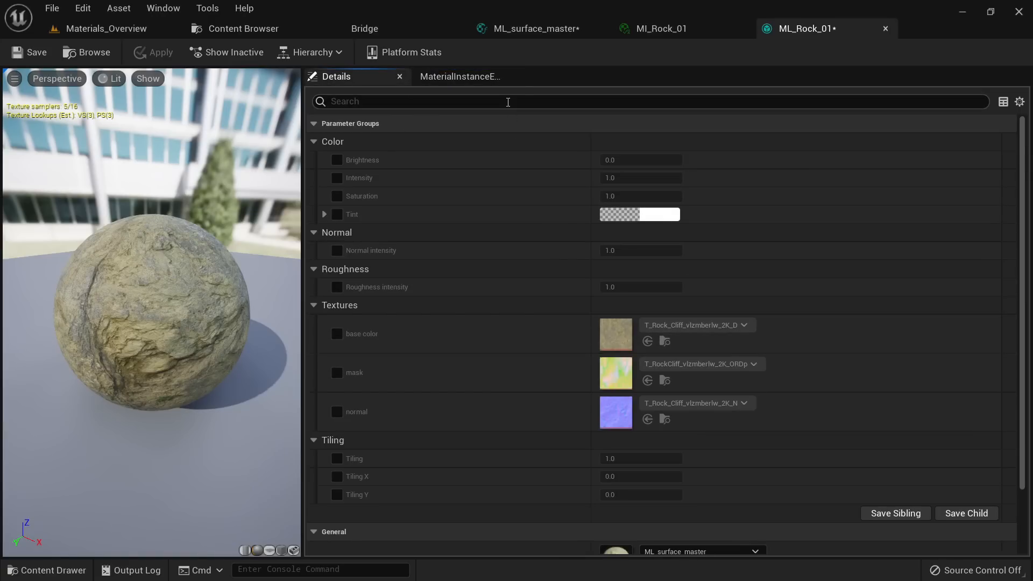
Step: Open the ML_Rock_02 layer instance and enable overrides for its base color, mask and normal textures
left_click(244, 29)
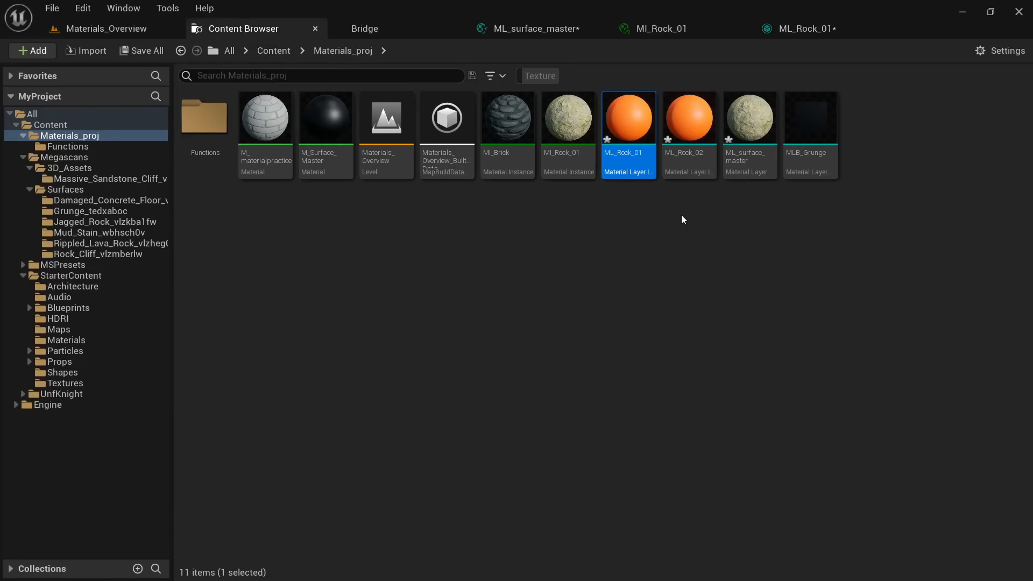
double_click(684, 164)
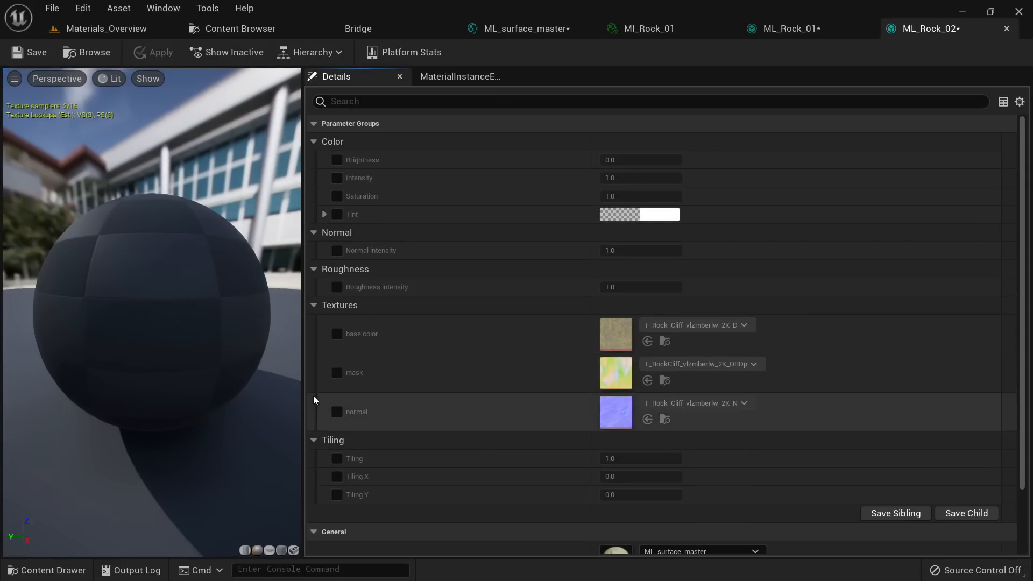
left_click(336, 333)
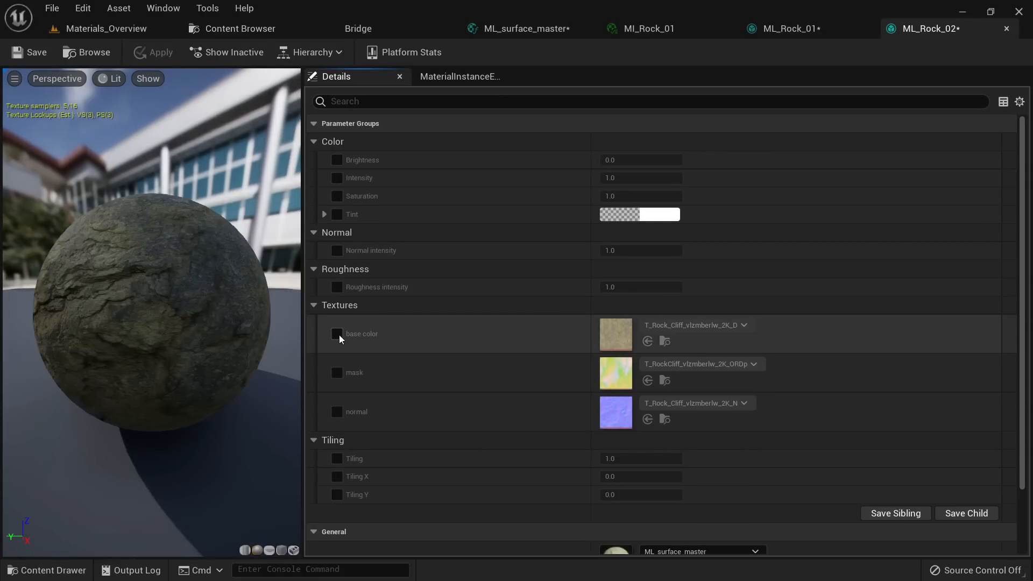
left_click(337, 412)
Step: Find the Rippled Lava Rock textures and assign T_Rippled_Lava_Rock_vlzheg0n_2K_D to the base color of ML_Rock_02
left_click(244, 27)
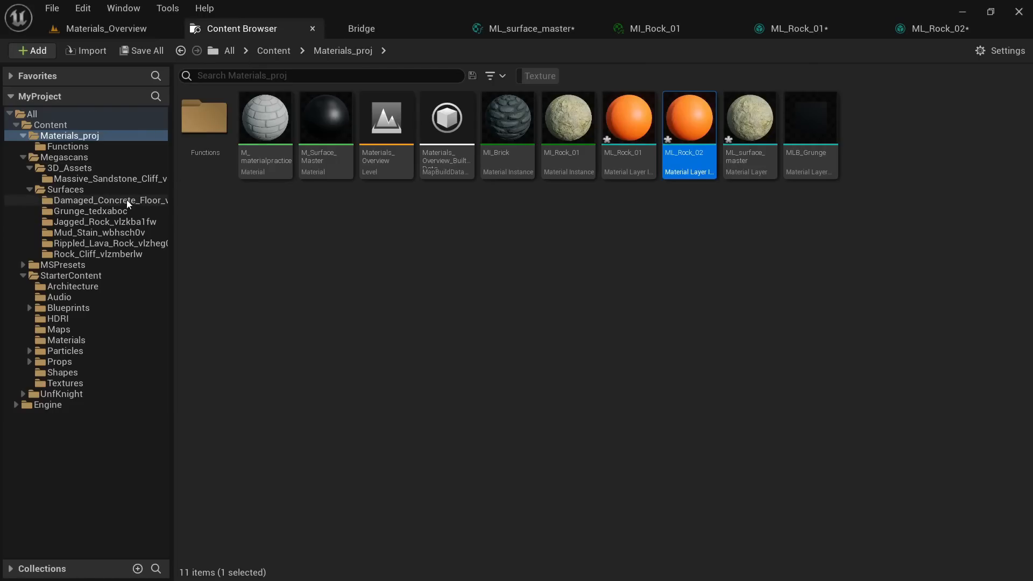
left_click(114, 211)
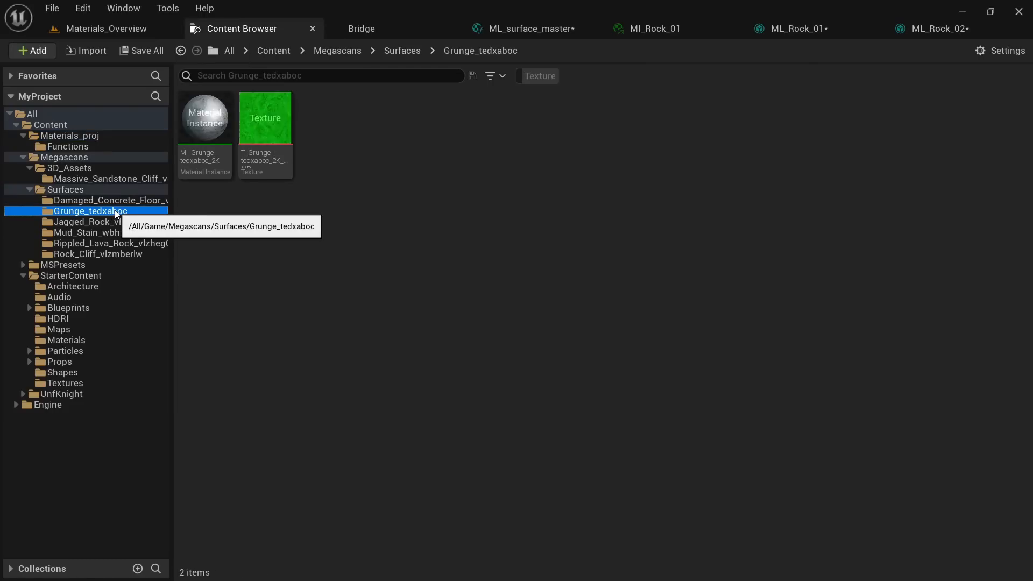
left_click(95, 243)
left_click(99, 254)
left_click(97, 233)
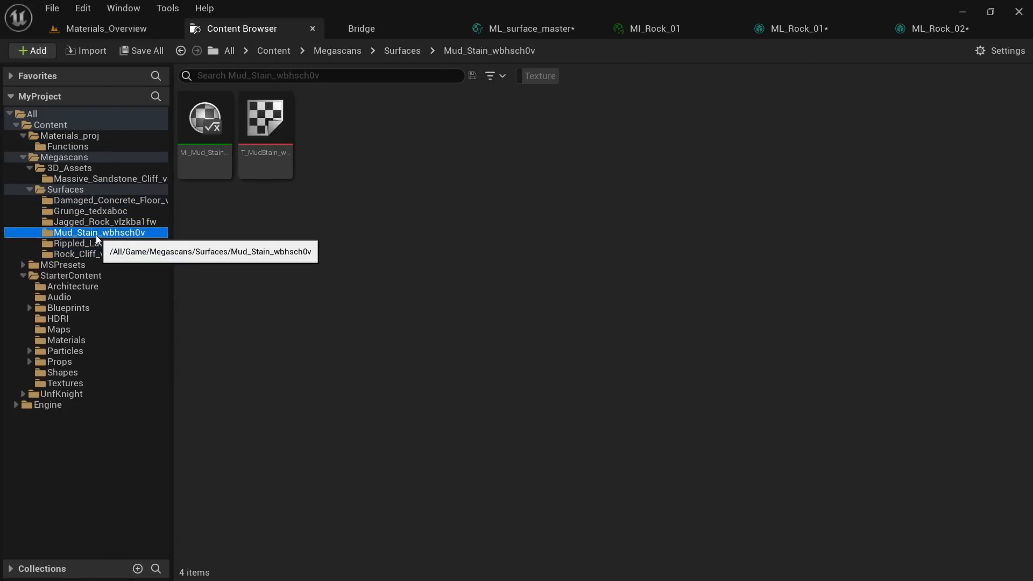
left_click(97, 244)
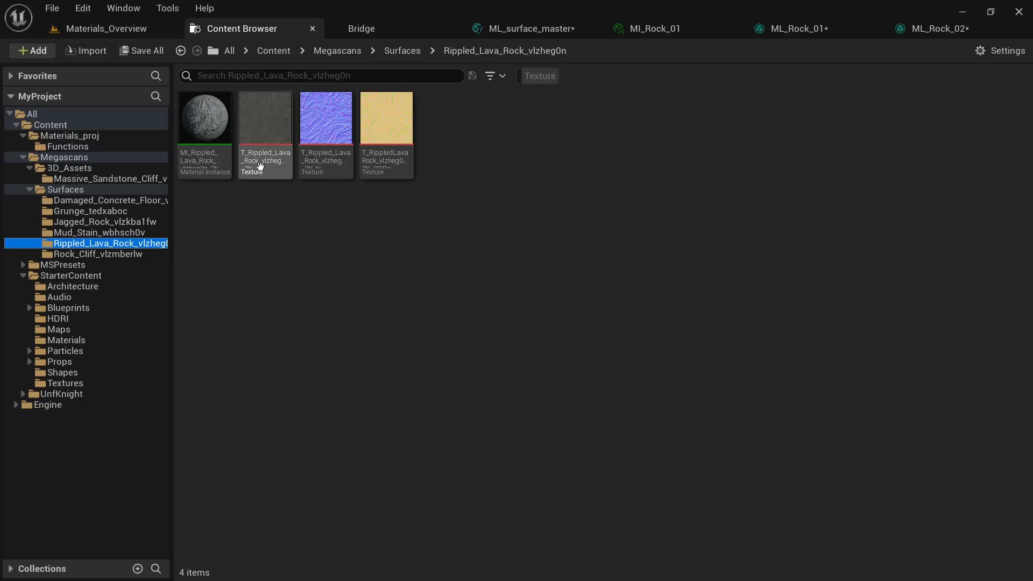
mouse_move(275, 124)
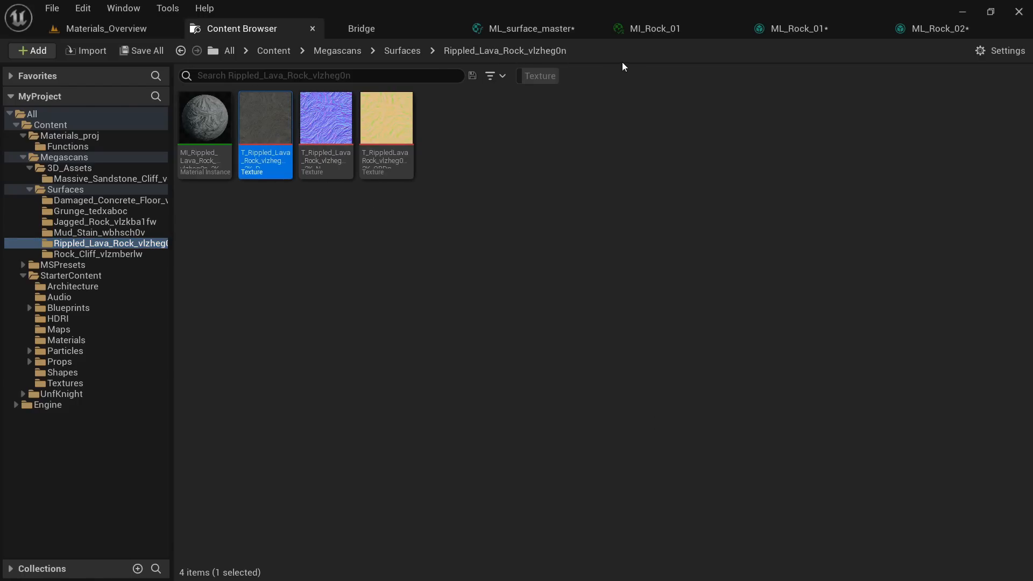
left_click(935, 28)
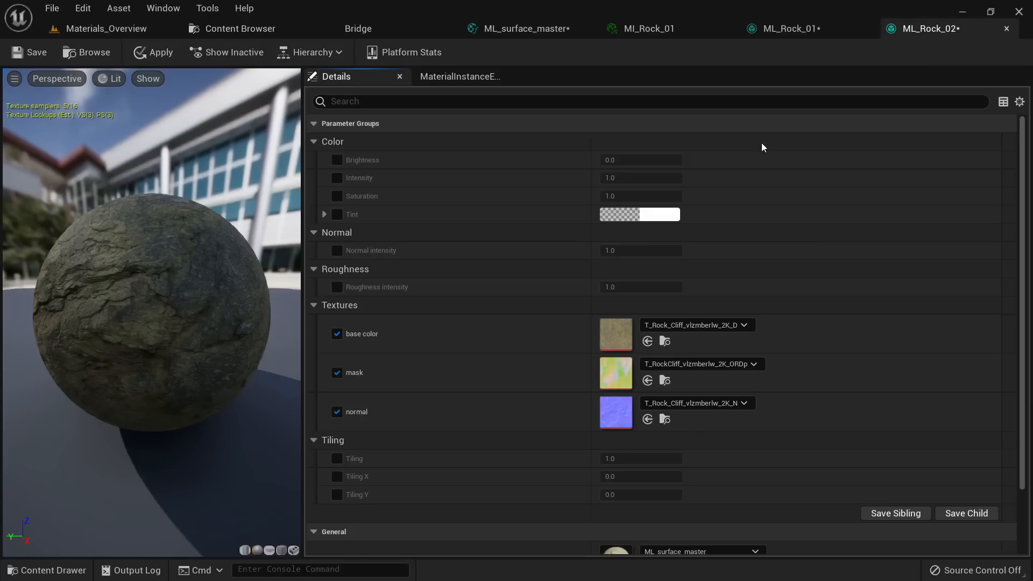
left_click(648, 341)
Step: Assign T_Rippled_Lava_Rock_vlzheg0n_2K_N to the normal parameter of ML_Rock_02
left_click(240, 28)
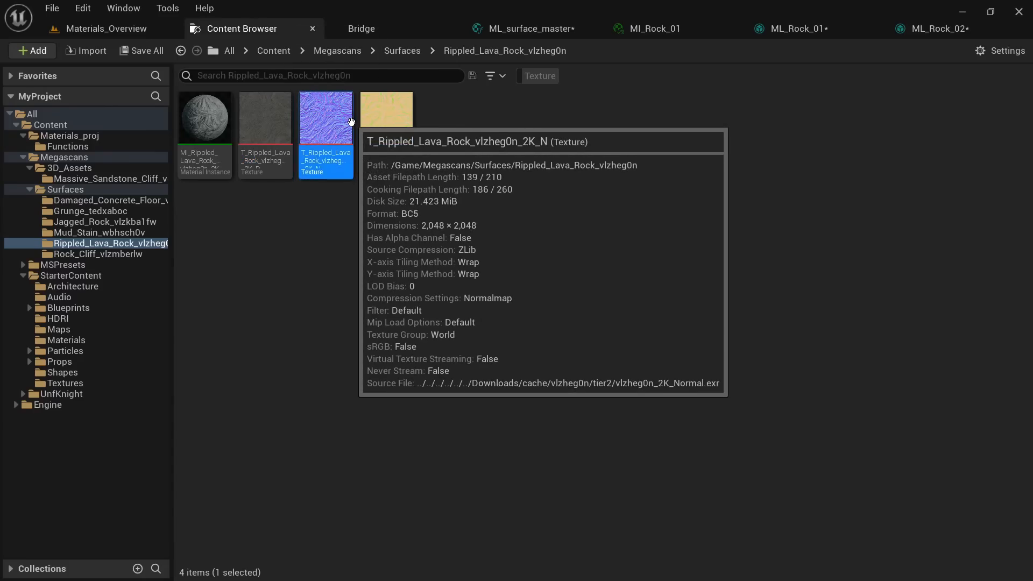
left_click(938, 28)
left_click(647, 419)
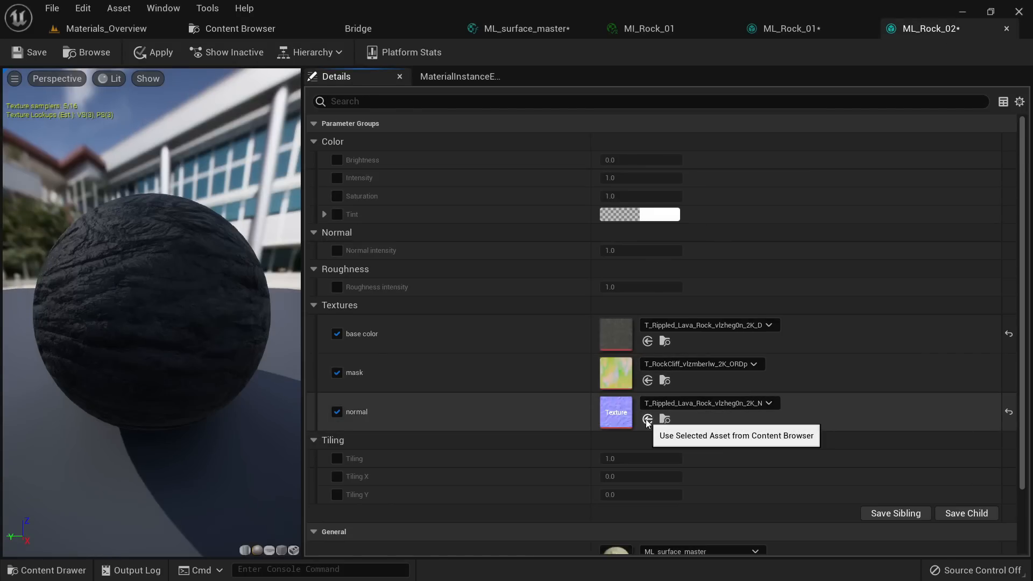
Step: Assign T_RippledLavaRock_vlzheg0n_2K_ORDp to the mask parameter of ML_Rock_02 and inspect the preview sphere
left_click(240, 29)
left_click(367, 150)
left_click(939, 28)
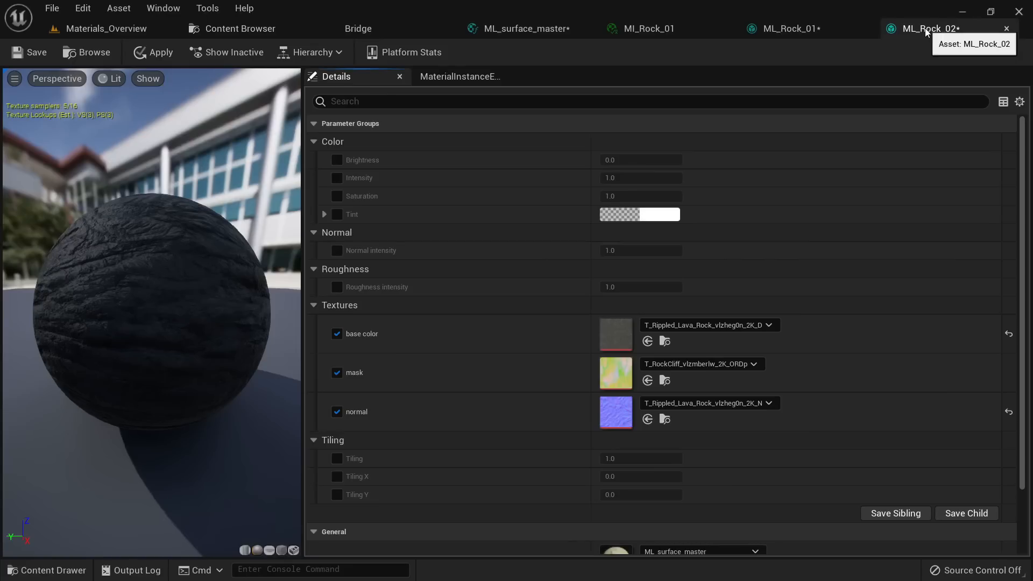
left_click(648, 380)
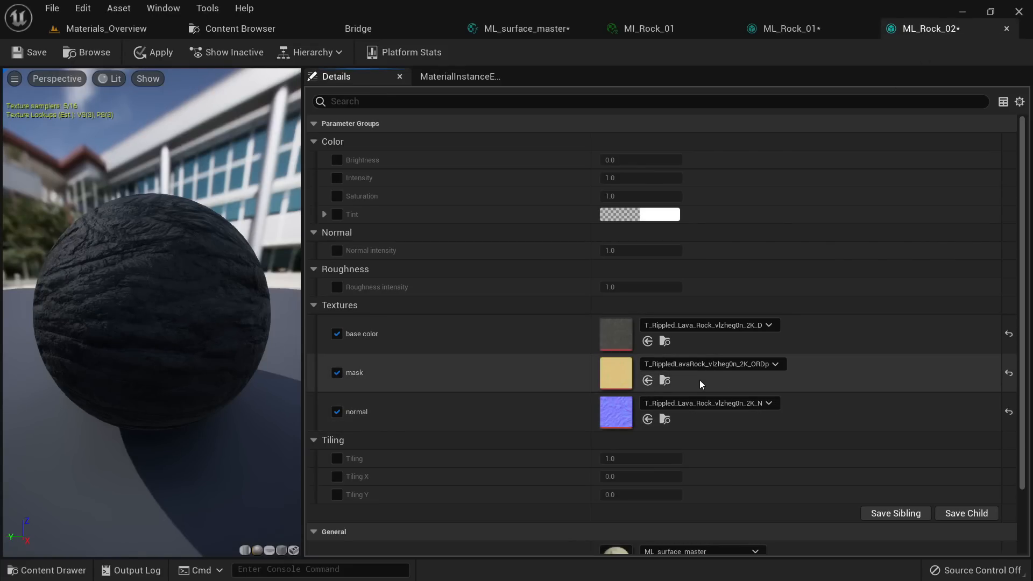
left_click_drag(152, 301, 210, 296)
right_click_drag(178, 290, 152, 279)
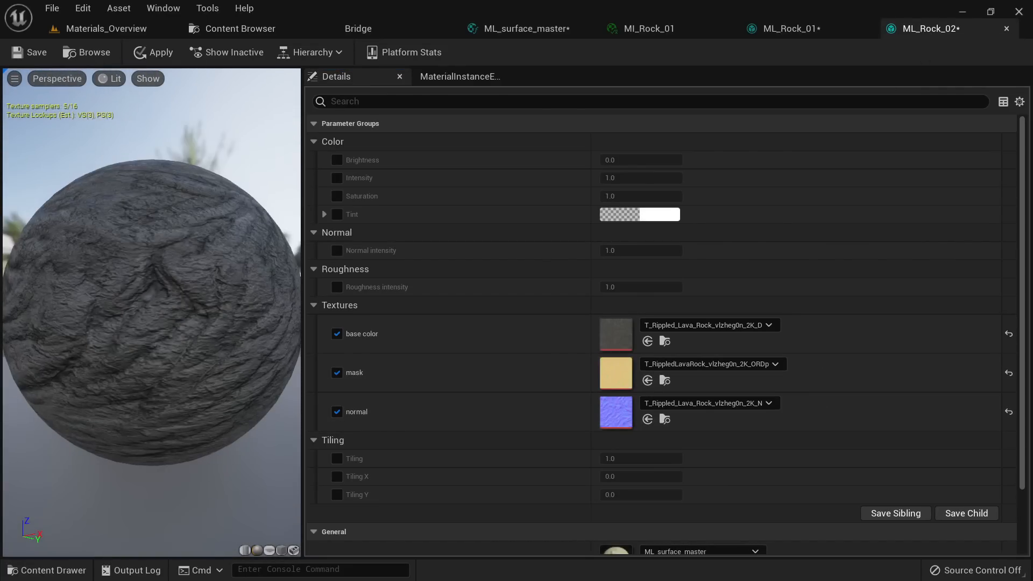
Step: Save the ML_Rock_02 and ML_Rock_01 layer instances
left_click(17, 52)
left_click(767, 30)
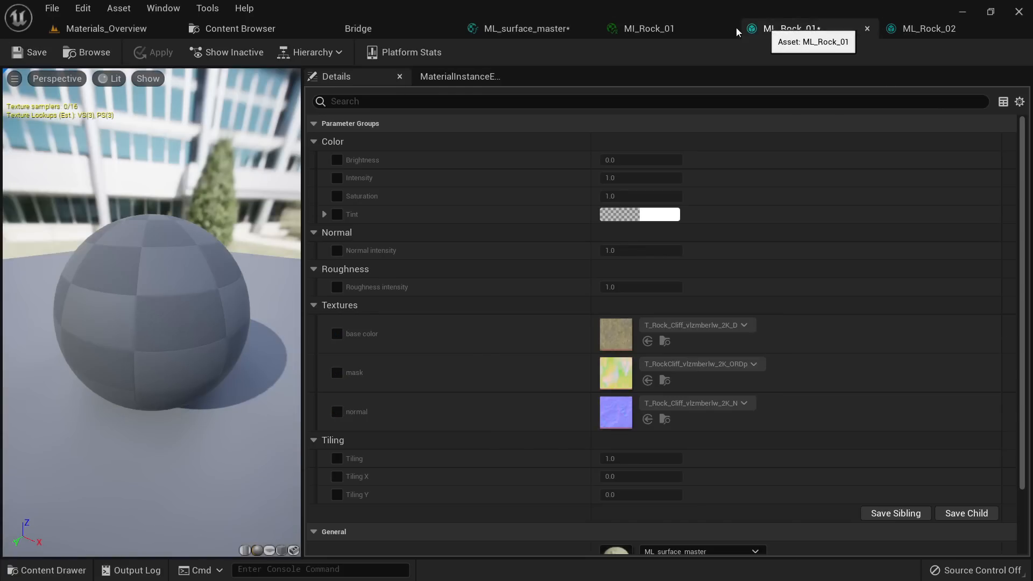
left_click(26, 53)
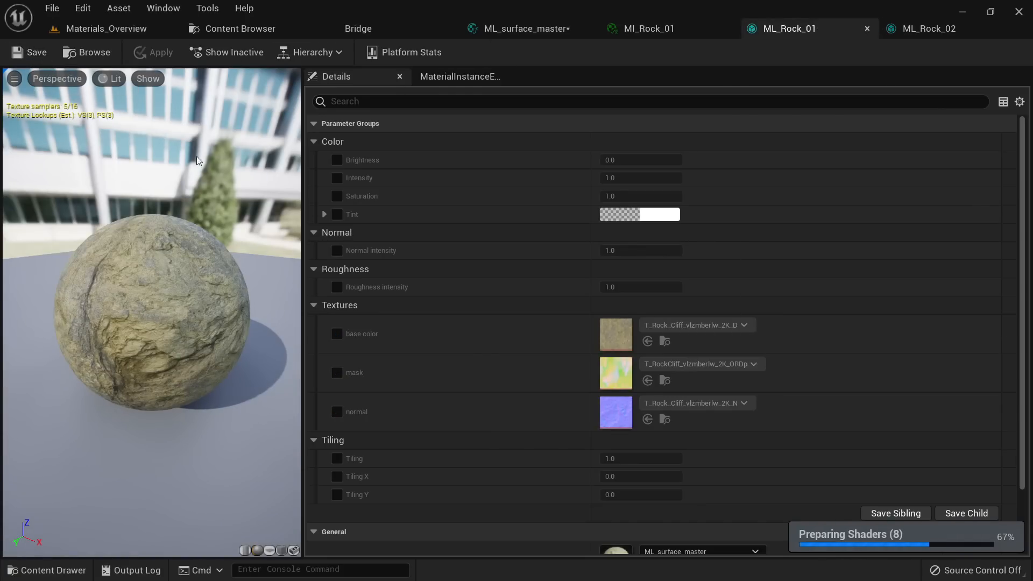
Step: Inspect the blended rock material on the cube in the Materials_Overview level from several angles
left_click(124, 30)
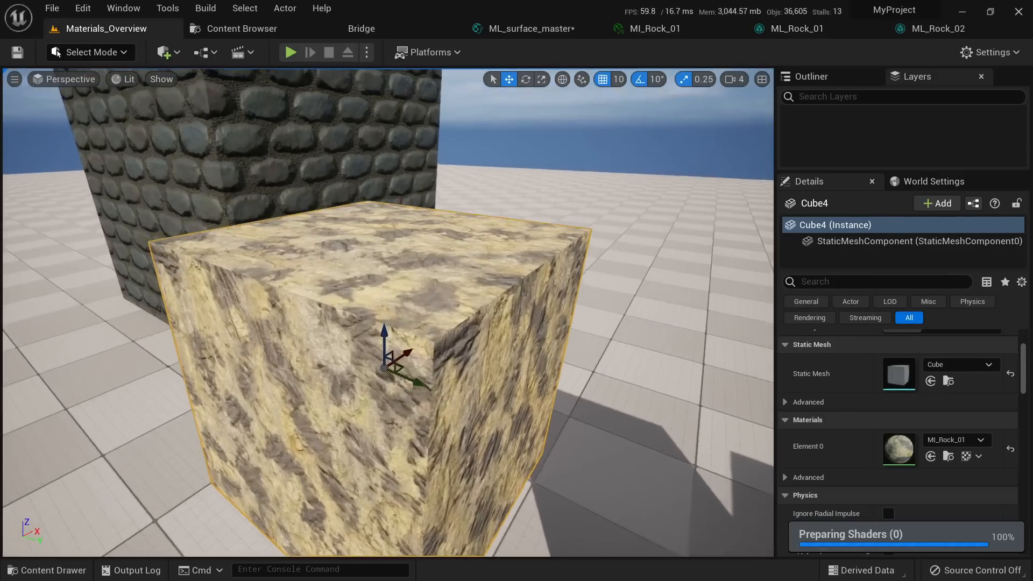
right_click_drag(387, 312, 431, 303)
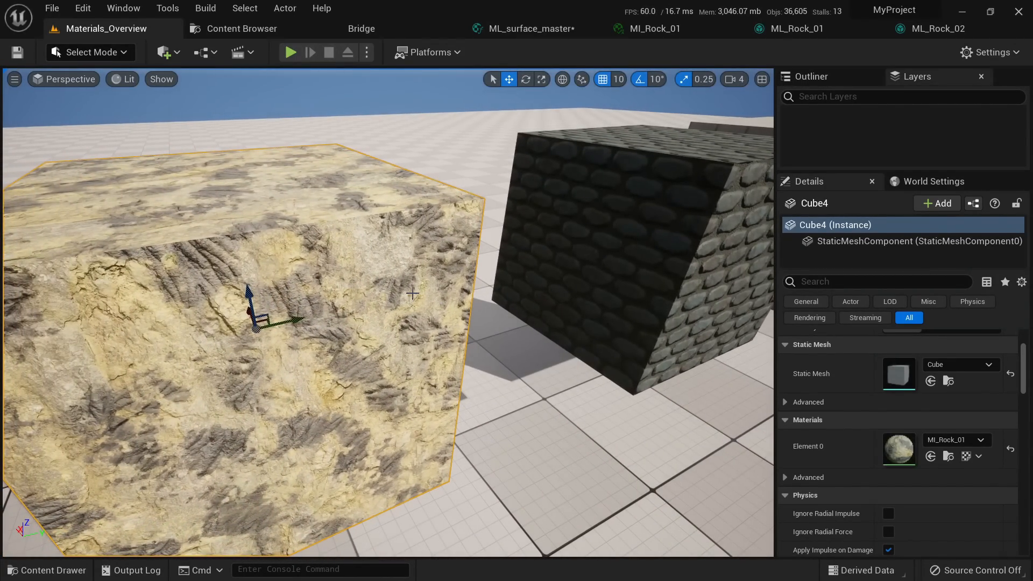
right_click_drag(506, 281, 367, 132)
Step: Locate the Massive Sandstone Cliff mesh in the project's 3D_Assets and show the matching asset's details in Bridge
left_click(219, 33)
left_click(304, 244)
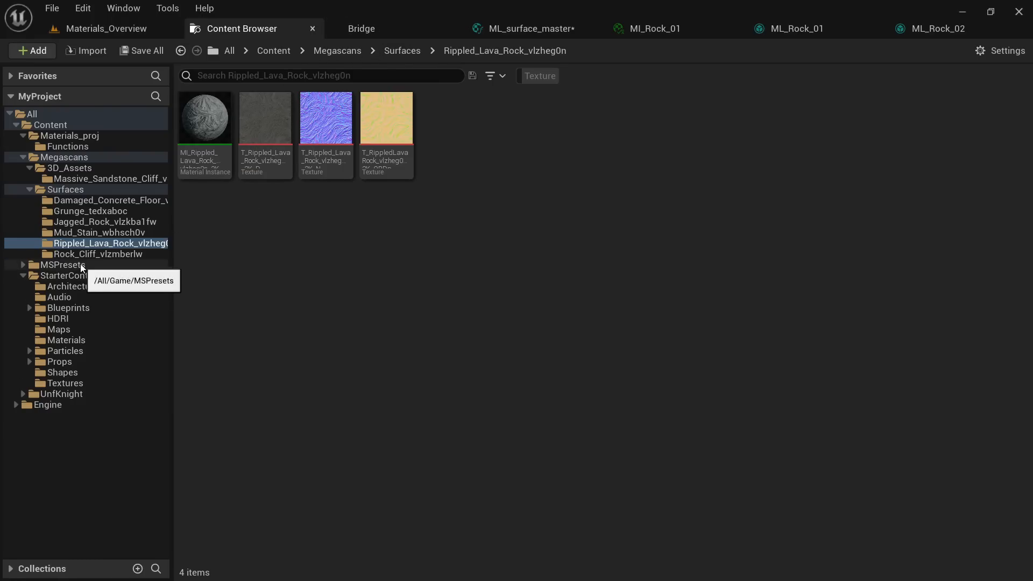
left_click(79, 179)
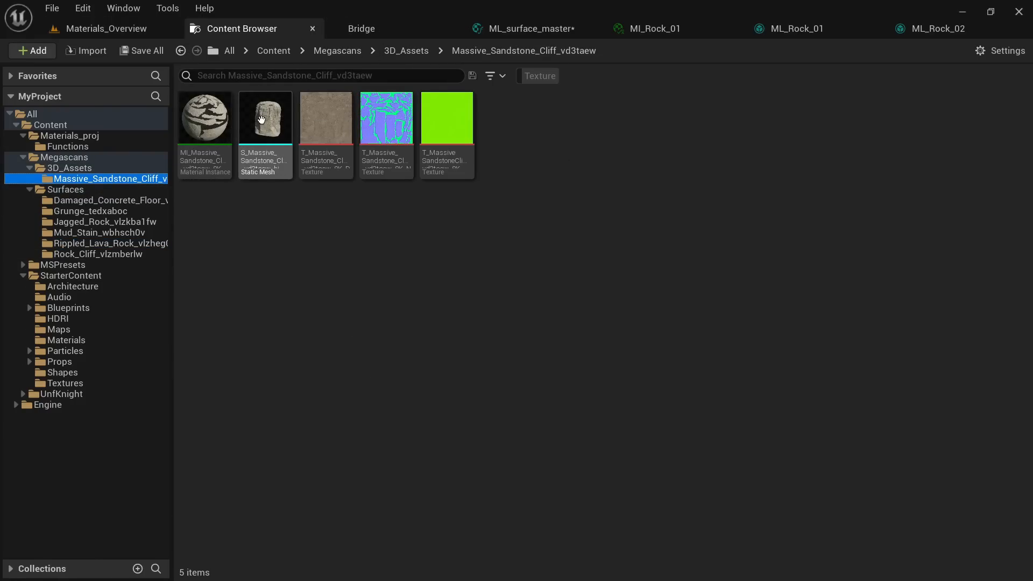
left_click(371, 28)
left_click(310, 294)
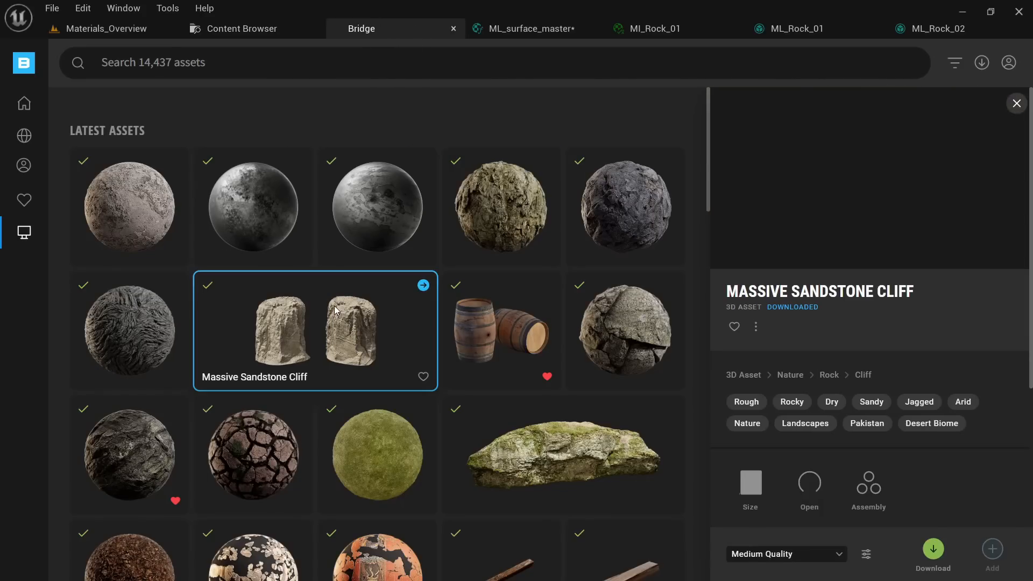
Step: Select Nanite quality for the Massive Sandstone Cliff in Bridge and inspect its static mesh from the project's assets in the mesh editor
left_click(828, 556)
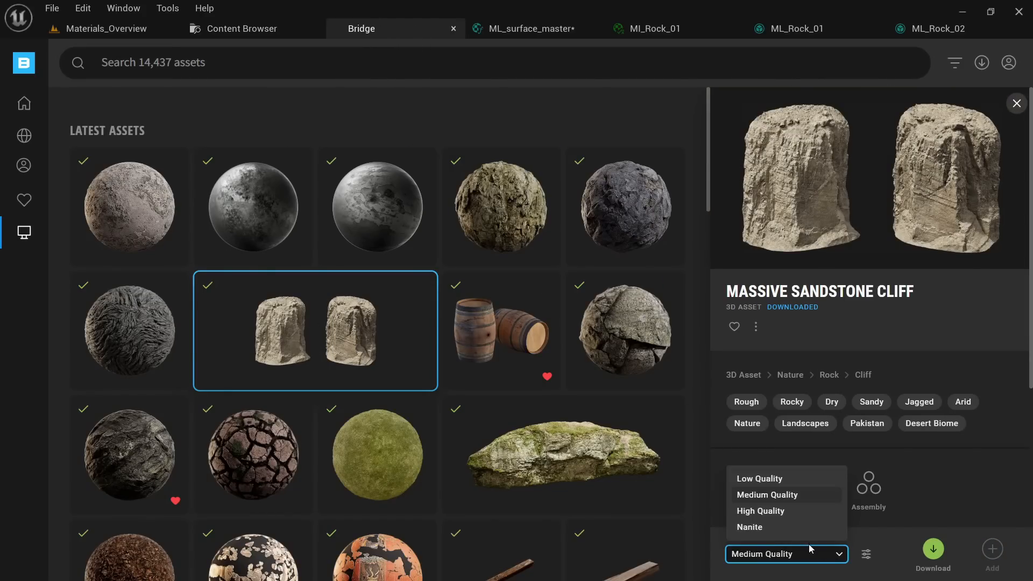
left_click(788, 533)
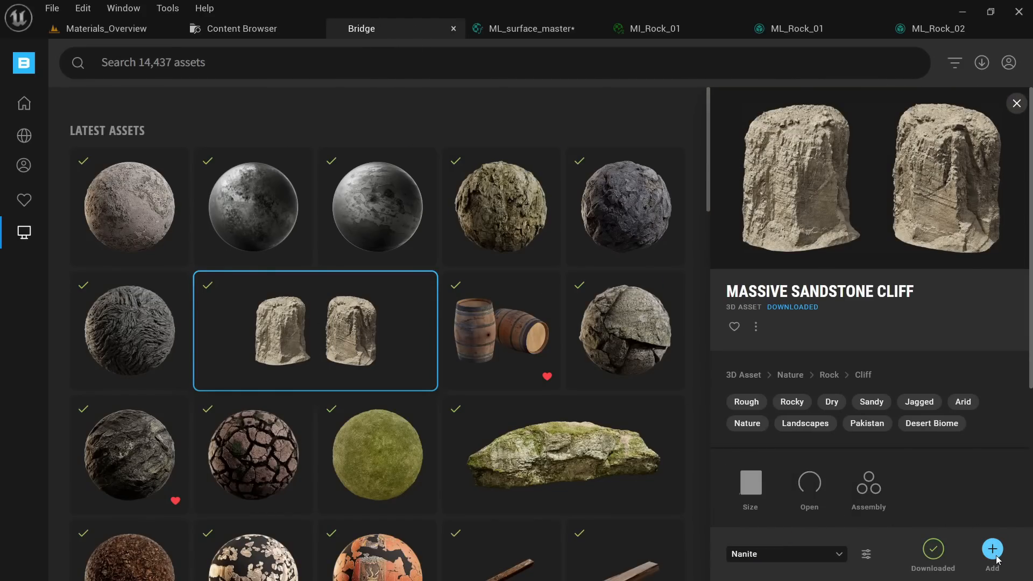
left_click(293, 30)
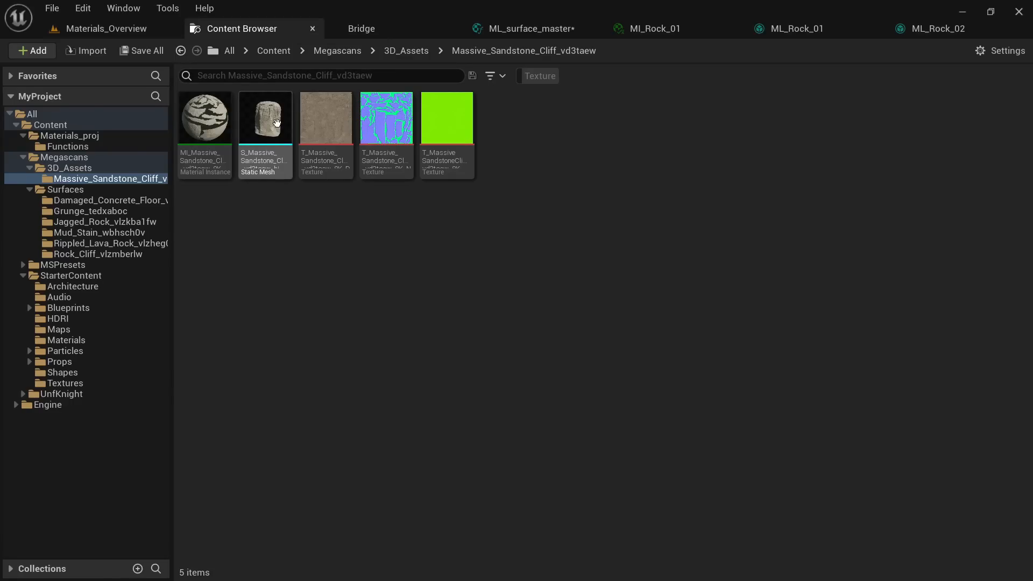
mouse_move(279, 130)
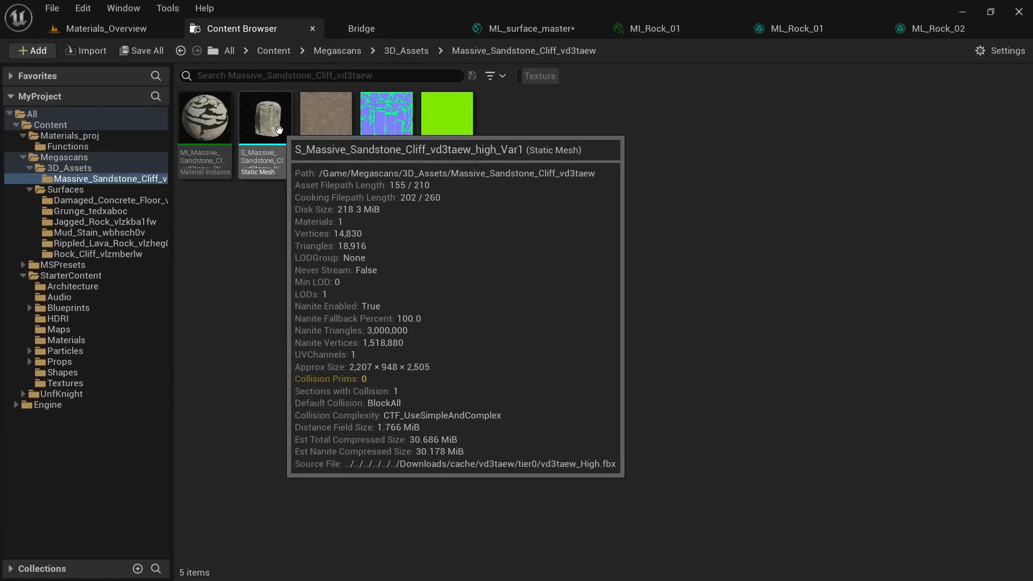
left_click(281, 176)
double_click(280, 176)
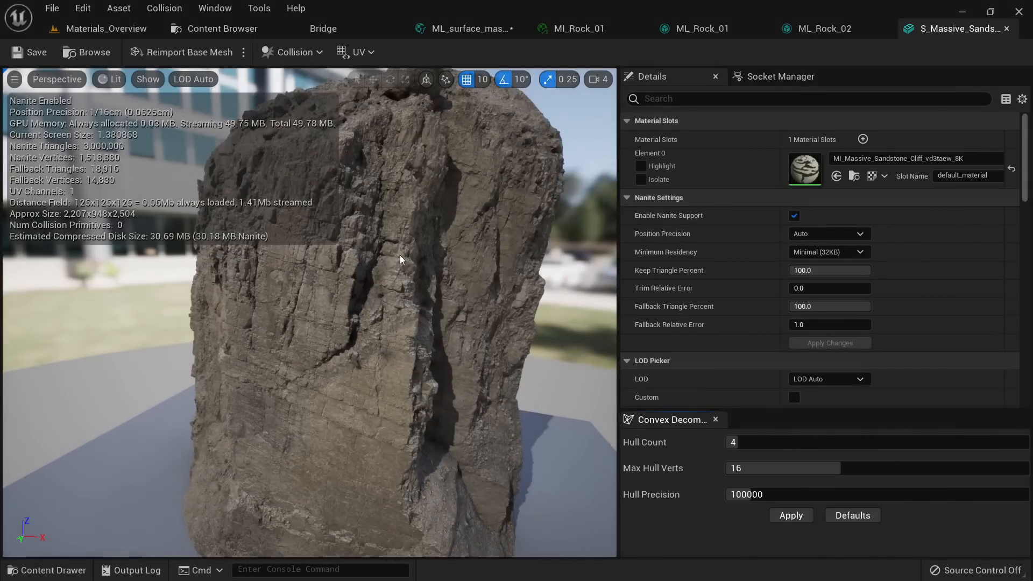
left_click(1006, 28)
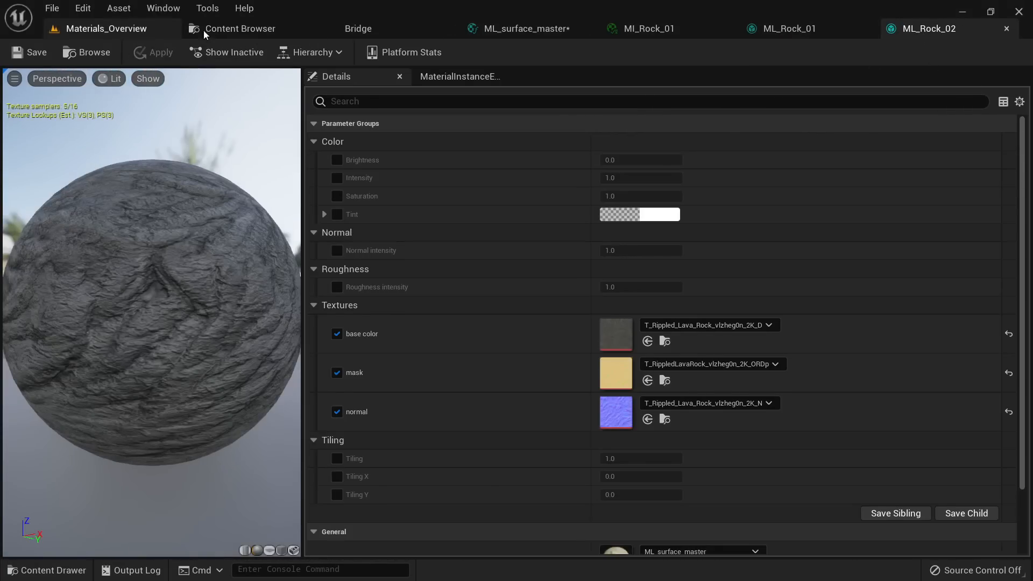
Step: Place the Massive Sandstone Cliff static mesh in the Materials_Overview level and move it sideways along the floor
left_click(183, 28)
left_click_drag(265, 120, 310, 248)
right_click_drag(310, 249, 433, 385)
key("s")
key("e")
left_click_drag(368, 344, 446, 342)
right_click_drag(446, 342, 390, 425)
key("s")
key("w")
key("s")
key("w")
Step: Duplicate the sandstone cliff mesh so the copy stands beside the original
left_click_drag(335, 413, 714, 410, "alt")
key("a")
right_click_drag(714, 410, 726, 388)
key("q")
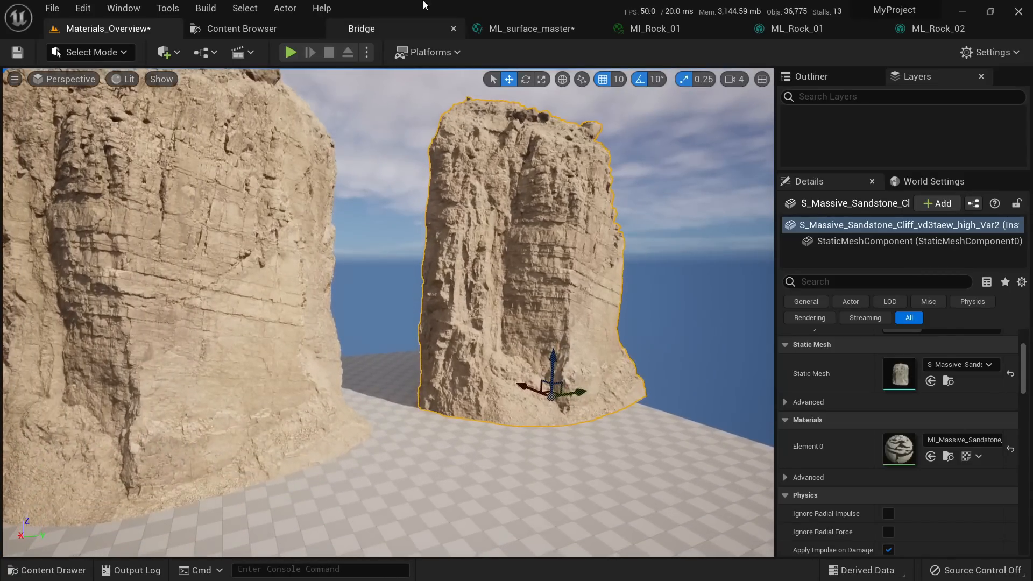
Step: Locate MI_Rock_01 in the project's assets, assign it to the duplicated cliff's Element 0 material slot and inspect the surface
left_click(278, 23)
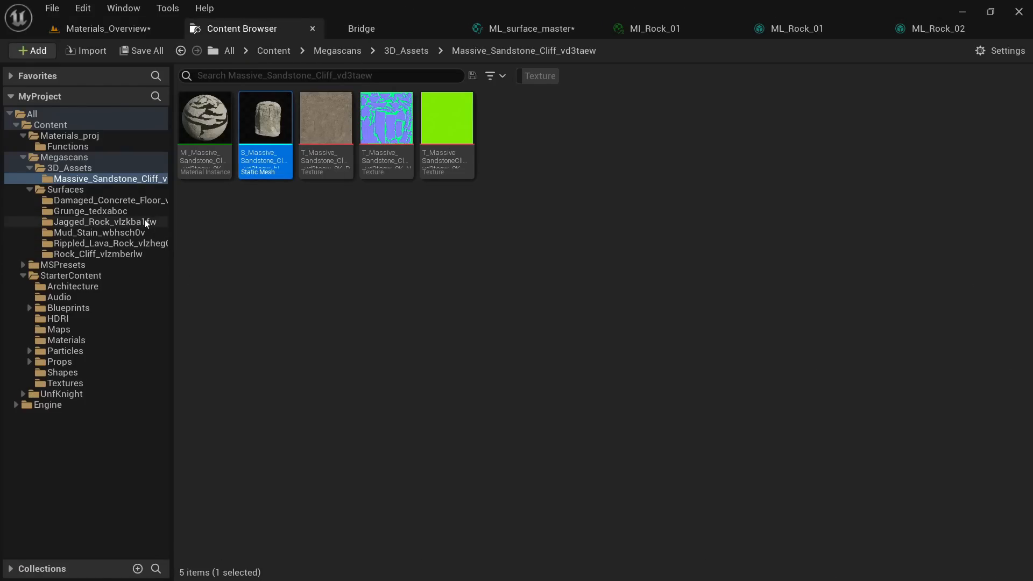
left_click(136, 36)
right_click_drag(387, 301, 407, 317)
key("w")
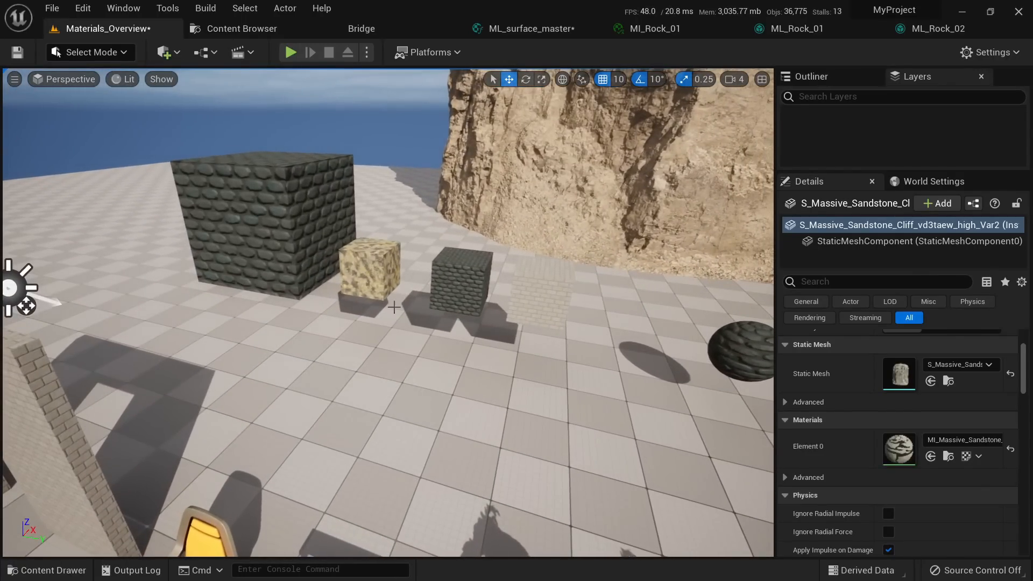
left_click(948, 456)
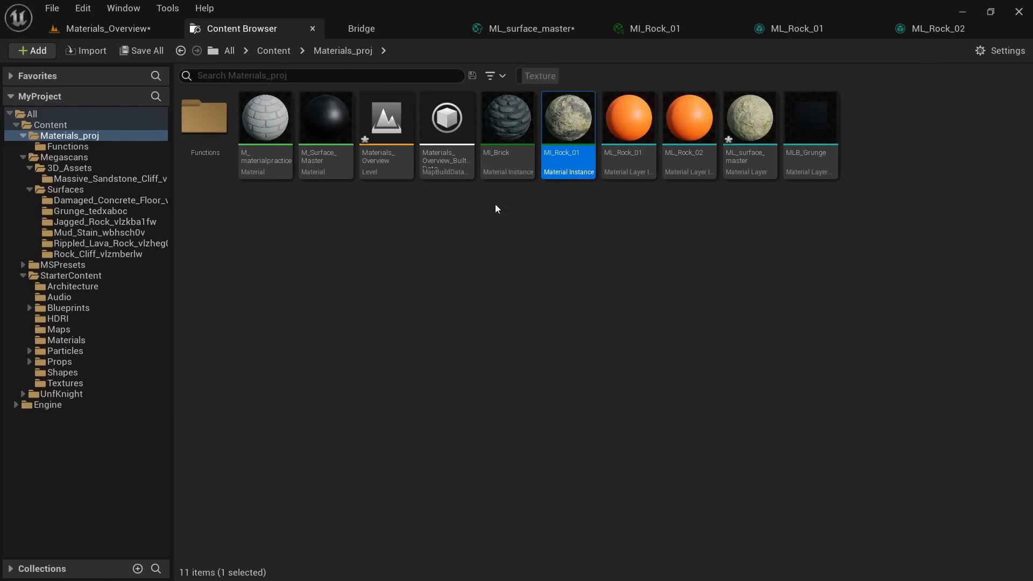
left_click(133, 28)
right_click_drag(684, 289, 769, 271)
left_click(685, 288)
left_click(930, 456)
right_click_drag(685, 323, 675, 274)
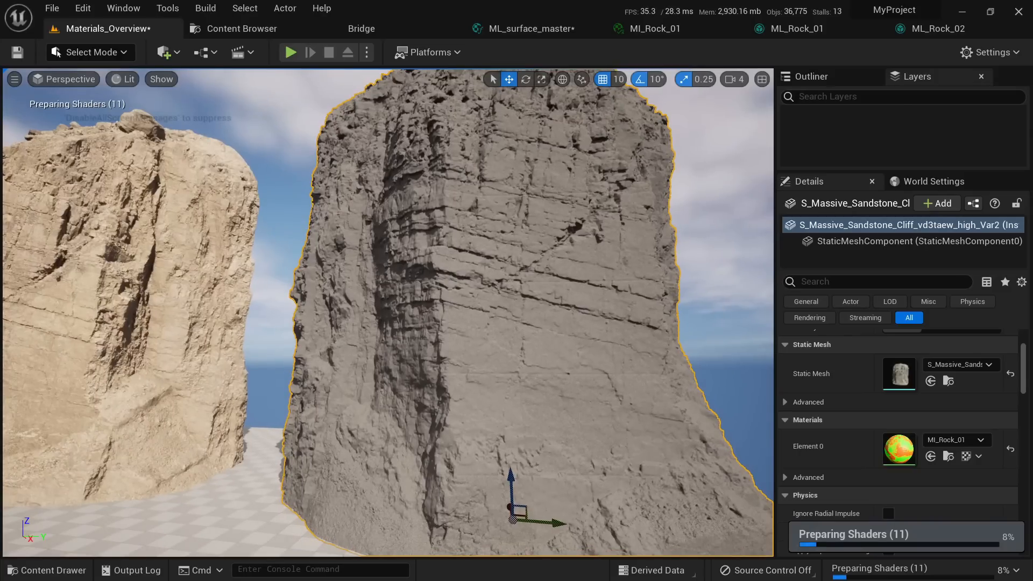
right_click_drag(401, 293, 429, 310)
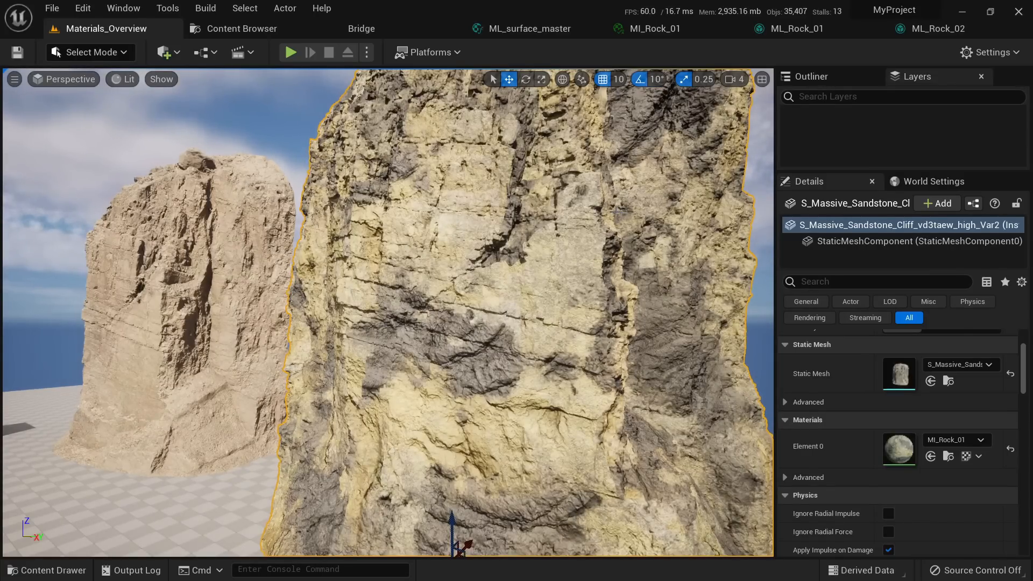
right_click_drag(542, 269, 569, 247)
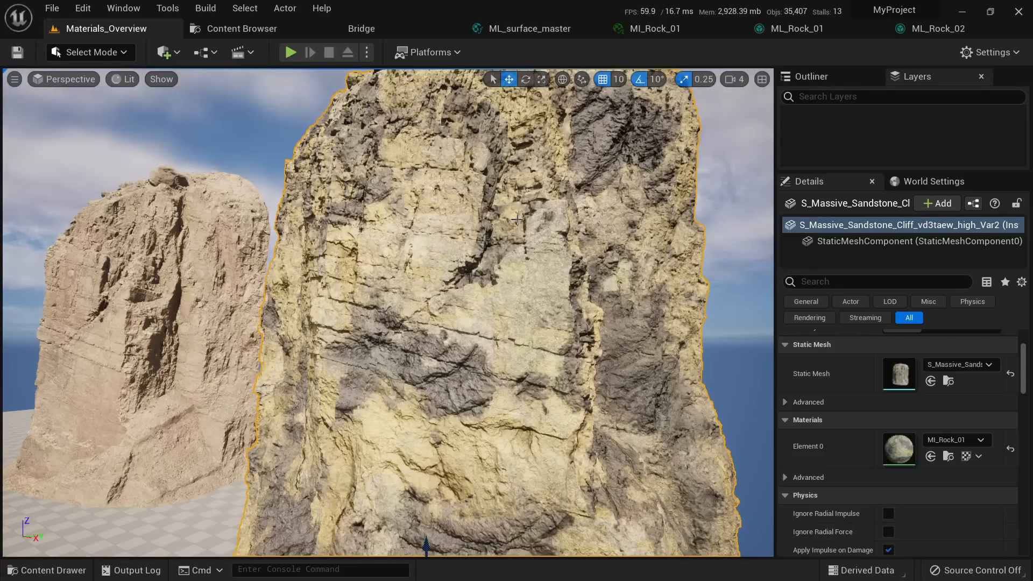
Step: Float the ML_Rock_01 editor over the level, enable its Brightness override and set it to -0.0576
left_click_drag(796, 36, 537, 199)
left_click(105, 29)
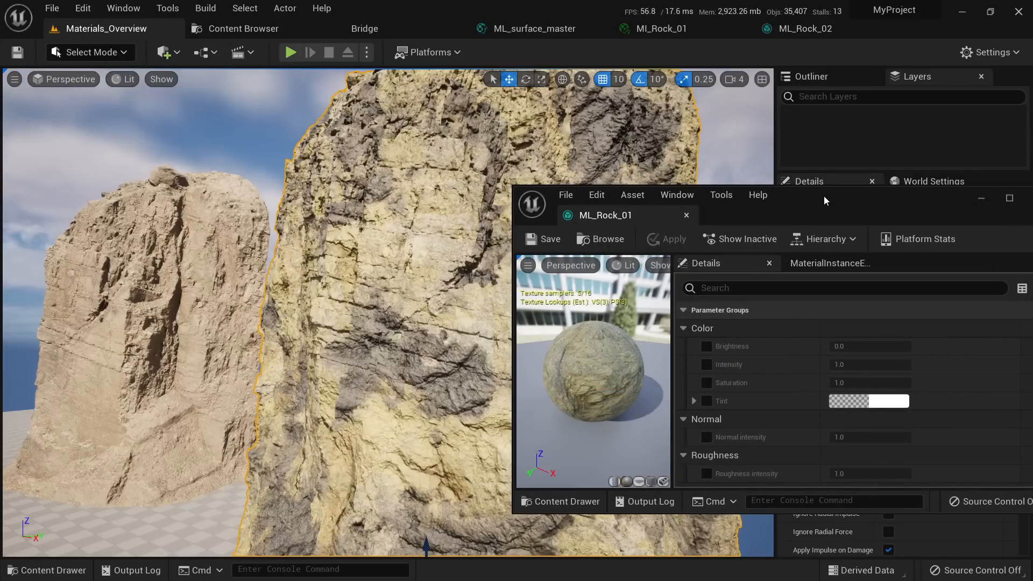
left_click_drag(823, 196, 861, 162)
left_click(725, 319)
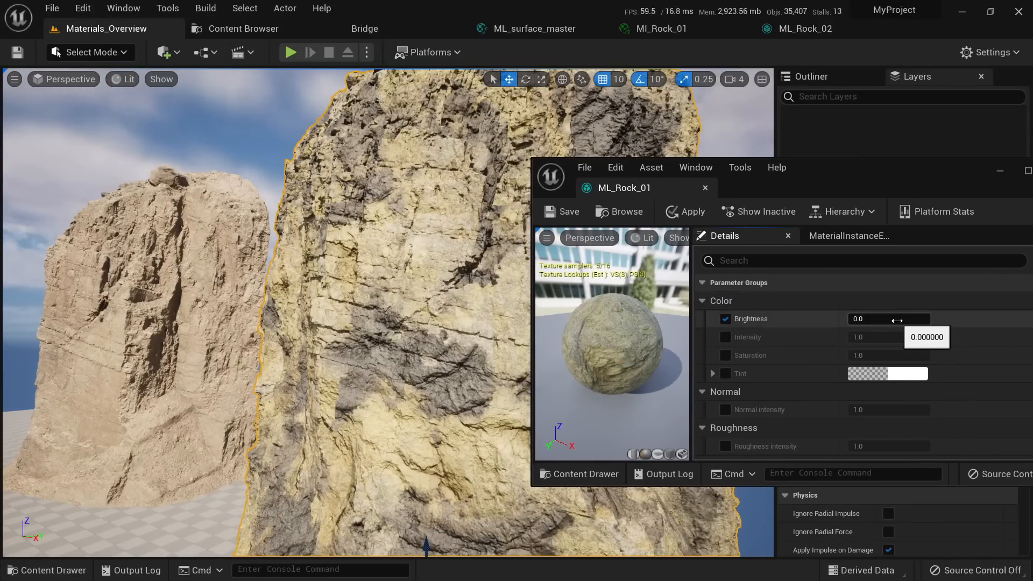
mouse_move(896, 320)
left_mouse_down()
mouse_move(882, 320)
mouse_move(890, 320)
left_mouse_up()
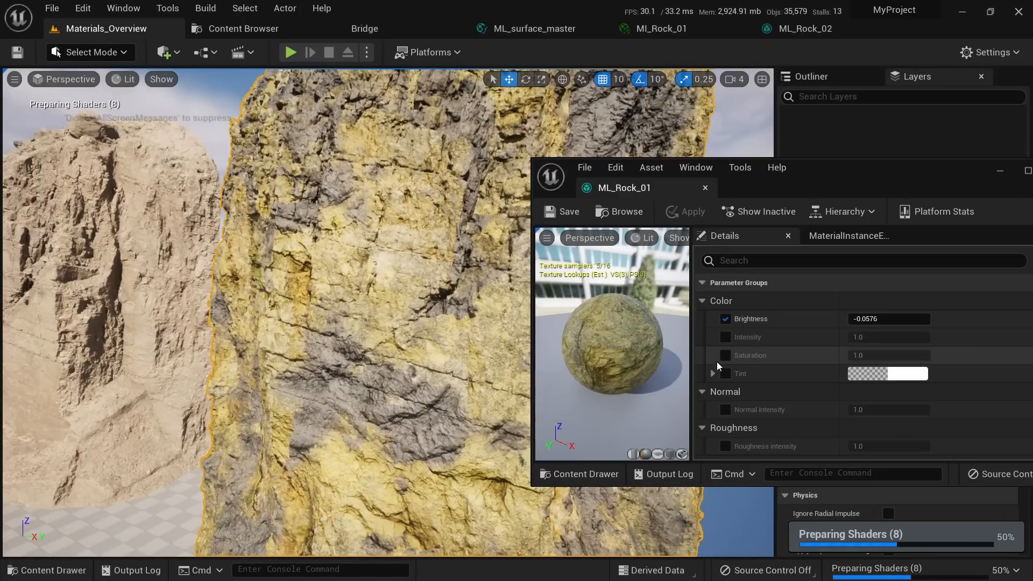
Step: Enable the Saturation override in ML_Rock_01, try values of -1.0 and 1, and set it to 0
left_click(725, 355)
left_click(882, 355)
type("-1.0")
key("Return")
type("1")
key("Return")
type("0")
key("Return")
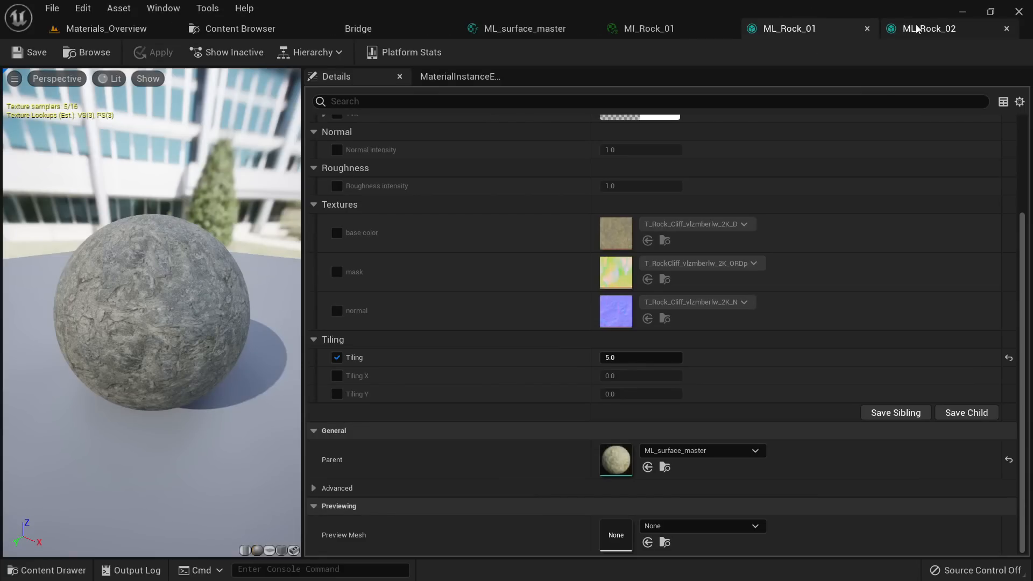
Step: Float the ML_Rock_02 editor over the level, override its Brightness with 0.032 and save the layer instance
left_click_drag(917, 28, 873, 158)
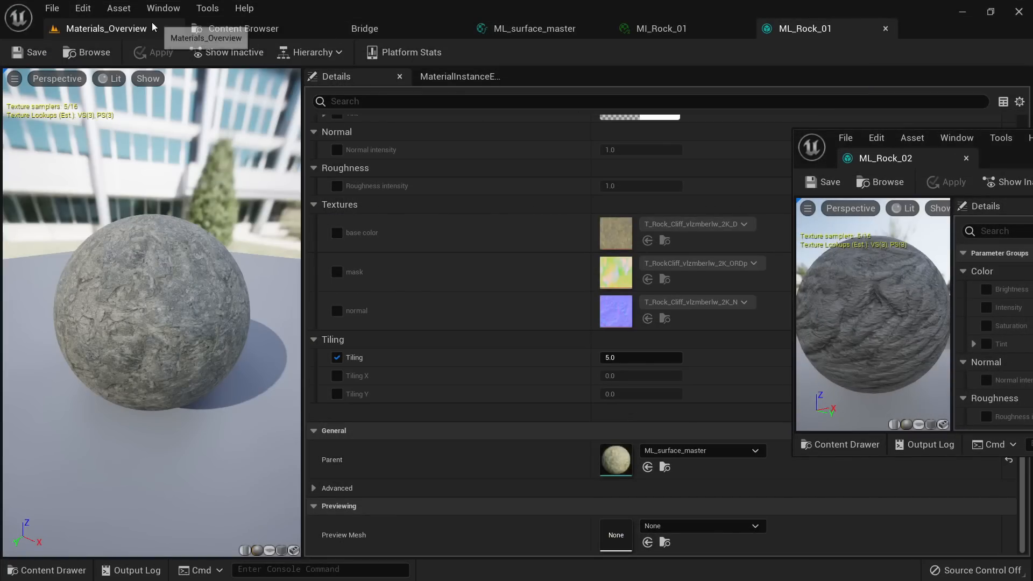
left_click(156, 26)
left_click_drag(1008, 154, 730, 80)
left_click(706, 214)
left_click_drag(882, 215, 892, 214)
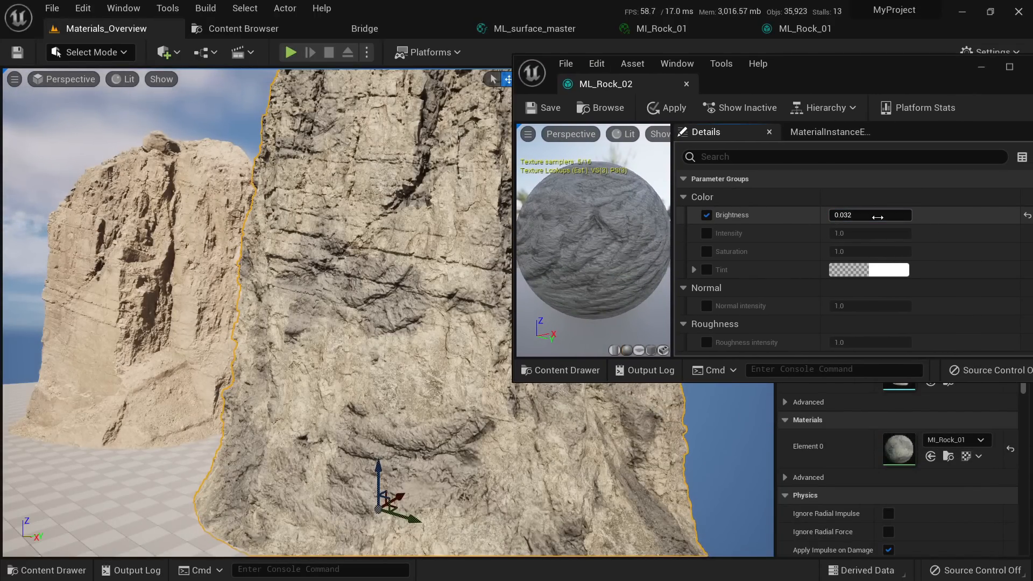
scroll(479, 267, "down", 4)
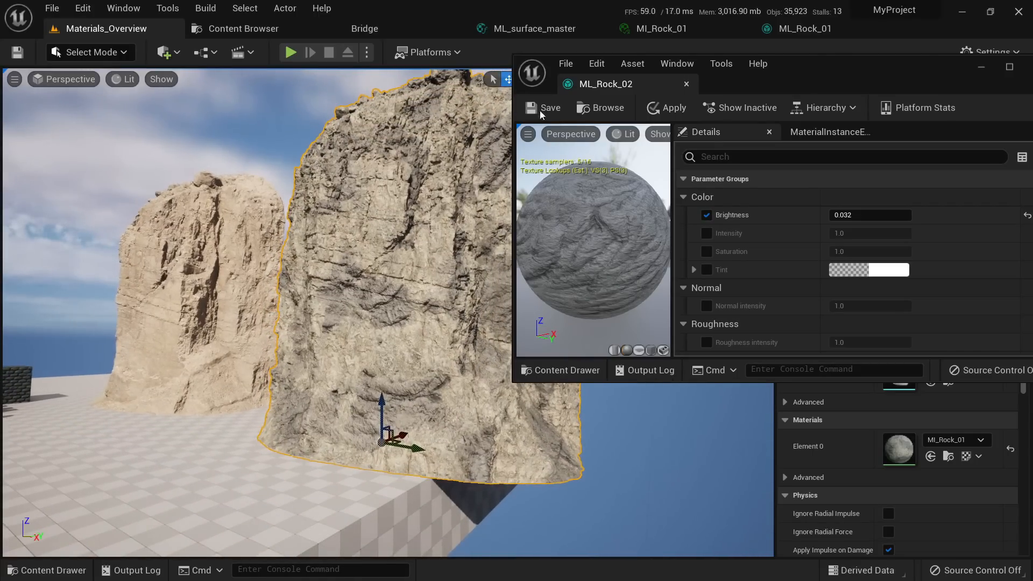
left_click(546, 109)
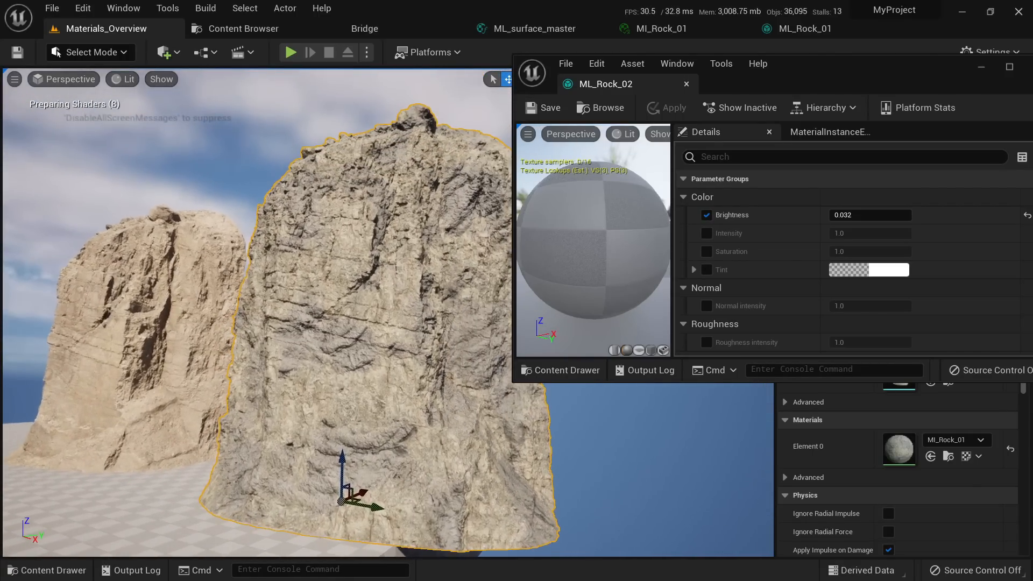
Step: Compare the two cliffs in Unlit view mode and return to Lit
key("alt+3")
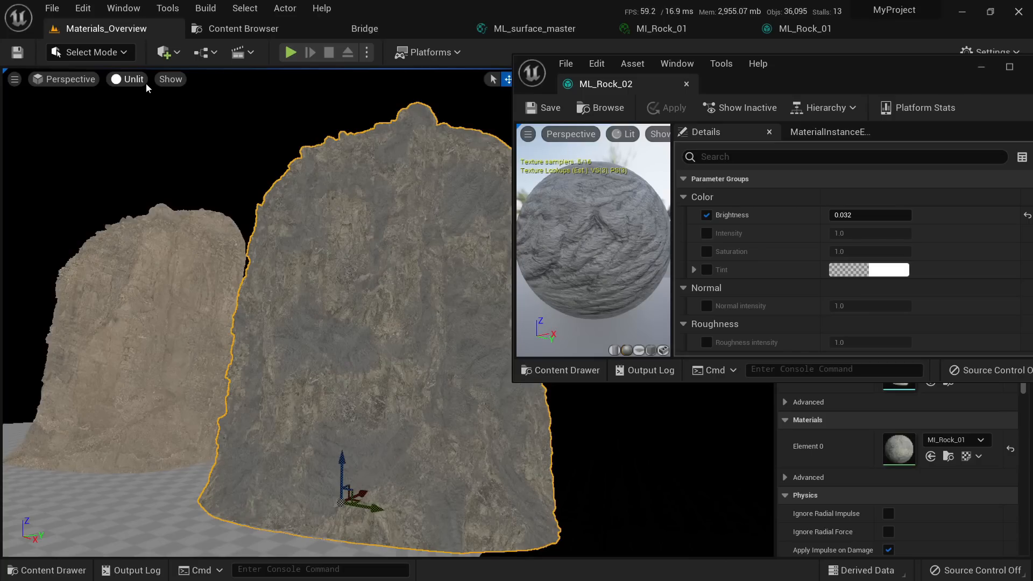
key("f")
key("alt+4")
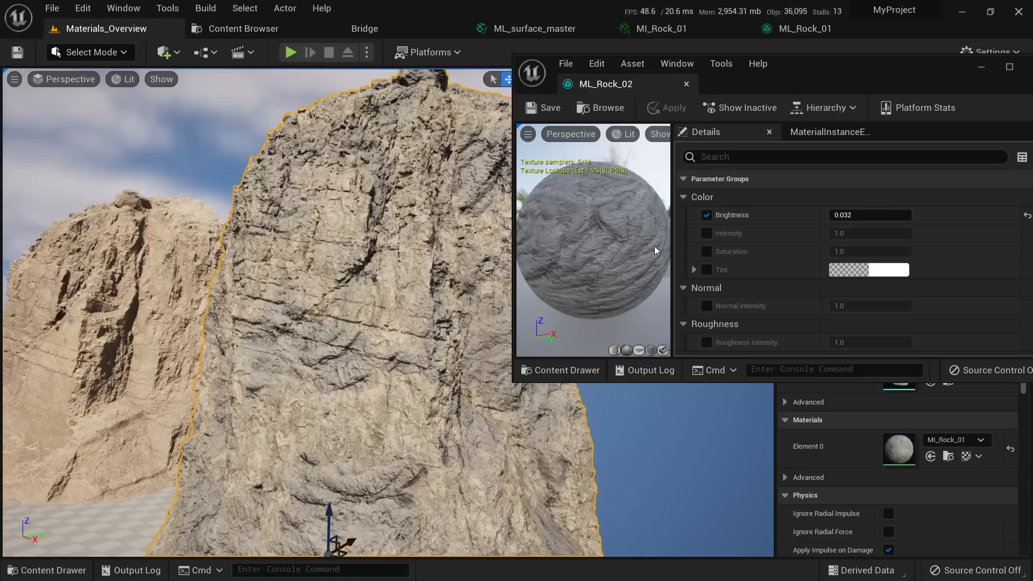
Step: Override ML_Rock_02's Saturation with 3.0, save the layer instance and check the cliff
left_click(705, 252)
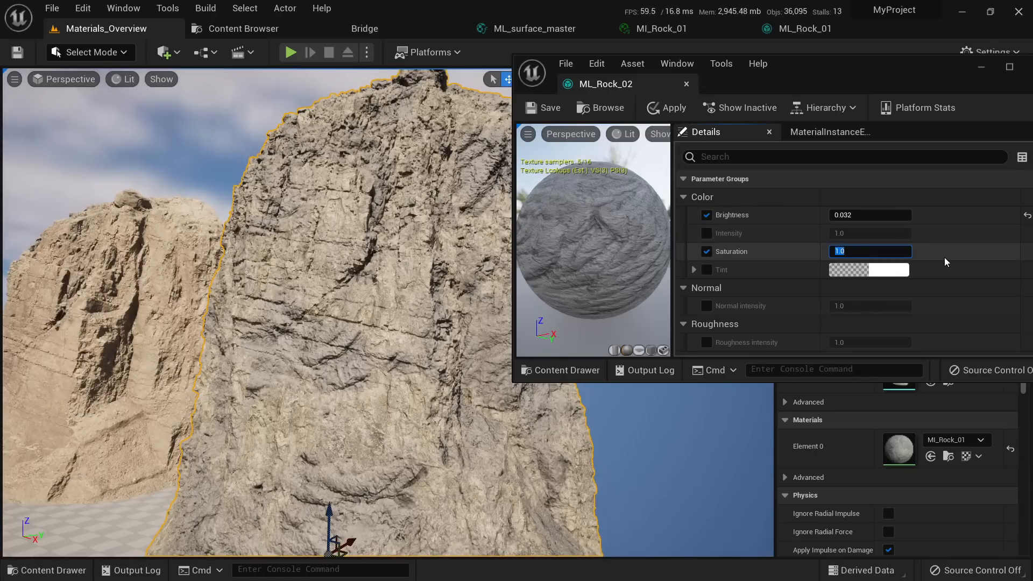
type("2")
key("Return")
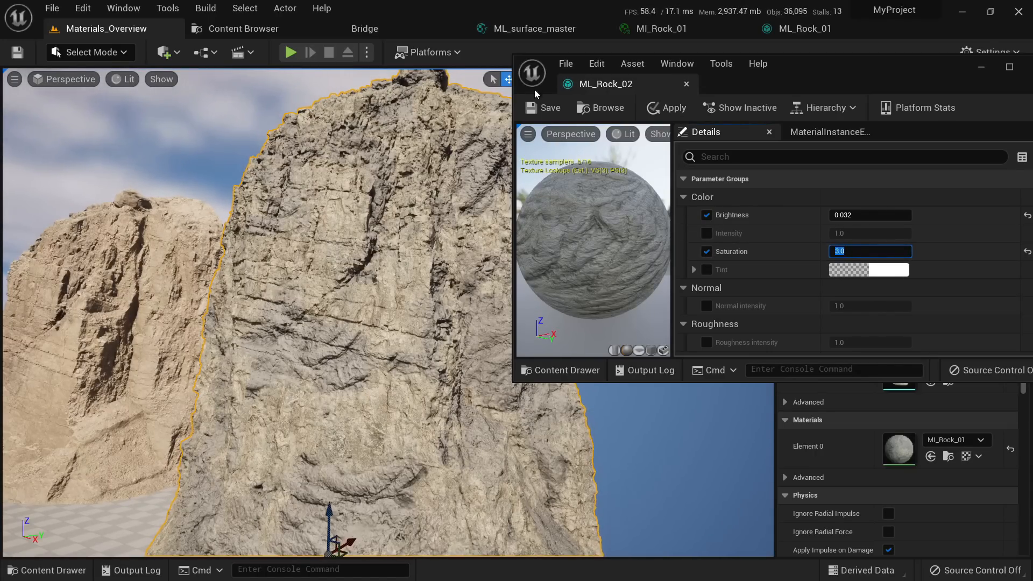
left_click(543, 107)
right_click_drag(449, 259, 449, 236)
Step: Try a Normal intensity of 5.0 in ML_Rock_02 and check it on the cliff up close
left_click(707, 306)
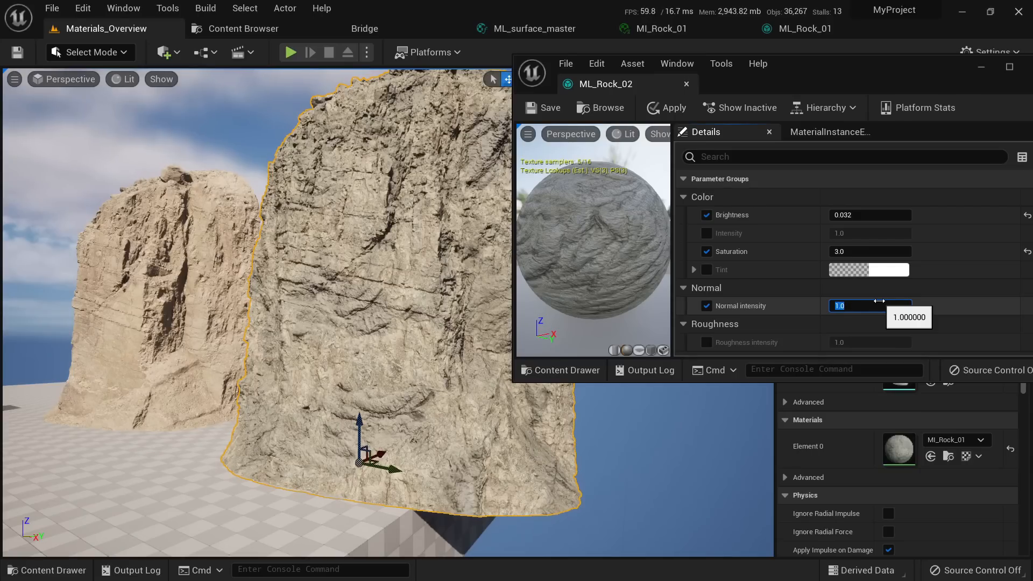
type("2")
key("Return")
type("5")
key("Return")
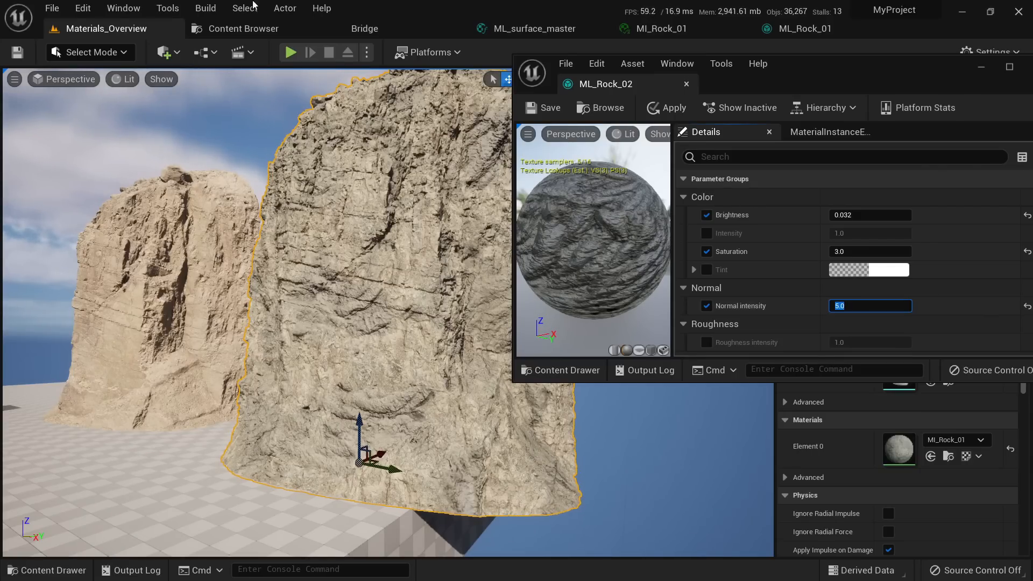
left_click(17, 52)
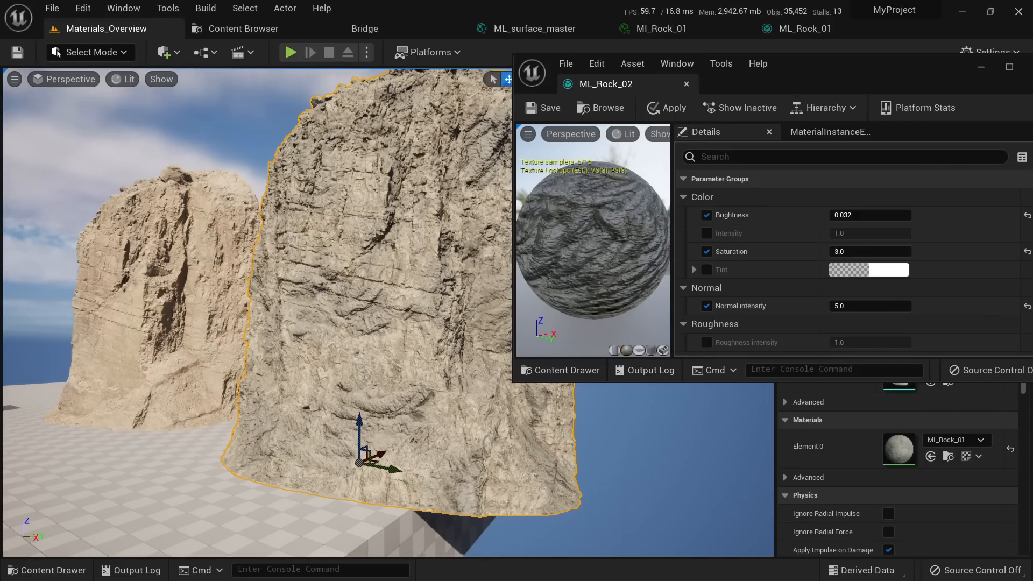
scroll(295, 243, "up", 10)
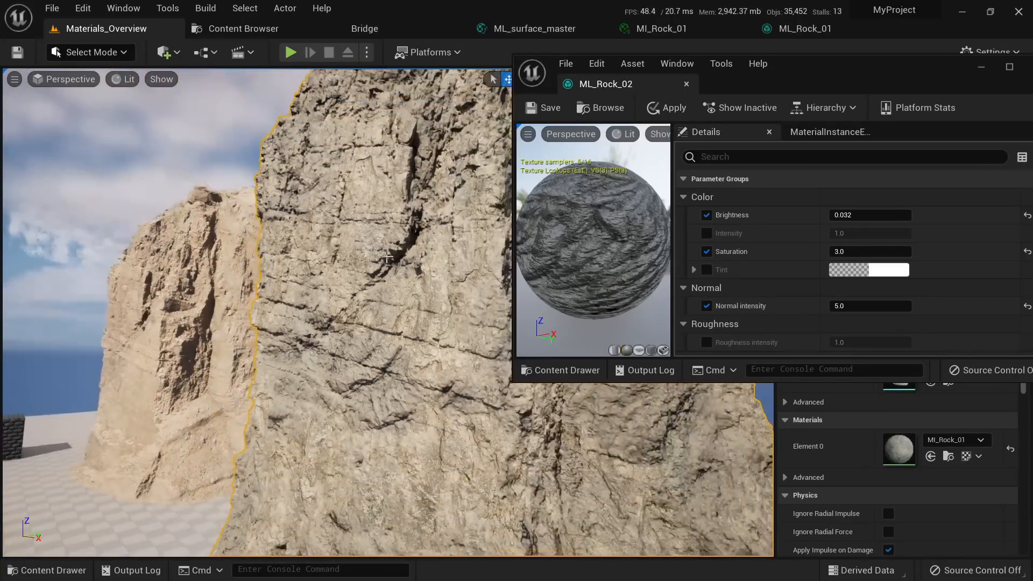
Step: Set ML_Rock_02's Normal intensity back to 1
left_click(842, 306)
type("1")
key("Return")
Step: Override ML_Rock_02's Tiling with 5.0, save the layer instance and check the whole cliff
scroll(812, 295, "down", 5)
left_click(707, 256)
type("5")
key("Return")
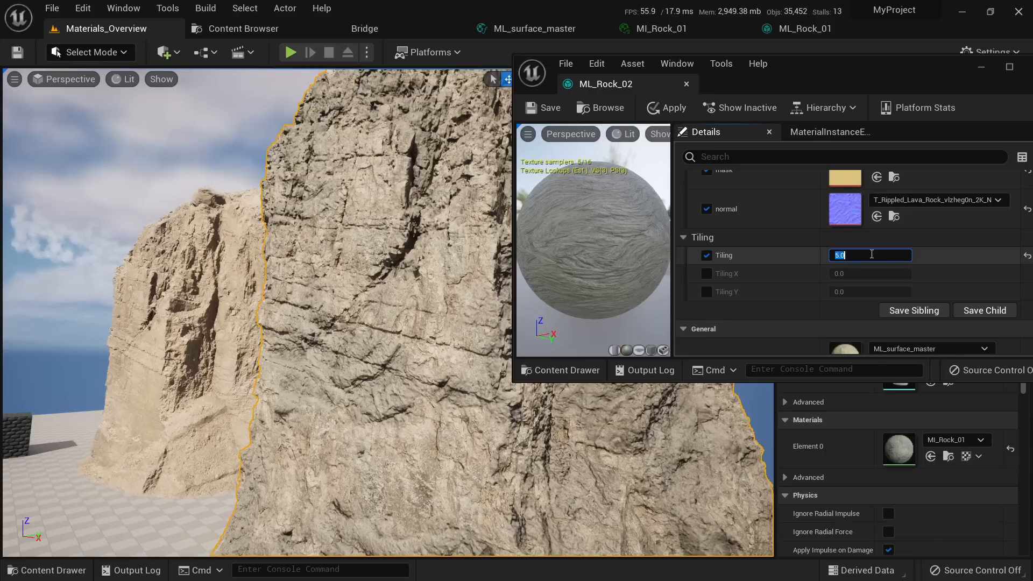
left_click(553, 105)
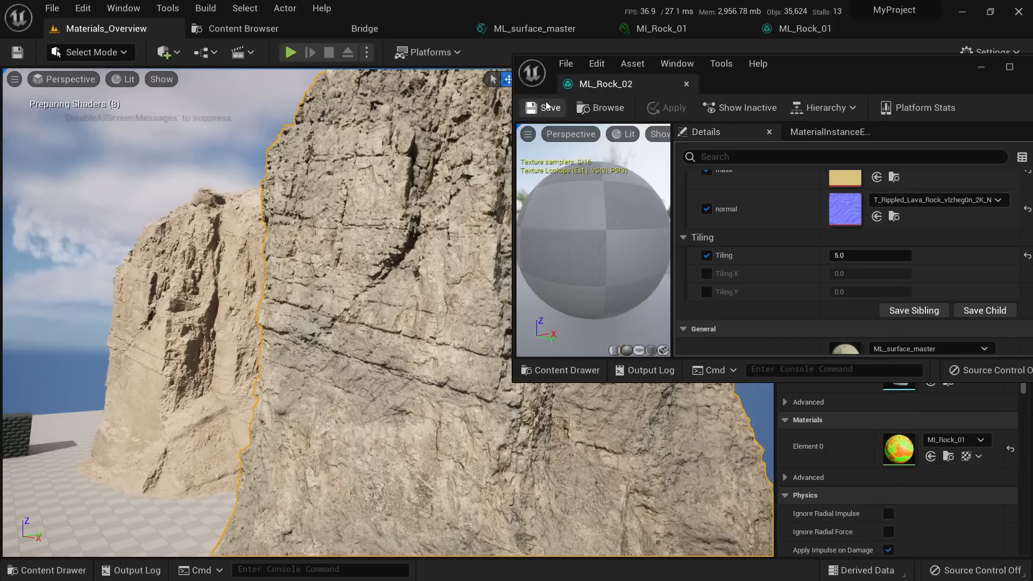
key("f")
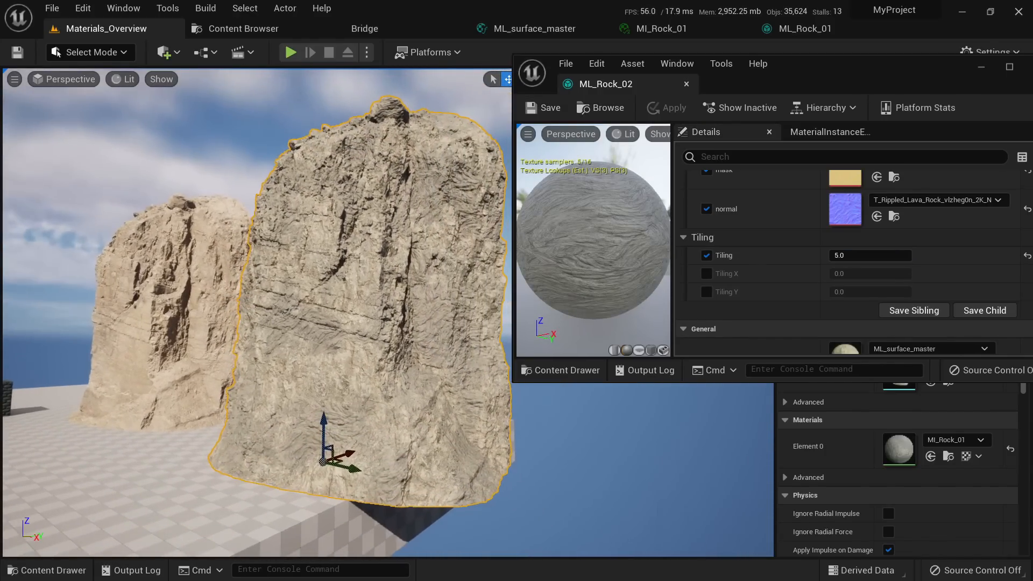
Step: Redock the ML_Rock_02 editor and float MI_Rock_01 over the level, showing its layer parameters down to the Background layer
left_click_drag(631, 86, 892, 21)
left_click_drag(670, 30, 638, 184)
left_click(129, 30)
left_click_drag(911, 183, 734, 98)
scroll(754, 279, "down", 5)
scroll(743, 282, "up", 5)
scroll(743, 282, "down", 5)
scroll(747, 299, "down", 3)
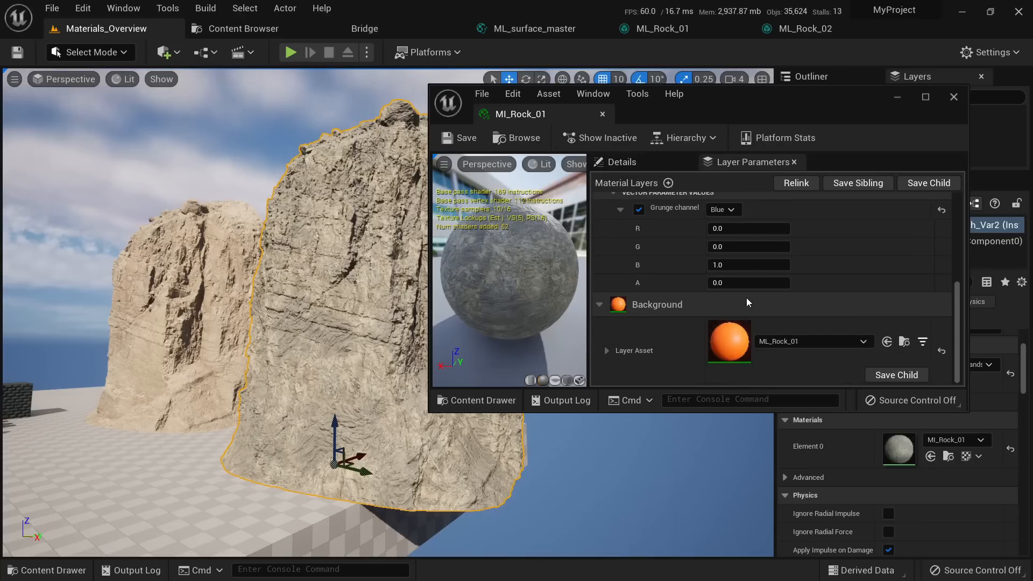
Step: Enable the Normal intensity override on the Background layer ML_Rock_01 of MI_Rock_01
left_click(606, 350)
scroll(679, 333, "down", 3)
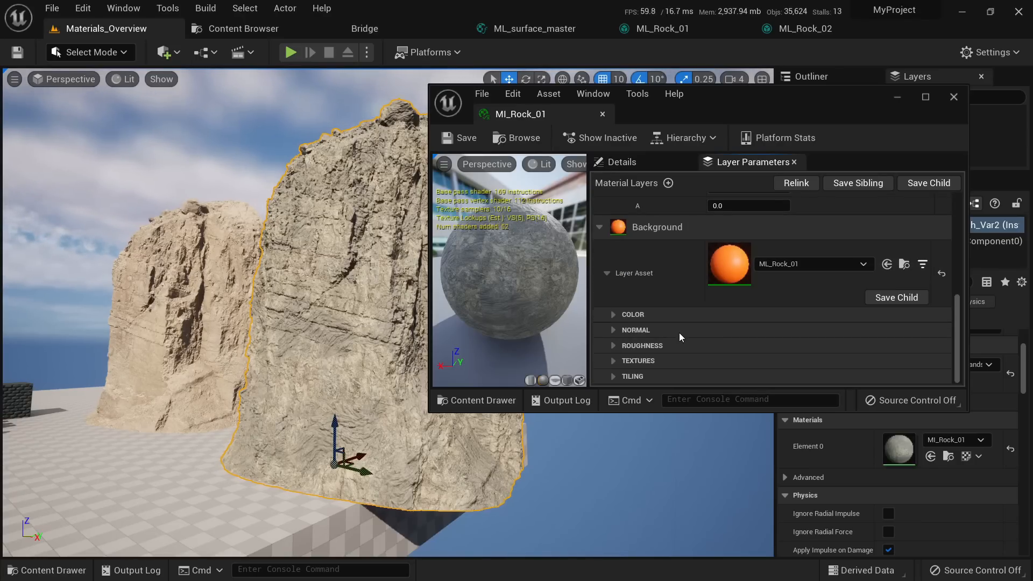
left_click(616, 328)
scroll(650, 337, "down", 1)
left_click(639, 327)
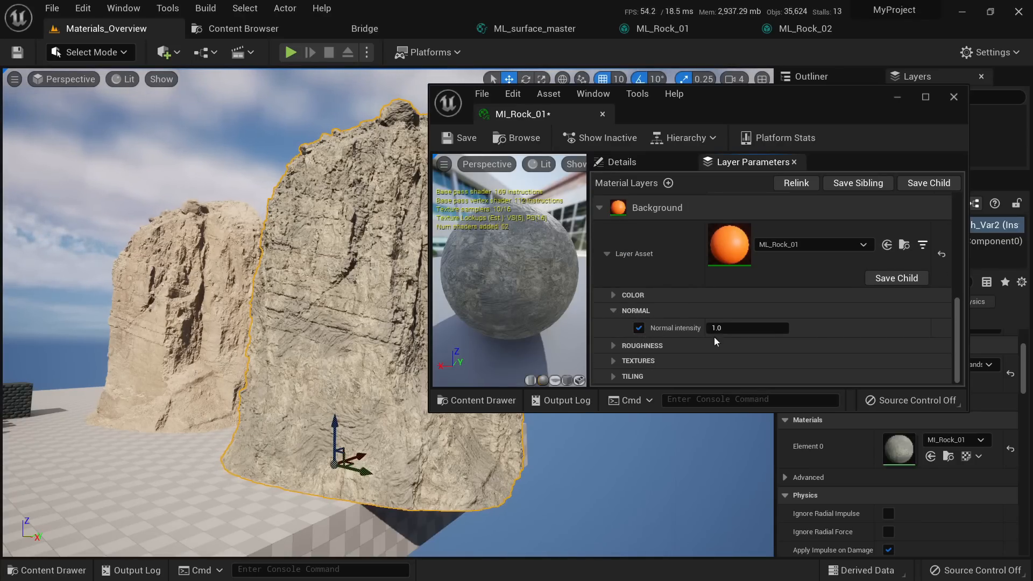
Step: Try a Normal intensity of 5 on the Background layer, check the cliff, and return it to 1
left_click(768, 329)
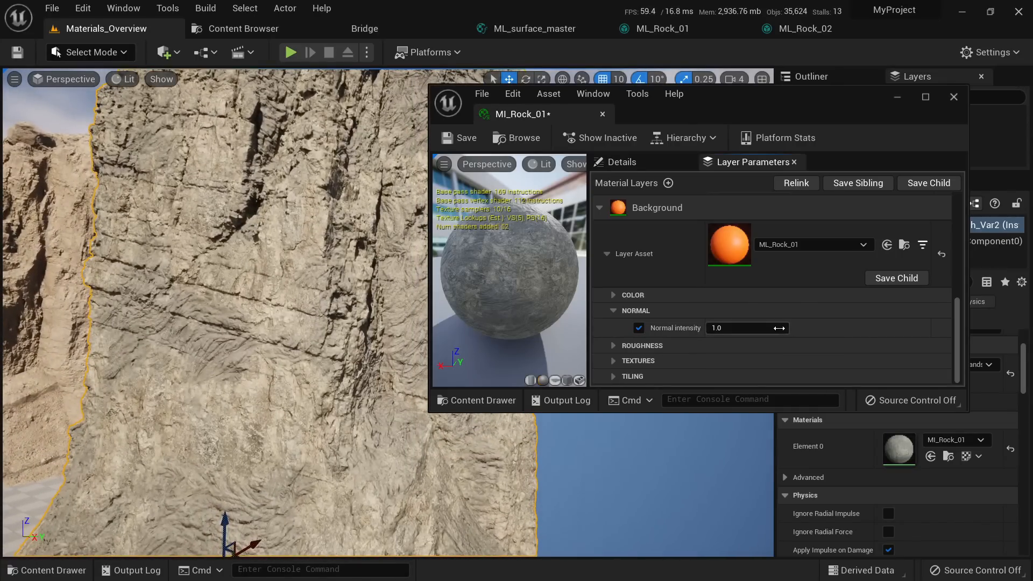
key("Return")
type("1")
key("Return")
type("5")
key("Return")
mouse_move(376, 242)
right_mouse_down()
mouse_move(365, 264)
mouse_move(376, 242)
right_mouse_up()
left_click(775, 328)
type("1")
key("Return")
Step: Override the Background layer's Tiling, try 10 and settle on 5
left_click(614, 379)
scroll(675, 360, "down", 2)
left_click(639, 335)
left_click(732, 335)
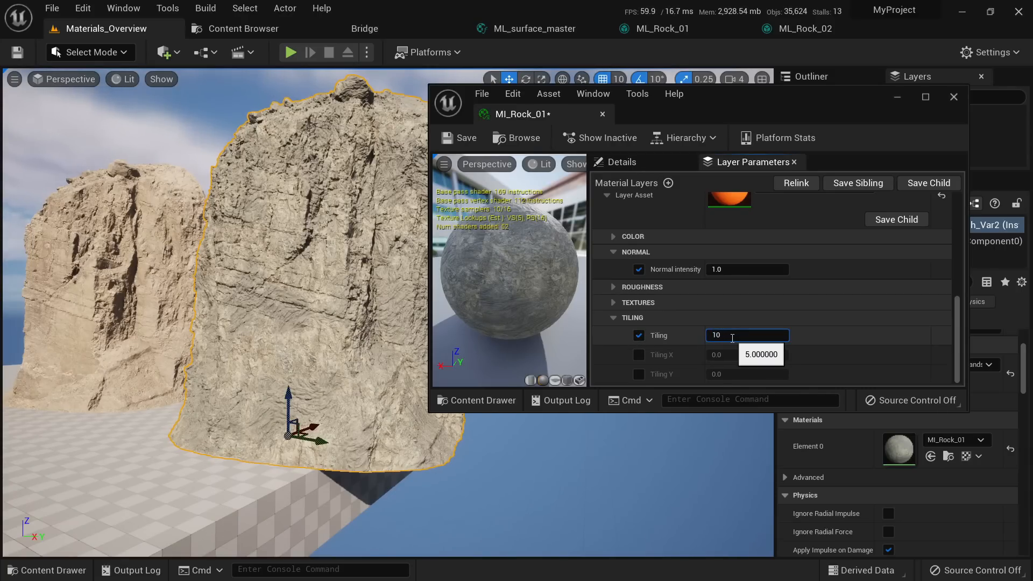
type("10")
key("Return")
type("5")
key("Return")
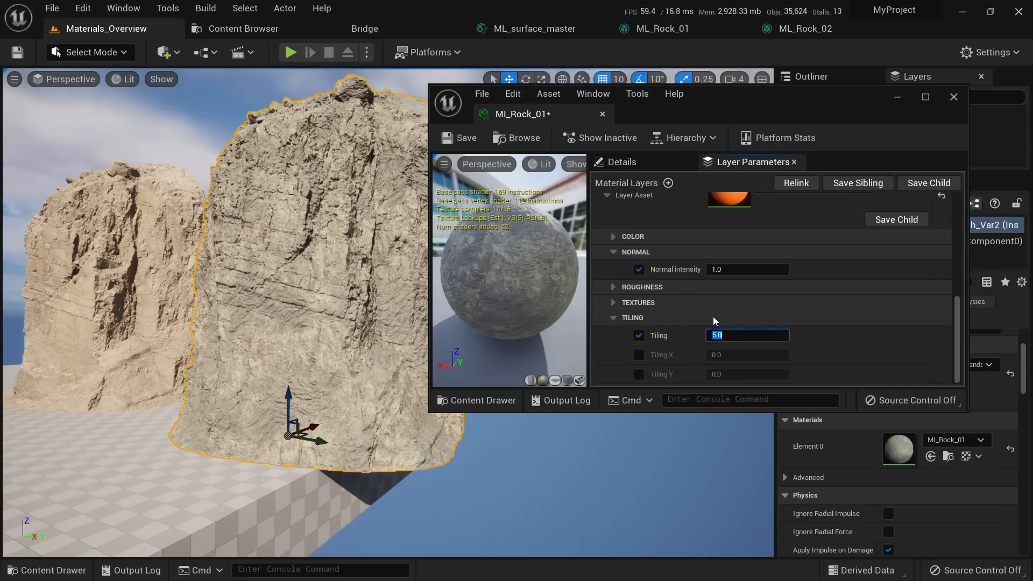
Step: Set the MLB_Grunge blend's Tiling scale to 0.2 and check the effect on the whole cliff
scroll(731, 324, "up", 10)
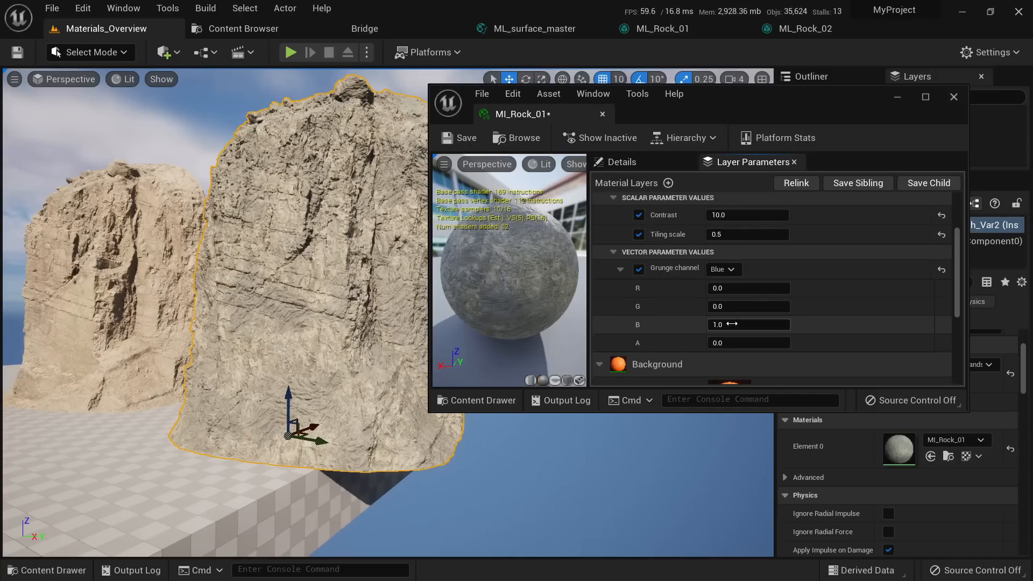
scroll(721, 306, "down", 2)
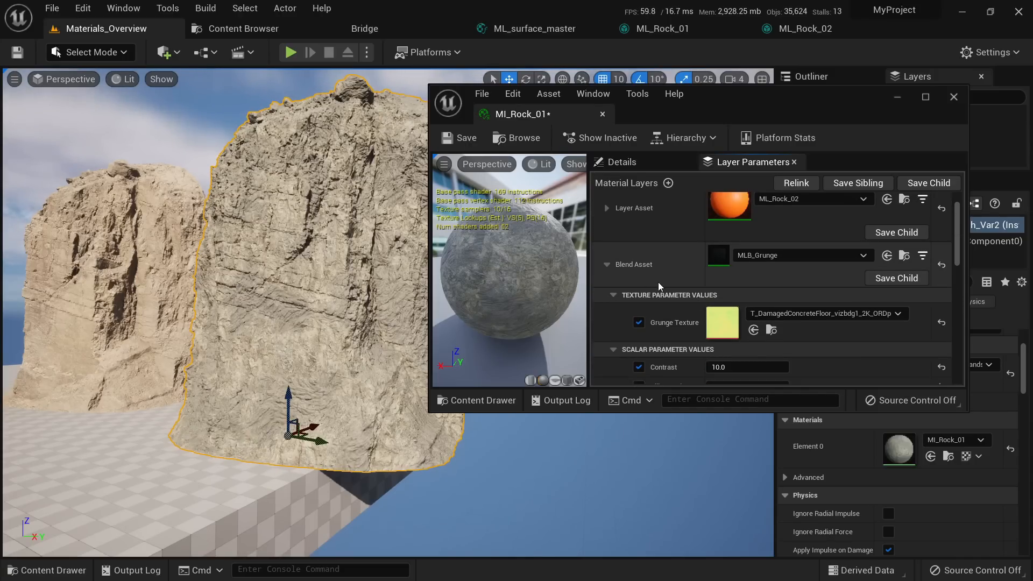
scroll(659, 282, "down", 2)
mouse_move(354, 325)
left_mouse_down()
mouse_move(322, 293)
mouse_move(353, 293)
mouse_move(354, 307)
left_mouse_up()
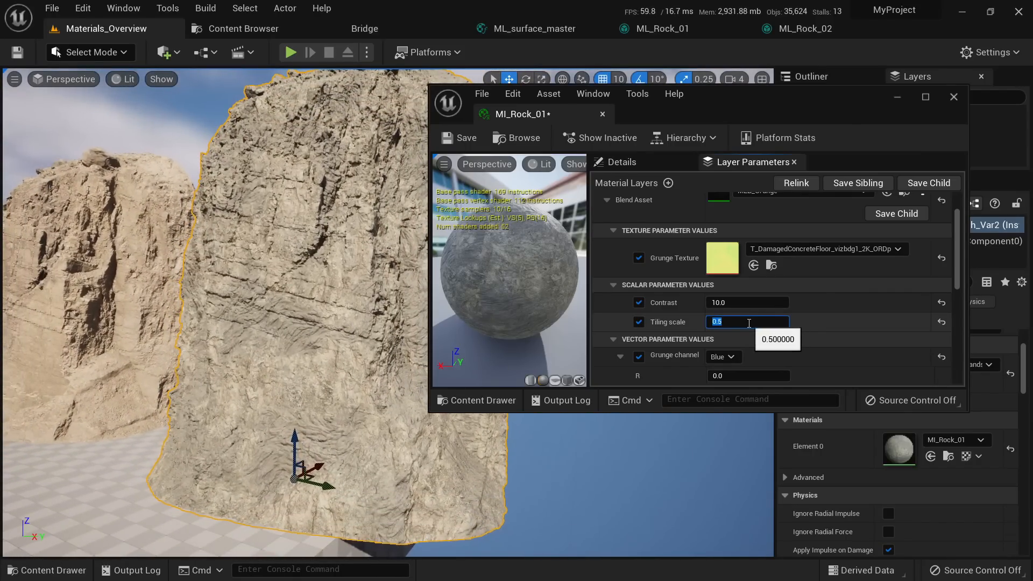
key("Return")
mouse_move(346, 343)
right_mouse_down()
mouse_move(368, 304)
mouse_move(323, 371)
mouse_move(382, 390)
mouse_move(302, 366)
mouse_move(315, 344)
mouse_move(366, 347)
right_mouse_up()
key("alt+3")
key("alt+4")
key("s")
Step: Redock the MI_Rock_01 editor and return to the Materials_Overview level with its side panels collapsed
left_click_drag(545, 111, 882, 29)
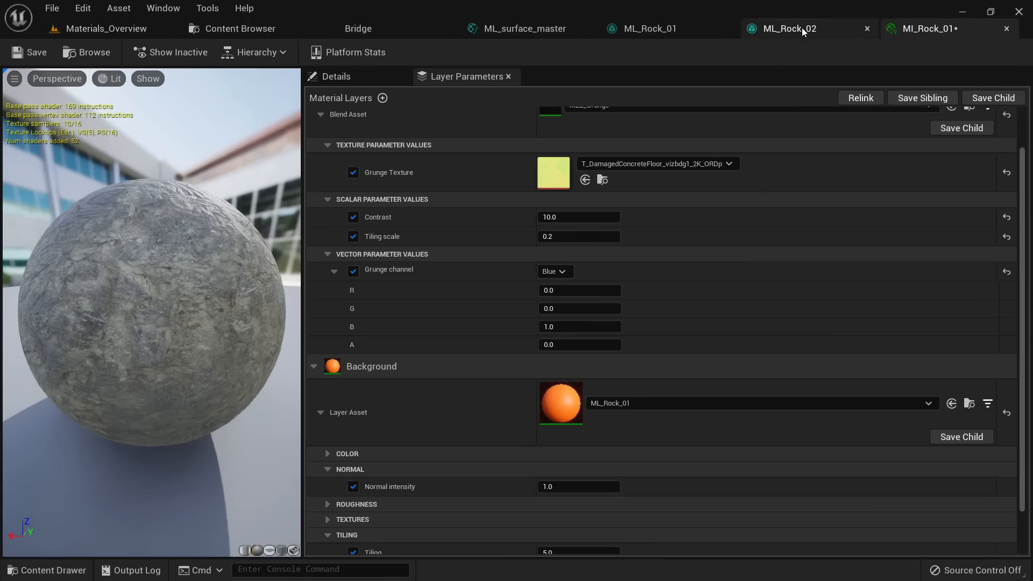
left_click(131, 32)
right_click_drag(463, 276, 478, 332)
key("F10")
Step: Rotate the sun's direction to relight the selected cliff
key("w")
key("a")
key("s")
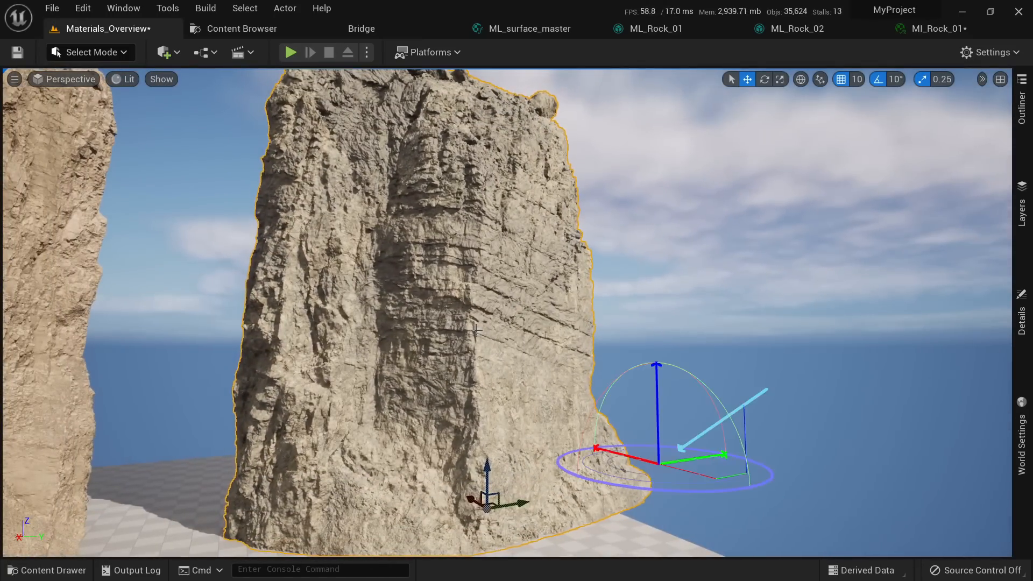
key("ctrl+l")
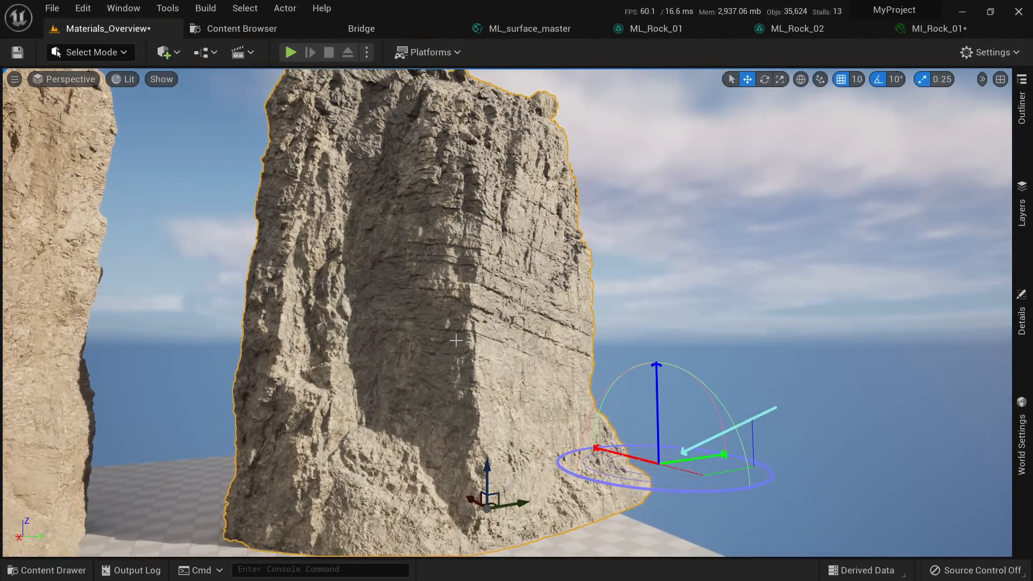
Step: Examine the rock surface detail of both cliffs up close and then from a distance
right_click_drag(453, 326, 333, 315)
key("w")
key("w")
key("s")
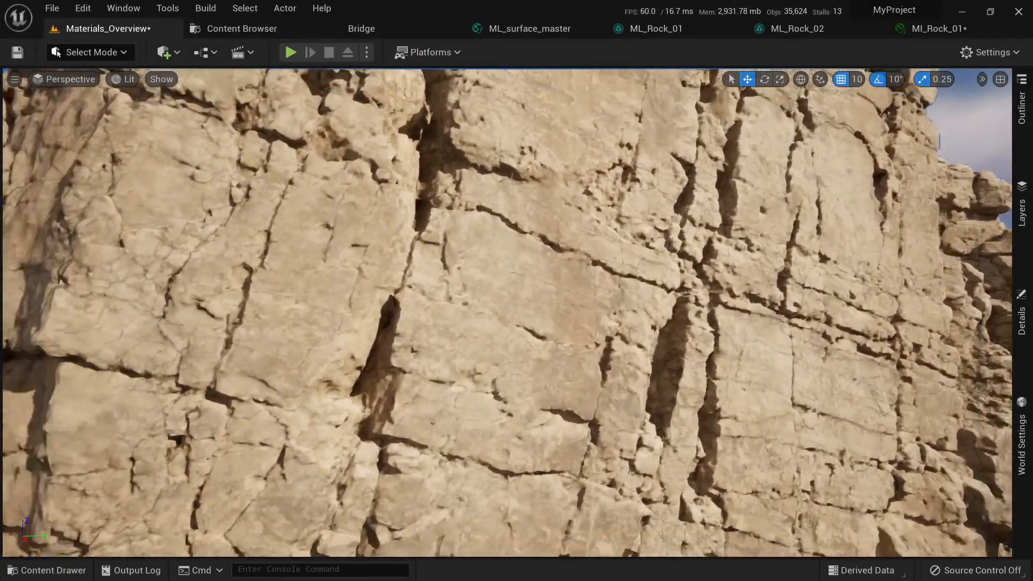
key("s")
right_click_drag(333, 315, 312, 272)
key("e")
key("w")
key("d")
key("d")
key("w")
key("s")
key("q")
key("d")
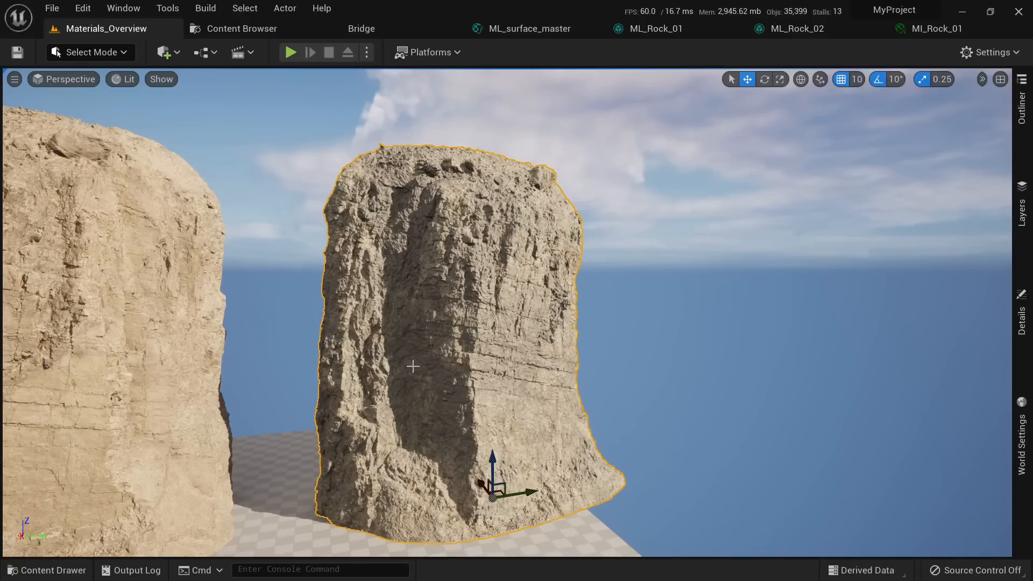
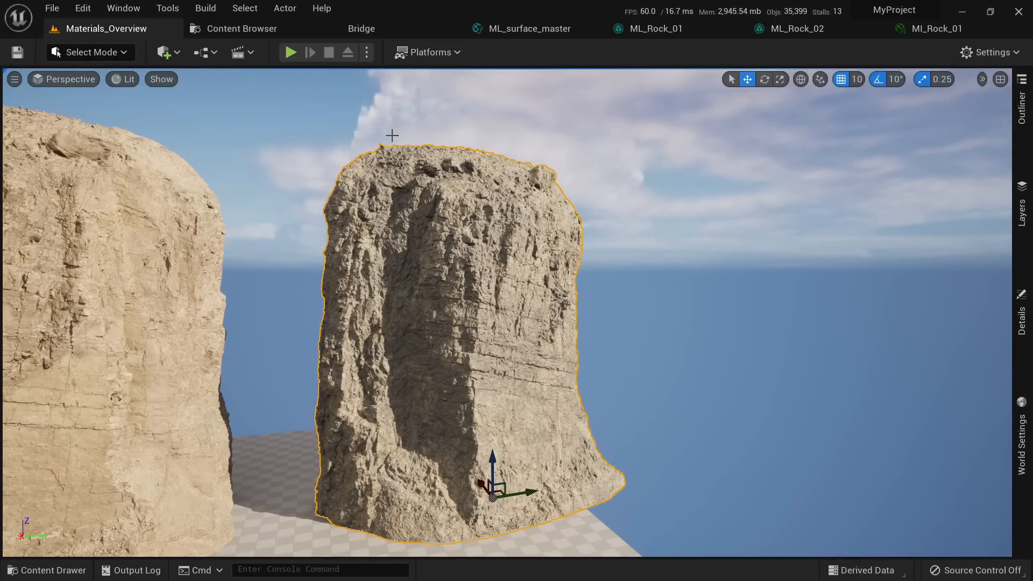
Step: Browse the downloaded assets in Bridge for snow surfaces and view the details of Windswept Snowy Stones
left_click(362, 28)
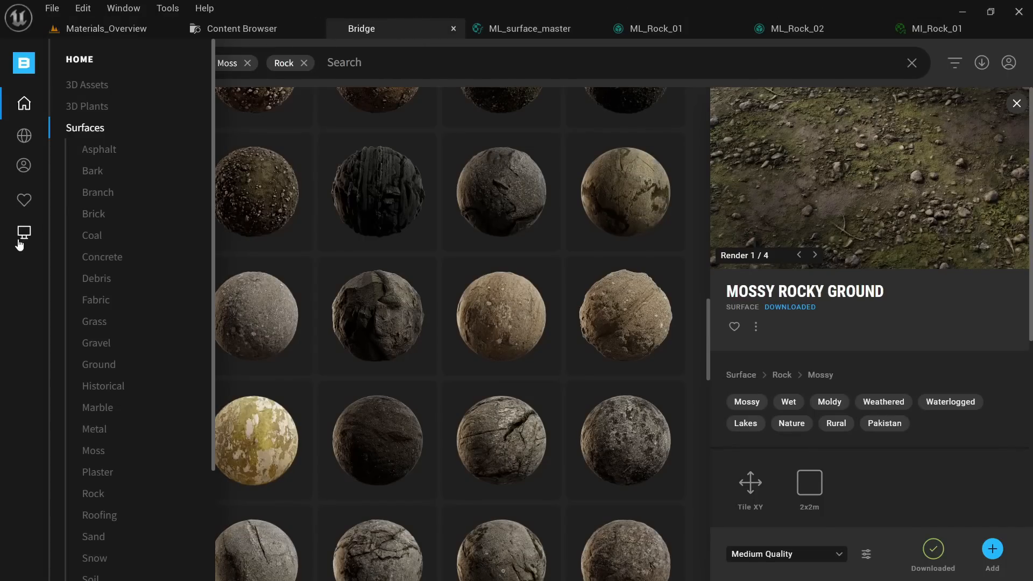
left_click(23, 232)
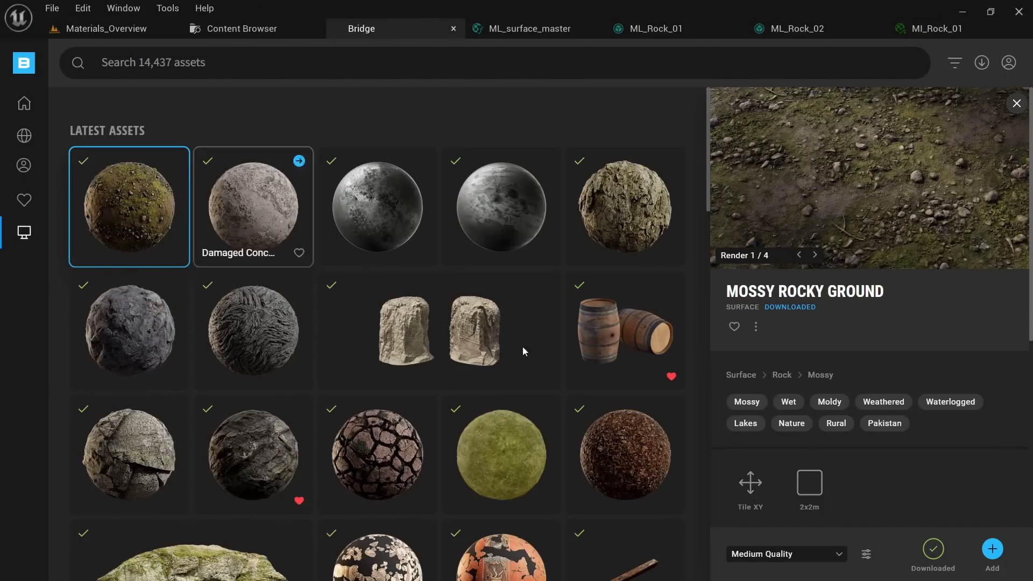
left_click(992, 549)
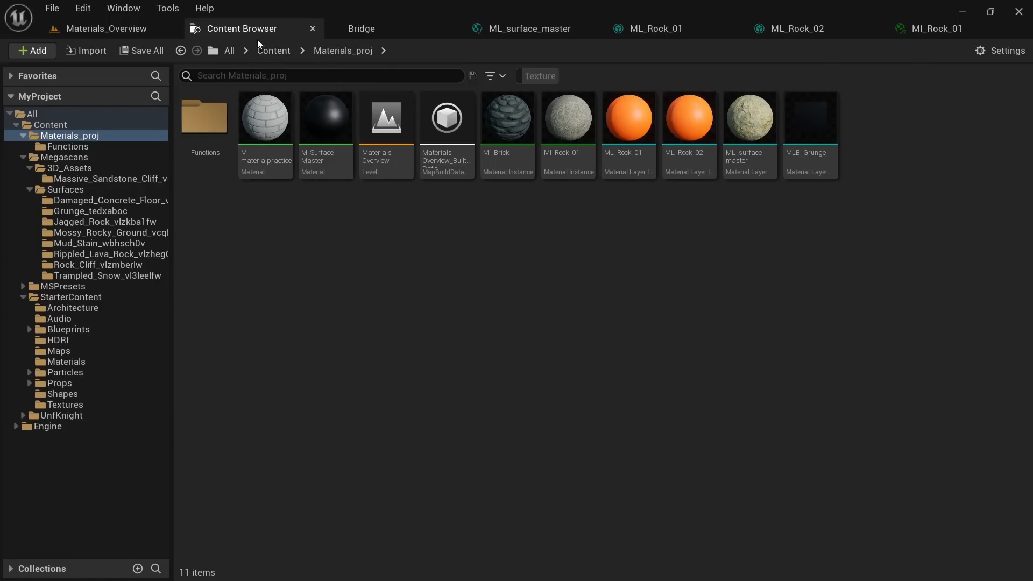
left_click(361, 28)
scroll(473, 324, "down", 5)
scroll(473, 324, "down", 15)
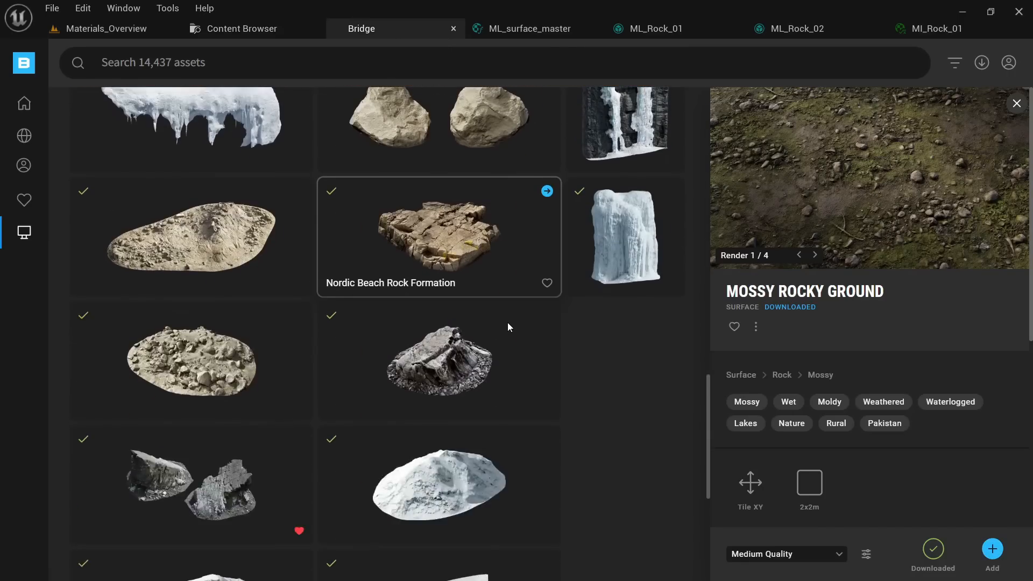
scroll(537, 371, "down", 2)
scroll(619, 210, "up", 2)
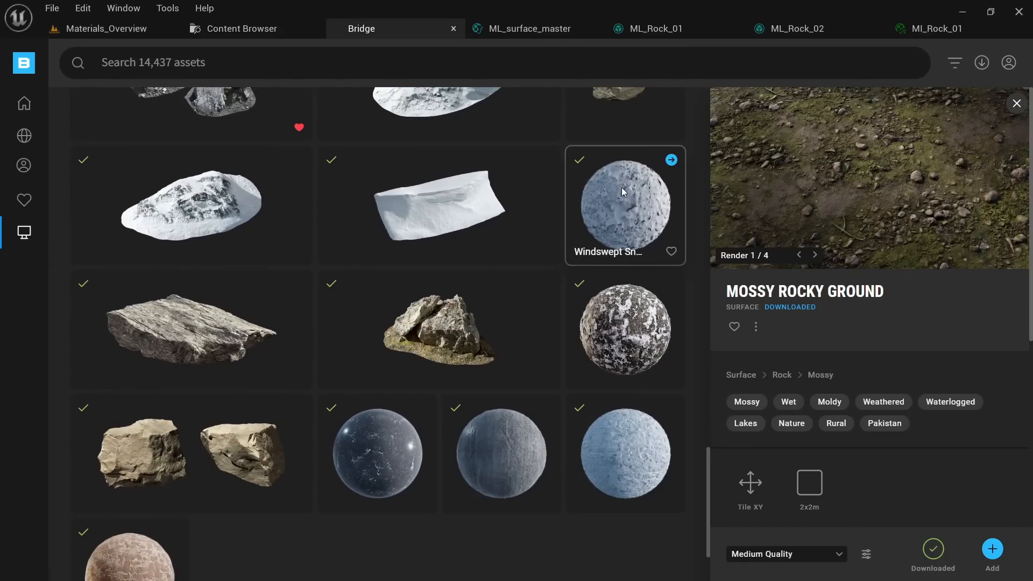
left_click(622, 205)
scroll(608, 226, "up", 3)
scroll(589, 377, "up", 8)
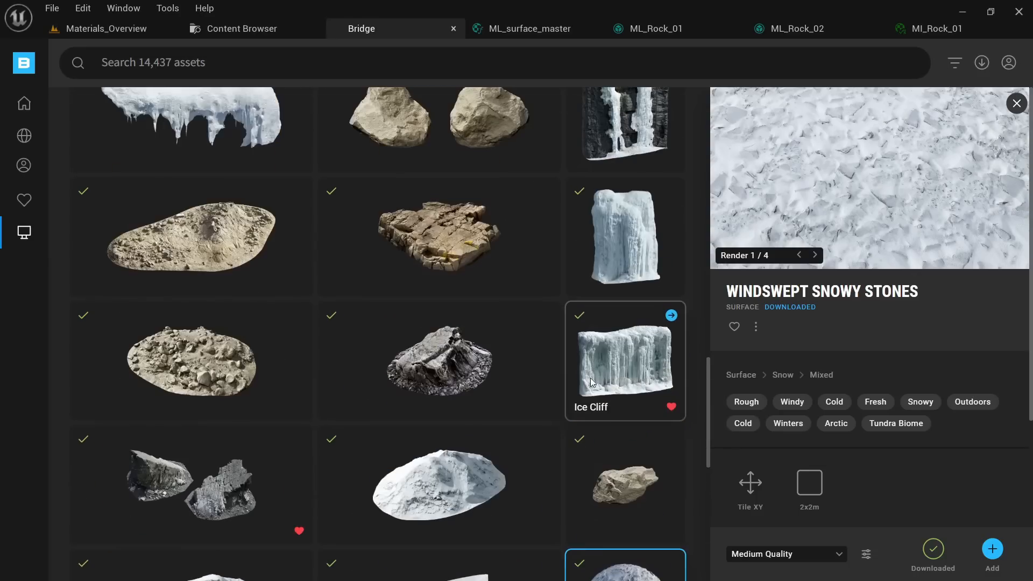
scroll(460, 264, "down", 4)
Step: Look through the imported Megascans surface folders in the project, down to the Trampled_Snow textures
left_click(242, 28)
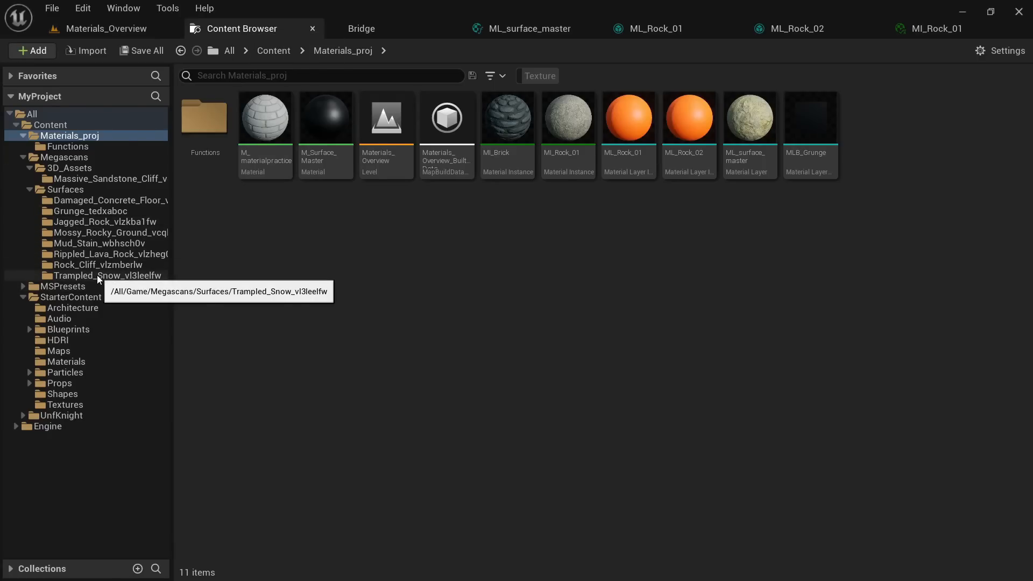
left_click(105, 201)
left_click(109, 211)
left_click(111, 221)
left_click(110, 233)
left_click(103, 244)
left_click(101, 254)
left_click(100, 265)
left_click(100, 276)
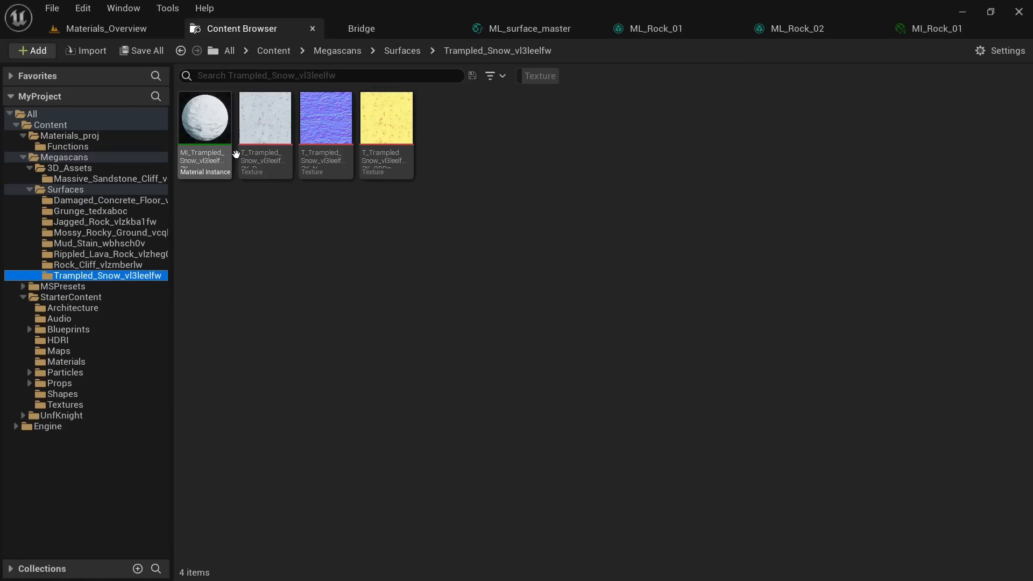
mouse_move(258, 179)
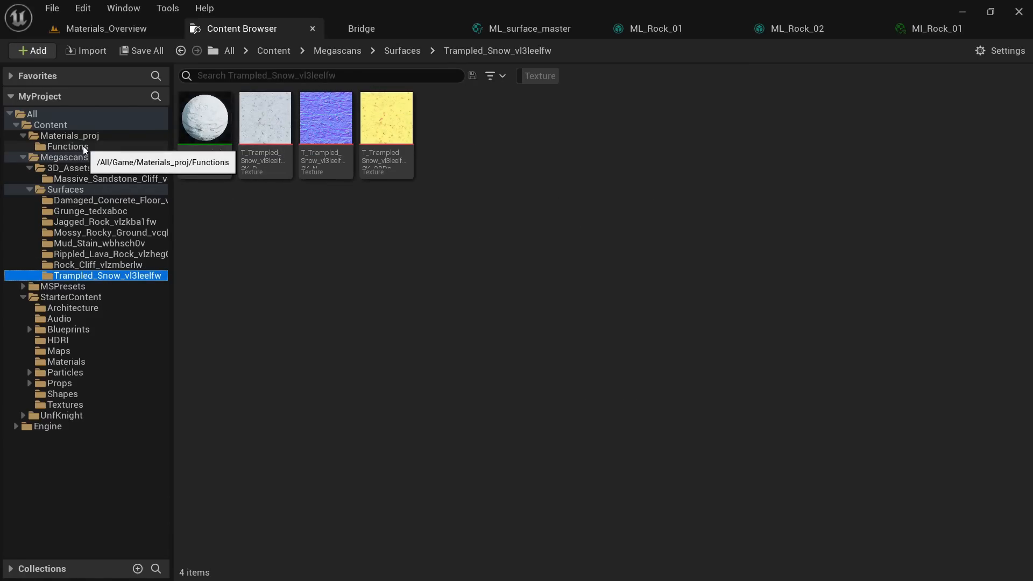
Step: Duplicate the ML_Rock_02 layer instance in the Materials_proj folder and name the copy ML_Snow_01
left_click(60, 136)
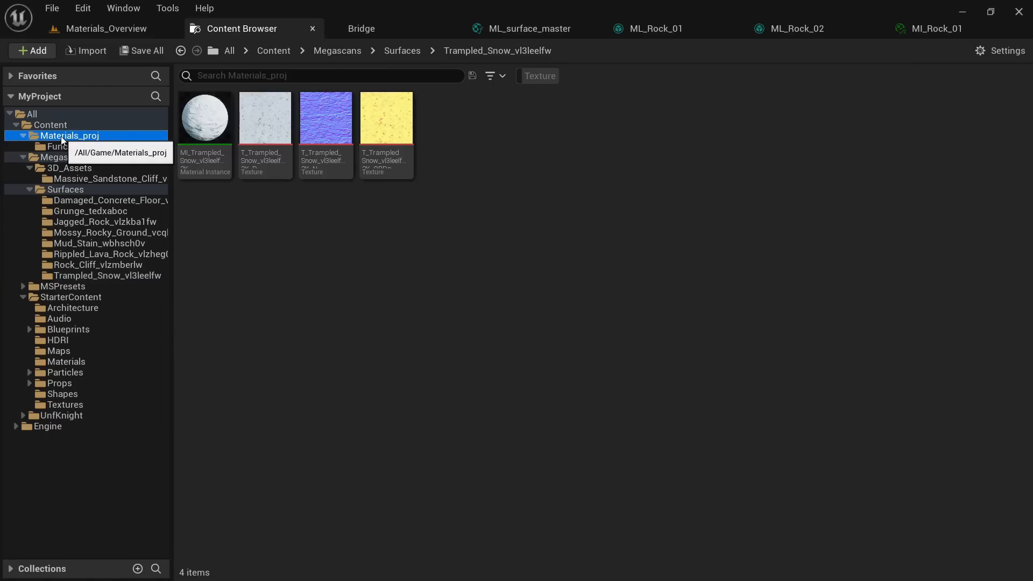
right_click(704, 166)
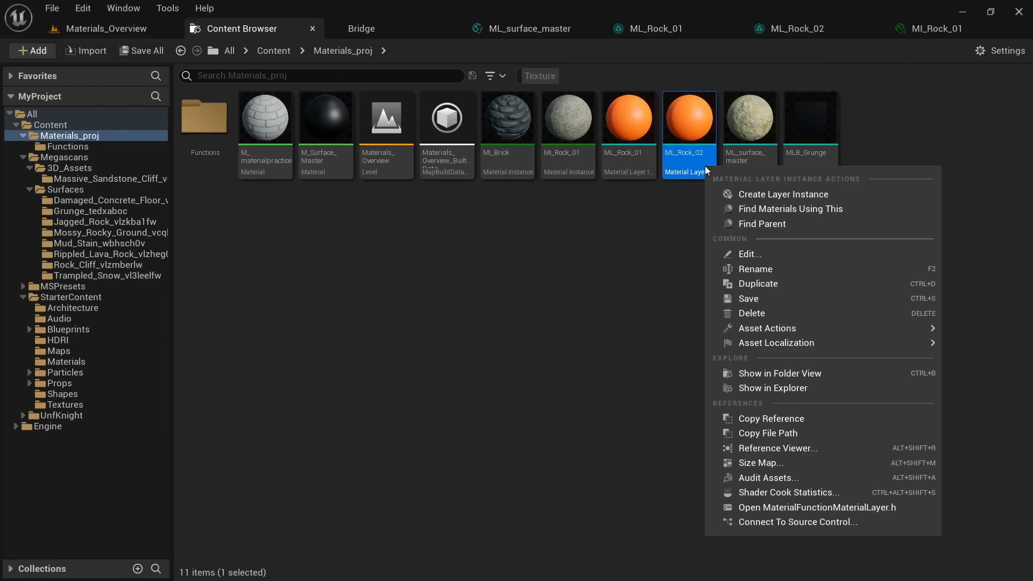
left_click(757, 285)
type("M")
type("L_")
type("Snow_01")
key("Return")
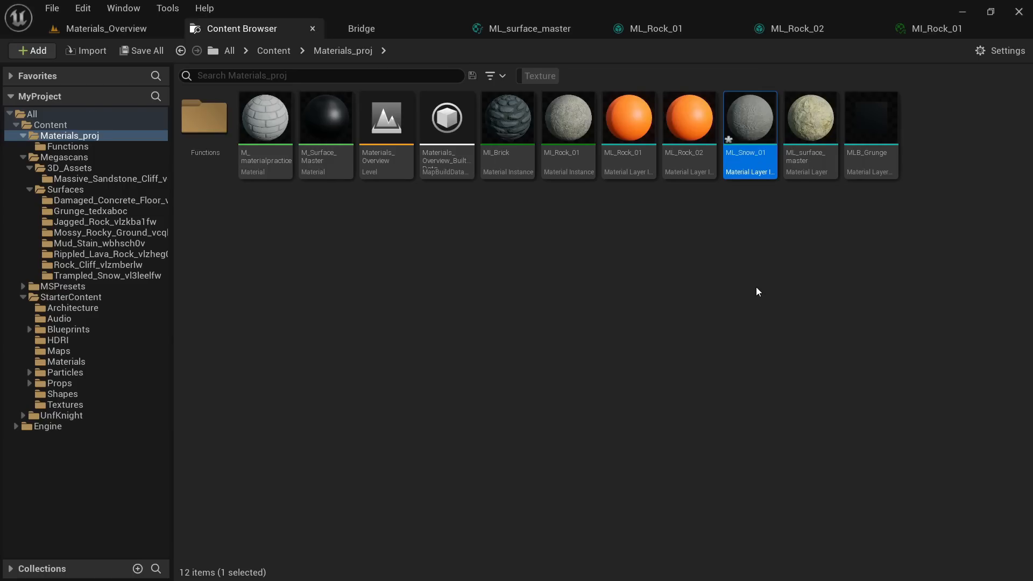
Step: Open ML_Snow_01 and set its base color texture to T_Trampled_Snow_vl3leelfw_2K_D
double_click(743, 138)
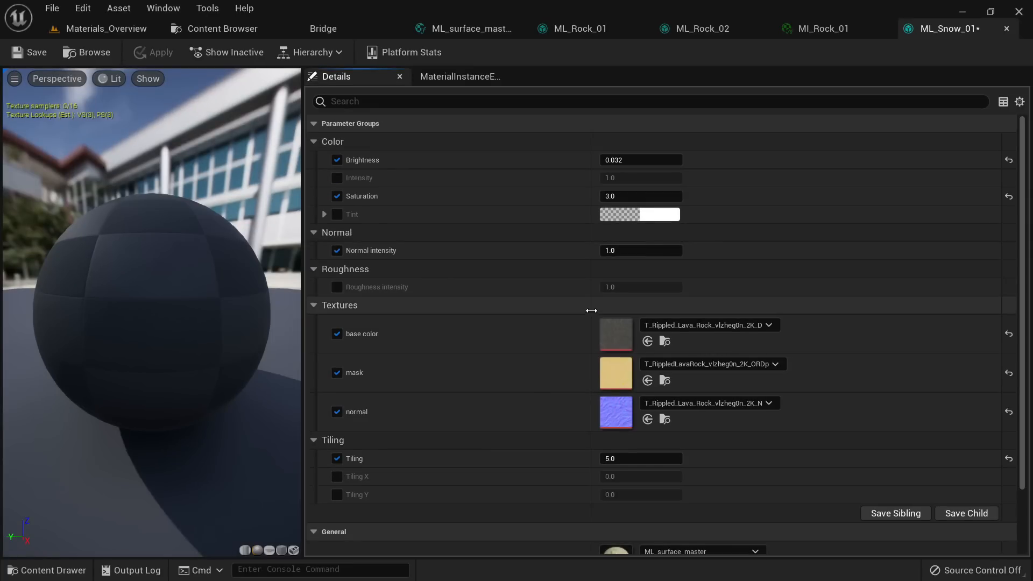
left_click(682, 326)
type("snow")
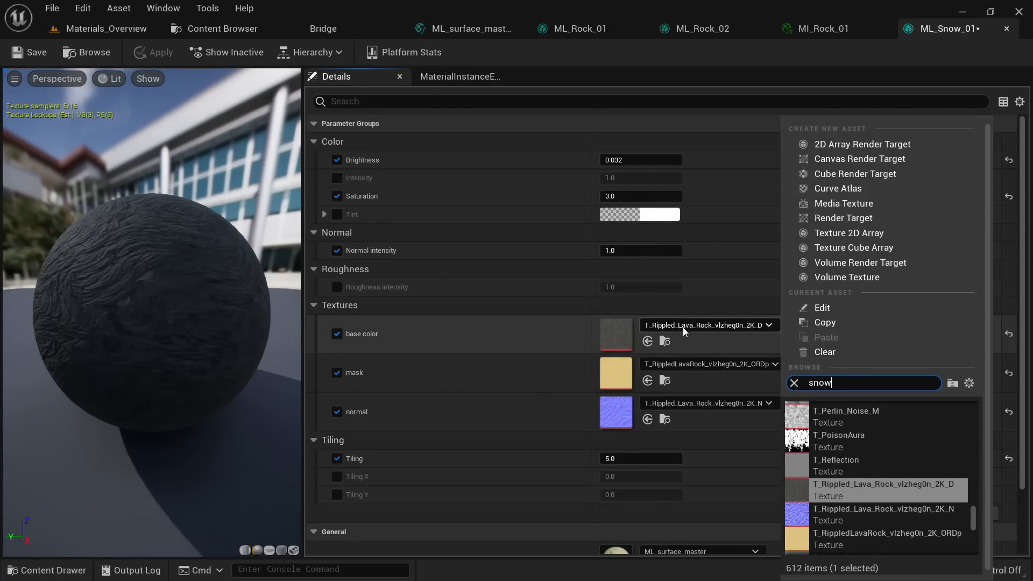
left_click(853, 409)
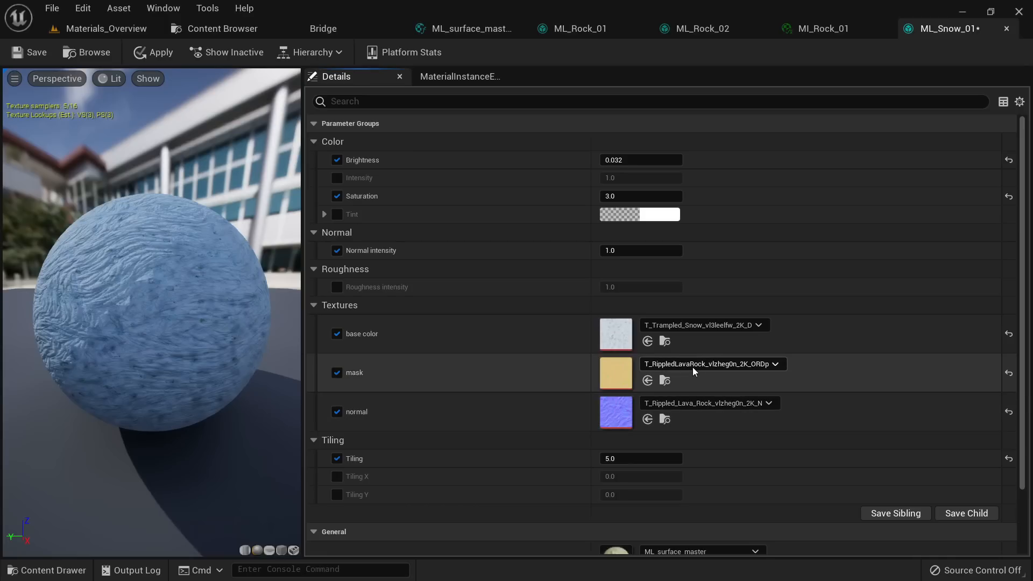
Step: Set ML_Snow_01's mask to T_TrampledSnow_vl3leelfw_2K_ORDp and its normal to T_Trampled_Snow_vl3leelfw_2K_N, and save the layer instance
left_click(692, 367)
type("snow")
left_click(857, 457)
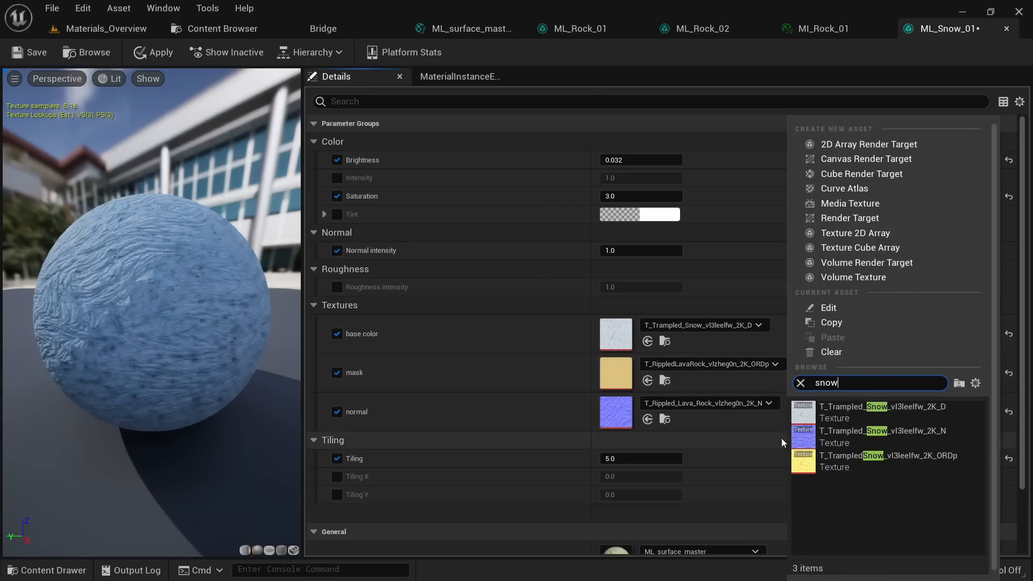
left_click(689, 405)
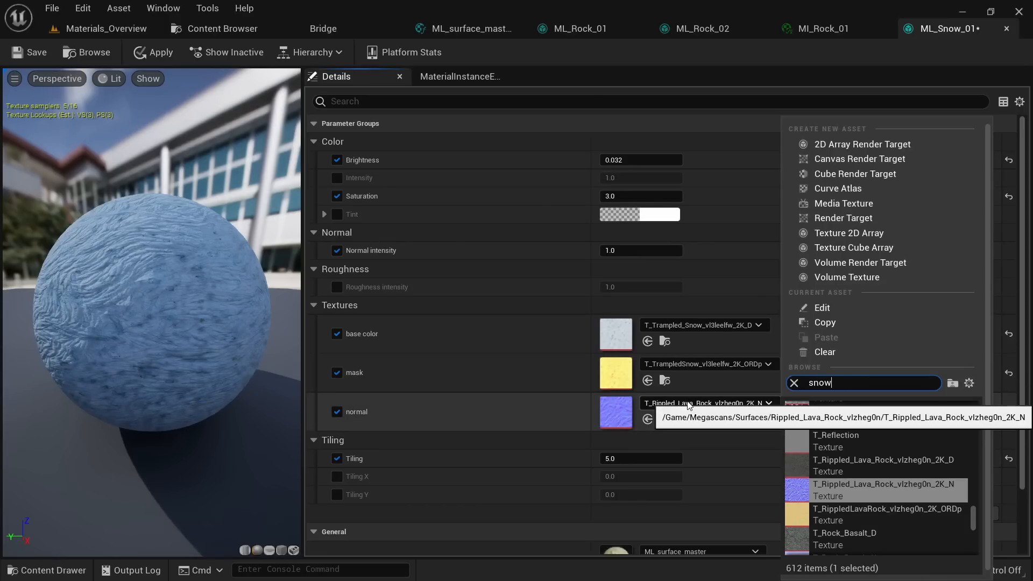
type("snow")
left_click(858, 441)
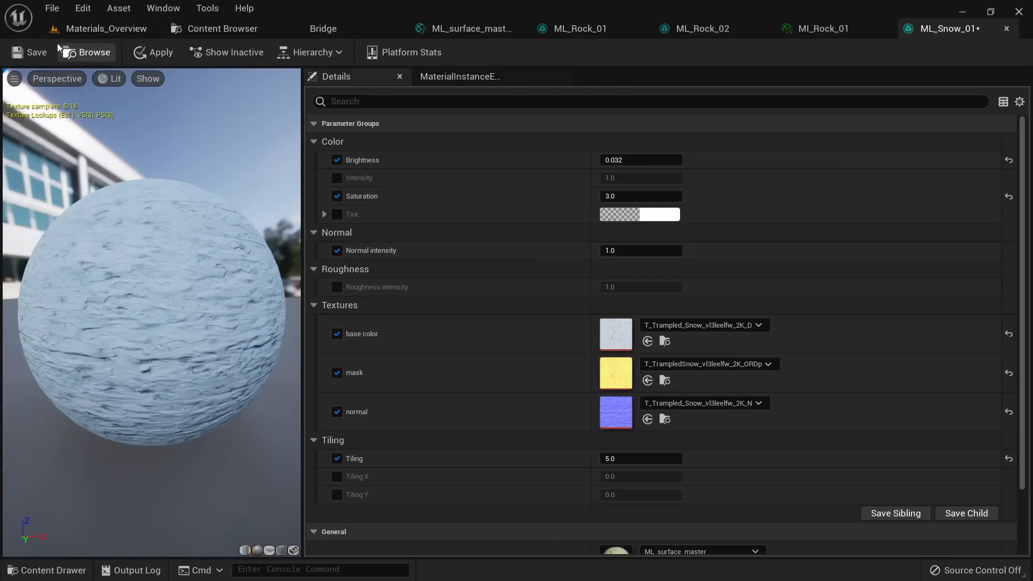
left_click(33, 53)
Step: Duplicate the ML_Snow_01 layer instance in the Materials_proj folder and name the copy ML_Moss_01
left_click(228, 28)
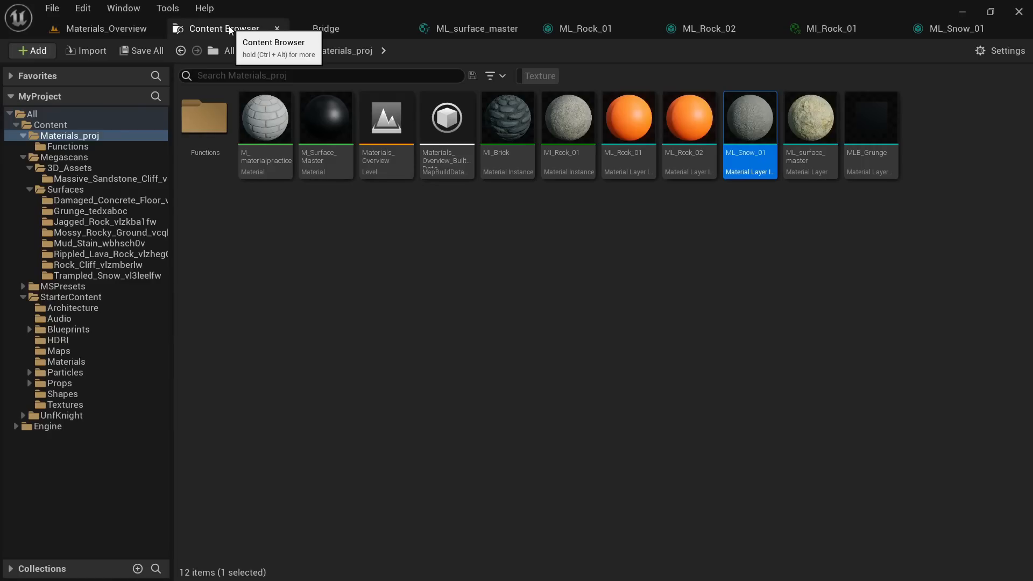
right_click(753, 160)
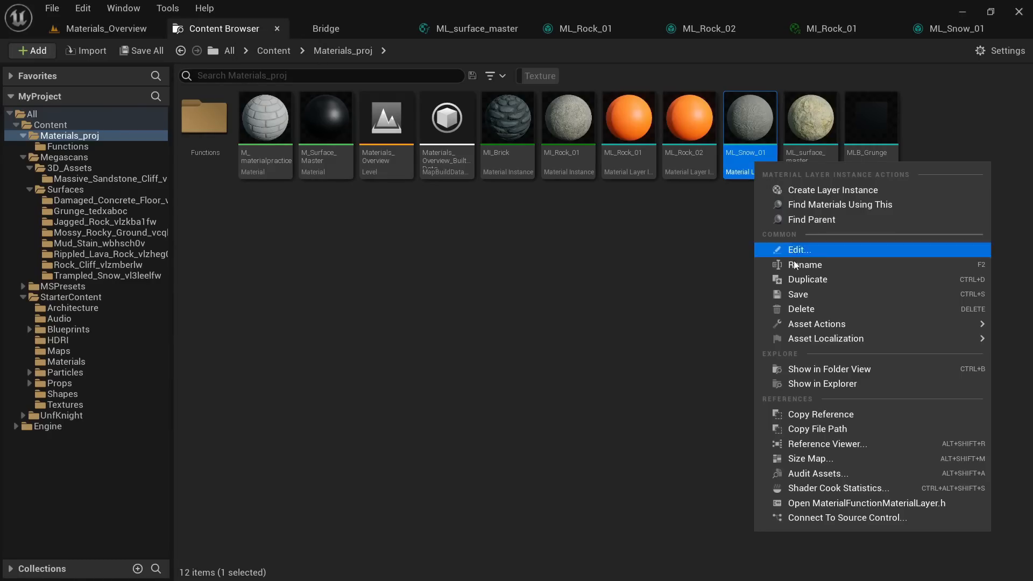
left_click(796, 283)
type("ML")
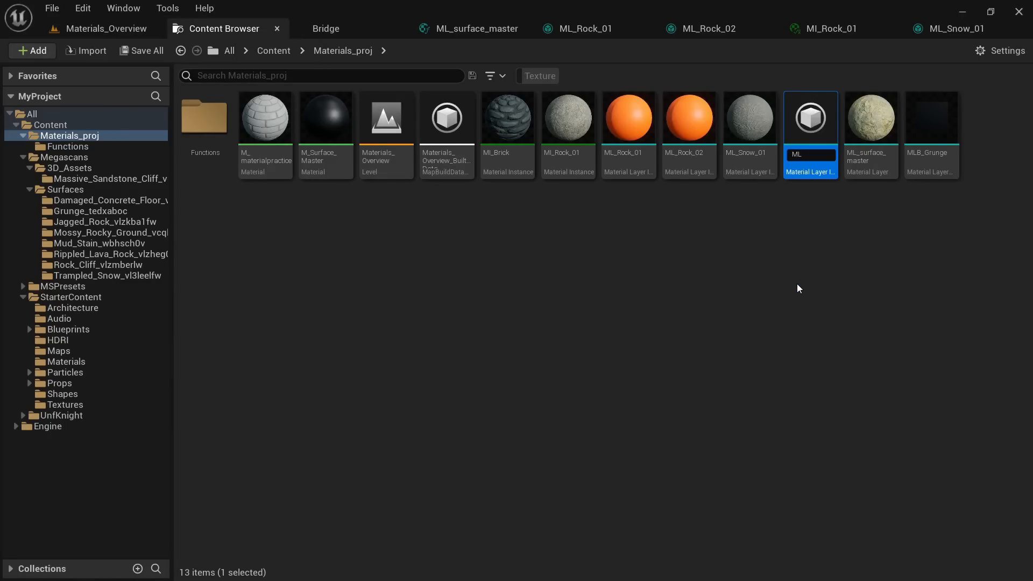
type("_Moss_01")
key("Return")
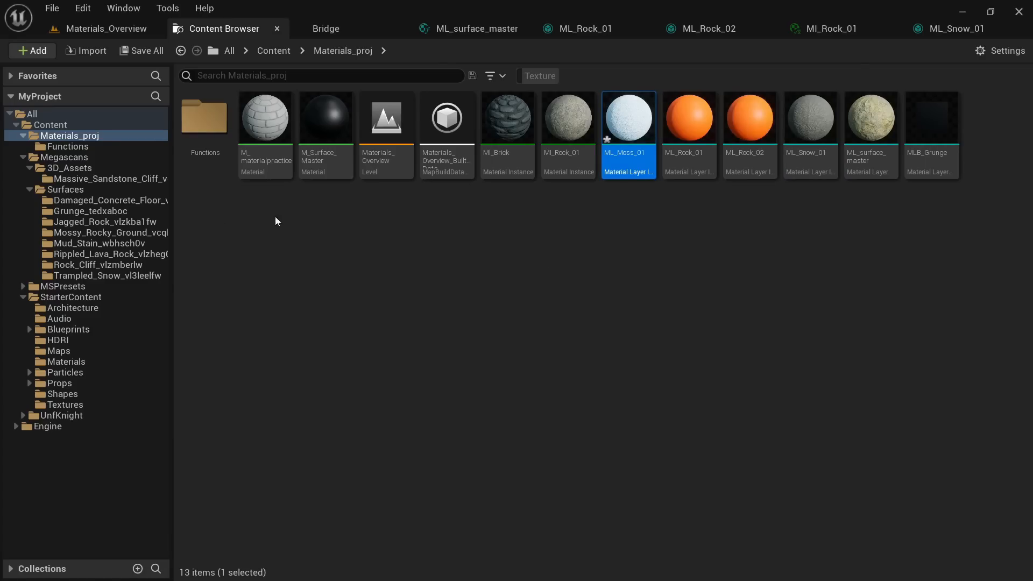
Step: Open ML_Moss_01 and set its base color texture to T_Mossy_Rocky_Ground_vcqhcig_2K_D
double_click(638, 173)
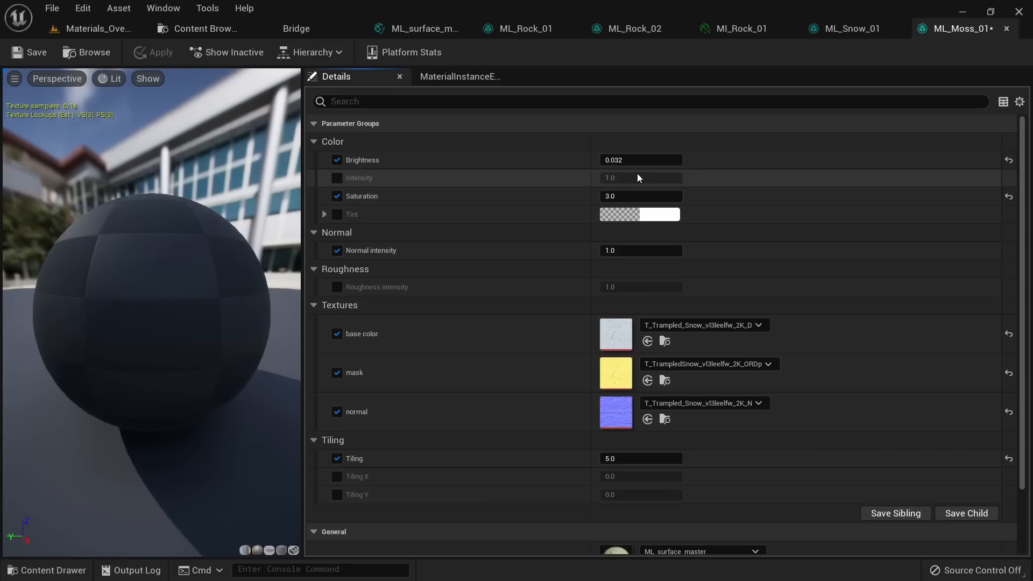
left_click(654, 324)
type("mossy")
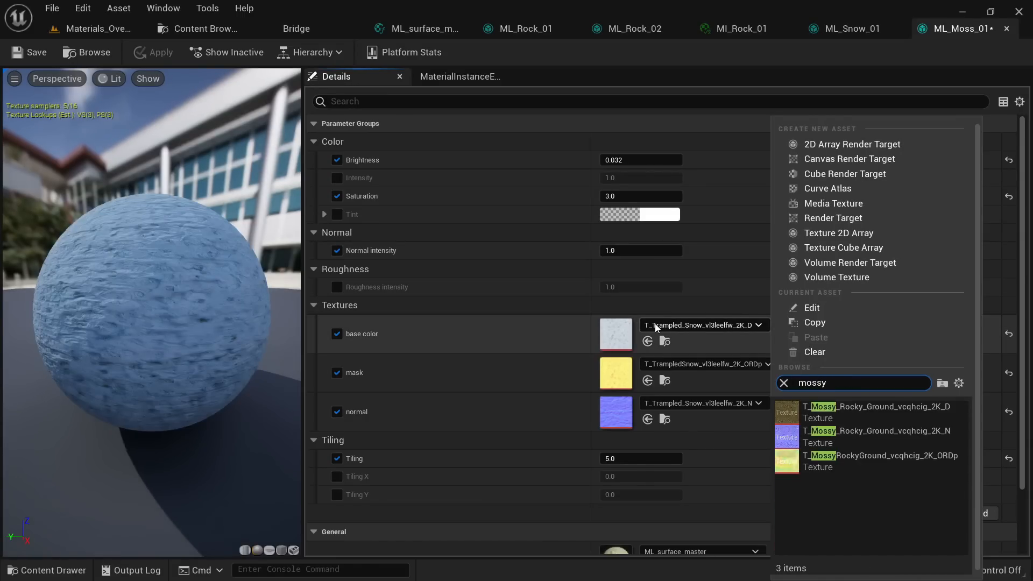
left_click(879, 414)
Step: Set ML_Moss_01's mask to T_MossyRockyGround_vcqhcig_2K_ORDp and its normal to T_Mossy_Rocky_Ground_vcqhcig_2K_N, and save the layer instance
left_click(706, 363)
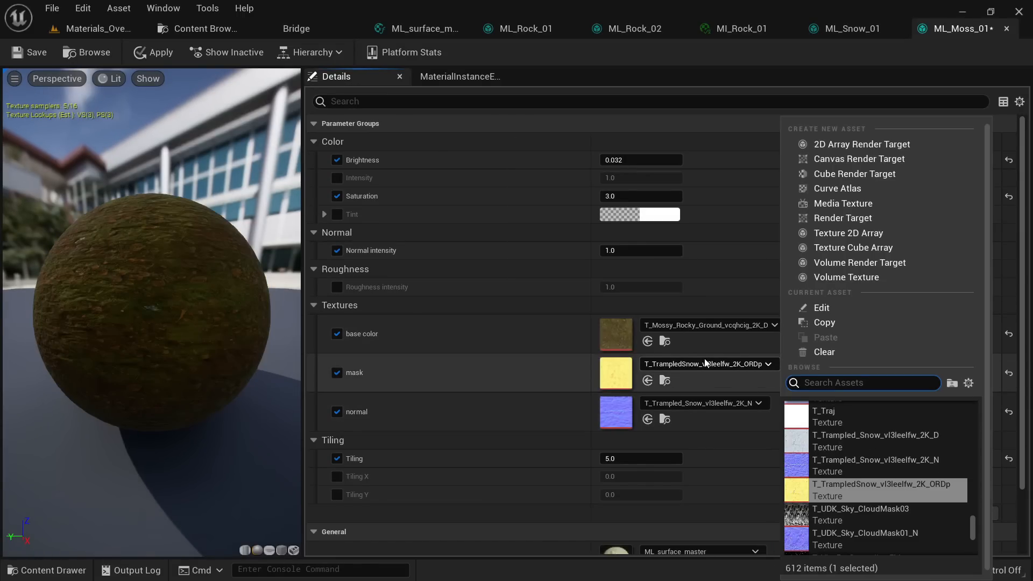
type("mossy")
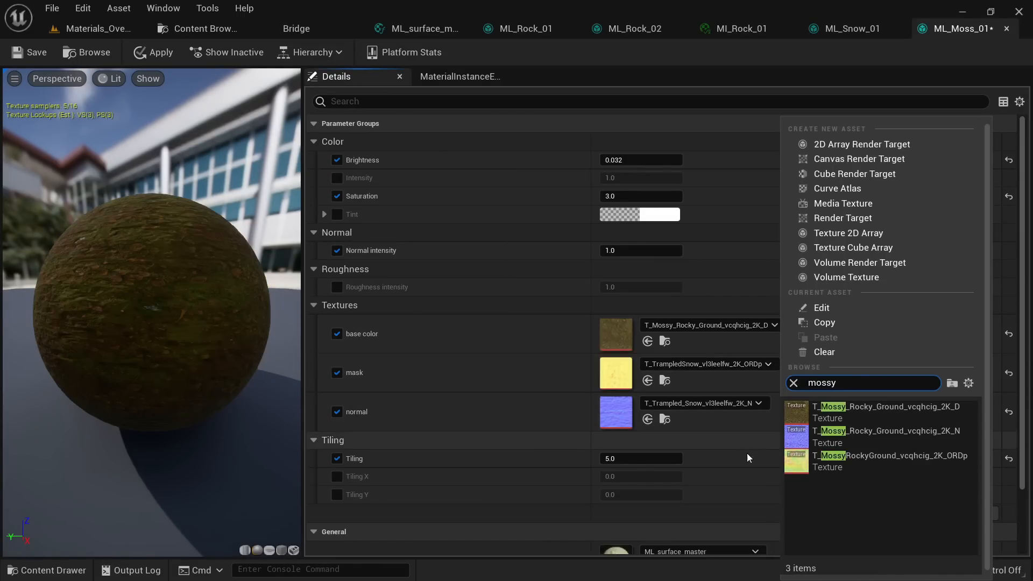
left_click(831, 453)
left_click(716, 400)
type("mossy")
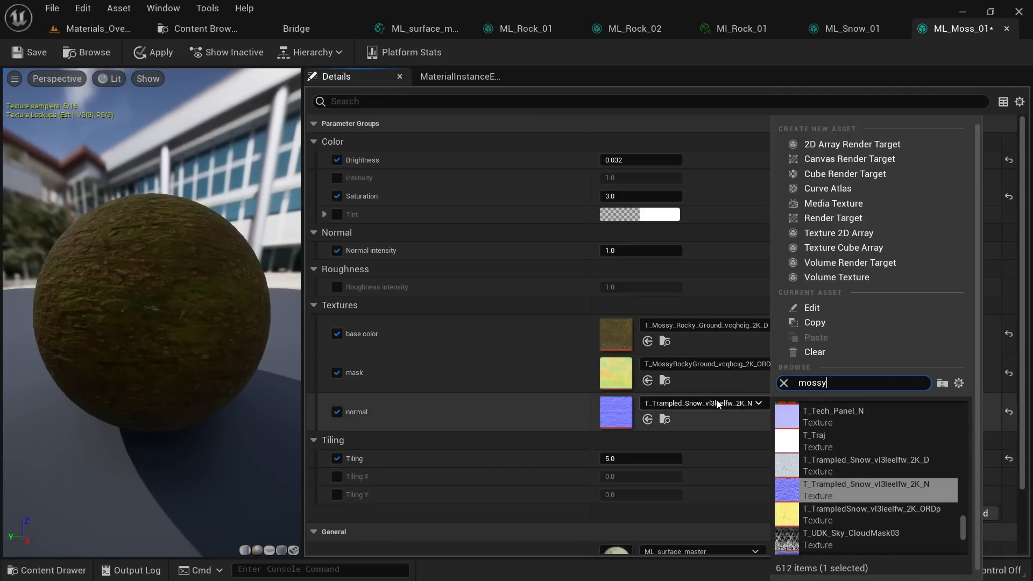
left_click(851, 434)
left_click_drag(183, 269, 115, 270)
left_click(36, 53)
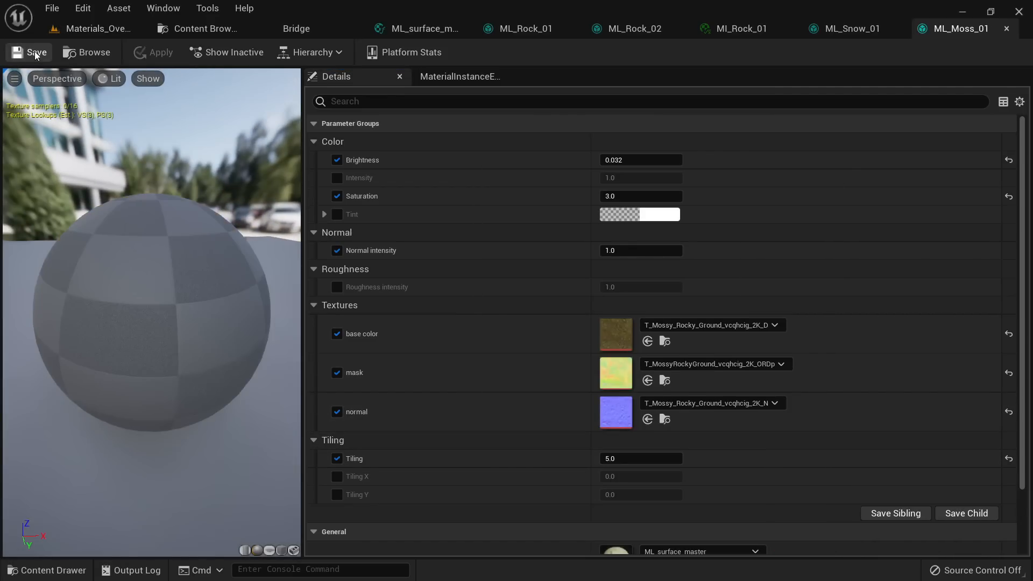
Step: Create a material layer blend in the Materials_proj folder and name it MLB_Slope_Mask
left_click(193, 30)
left_click(545, 249)
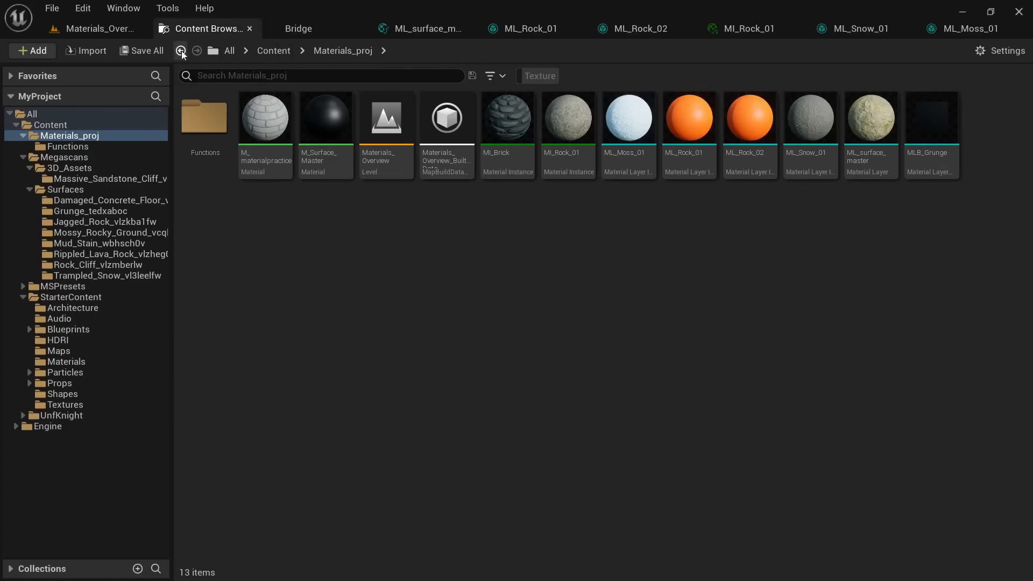
right_click(494, 242)
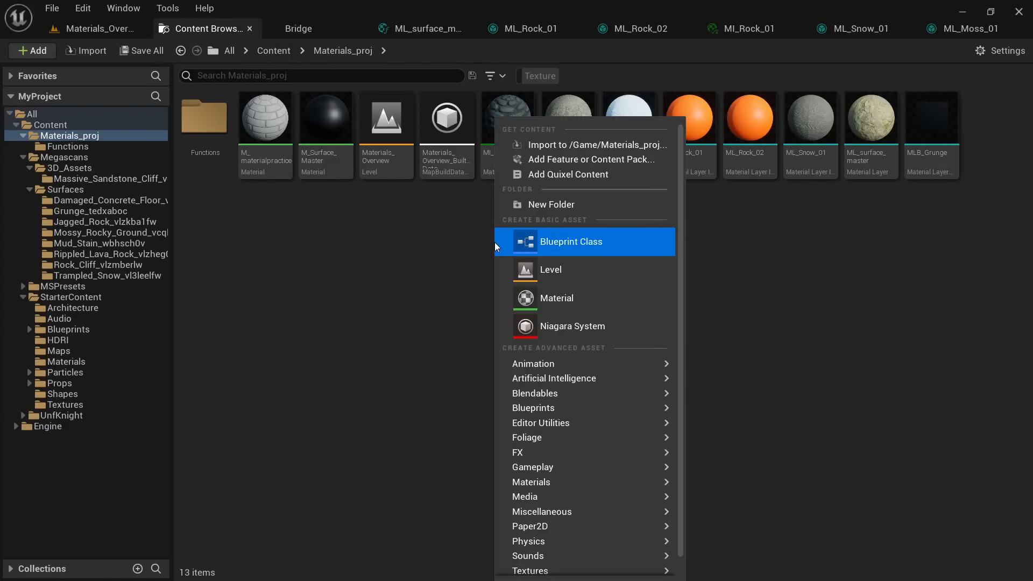
scroll(568, 405, "down", 1)
mouse_move(561, 467)
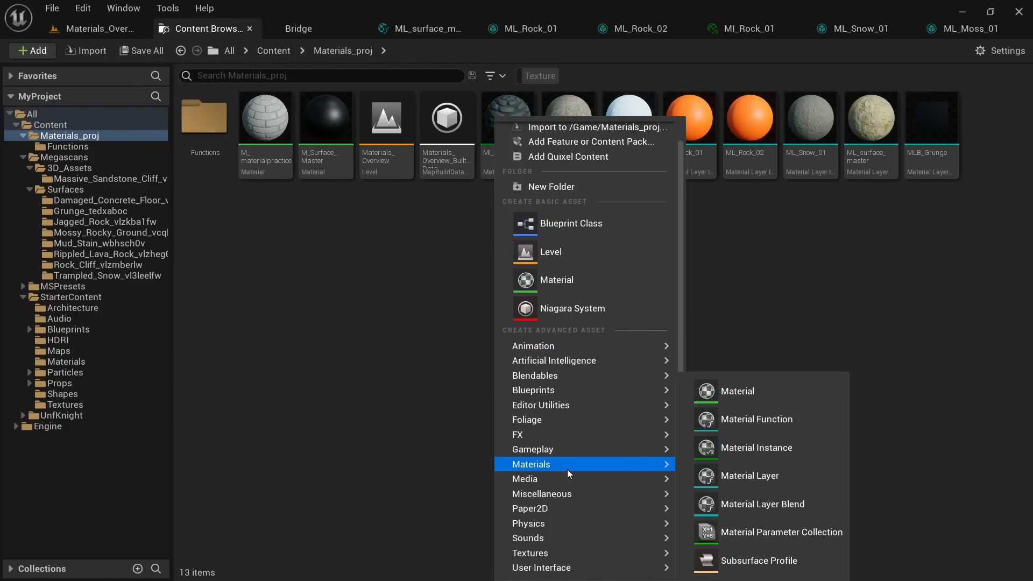
left_click(763, 504)
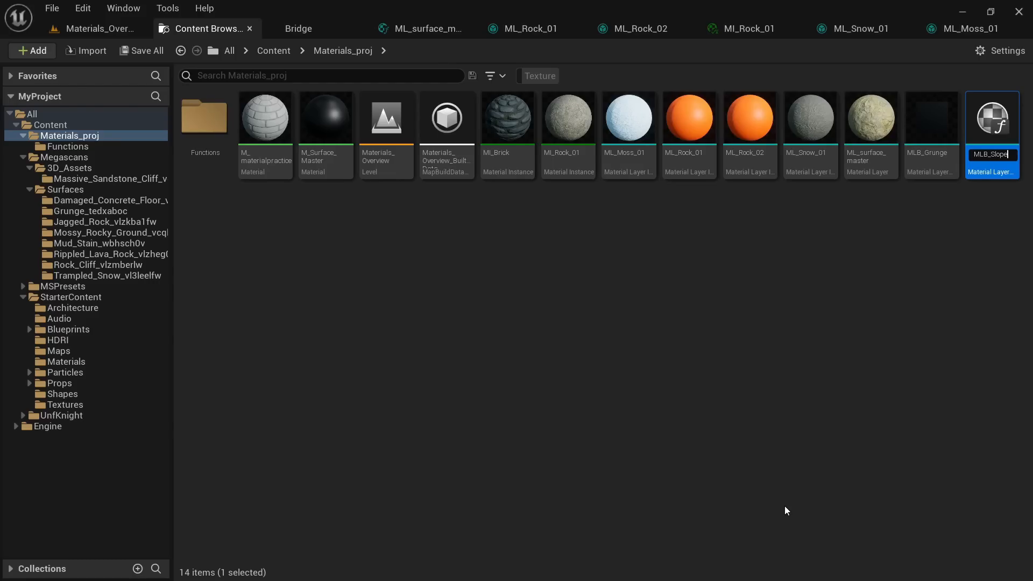
key("Return")
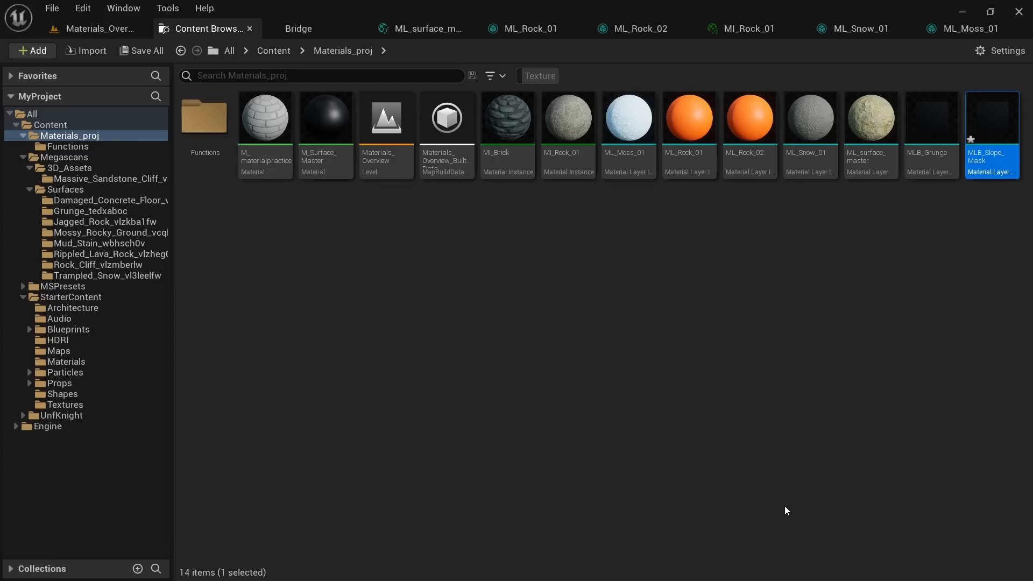
Step: Open MLB_Slope_Mask and move the bottom and top layer input nodes farther away from the BlendMaterialAttributes node
double_click(997, 131)
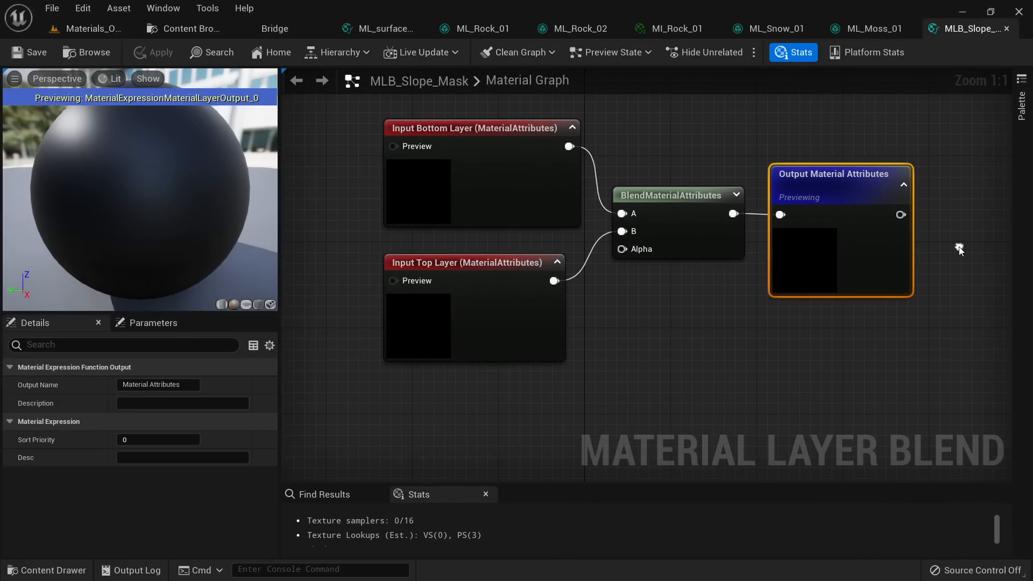
scroll(739, 324, "down", 2)
left_click_drag(589, 397, 355, 178)
left_click(487, 309)
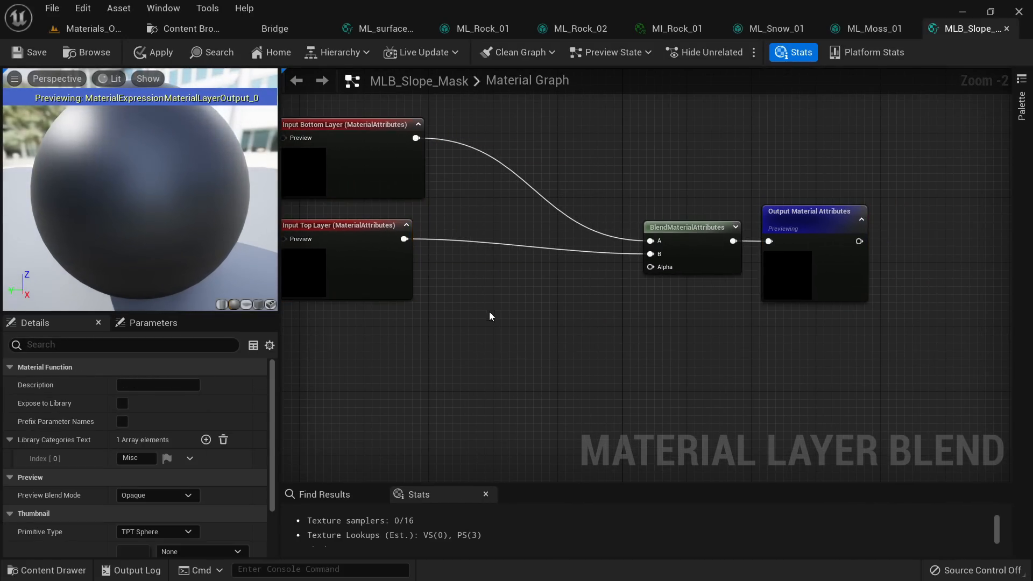
Step: Add a SlopeMask node below the blend node in the graph and preview it on the sphere
right_click(489, 309)
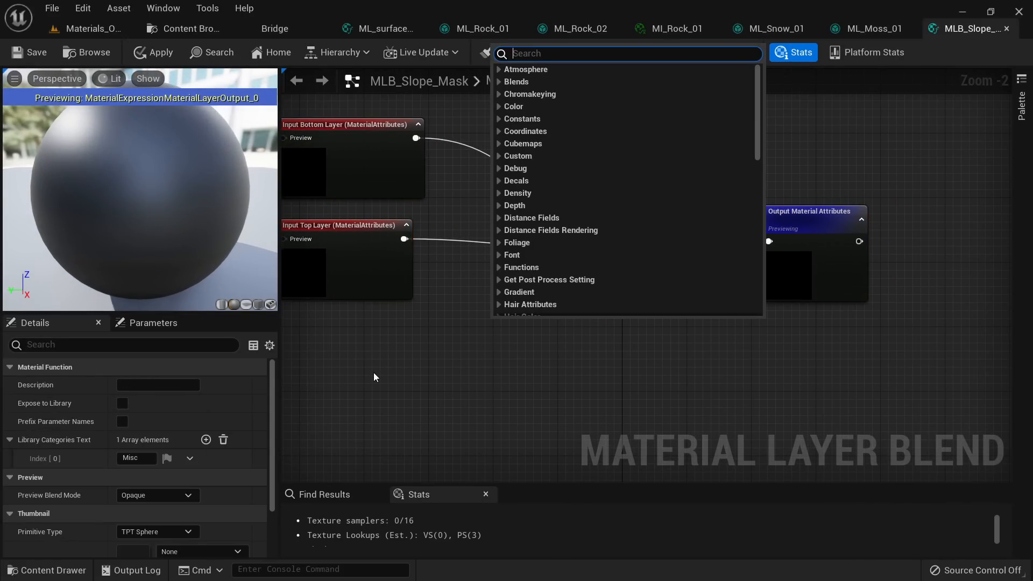
type("slope")
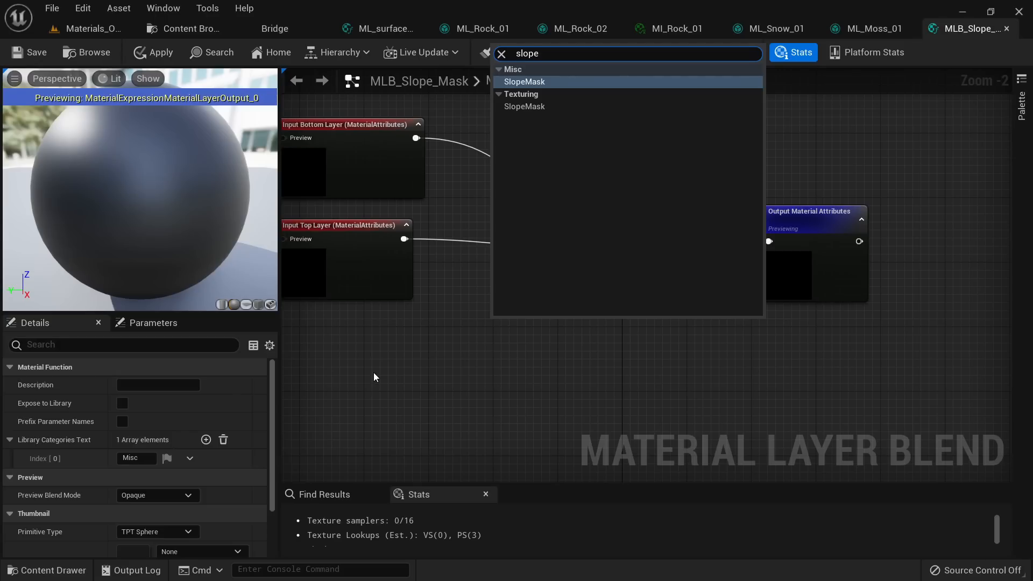
key("Return")
right_click(553, 332)
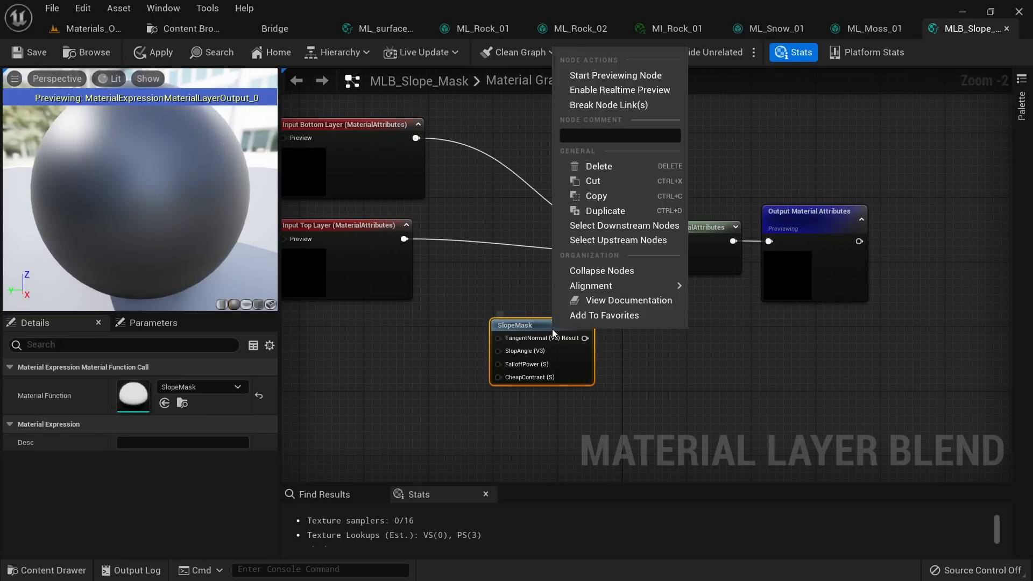
left_click(614, 76)
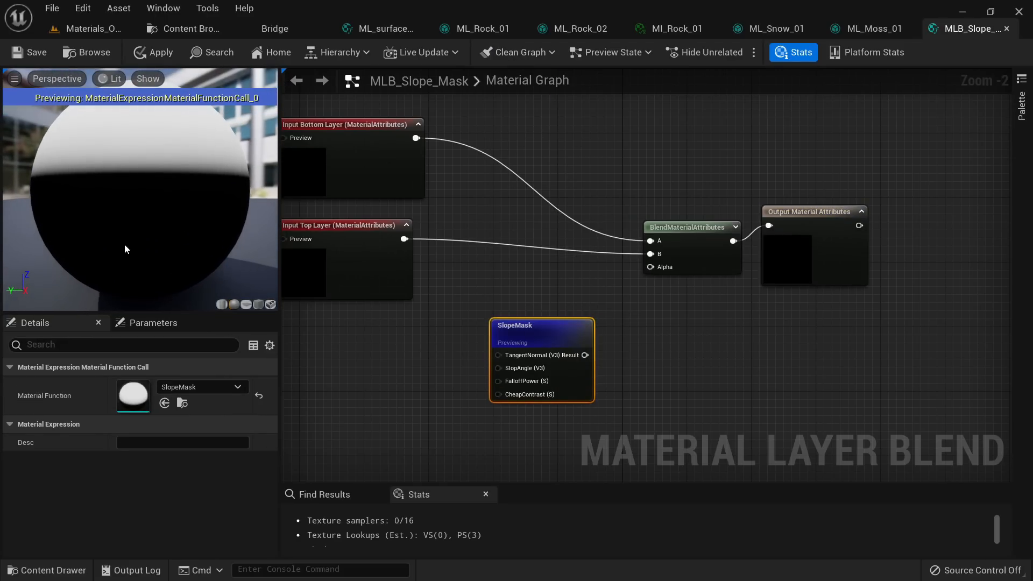
Step: Connect the SlopeMask result to the blend node's Alpha, stop previewing the node, and apply the changes
left_click_drag(571, 348, 655, 266)
right_click(516, 338)
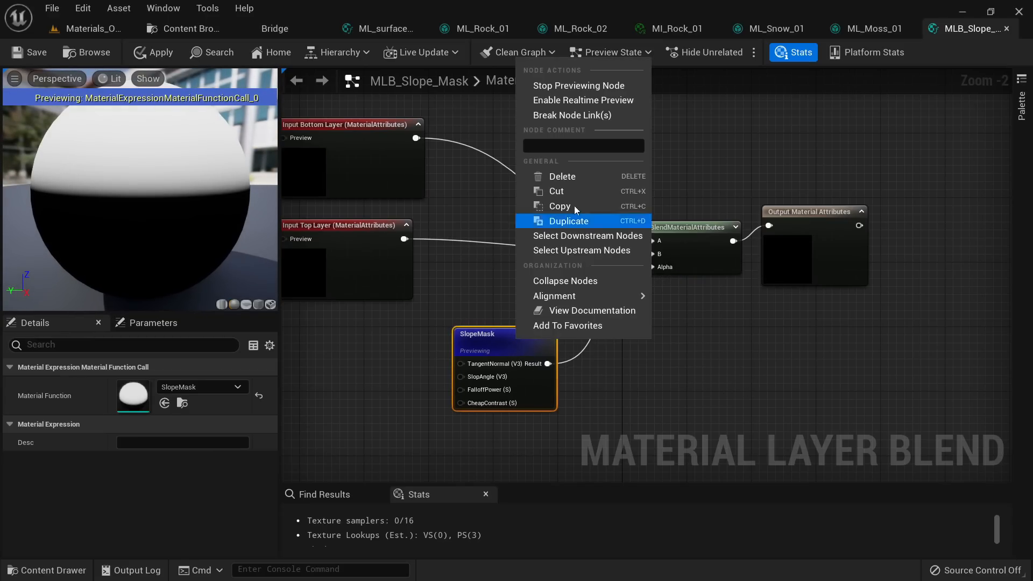
left_click(580, 90)
left_click_drag(502, 327, 453, 328)
left_click(141, 53)
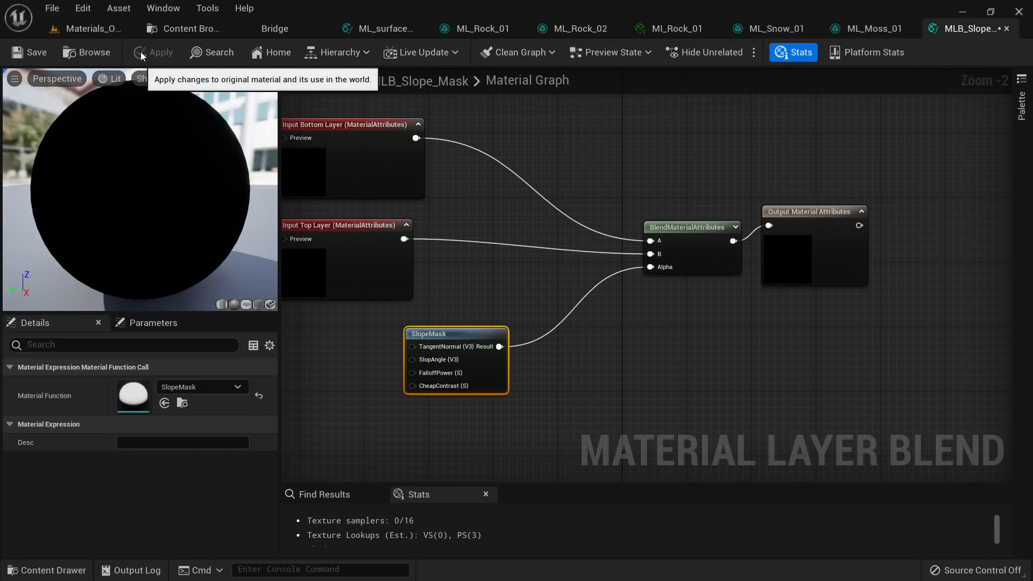
Step: Return to the Materials_Overview level and open the MI_Rock_01 material instance assigned to the selected sandstone cliff
left_click(86, 28)
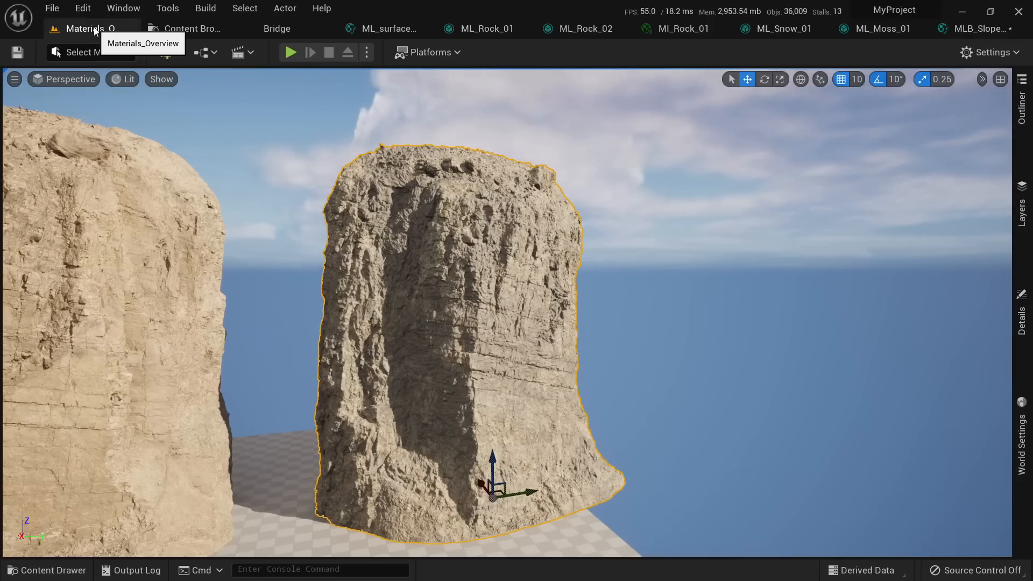
right_click_drag(518, 308, 490, 227)
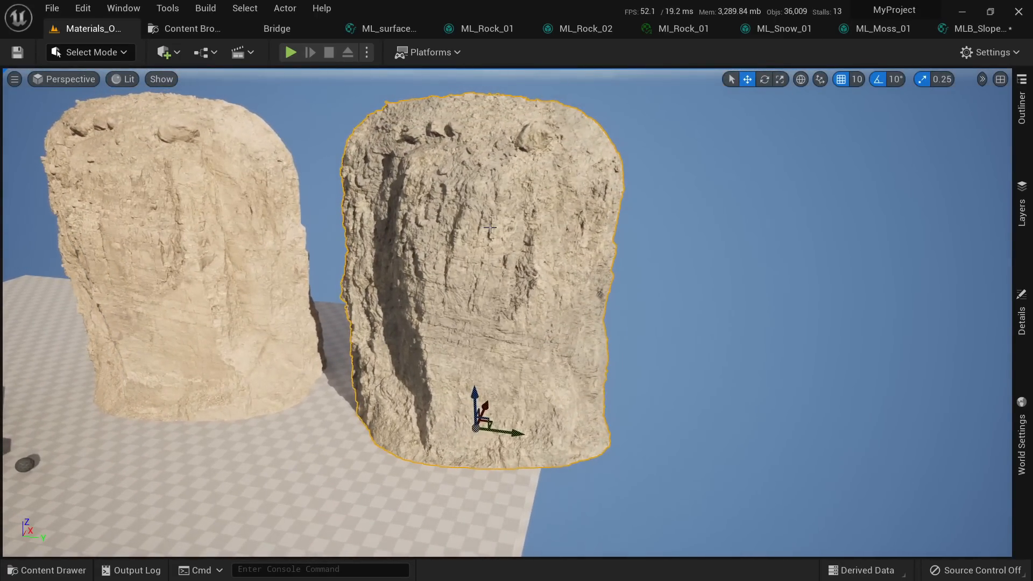
key("F10")
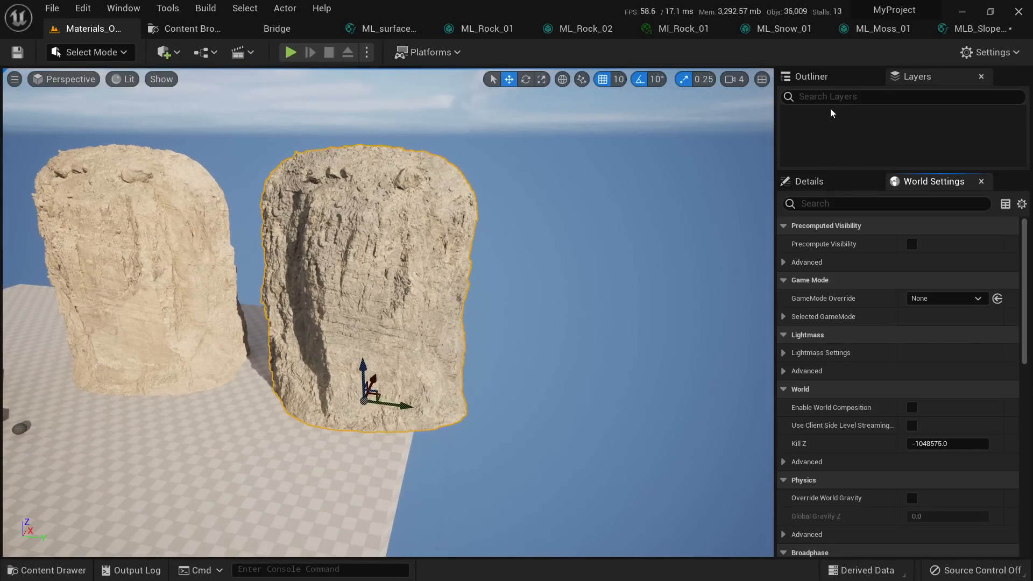
right_click_drag(490, 227, 489, 161)
left_click(852, 186)
mouse_move(505, 350)
right_mouse_down()
mouse_move(528, 381)
mouse_move(505, 351)
right_mouse_up()
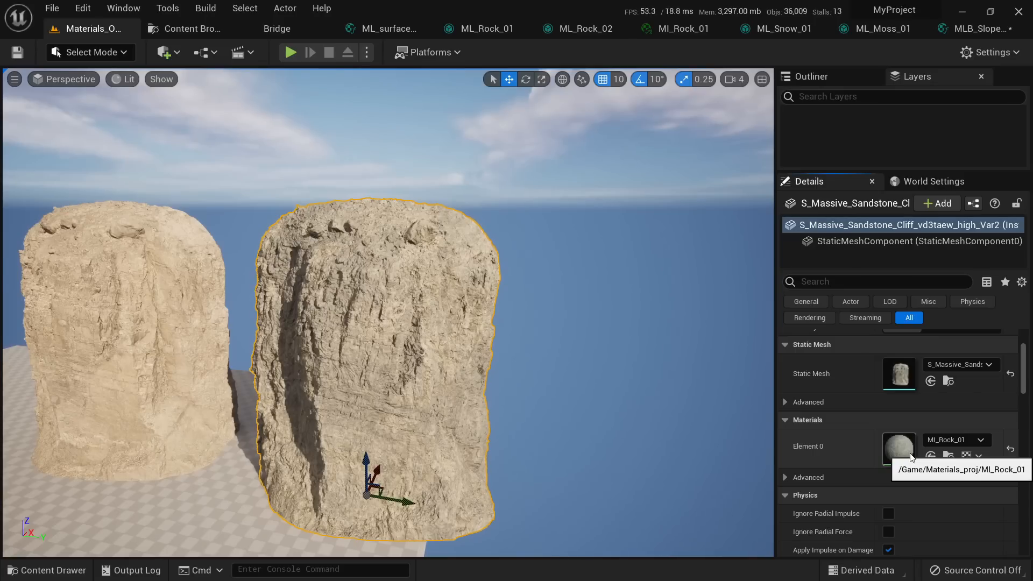
double_click(909, 453)
scroll(618, 376, "up", 3)
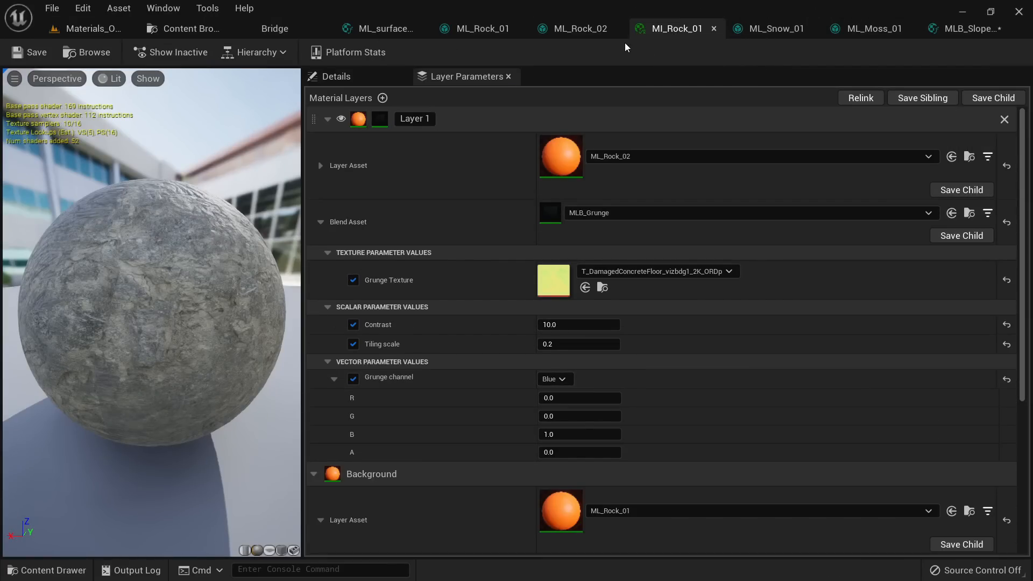
Step: Add a material layer named "snow" to MI_Rock_01 and rename Layer 1 to "rock 2"
left_click(382, 98)
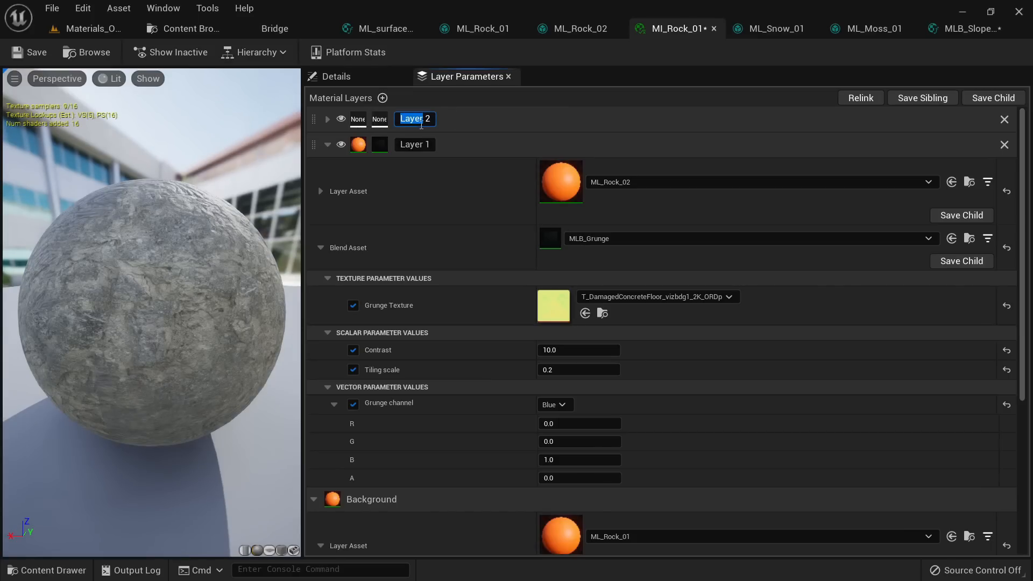
type("snow")
key("Return")
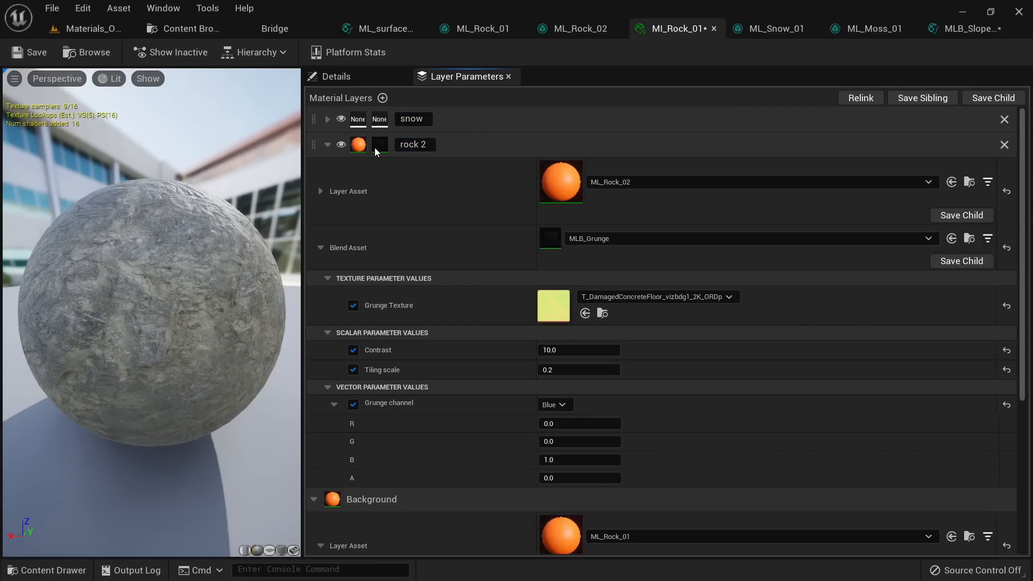
scroll(375, 427, "down", 5)
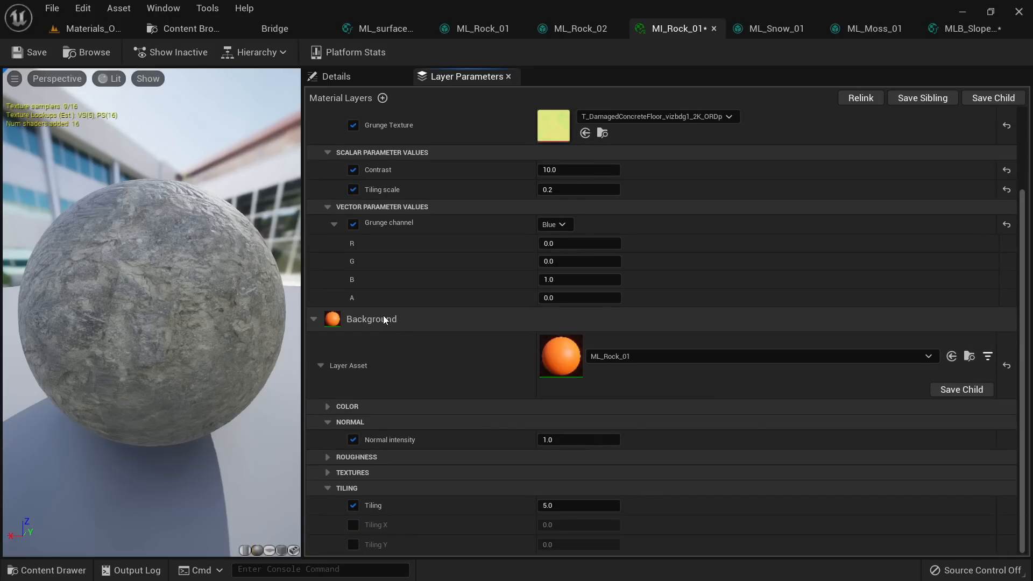
scroll(383, 315, "up", 5)
Step: Assign ML_Snow_01 as the layer asset of the snow layer
left_click(327, 120)
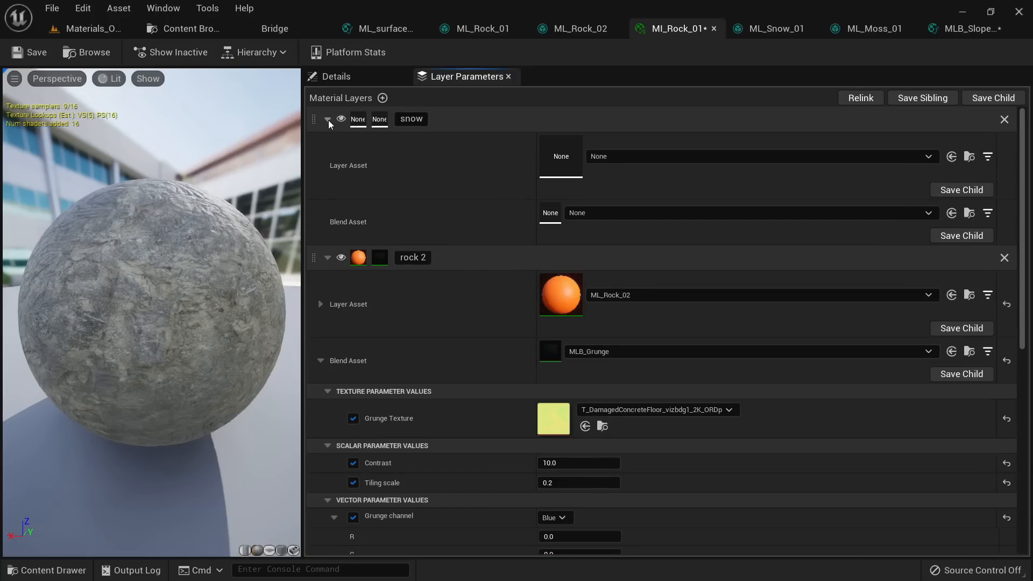
left_click(628, 156)
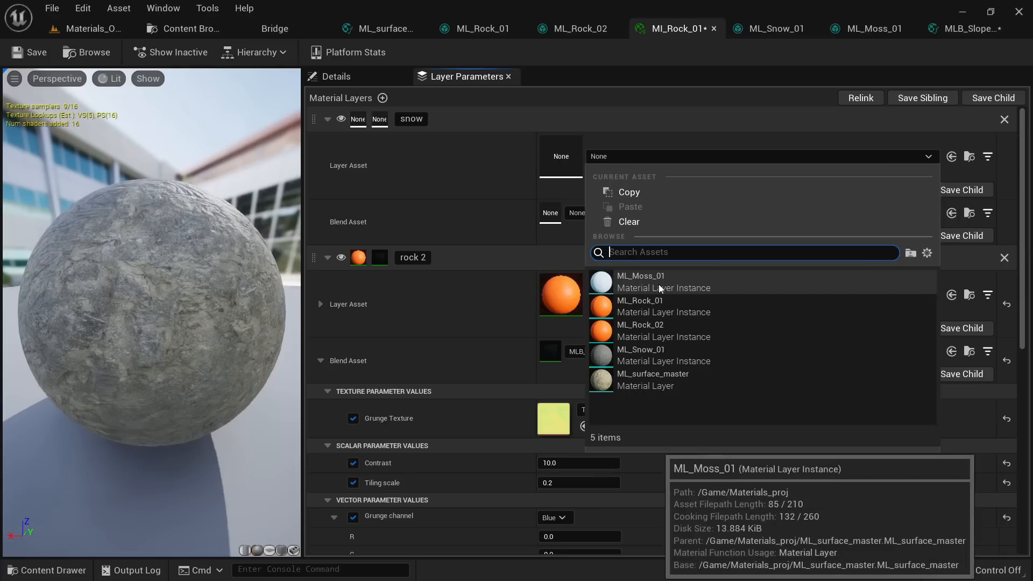
left_click(660, 353)
mouse_move(206, 302)
left_mouse_down()
mouse_move(242, 303)
mouse_move(202, 303)
left_mouse_up()
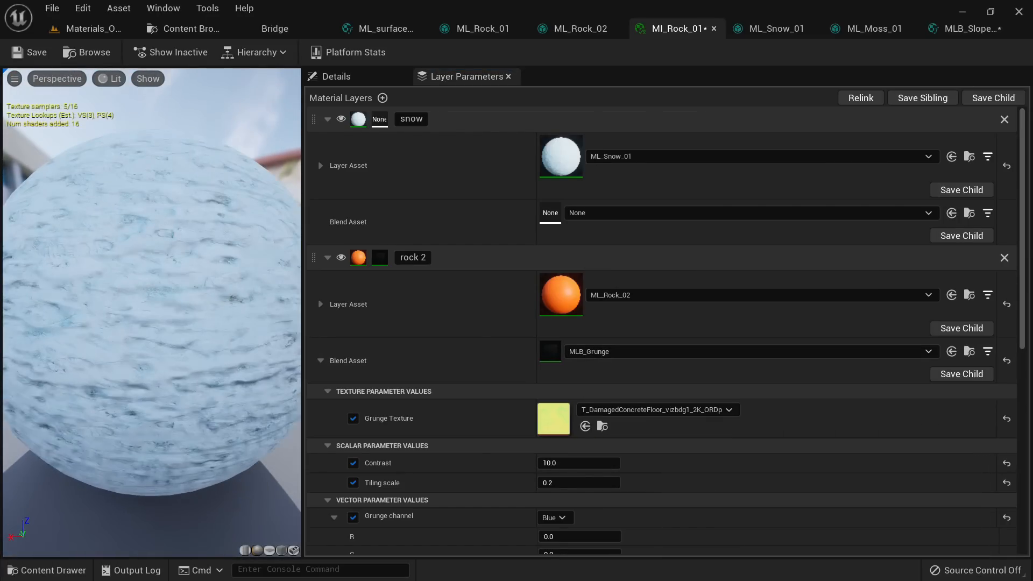
Step: Examine the snow layer on the selected sandstone cliff in the Materials_Overview level
left_click(86, 28)
right_click_drag(359, 317, 338, 339)
key("s")
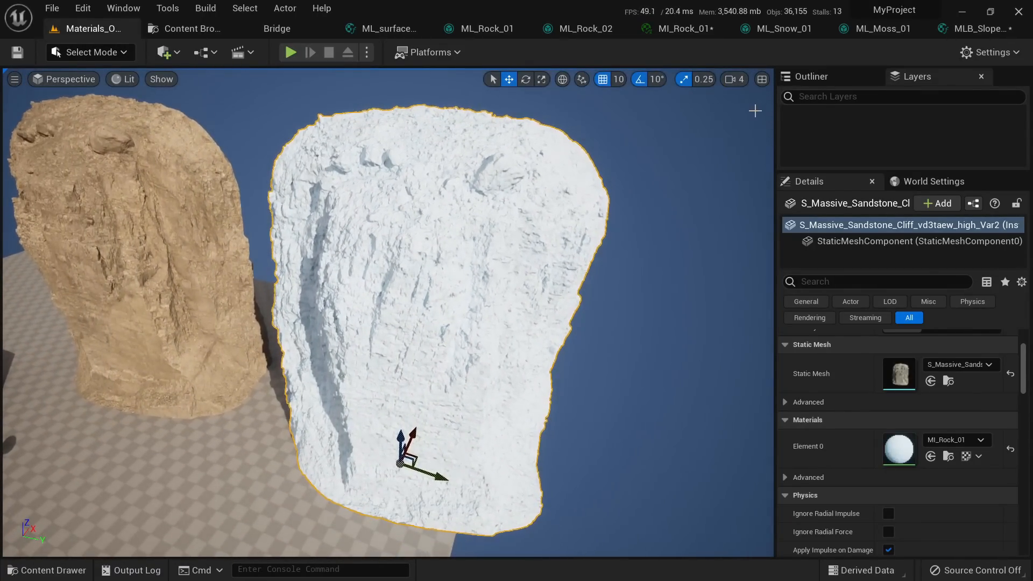
Step: Assign MLB_Slope_Mask as the blend asset of the snow layer in MI_Rock_01 and save the material instance
left_click(676, 37)
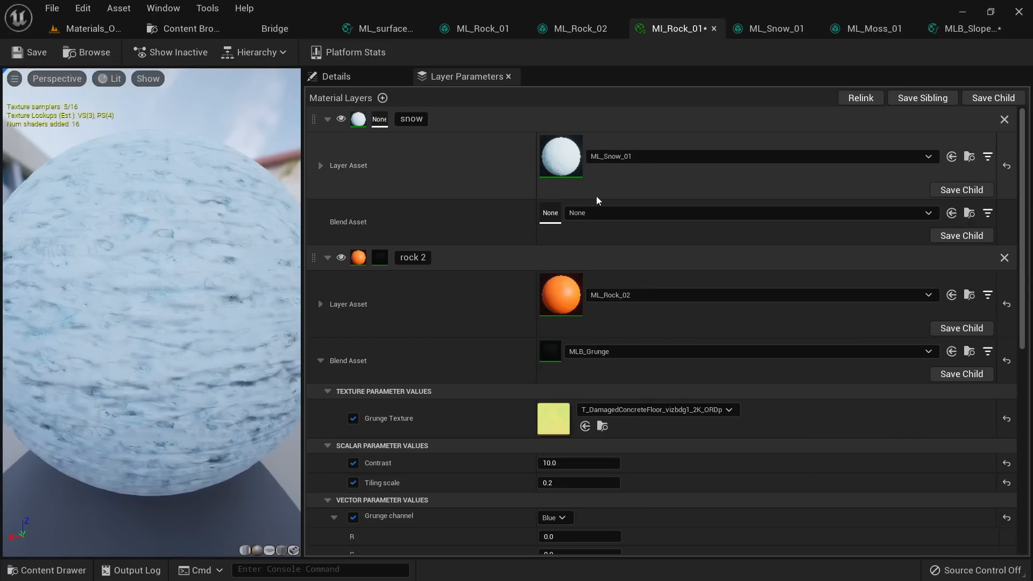
left_click(595, 212)
scroll(653, 372, "down", 4)
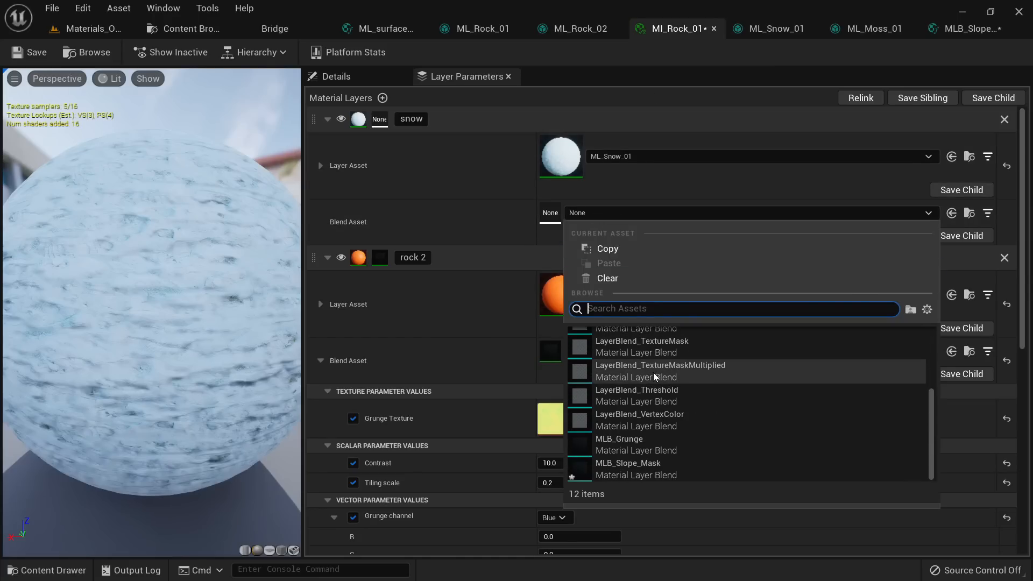
left_click(643, 463)
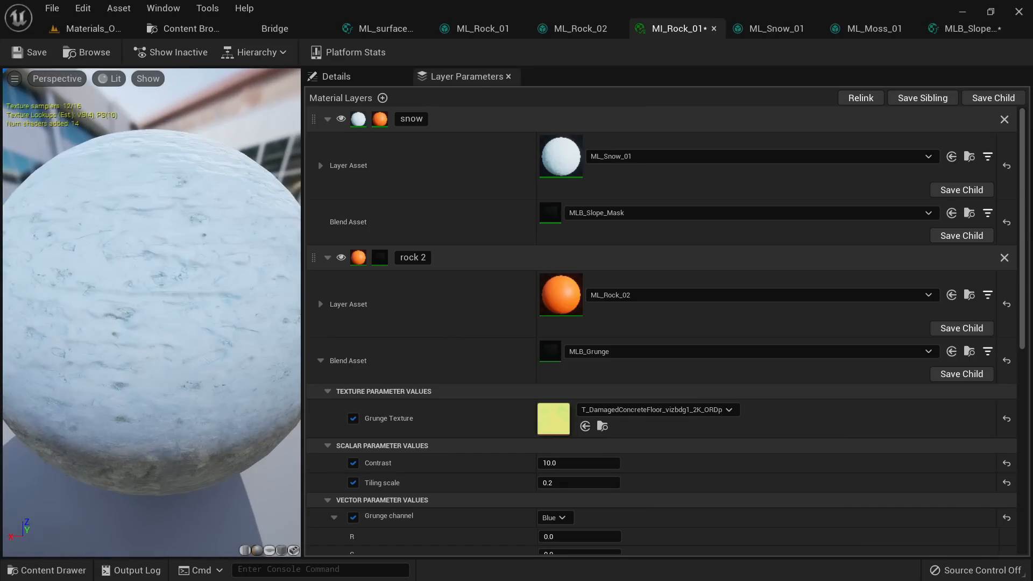
left_click(33, 58)
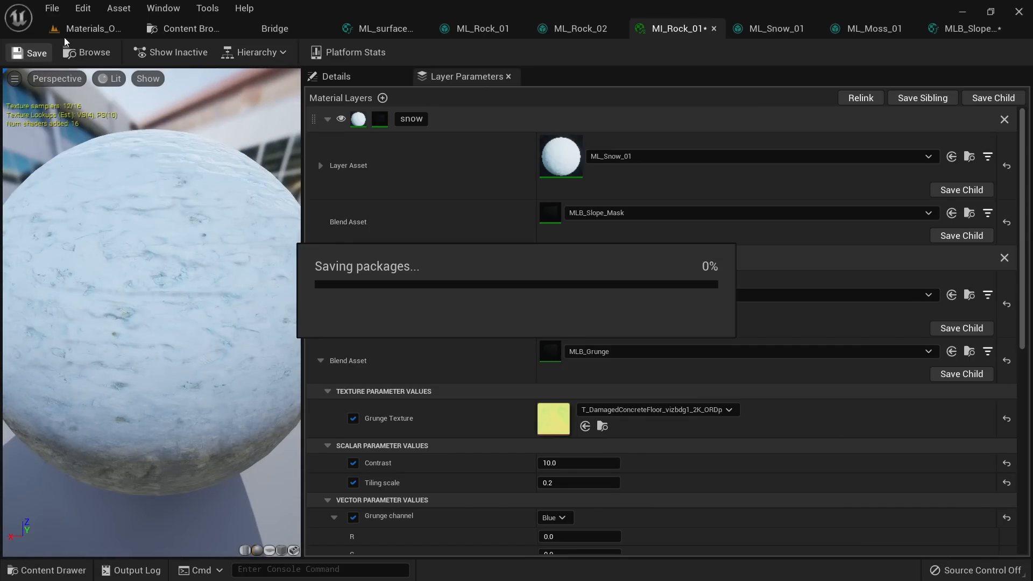
Step: Try rotating the sandstone cliff in the Materials_Overview level and examine how the snow follows its slopes
left_click(81, 29)
mouse_move(447, 409)
right_mouse_down()
mouse_move(419, 408)
mouse_move(457, 411)
mouse_move(446, 410)
right_mouse_up()
mouse_move(447, 410)
left_mouse_down()
mouse_move(453, 433)
mouse_move(449, 425)
left_mouse_up()
right_click_drag(449, 424, 443, 388)
left_click_drag(376, 404, 359, 383)
key("s")
mouse_move(654, 101)
right_mouse_down()
mouse_move(640, 91)
mouse_move(654, 102)
right_mouse_up()
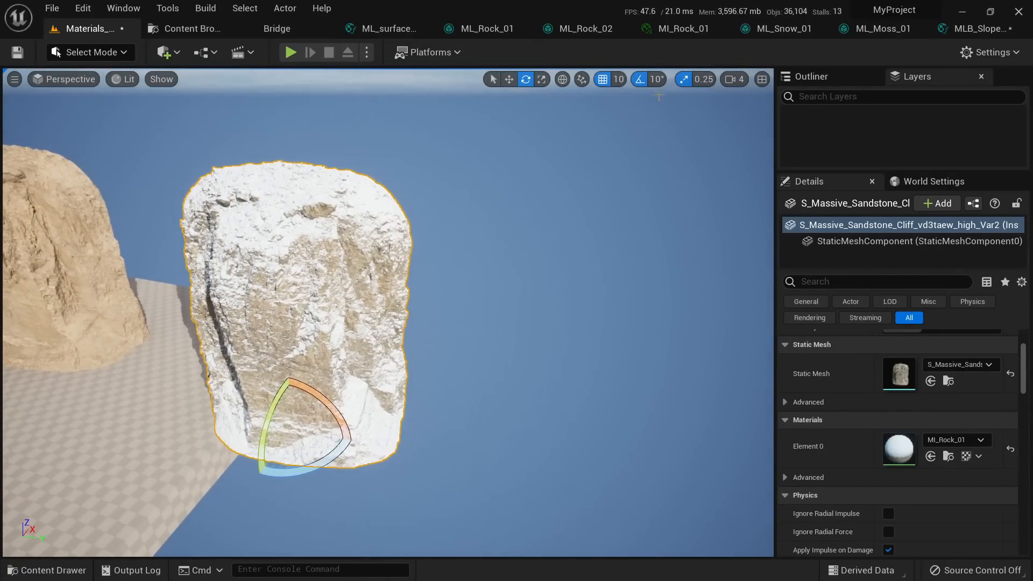
Step: Replace the layer asset of the snow layer in MI_Rock_01 with ML_Moss_01
left_click(676, 29)
left_click(633, 158)
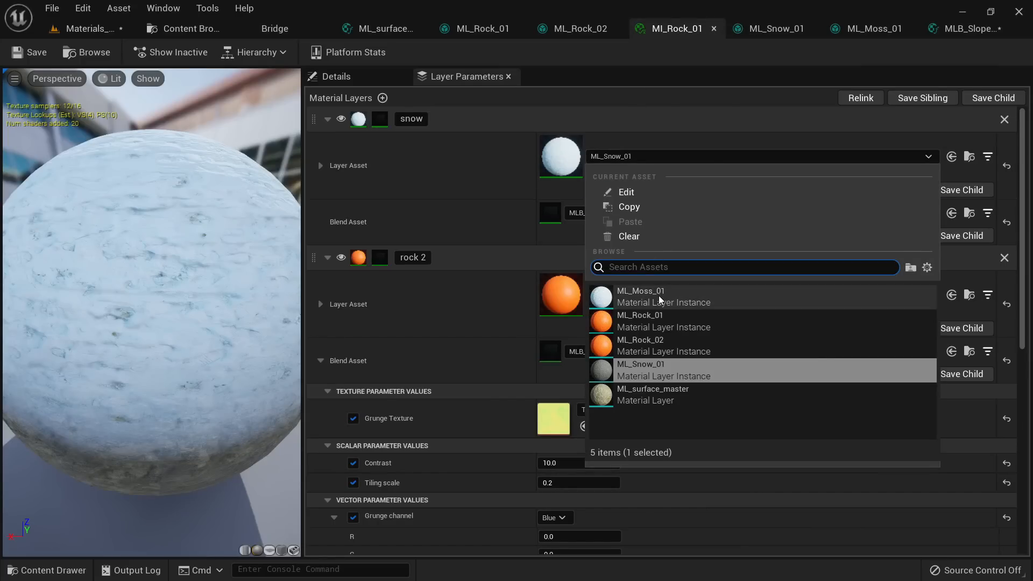
left_click(658, 296)
Step: Examine the moss coverage on the sandstone cliff in the Materials_Overview level, in unlit and lit view
left_click(101, 30)
key("w")
mouse_move(259, 177)
right_mouse_down()
mouse_move(239, 178)
mouse_move(258, 181)
right_mouse_up()
left_click_drag(387, 312, 301, 317, "alt")
key("alt+3")
key("alt+4")
right_click_drag(301, 318, 258, 345, "alt")
left_click_drag(258, 344, 349, 328, "alt")
Step: Override brightness and set saturation to 1 in the rock 2 layer's color parameters, and save MI_Rock_01
left_click(683, 29)
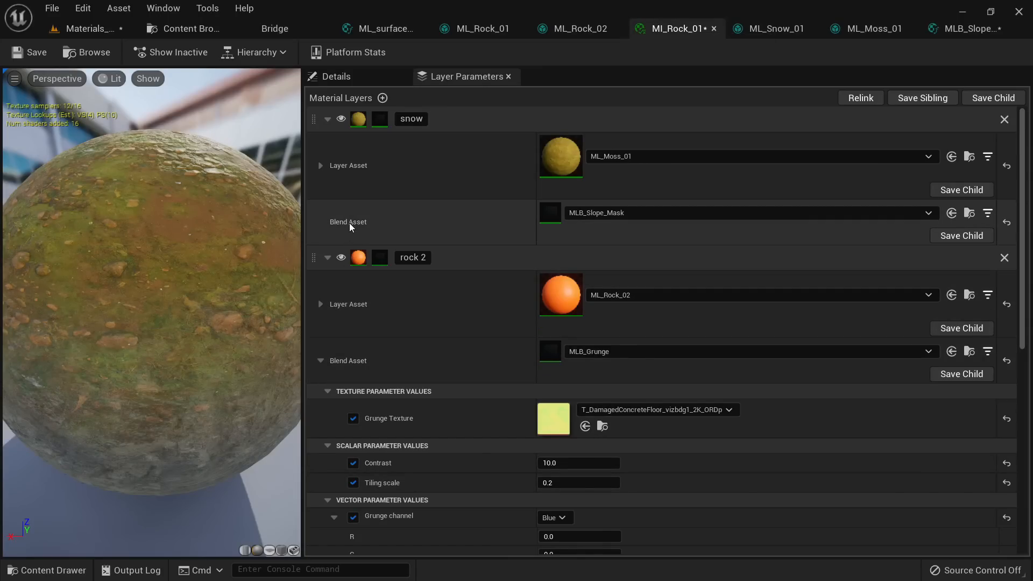
left_click(320, 304)
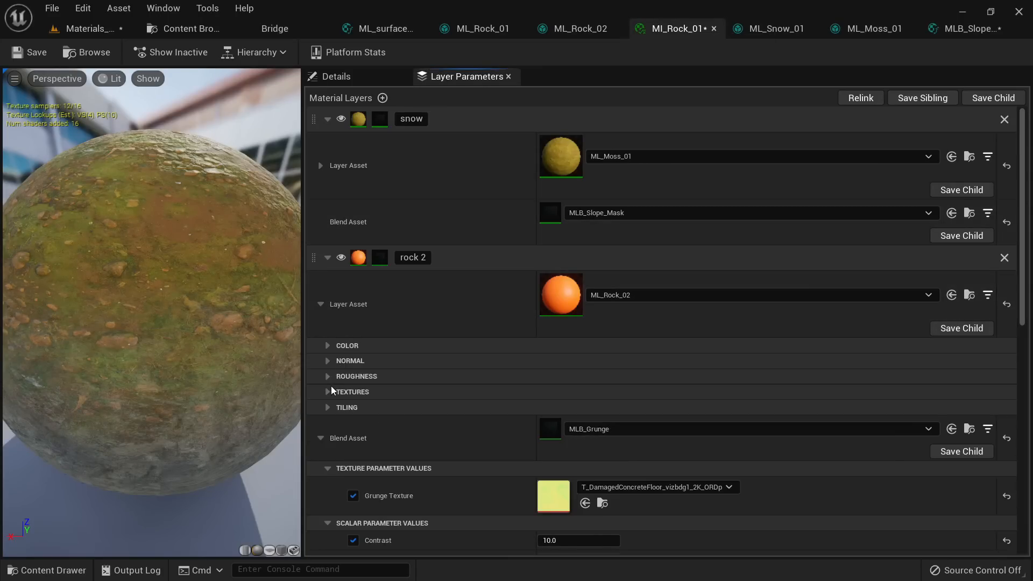
left_click(327, 345)
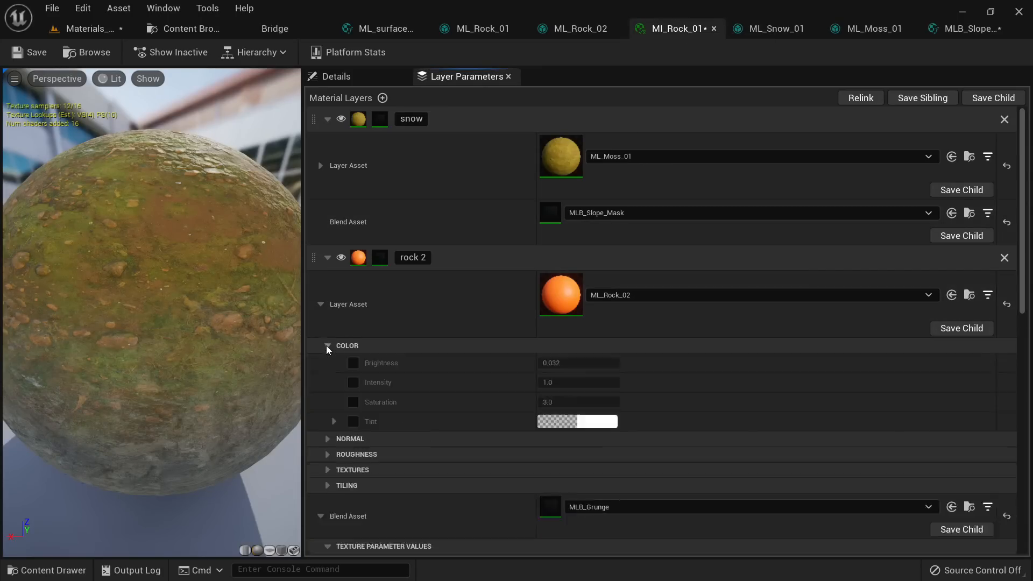
left_click(352, 363)
left_click(353, 402)
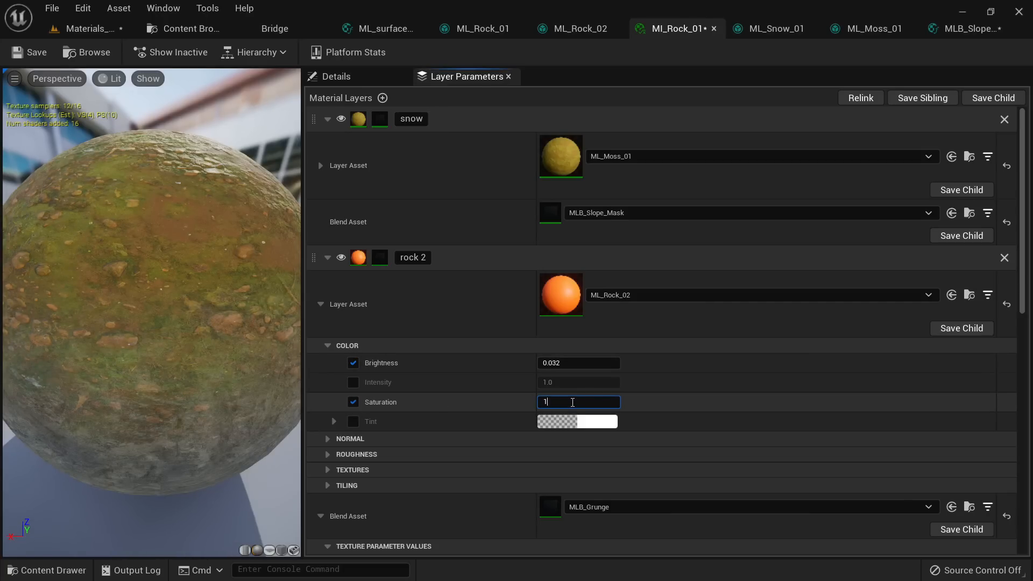
left_click(39, 59)
Step: Examine how the moss blends with the rock on the sandstone cliff in the Materials_Overview level
left_click(81, 33)
right_click_drag(384, 312, 301, 283)
right_click_drag(543, 371, 592, 334)
key("Escape")
right_click_drag(369, 226, 513, 321)
left_click(393, 245)
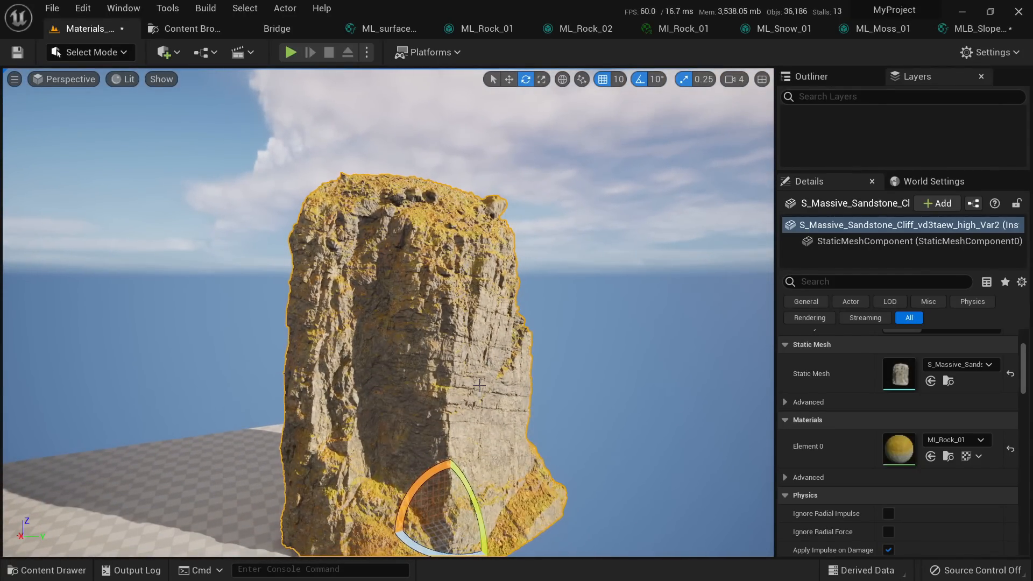
right_click_drag(479, 385, 479, 398)
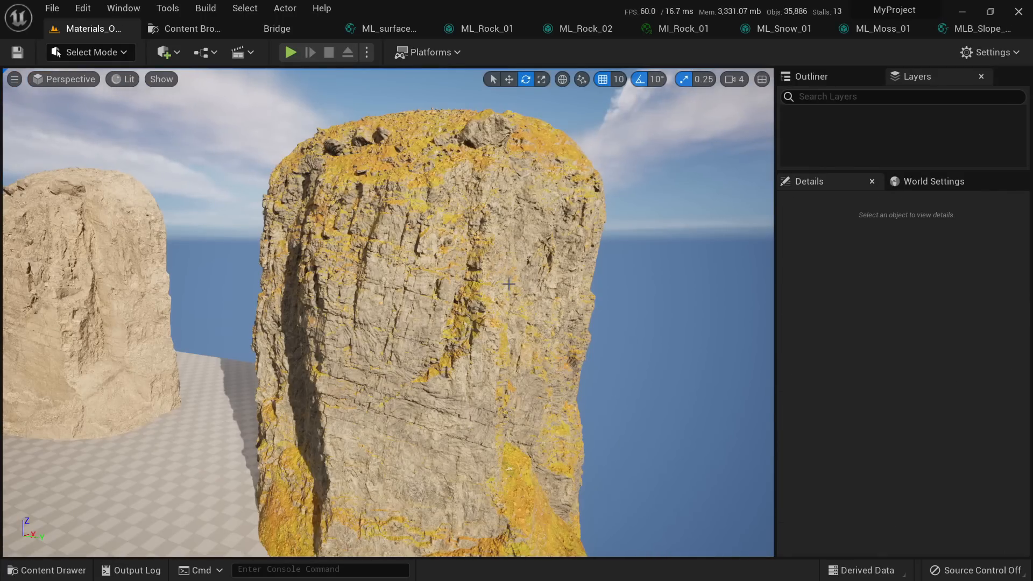
right_click_drag(451, 328, 457, 349)
key("w")
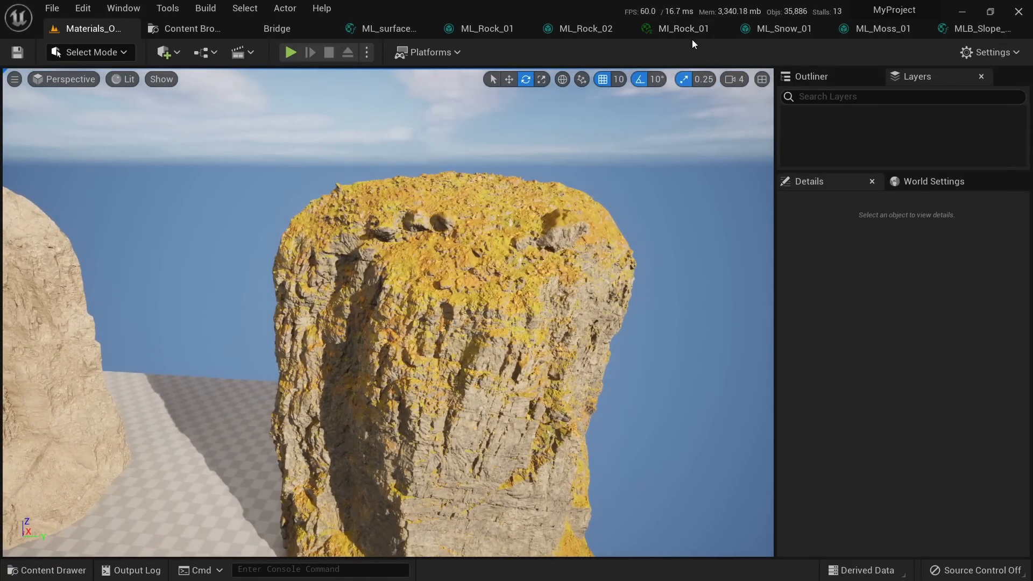
Step: Open the MLB_Slope_Mask graph and move the SlopeMask node below the Input Top Layer node, leaving room for its inputs
left_click(979, 33)
right_click_drag(574, 388, 783, 312)
scroll(690, 297, "up", 2)
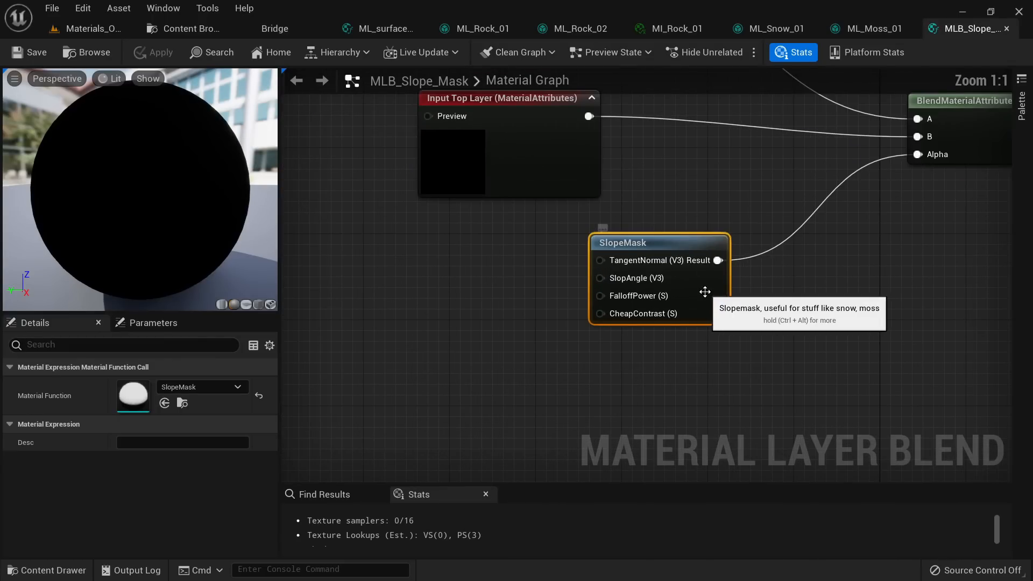
left_click_drag(705, 292, 695, 367)
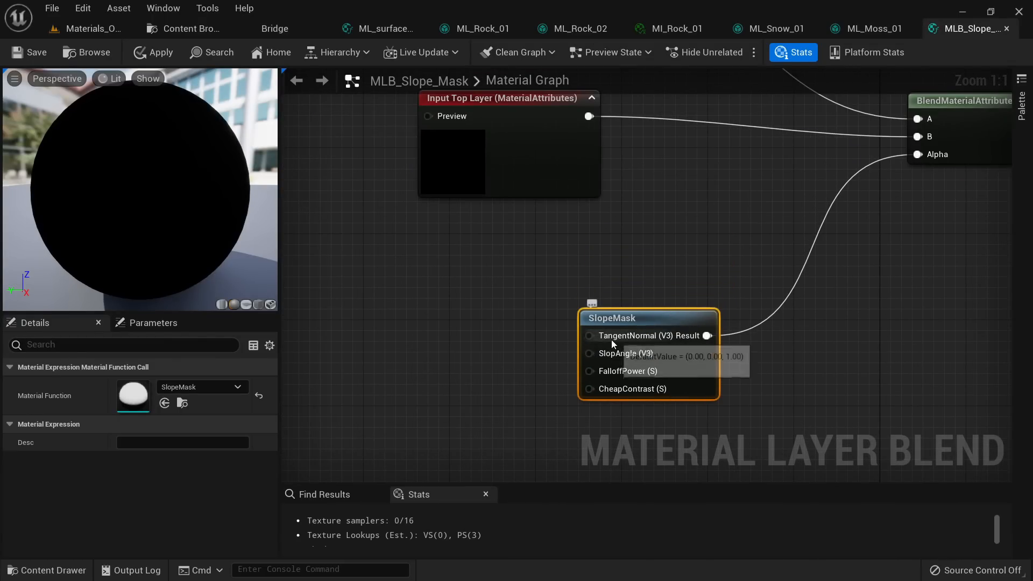
left_click_drag(650, 318, 628, 329)
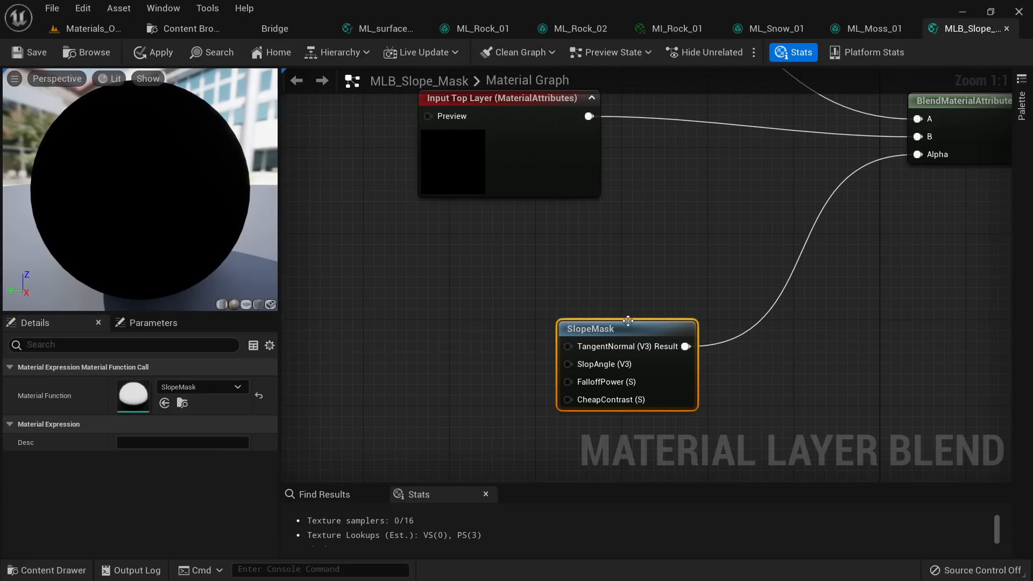
right_click_drag(524, 350, 472, 262)
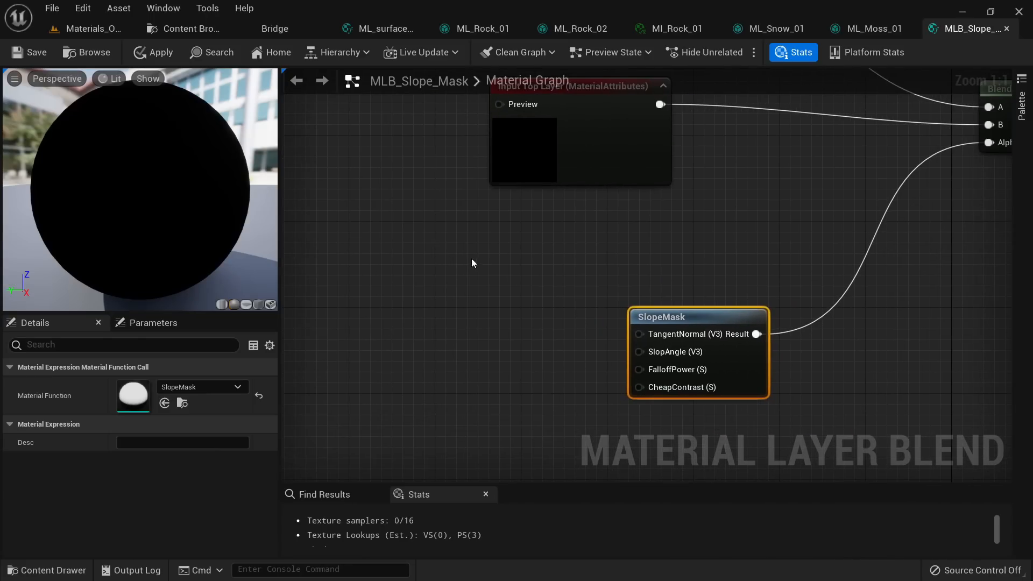
right_click(425, 242)
left_click(405, 244)
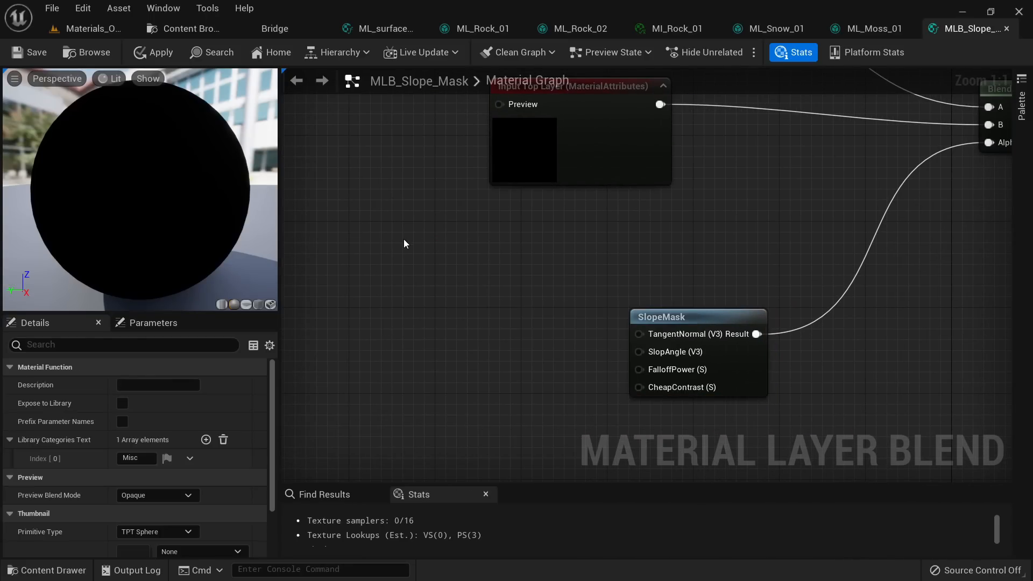
Step: Select the T_Rock_Cliff_vlzmberlw_2K_N normal texture in the Rock_Cliff_vlzmberlw surface folder and return to the MLB_Slope_Mask graph
left_click(212, 28)
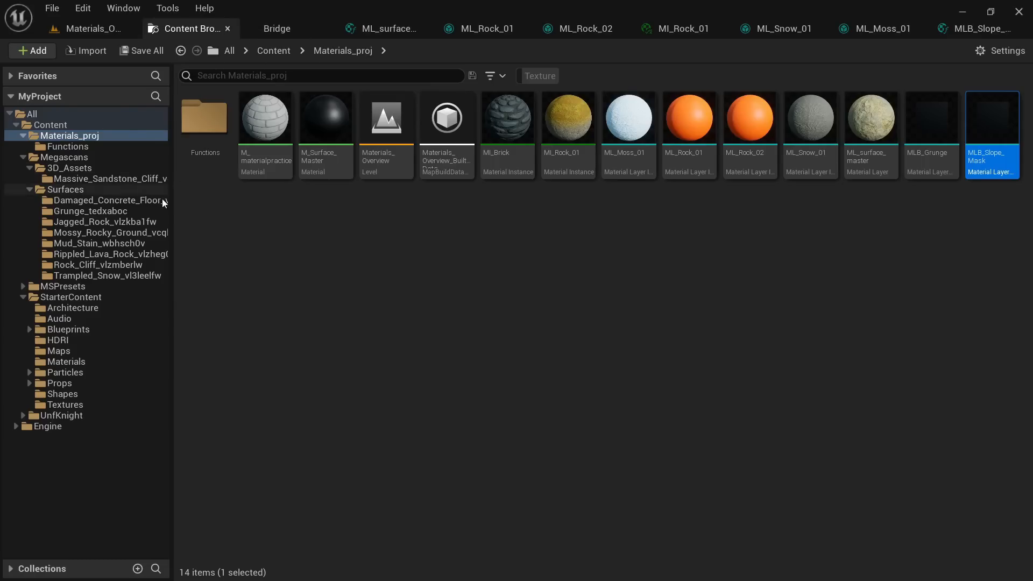
left_click(105, 201)
left_click(110, 222)
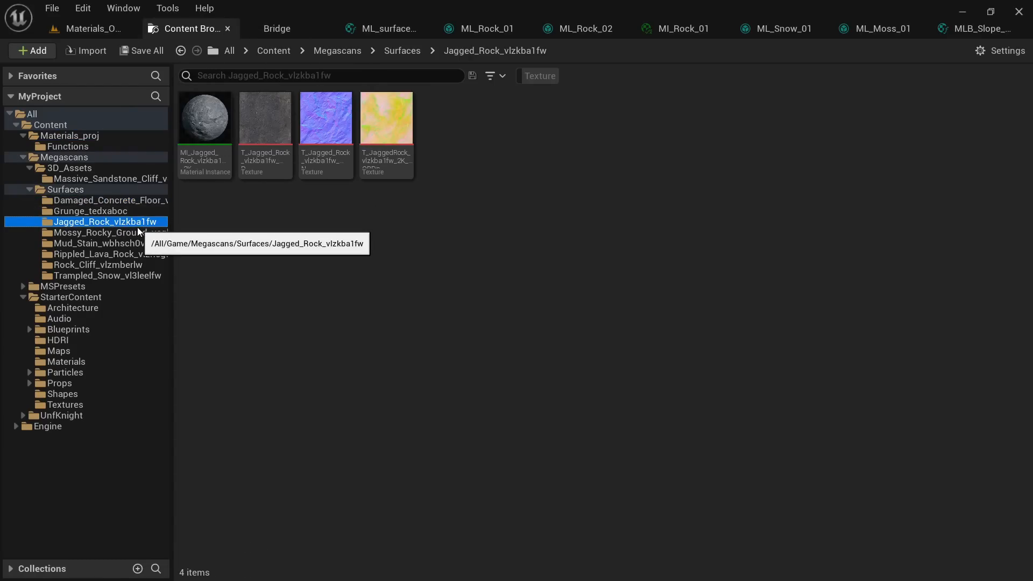
left_click(114, 234)
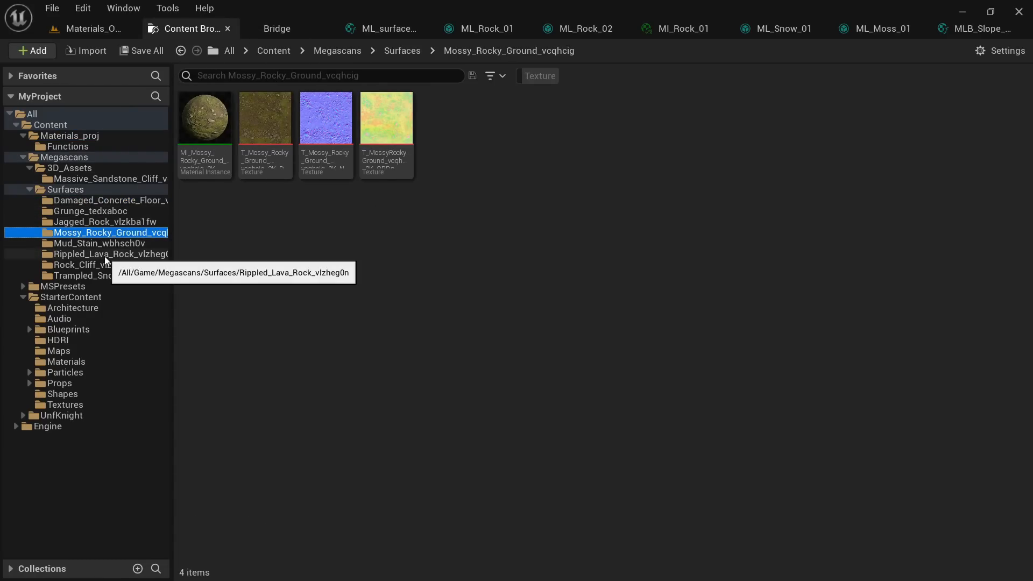
left_click(104, 257)
left_click(102, 265)
left_click(316, 154)
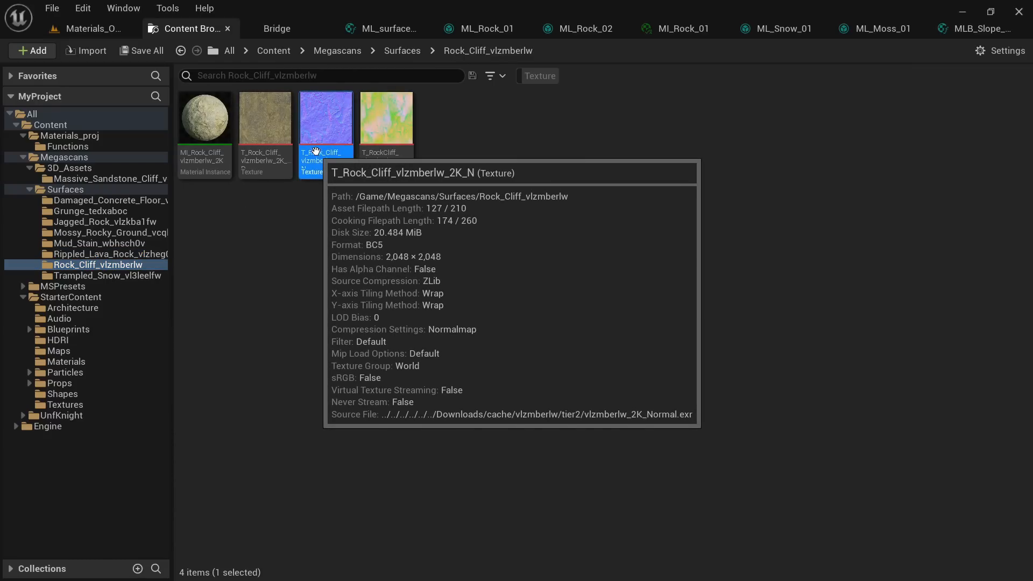
left_click(968, 29)
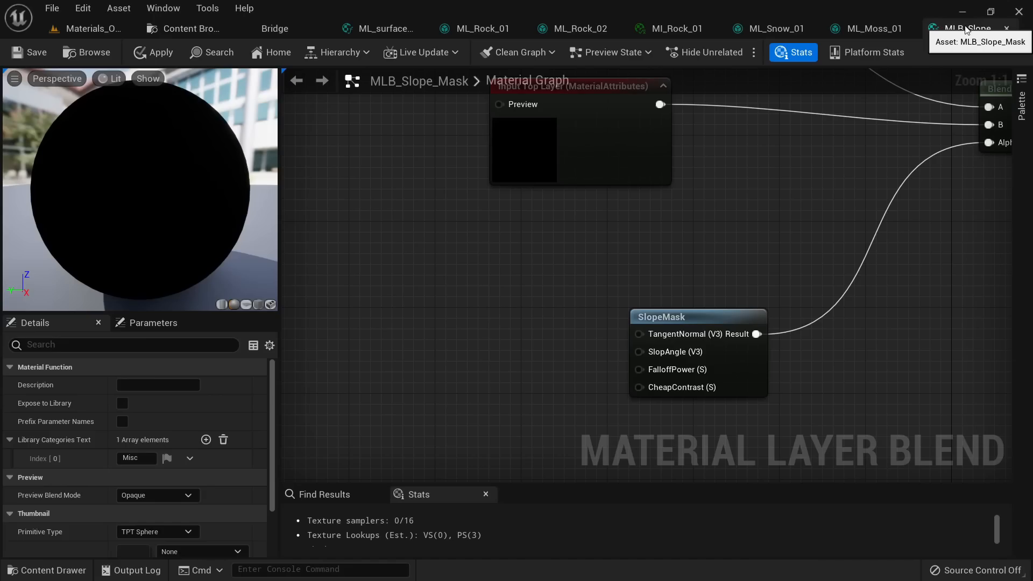
Step: Add a Texture Sample node using the selected rock cliff normal map and place it beside the SlopeMask node
right_click(425, 276)
type("tex")
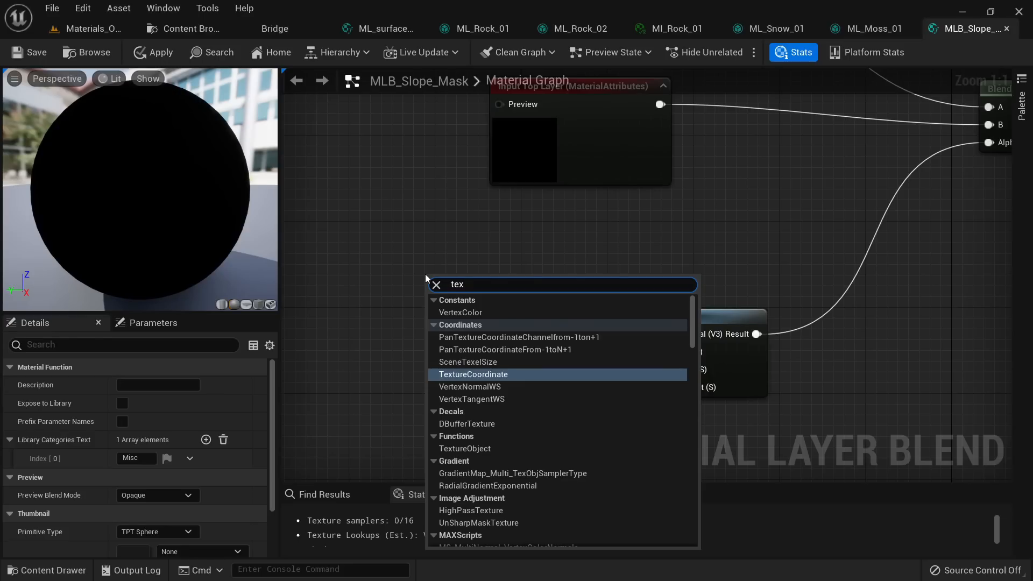
type("ture sam")
key("Return")
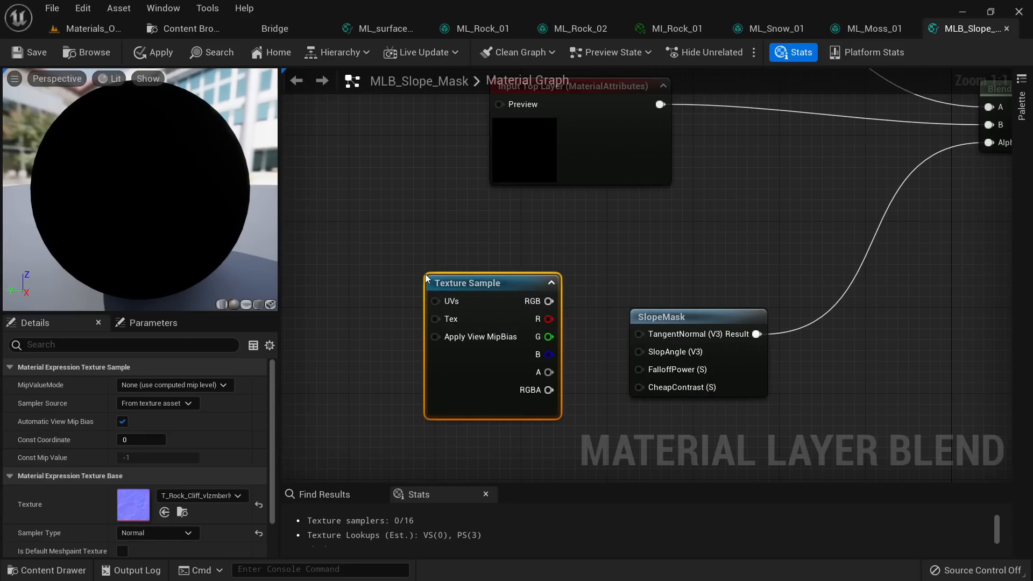
left_click_drag(433, 284, 396, 245)
Step: Convert the Texture Sample to a parameter named "Tangent Normal" and connect its RGB output to the TangentNormal input of SlopeMask
right_click(472, 258)
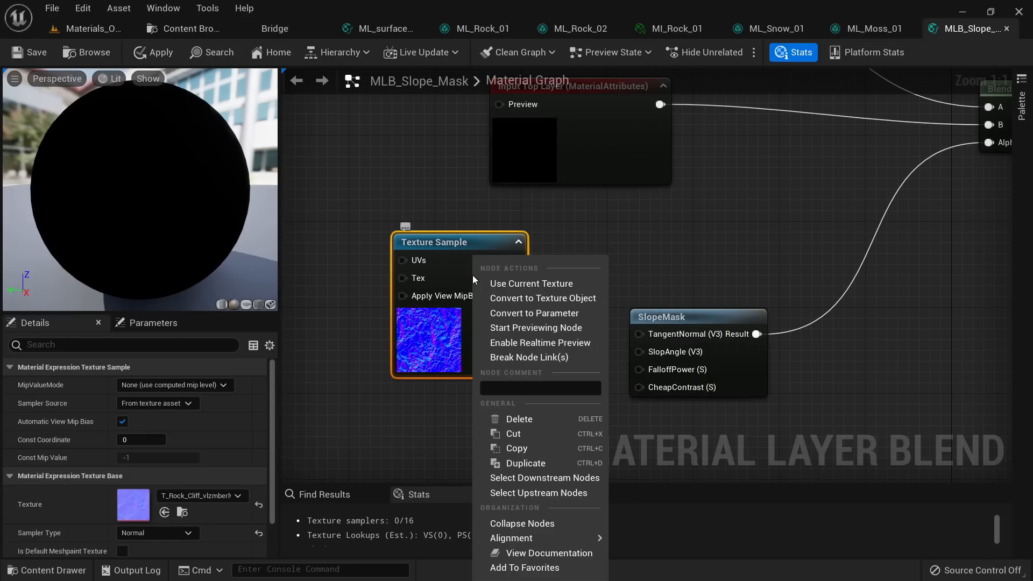
left_click(533, 314)
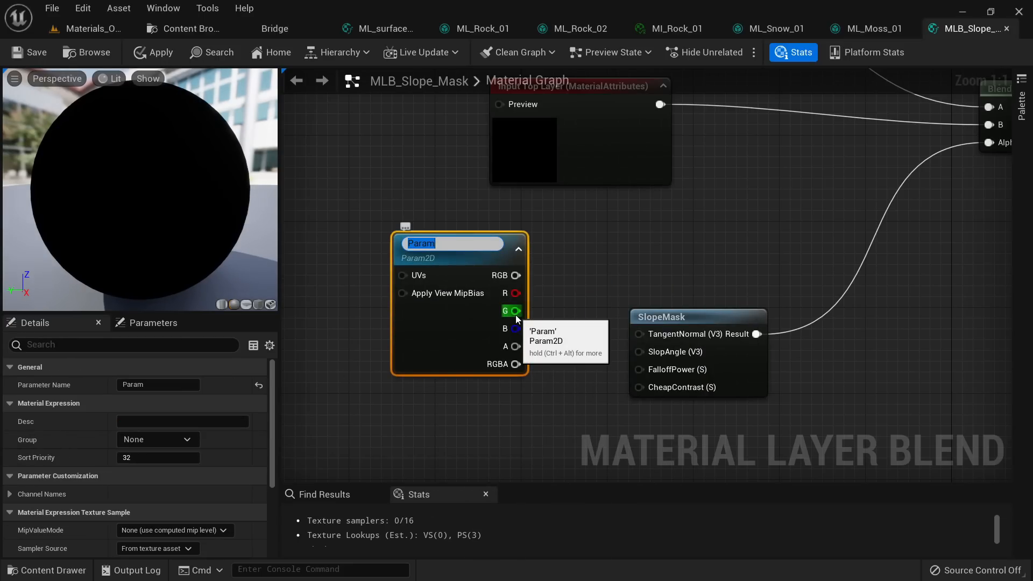
type("Normal Map")
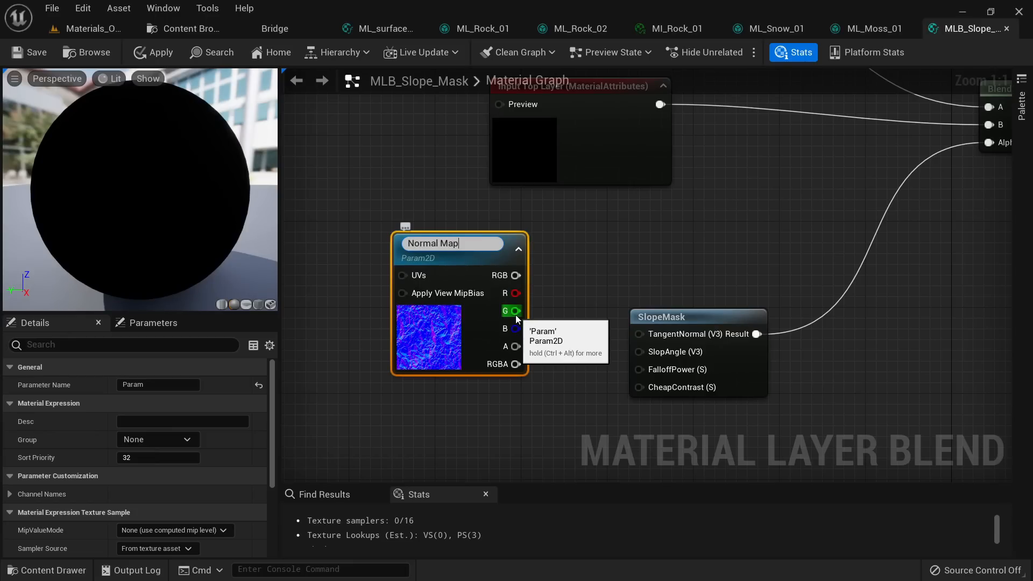
key("BackSpace")
key("BackSpace")
key("BackSpace")
key("BackSpace")
key("BackSpace")
key("BackSpace")
key("BackSpace")
key("BackSpace")
key("BackSpace")
key("BackSpace")
type("Tangent Normal")
key("Return")
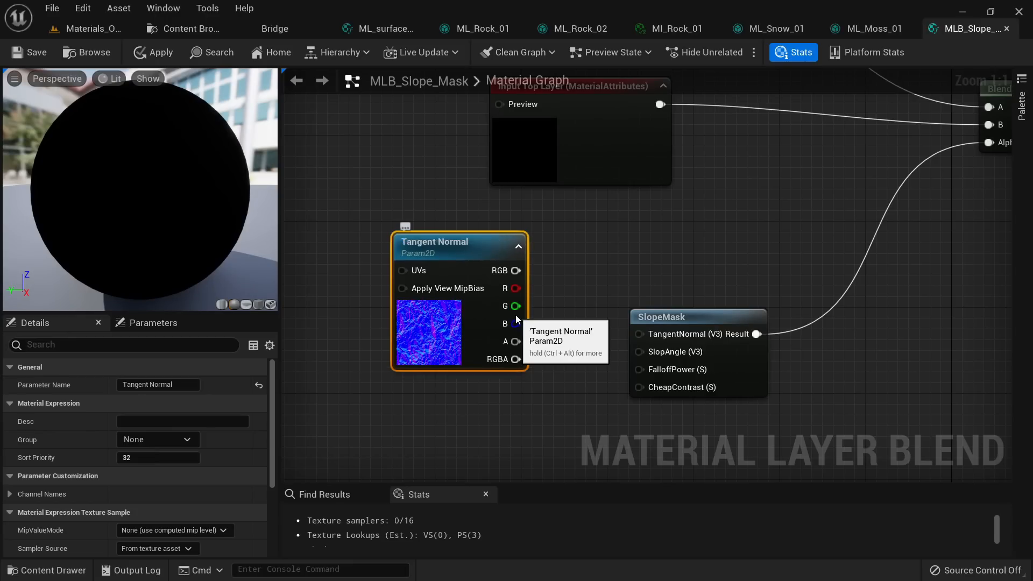
left_click_drag(516, 270, 637, 335)
left_click_drag(433, 341, 390, 320)
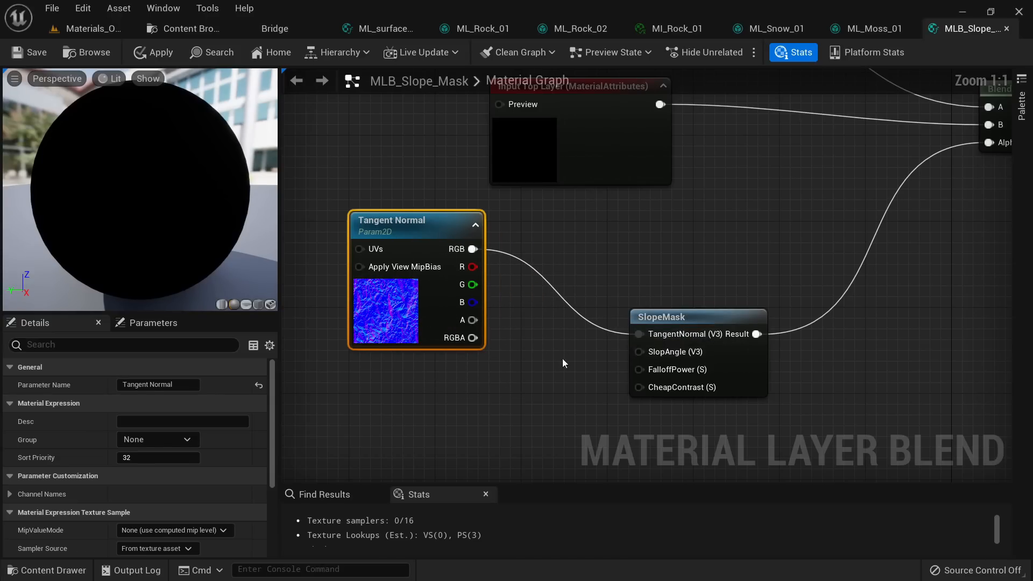
Step: Add a vector parameter named "Slope Angle" beside the SlopeMask node and set the blue component of its default value to 1
left_click(506, 344)
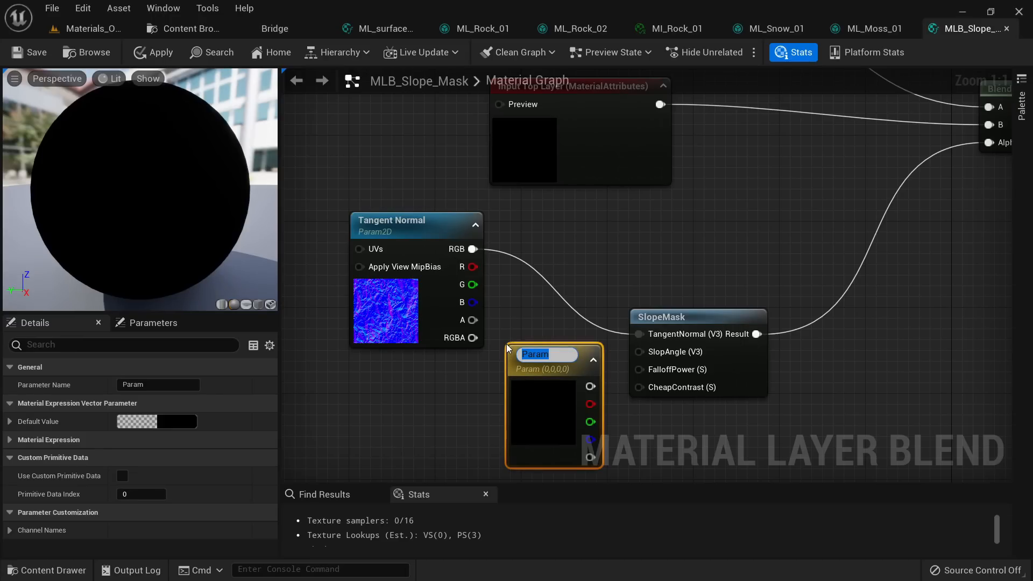
type("Slope Angle")
key("Return")
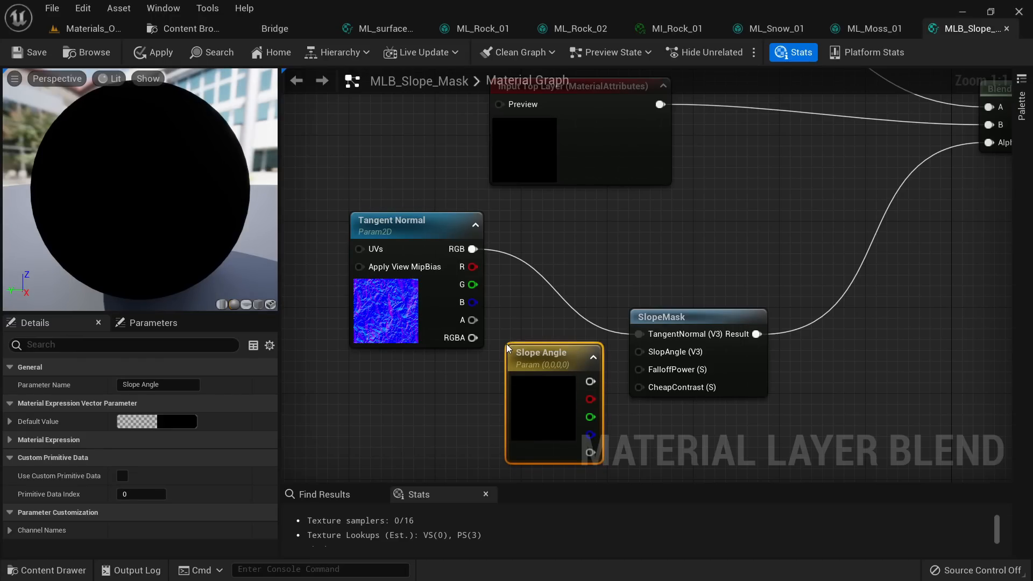
left_click(169, 422)
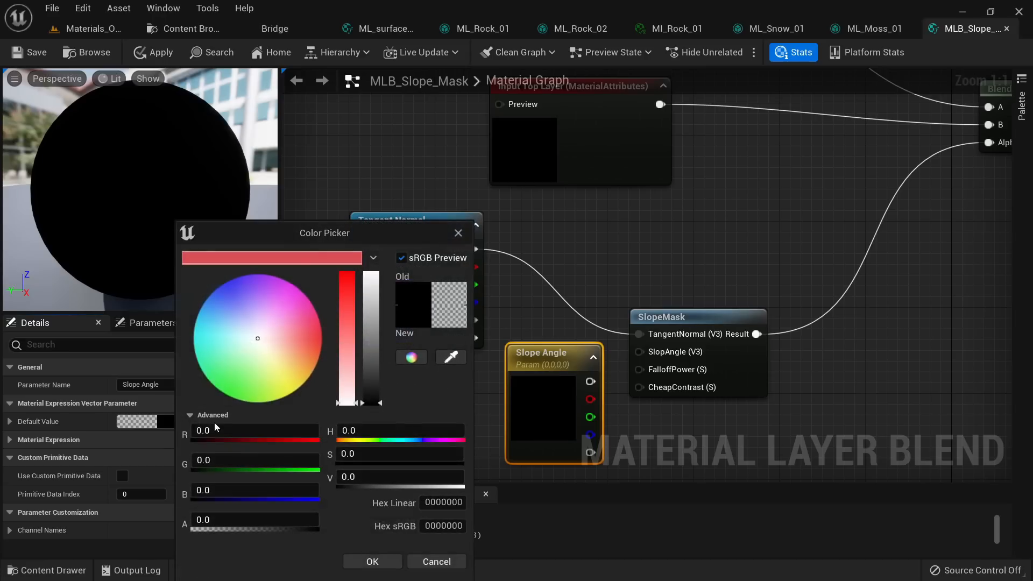
left_click(234, 490)
type("1")
key("Return")
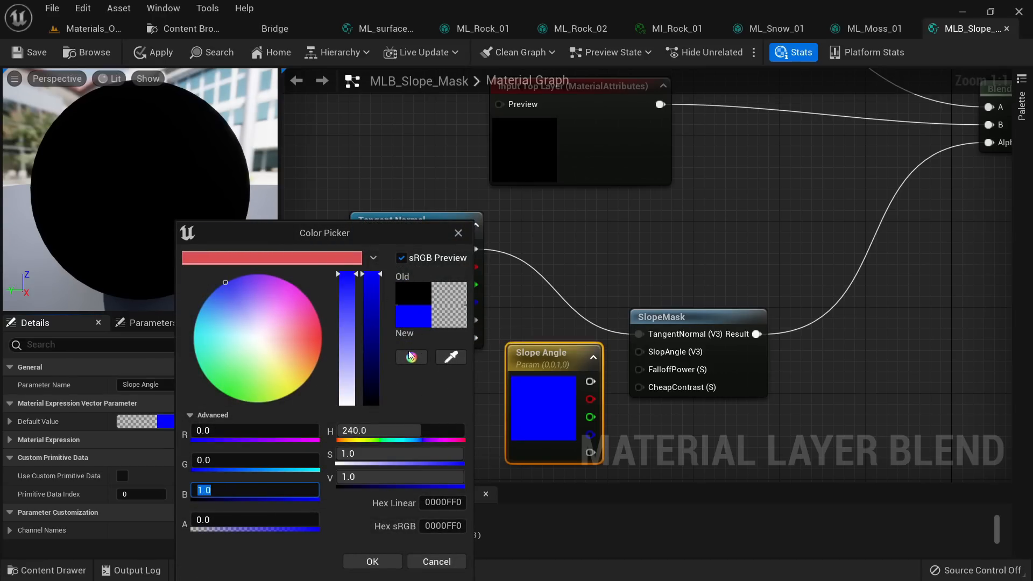
left_click(372, 561)
Step: Return to the Materials_Overview level and select the moss-covered sandstone cliff with the Move tool active
left_click(108, 34)
right_click_drag(387, 312, 398, 258)
right_click_drag(513, 328, 513, 301)
left_click(512, 328)
key("w")
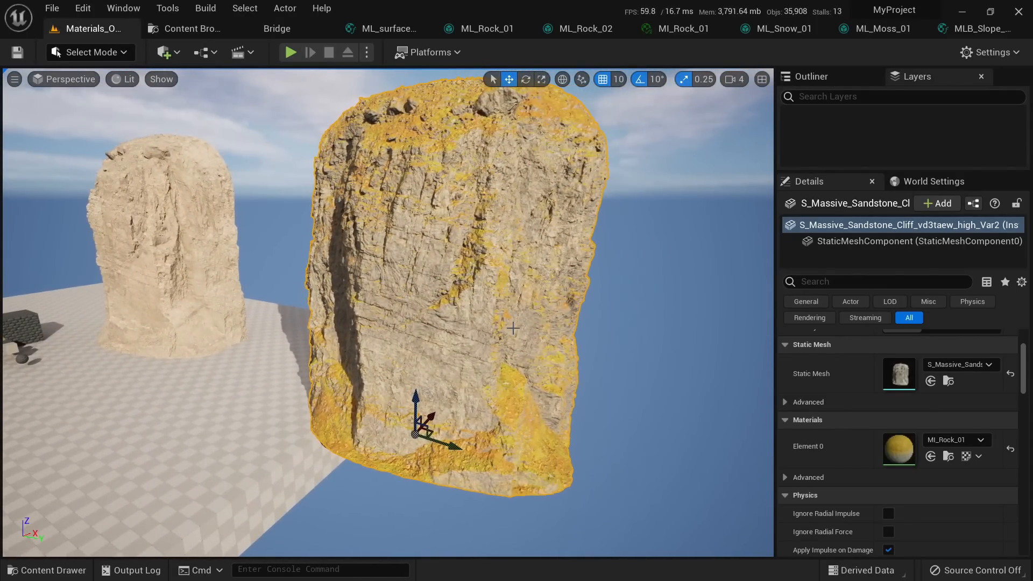
key("Print")
left_click_drag(144, 41, 815, 536)
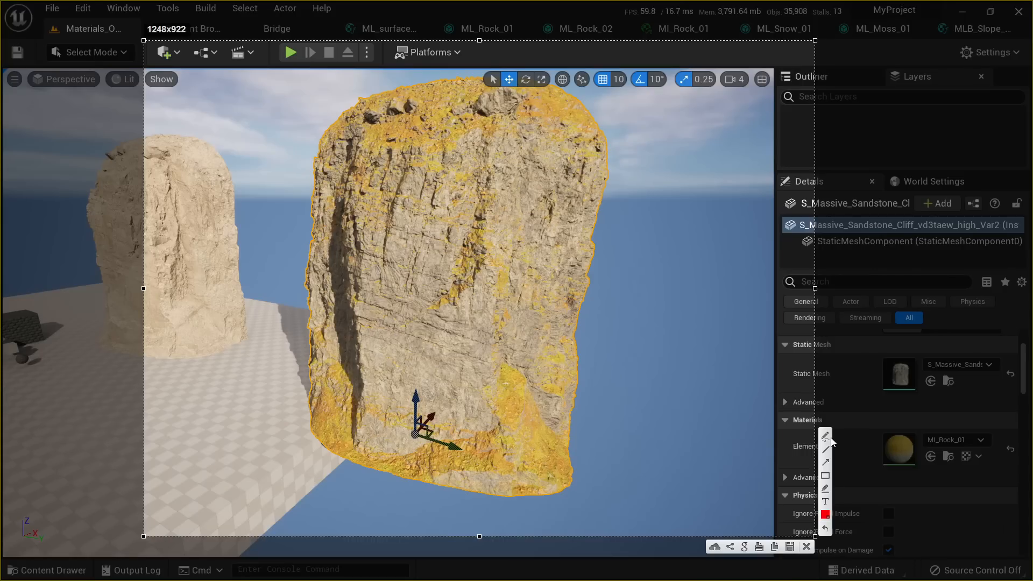
mouse_move(405, 432)
left_mouse_down()
mouse_move(403, 402)
mouse_move(514, 475)
left_mouse_up()
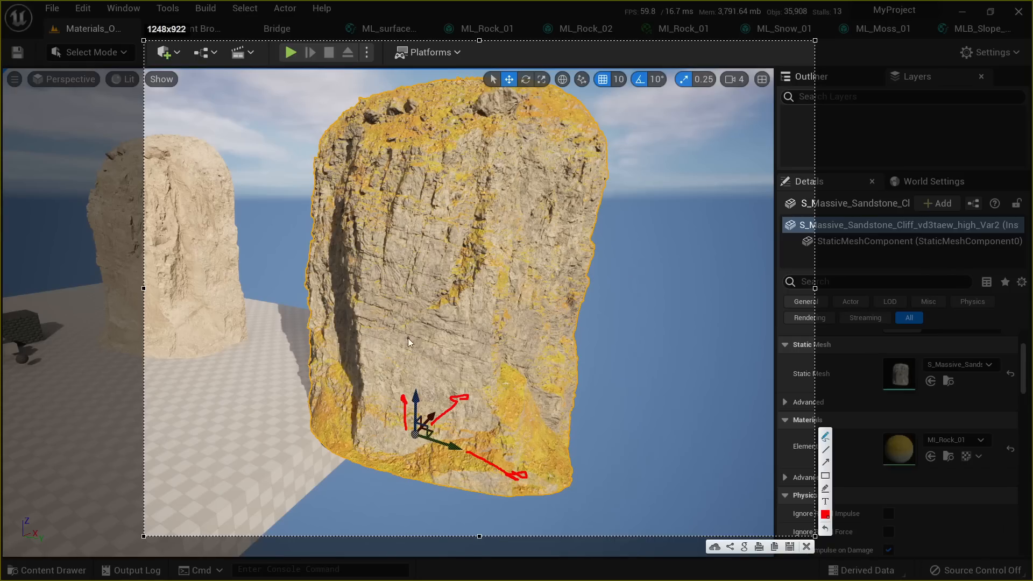
left_click(806, 546)
Step: In MLB_Slope_Mask, spread out the Tangent Normal and Slope Angle nodes and connect Slope Angle to the SlopAngle input of SlopeMask
left_click(975, 28)
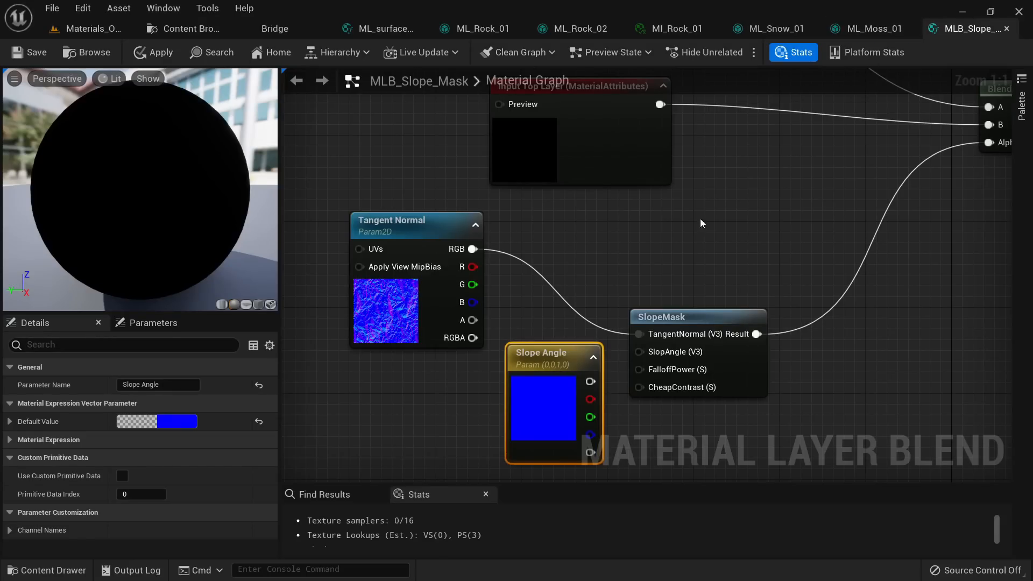
left_click_drag(565, 393, 421, 412)
left_click_drag(412, 309, 400, 256)
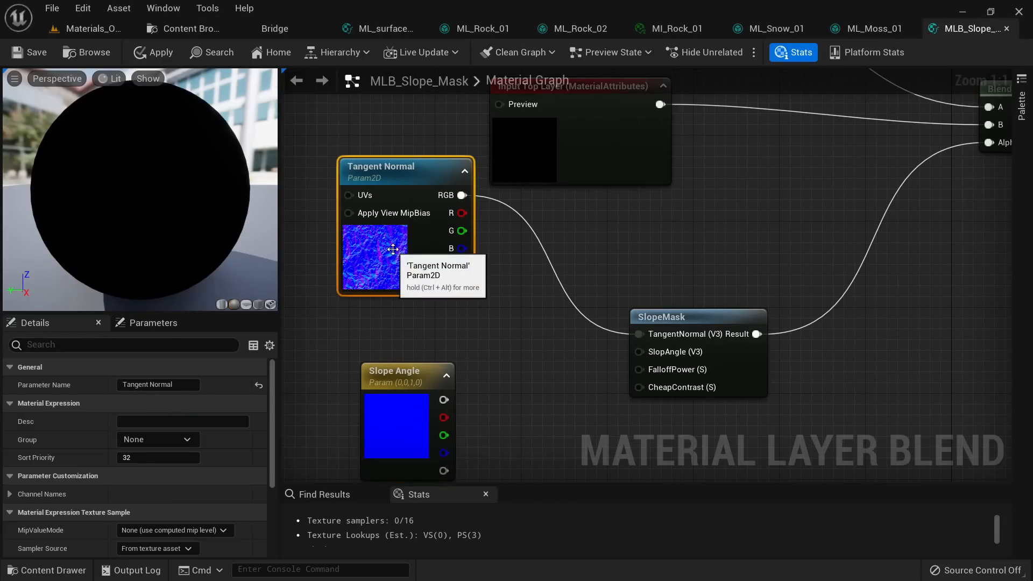
left_click_drag(420, 413, 638, 352)
right_click_drag(506, 469, 535, 364)
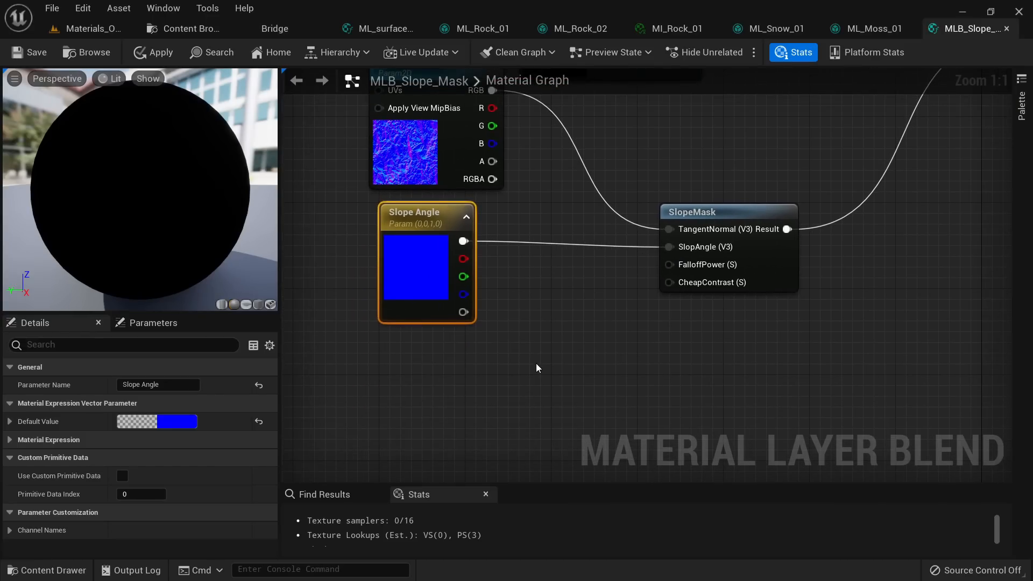
Step: Add a constant beside the SlopeMask node, convert it to a parameter named "Fall Off" and set its default value to 1
left_click(518, 361)
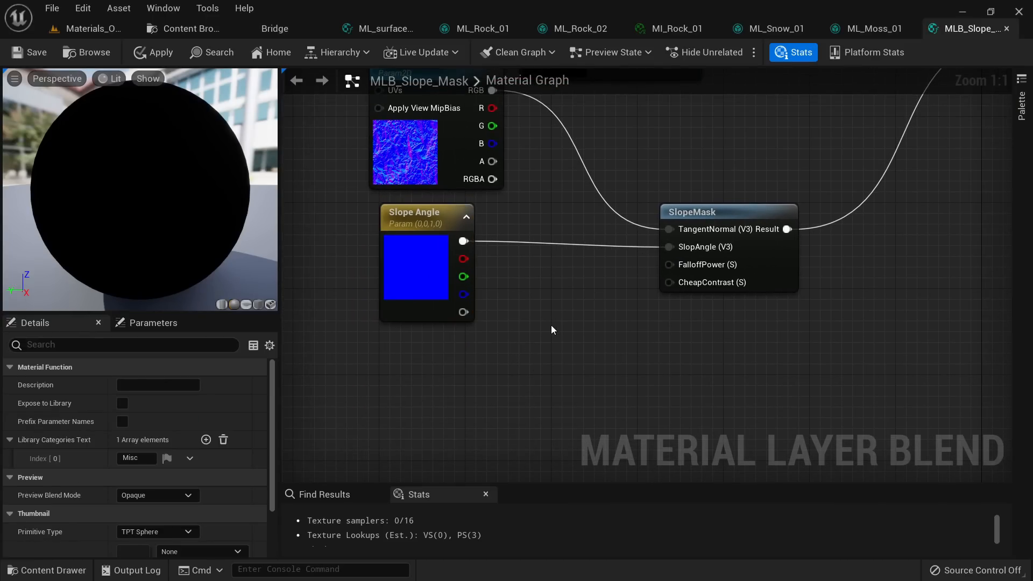
left_click(531, 290)
right_click(538, 293)
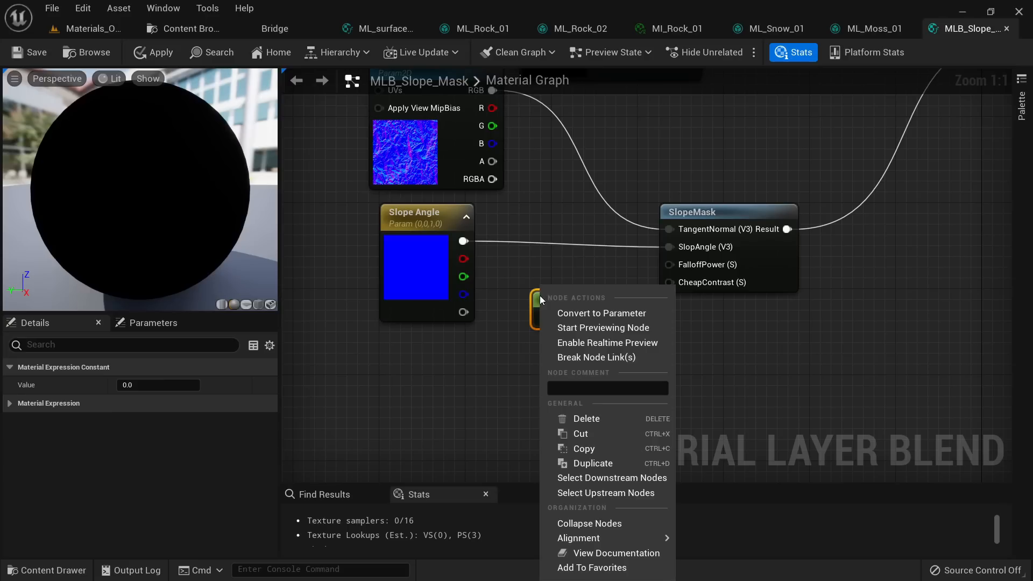
left_click(586, 311)
type("Fall Off")
key("Return")
left_click(139, 421)
type("1")
key("Return")
Step: Connect Fall Off to the FalloffPower input of SlopeMask and place the node beneath Slope Angle
right_click_drag(579, 334, 554, 326)
left_click_drag(562, 321, 640, 259)
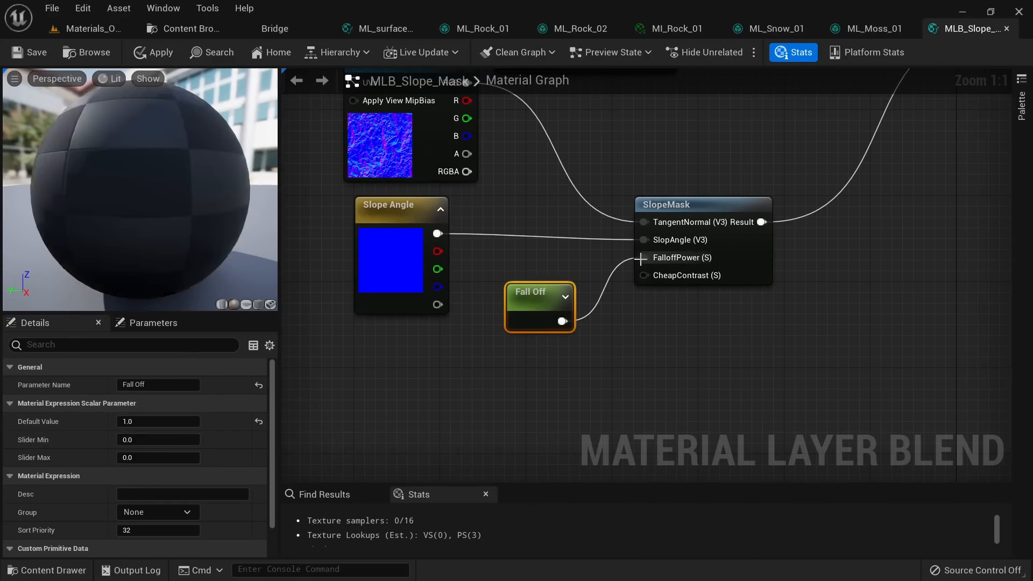
left_click_drag(542, 305, 393, 357)
right_click_drag(614, 340, 714, 266)
Step: Duplicate the Fall Off parameter as "Contrast", connect it to the CheapContrast input of SlopeMask and apply the layer blend changes
left_click(497, 373)
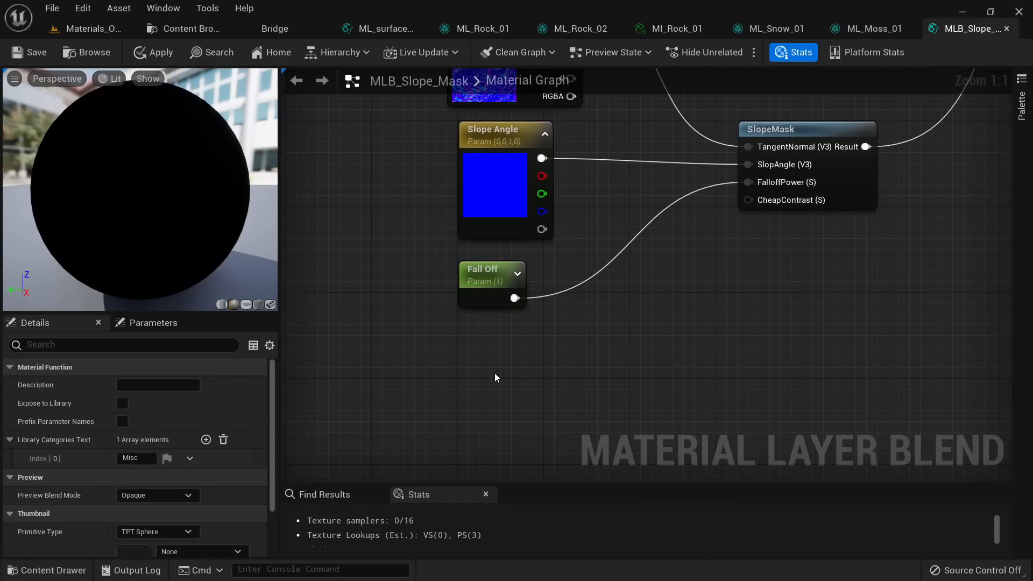
key("ctrl+v")
left_click_drag(524, 395, 491, 346)
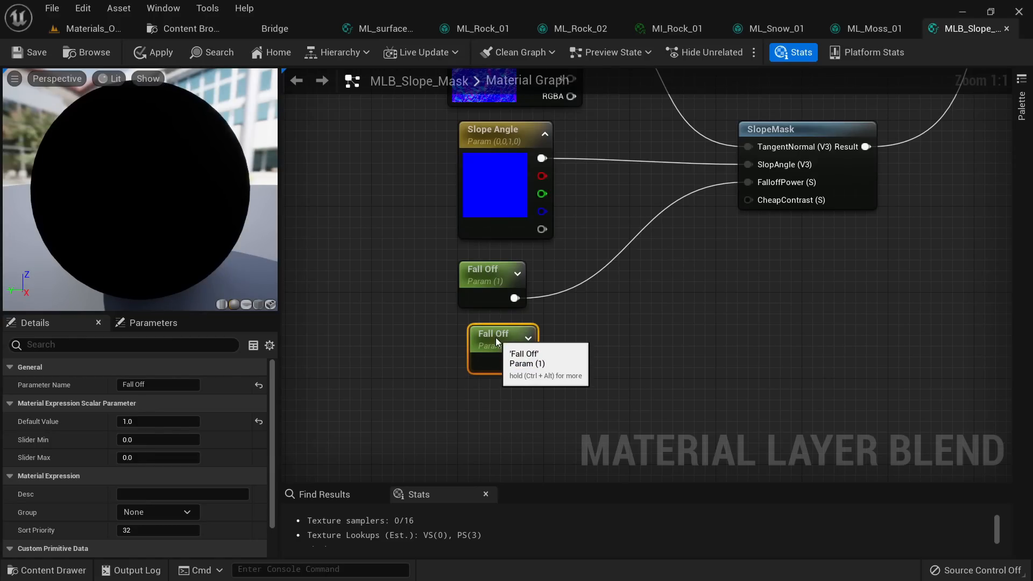
left_click(175, 386)
type("Contrast")
key("Return")
left_click_drag(530, 363, 747, 200)
scroll(484, 376, "down", 3)
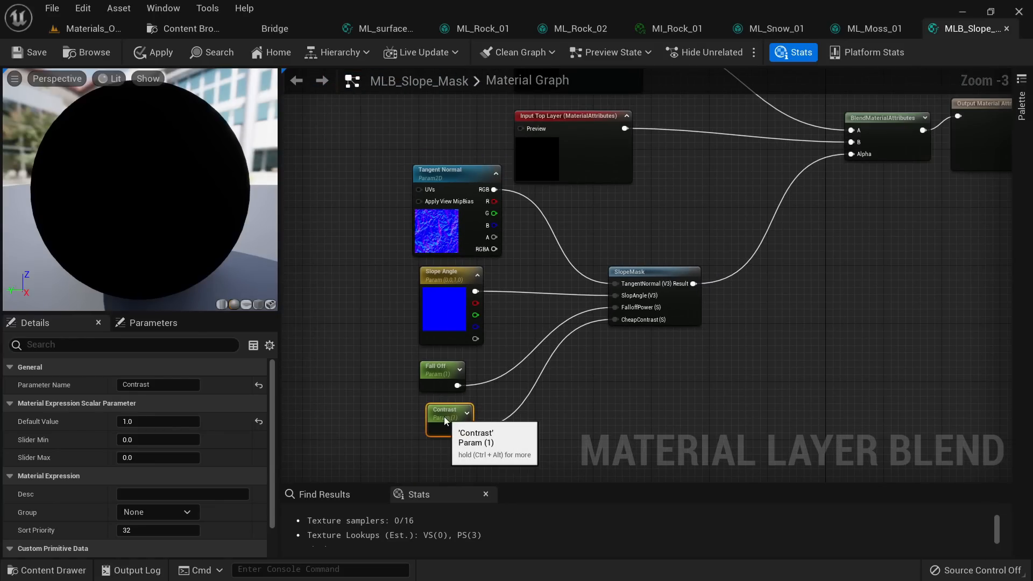
left_click(143, 56)
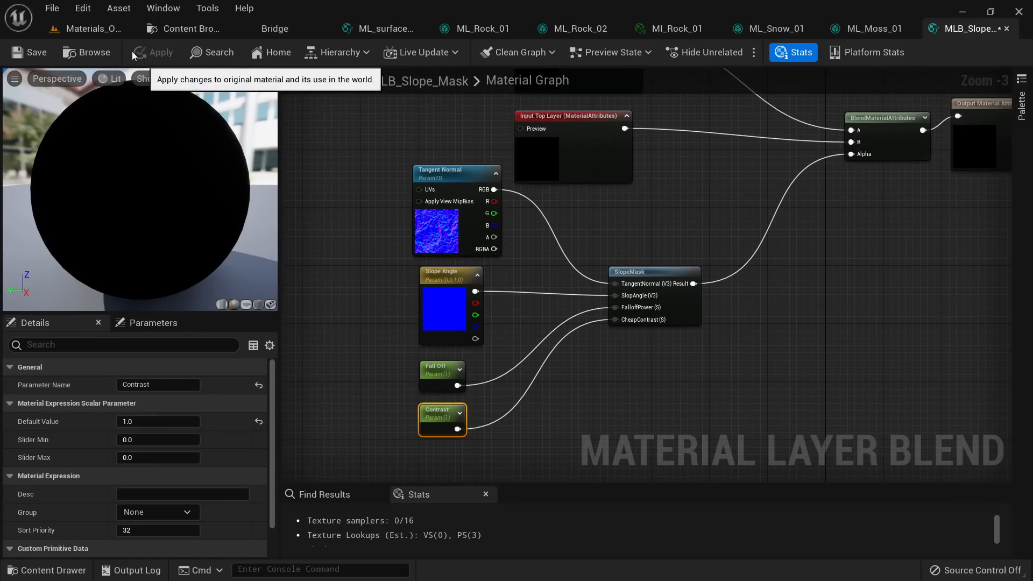
Step: Undock the MI_Rock_01 editor into a floating window and place it beside the cliff in the Materials_Overview level
left_click(99, 33)
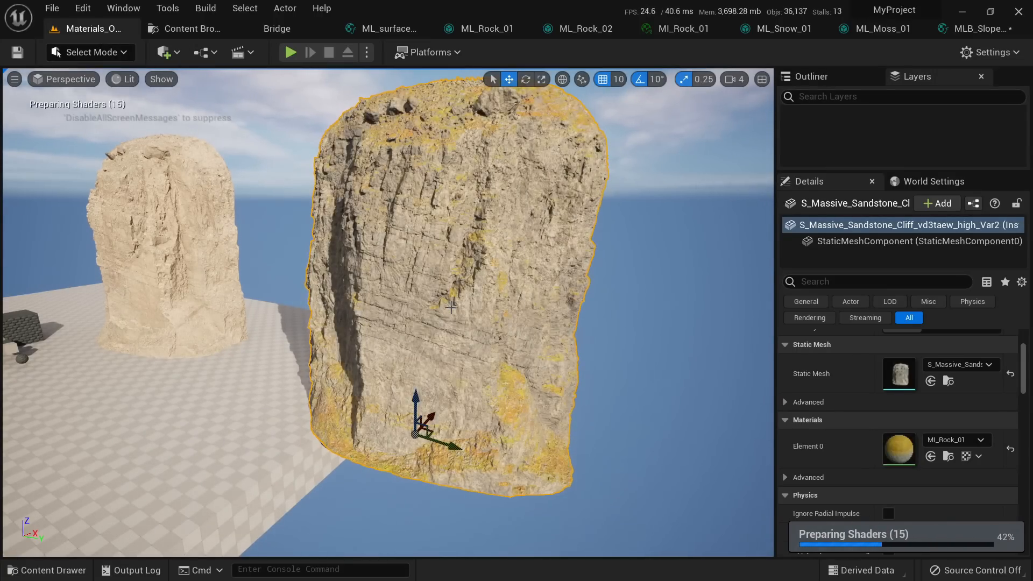
right_click_drag(461, 330, 376, 355)
left_click(677, 30)
left_click_drag(678, 33, 745, 161)
left_click(93, 29)
left_click_drag(987, 154, 851, 110)
Step: Expand the texture, scalar and vector parameters of the MLB_Slope_Mask blend in MI_Rock_01 and enable the Slope Angle override
scroll(742, 296, "down", 1)
scroll(710, 304, "up", 1)
left_click(699, 315)
scroll(715, 311, "down", 1)
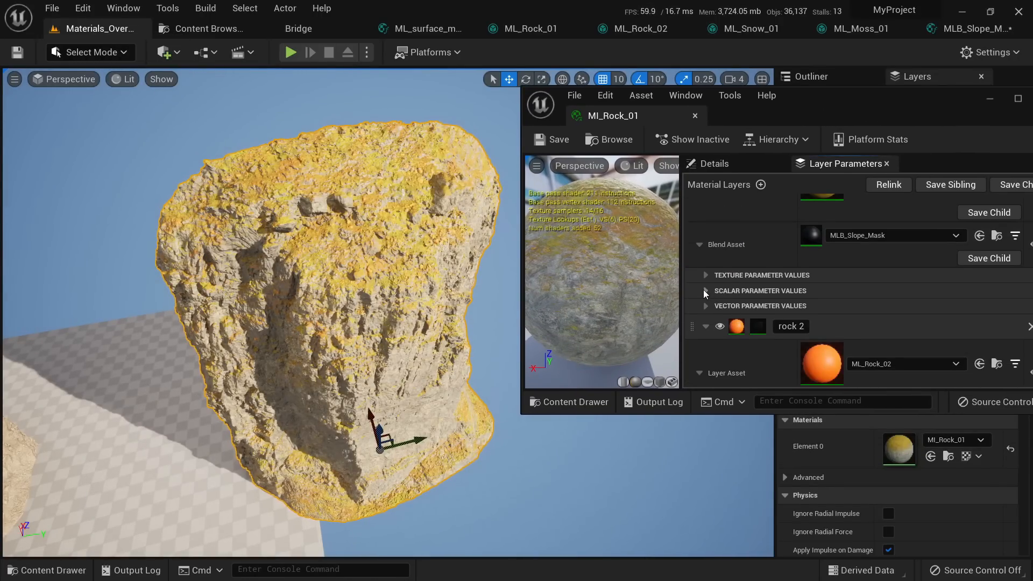
left_click(705, 277)
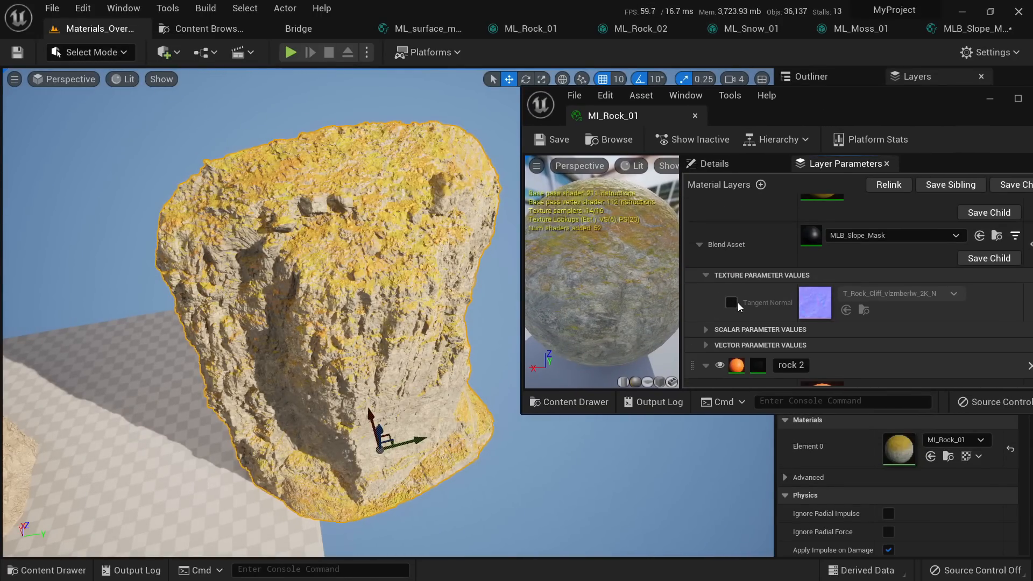
left_click(707, 329)
scroll(713, 324, "down", 1)
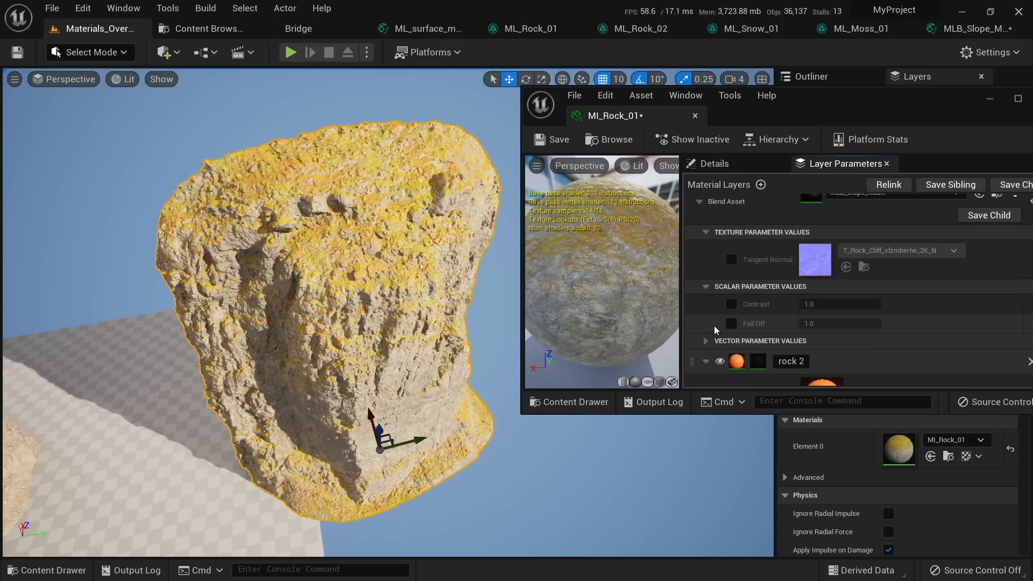
left_click(706, 341)
scroll(715, 328, "down", 1)
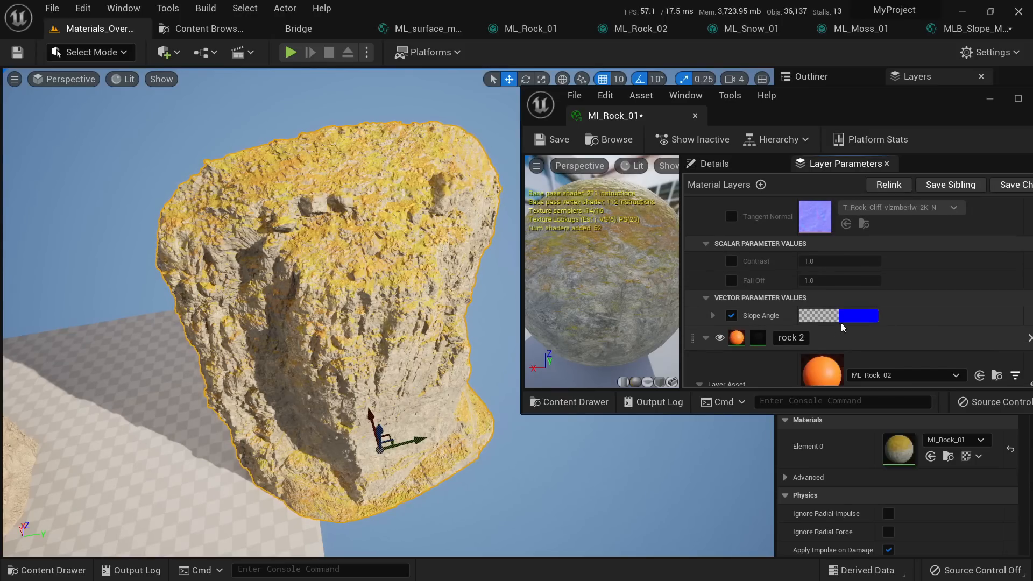
Step: Try Slope Angle colors other than blue to compare how the slope mask covers the cliff
left_click(840, 321)
left_click_drag(624, 353, 602, 419)
right_click_drag(258, 312, 333, 295)
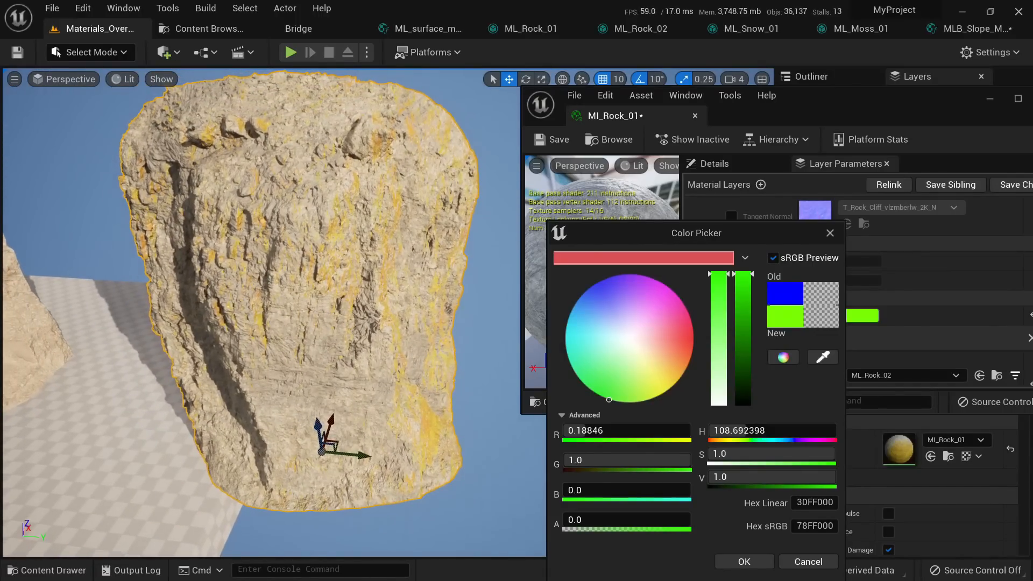
left_click_drag(628, 435, 689, 434)
right_click_drag(269, 269, 285, 344)
left_click(808, 561)
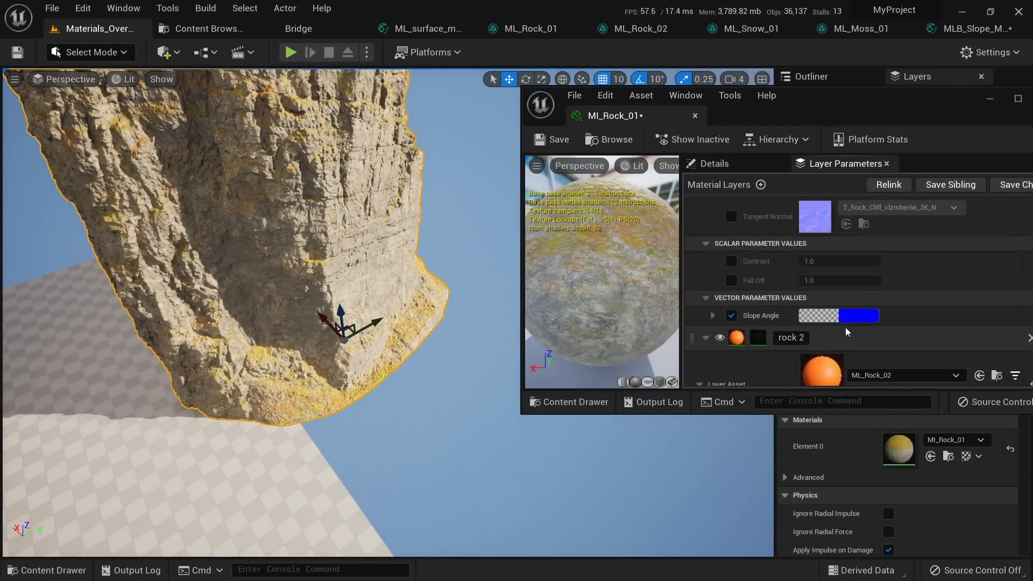
Step: Enable the Fall Off and Contrast overrides of the slope mask blend
right_click_drag(322, 269, 350, 309)
scroll(323, 296, "up", 2)
left_click(731, 280)
left_click(731, 261)
Step: Try Fall Off values of 2, 5 and 0.1 on the cliff and set Fall Off back to 1
left_click(826, 280)
type("2")
key("Return")
type("5")
key("Return")
type("0.1")
key("Return")
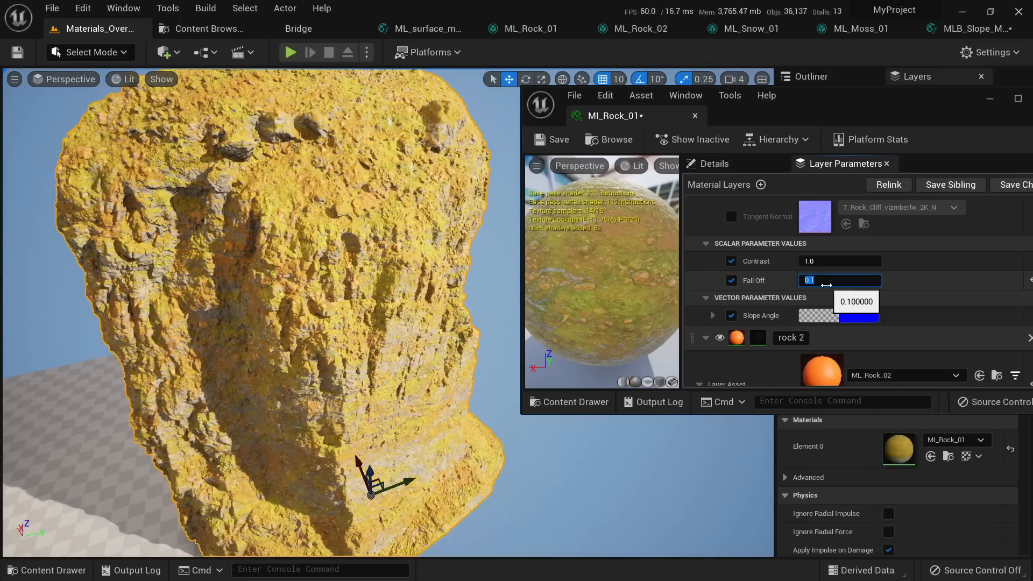
type("1")
key("Return")
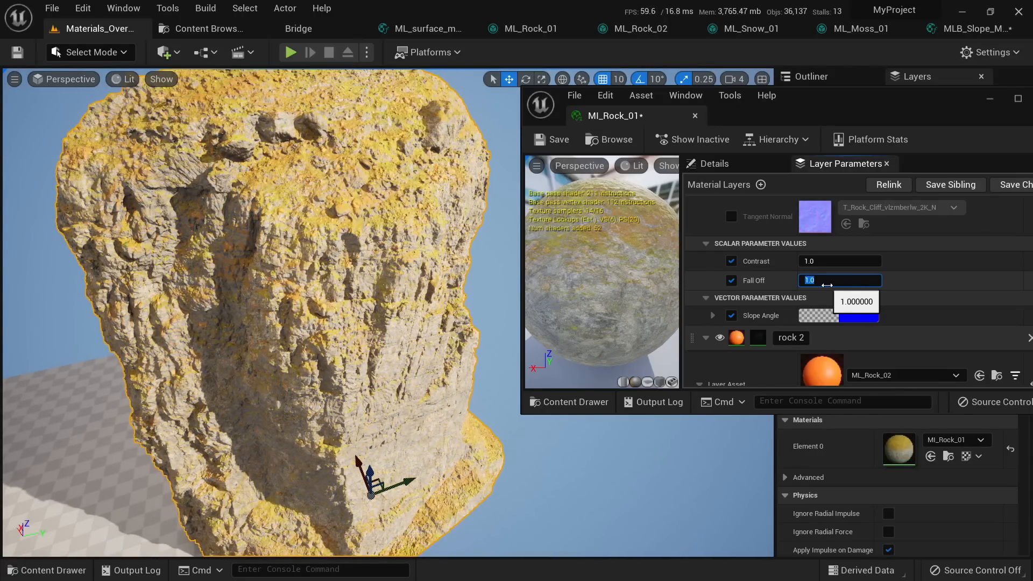
Step: Try Contrast values of 5 and 0.1 on the cliff and set Contrast back to 1
left_click(834, 261)
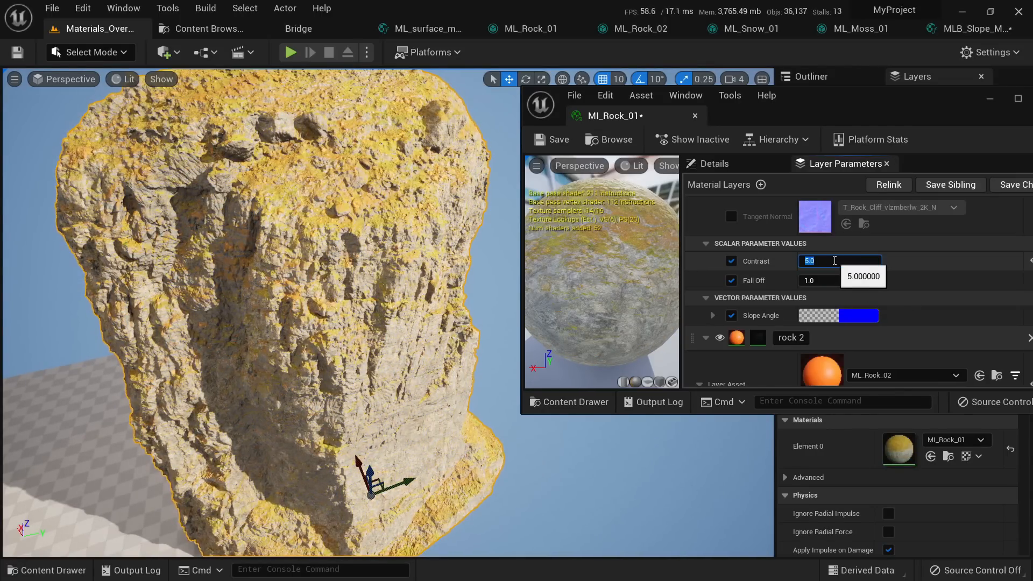
key("Return")
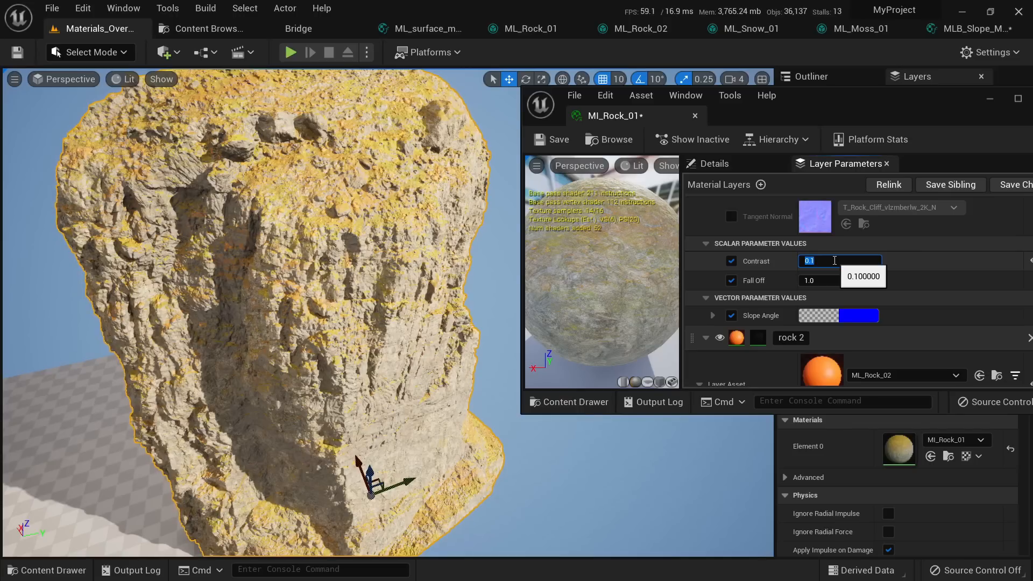
right_click_drag(409, 371, 355, 344)
left_click(831, 262)
key("Return")
right_click_drag(408, 323, 473, 295)
Step: Save the MI_Rock_01 material instance and close its window
left_click(557, 138)
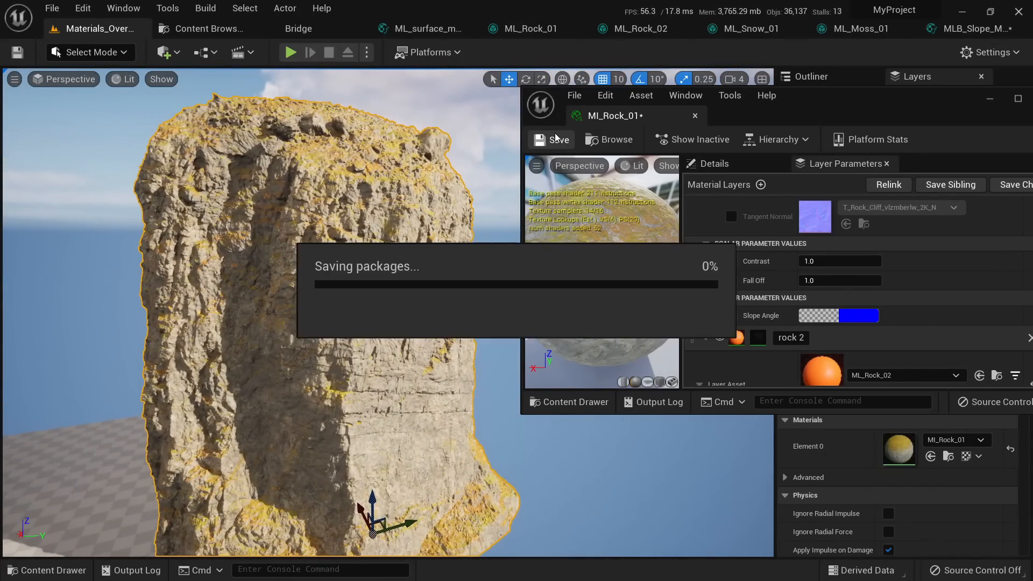
left_click(694, 116)
right_click_drag(578, 272, 574, 335)
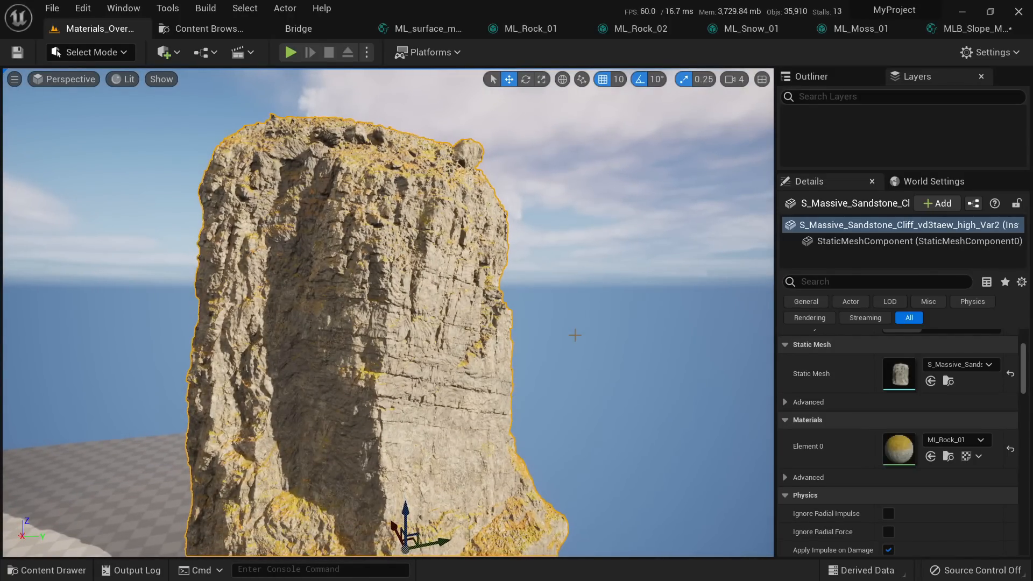
right_click_drag(451, 375, 448, 375)
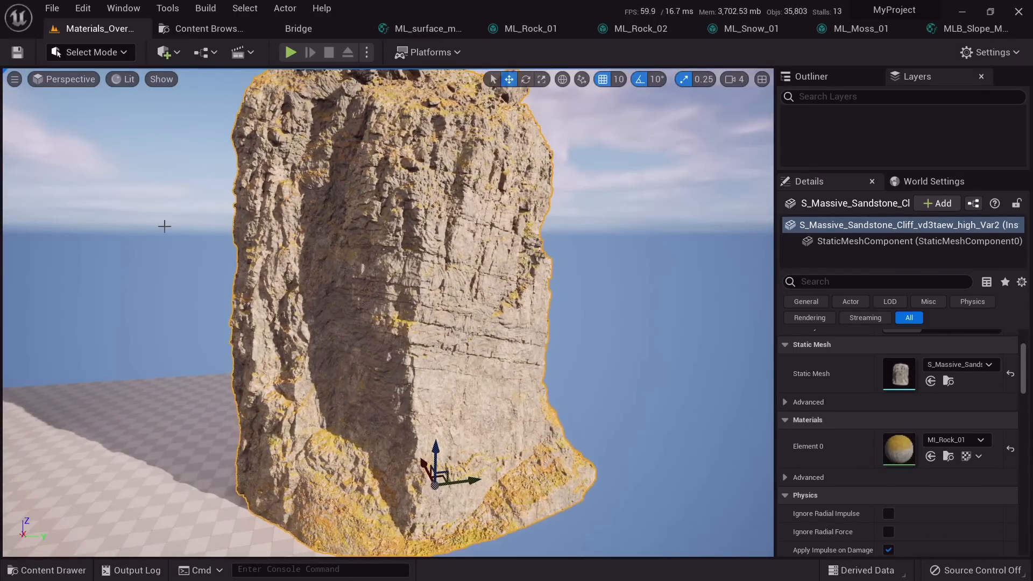
Step: Close every editor tab except the Materials_Overview level and the Content Browser
left_click(395, 31)
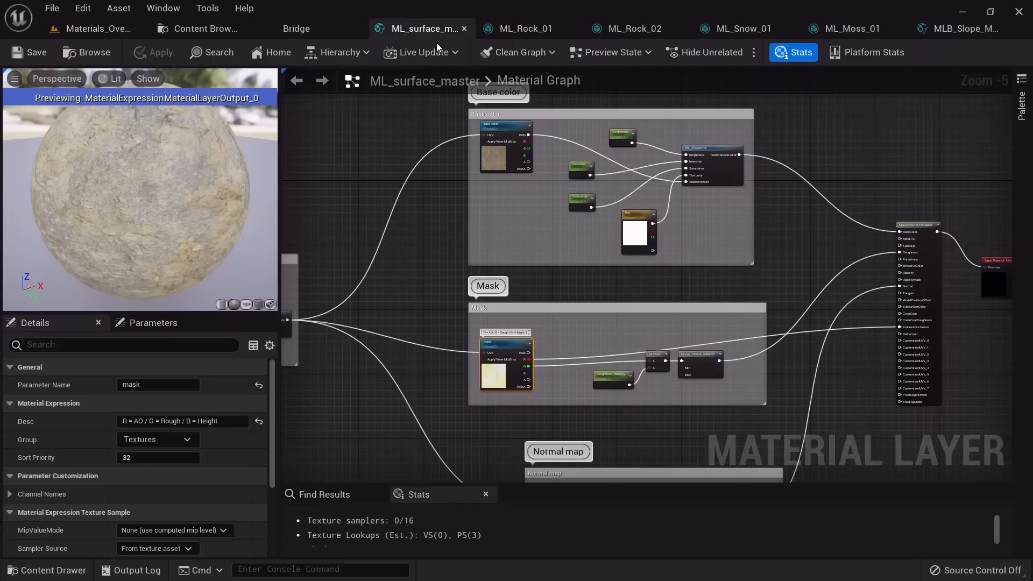
middle_click(411, 32)
left_click(455, 30)
middle_click(455, 30)
left_click(518, 32)
middle_click(518, 32)
middle_click(518, 31)
middle_click(518, 32)
middle_click(524, 32)
left_click(304, 34)
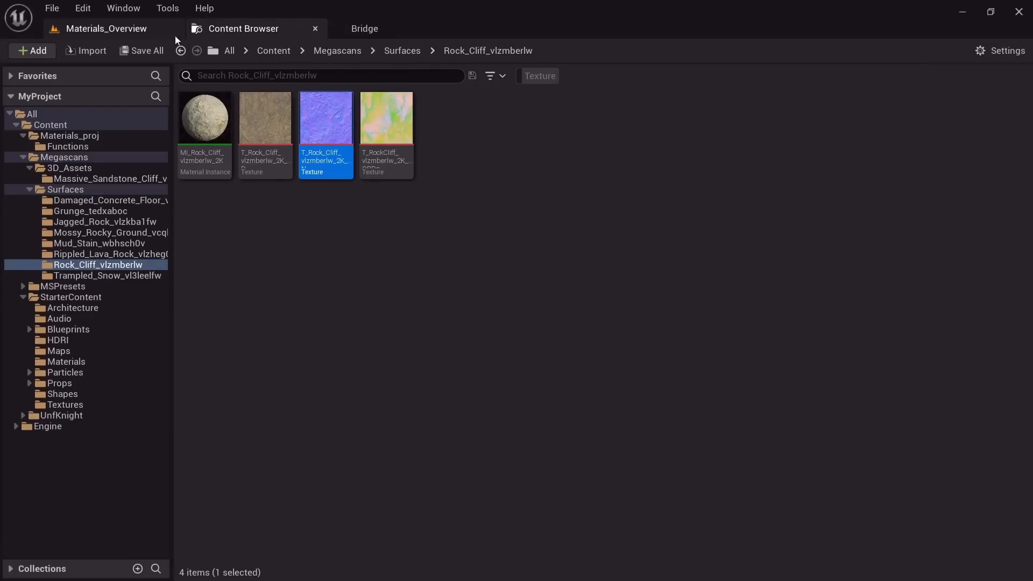
left_click(135, 31)
middle_click(377, 26)
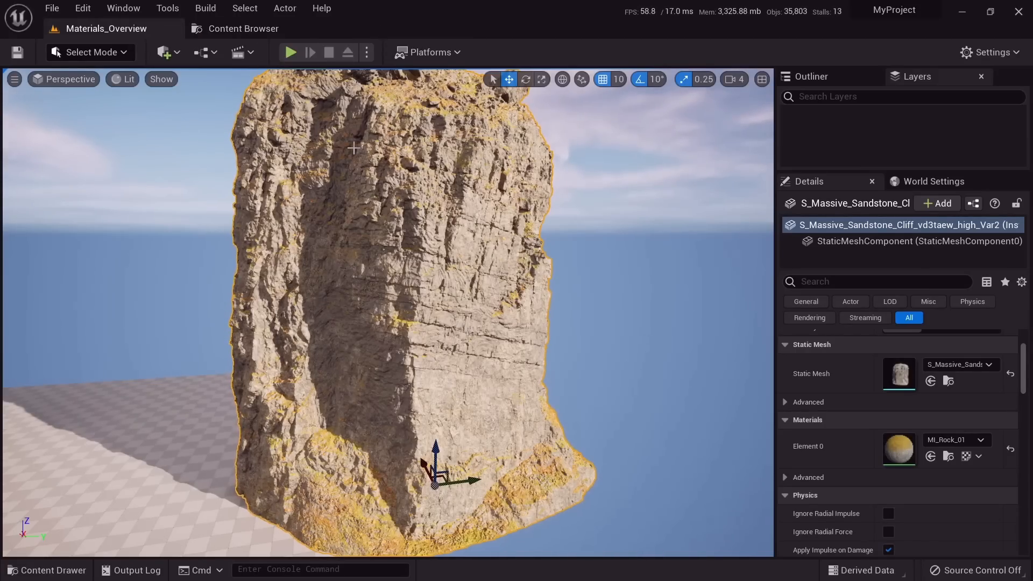
Step: Create a Material Layer Blend named MLB_Vertex_Paint in the Materials_proj folder and open it
left_click(239, 29)
left_click(79, 135)
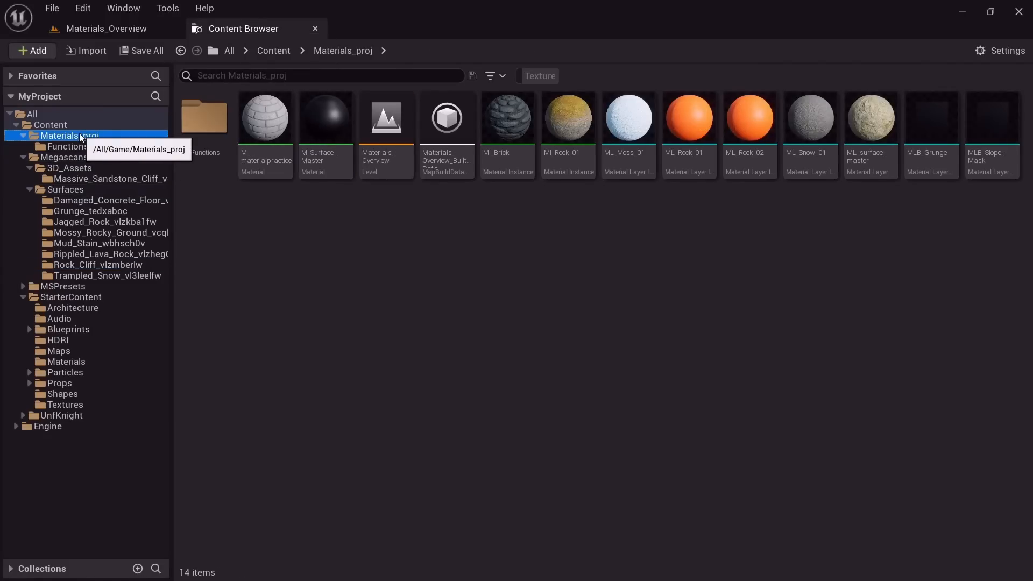
right_click(499, 252)
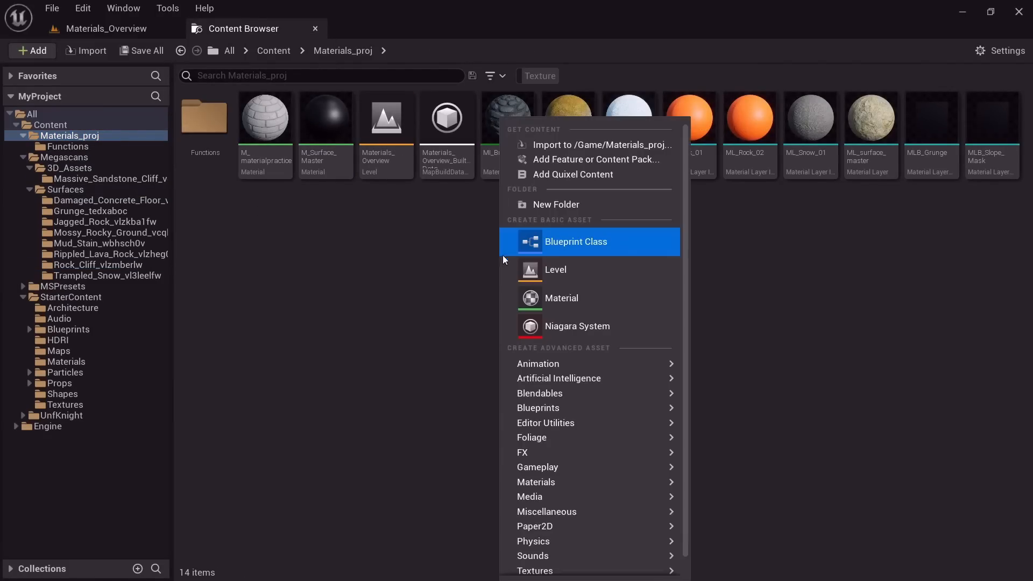
mouse_move(593, 461)
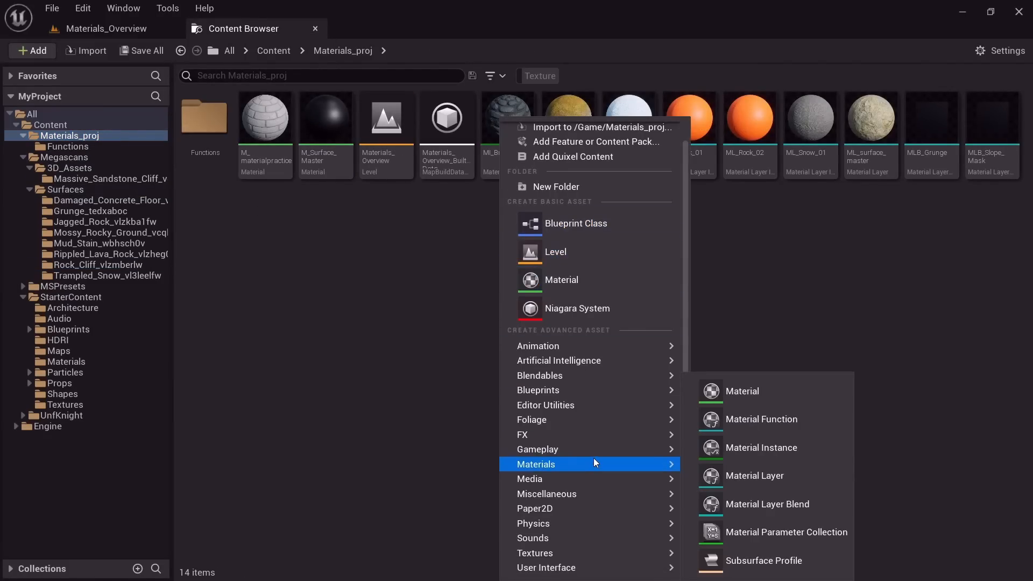
left_click(765, 503)
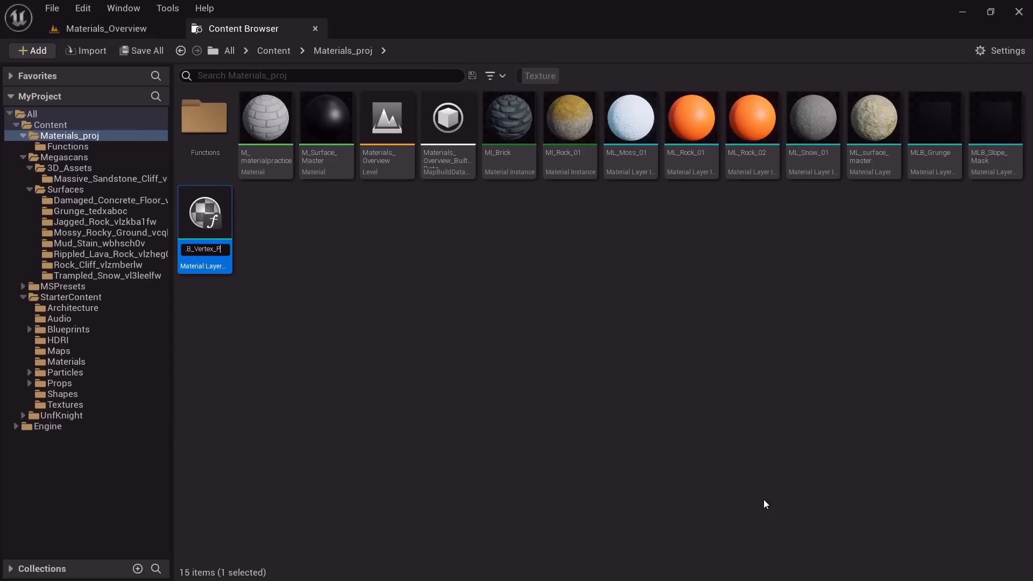
key("Return")
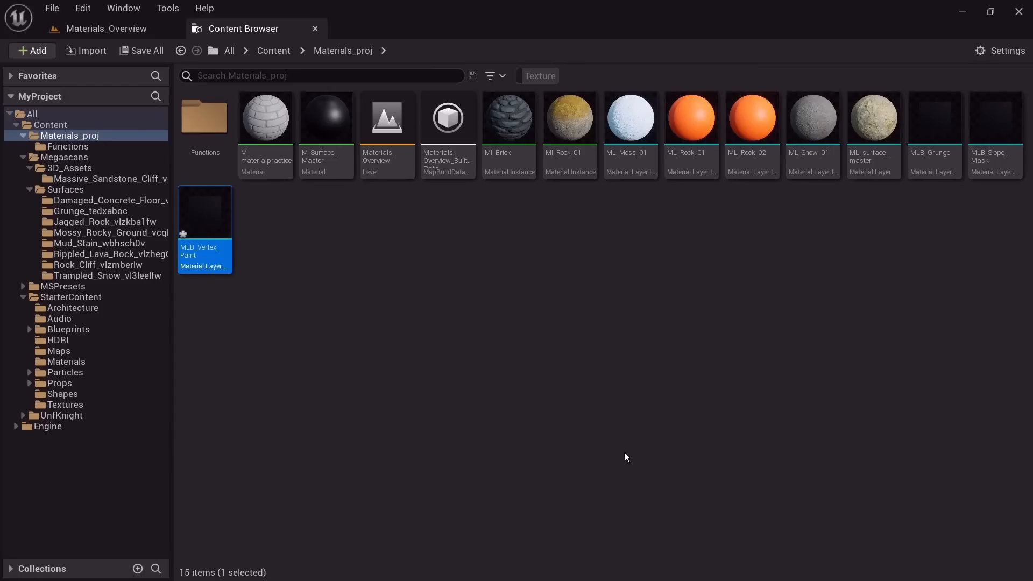
double_click(204, 231)
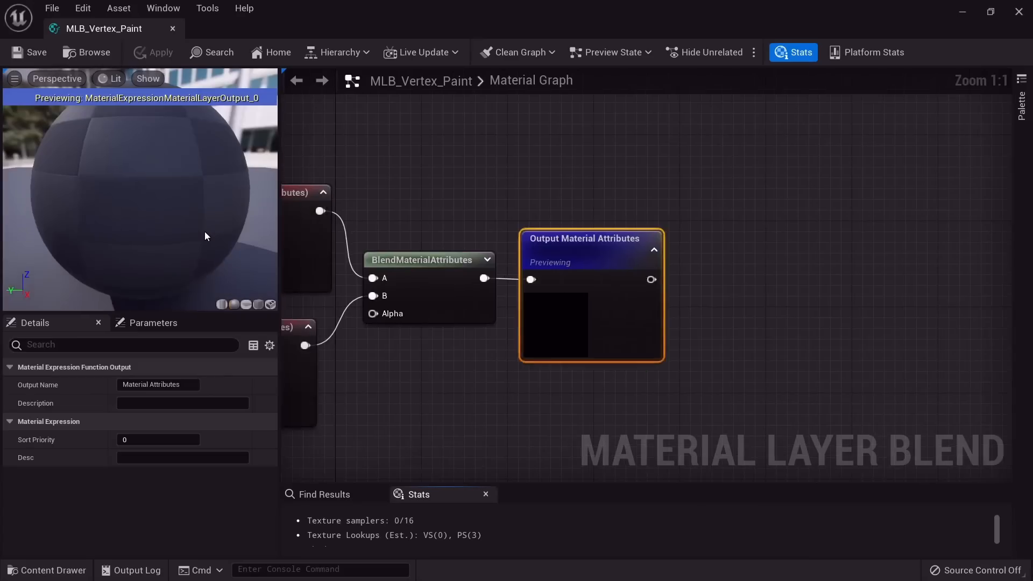
Step: Dock the MLB_Vertex_Paint editor with the other tabs and space the two input layer nodes farther from the BlendMaterialAttributes node
left_click_drag(113, 26, 407, 28)
right_click_drag(472, 414, 720, 378)
left_click_drag(567, 415, 495, 179)
left_click_drag(608, 188, 423, 172)
right_click_drag(422, 174, 482, 169)
left_click(569, 353)
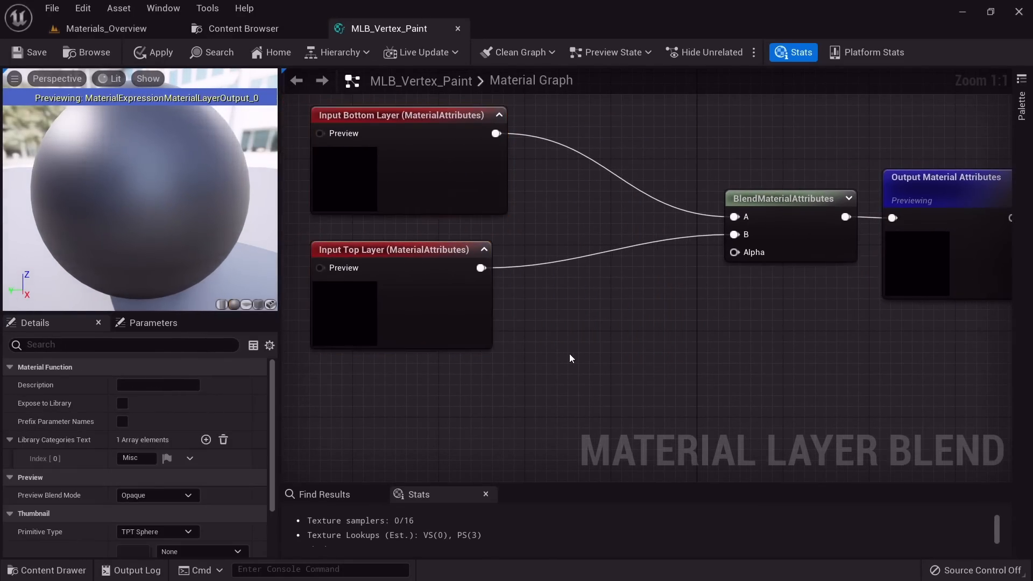
Step: Add a VertexColor node and place it below the Input Top Layer node
right_click(569, 354)
type("vertex")
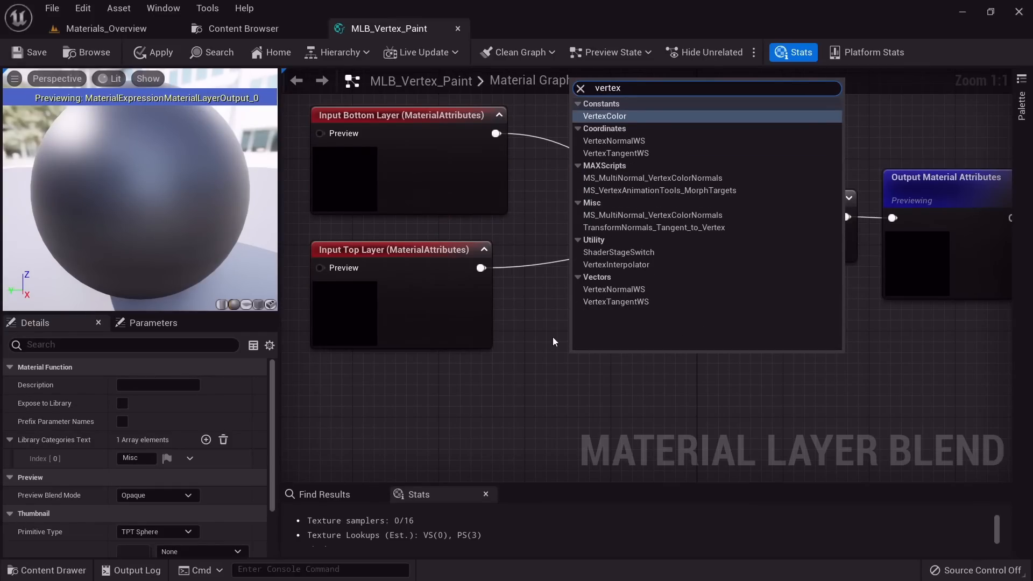
key("Return")
left_click_drag(597, 436, 438, 462)
Step: Route Vertex Color through a ChannelMaskParameter named Vertex channel into the Alpha of BlendMaterialAttributes, and apply the change
left_click_drag(468, 412, 507, 370)
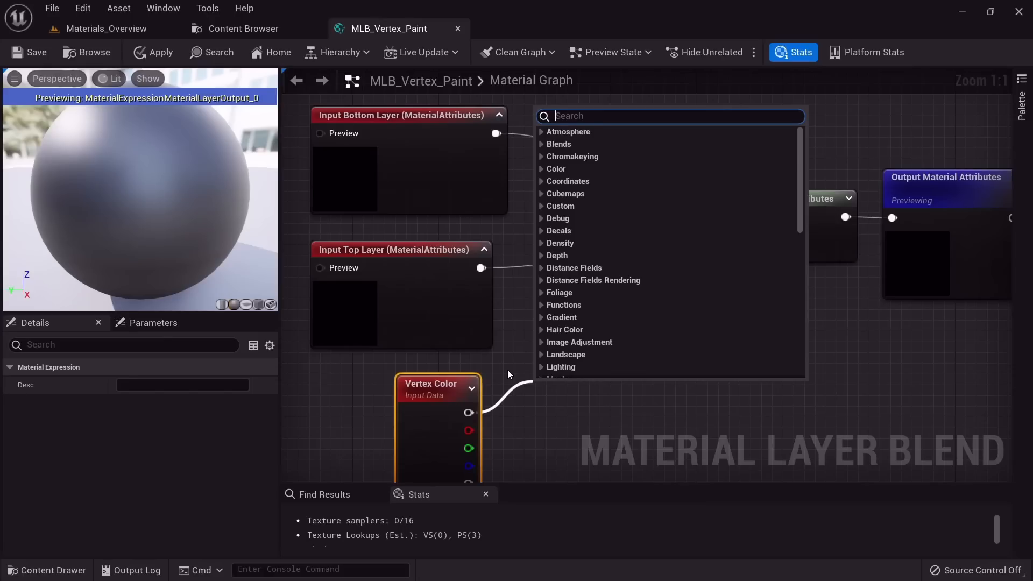
type("channel parame")
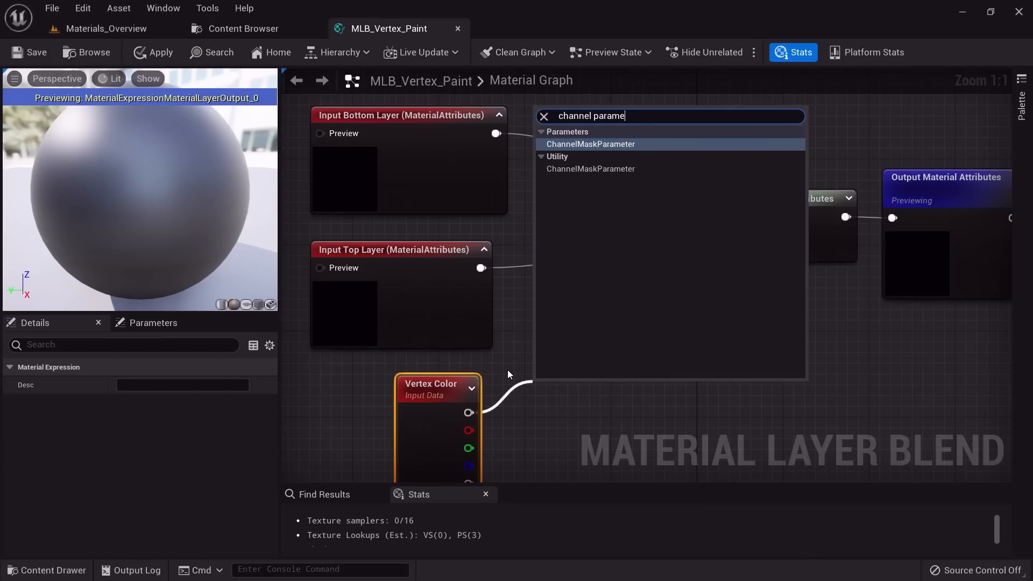
key("Return")
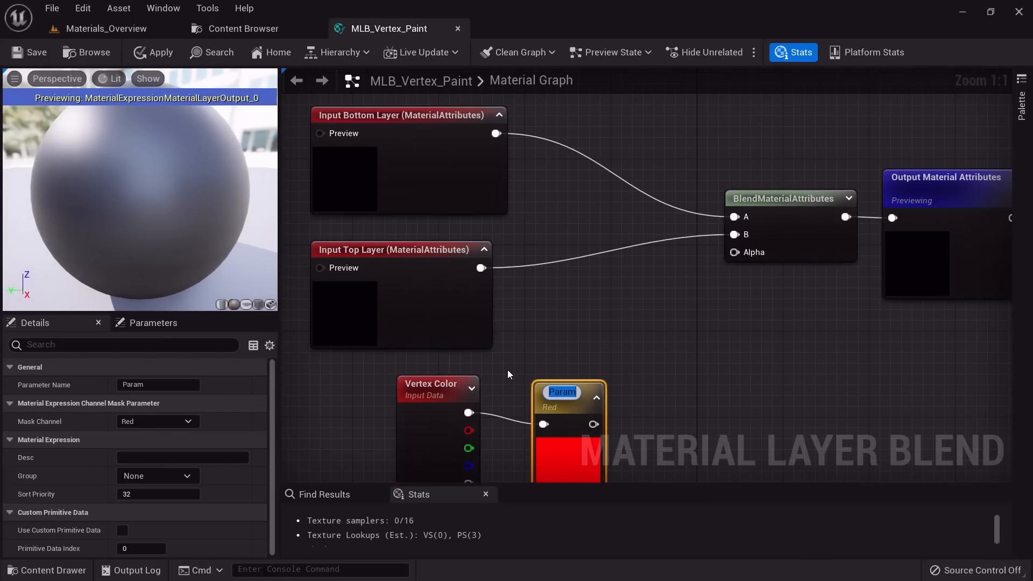
type("Vertex cha")
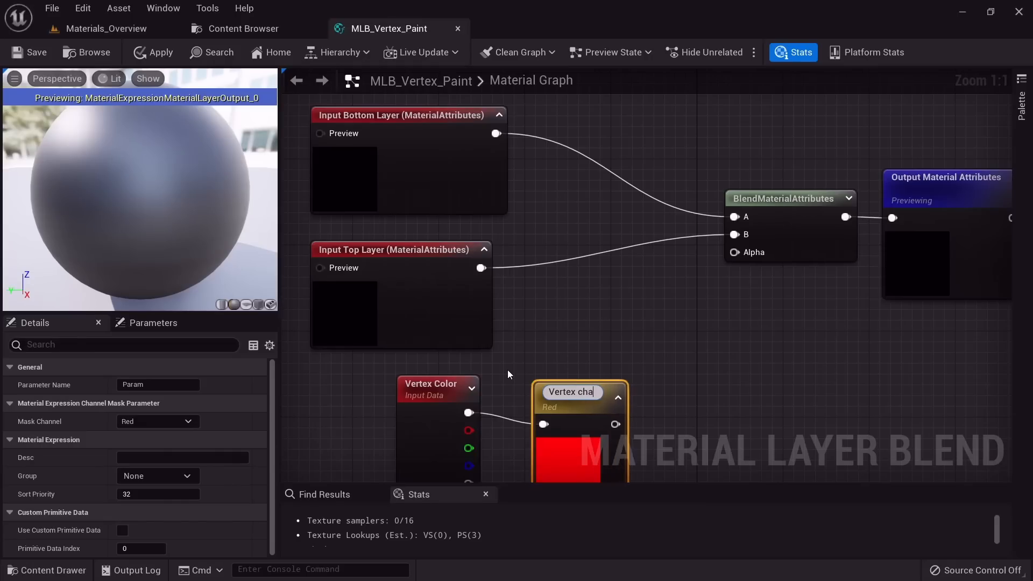
type("nnel")
key("Return")
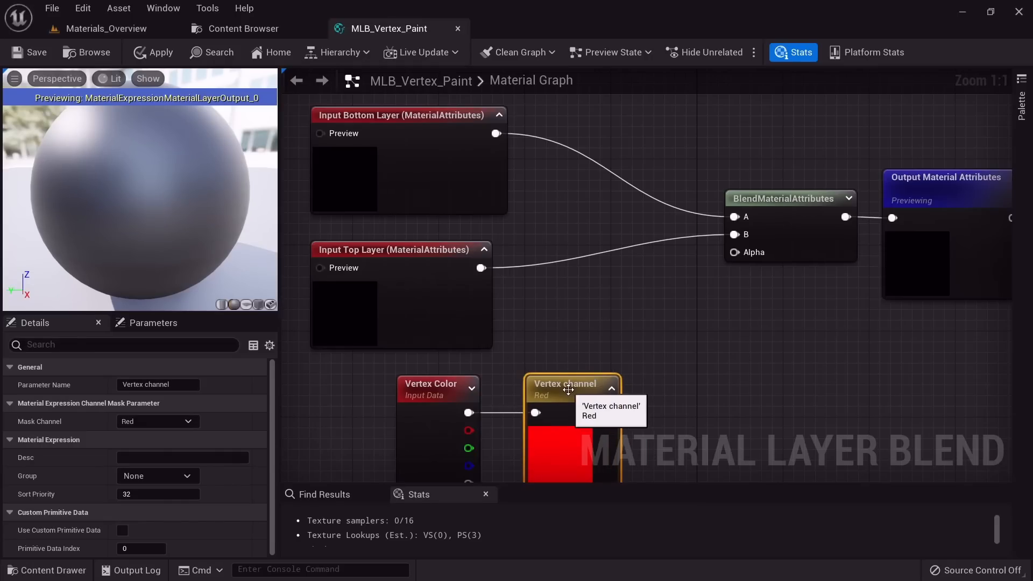
left_click_drag(608, 412, 736, 257)
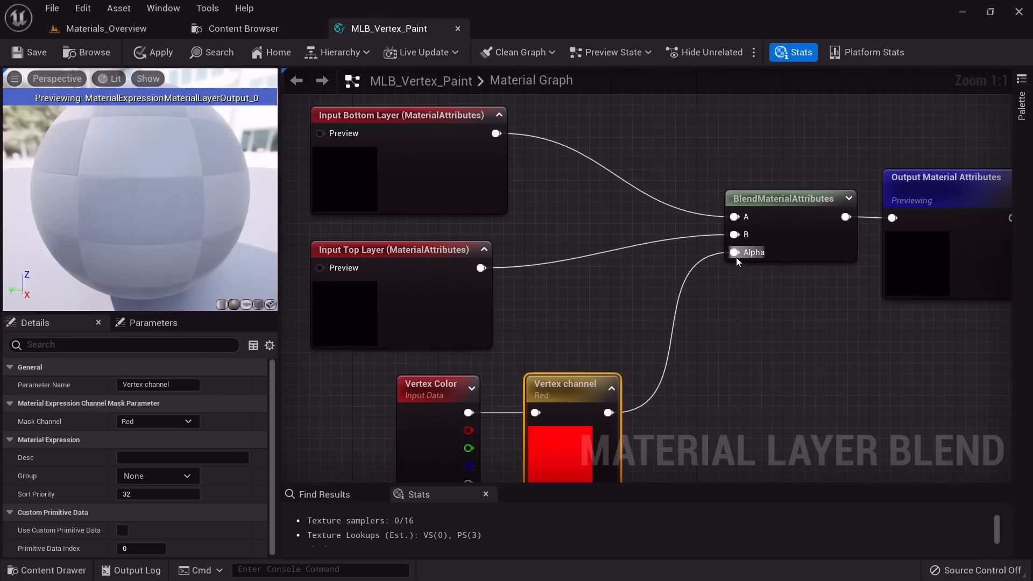
left_click(153, 51)
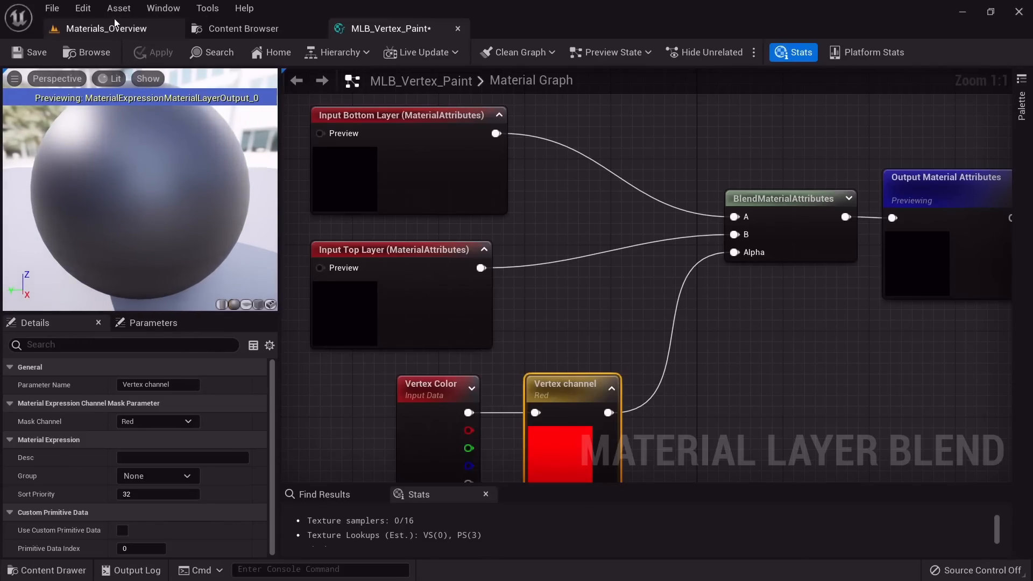
left_click(99, 31)
right_click_drag(387, 242, 393, 269)
left_click(396, 24)
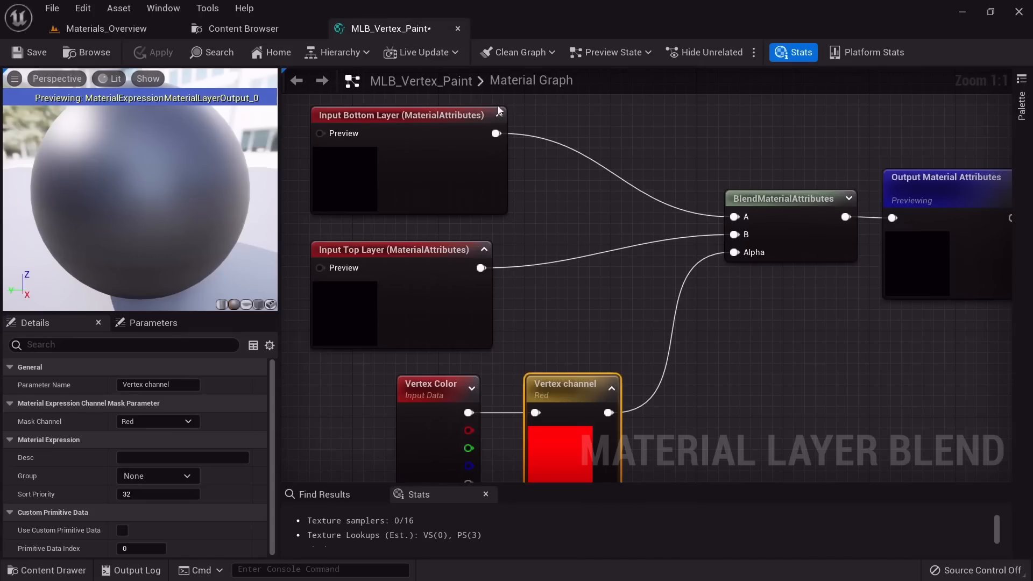
left_click(253, 27)
Step: Open the cliff's MI_Rock_01 material instance from the Materials_Overview level and show its layer parameters
left_click(118, 30)
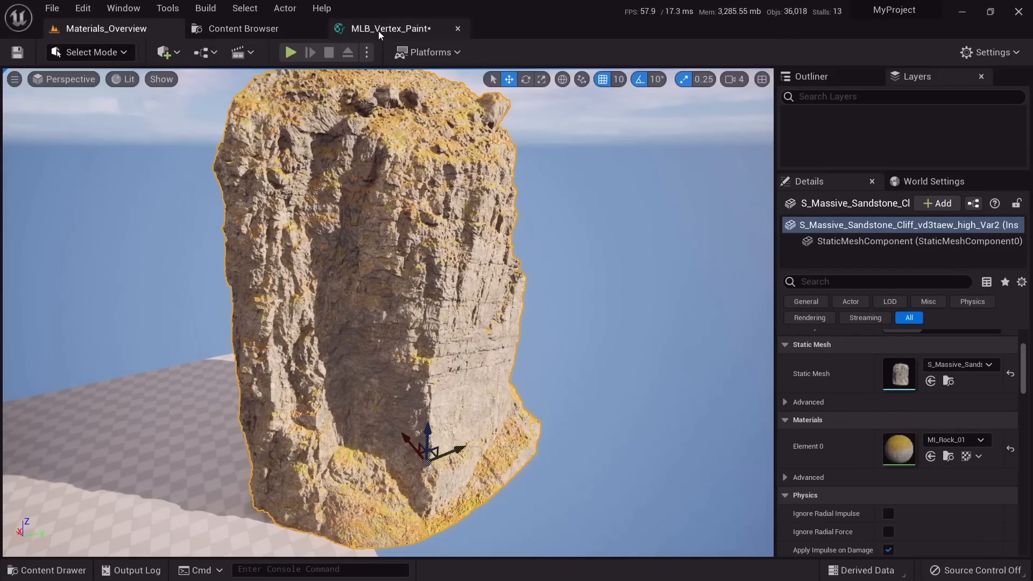
double_click(905, 440)
left_click(450, 78)
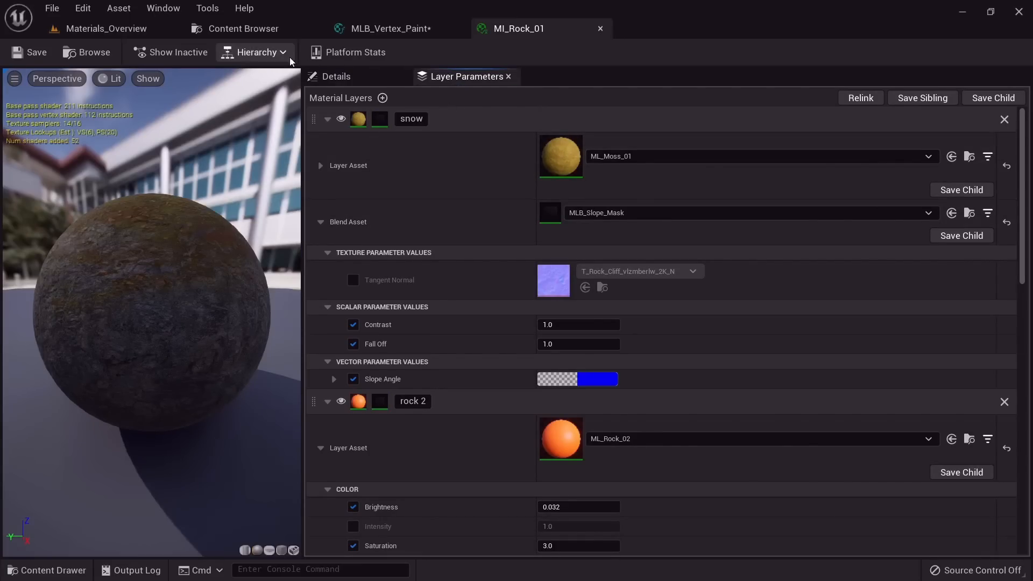
left_click(276, 37)
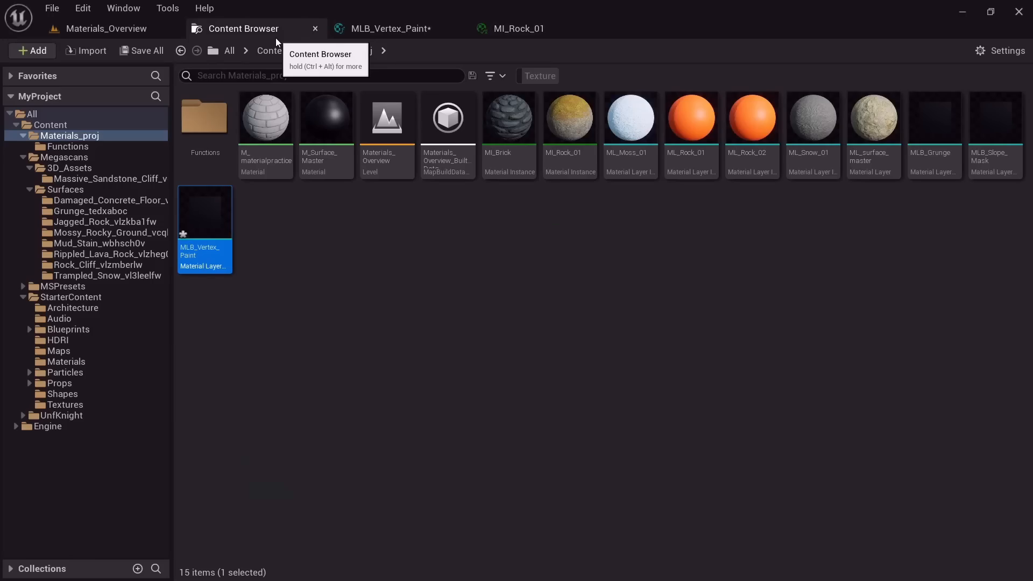
left_click(420, 30)
right_click_drag(464, 285, 530, 250)
scroll(527, 244, "down", 1)
scroll(621, 291, "up", 1)
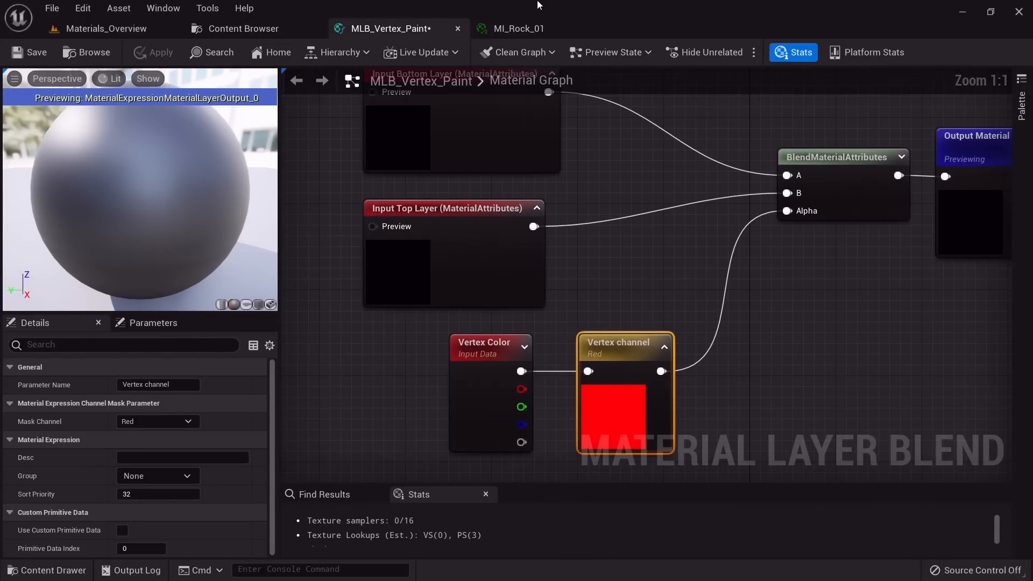
left_click(508, 29)
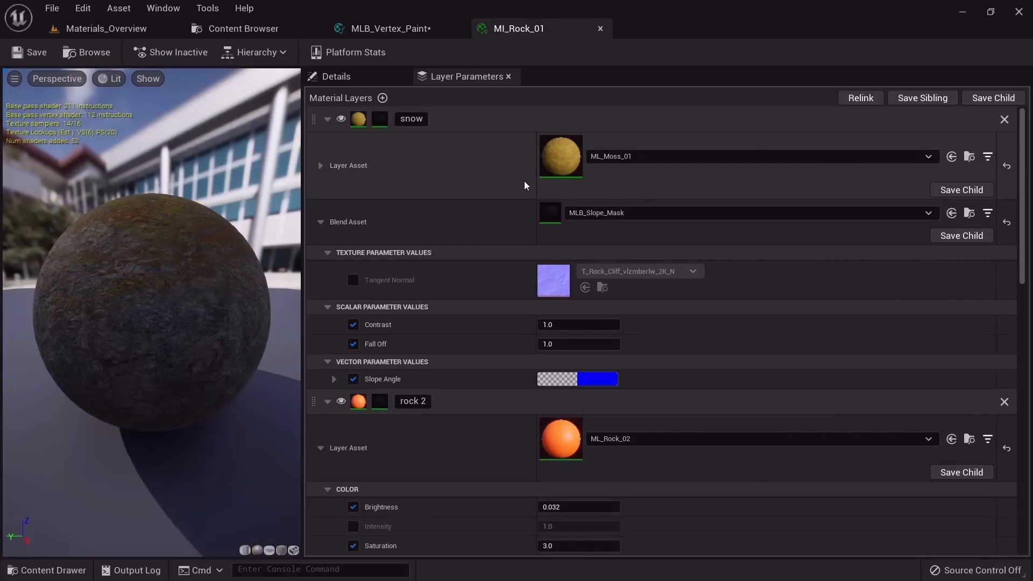
Step: Open the ML_surface_master material layer from the Materials_proj folder
left_click(242, 35)
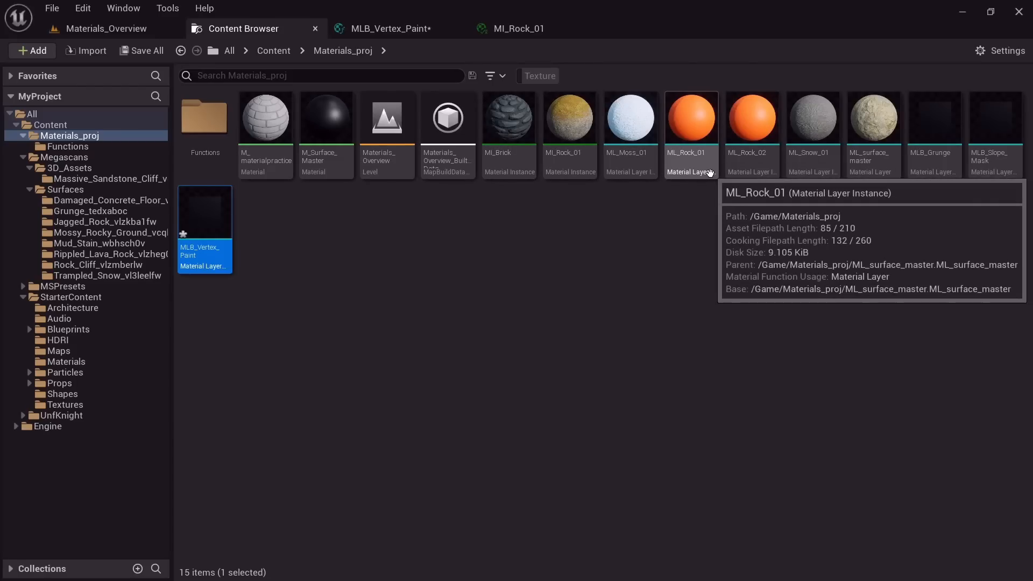
double_click(867, 170)
scroll(954, 309, "down", 6)
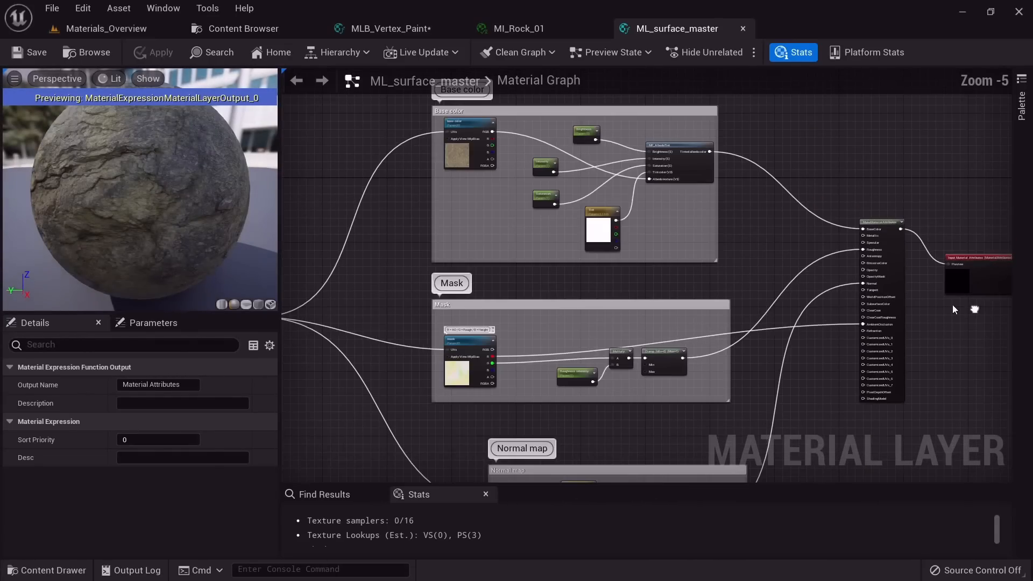
Step: Set the Sampler Source of the texture samples, including mask and normal, to Shared: Wrap and apply the change
left_click(467, 364)
right_click_drag(467, 365, 480, 267)
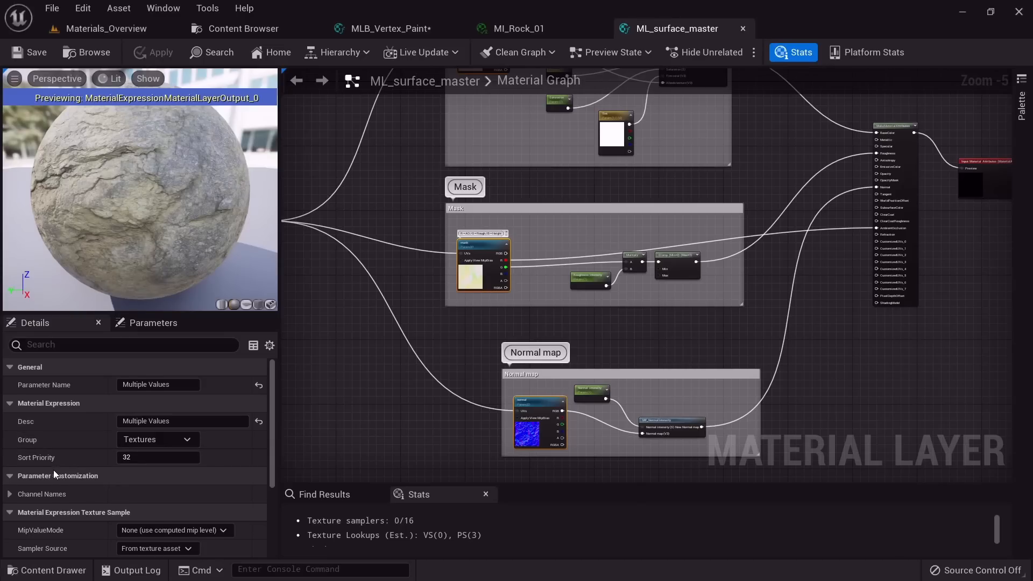
scroll(53, 470, "down", 2)
scroll(86, 473, "down", 1)
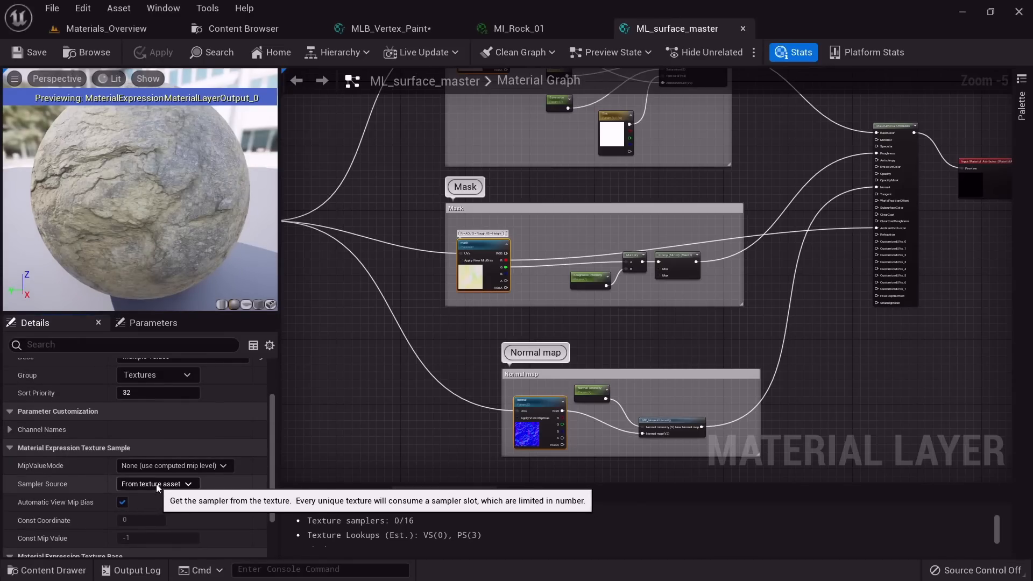
left_click(144, 483)
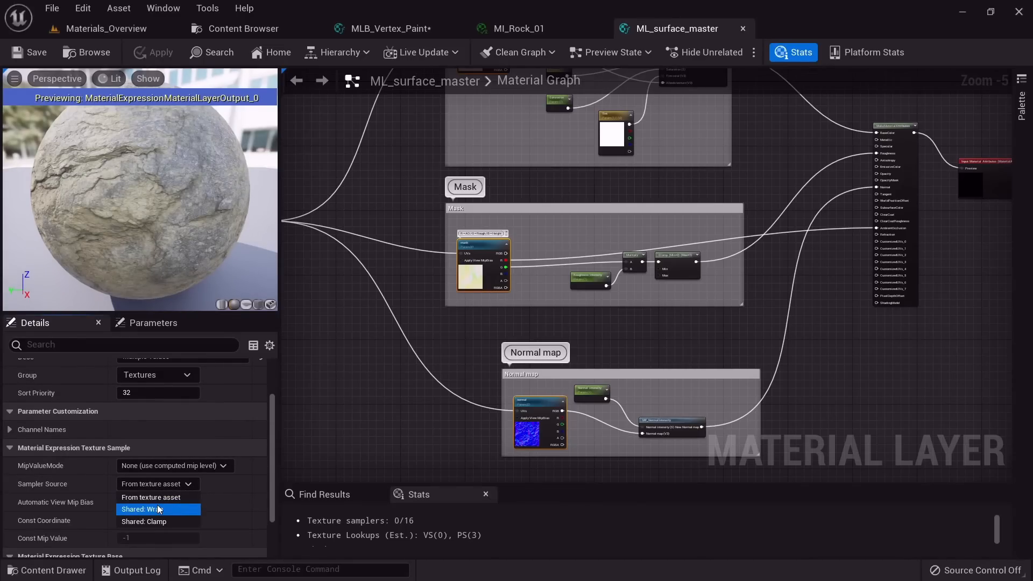
left_click(160, 509)
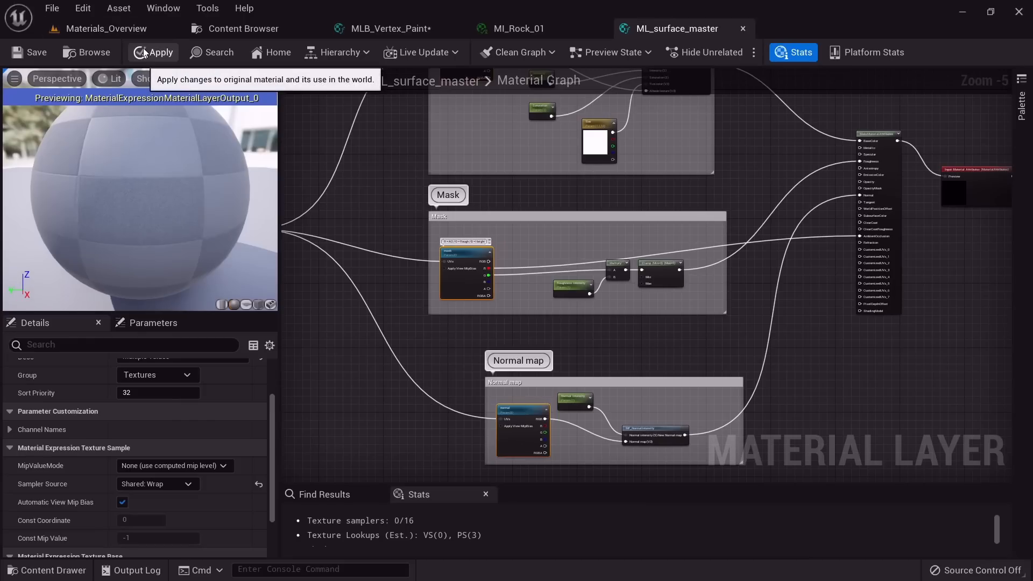
left_click(143, 48)
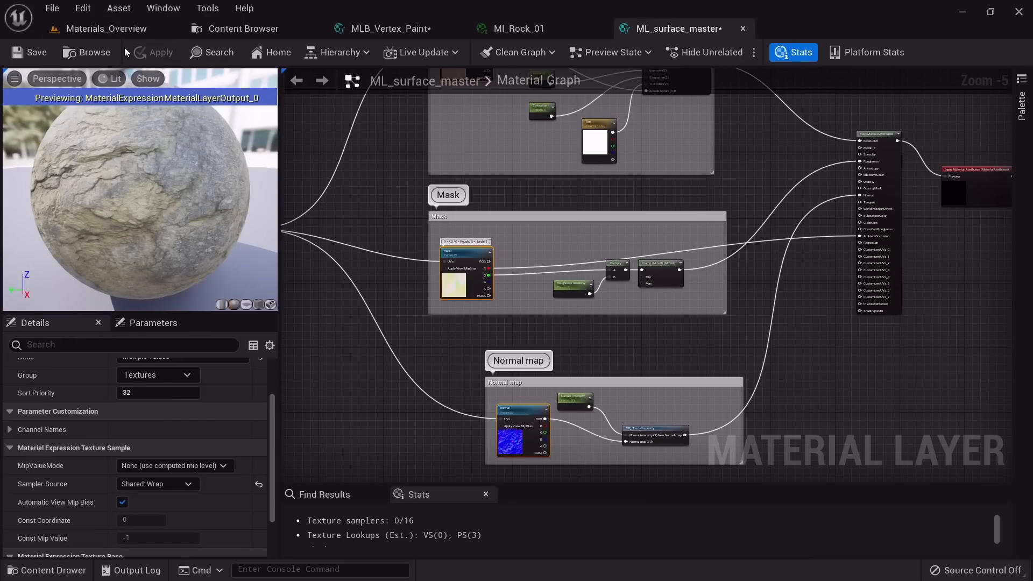
Step: Check the texture and tiling parameters of the ML_Rock_01 and ML_Rock_02 layer instances and close both
left_click(528, 28)
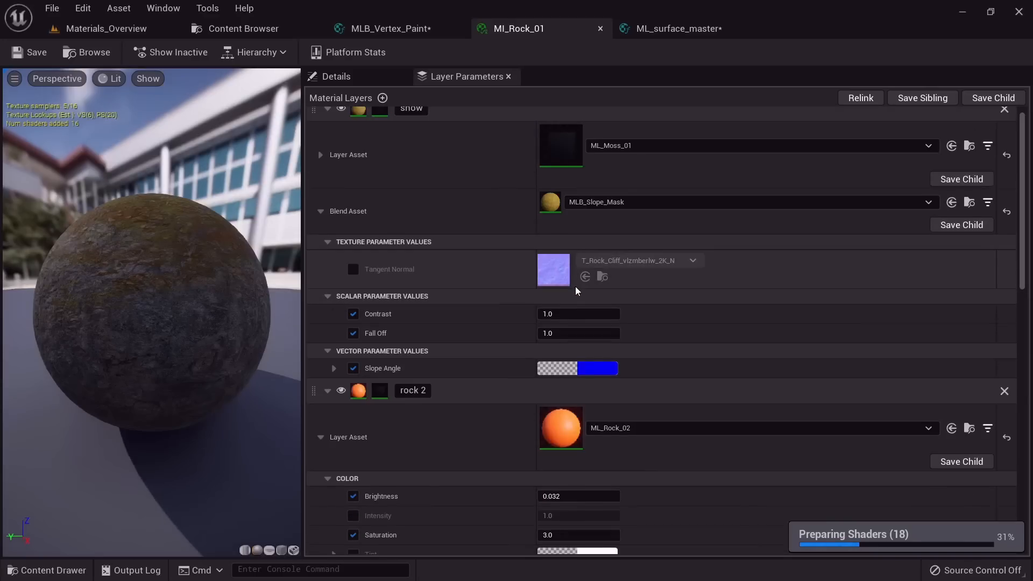
left_click(222, 28)
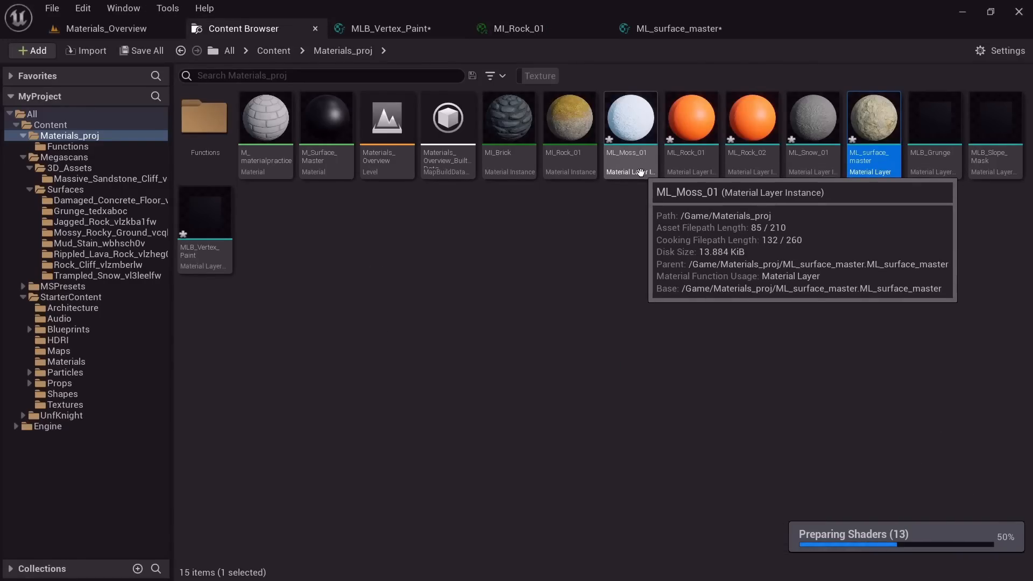
double_click(692, 156)
scroll(645, 288, "down", 3)
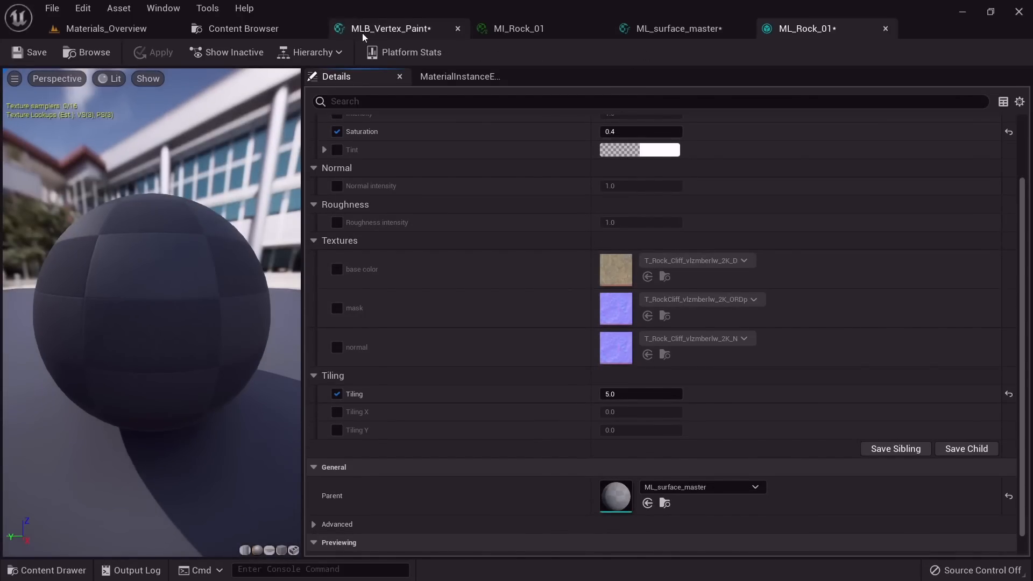
left_click(884, 28)
left_click(276, 28)
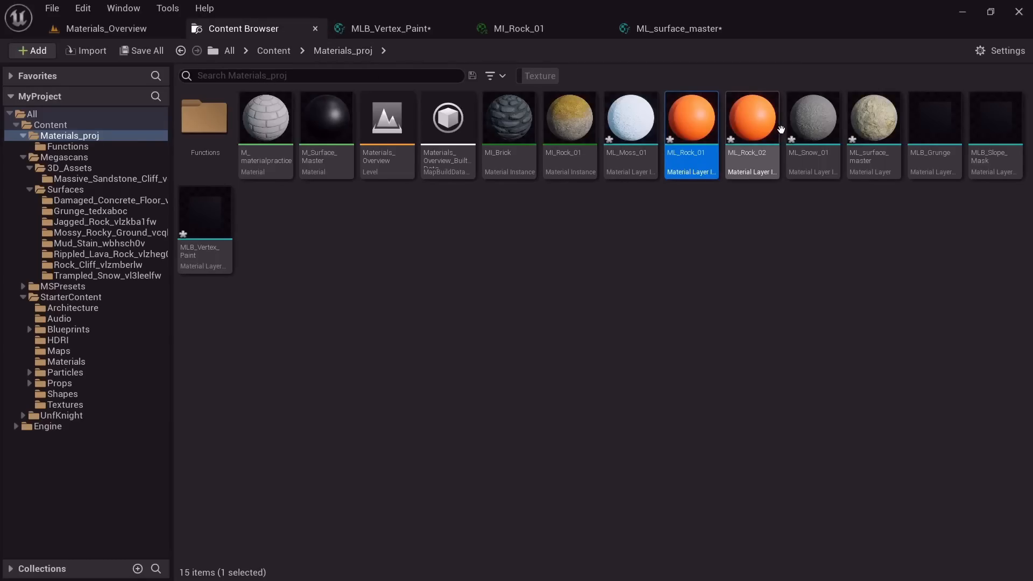
double_click(751, 121)
scroll(637, 314, "down", 2)
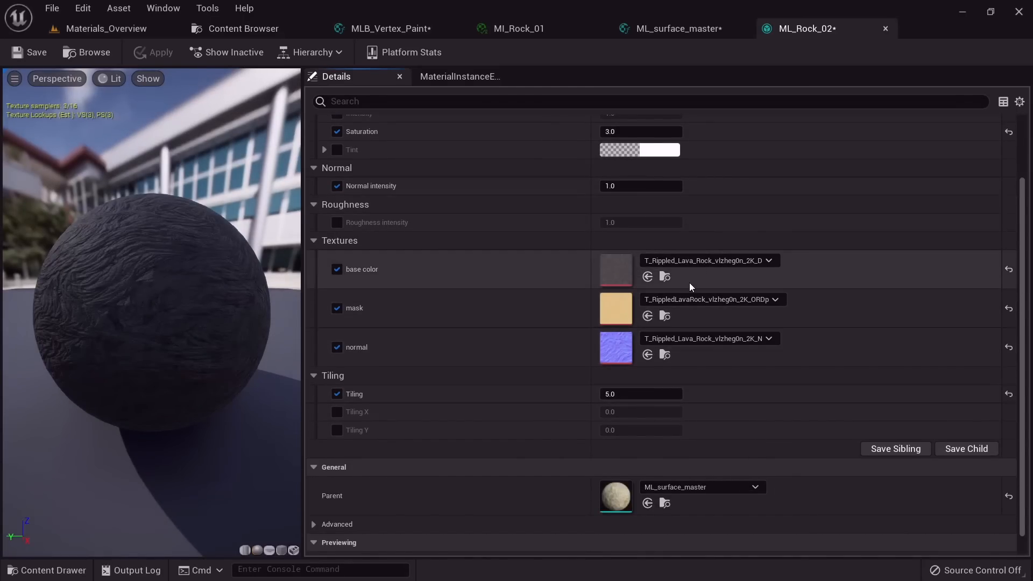
middle_click(808, 29)
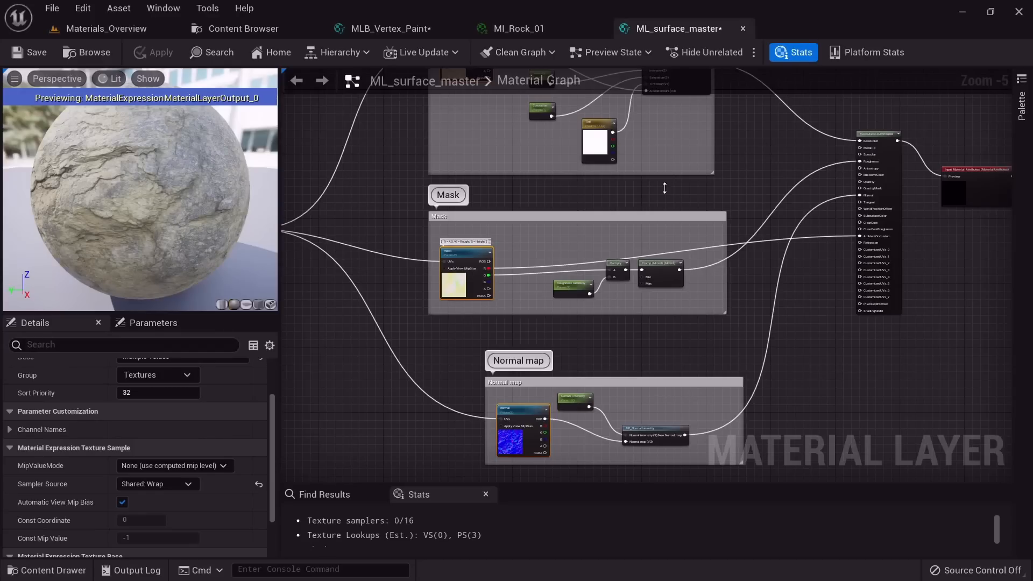
left_click(235, 32)
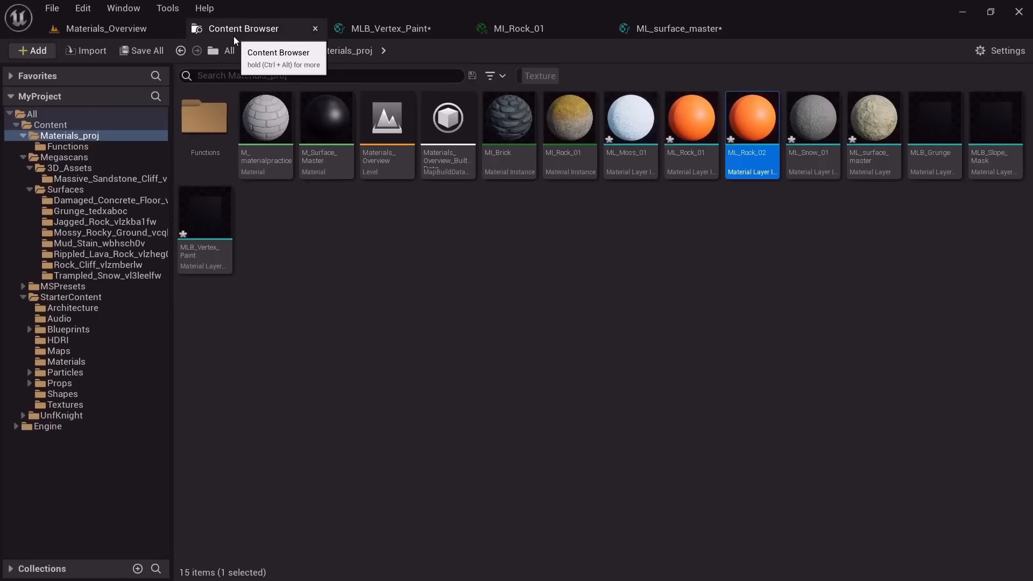
Step: Add a new material layer named MossPaint at the top of the MI_Rock_01 layer stack
left_click(532, 35)
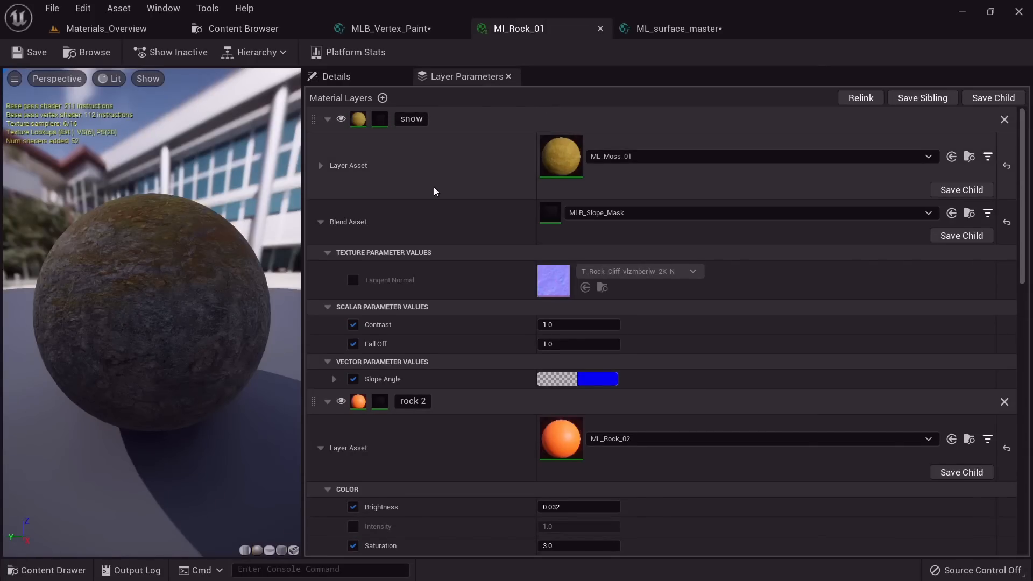
left_click(382, 98)
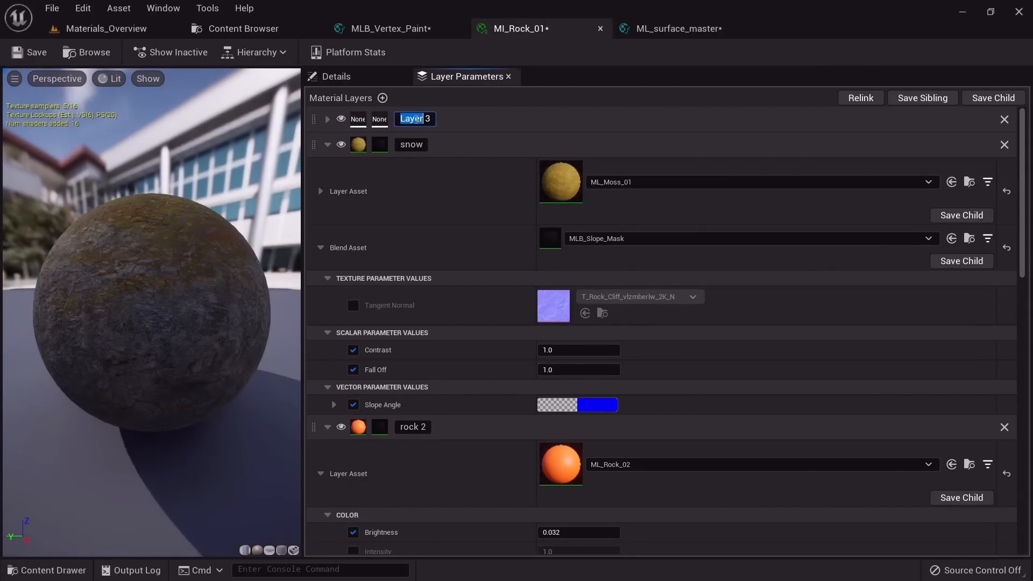
left_click(425, 119)
type("MossPaint")
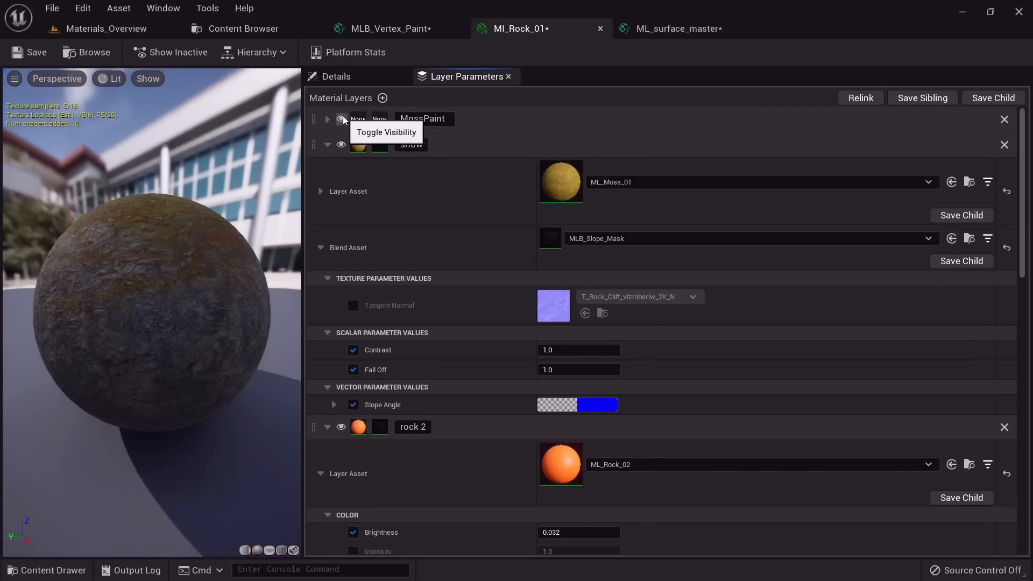
Step: Assign ML_Snow_01 as the layer asset of the MossPaint layer and inspect it on the preview sphere
left_click(329, 118)
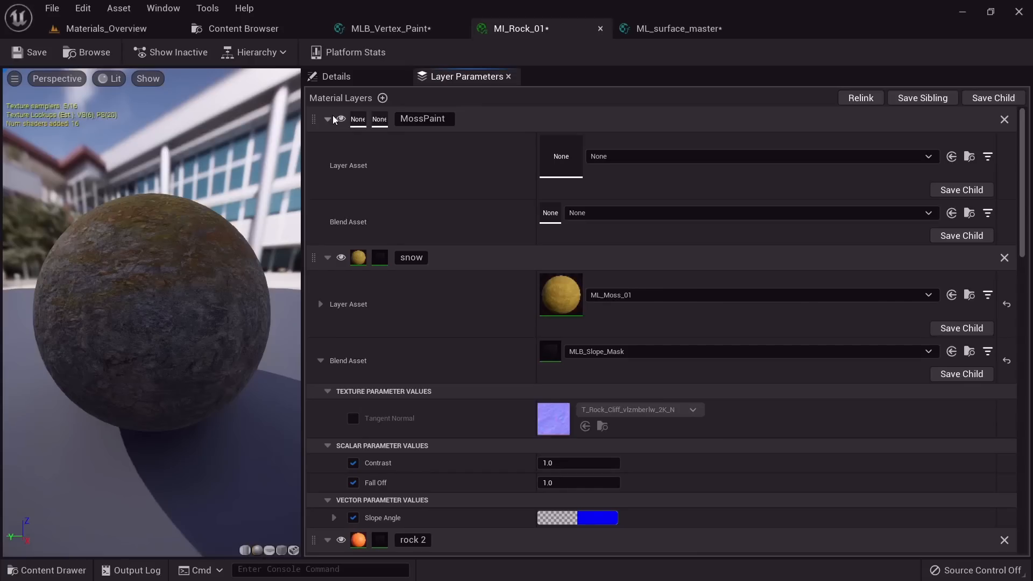
left_click(608, 156)
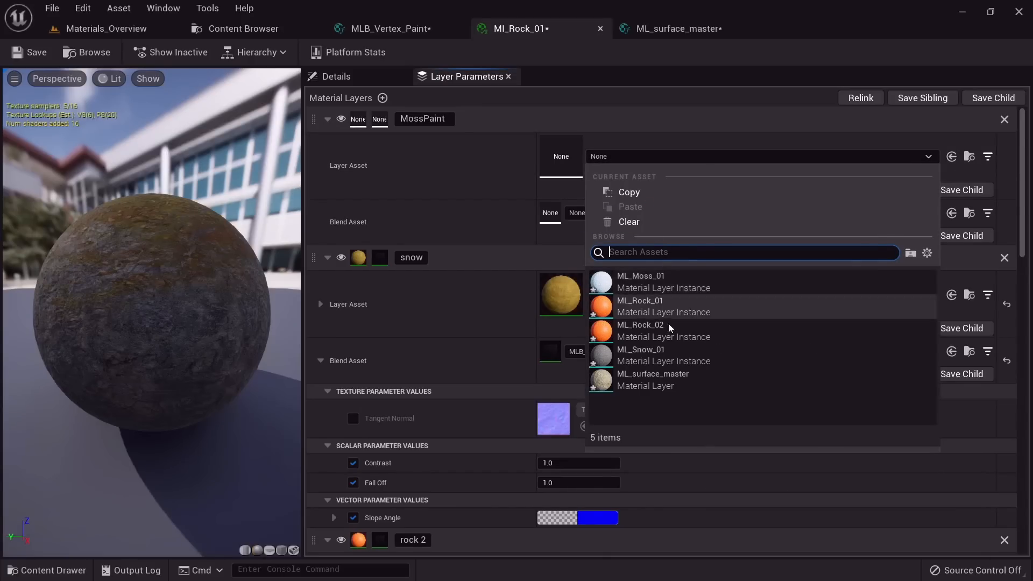
left_click(656, 359)
mouse_move(143, 312)
left_mouse_down()
mouse_move(199, 312)
mouse_move(161, 318)
left_mouse_up()
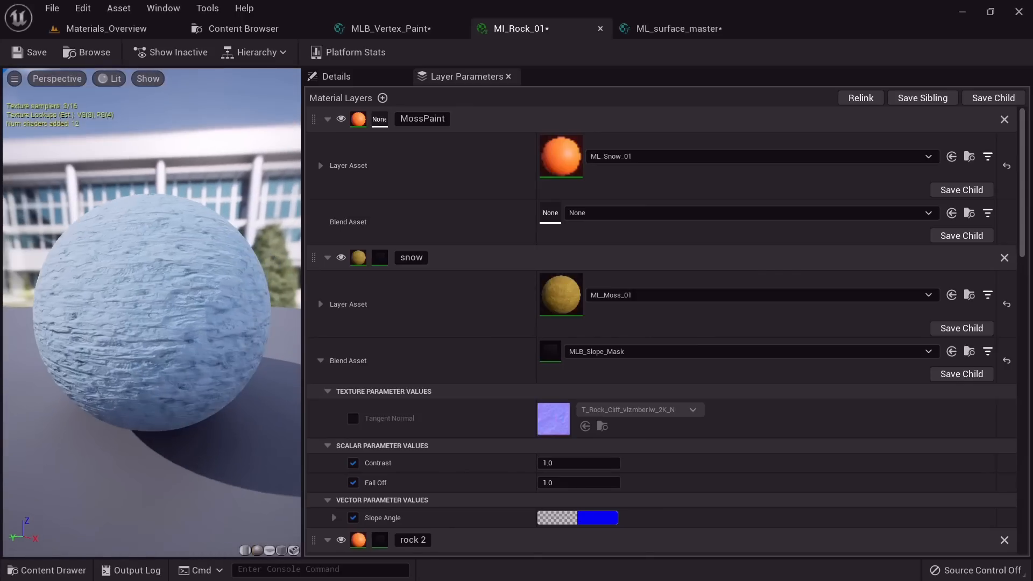
Step: Save the MI_Rock_01 material instance and inspect the updated cliff in the Materials_Overview level
left_click(27, 52)
left_click(79, 30)
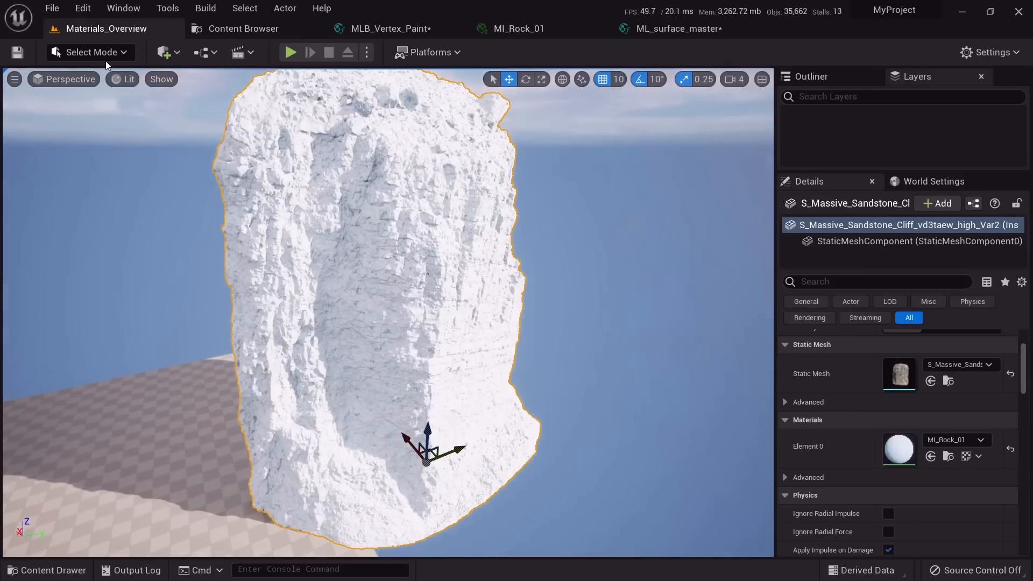
left_click_drag(436, 292, 317, 345, "alt")
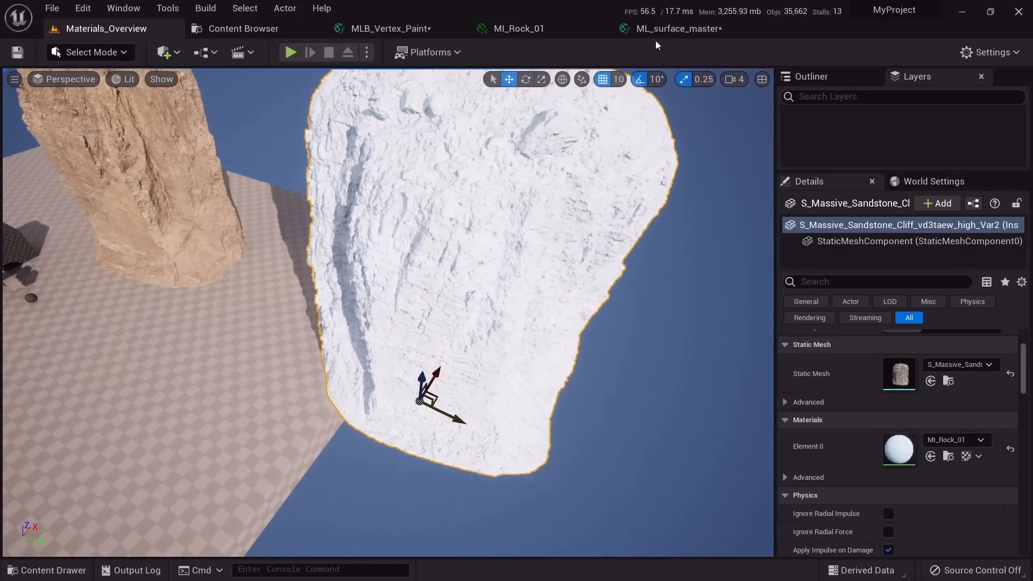
Step: Assign MLB_Vertex_Paint as the blend asset of the MossPaint layer in MI_Rock_01
left_click(521, 30)
left_click(589, 214)
scroll(651, 369, "down", 5)
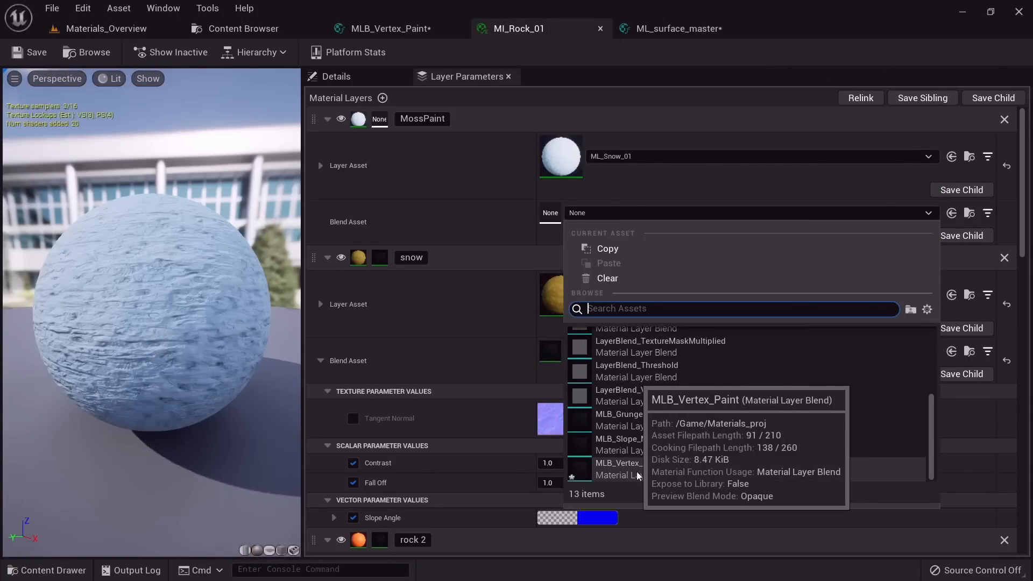
left_click(637, 470)
Step: Enable the Vertex channel override on the MossPaint blend, keeping Red, and save the material instance
left_click(321, 222)
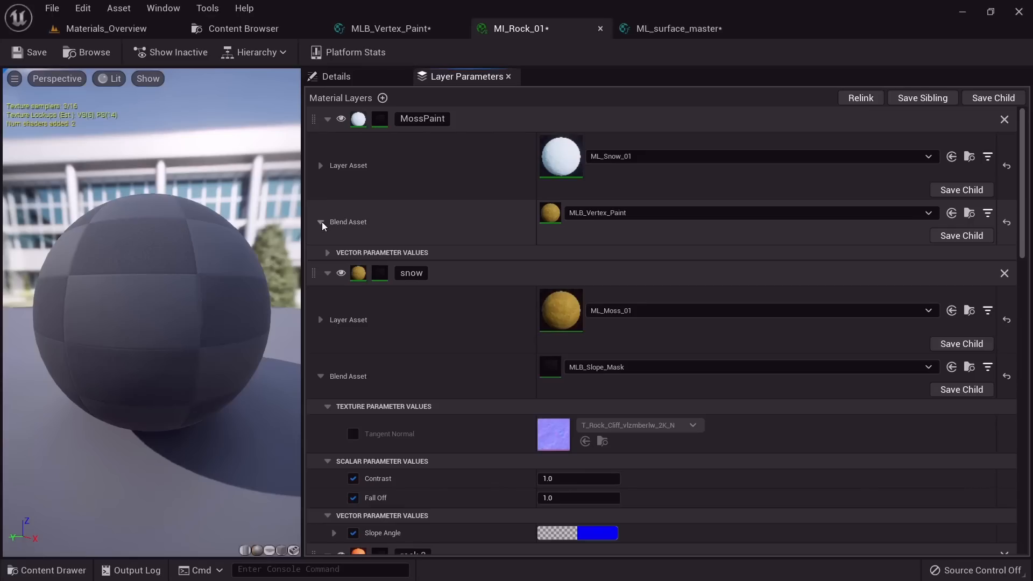
left_click(334, 270)
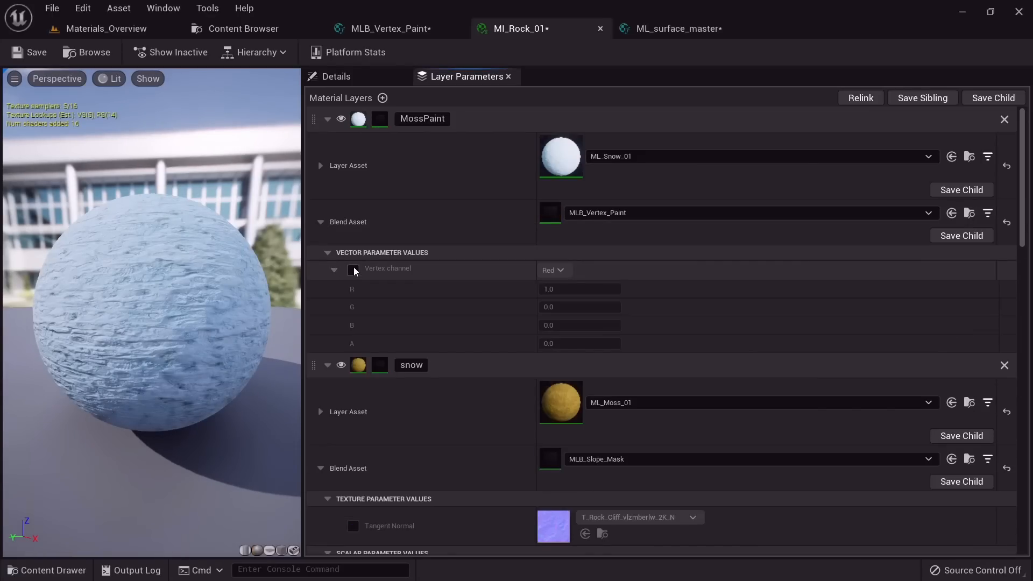
left_click(353, 269)
left_click(26, 54)
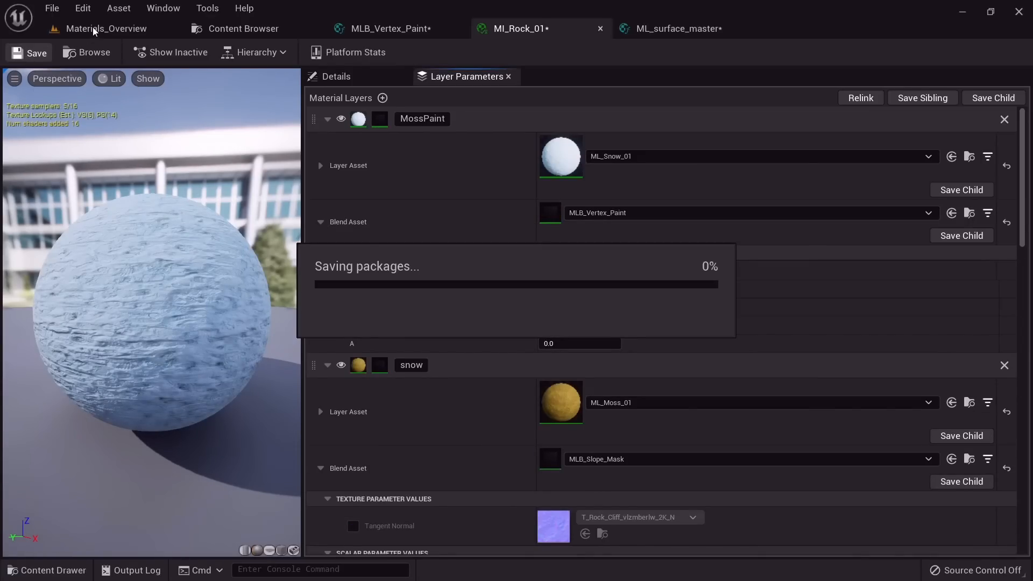
Step: Switch the Materials_Overview level to Mesh Paint mode and set the Color View Mode to RGB Channels
left_click(92, 27)
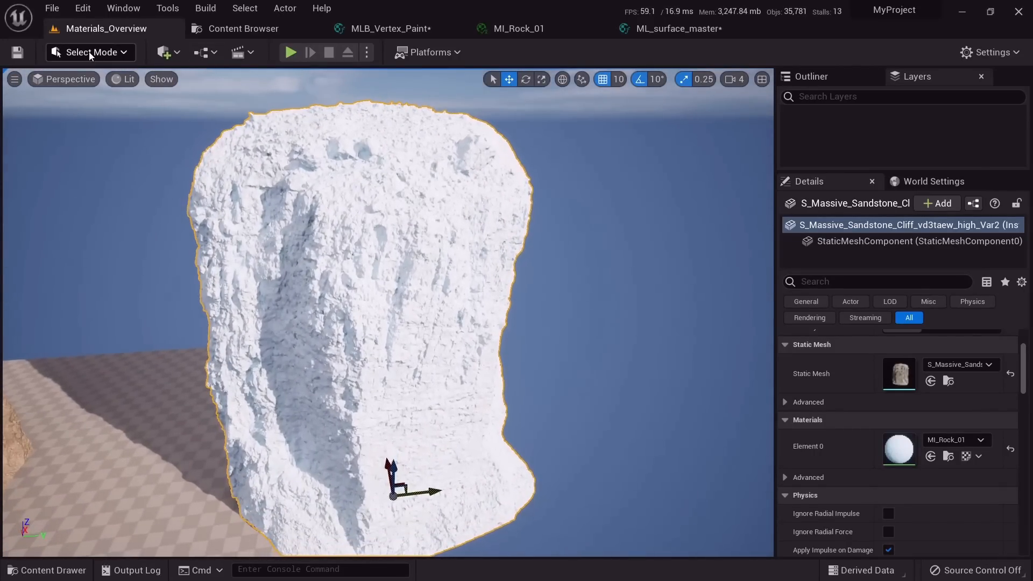
left_click(91, 52)
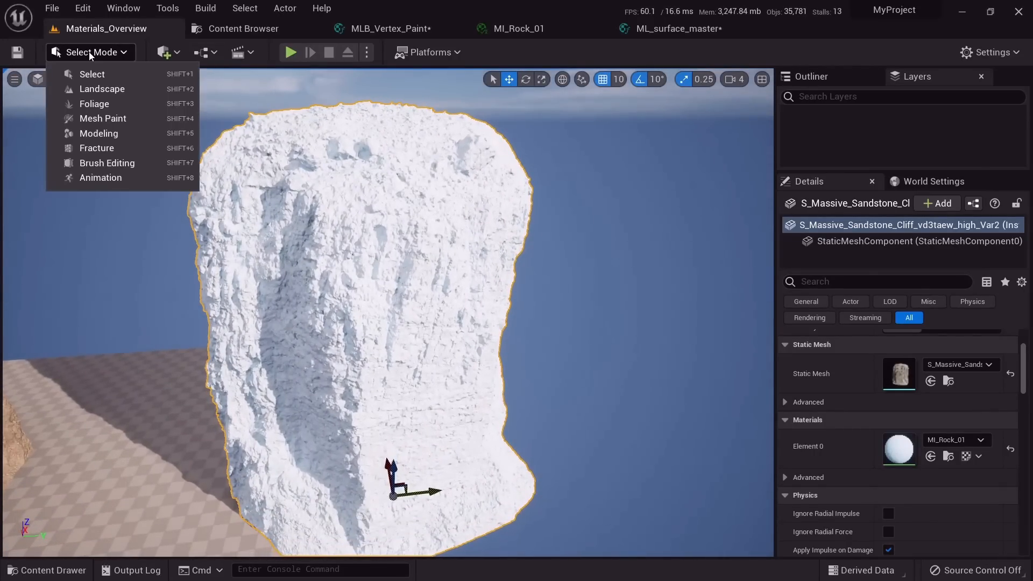
left_click(115, 120)
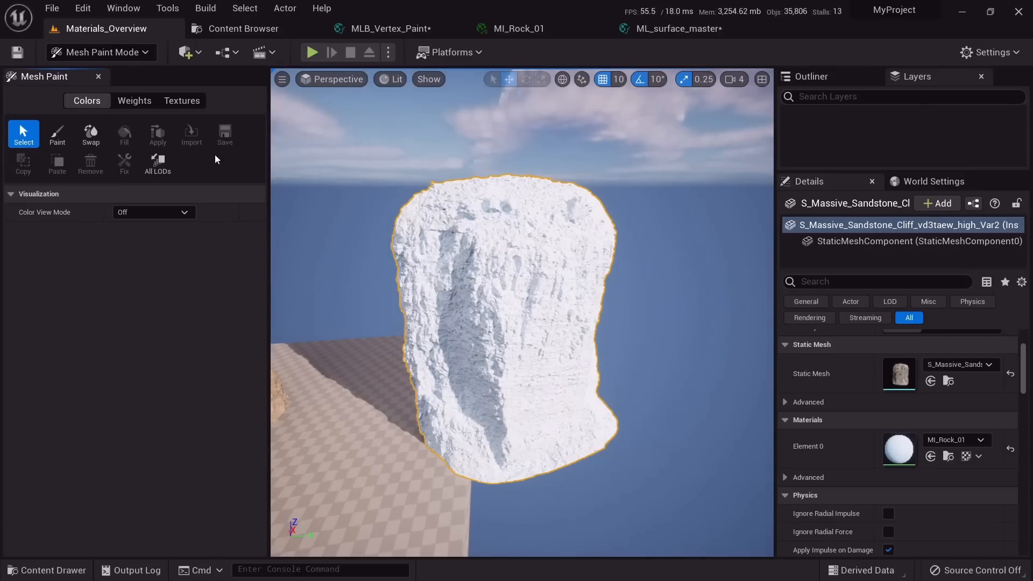
left_click(154, 212)
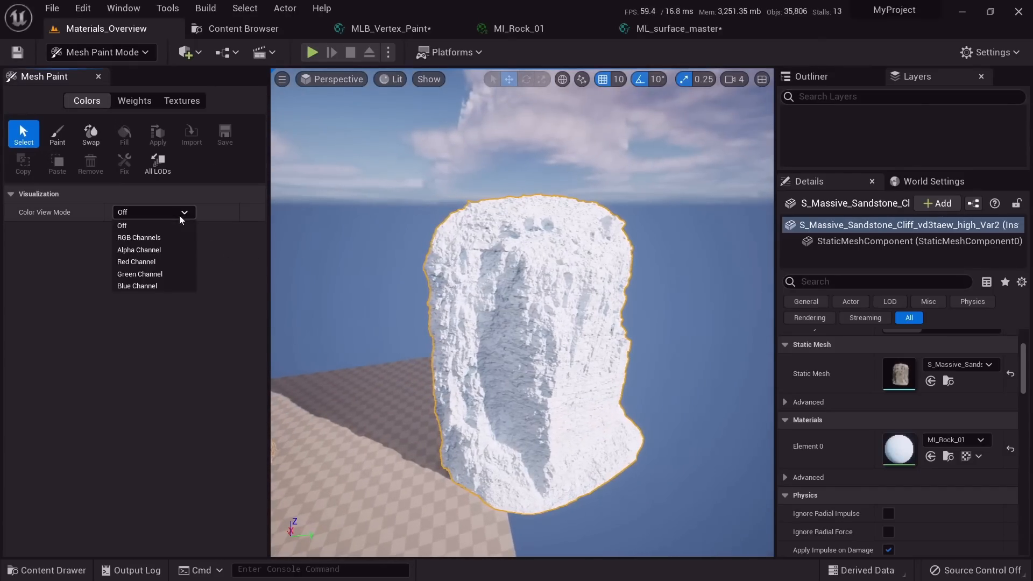
left_click(143, 239)
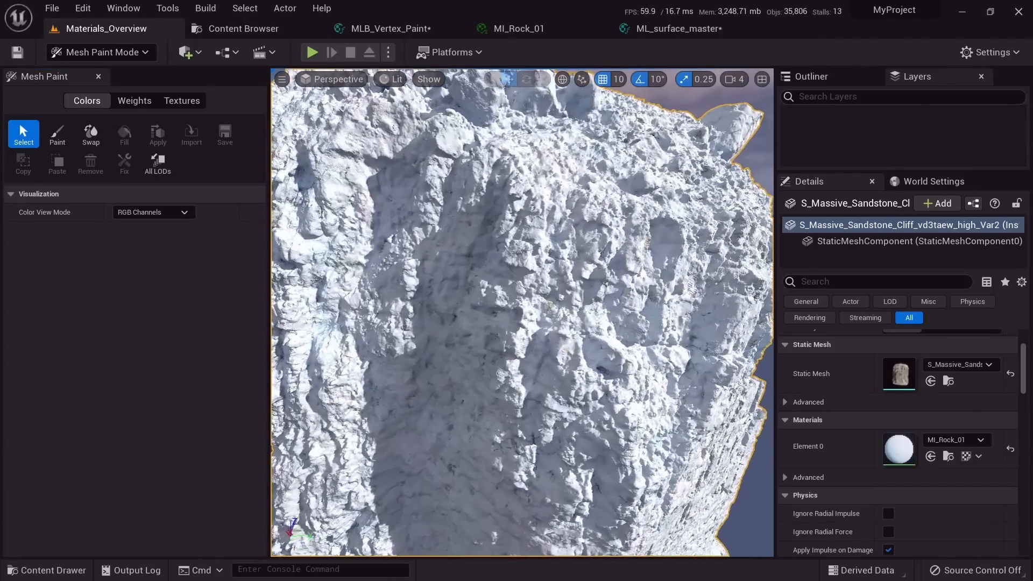
mouse_move(485, 306)
right_mouse_down()
mouse_move(505, 318)
mouse_move(463, 311)
mouse_move(511, 317)
mouse_move(485, 306)
right_mouse_up()
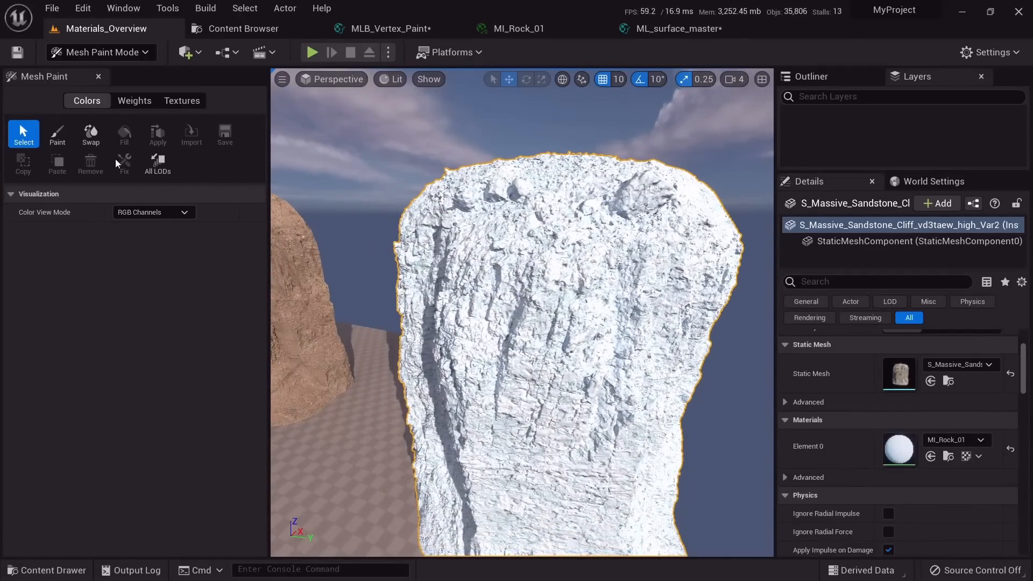
Step: Fill the cliff with black vertex paint on the Red, Green and Blue channels and apply the vertex colors to the mesh asset
left_click(57, 133)
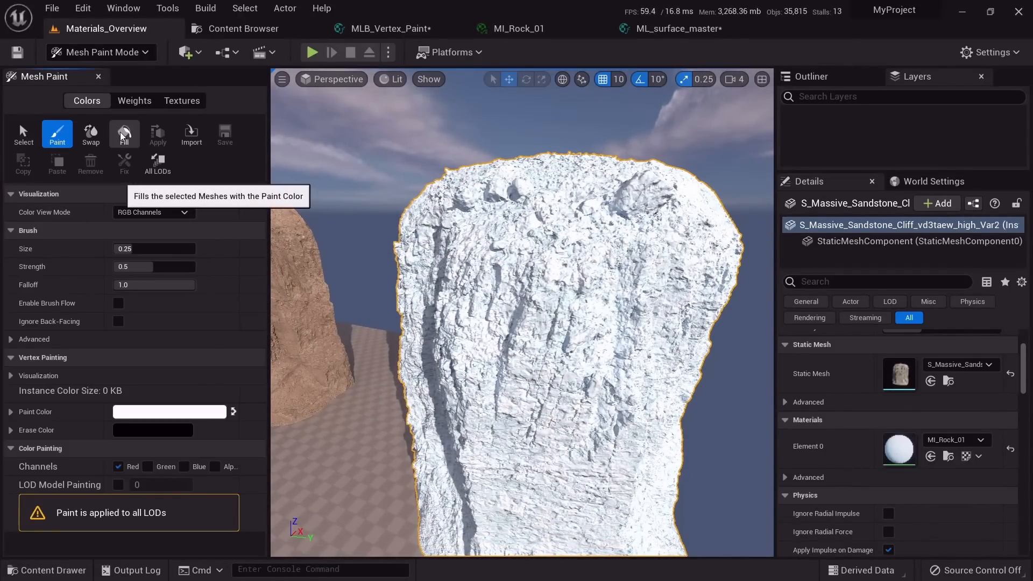
left_click(184, 467)
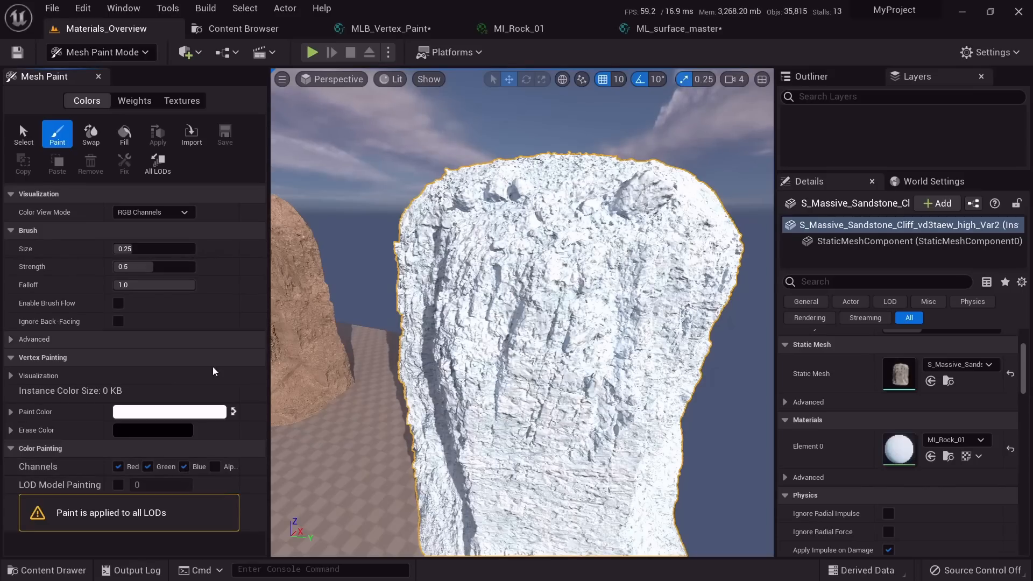
left_click(233, 411)
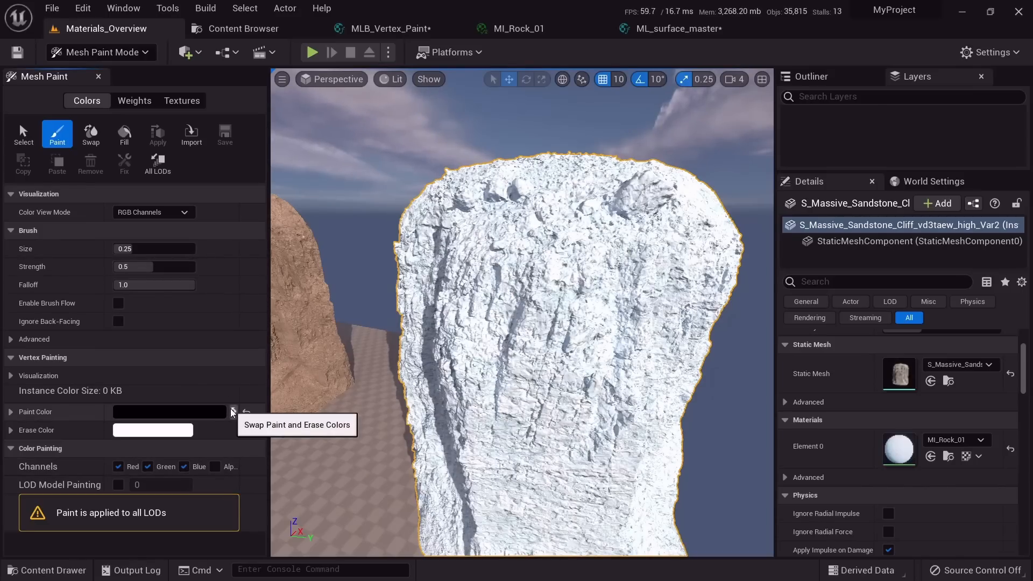
left_click(126, 134)
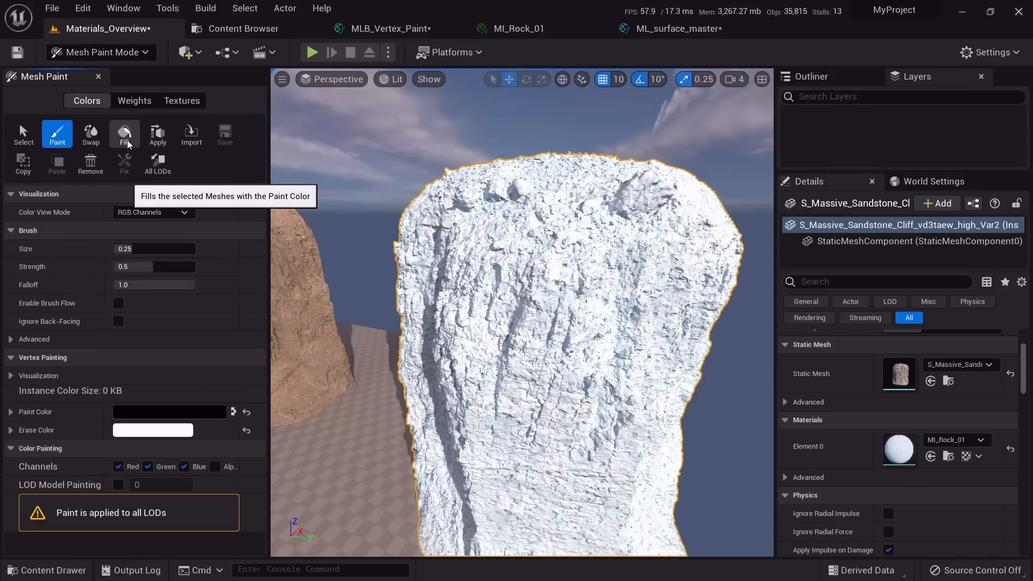
left_click(157, 141)
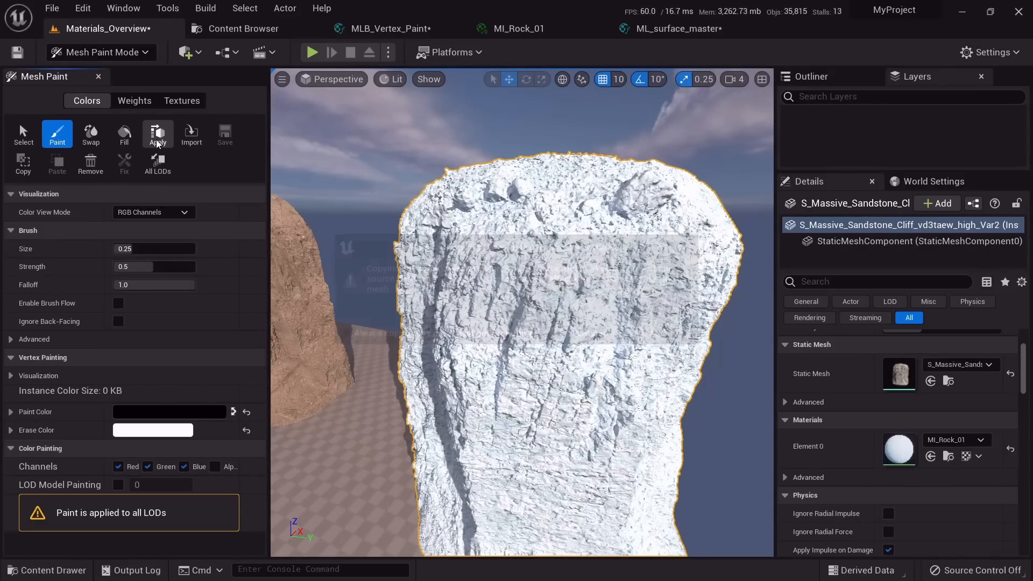
left_click(592, 335)
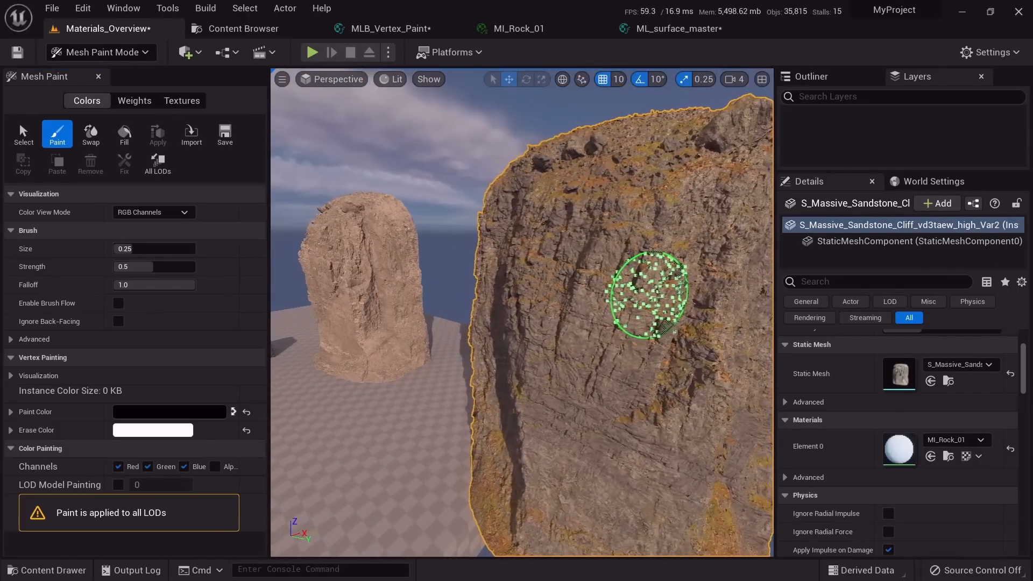
Step: Inspect the two sandstone cliffs from several sides, returning to Select mode with the moss-covered cliff framed
mouse_move(649, 295)
right_mouse_down()
mouse_move(524, 291)
mouse_move(750, 272)
right_mouse_up()
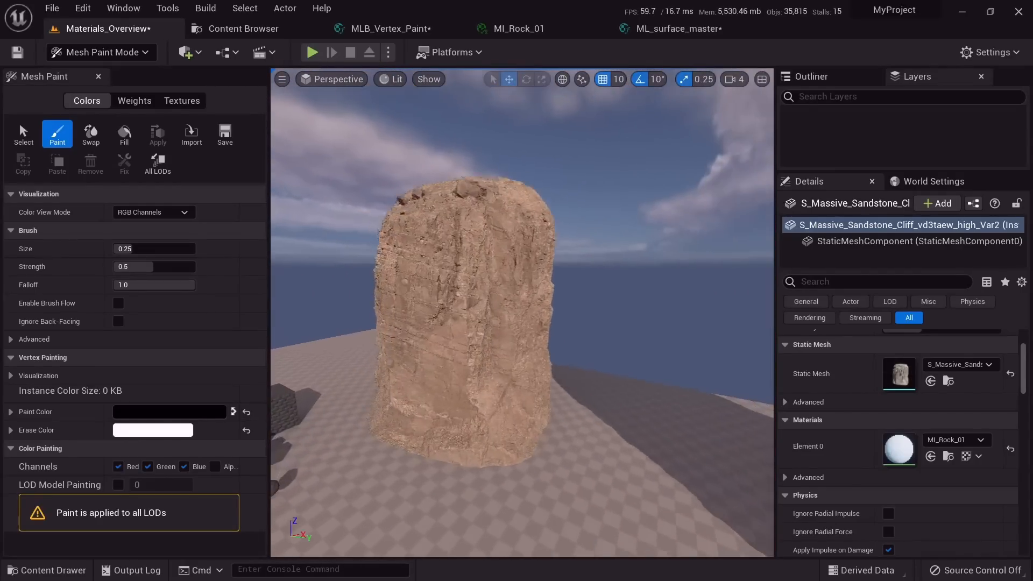
right_click_drag(521, 312, 554, 290)
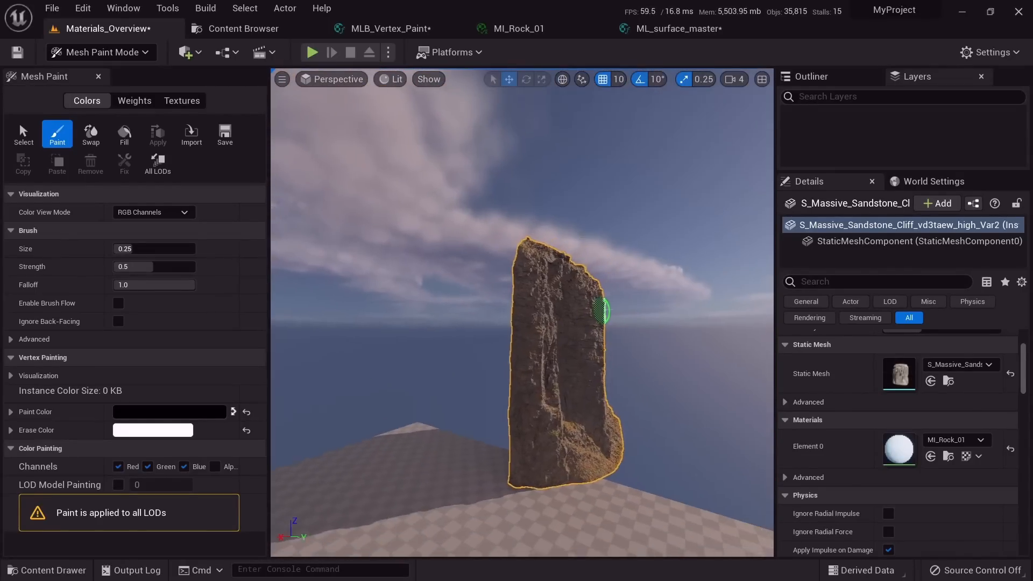
right_click_drag(604, 309, 565, 288)
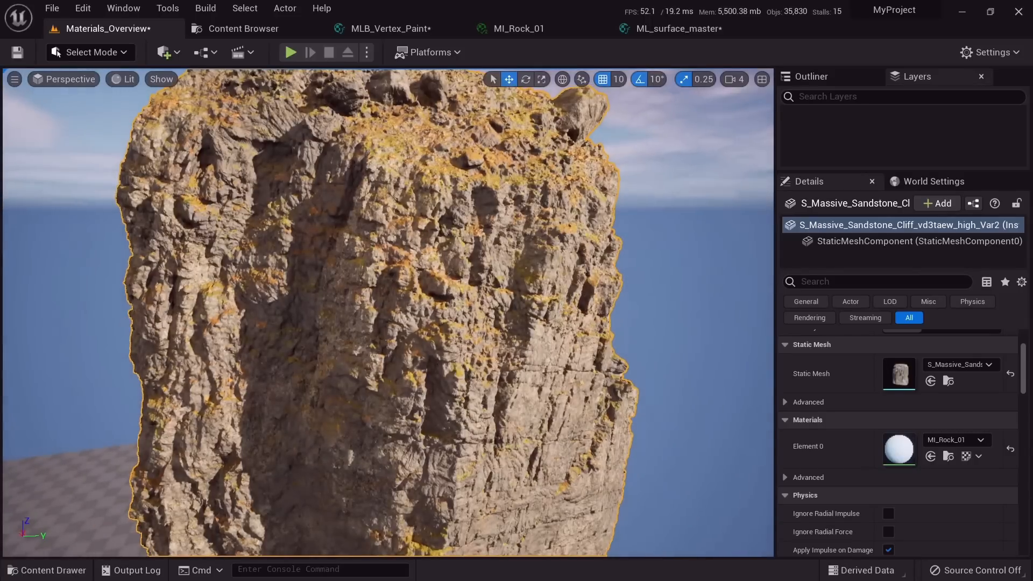
key("f")
scroll(934, 411, "up", 2)
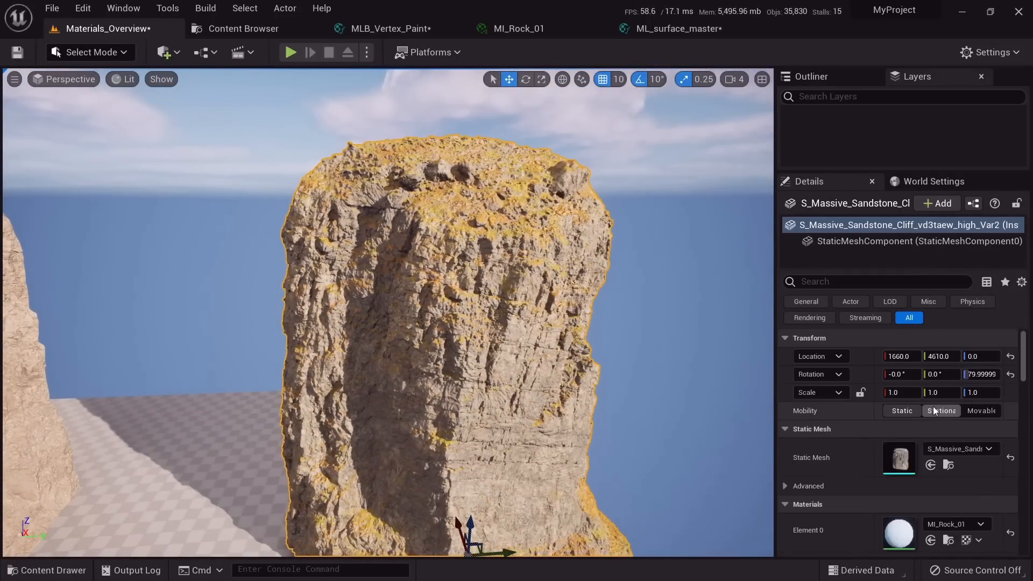
Step: Disable Nanite support on the selected cliff's static mesh, apply the changes and close the mesh editor
double_click(898, 462)
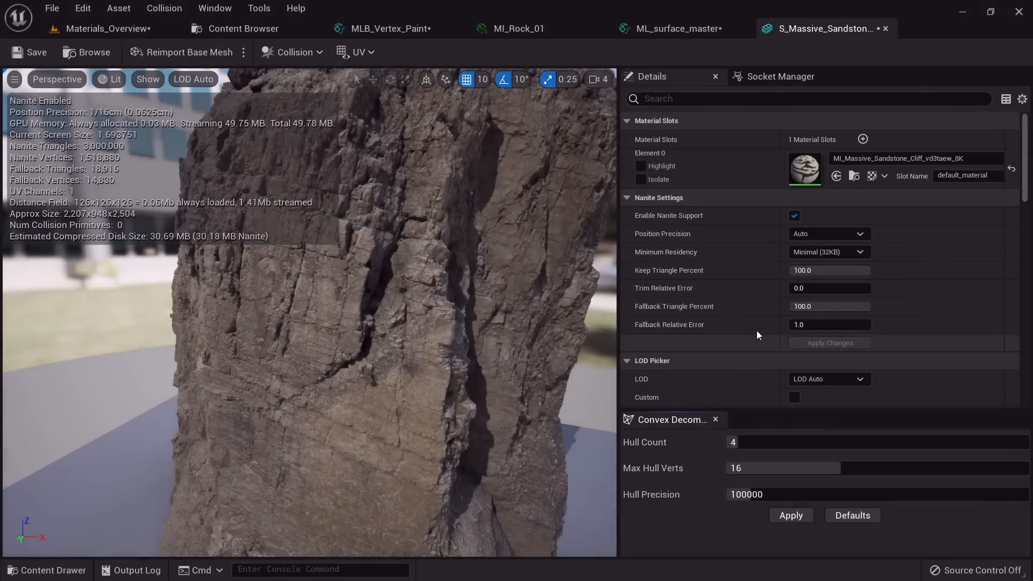
left_click(794, 216)
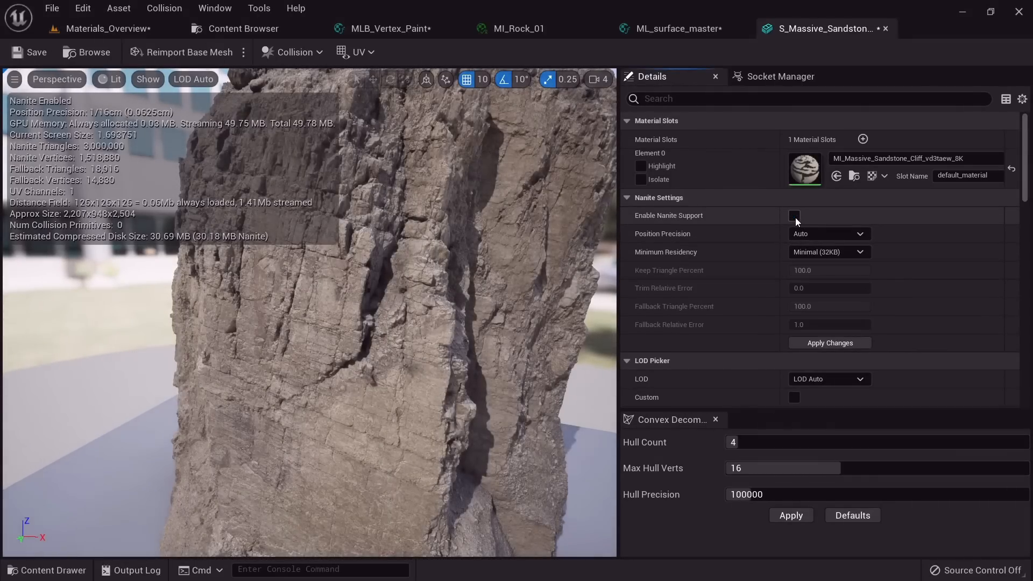
left_click(828, 343)
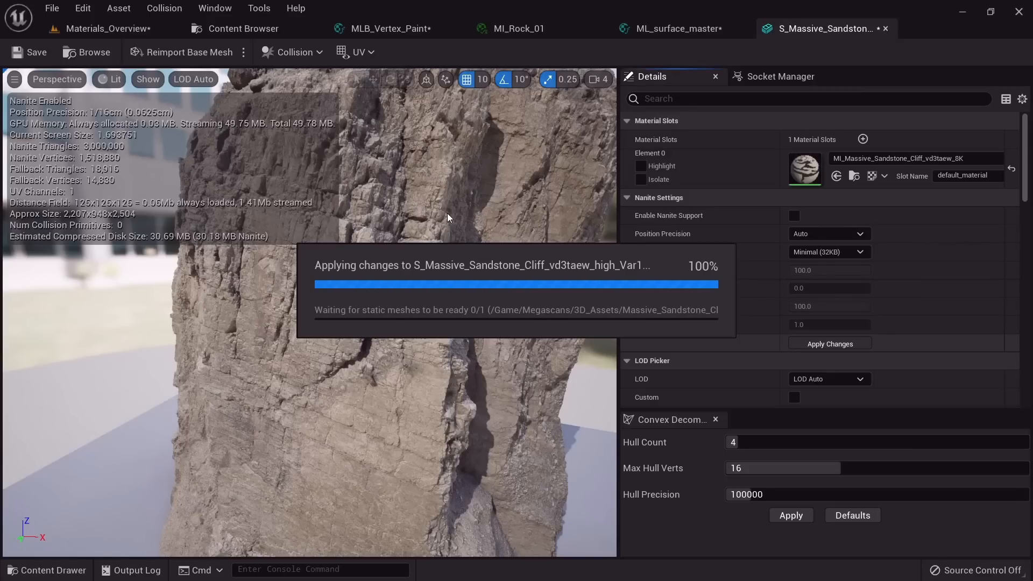
left_click_drag(447, 213, 376, 216)
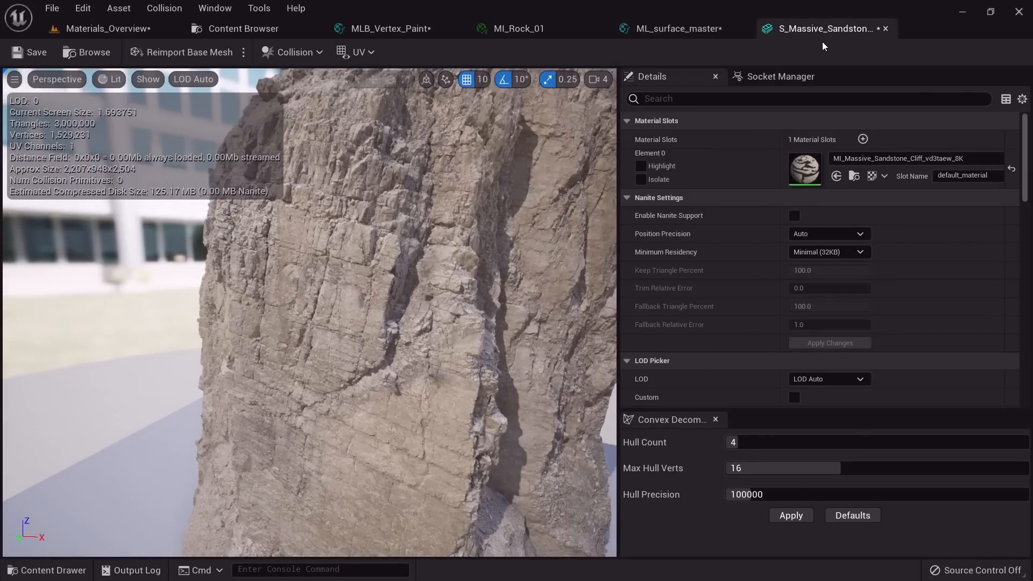
middle_click(824, 37)
Step: Delete the plain sandstone cliff standing beside the moss-covered one in the Materials_Overview level
left_click(108, 28)
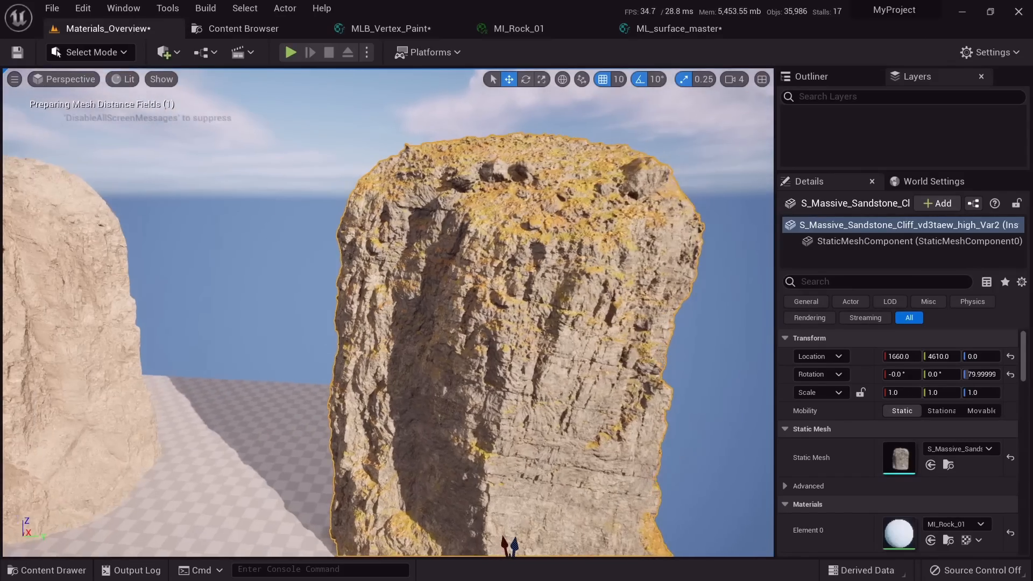
left_click_drag(387, 312, 139, 317, "alt")
left_click(139, 318)
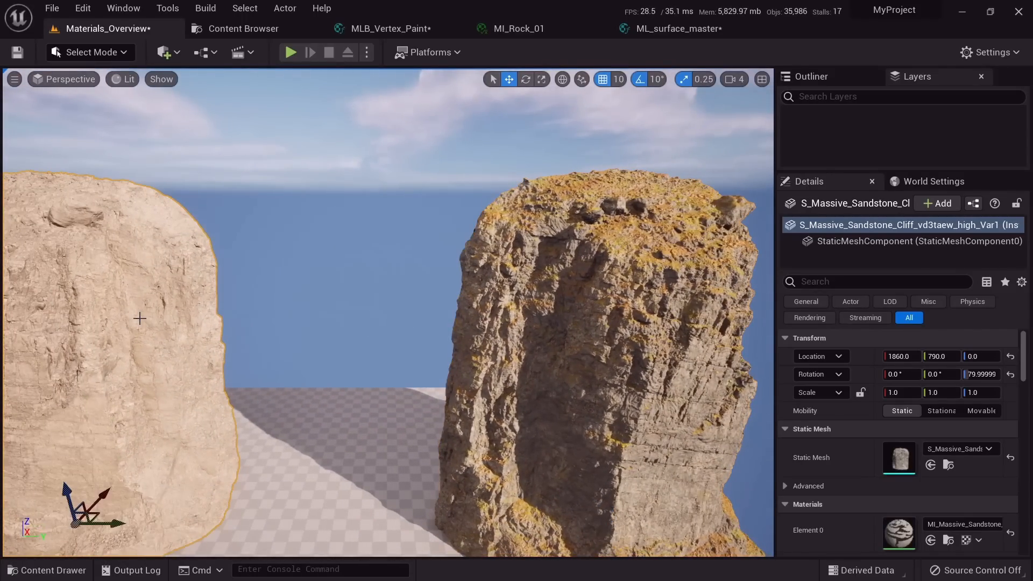
key("Delete")
Step: Select the moss-covered cliff, enter Mesh Paint mode and set the Color View Mode to Off
right_click_drag(422, 365, 553, 425)
left_click(560, 283)
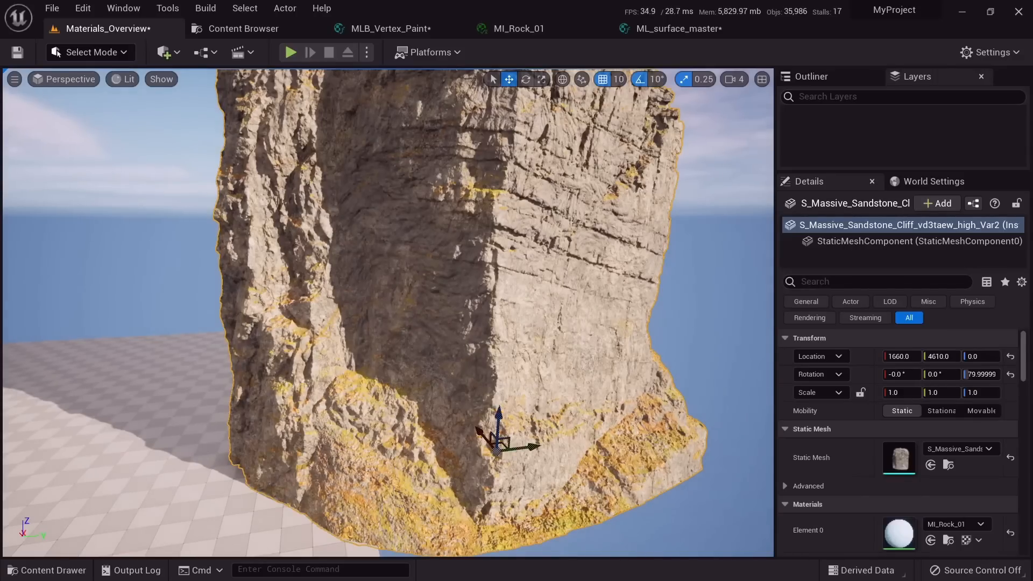
right_click_drag(560, 284, 551, 242)
left_click(94, 53)
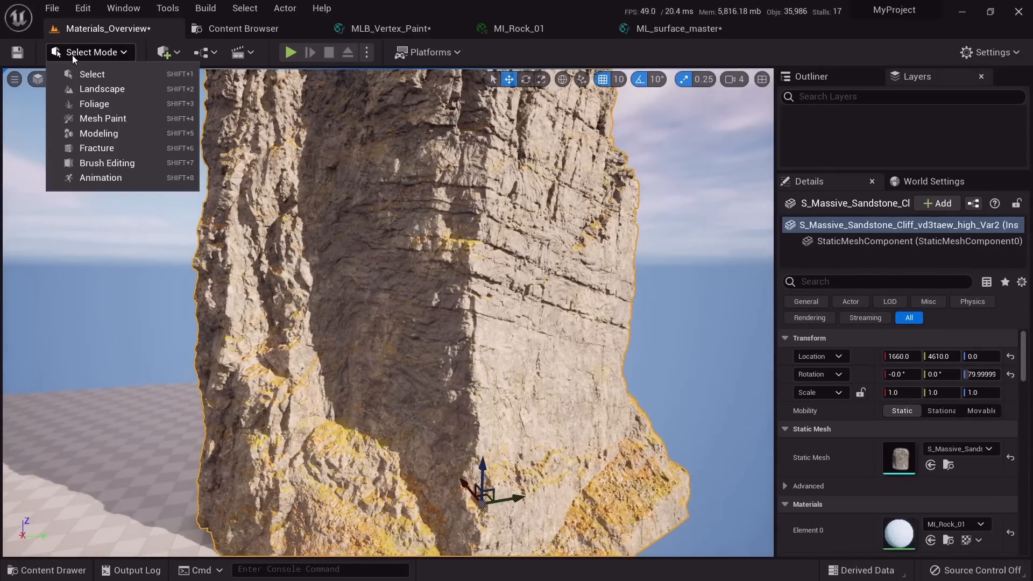
left_click(106, 116)
right_click_drag(503, 220, 502, 183)
left_click(176, 214)
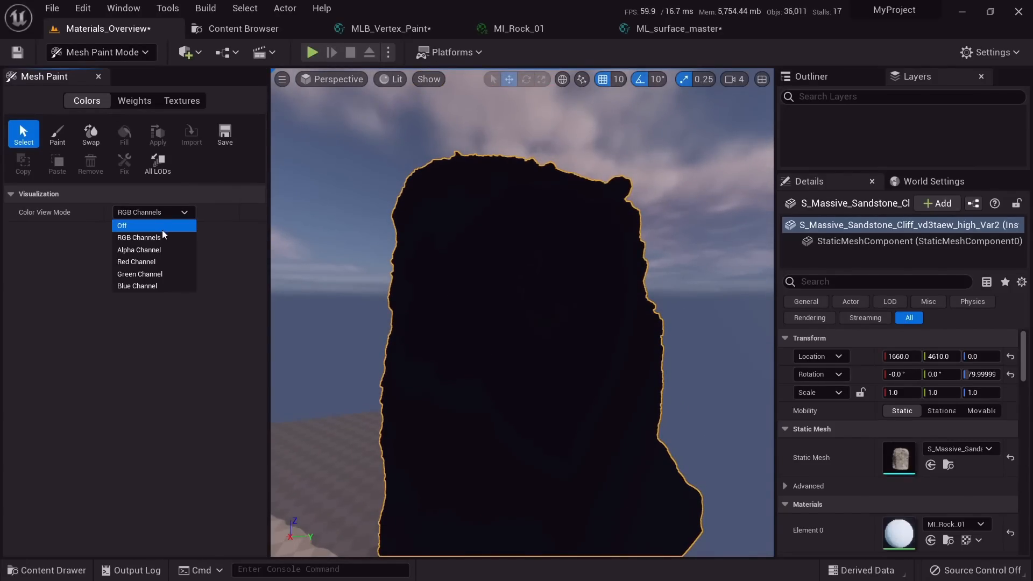
left_click(163, 228)
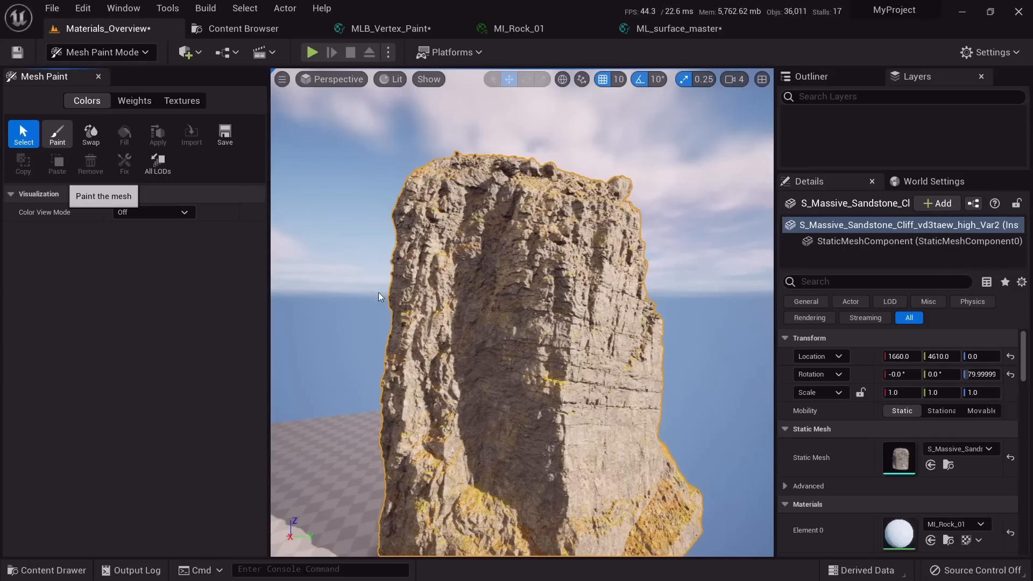
Step: Set up vertex painting on the cliff with only the Red channel enabled and white as the paint color
left_click(57, 134)
mouse_move(550, 387)
right_mouse_down()
mouse_move(546, 403)
mouse_move(550, 387)
right_mouse_up()
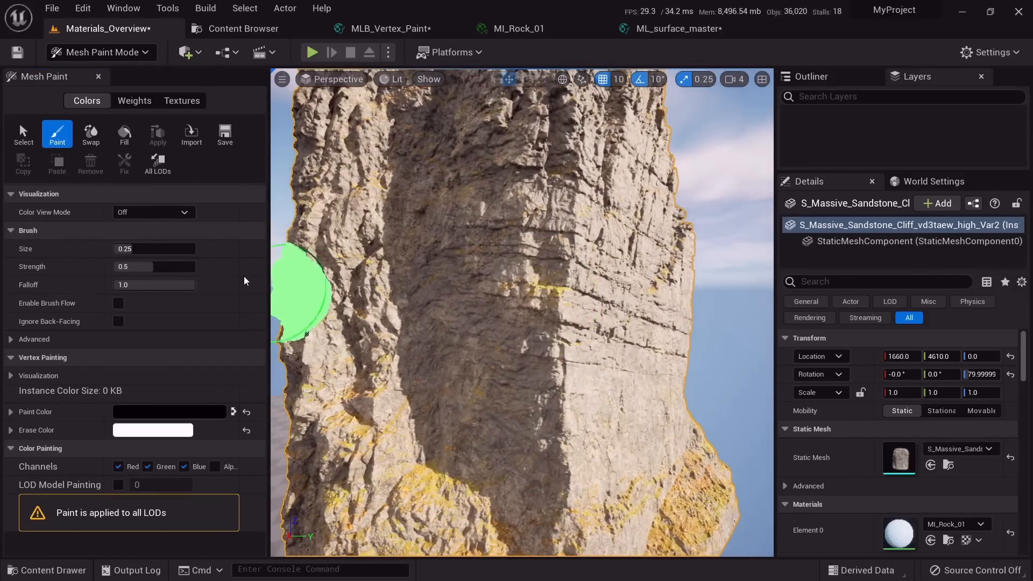
left_click(147, 466)
left_click(184, 466)
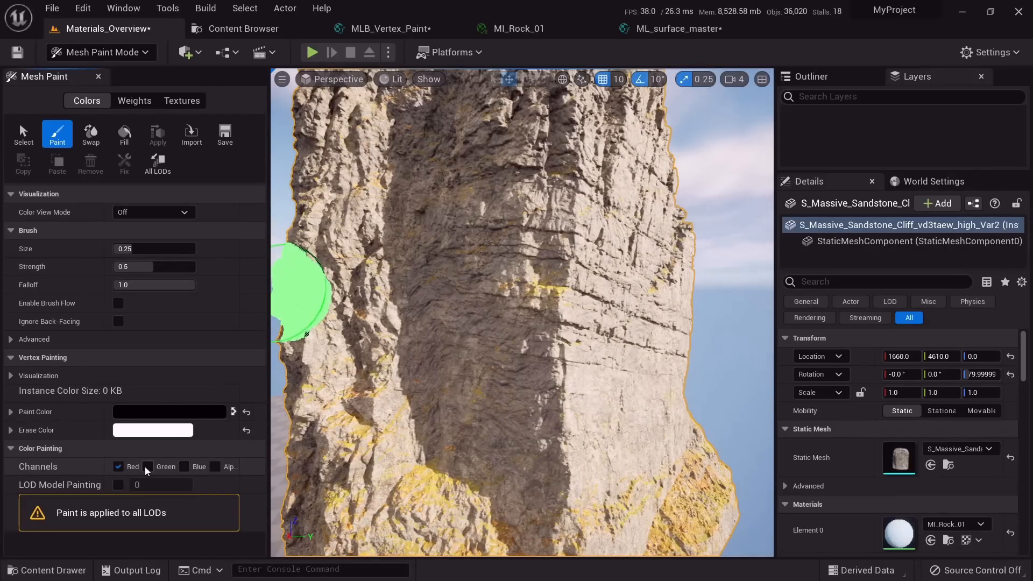
left_click(234, 412)
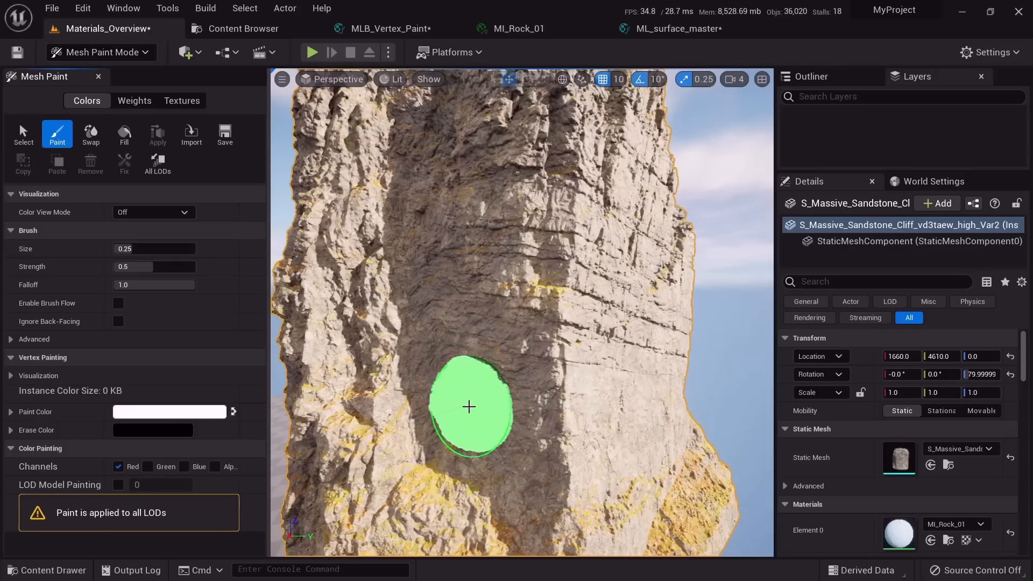
Step: Paint a diagonal band of snow up the shadowed front face of the sandstone cliff, using brush size 0.25 and strength 0.5
mouse_move(448, 425)
left_mouse_down()
mouse_move(500, 306)
mouse_move(557, 261)
mouse_move(577, 156)
left_mouse_up()
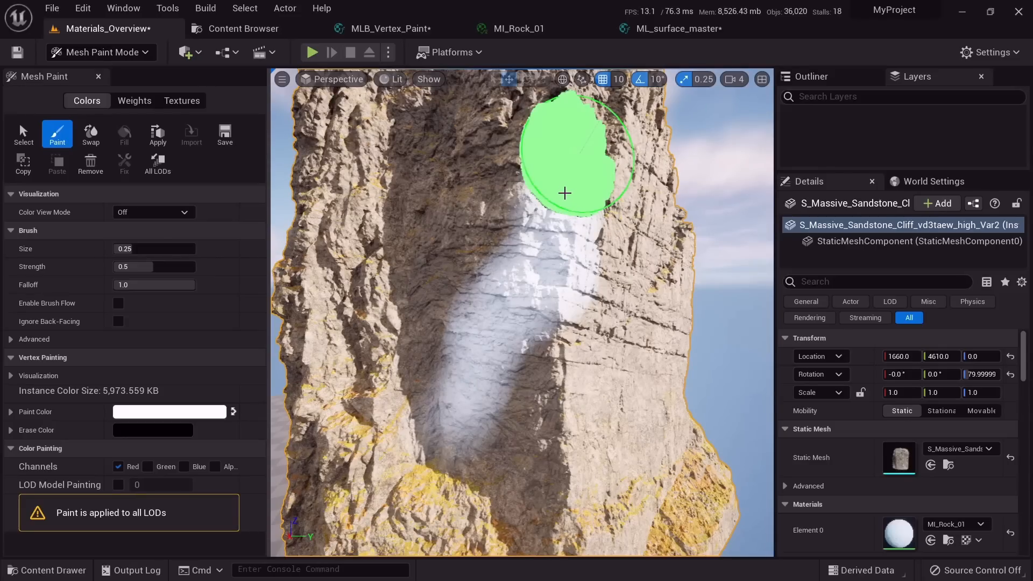
right_click_drag(579, 154, 588, 230)
left_click(588, 230)
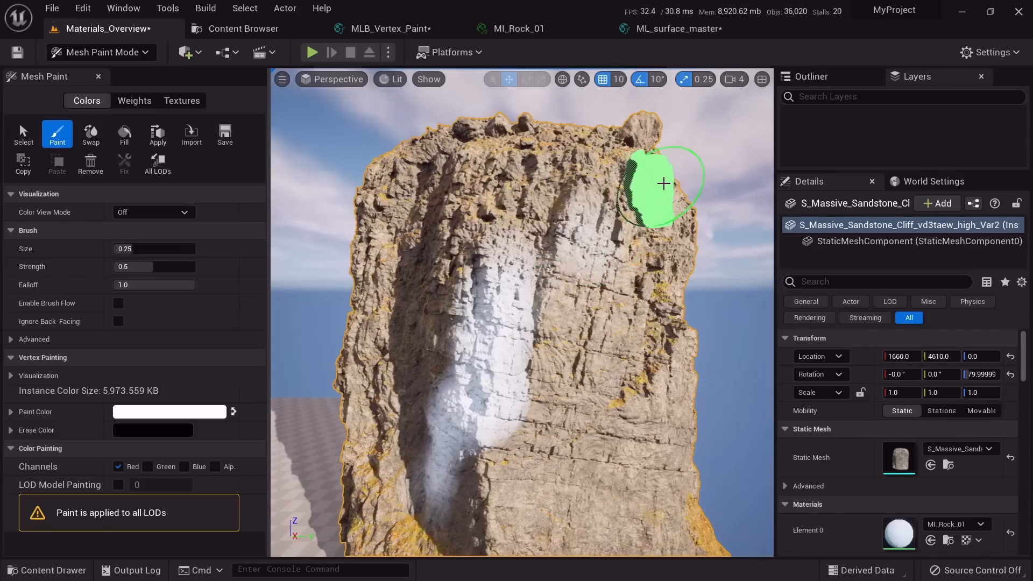
mouse_move(556, 261)
right_mouse_down()
mouse_move(685, 274)
mouse_move(611, 145)
mouse_move(516, 162)
mouse_move(624, 194)
right_mouse_up()
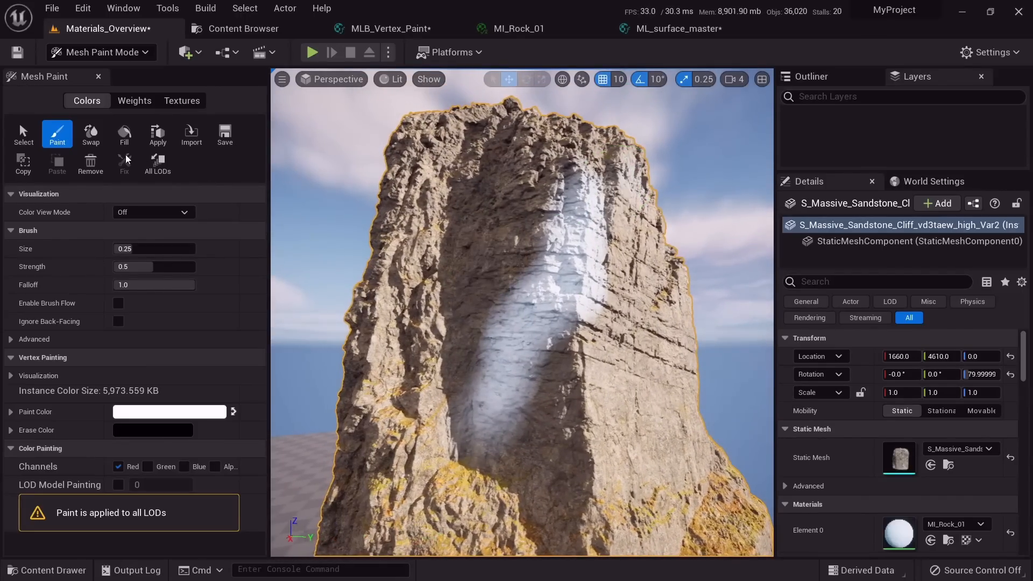
Step: Apply the painted vertex colors to the cliff's source mesh and return to Select mode
left_click(160, 142)
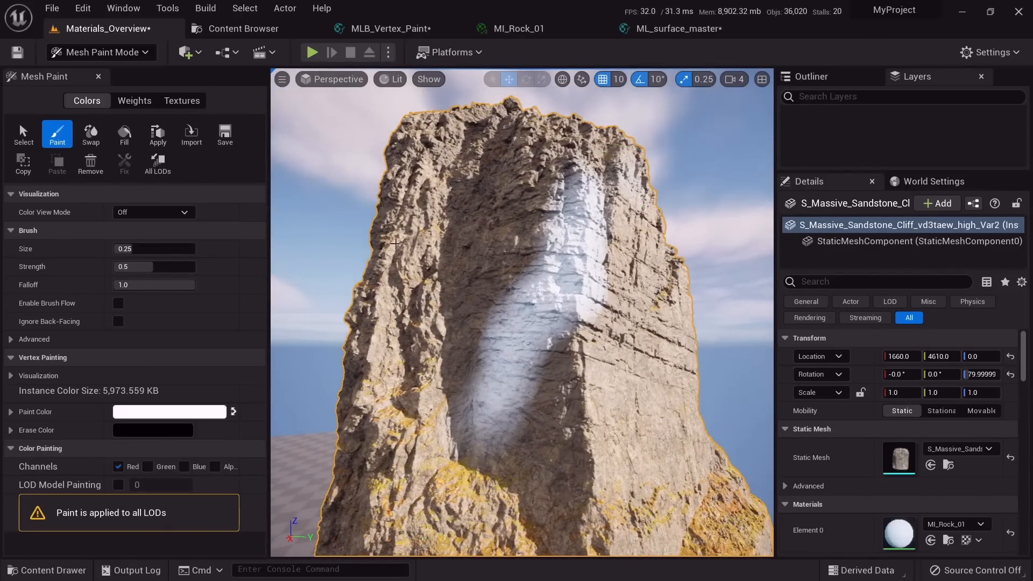
mouse_move(524, 325)
right_mouse_down()
mouse_move(487, 312)
mouse_move(516, 301)
right_mouse_up()
left_click(157, 135)
left_click(610, 335)
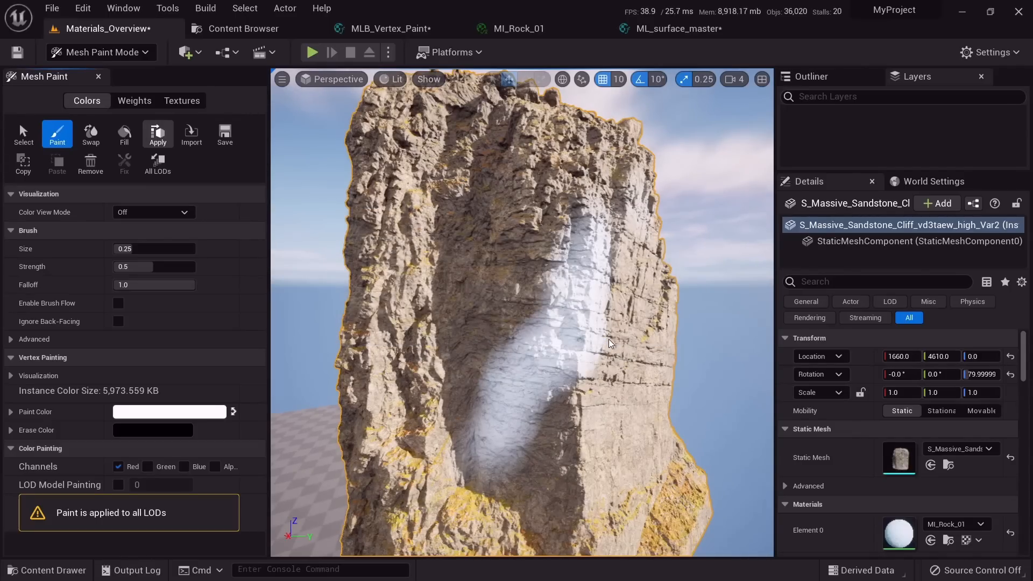
mouse_move(514, 298)
right_mouse_down()
mouse_move(484, 257)
mouse_move(490, 279)
mouse_move(490, 259)
right_mouse_up()
key("shift+1")
key("s")
key("w")
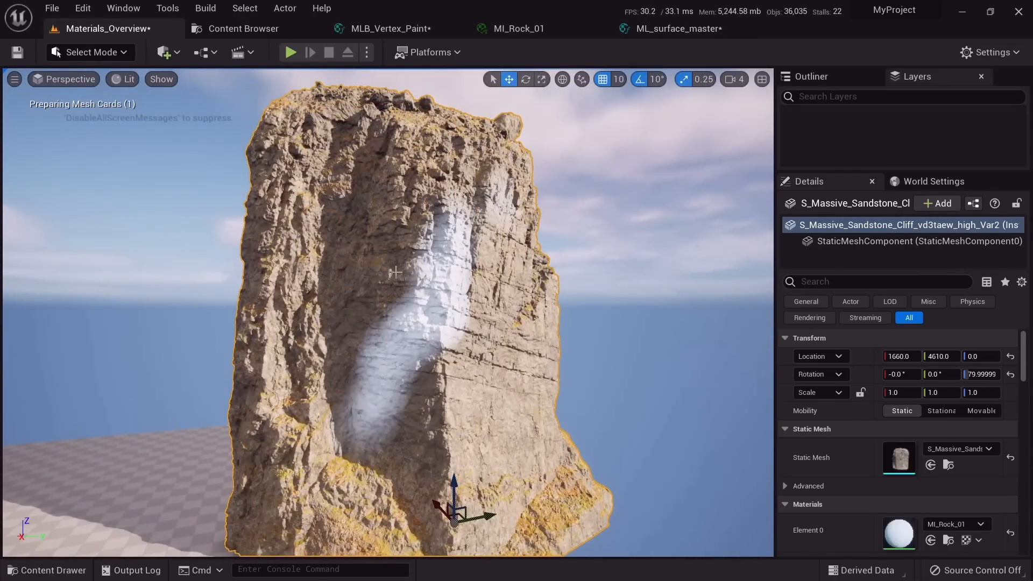
Step: Enable Nanite support on the cliff's static mesh, apply the changes, and close the mesh editor to return to the Materials_Overview level
double_click(898, 457)
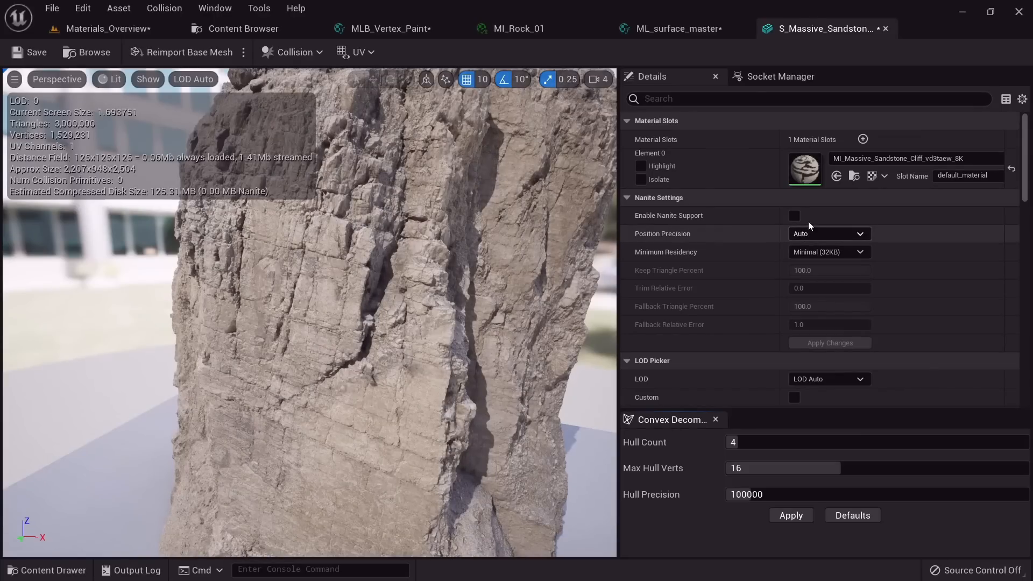
left_click(794, 216)
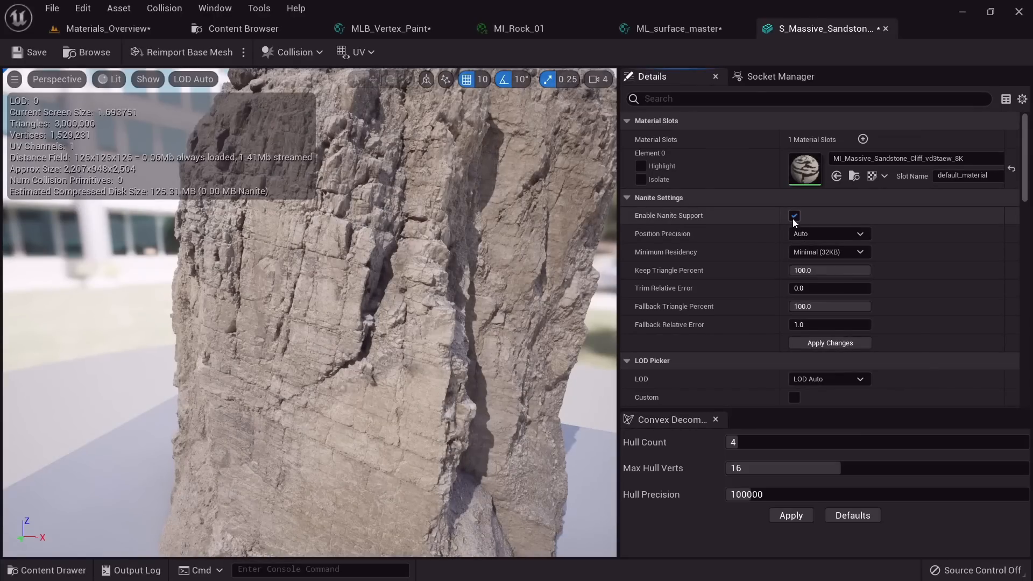
left_click(823, 344)
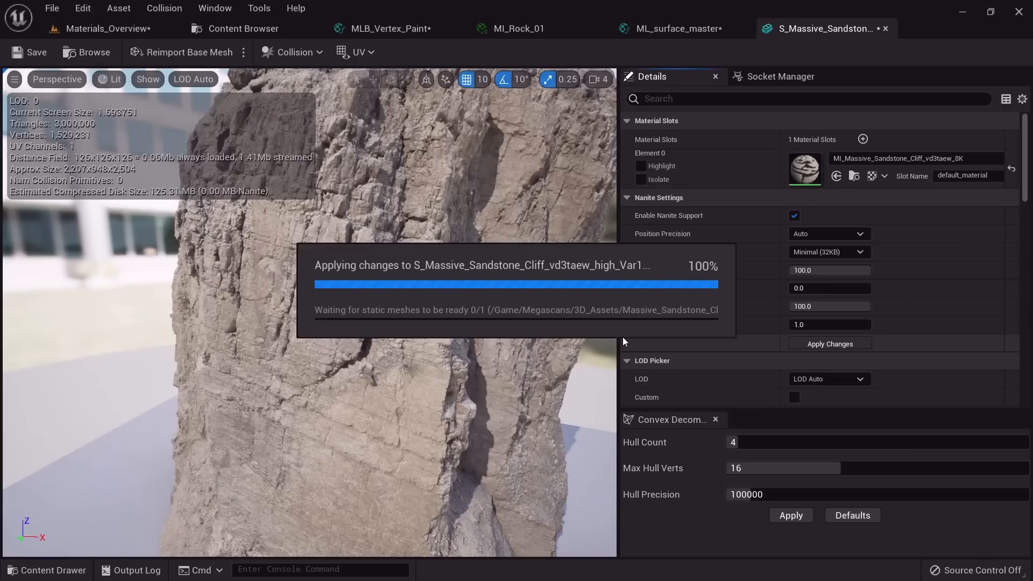
middle_click(788, 33)
left_click(107, 28)
mouse_move(323, 269)
right_mouse_down()
mouse_move(398, 269)
mouse_move(414, 280)
mouse_move(430, 263)
mouse_move(495, 269)
right_mouse_up()
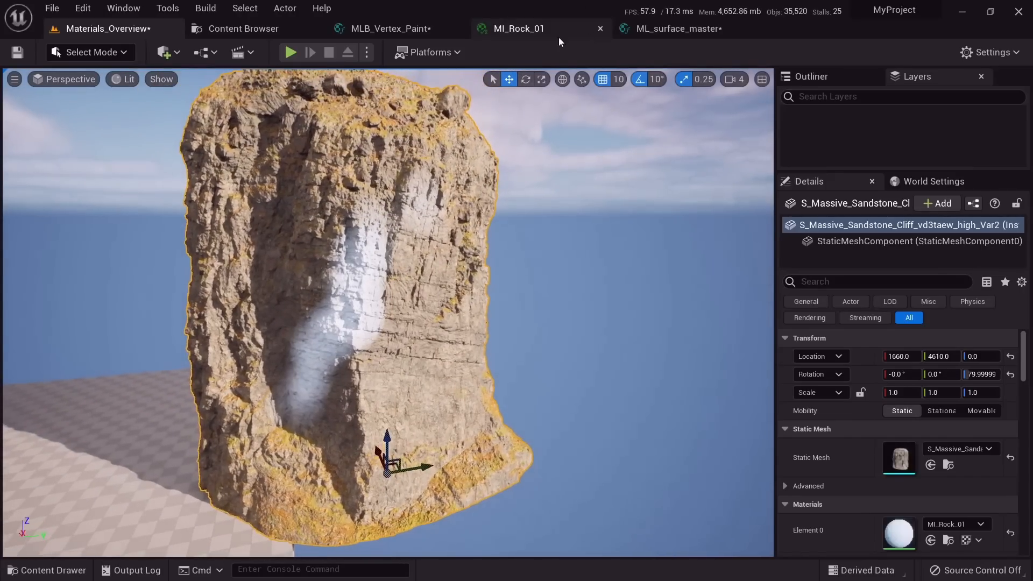
Step: Set the MossPaint layer asset in MI_Rock_01 to ML_Moss_01 and inspect the painted area on the cliff in the level
scroll(903, 479, "down", 3)
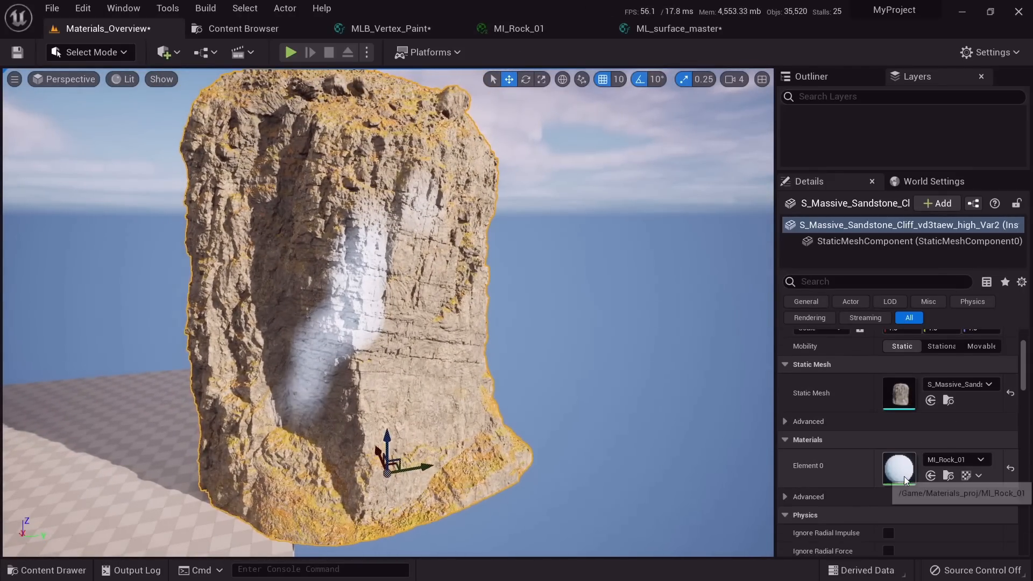
double_click(903, 467)
left_click(619, 156)
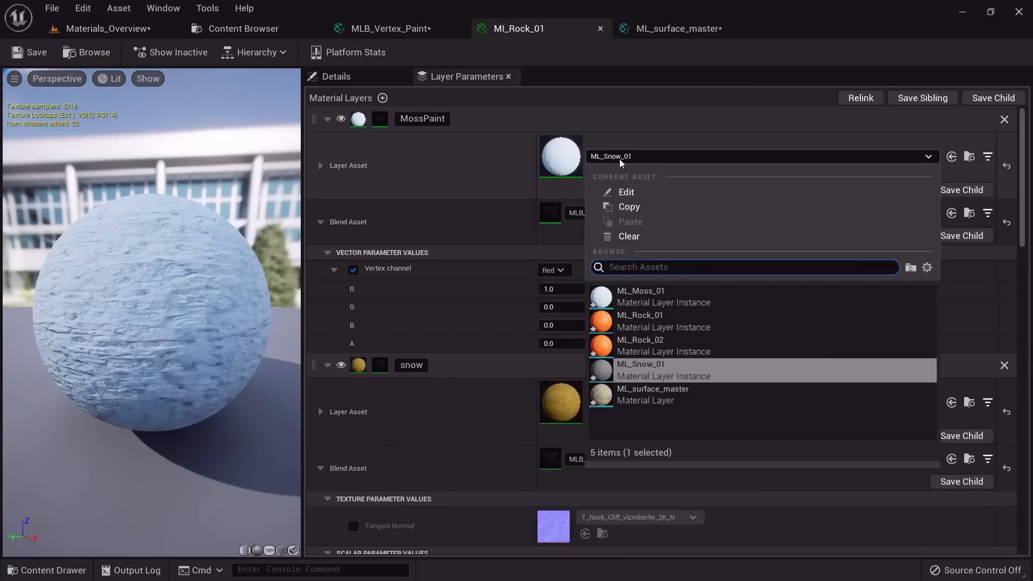
left_click(640, 295)
left_click(105, 28)
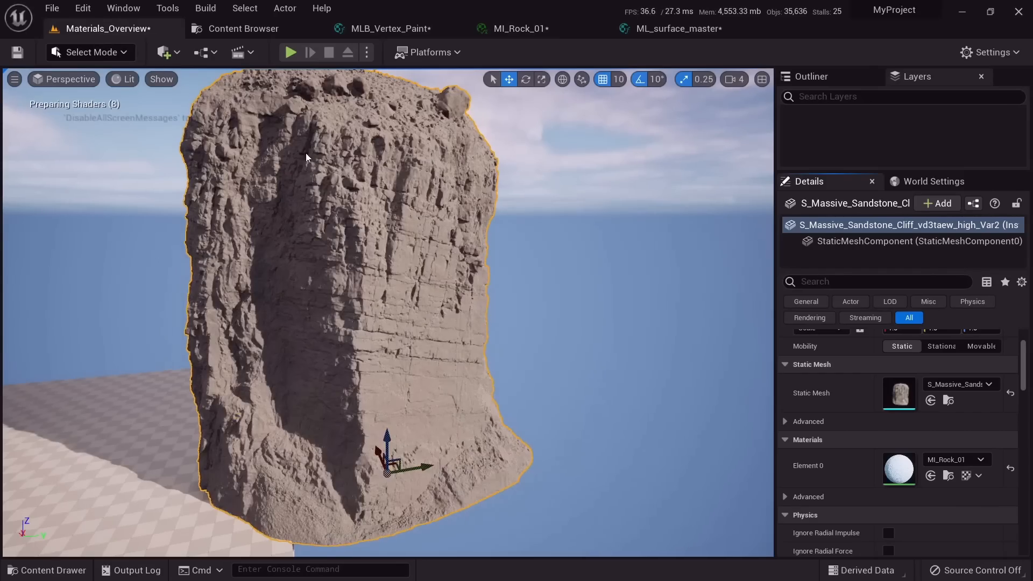
mouse_move(440, 289)
right_mouse_down()
mouse_move(386, 239)
mouse_move(395, 258)
mouse_move(422, 237)
mouse_move(414, 231)
mouse_move(403, 263)
mouse_move(412, 220)
mouse_move(441, 274)
mouse_move(409, 266)
mouse_move(390, 239)
mouse_move(358, 245)
mouse_move(376, 231)
mouse_move(355, 242)
mouse_move(388, 280)
mouse_move(409, 253)
mouse_move(403, 263)
right_mouse_up()
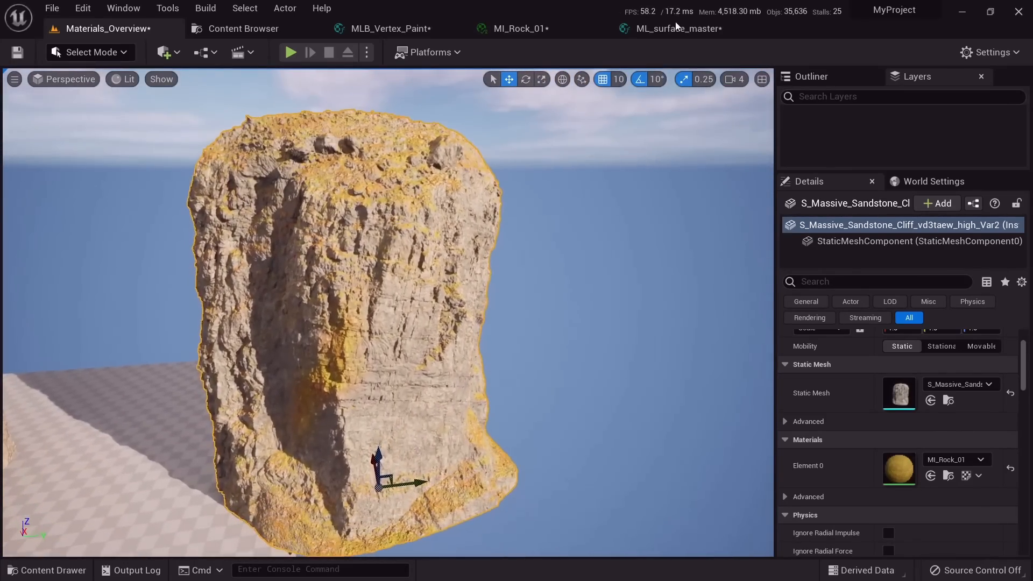
Step: Open the layer asset choices for the MossPaint layer in MI_Rock_01
left_click(675, 28)
left_click(520, 28)
left_click(614, 157)
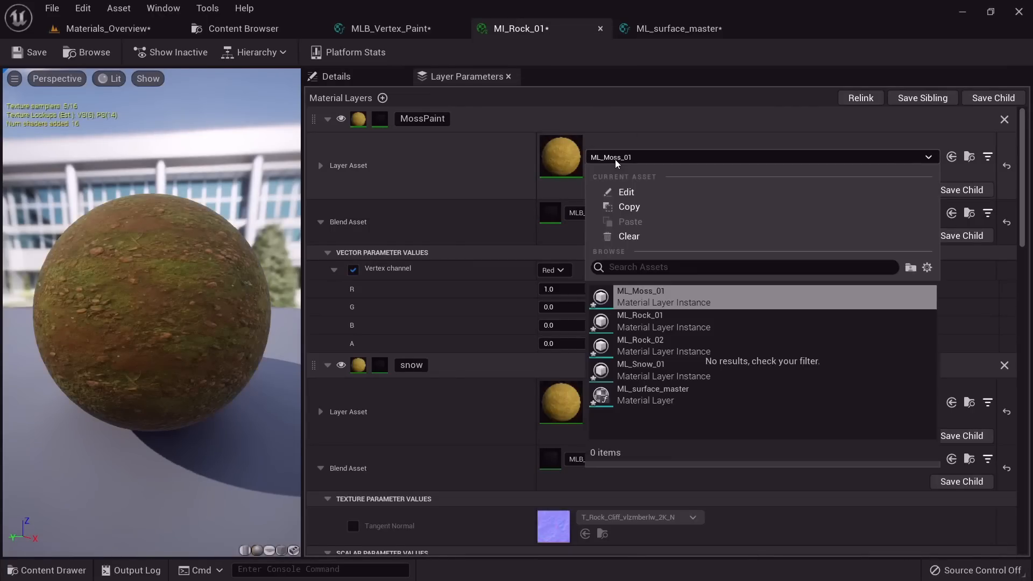